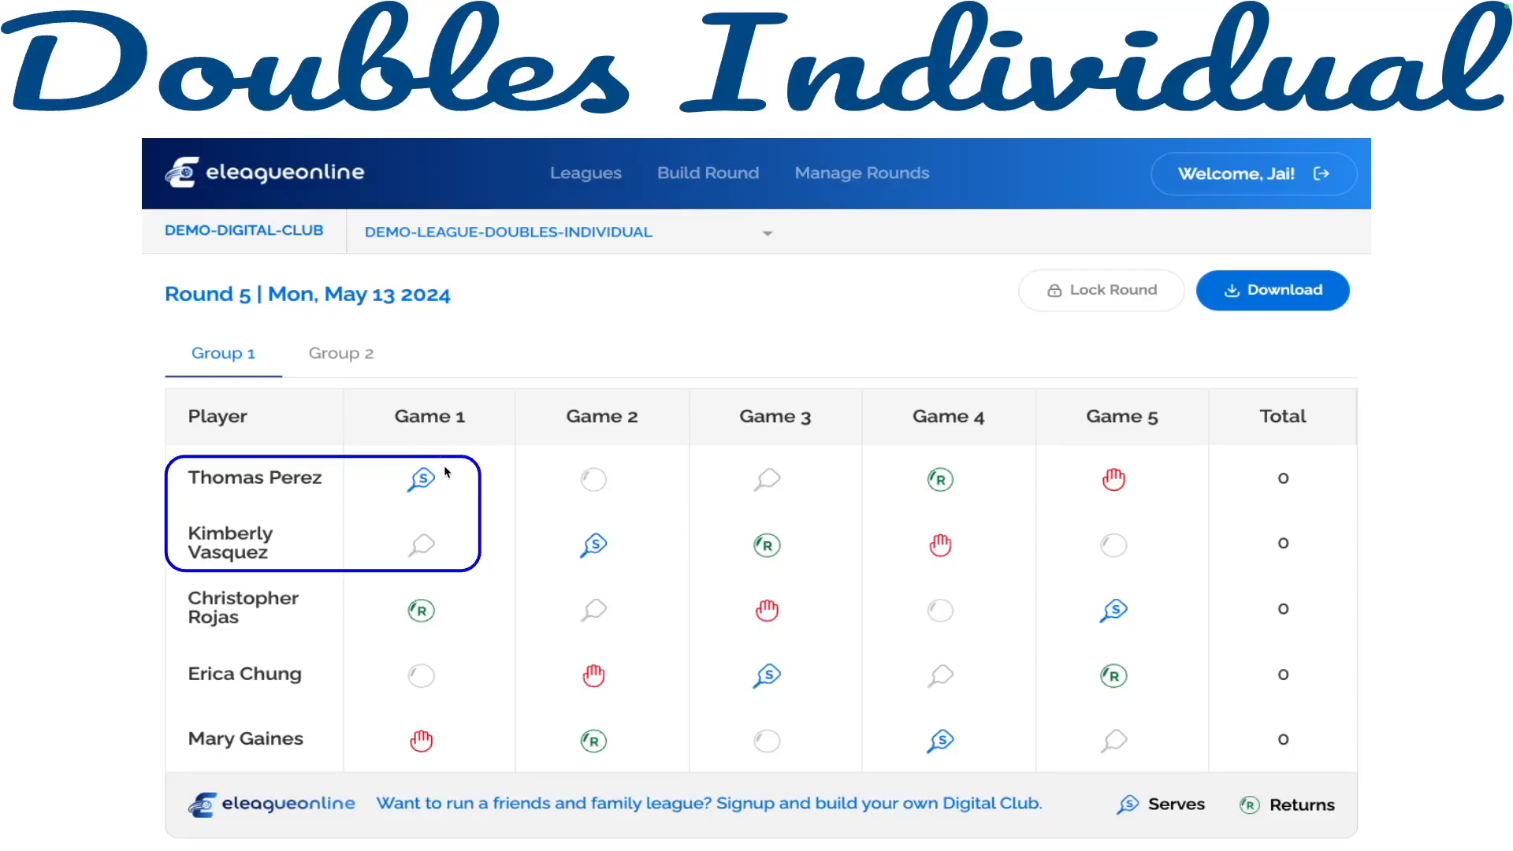
# Reveal the teal second-pair Game 1 box and the Serves/Returns legend on the Doubles Individual slide
pyautogui.click(129, 678)
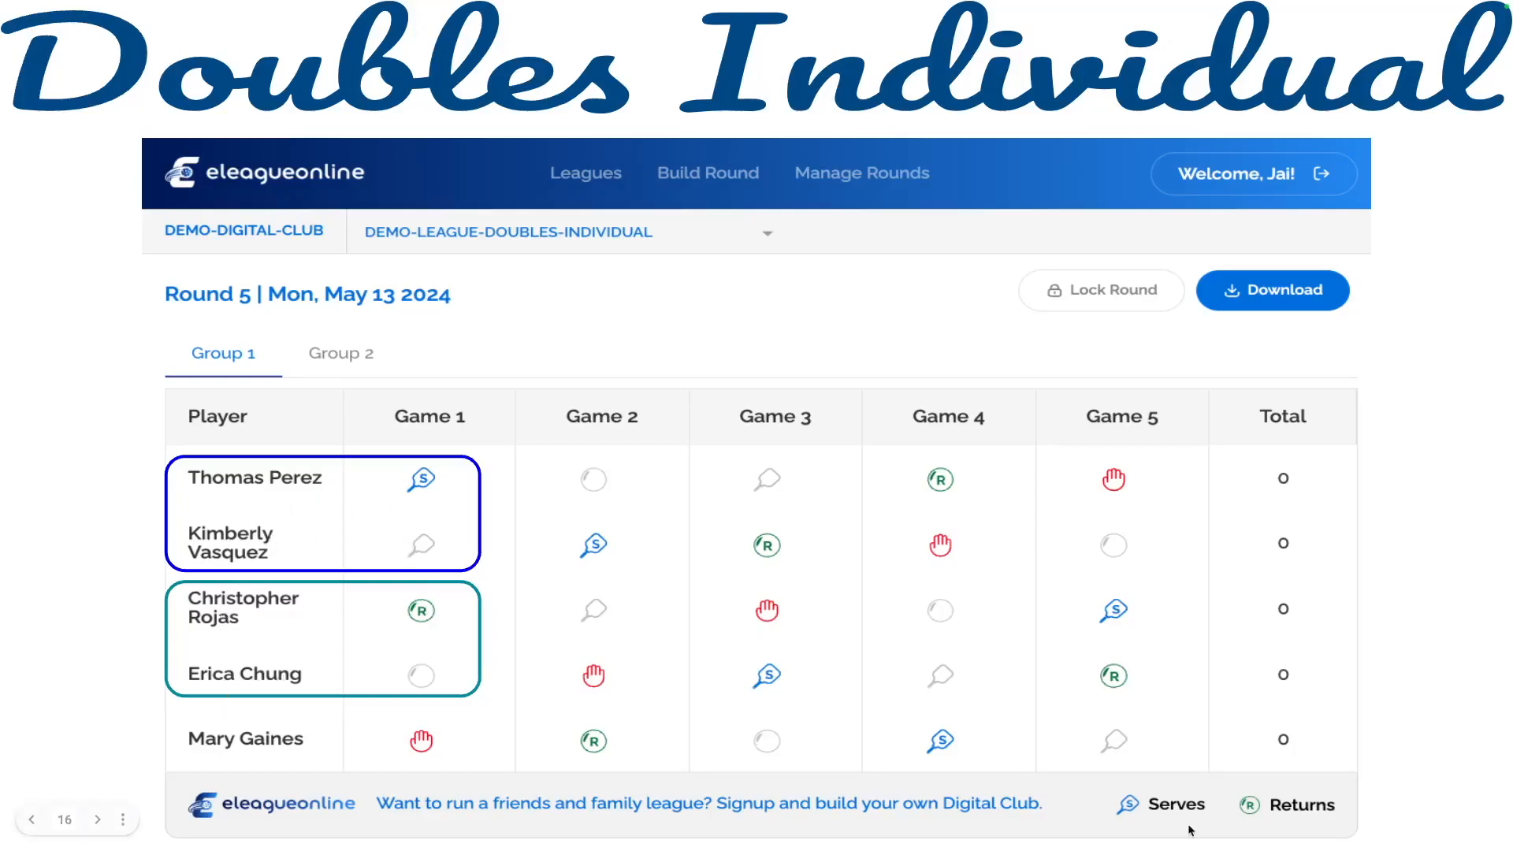
pyautogui.click(740, 548)
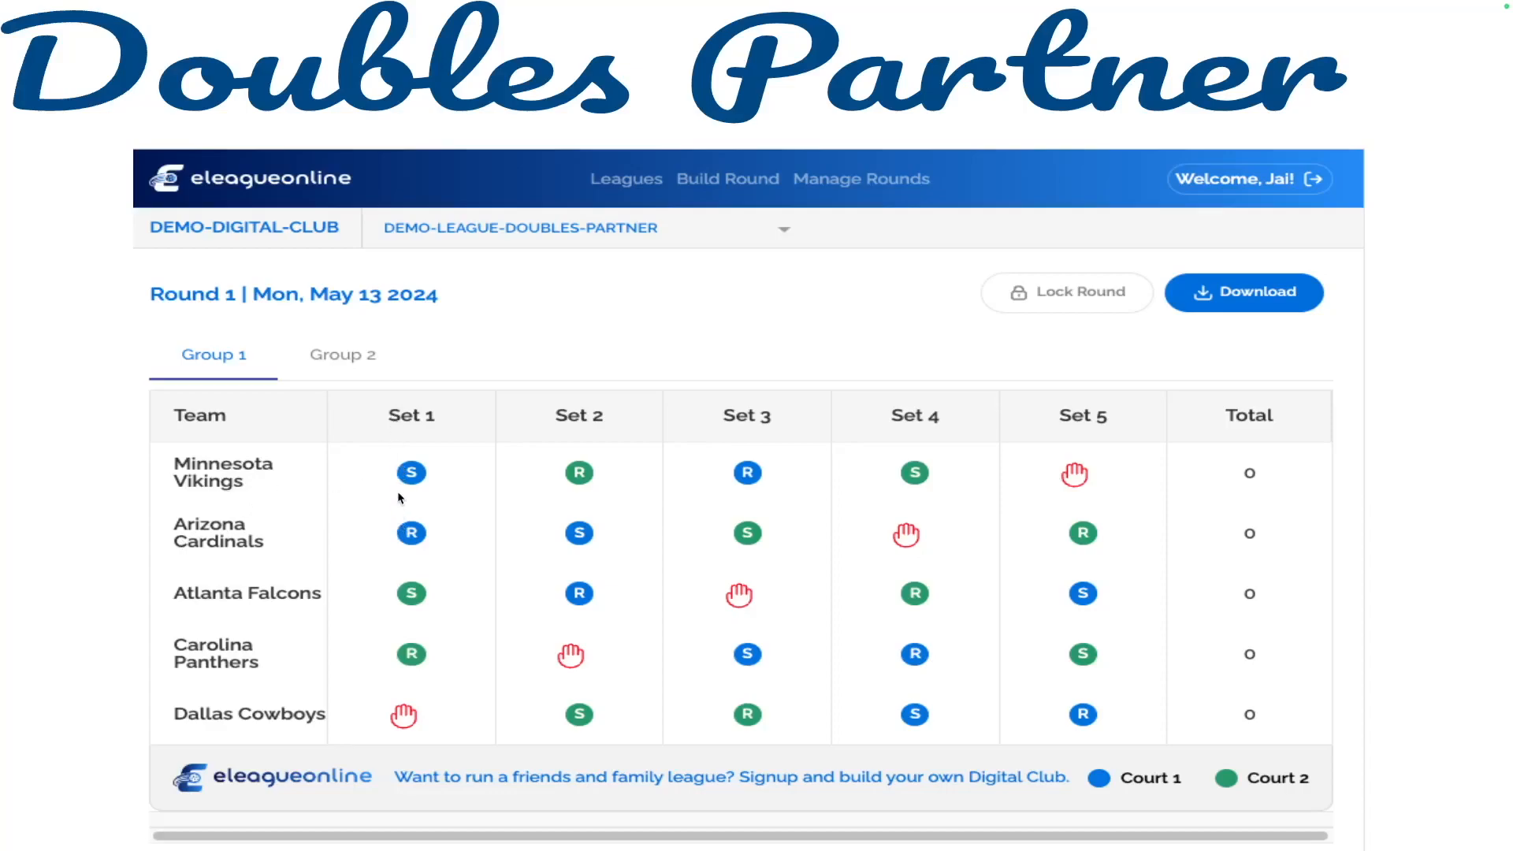
# Reveal the Vikings/Cardinals and Falcons/Panthers Set 1 boxes and the 'Each column is a set of 2 games' note
pyautogui.click(400, 462)
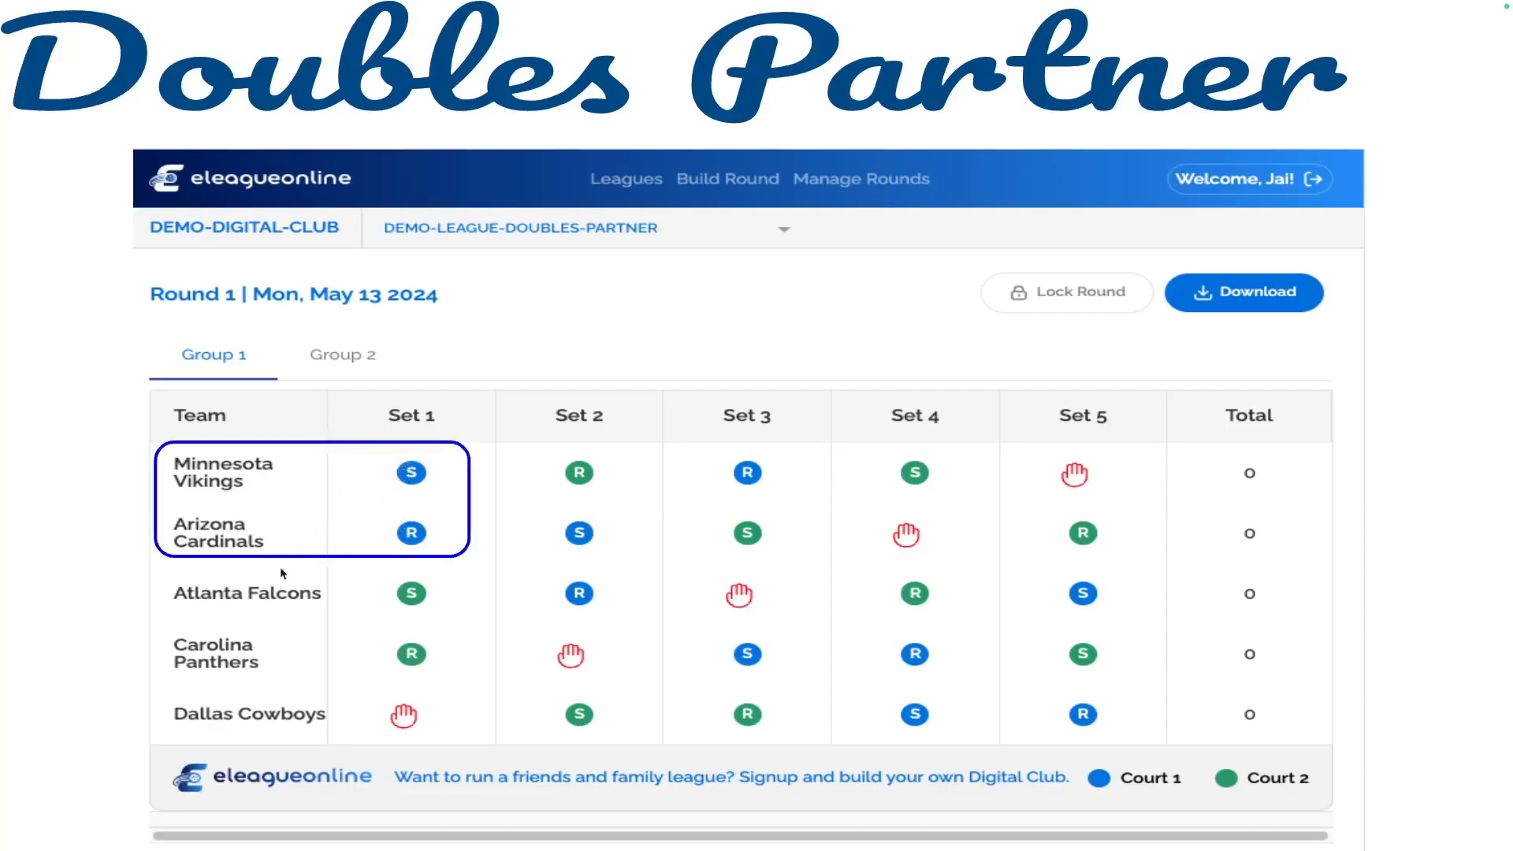
pyautogui.click(110, 608)
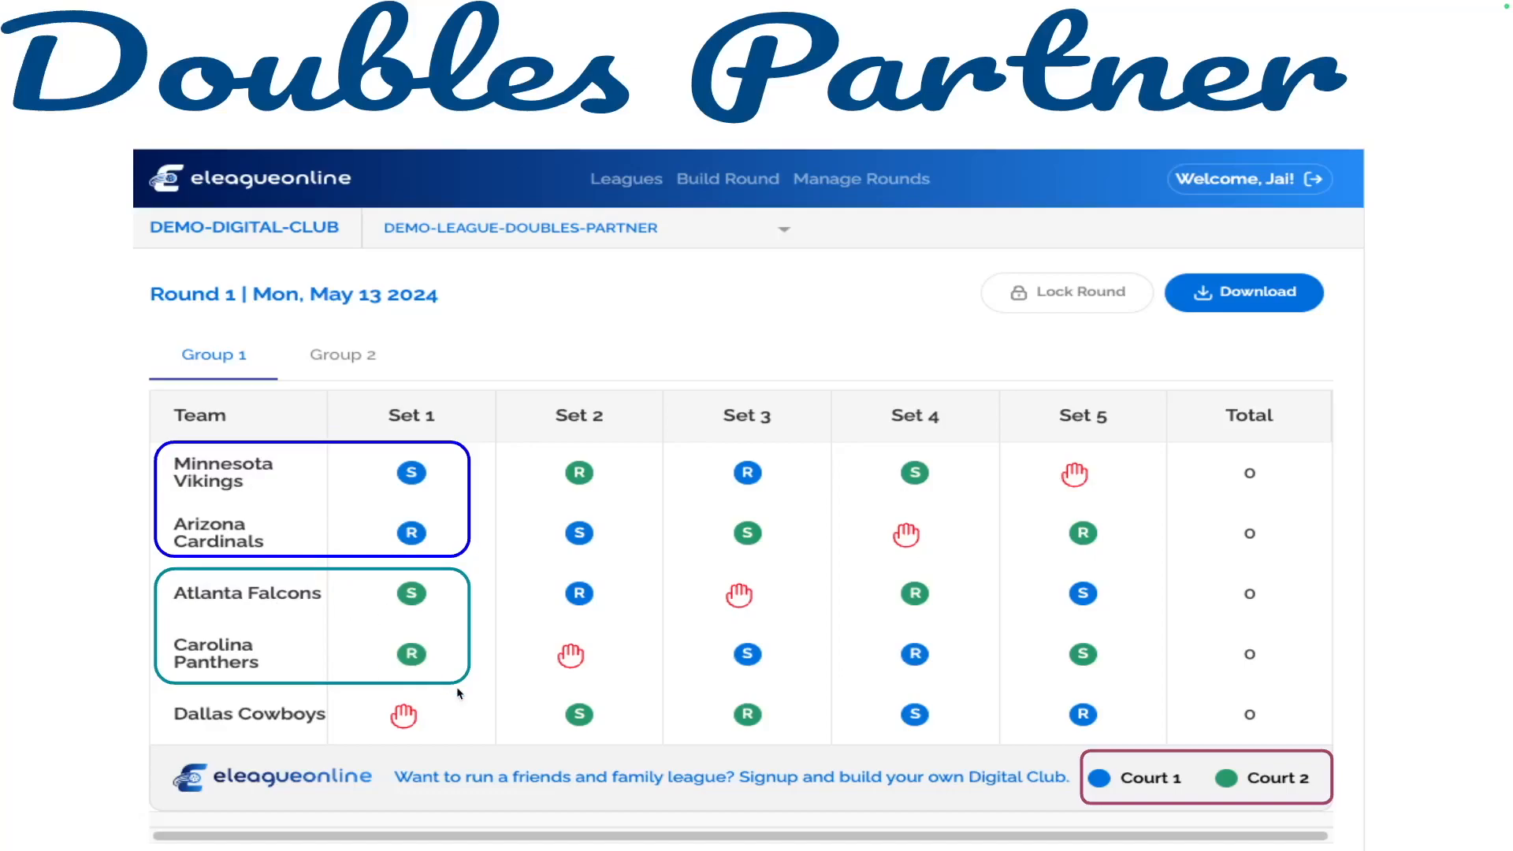
pyautogui.click(530, 697)
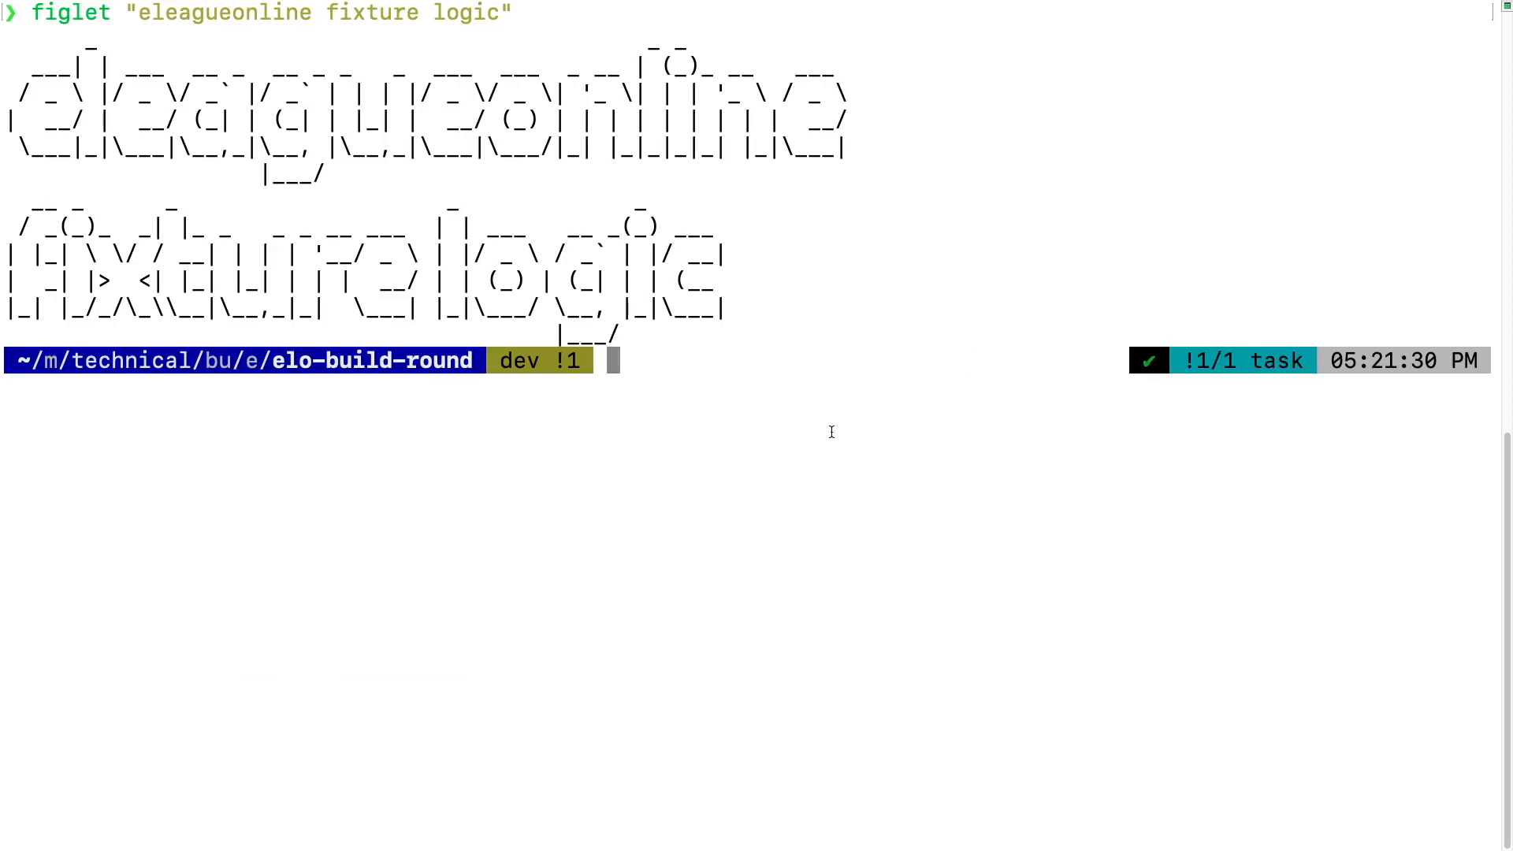
# Clear the terminal and rerun 'python3 -W ignore test.py' from command history
pyautogui.press('Up')
pyautogui.press('Up')
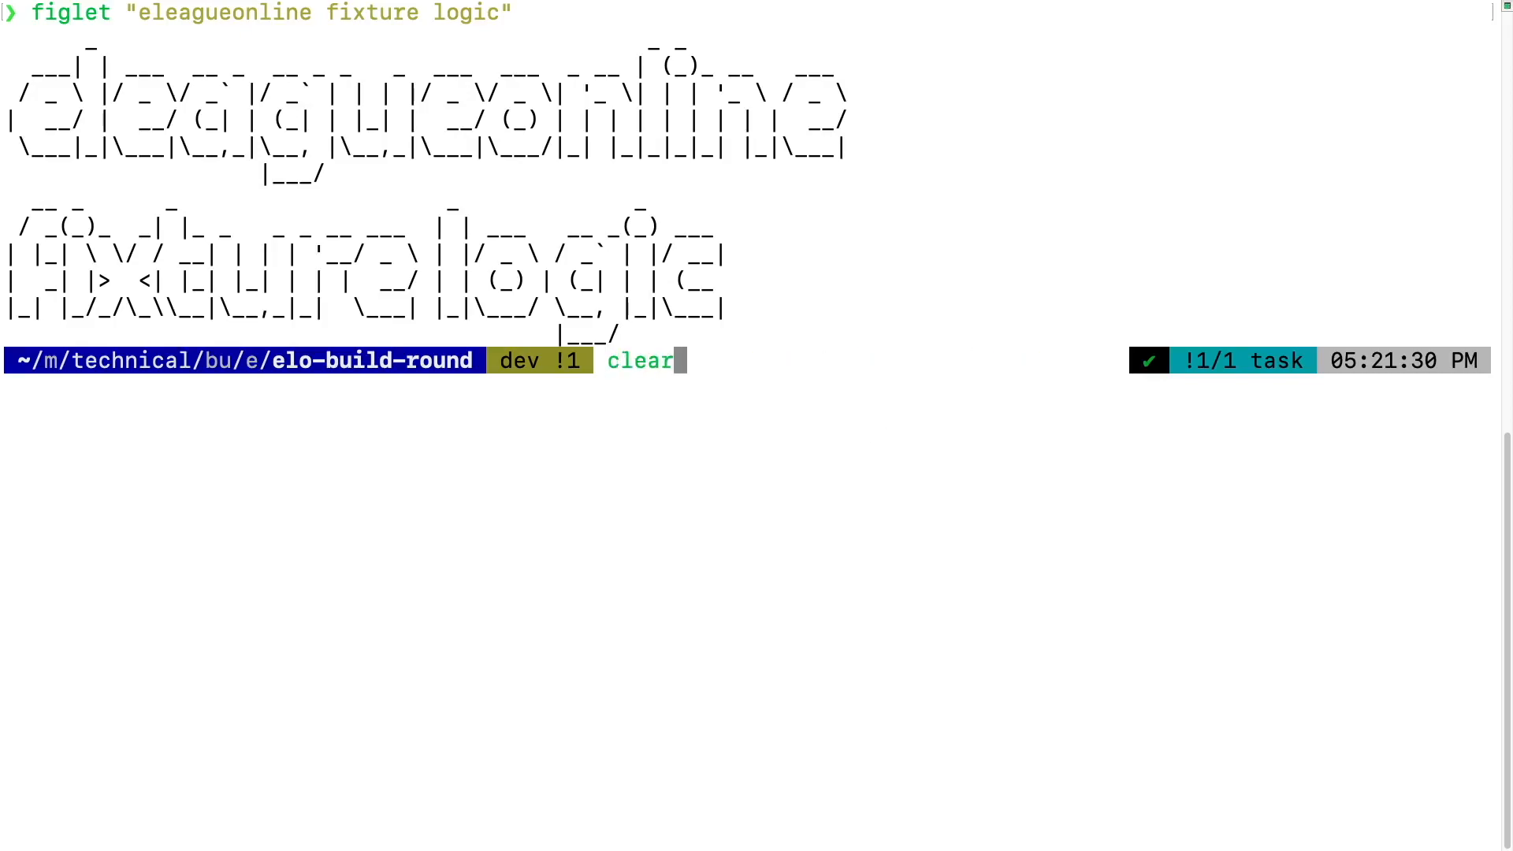
pyautogui.press('Up')
pyautogui.press('Down')
pyautogui.press('Return')
pyautogui.press('Up')
pyautogui.press('Up')
pyautogui.press('Down')
pyautogui.press('Up')
pyautogui.press('Up')
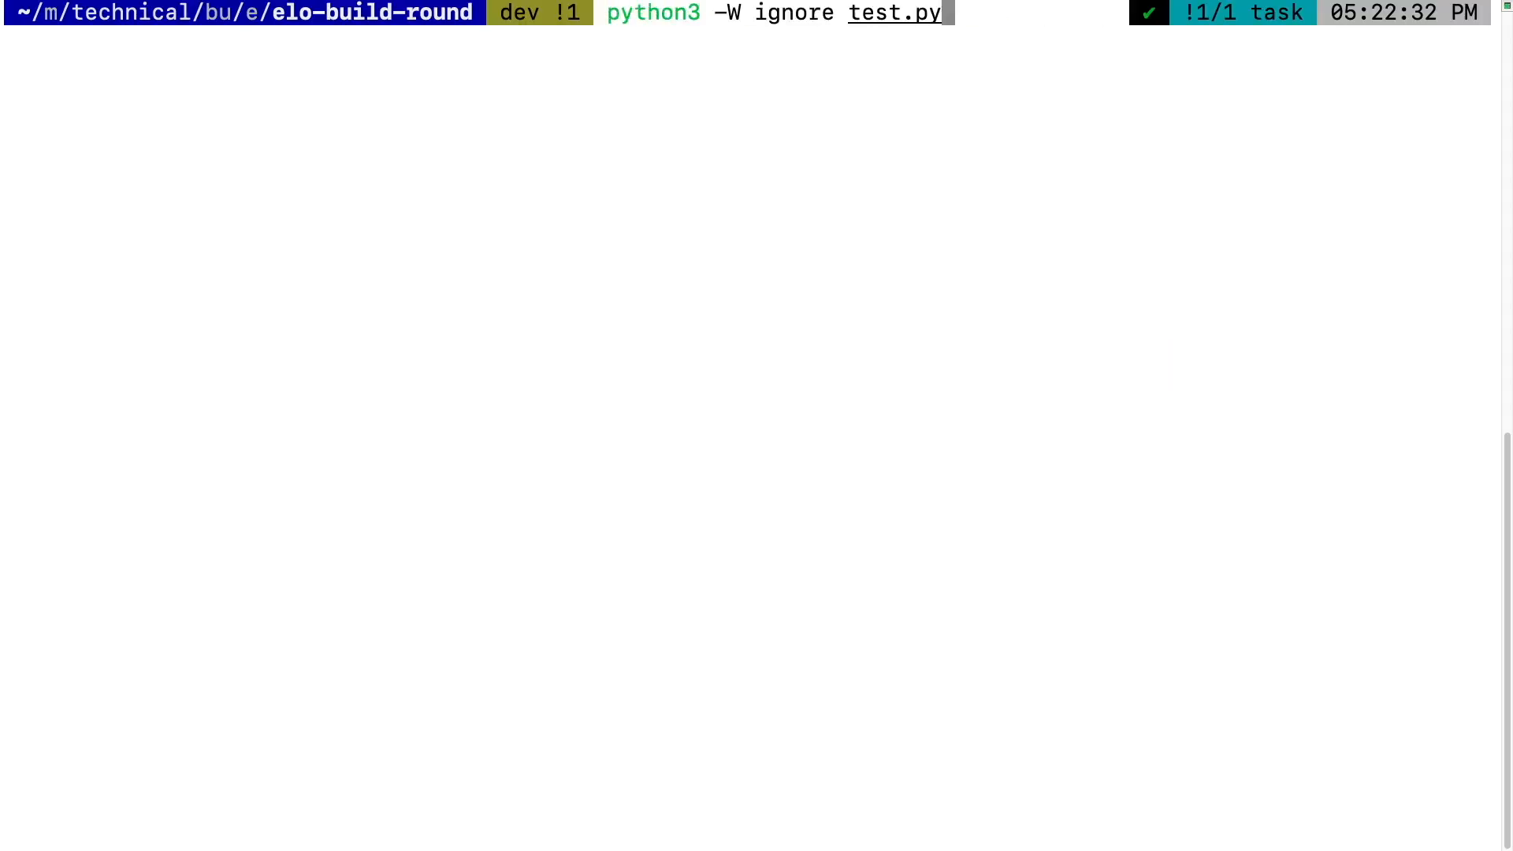
pyautogui.press('Down')
pyautogui.press('Up')
pyautogui.press('Return')
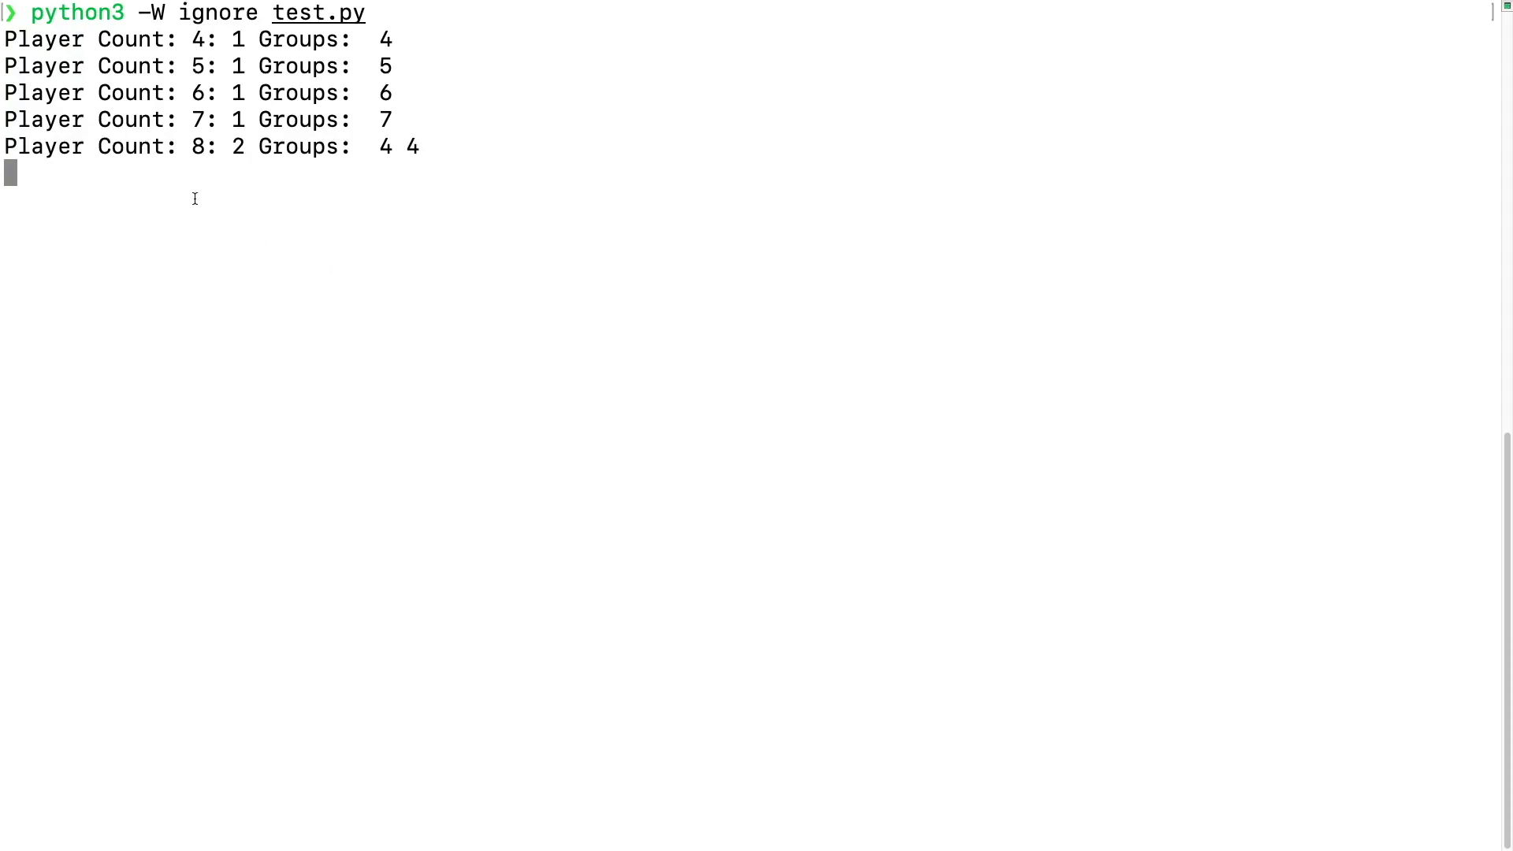
# Highlight the group counts for 8, 9 and 10 players, including the 5 5 split for 10
pyautogui.moveTo(123, 148); pyautogui.dragTo(272, 149)
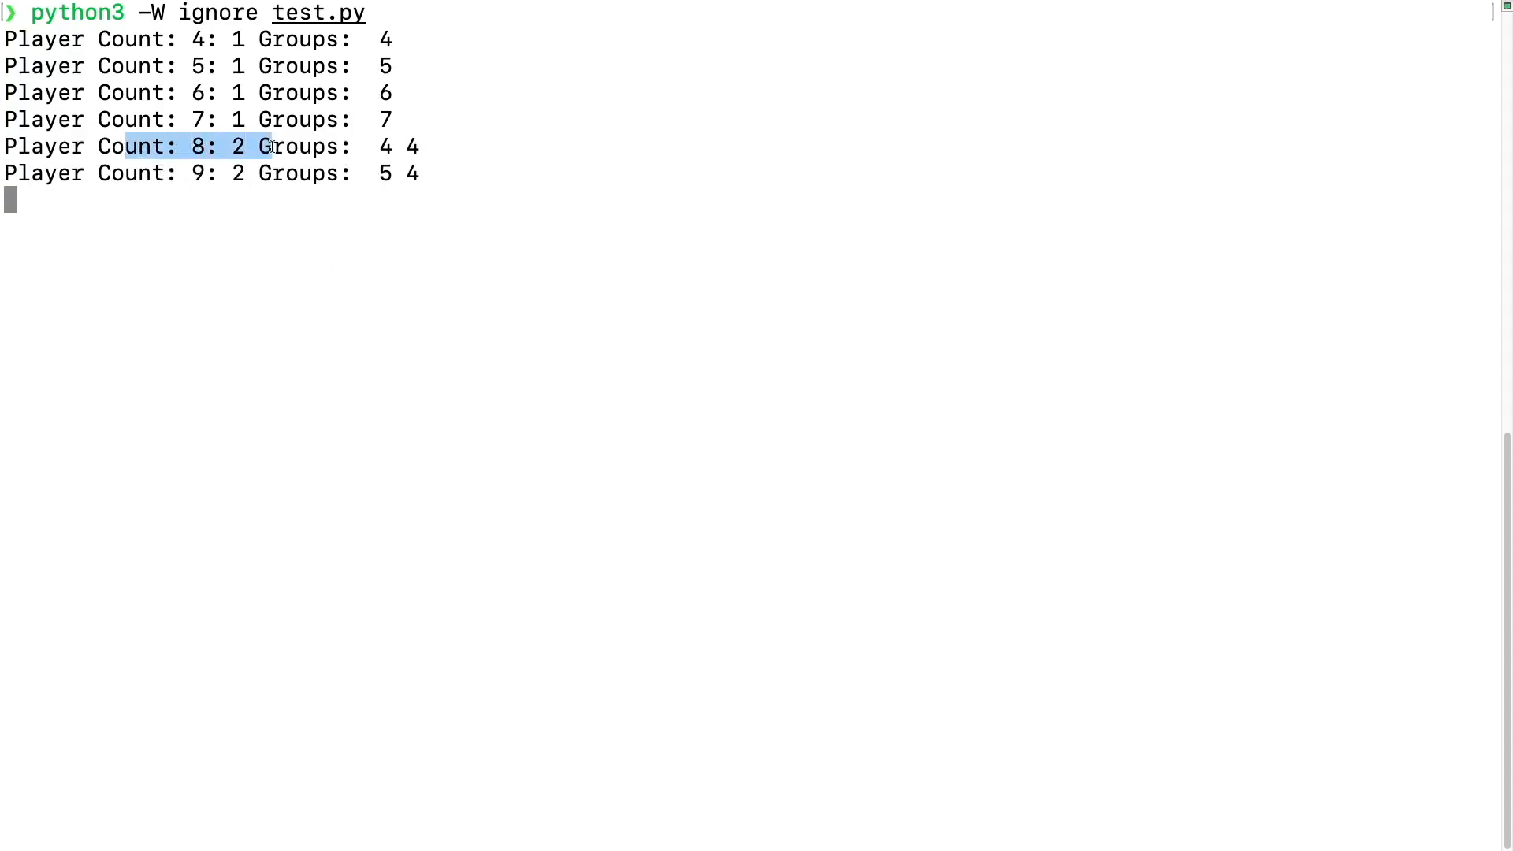
pyautogui.click(246, 152)
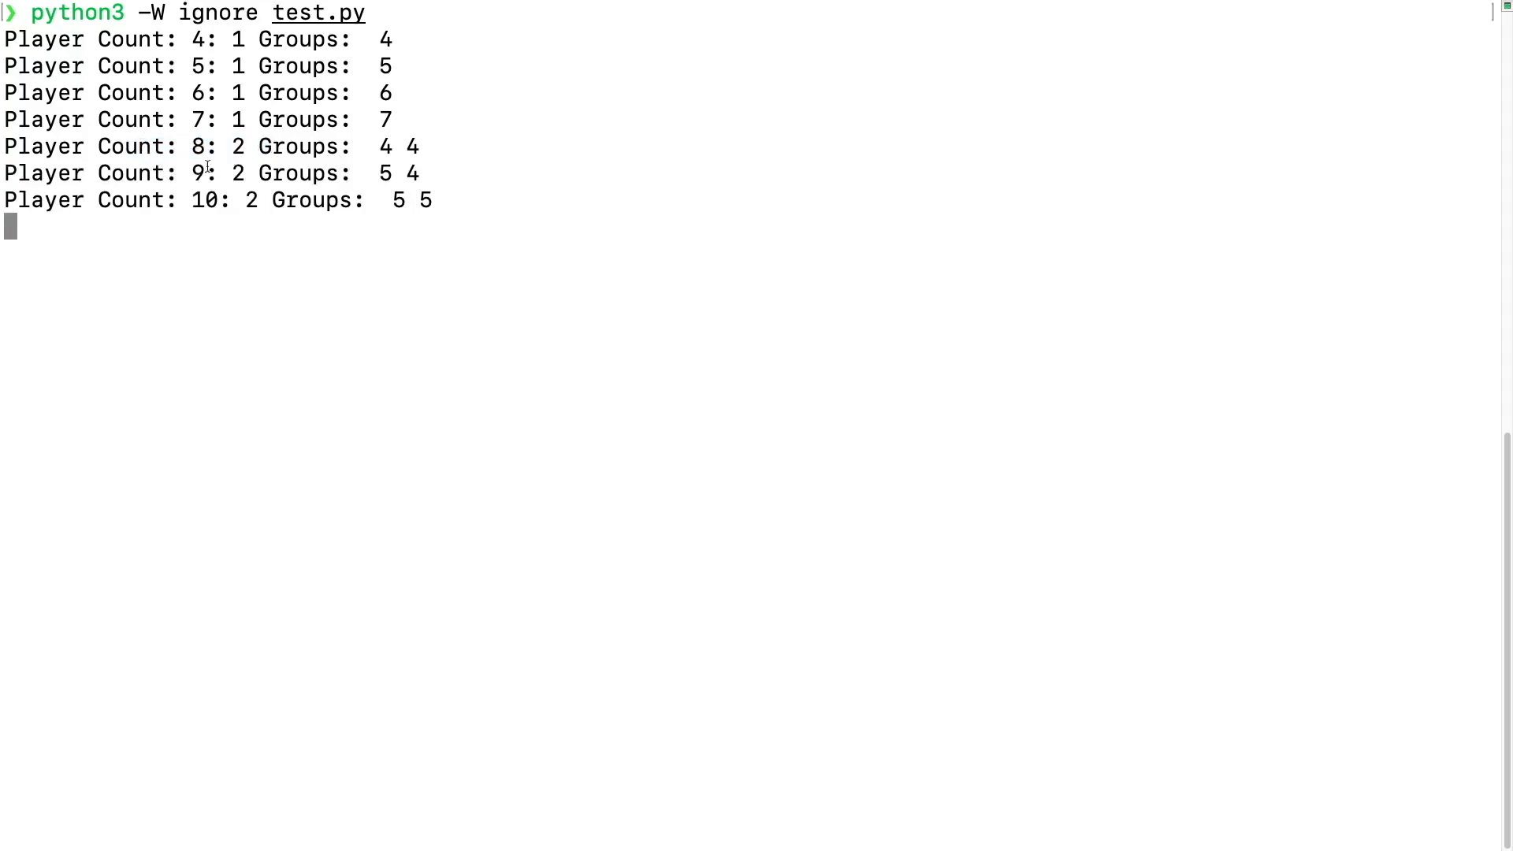
pyautogui.moveTo(88, 146); pyautogui.dragTo(387, 147)
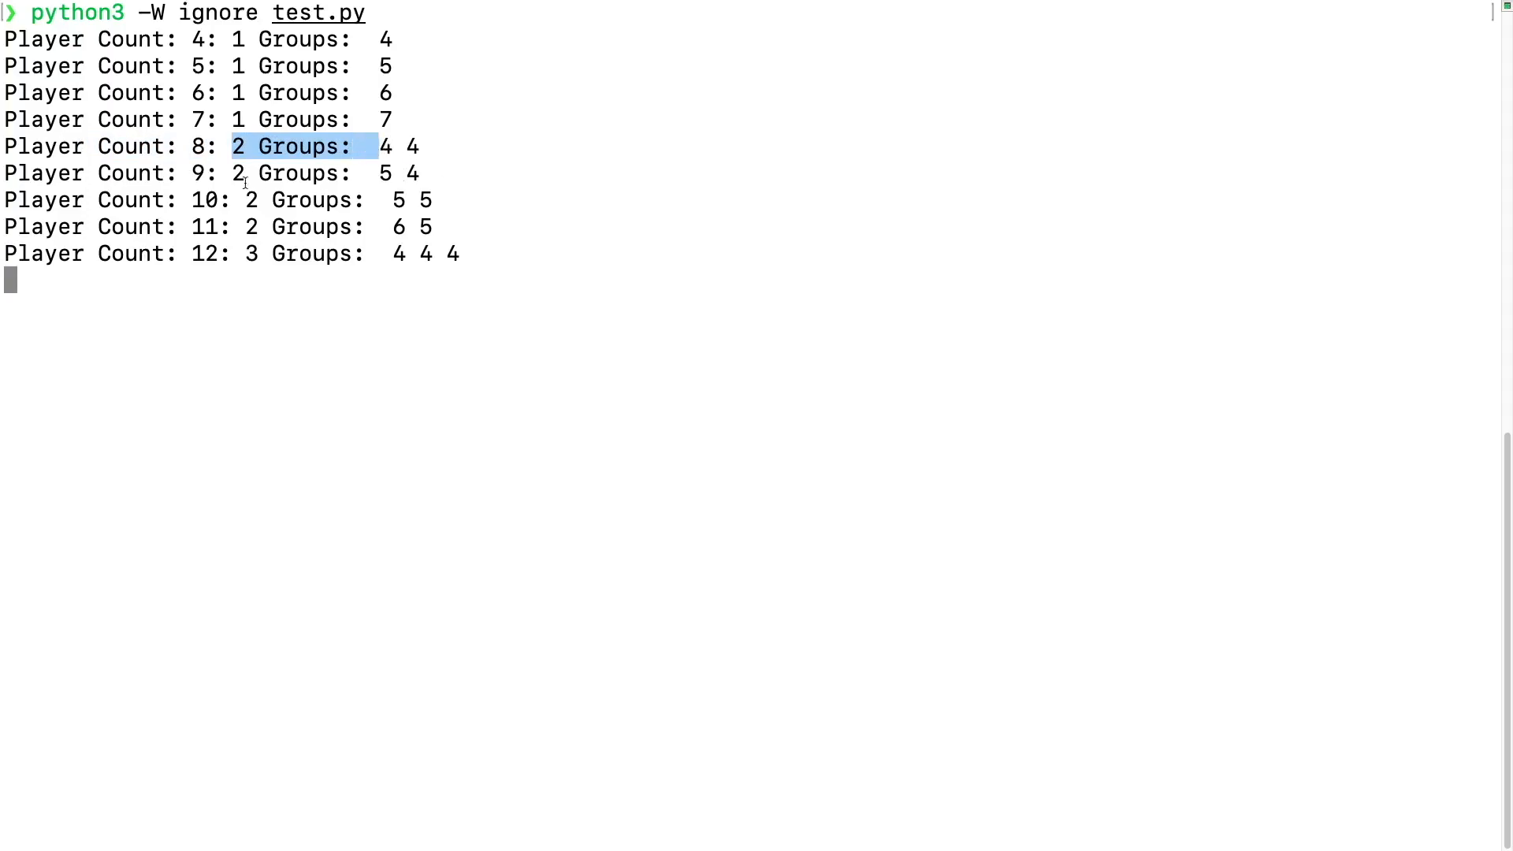
pyautogui.moveTo(178, 173); pyautogui.dragTo(218, 174)
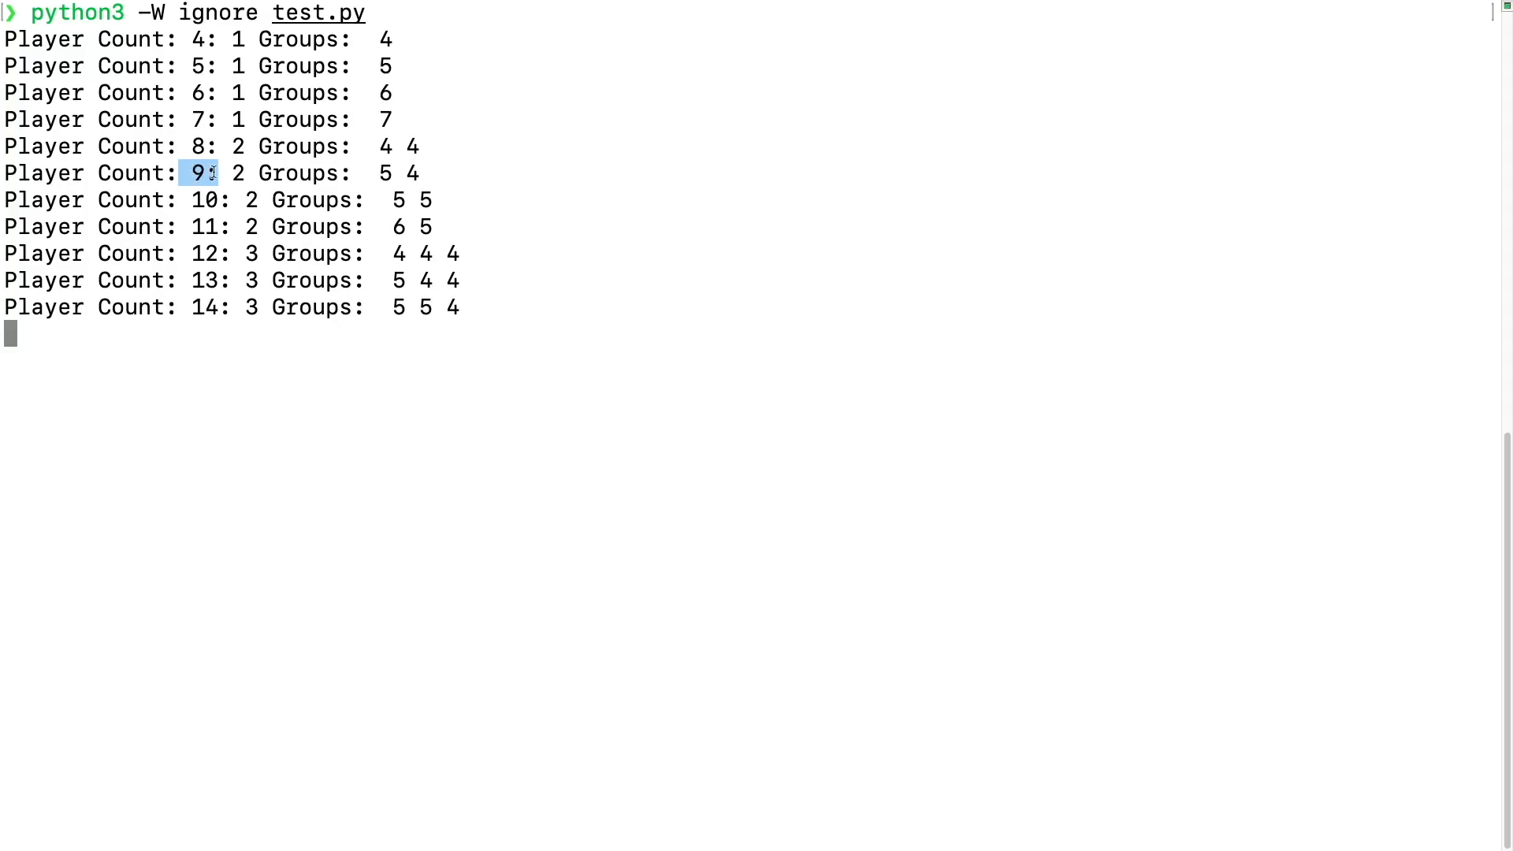
pyautogui.moveTo(246, 172); pyautogui.dragTo(366, 173)
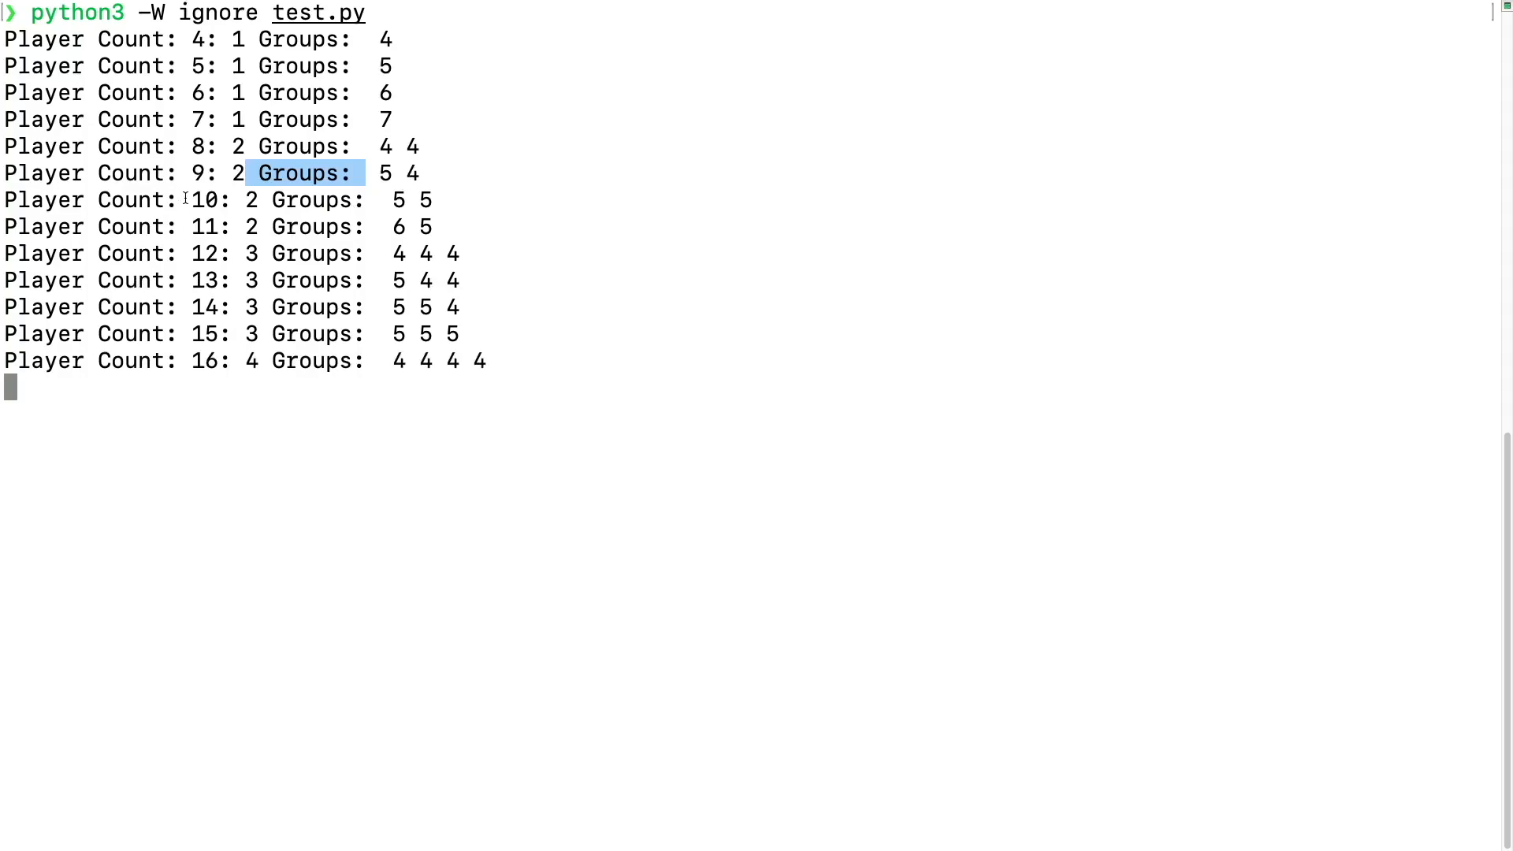
pyautogui.moveTo(180, 200); pyautogui.dragTo(300, 200)
pyautogui.moveTo(392, 200); pyautogui.dragTo(435, 200)
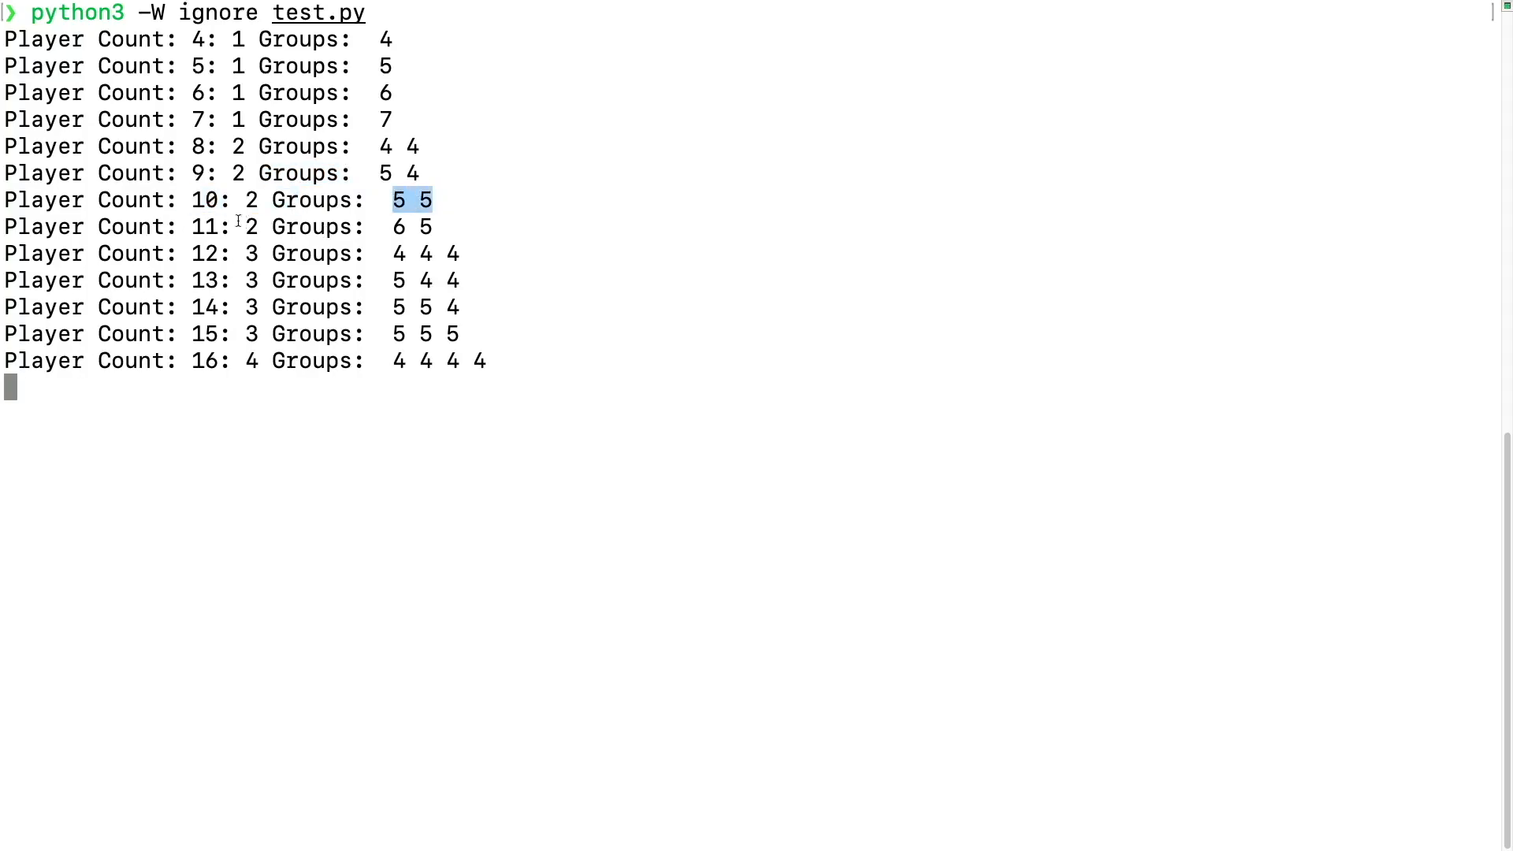
# Highlight the 6 5 split for 11 players, 4 4 4 for 12, and the 15- and 16-player lines
pyautogui.moveTo(139, 227); pyautogui.dragTo(217, 227)
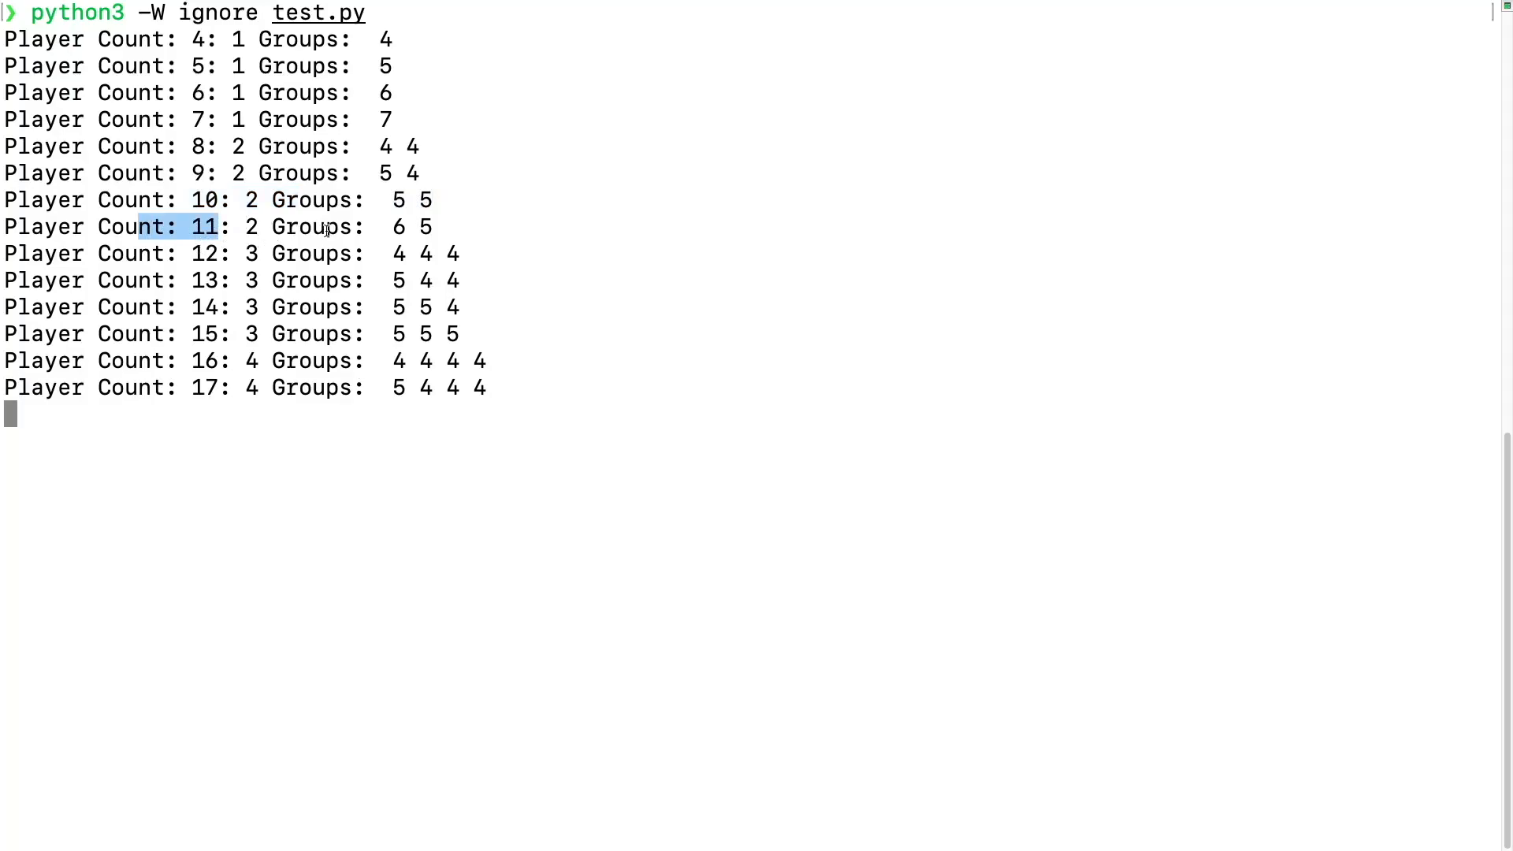
pyautogui.moveTo(327, 230); pyautogui.dragTo(471, 229)
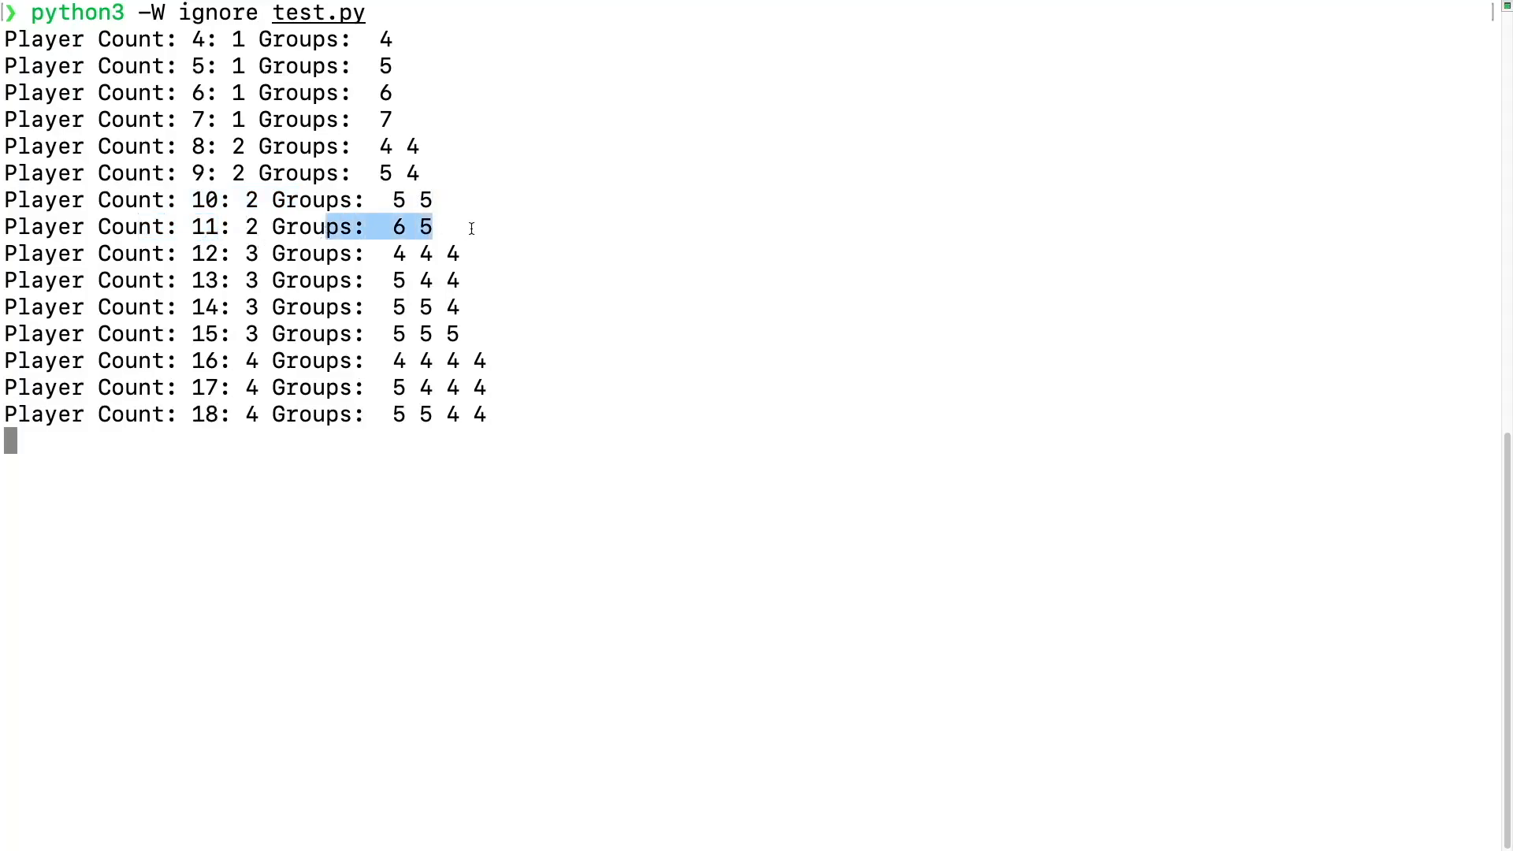
pyautogui.click(497, 251)
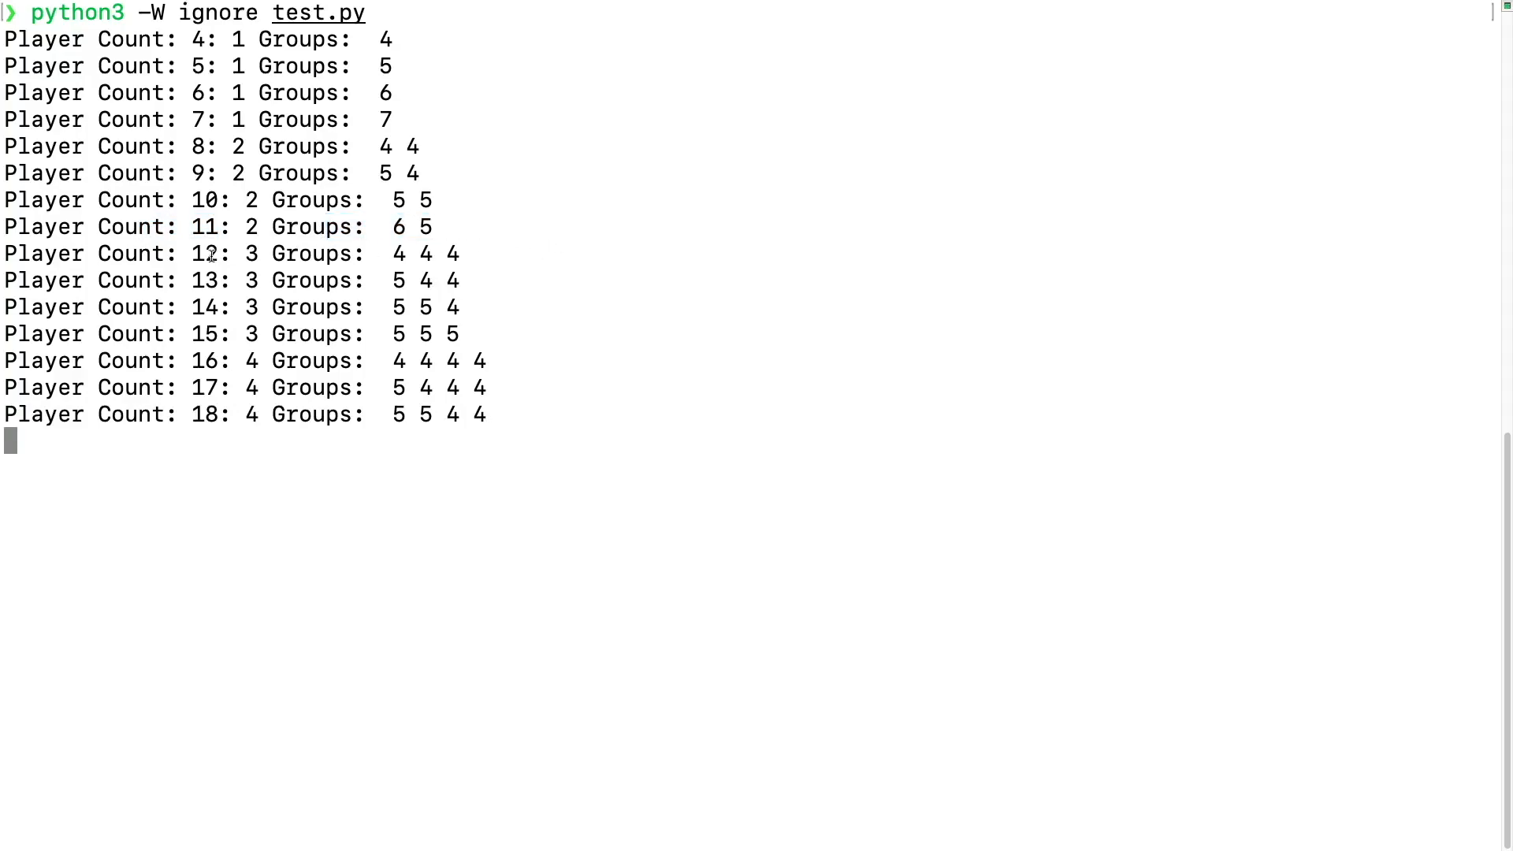
pyautogui.moveTo(181, 256); pyautogui.dragTo(276, 264)
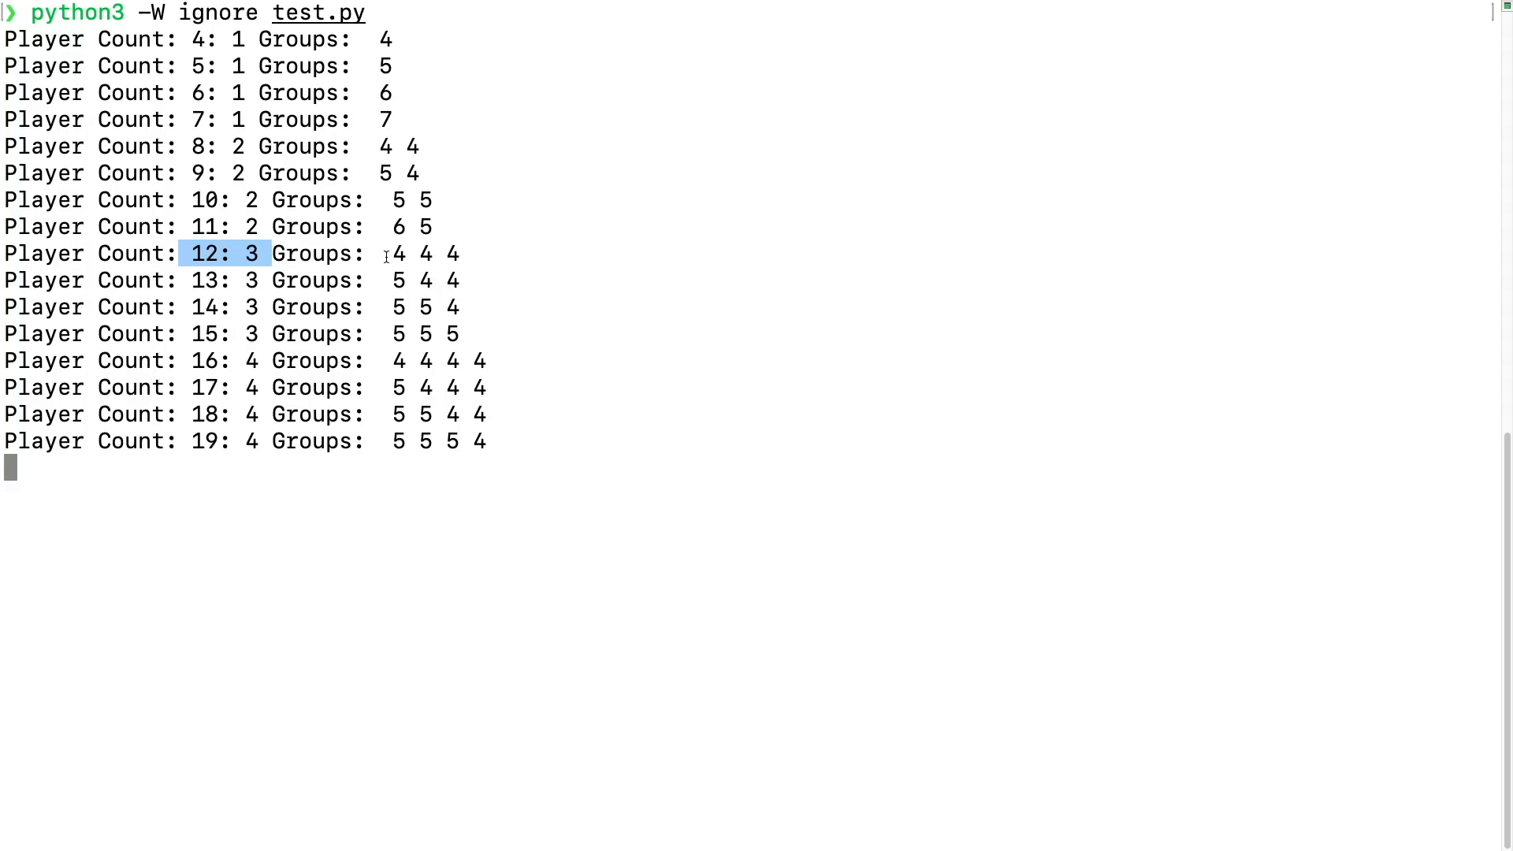
pyautogui.moveTo(386, 256); pyautogui.dragTo(476, 255)
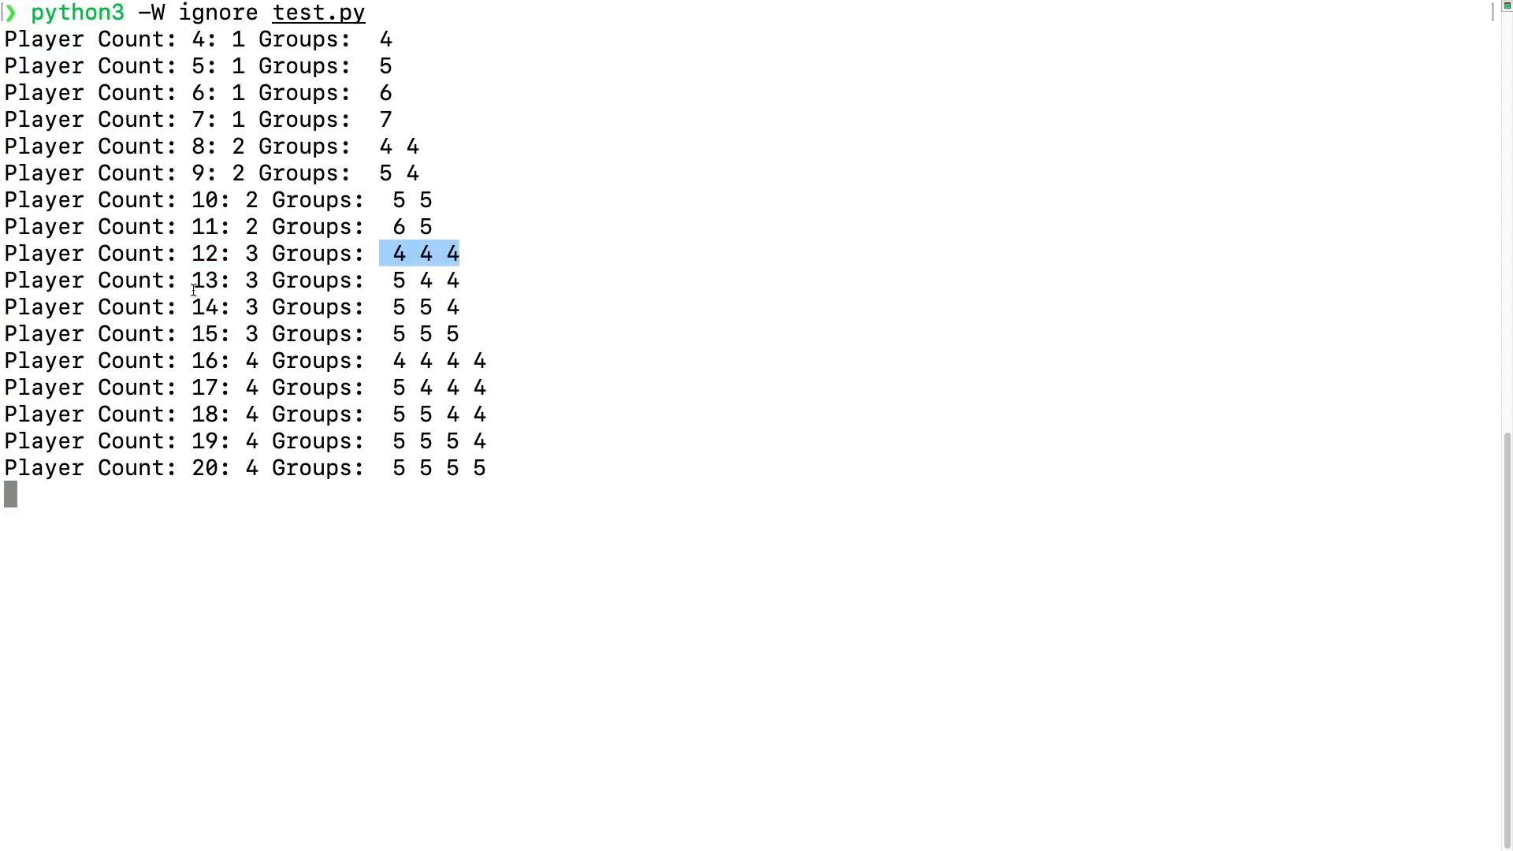
pyautogui.moveTo(18, 336); pyautogui.dragTo(564, 364)
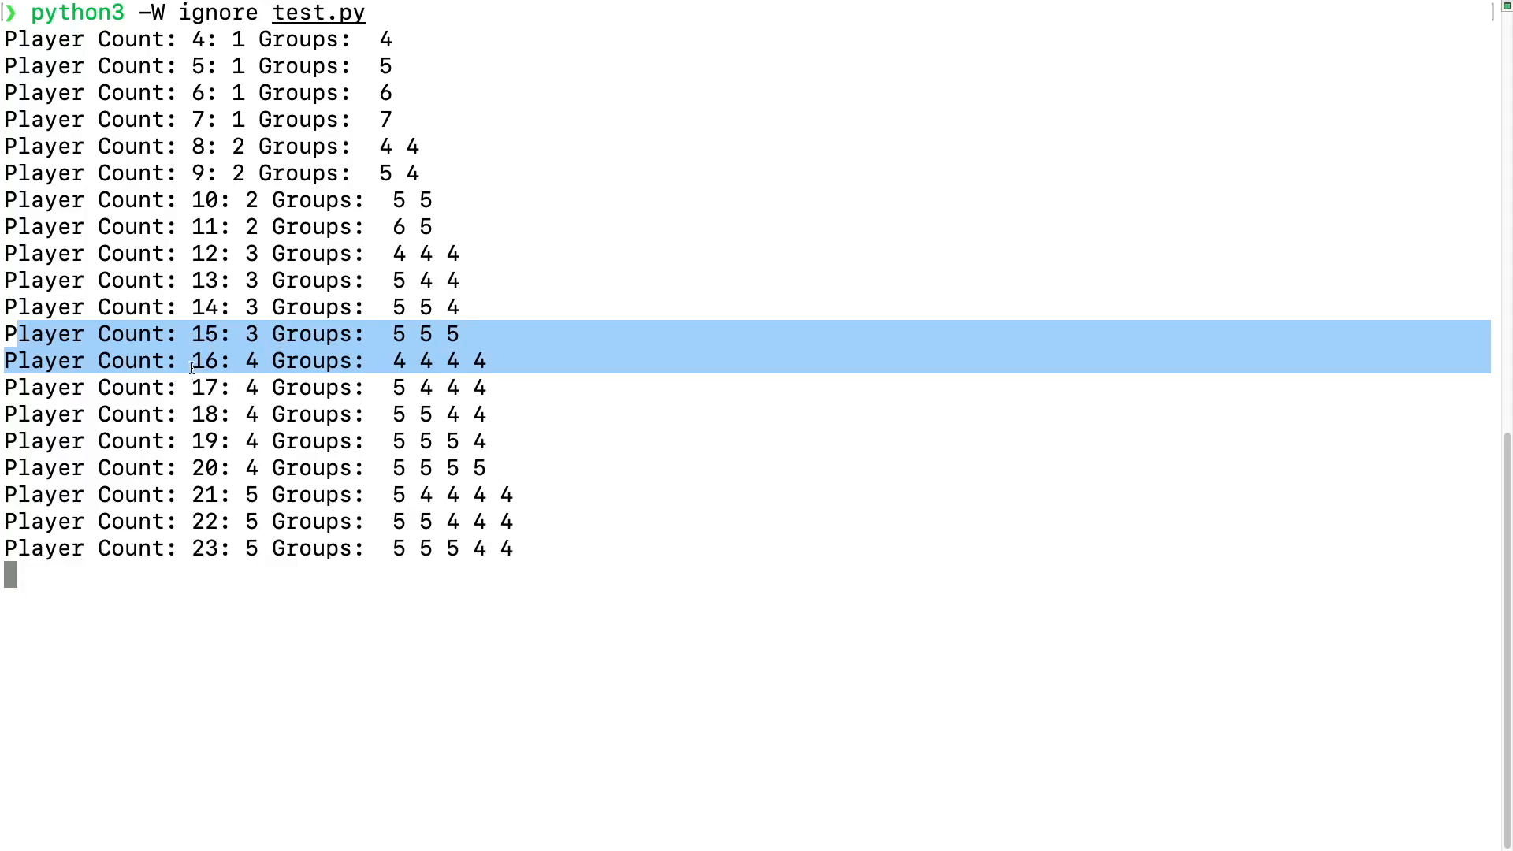
# Deselect the highlighted lines in the group-size output
pyautogui.click(409, 343)
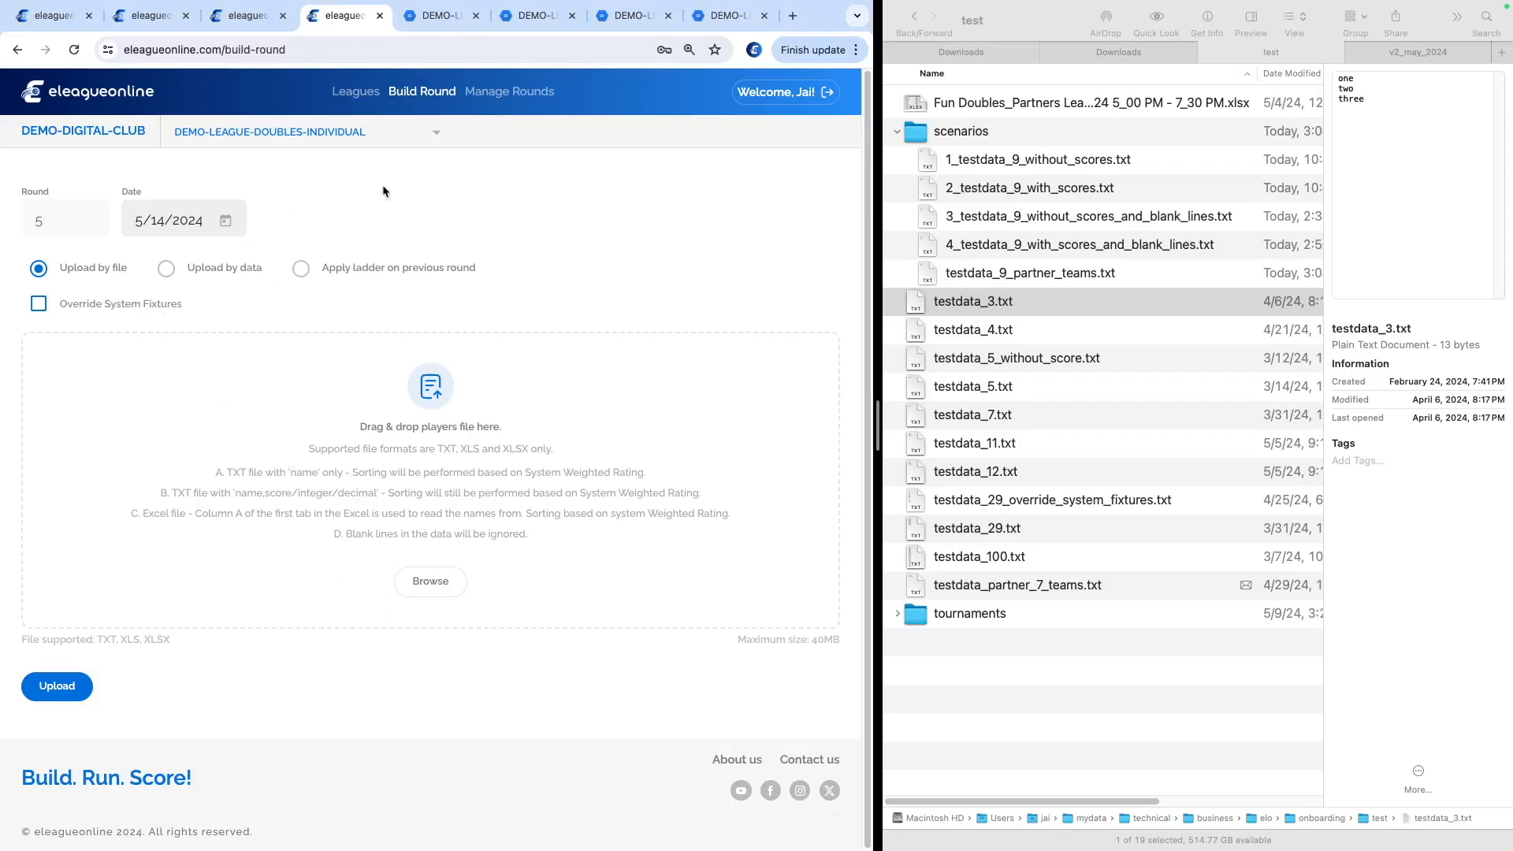
# Attach testdata_3.txt as the Round 5 players file and upload it
pyautogui.click(436, 583)
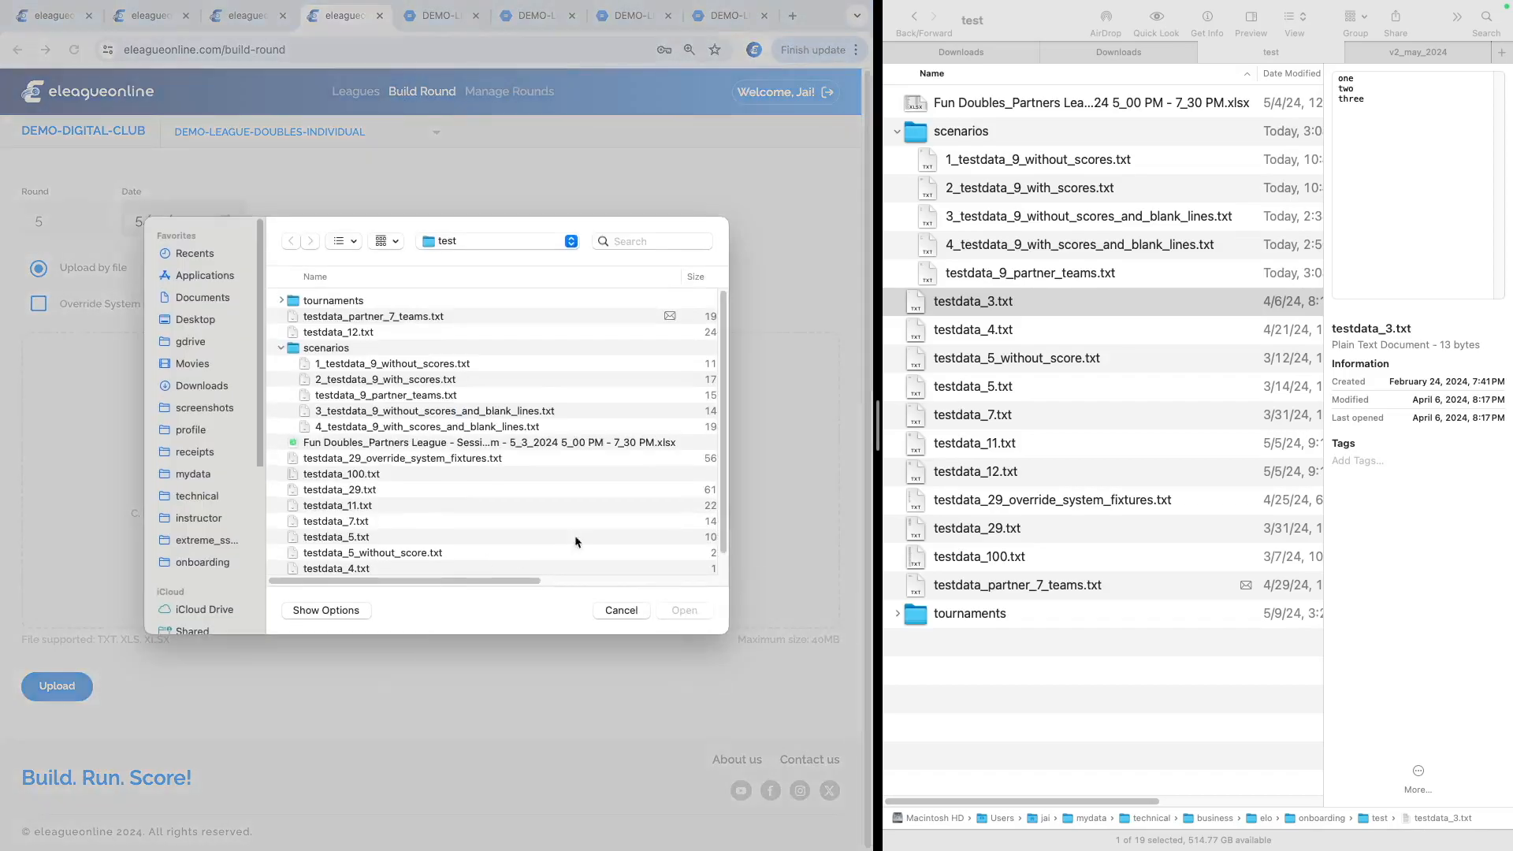
pyautogui.scroll(-2, 376, 521)
pyautogui.doubleClick(347, 564)
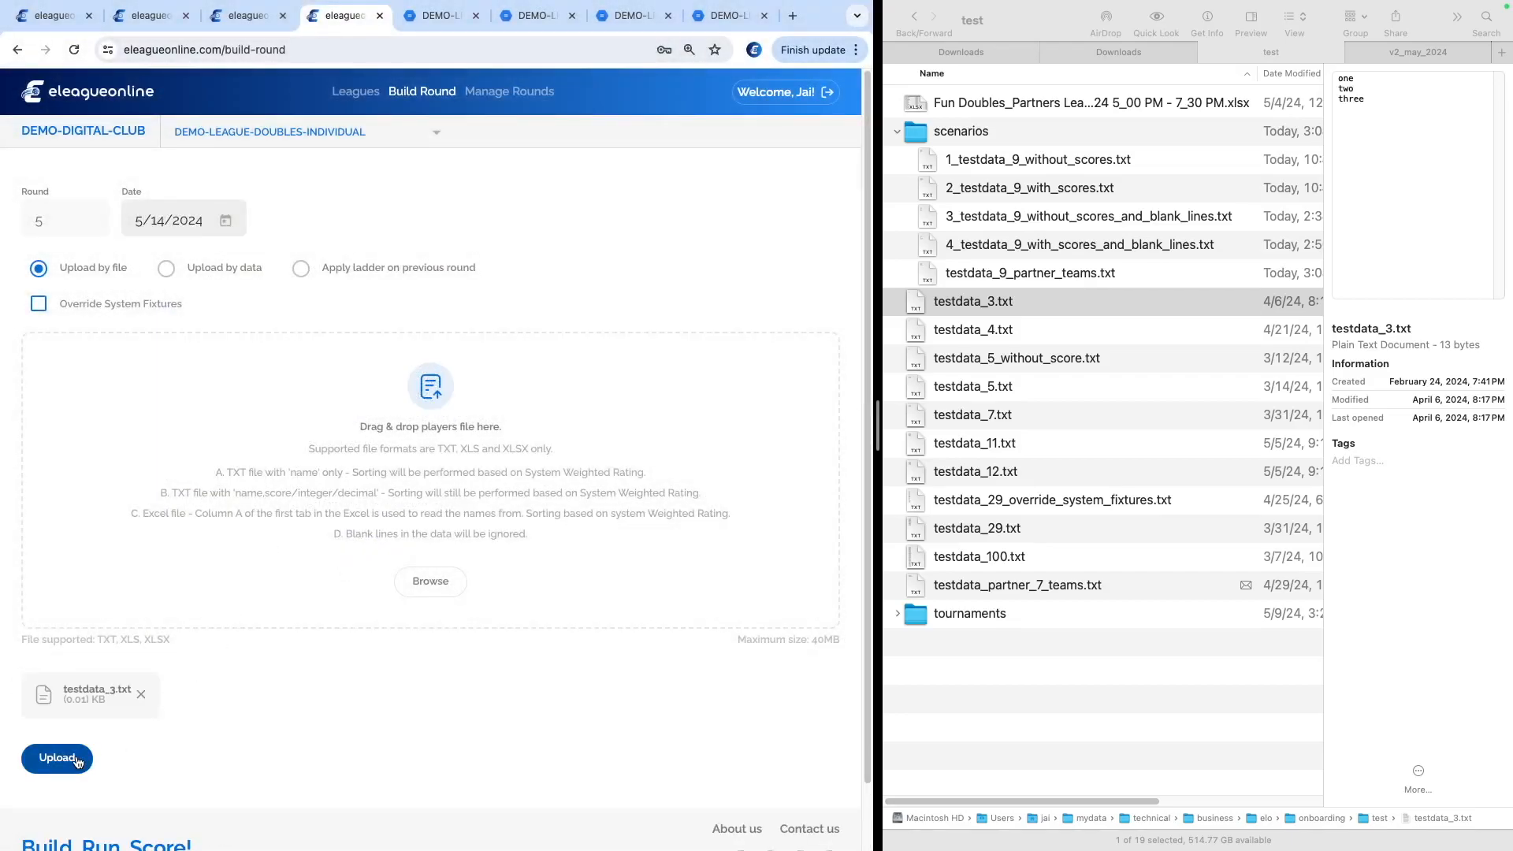
pyautogui.click(78, 762)
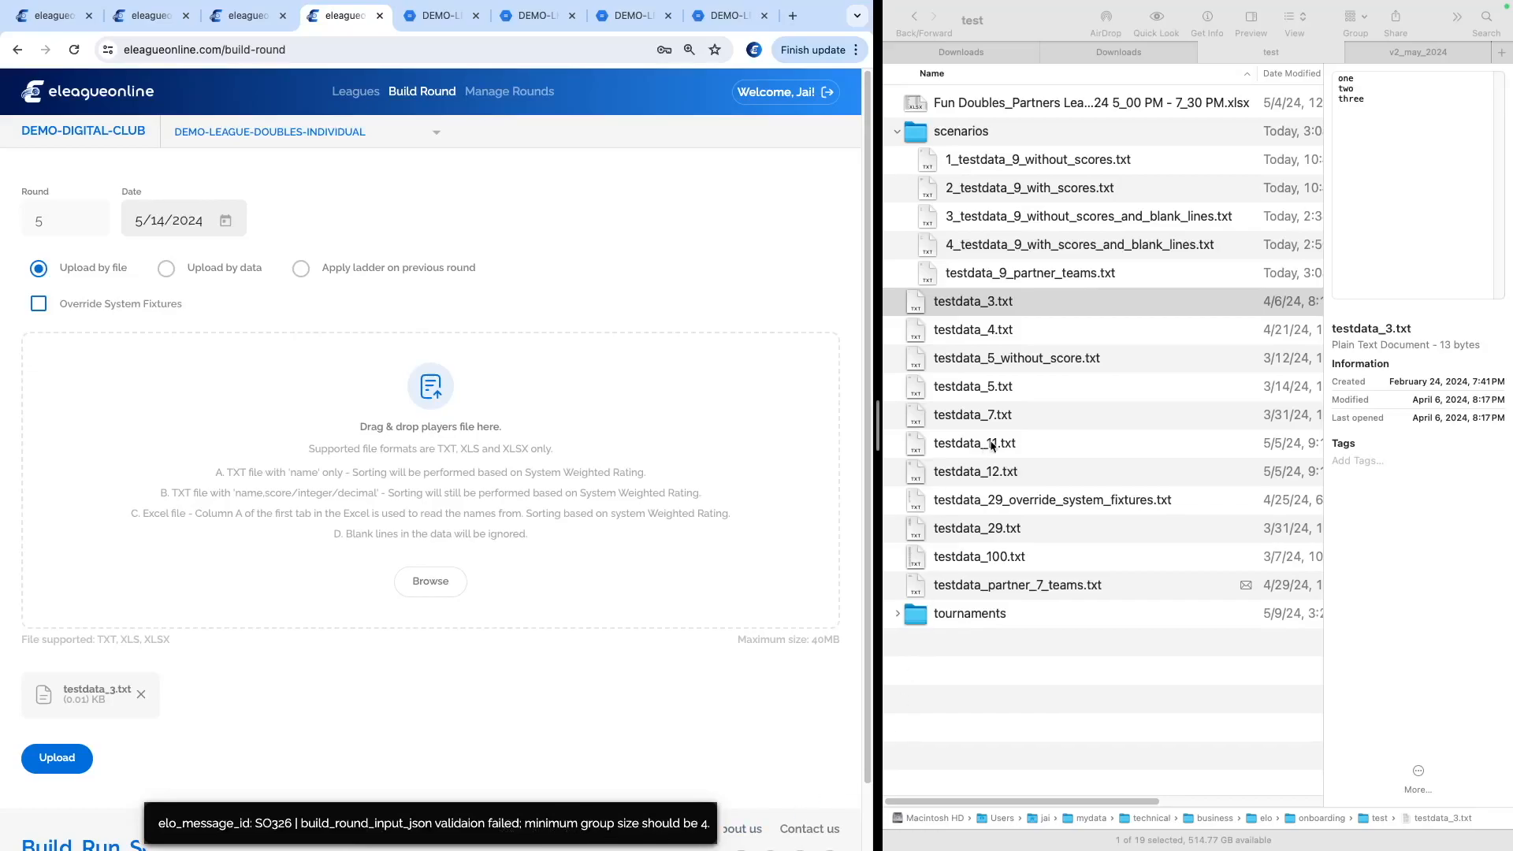
# Quick Look testdata_3.txt and testdata_4.txt in Finder to compare their player names
pyautogui.click(985, 301)
pyautogui.click(969, 272)
pyautogui.click(969, 304)
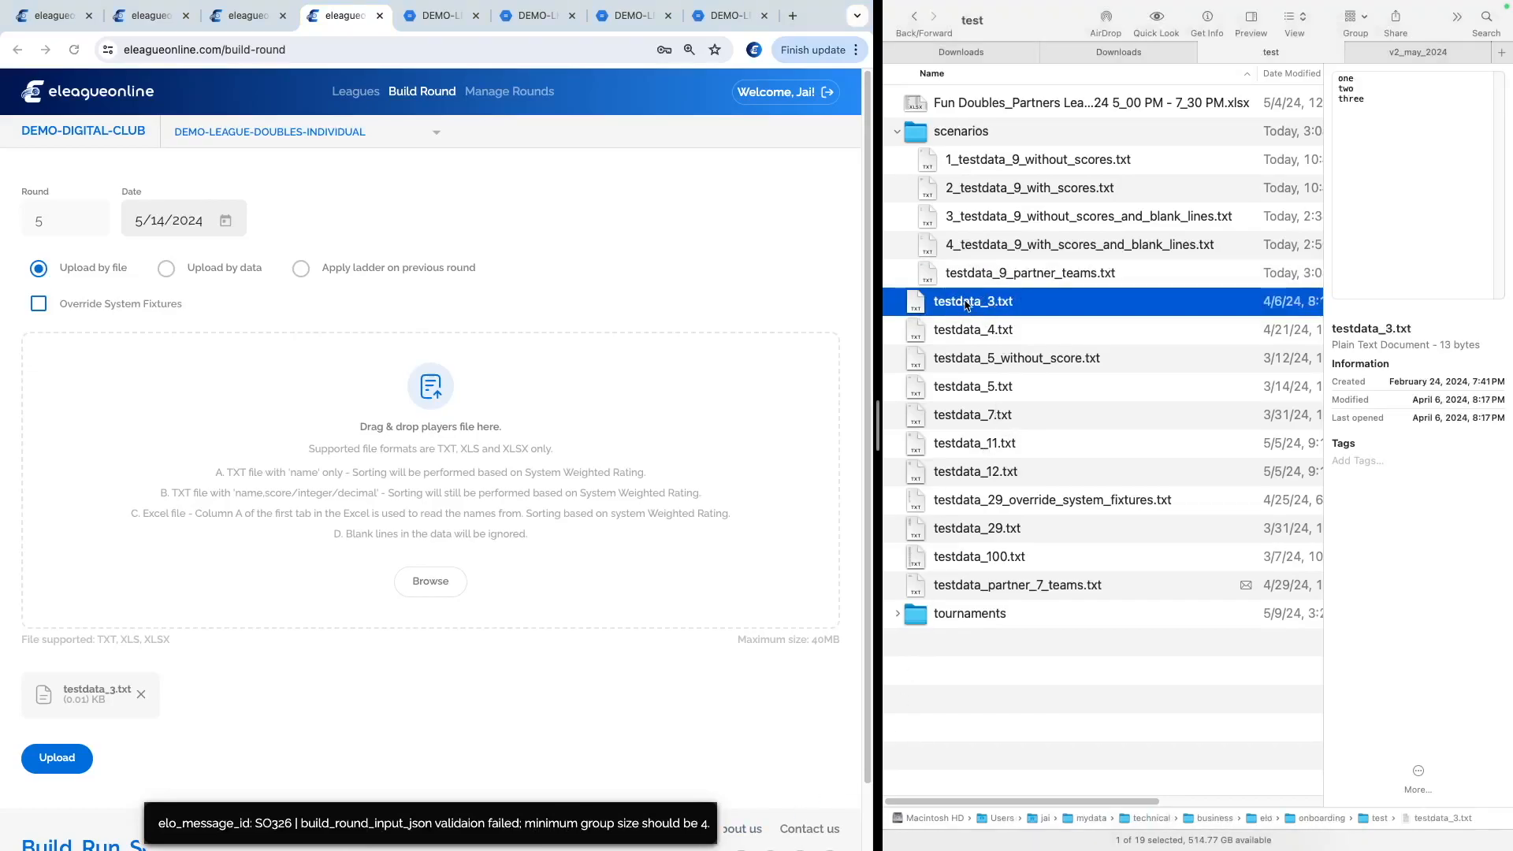
pyautogui.press('space')
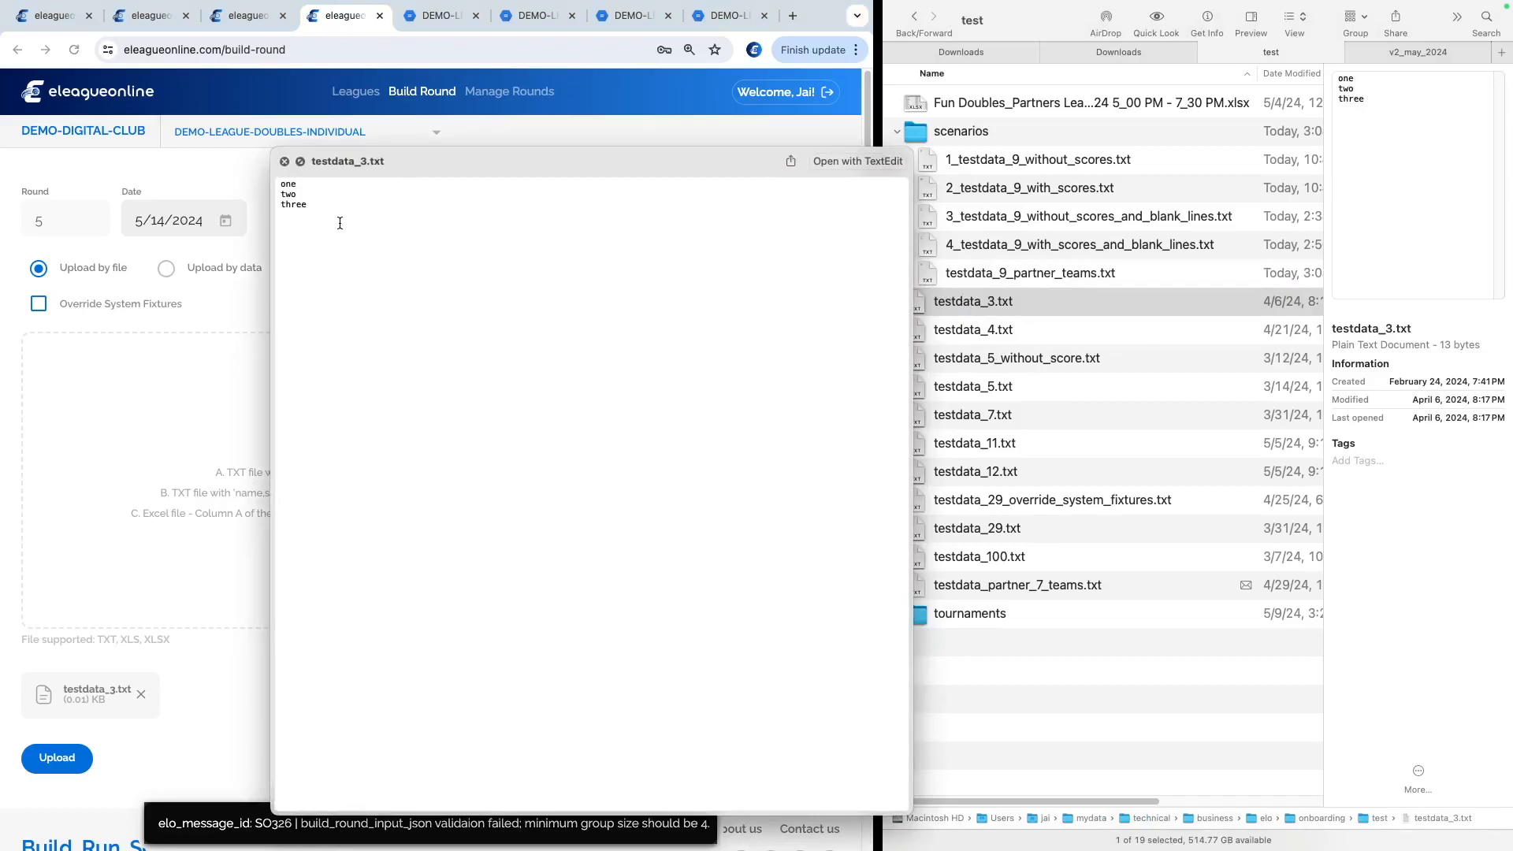
pyautogui.press('space')
pyautogui.click(968, 331)
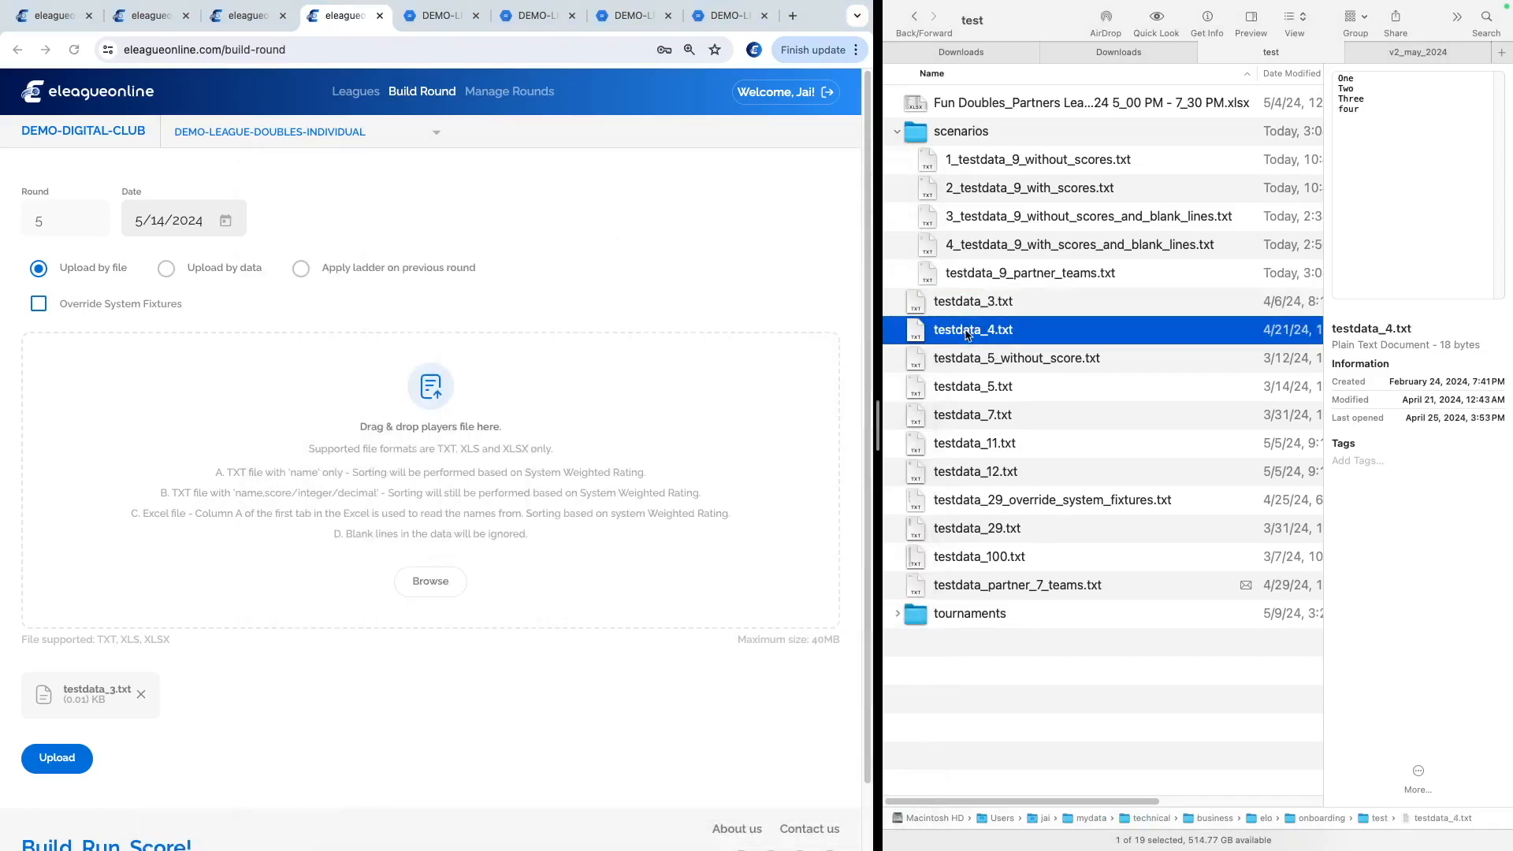
pyautogui.press('space')
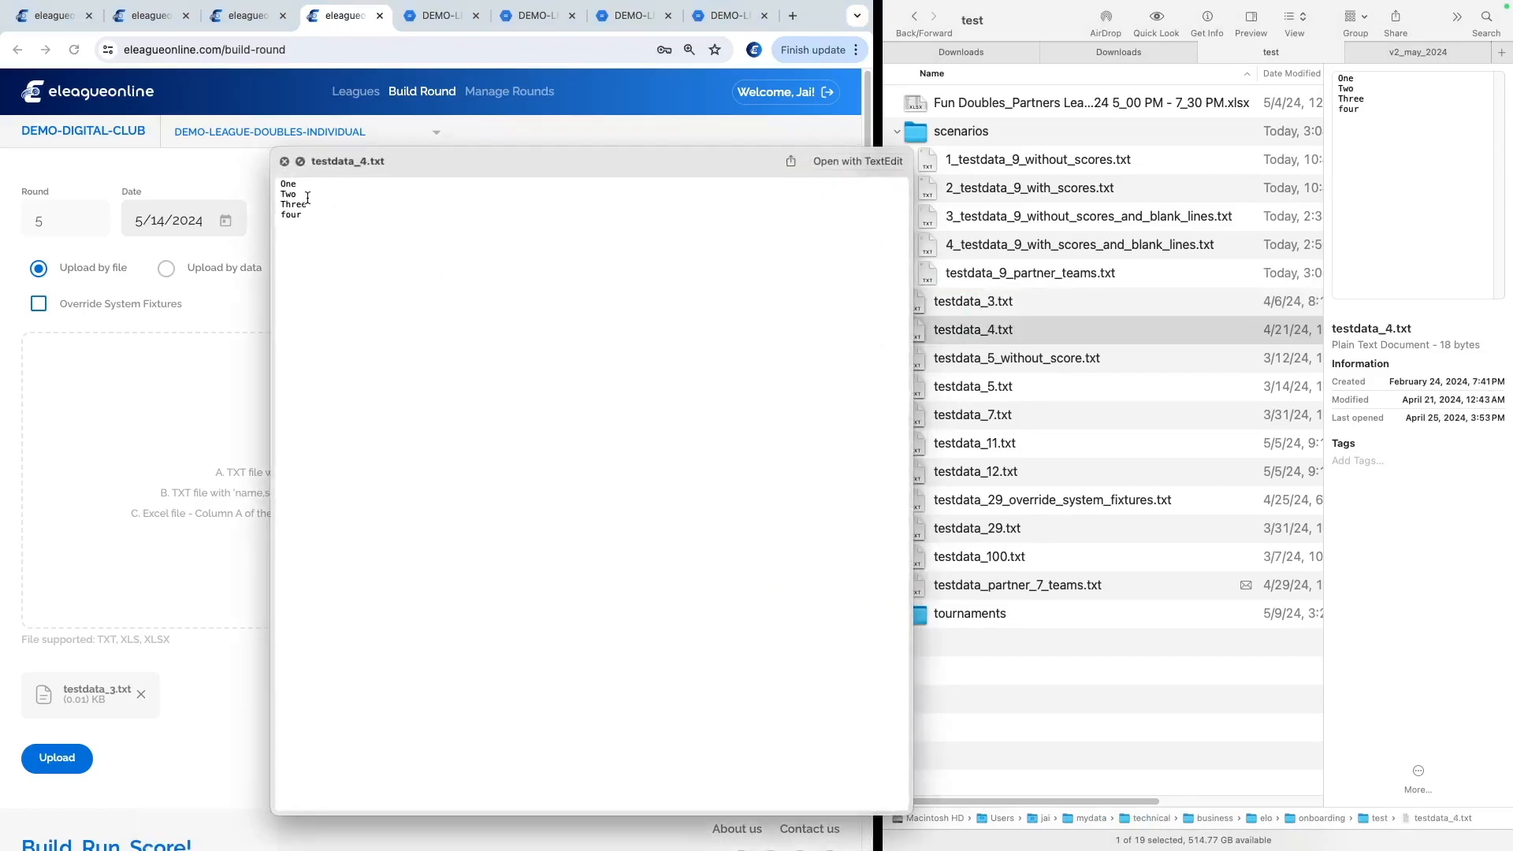
pyautogui.press('space')
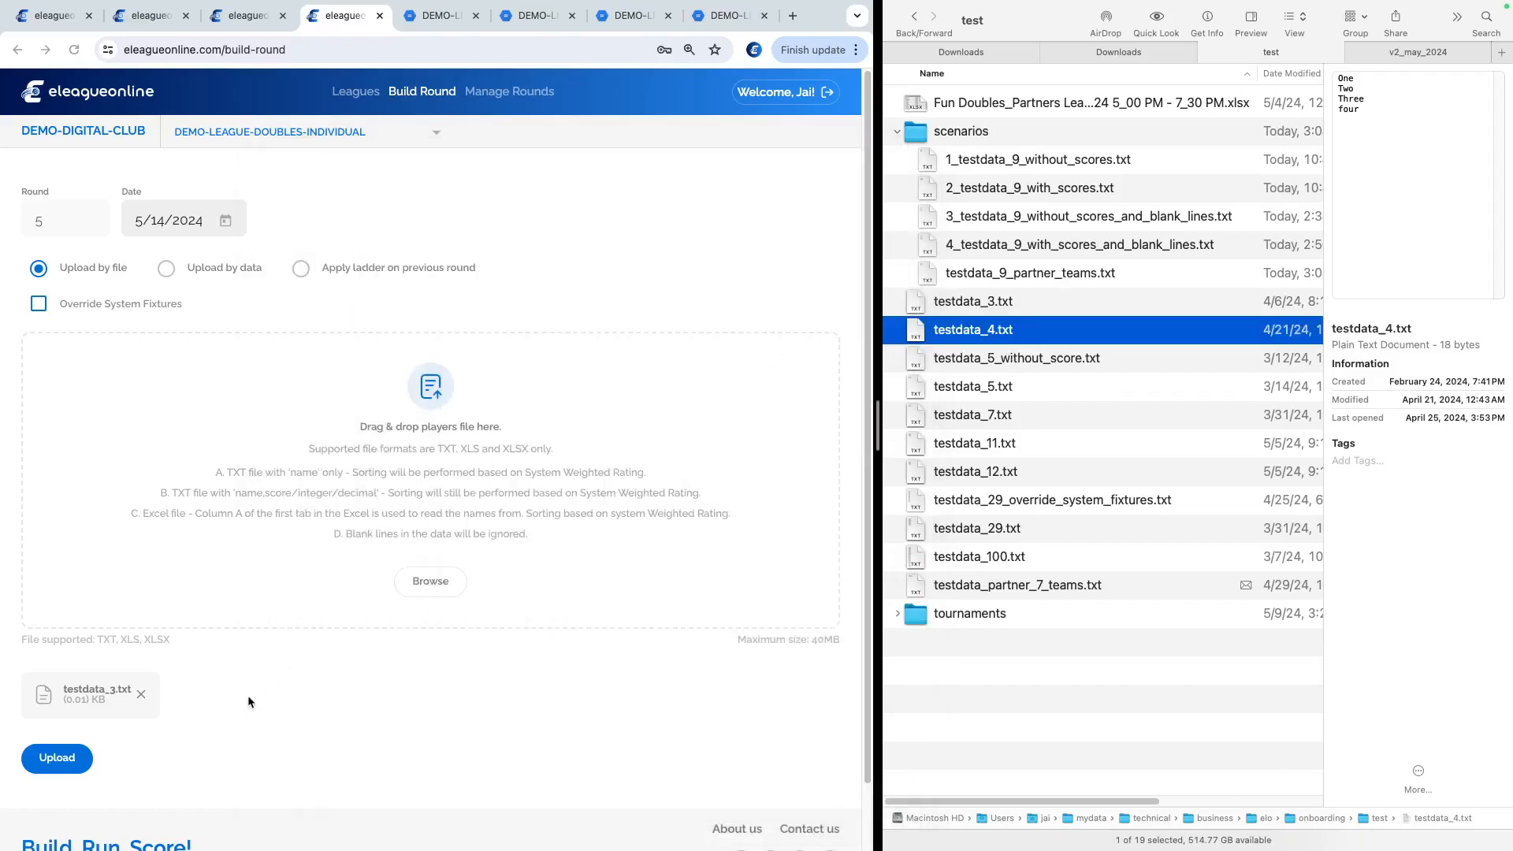
# Replace the attached testdata_3.txt with testdata_4.txt and upload it
pyautogui.click(249, 702)
pyautogui.click(141, 694)
pyautogui.click(431, 587)
pyautogui.click(370, 567)
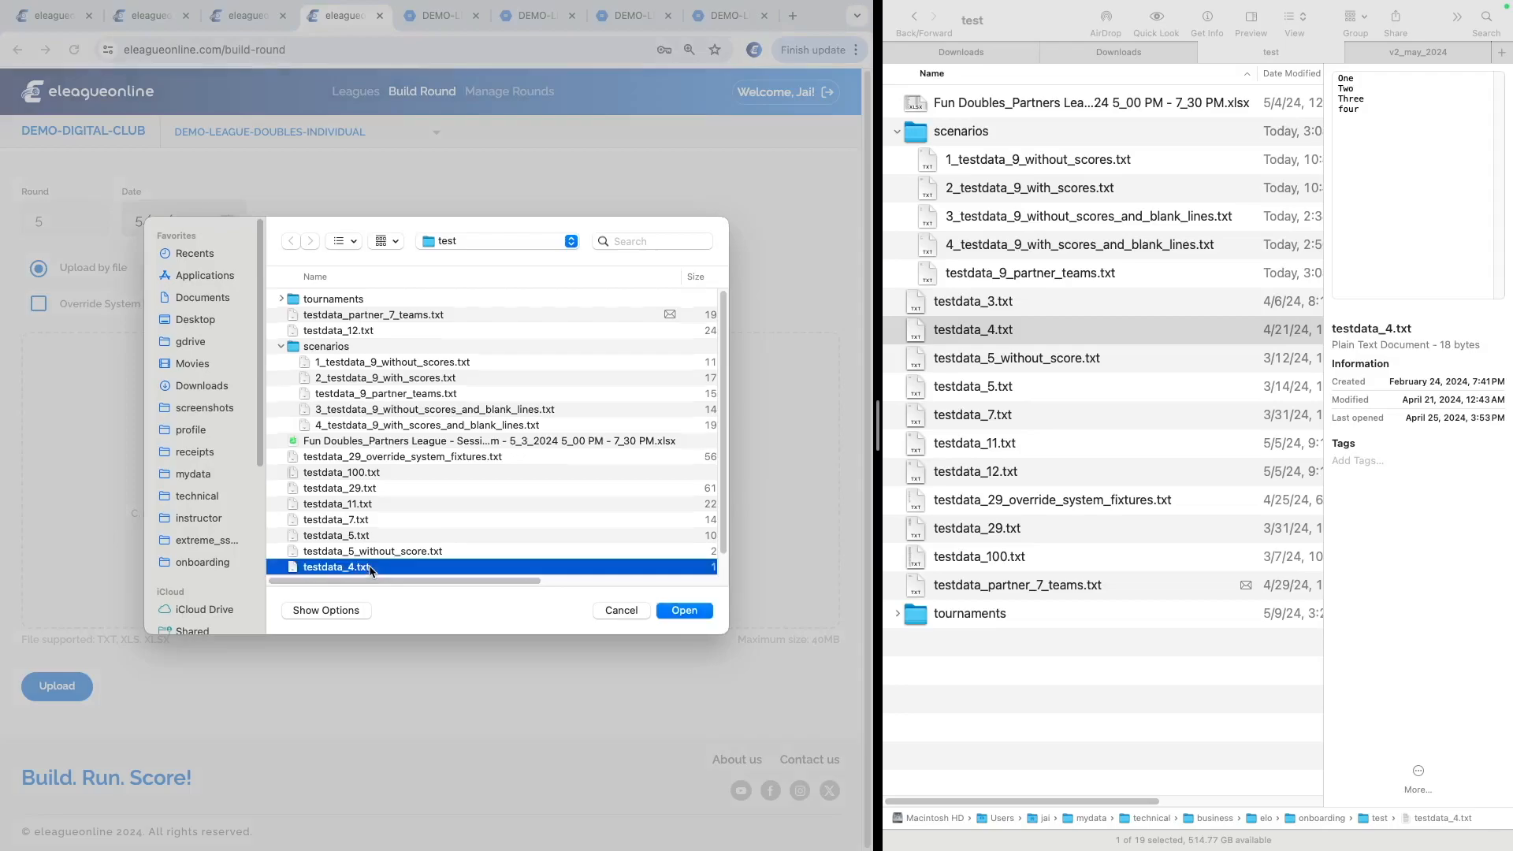
pyautogui.doubleClick(371, 568)
pyautogui.click(63, 759)
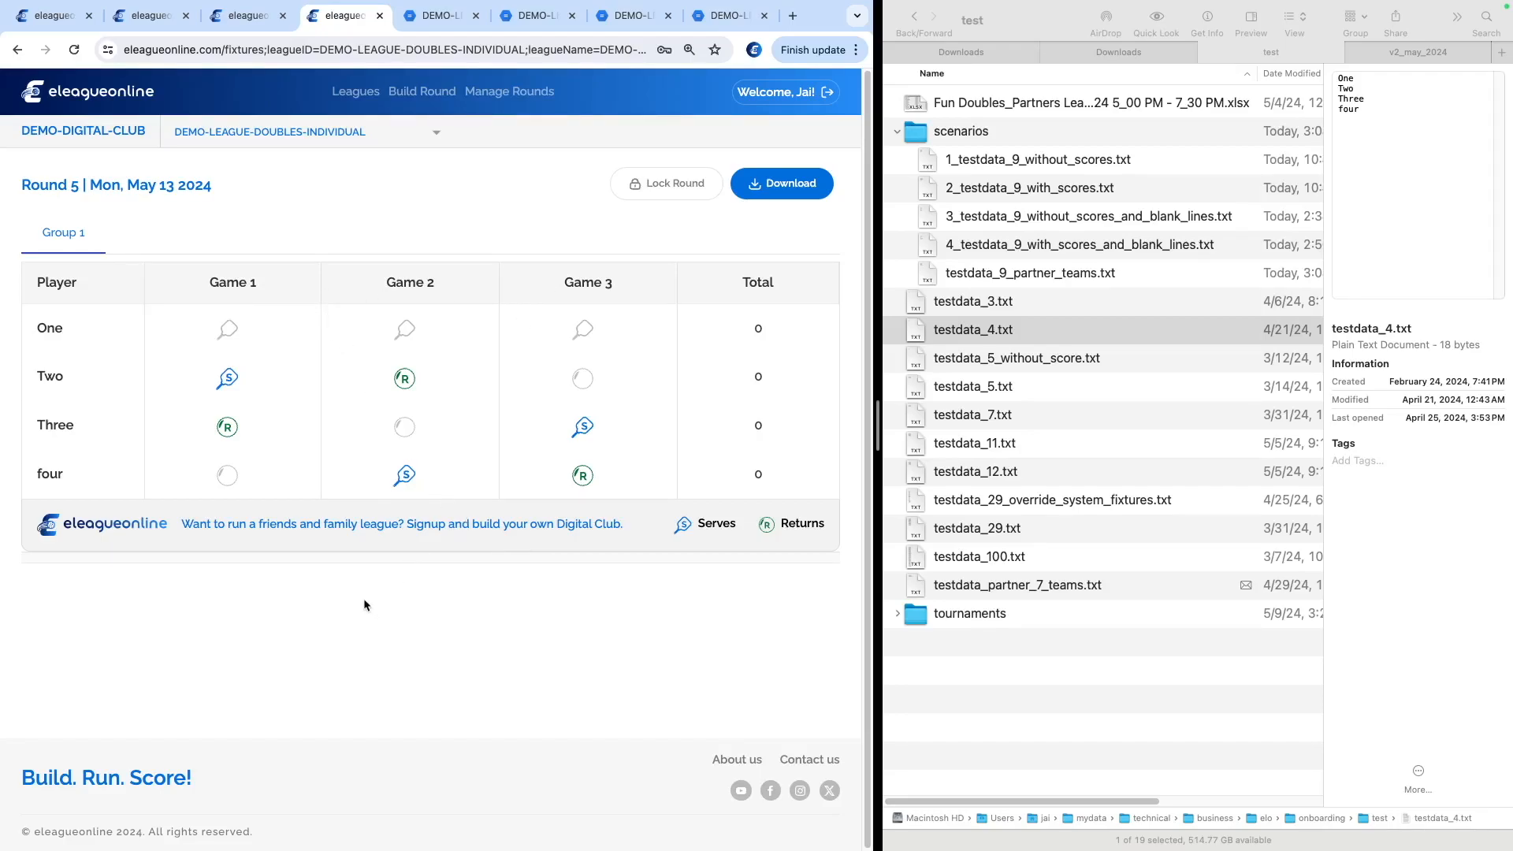
# Build a new round via Upload by file using testdata_5_without_score.txt
pyautogui.click(423, 92)
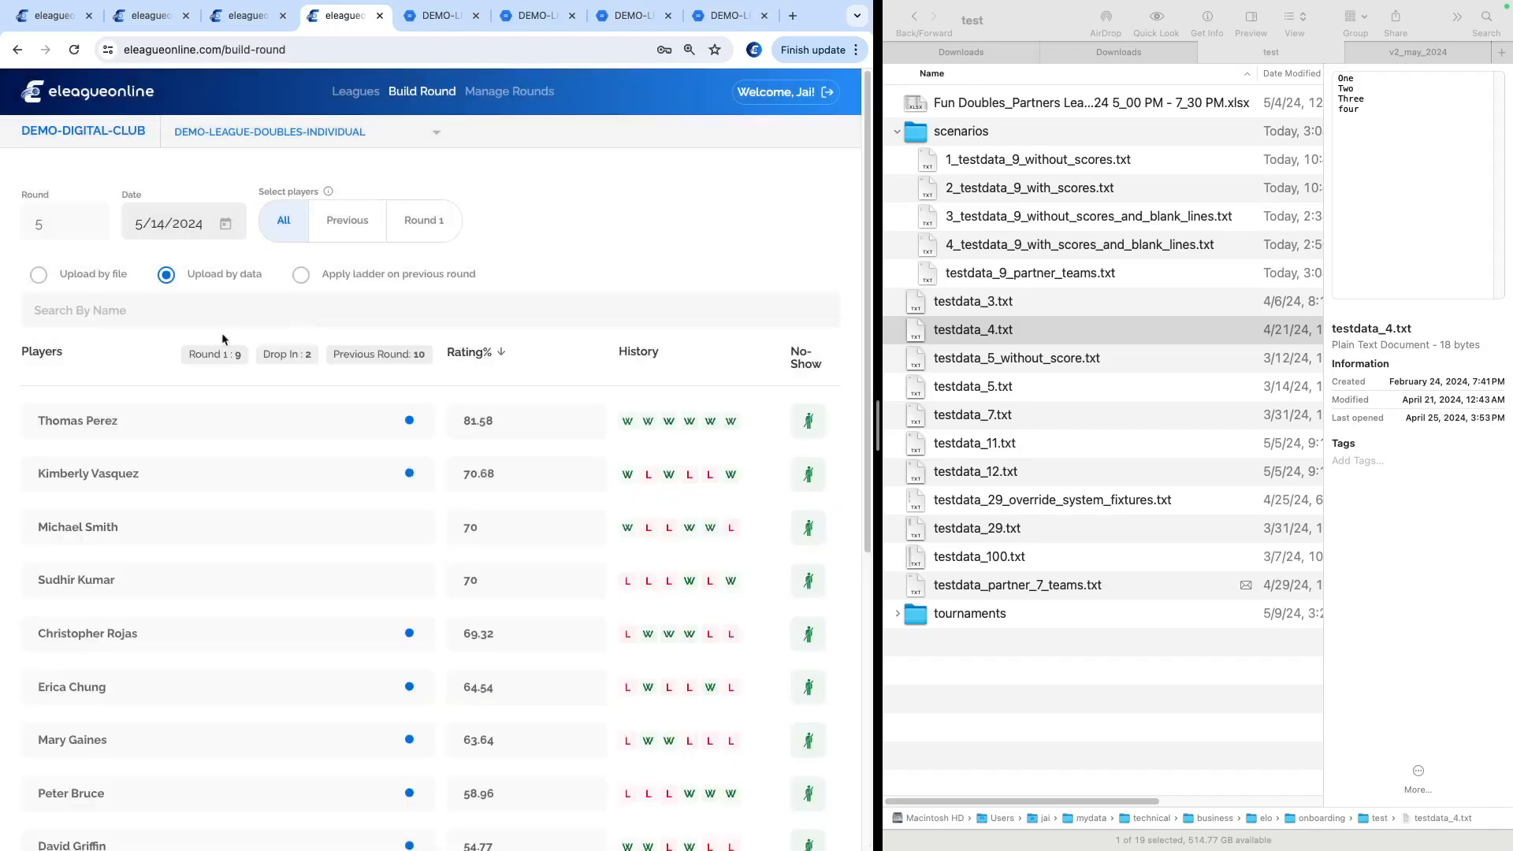
pyautogui.click(82, 273)
pyautogui.click(431, 581)
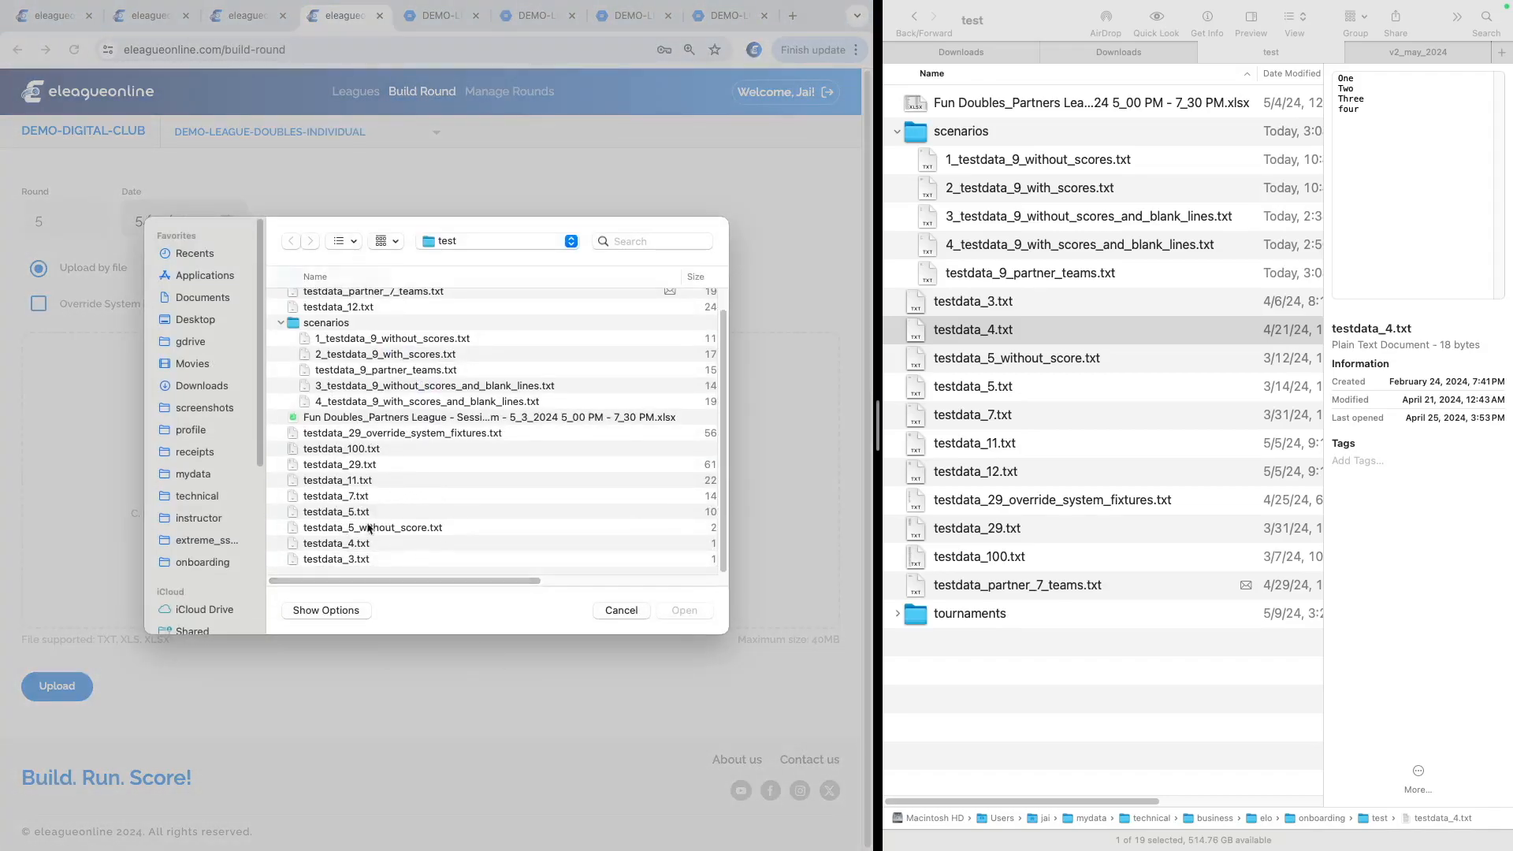
pyautogui.doubleClick(345, 528)
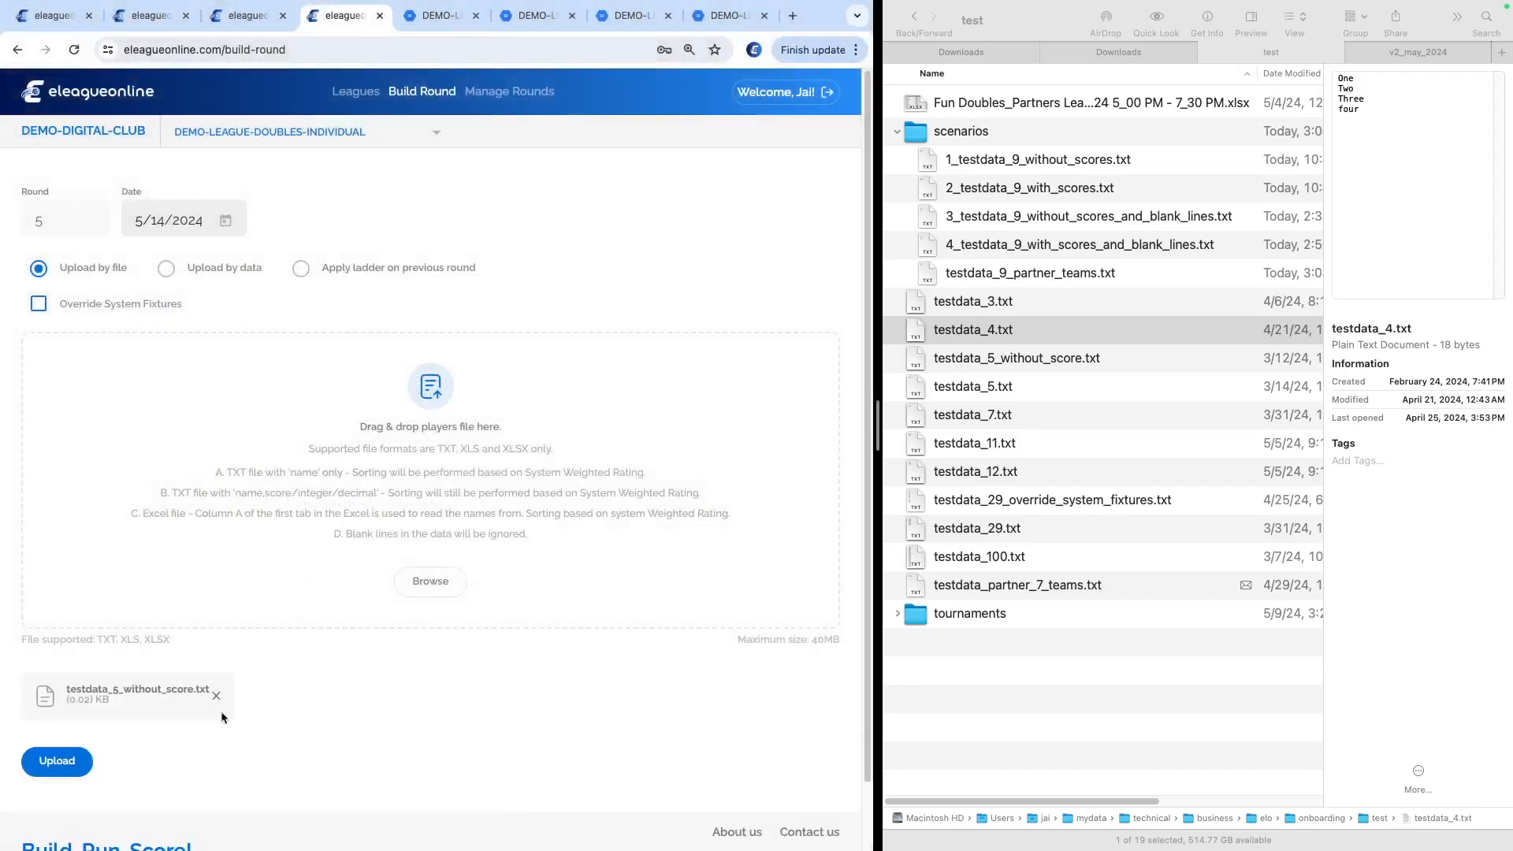
pyautogui.click(75, 759)
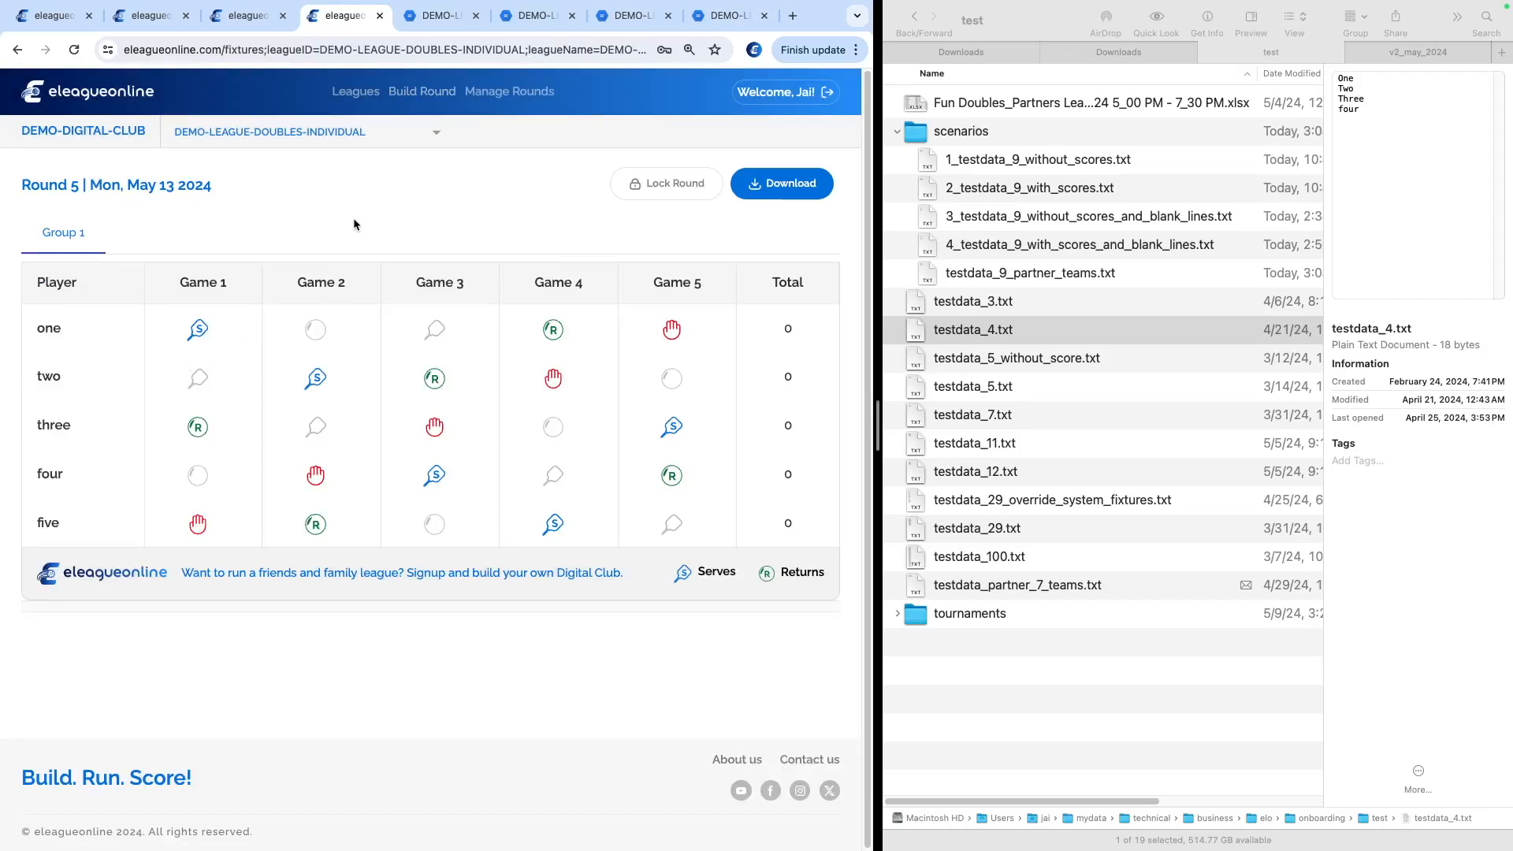
# Build a new round via Upload by file using testdata_12.txt
pyautogui.click(426, 100)
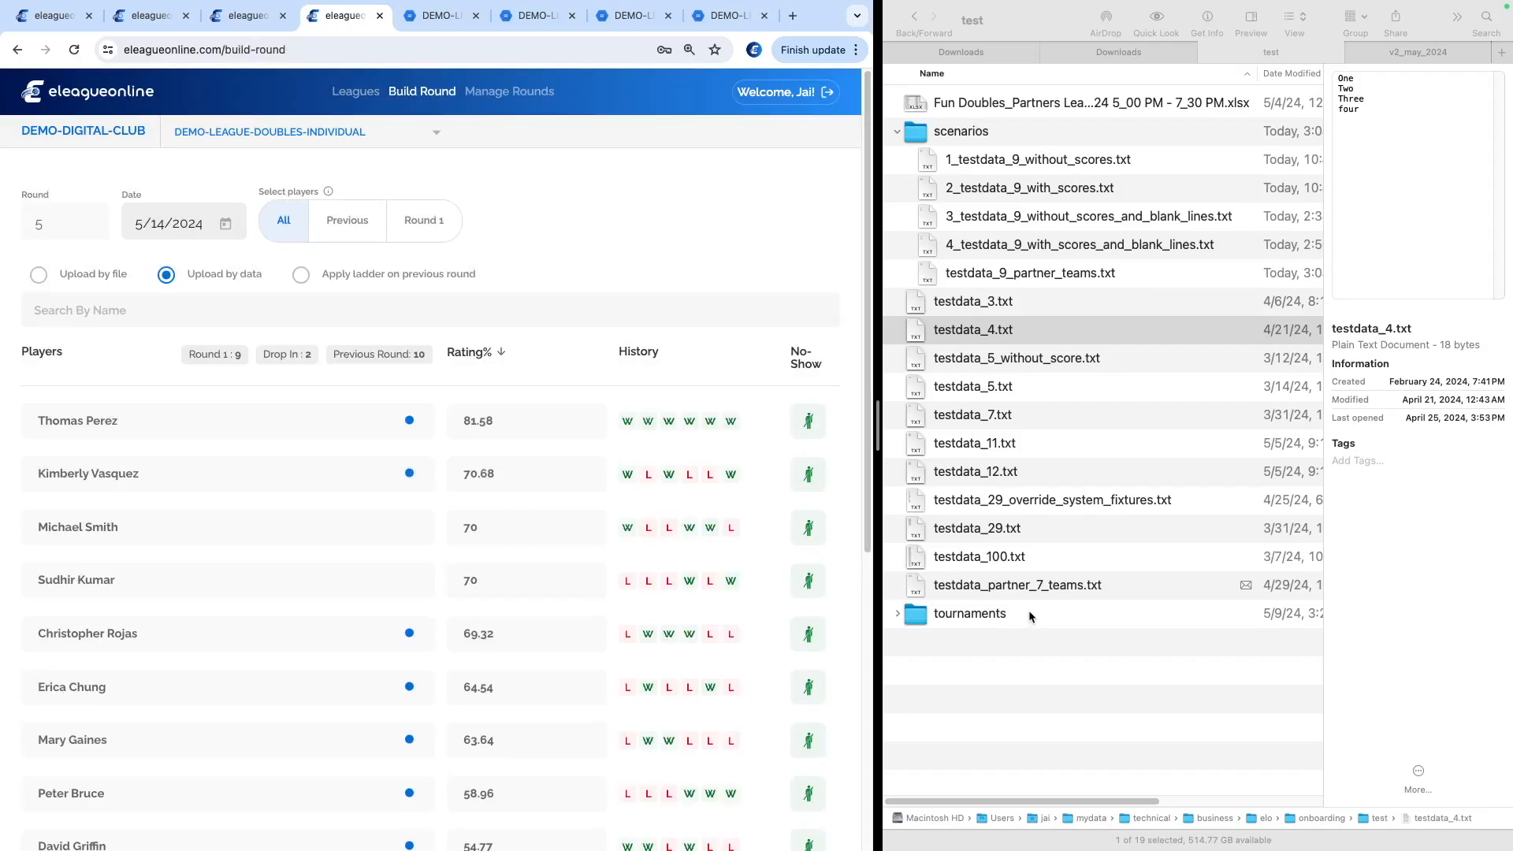
pyautogui.click(971, 476)
pyautogui.click(982, 472)
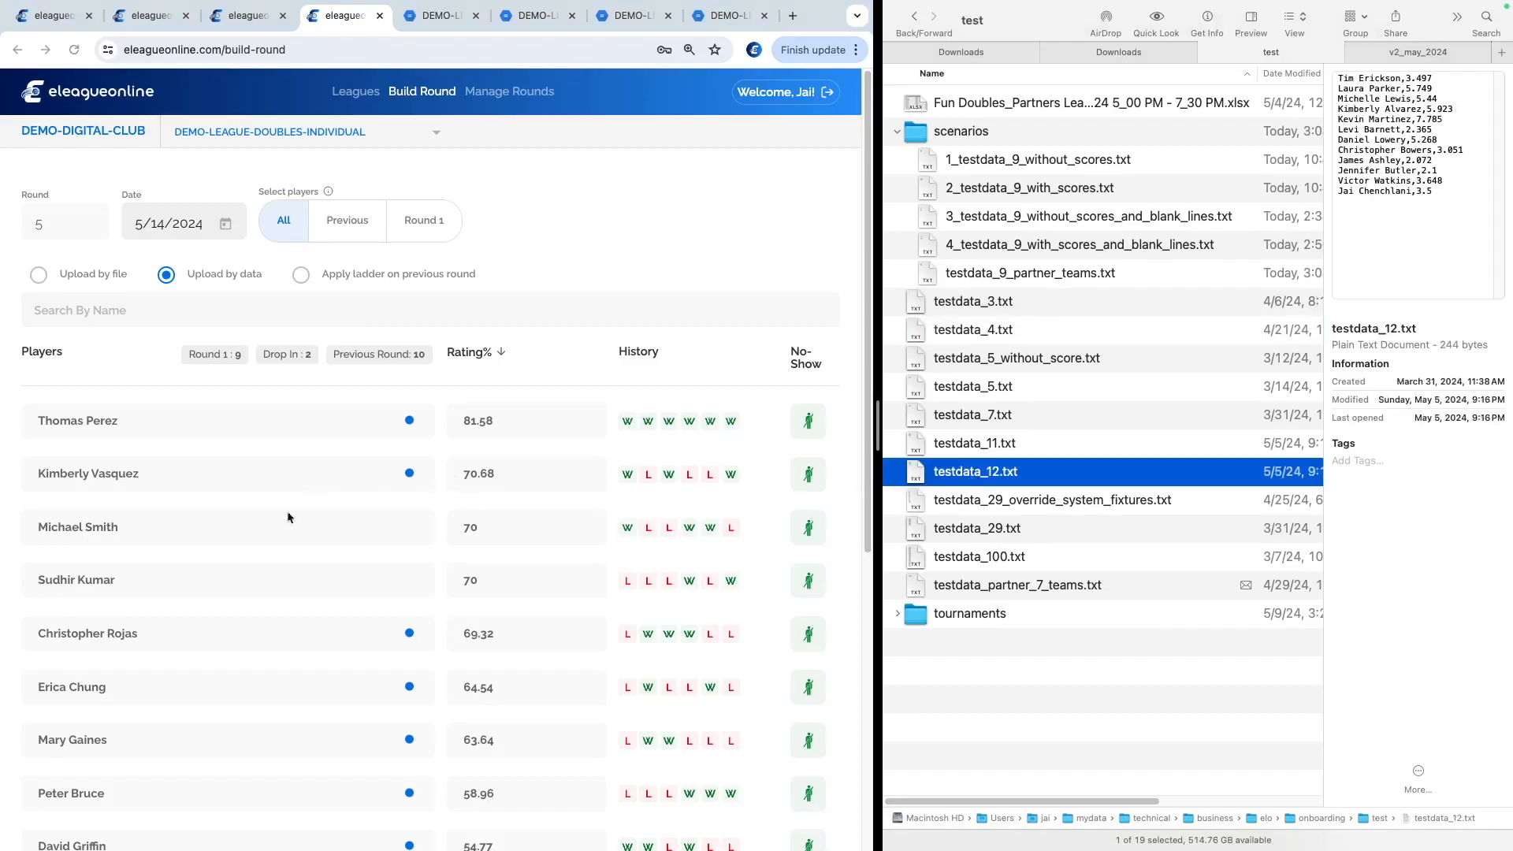
pyautogui.click(82, 278)
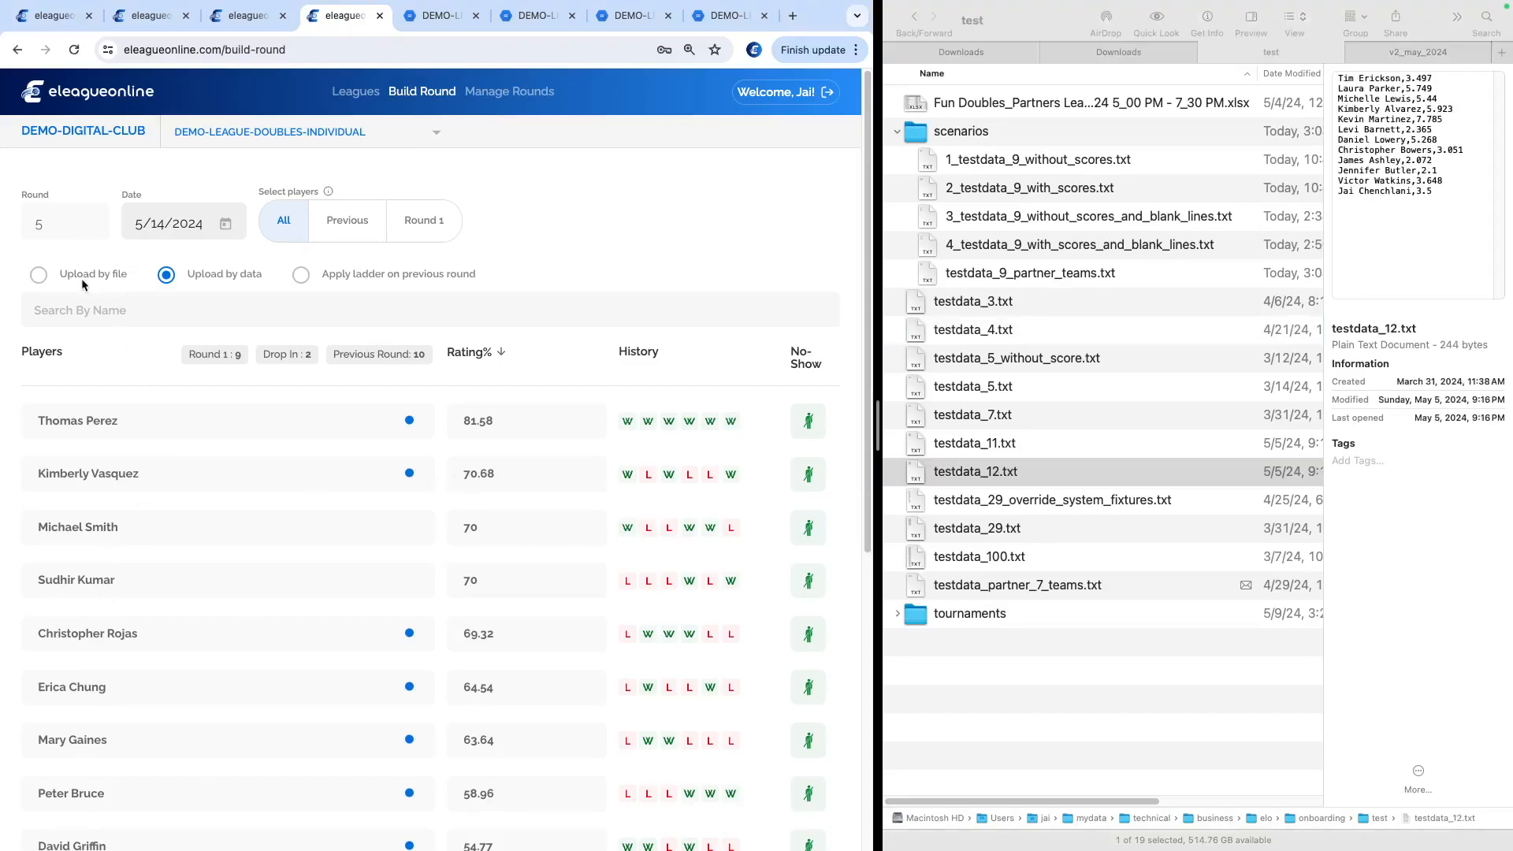
pyautogui.click(429, 587)
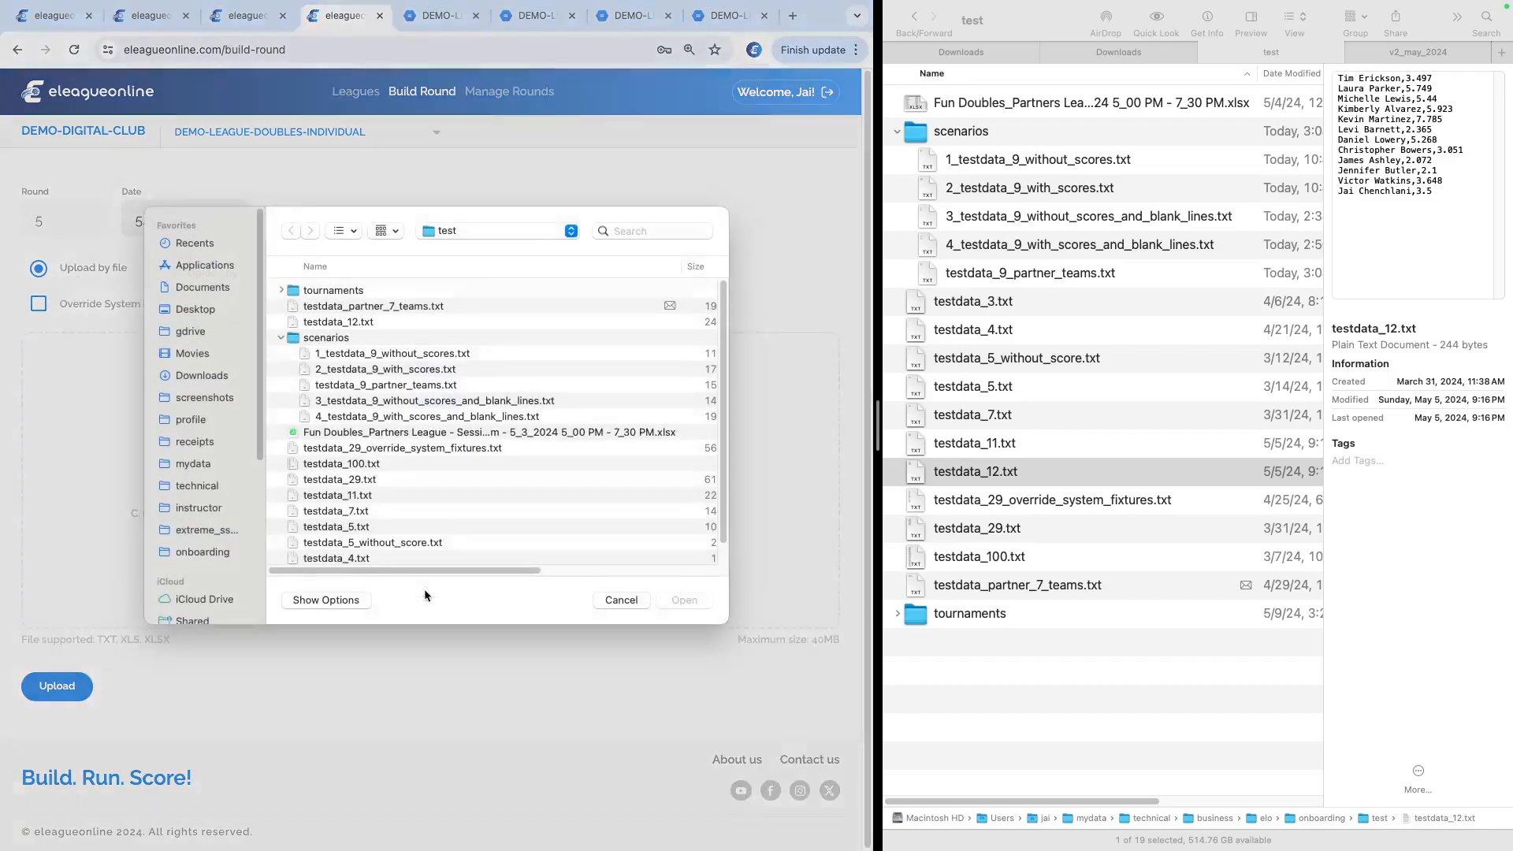
pyautogui.scroll(-1, 373, 520)
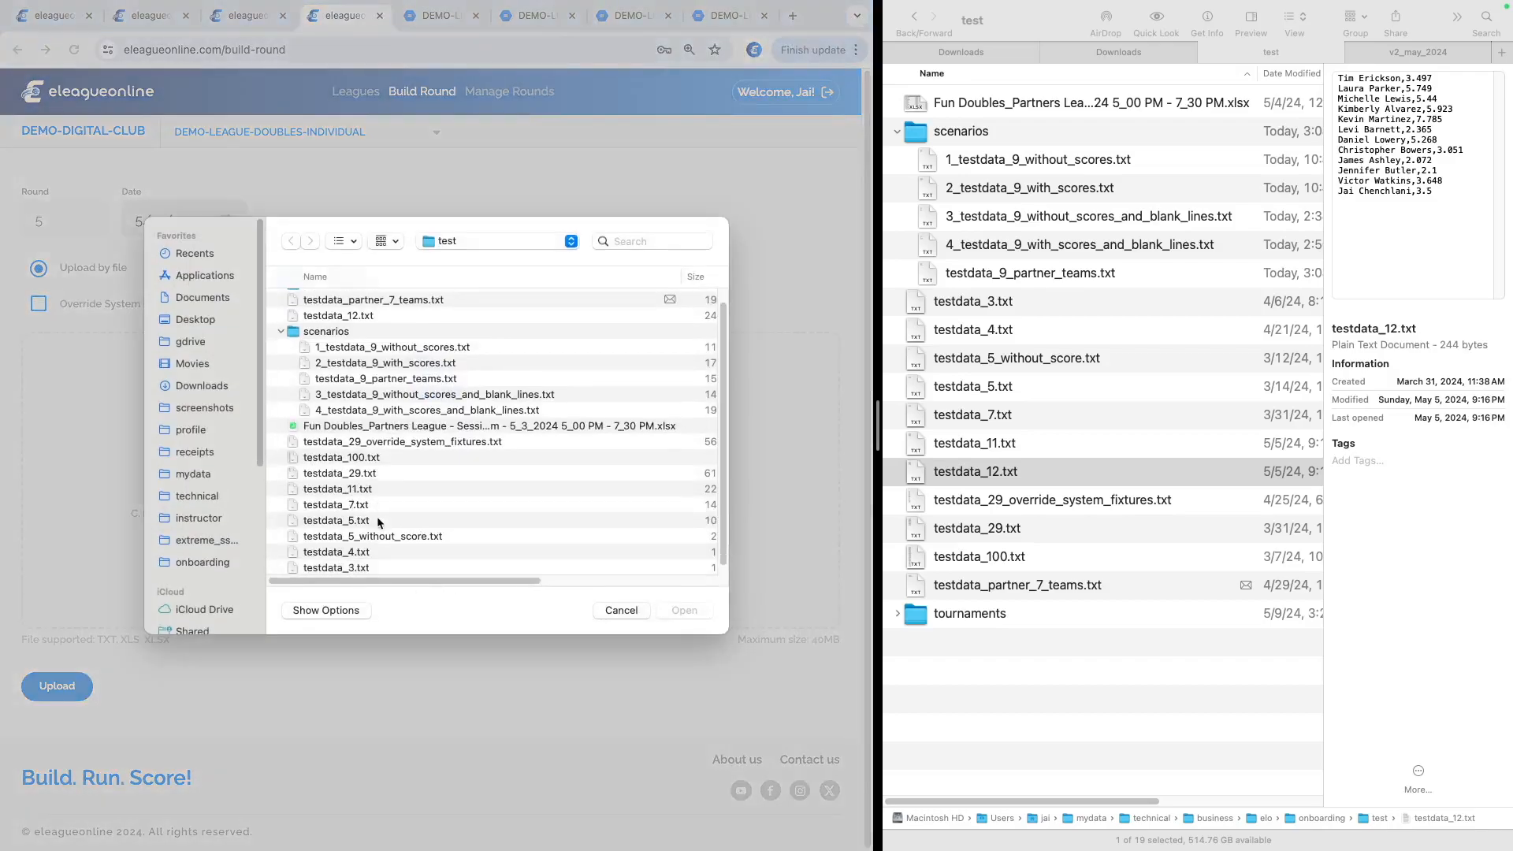
pyautogui.scroll(1, 370, 465)
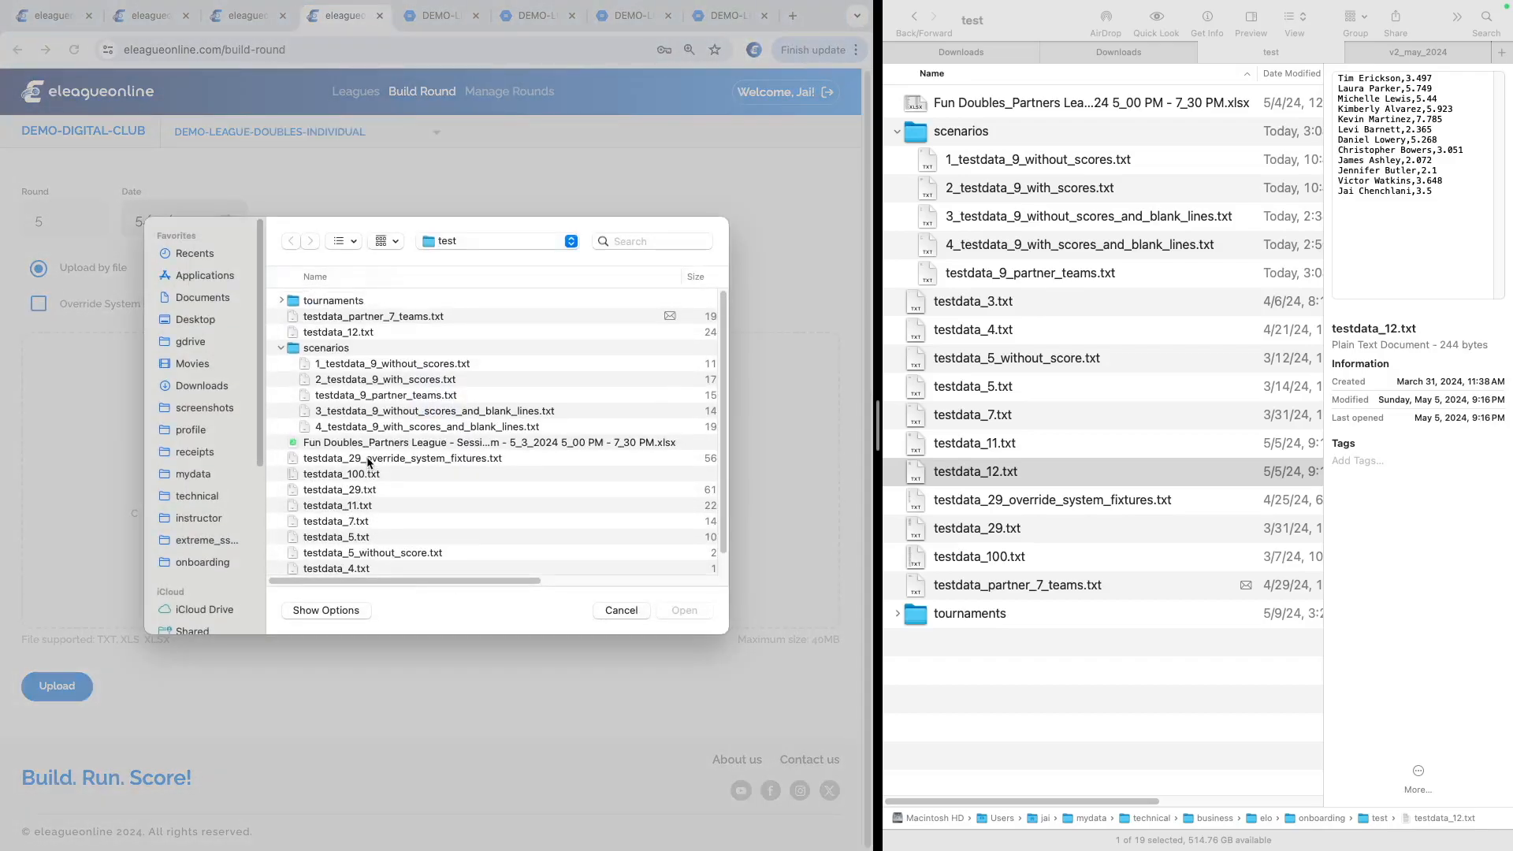
pyautogui.doubleClick(362, 332)
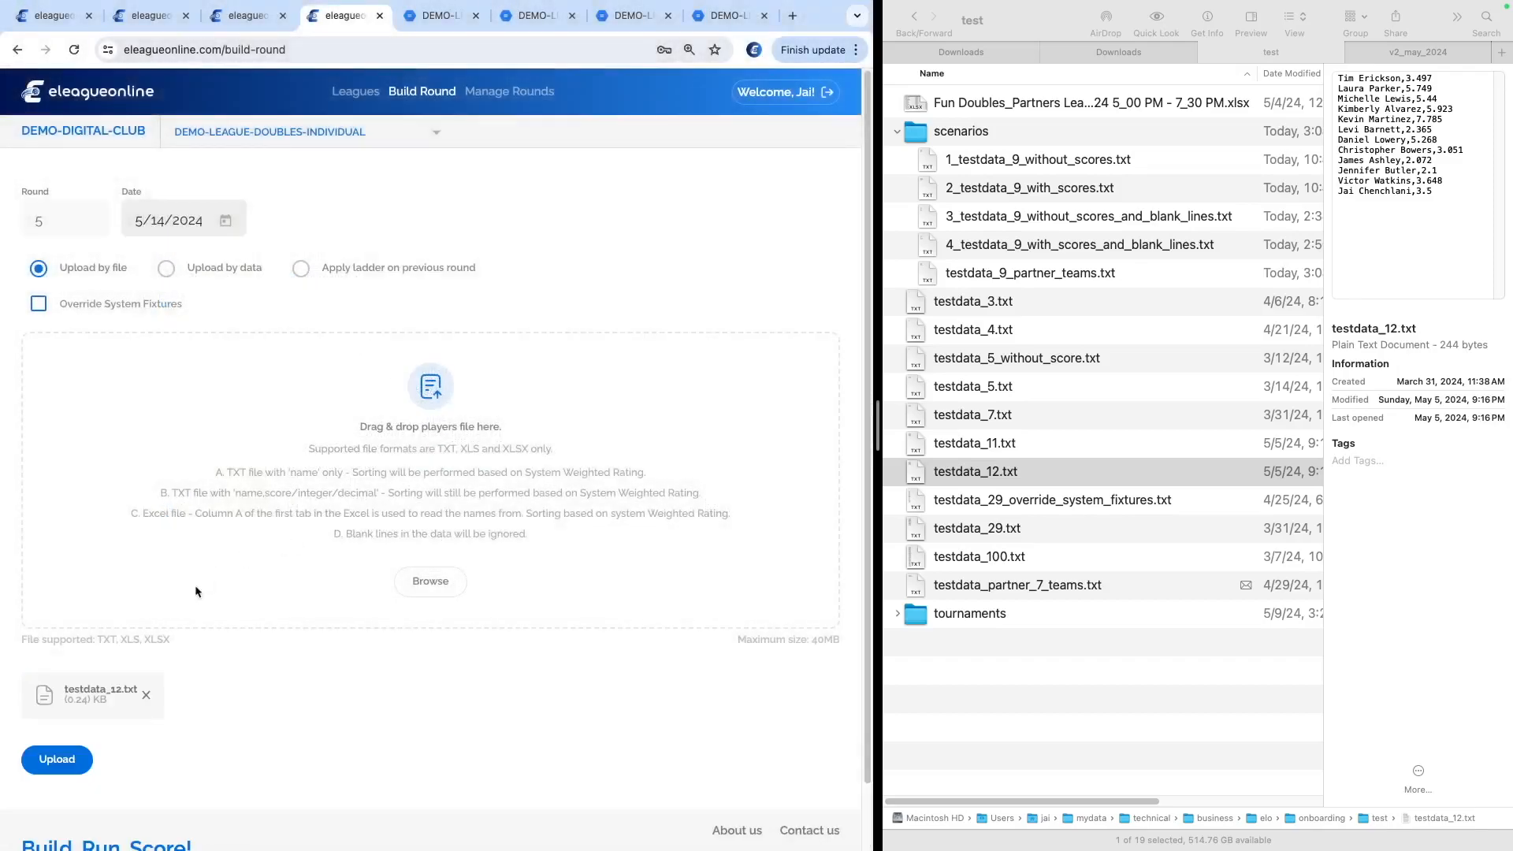
pyautogui.click(63, 758)
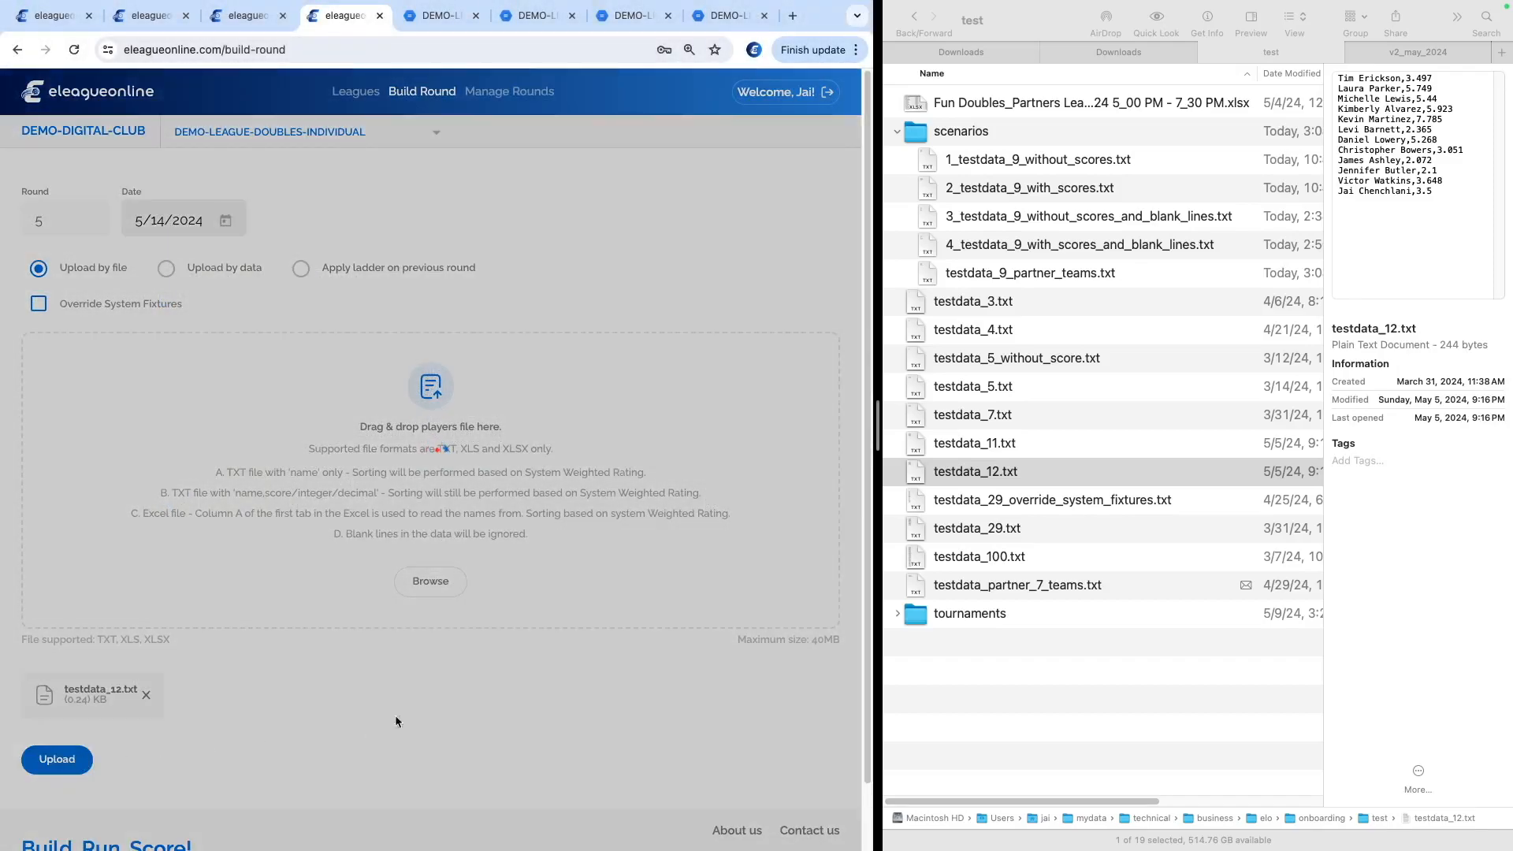
# Quick Look testdata_12.txt in Finder to view its twelve player names
pyautogui.click(1088, 457)
pyautogui.click(995, 473)
pyautogui.press('space')
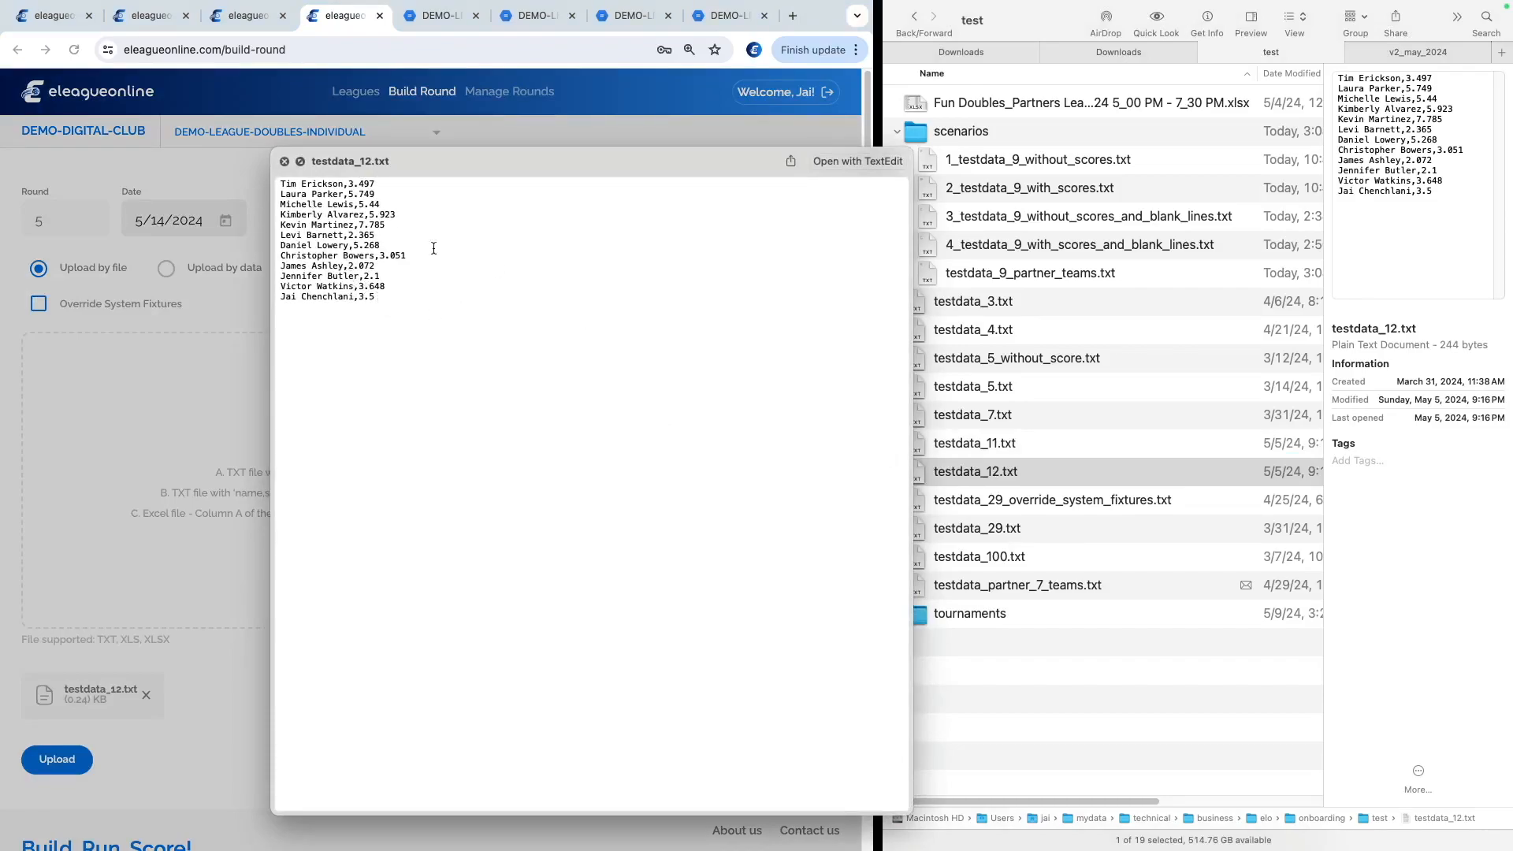
pyautogui.click(284, 162)
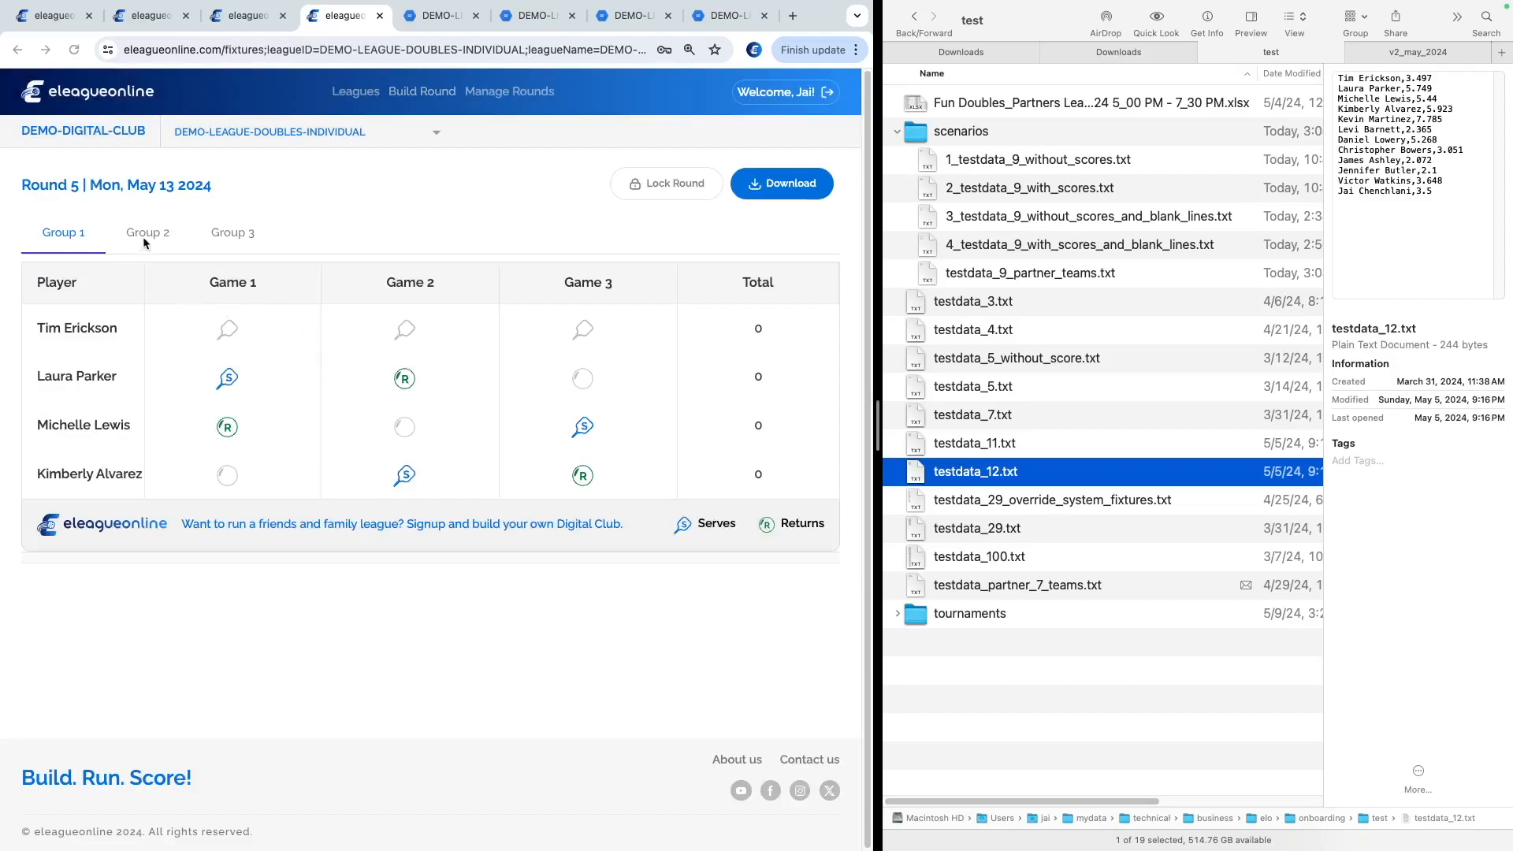
# Review the fixtures for Group 2, Group 3, then Group 1
pyautogui.click(137, 238)
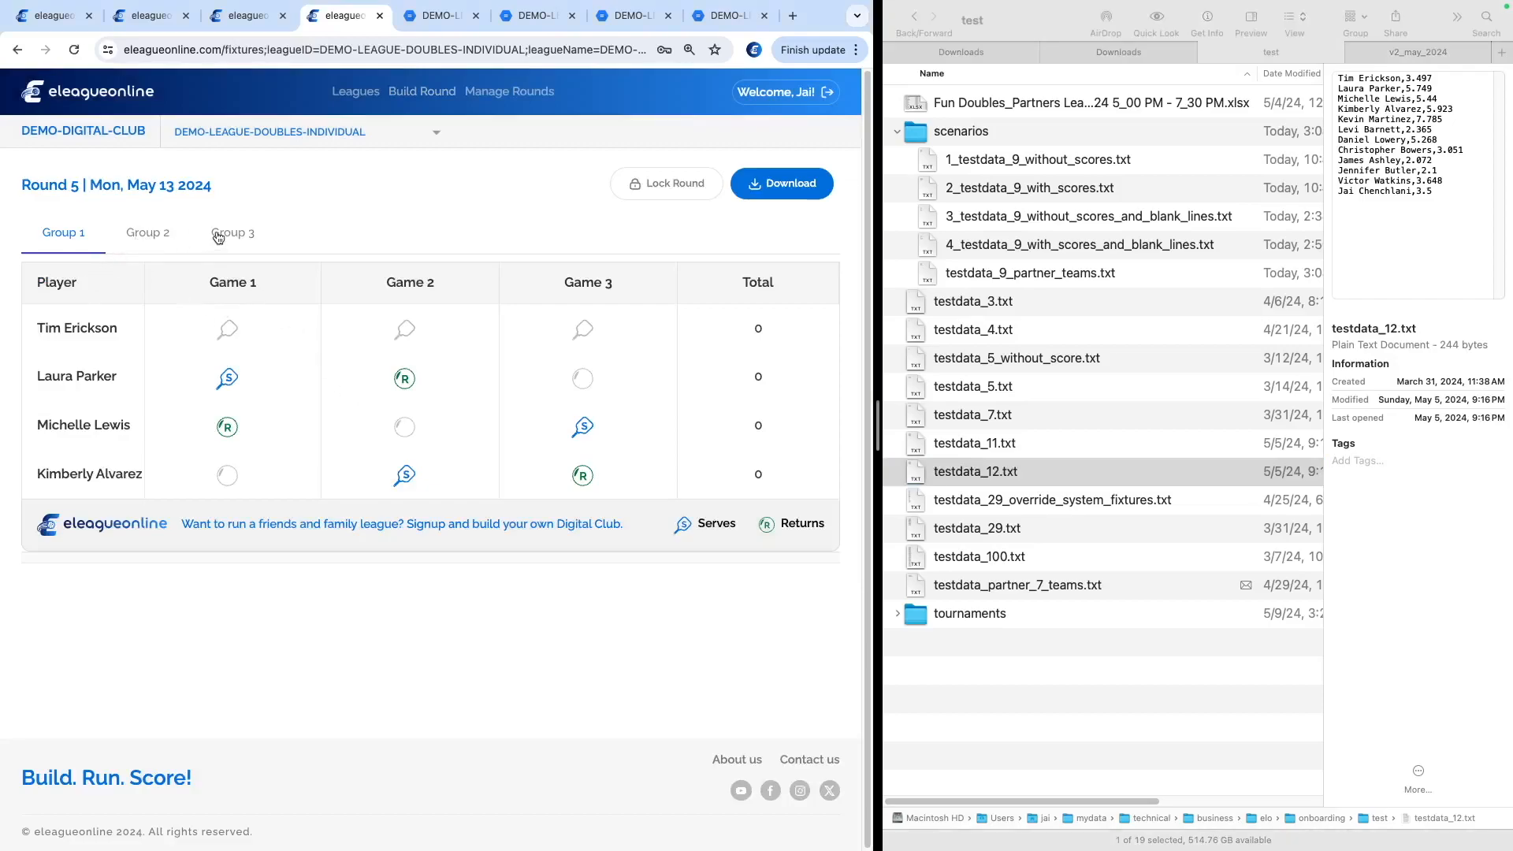
pyautogui.click(219, 236)
pyautogui.click(147, 238)
pyautogui.click(63, 235)
pyautogui.click(948, 528)
# Quick Look the player lists in testdata_29.txt and testdata_100.txt, then return to Build Round
pyautogui.click(974, 533)
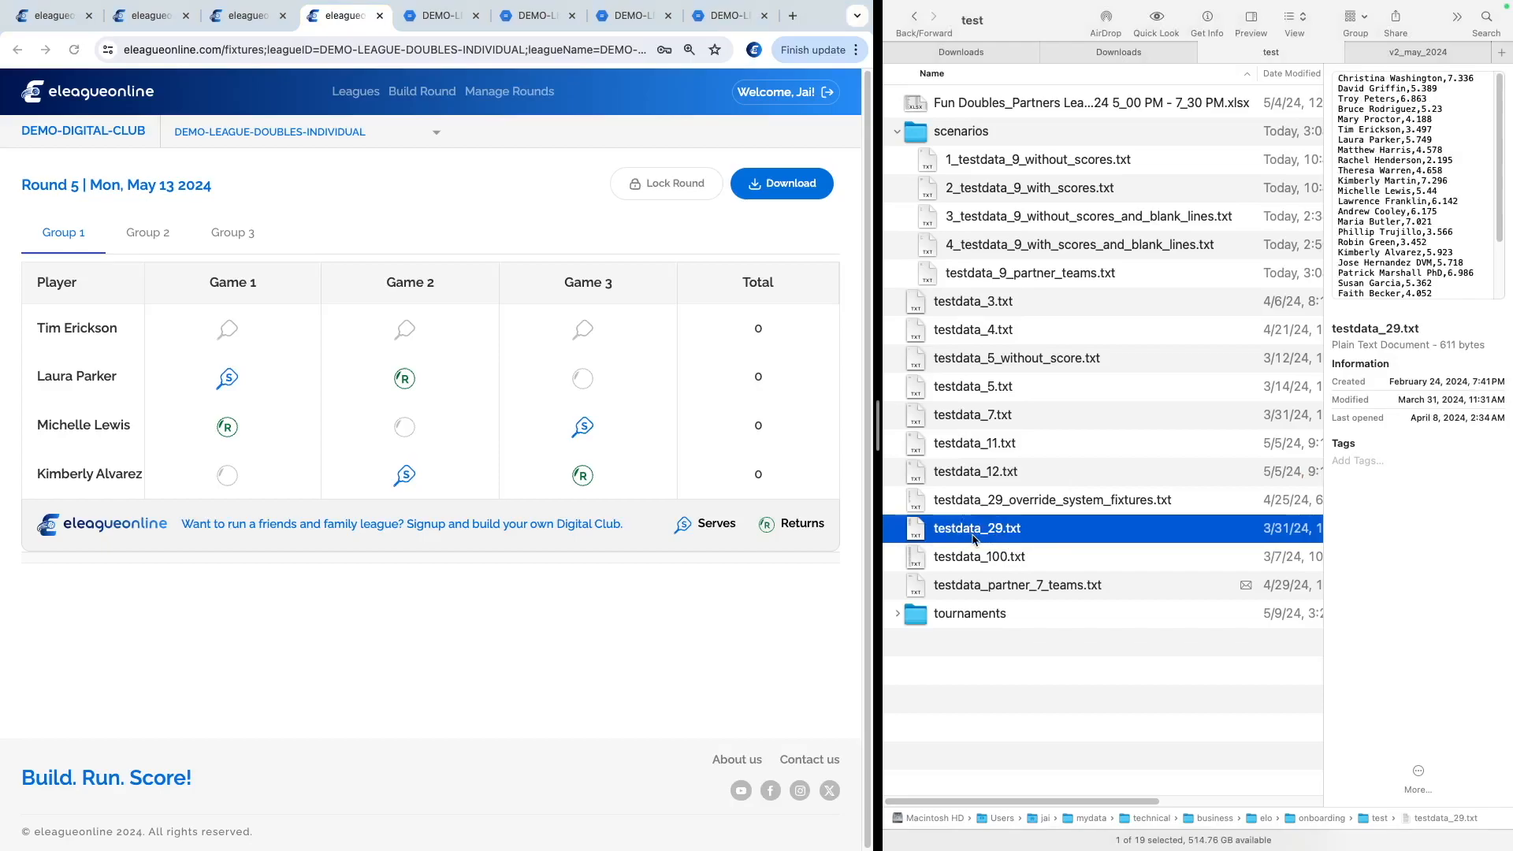
pyautogui.press('space')
pyautogui.press('space')
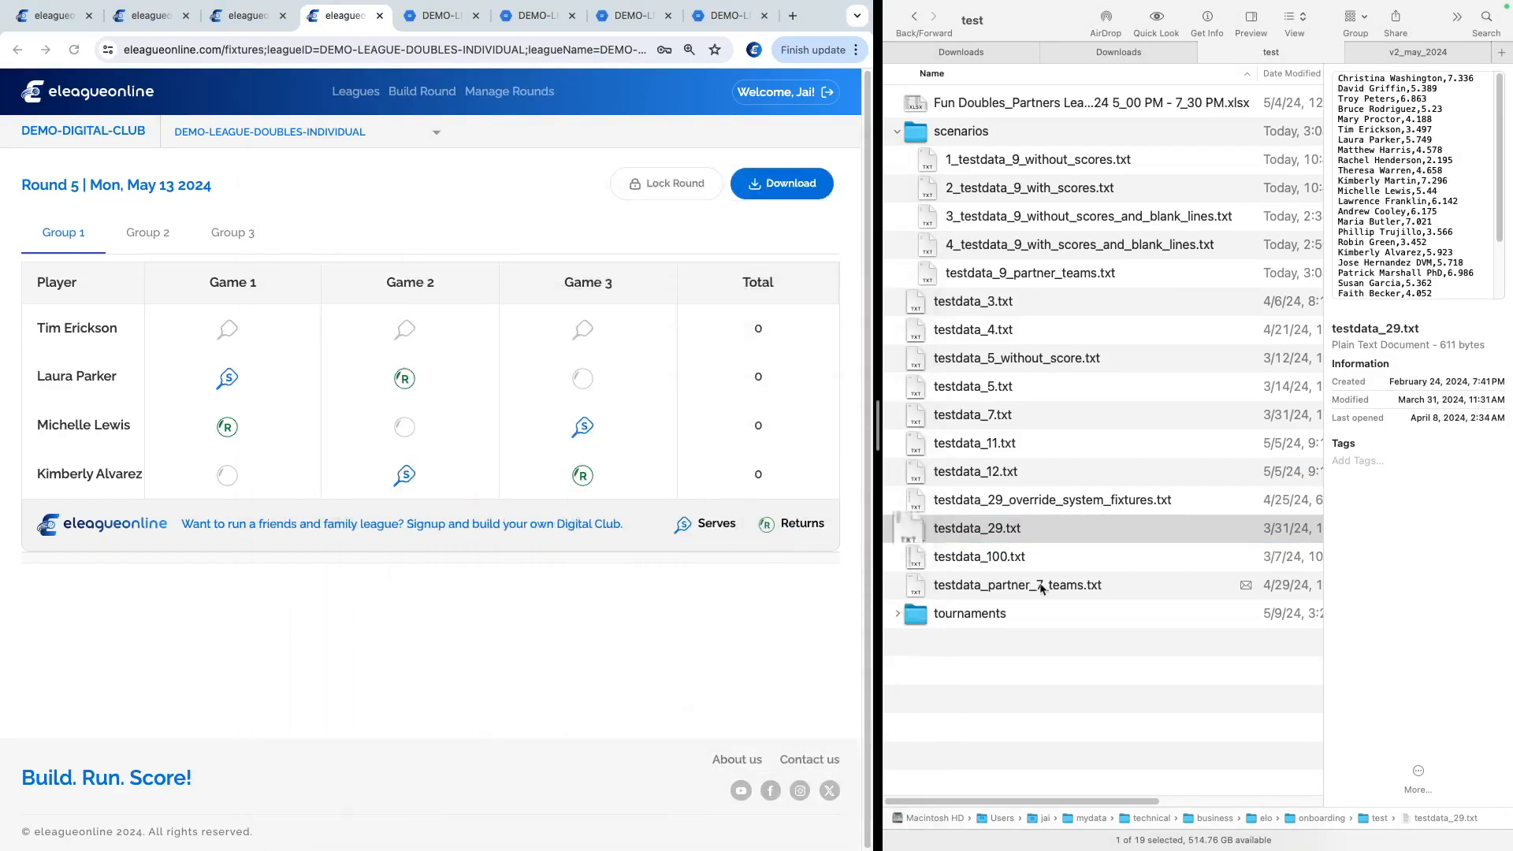
pyautogui.click(997, 559)
pyautogui.press('space')
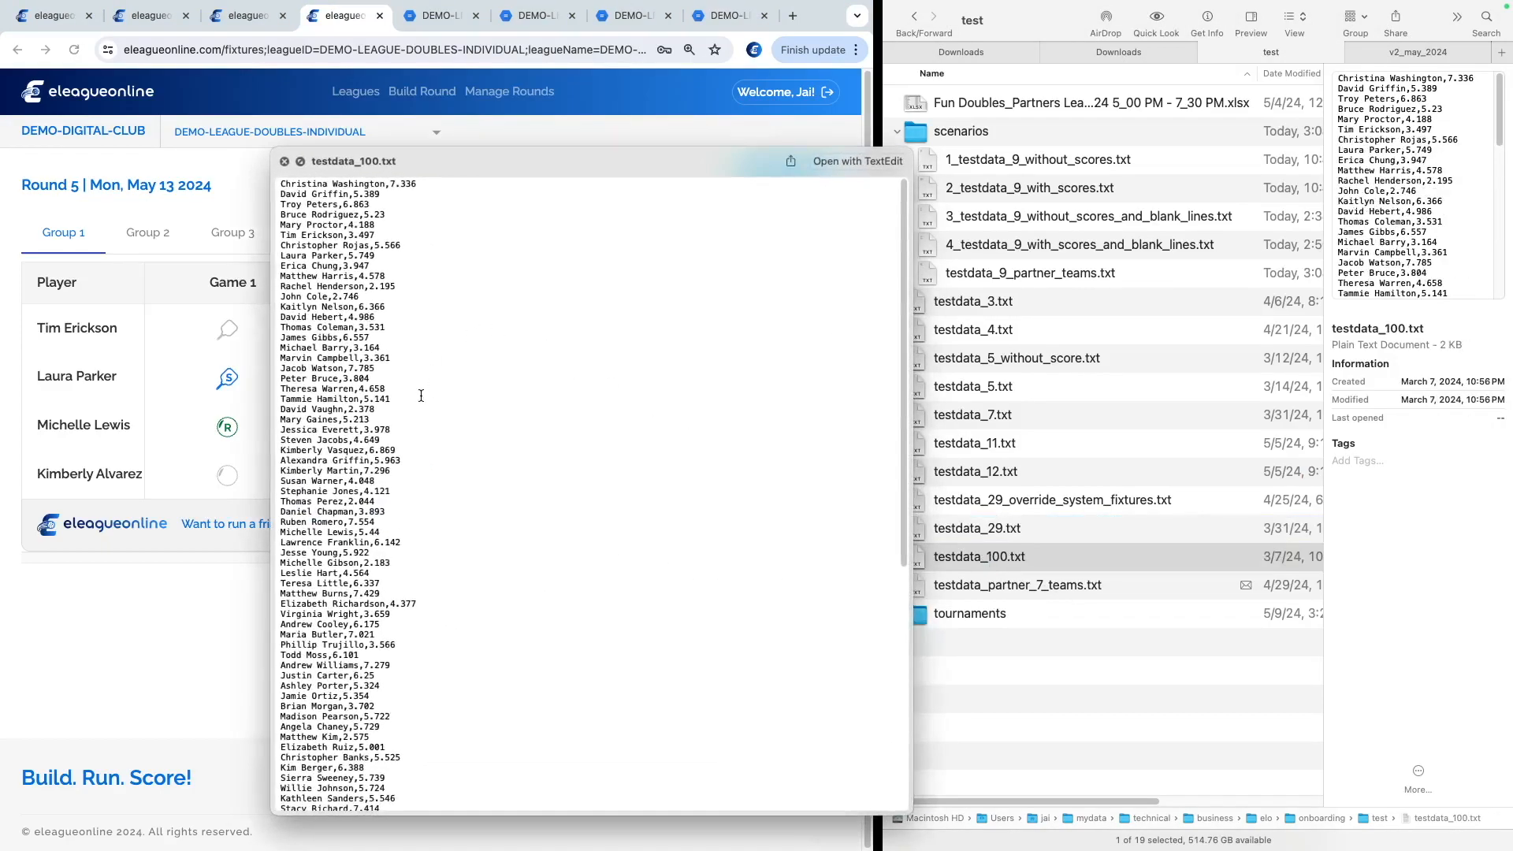
pyautogui.scroll(-10, 422, 399)
pyautogui.press('space')
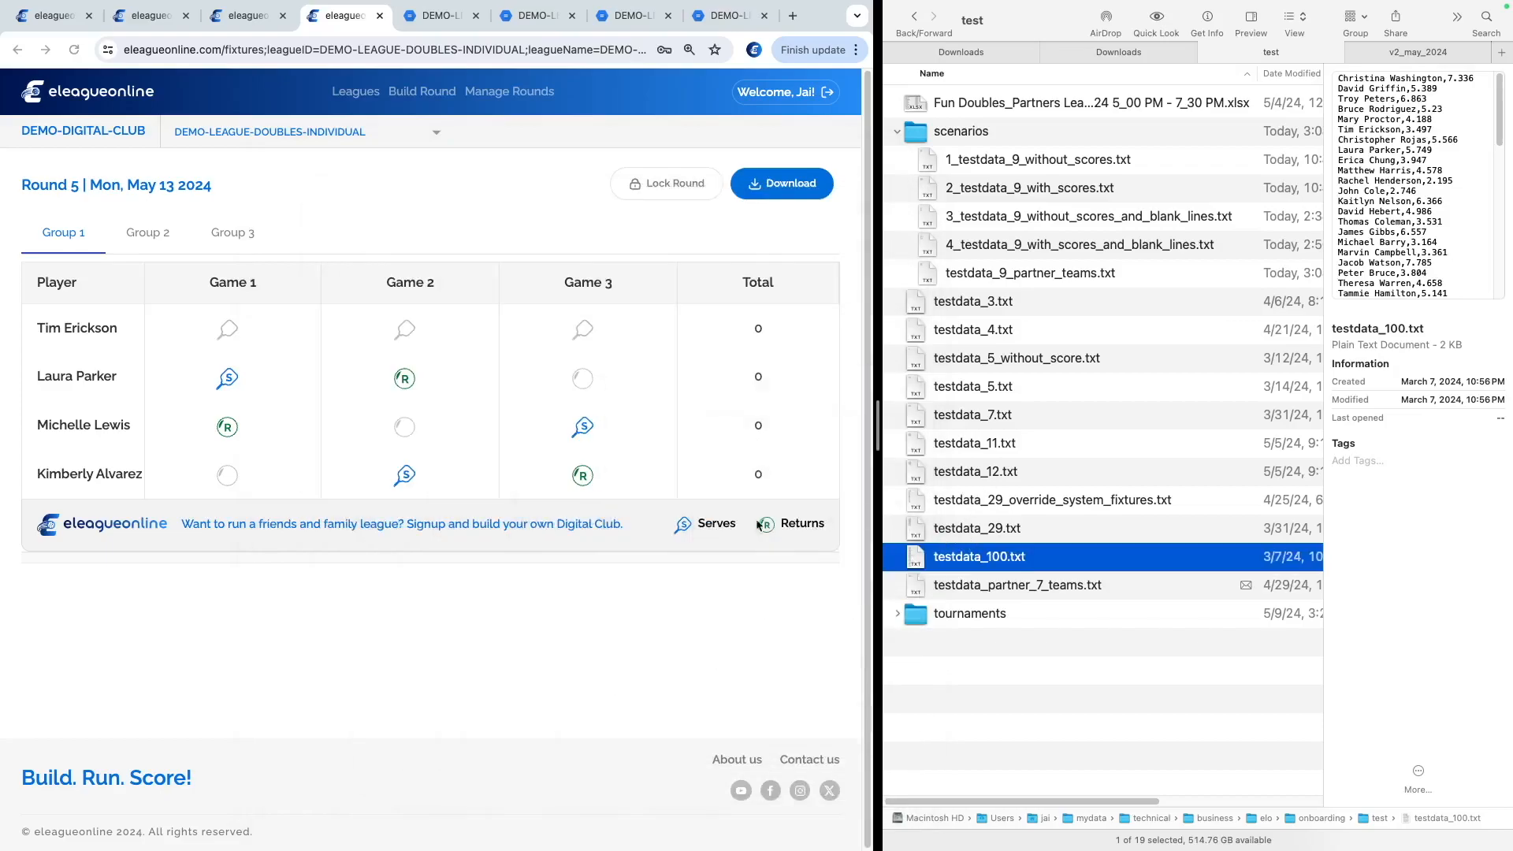
pyautogui.click(572, 623)
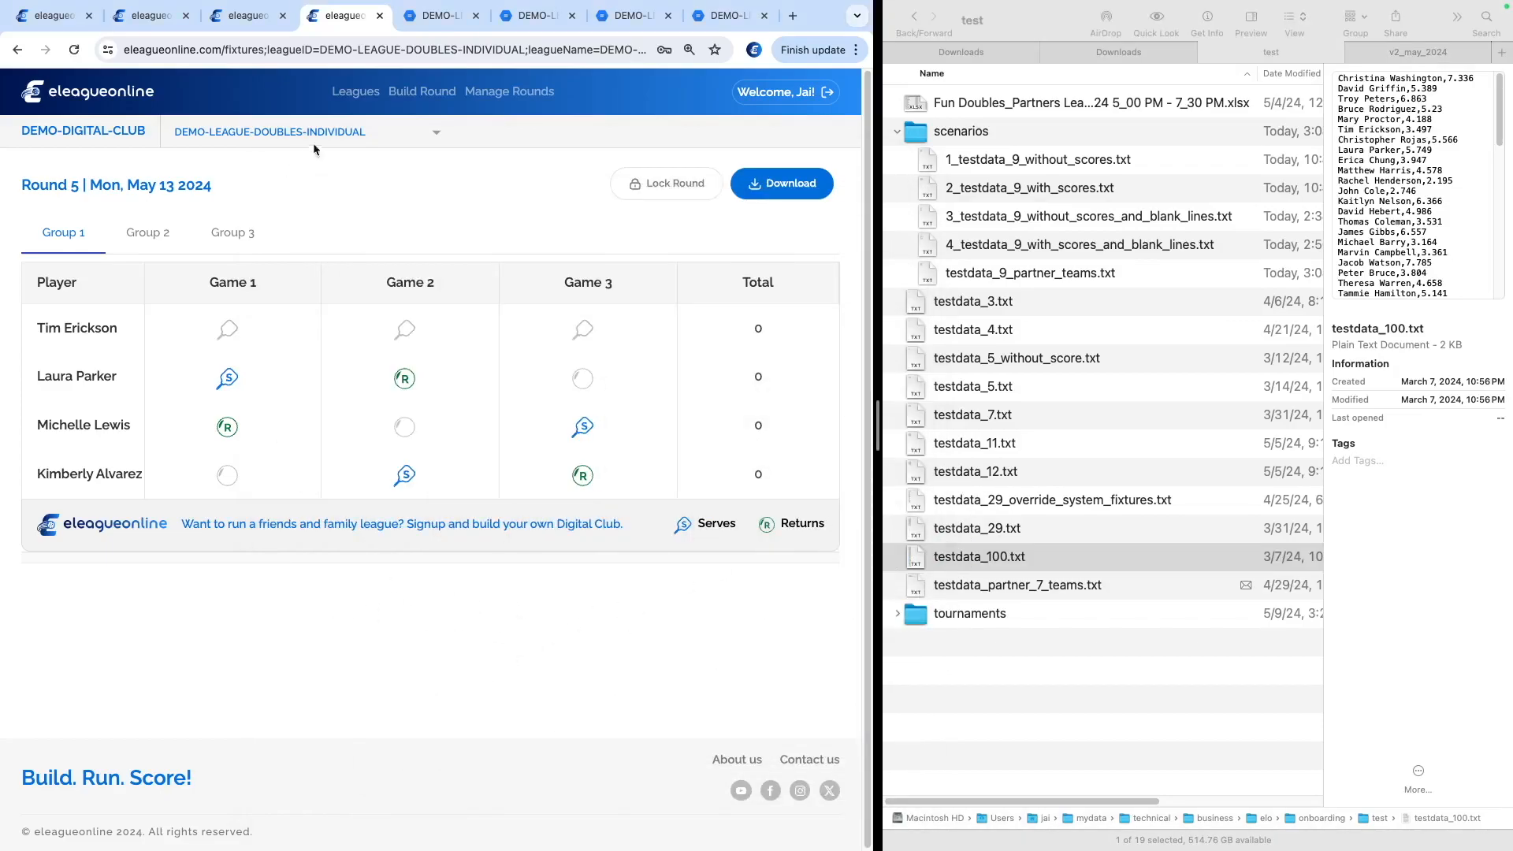
pyautogui.click(422, 92)
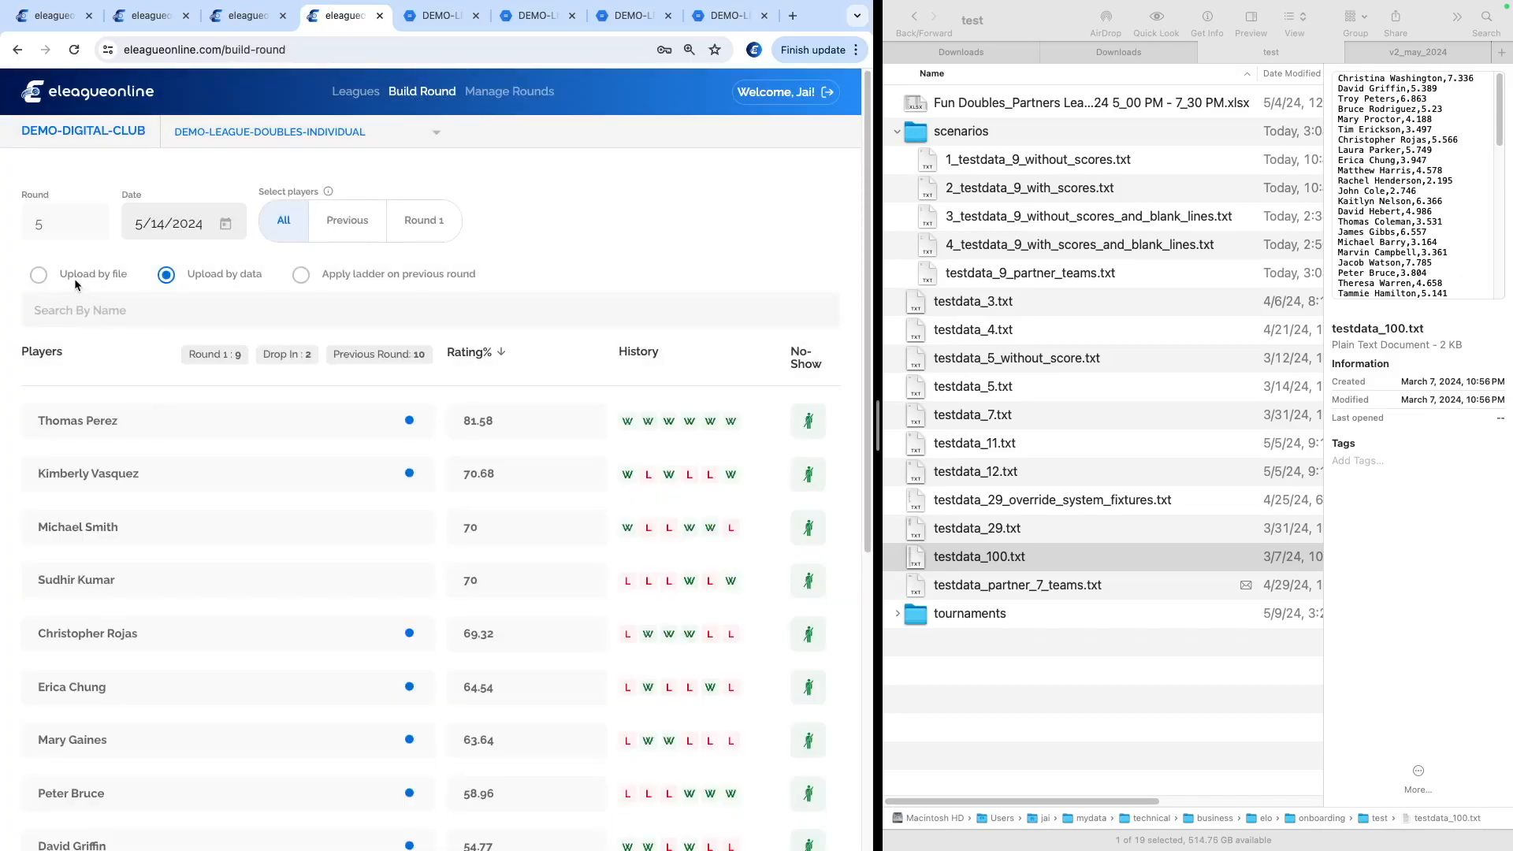
# Upload testdata_29.txt via Upload by file to generate the round's fixtures
pyautogui.click(77, 280)
pyautogui.click(431, 582)
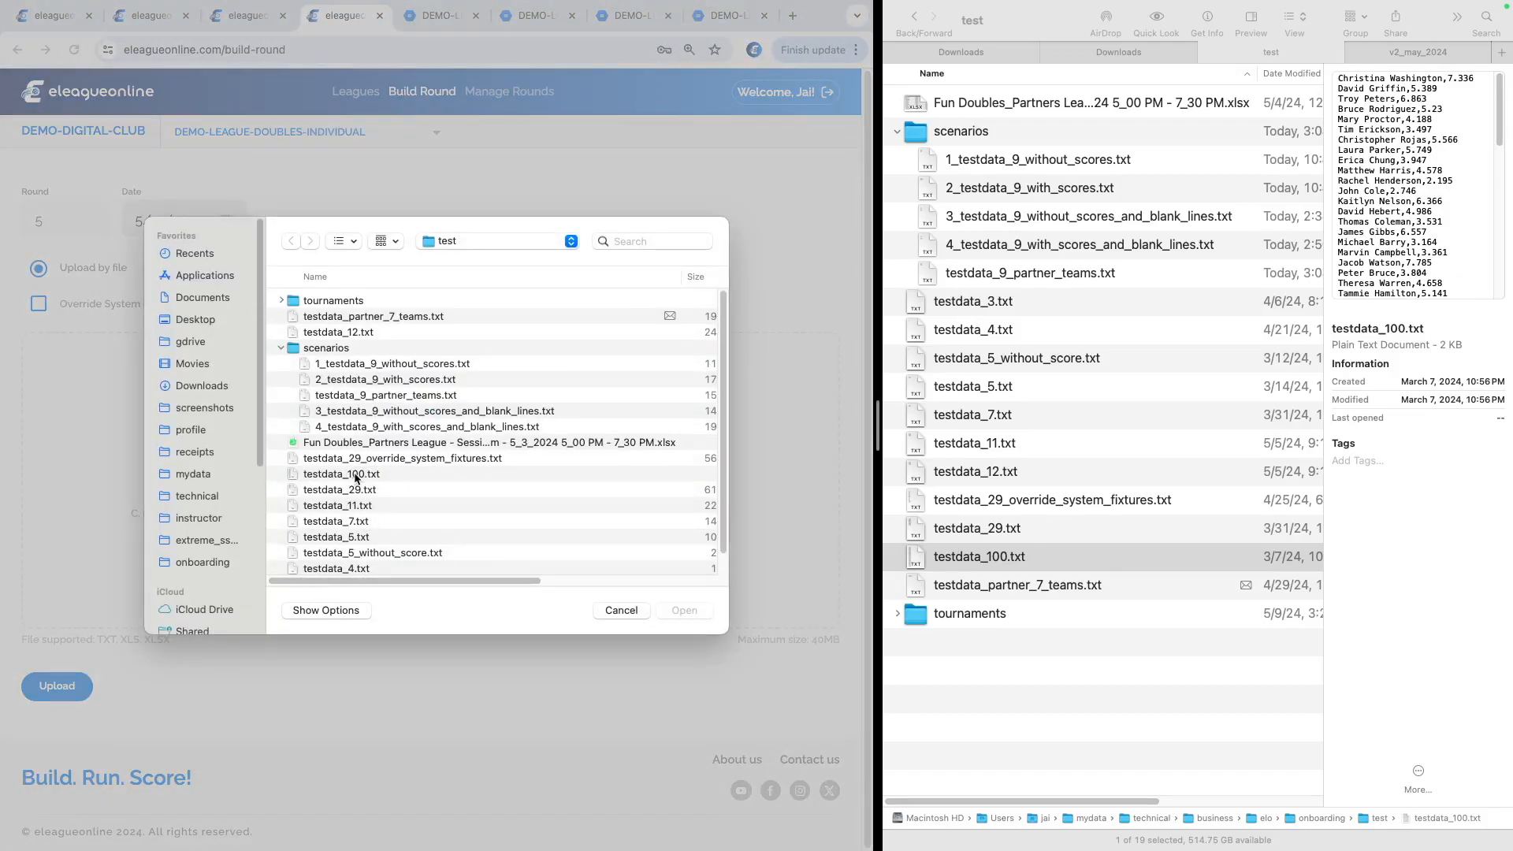
pyautogui.doubleClick(337, 493)
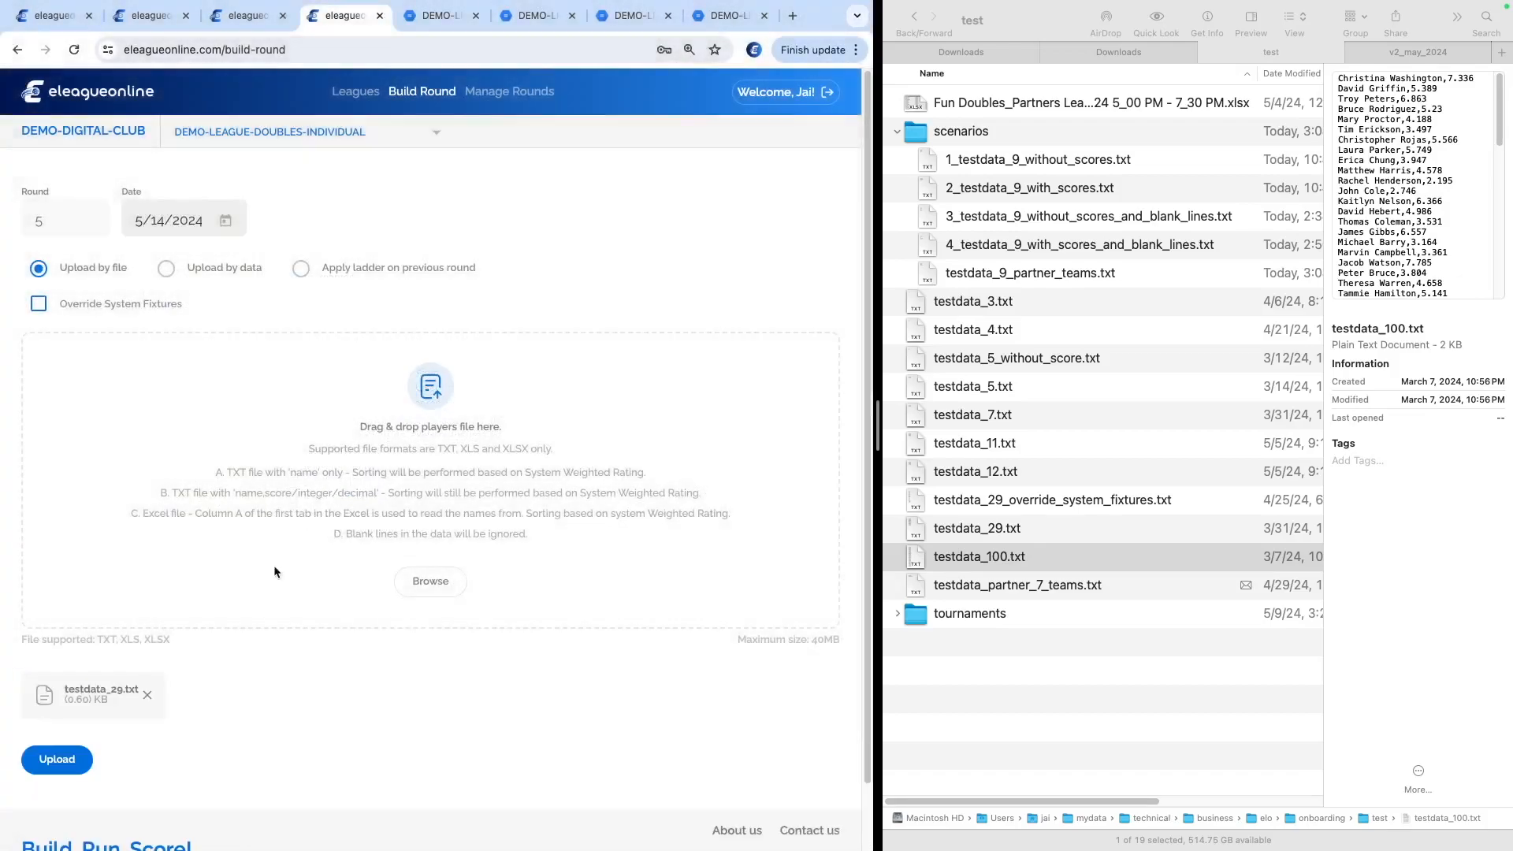
pyautogui.click(84, 766)
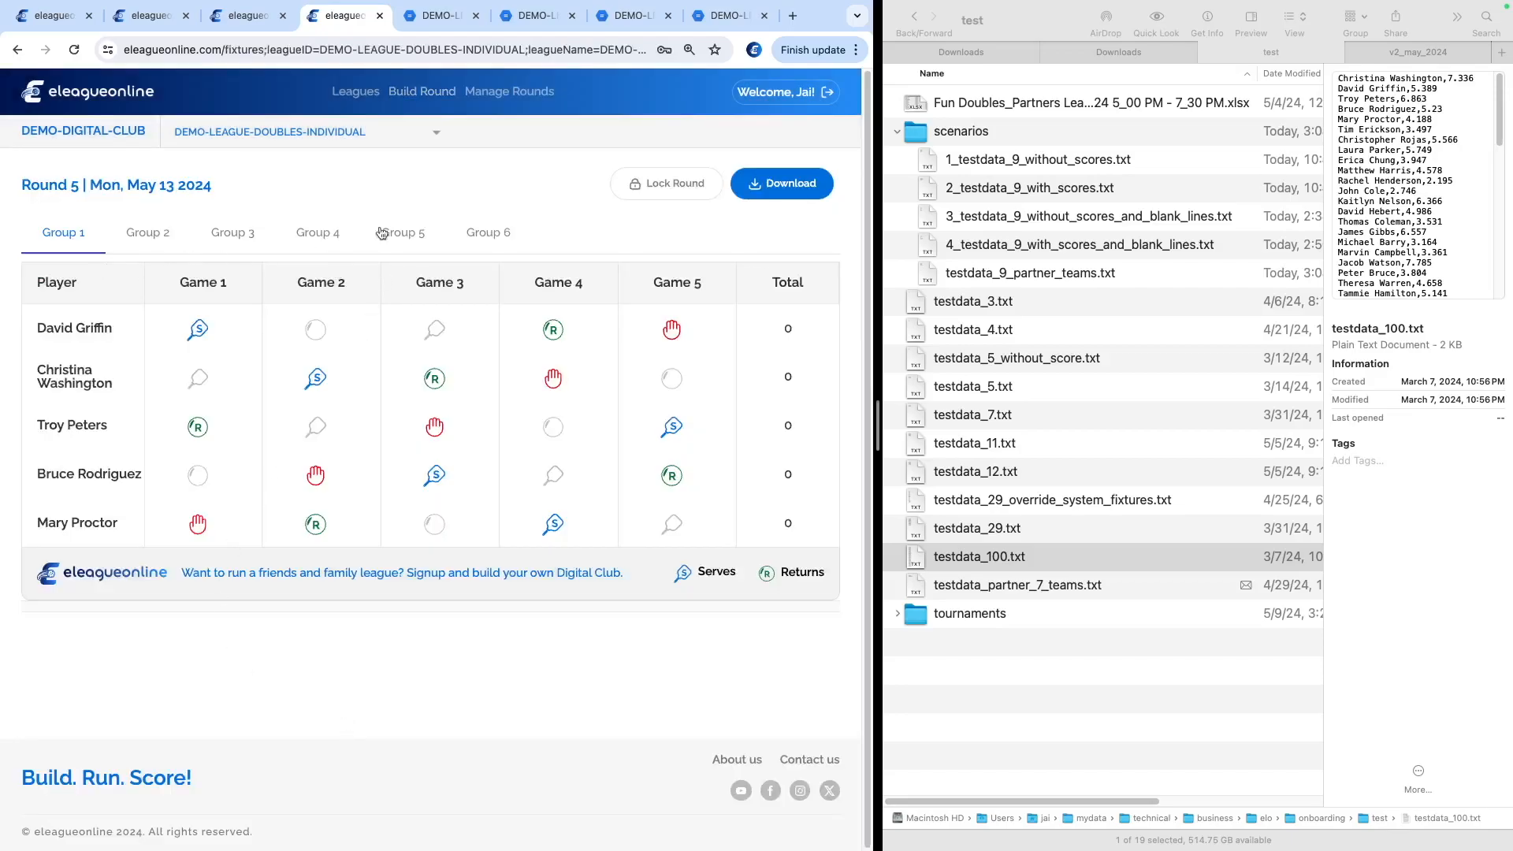
# Review the fixtures for Groups 2 through 6, then reopen Build Round
pyautogui.click(156, 238)
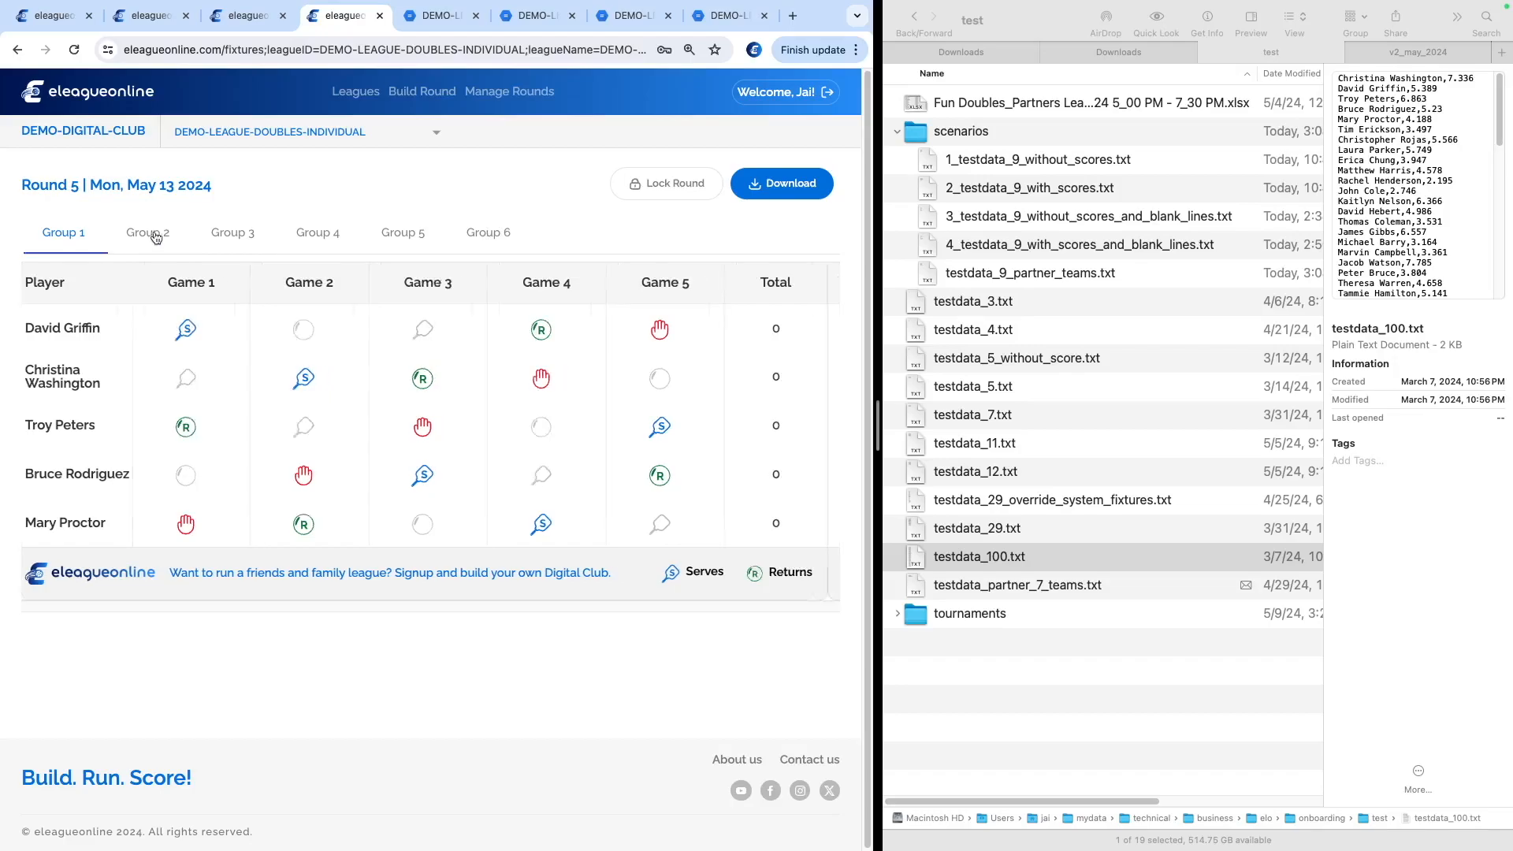
pyautogui.click(232, 234)
pyautogui.click(319, 234)
pyautogui.click(388, 235)
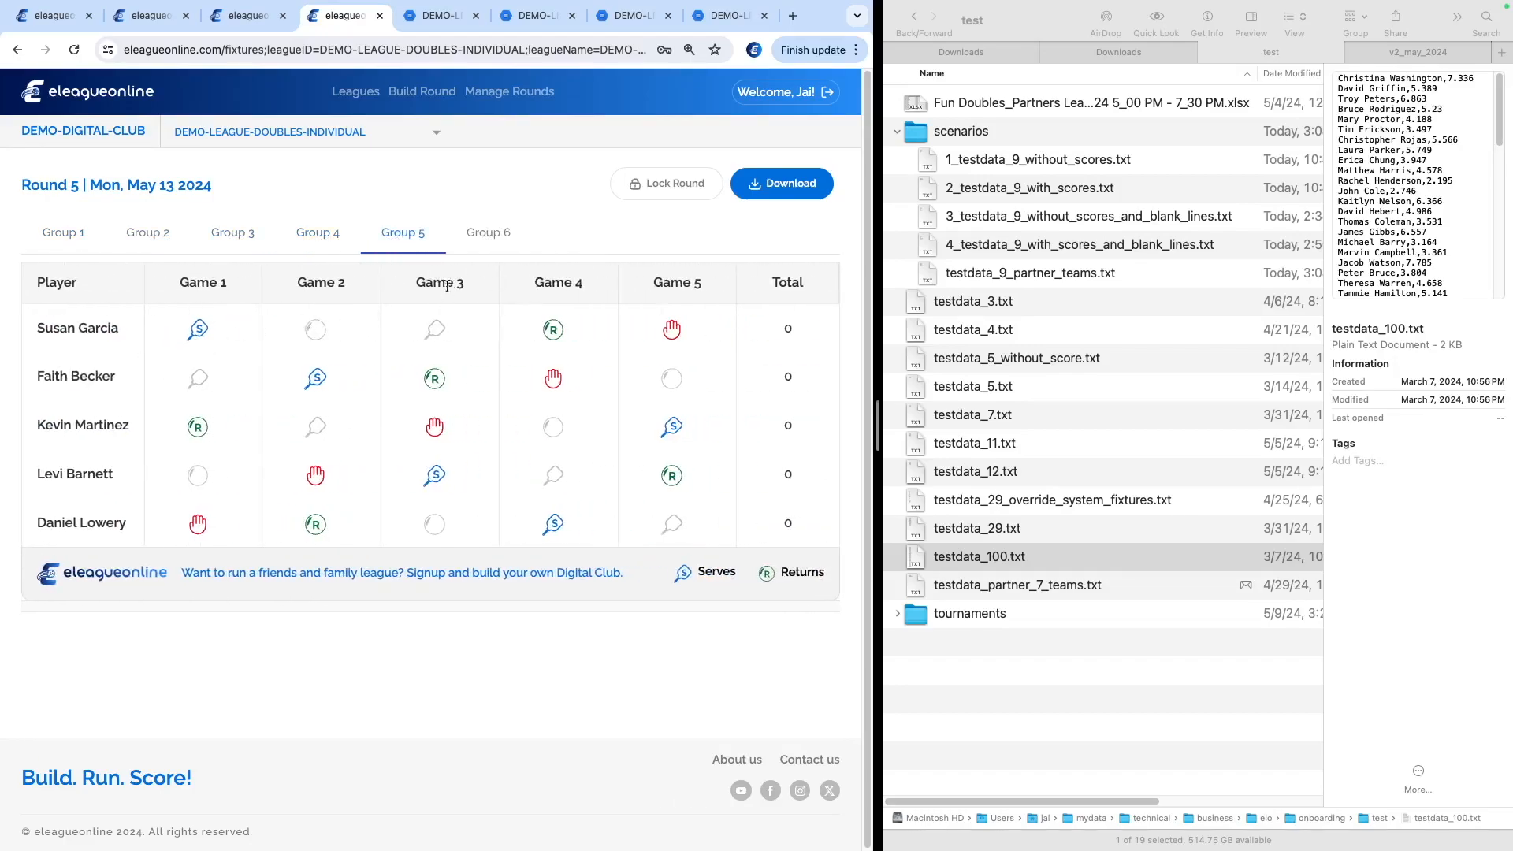
pyautogui.click(473, 234)
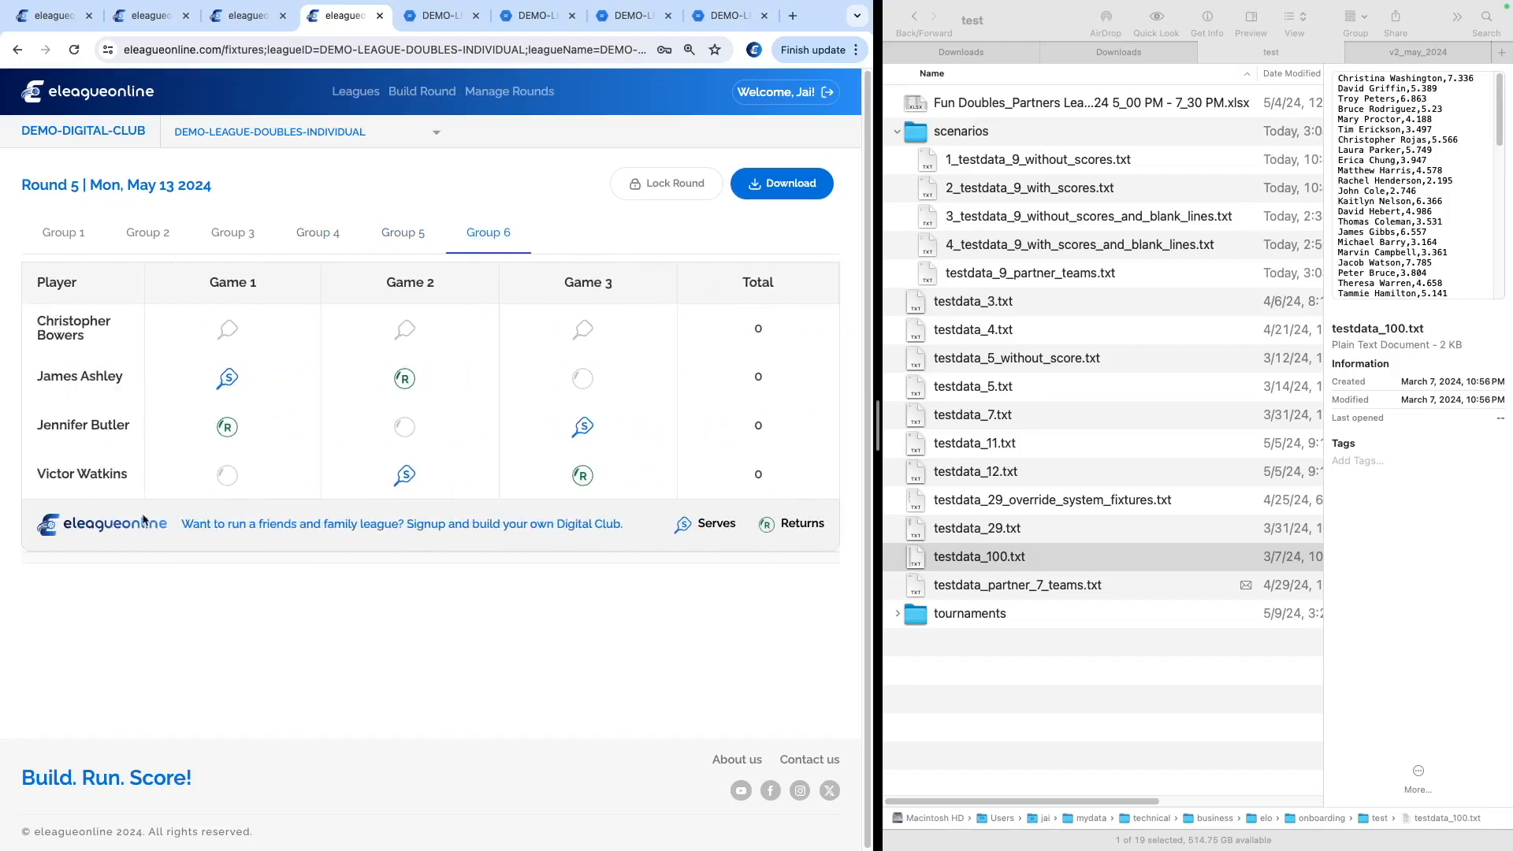
pyautogui.click(423, 93)
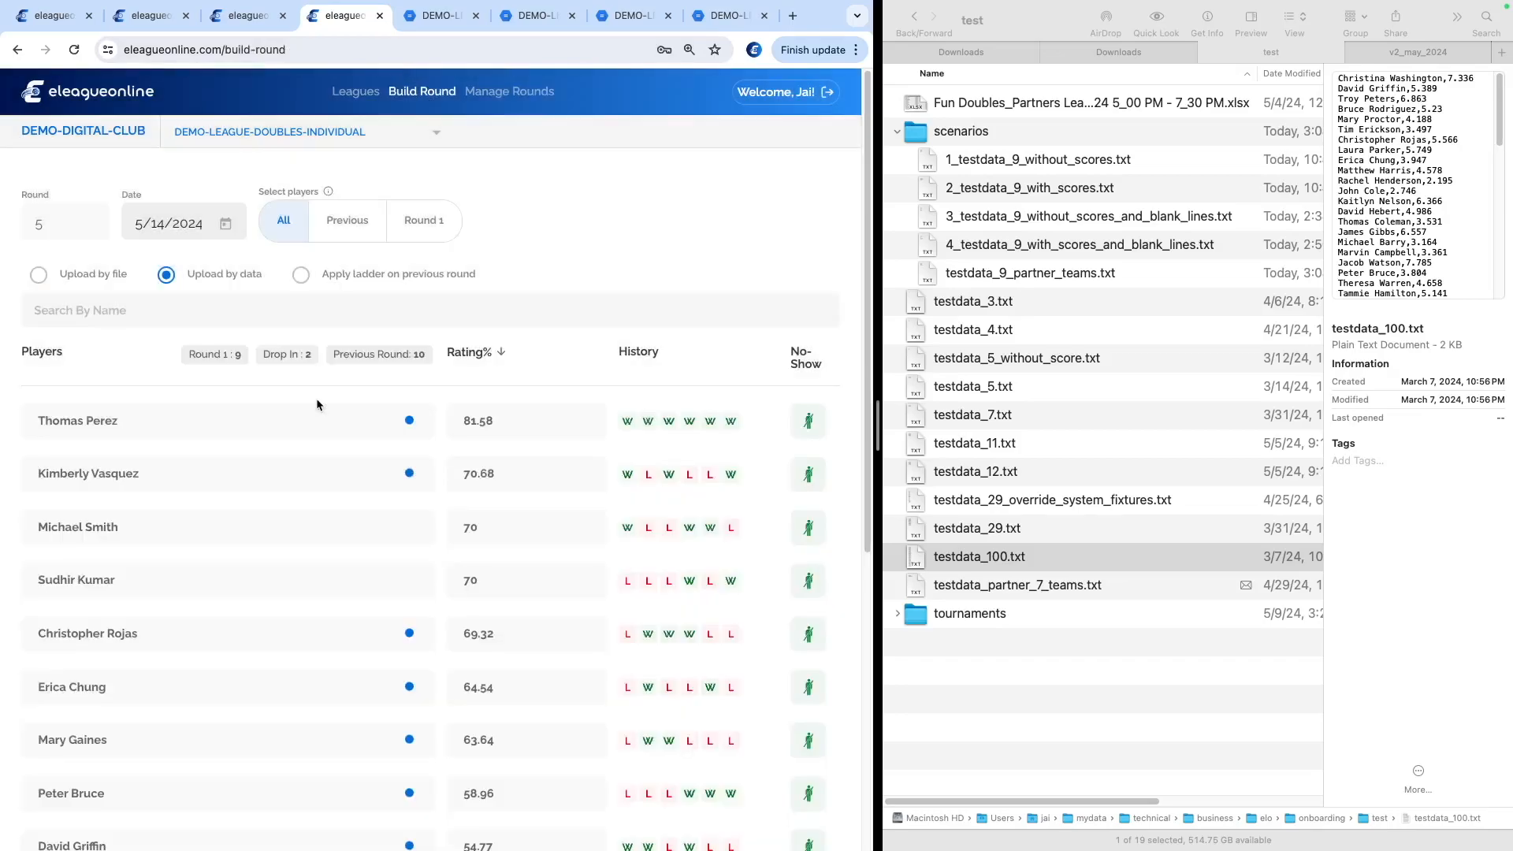
# Upload testdata_100.txt as the players file to generate the fixtures
pyautogui.click(82, 276)
pyautogui.click(439, 584)
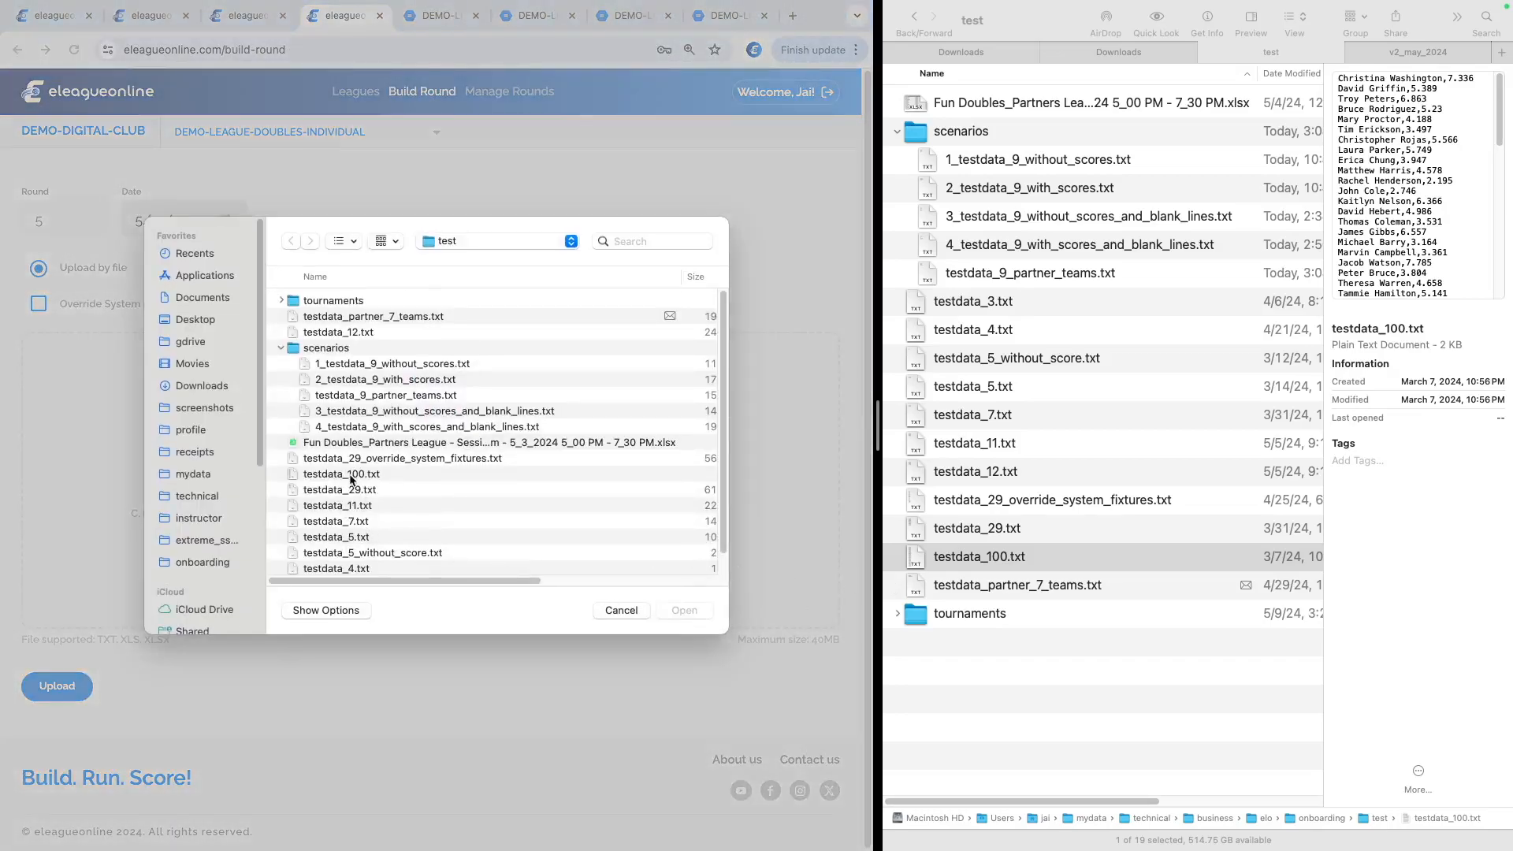
pyautogui.doubleClick(345, 475)
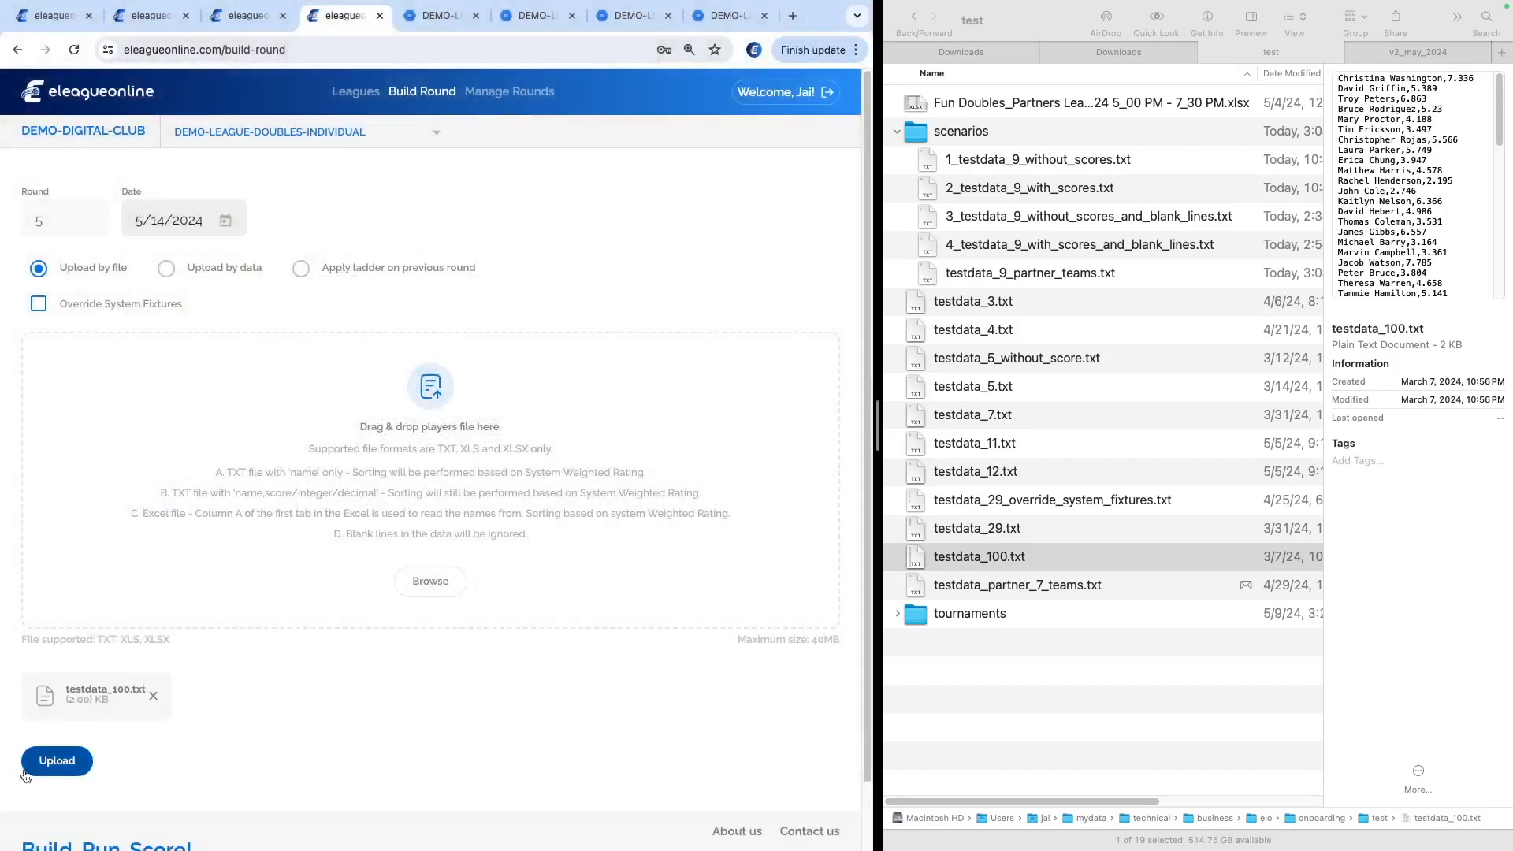
pyautogui.click(48, 763)
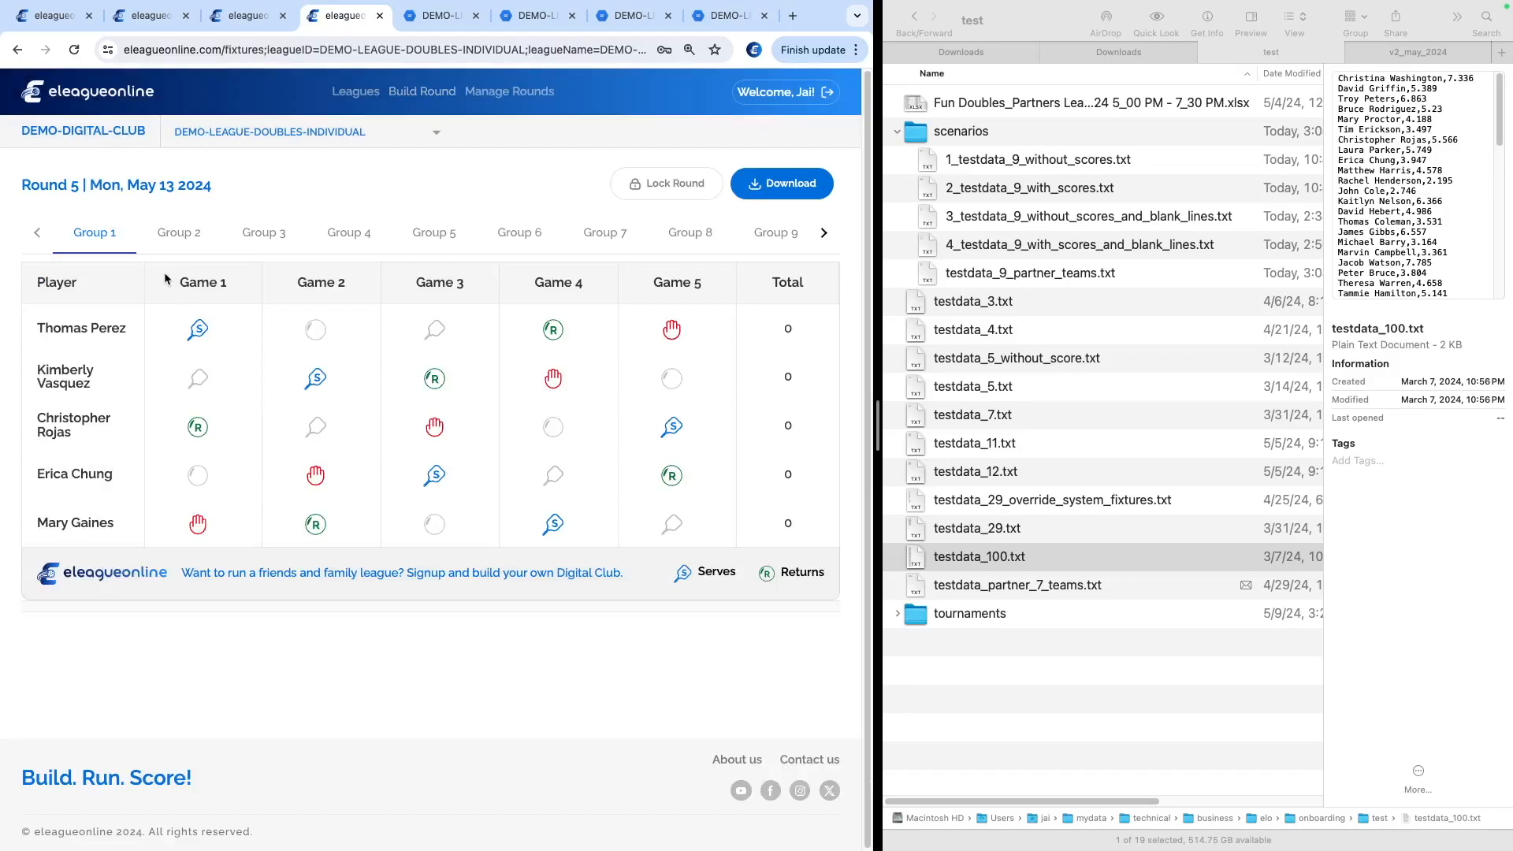
# View the Group 20 down to Group 15 fixtures, then scroll the group tabs back to Groups 1–9
pyautogui.click(824, 234)
pyautogui.click(825, 233)
pyautogui.doubleClick(825, 233)
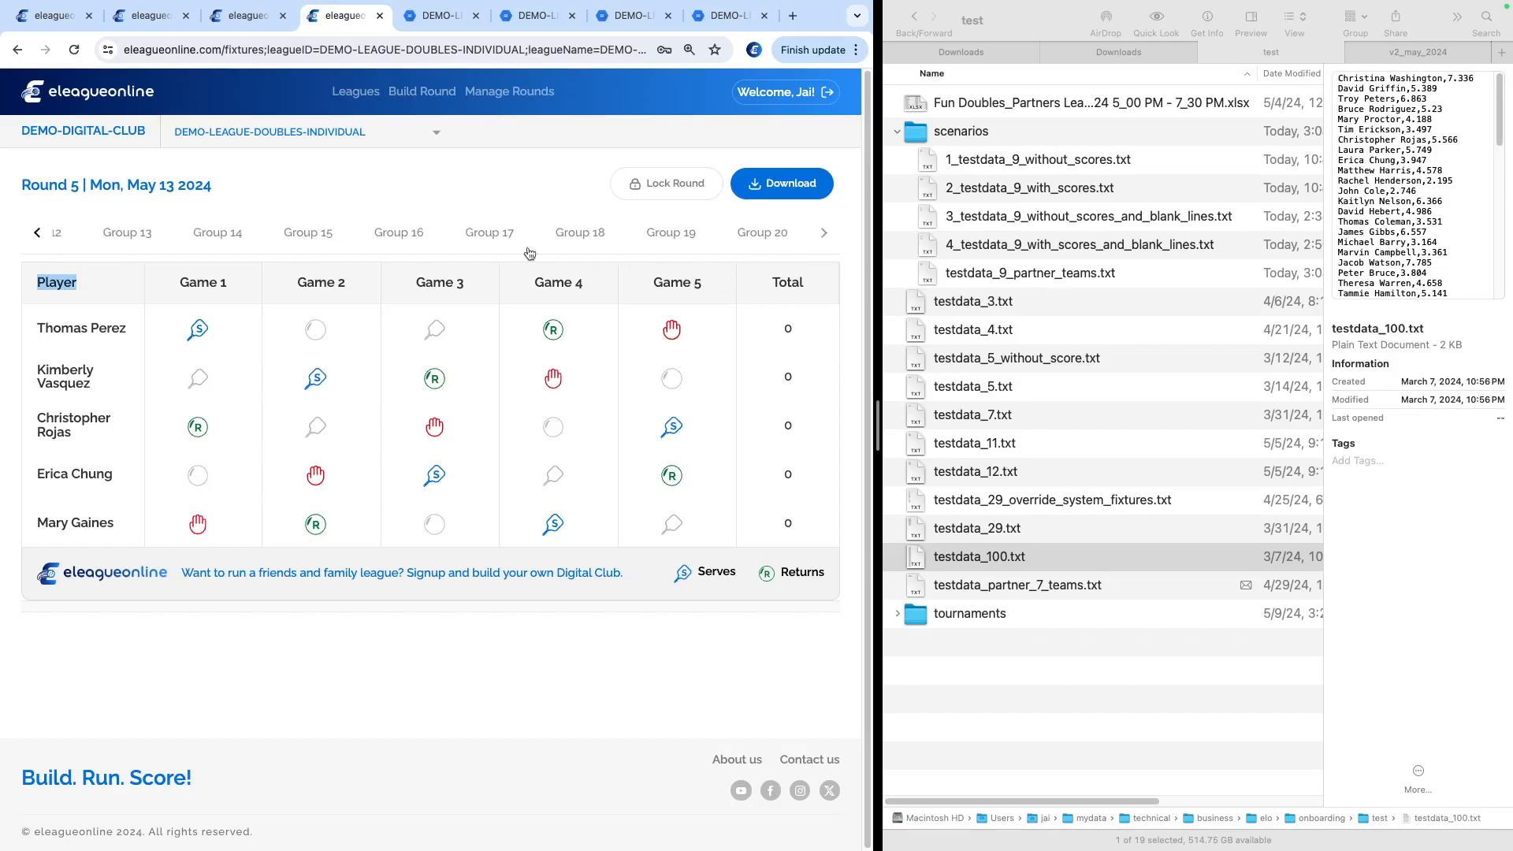
pyautogui.click(759, 234)
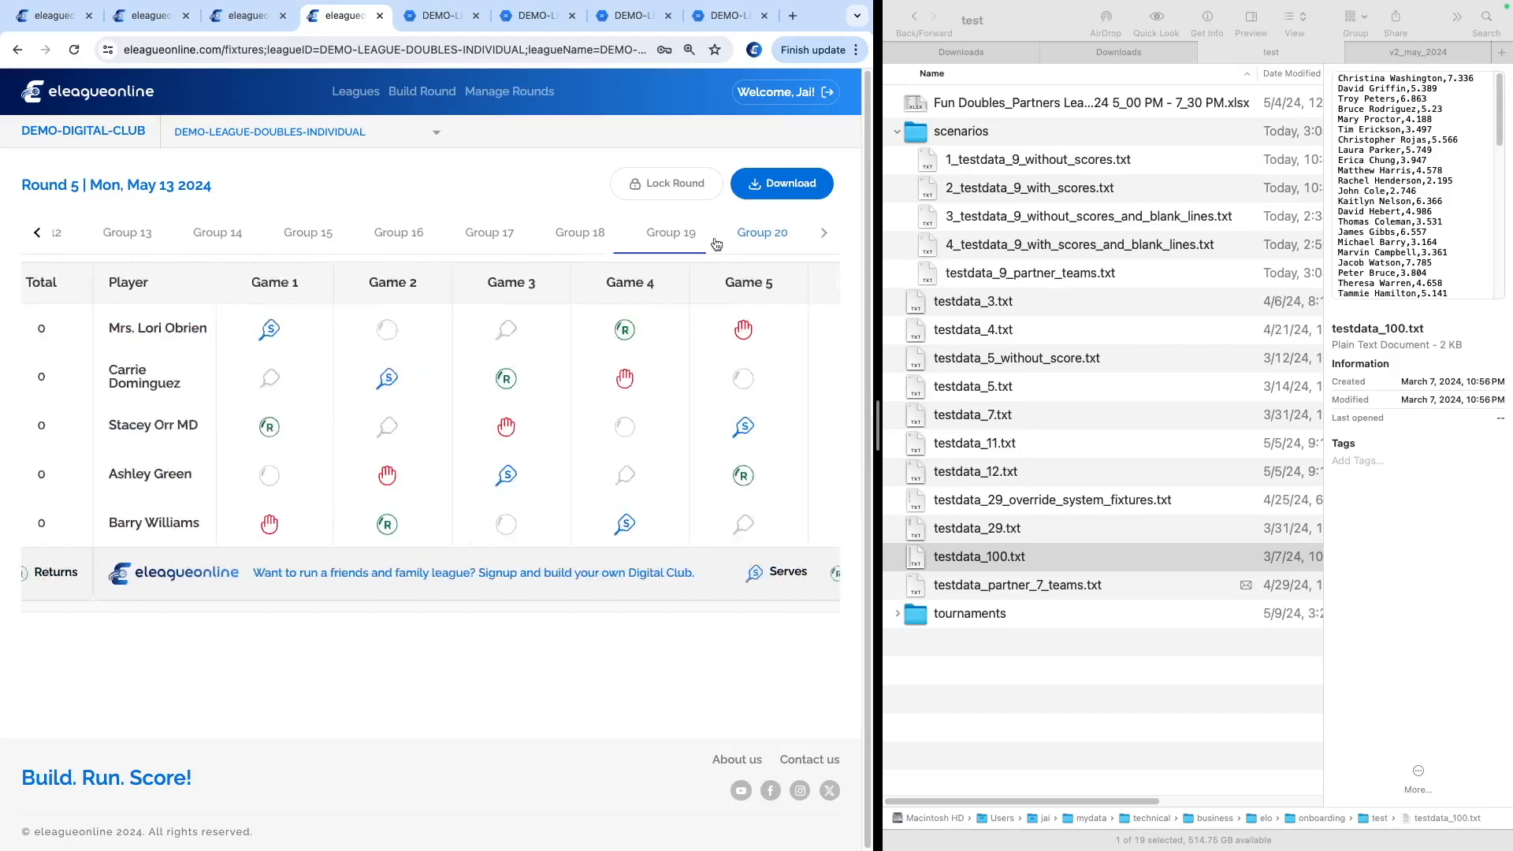
pyautogui.click(669, 235)
pyautogui.click(580, 235)
pyautogui.click(490, 235)
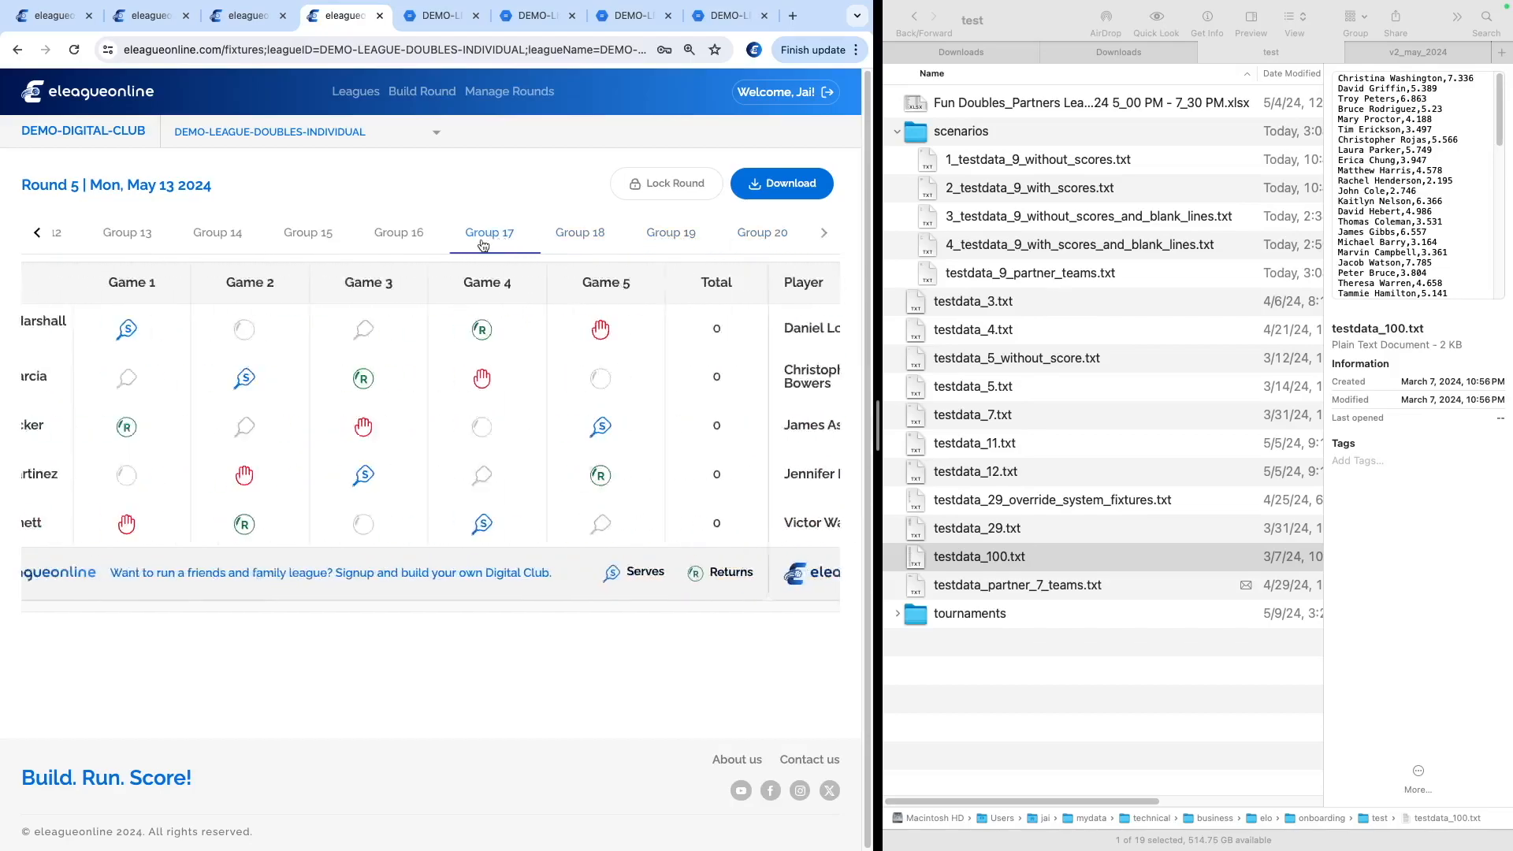
pyautogui.click(395, 236)
pyautogui.click(307, 235)
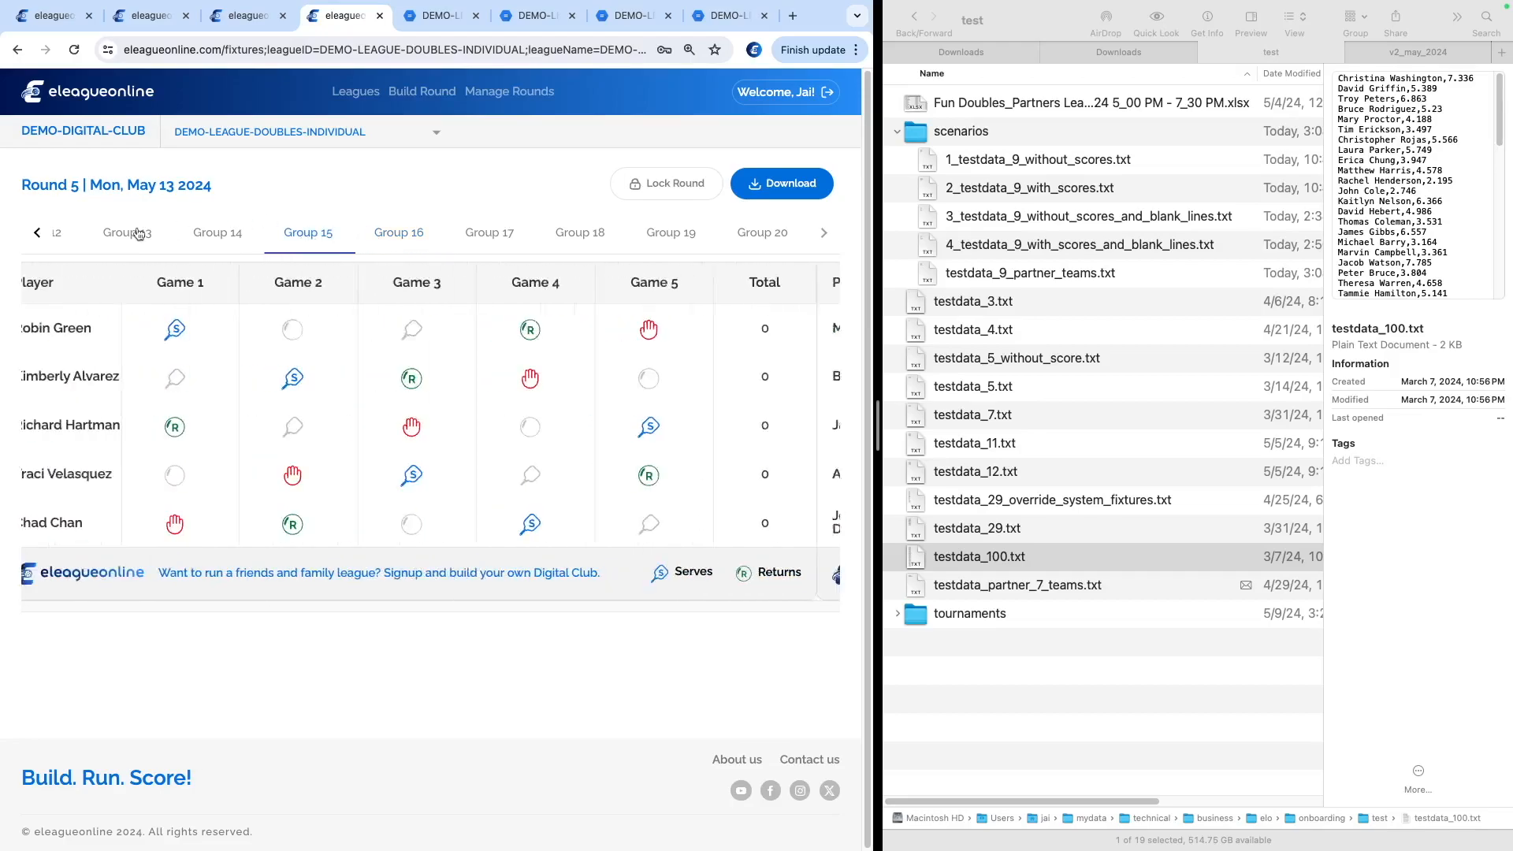
pyautogui.click(37, 235)
pyautogui.click(37, 234)
pyautogui.click(37, 235)
pyautogui.click(37, 235)
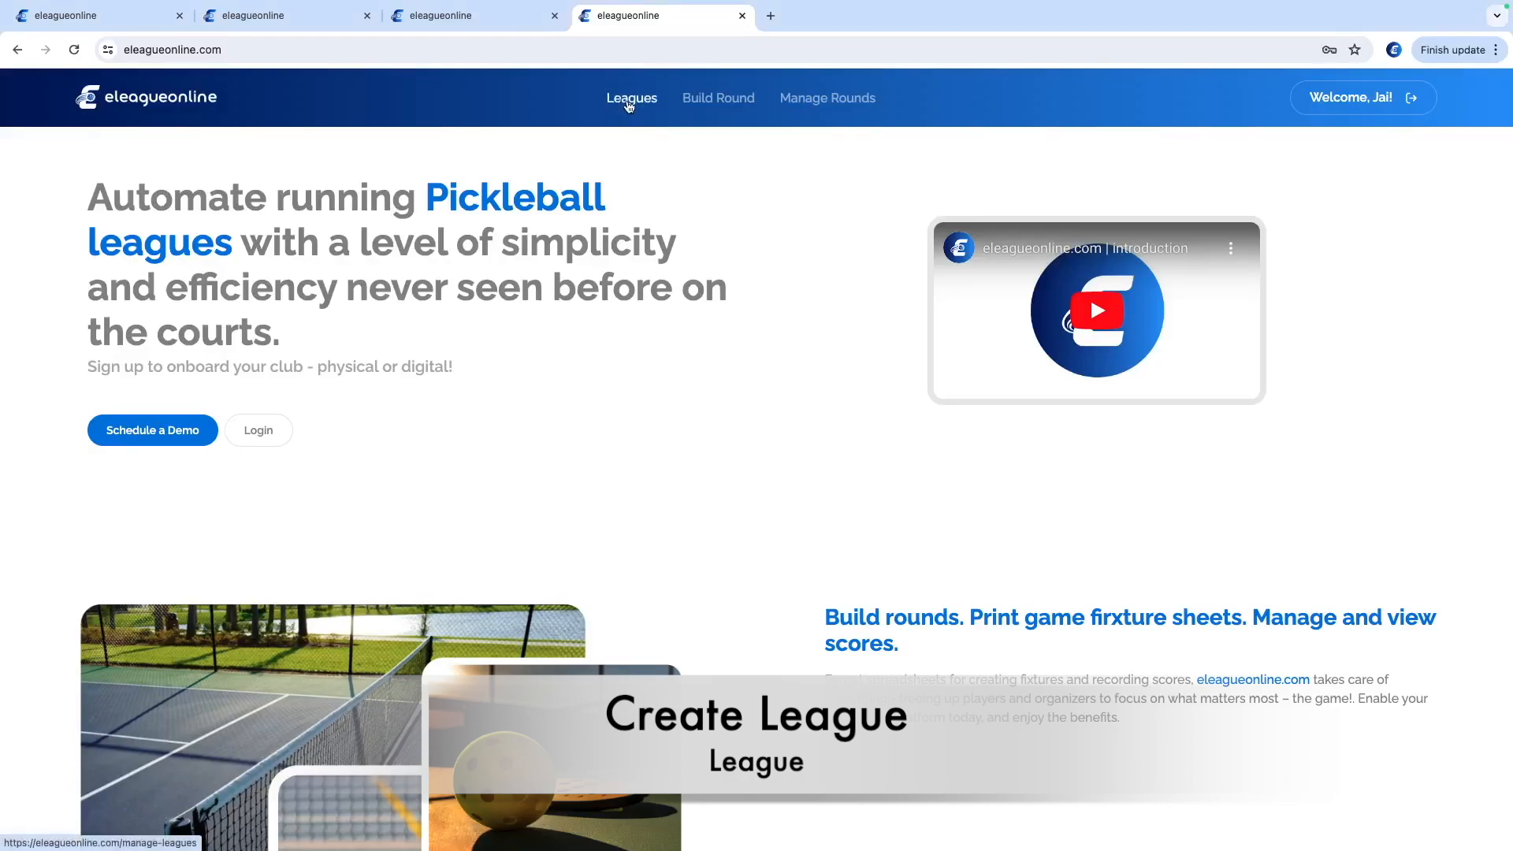
# Open the Leagues page listing DEMO-LEAGUE-DOUBLES-INDIVIDUAL and DEMO-LEAGUE-MIXED-SUMMER-1
pyautogui.click(631, 103)
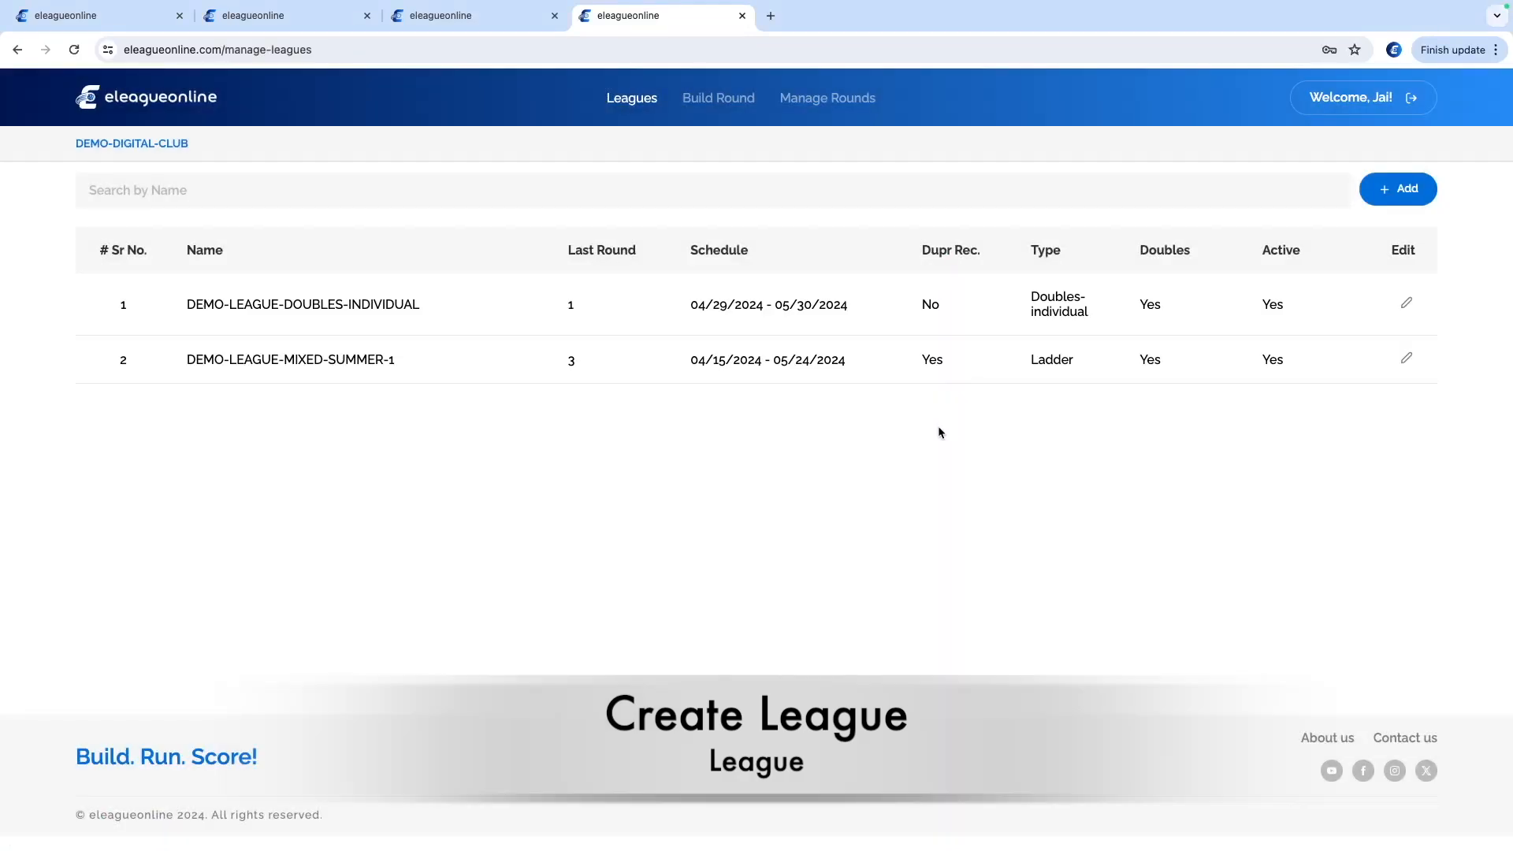
pyautogui.moveTo(564, 308); pyautogui.dragTo(580, 367)
pyautogui.click(579, 385)
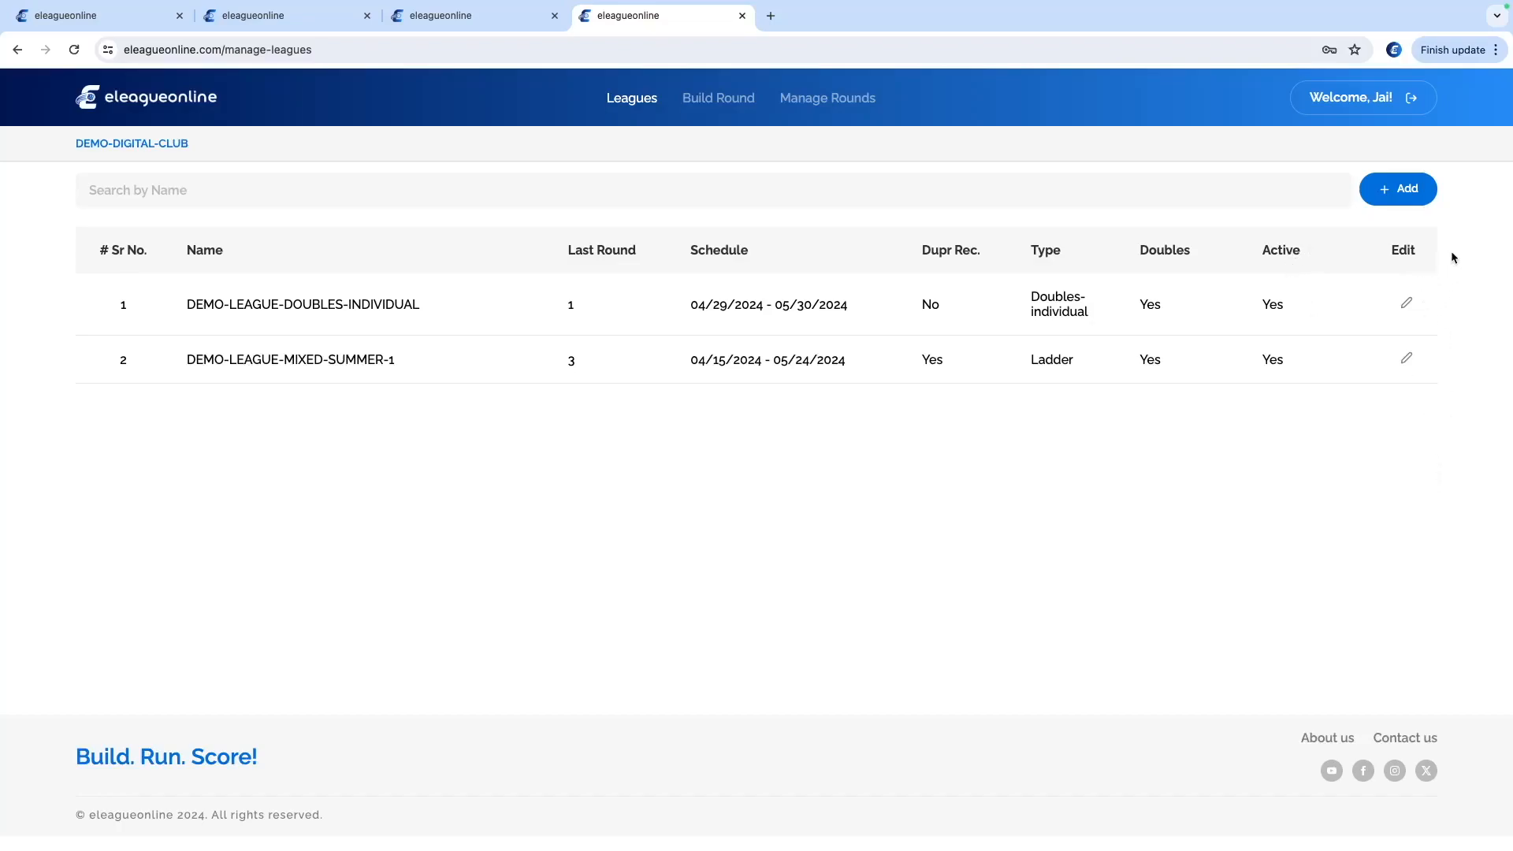
# Add a league named DEMO-LEAGUE-DOUBLES-PARTNER running 5/20/2024 to 6/28/2024
pyautogui.click(1406, 195)
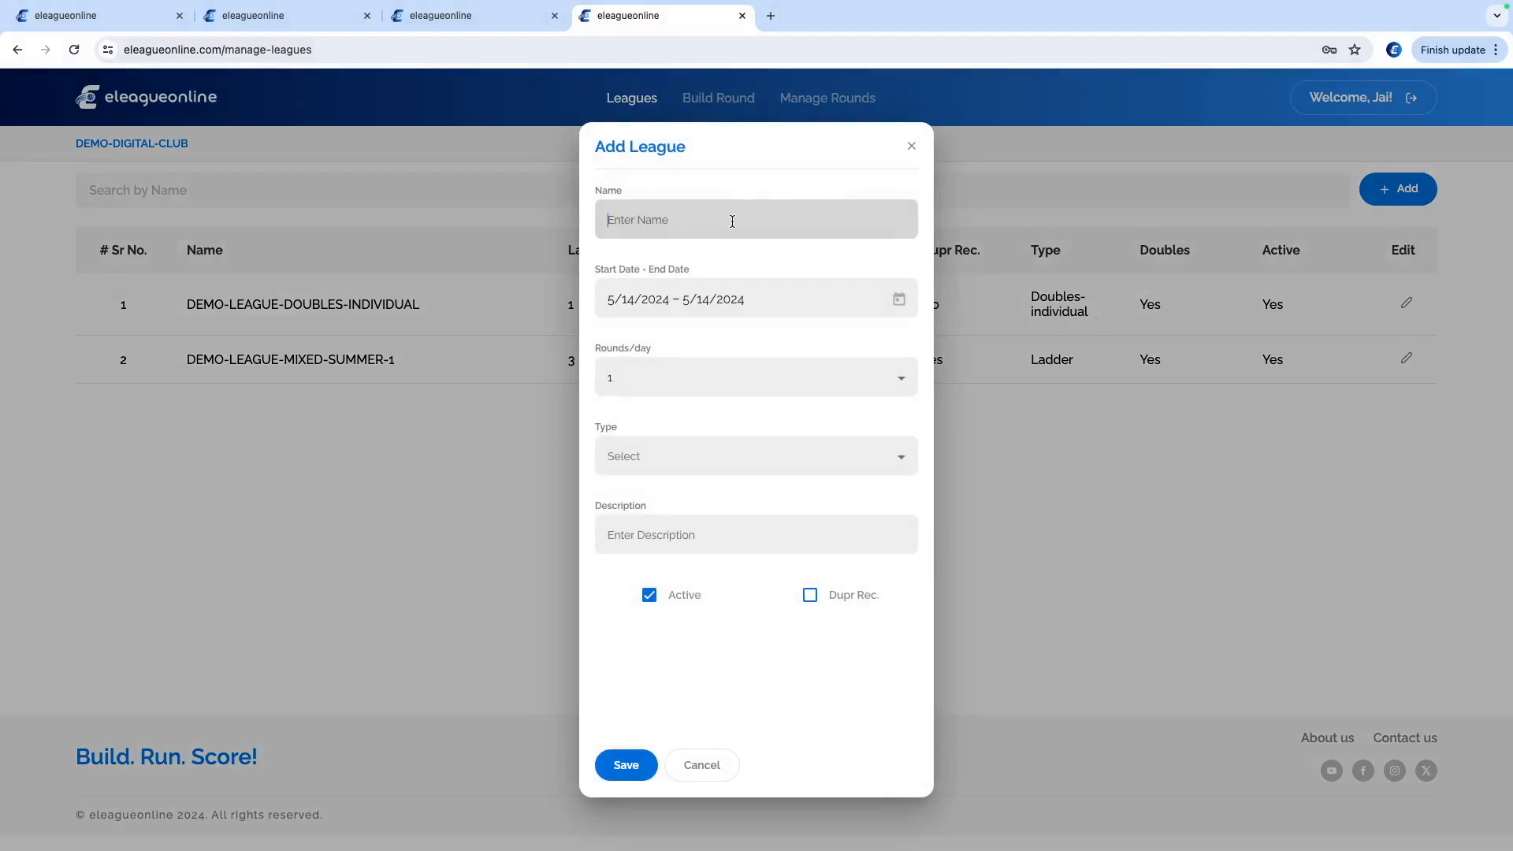
pyautogui.write('DEMO-LEAGUE-DOUBLES-INDIVIDUAL')
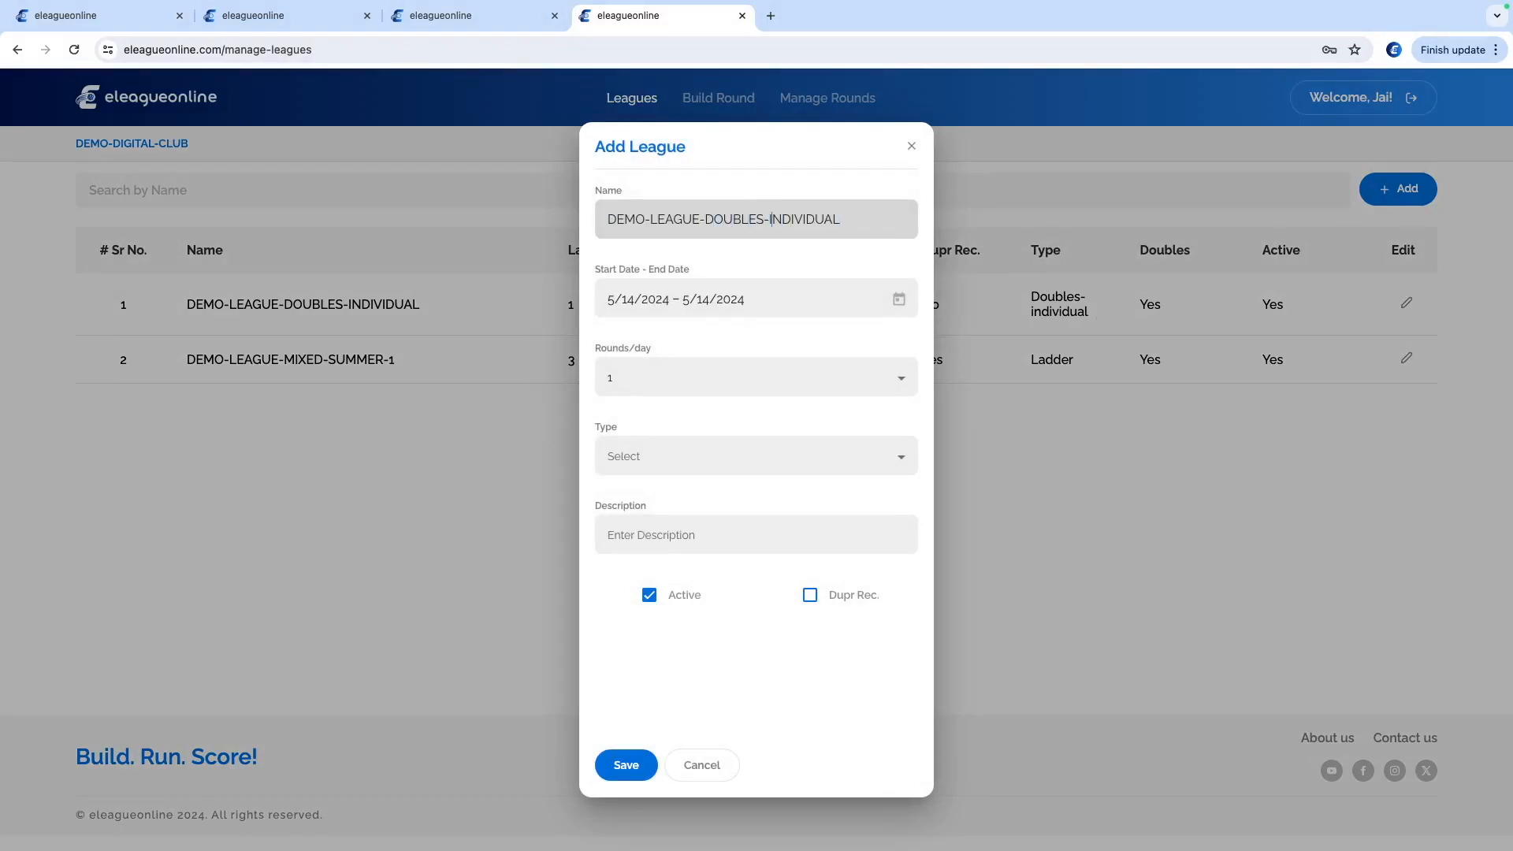
pyautogui.press('Left')
pyautogui.press('shift+super+Right')
pyautogui.write('PARTNER')
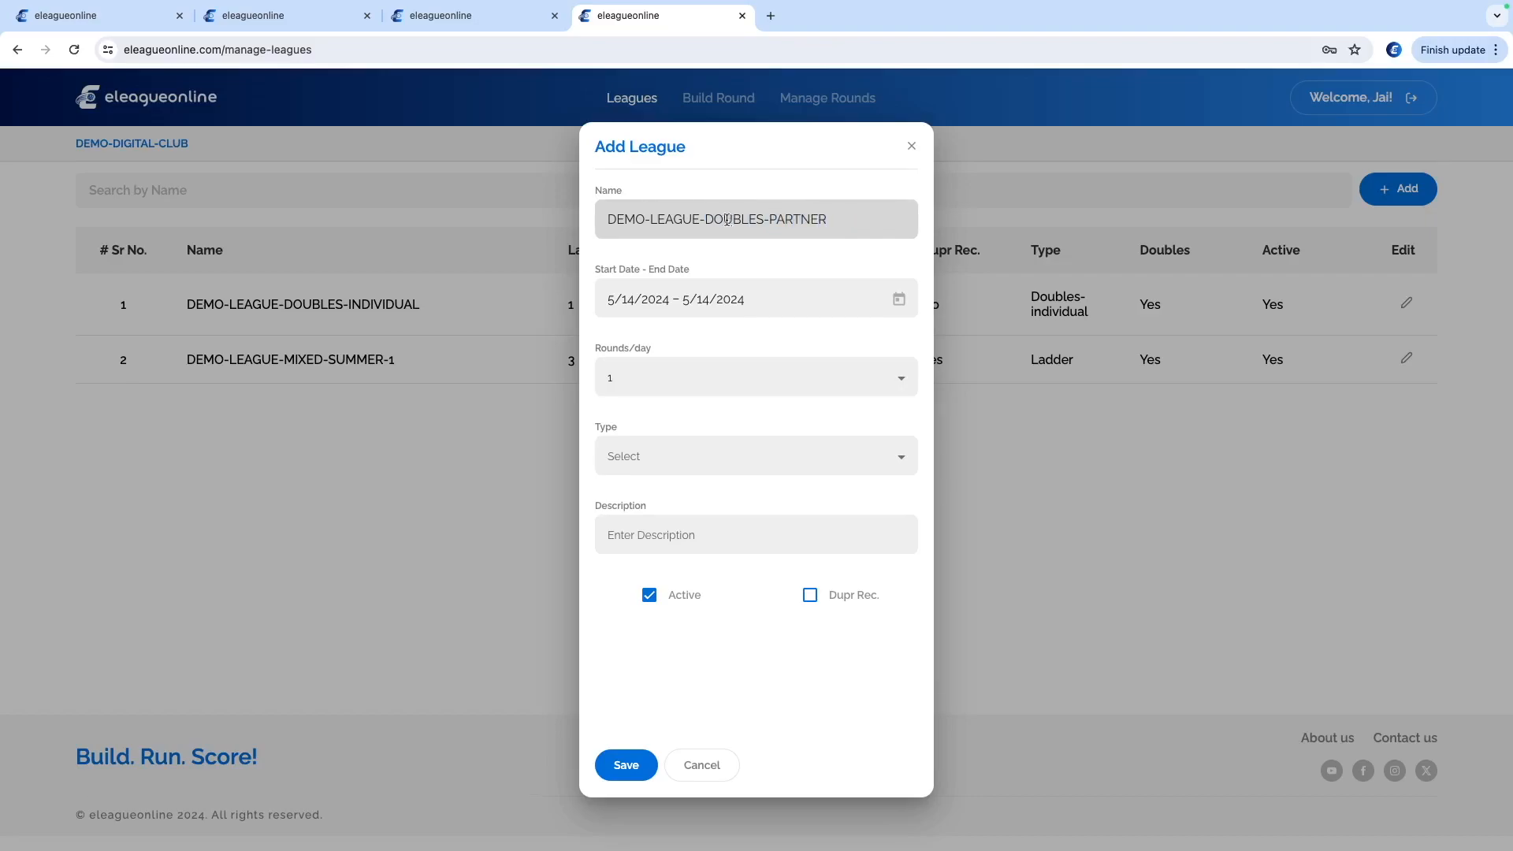
pyautogui.click(898, 299)
pyautogui.click(650, 511)
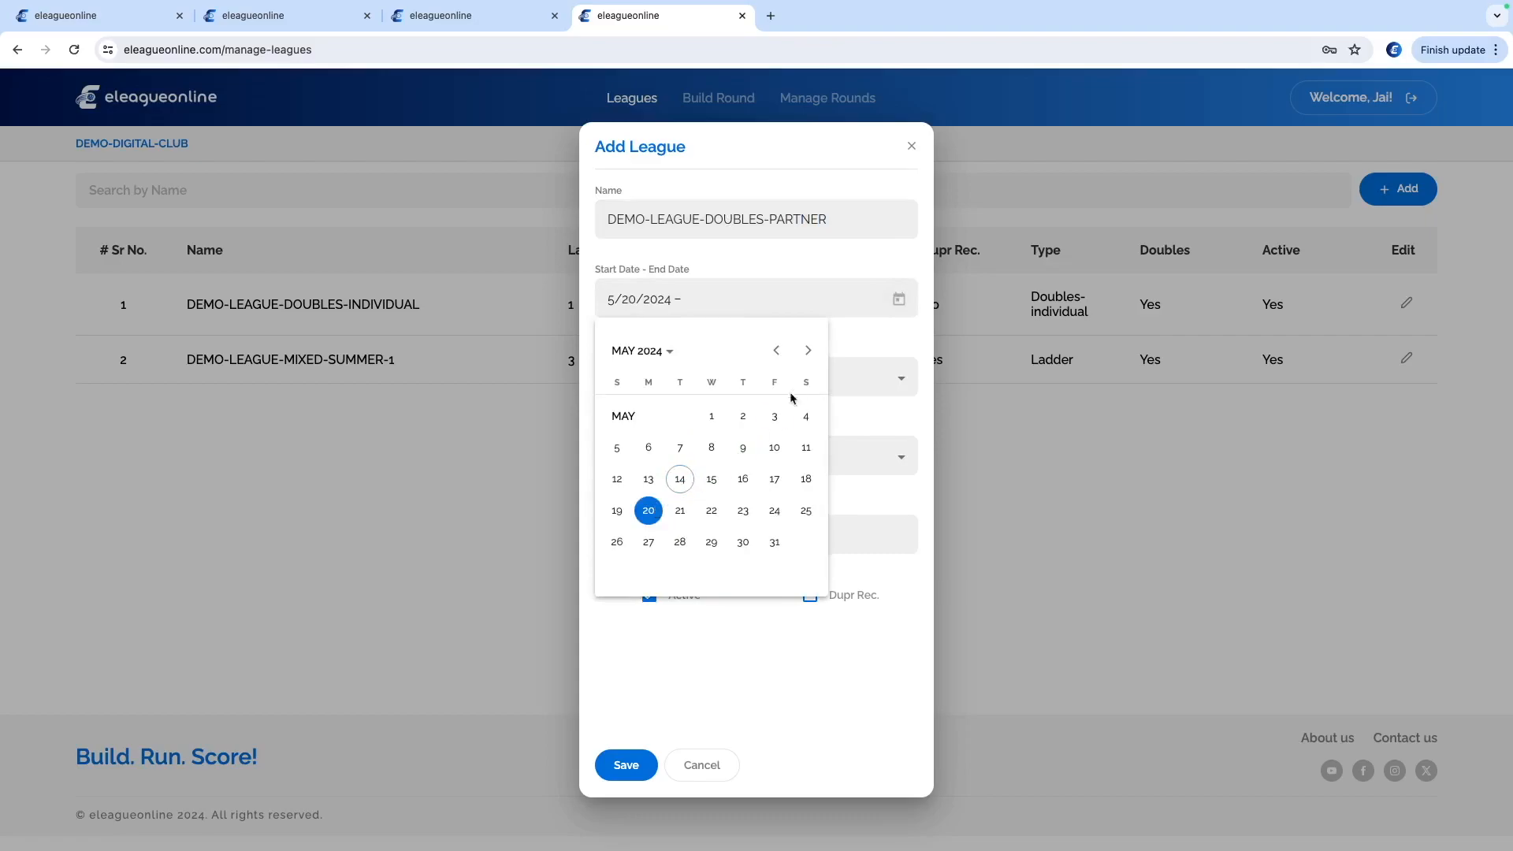
pyautogui.click(807, 351)
pyautogui.click(772, 543)
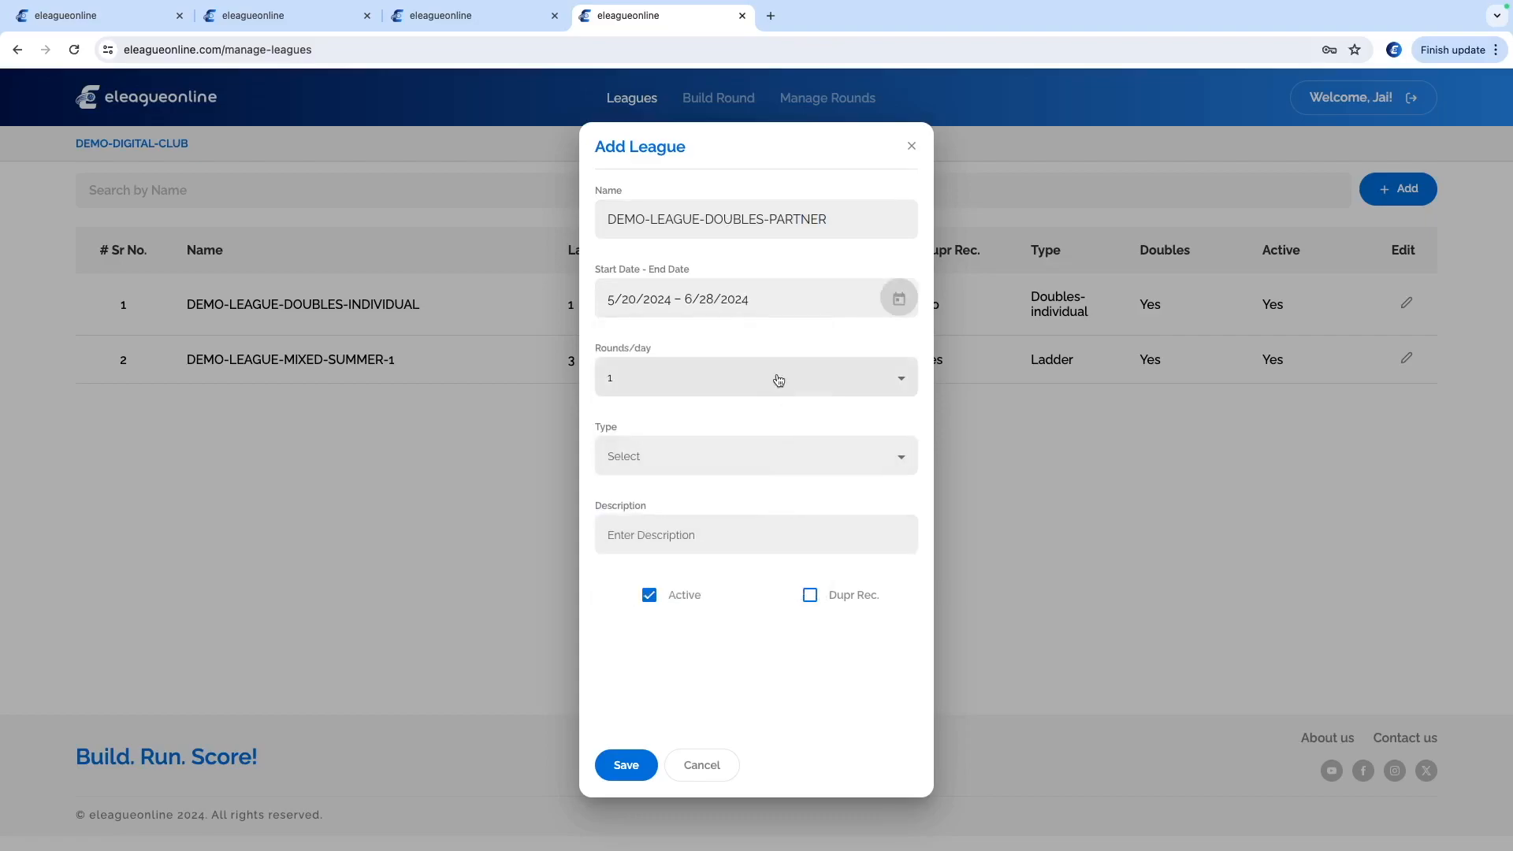
# Set rounds per day to 2 and the league type to Doubles - Partner
pyautogui.click(678, 386)
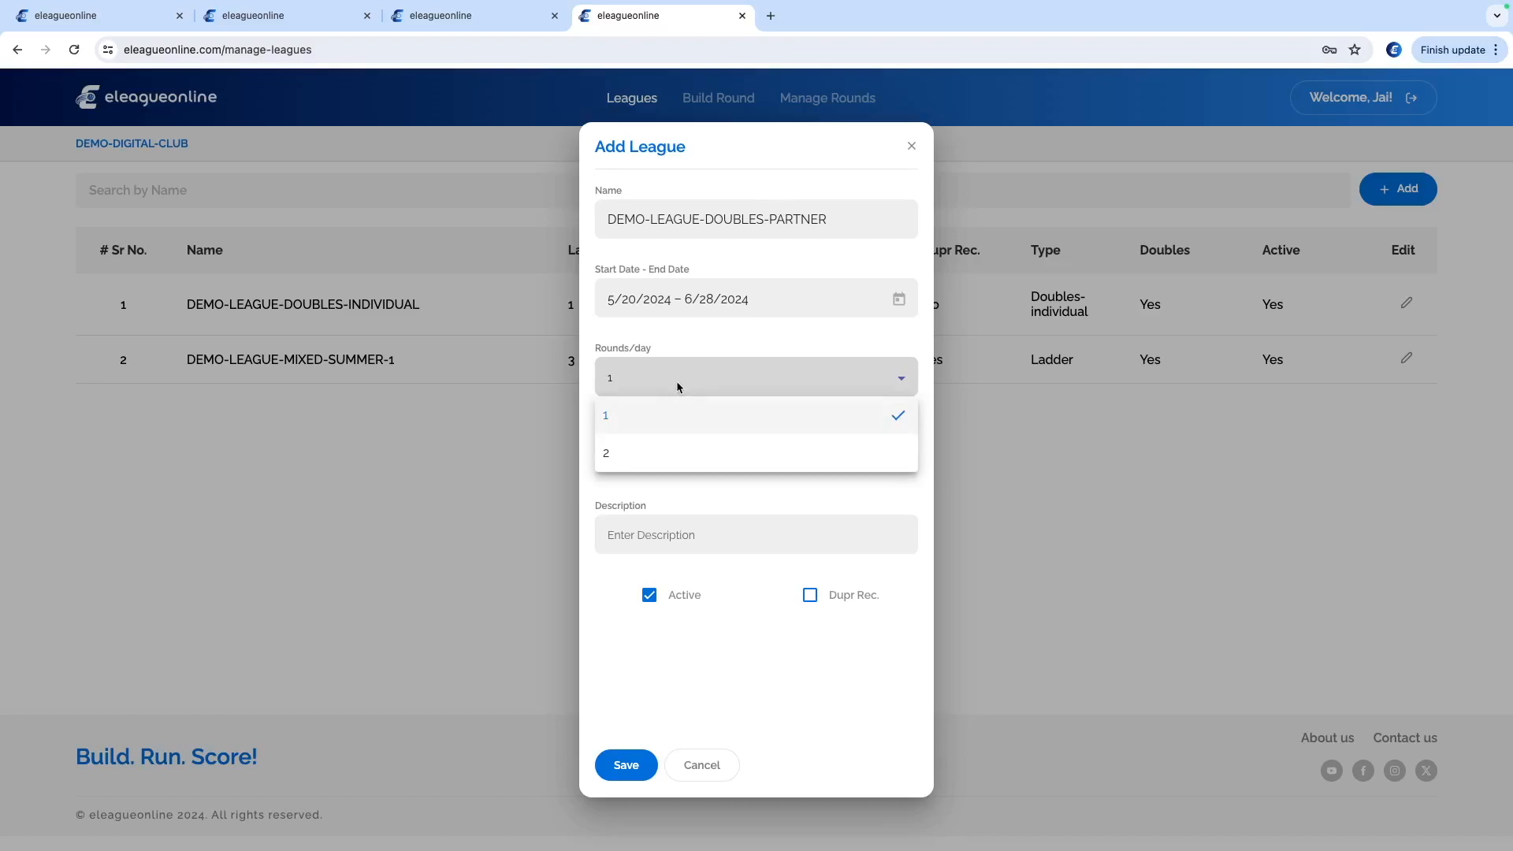
pyautogui.click(666, 416)
pyautogui.click(666, 457)
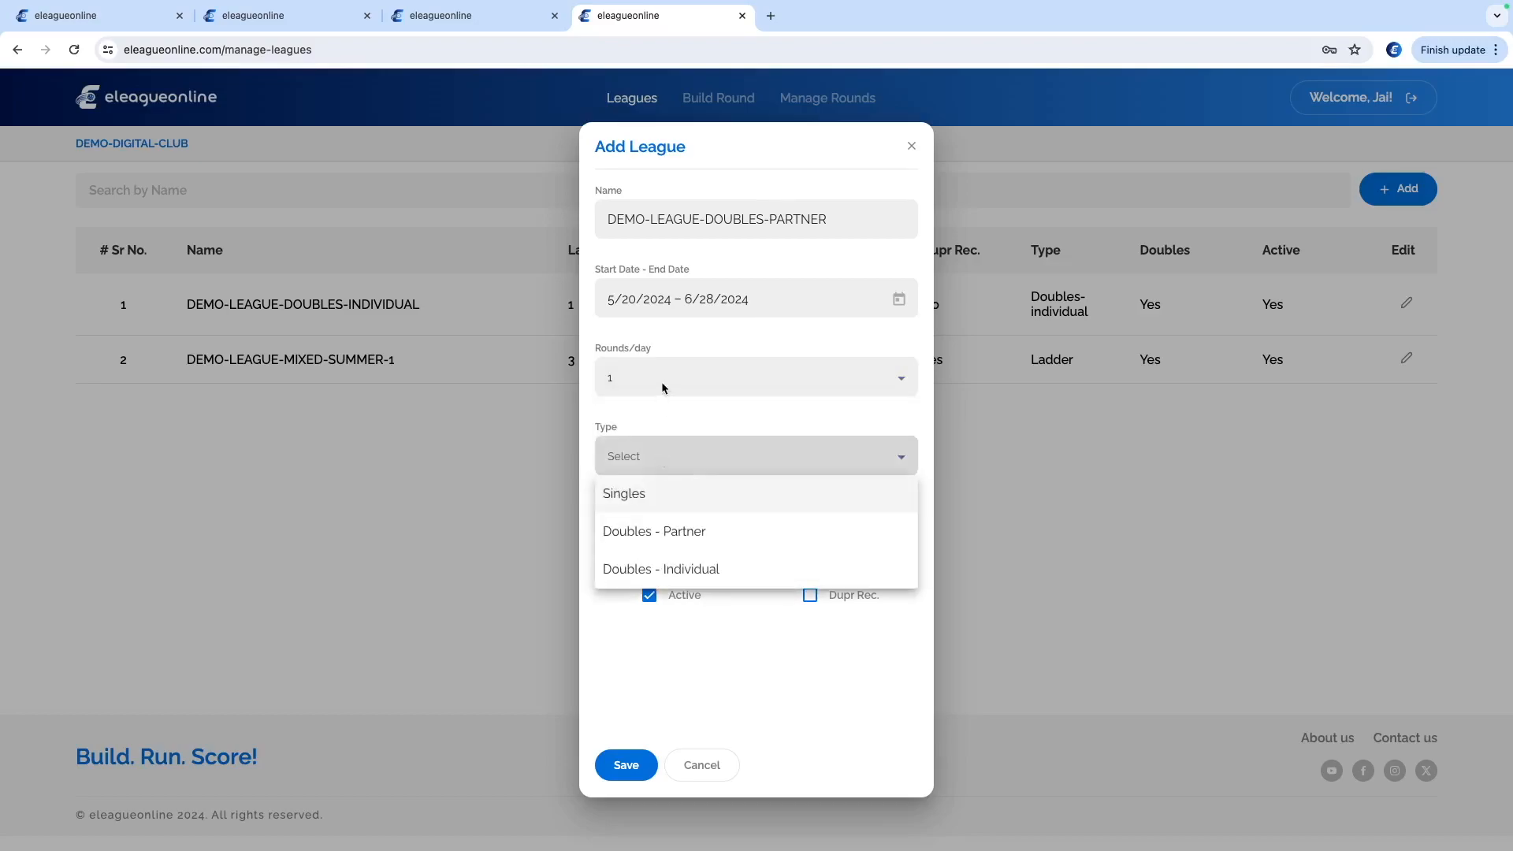
pyautogui.click(661, 385)
pyautogui.click(660, 448)
pyautogui.click(656, 459)
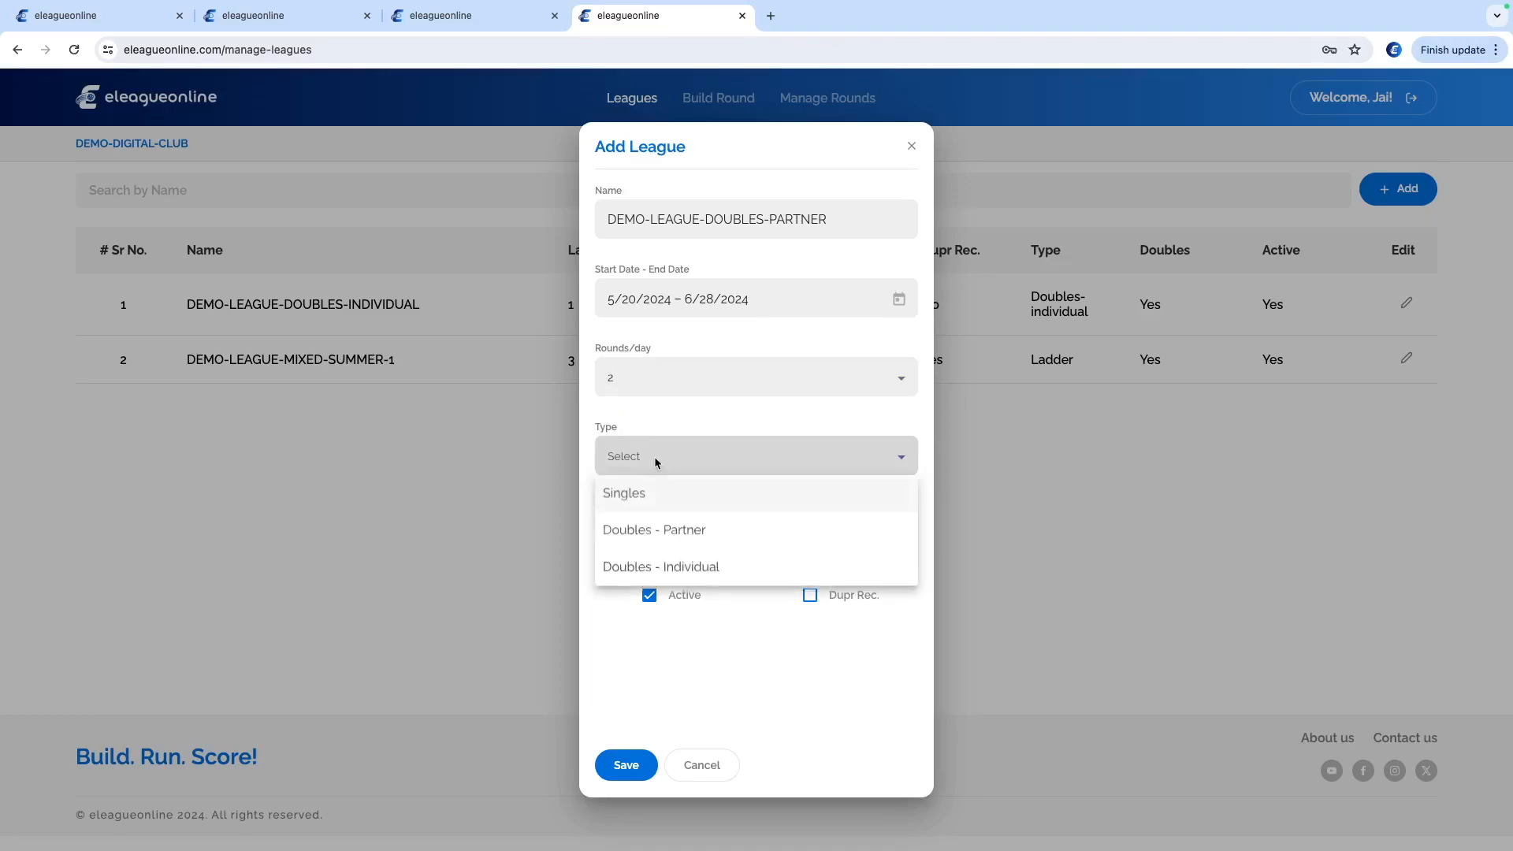
pyautogui.click(669, 542)
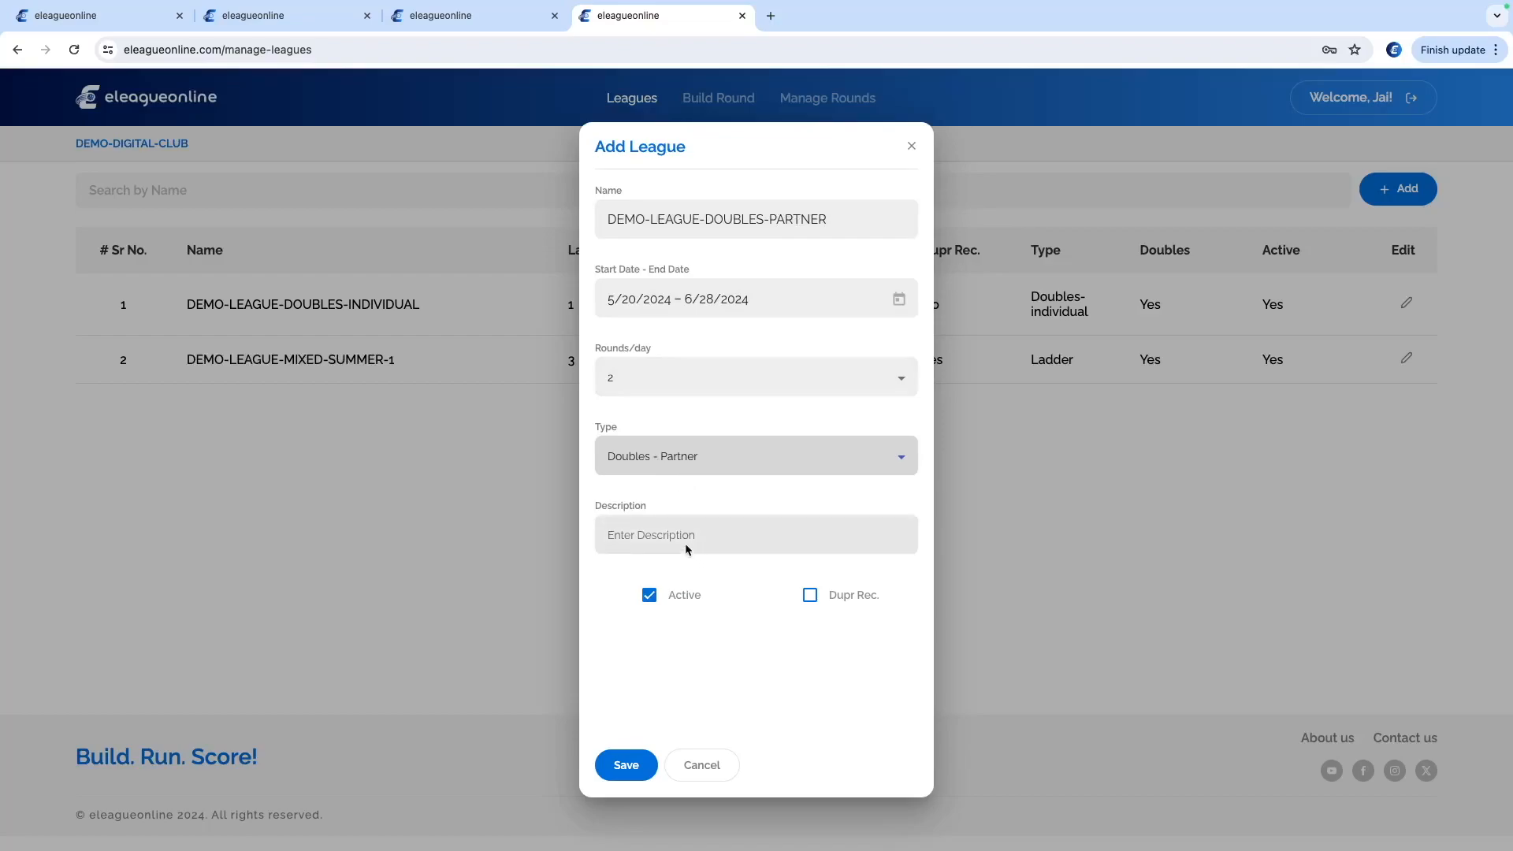
# Copy the league name into Description, turn on DUPR recording, and save the league
pyautogui.click(660, 537)
pyautogui.moveTo(838, 213); pyautogui.dragTo(591, 216)
pyautogui.hotkey('ctrl', 'c')
pyautogui.click(730, 530)
pyautogui.hotkey('ctrl', 'v')
pyautogui.click(820, 599)
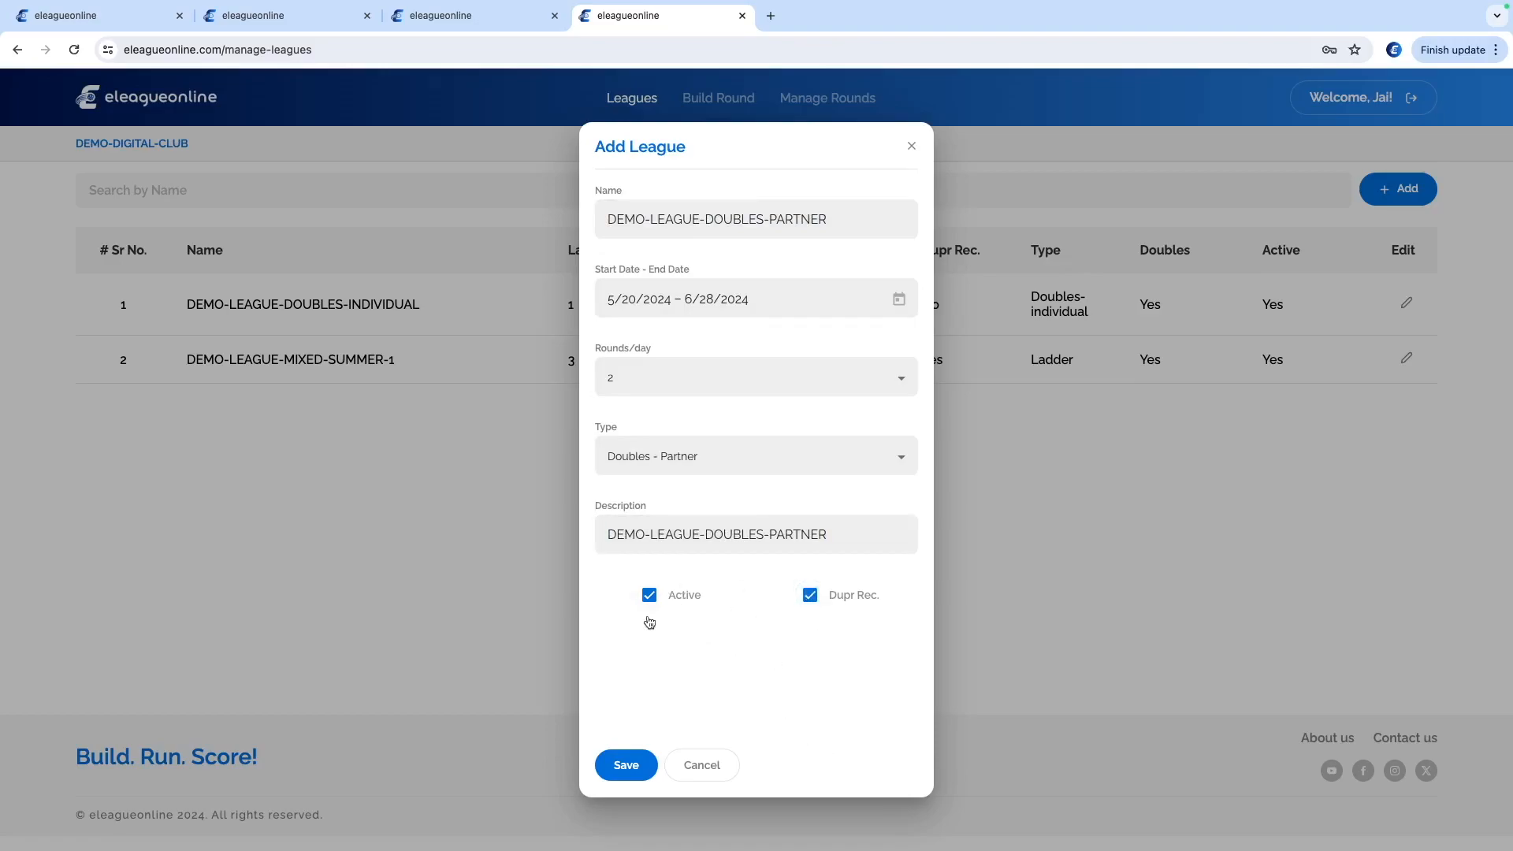
pyautogui.click(626, 765)
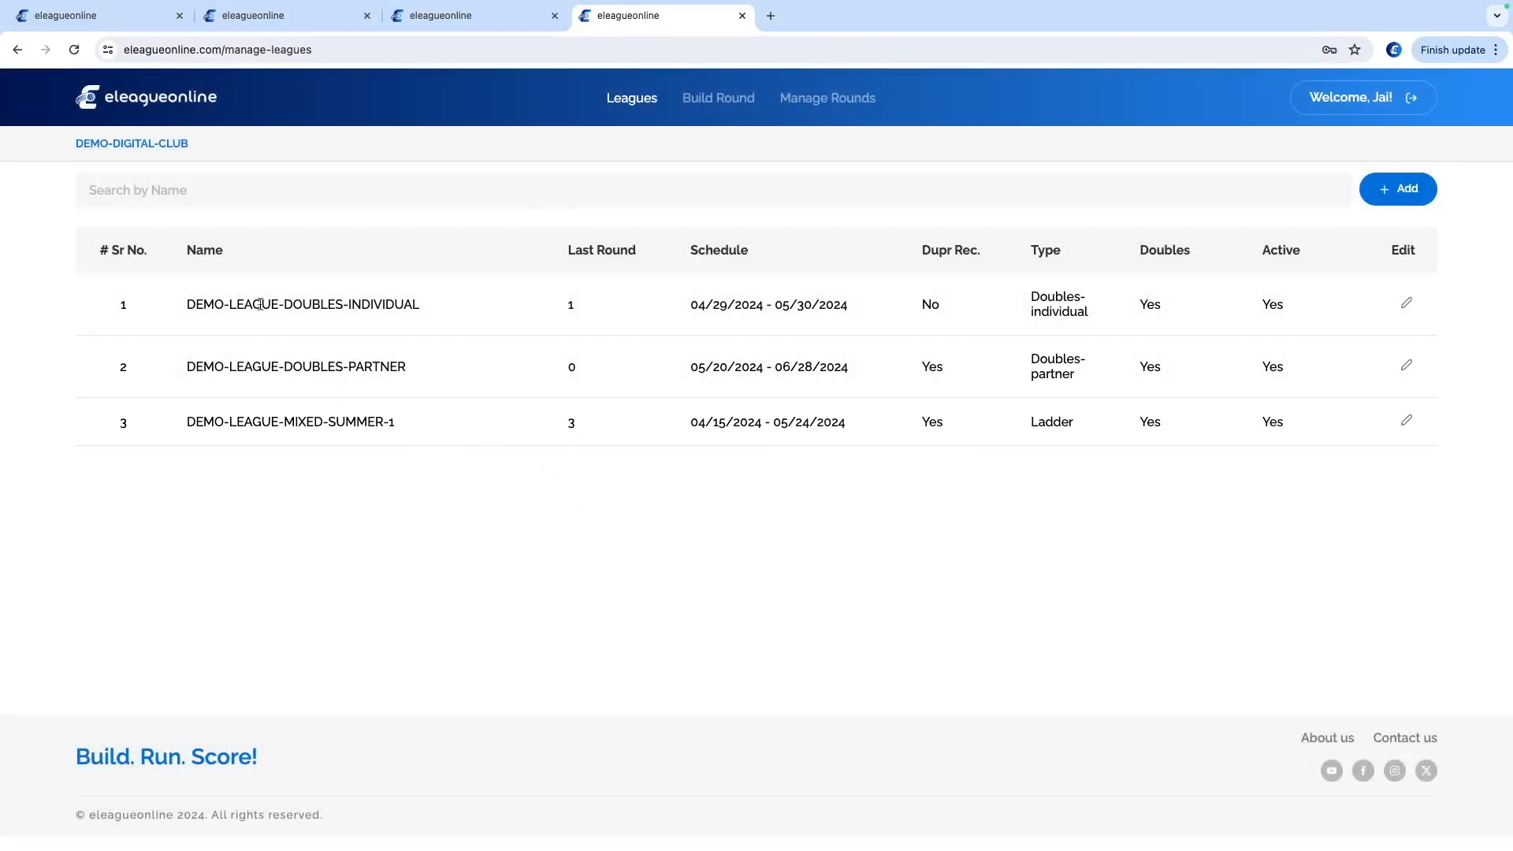
# Add another league and name it DEMO-LEAGUE-SINGLES
pyautogui.moveTo(186, 305); pyautogui.dragTo(433, 306)
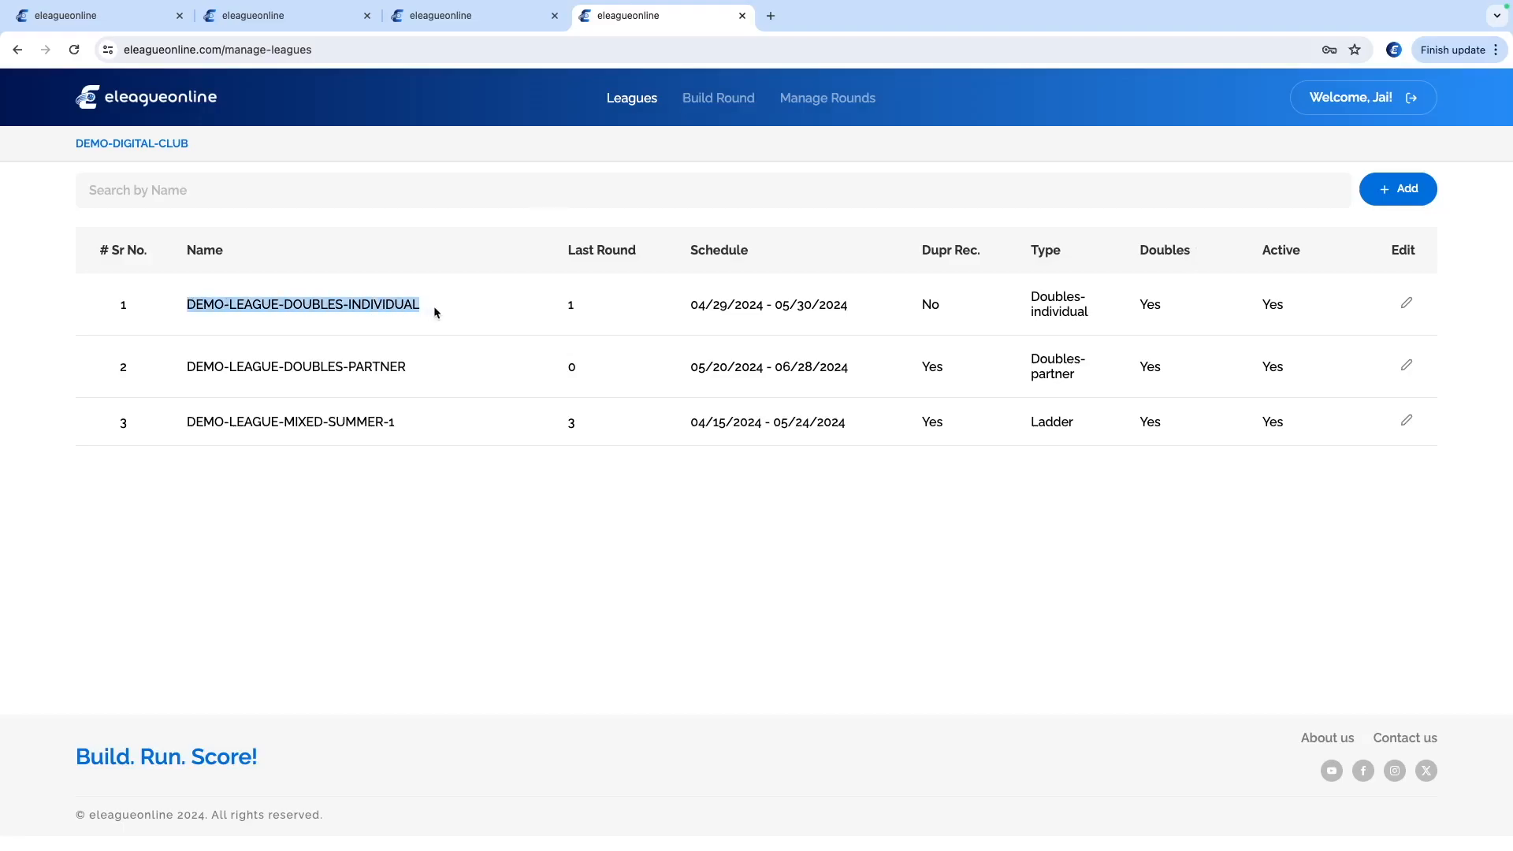
pyautogui.click(661, 507)
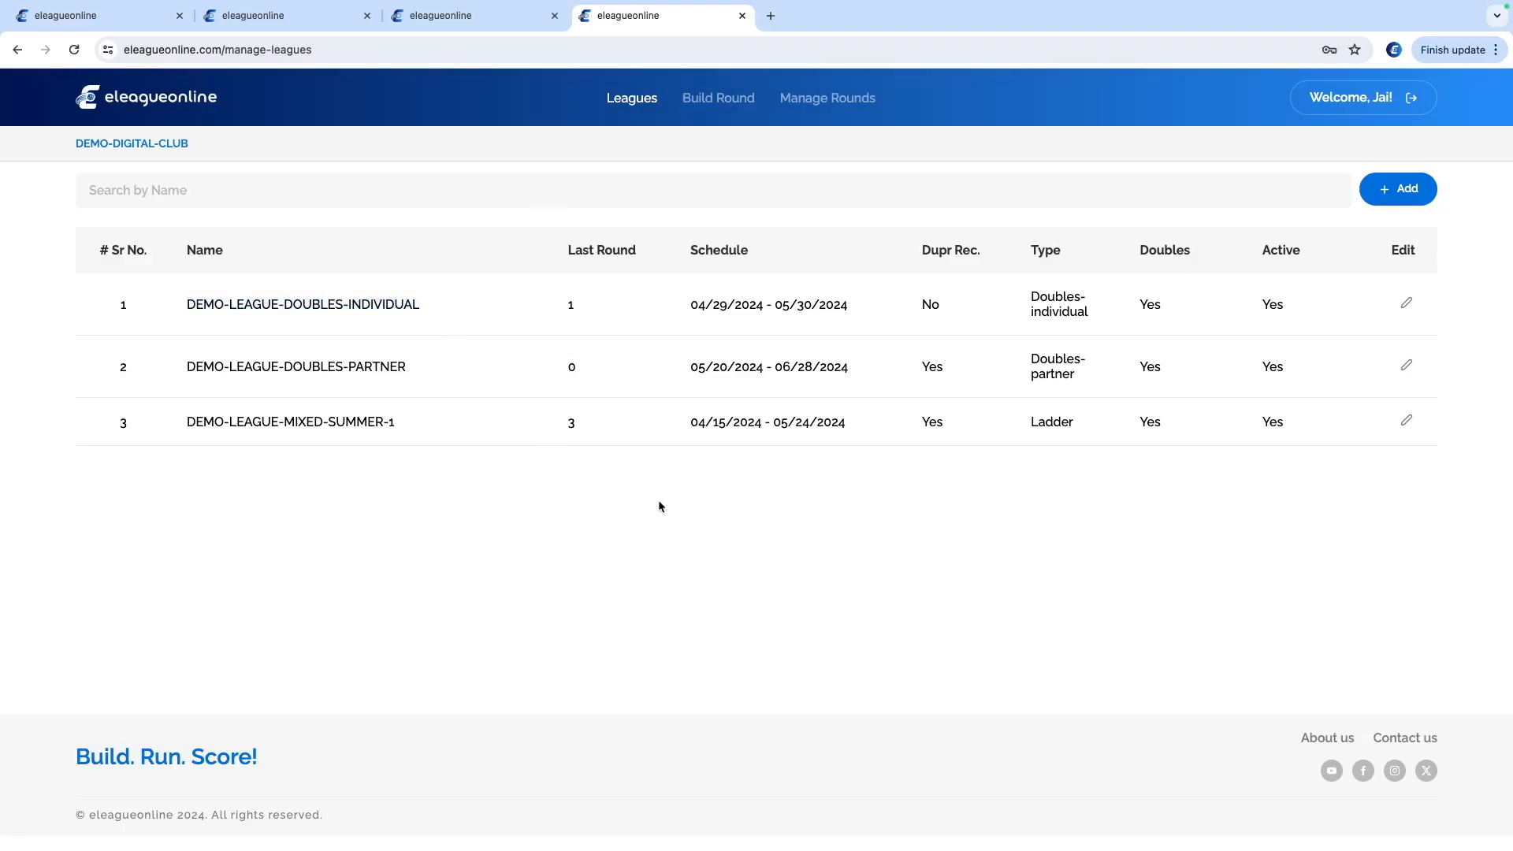
pyautogui.click(1396, 191)
pyautogui.hotkey('ctrl', 'v')
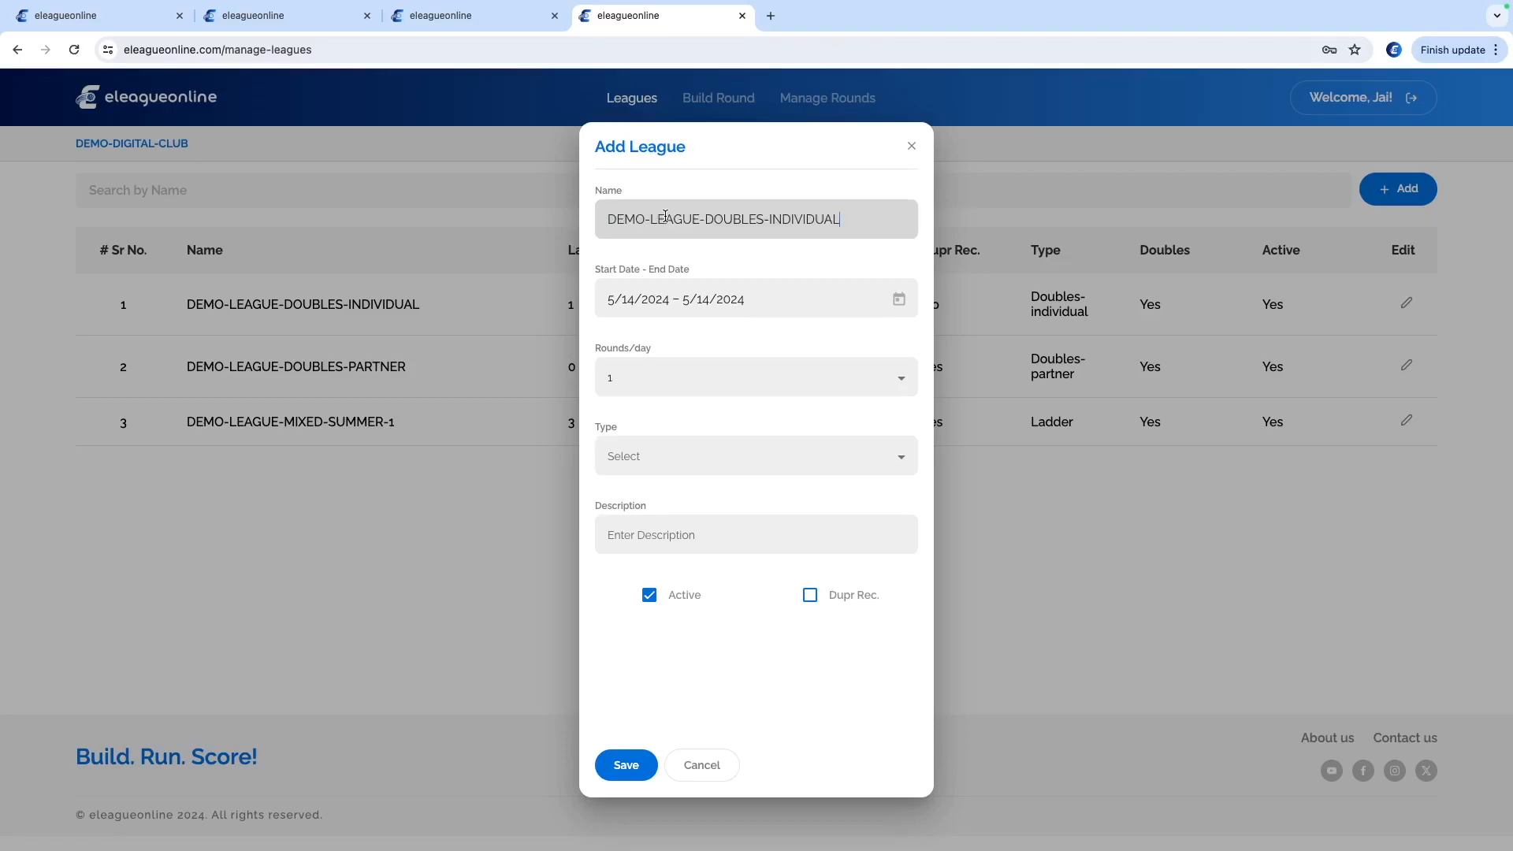
pyautogui.hotkey('shift', 'alt', 'Left')
pyautogui.hotkey('shift', 'Left')
pyautogui.hotkey('shift', 'alt', 'Left')
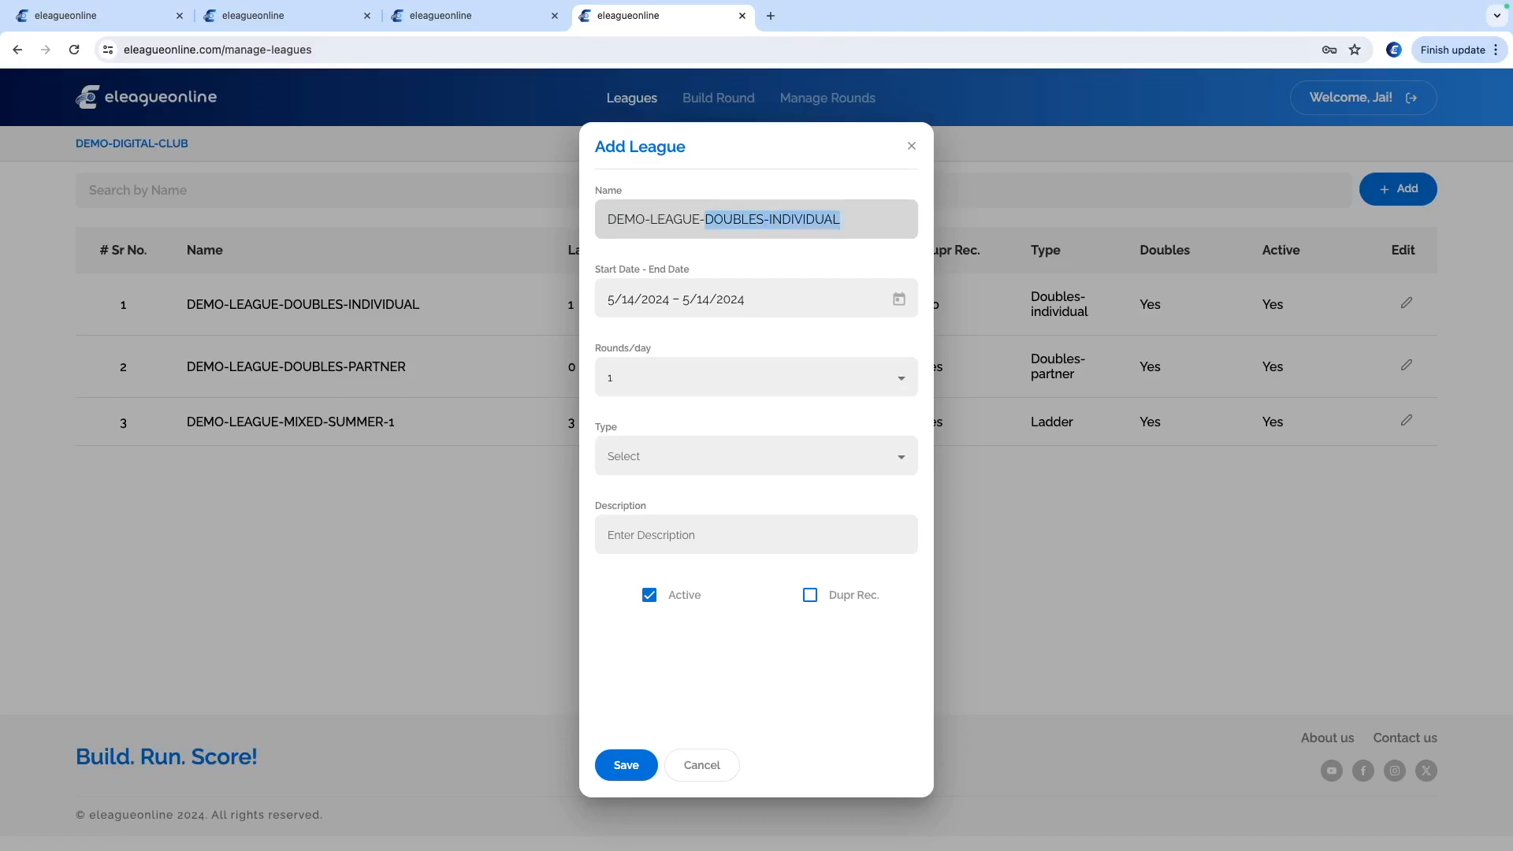
pyautogui.write('SINGLES')
# Give it the 5/27/2024–6/21/2024 dates and league type Singles, and save
pyautogui.click(898, 299)
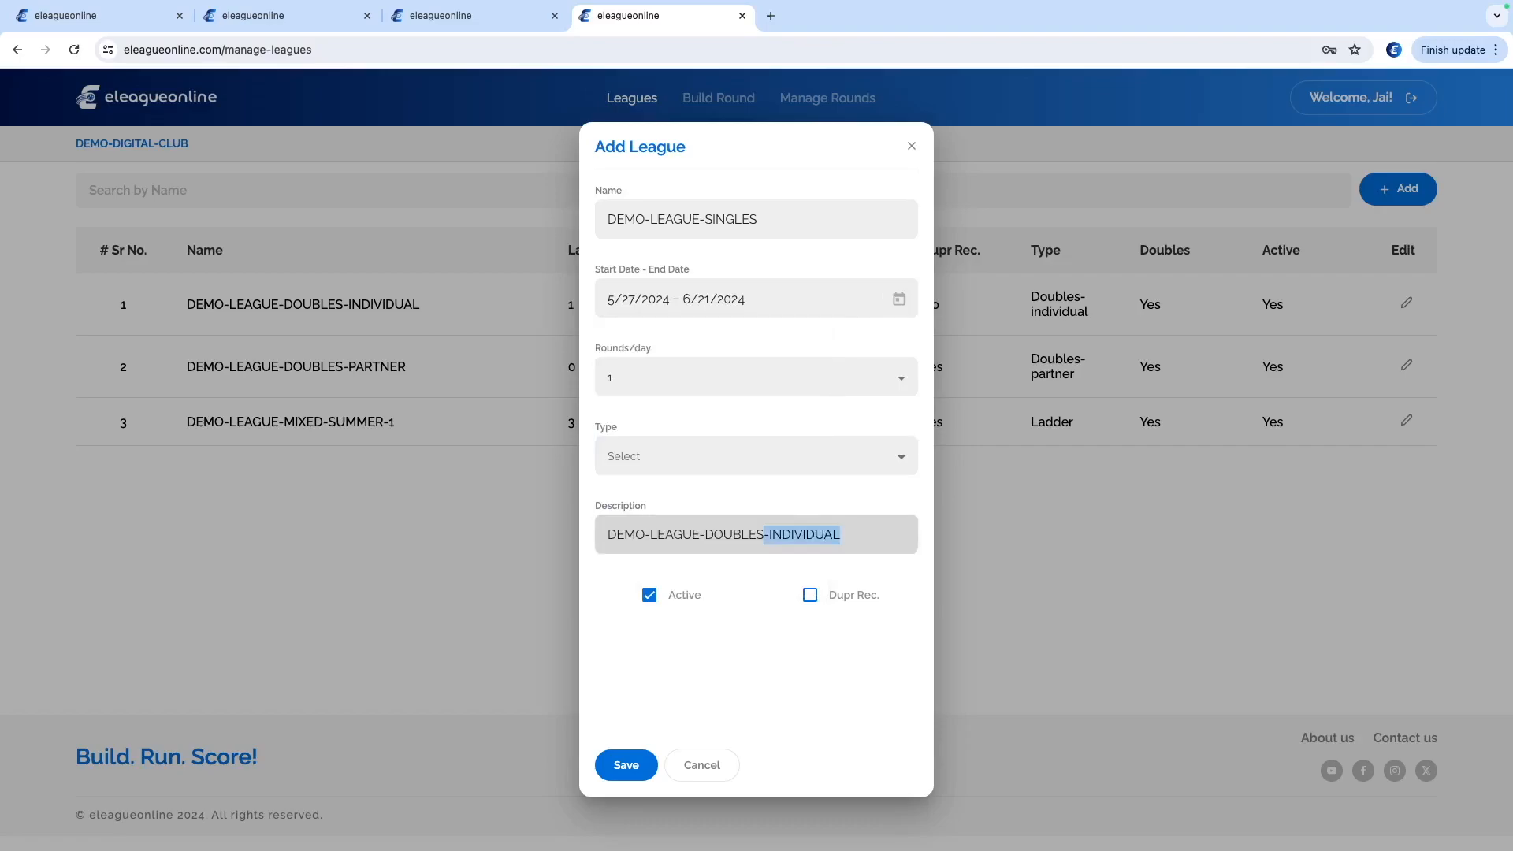
pyautogui.click(709, 456)
pyautogui.click(669, 495)
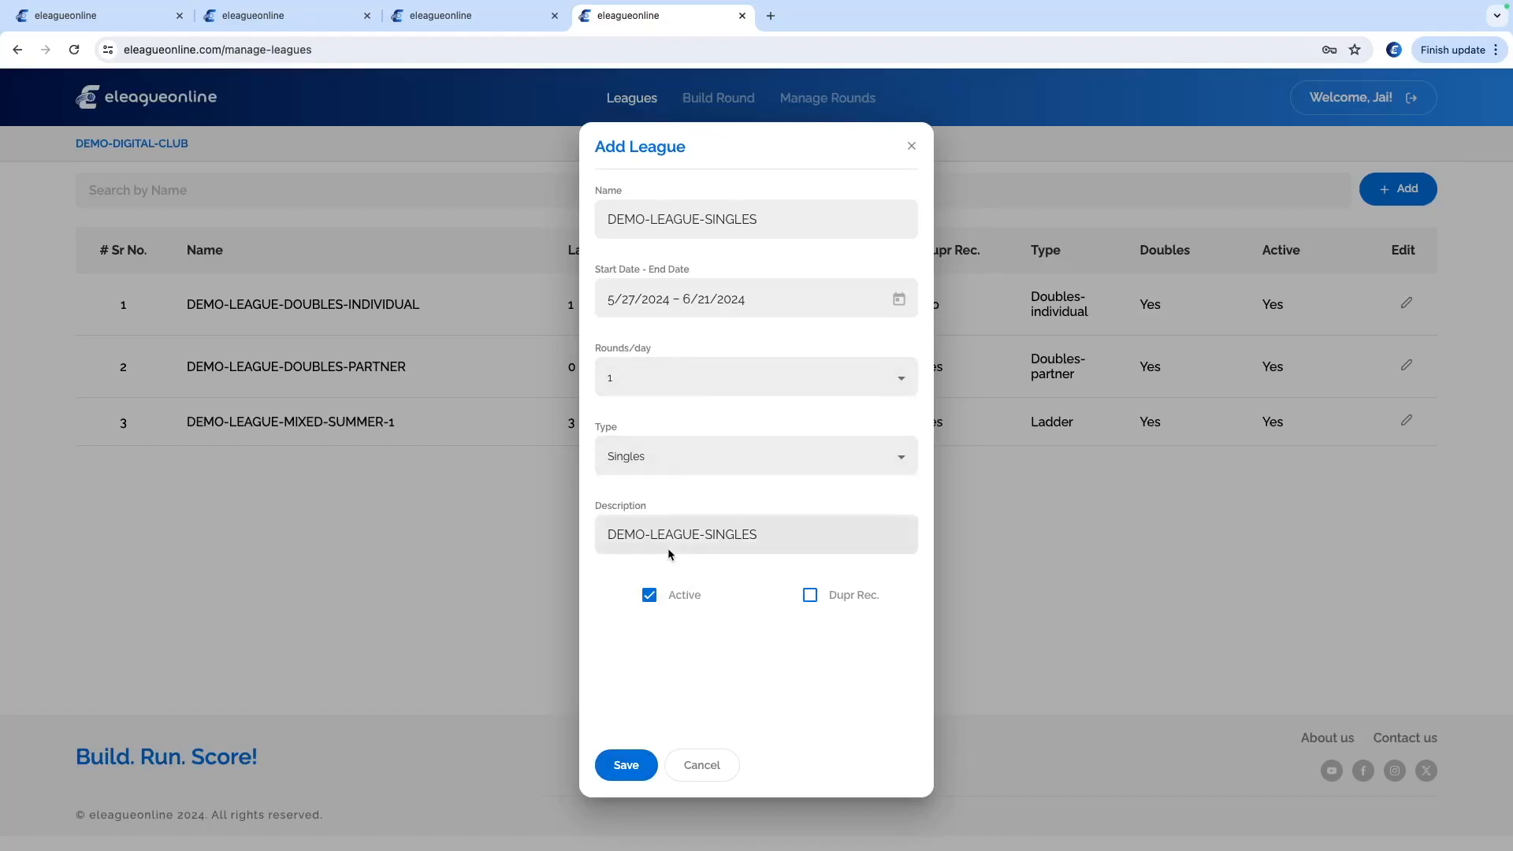
pyautogui.click(627, 768)
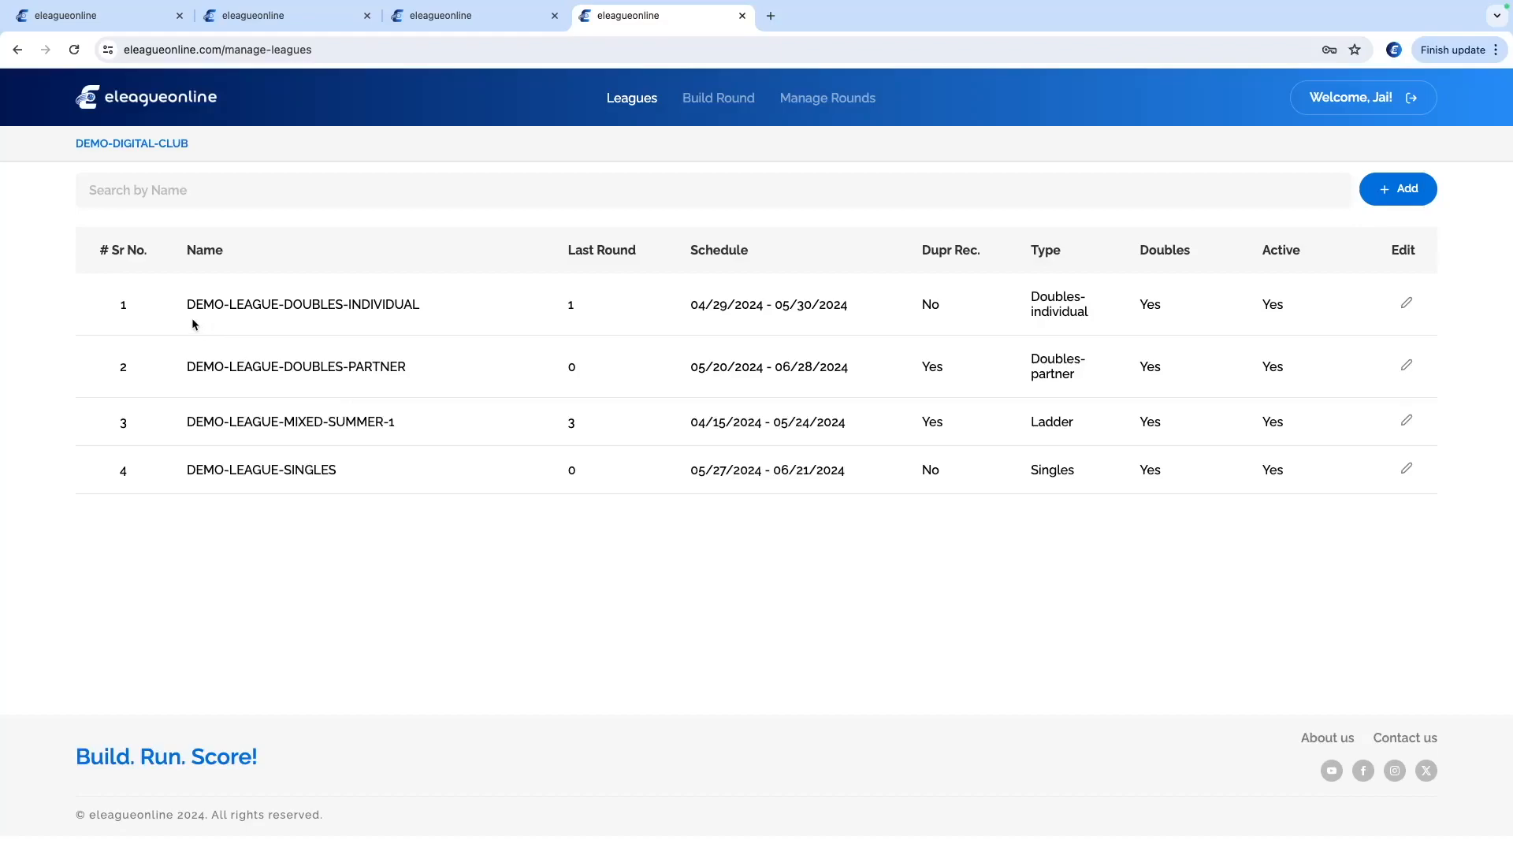
# Review the DOUBLES-INDIVIDUAL, DOUBLES-PARTNER and SINGLES league names in the list
pyautogui.moveTo(187, 306); pyautogui.dragTo(435, 312)
pyautogui.moveTo(188, 368); pyautogui.dragTo(411, 369)
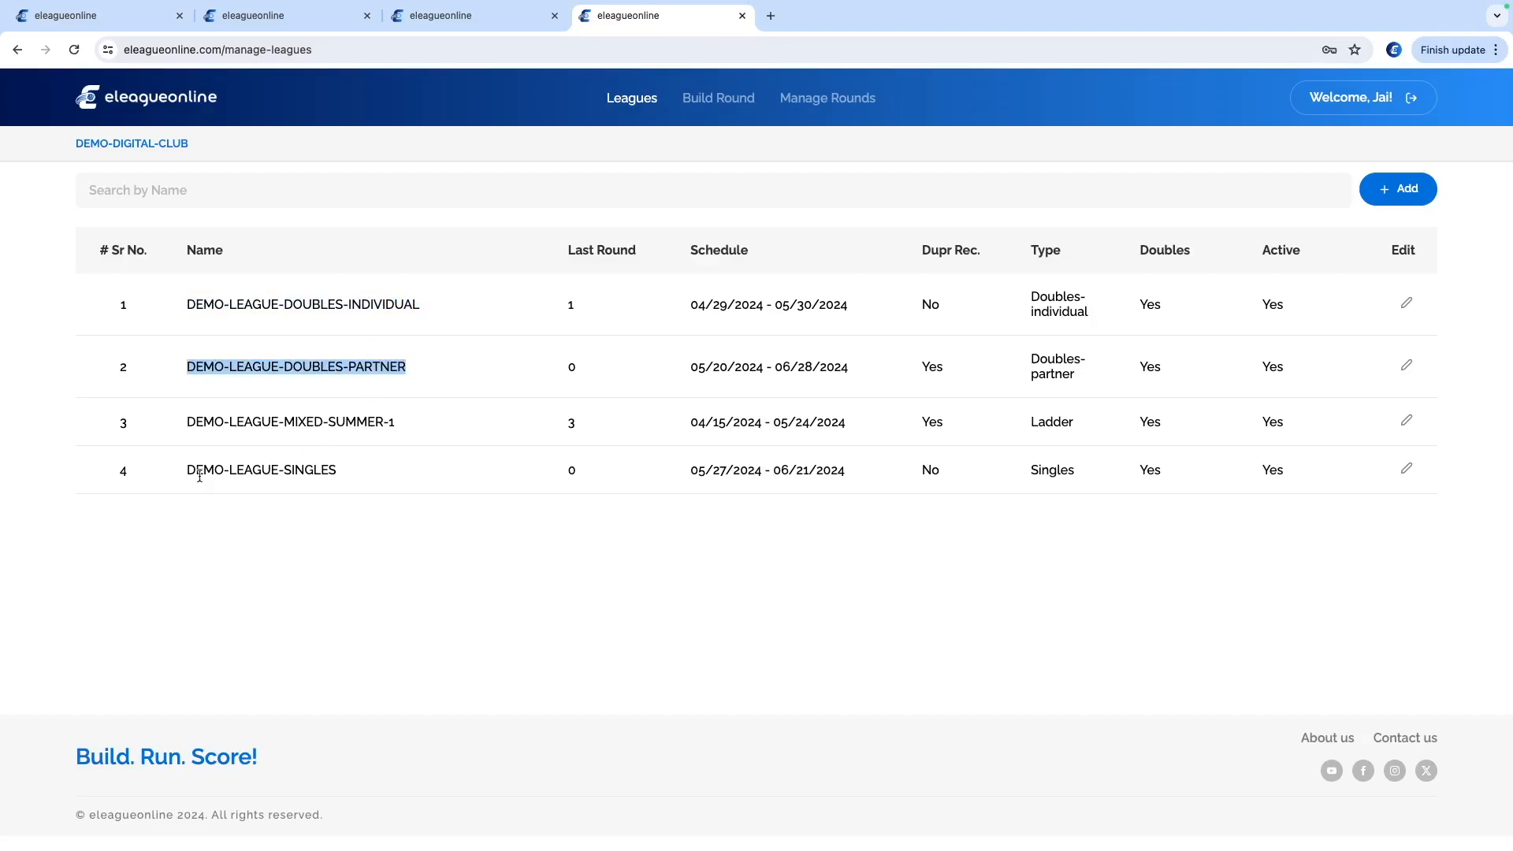
pyautogui.moveTo(200, 475); pyautogui.dragTo(332, 471)
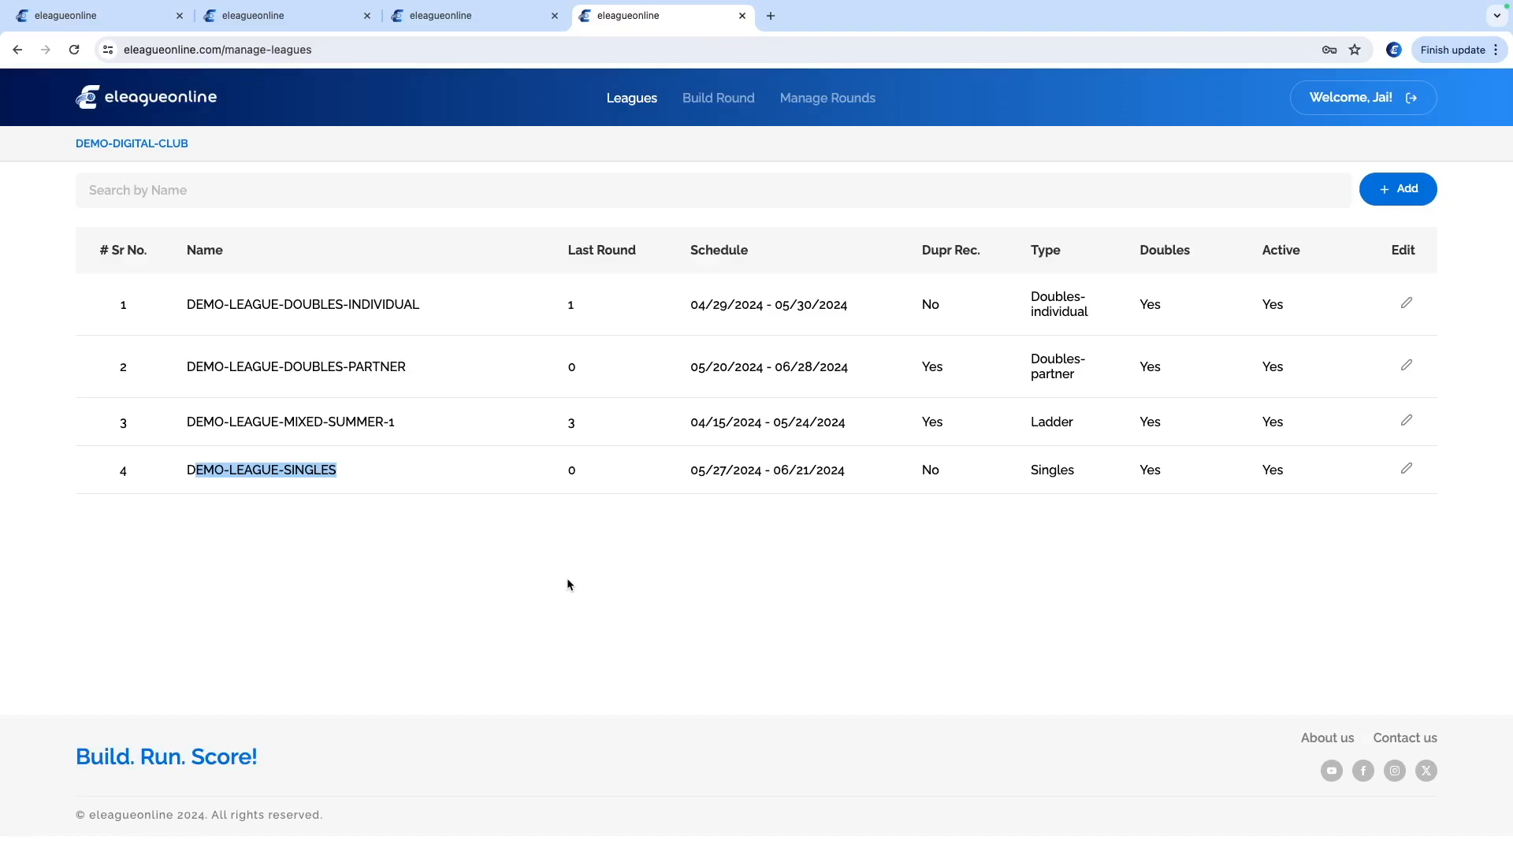
# Save 1_testdata_9_without_scores.txt
pyautogui.click(513, 542)
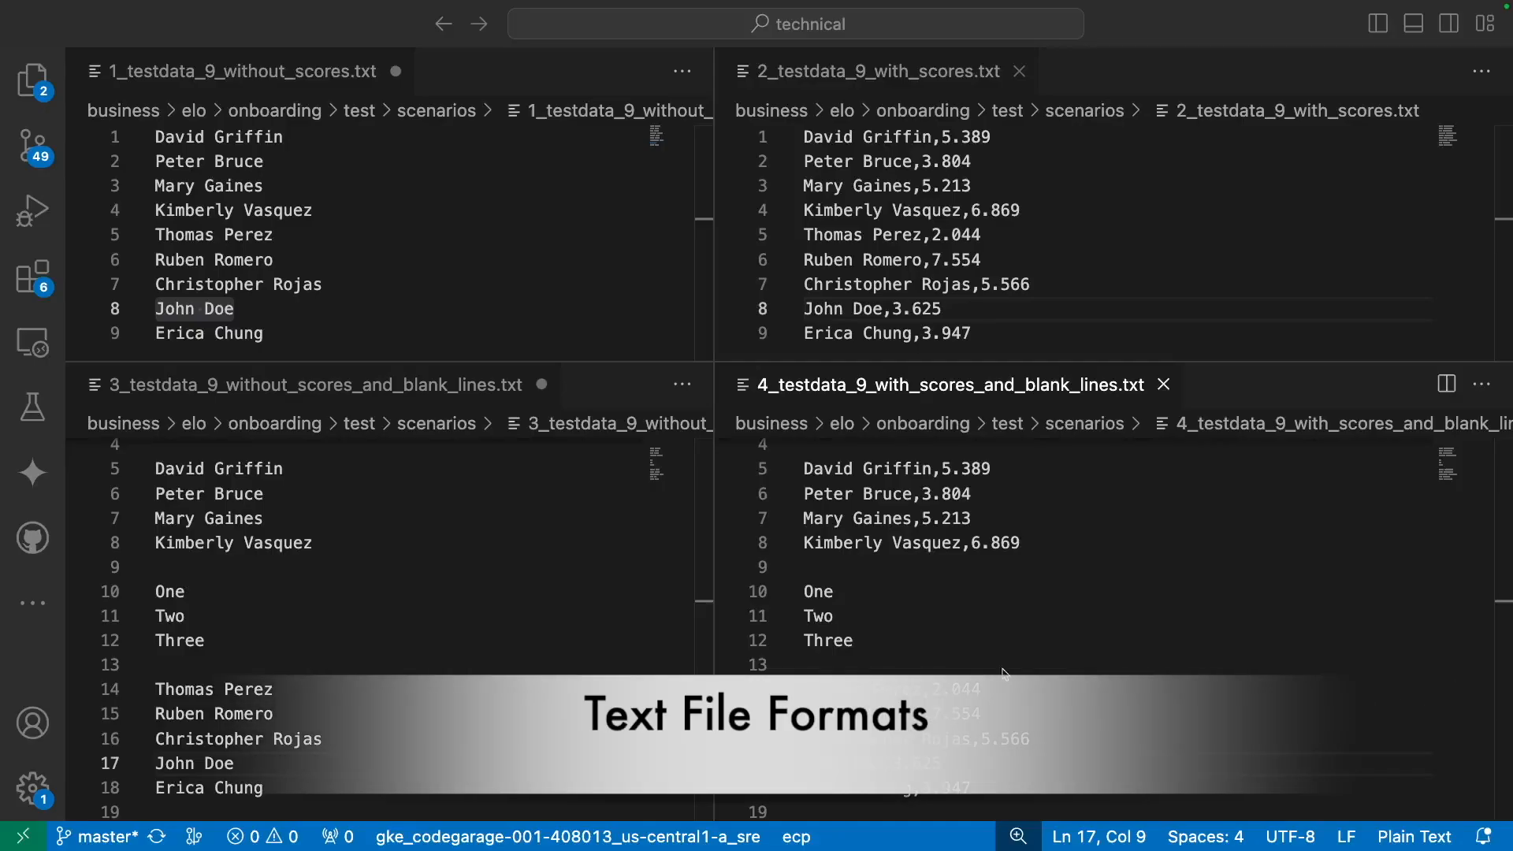
pyautogui.click(346, 212)
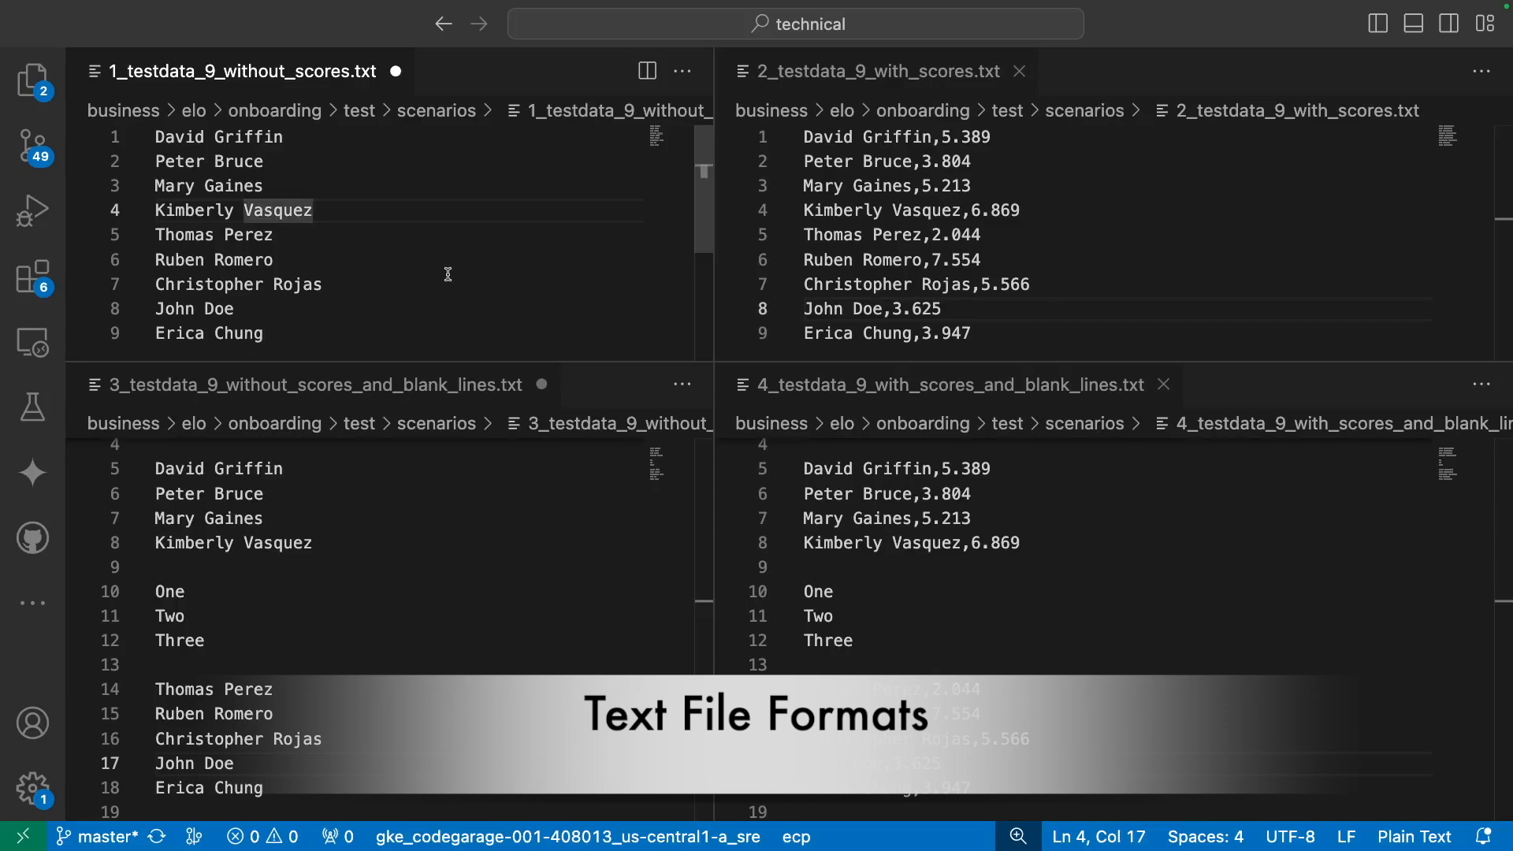
pyautogui.click(424, 249)
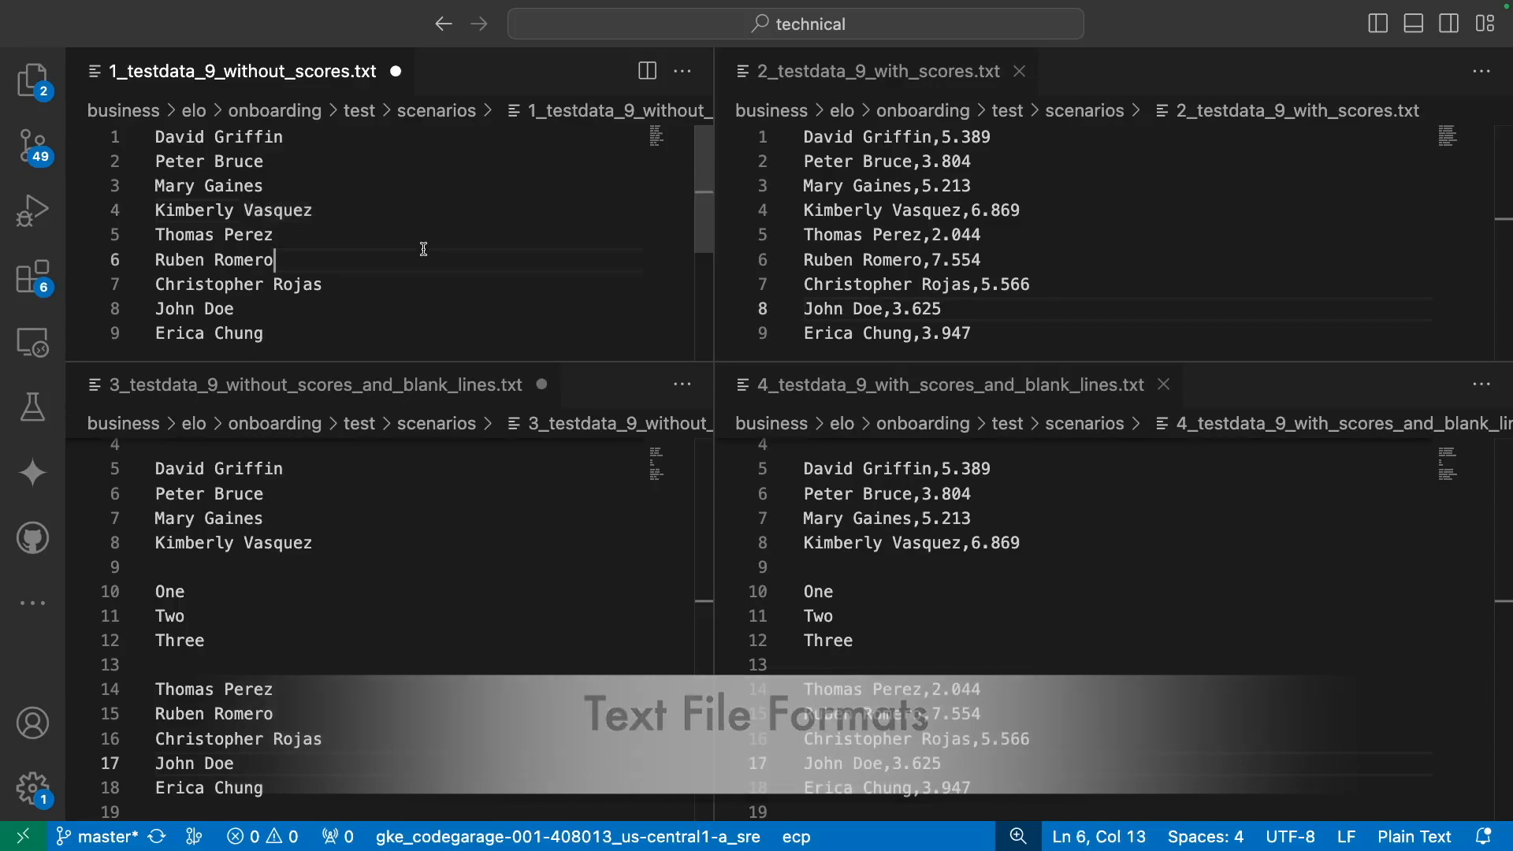
pyautogui.press('super+s')
# Compare the players' scores, then save 3_testdata_9_without_scores_and_blank_lines.txt
pyautogui.click(293, 210)
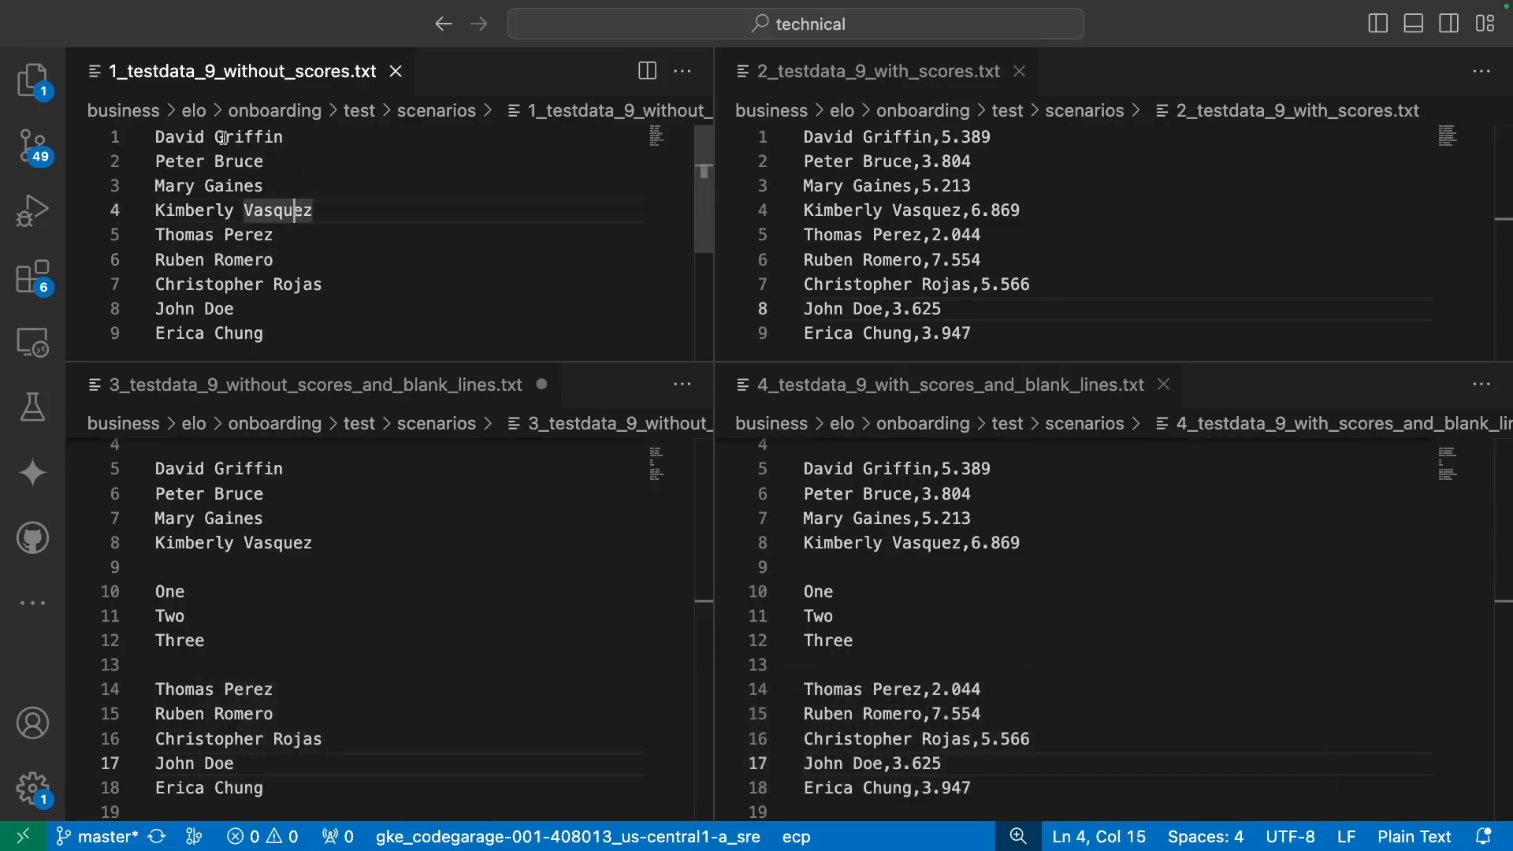
pyautogui.click(324, 137)
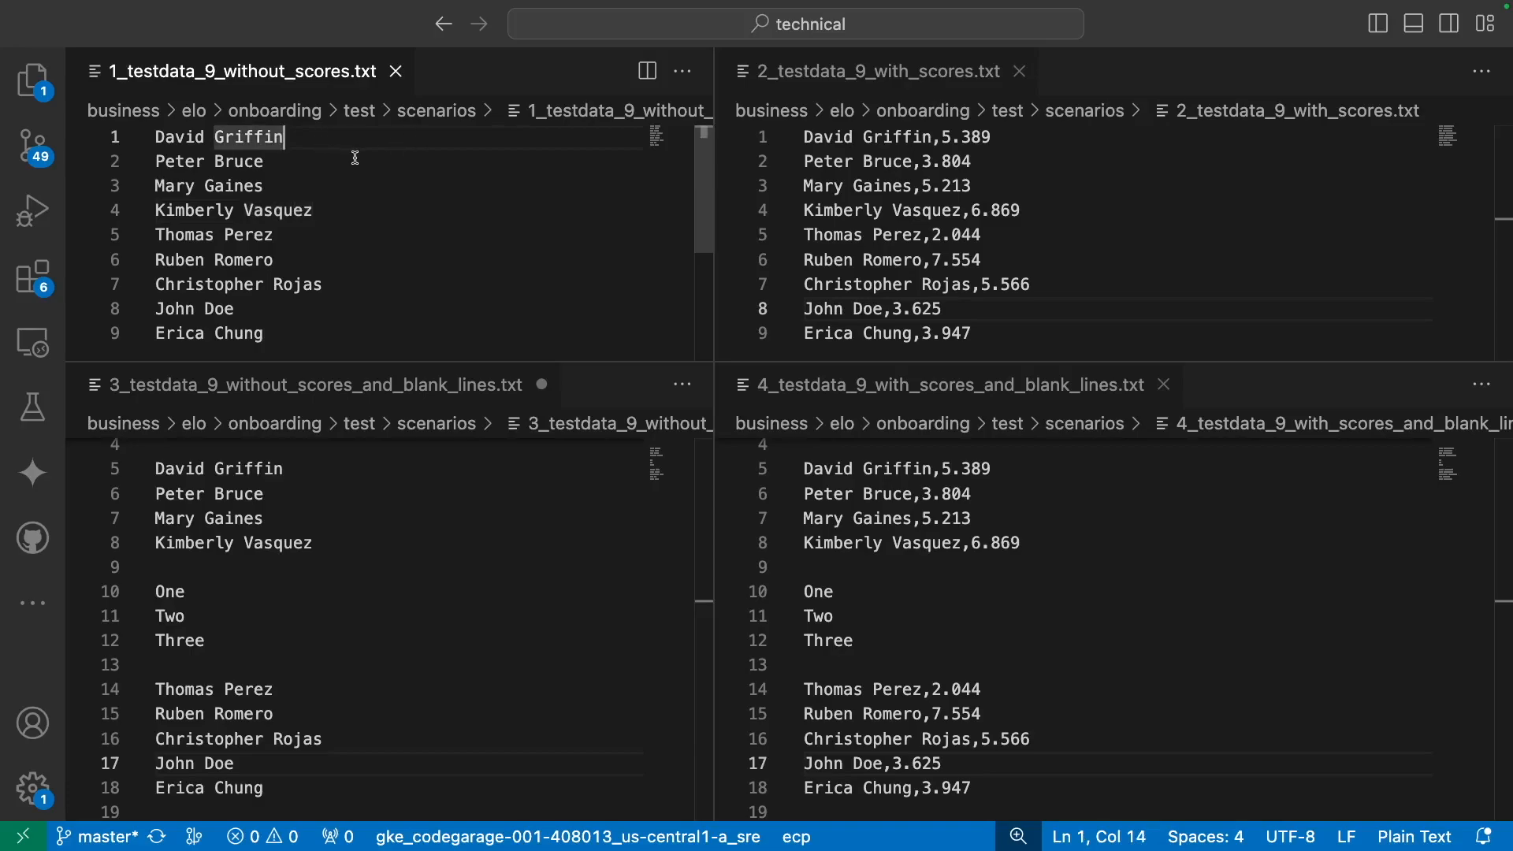
pyautogui.click(836, 137)
pyautogui.moveTo(953, 138); pyautogui.dragTo(1012, 141)
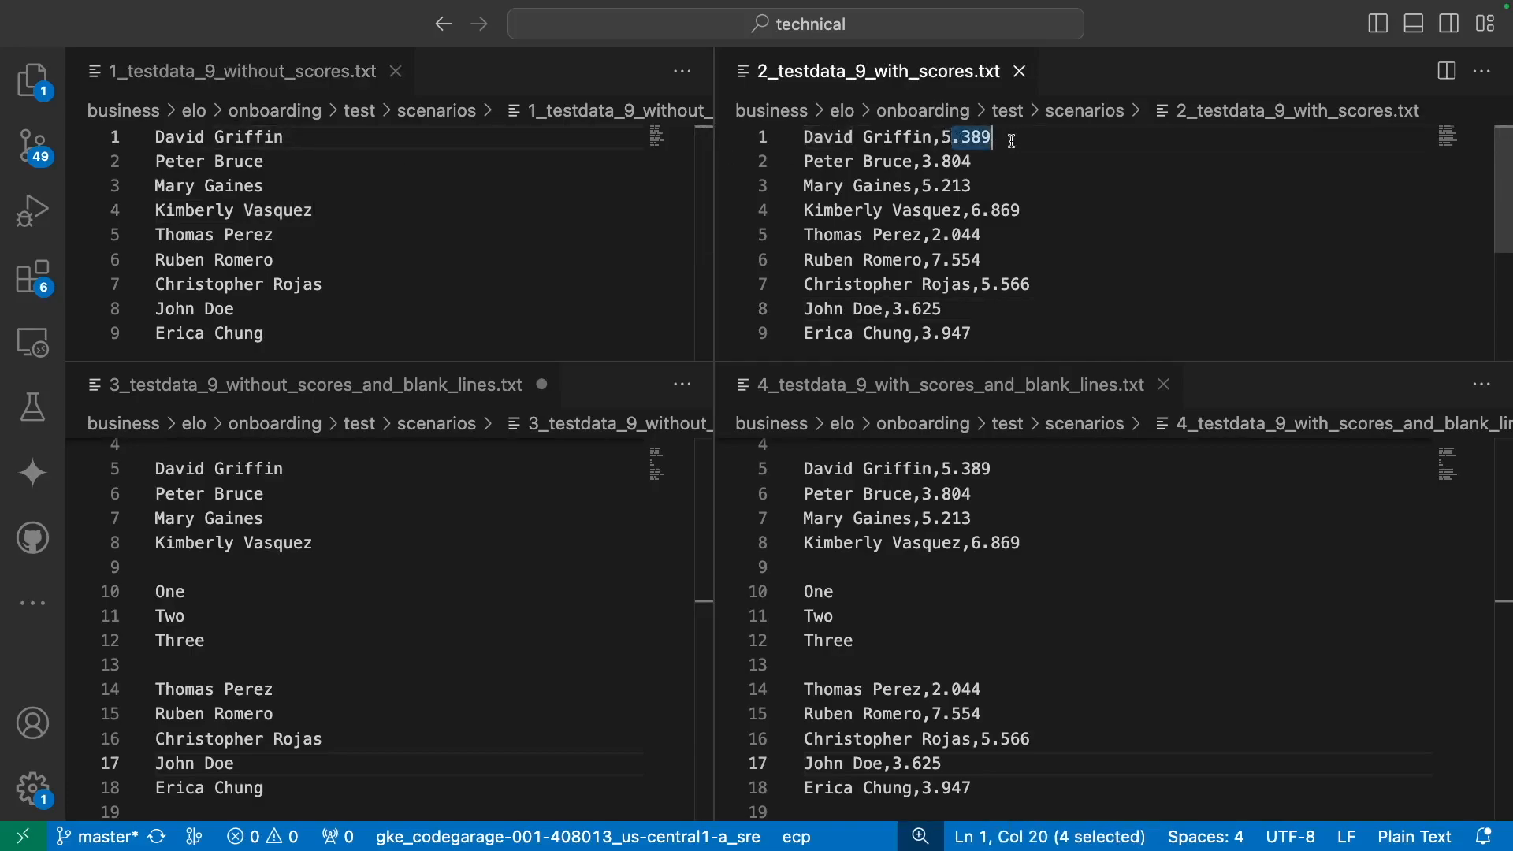
pyautogui.click(1002, 209)
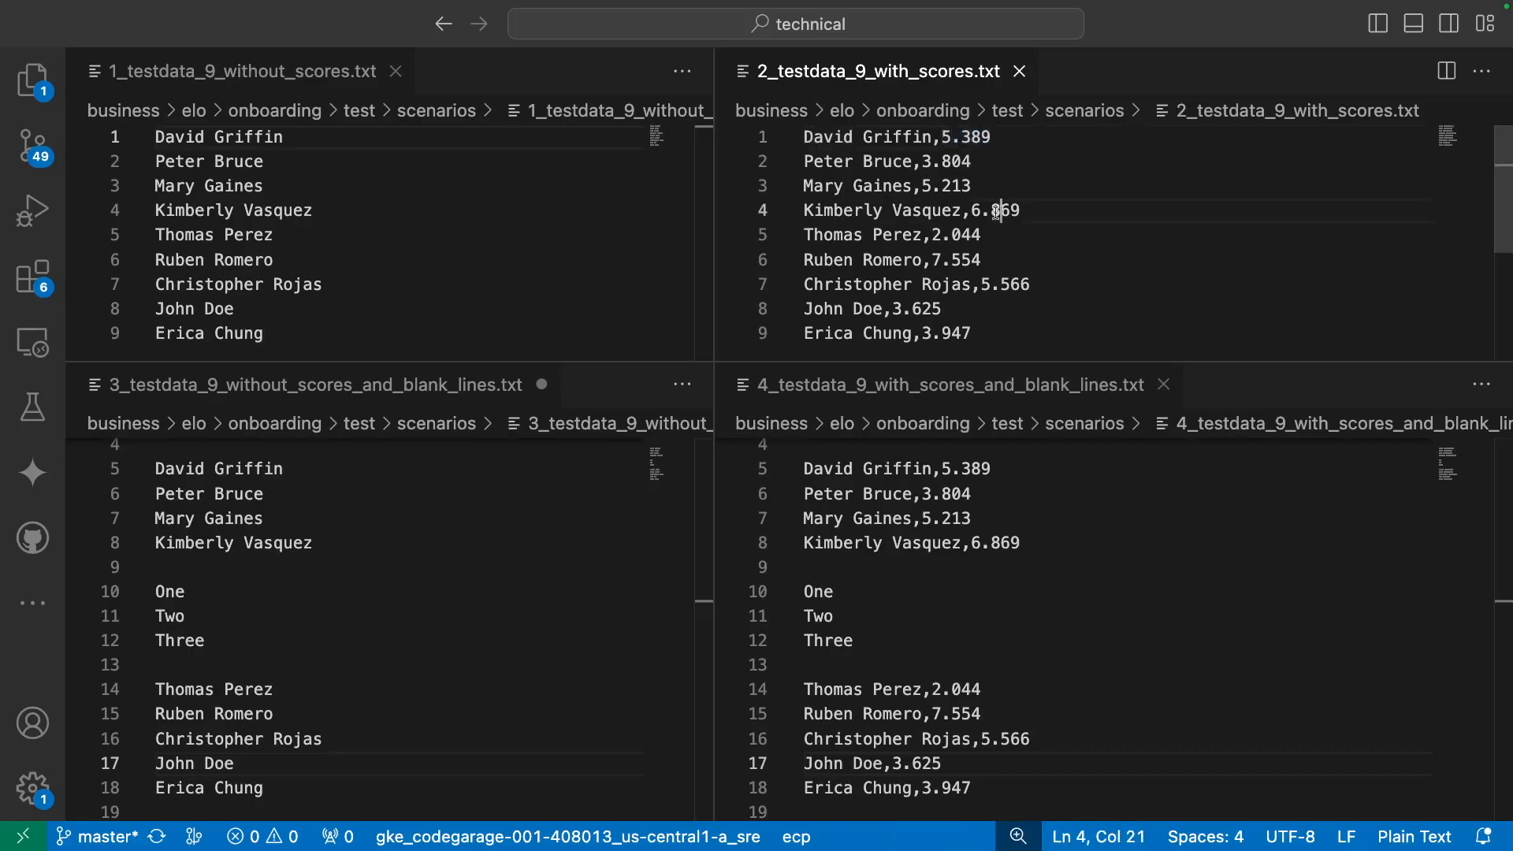
pyautogui.click(272, 517)
pyautogui.hotkey('ctrl', 's')
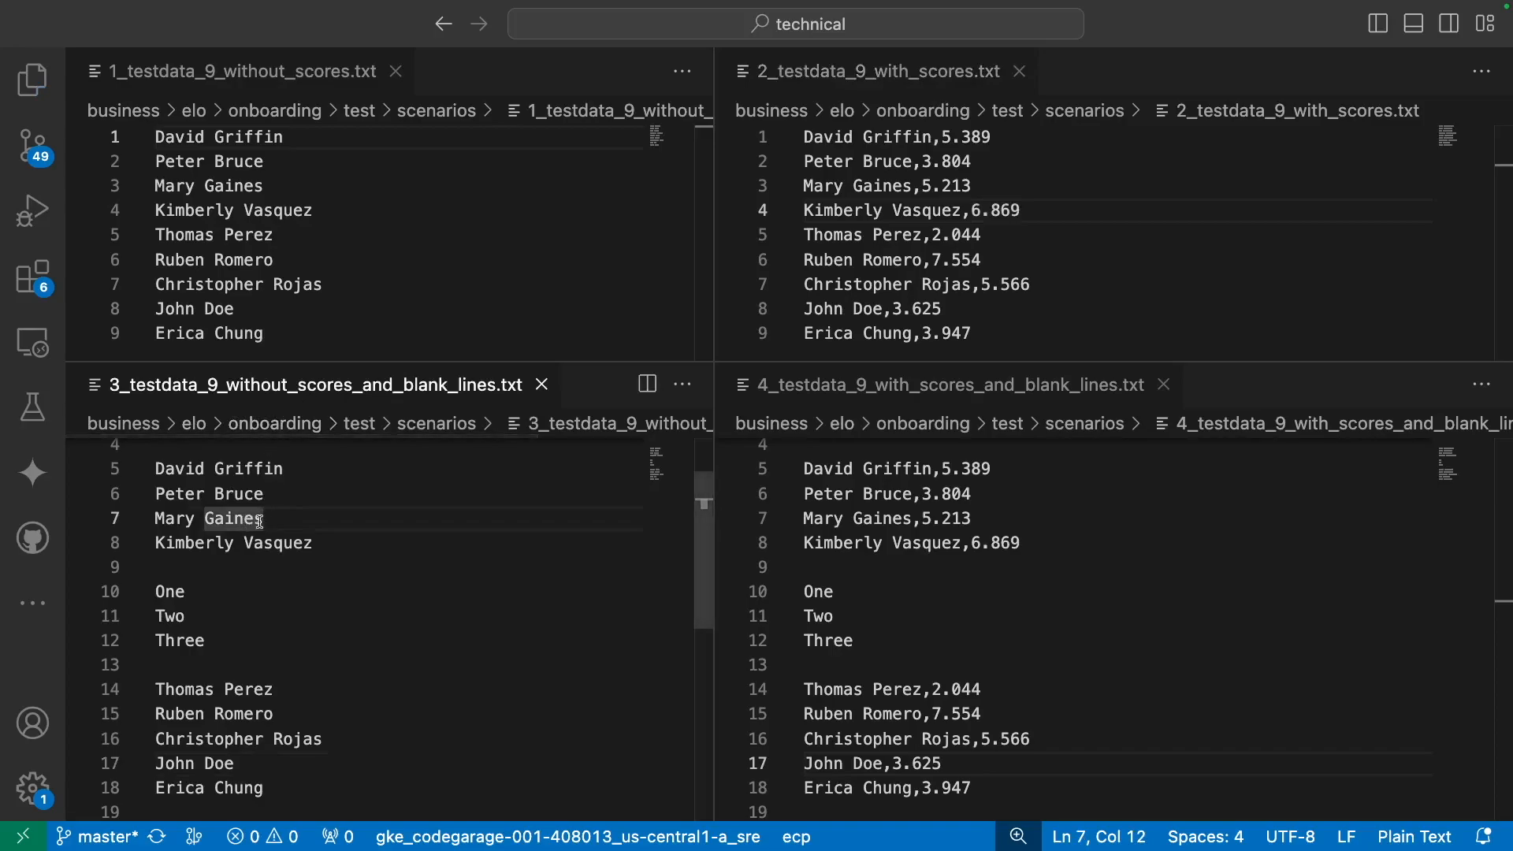
pyautogui.click(201, 571)
pyautogui.click(210, 665)
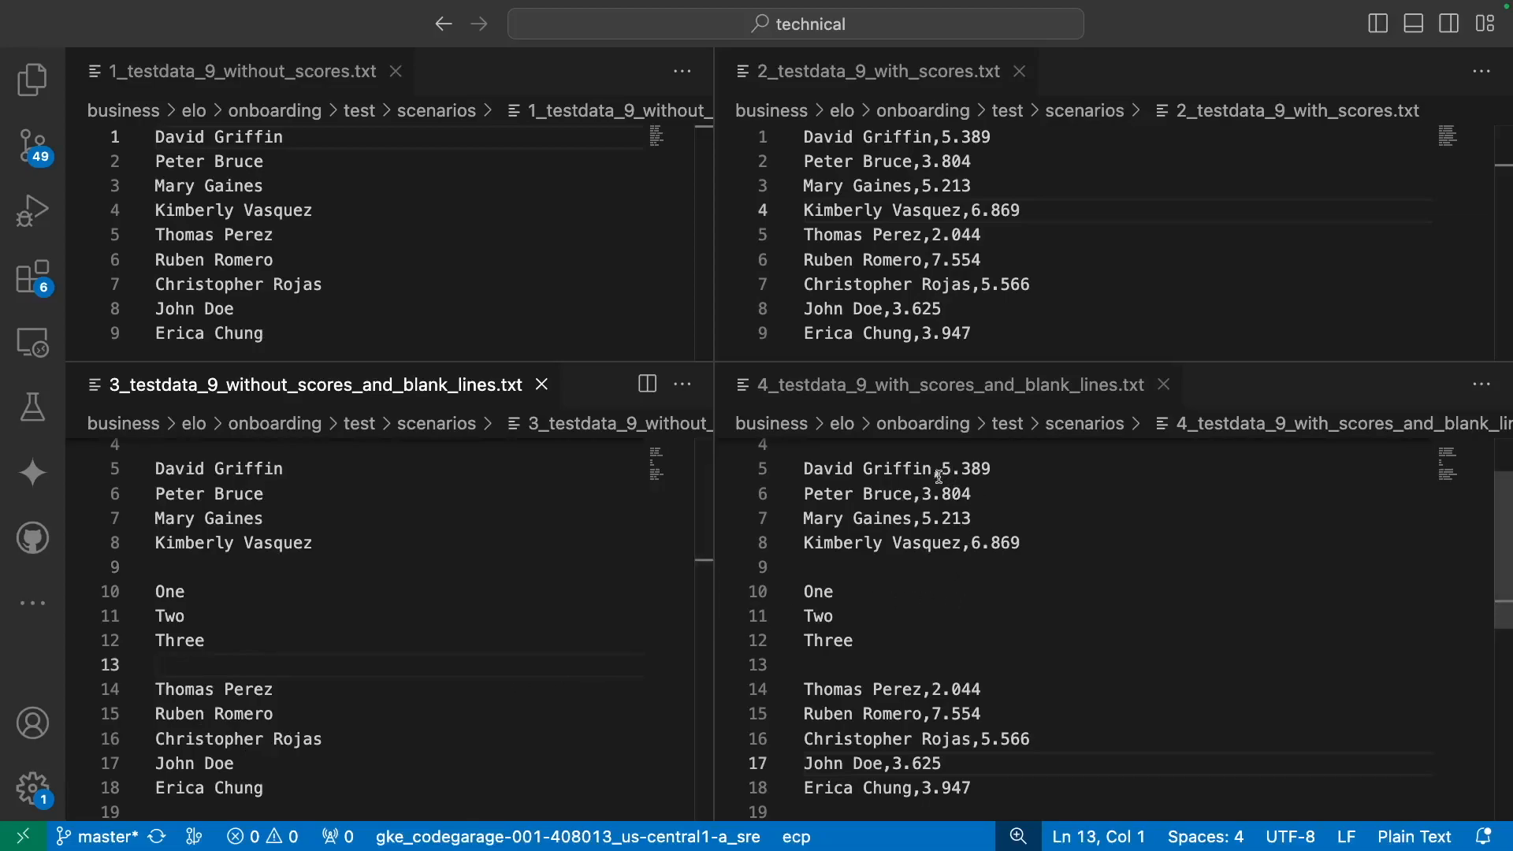
pyautogui.moveTo(1041, 468); pyautogui.dragTo(911, 471)
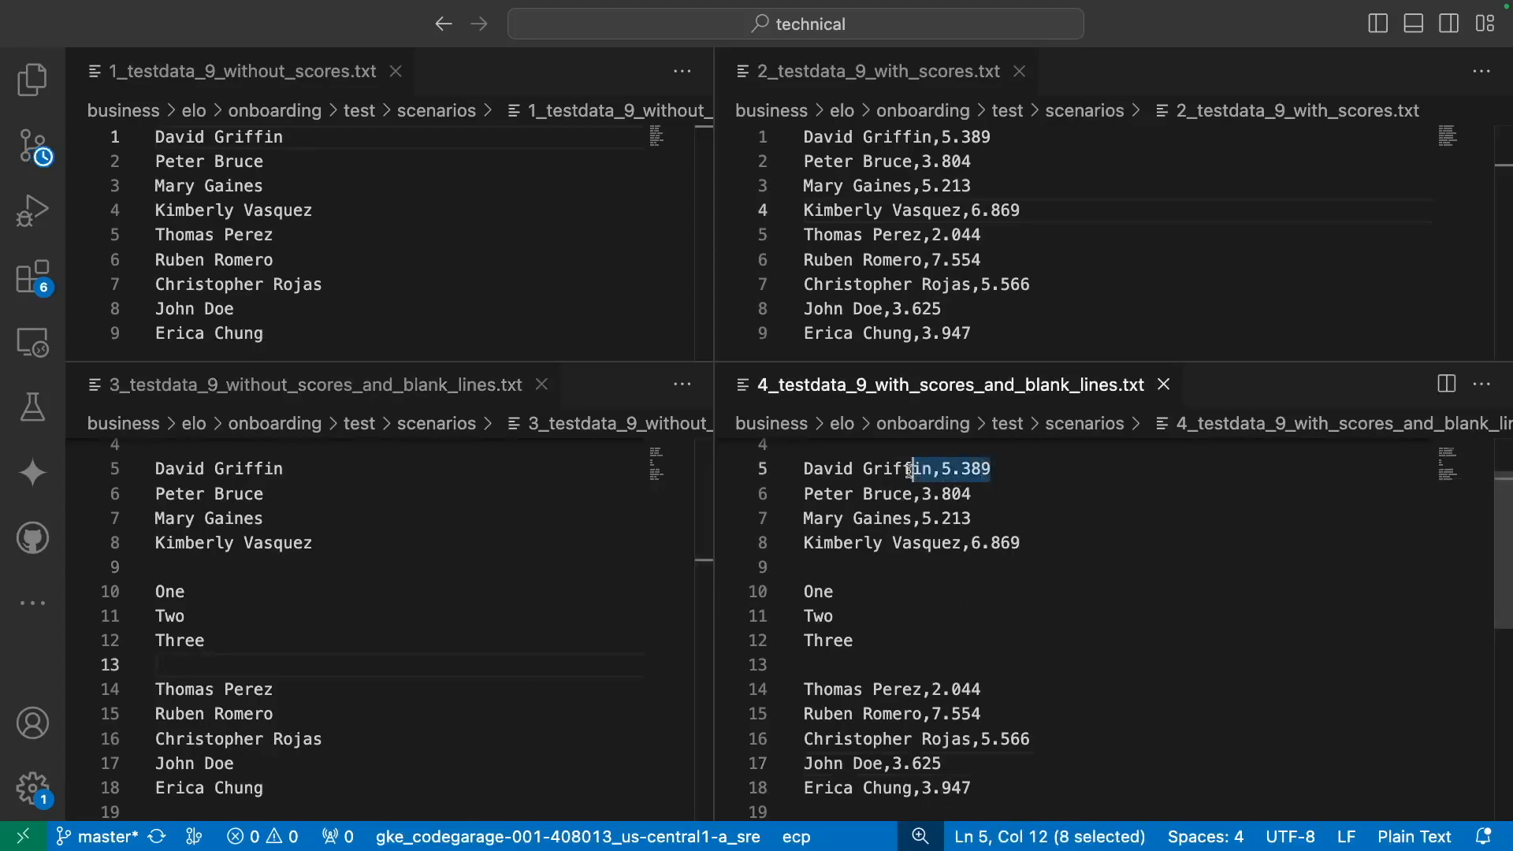
pyautogui.click(899, 567)
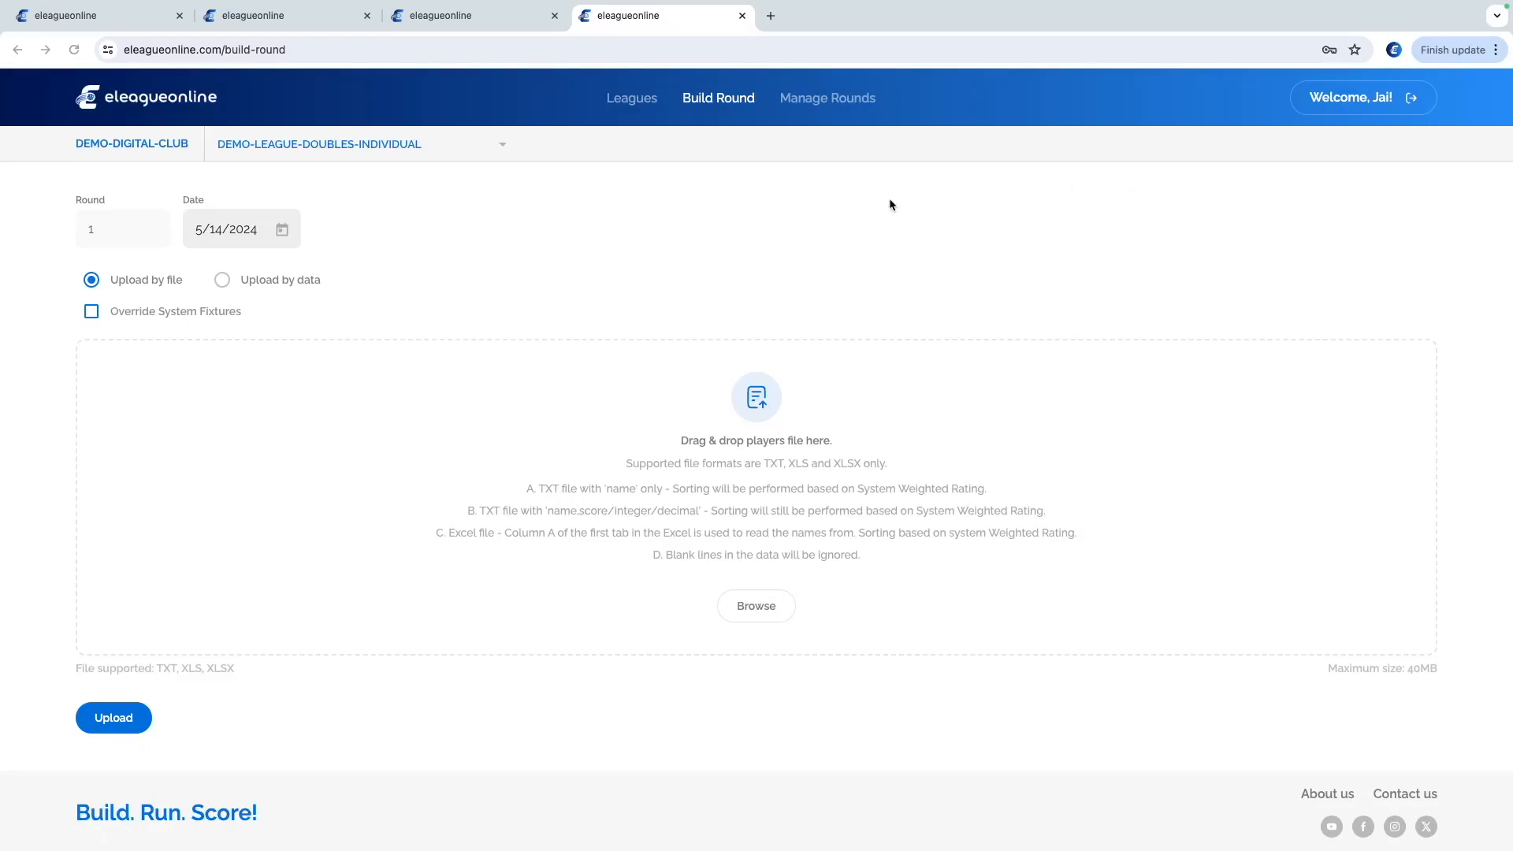
# Review the four testdata_9 files: names only, with scores, and with blank lines
pyautogui.click(780, 210)
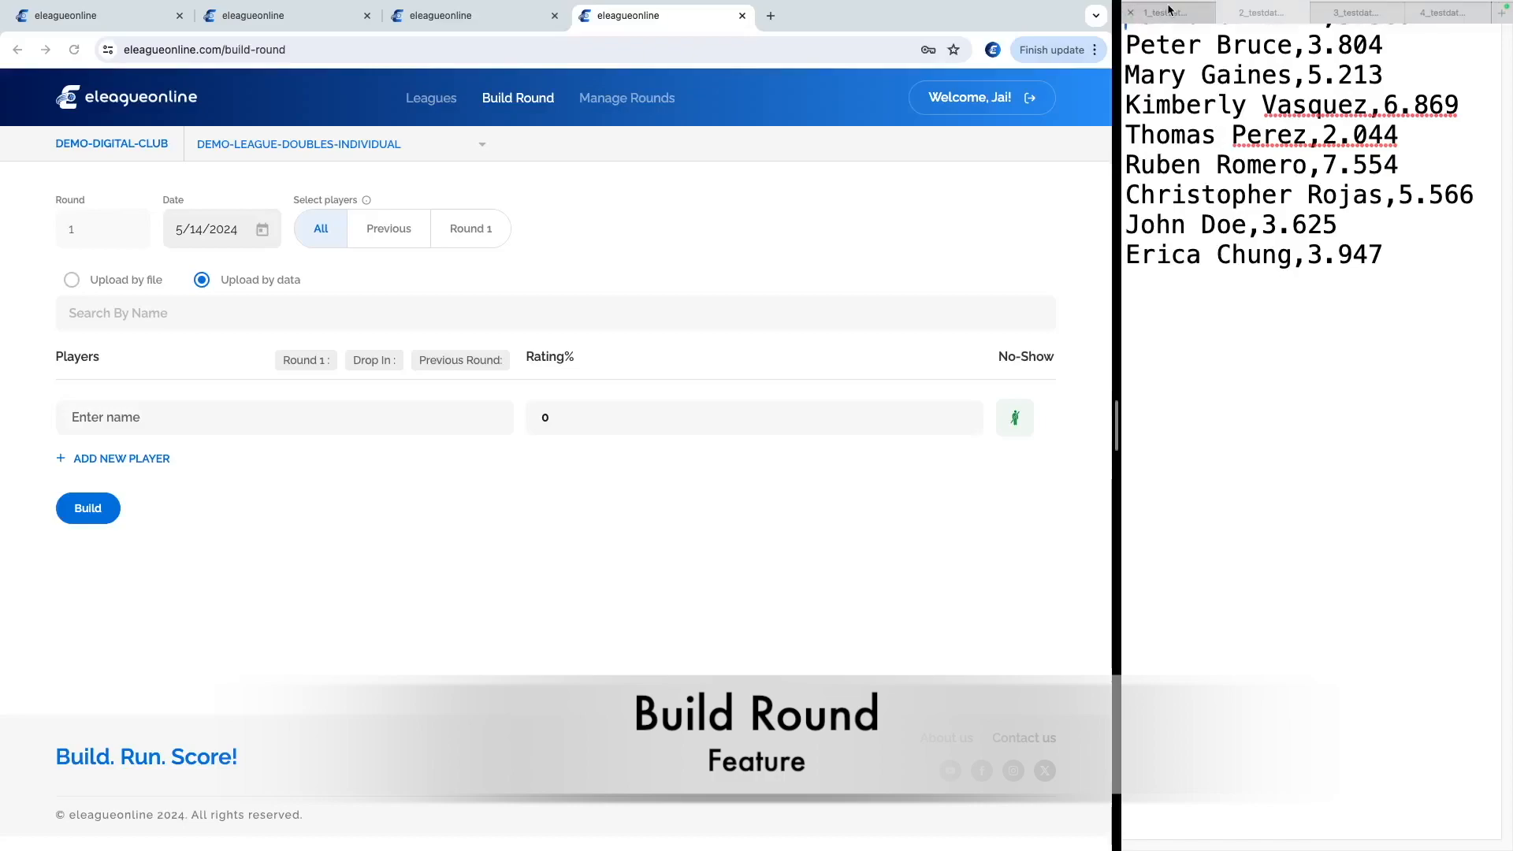
pyautogui.click(1167, 11)
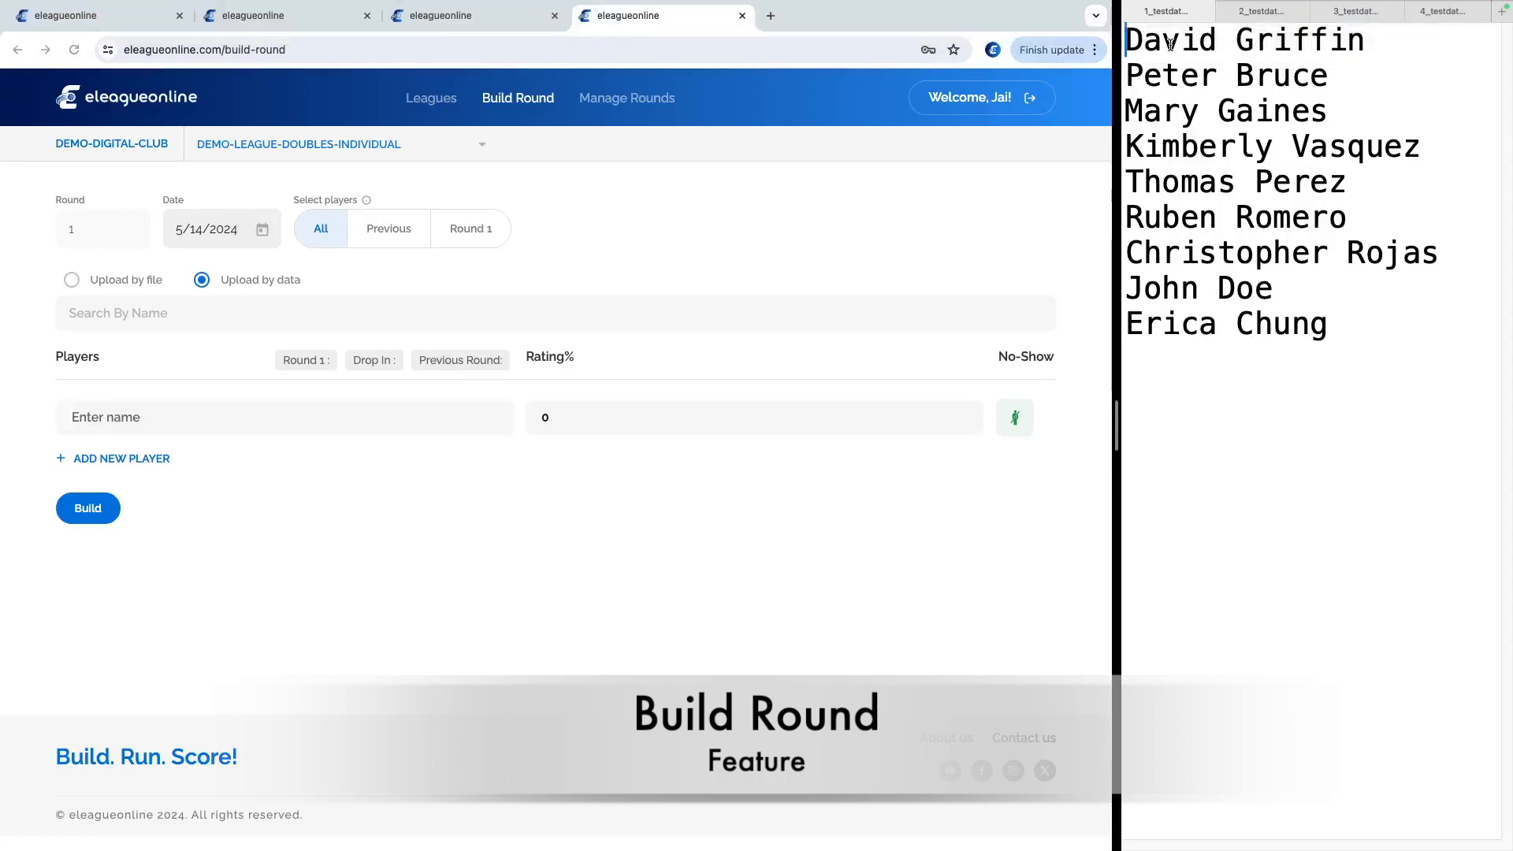
pyautogui.moveTo(1162, 39); pyautogui.dragTo(1328, 323)
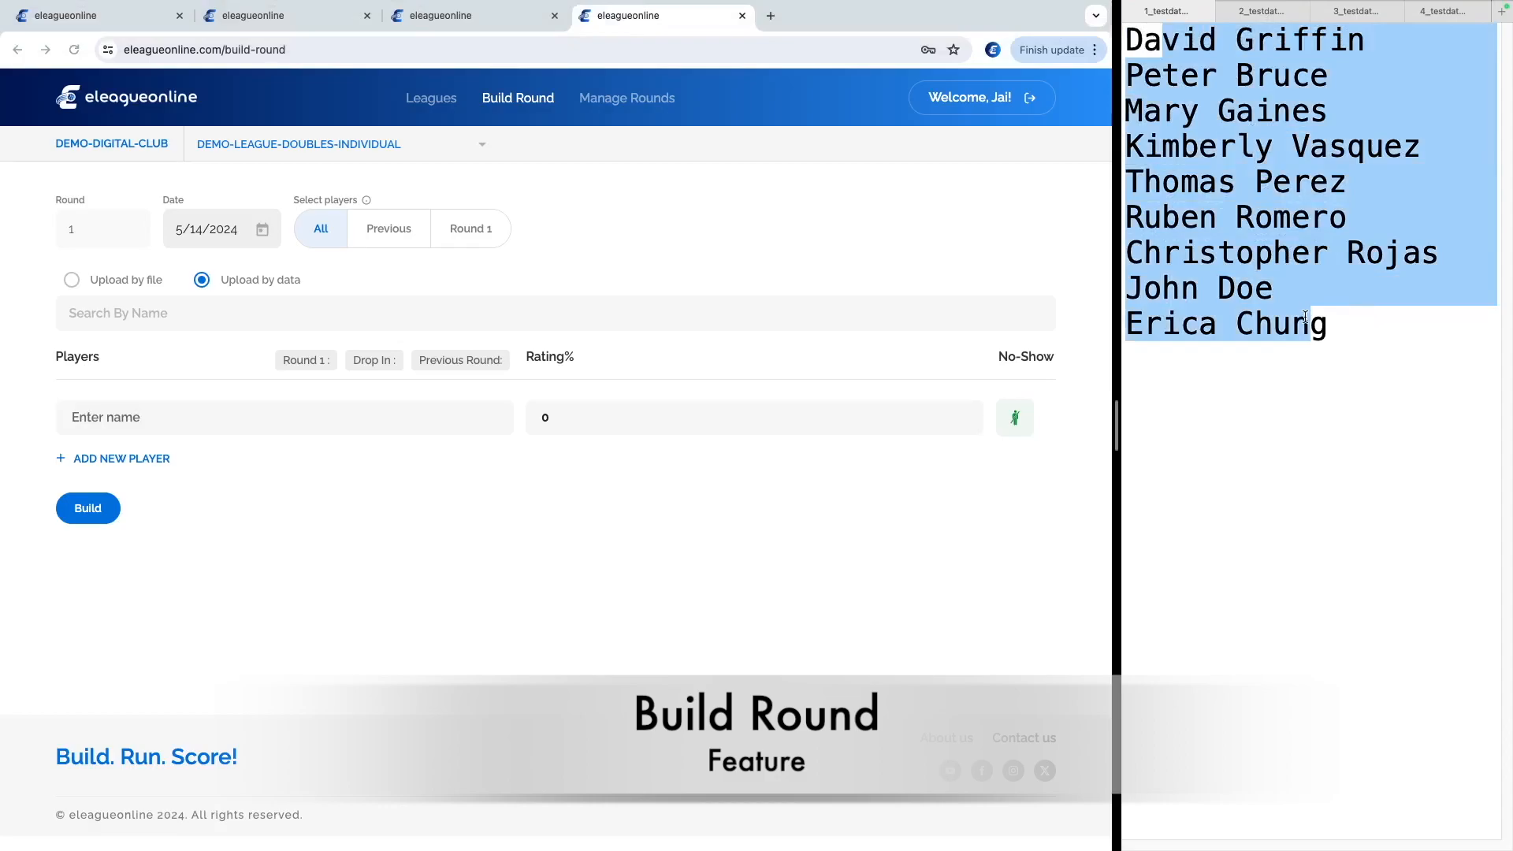
pyautogui.click(1275, 11)
pyautogui.moveTo(1186, 37); pyautogui.dragTo(1343, 266)
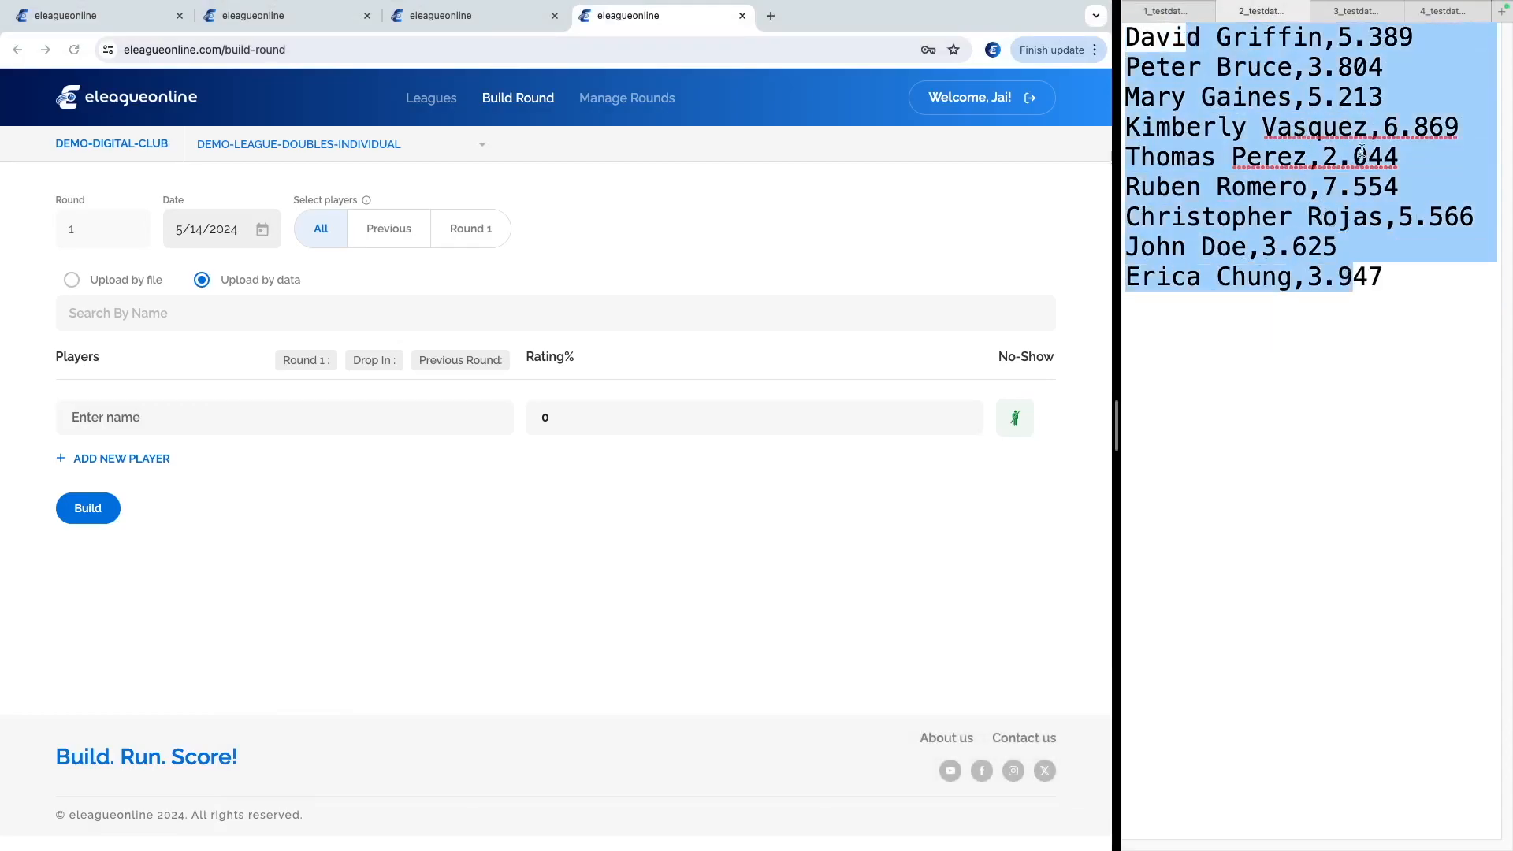
pyautogui.click(1368, 13)
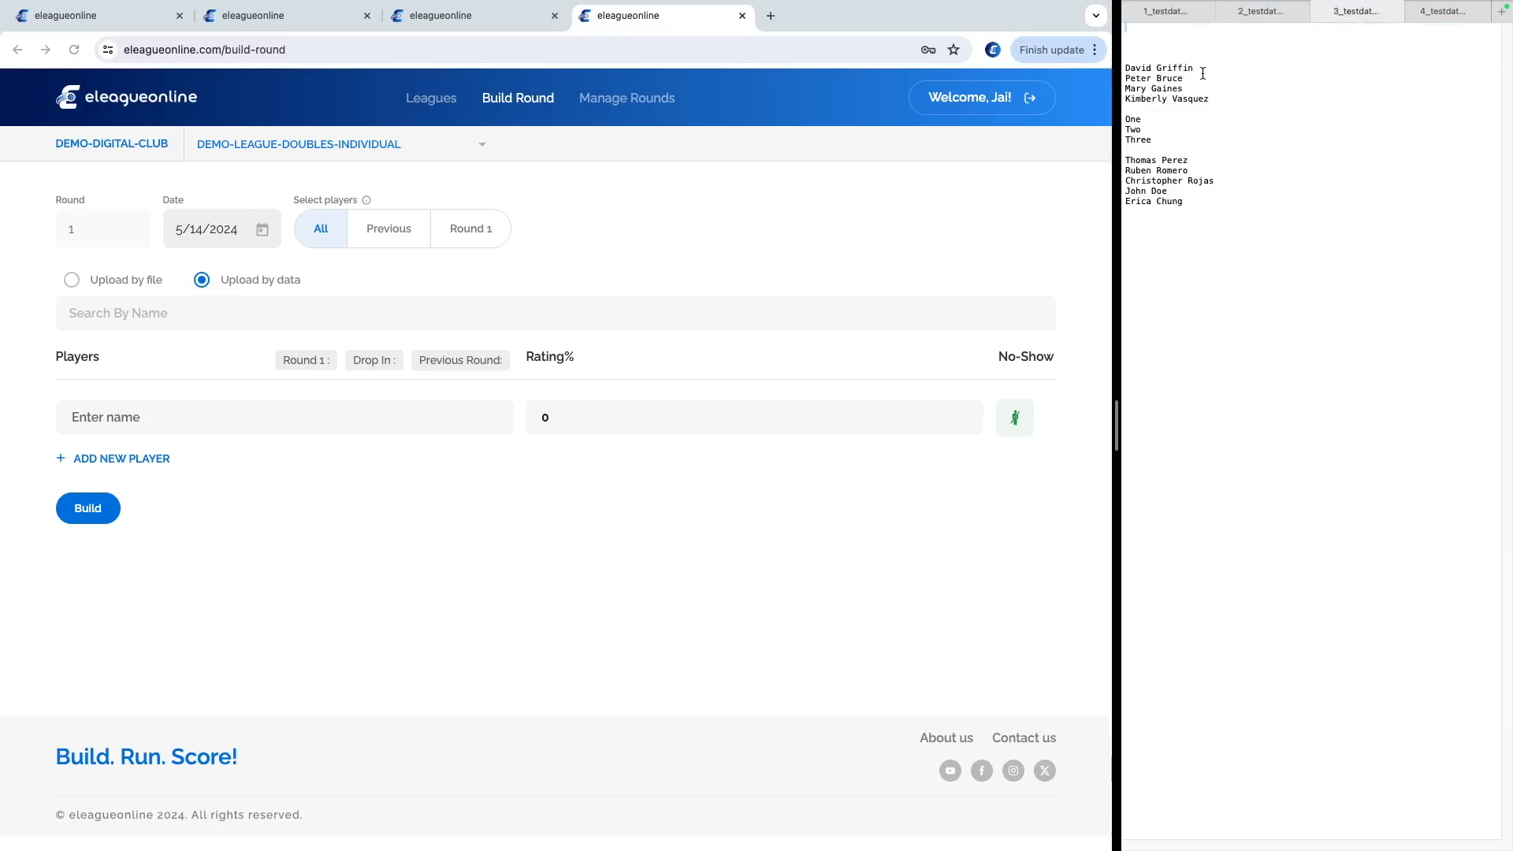
pyautogui.click(1142, 40)
pyautogui.click(1423, 14)
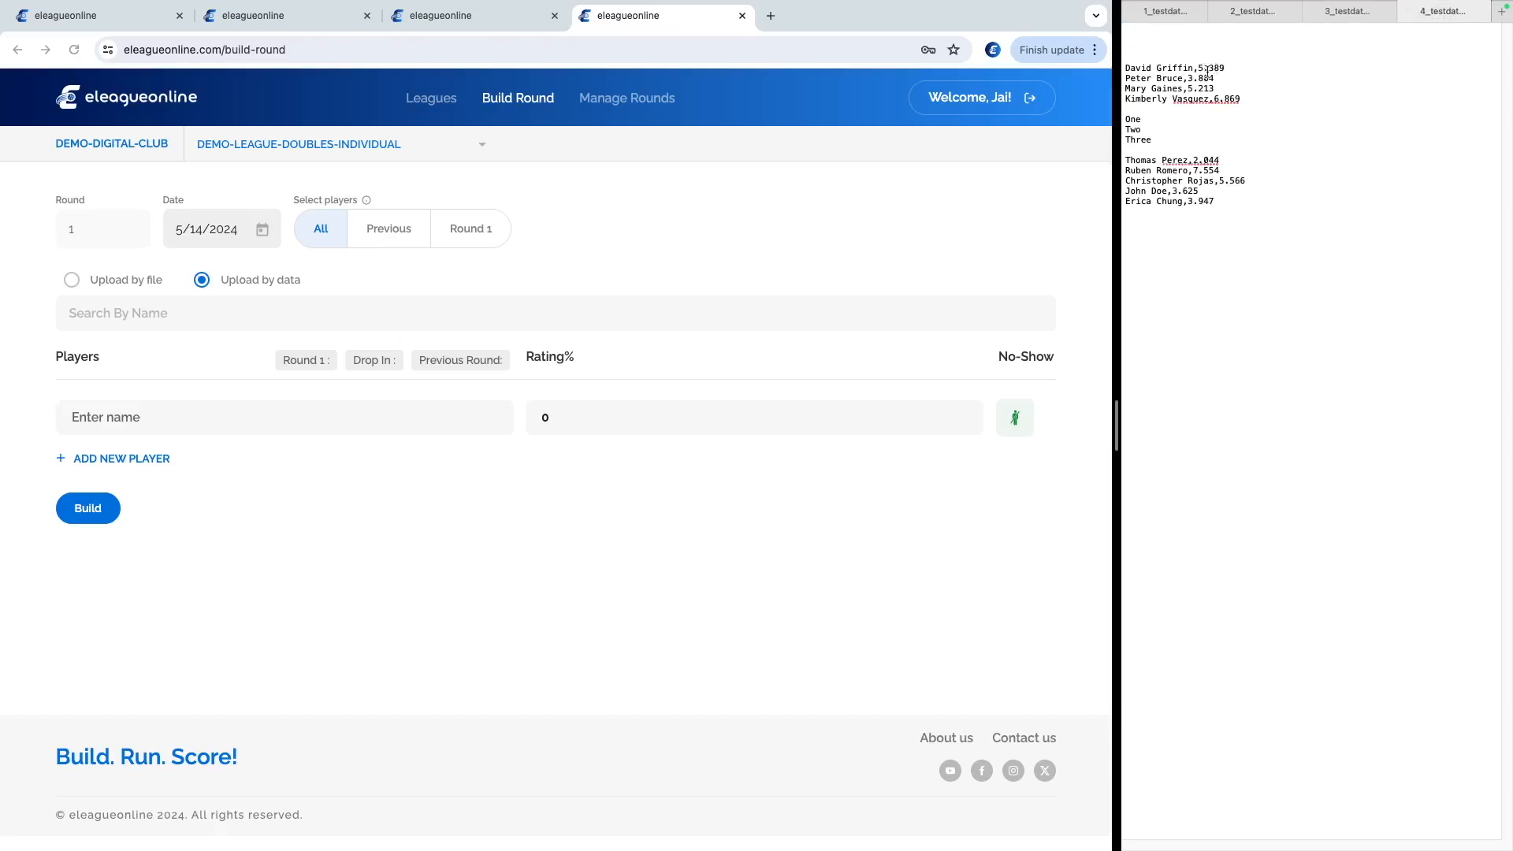
pyautogui.click(1162, 16)
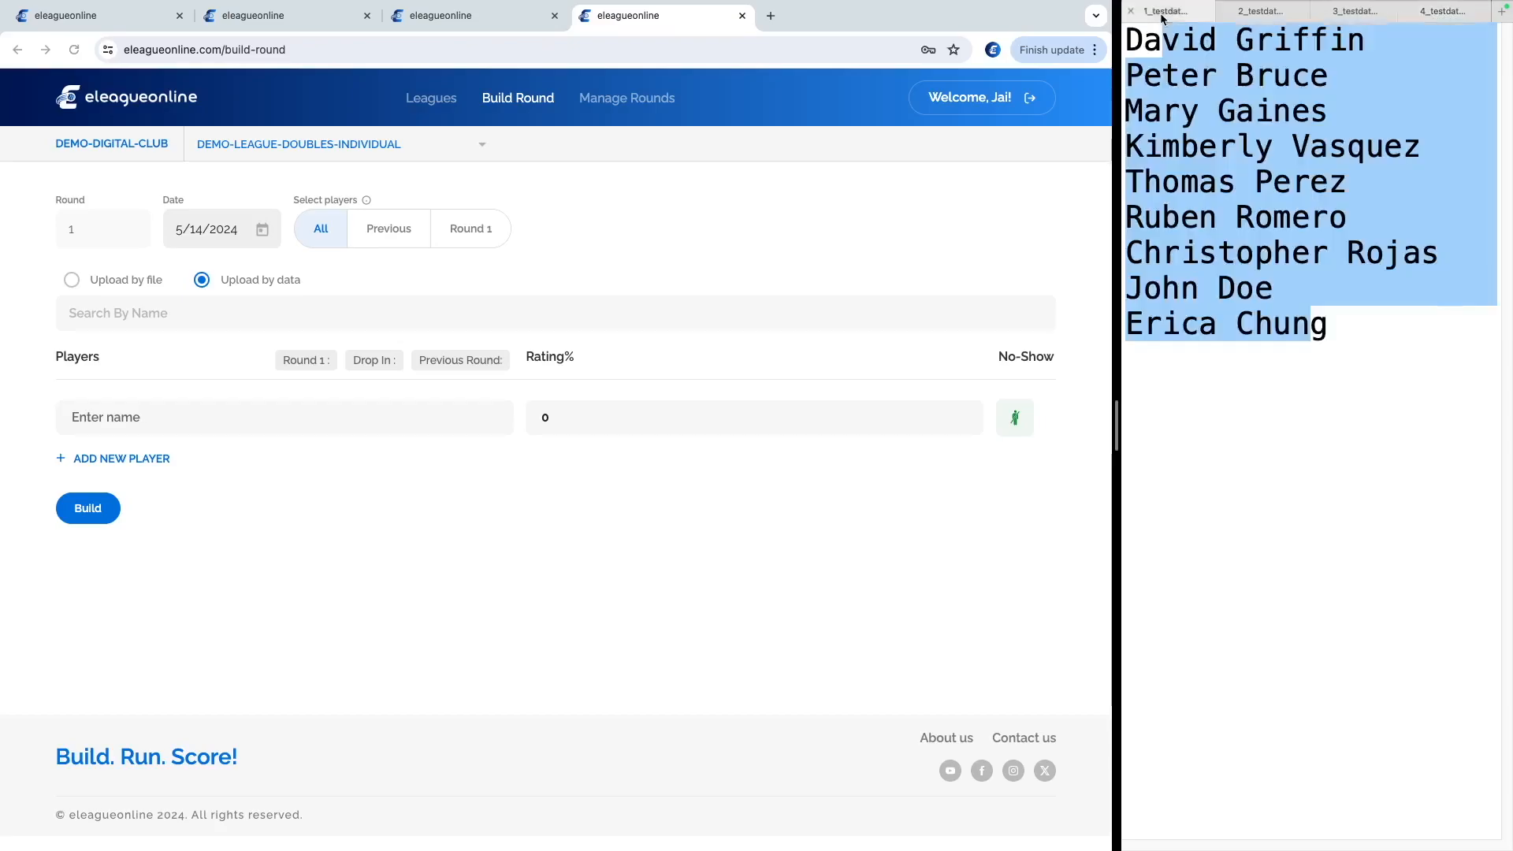
# Put Round 1 in upload-by-data mode, using the player name and Rating% fields
pyautogui.click(642, 202)
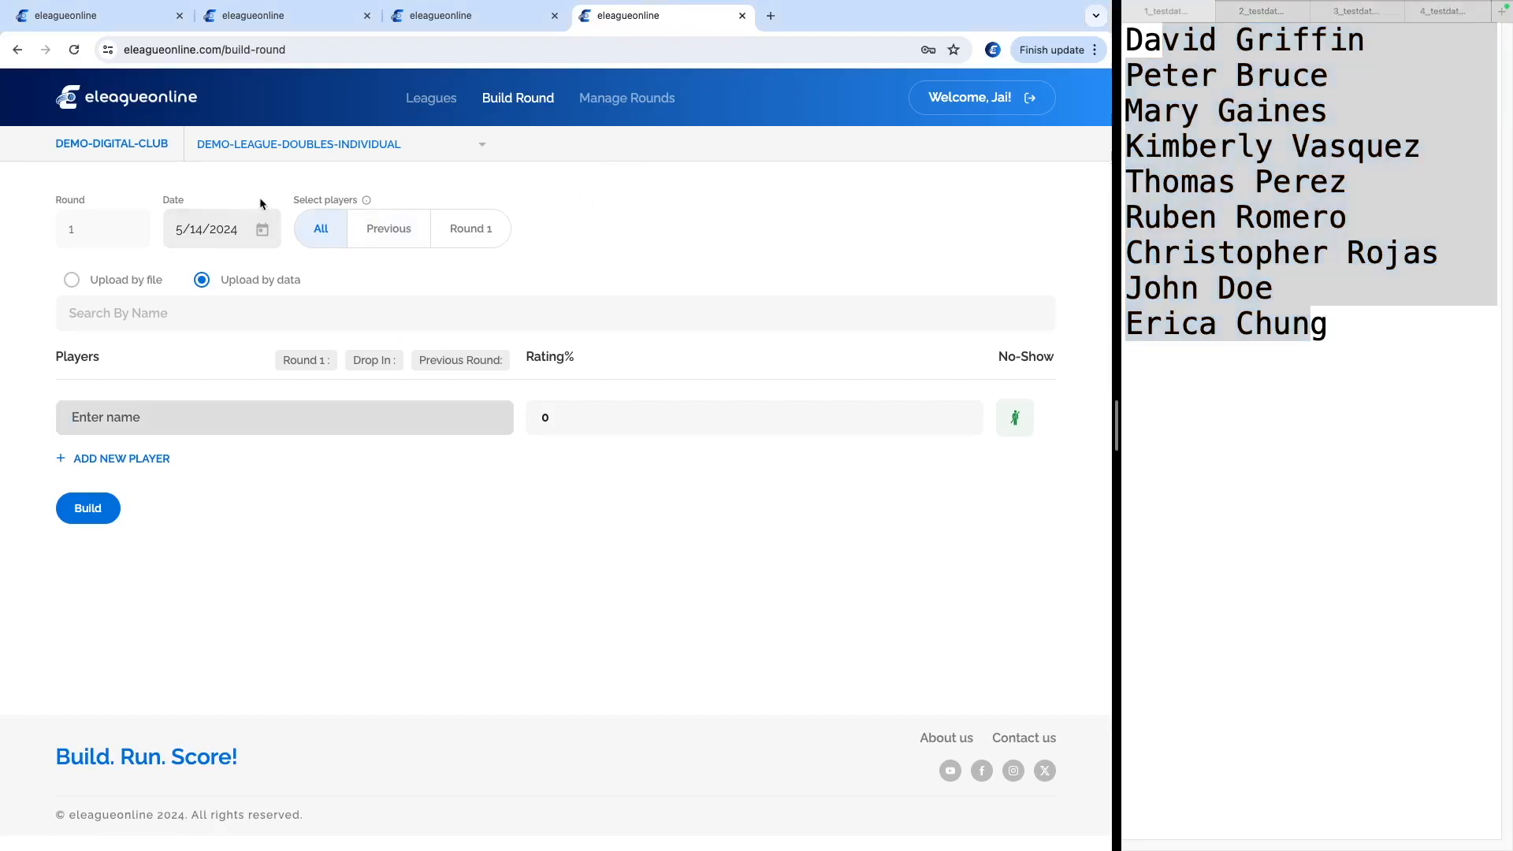
pyautogui.click(1145, 251)
pyautogui.click(1312, 340)
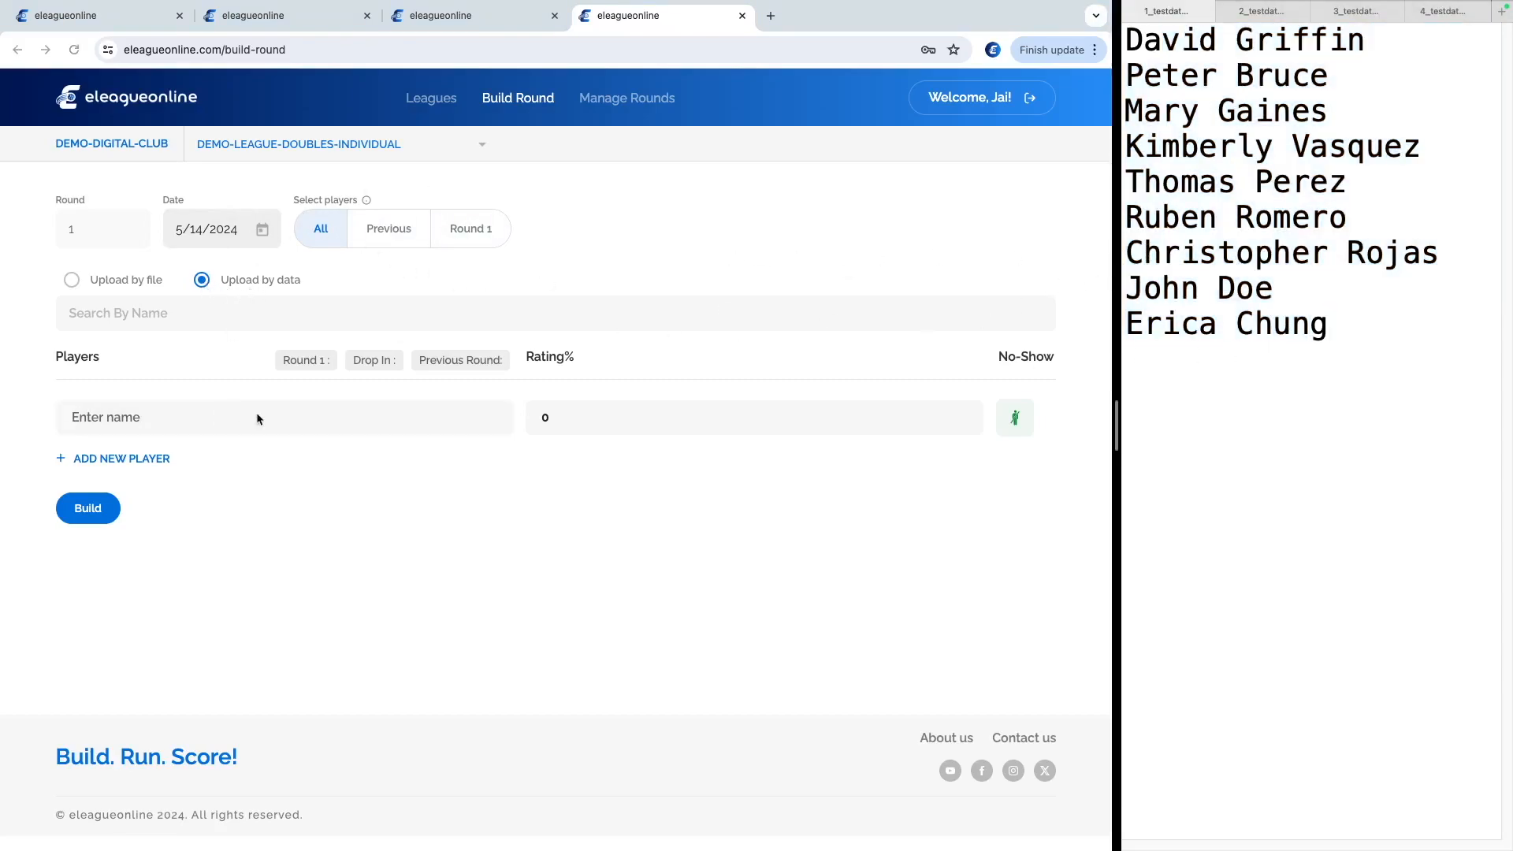
pyautogui.click(168, 420)
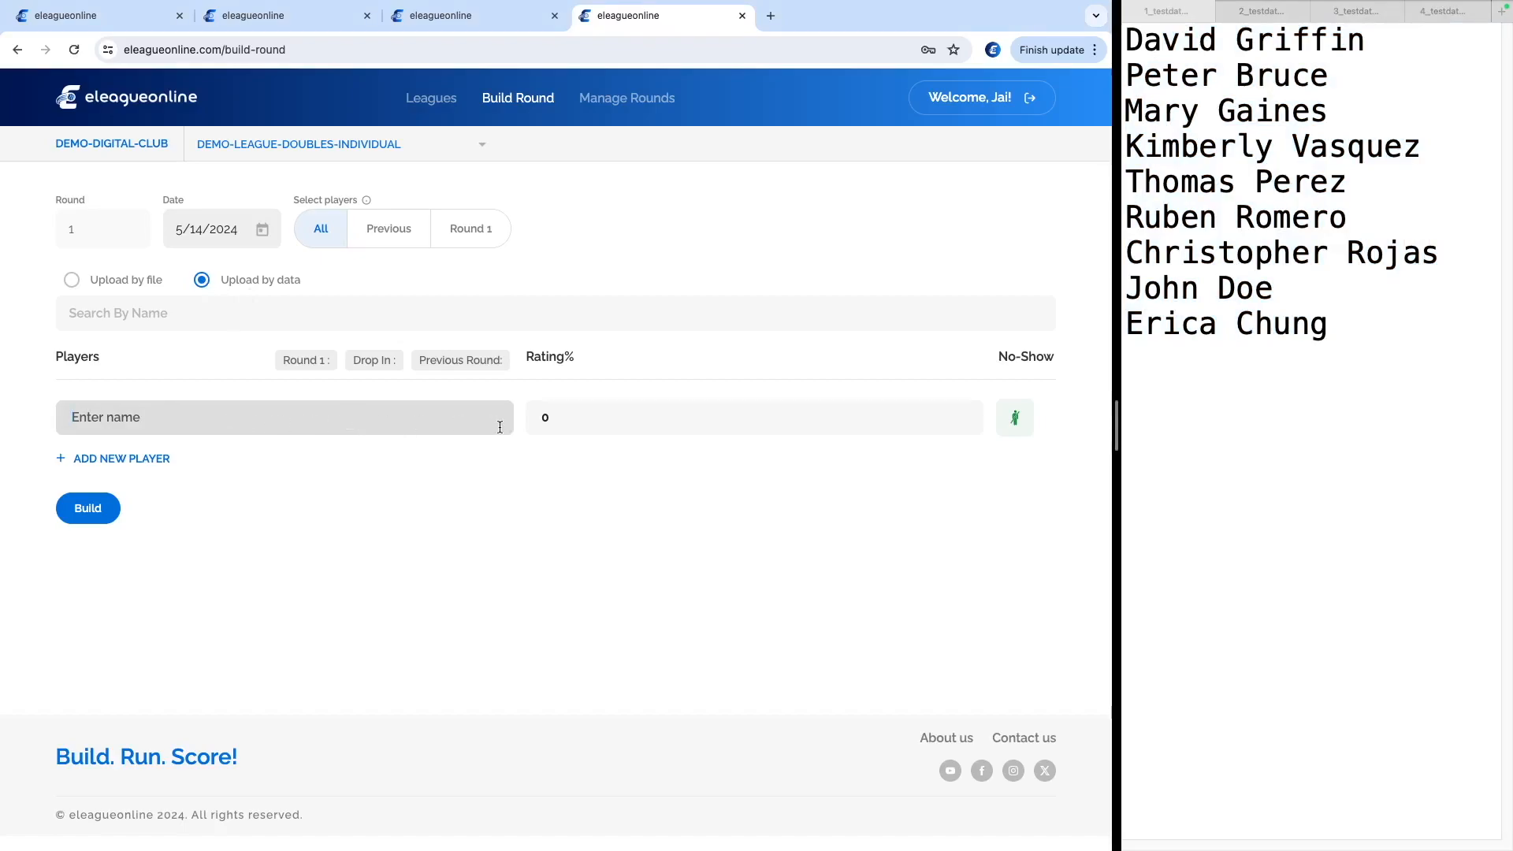
pyautogui.click(611, 412)
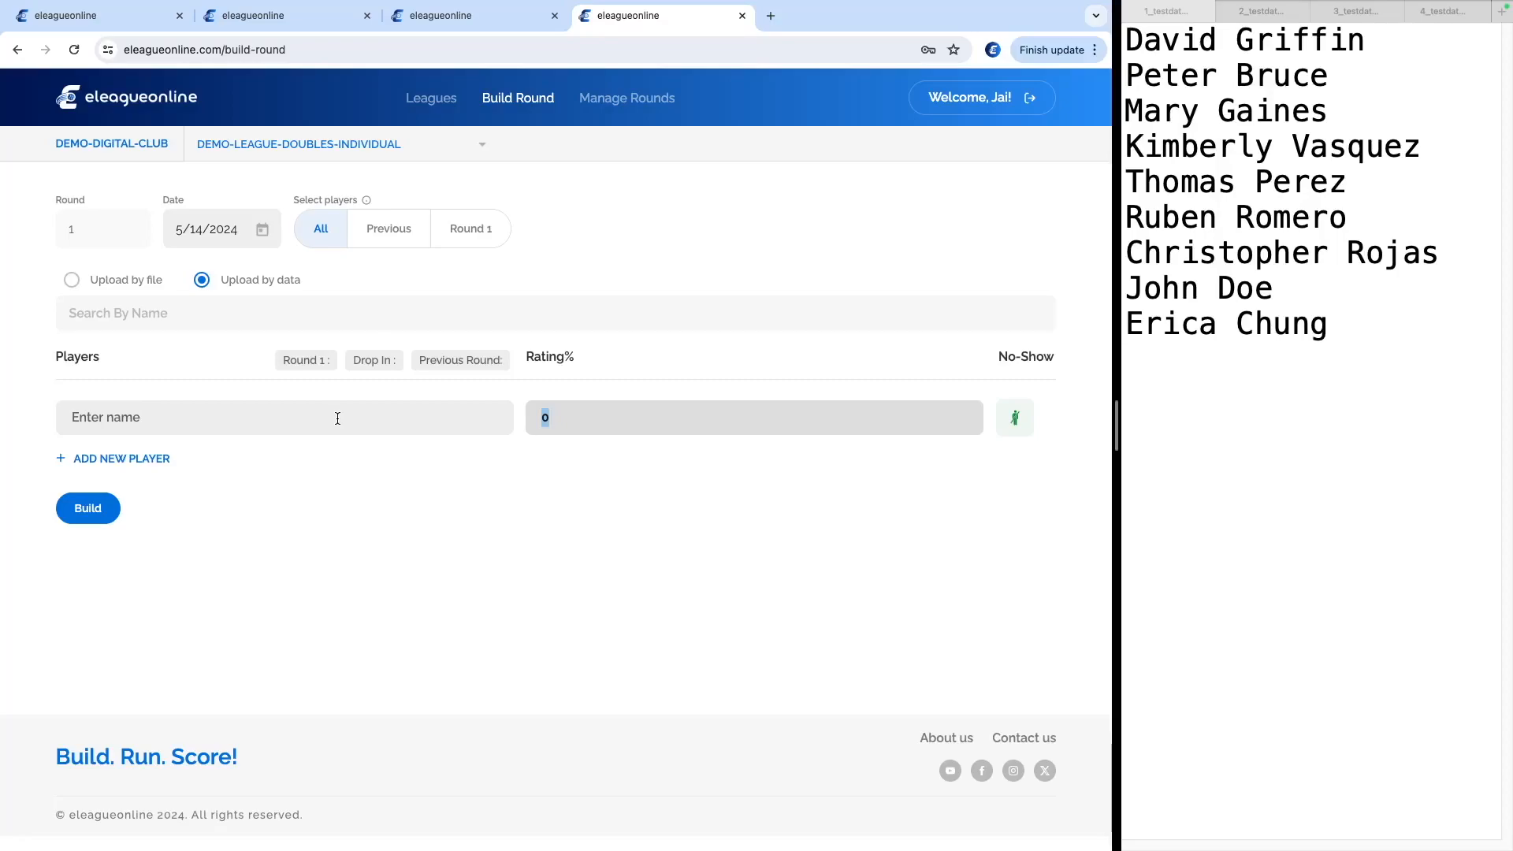
pyautogui.click(273, 416)
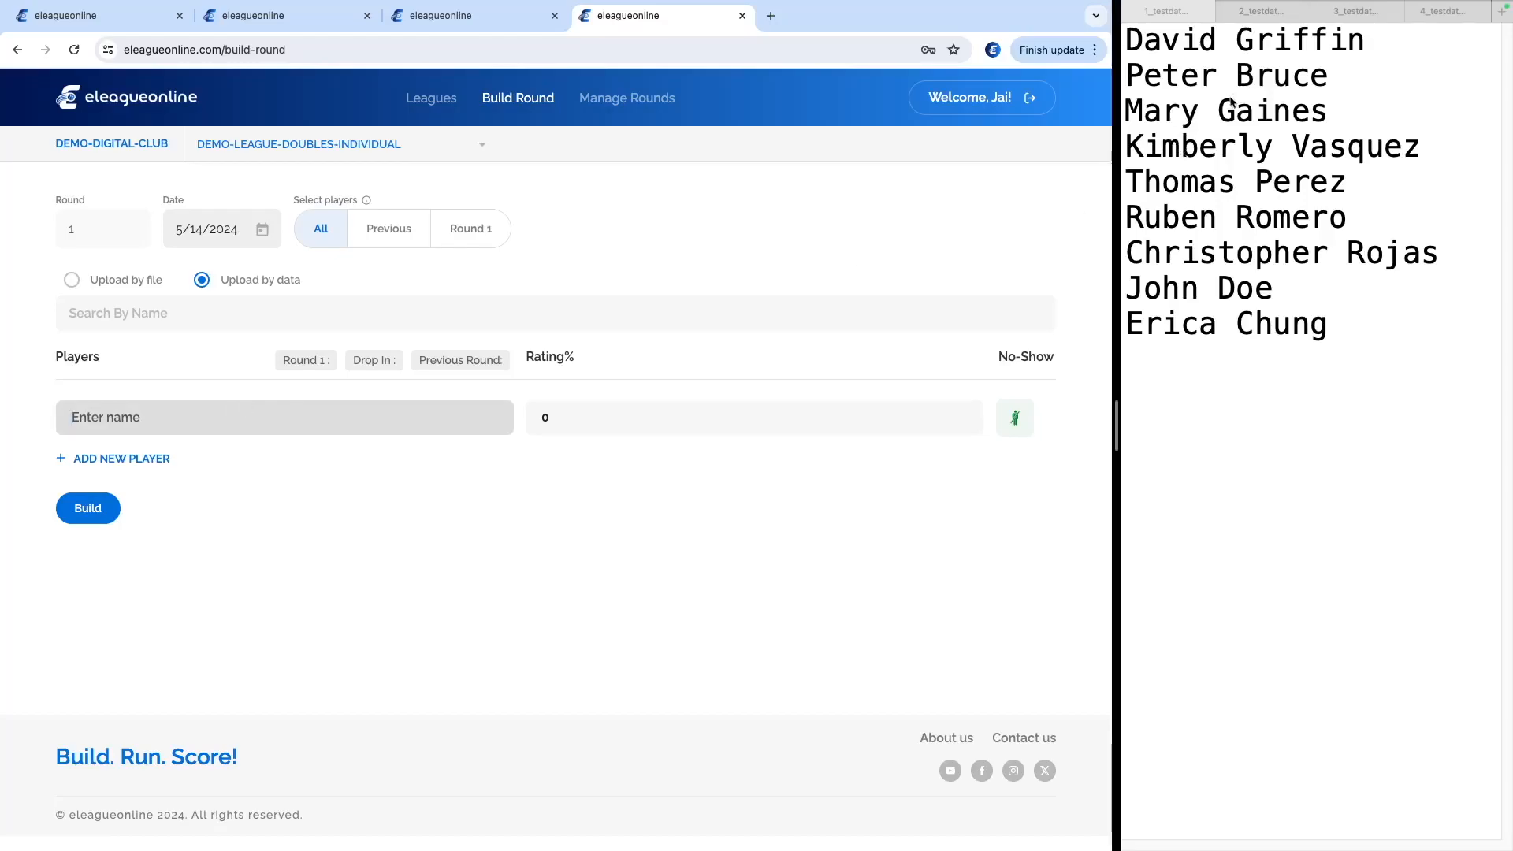
# Return to Upload by file, check the editor's player names, and open the scenarios-folder file chooser
pyautogui.click(71, 288)
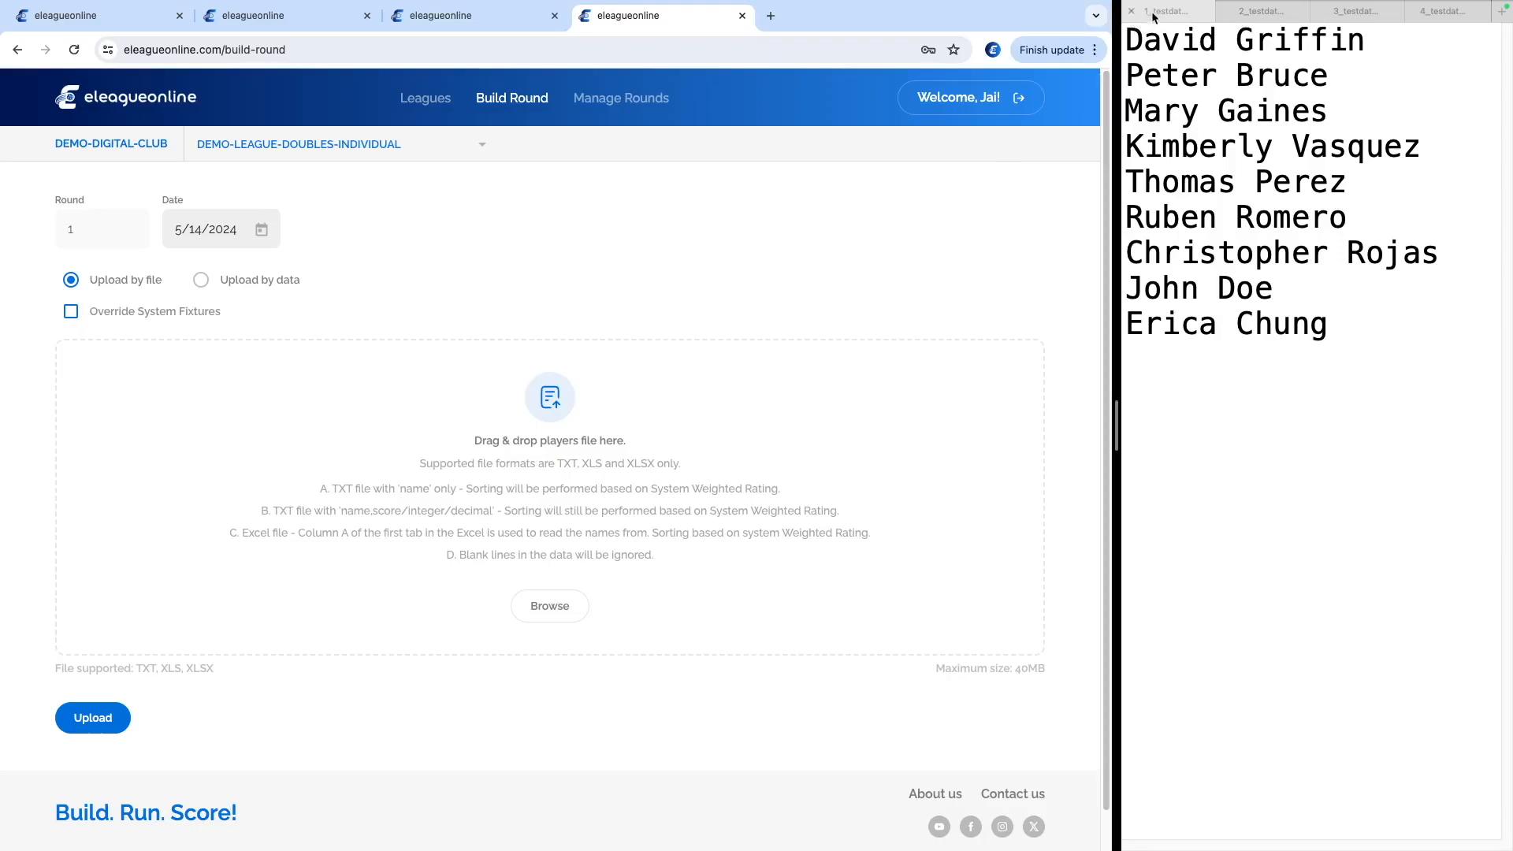
pyautogui.click(1261, 11)
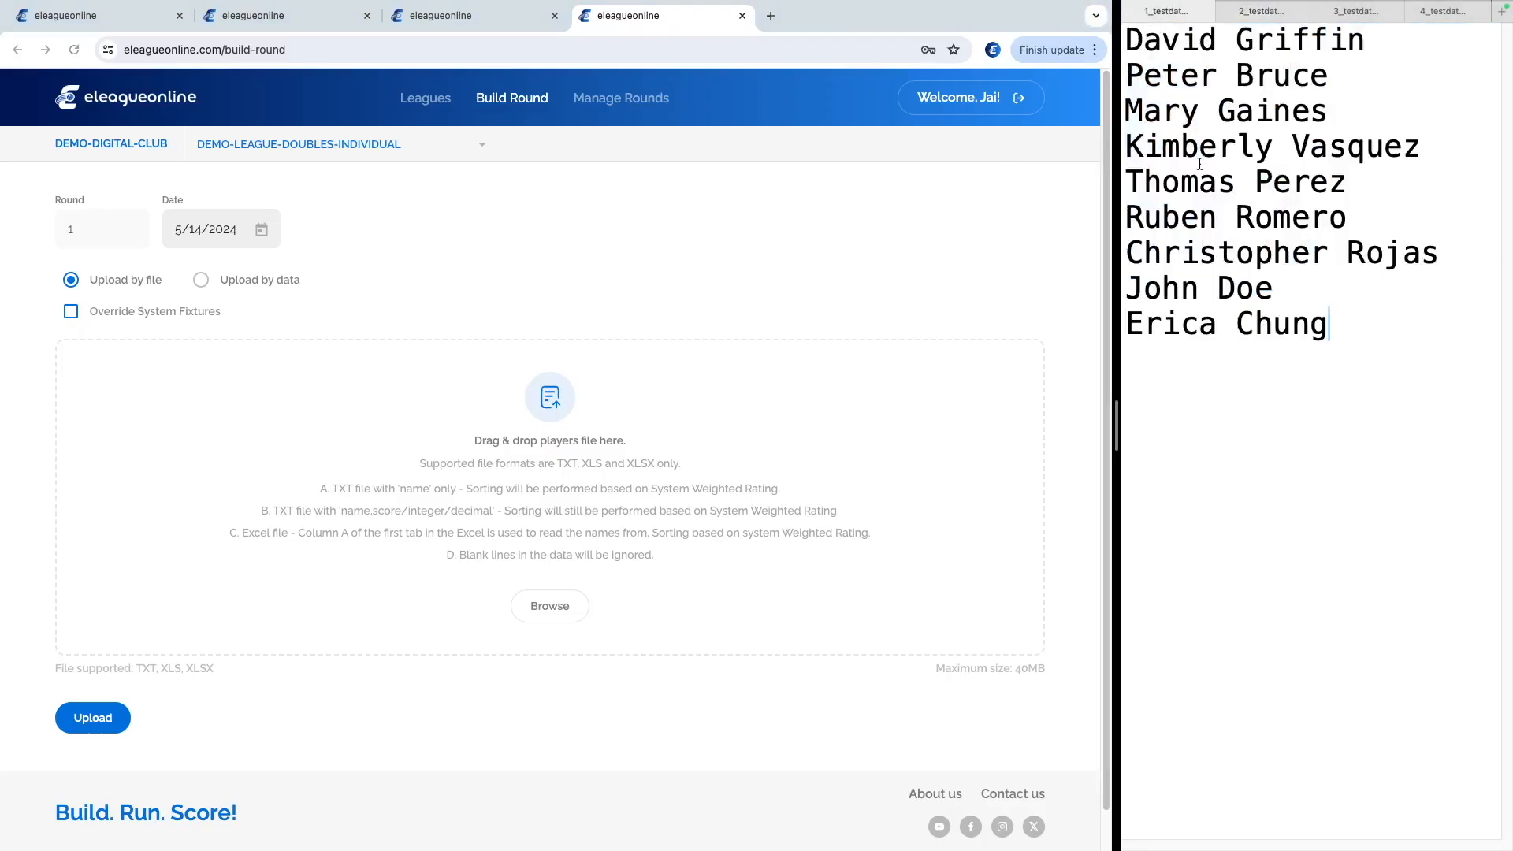
pyautogui.click(451, 269)
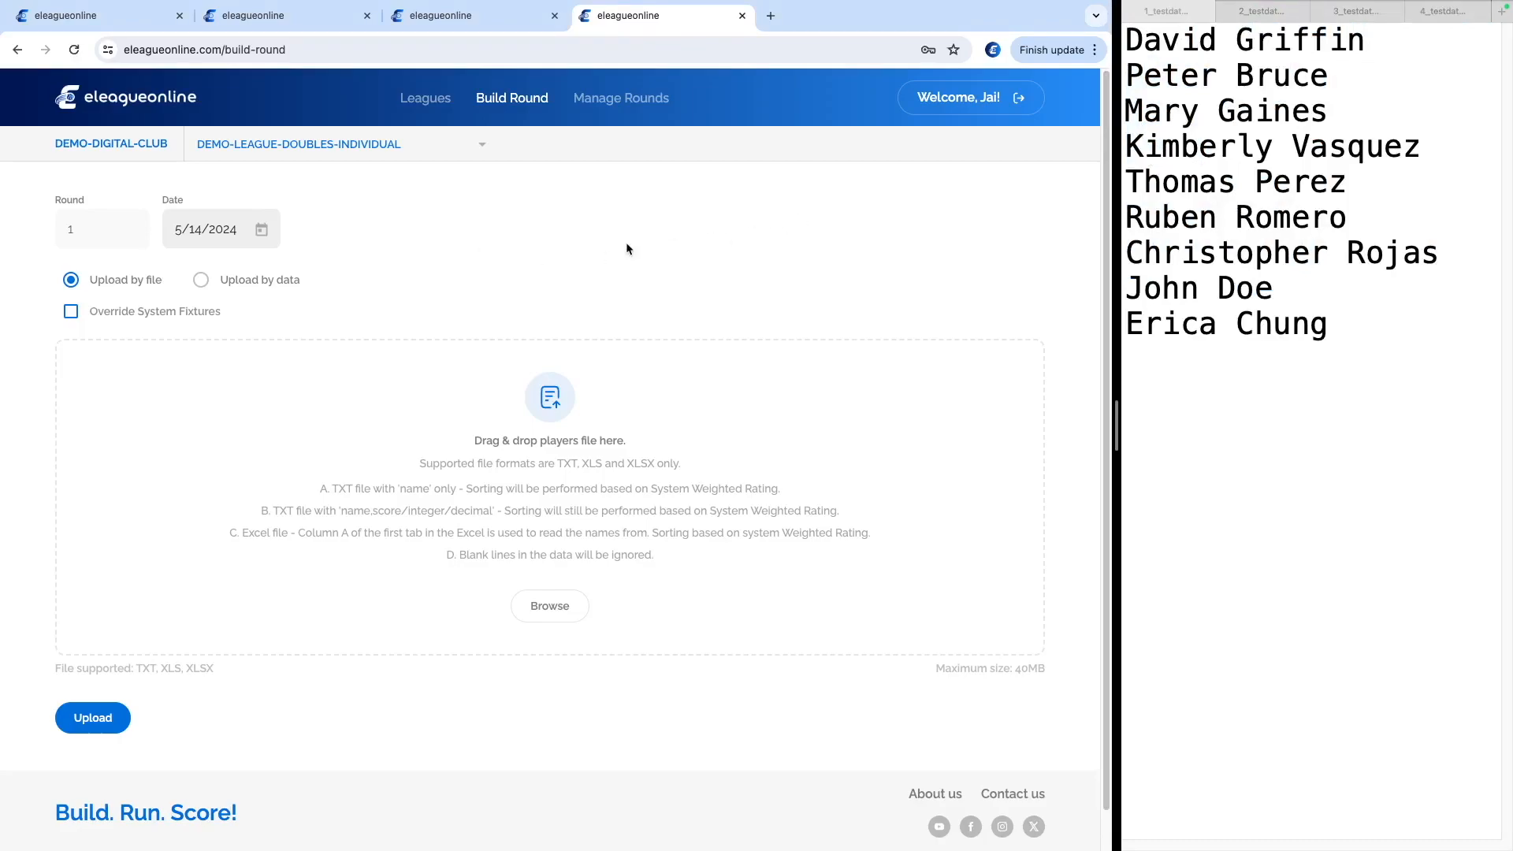
pyautogui.click(1167, 38)
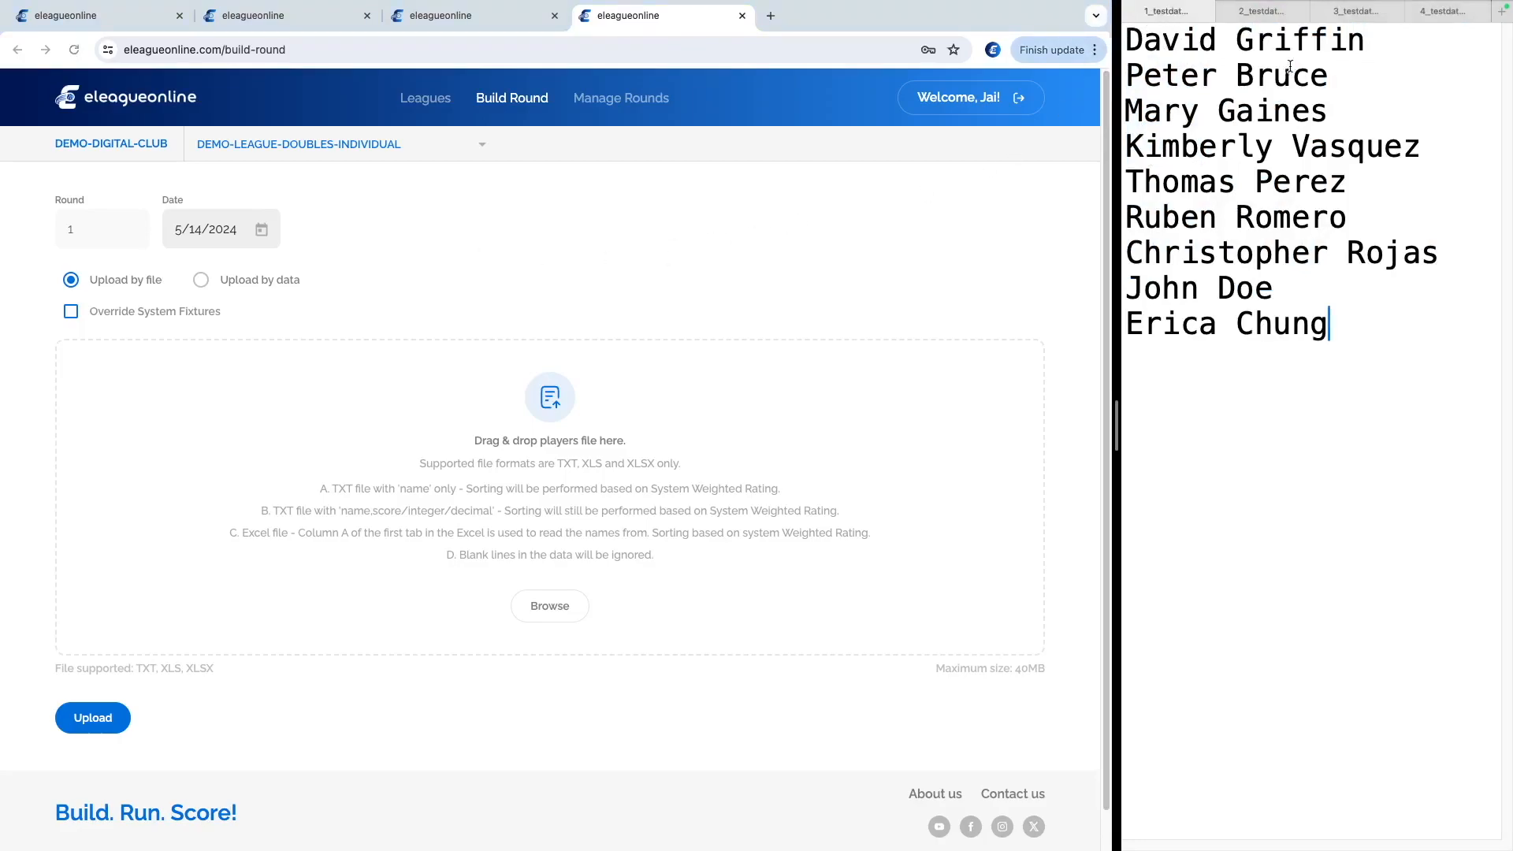
pyautogui.click(648, 234)
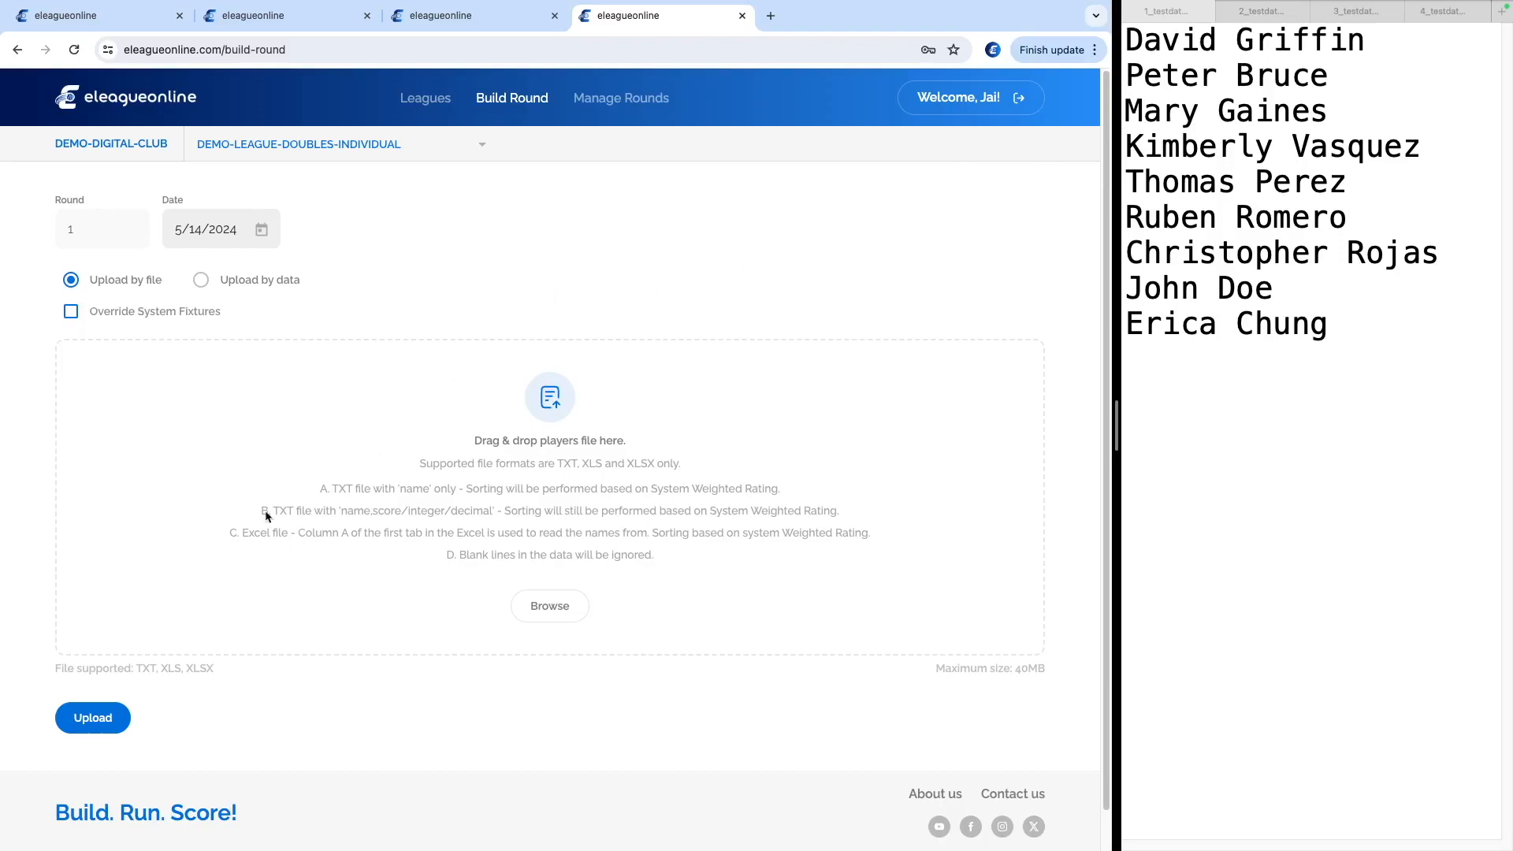
pyautogui.click(1133, 43)
pyautogui.moveTo(1129, 38); pyautogui.dragTo(1310, 327)
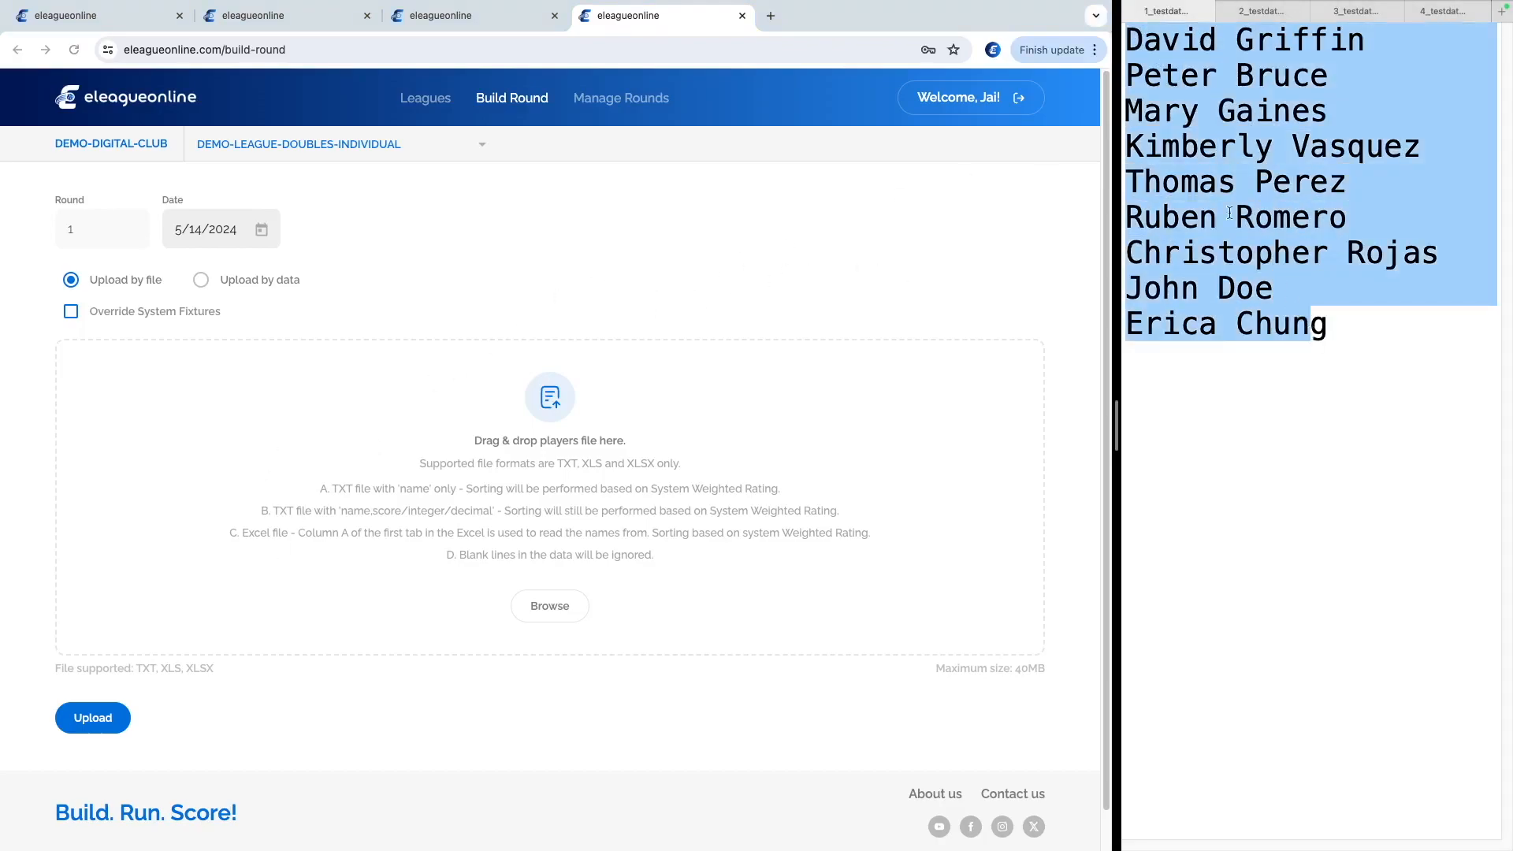
pyautogui.click(737, 247)
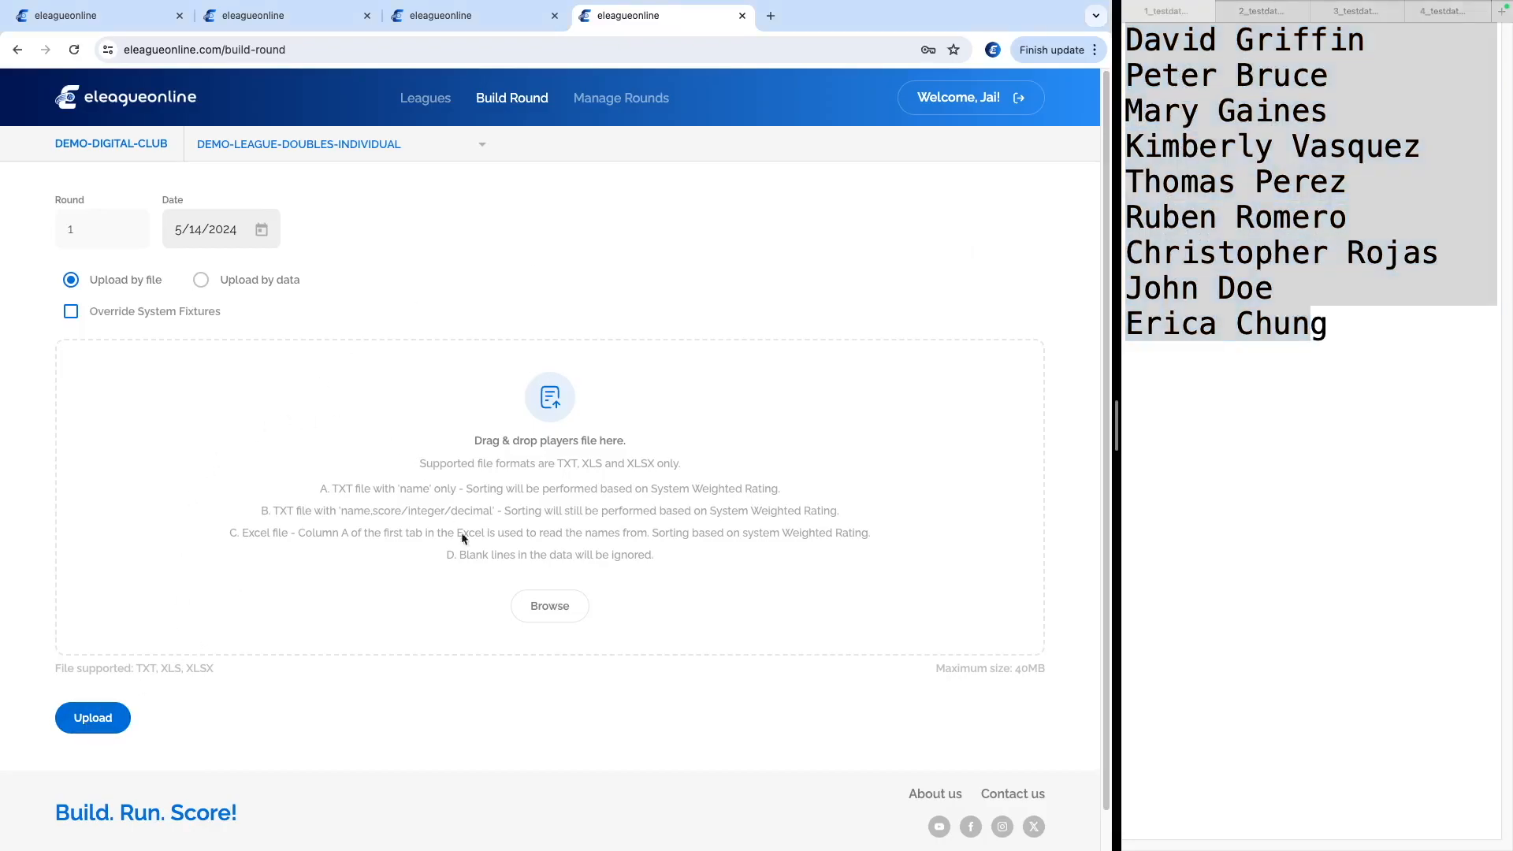
pyautogui.click(563, 610)
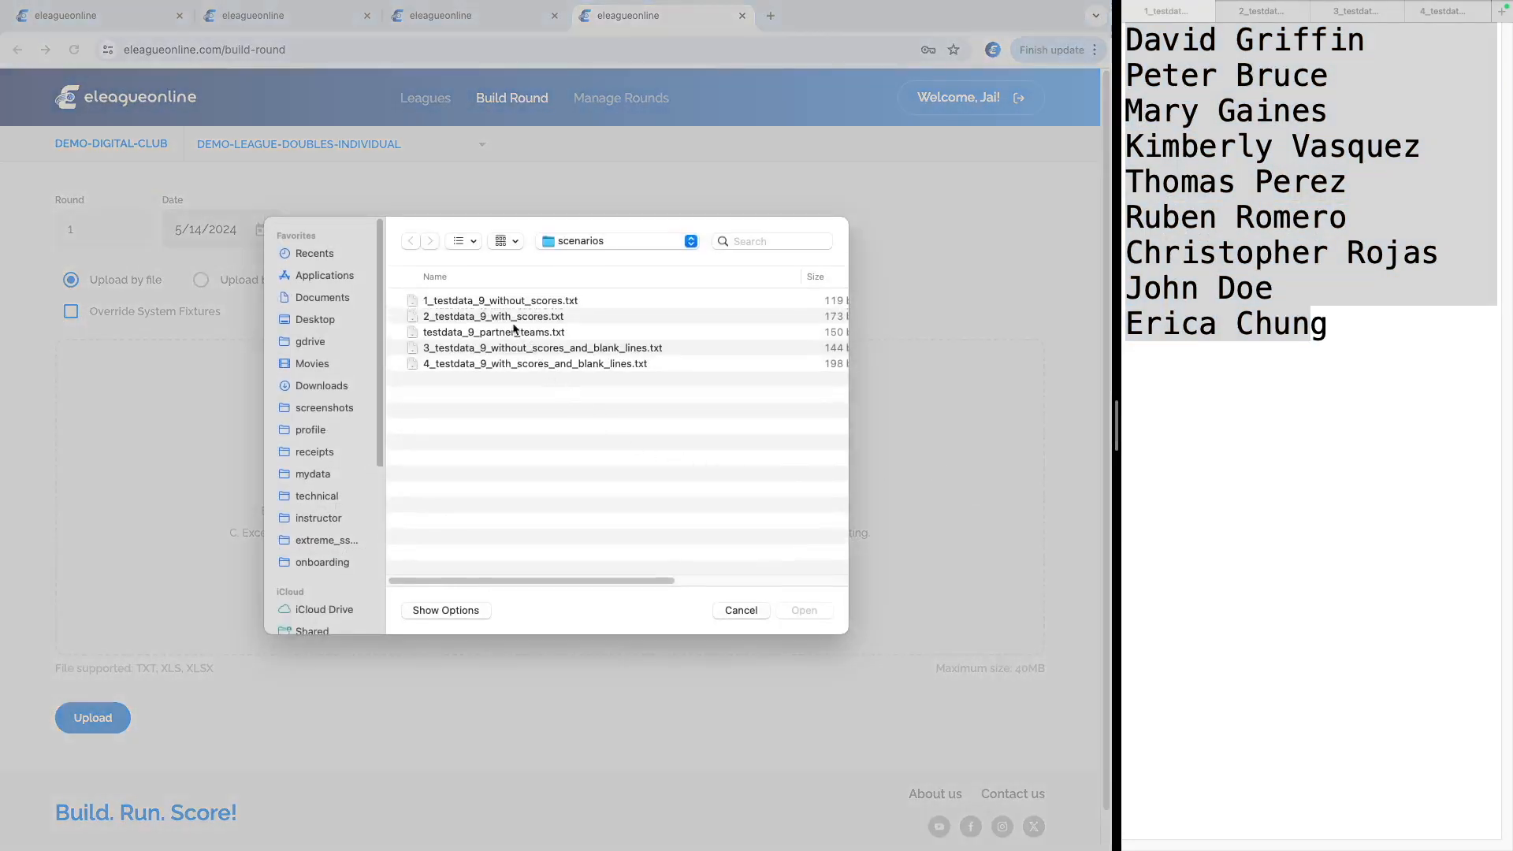
# Attach and upload 1_testdata_9_without_scores.txt to build the Round 1 fixtures
pyautogui.doubleClick(474, 305)
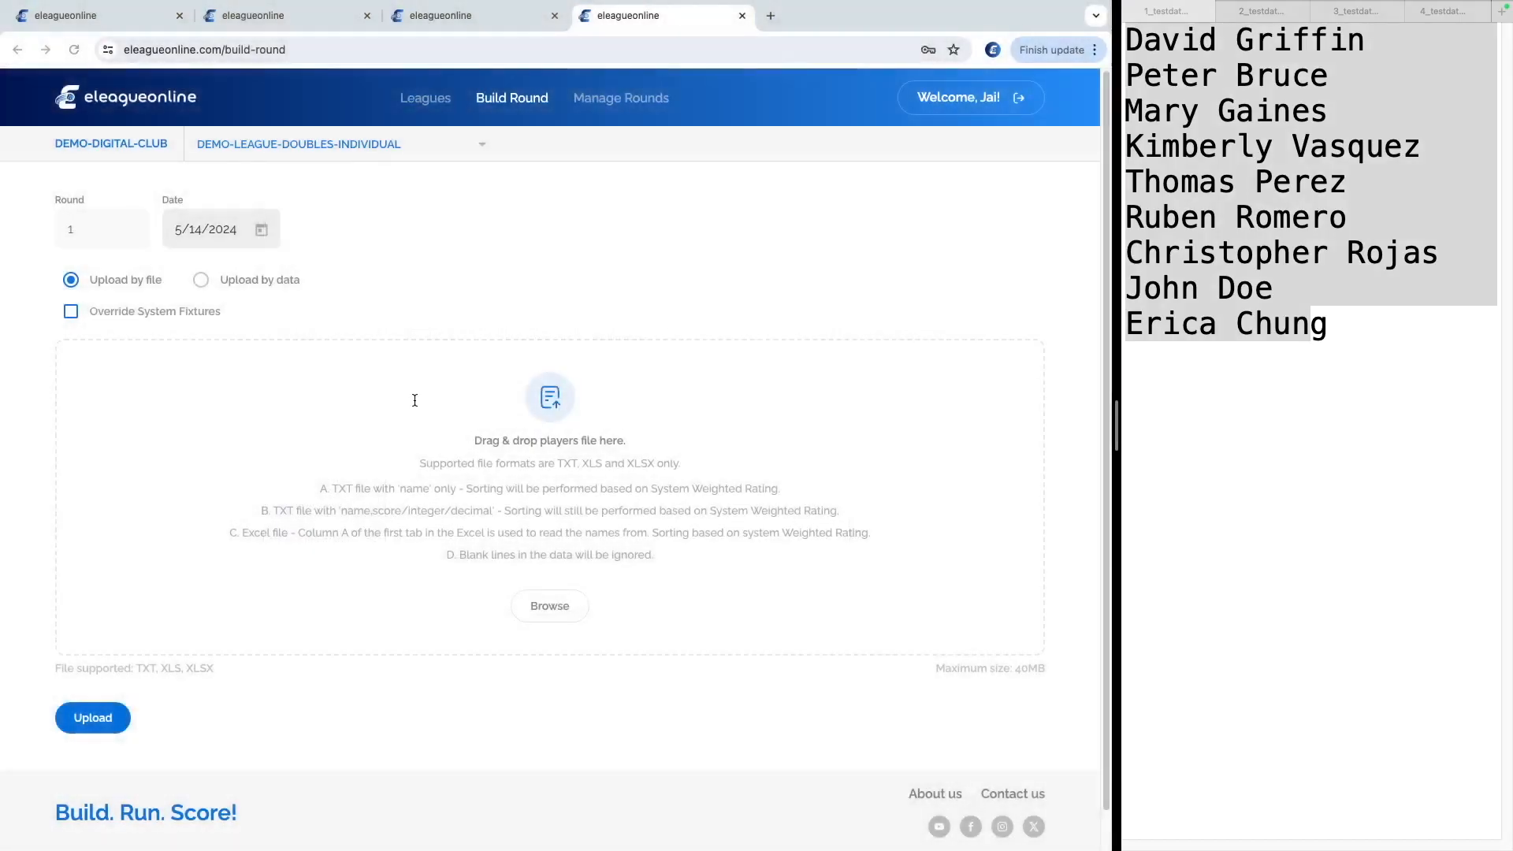
pyautogui.click(1254, 111)
pyautogui.click(1253, 111)
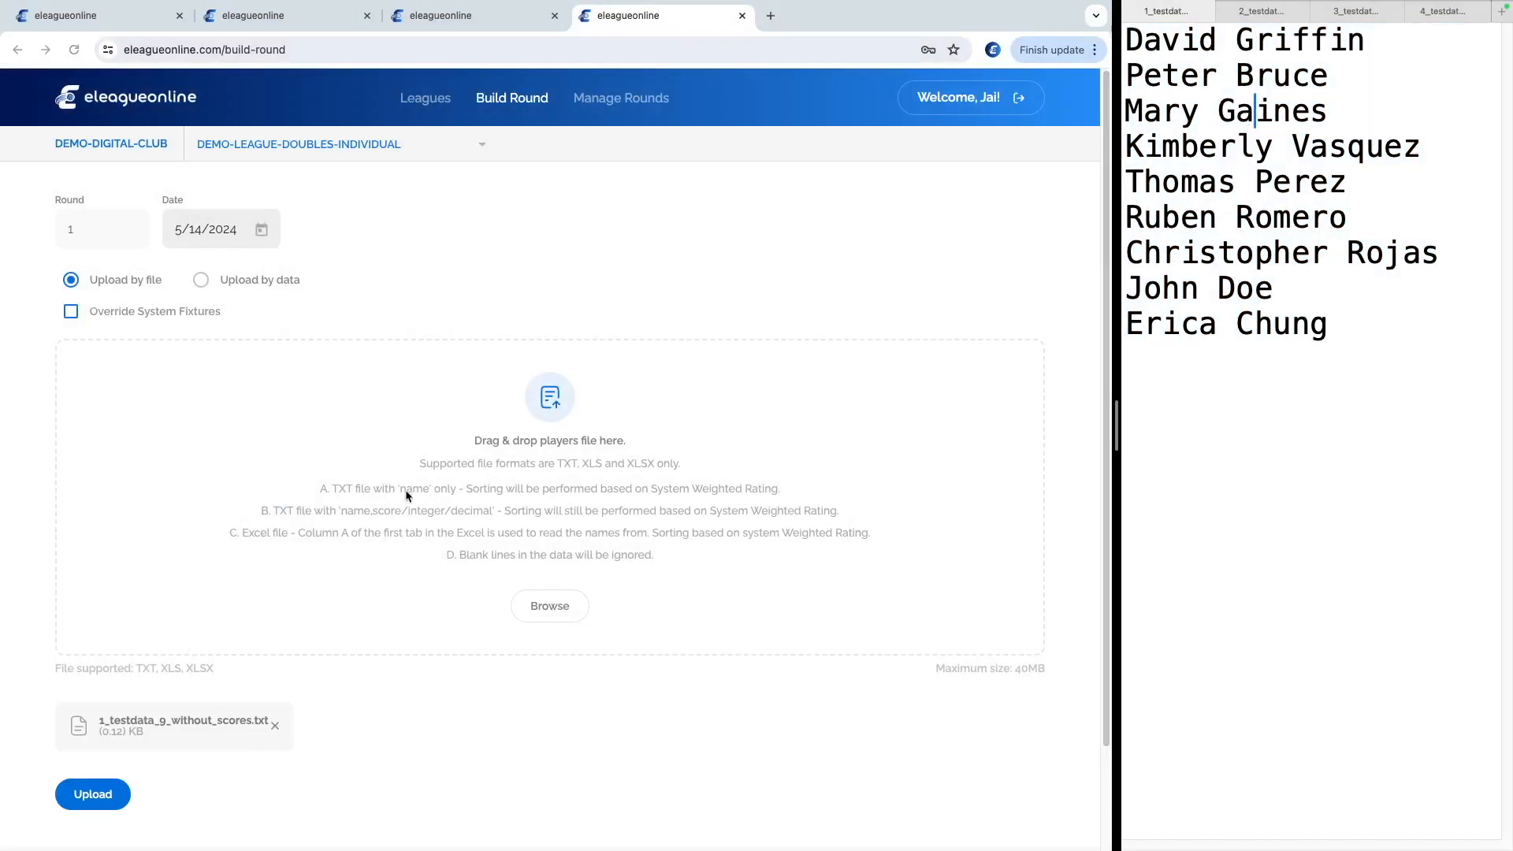
pyautogui.click(110, 796)
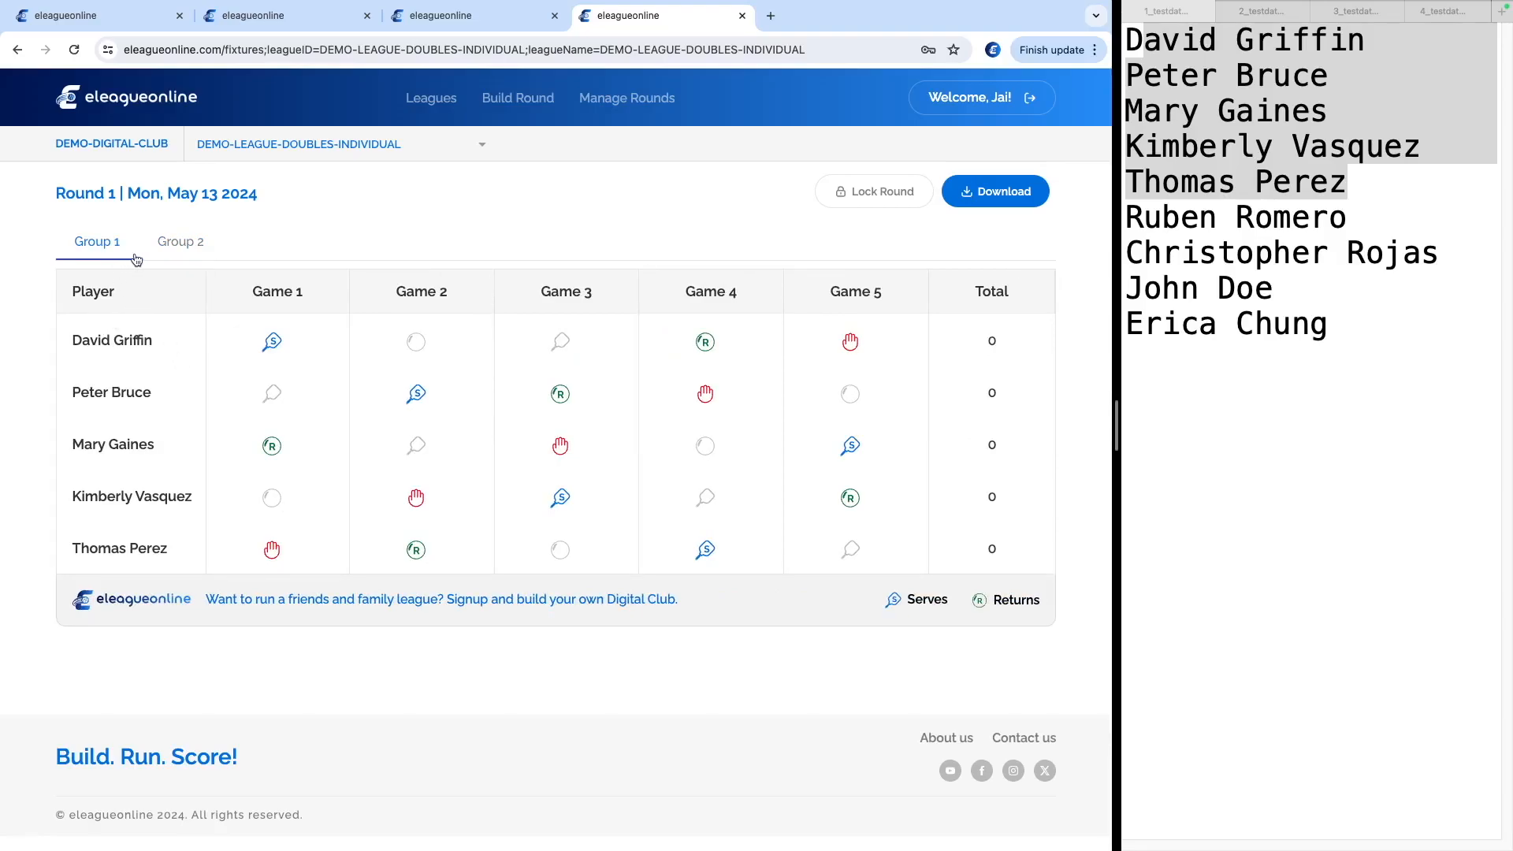
# Show the Group 2 fixtures for its four players
pyautogui.click(1328, 160)
pyautogui.click(1293, 160)
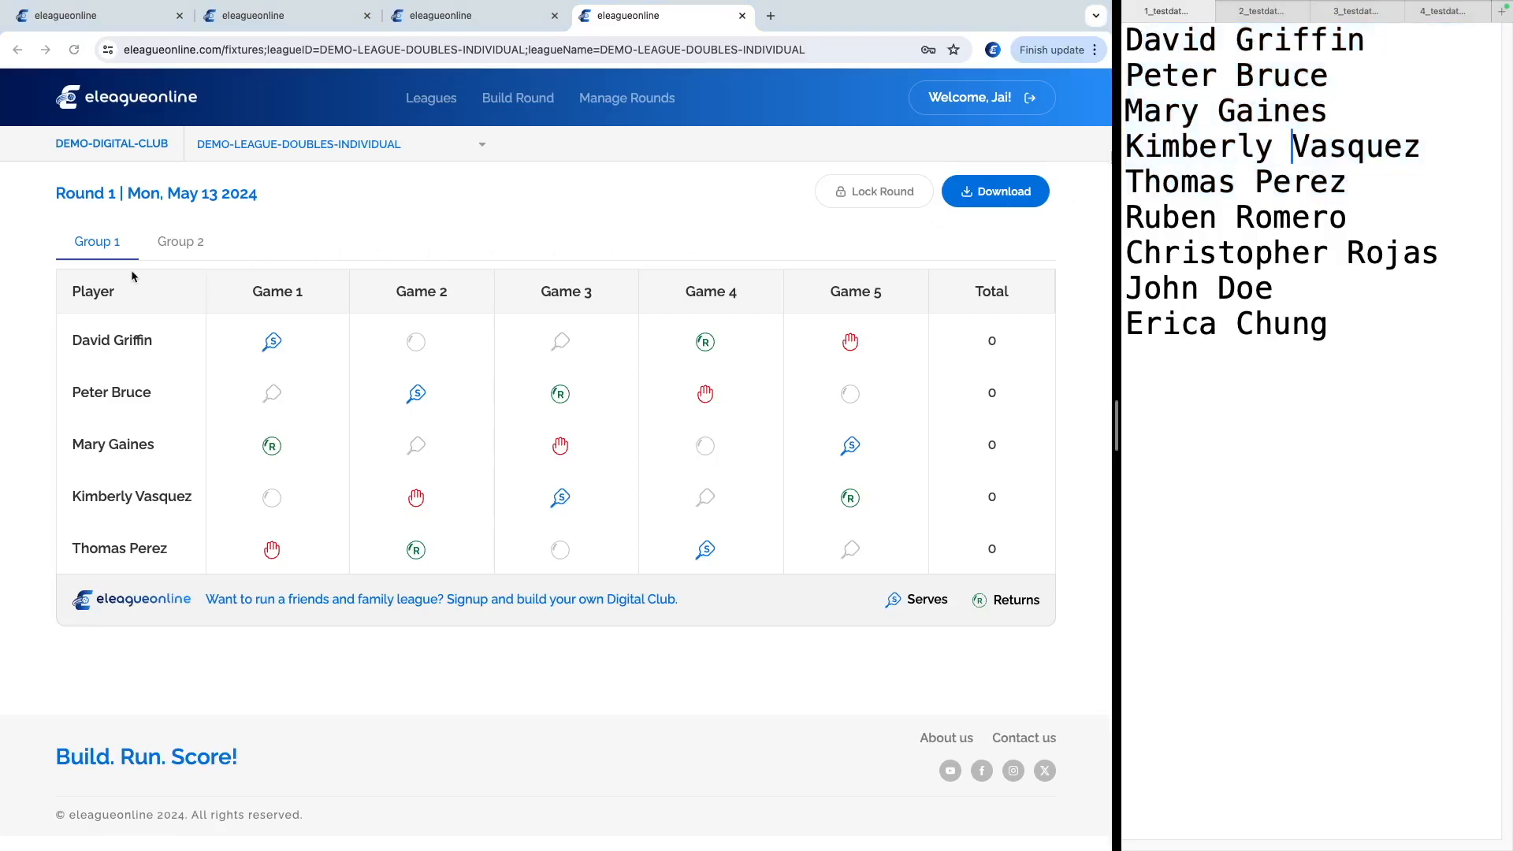
pyautogui.click(172, 240)
pyautogui.click(176, 244)
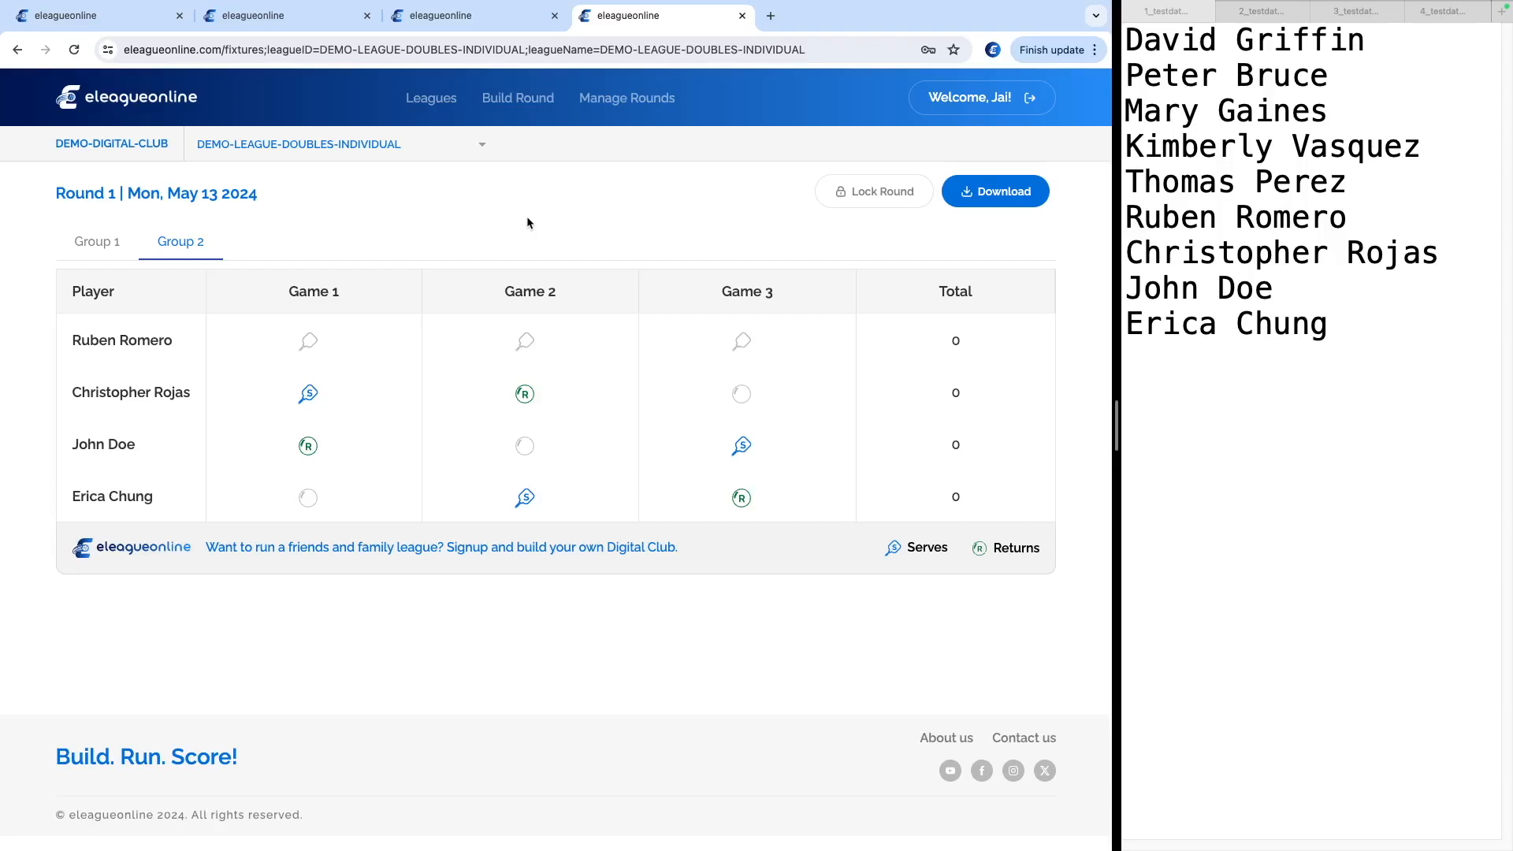
# Start a new Build Round and attach 2_testdata_9_with_scores.txt as the players file
pyautogui.click(520, 101)
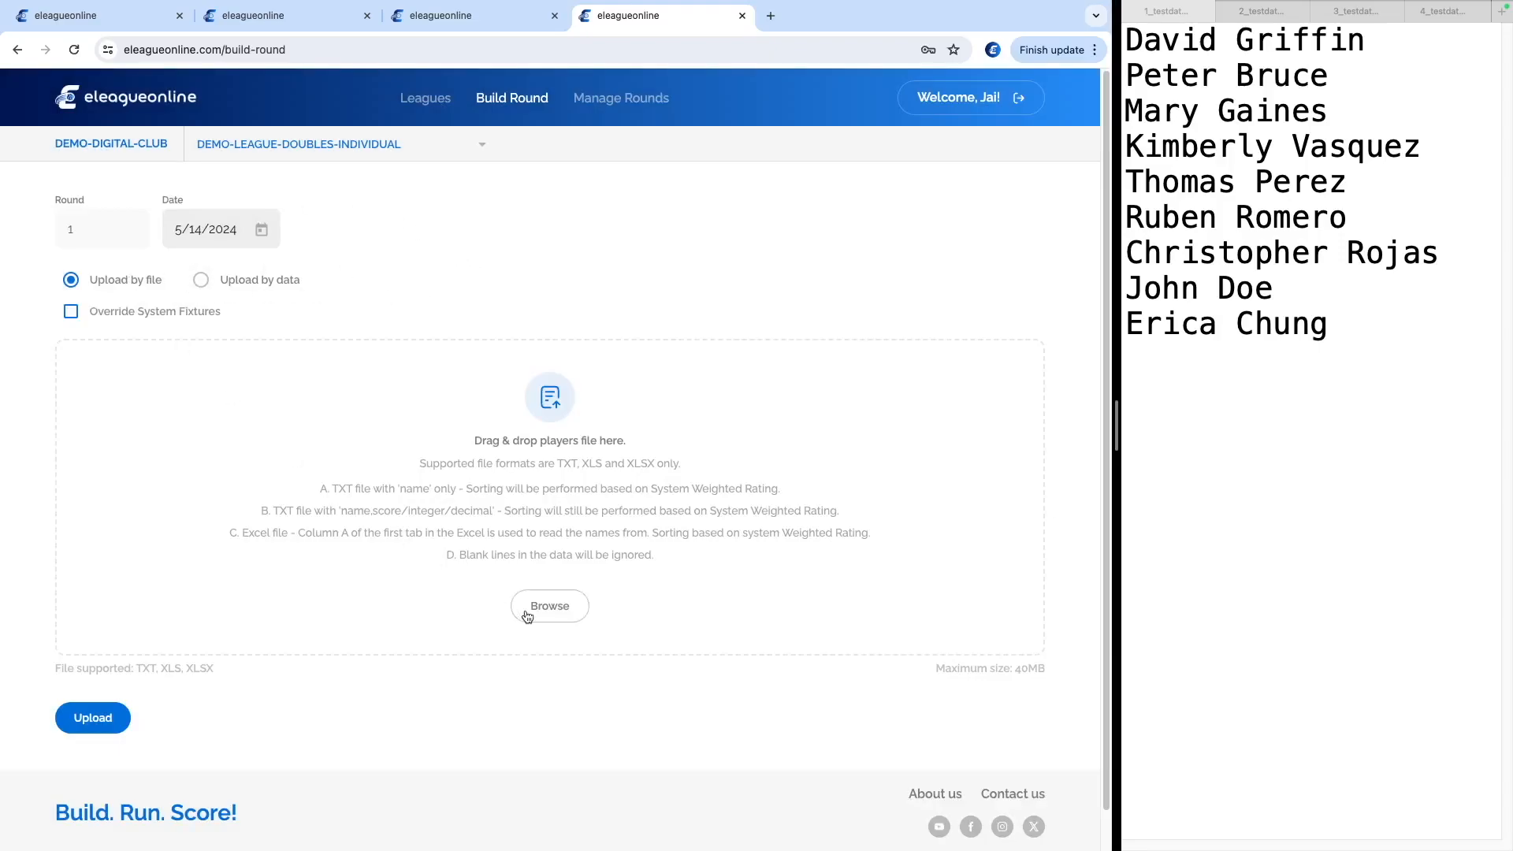
pyautogui.click(678, 512)
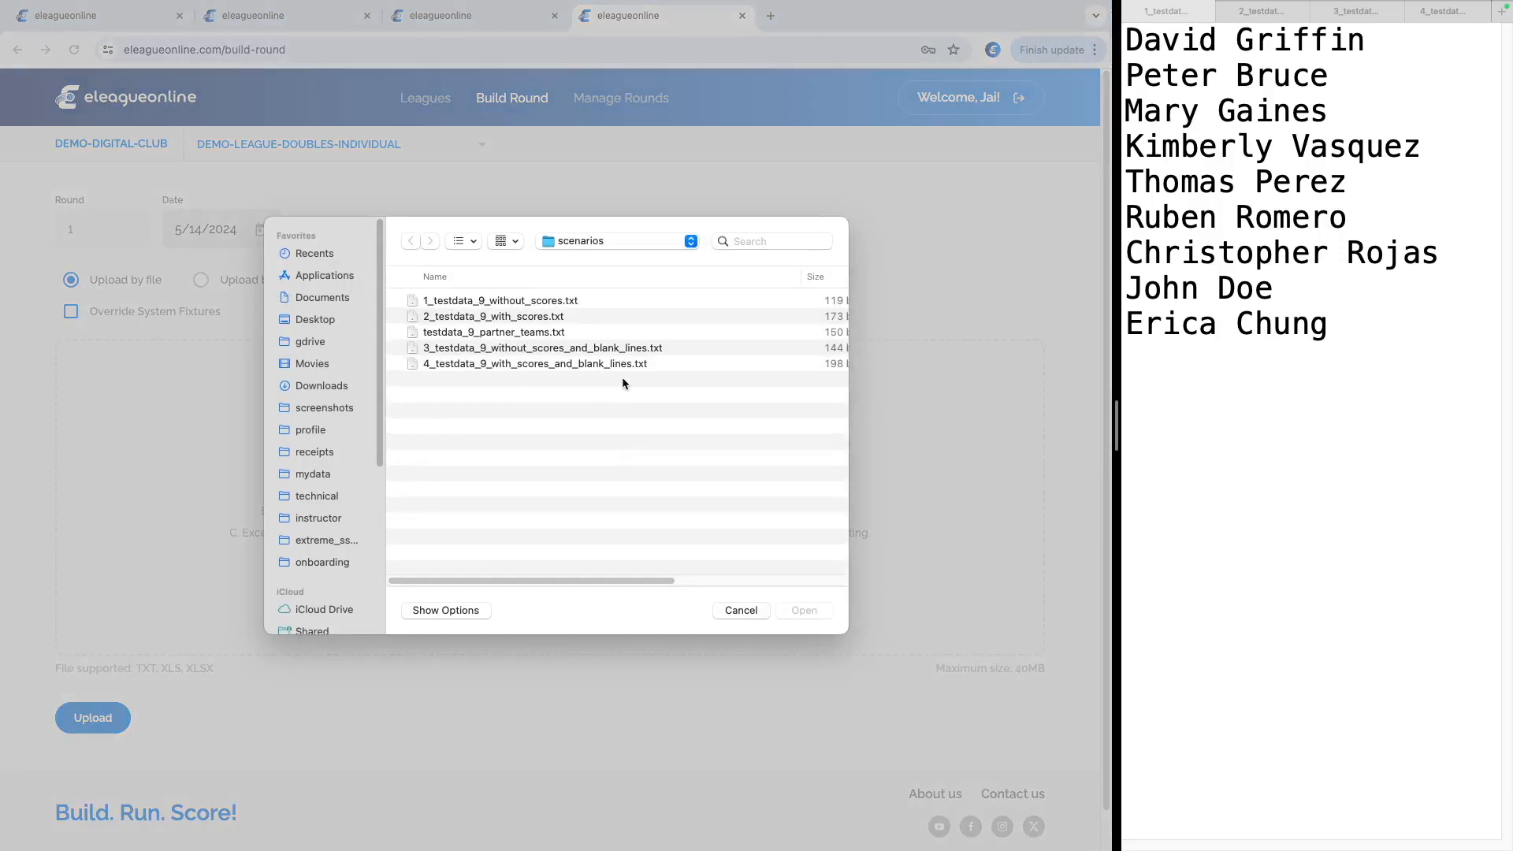
pyautogui.click(433, 318)
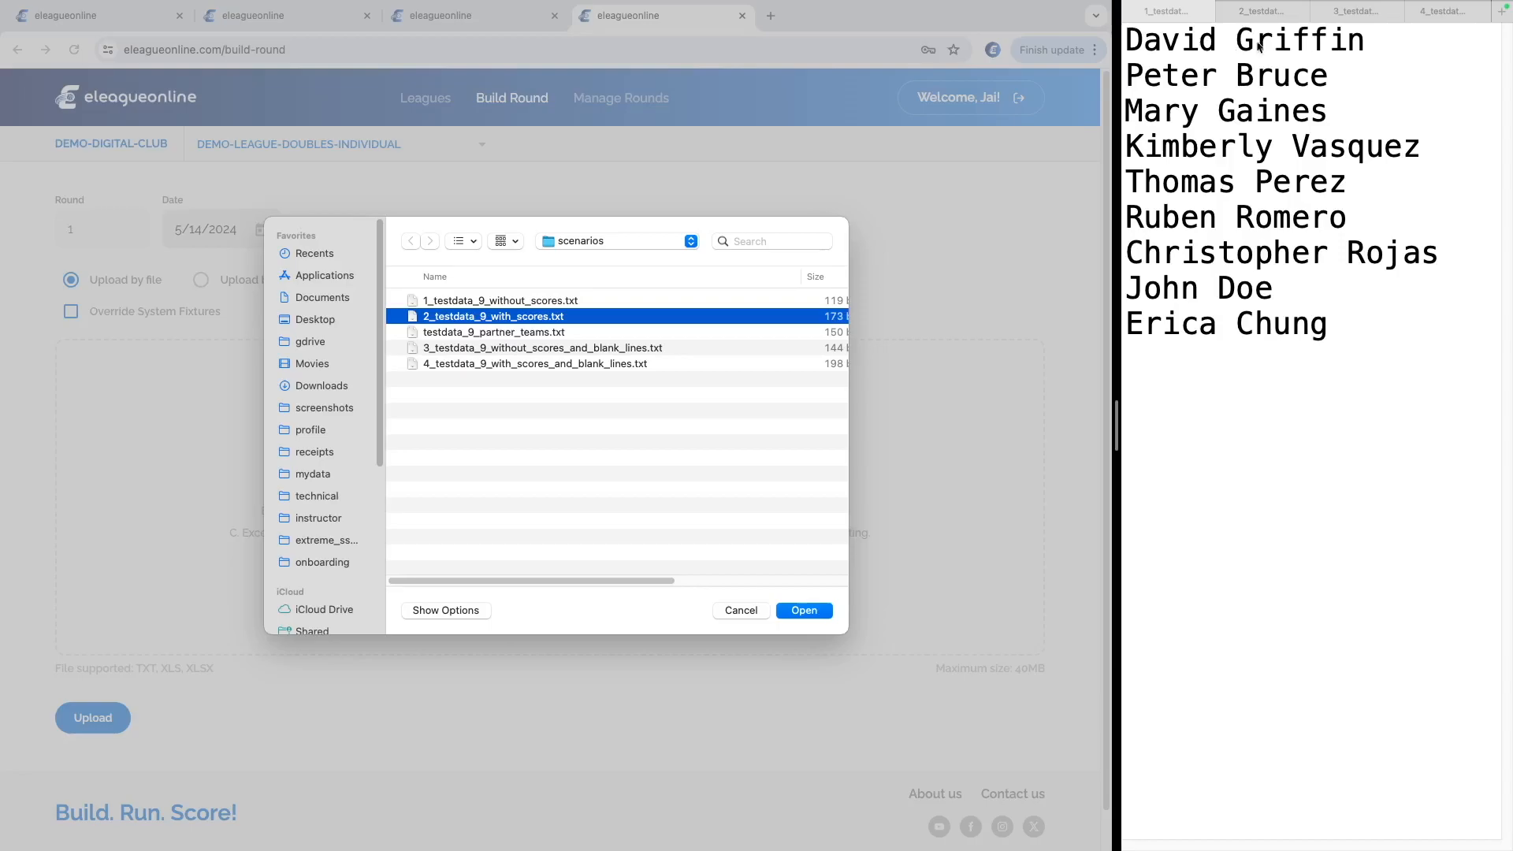
pyautogui.click(801, 614)
# Upload the attached 2_testdata_9_with_scores.txt to build the Round 1 fixtures
pyautogui.click(1260, 19)
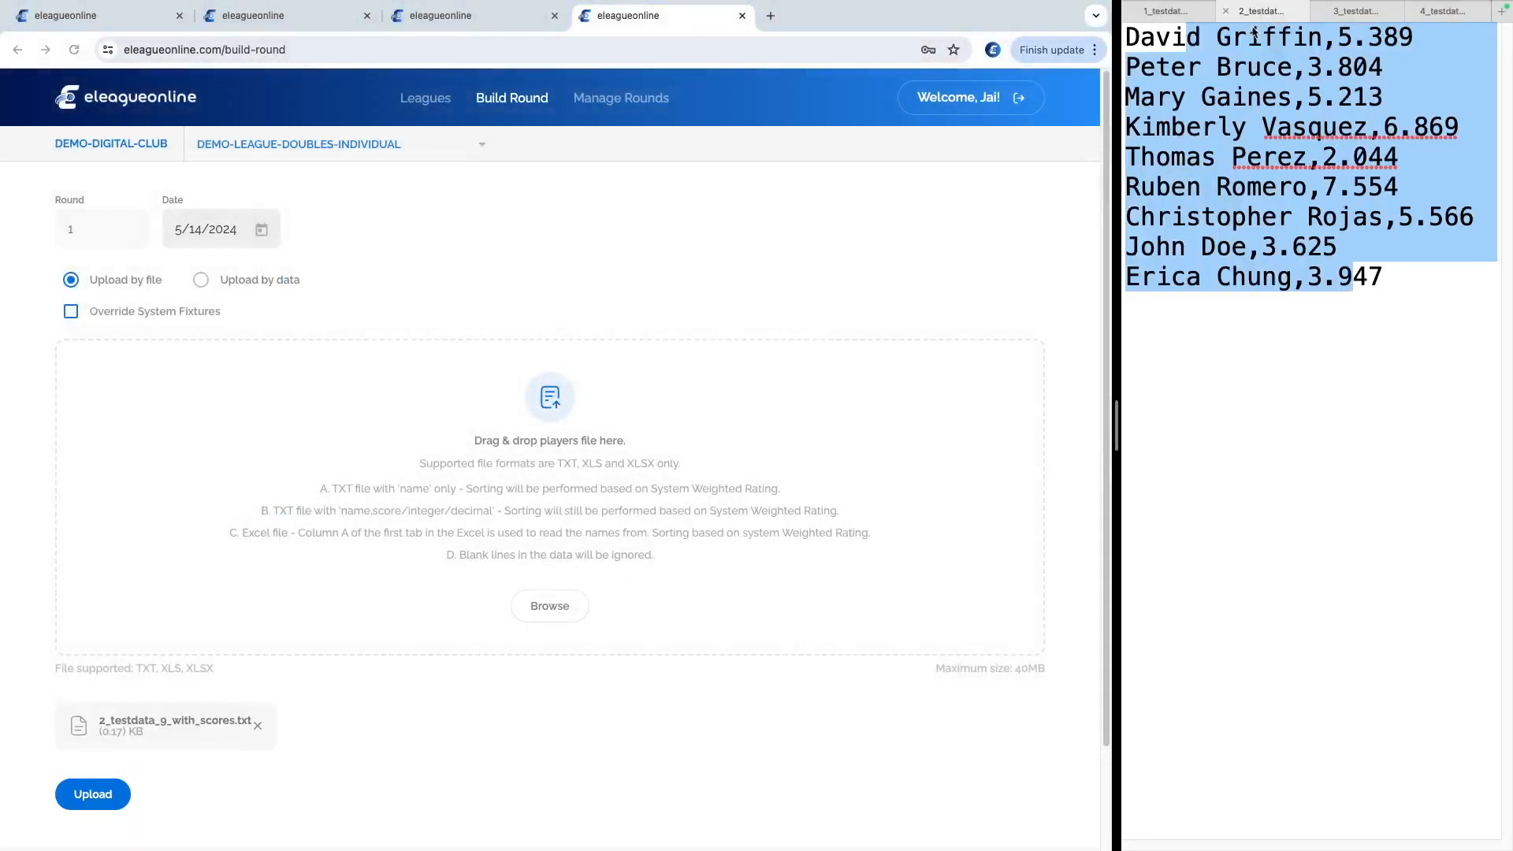
pyautogui.click(1220, 105)
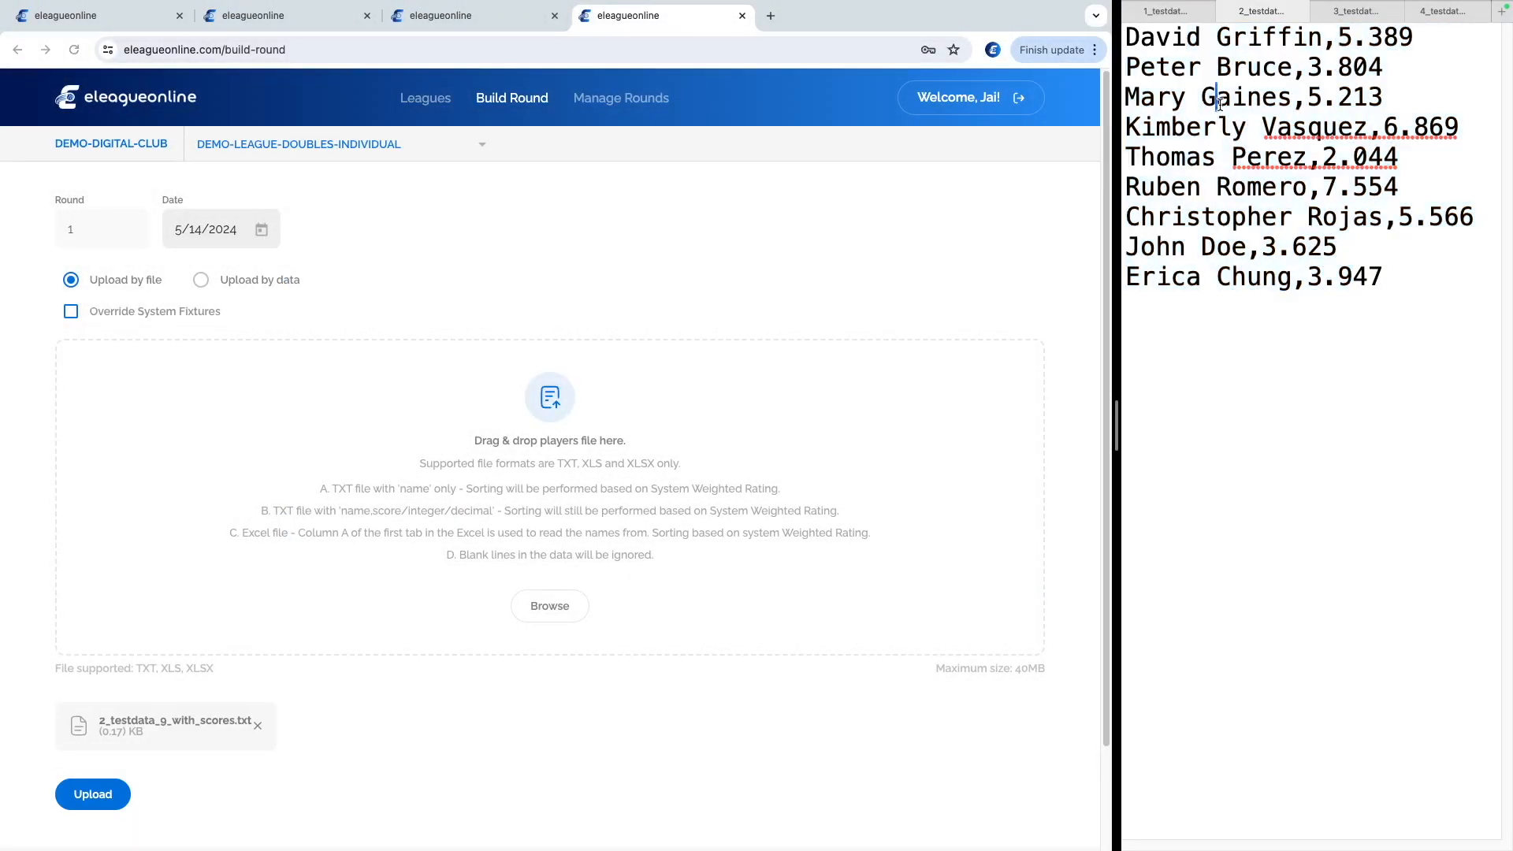
pyautogui.click(95, 798)
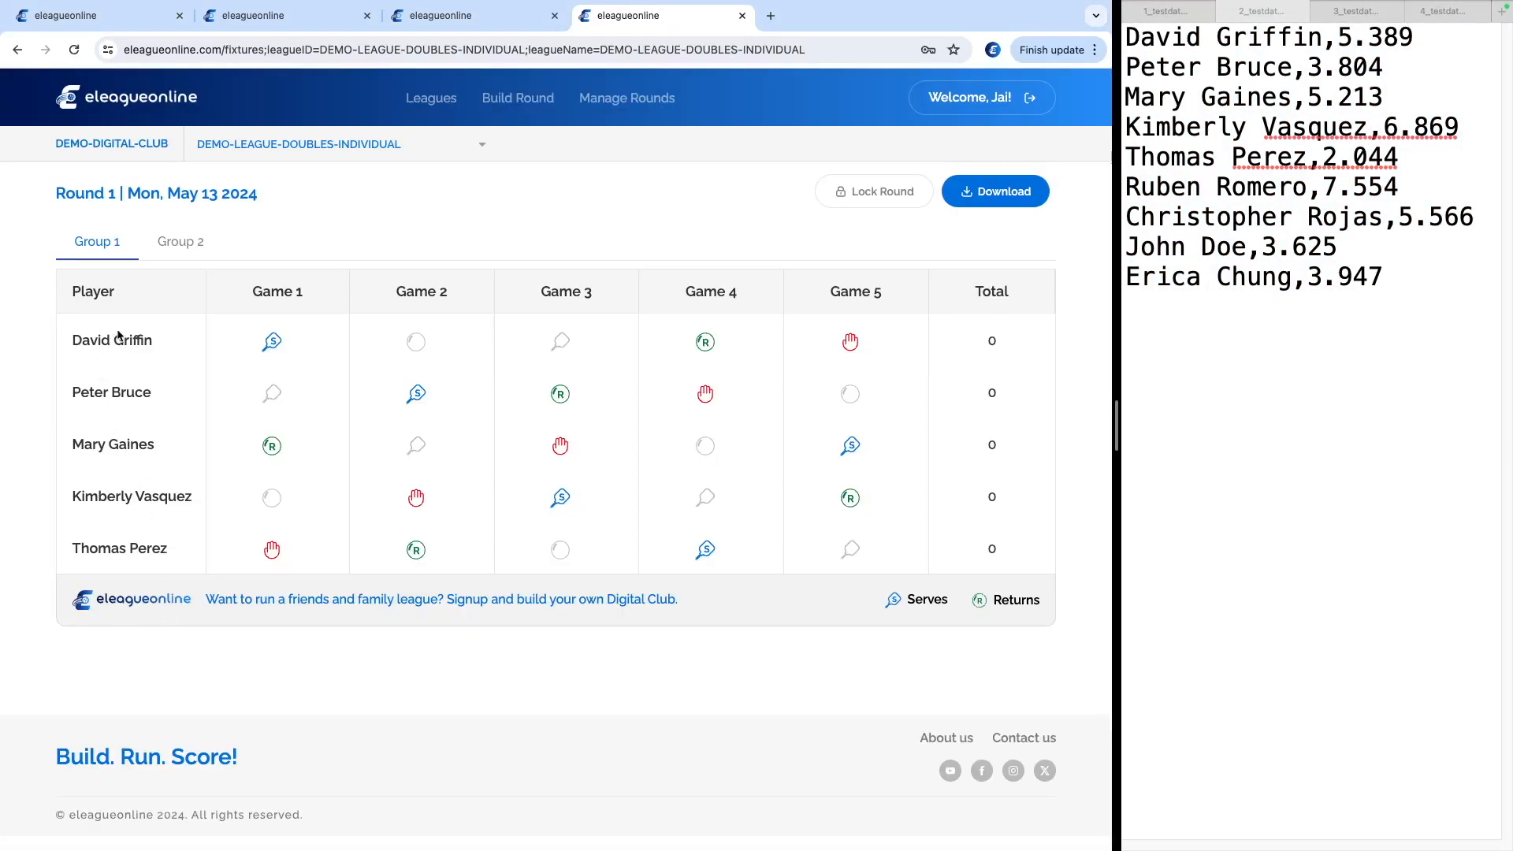
# Compare the Group 1 names with the score file, then view the Group 2 fixtures
pyautogui.moveTo(82, 340); pyautogui.dragTo(184, 561)
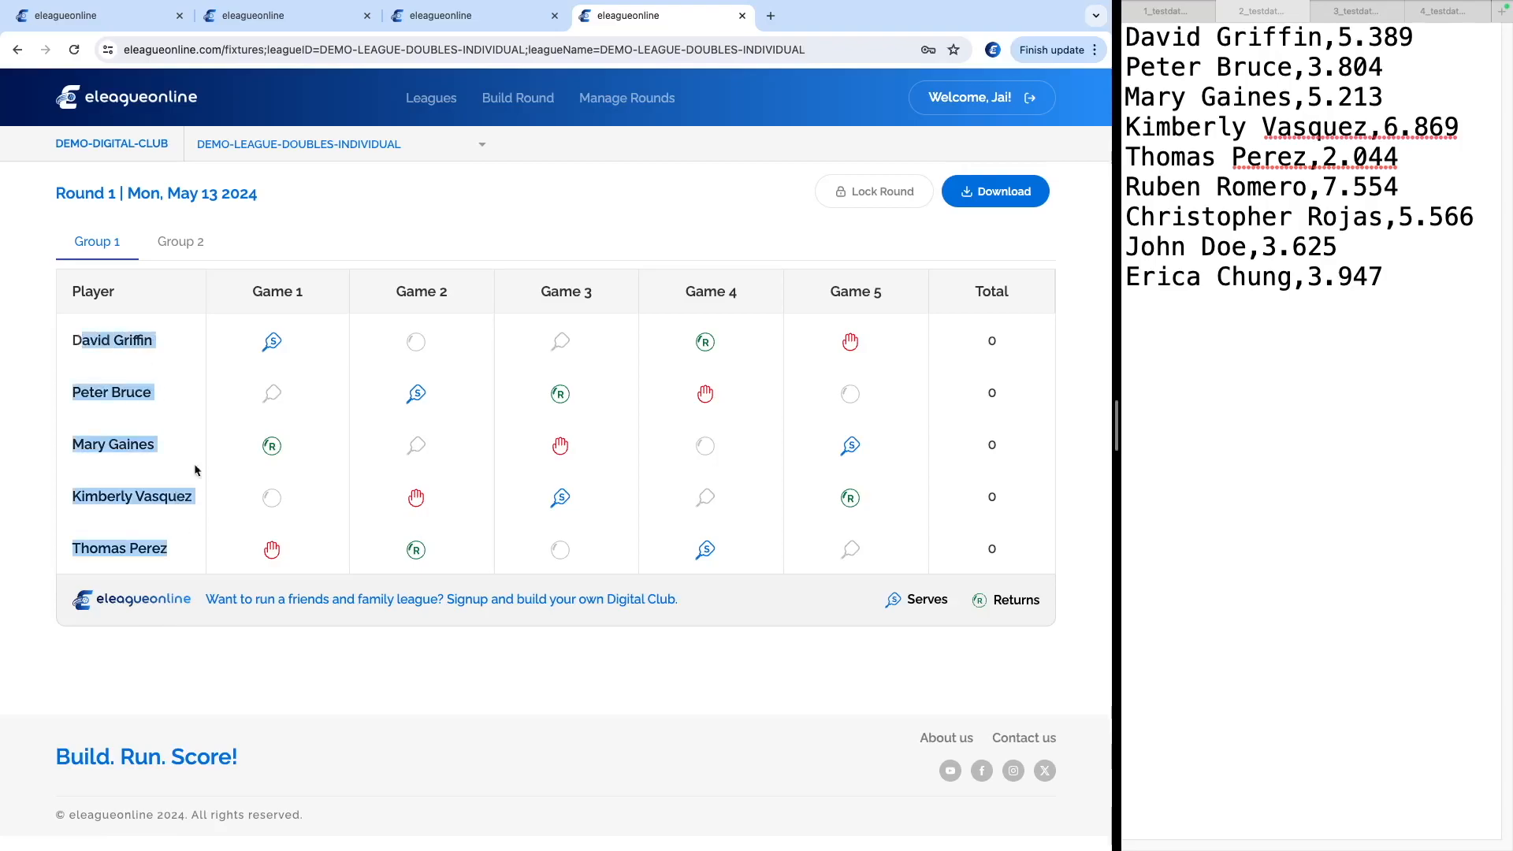
pyautogui.click(1339, 37)
pyautogui.moveTo(1342, 37); pyautogui.dragTo(1346, 319)
pyautogui.click(1346, 319)
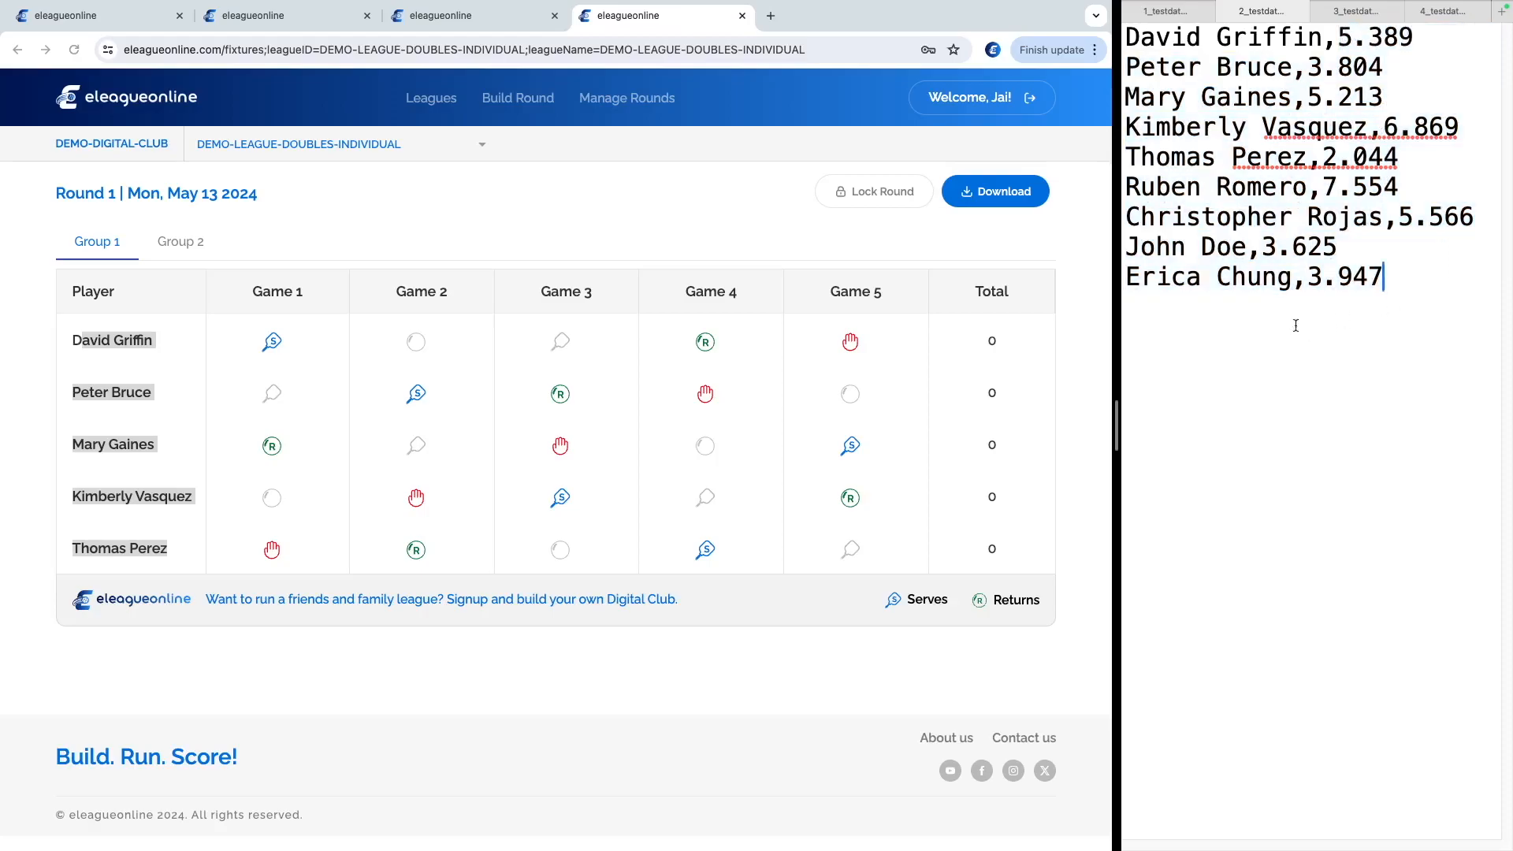
pyautogui.click(193, 242)
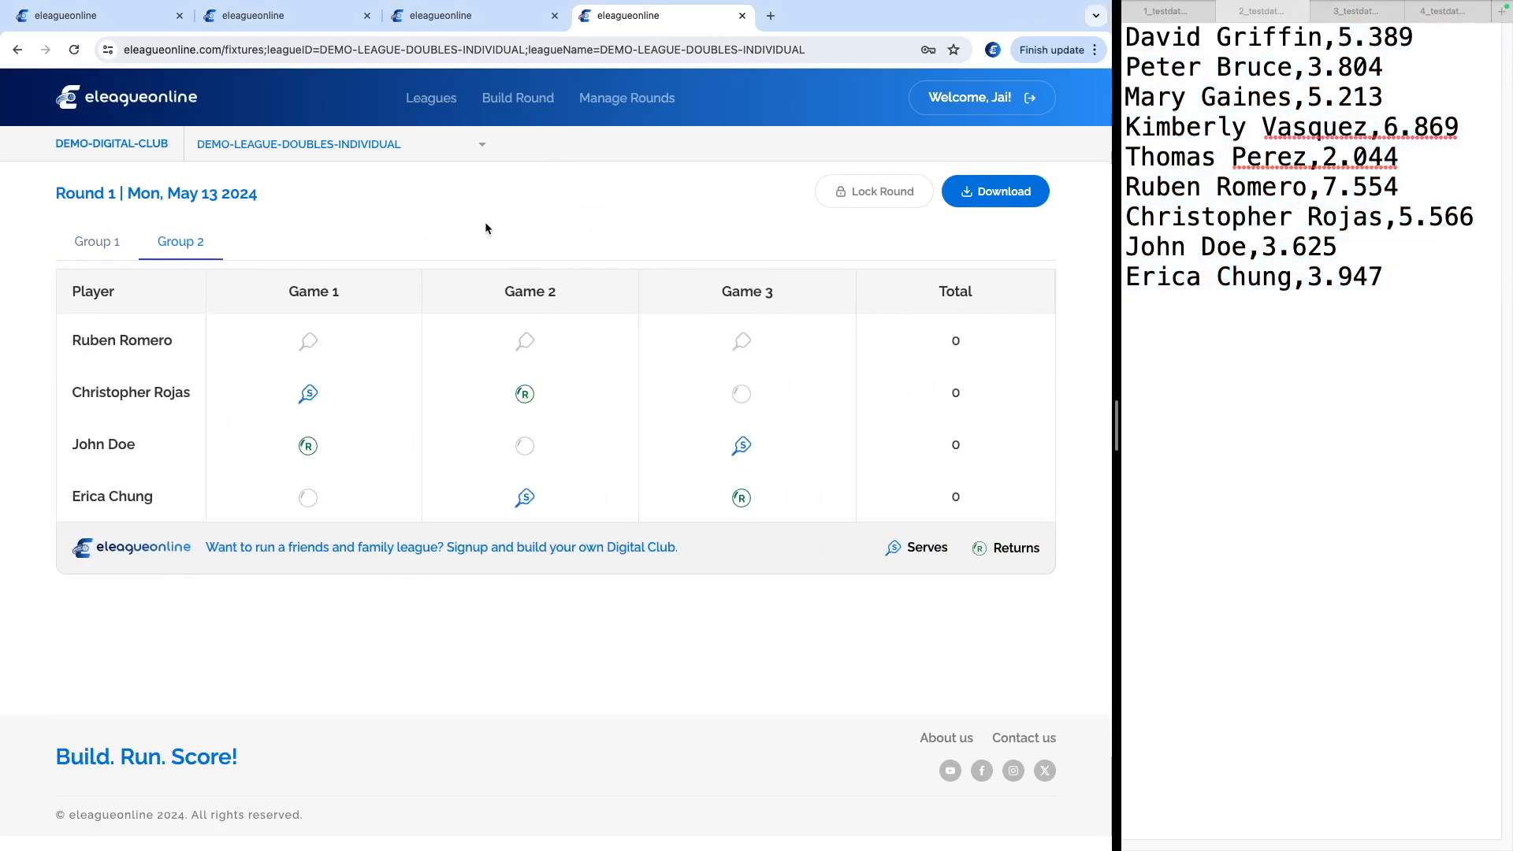
# Start a new round with Override System Fixtures ticked, checking the players file's scores
pyautogui.click(507, 100)
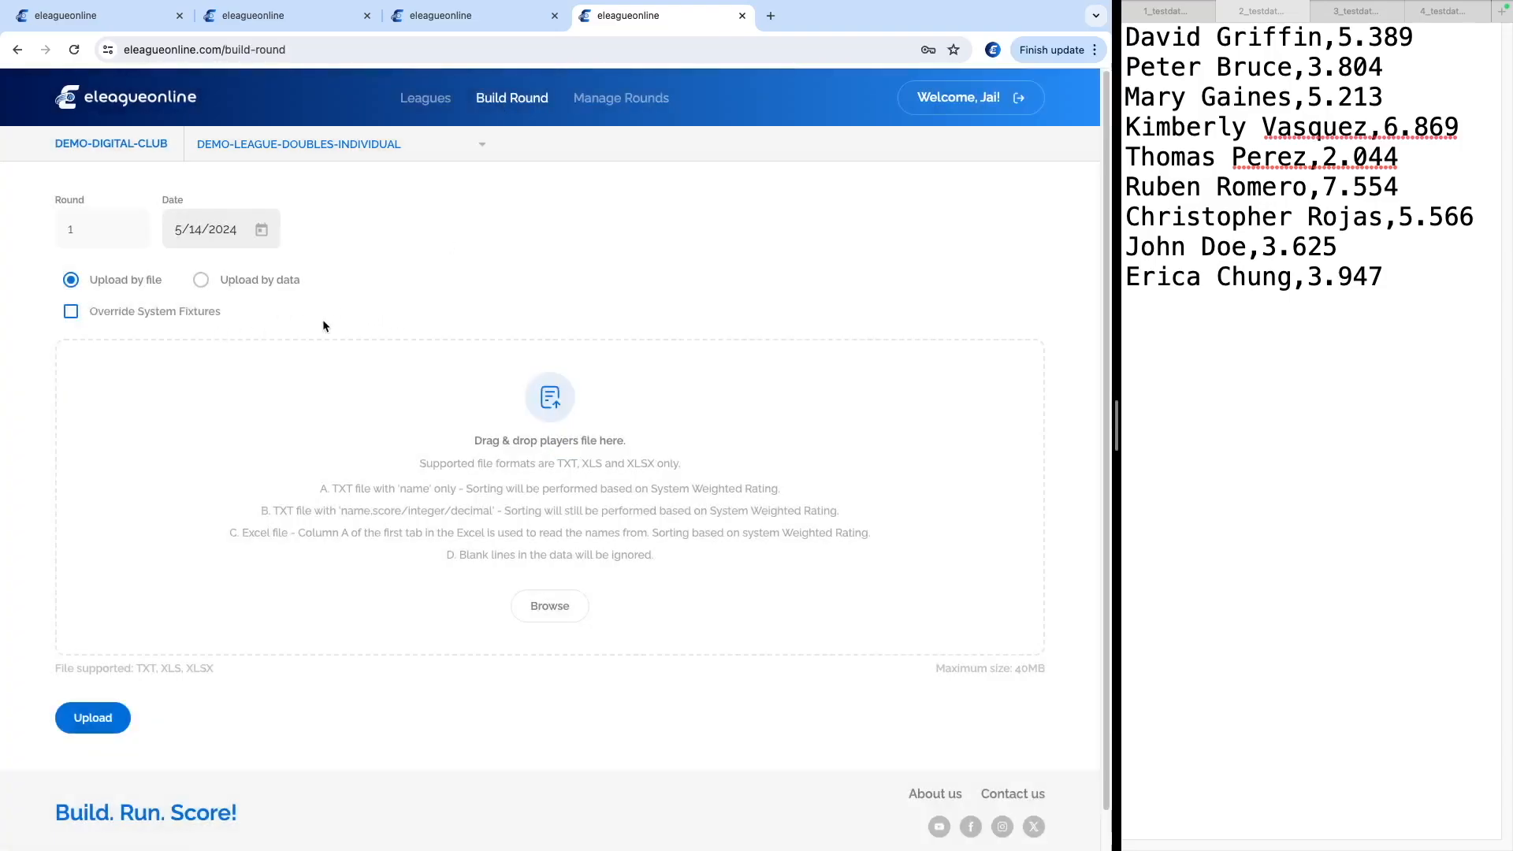
pyautogui.click(71, 312)
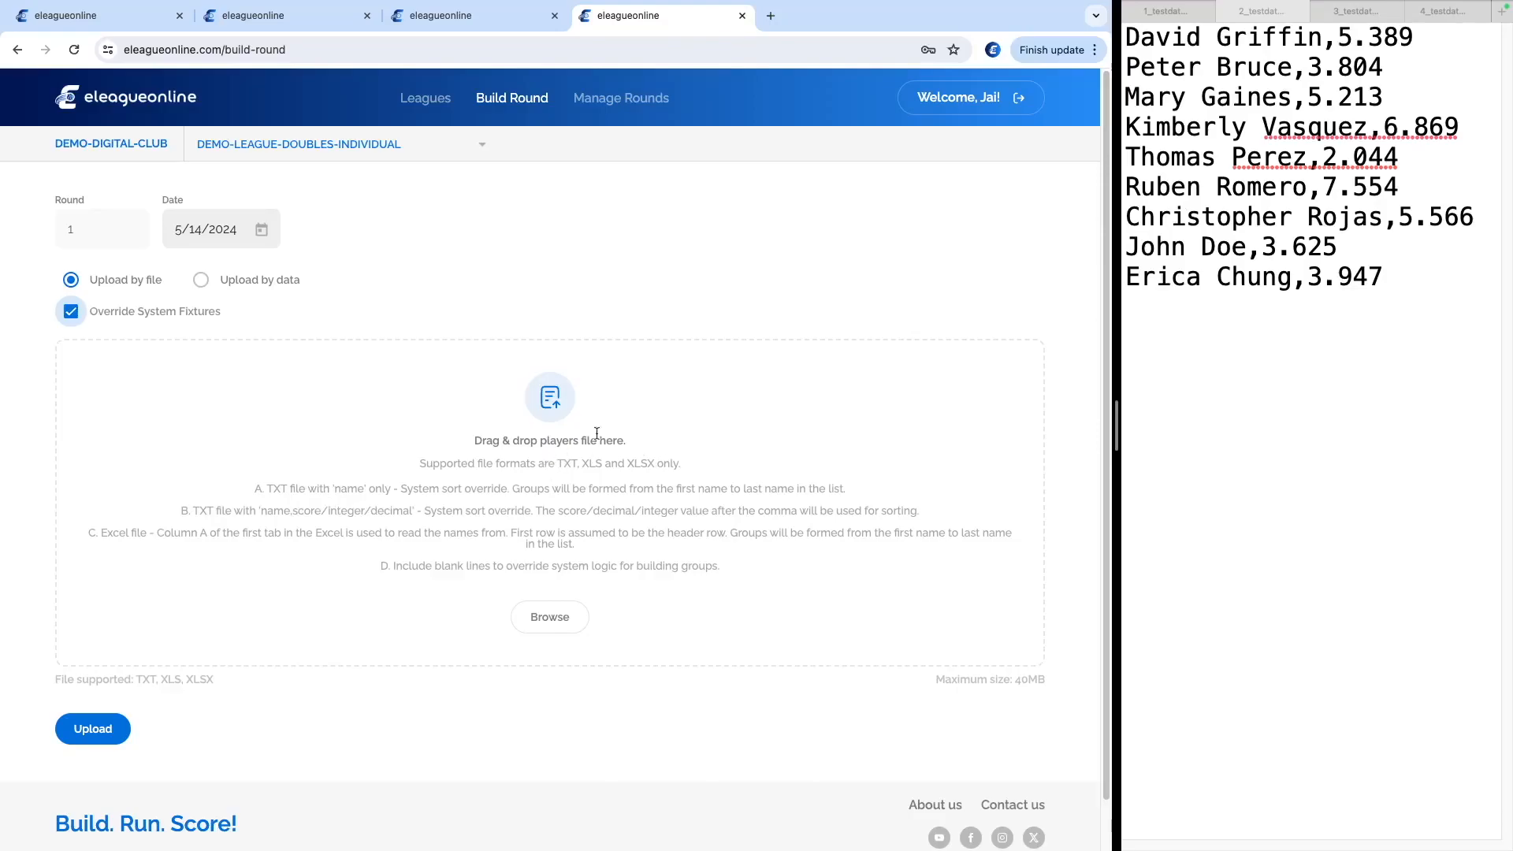
pyautogui.moveTo(1338, 37); pyautogui.dragTo(1428, 273)
pyautogui.click(1378, 118)
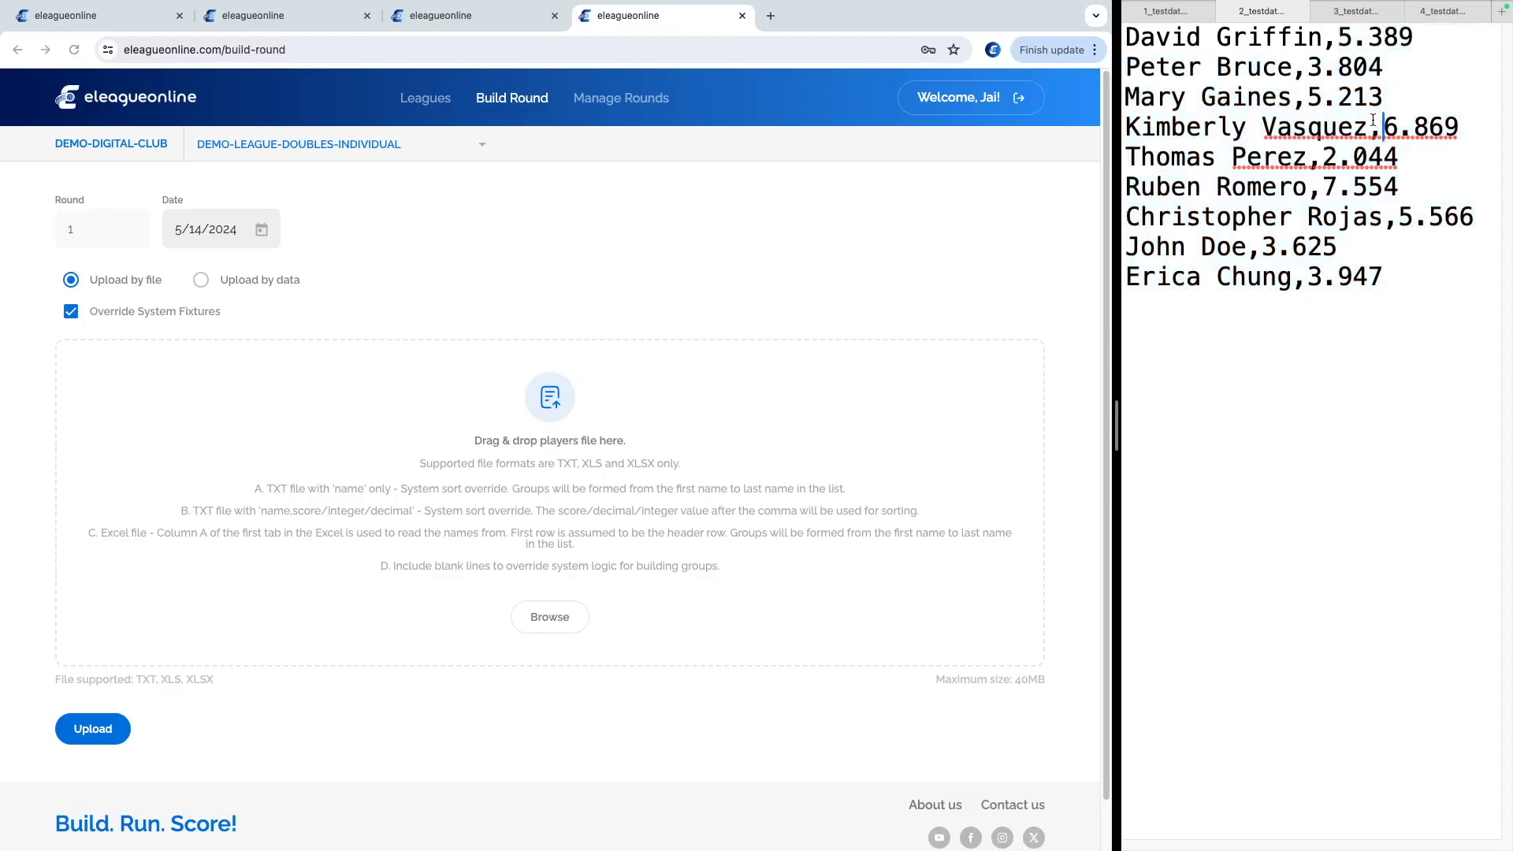
pyautogui.click(294, 500)
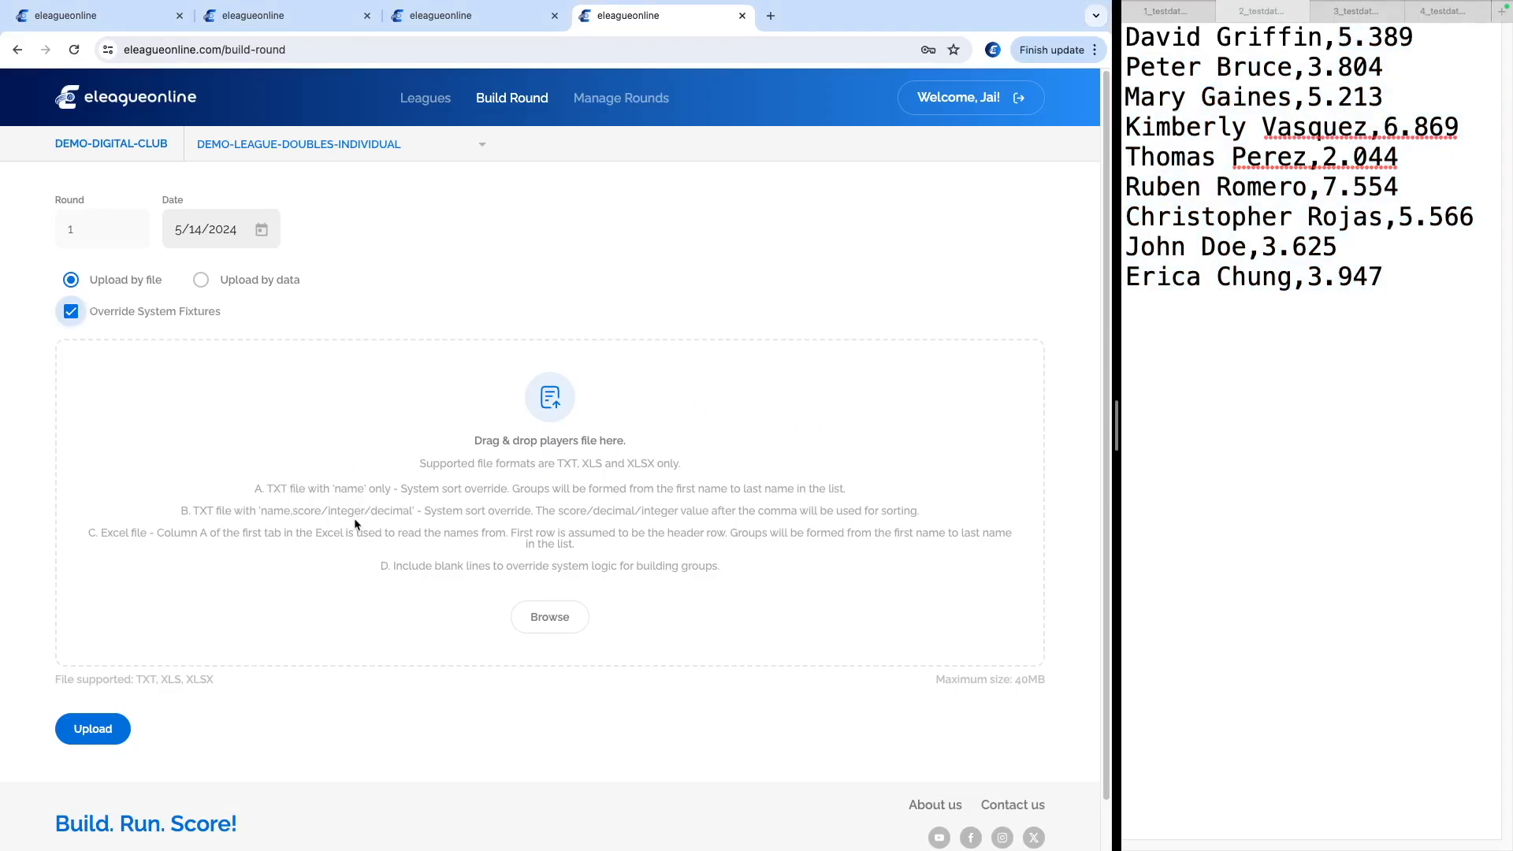
# Attach 2_testdata_9_with_scores.txt as the players file
pyautogui.moveTo(199, 513); pyautogui.dragTo(753, 512)
pyautogui.click(483, 486)
pyautogui.click(567, 617)
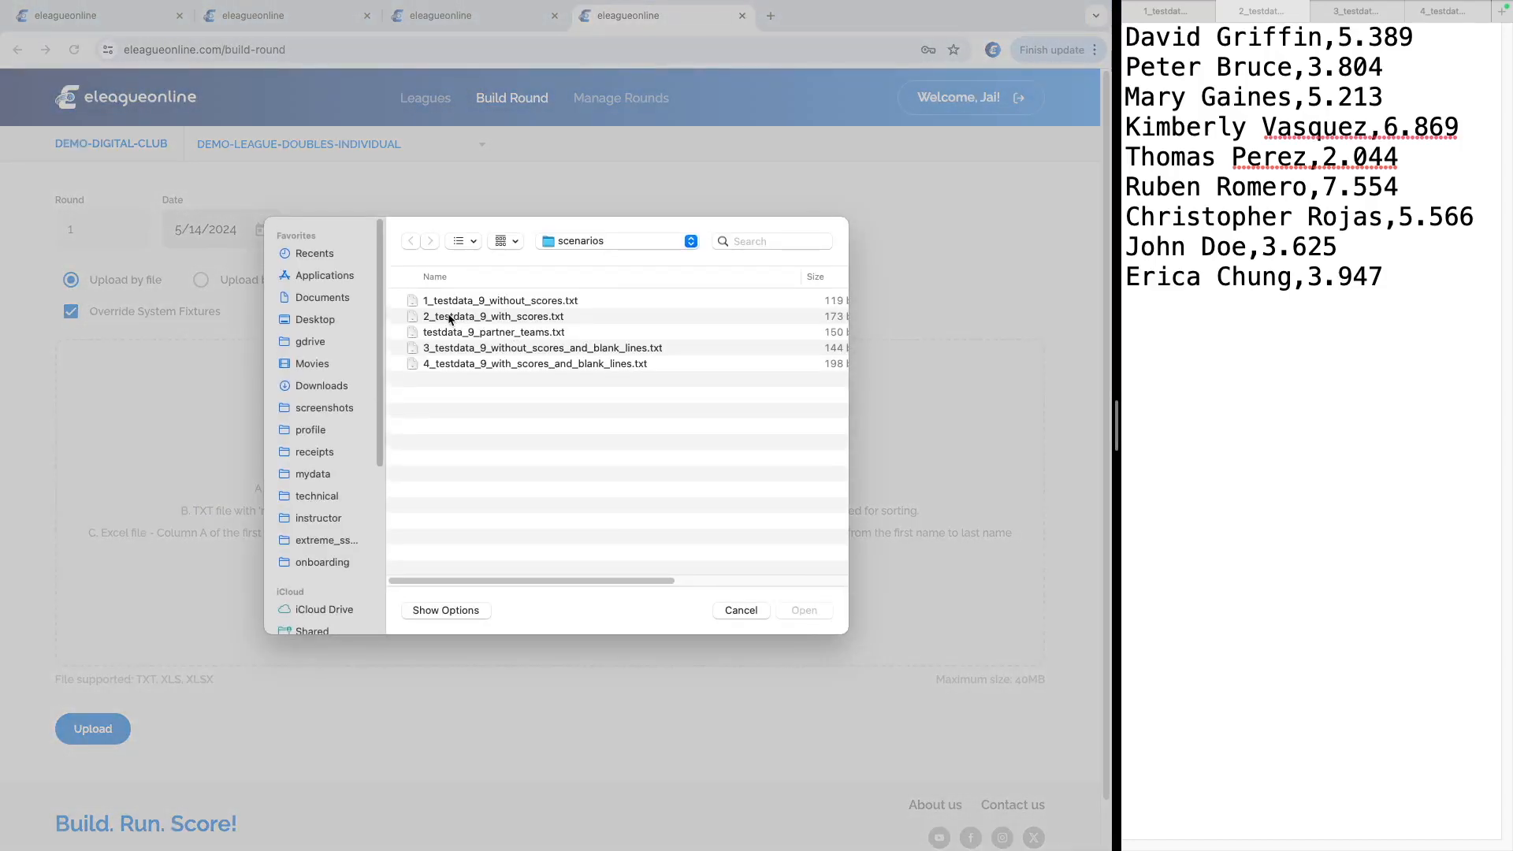
pyautogui.doubleClick(454, 316)
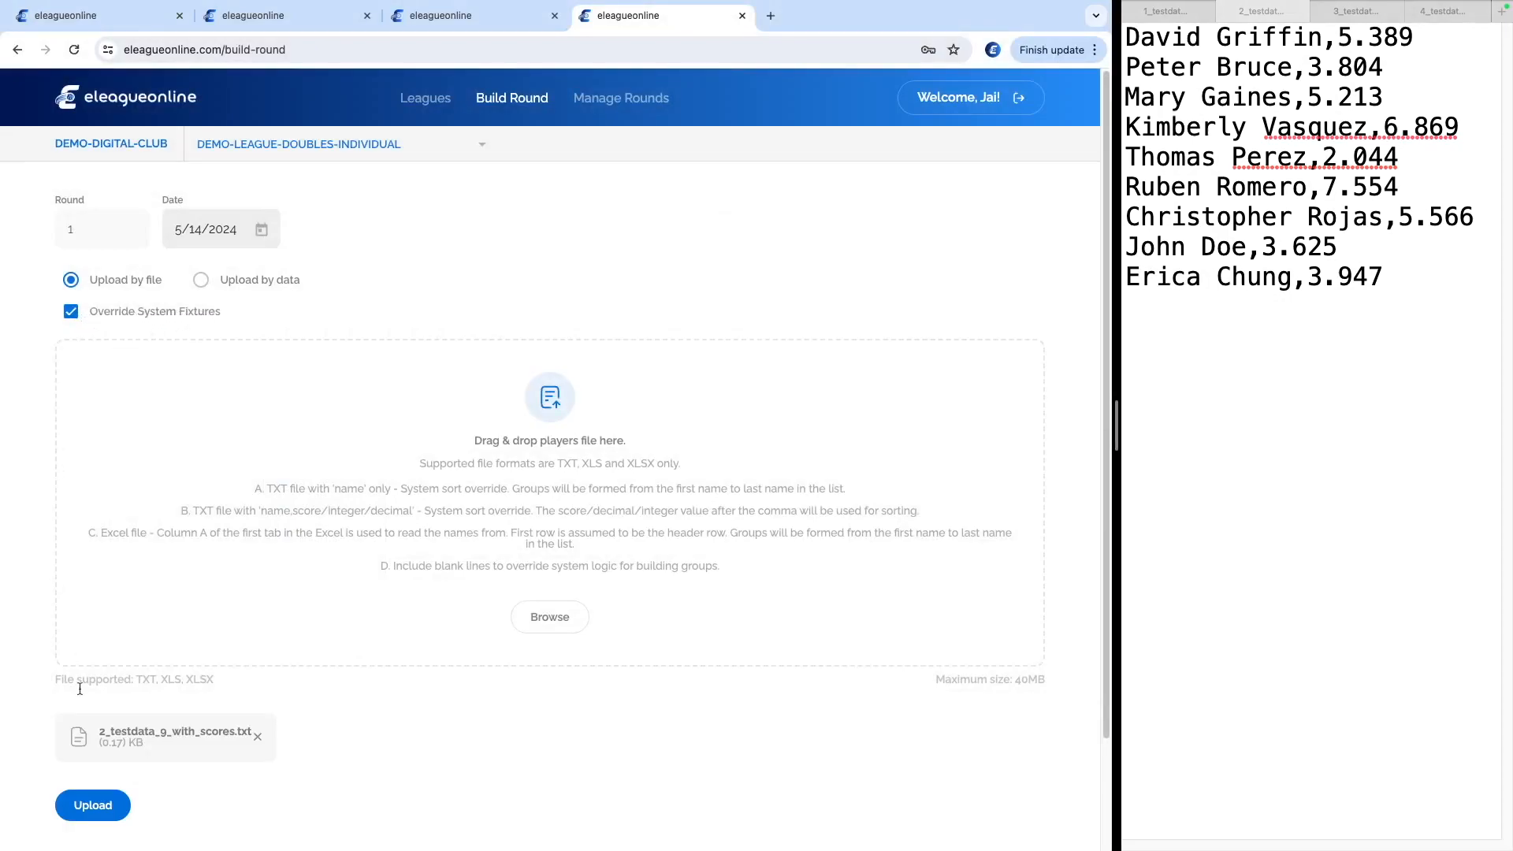
pyautogui.click(93, 806)
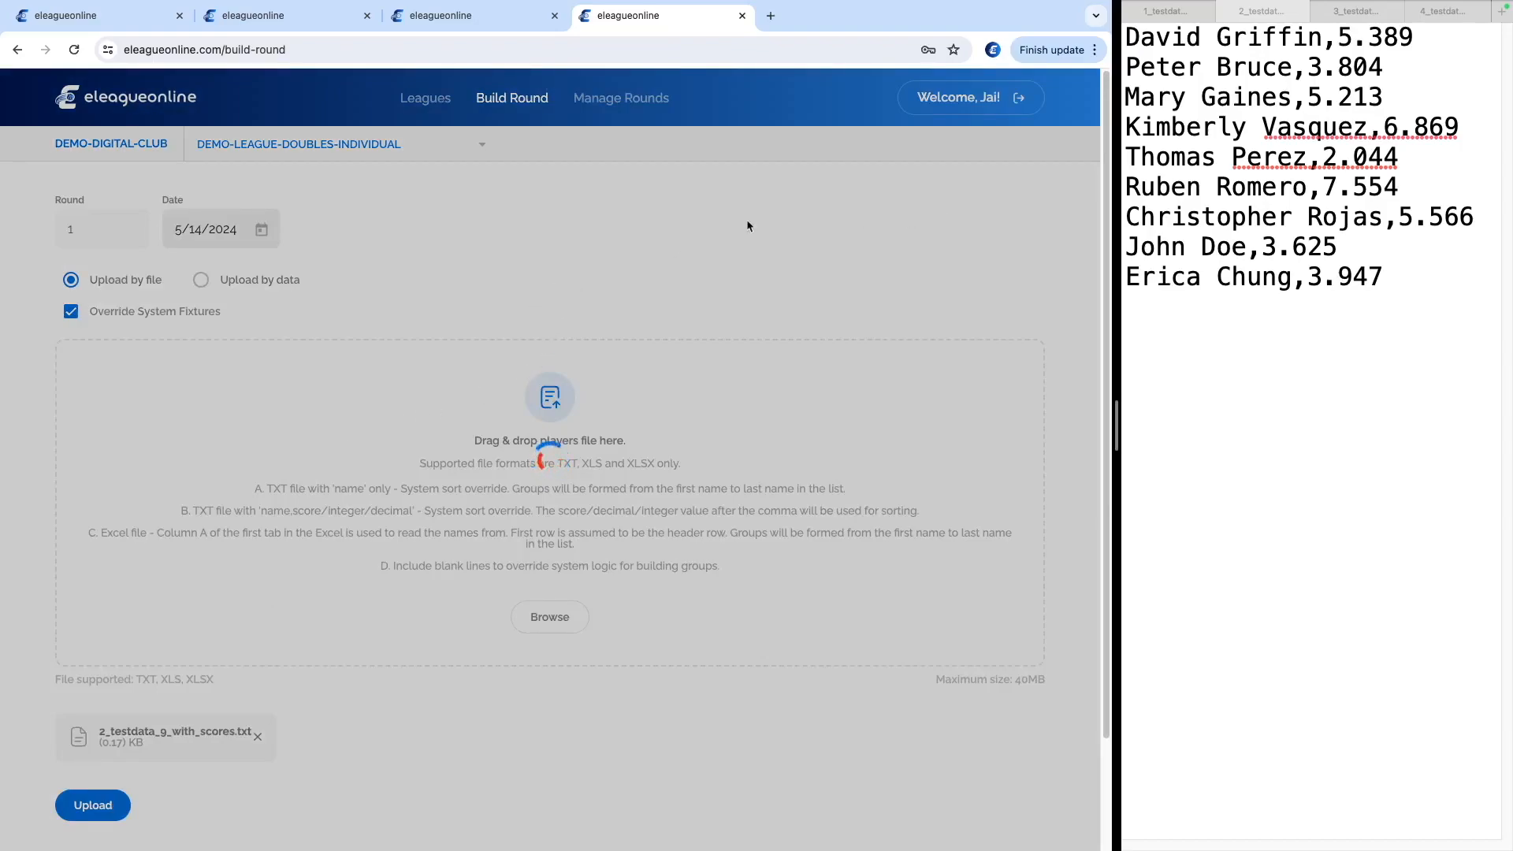
pyautogui.moveTo(1156, 187); pyautogui.dragTo(1231, 187)
pyautogui.moveTo(1327, 186); pyautogui.dragTo(1396, 185)
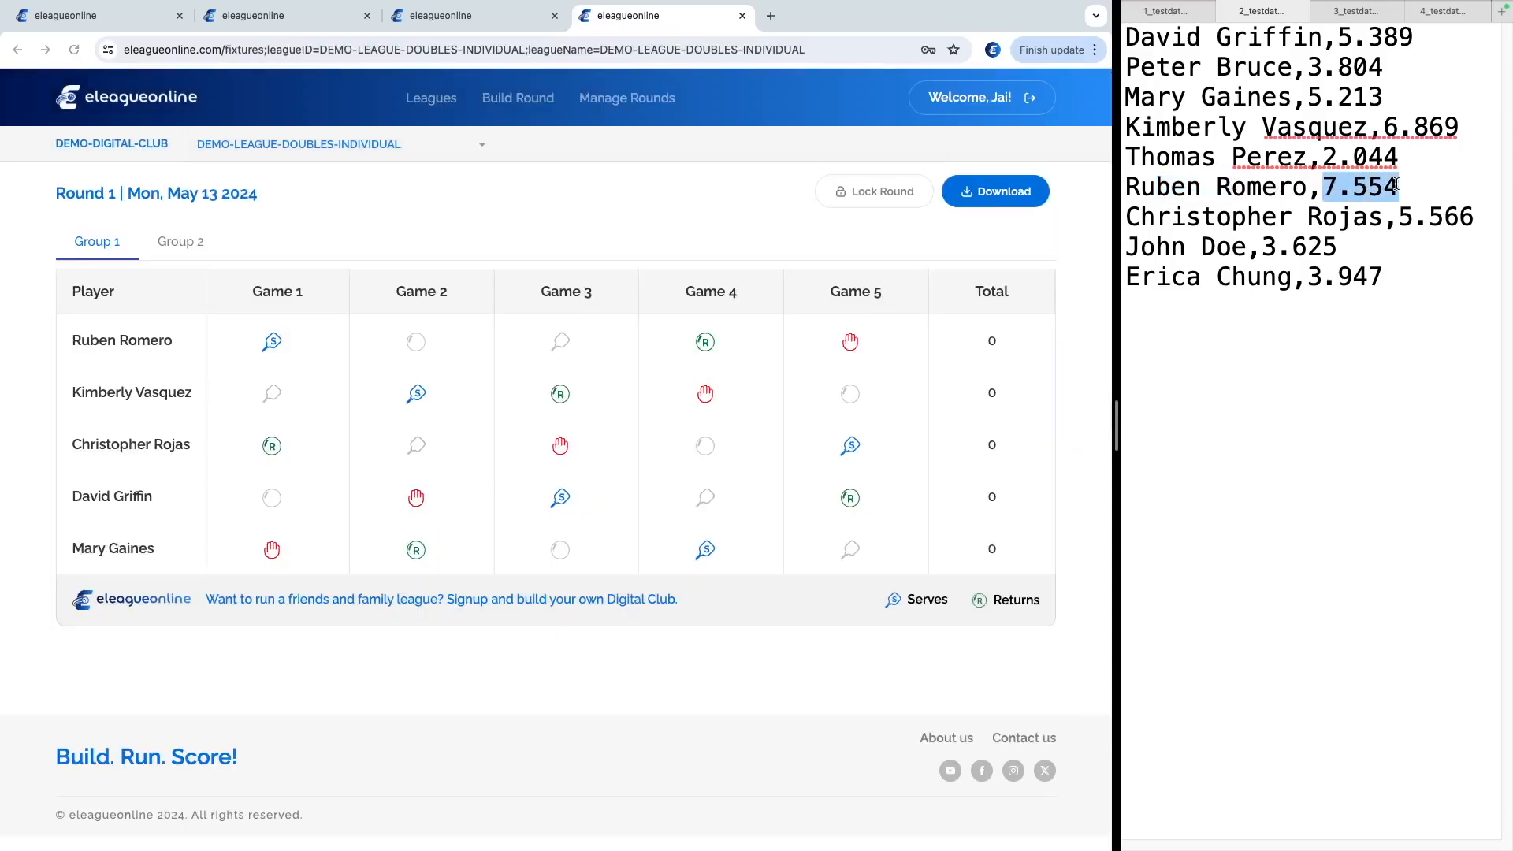
pyautogui.click(75, 347)
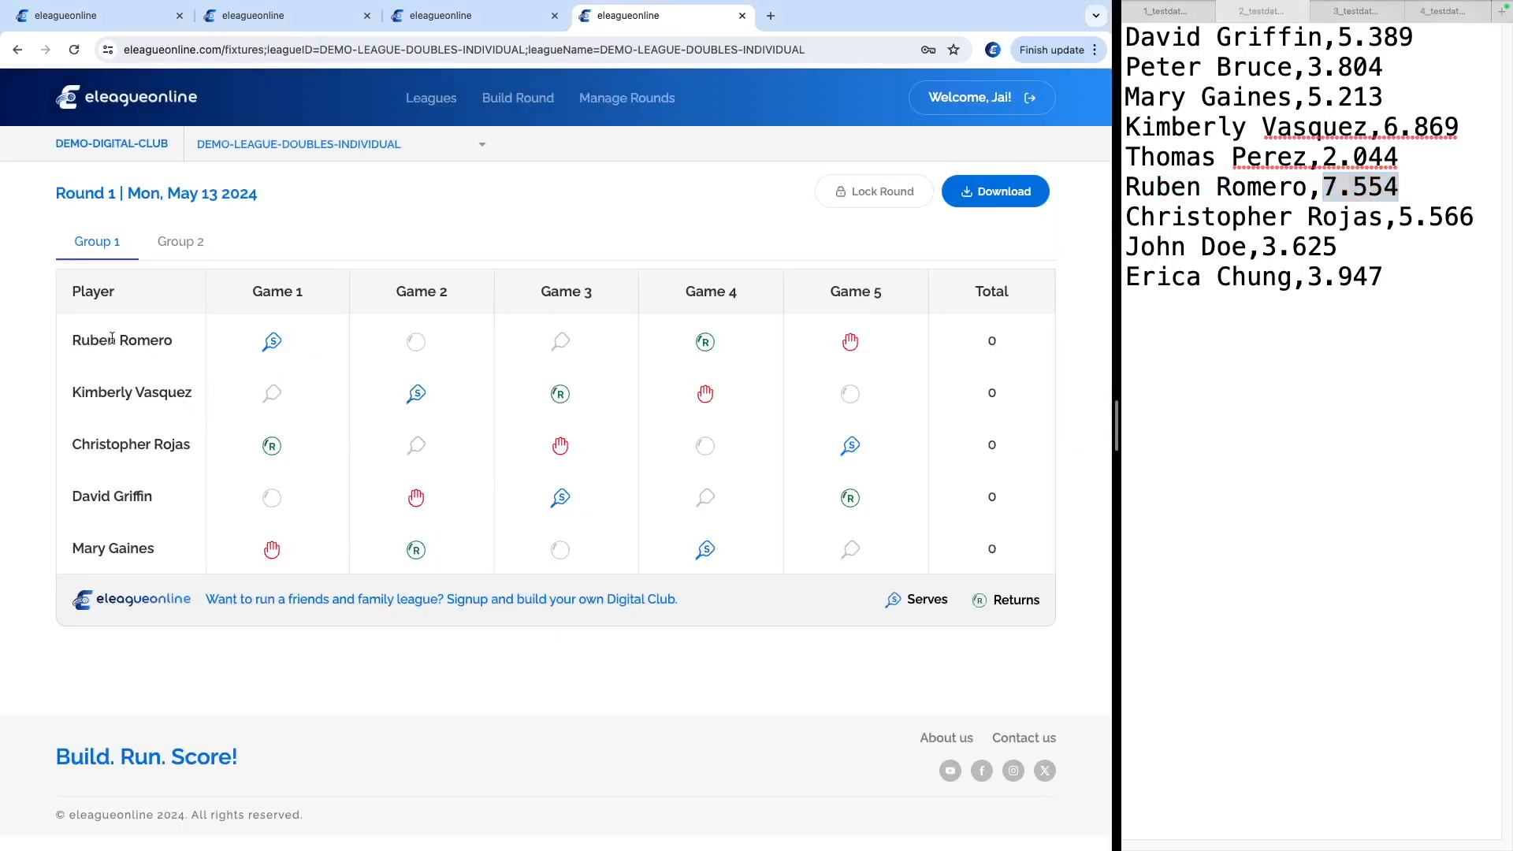
pyautogui.moveTo(85, 392); pyautogui.dragTo(204, 398)
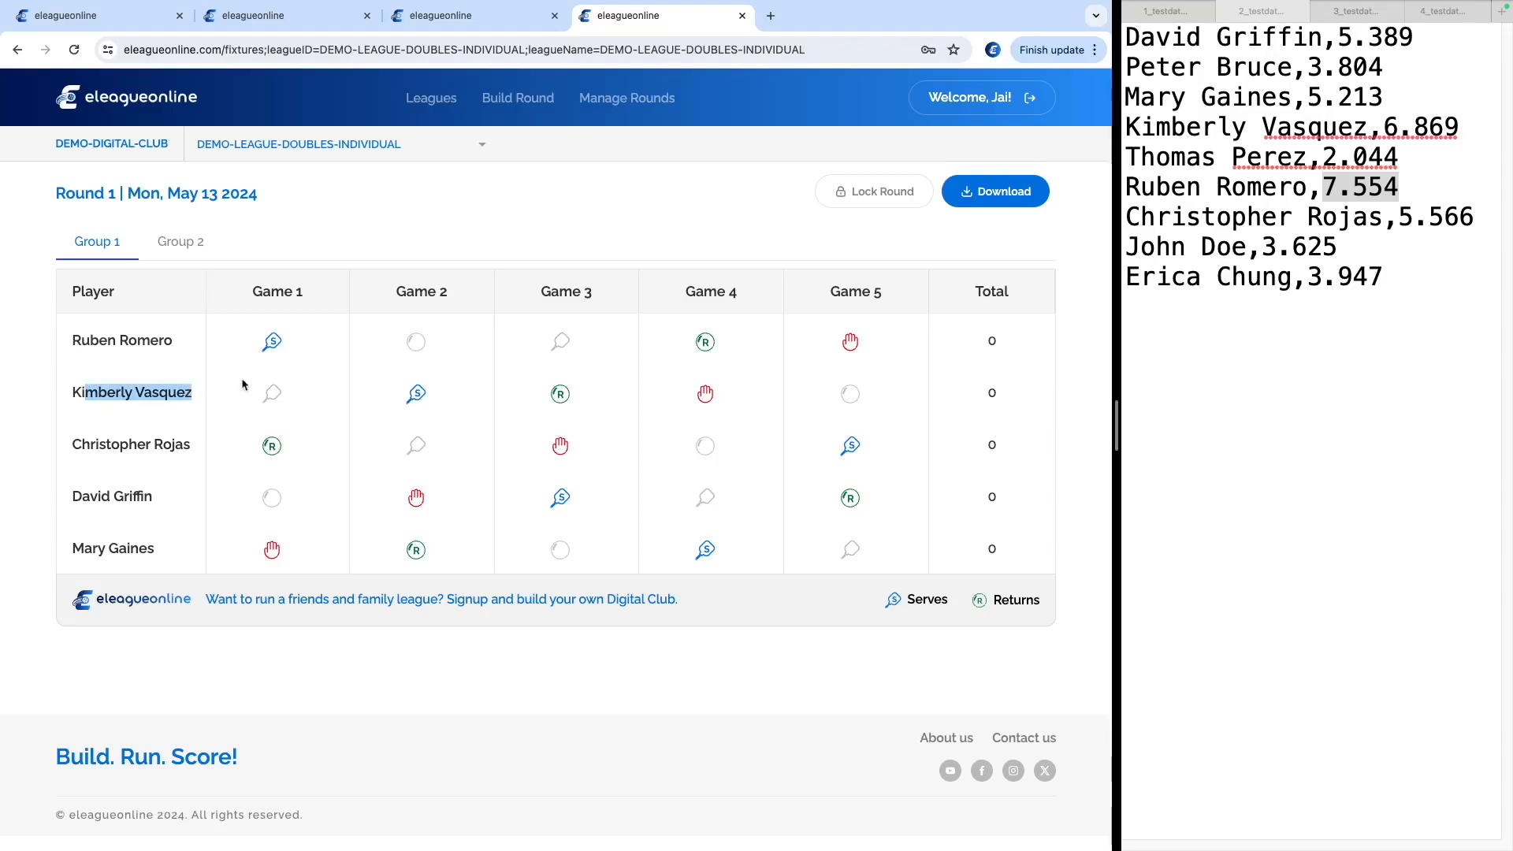
pyautogui.click(1391, 127)
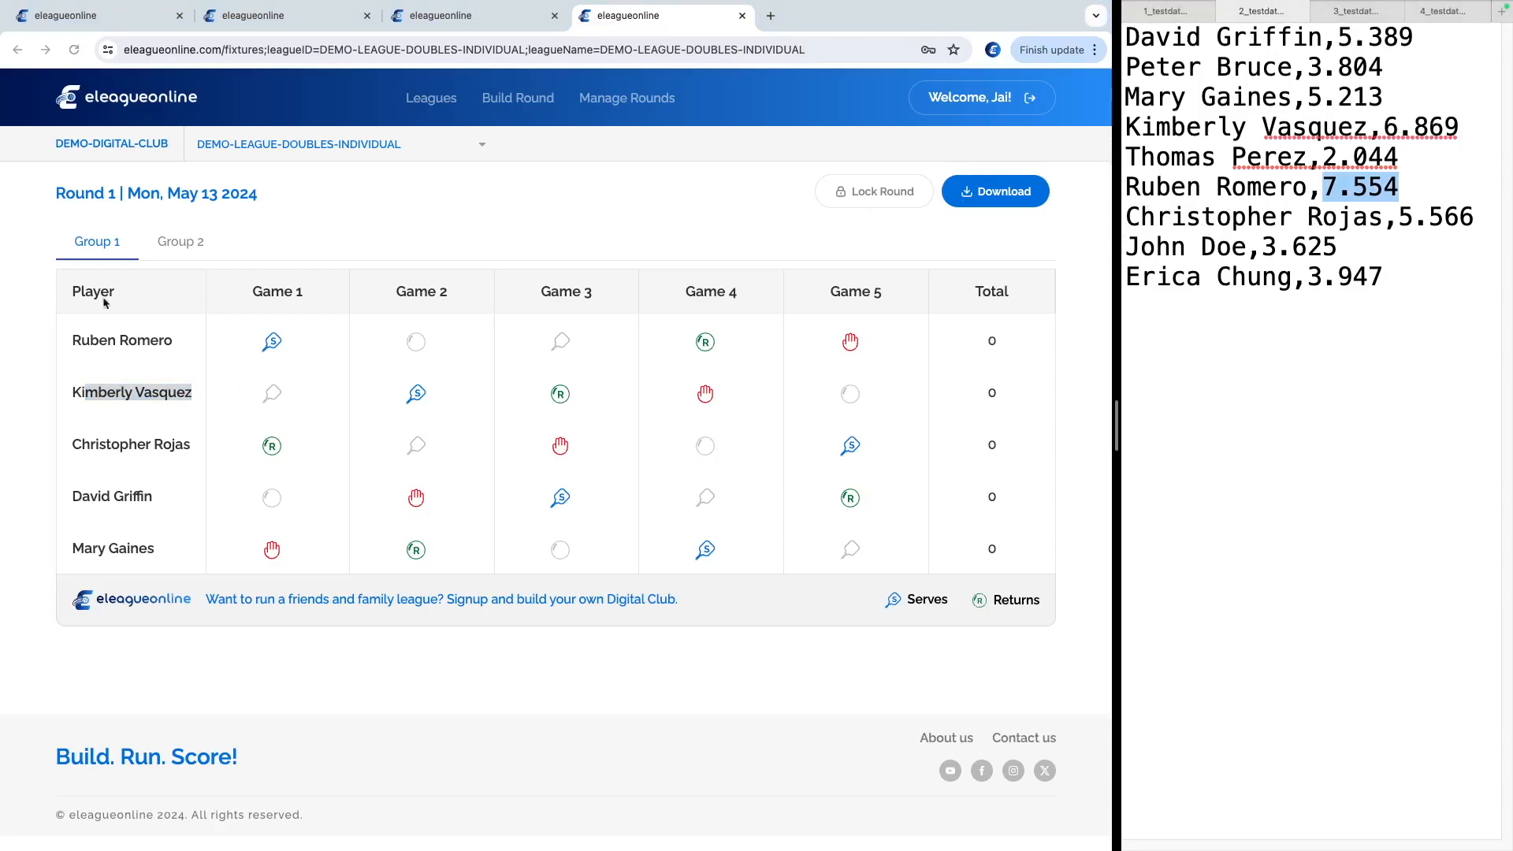
pyautogui.click(183, 245)
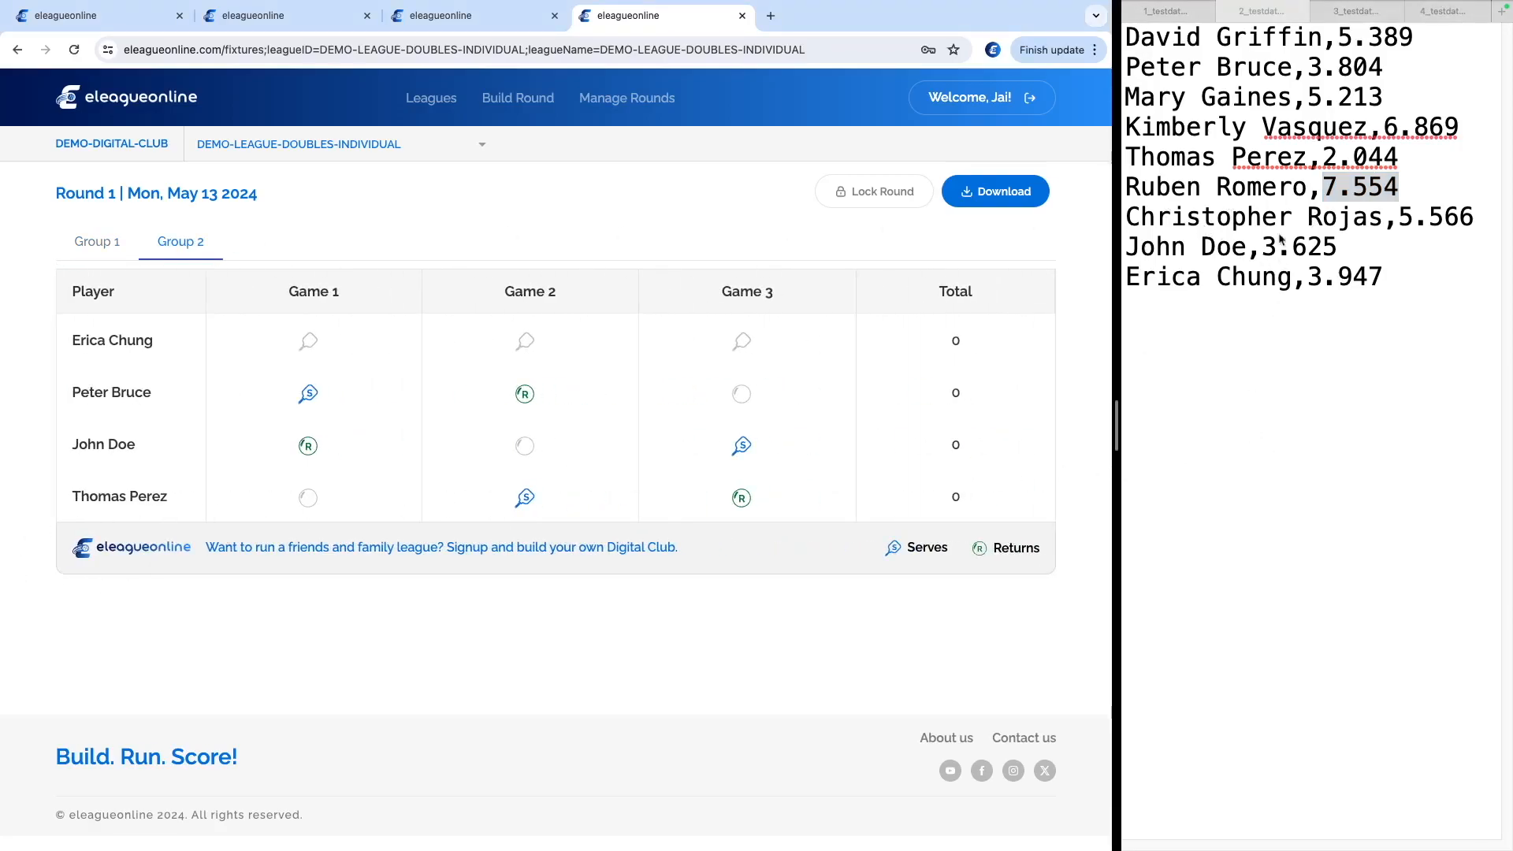
pyautogui.click(1316, 154)
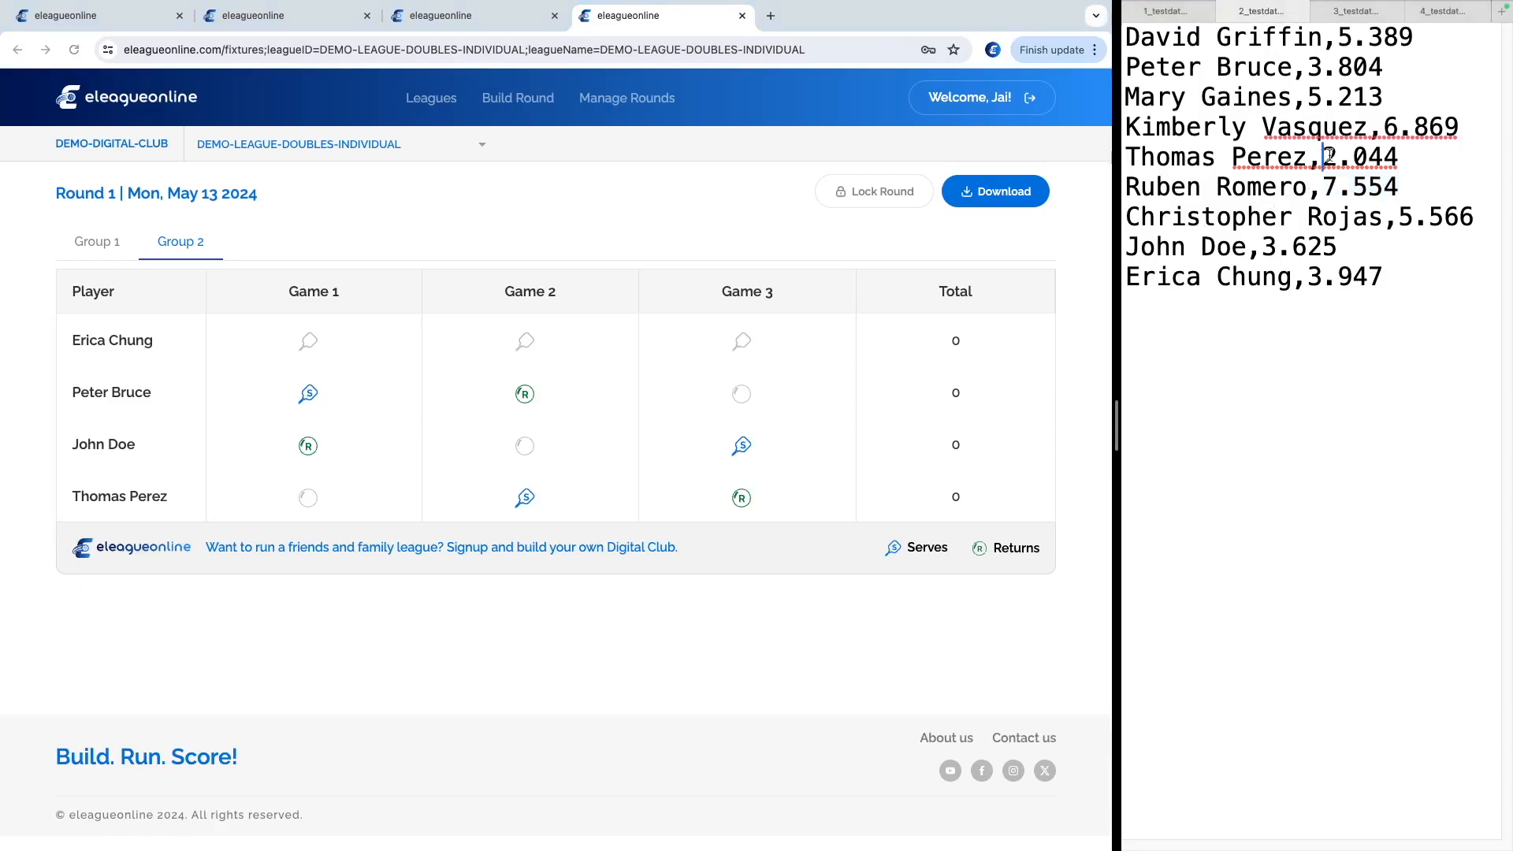
pyautogui.keyDown('shift'); pyautogui.click(1396, 165); pyautogui.keyUp('shift')
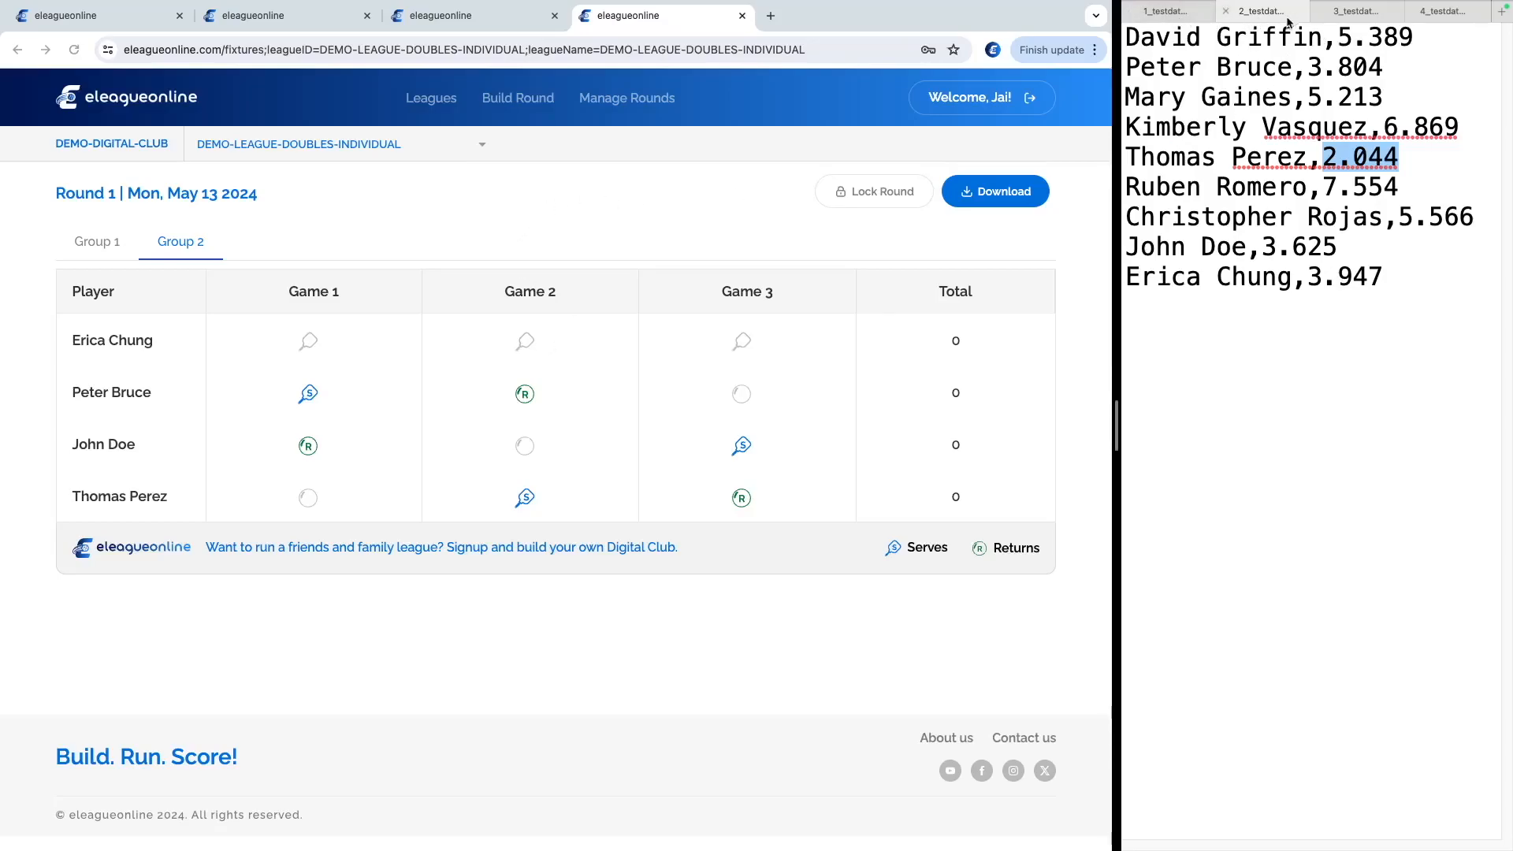
pyautogui.click(1173, 9)
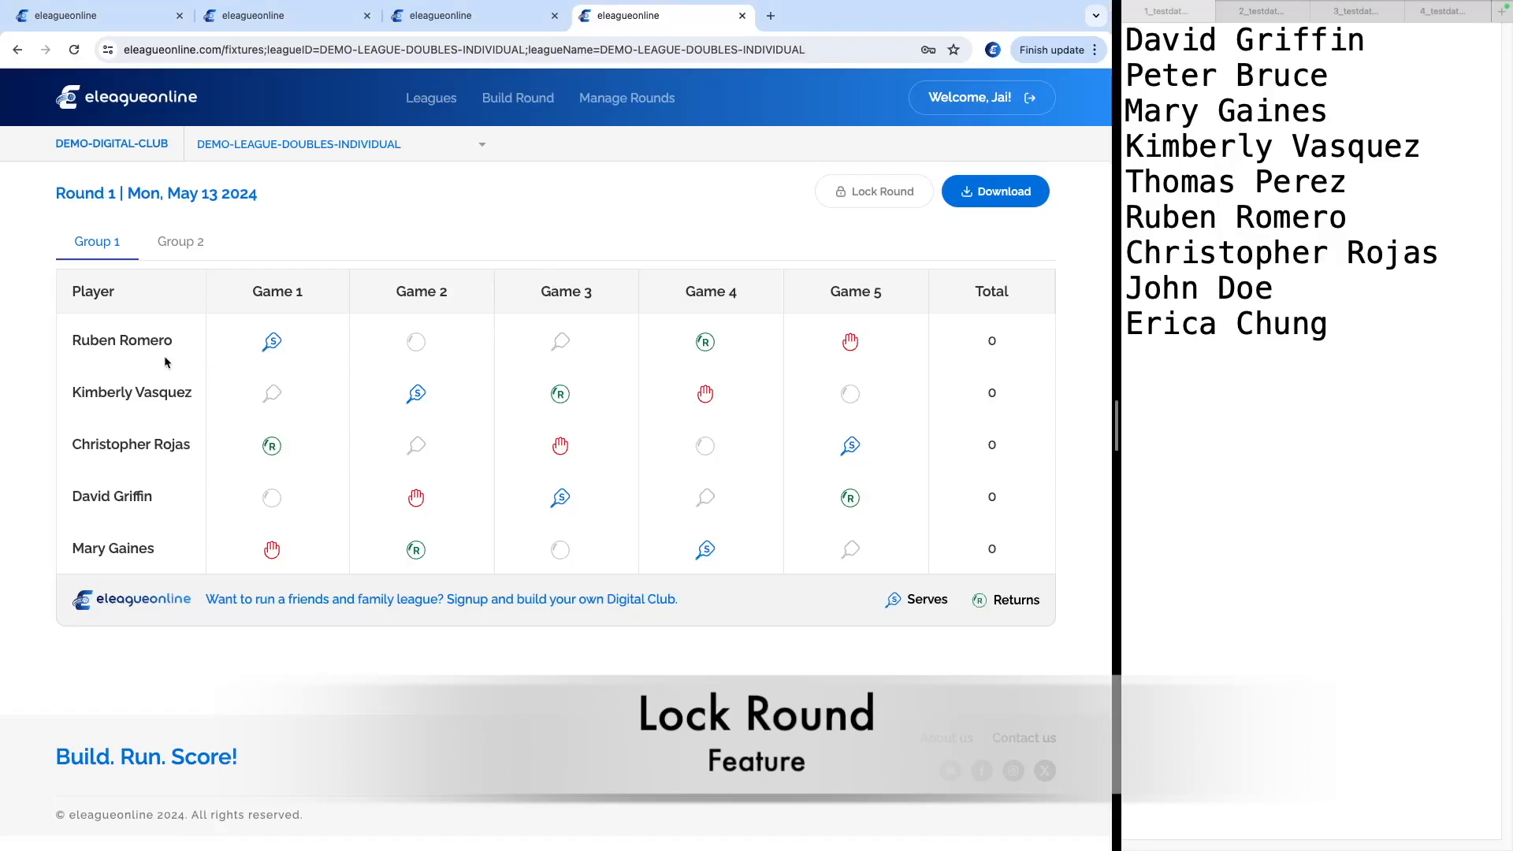
# Lock the Round 1 fixtures, confirming with Yes
pyautogui.click(844, 198)
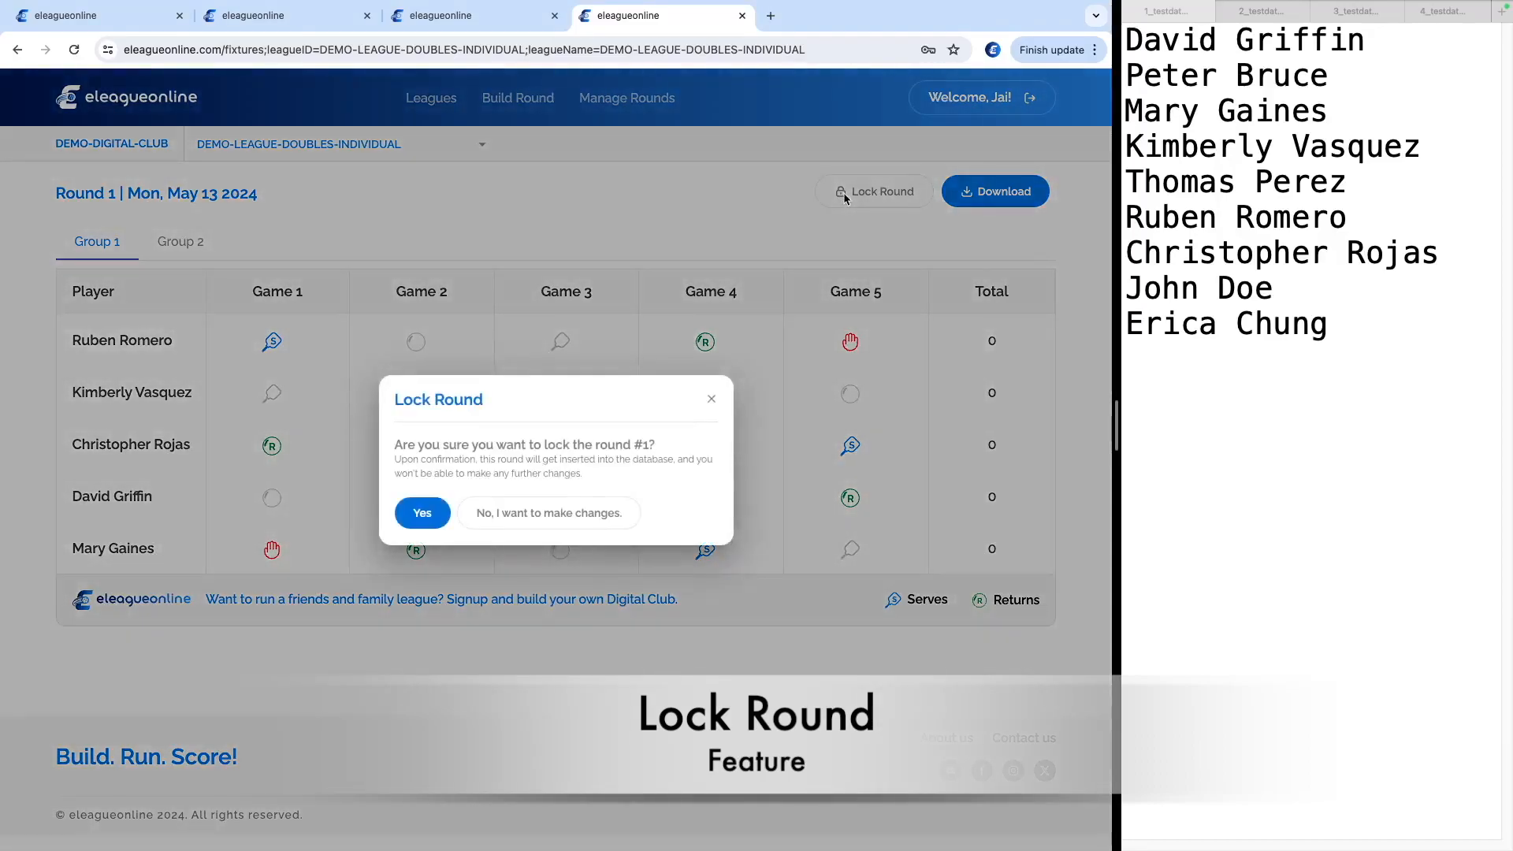
pyautogui.click(443, 517)
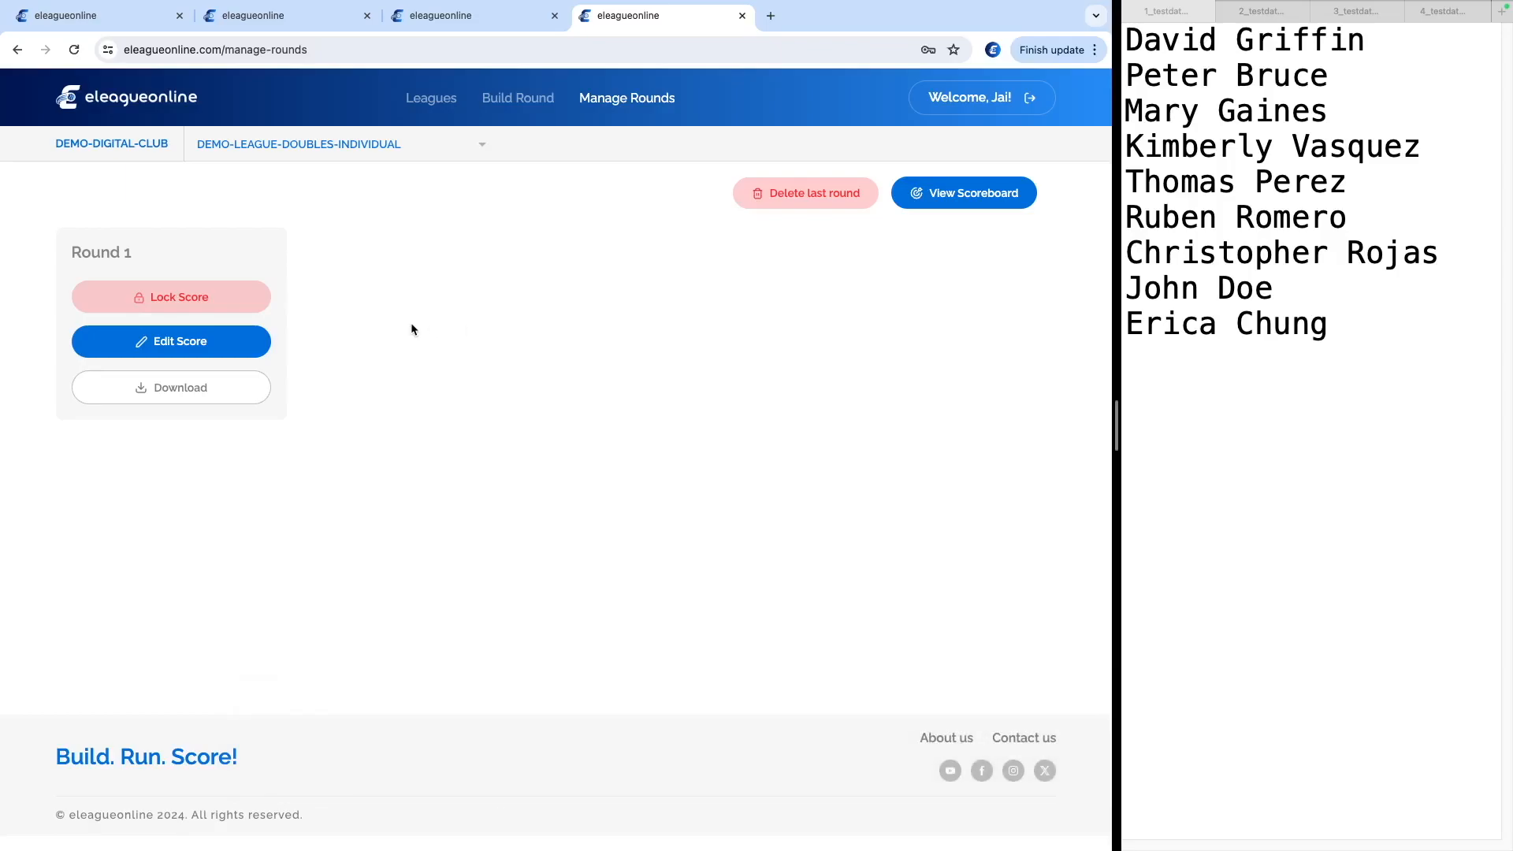
# Download the Round 1 score sheet PDF and scroll through the Group 1 and Group 2 pages
pyautogui.click(176, 391)
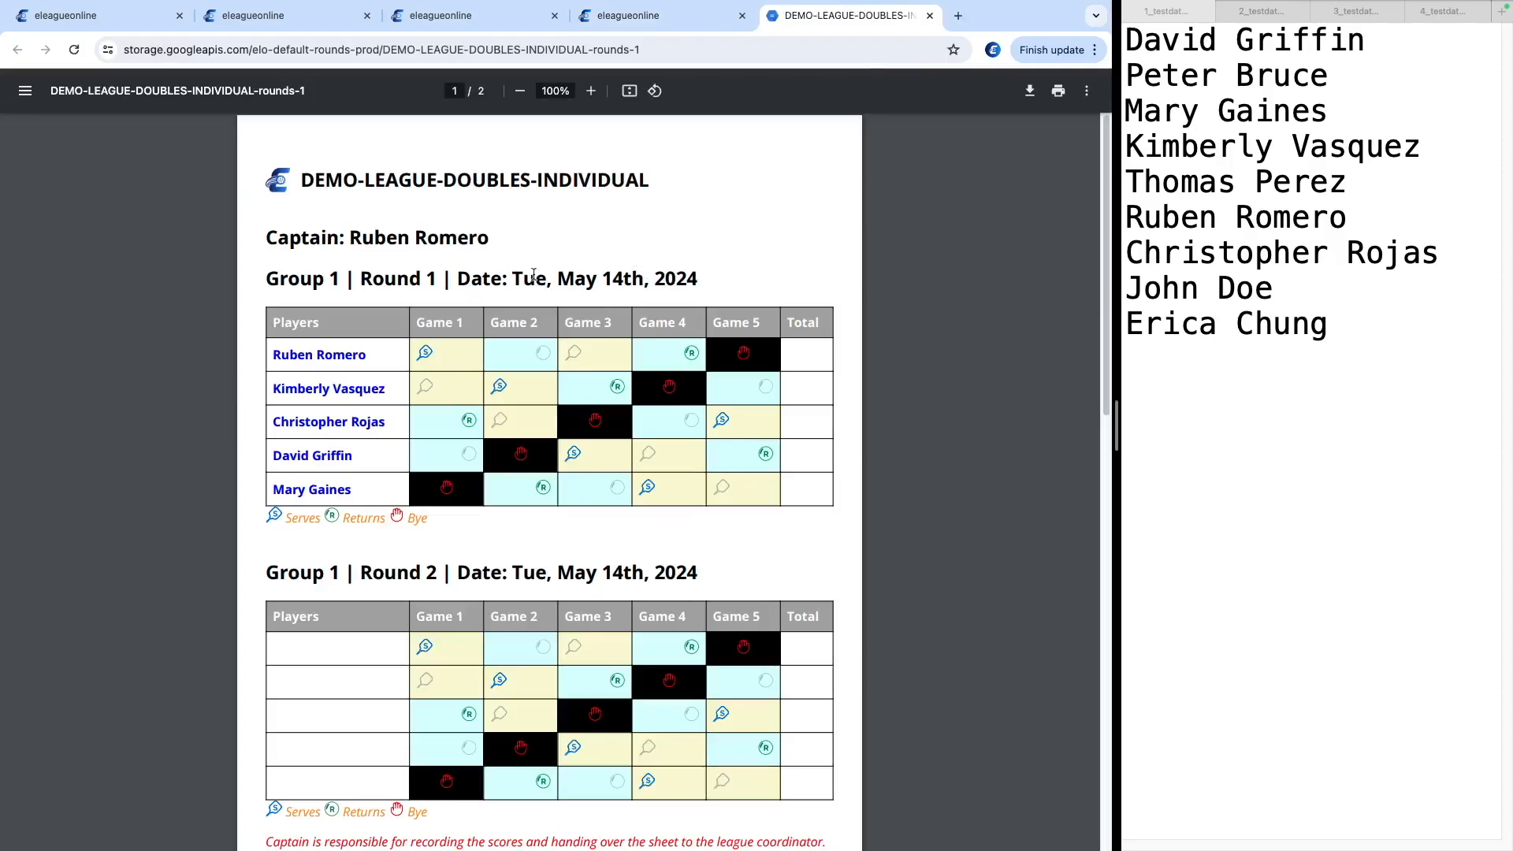
pyautogui.scroll(-1, 462, 326)
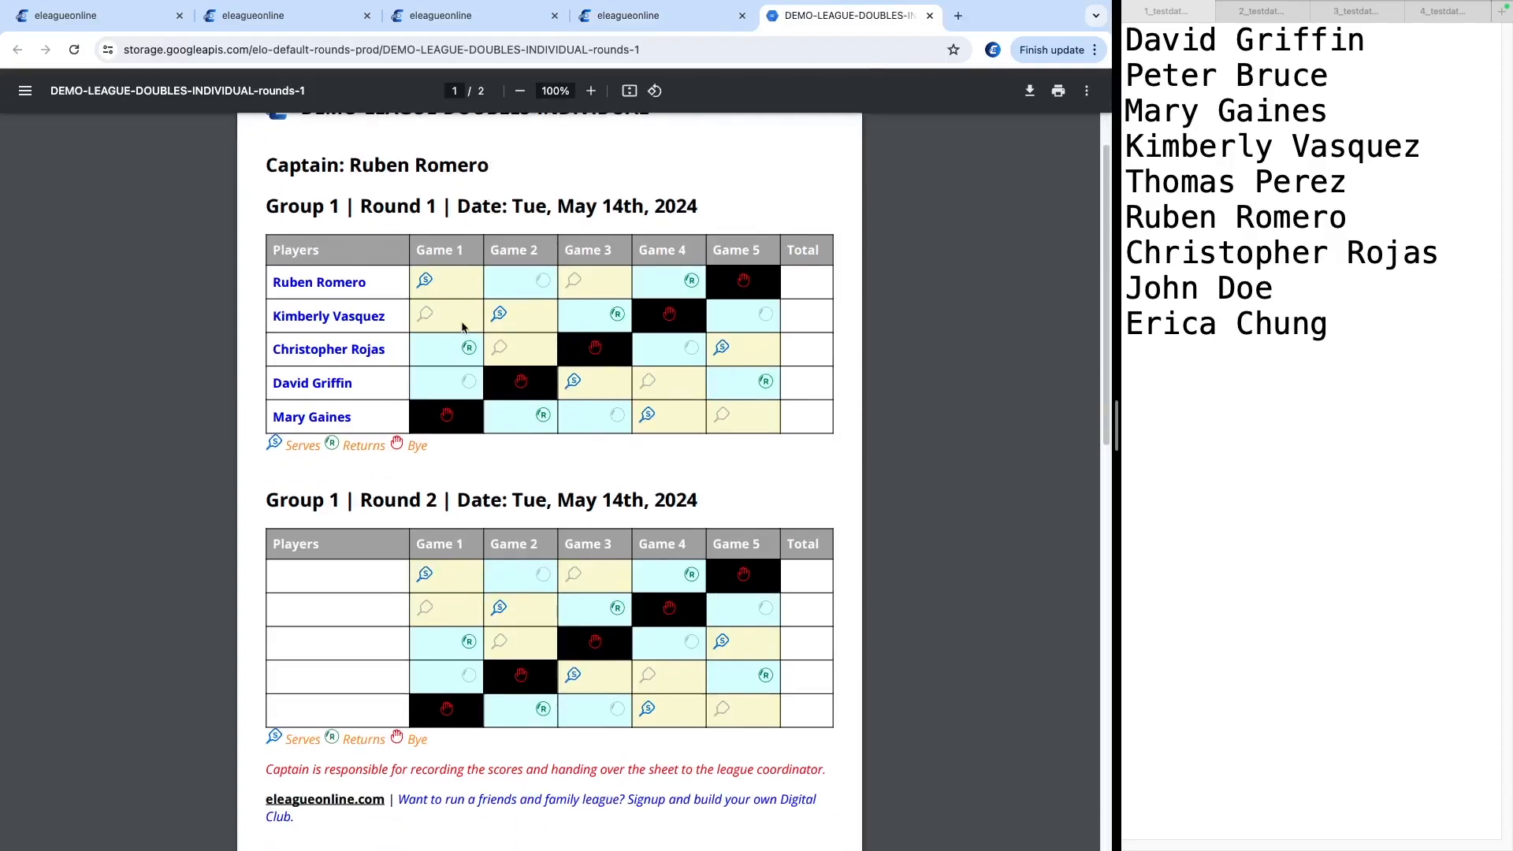
pyautogui.scroll(1, 462, 326)
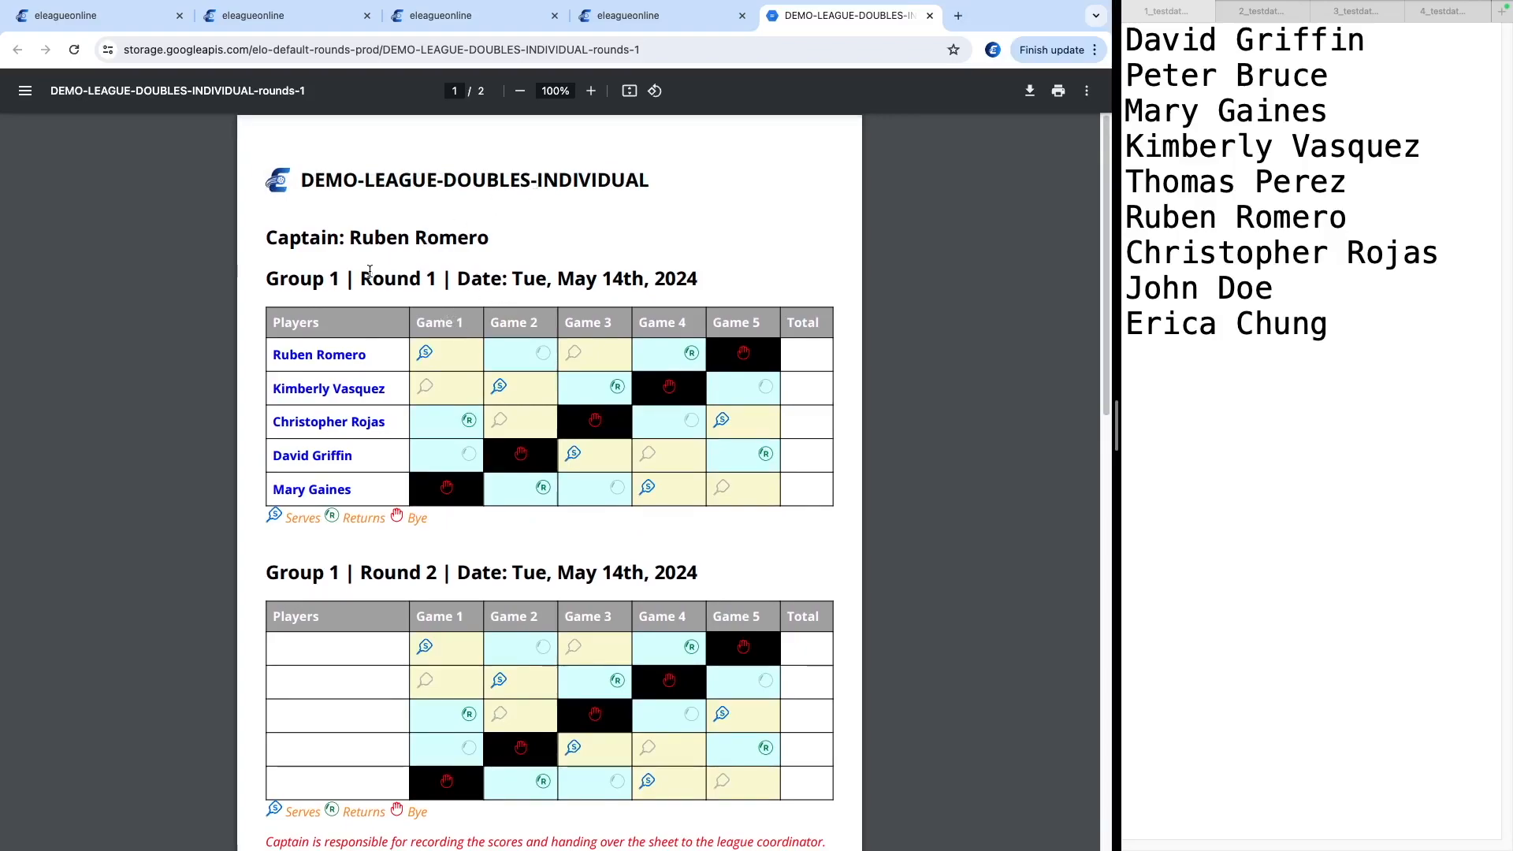
pyautogui.scroll(-7, 405, 279)
pyautogui.scroll(4, 405, 279)
pyautogui.scroll(-10, 402, 282)
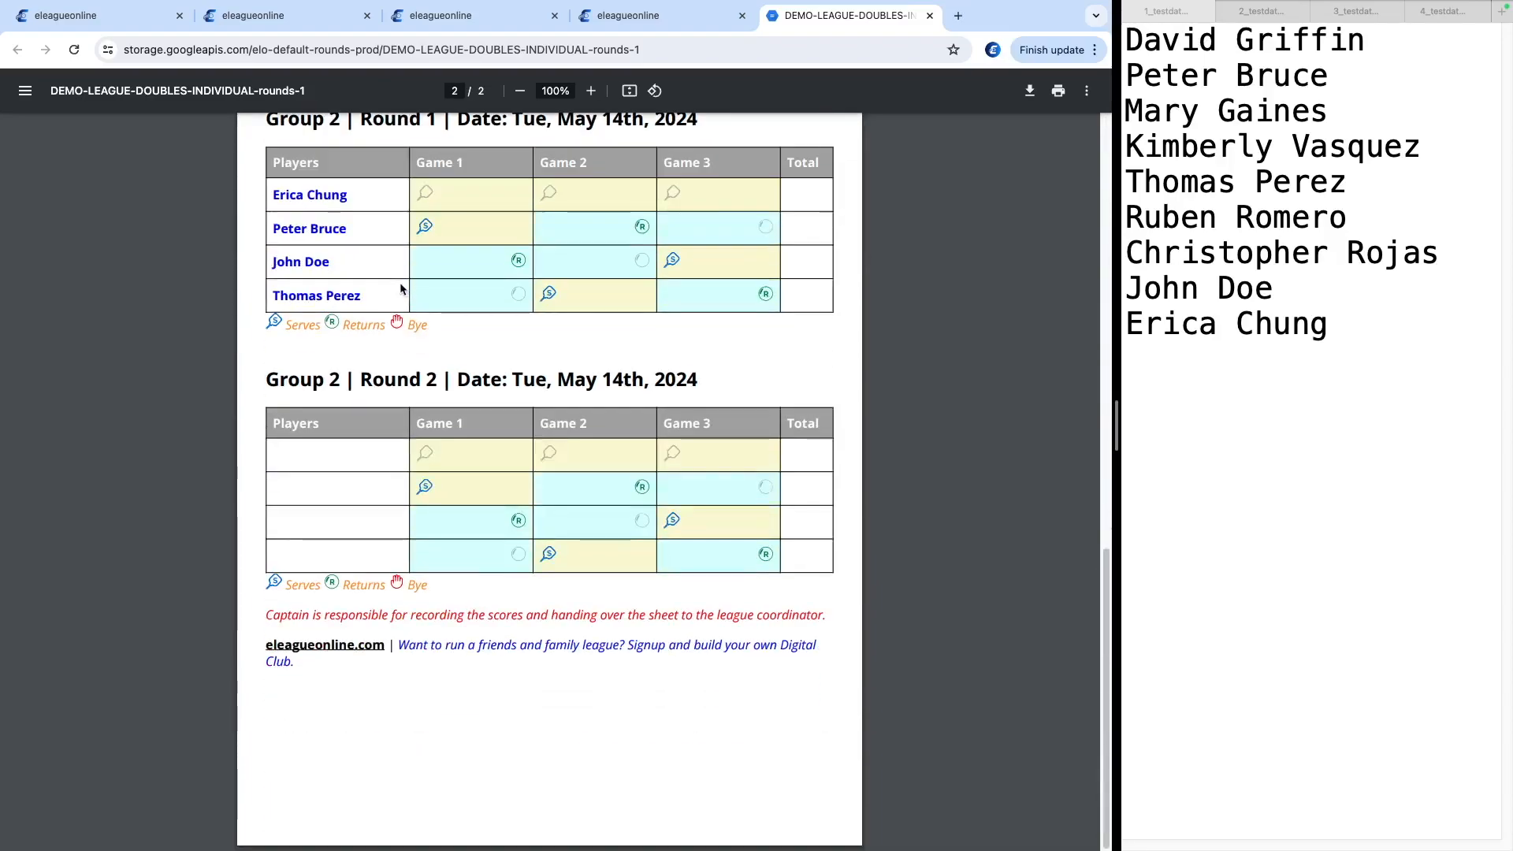
pyautogui.scroll(13, 401, 289)
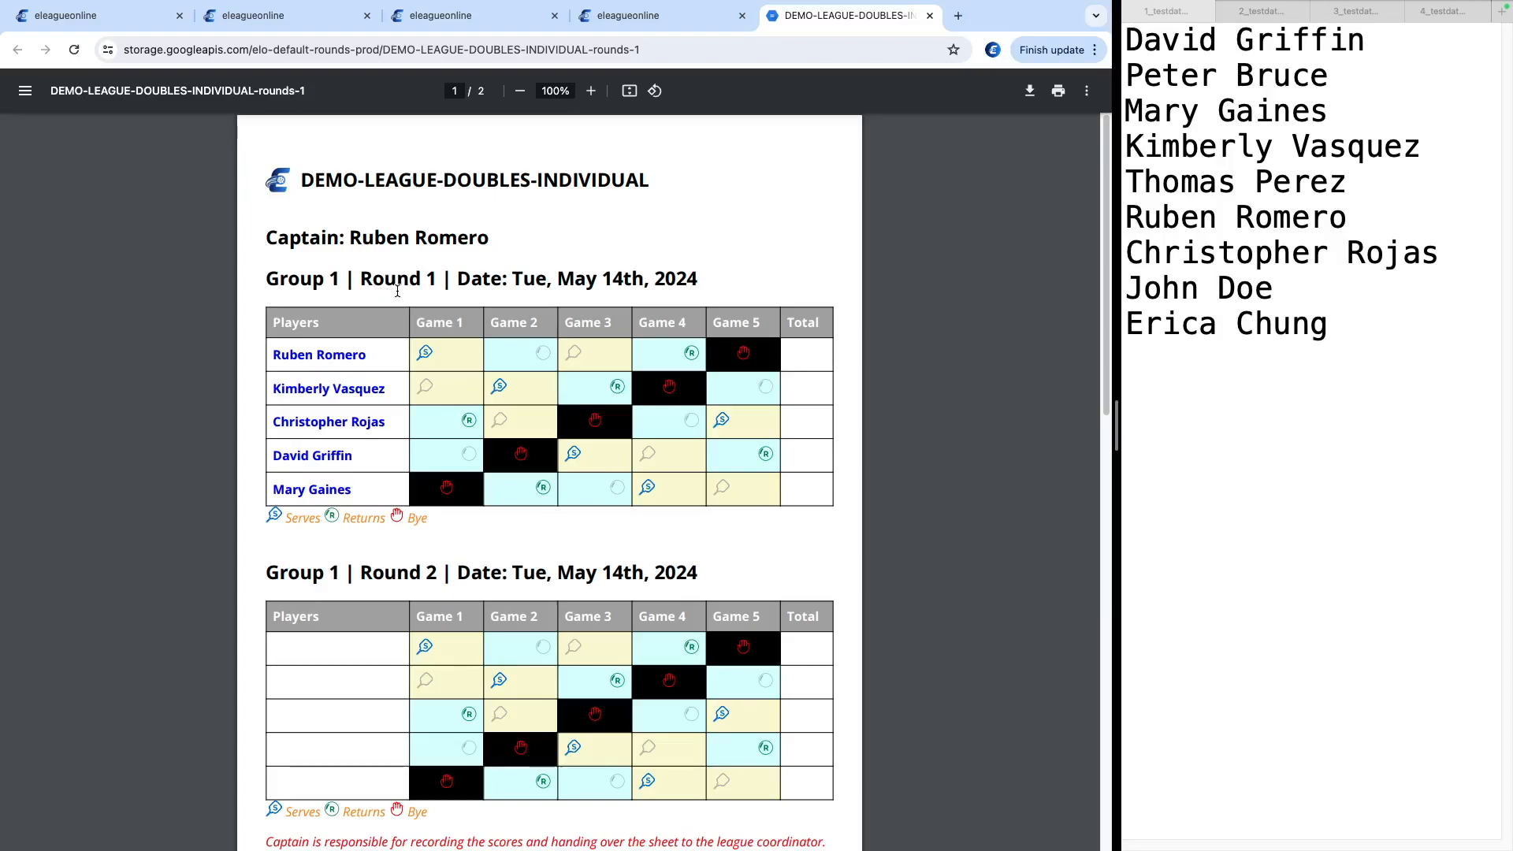
pyautogui.scroll(-1, 397, 291)
pyautogui.scroll(-3, 390, 300)
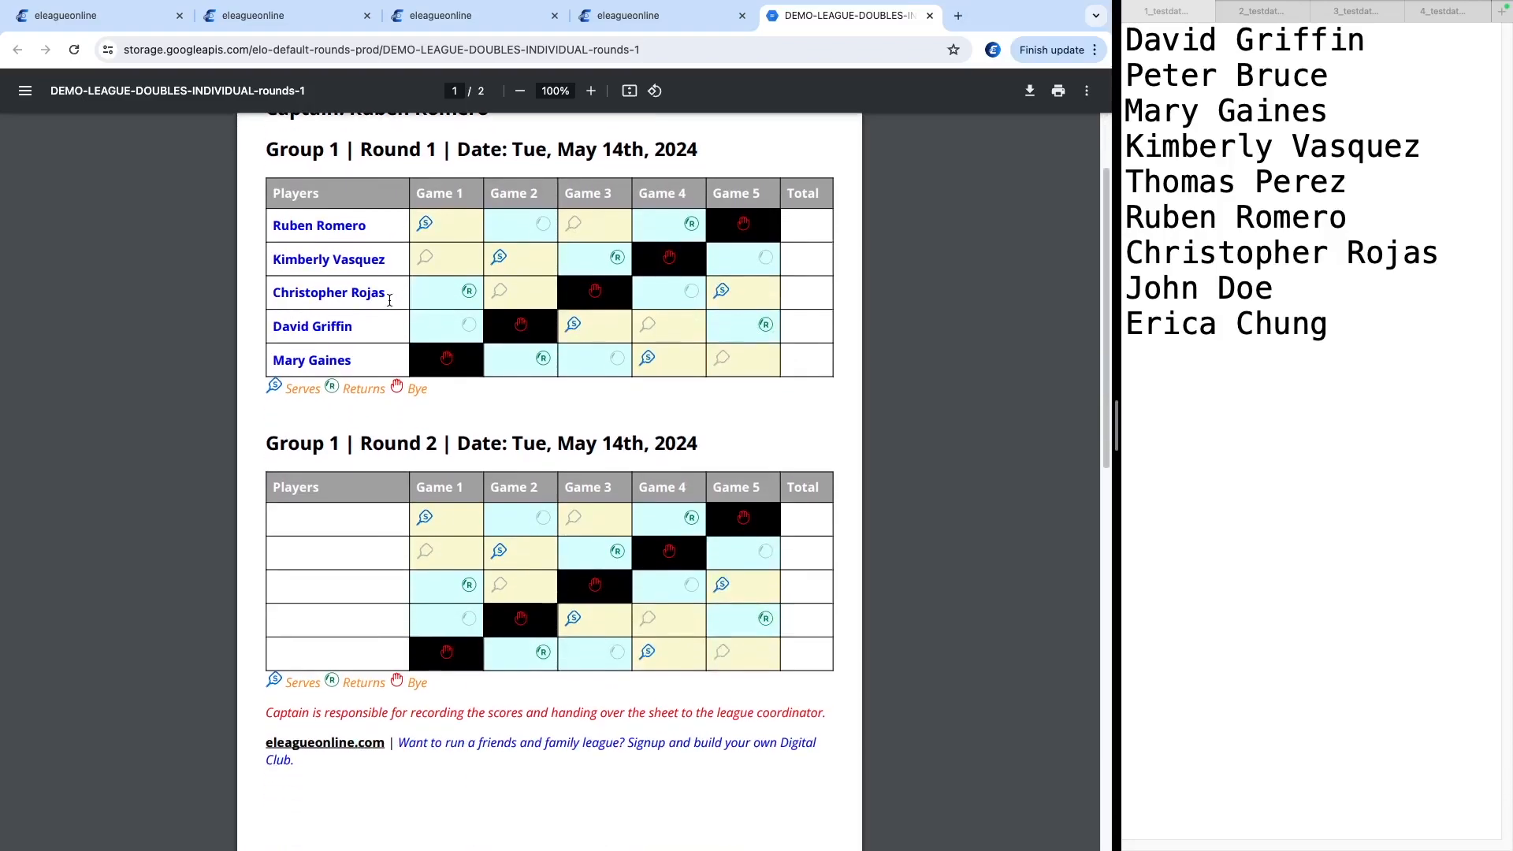
pyautogui.scroll(3, 382, 256)
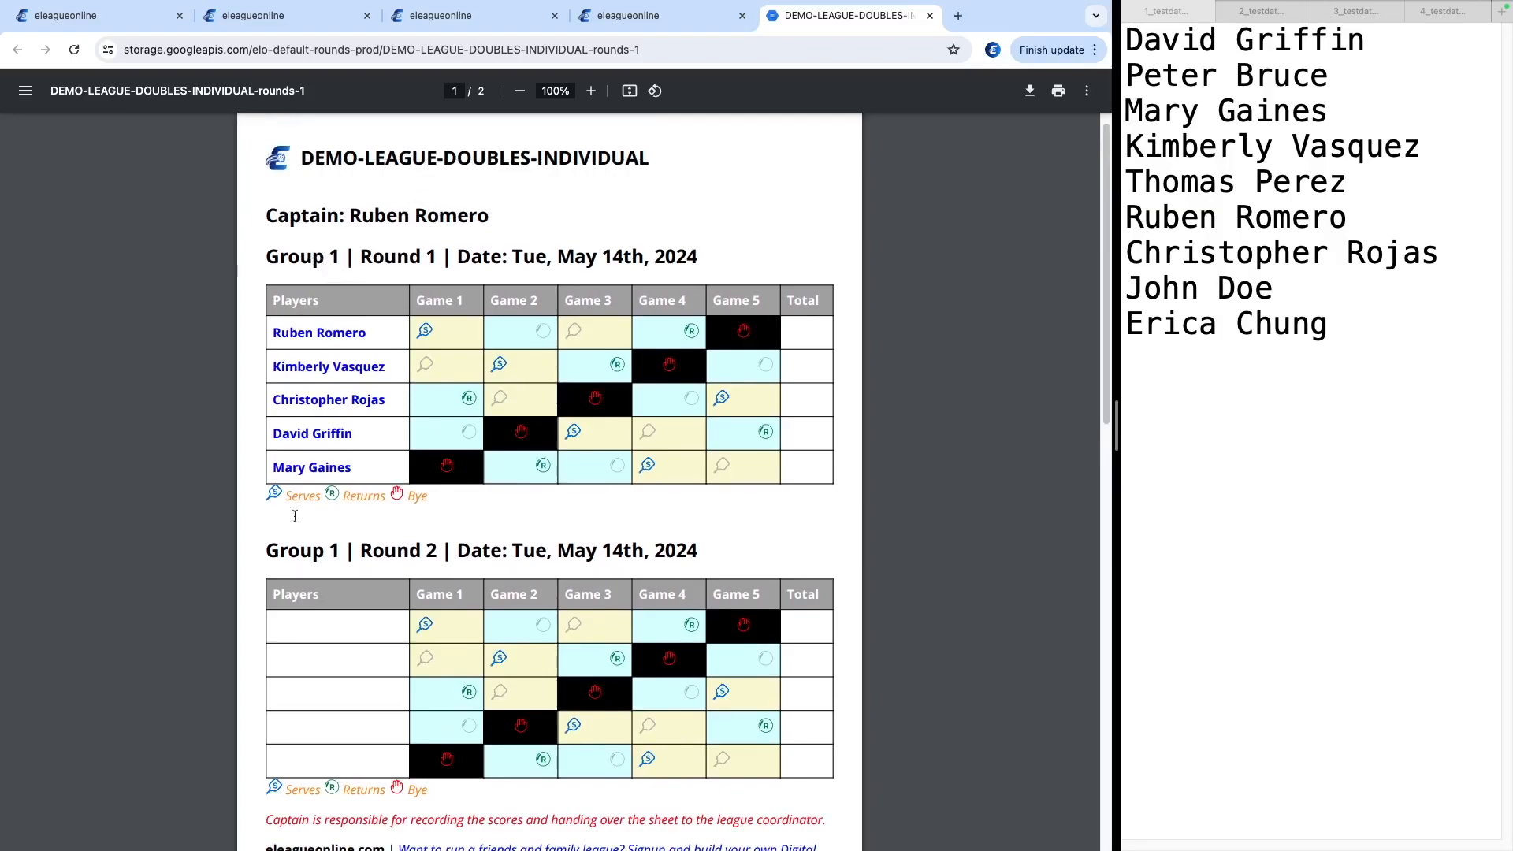
pyautogui.scroll(-10, 331, 389)
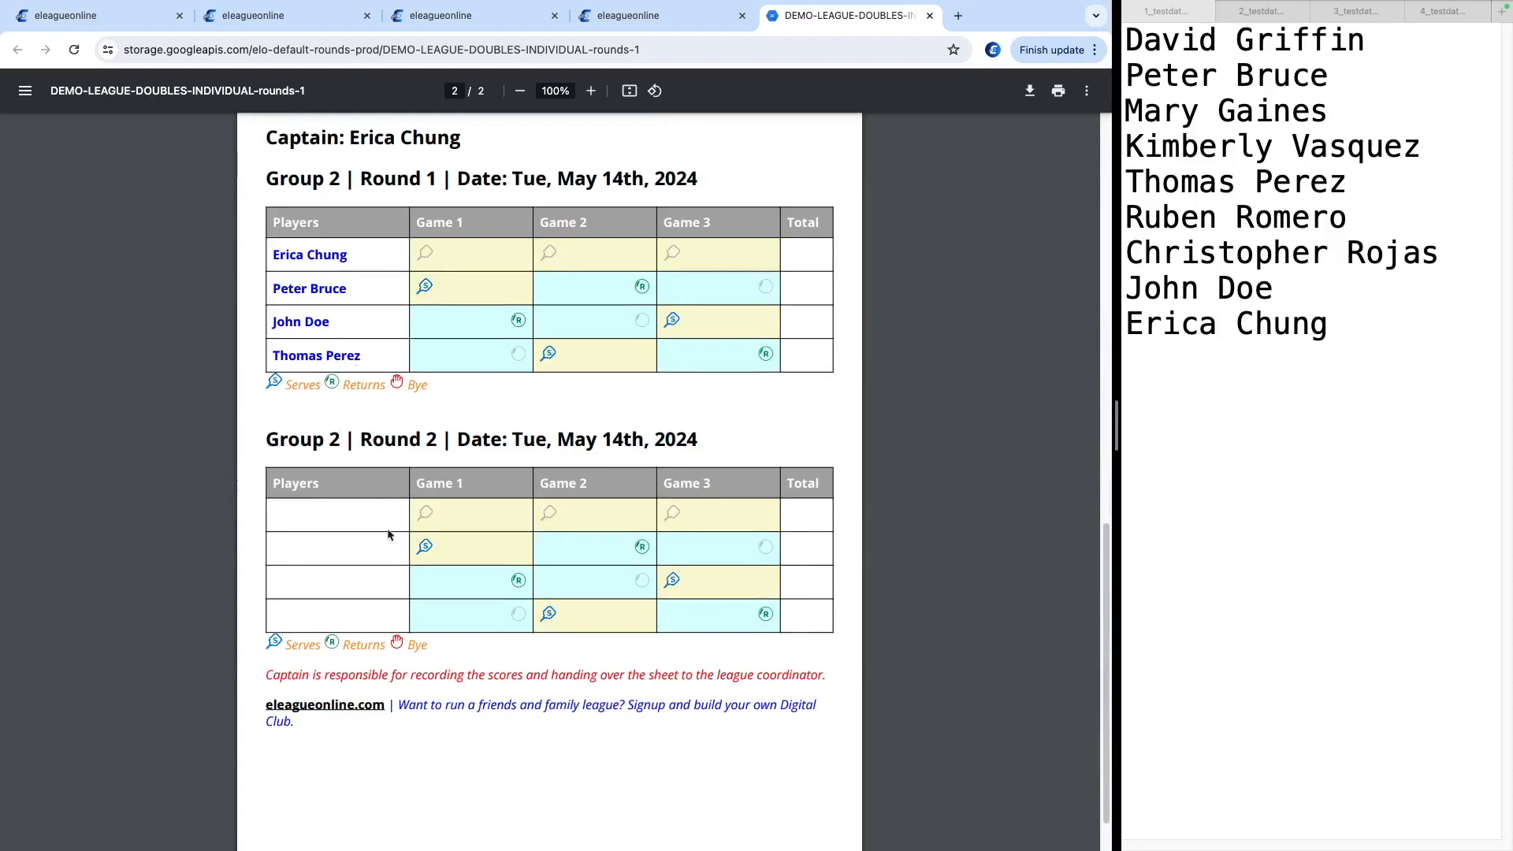
pyautogui.scroll(10, 406, 358)
pyautogui.scroll(2, 410, 351)
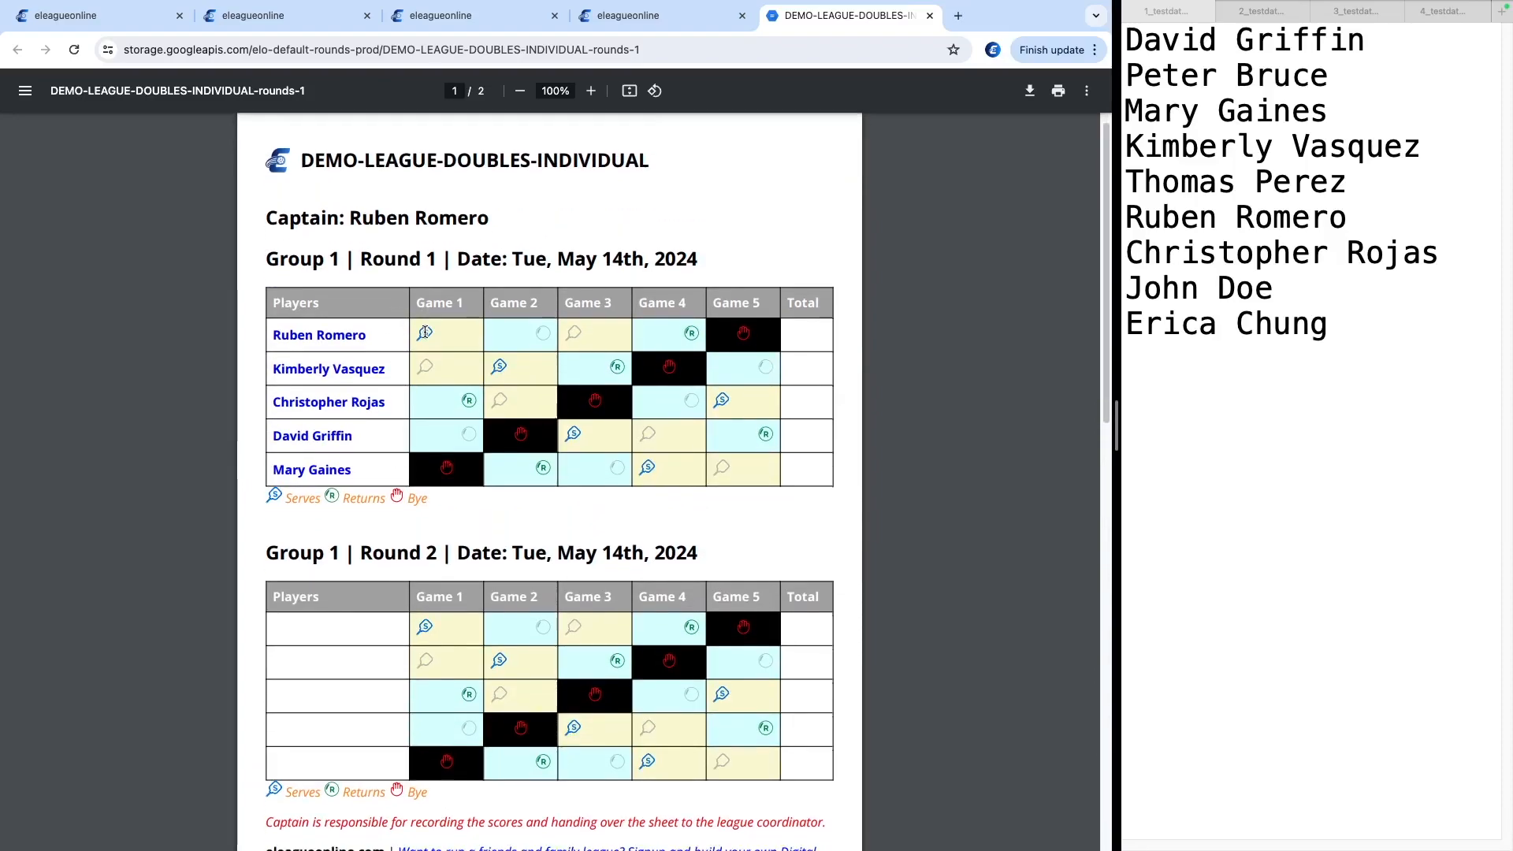
pyautogui.scroll(-2, 413, 351)
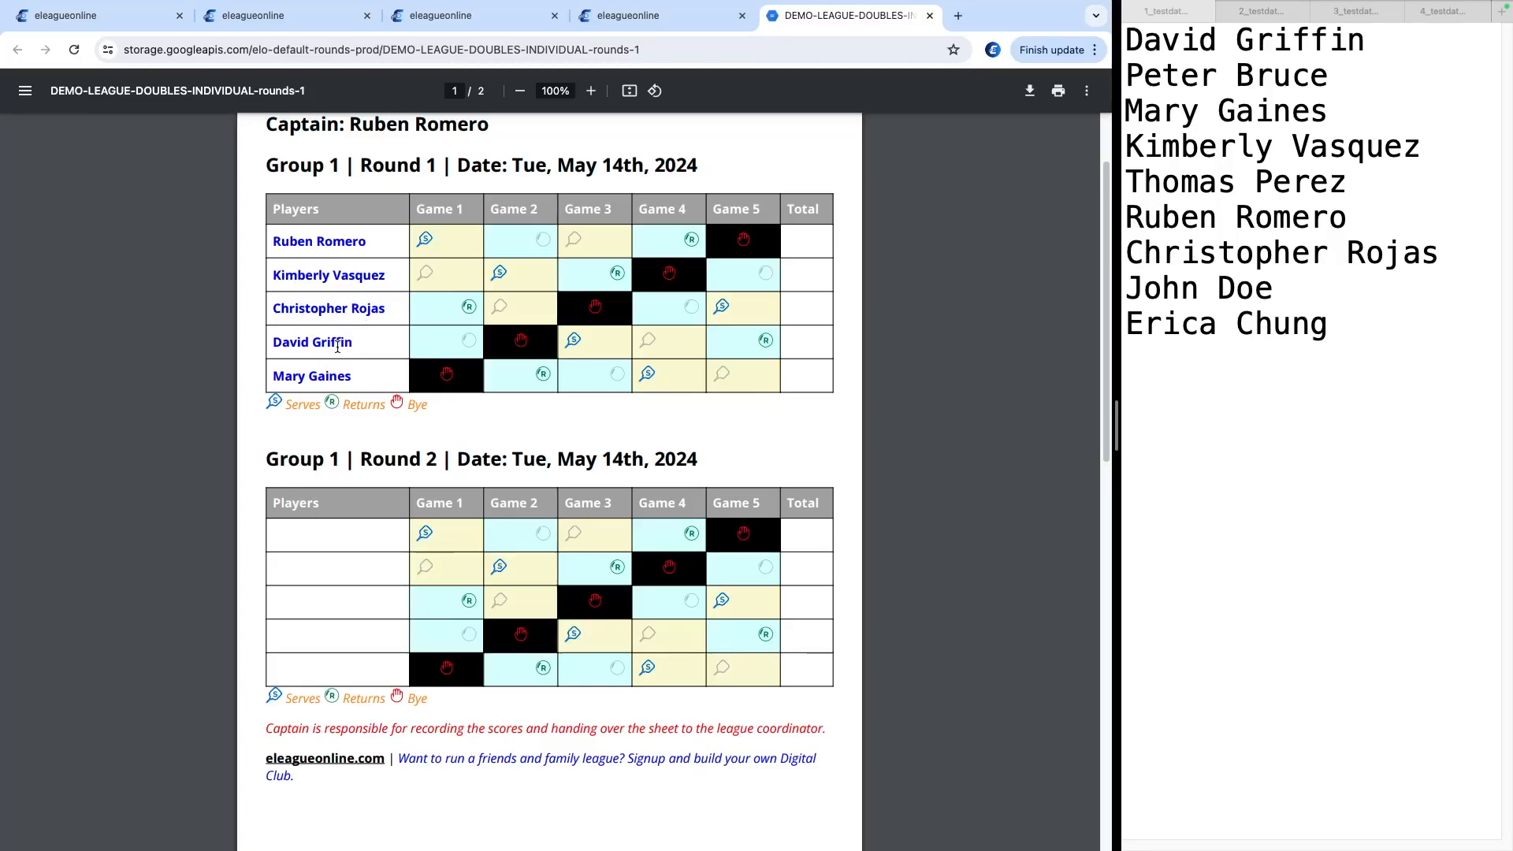
# Scroll through the rounds-1 score sheet pages, then return to the Manage Rounds tab
pyautogui.scroll(3, 338, 347)
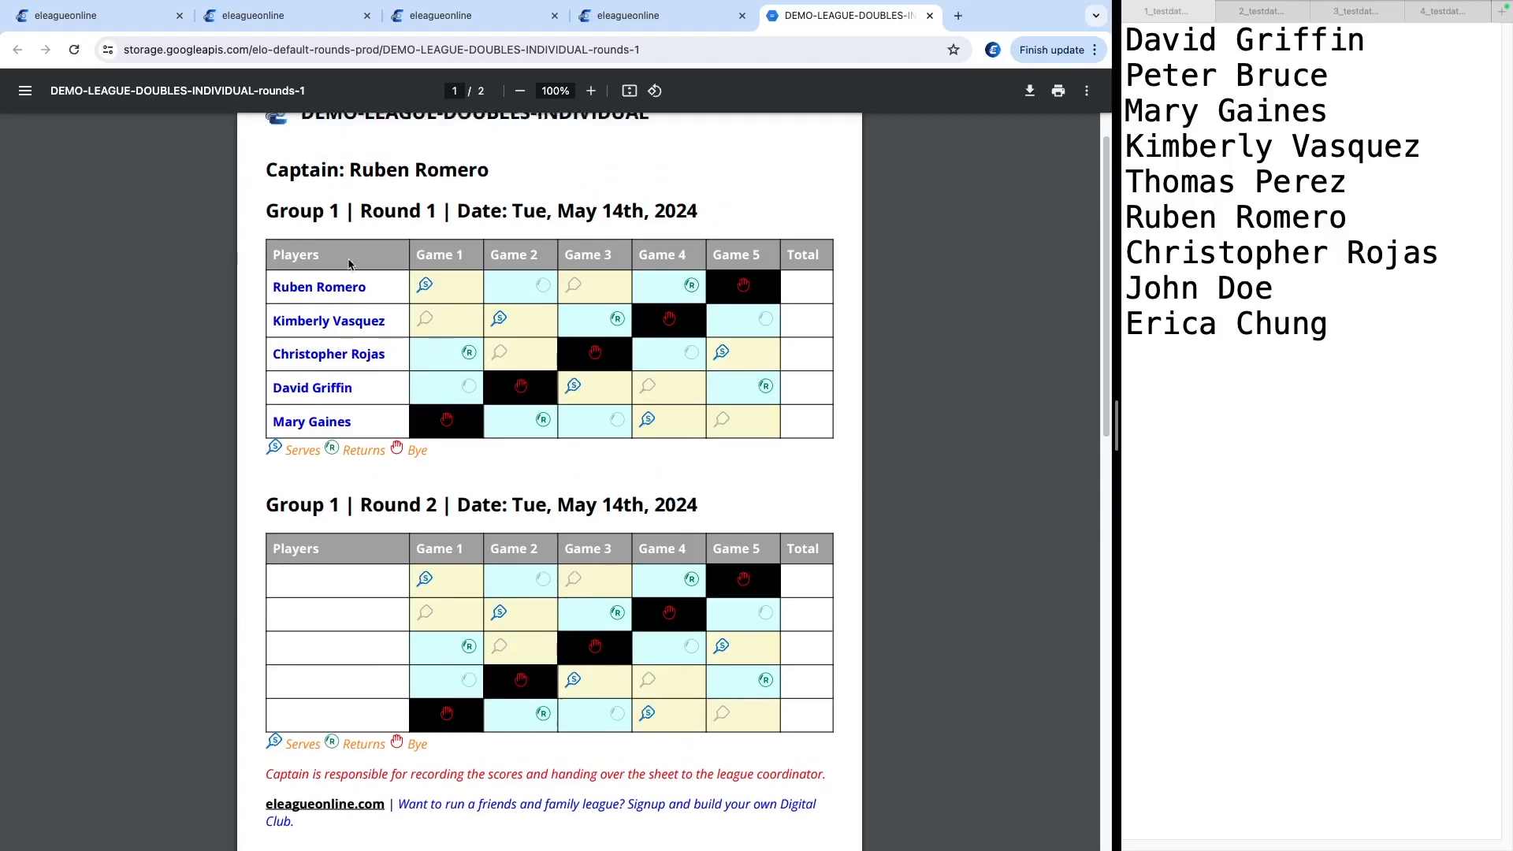
pyautogui.moveTo(316, 181); pyautogui.dragTo(424, 180)
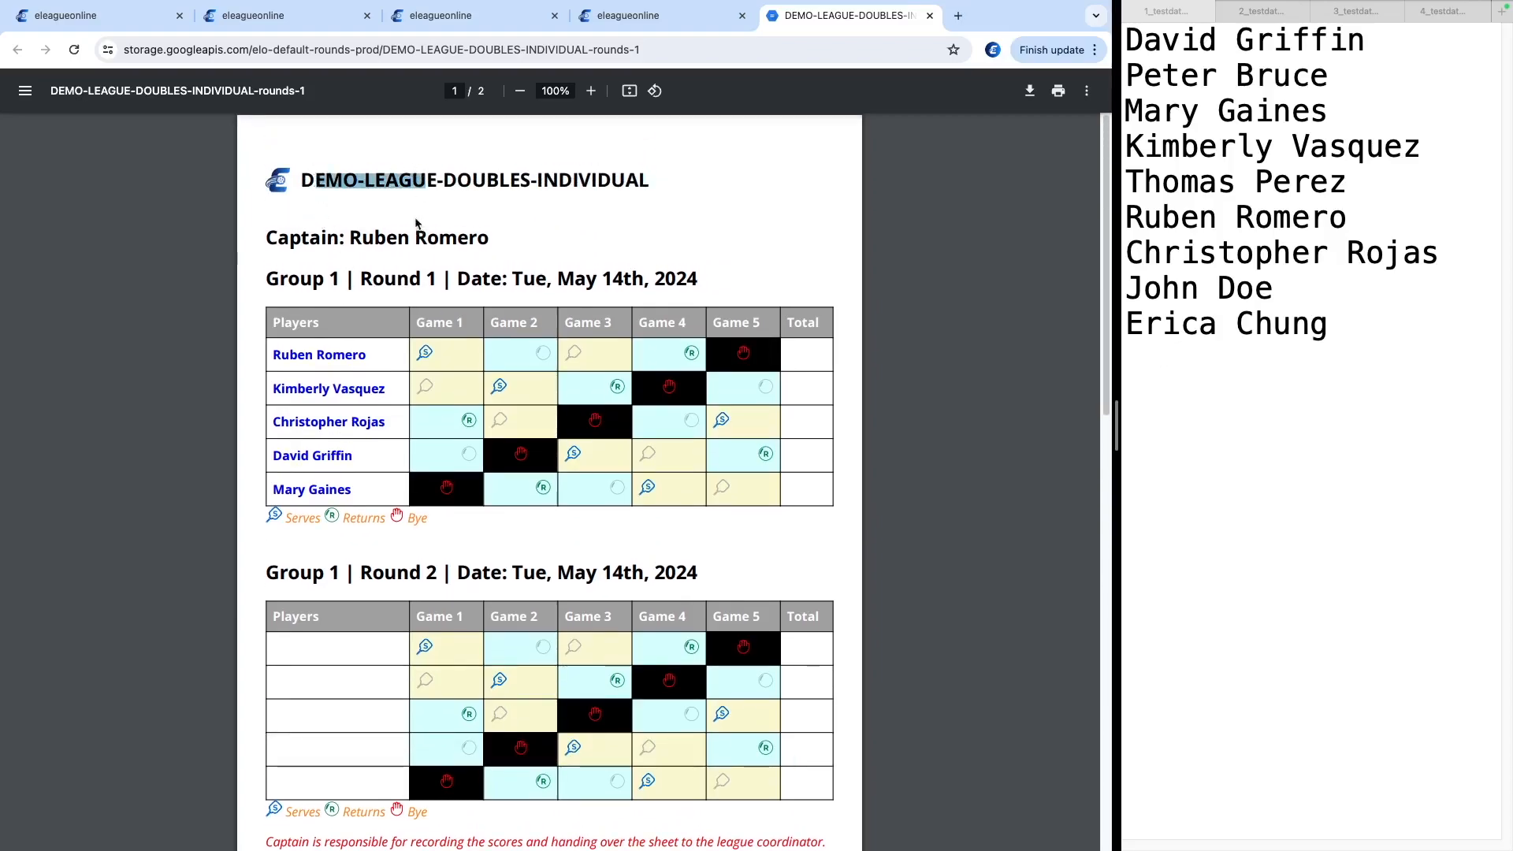
pyautogui.click(391, 241)
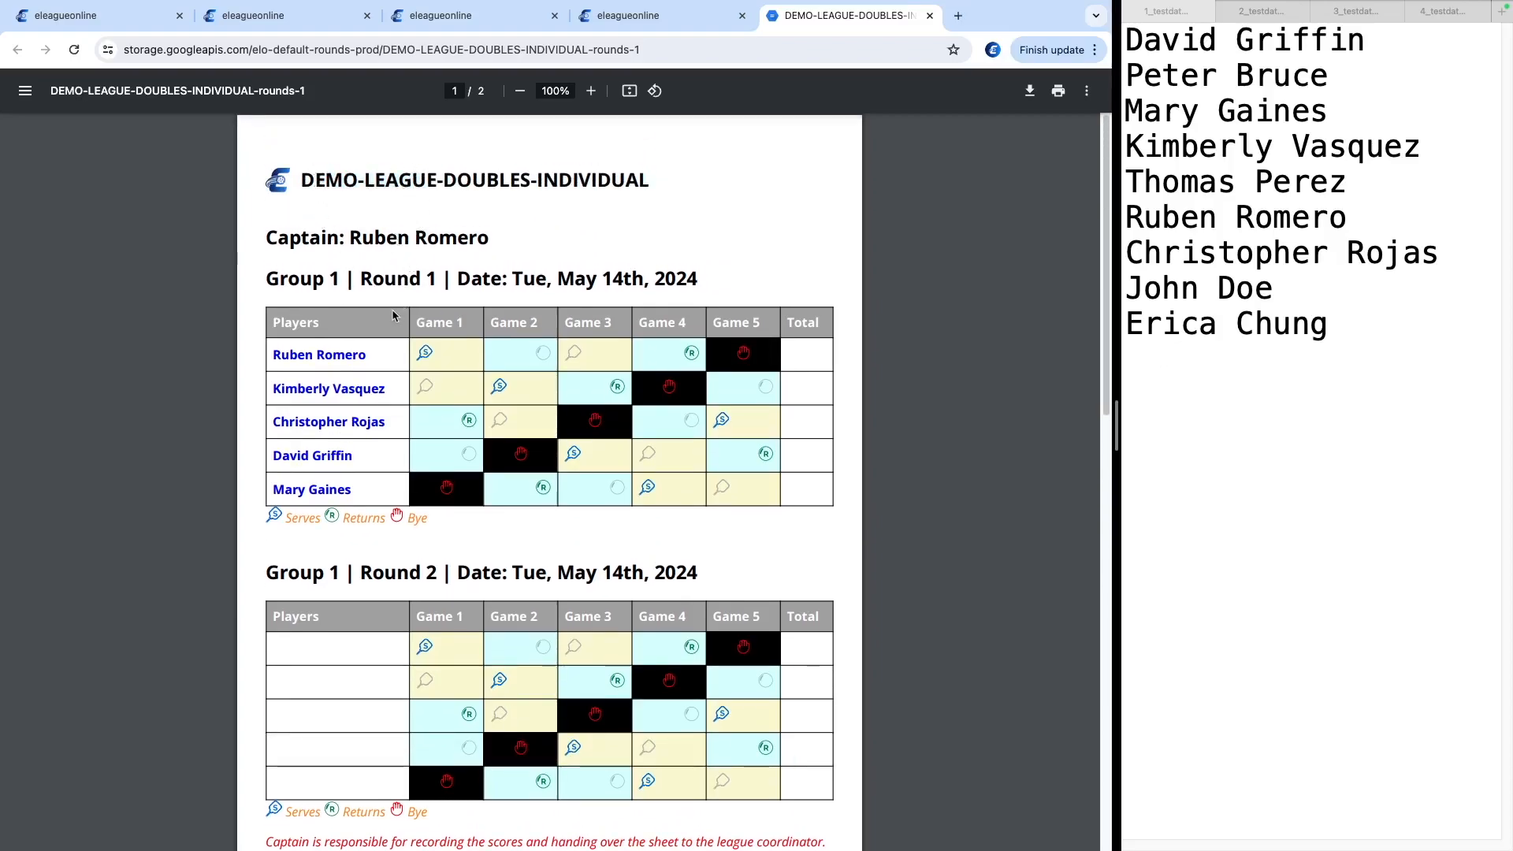
pyautogui.scroll(-2, 378, 331)
pyautogui.scroll(-1, 331, 425)
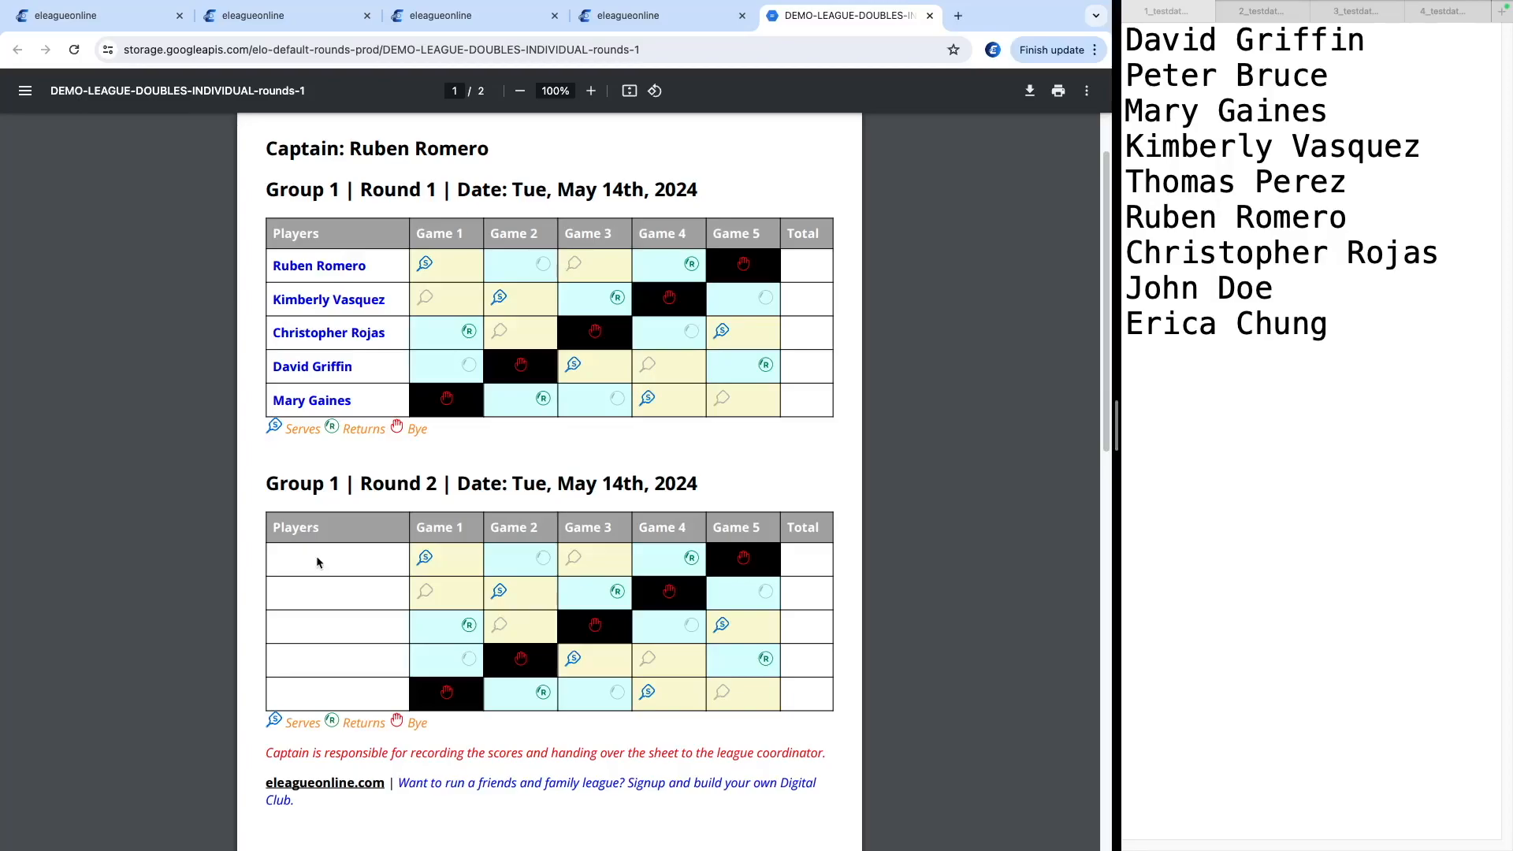
pyautogui.scroll(-8, 342, 630)
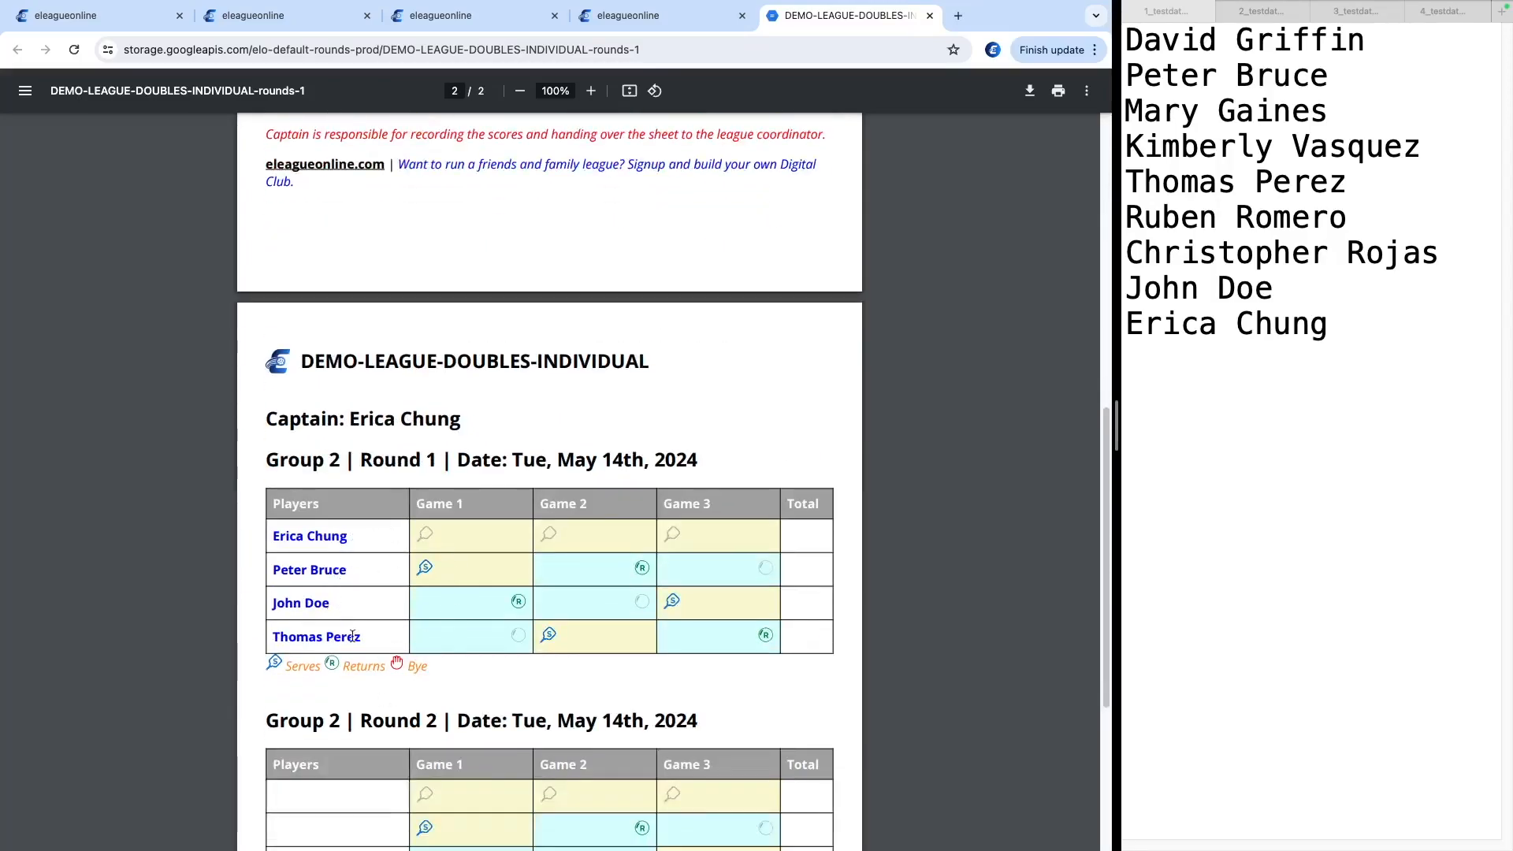
pyautogui.scroll(3, 370, 558)
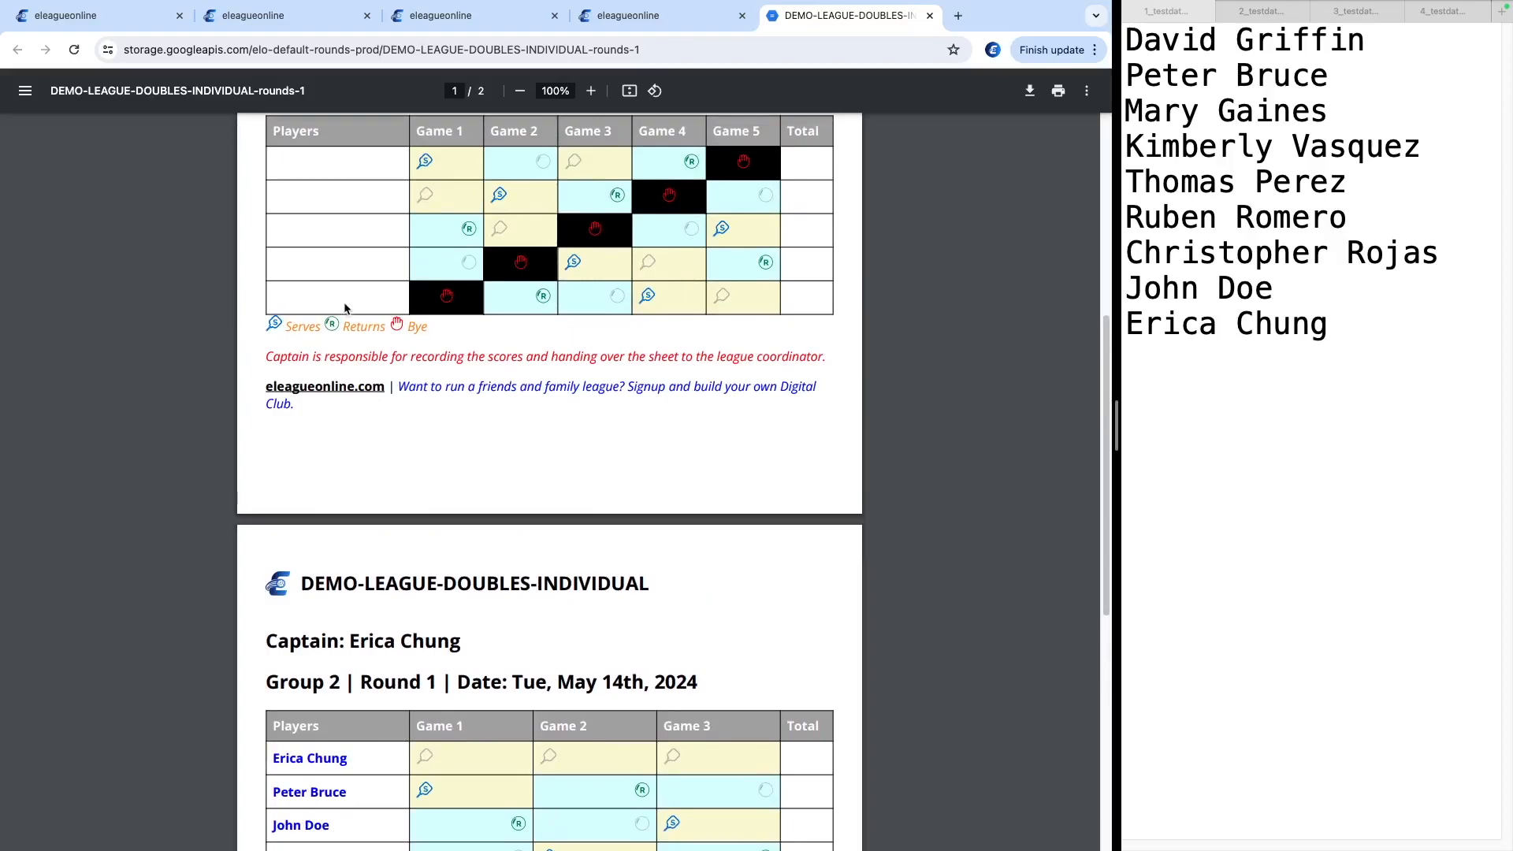
pyautogui.scroll(6, 345, 307)
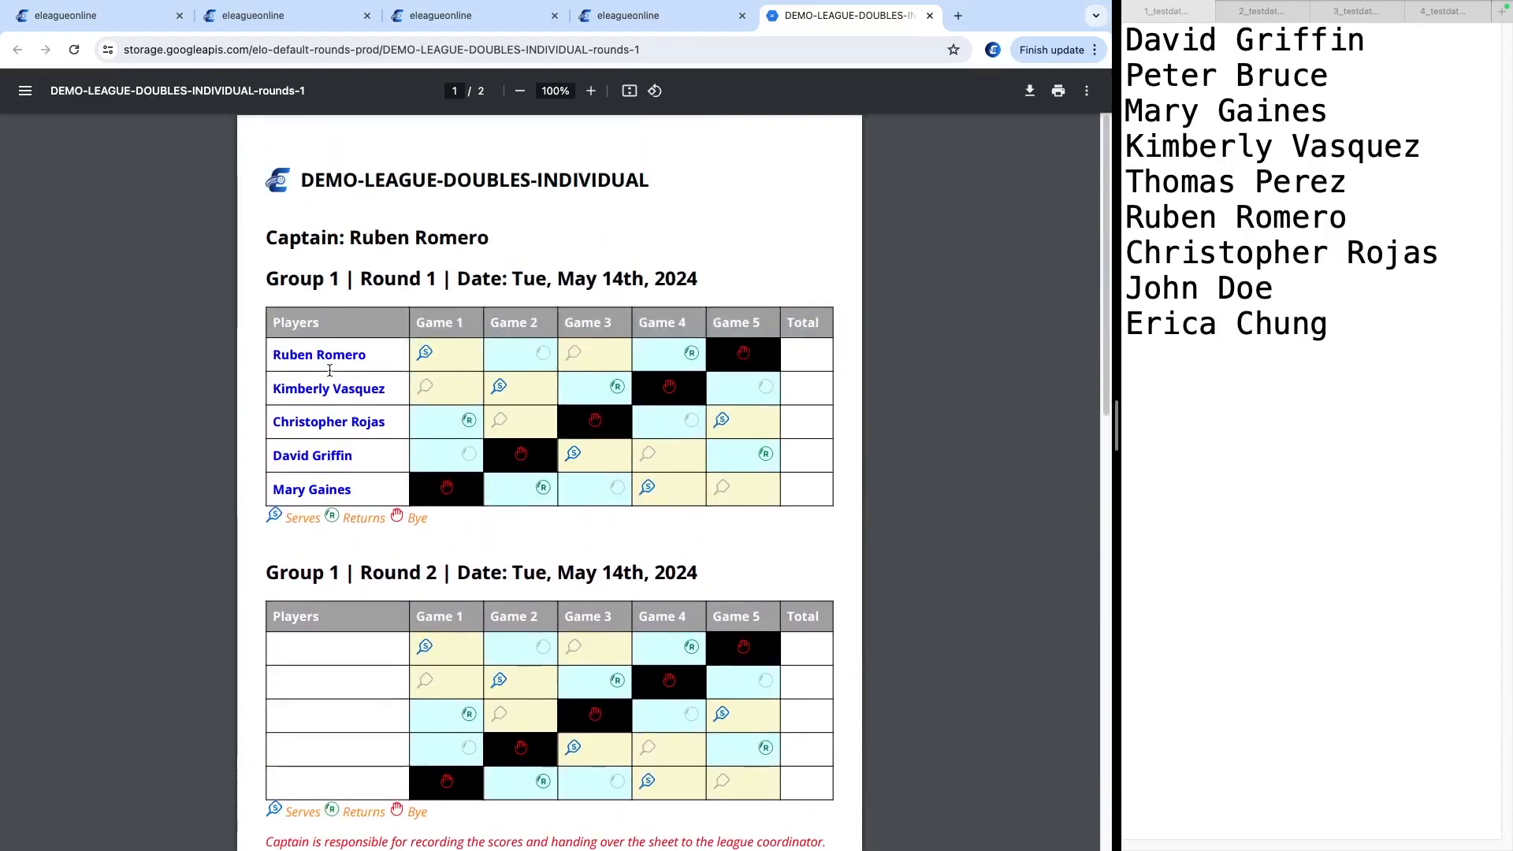
pyautogui.scroll(-2, 329, 371)
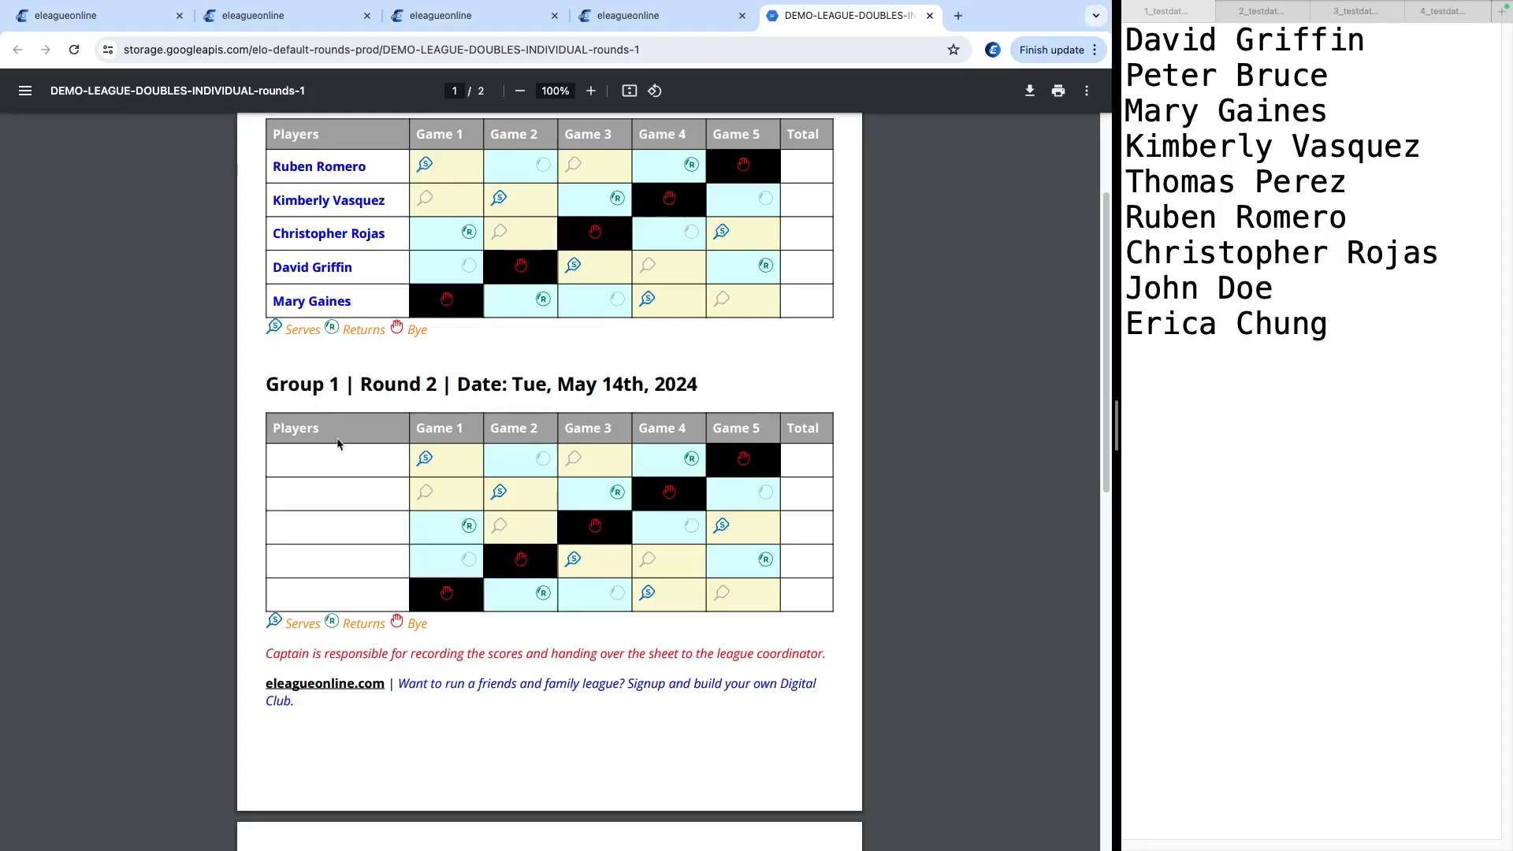
pyautogui.scroll(1, 436, 272)
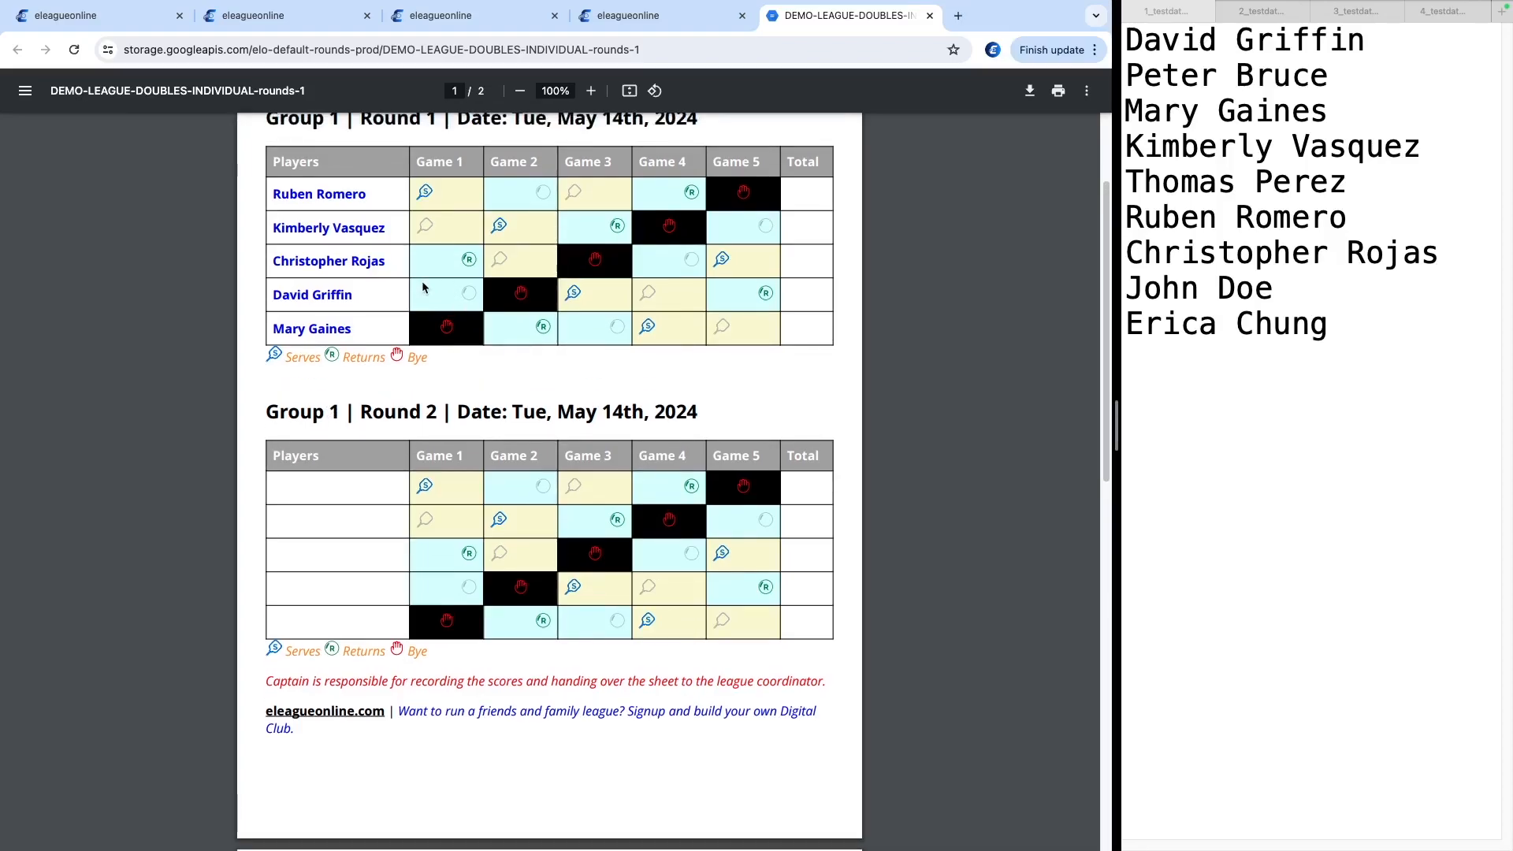
pyautogui.scroll(2, 422, 280)
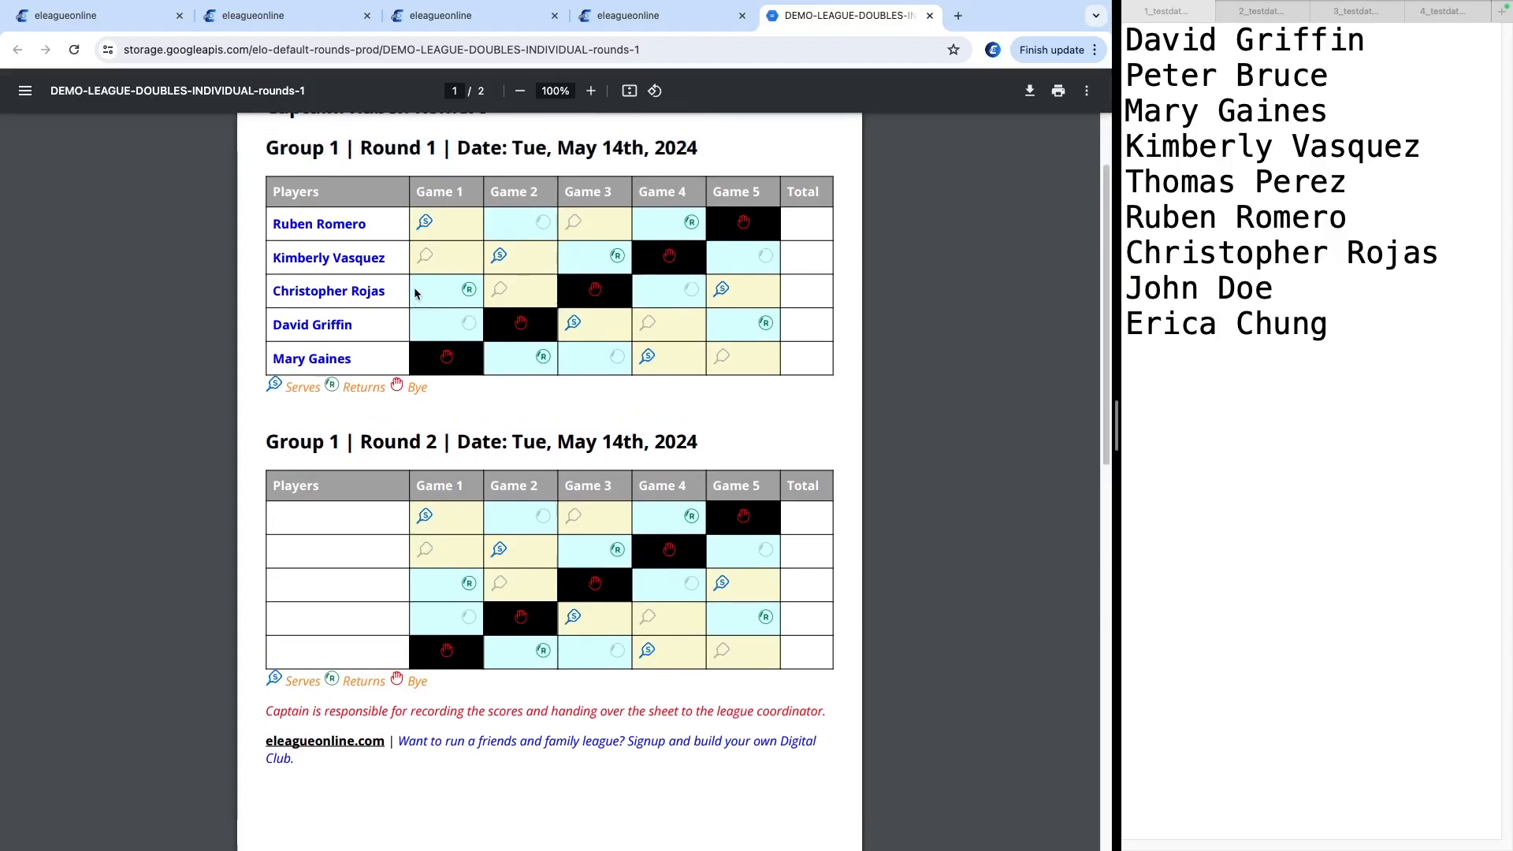
pyautogui.click(625, 26)
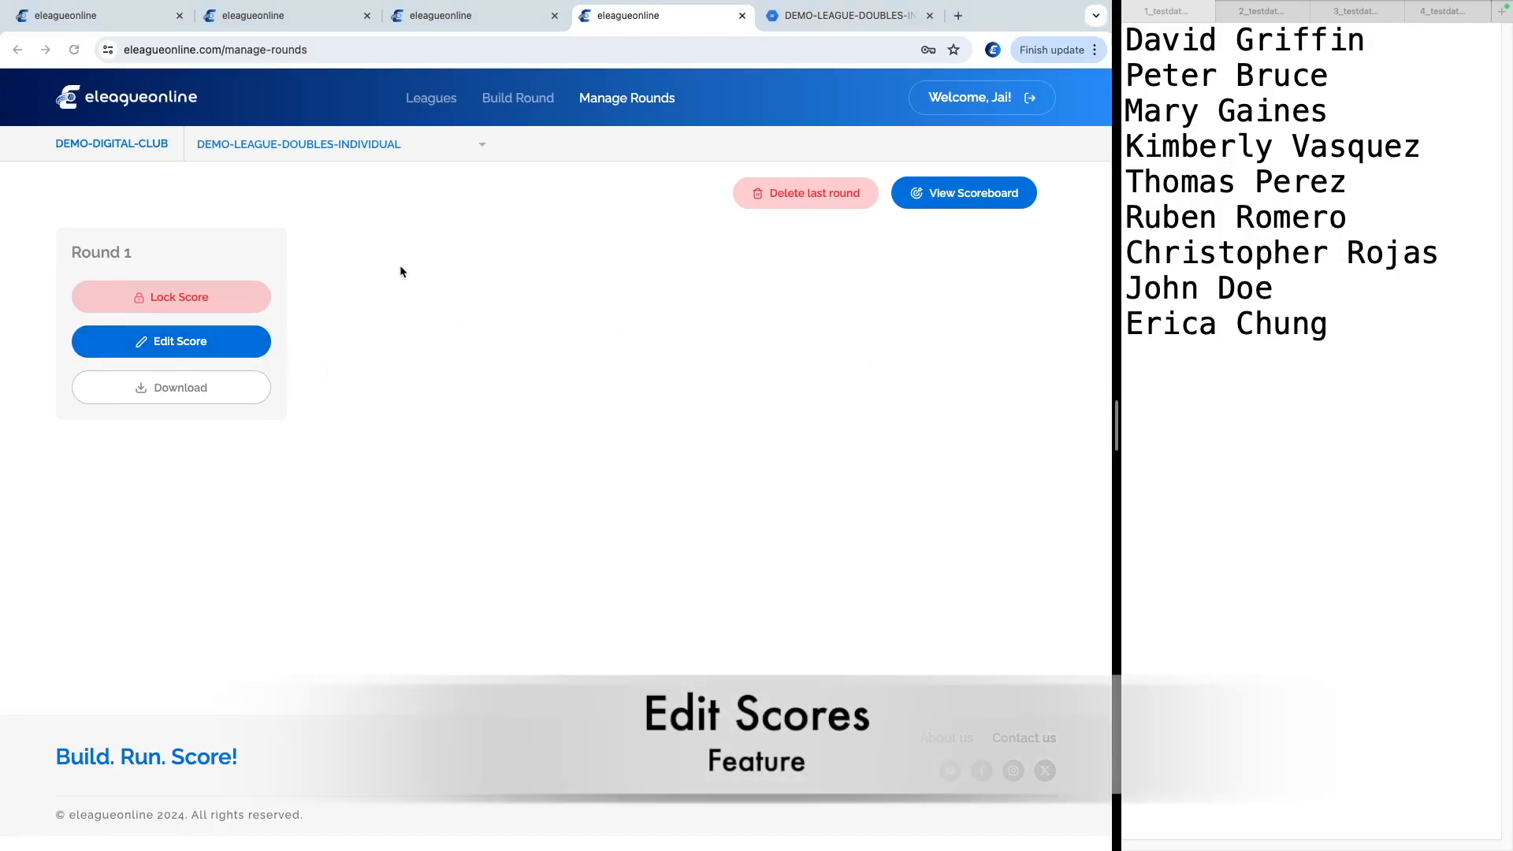
pyautogui.click(222, 347)
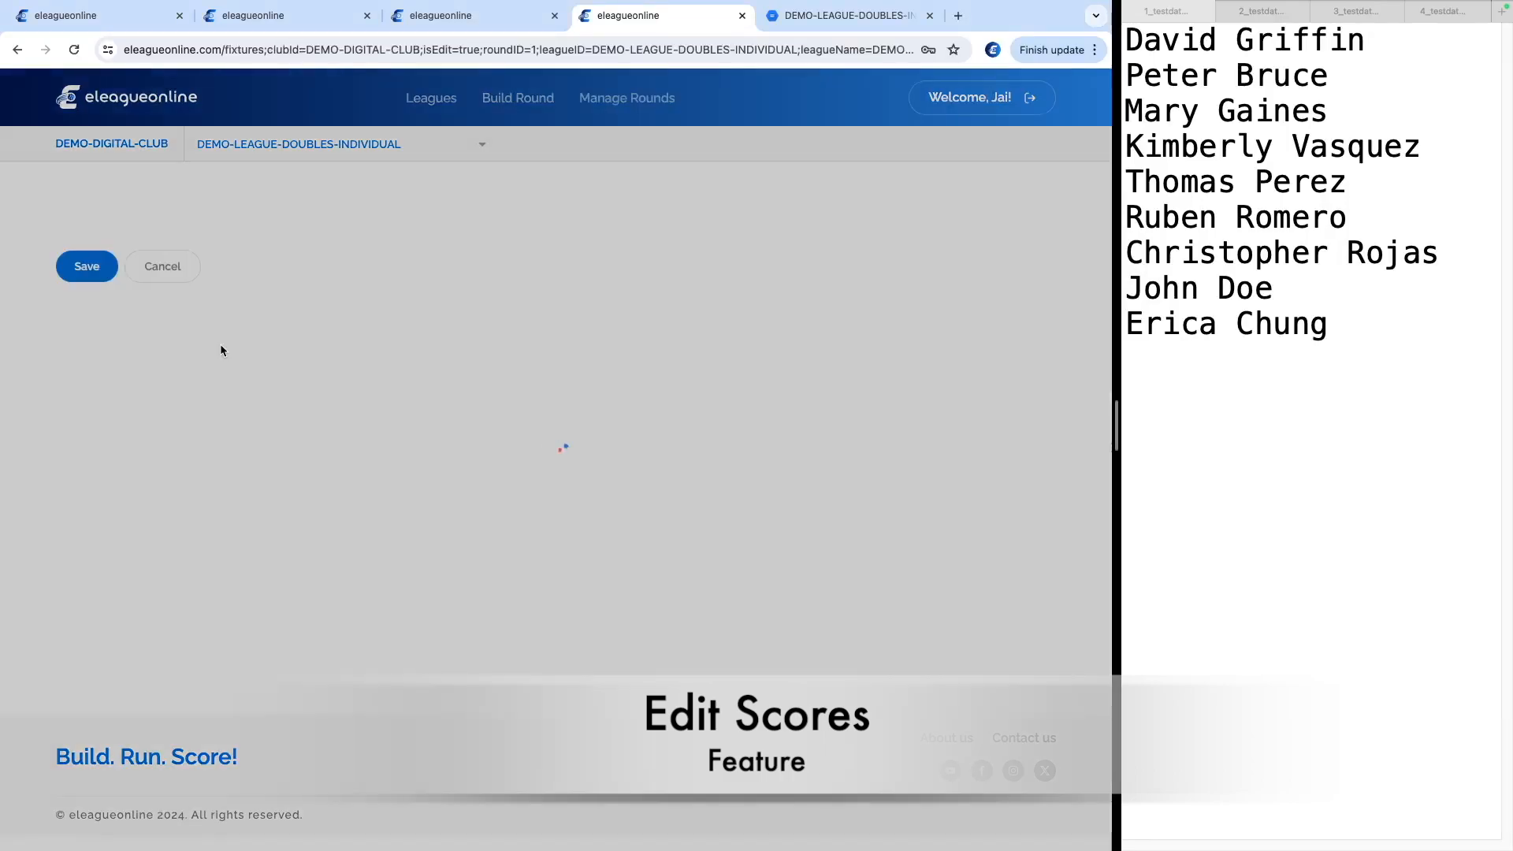
pyautogui.click(292, 340)
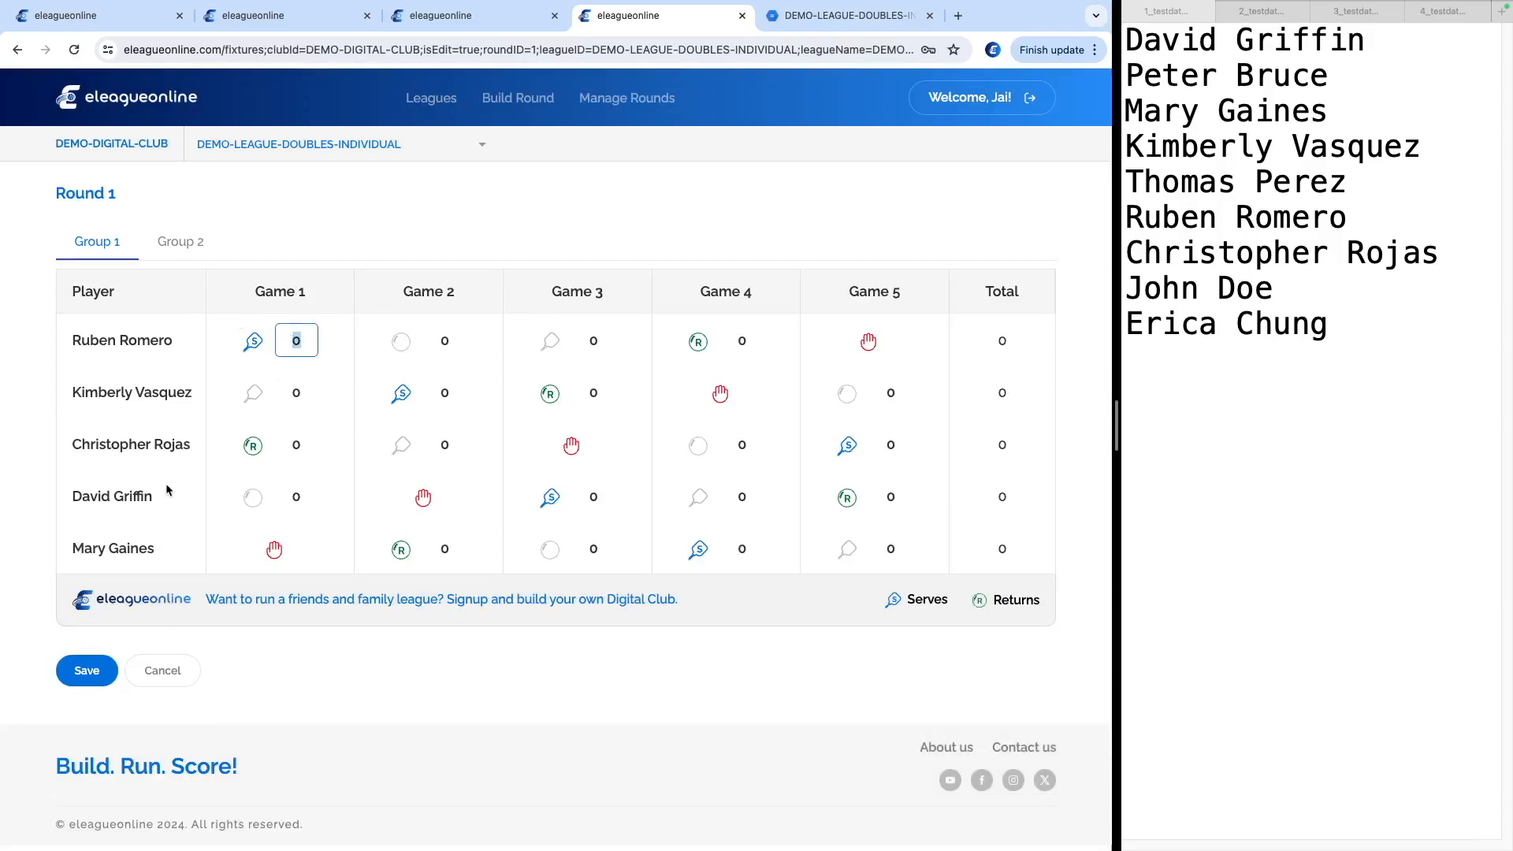
pyautogui.moveTo(67, 551); pyautogui.dragTo(191, 549)
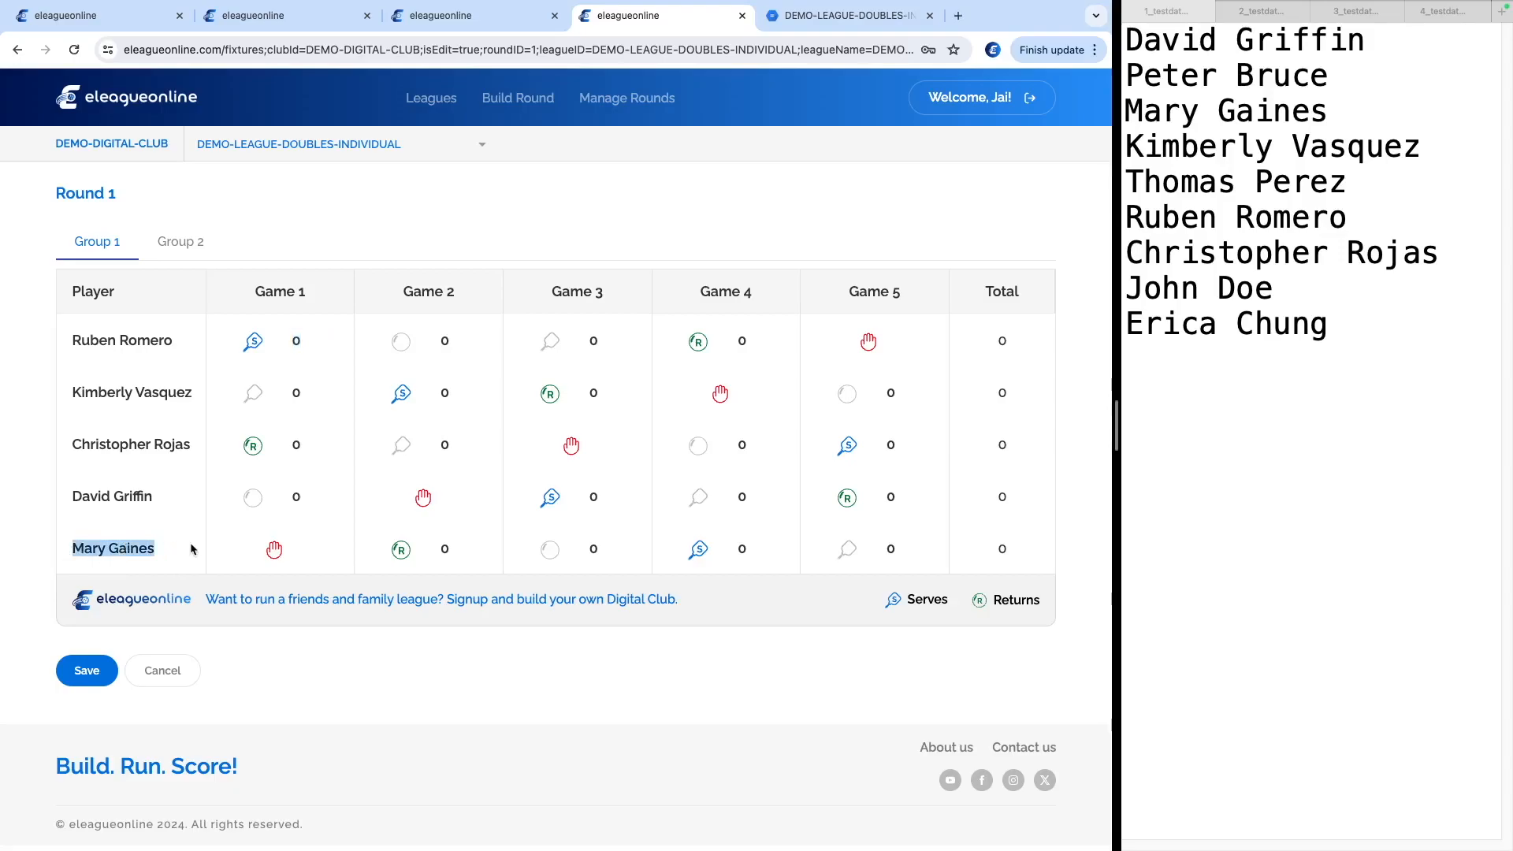
pyautogui.moveTo(65, 340); pyautogui.dragTo(199, 337)
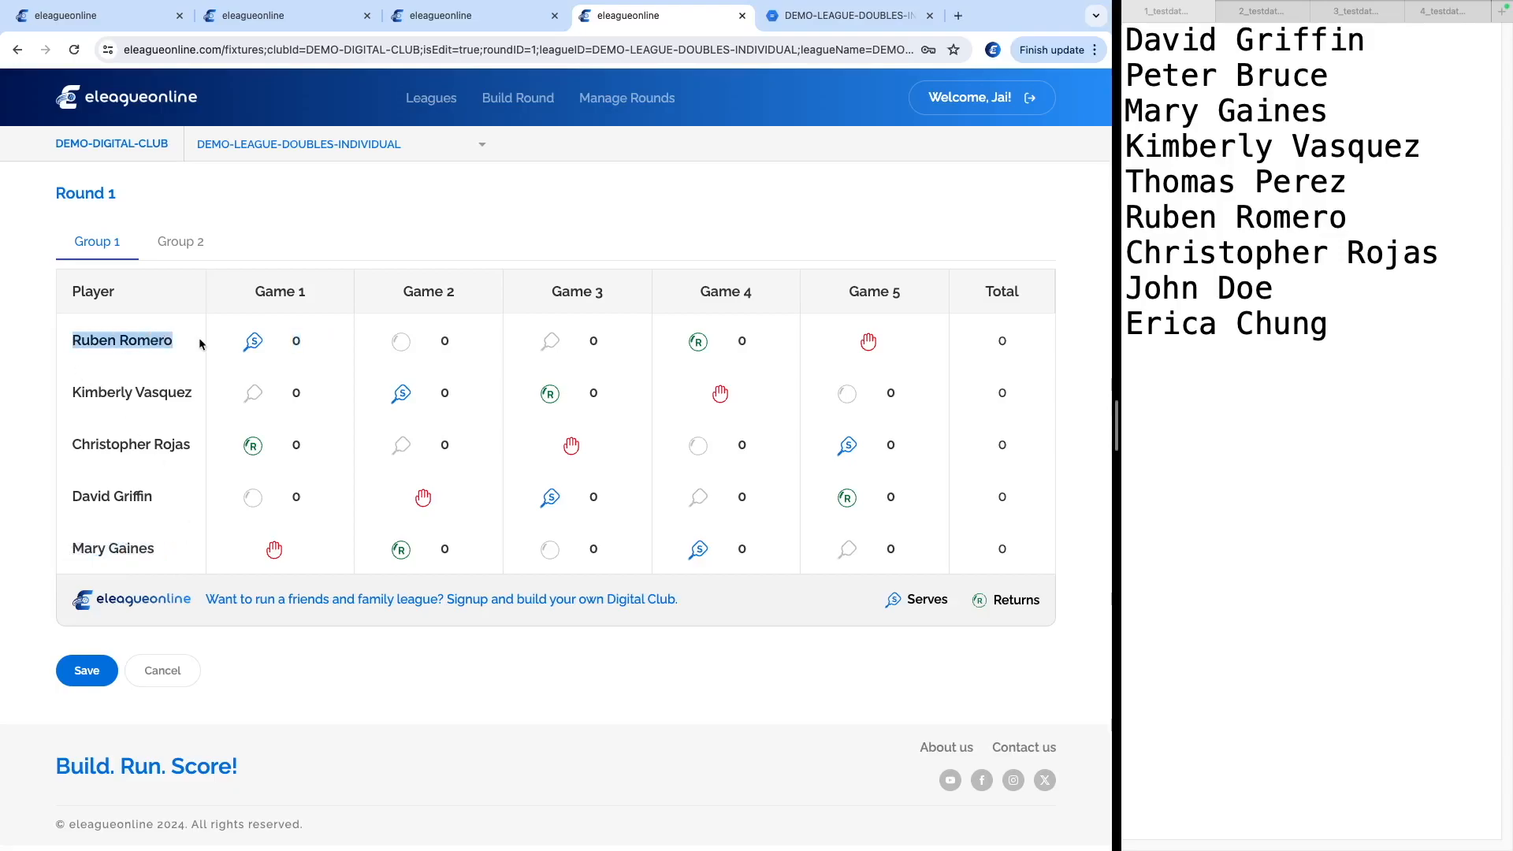
pyautogui.click(144, 375)
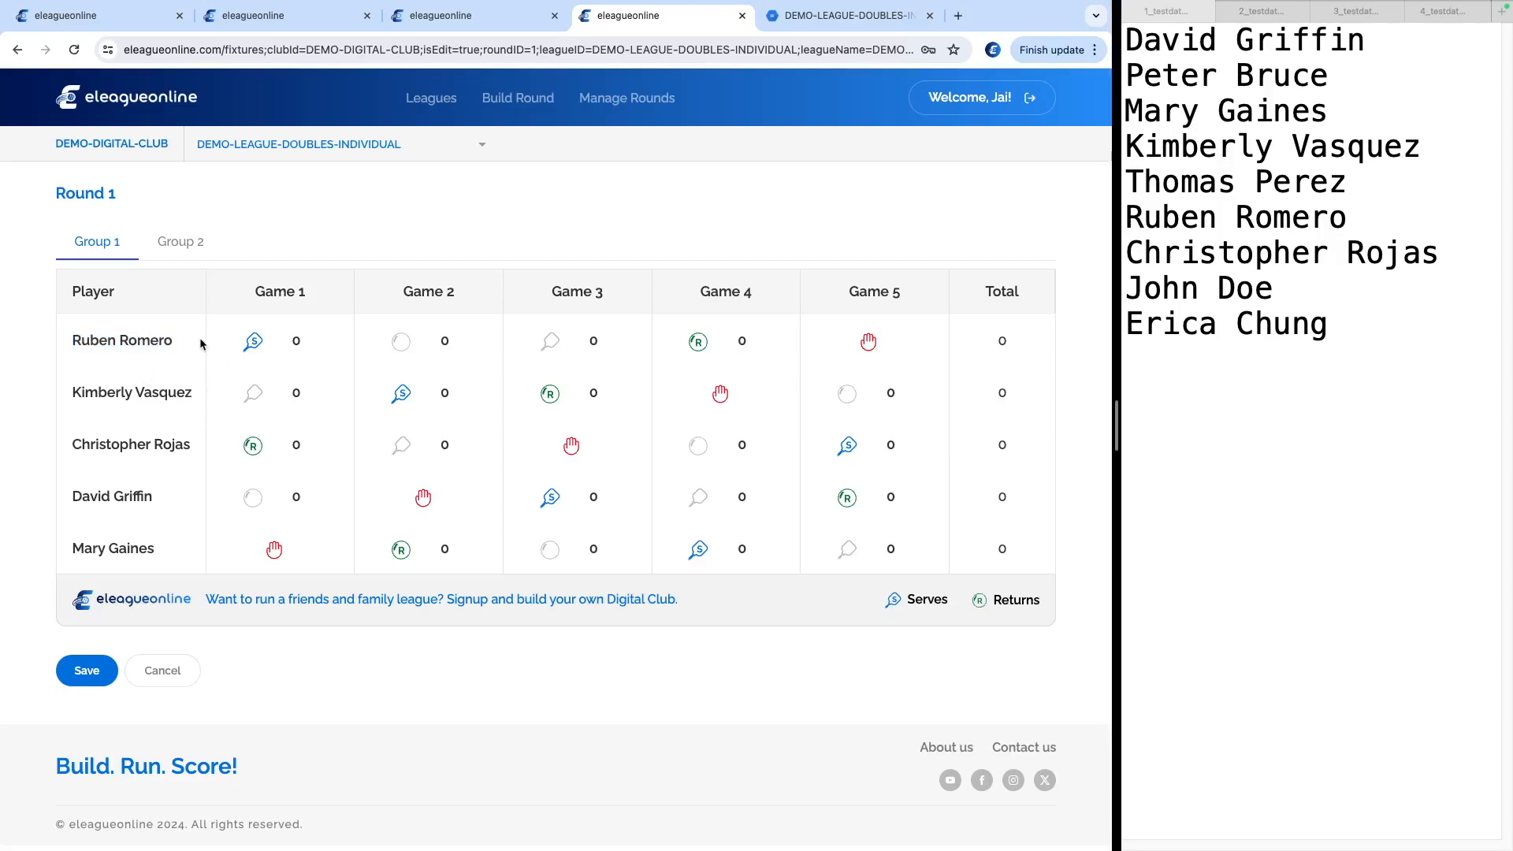
pyautogui.click(234, 343)
# Enter the game scores 1, 11, 44, 11, 11 and 4 across the score boxes
pyautogui.write('1')
pyautogui.press('Tab')
pyautogui.press('Tab')
pyautogui.write('11')
pyautogui.press('Tab')
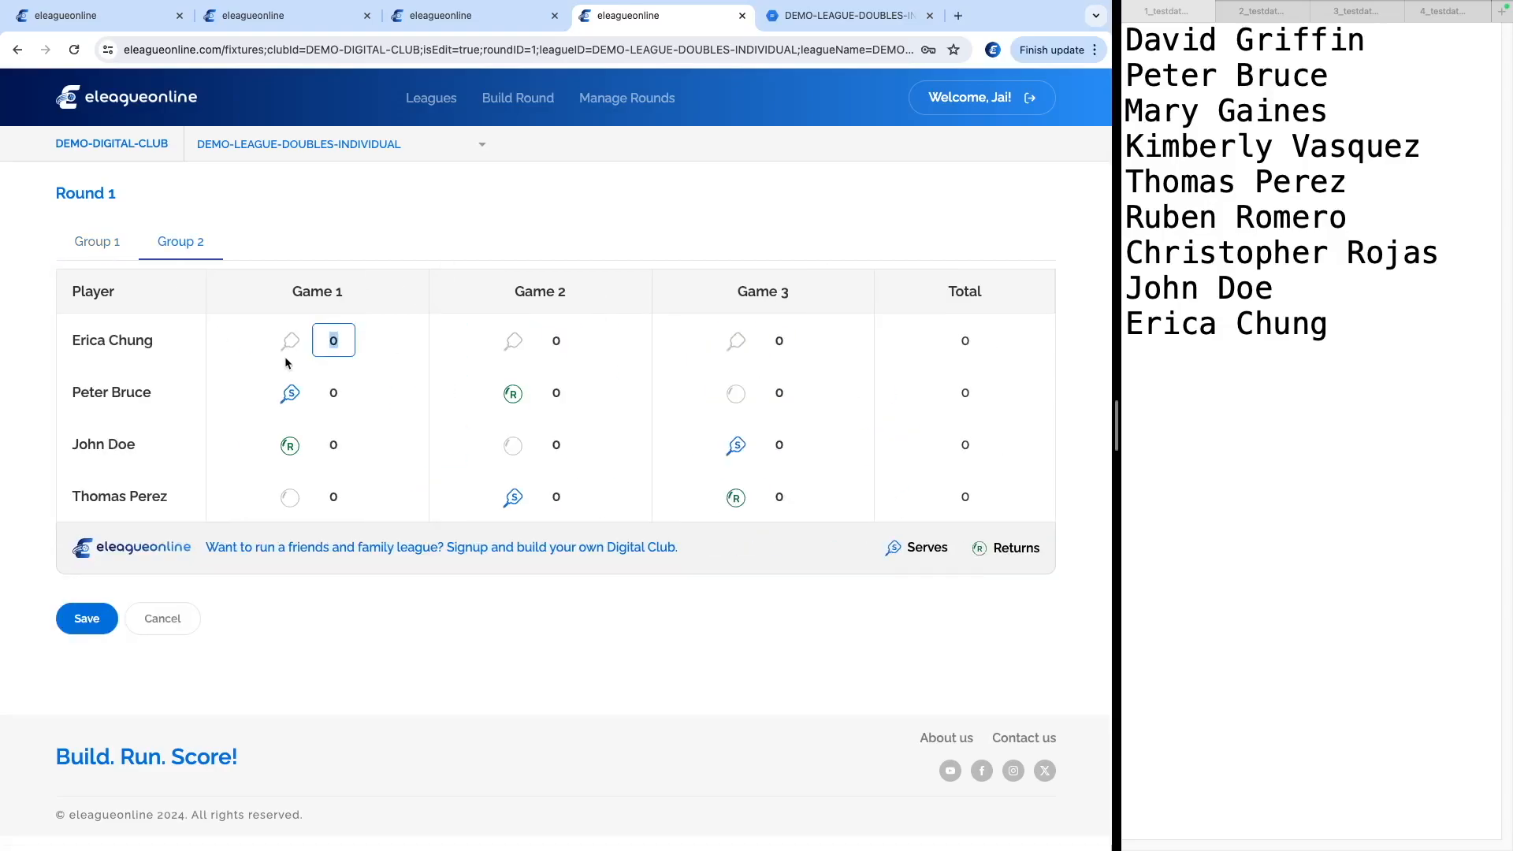
pyautogui.write('44')
pyautogui.write('11')
pyautogui.press('Tab')
pyautogui.press('Tab')
pyautogui.write('11')
pyautogui.press('Tab')
pyautogui.write('4')
pyautogui.press('Tab')
pyautogui.press('Tab')
pyautogui.press('Tab')
pyautogui.write('4')
pyautogui.press('Tab')
pyautogui.click(229, 345)
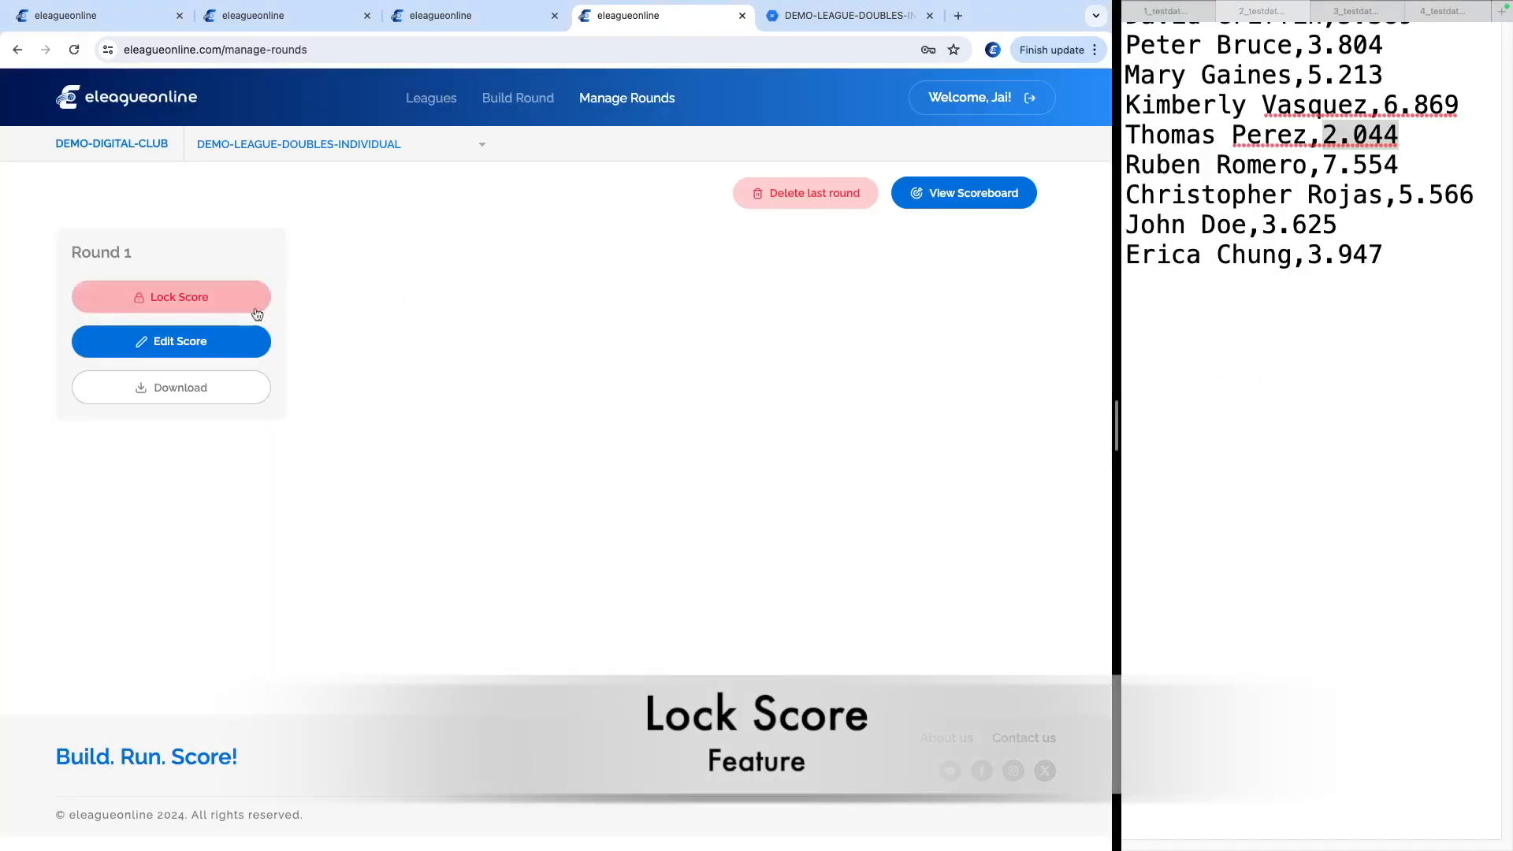
# Lock the Round 1 scores and scroll through the cumulative scoreboard
pyautogui.click(202, 299)
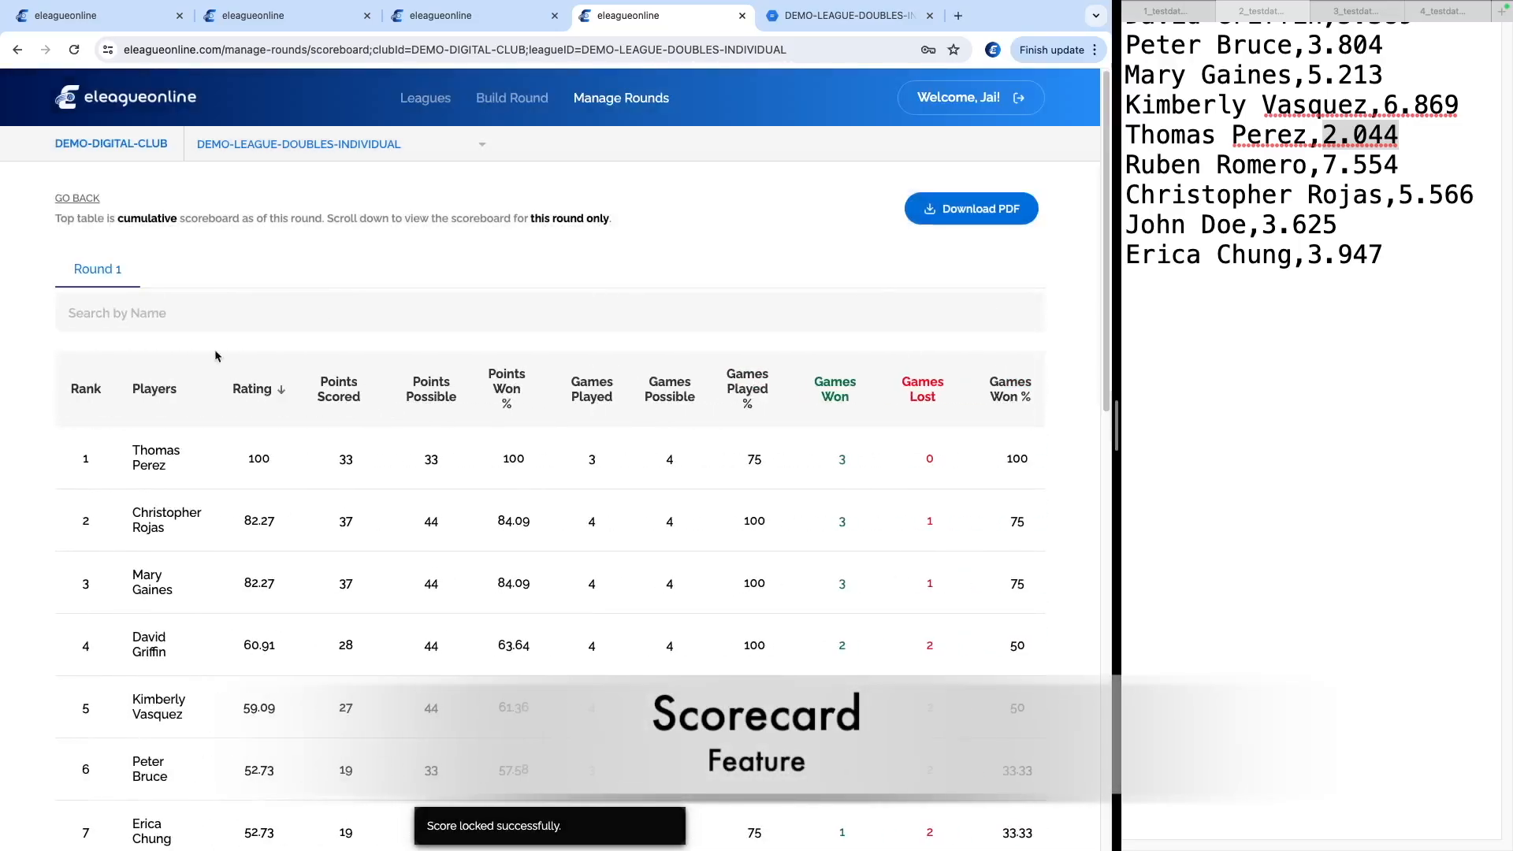
pyautogui.scroll(-2, 197, 425)
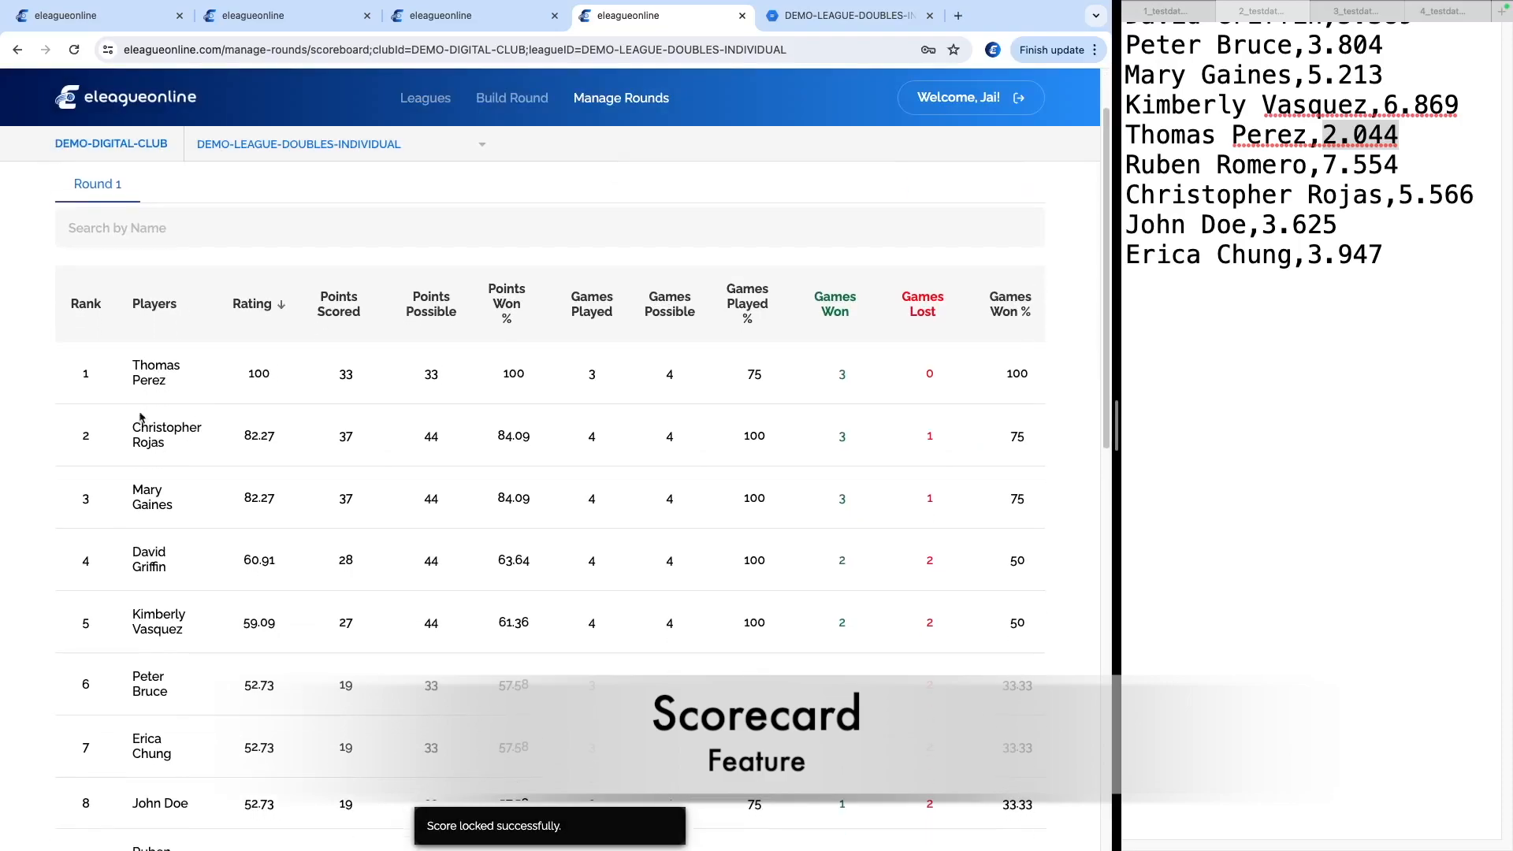
pyautogui.scroll(-4, 157, 449)
pyautogui.scroll(-1, 178, 474)
pyautogui.scroll(1, 178, 476)
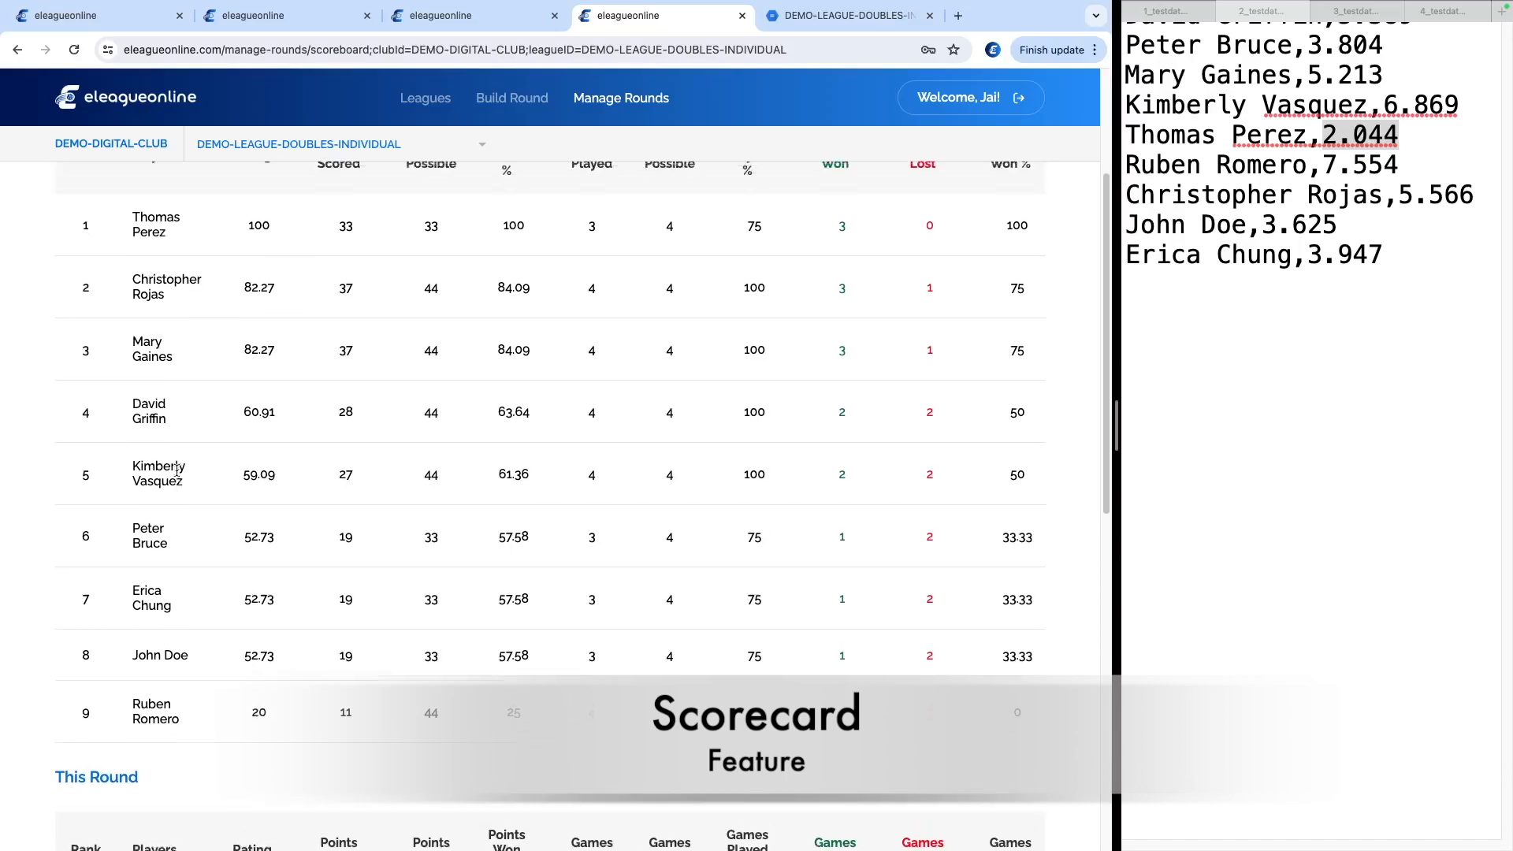
pyautogui.tripleClick(136, 367)
pyautogui.moveTo(136, 238); pyautogui.dragTo(214, 278)
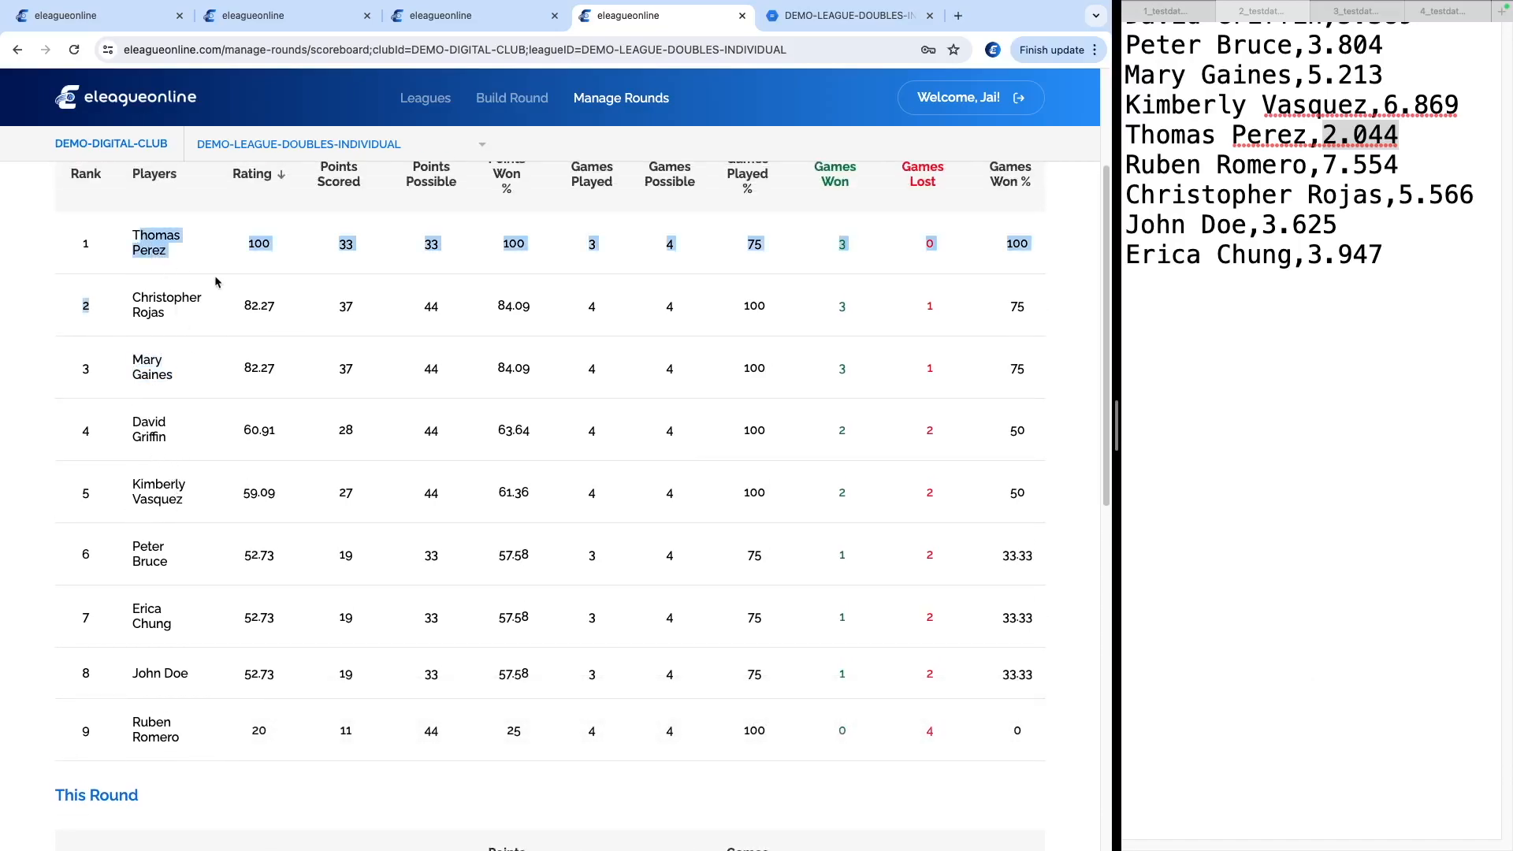
pyautogui.click(362, 302)
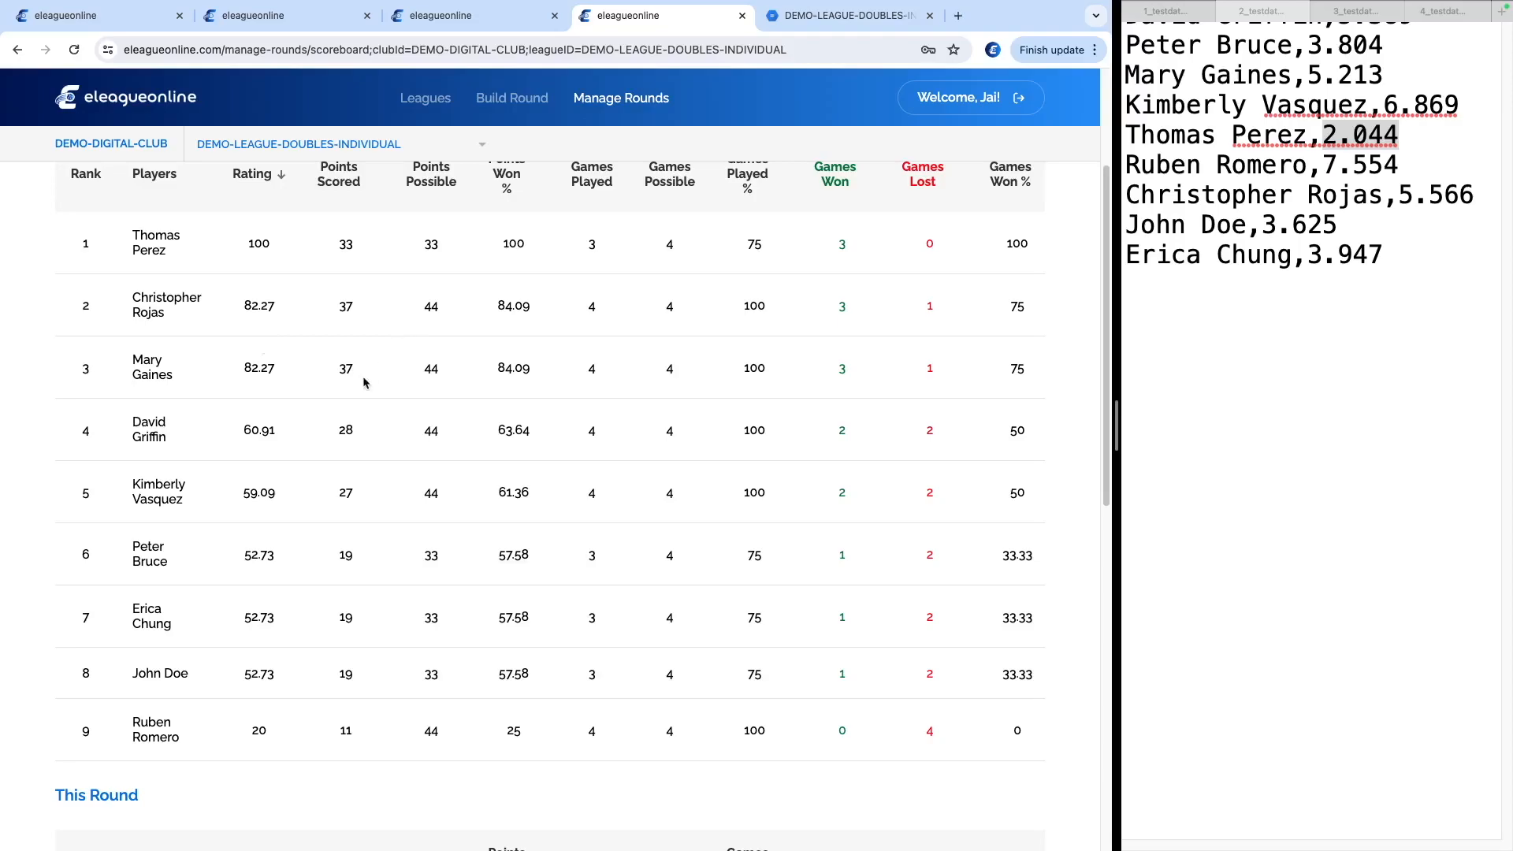
pyautogui.scroll(3, 331, 406)
pyautogui.scroll(-3, 276, 443)
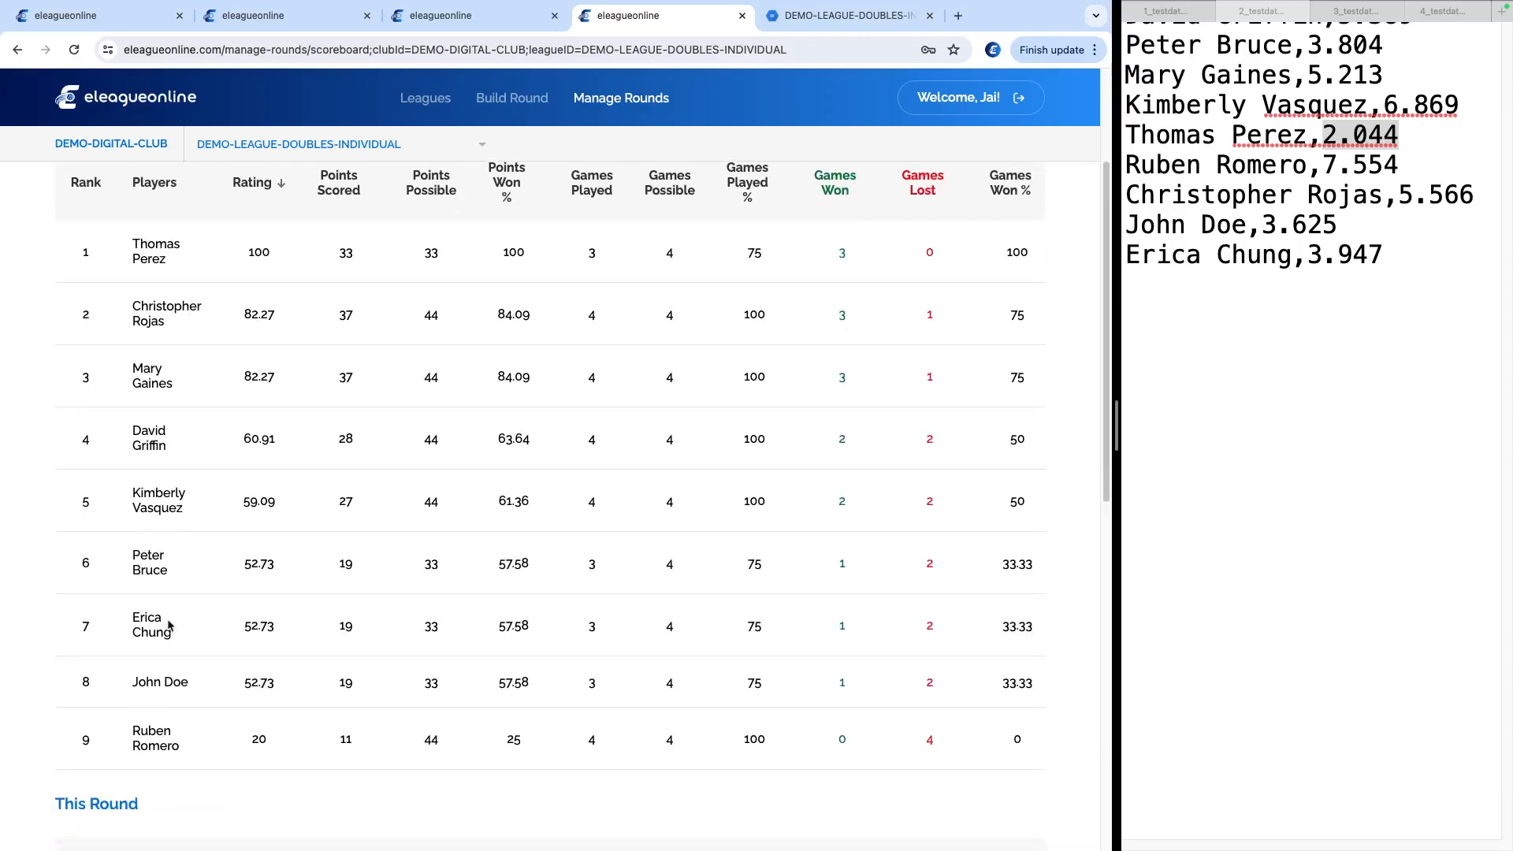
pyautogui.scroll(1, 226, 426)
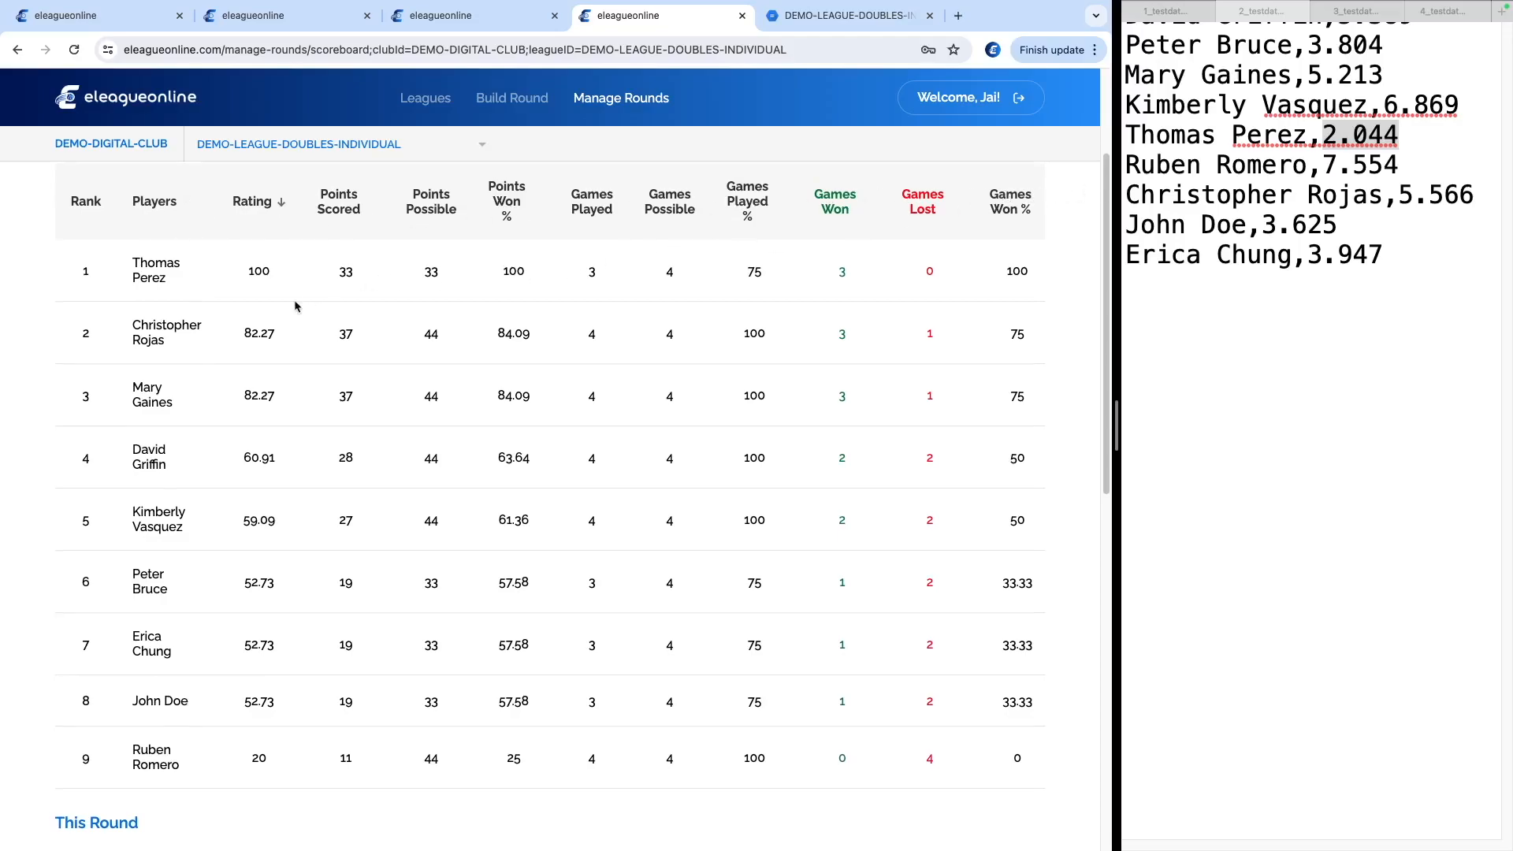
pyautogui.scroll(1, 237, 295)
pyautogui.doubleClick(153, 216)
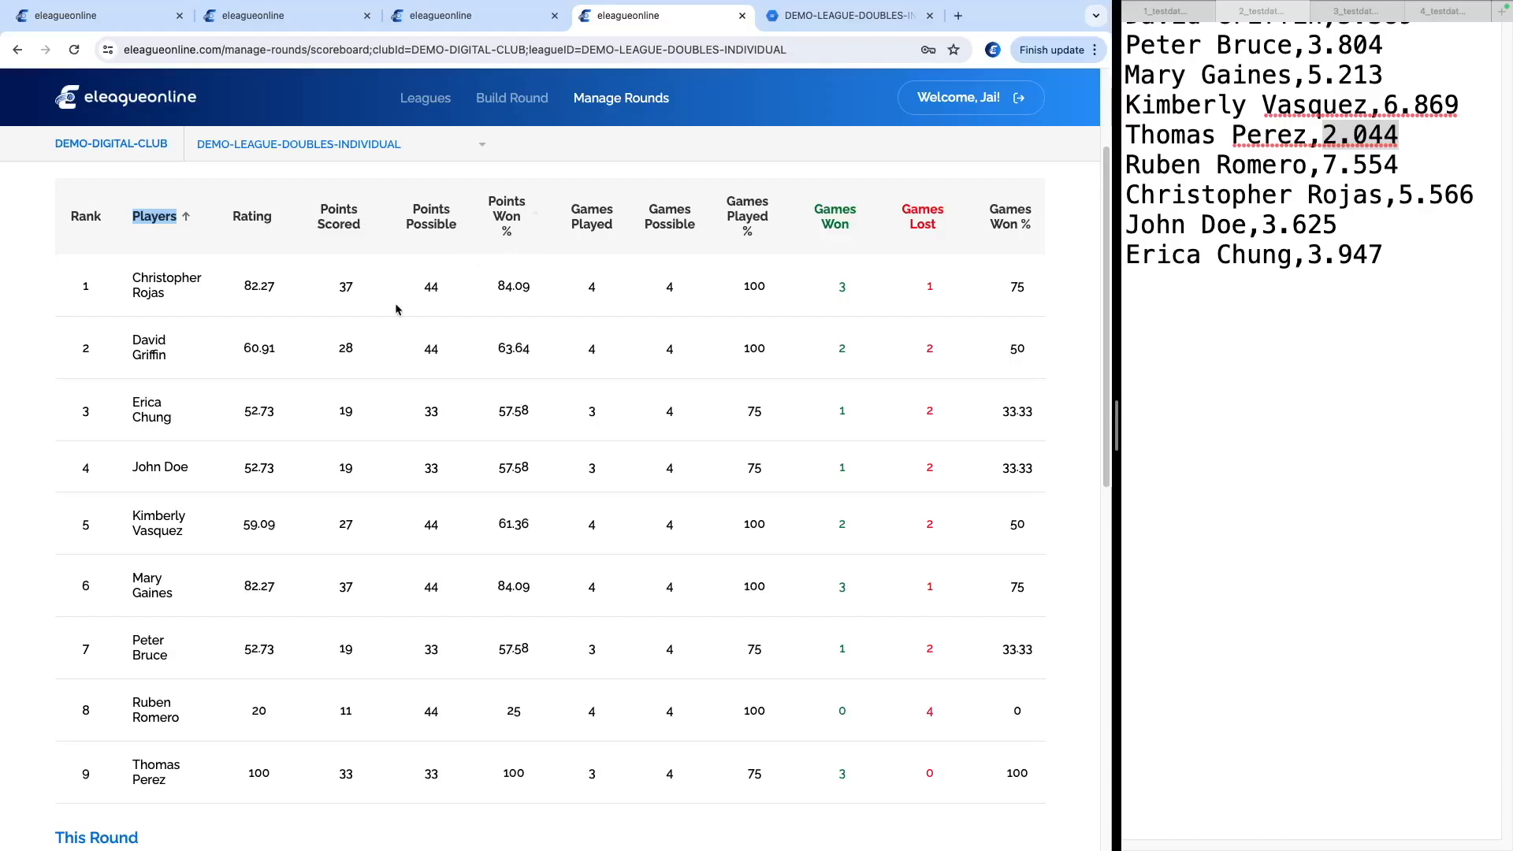
pyautogui.click(272, 223)
pyautogui.click(278, 222)
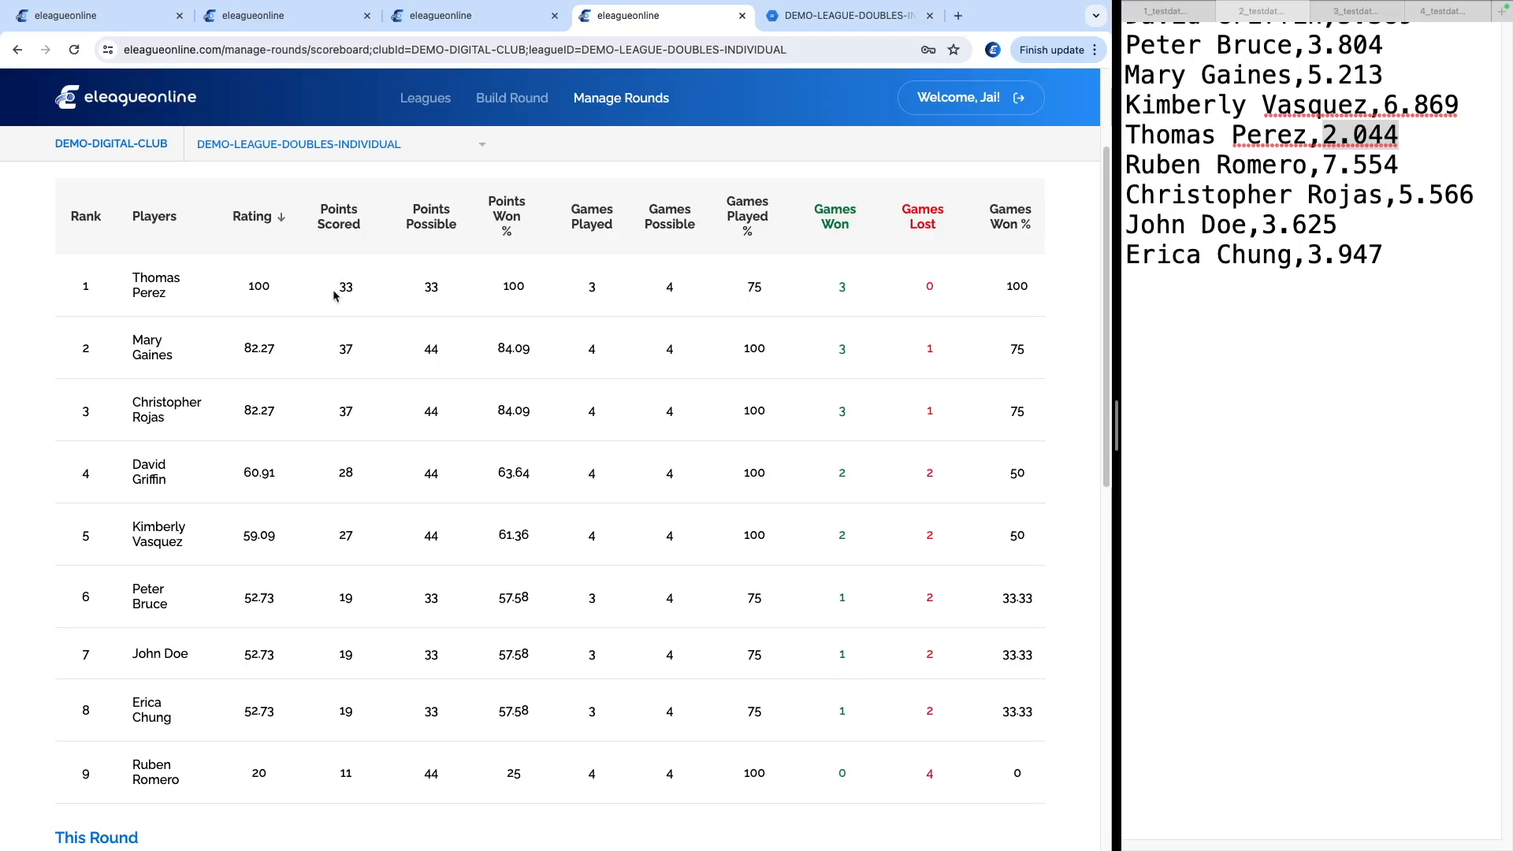
pyautogui.moveTo(334, 296); pyautogui.dragTo(369, 290)
pyautogui.doubleClick(431, 287)
pyautogui.doubleClick(346, 286)
pyautogui.doubleClick(842, 289)
pyautogui.doubleClick(929, 287)
pyautogui.moveTo(664, 298); pyautogui.dragTo(741, 302)
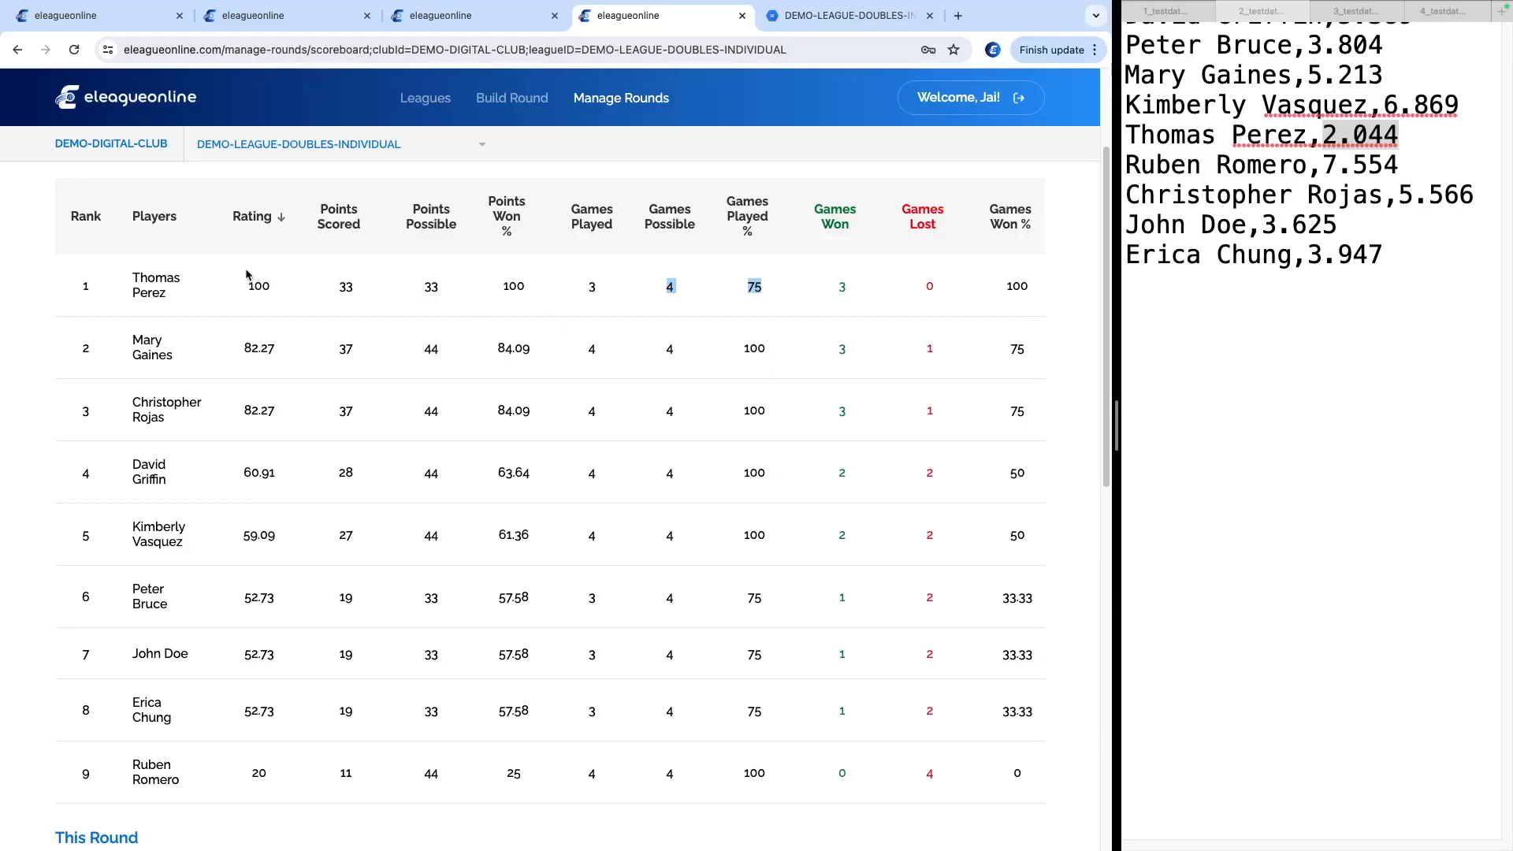
pyautogui.moveTo(485, 293); pyautogui.dragTo(545, 290)
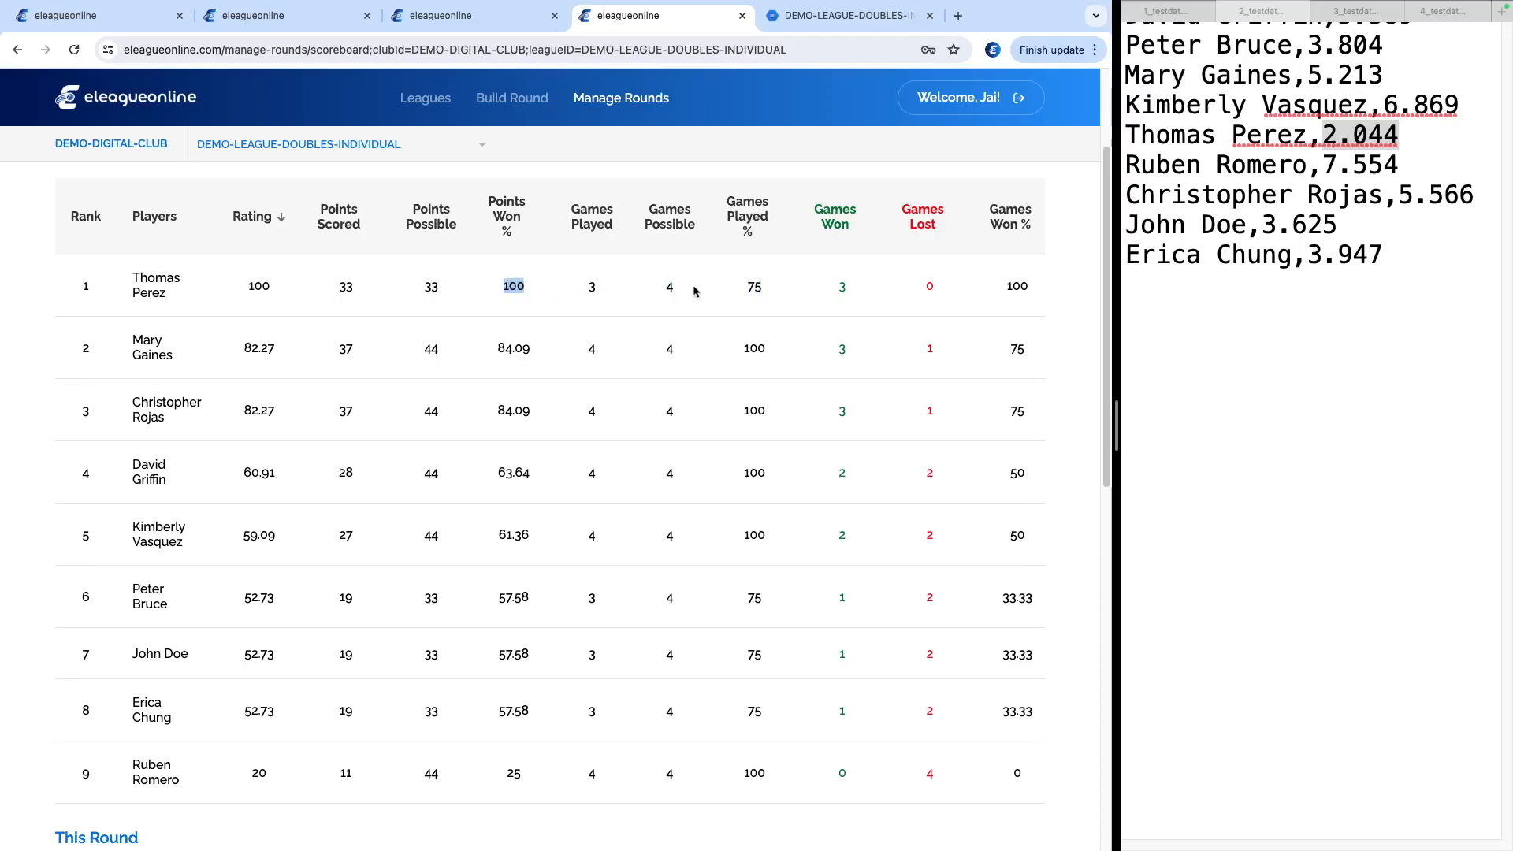
pyautogui.moveTo(729, 291); pyautogui.dragTo(782, 288)
pyautogui.moveTo(1001, 292); pyautogui.dragTo(829, 299)
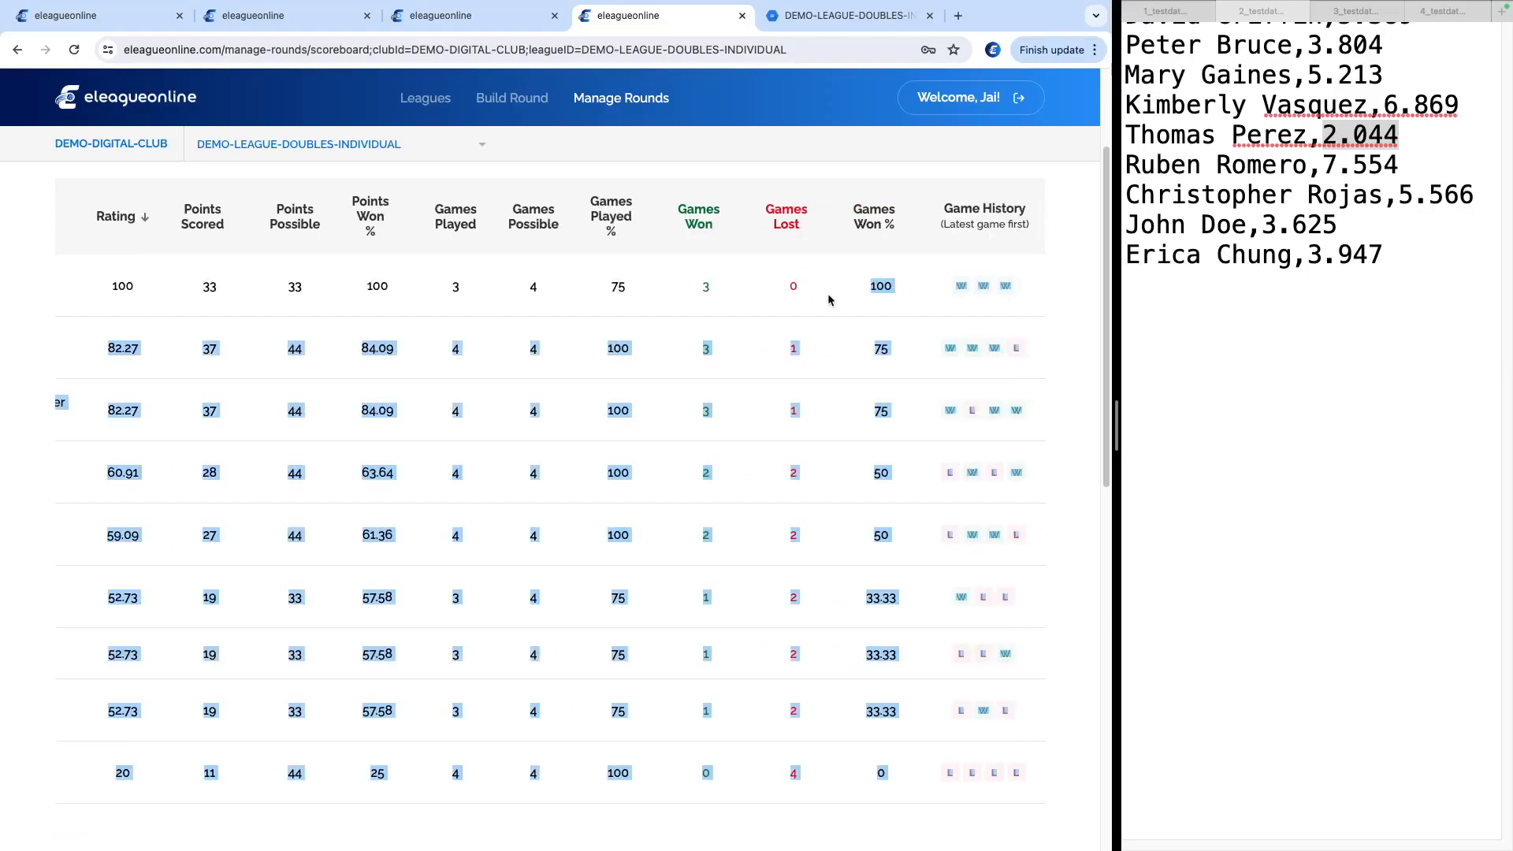
pyautogui.click(897, 286)
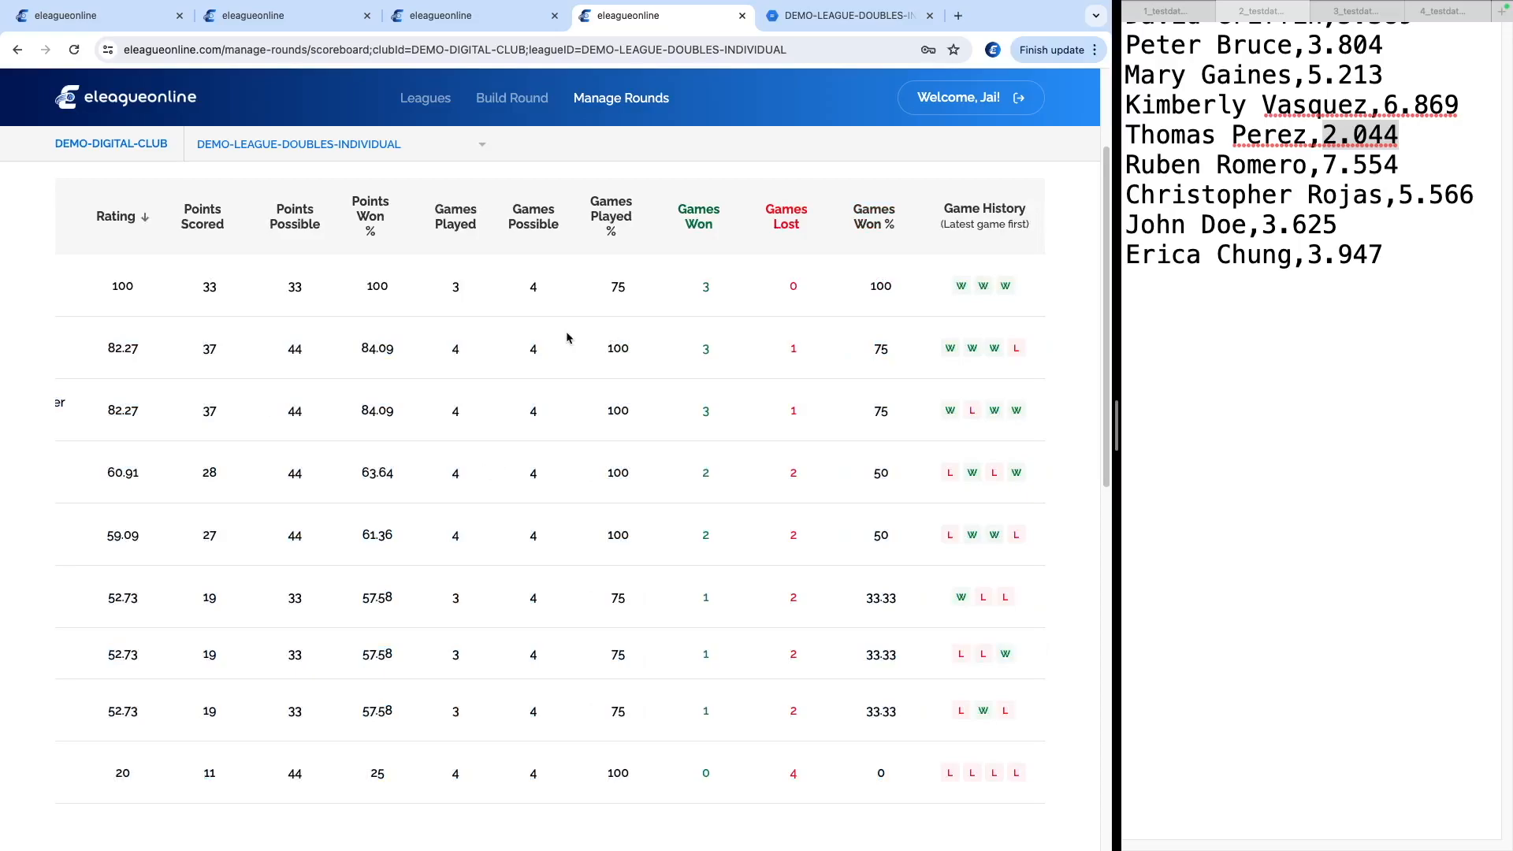
pyautogui.hscroll(-2, 361, 395)
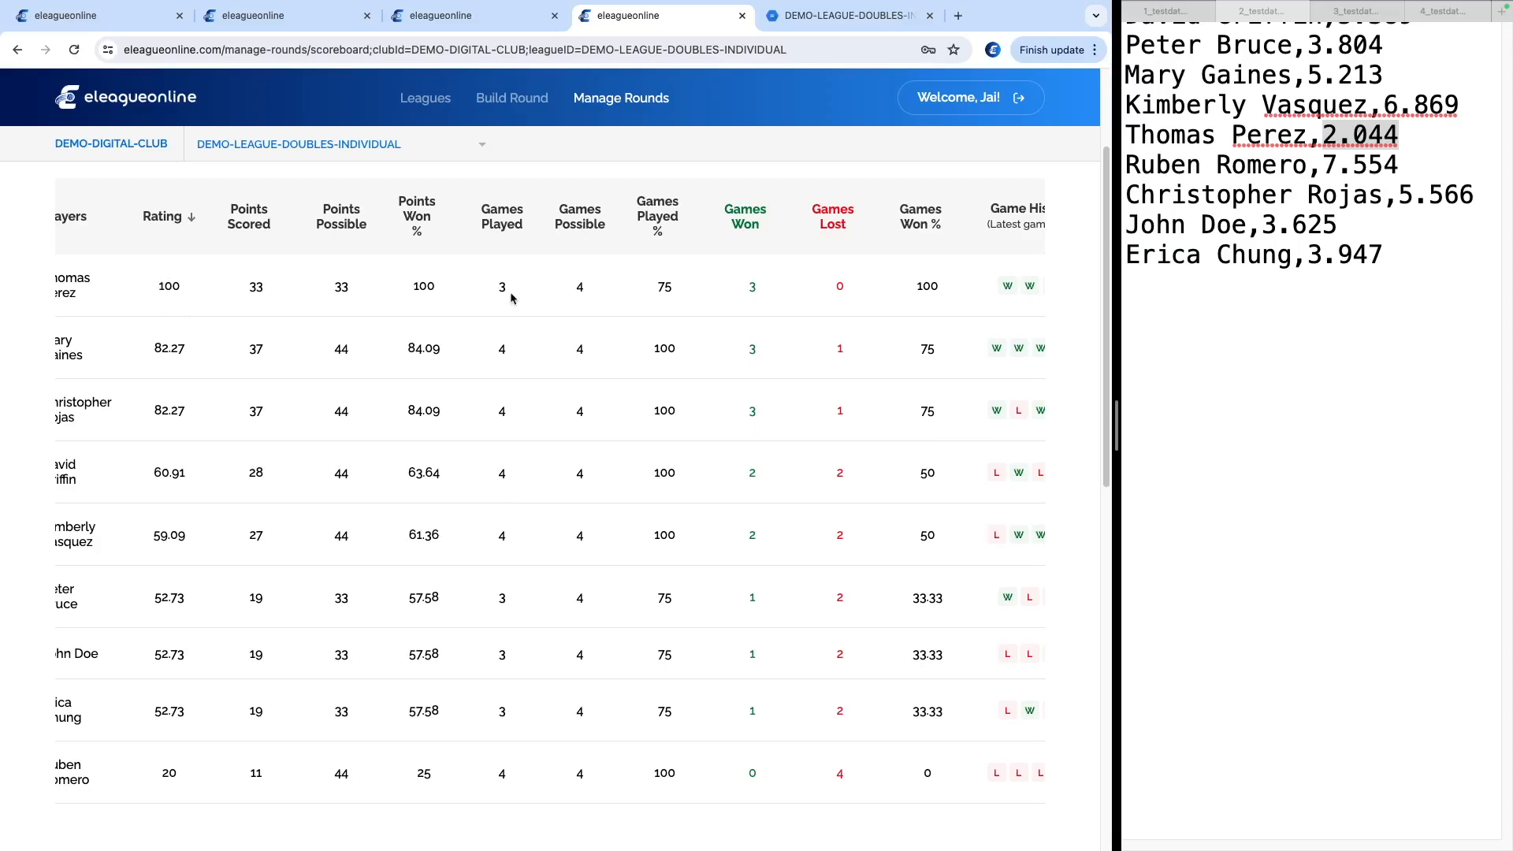
pyautogui.hscroll(2, 641, 331)
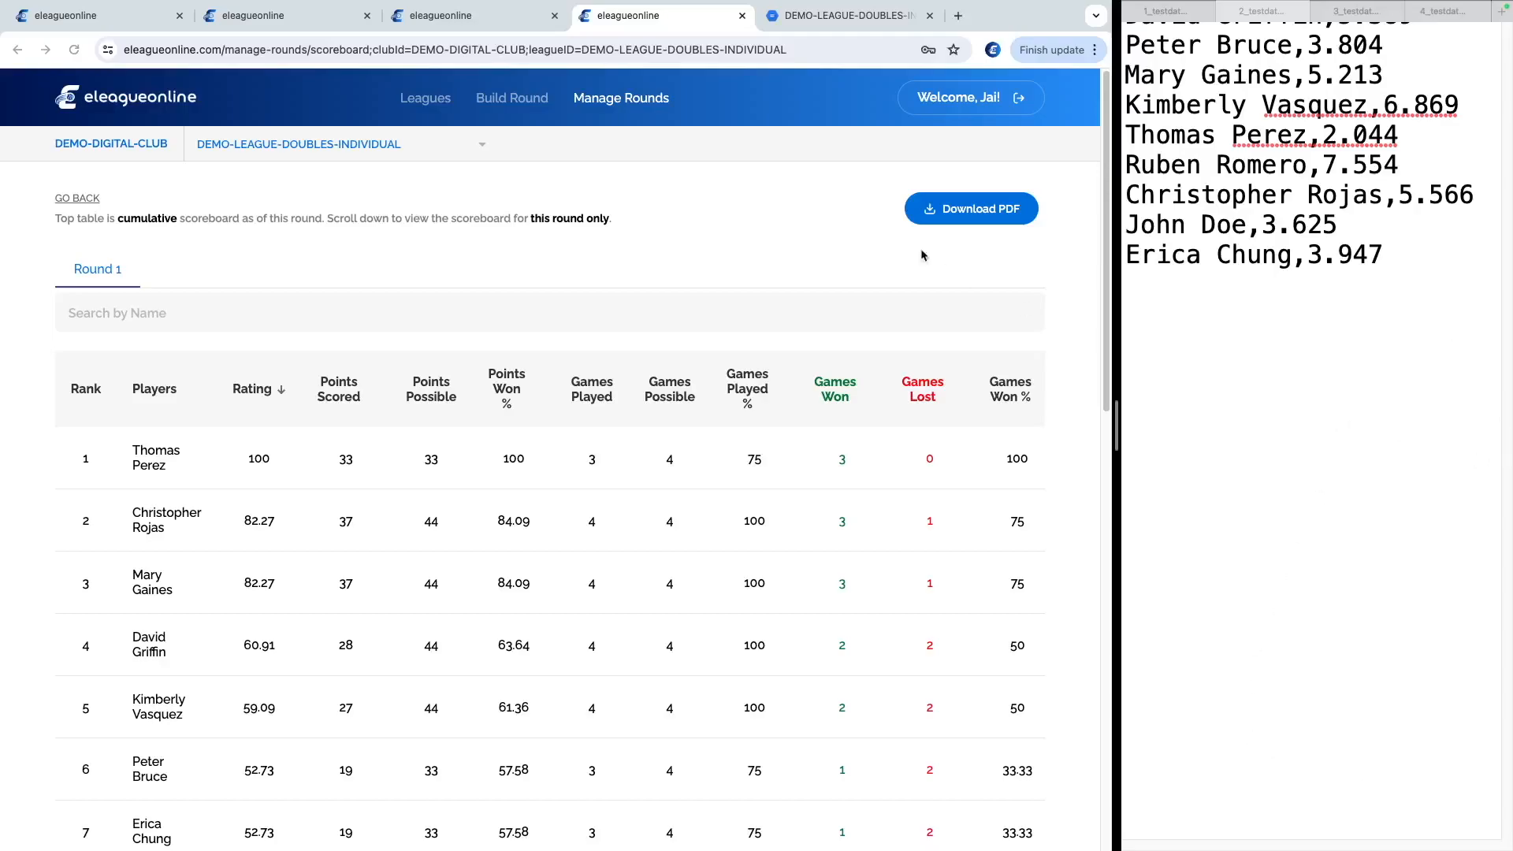
# Download the score sheet PDF, then choose 'Apply ladder on previous round' for Round 2
pyautogui.click(914, 211)
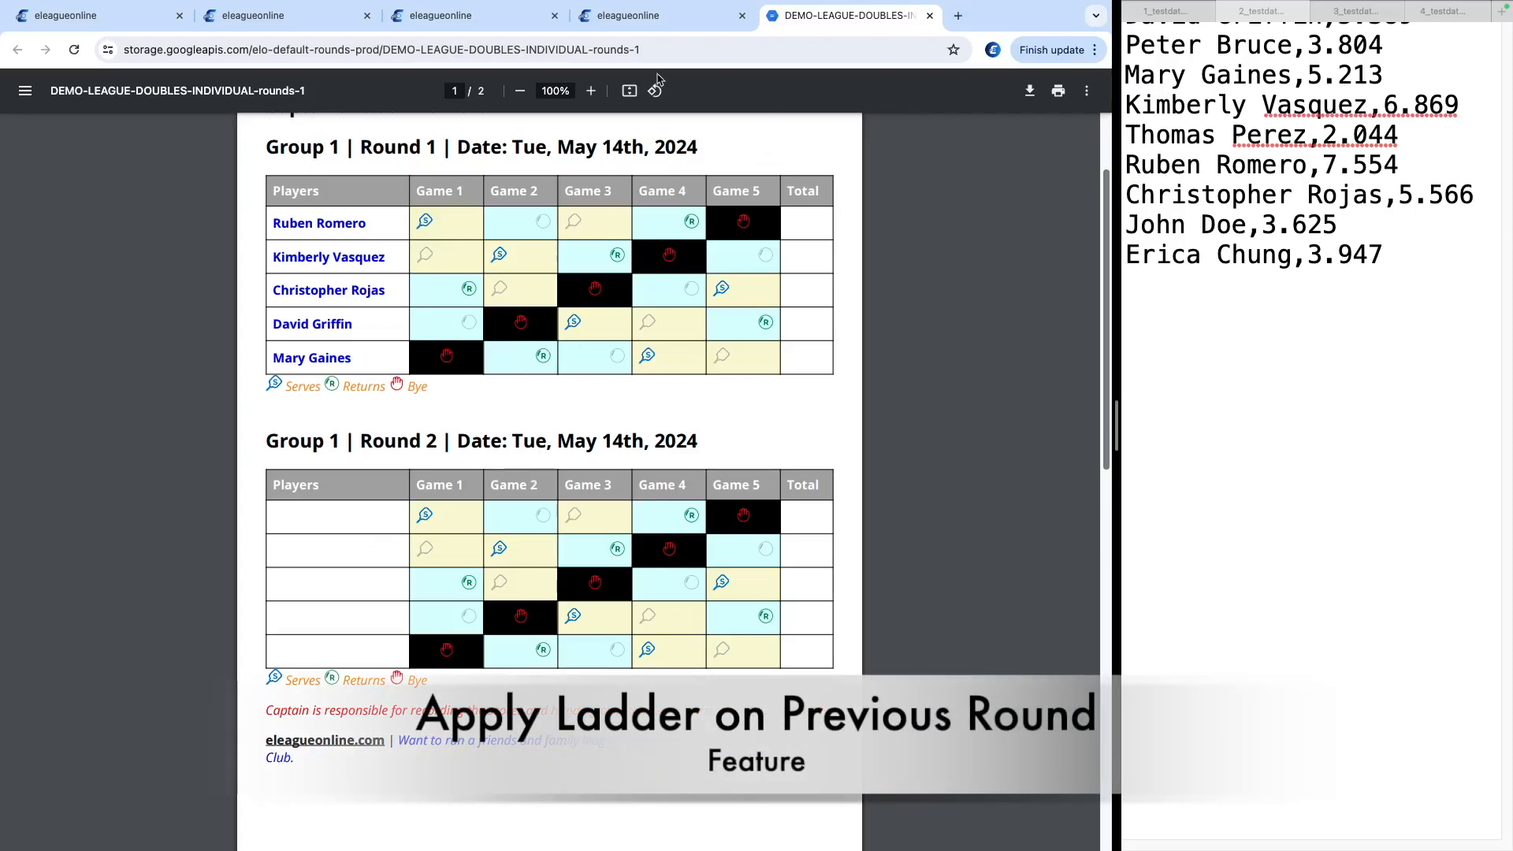
pyautogui.click(686, 23)
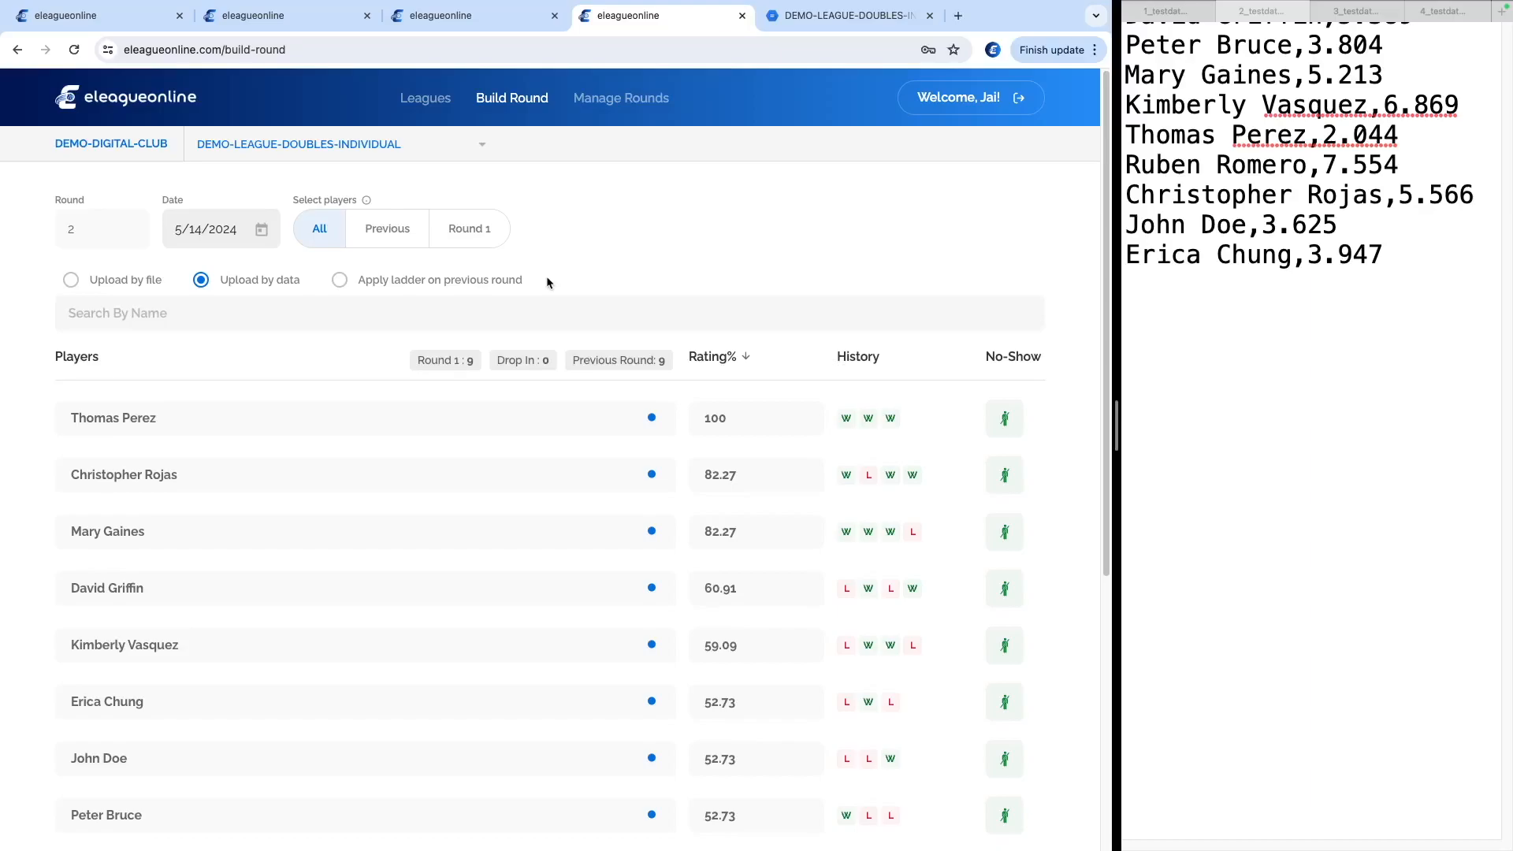
pyautogui.click(837, 17)
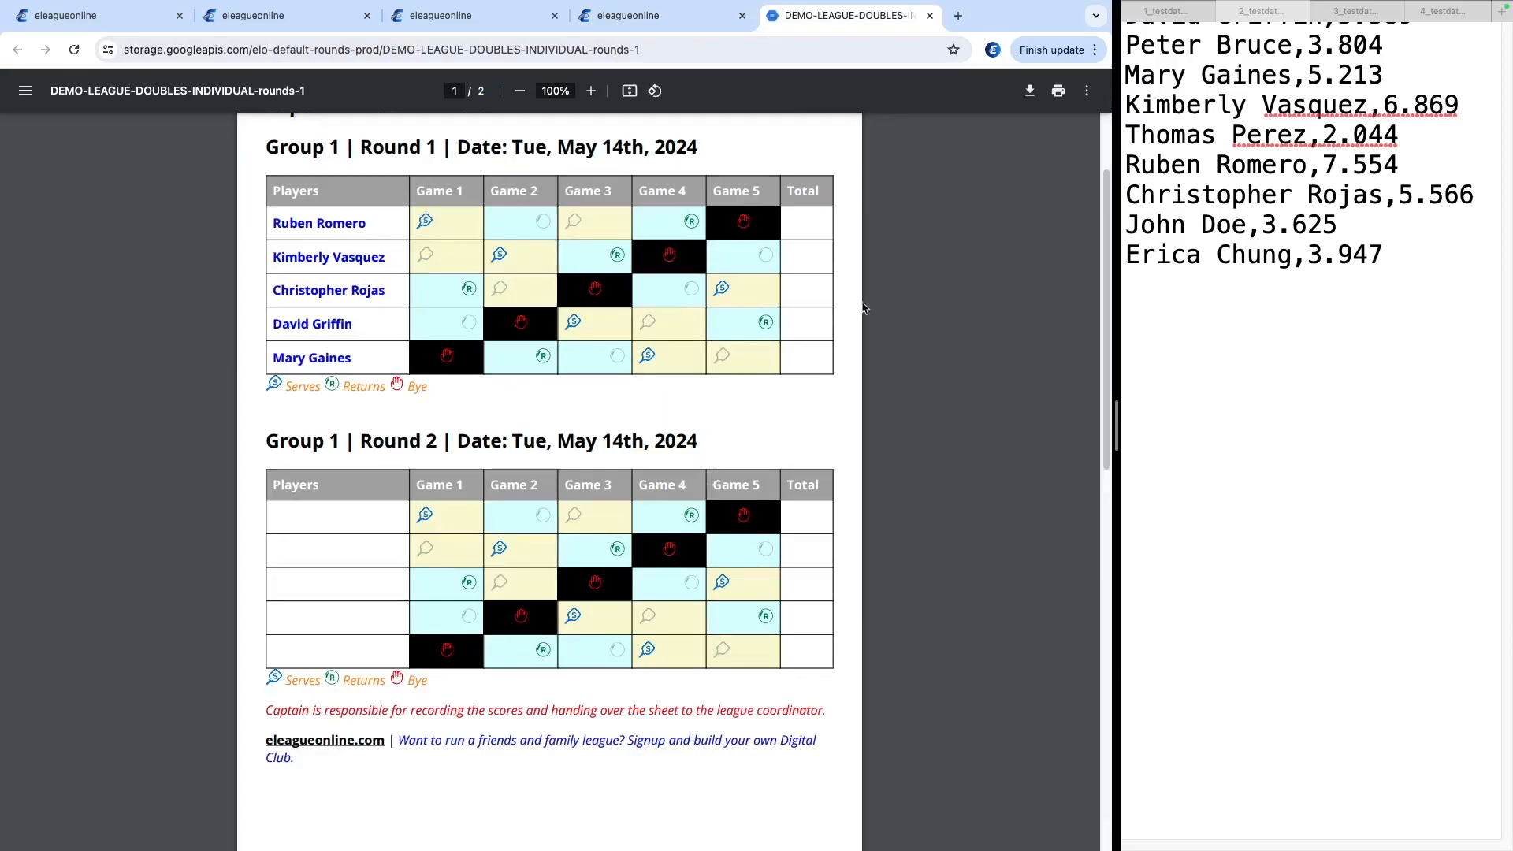
pyautogui.click(680, 25)
pyautogui.click(340, 280)
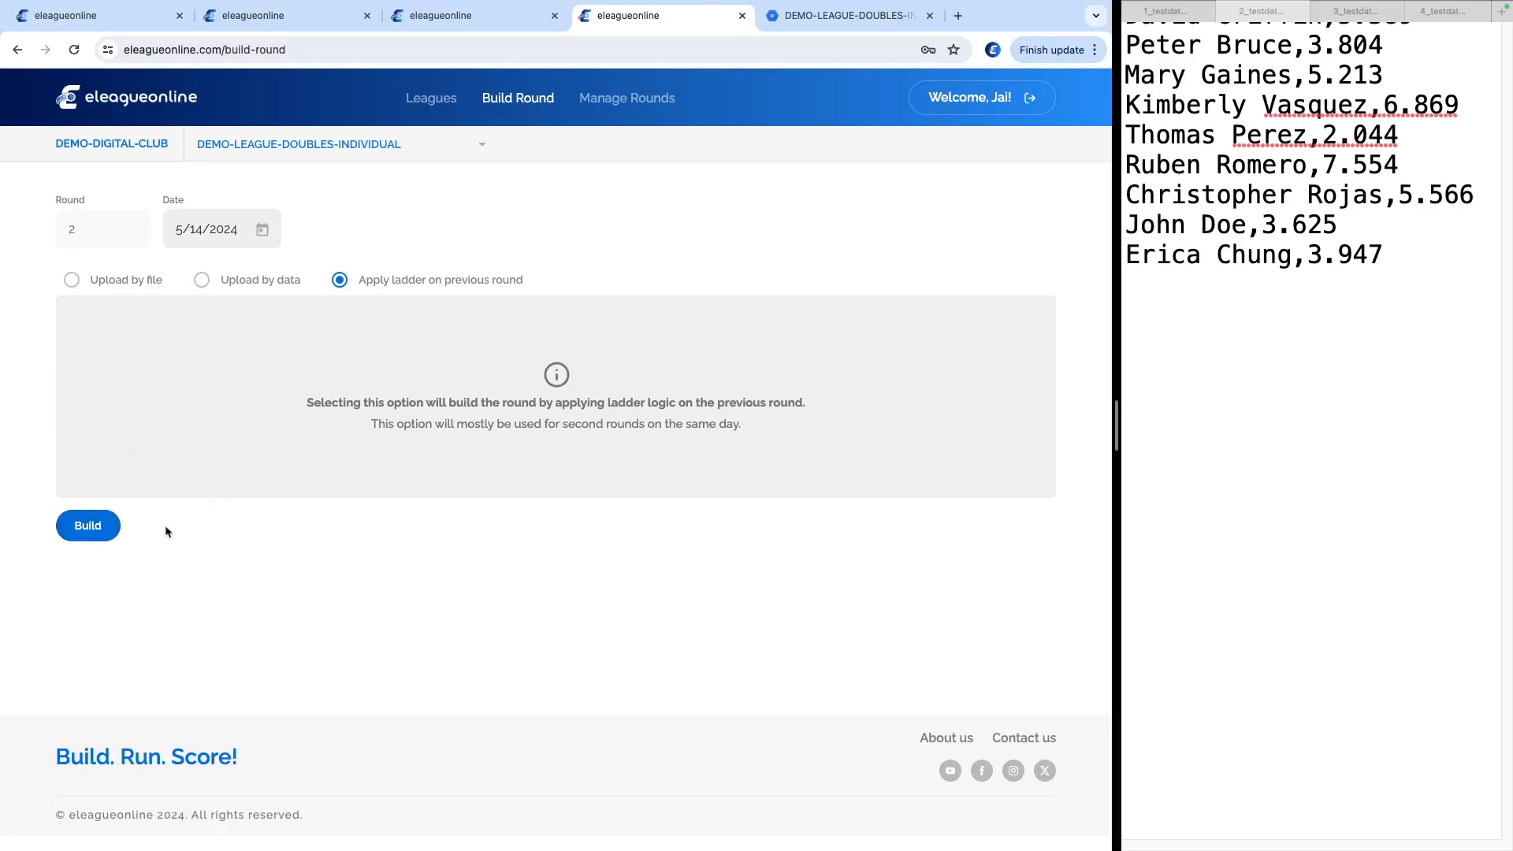
# Build the ladder-based Round 2 fixtures and compare the Group 1 and Group 2 tabs
pyautogui.click(96, 536)
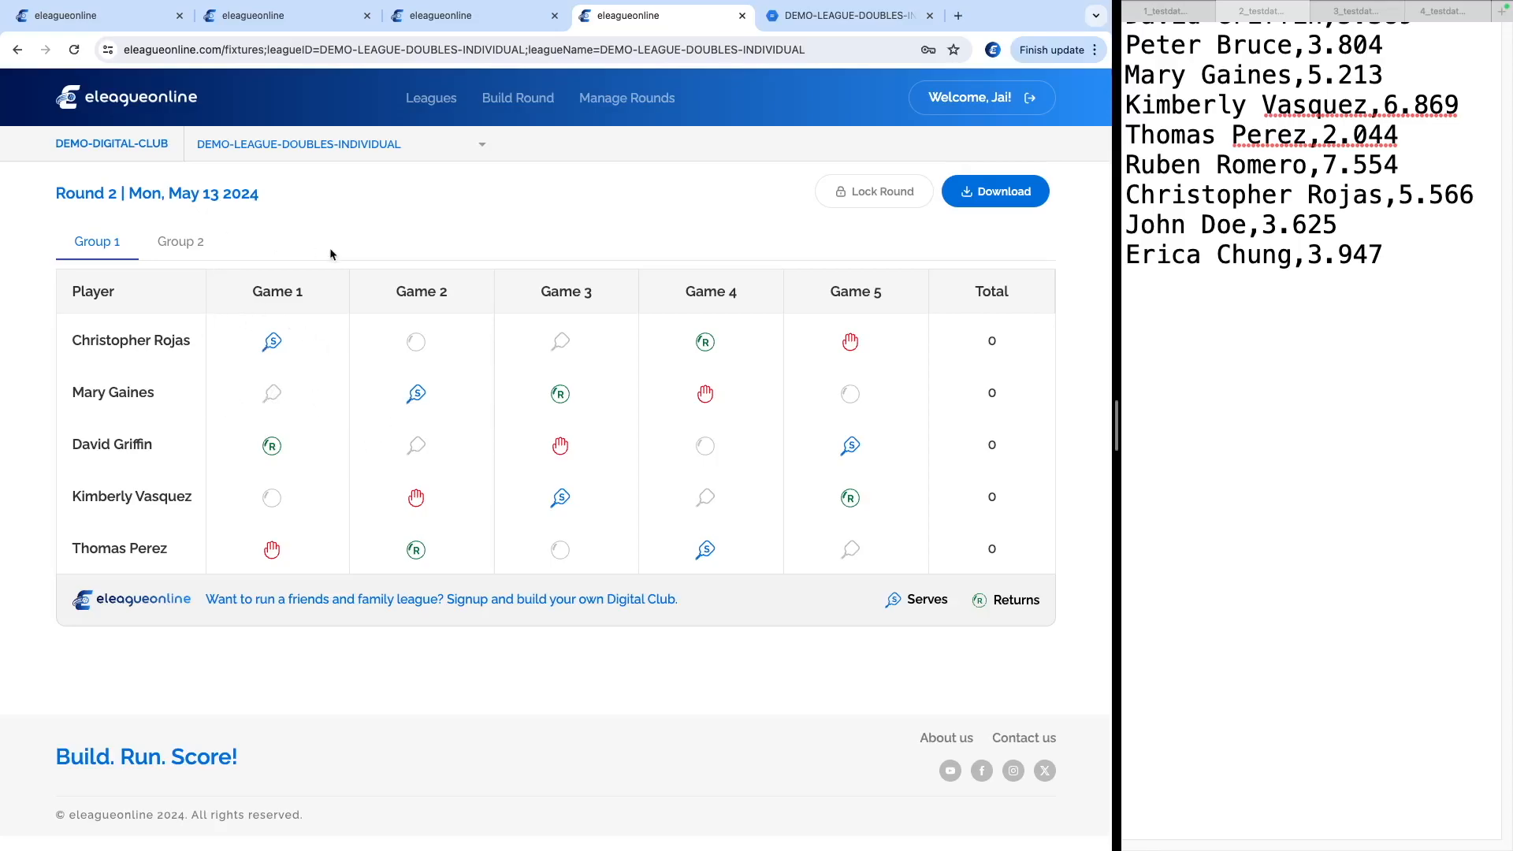
pyautogui.click(181, 243)
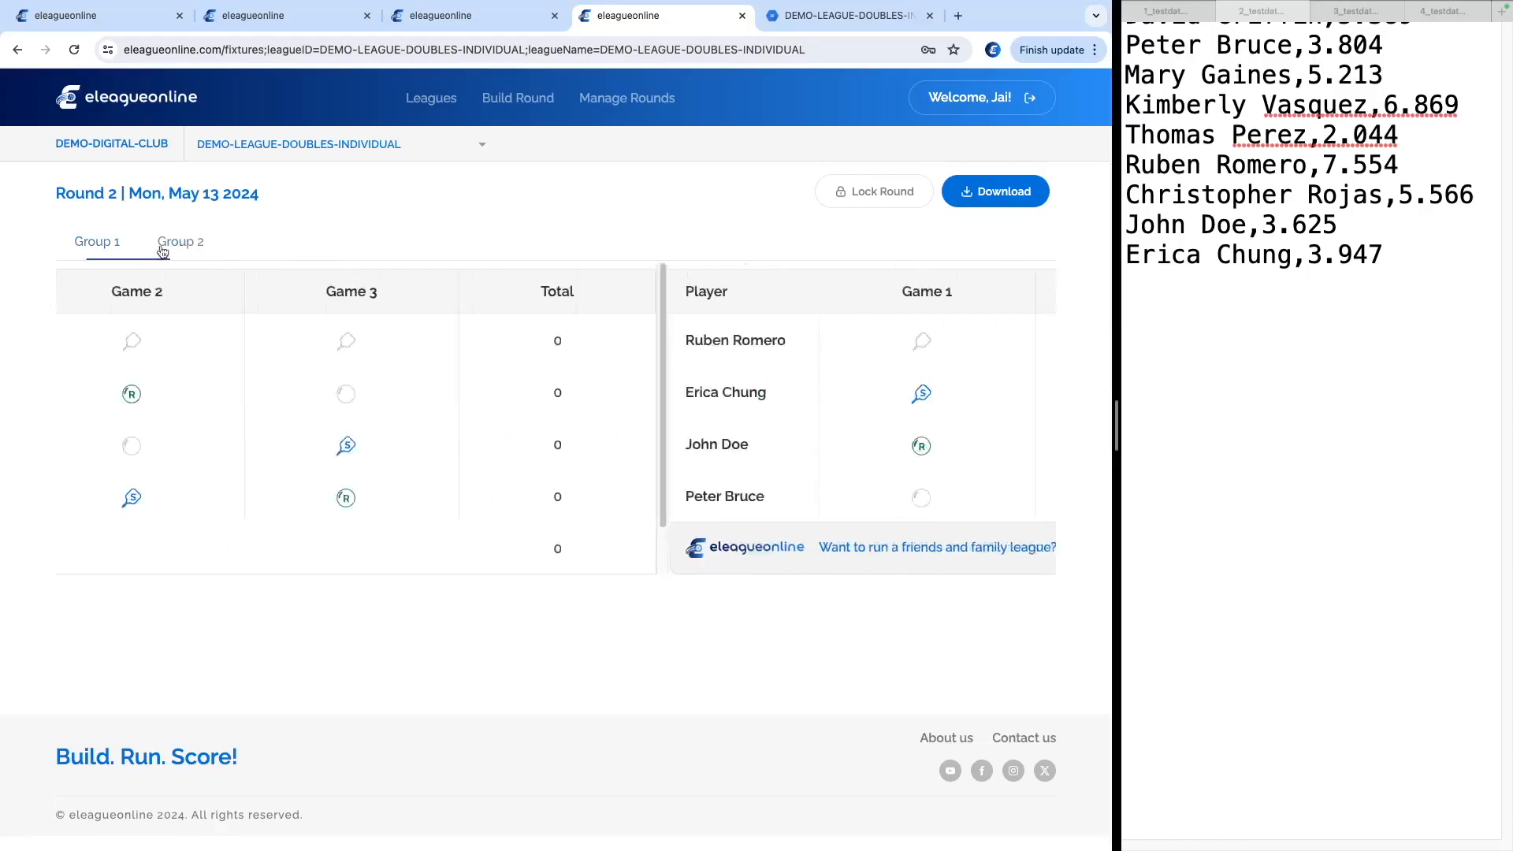
pyautogui.click(110, 247)
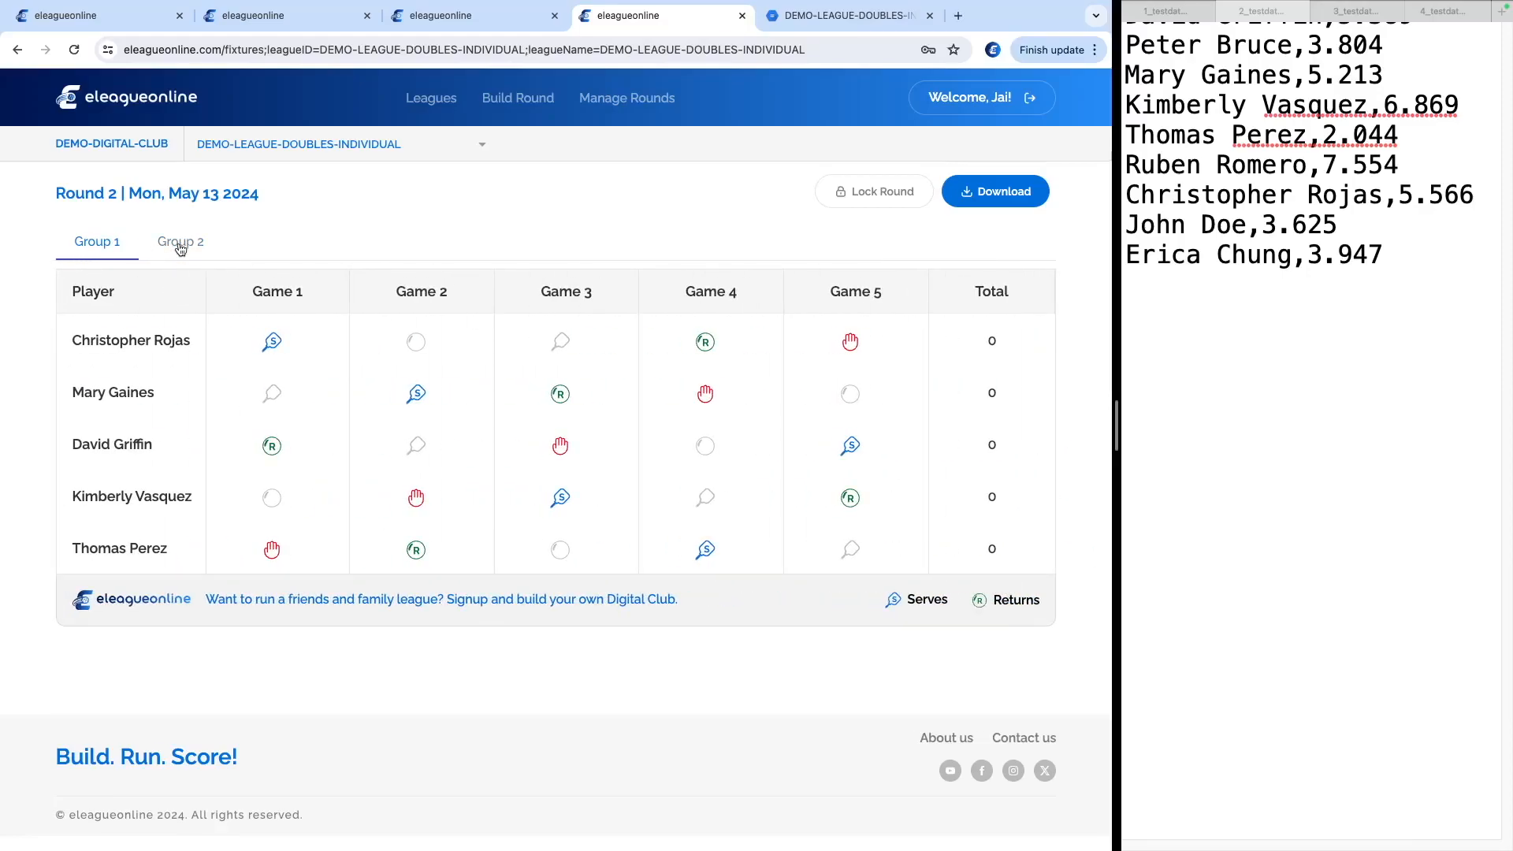
pyautogui.click(181, 248)
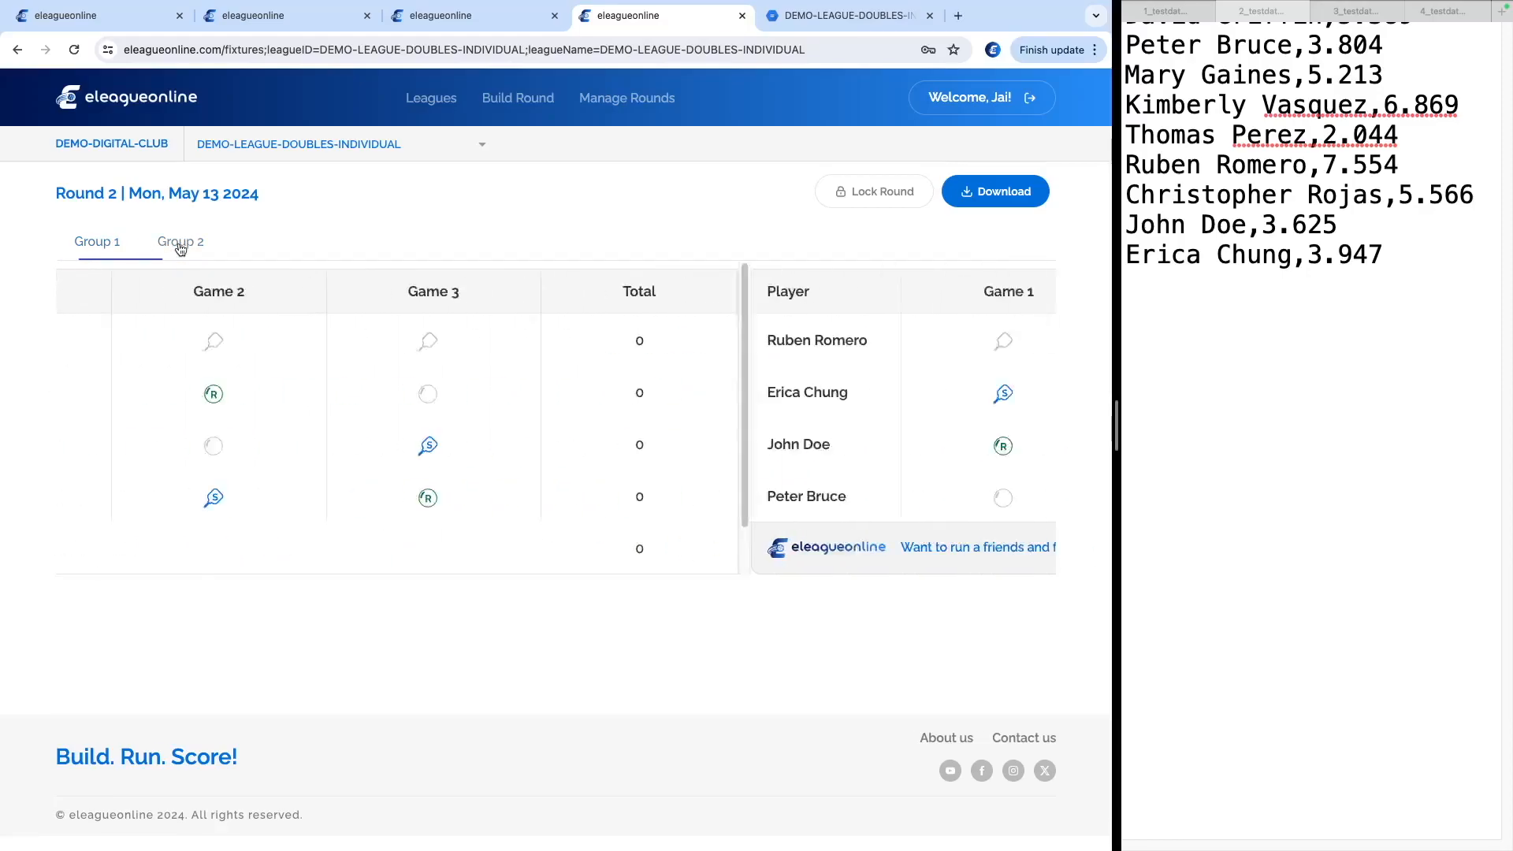
pyautogui.click(112, 249)
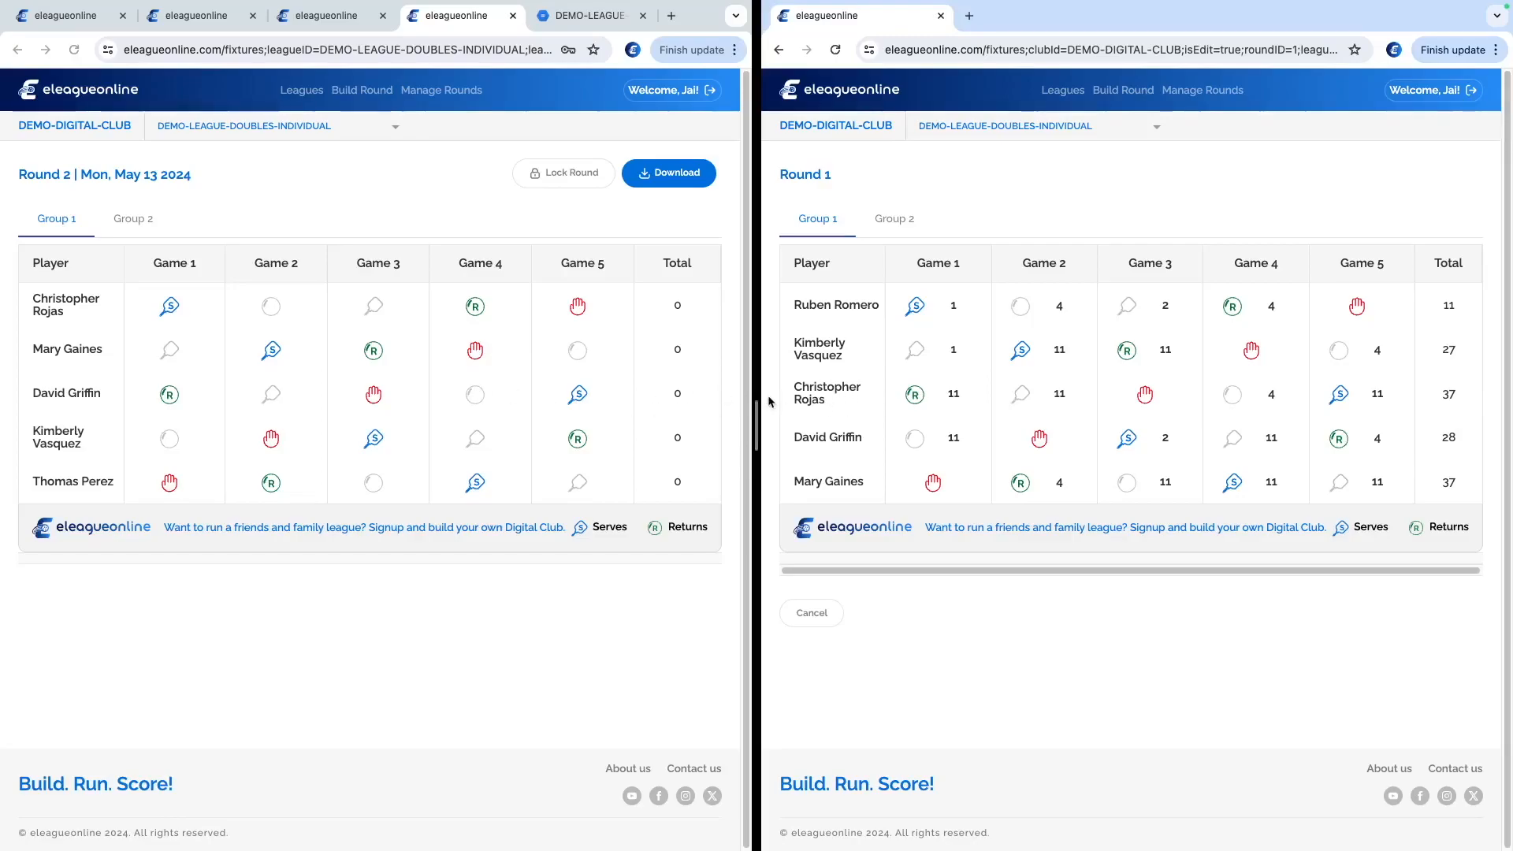
pyautogui.moveTo(787, 384); pyautogui.dragTo(867, 480)
pyautogui.click(866, 479)
pyautogui.click(85, 343)
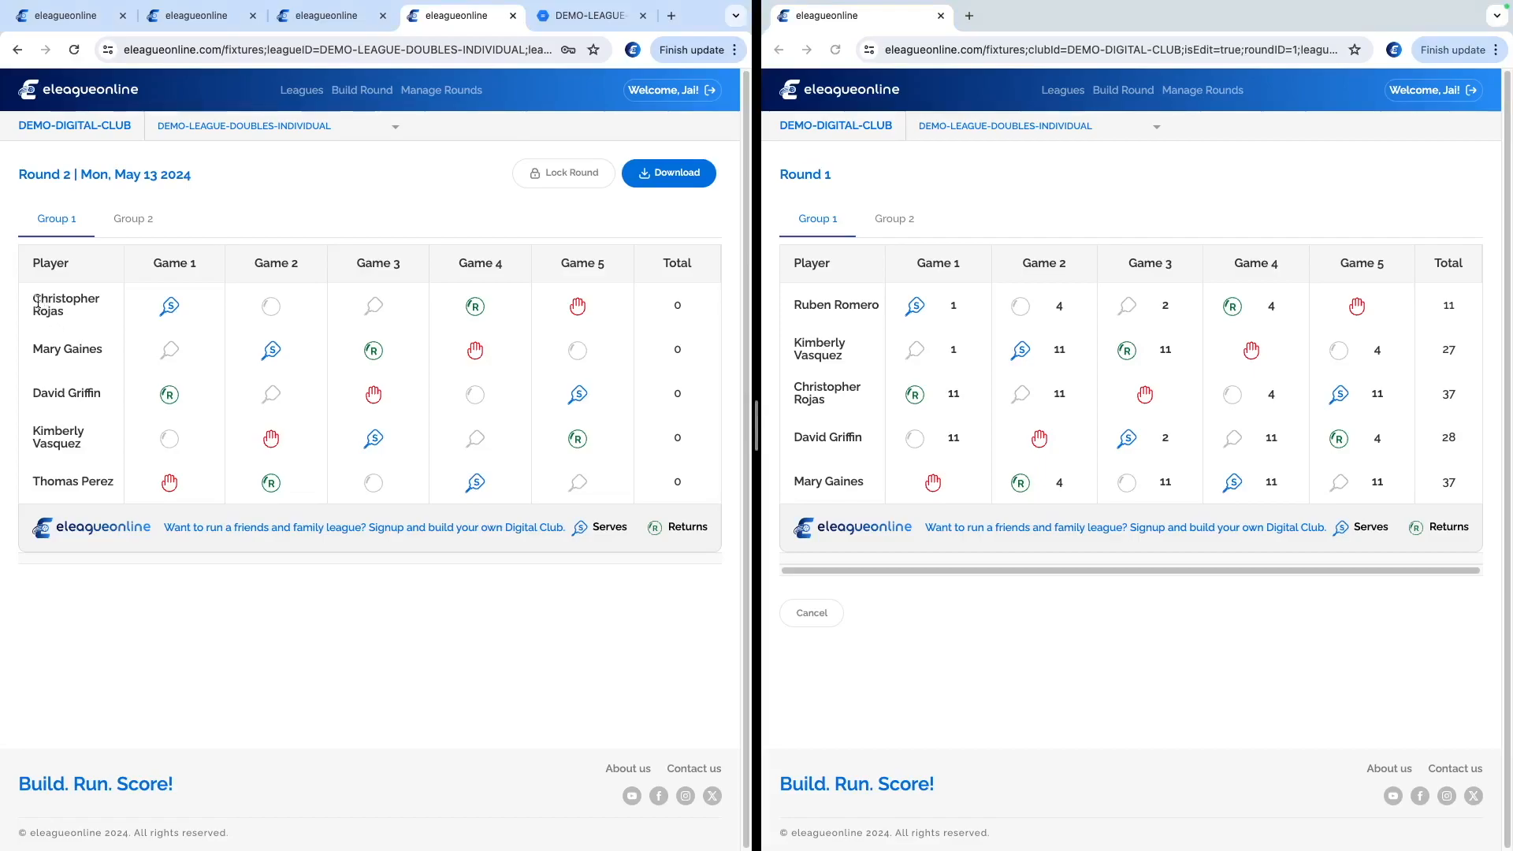
pyautogui.moveTo(32, 298); pyautogui.dragTo(125, 361)
pyautogui.click(85, 369)
pyautogui.moveTo(47, 393); pyautogui.dragTo(98, 394)
pyautogui.click(1454, 443)
pyautogui.moveTo(793, 340); pyautogui.dragTo(847, 359)
pyautogui.moveTo(800, 306); pyautogui.dragTo(859, 306)
pyautogui.click(63, 478)
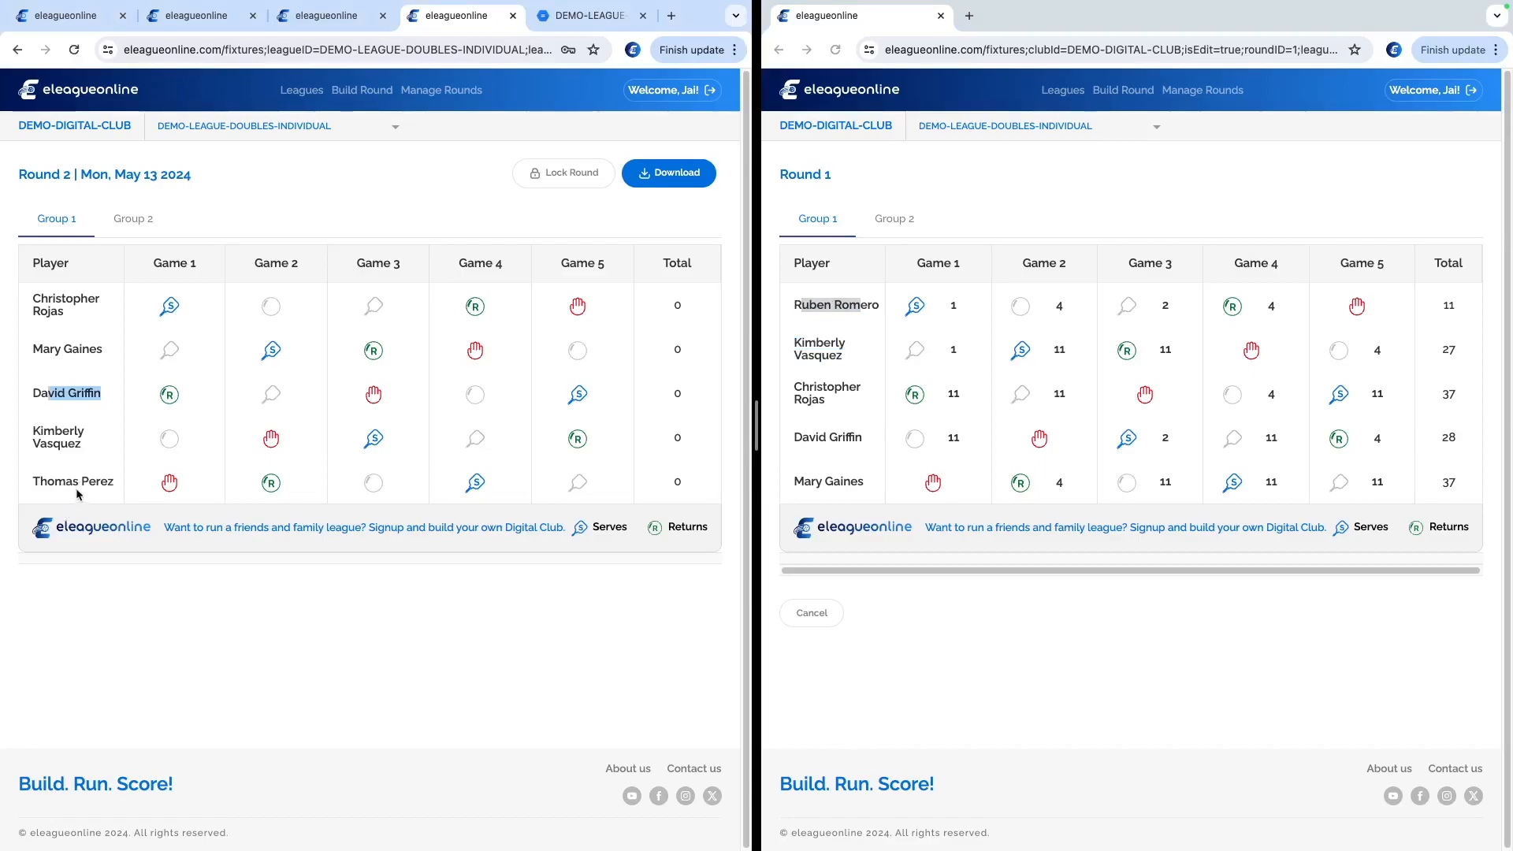
pyautogui.moveTo(76, 492); pyautogui.dragTo(77, 485)
pyautogui.moveTo(61, 327); pyautogui.dragTo(108, 467)
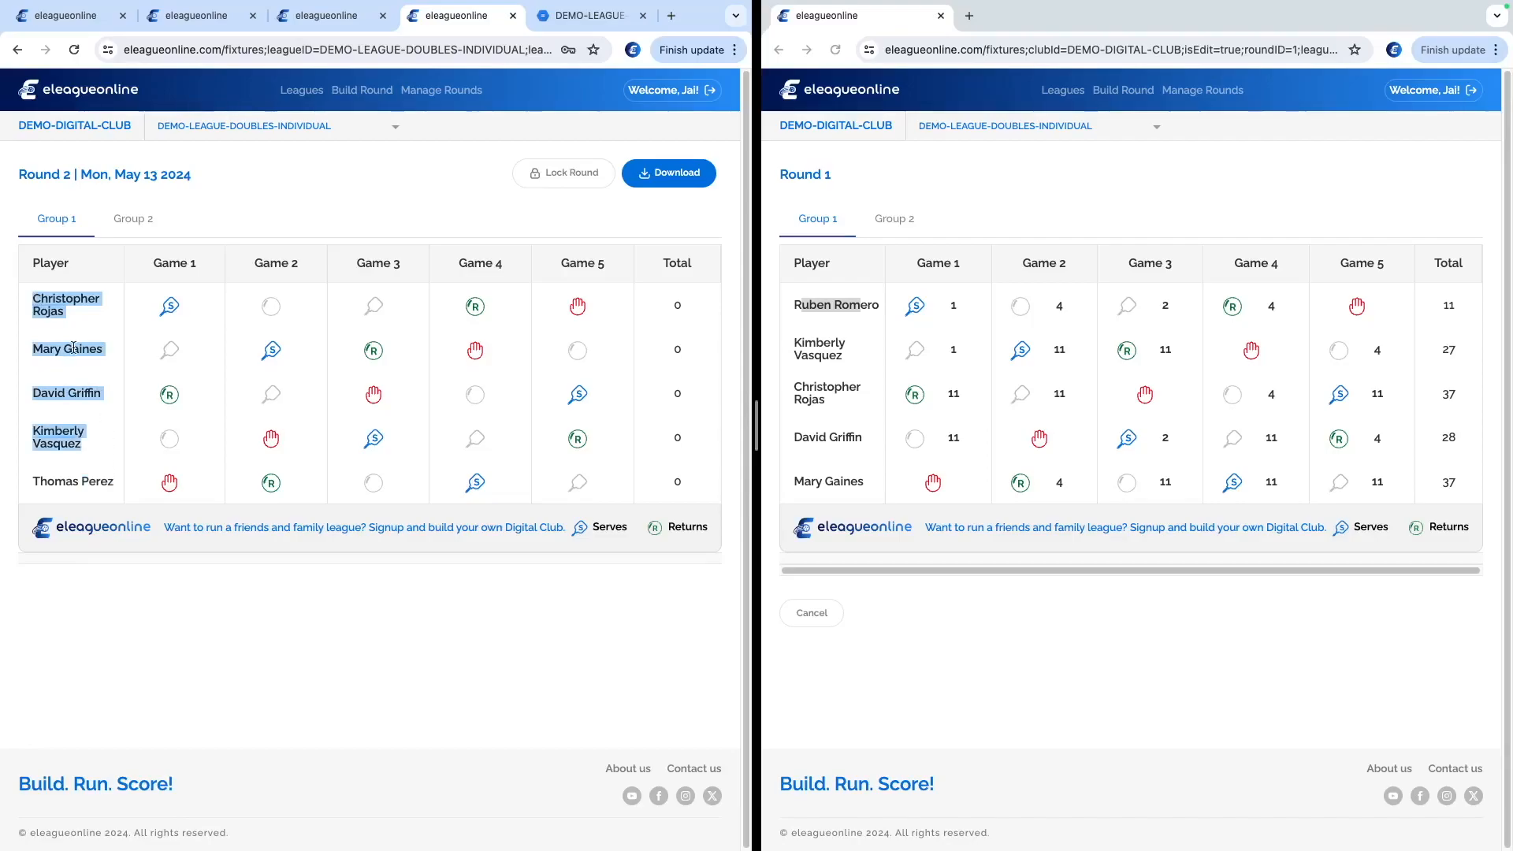
pyautogui.click(218, 227)
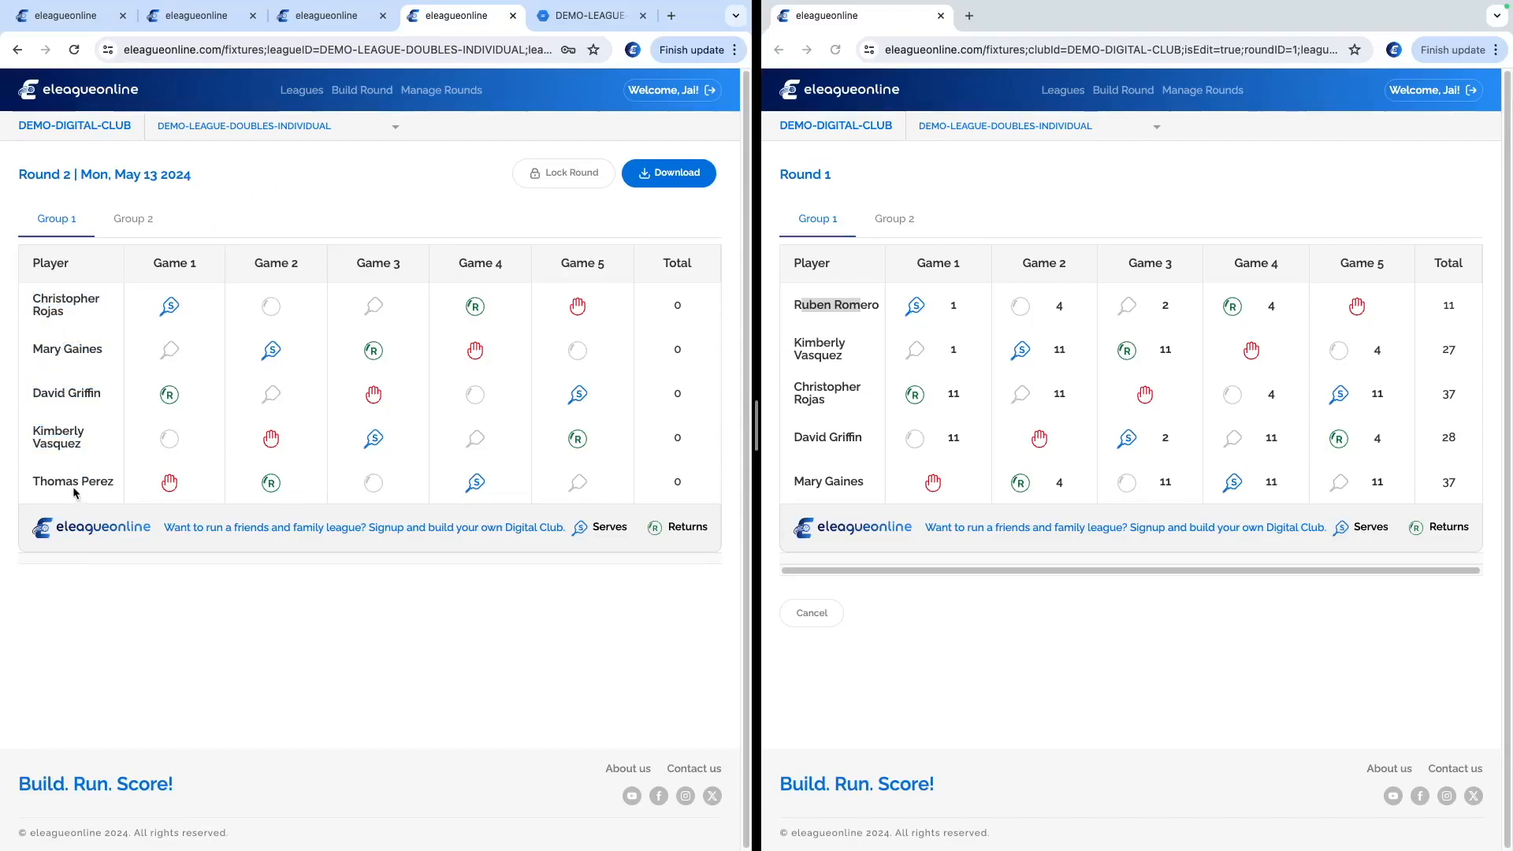
pyautogui.click(588, 16)
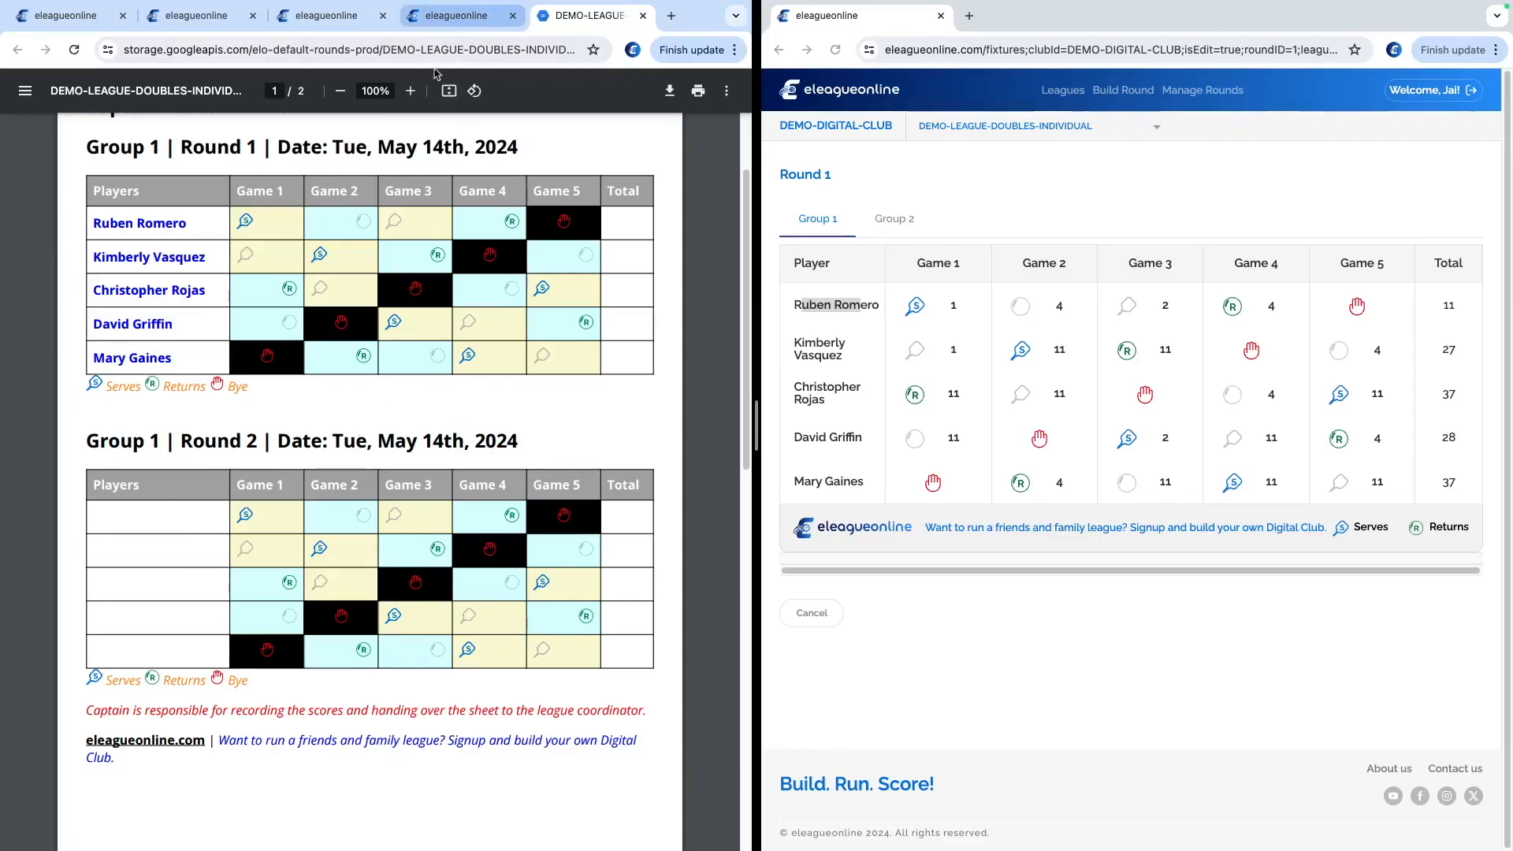
pyautogui.click(460, 16)
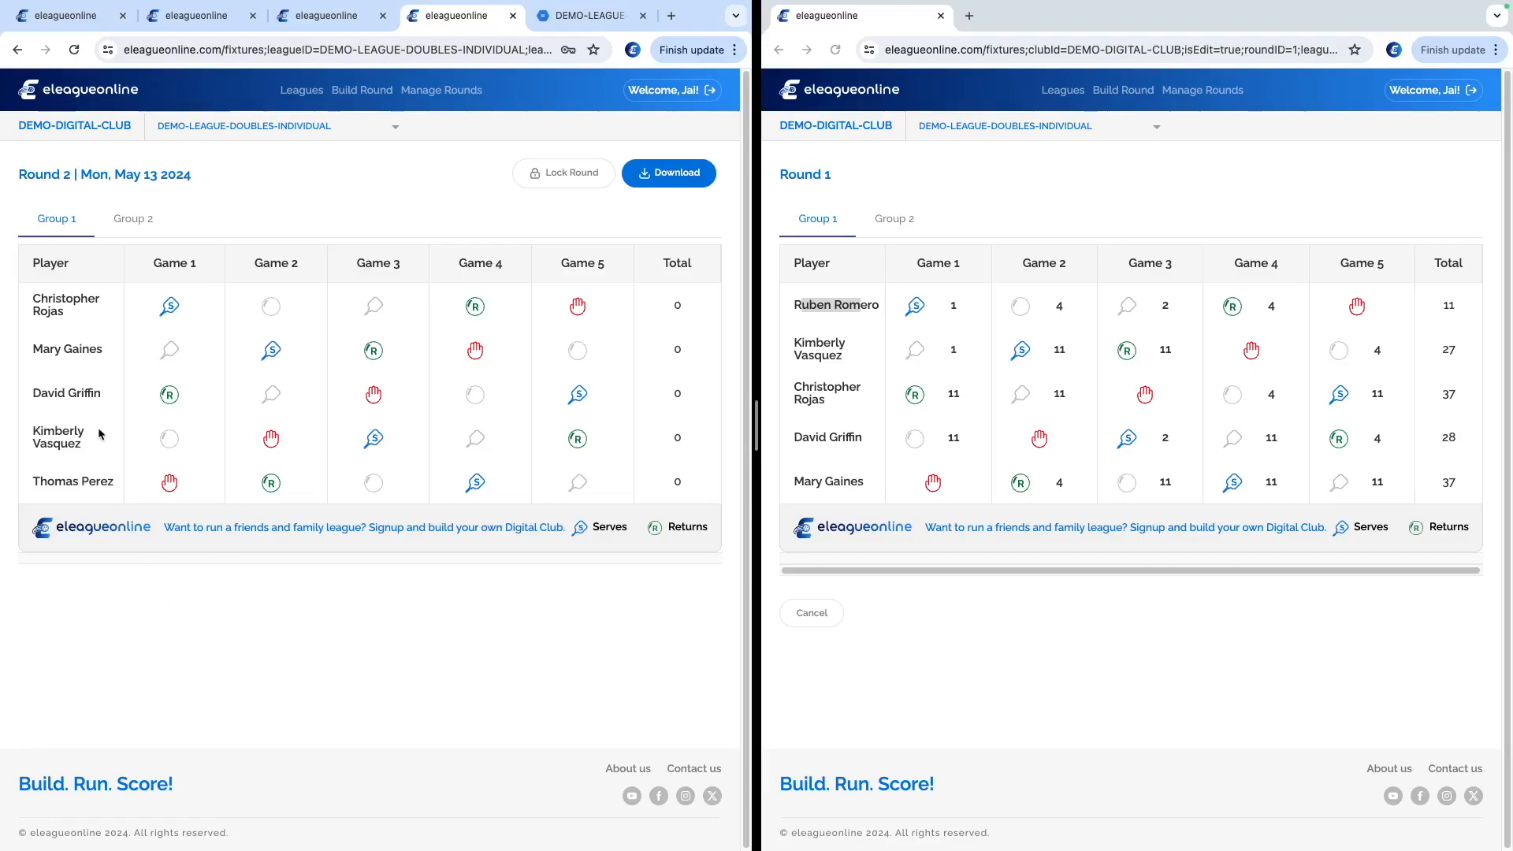
pyautogui.click(132, 221)
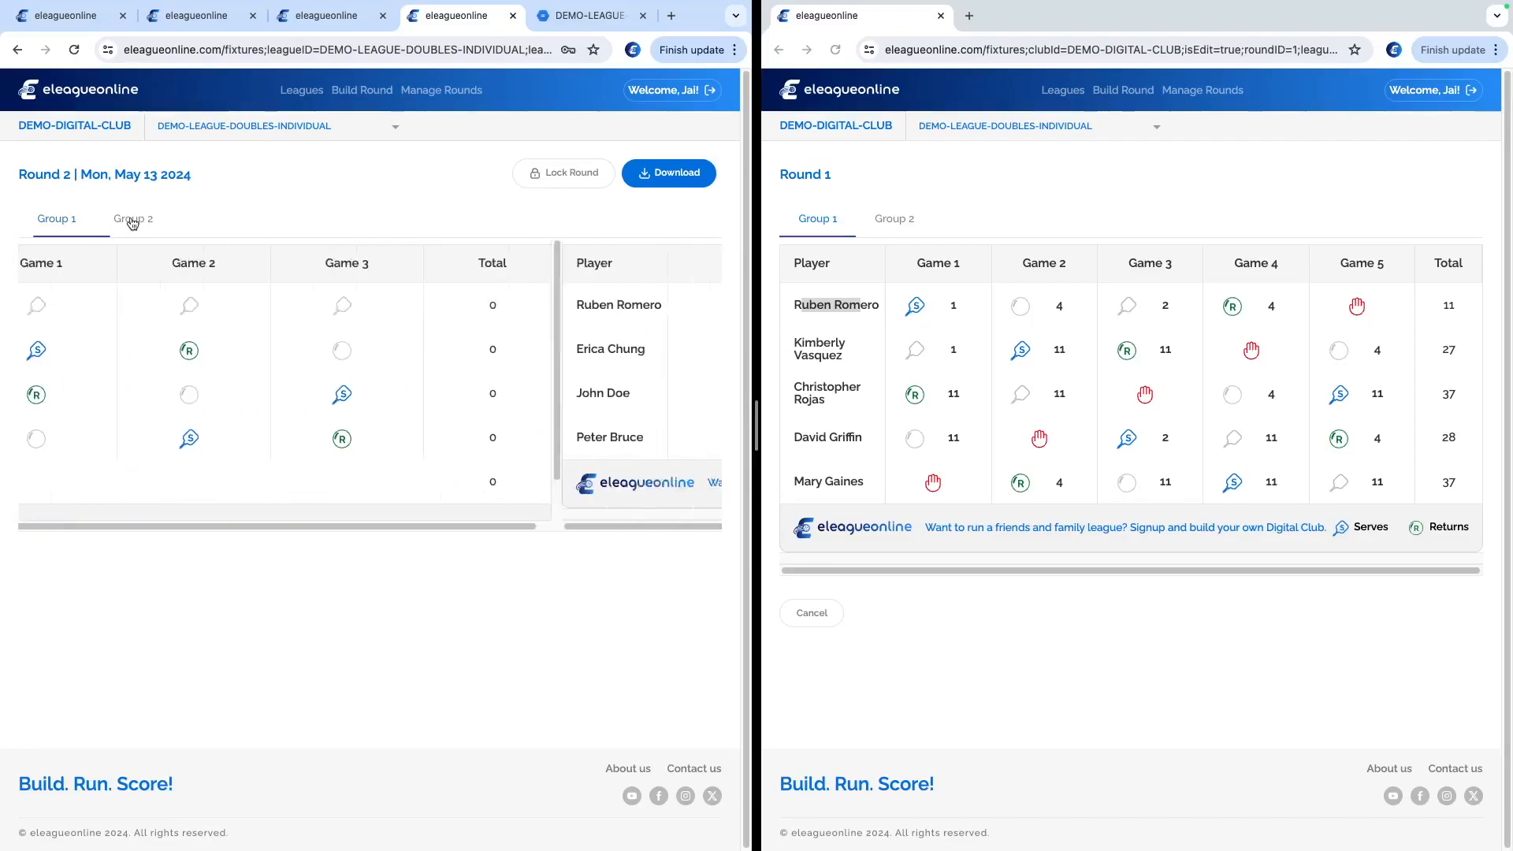
pyautogui.moveTo(51, 311); pyautogui.dragTo(107, 309)
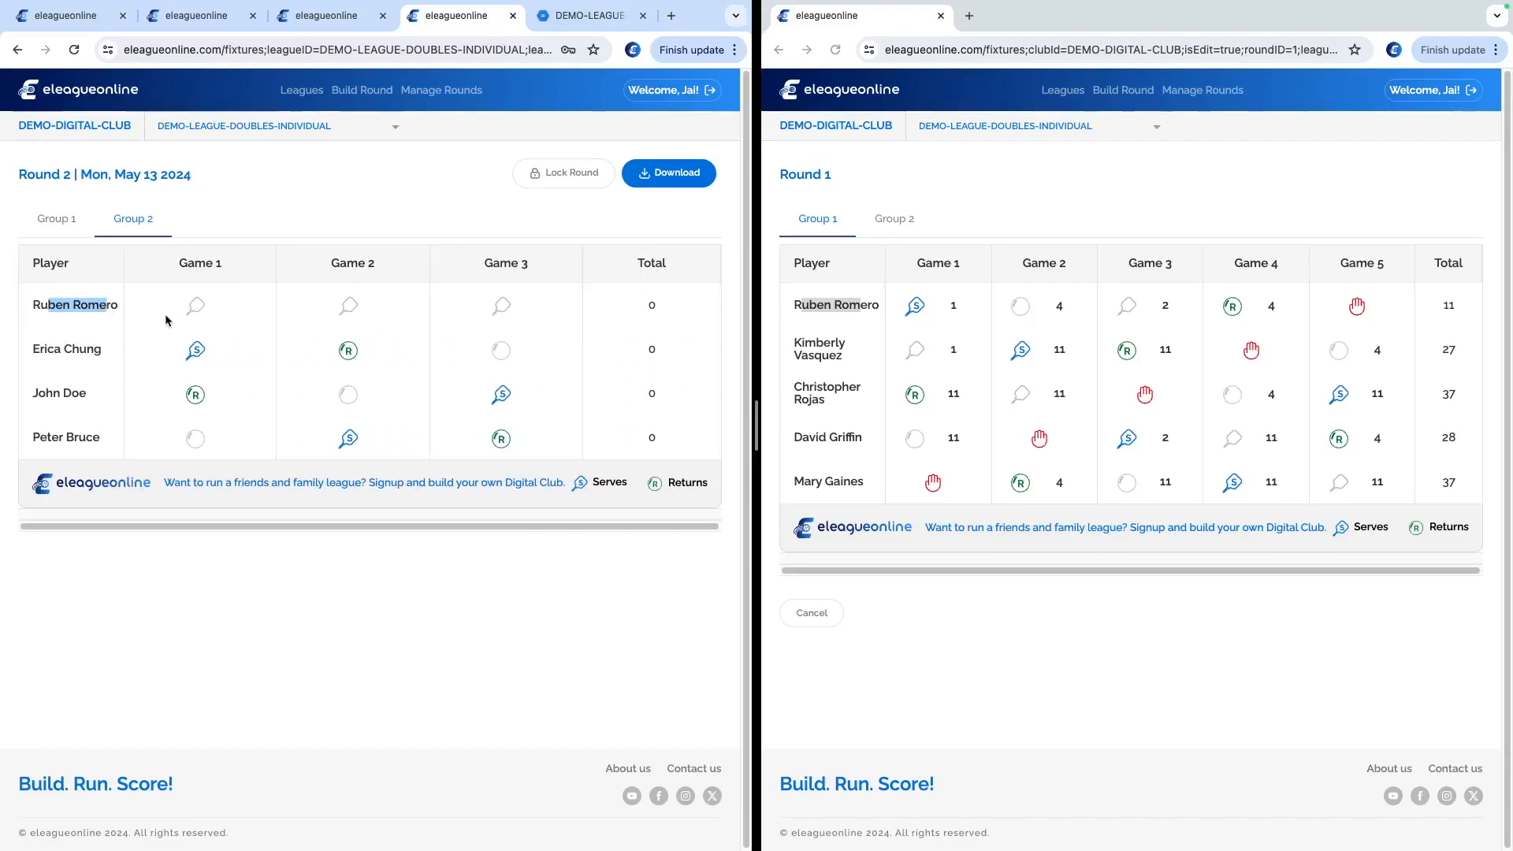
# Show Round 1's scored Group 2 alongside Round 2's Group 2 fixtures
pyautogui.click(896, 221)
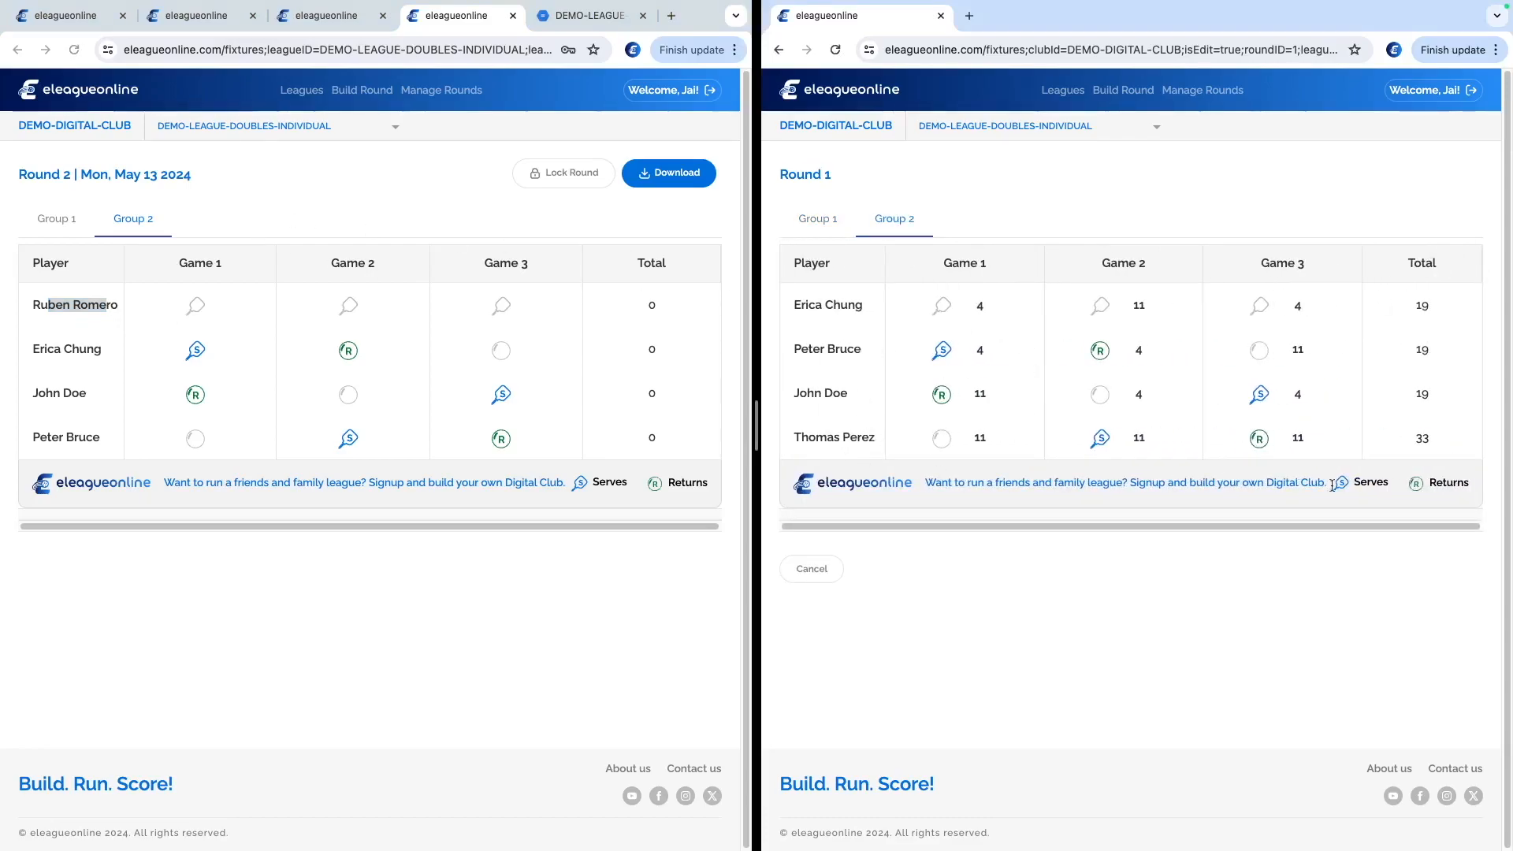
pyautogui.doubleClick(47, 220)
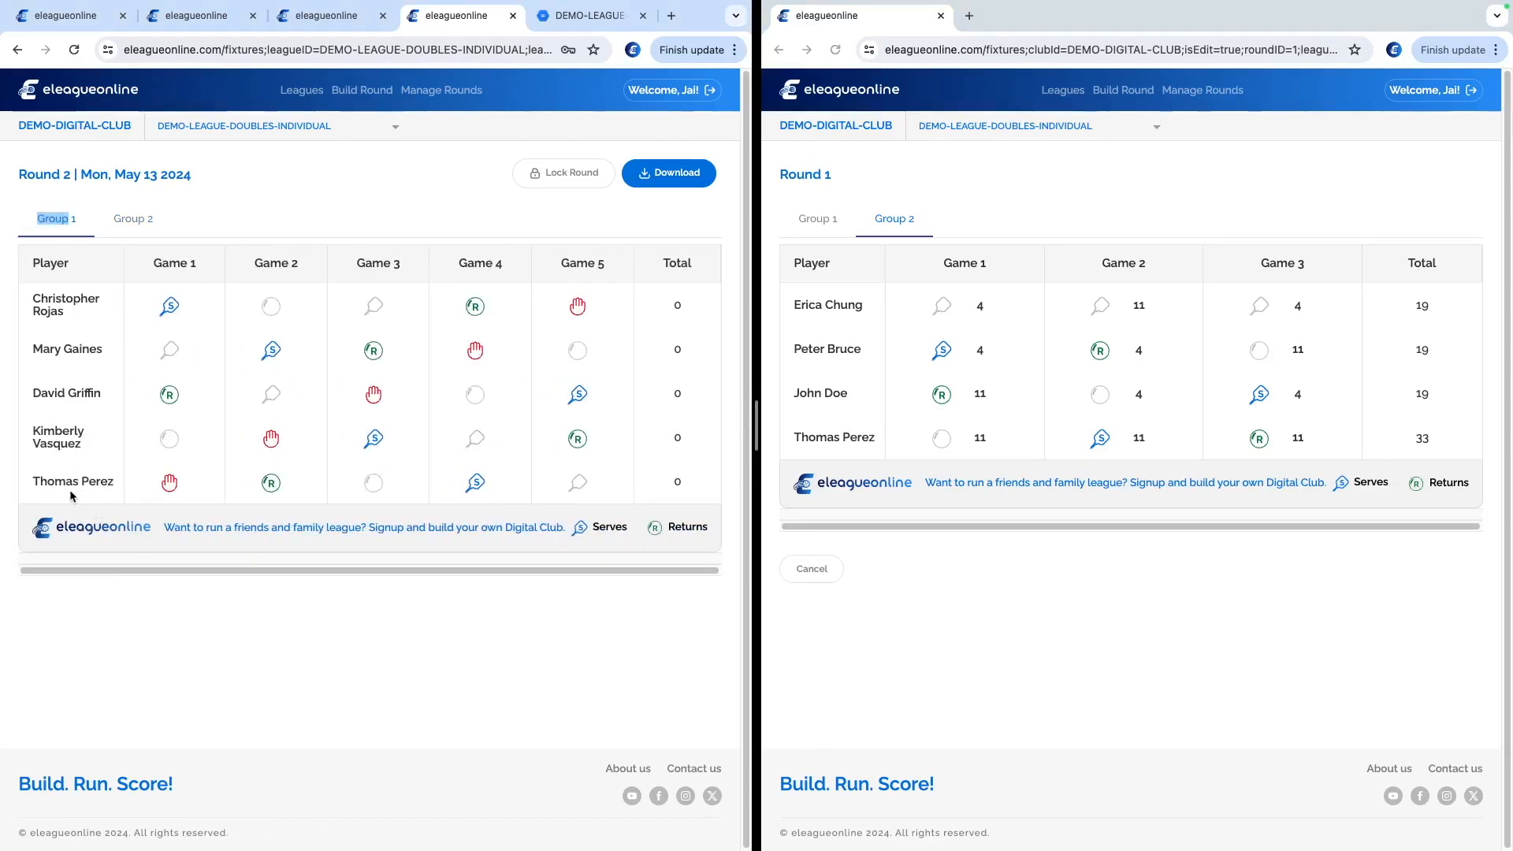
pyautogui.click(148, 219)
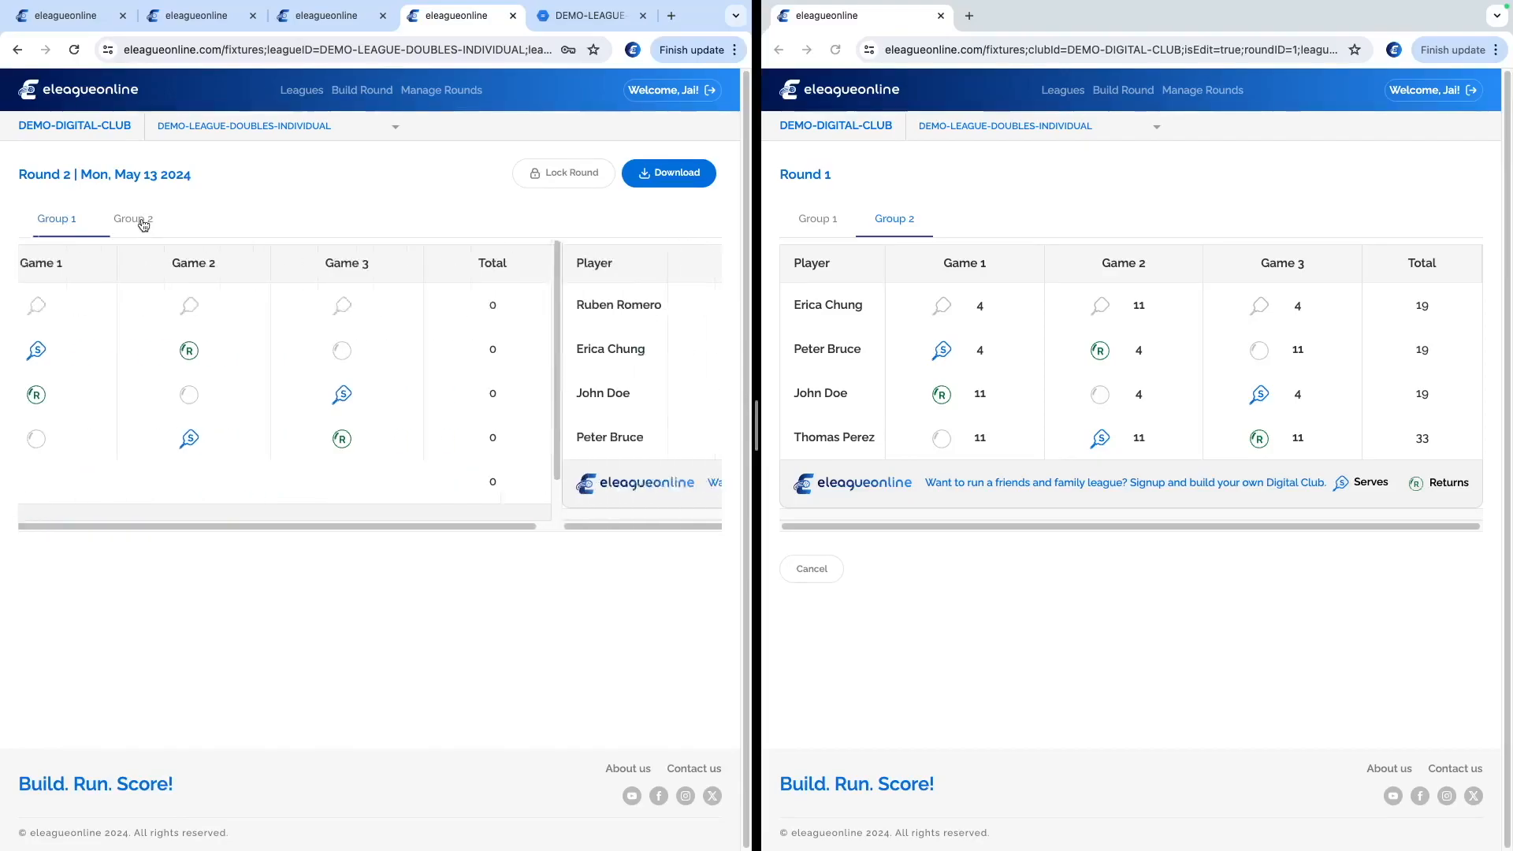
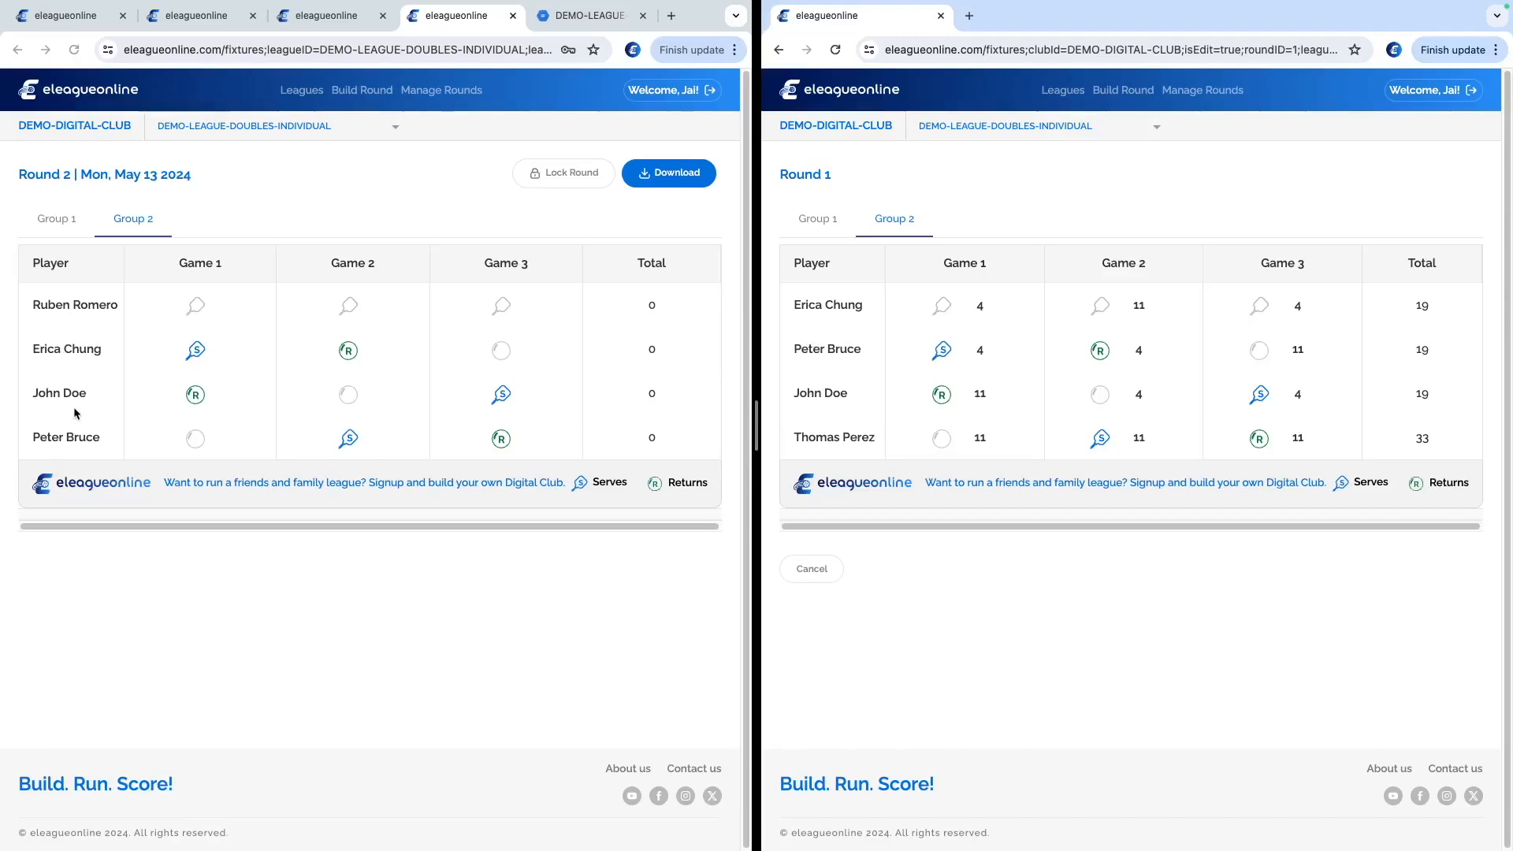
# Switch focus to the left browser window that shows the Round 2 fixtures page
pyautogui.click(37, 306)
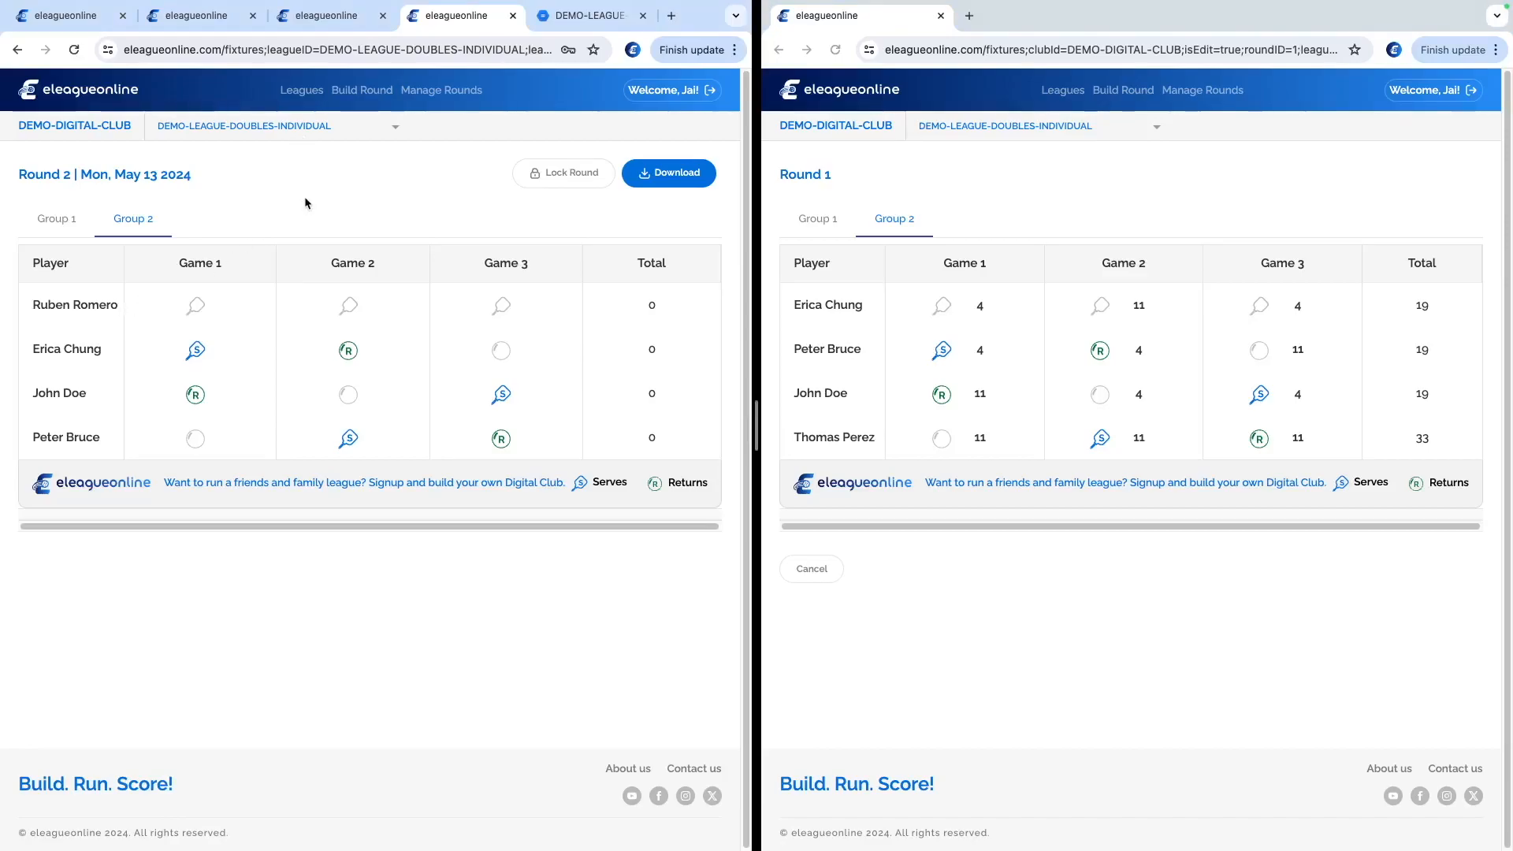
# Back out of locking Round 2 to edit its scores instead, and widen the left window
pyautogui.click(552, 182)
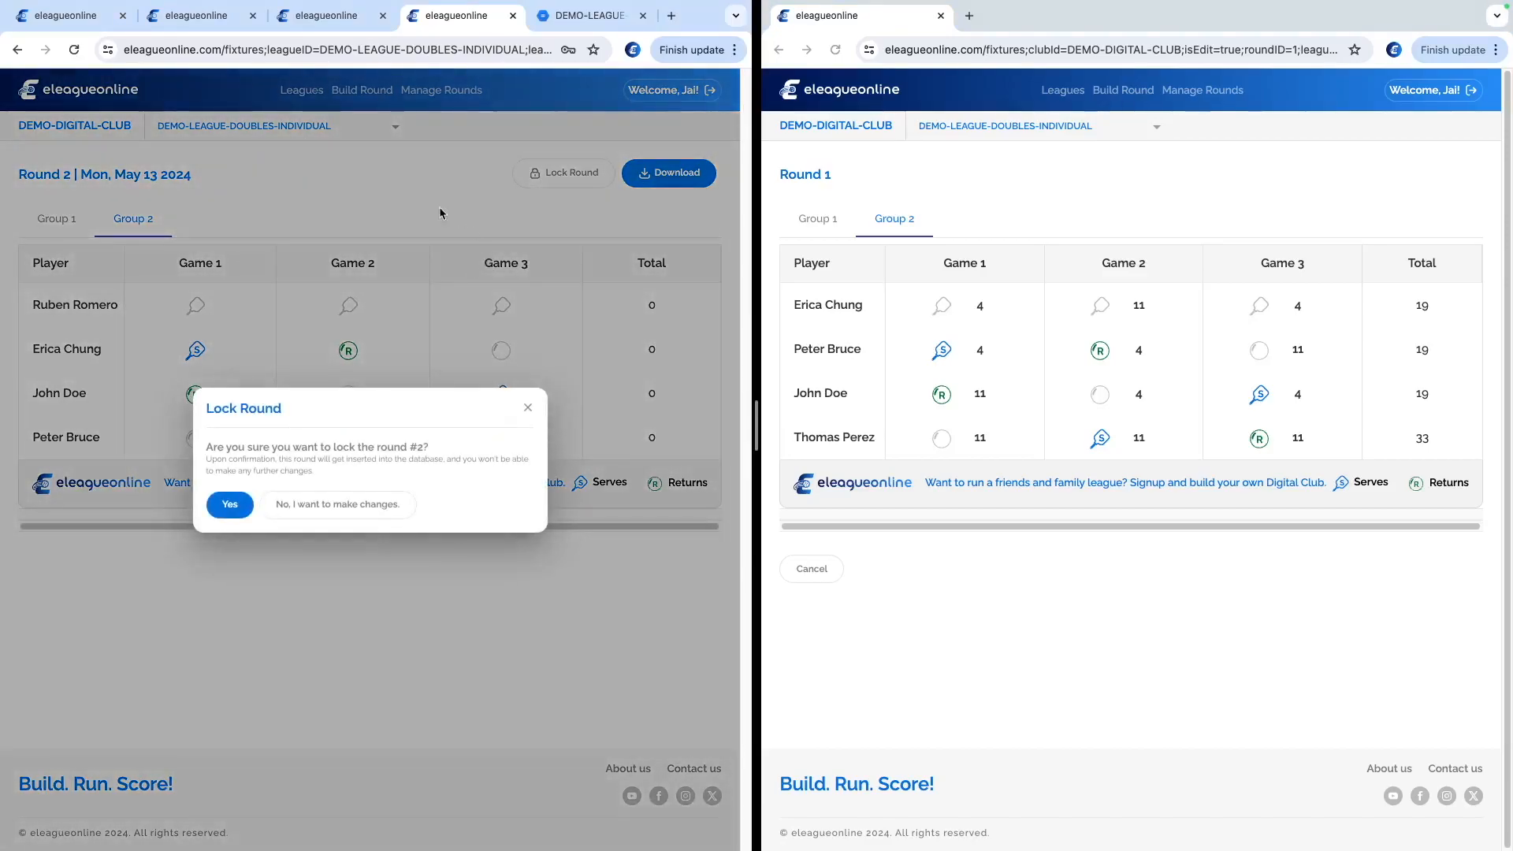
pyautogui.click(222, 501)
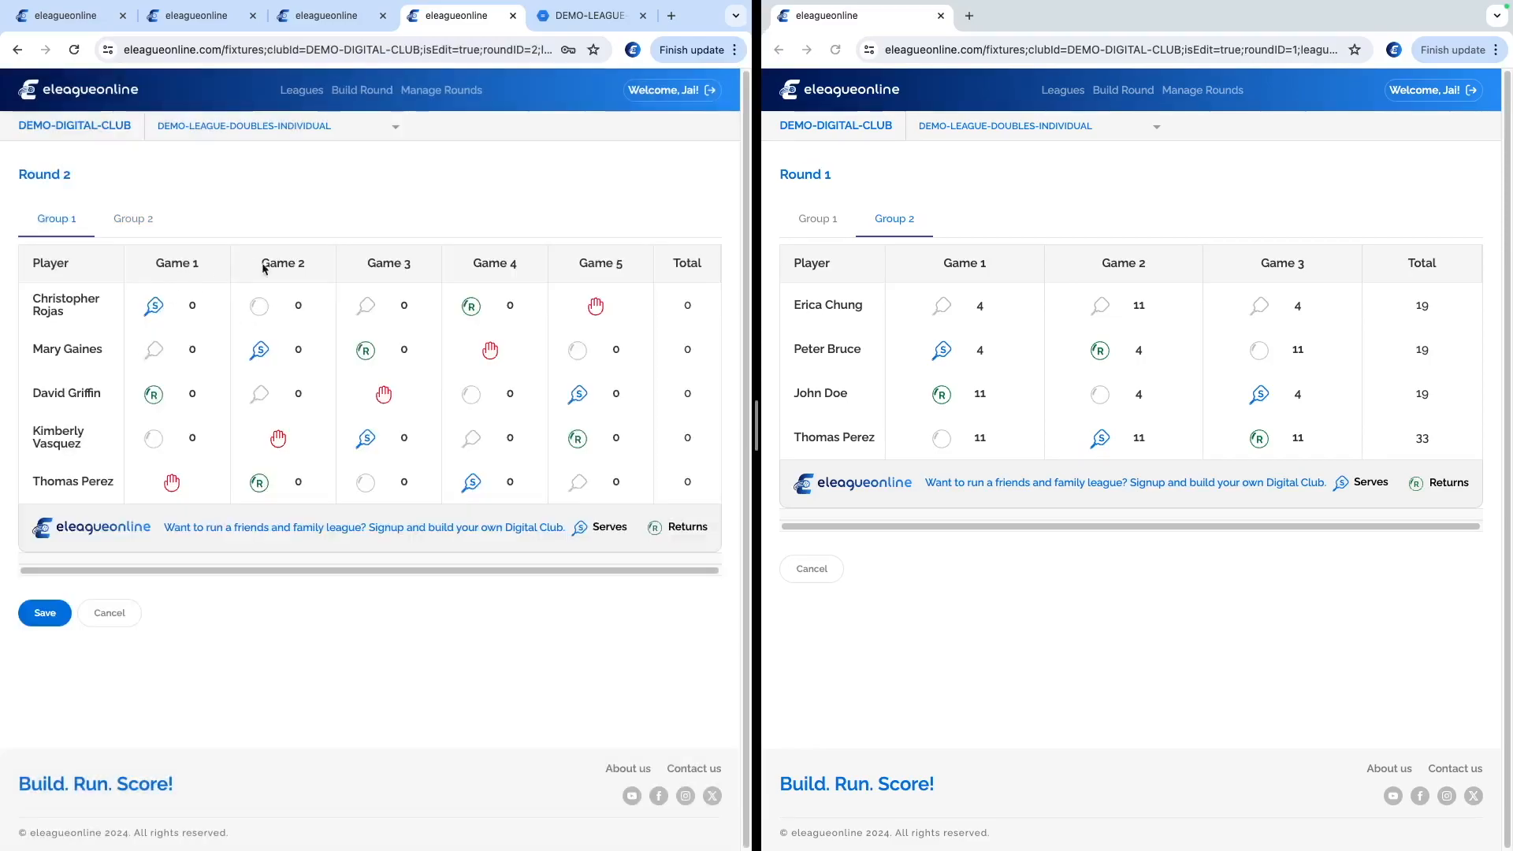
pyautogui.moveTo(756, 441); pyautogui.dragTo(902, 442)
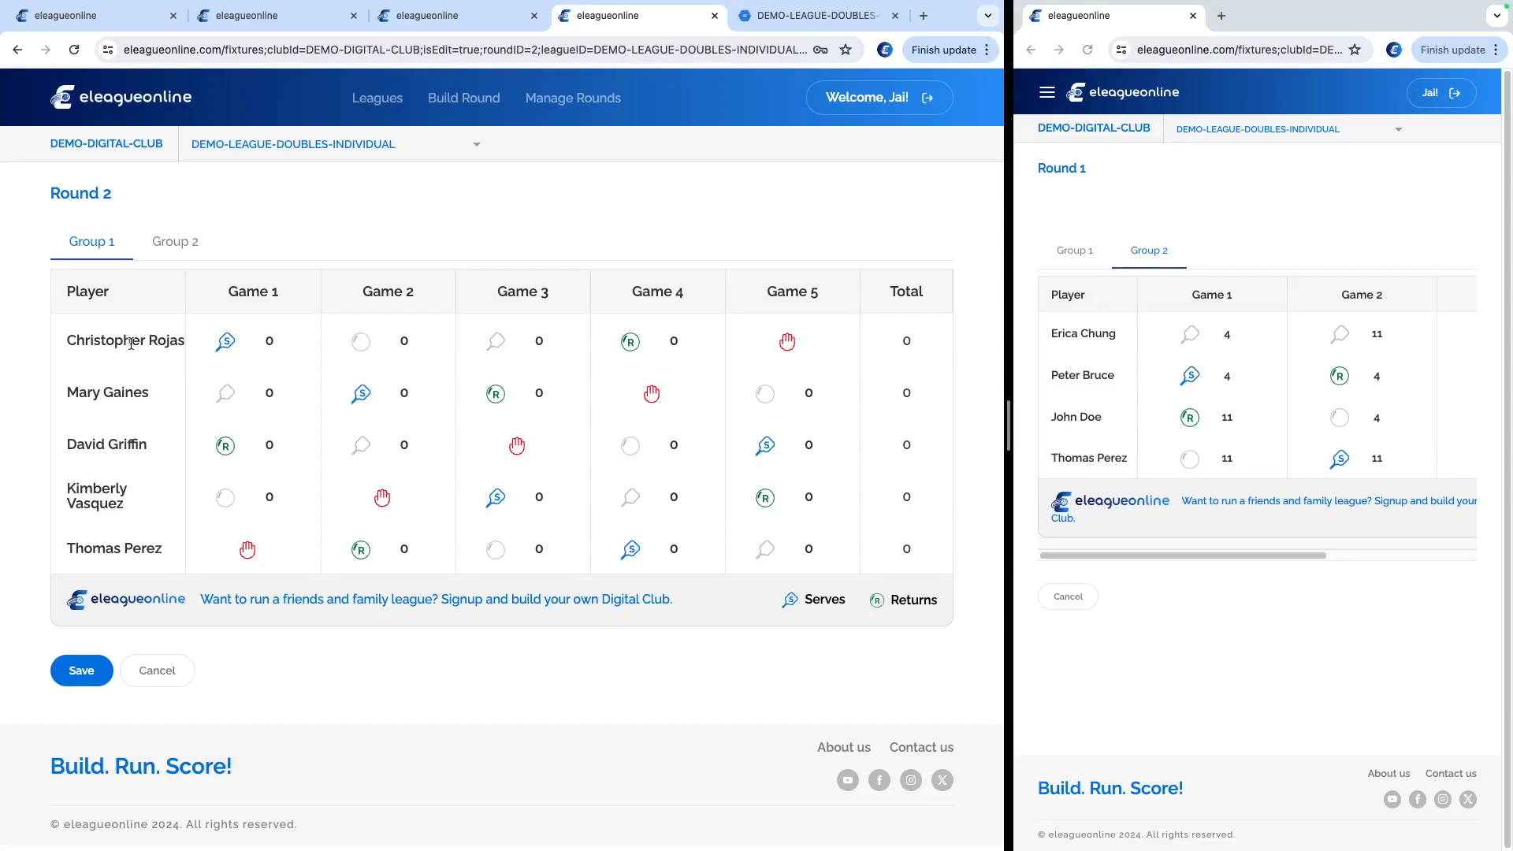
# Enter game scores for Round 2's Group 1 and Group 2 and save them
pyautogui.click(269, 341)
pyautogui.write('4')
pyautogui.click(808, 496)
pyautogui.click(175, 242)
pyautogui.click(88, 626)
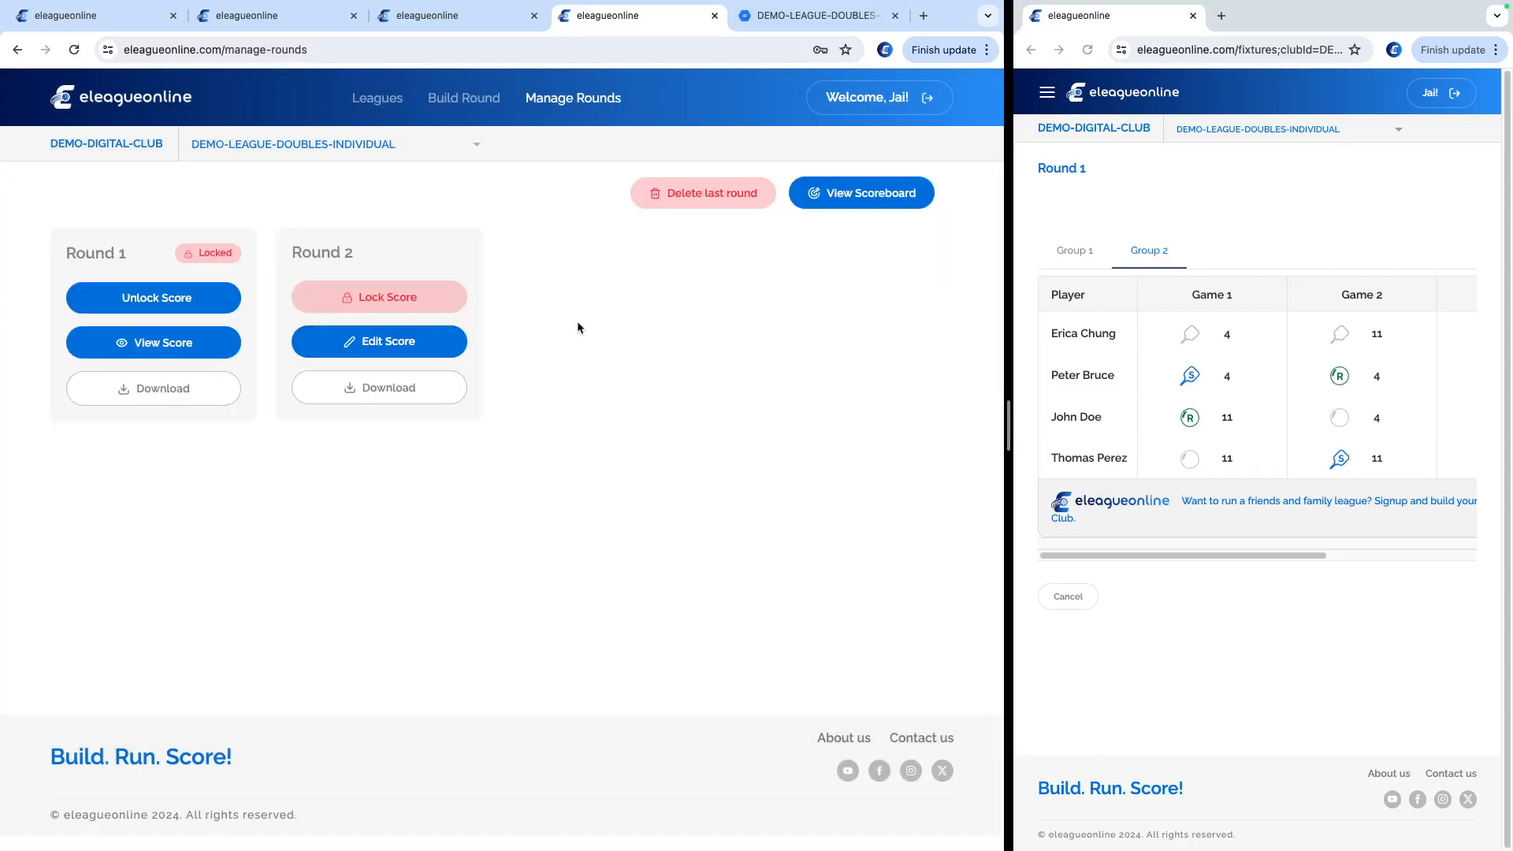
# Lock Round 2's scores and scroll through the Round 2 cumulative standings
pyautogui.click(383, 297)
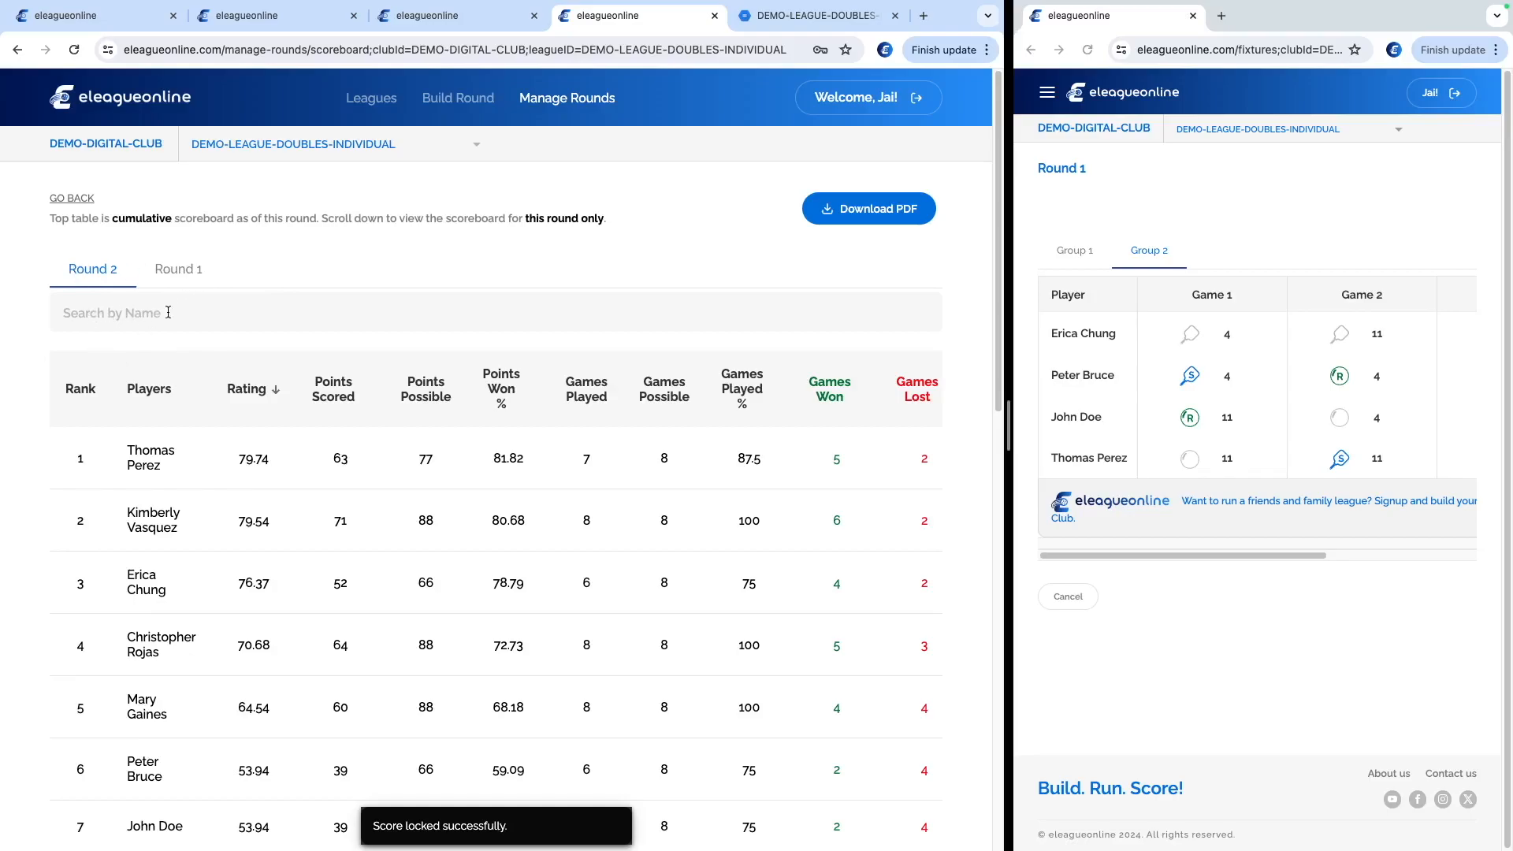
pyautogui.scroll(-3, 184, 409)
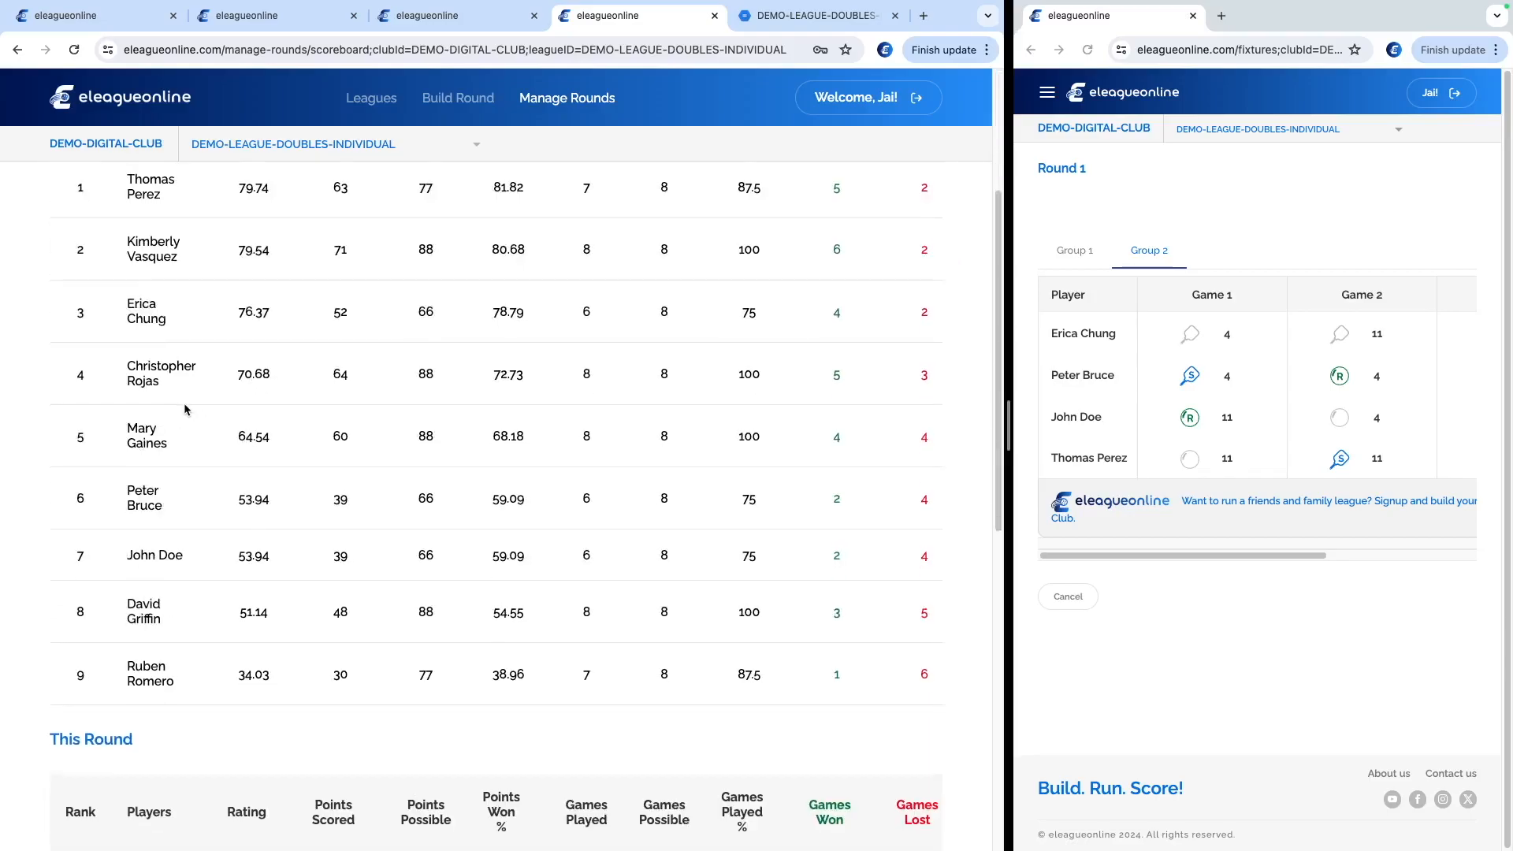
pyautogui.scroll(-5, 186, 406)
pyautogui.scroll(10, 107, 404)
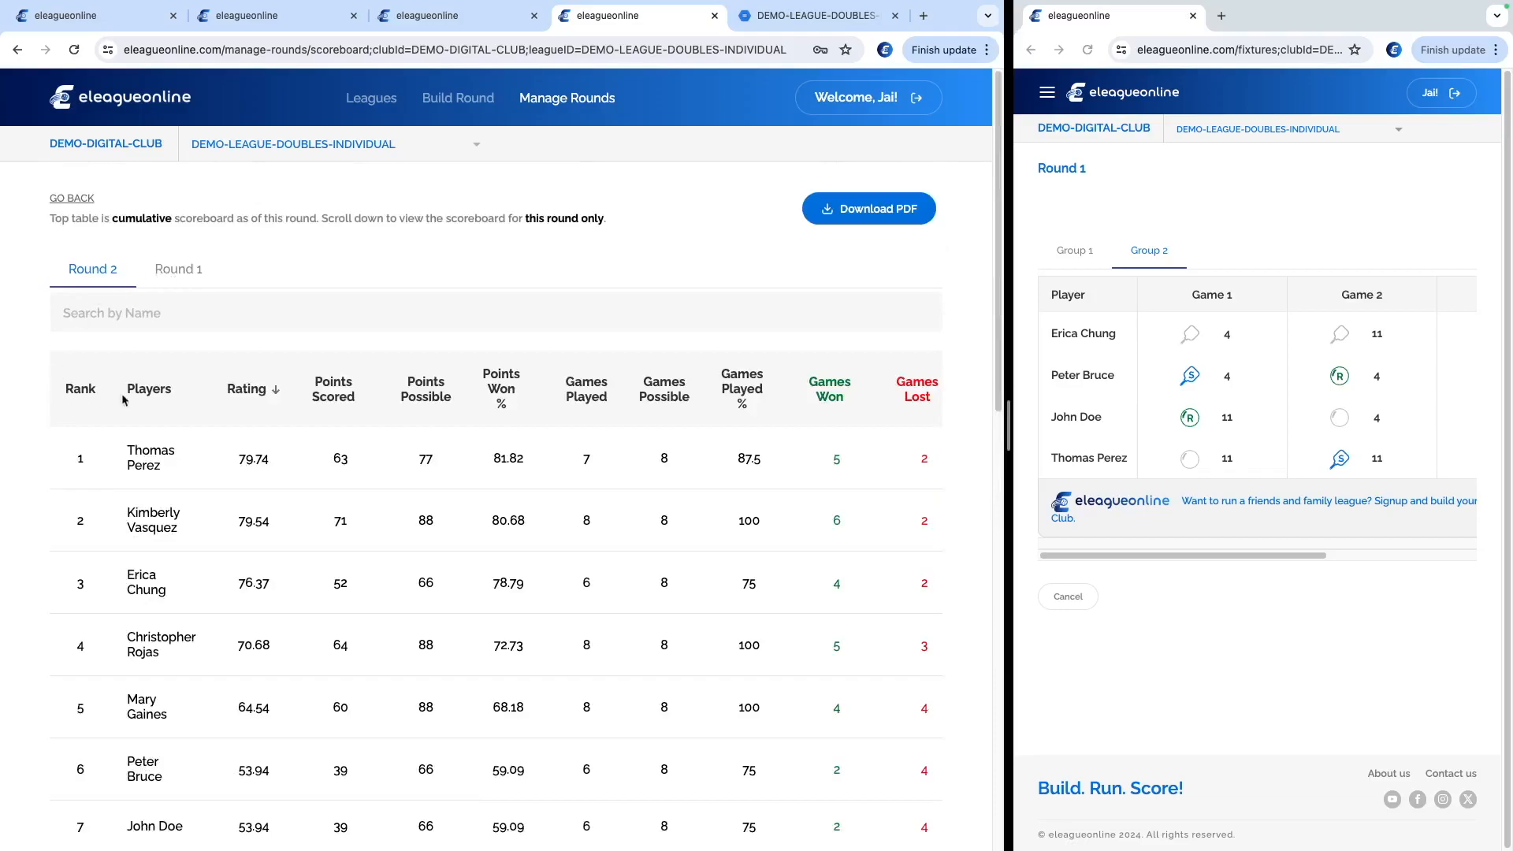
pyautogui.scroll(-1, 189, 526)
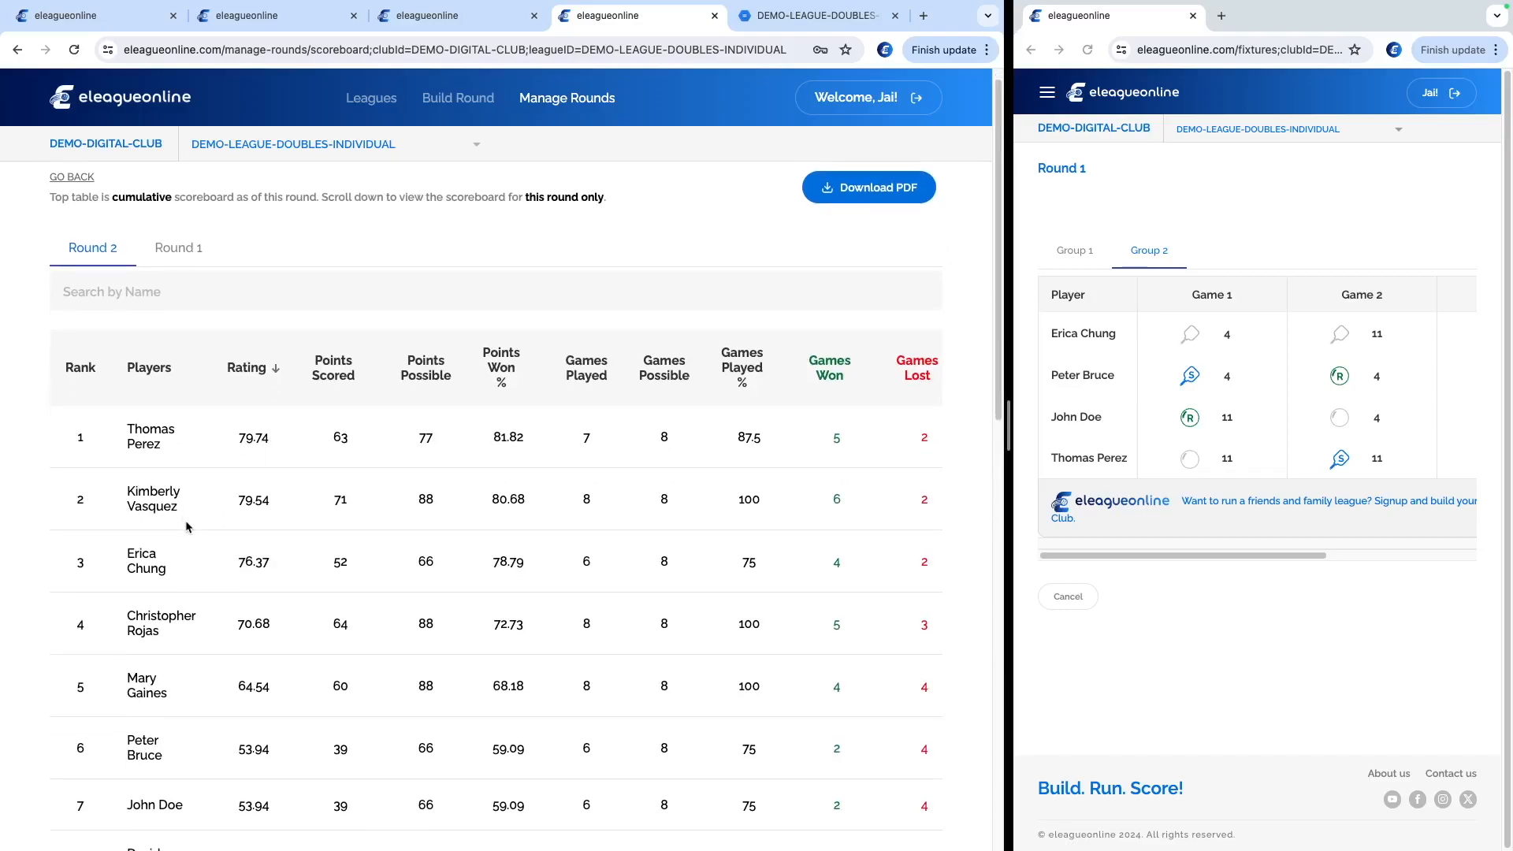
pyautogui.scroll(-8, 187, 527)
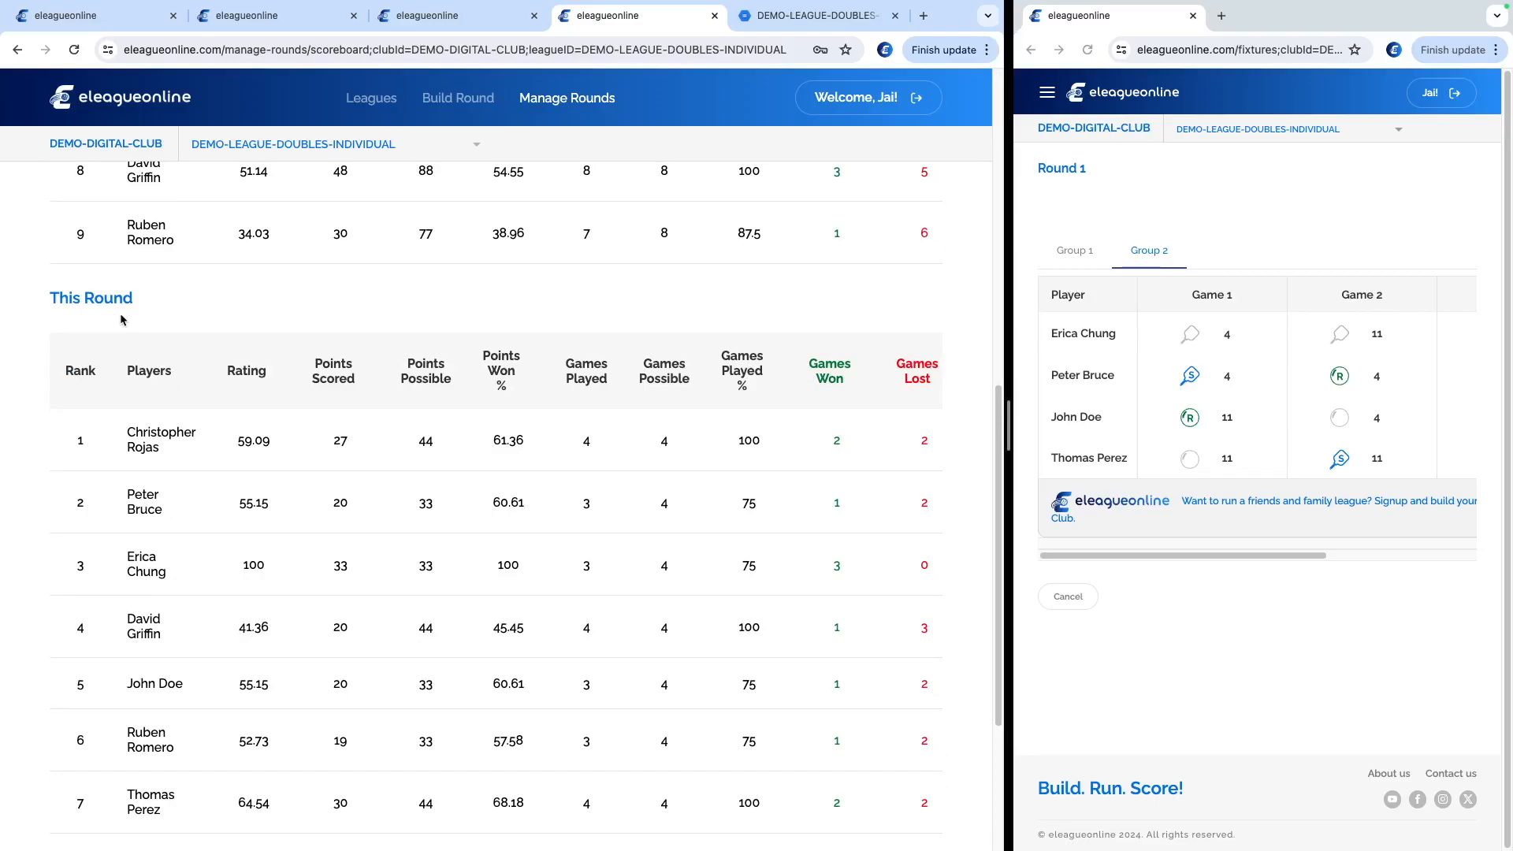
pyautogui.scroll(10, 122, 319)
# Compare against the Round 1 standings, then return to Round 2's standings topped by 79.74
pyautogui.click(186, 276)
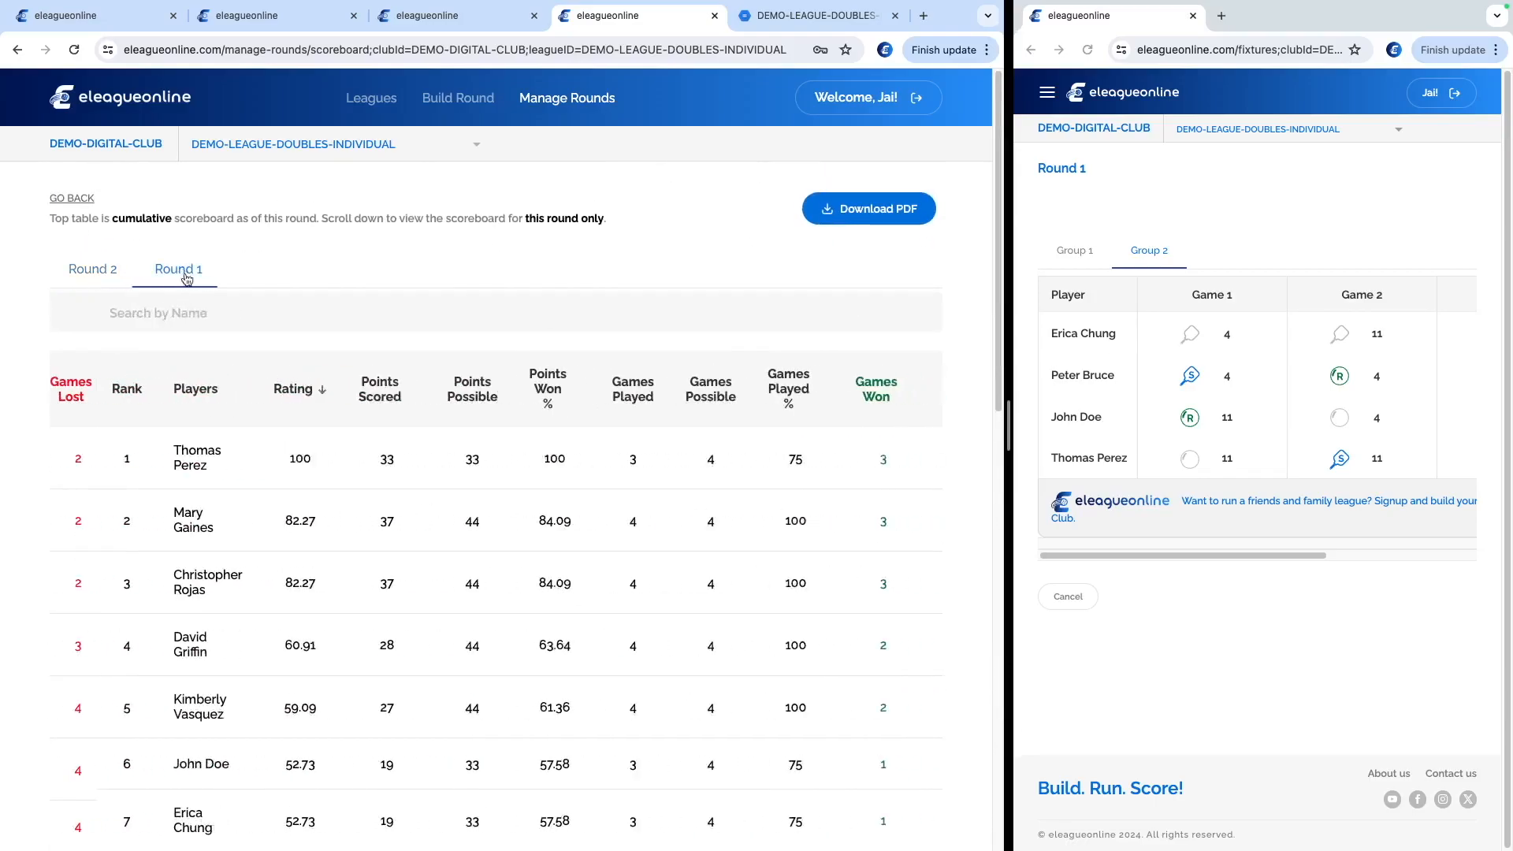
pyautogui.scroll(-10, 164, 564)
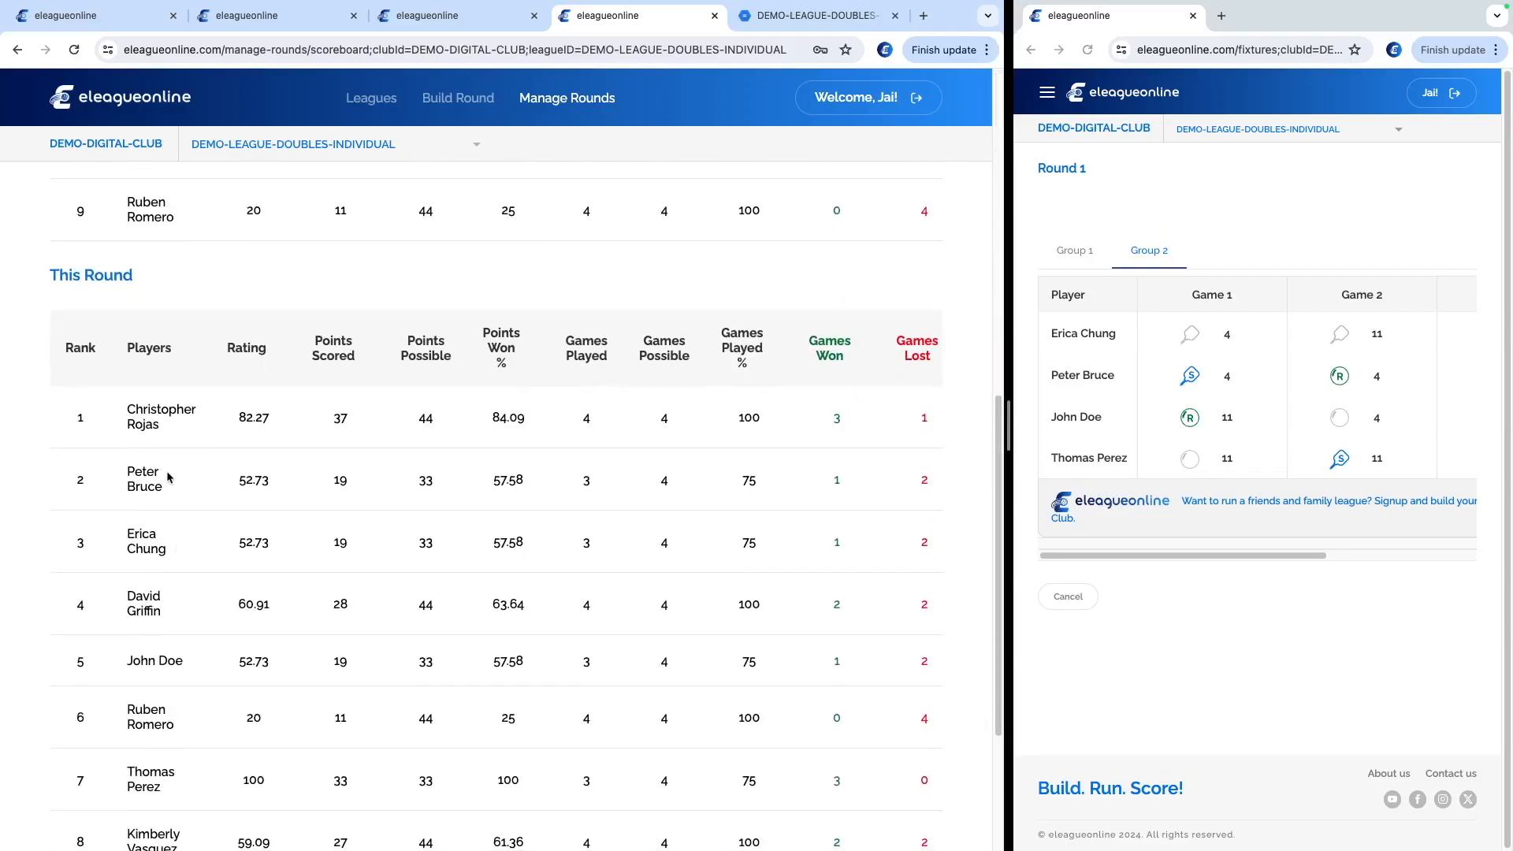
pyautogui.scroll(7, 159, 478)
pyautogui.scroll(3, 159, 477)
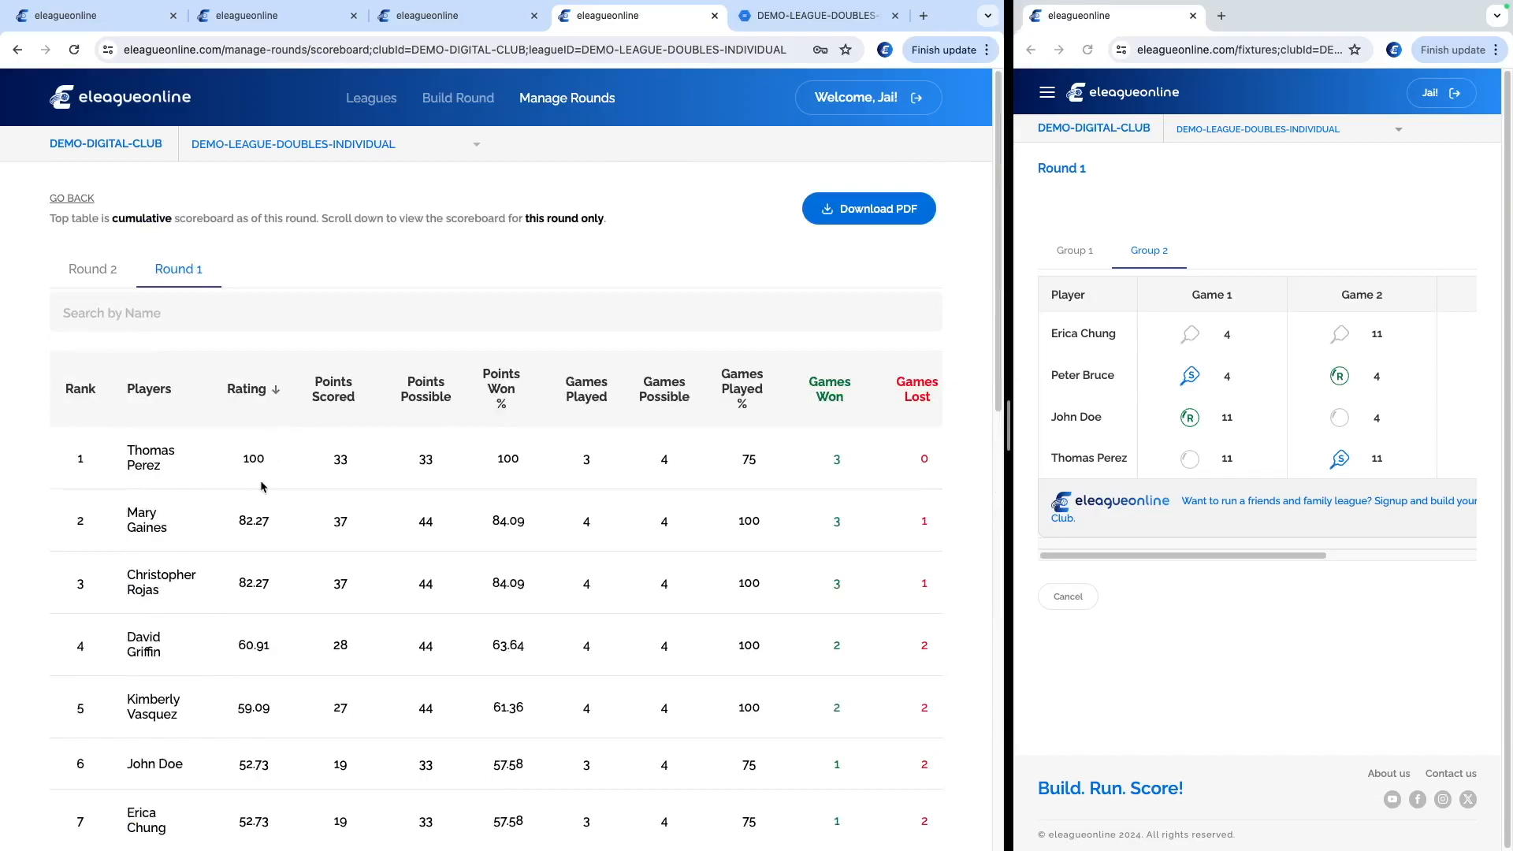
pyautogui.click(108, 280)
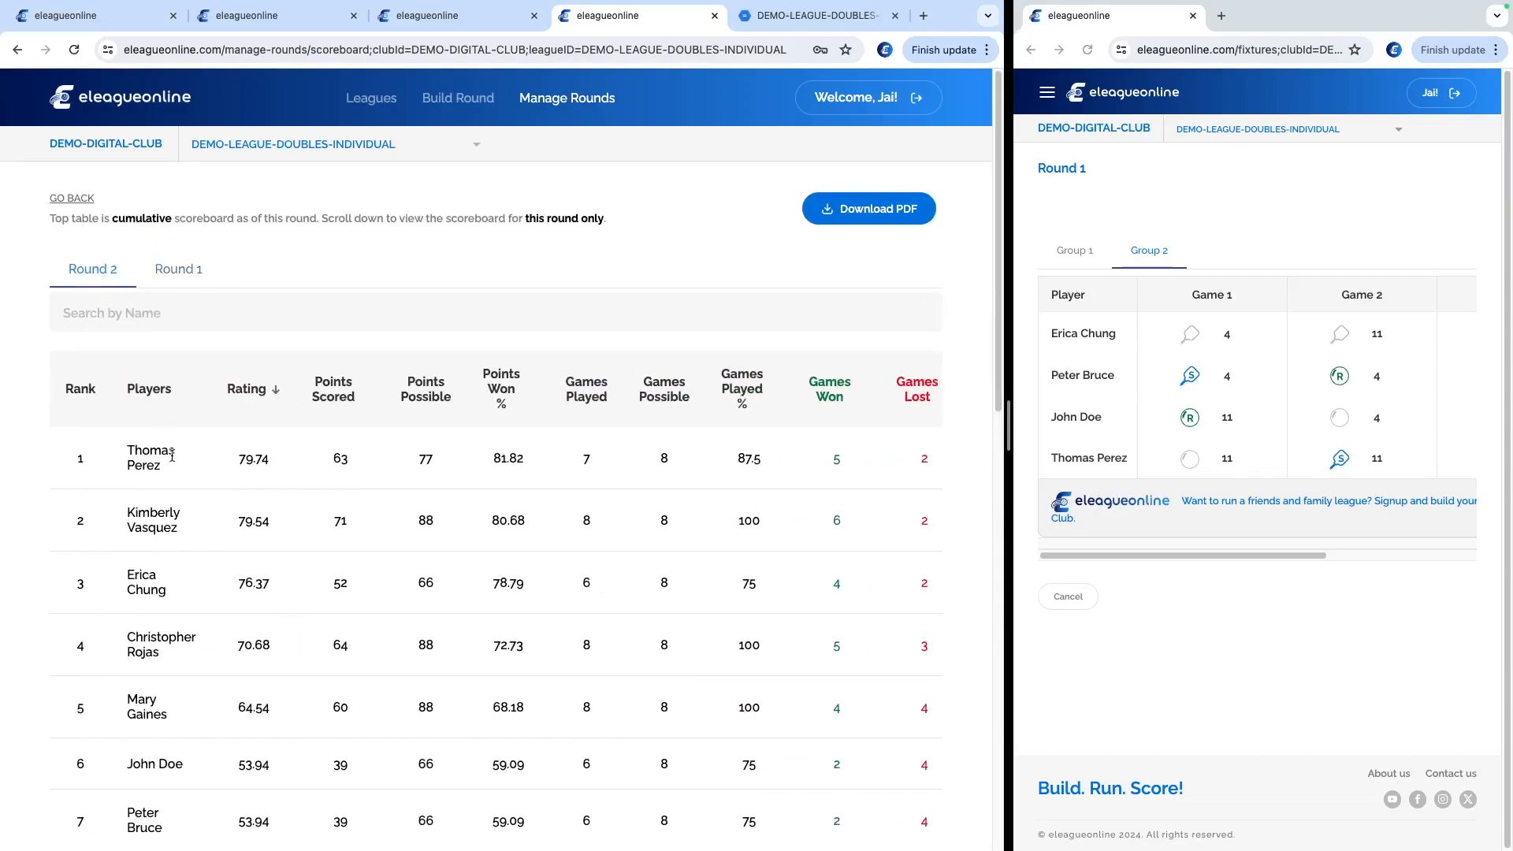
pyautogui.scroll(-1, 142, 422)
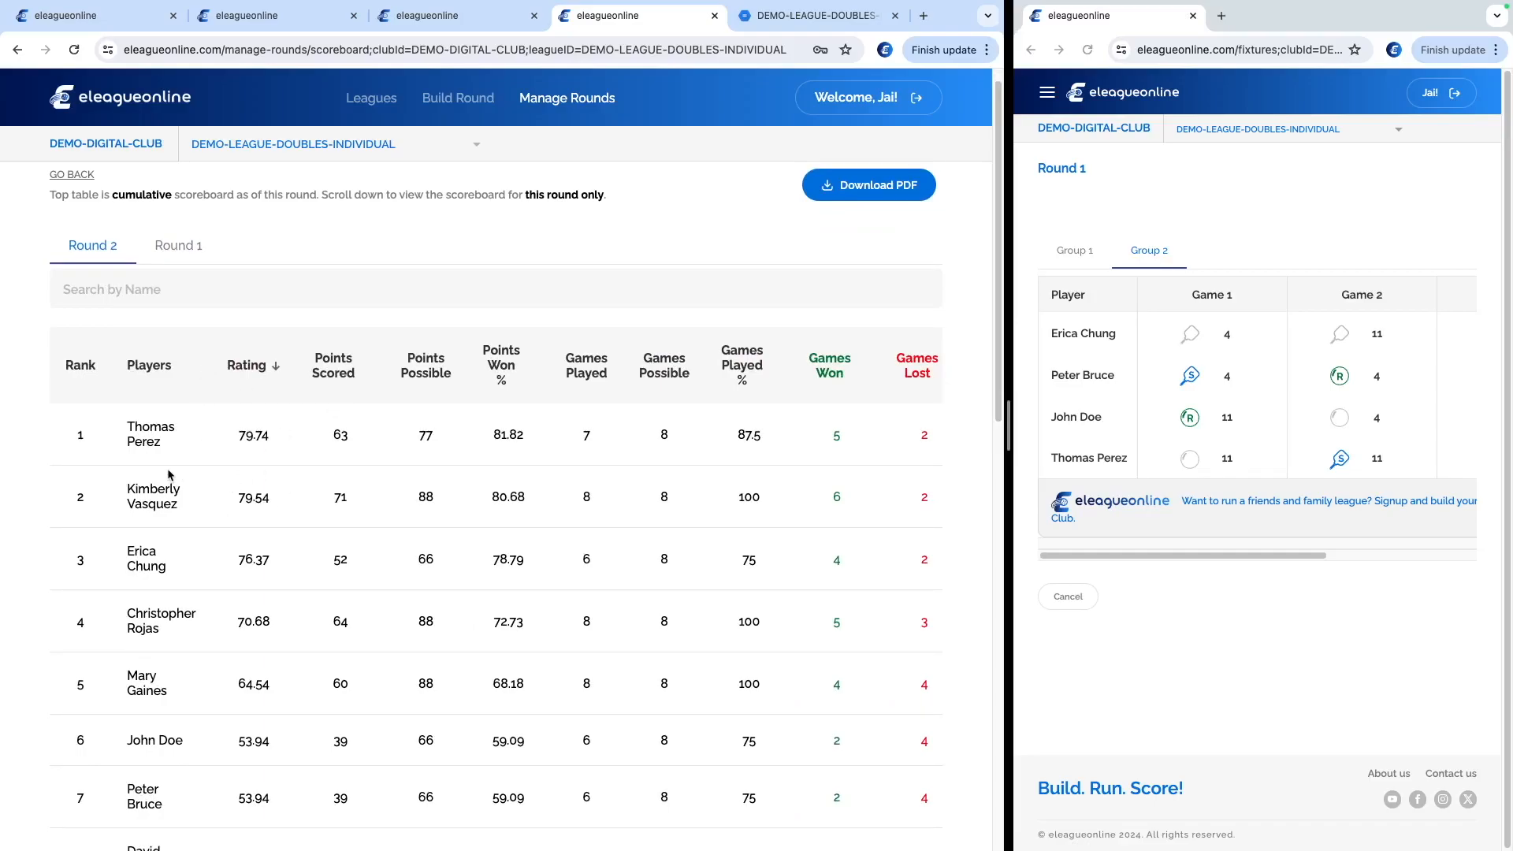
pyautogui.moveTo(129, 423); pyautogui.dragTo(203, 454)
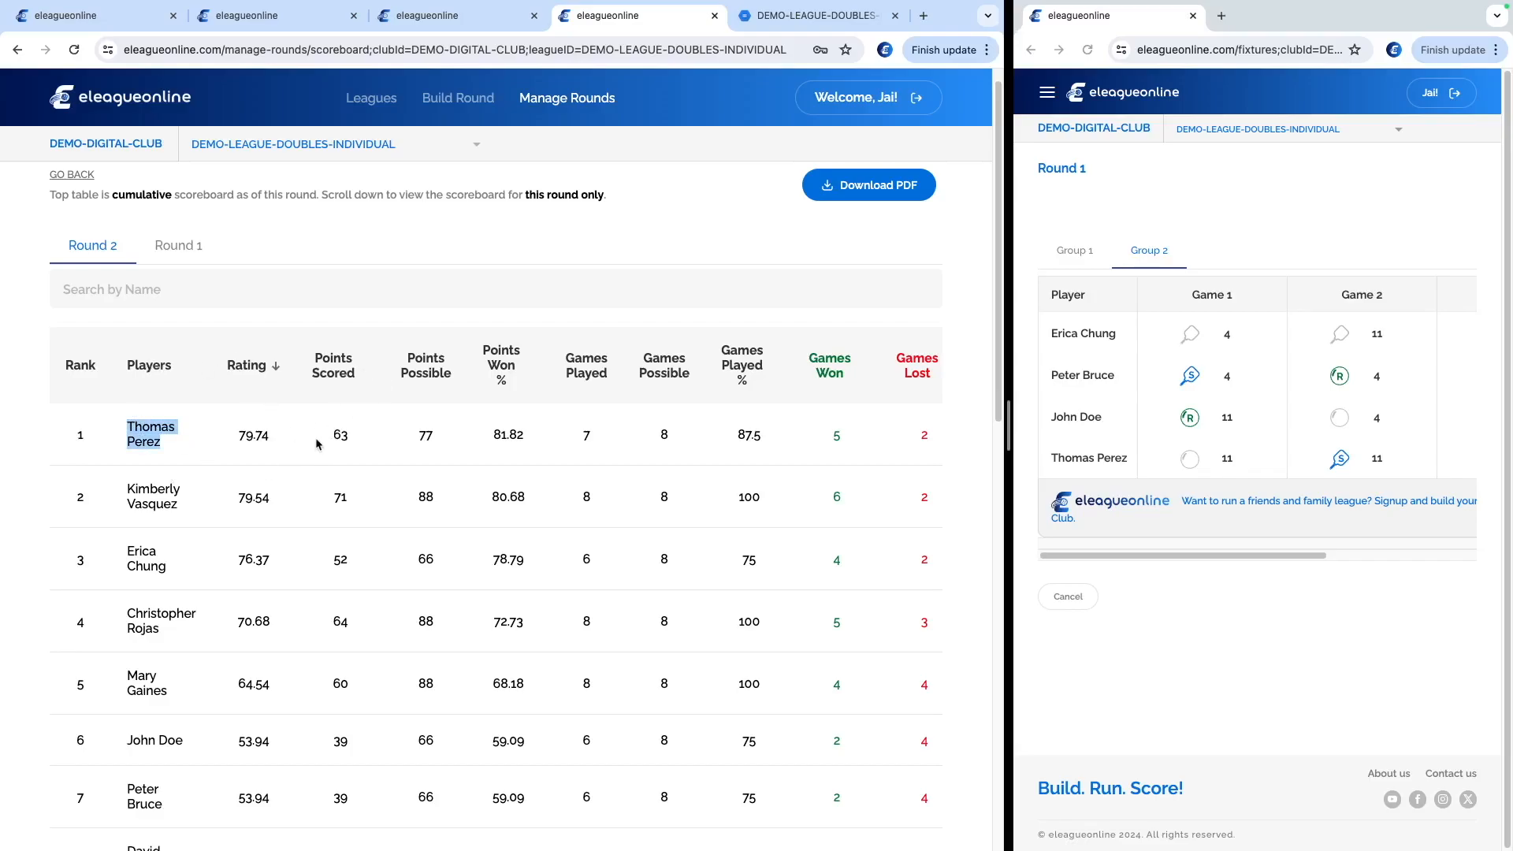
pyautogui.moveTo(319, 444); pyautogui.dragTo(450, 443)
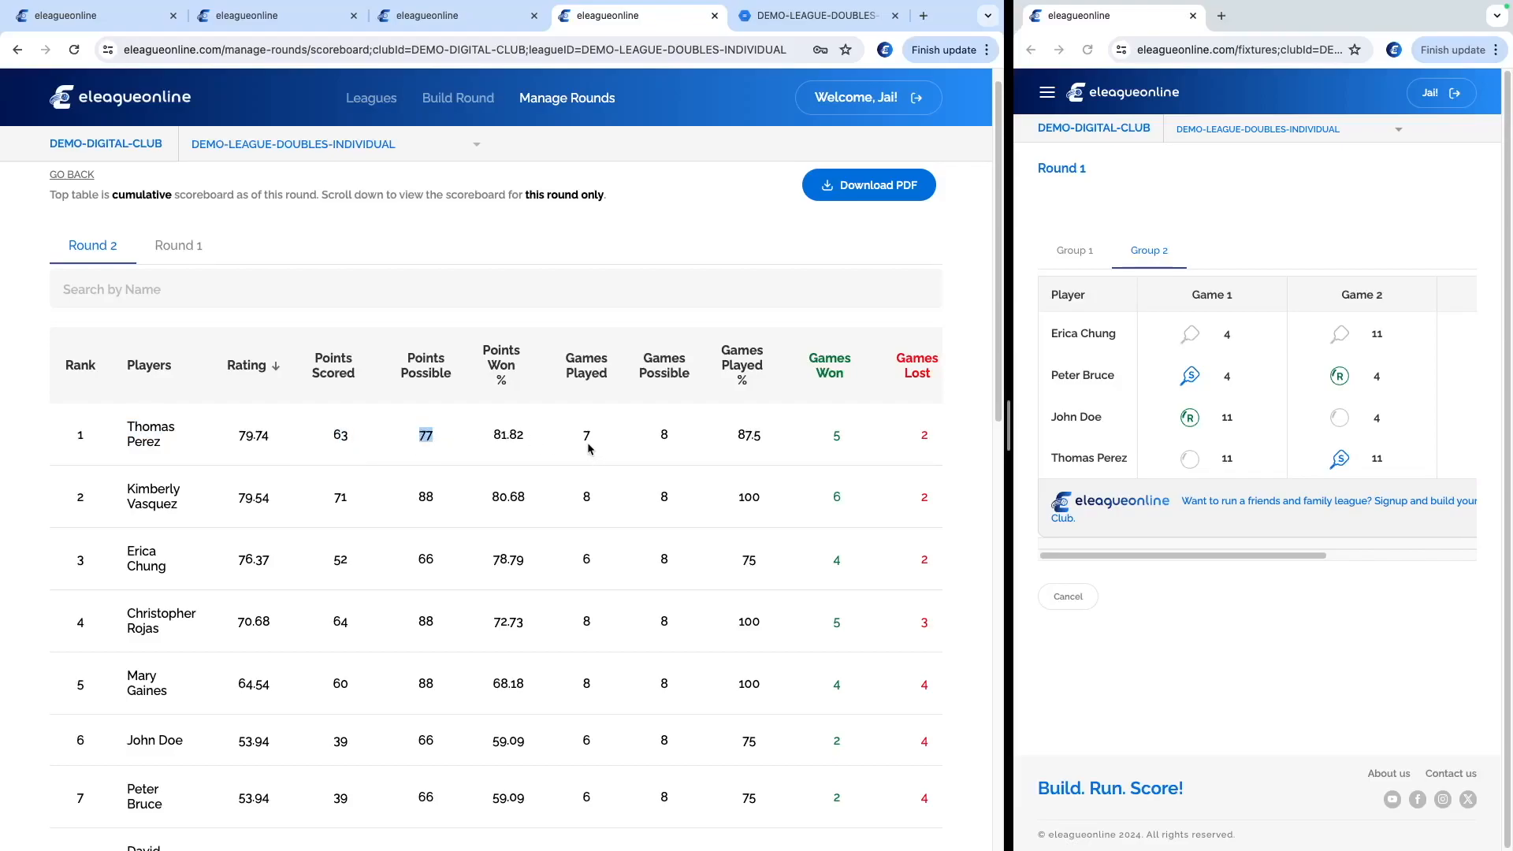
pyautogui.moveTo(579, 443); pyautogui.dragTo(679, 441)
pyautogui.moveTo(823, 443); pyautogui.dragTo(866, 445)
pyautogui.hscroll(3, 694, 505)
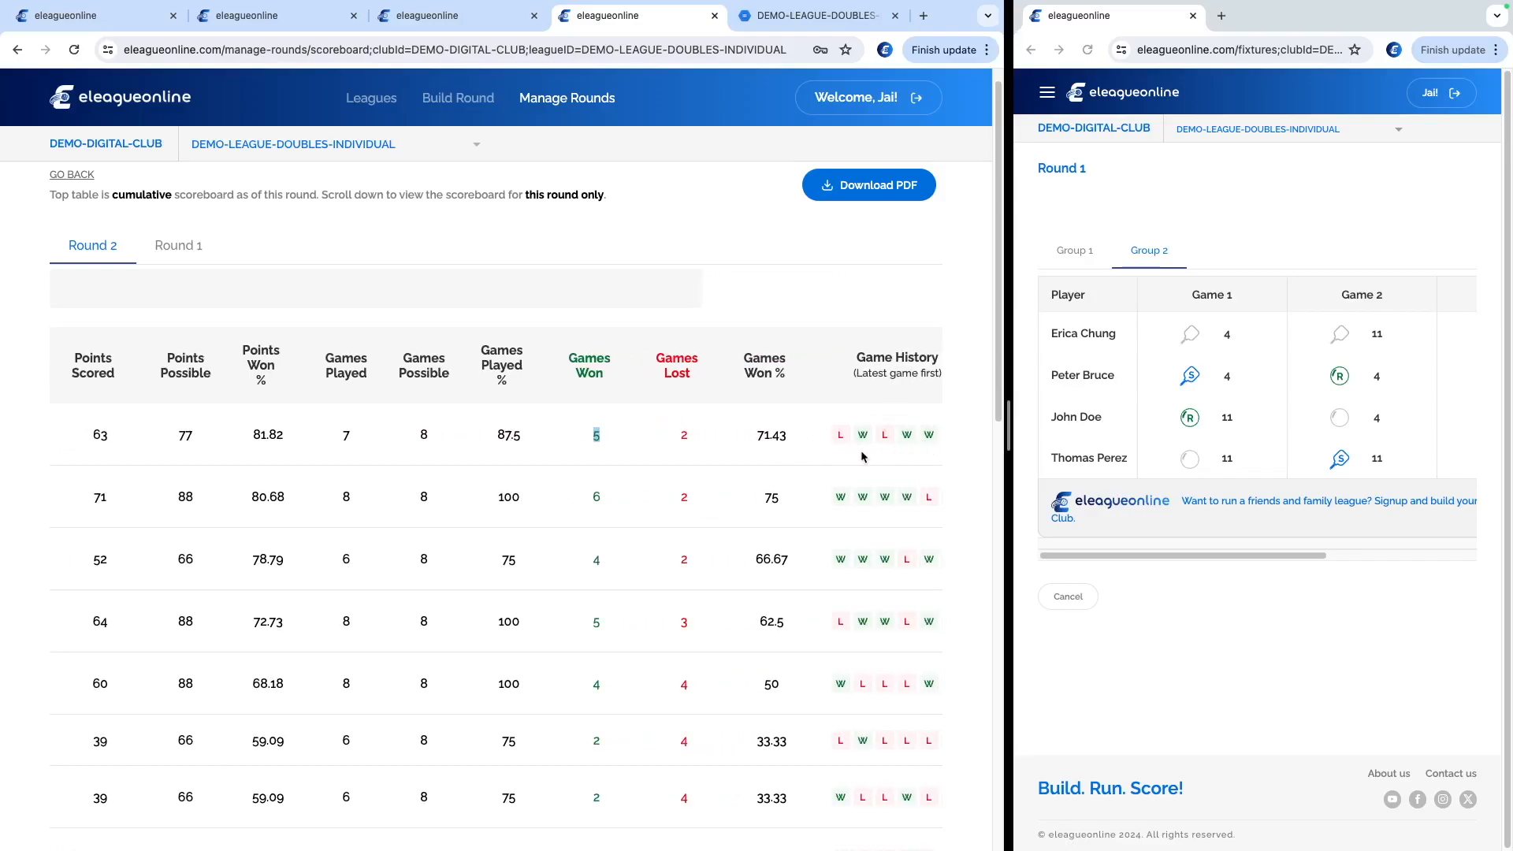
pyautogui.hscroll(-5, 862, 457)
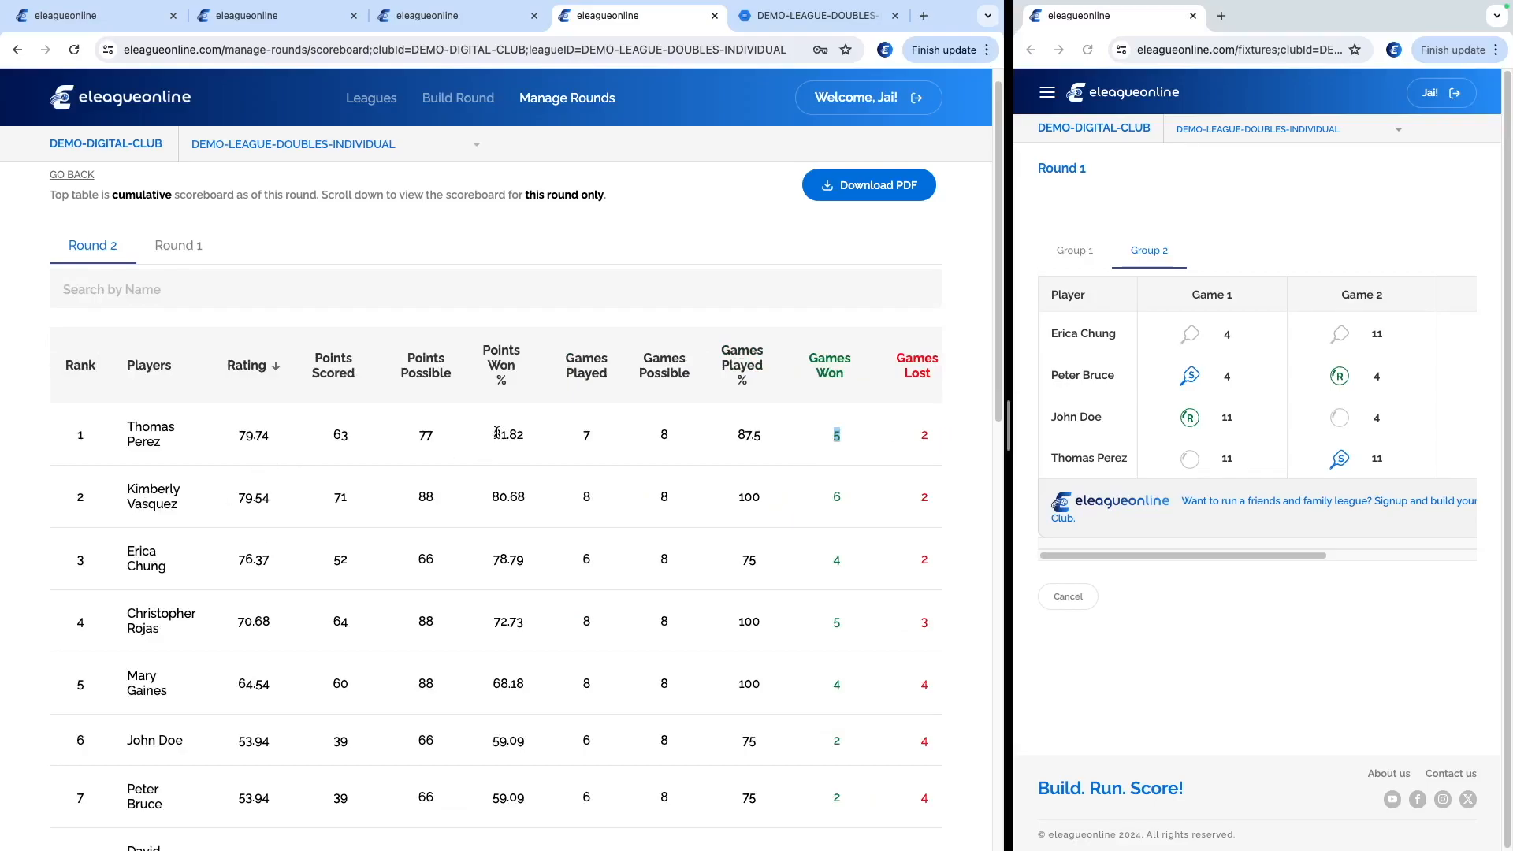
pyautogui.moveTo(494, 436); pyautogui.dragTo(518, 436)
pyautogui.hscroll(2, 768, 454)
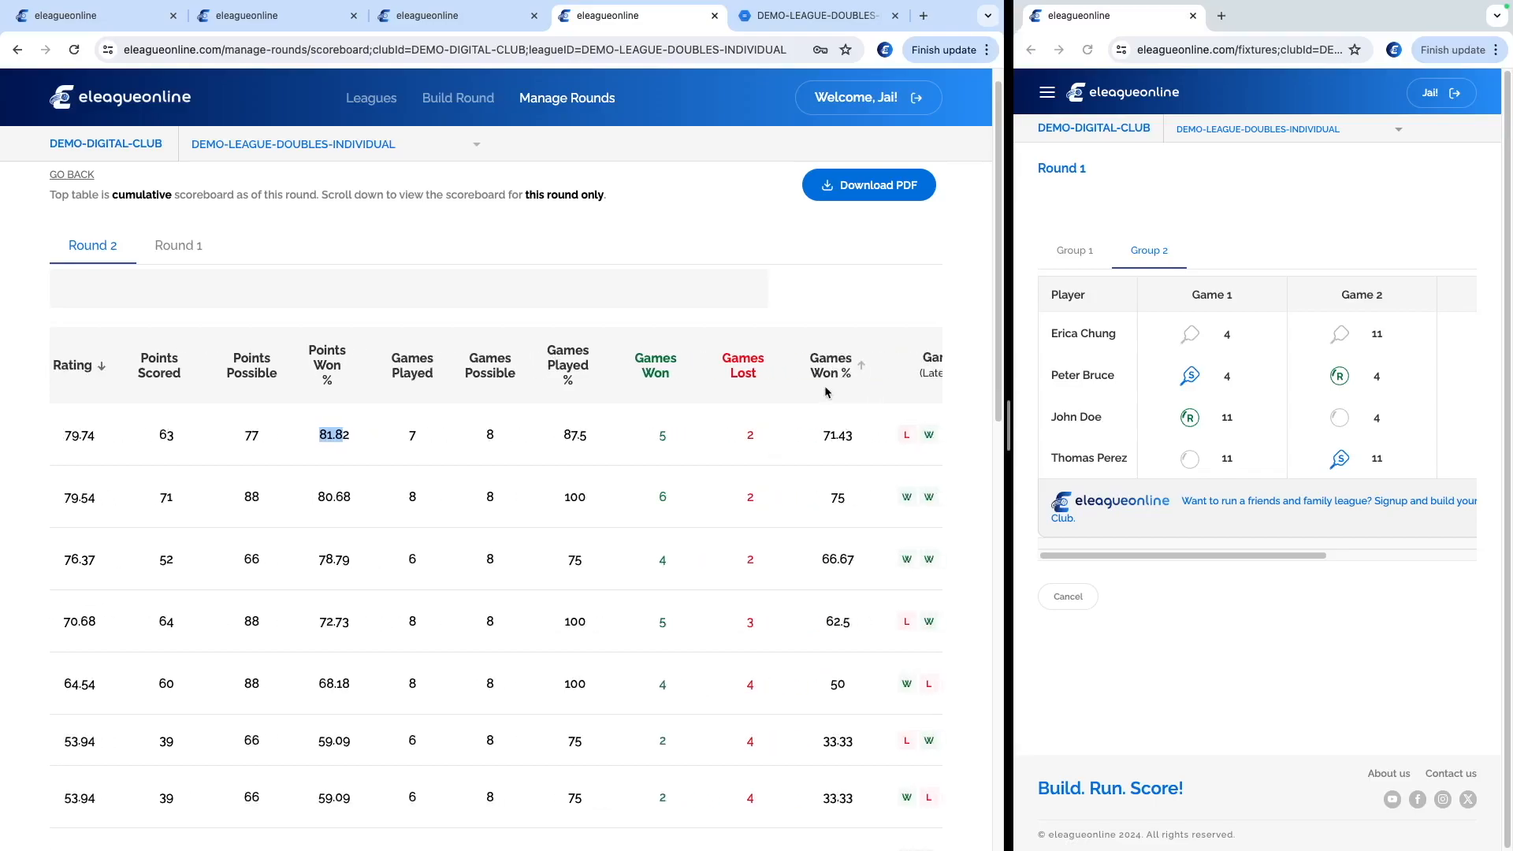
pyautogui.hscroll(-2, 796, 449)
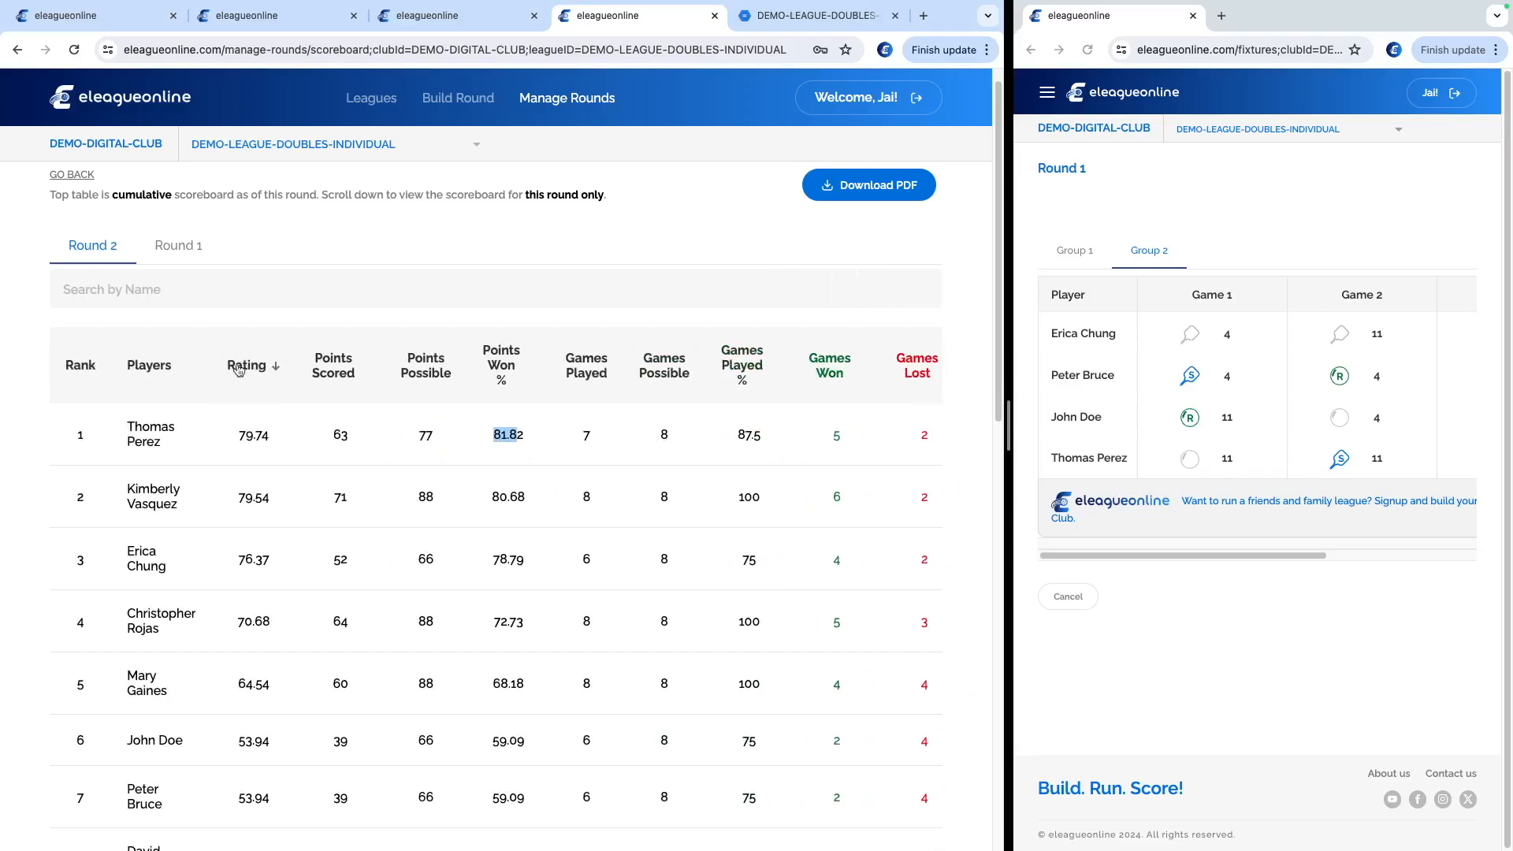
pyautogui.moveTo(240, 438); pyautogui.dragTo(284, 441)
pyautogui.scroll(-4, 286, 532)
pyautogui.scroll(5, 286, 533)
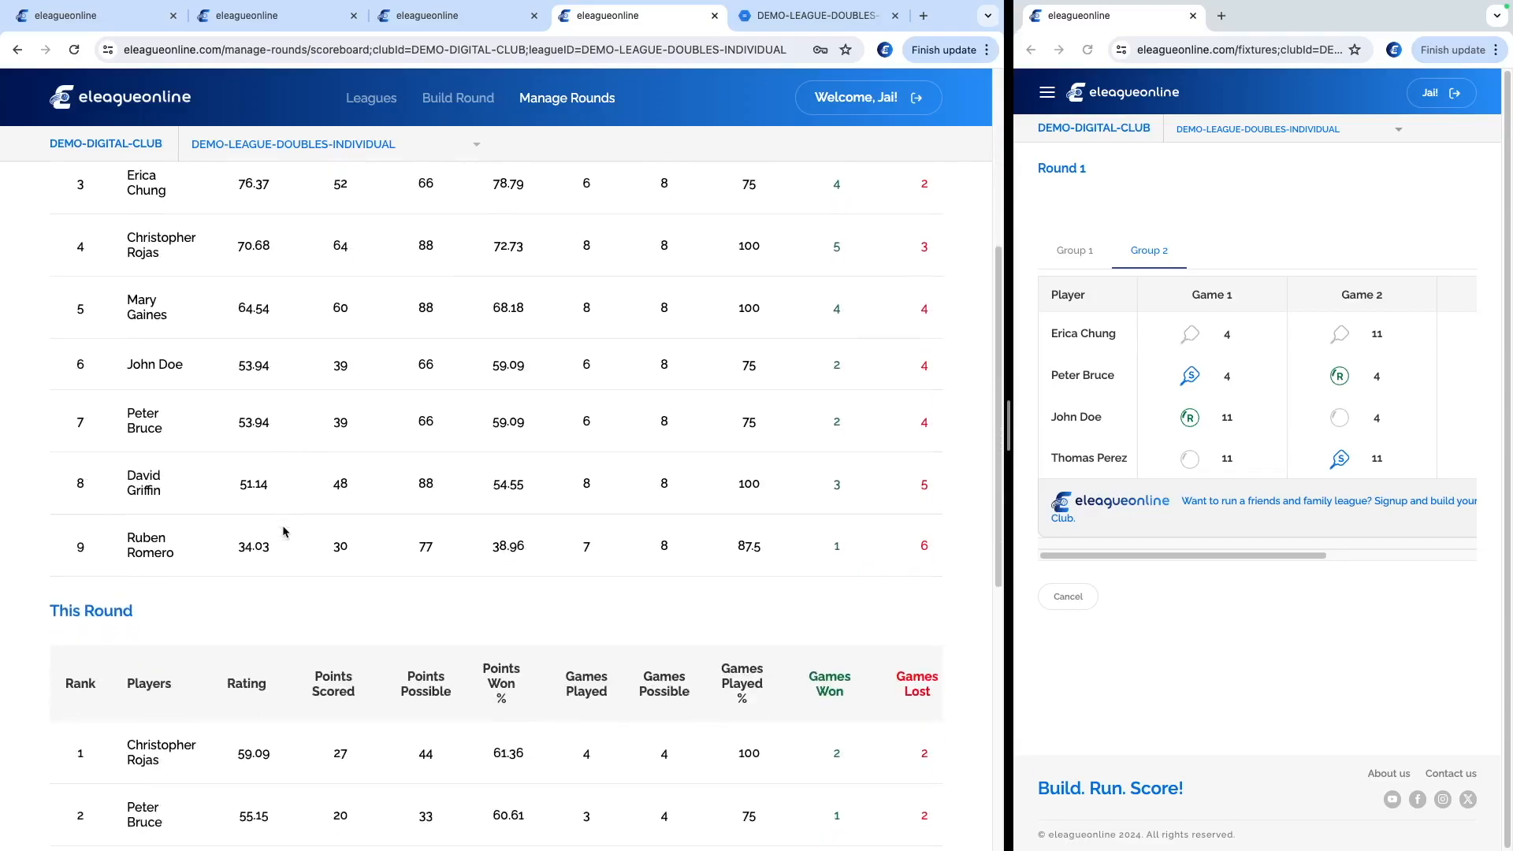
# Clear the scoreboard text highlight and scroll through the standings
pyautogui.click(386, 257)
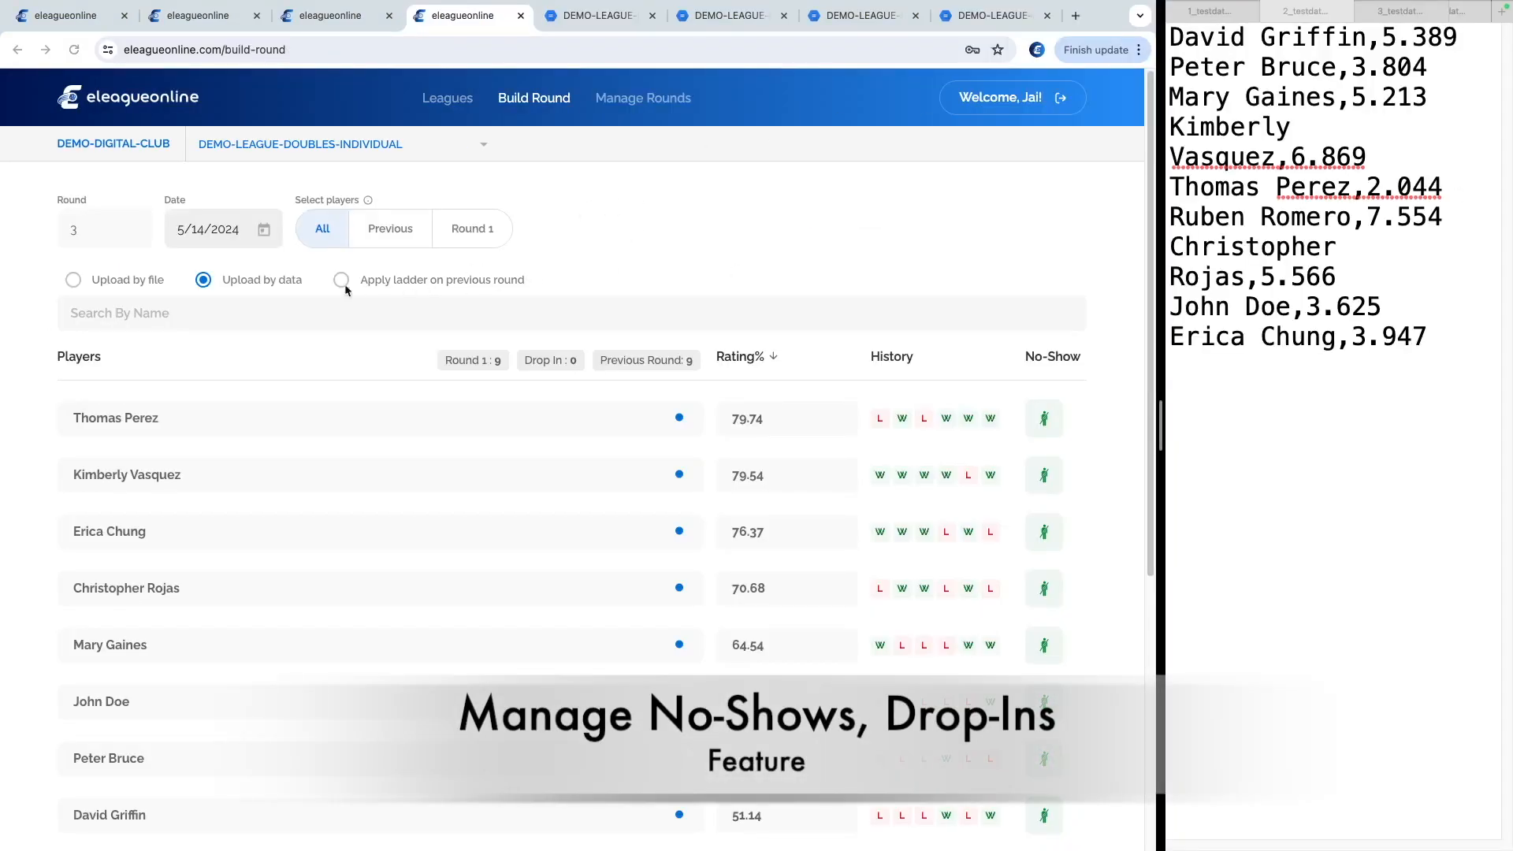
pyautogui.scroll(-1, 144, 260)
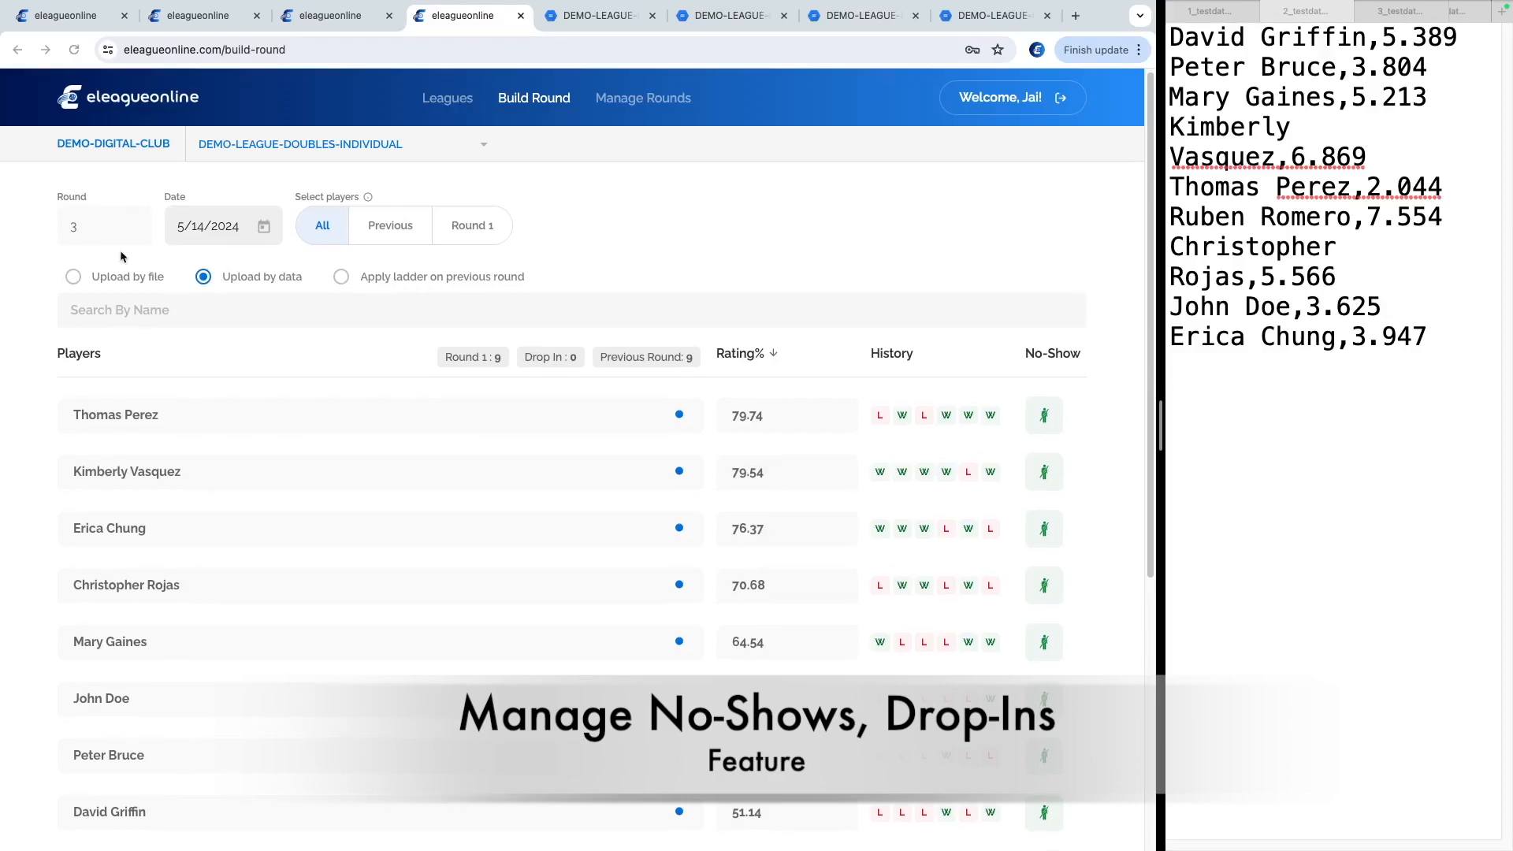
pyautogui.scroll(-3, 196, 263)
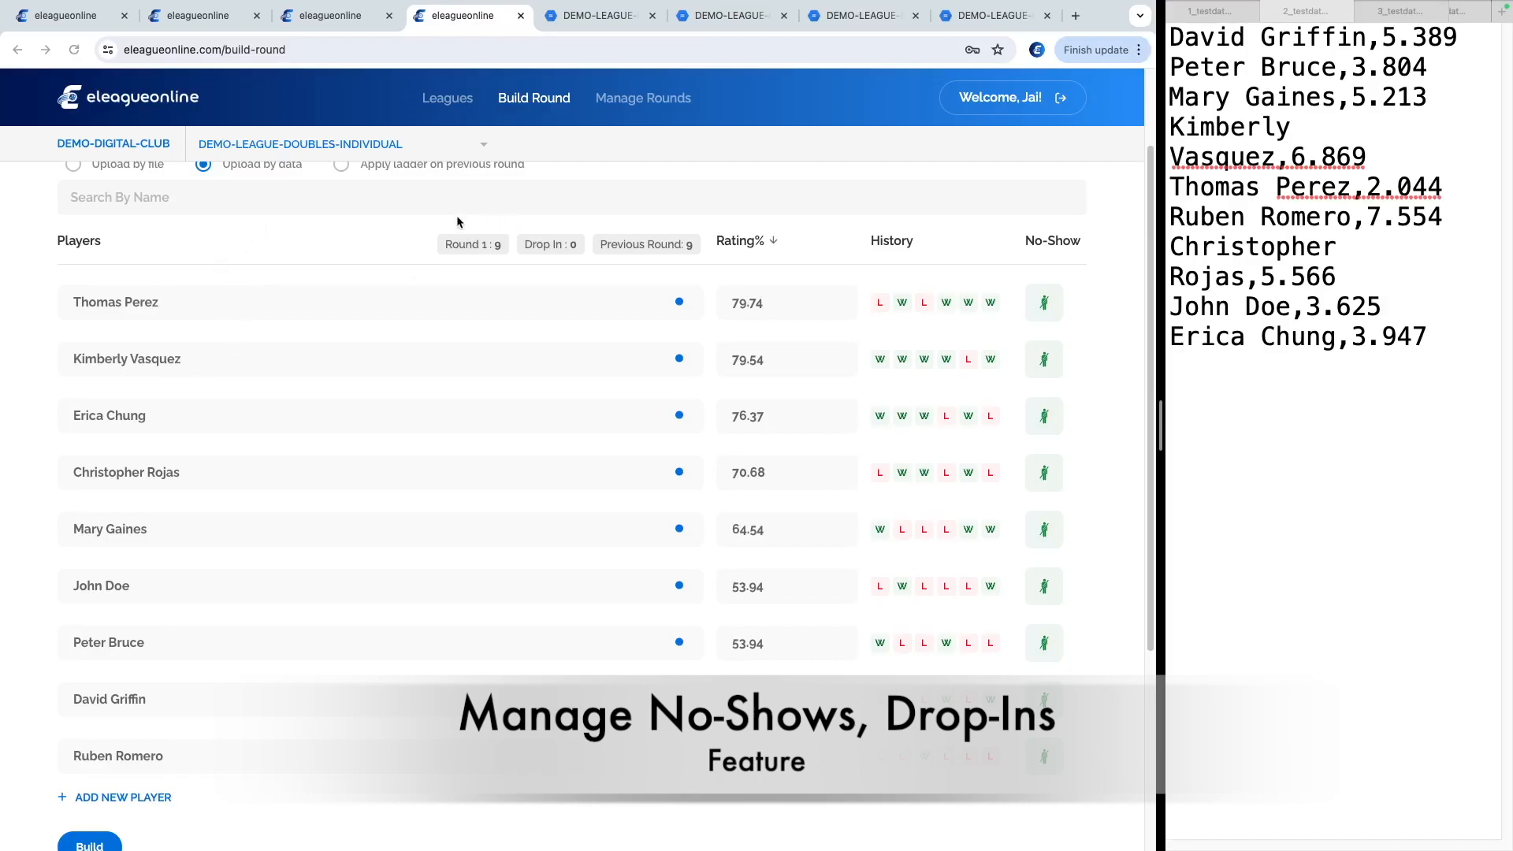
pyautogui.scroll(3, 365, 275)
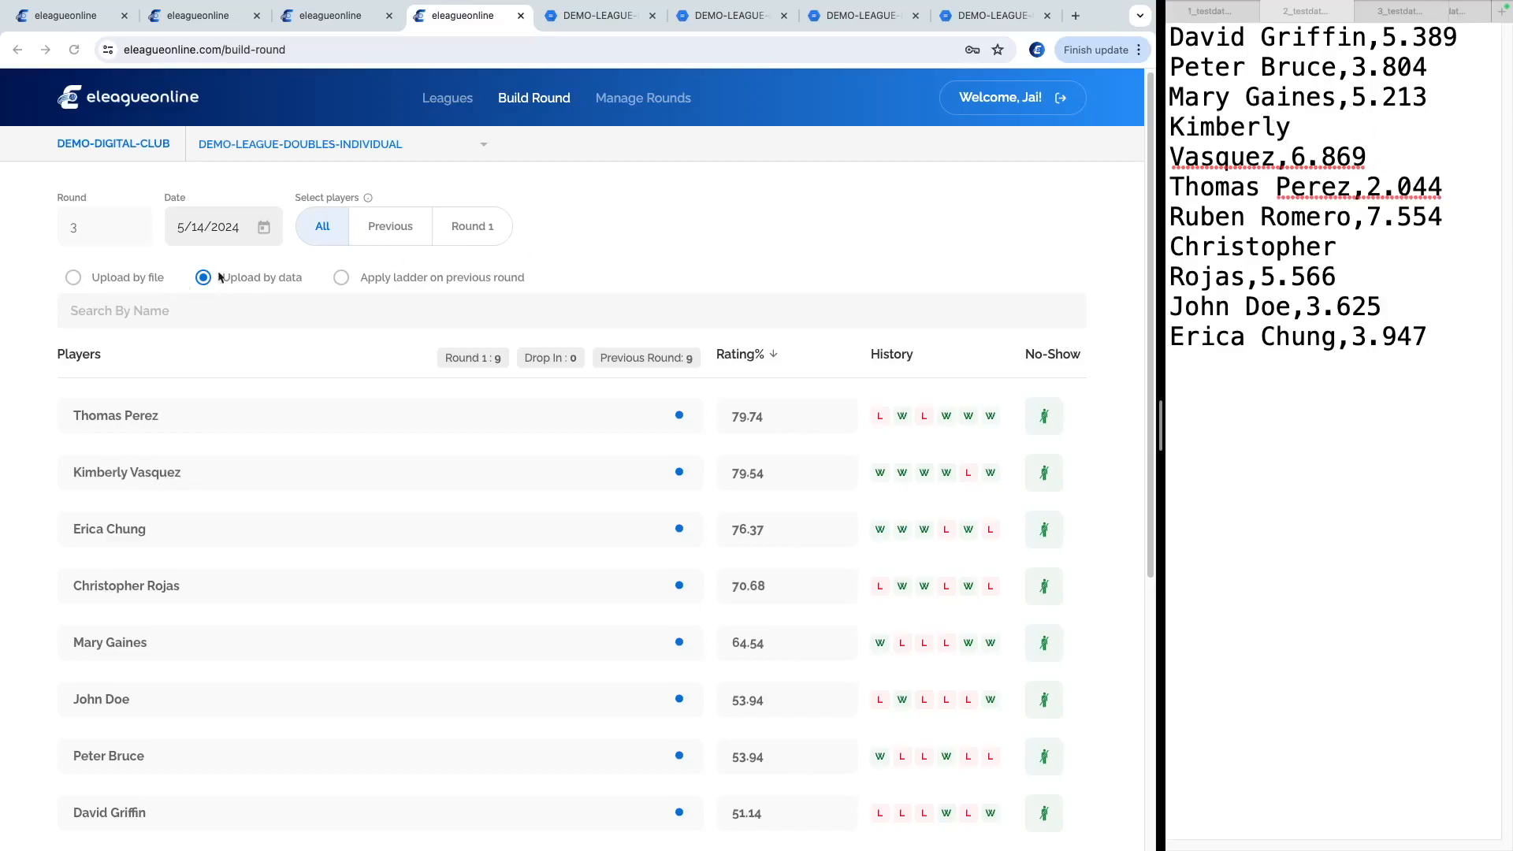
# Keep Round 3's build set to player data and review the nine players' ratings and histories
pyautogui.click(72, 278)
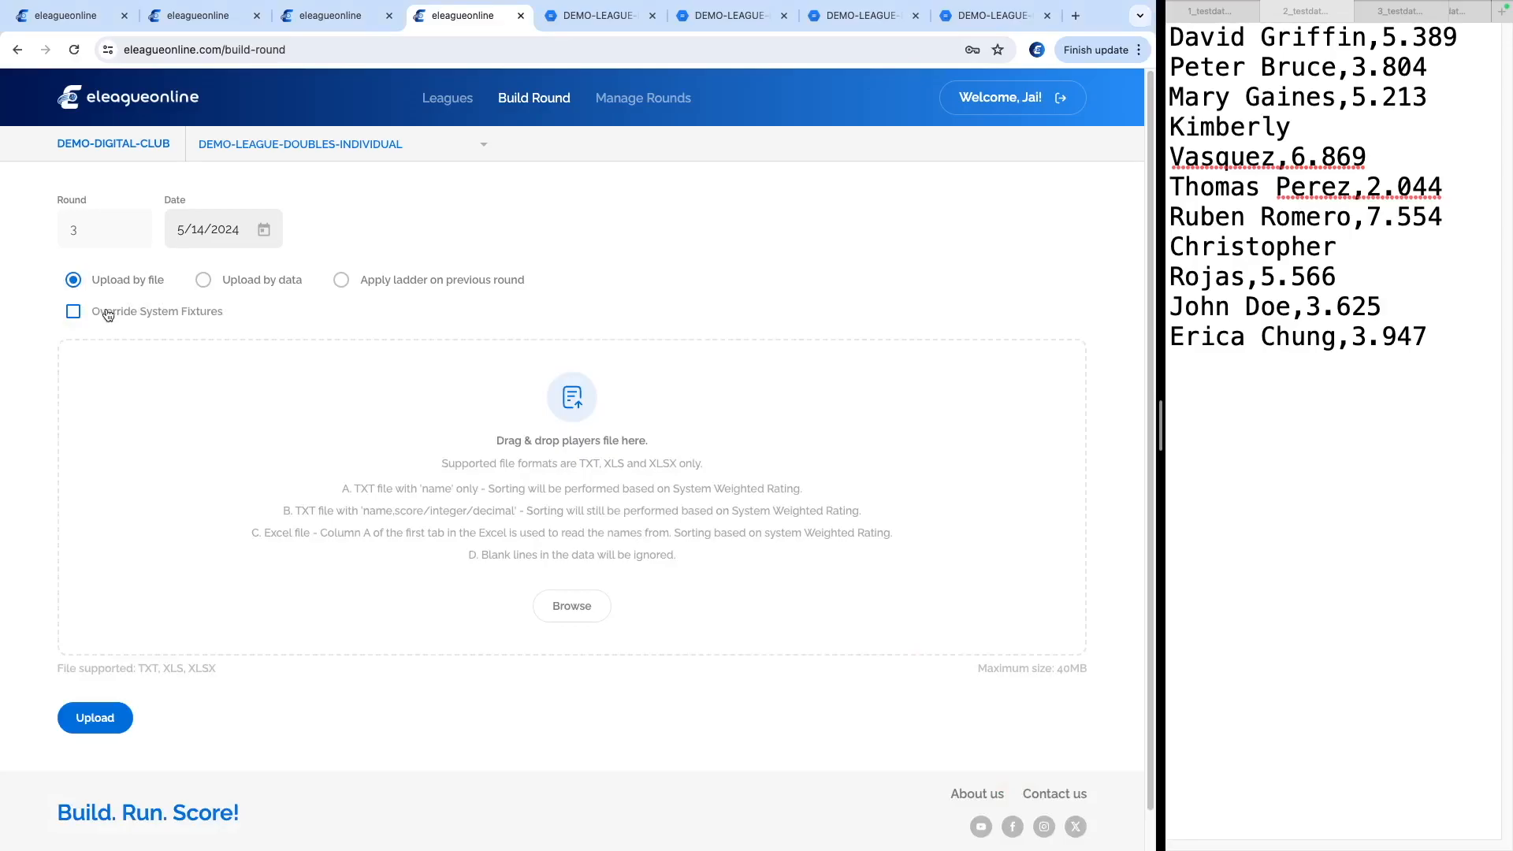
pyautogui.click(203, 281)
pyautogui.scroll(-1, 436, 402)
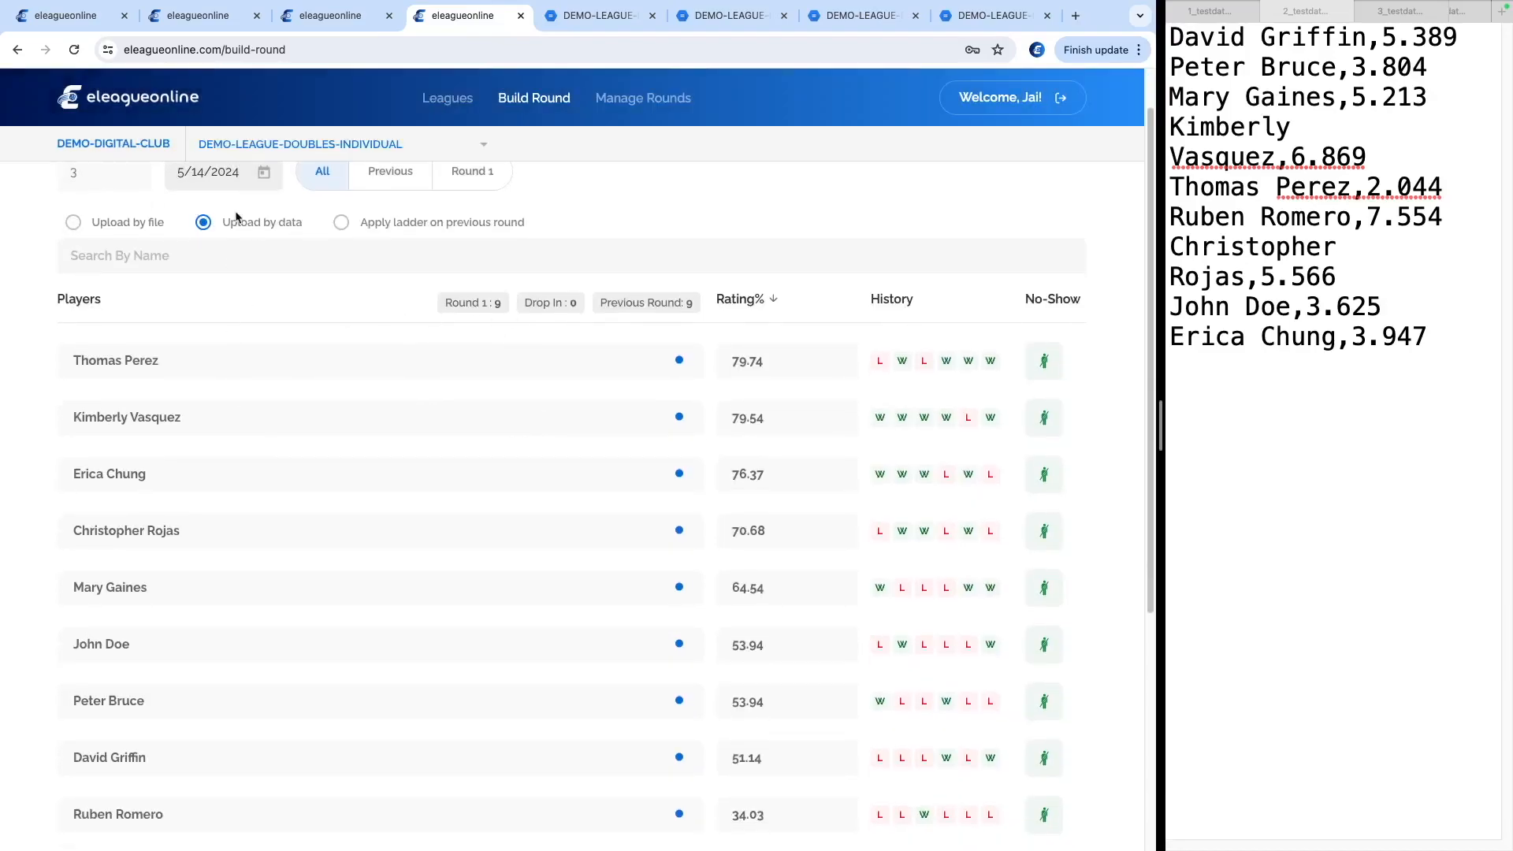
pyautogui.scroll(-1, 399, 375)
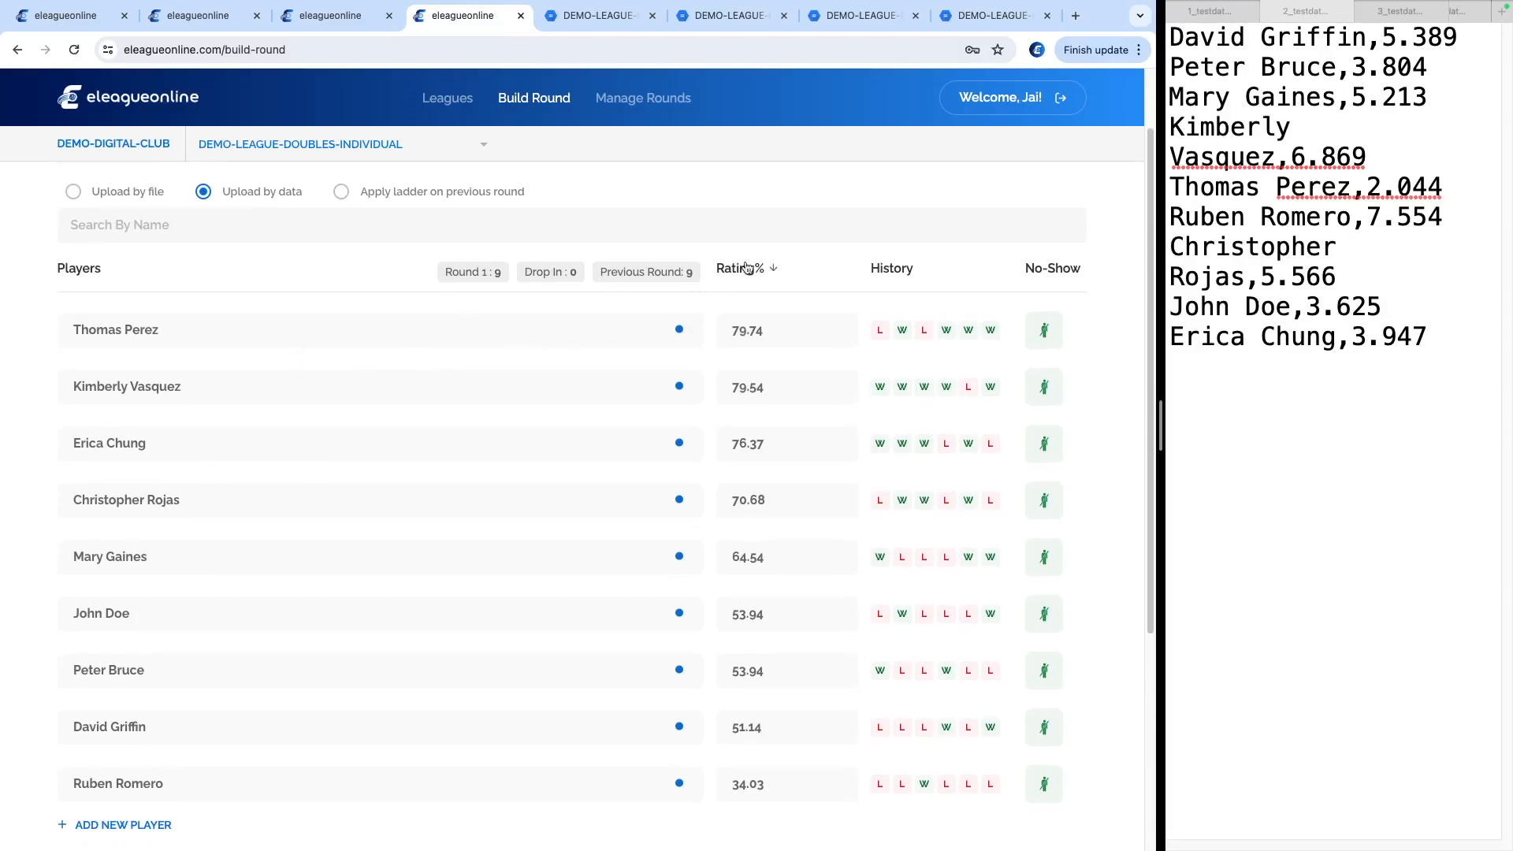
pyautogui.scroll(-3, 655, 551)
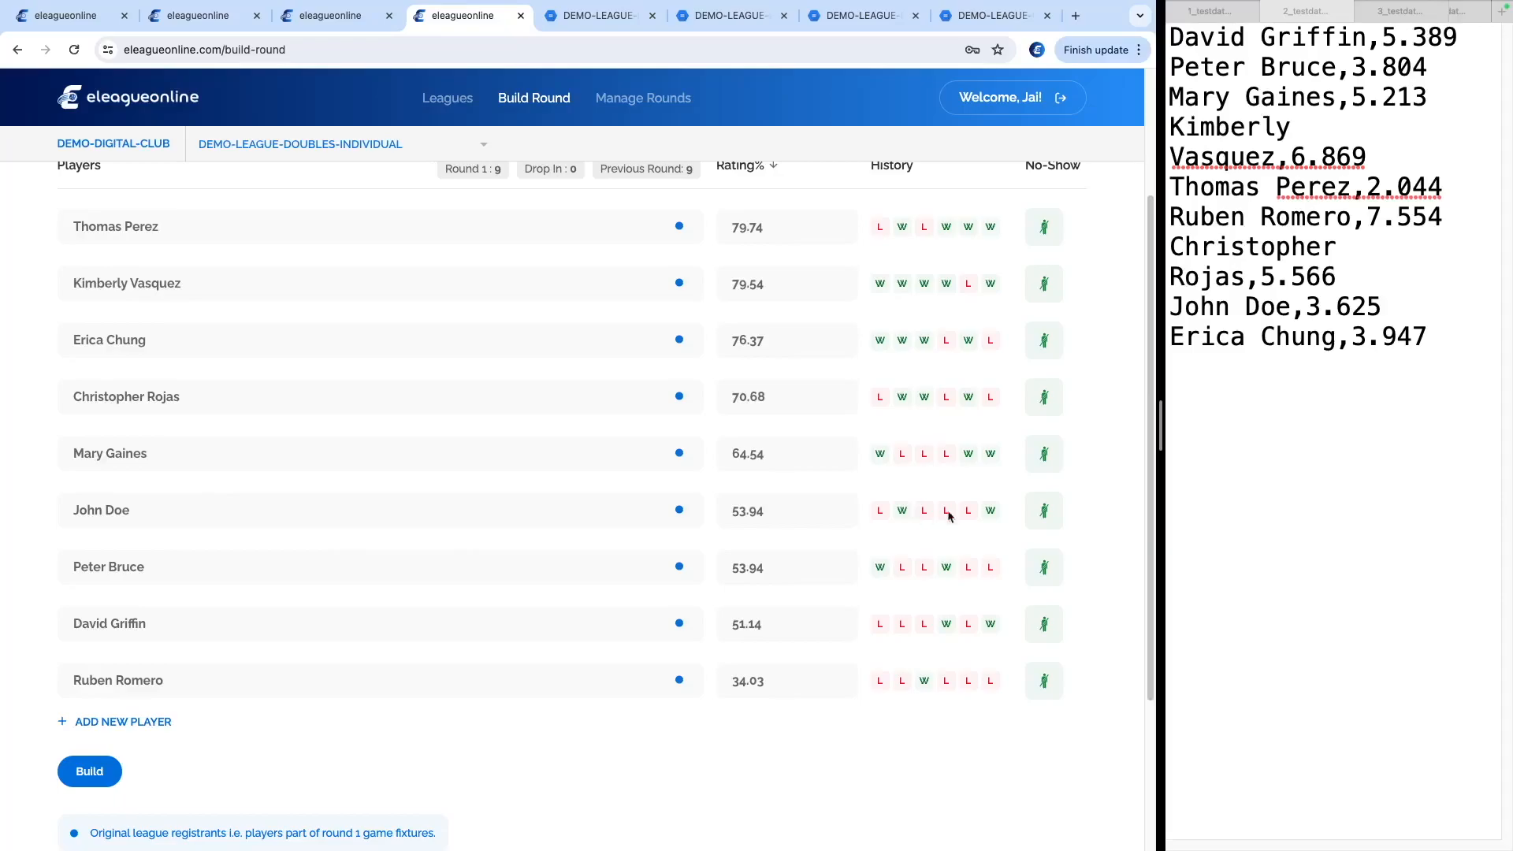
# Mark the sixth player as a no-show and add a named drop-in player rated 80
pyautogui.click(1044, 511)
pyautogui.scroll(-4, 320, 568)
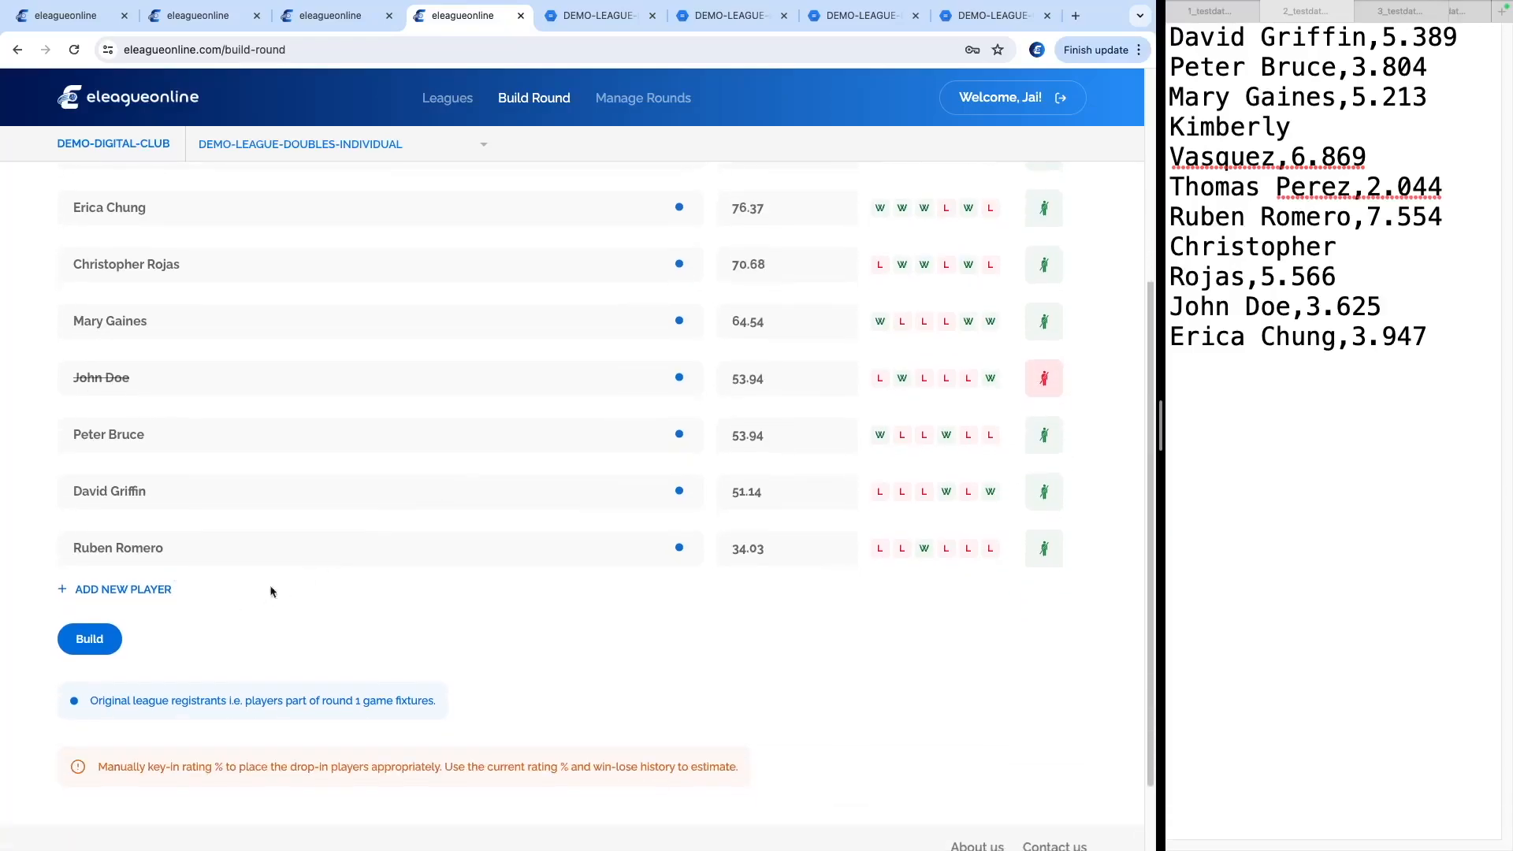
pyautogui.click(122, 589)
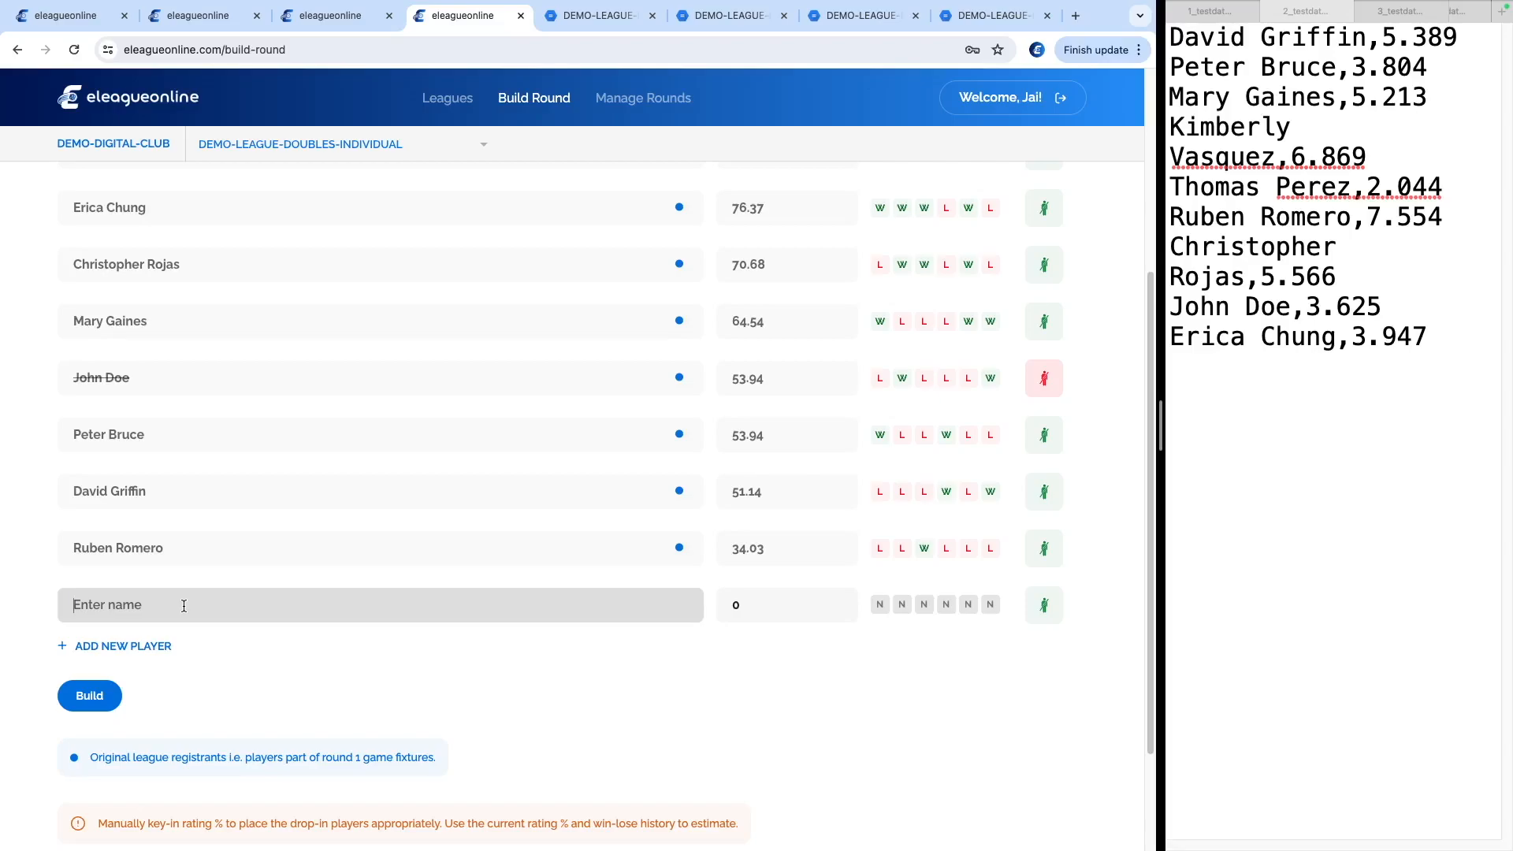
pyautogui.write('Michael Smith')
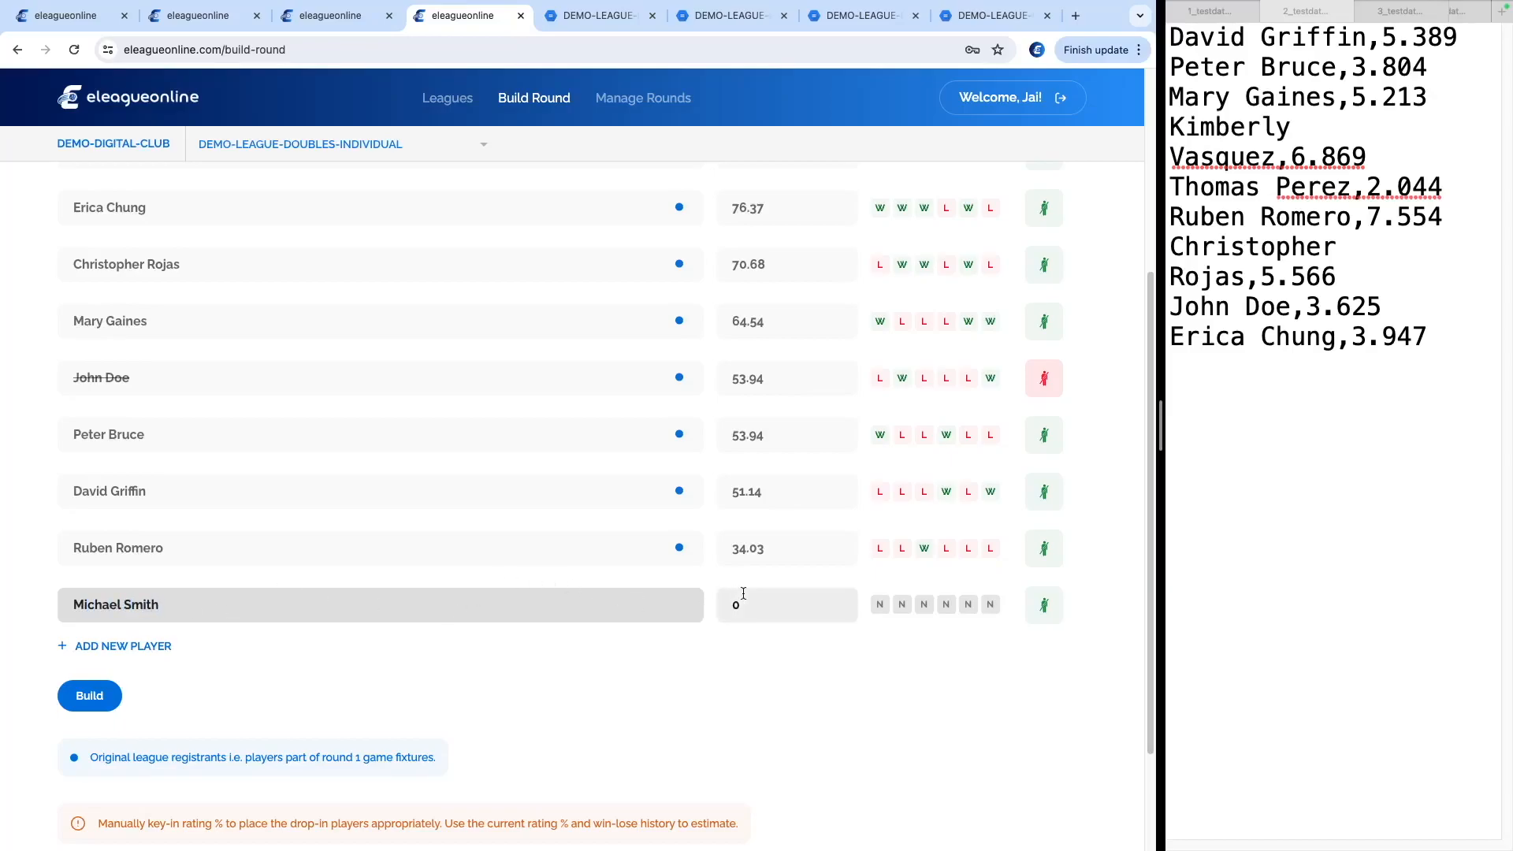
pyautogui.scroll(3, 437, 626)
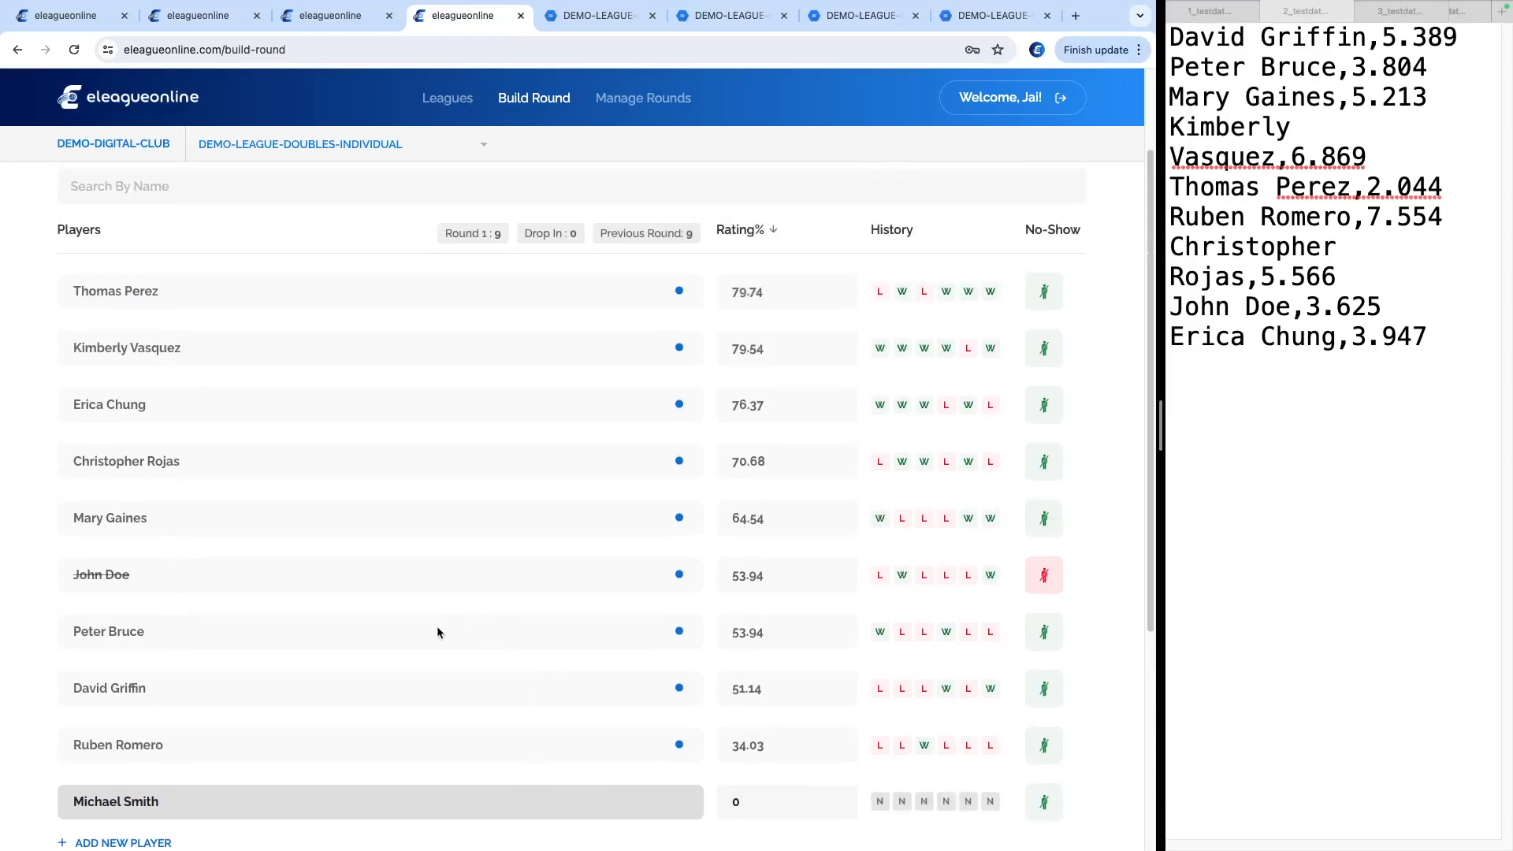
pyautogui.click(810, 797)
pyautogui.write('8')
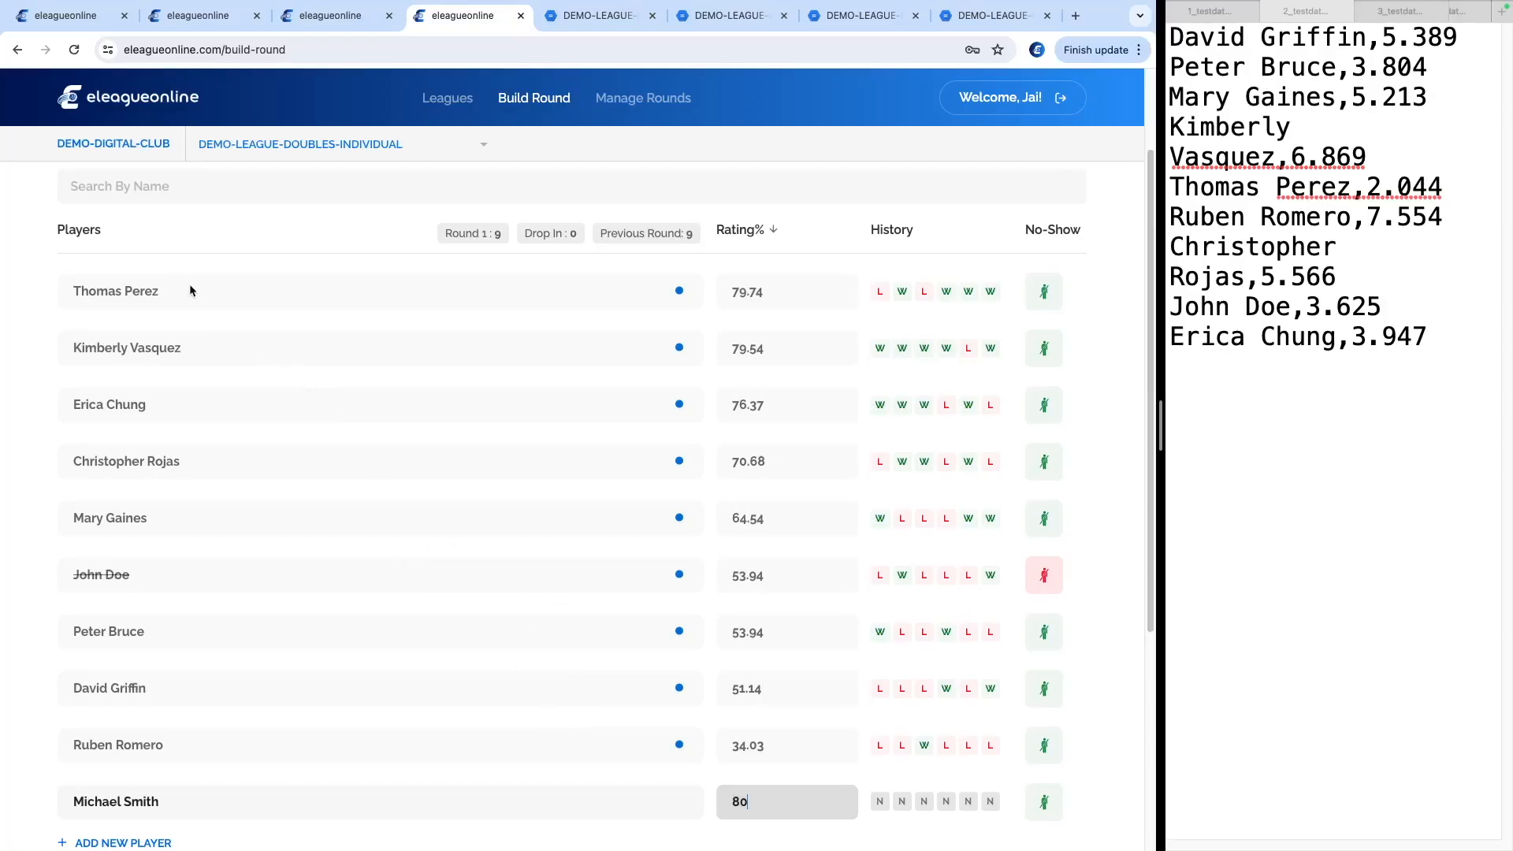
pyautogui.scroll(-3, 323, 446)
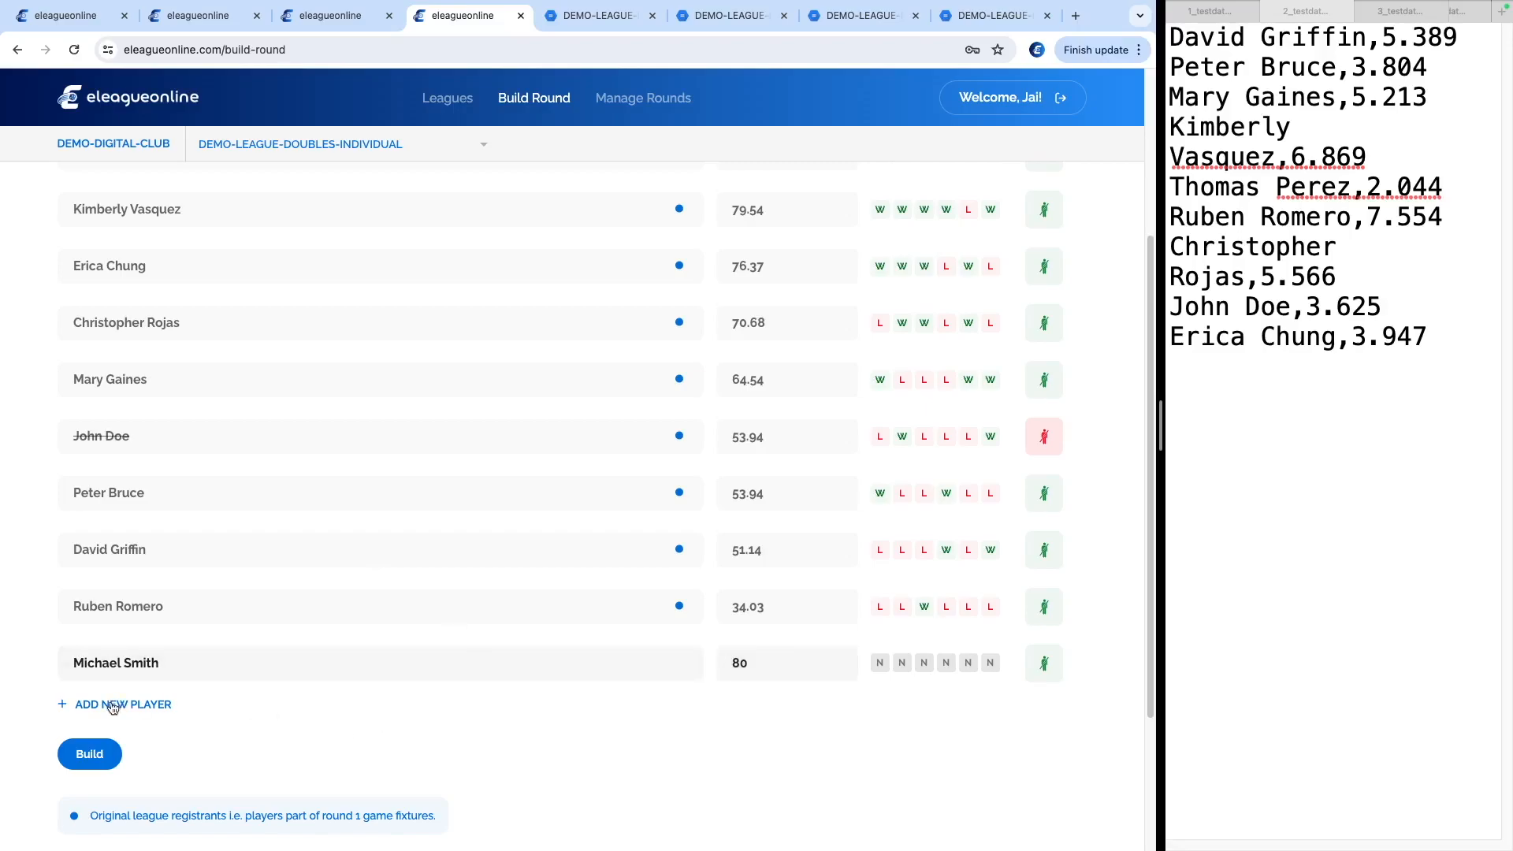
# Add a second named drop-in player with rating left at 0
pyautogui.click(113, 706)
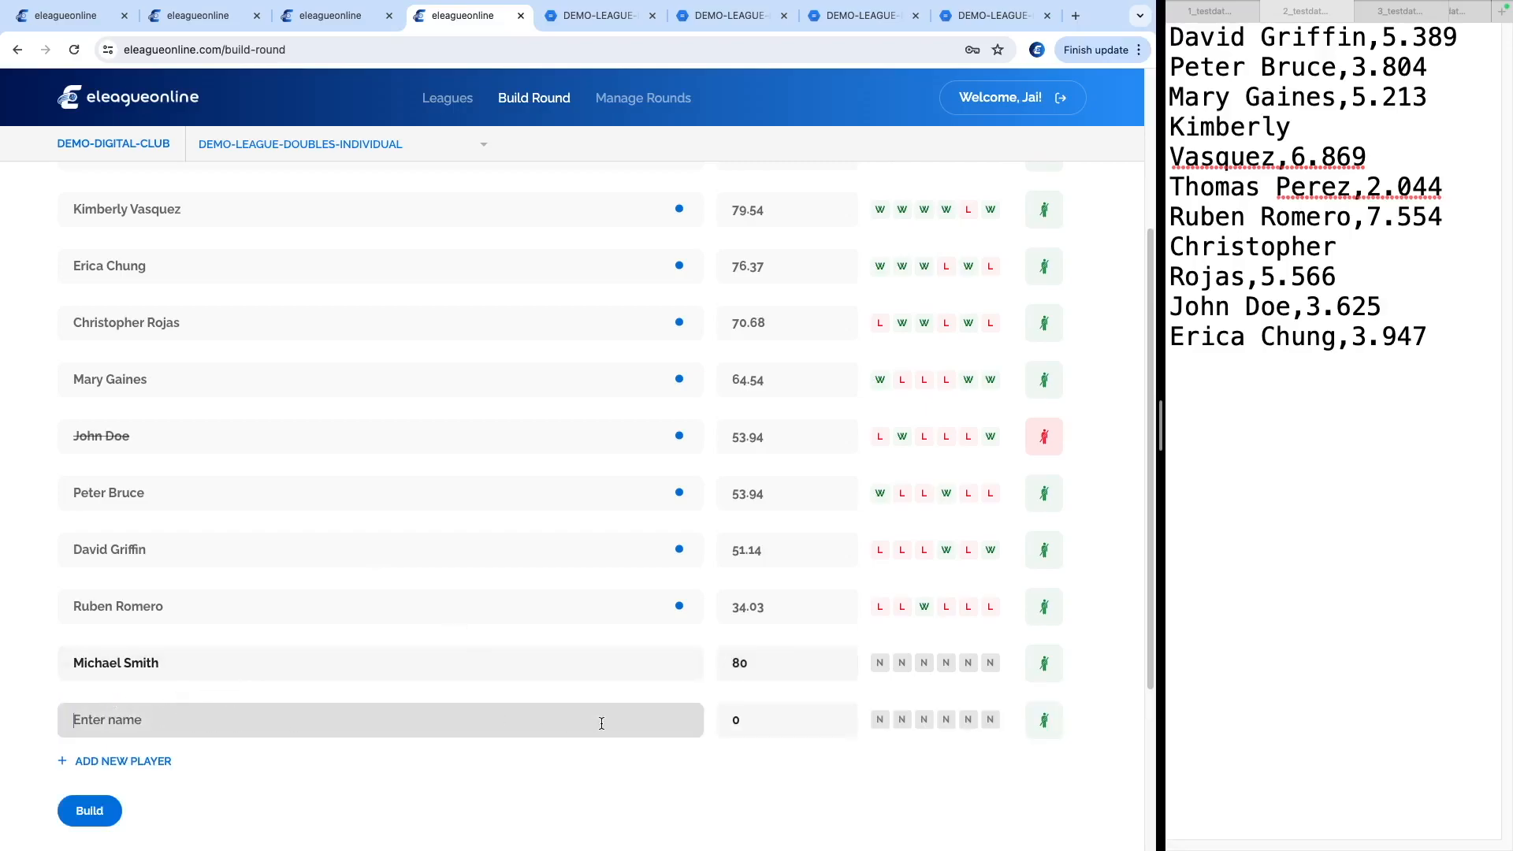
pyautogui.write('Sudhir Kumar')
pyautogui.press('Tab')
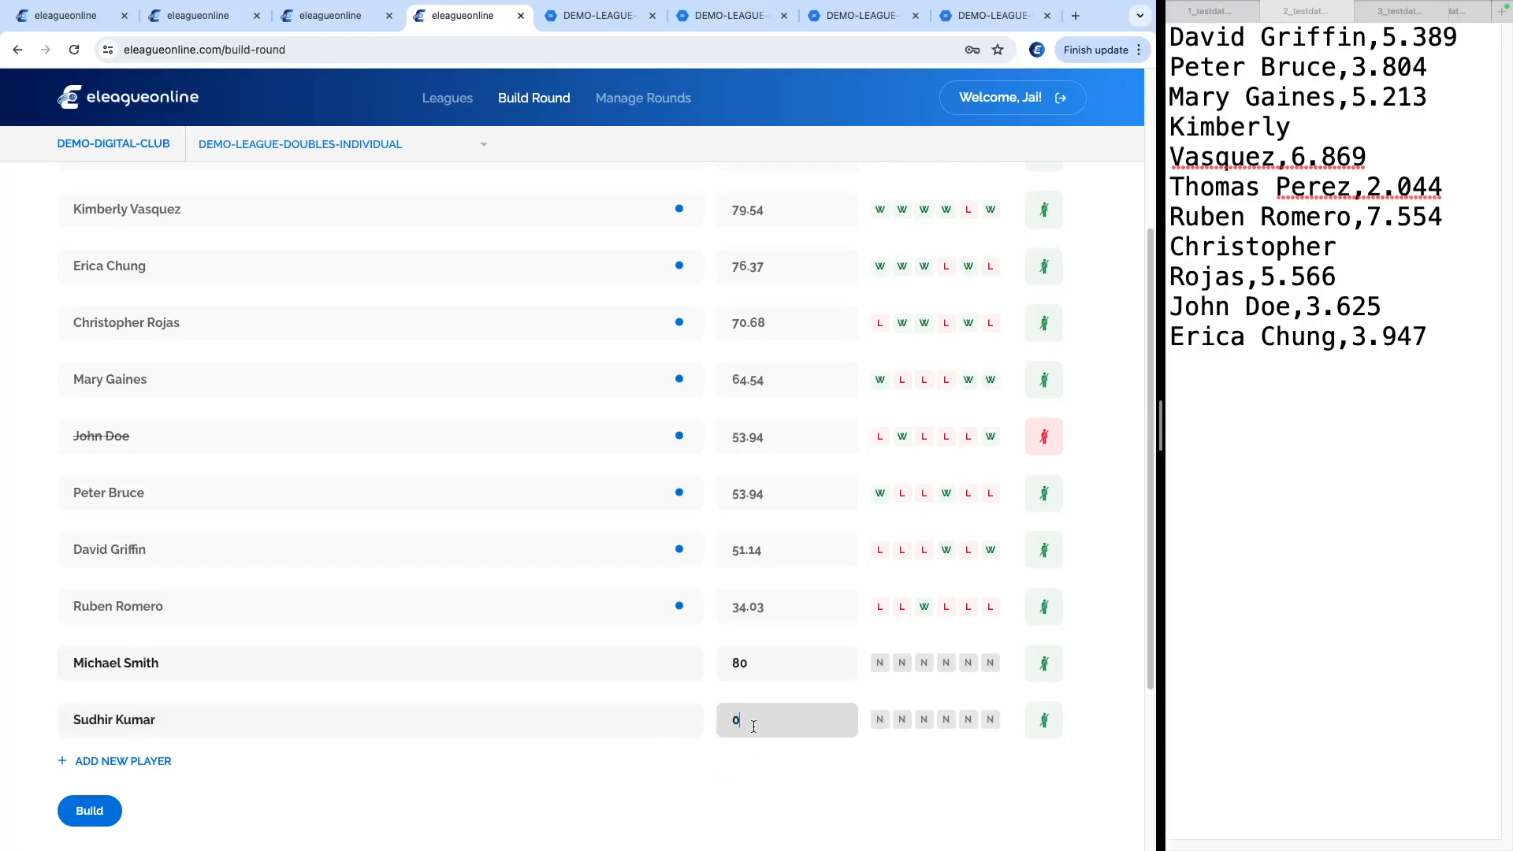
pyautogui.click(240, 771)
pyautogui.scroll(1, 331, 334)
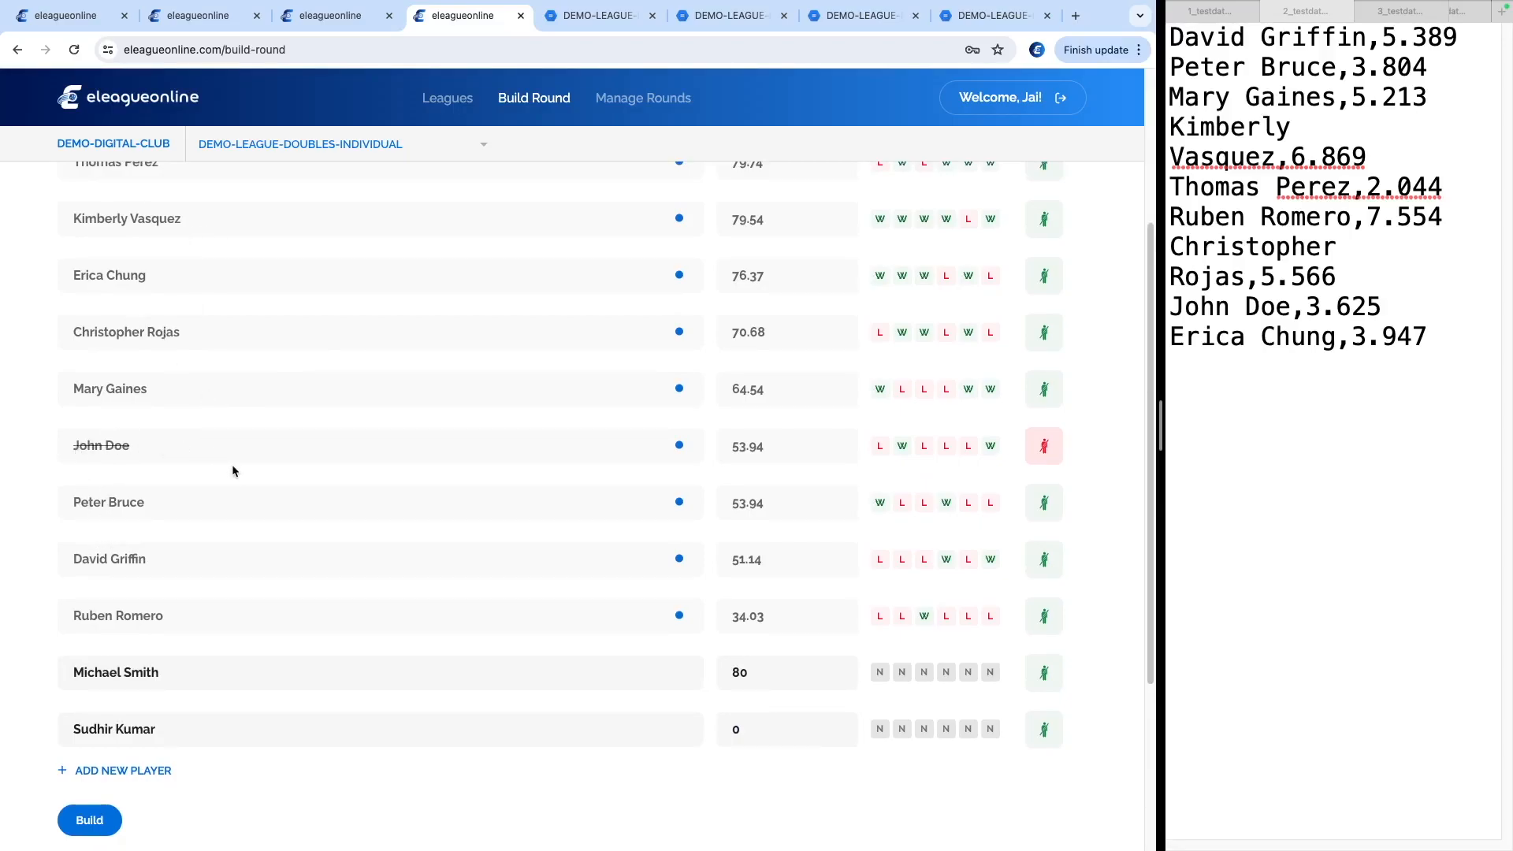
pyautogui.scroll(-1, 229, 472)
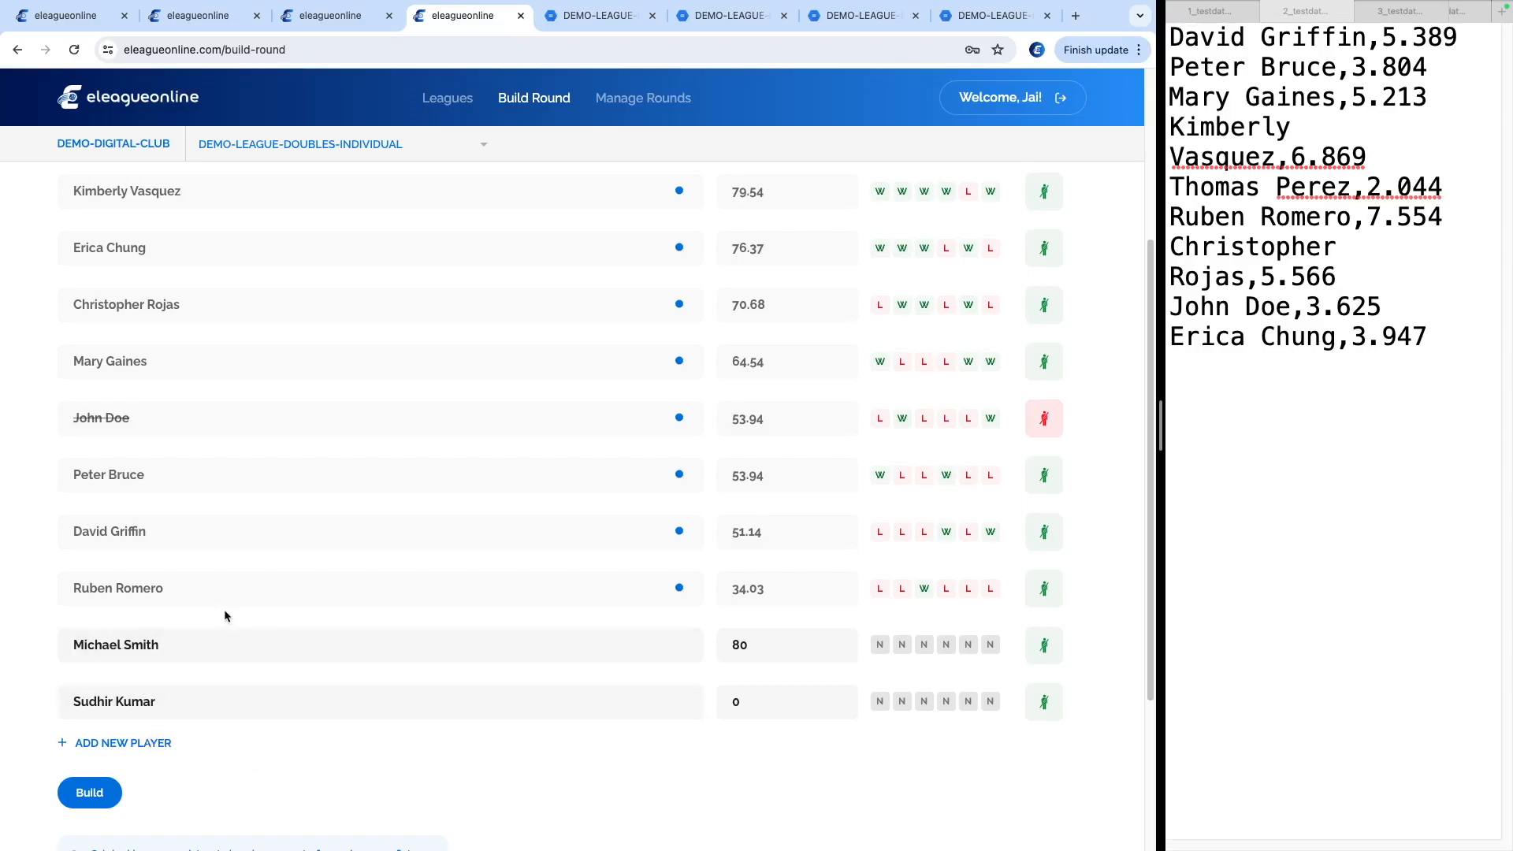
pyautogui.scroll(-2, 228, 614)
# Build Round 3 and find each drop-in player in Groups 1 and 2, then request the lock
pyautogui.click(89, 658)
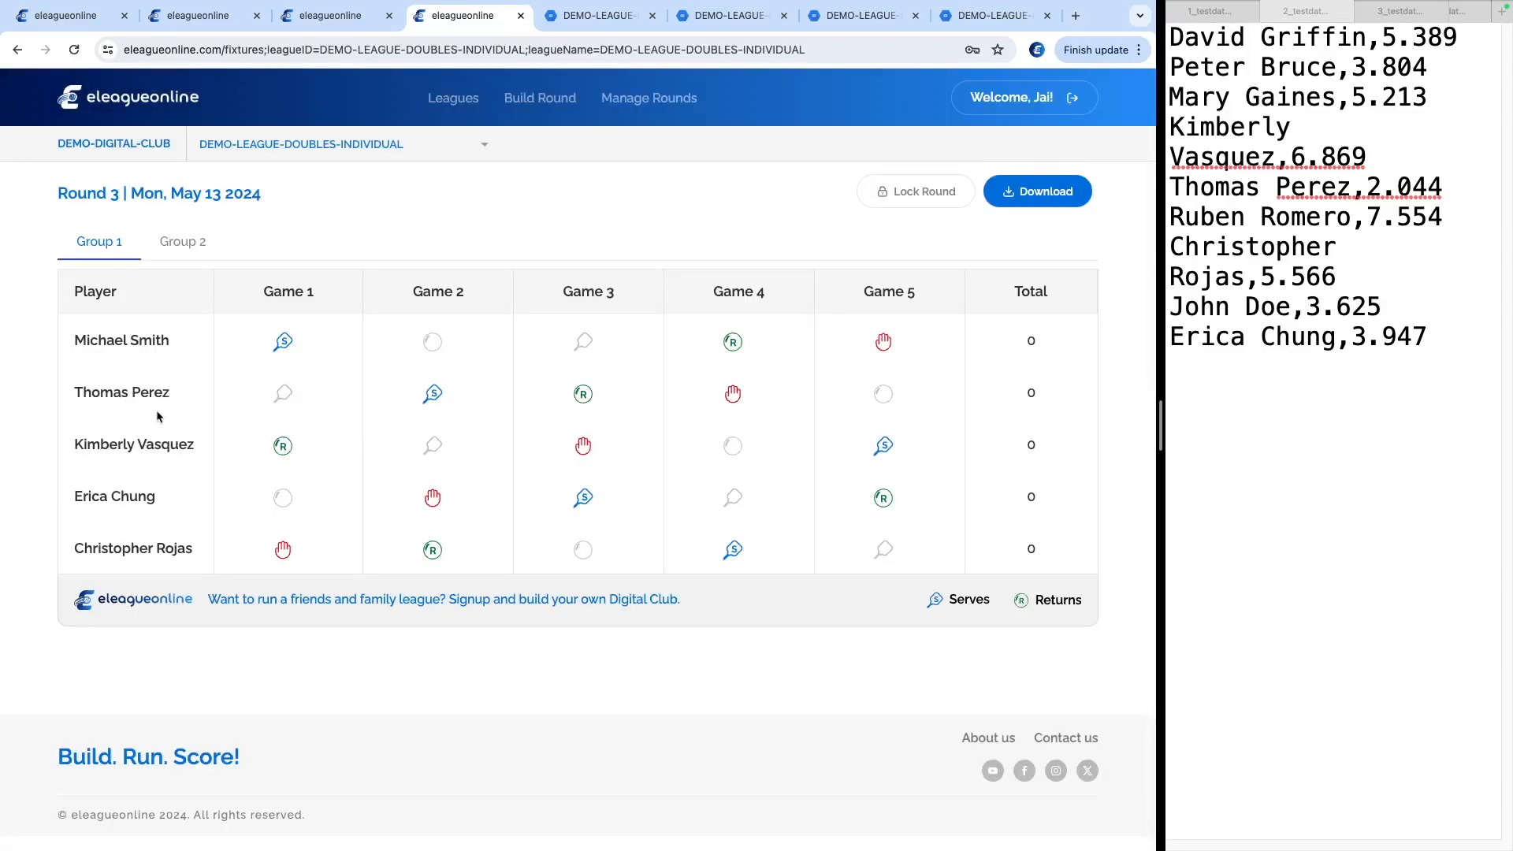
pyautogui.click(190, 243)
pyautogui.click(111, 246)
pyautogui.moveTo(90, 341); pyautogui.dragTo(178, 347)
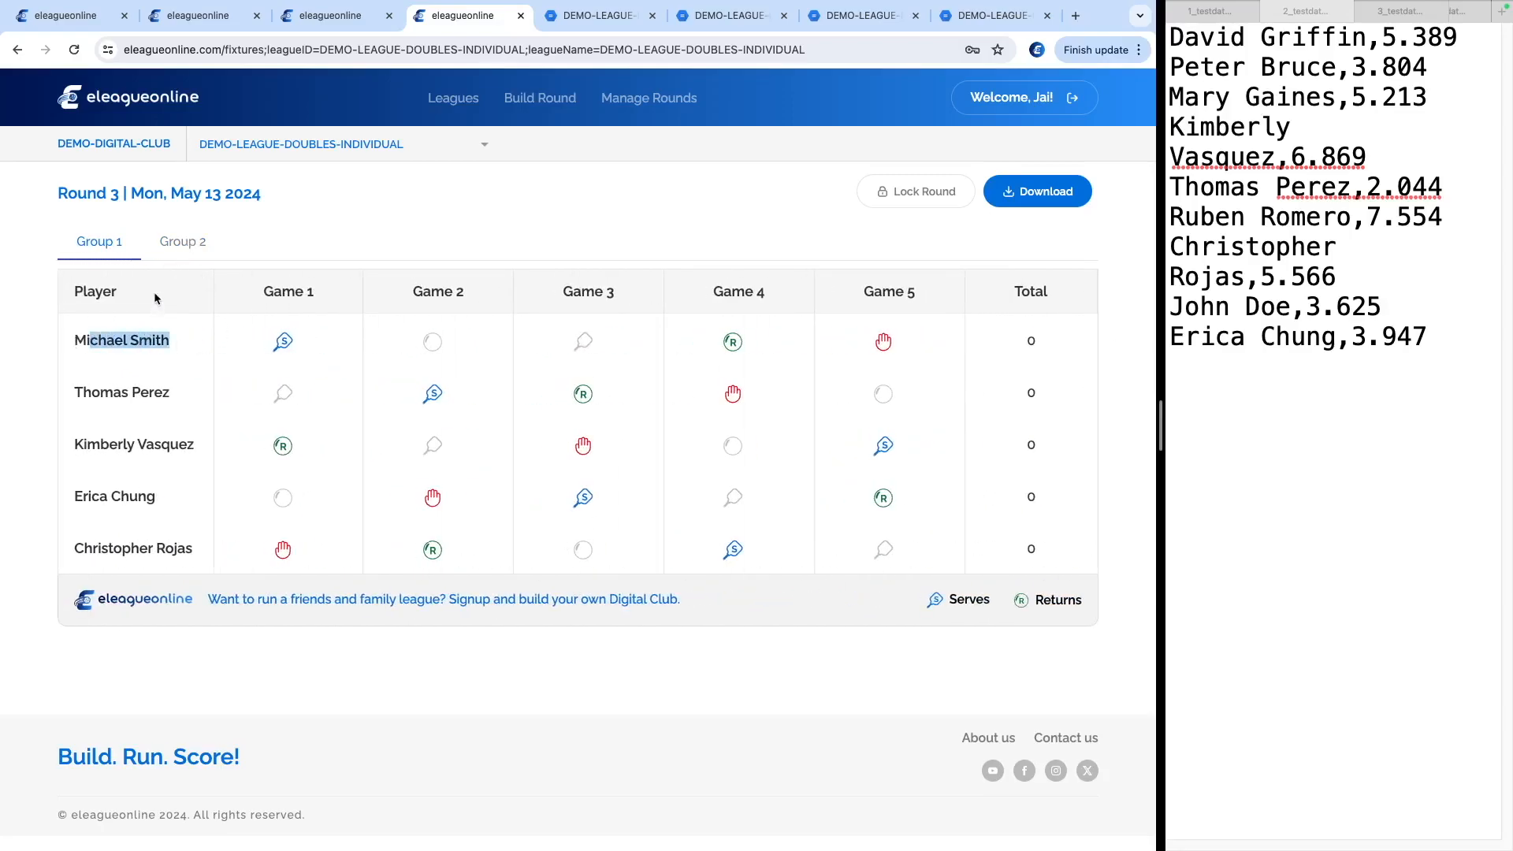
pyautogui.click(187, 245)
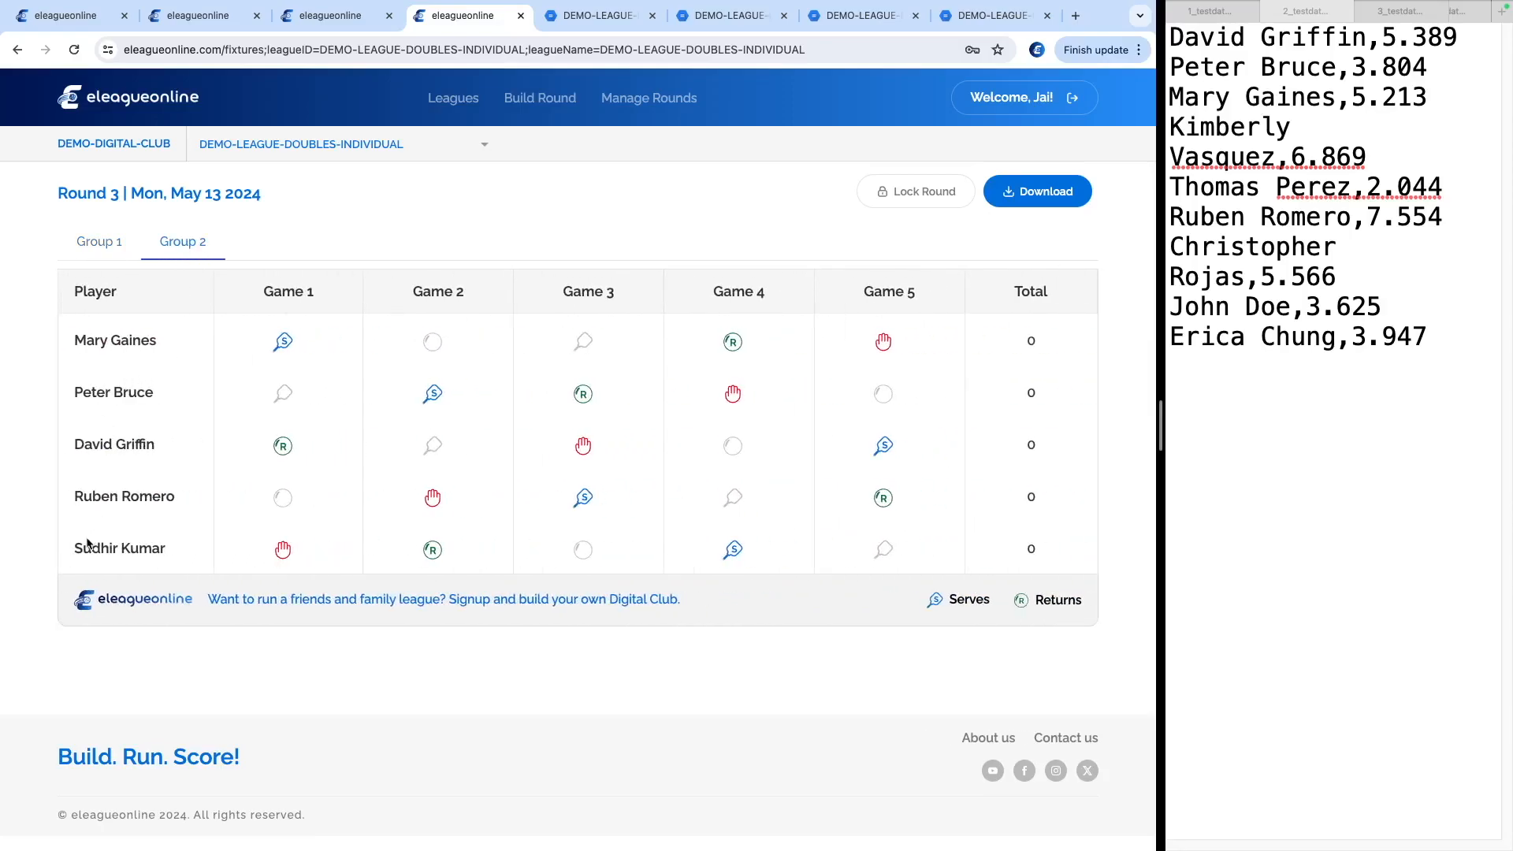
pyautogui.tripleClick(88, 544)
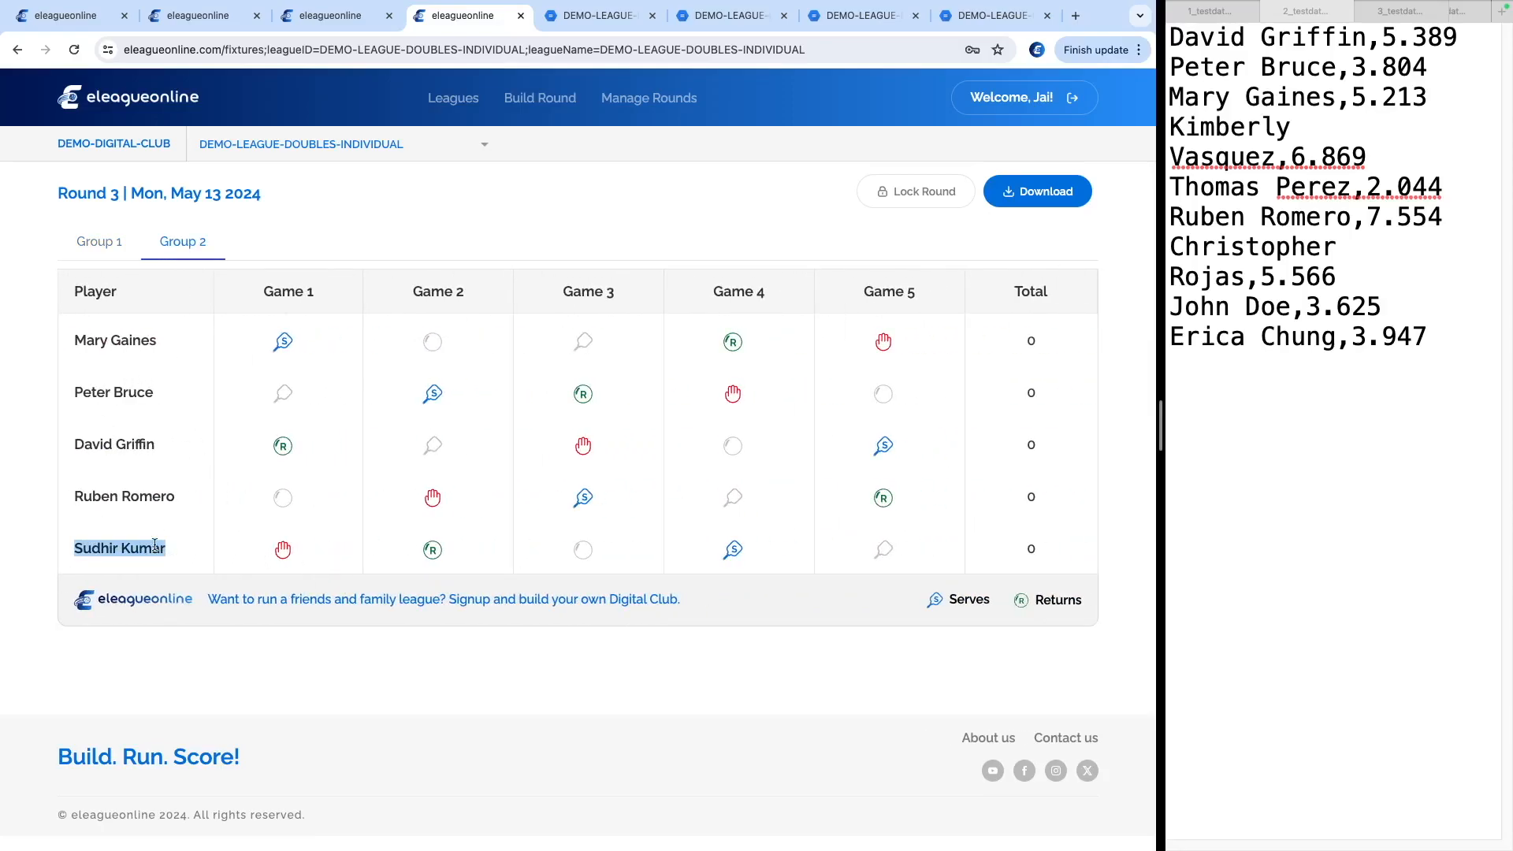
pyautogui.click(759, 230)
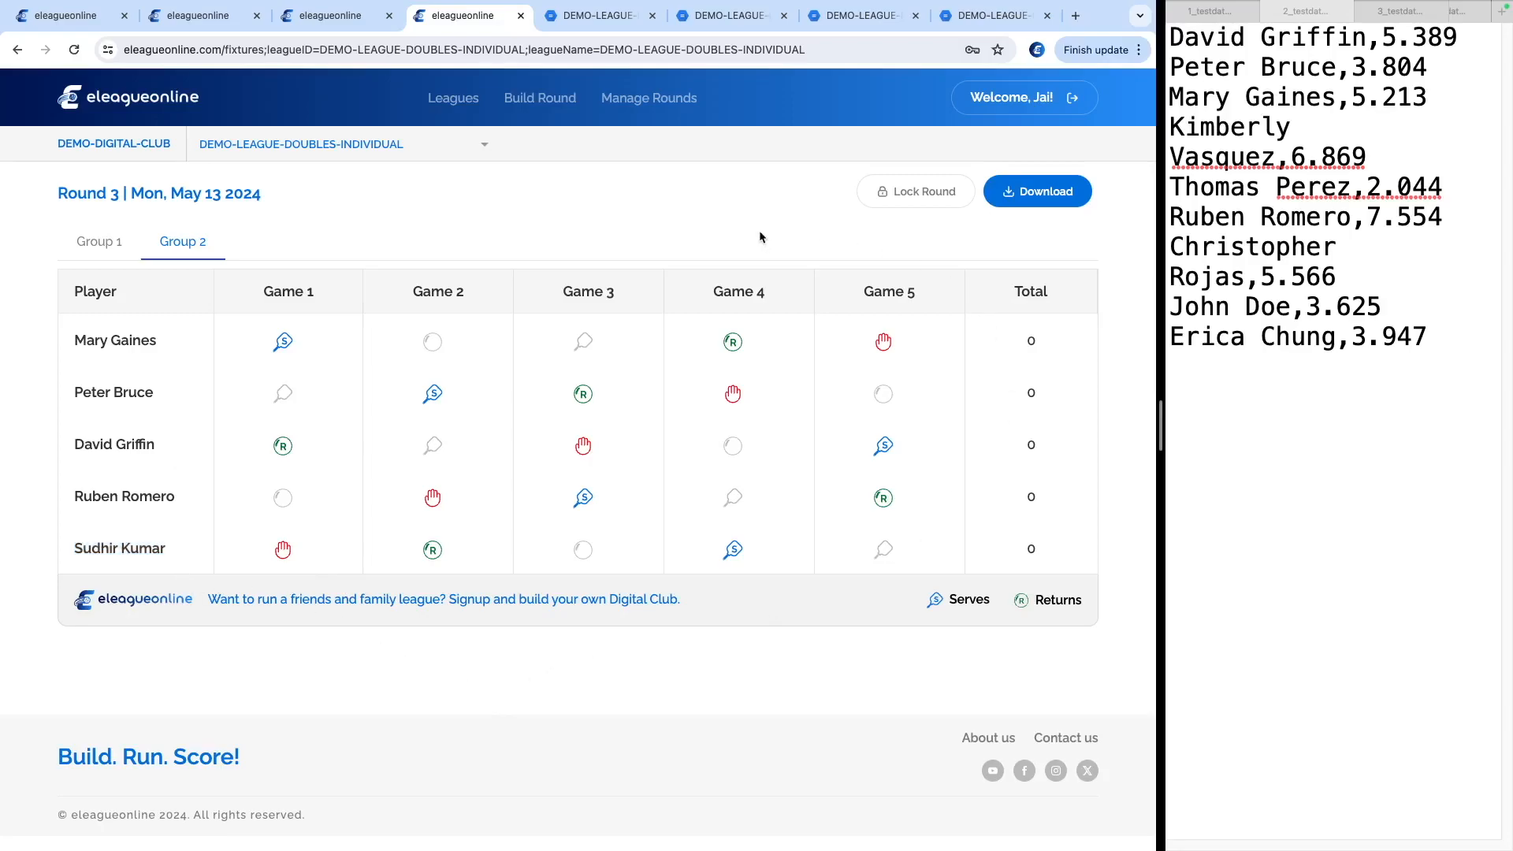
pyautogui.click(916, 192)
# Confirm the Round 3 lock and review its downloaded two-page score sheet for both groups
pyautogui.click(455, 510)
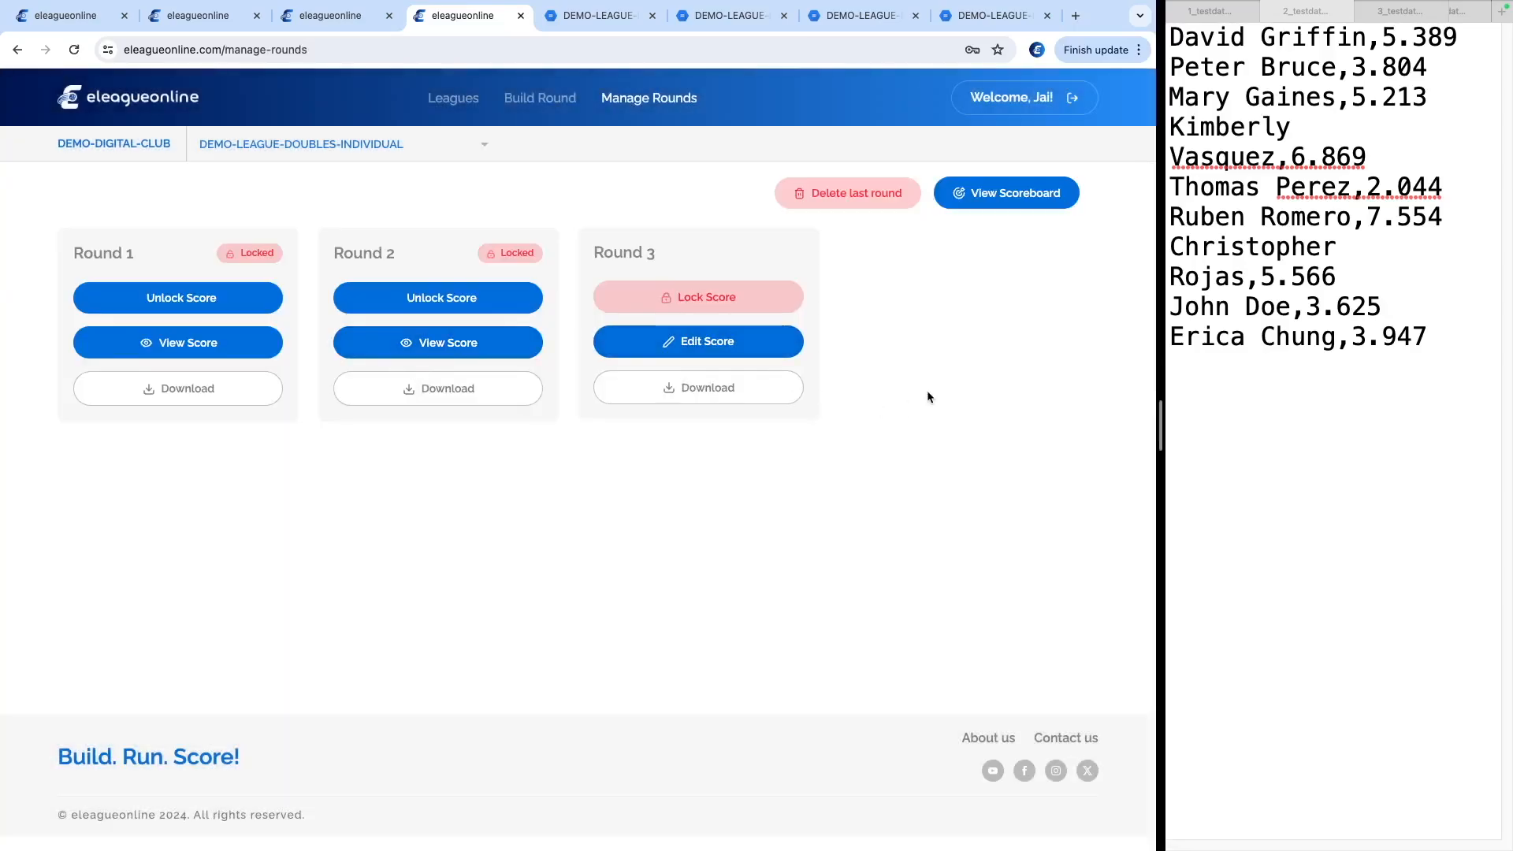
pyautogui.click(682, 388)
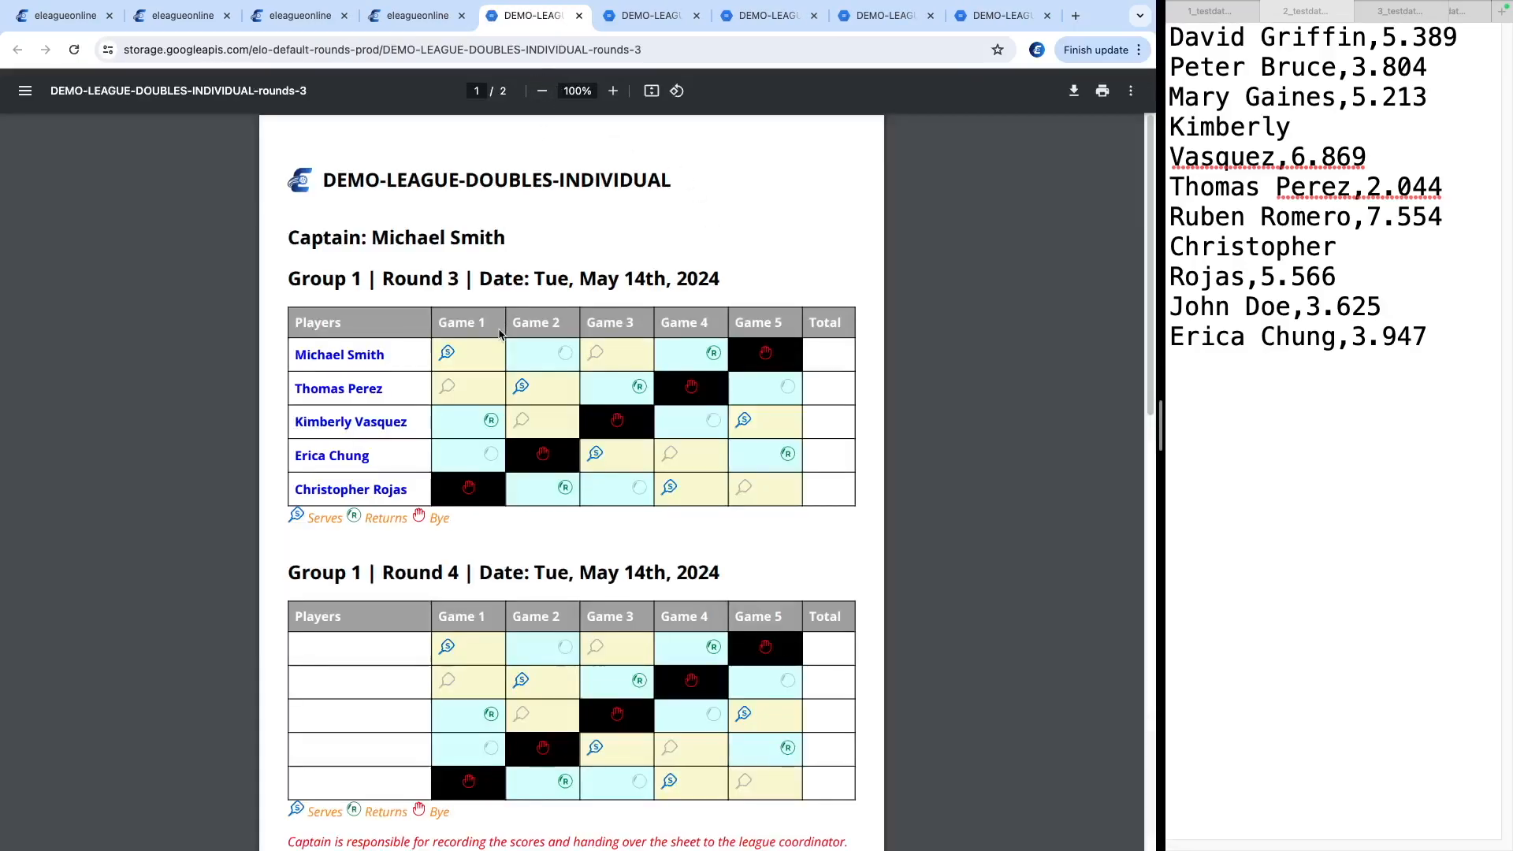
pyautogui.scroll(-5, 363, 245)
pyautogui.scroll(-10, 362, 245)
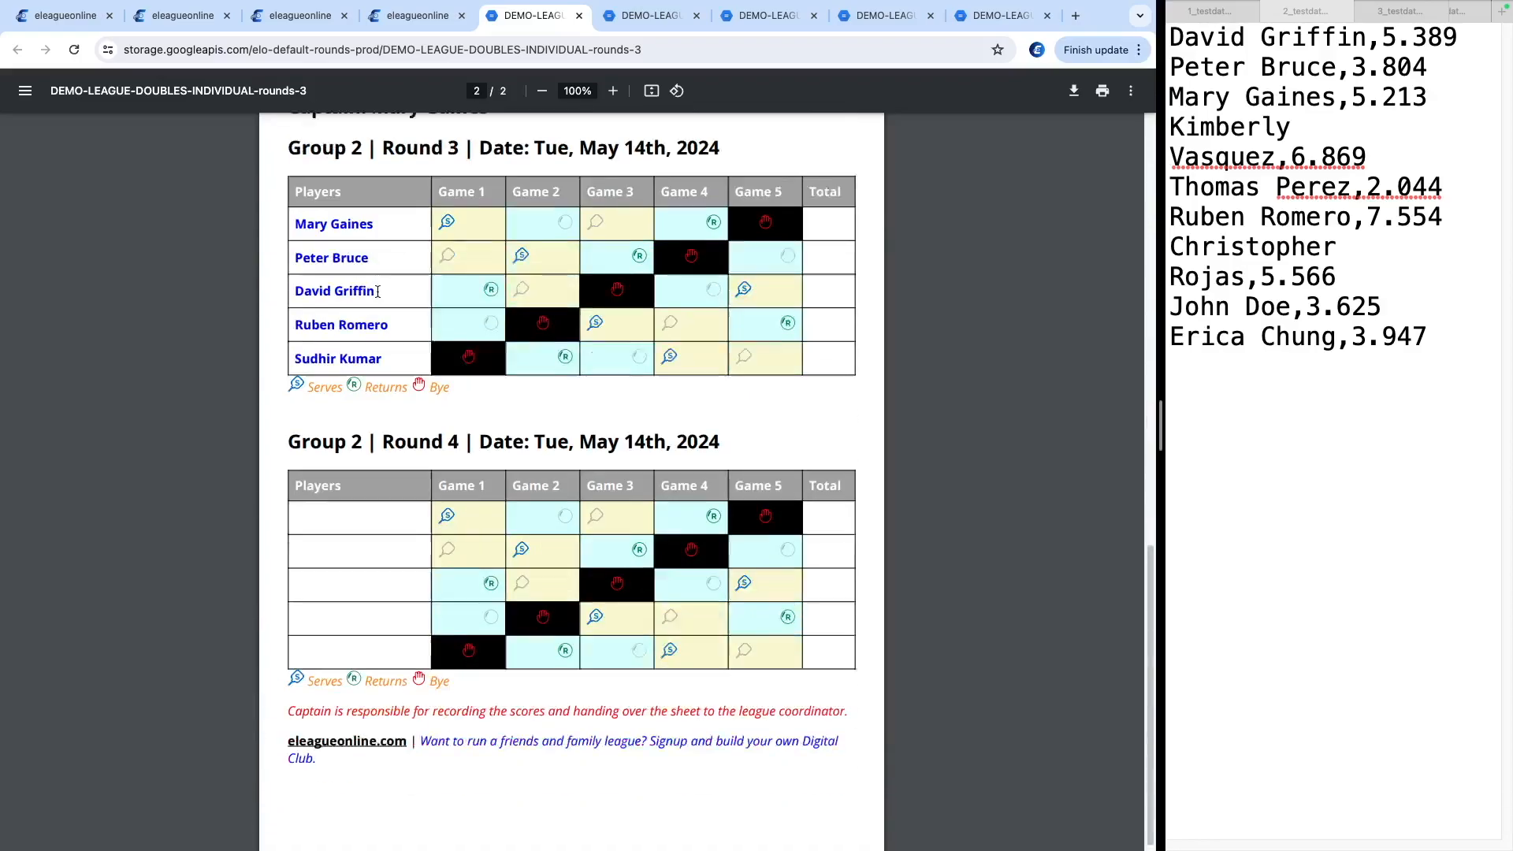
pyautogui.scroll(9, 376, 310)
pyautogui.scroll(4, 377, 310)
pyautogui.scroll(-4, 347, 399)
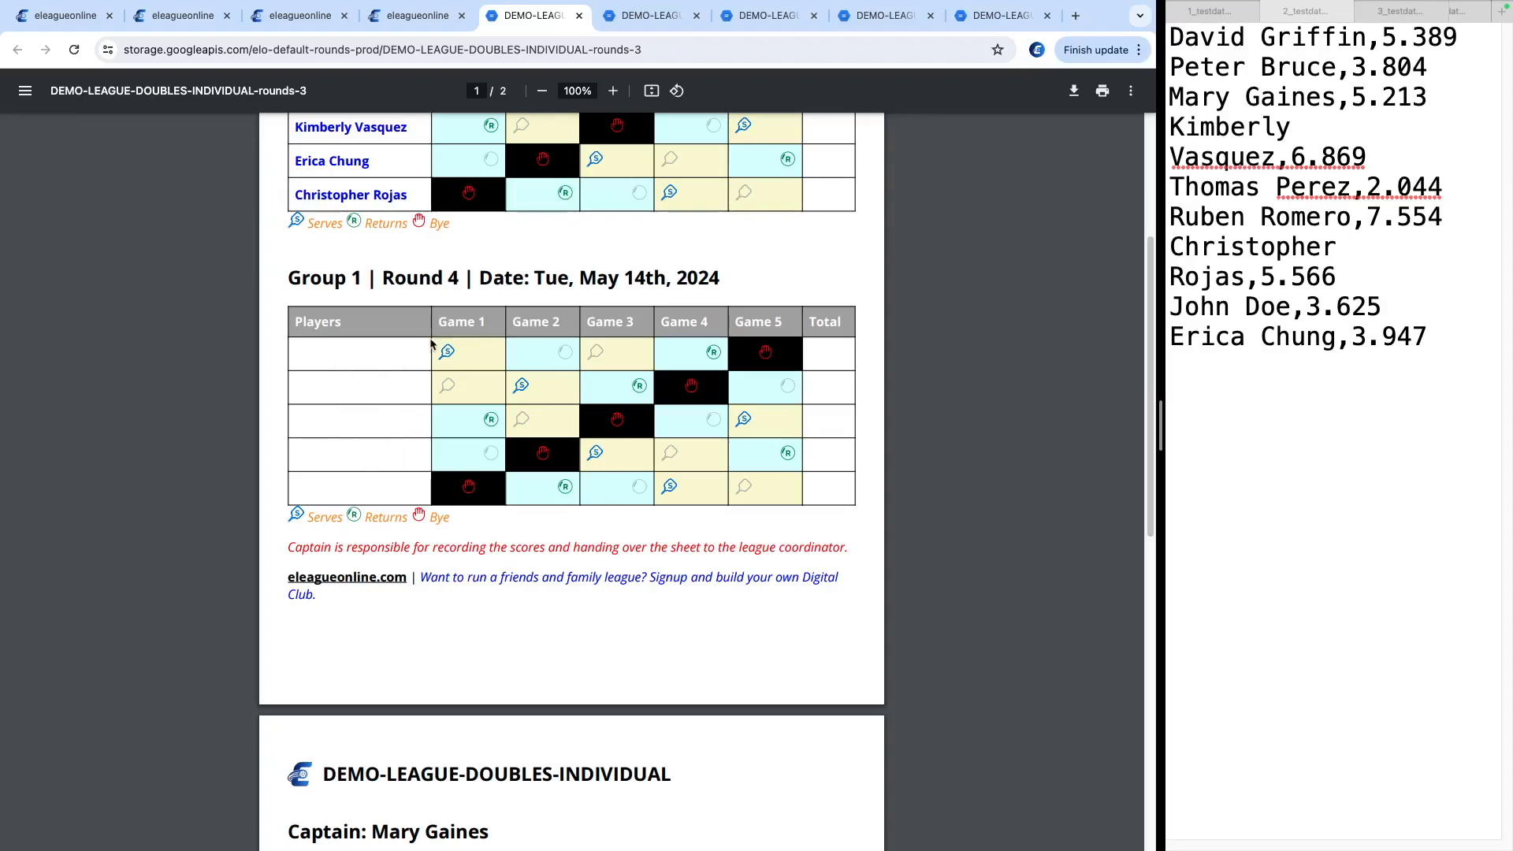
pyautogui.scroll(4, 352, 342)
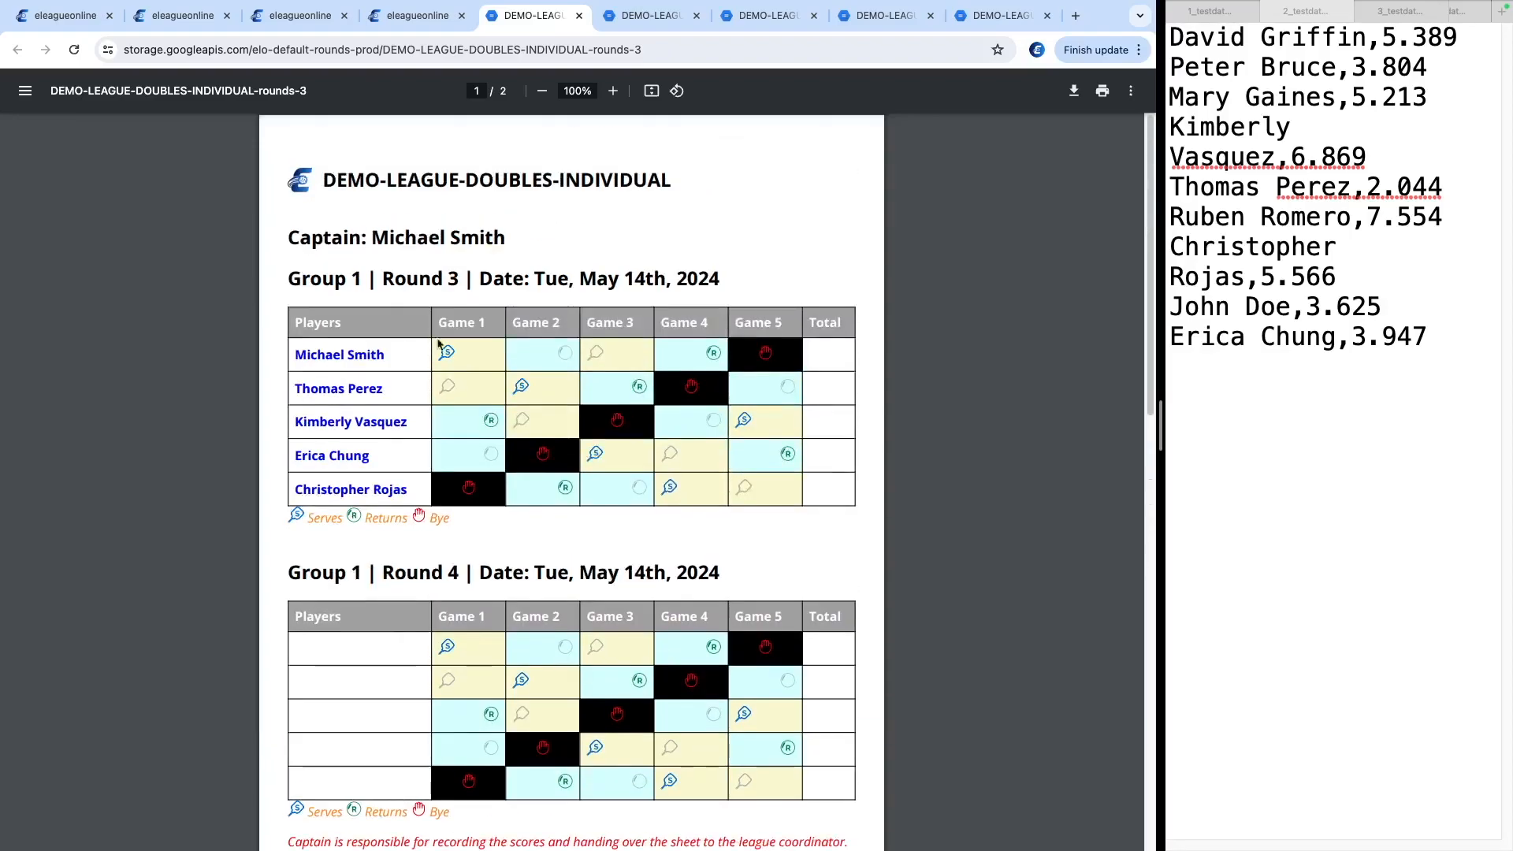
pyautogui.click(430, 19)
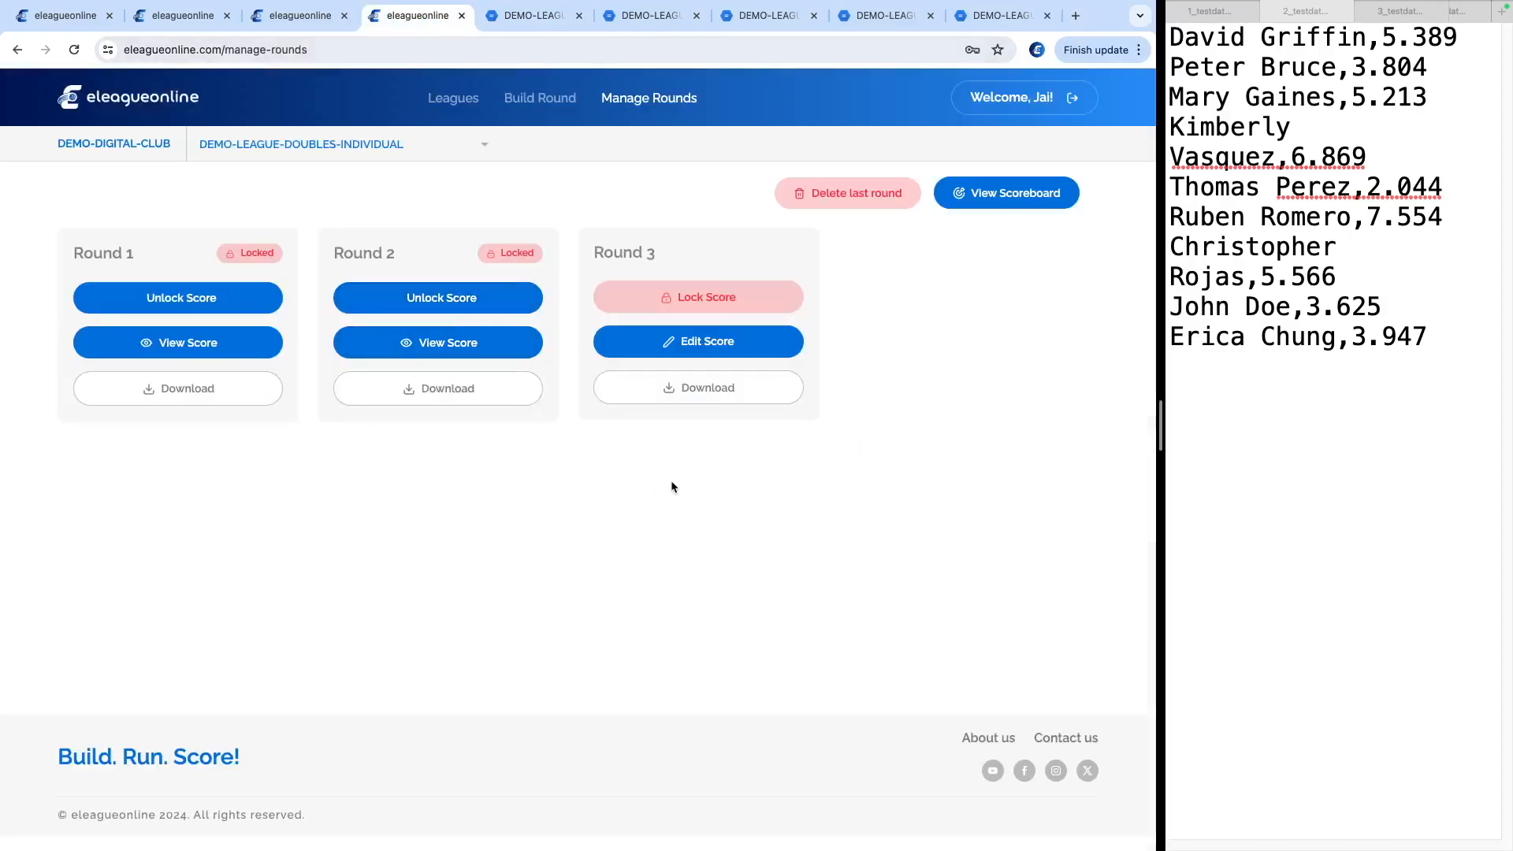
# Enter and save Round 3's Group 1 and Group 2 scores, then lock them (top rating 84.09)
pyautogui.click(703, 347)
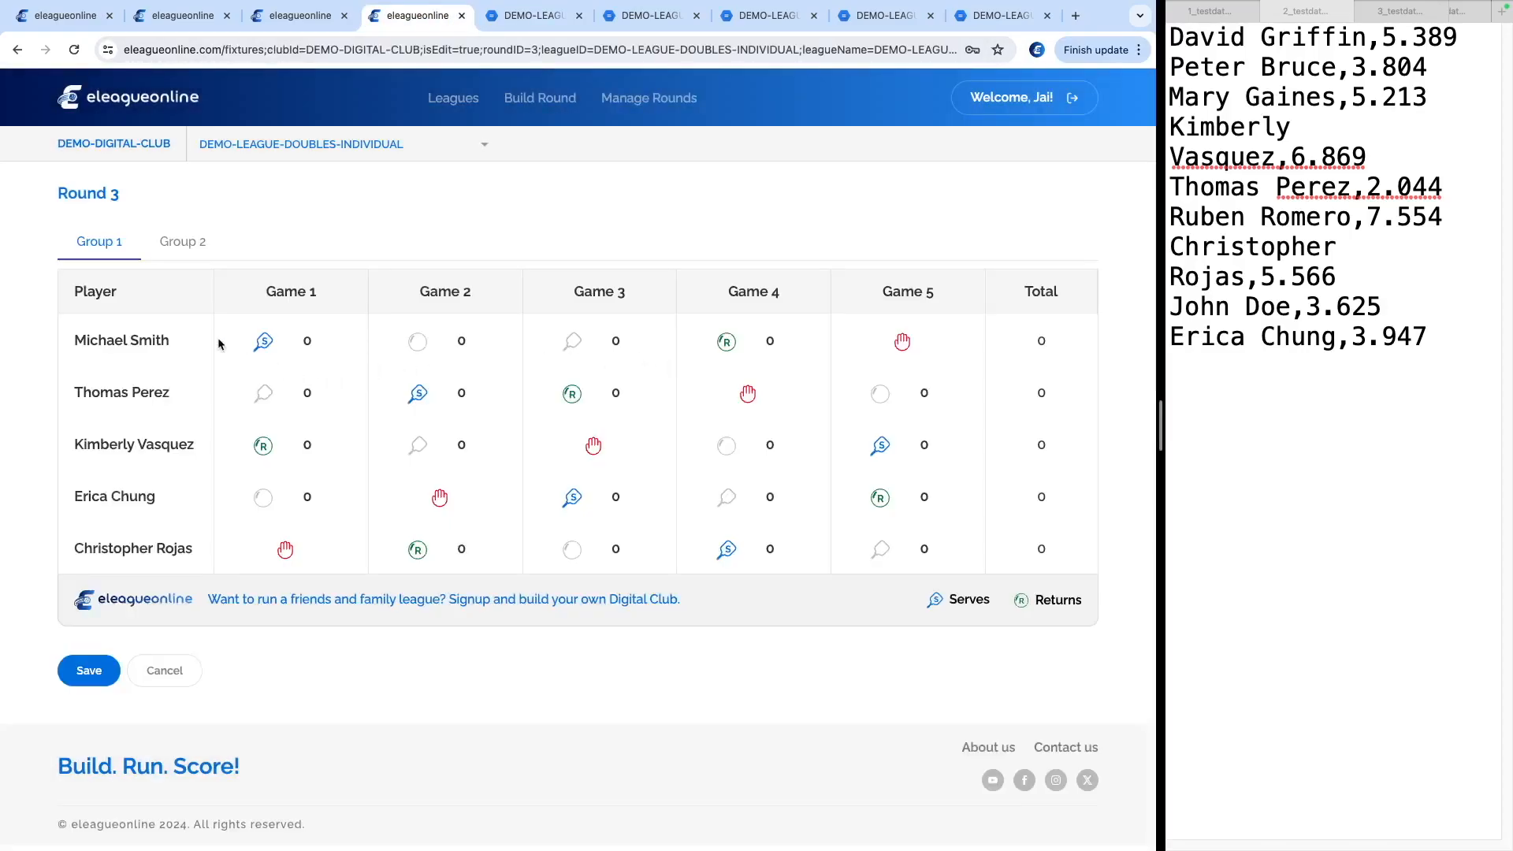
pyautogui.click(183, 242)
pyautogui.write('4')
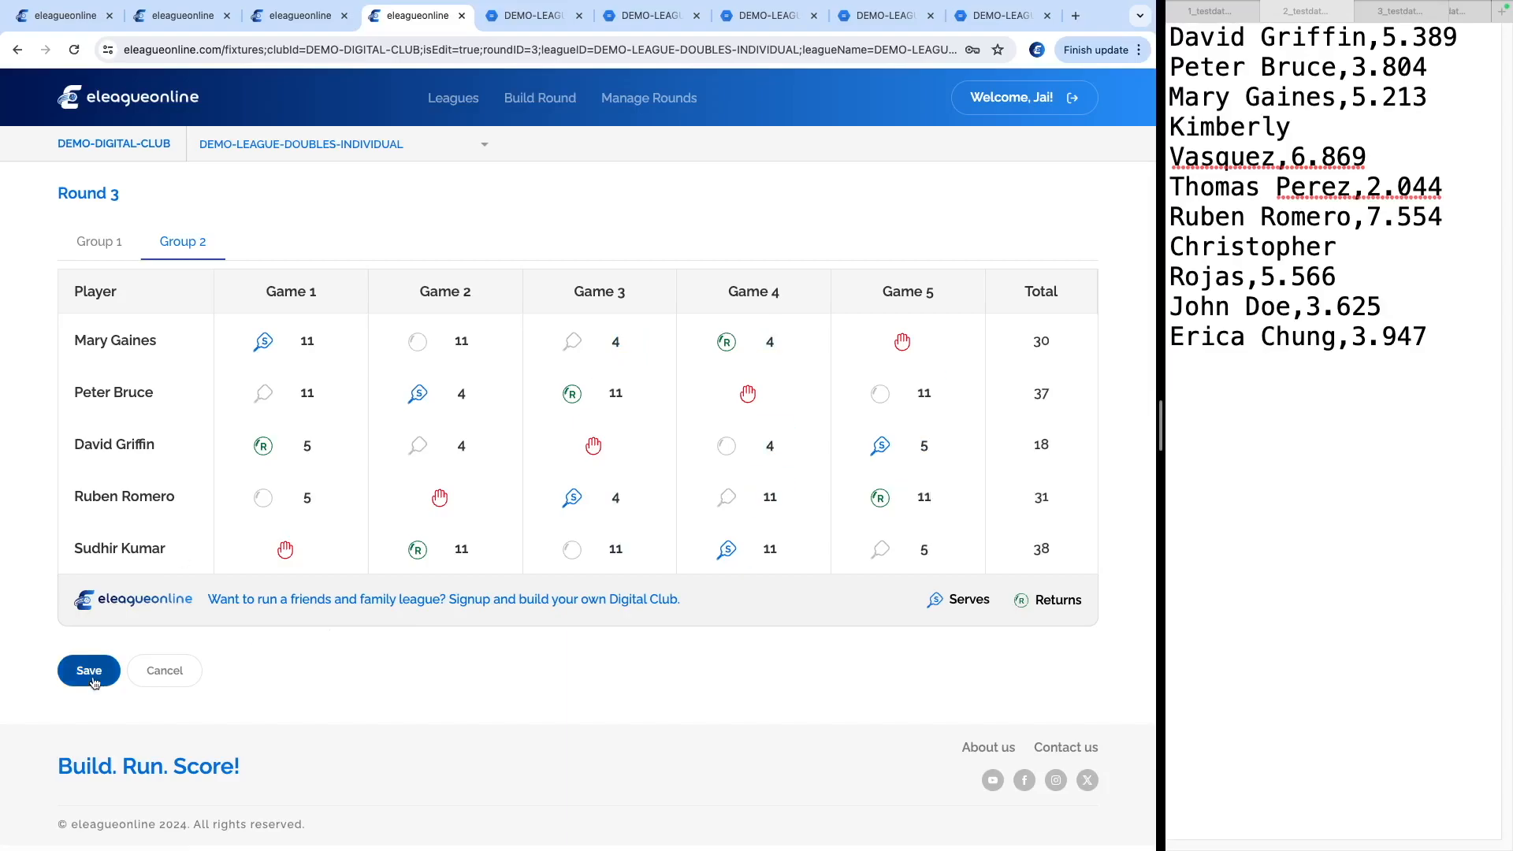
pyautogui.click(91, 675)
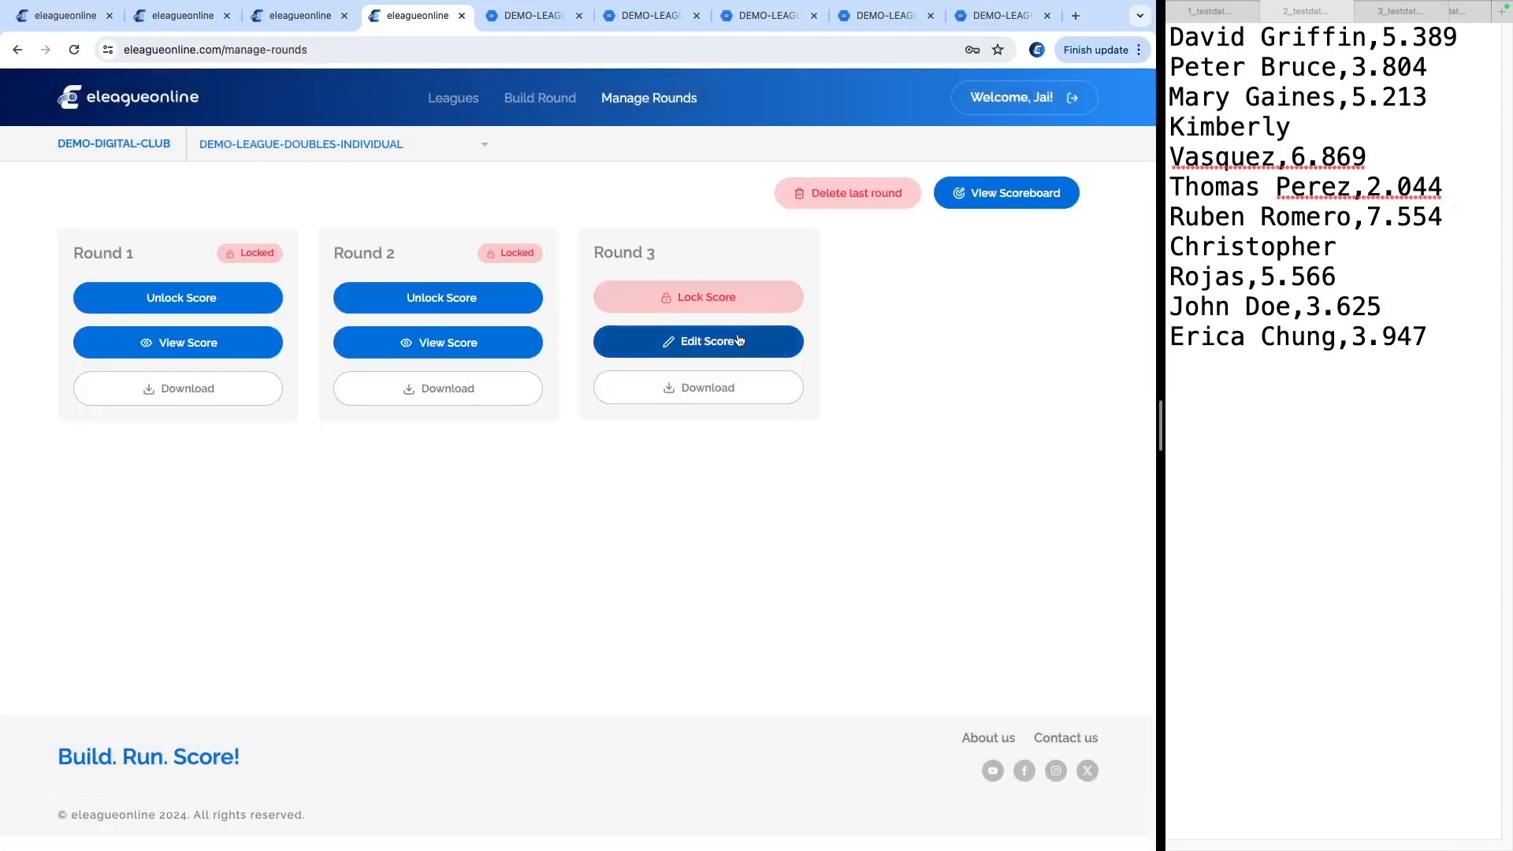
pyautogui.click(730, 297)
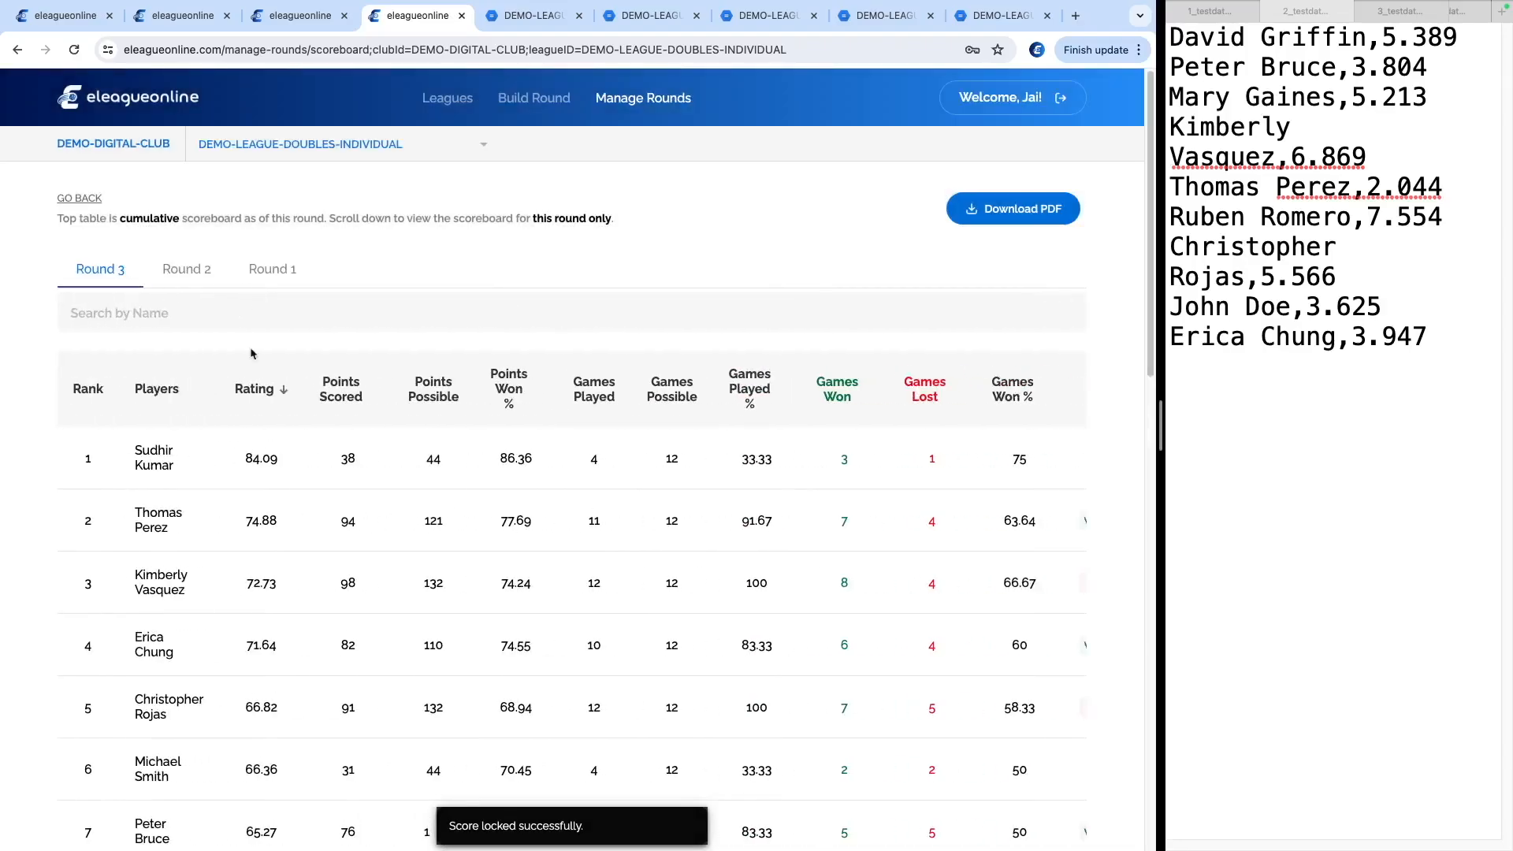
pyautogui.scroll(-1, 175, 445)
pyautogui.moveTo(140, 430); pyautogui.dragTo(189, 454)
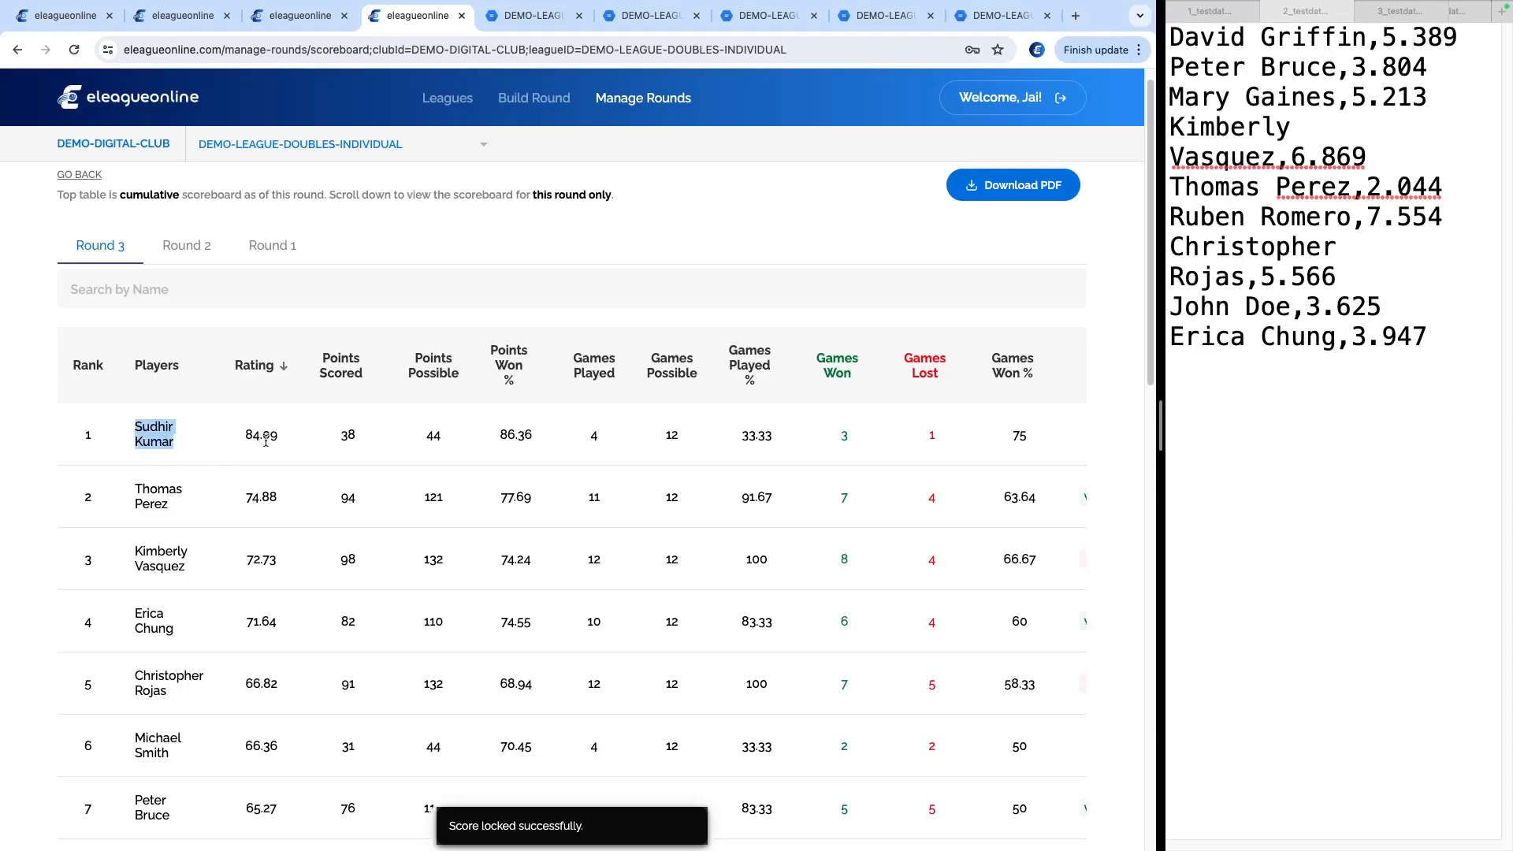
pyautogui.click(589, 444)
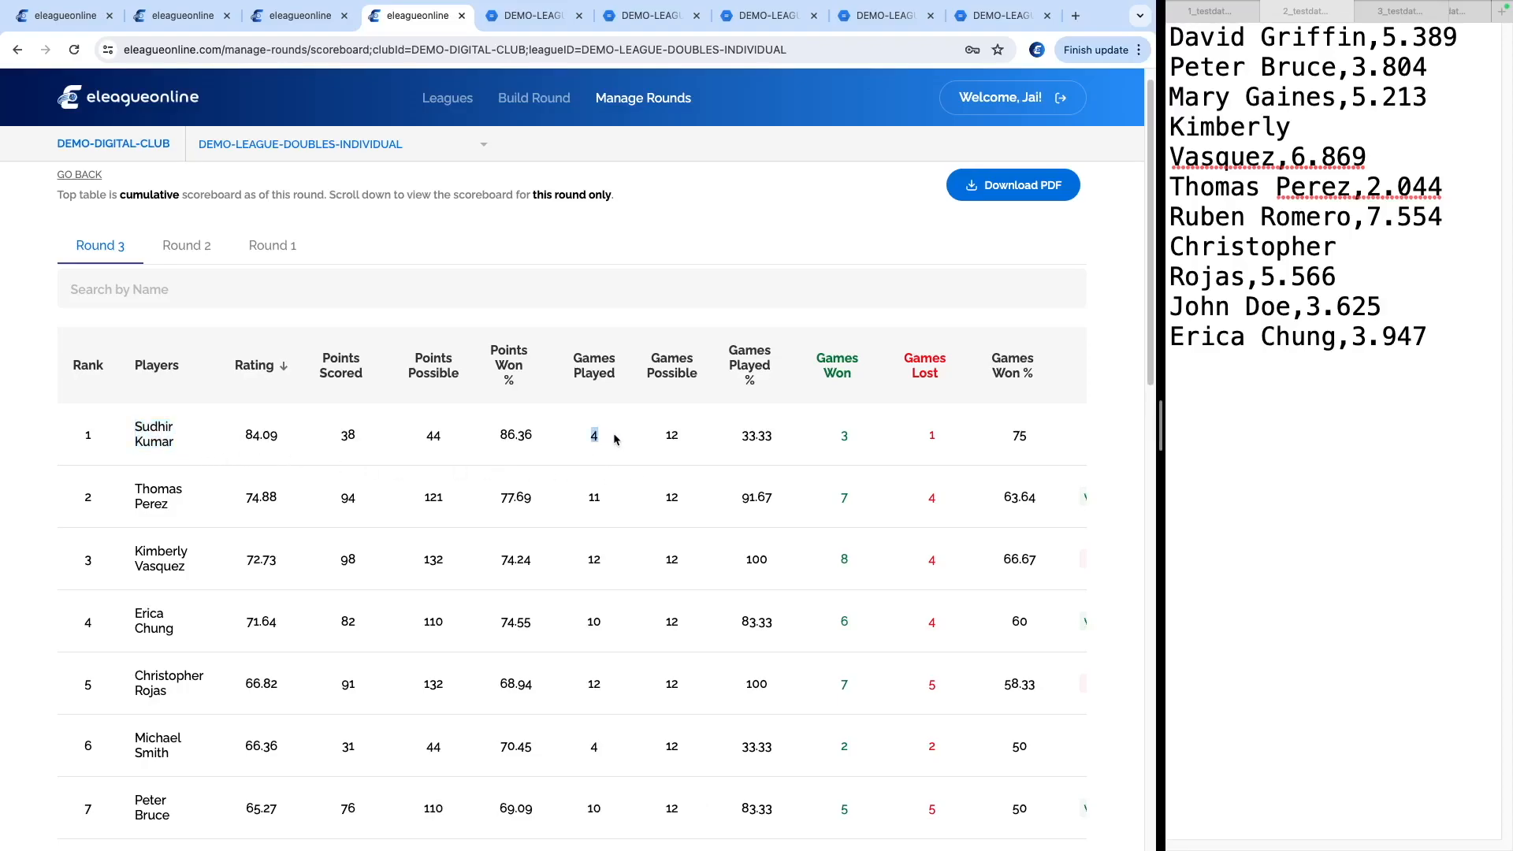
pyautogui.doubleClick(660, 441)
pyautogui.scroll(-3, 251, 473)
pyautogui.scroll(-1, 156, 589)
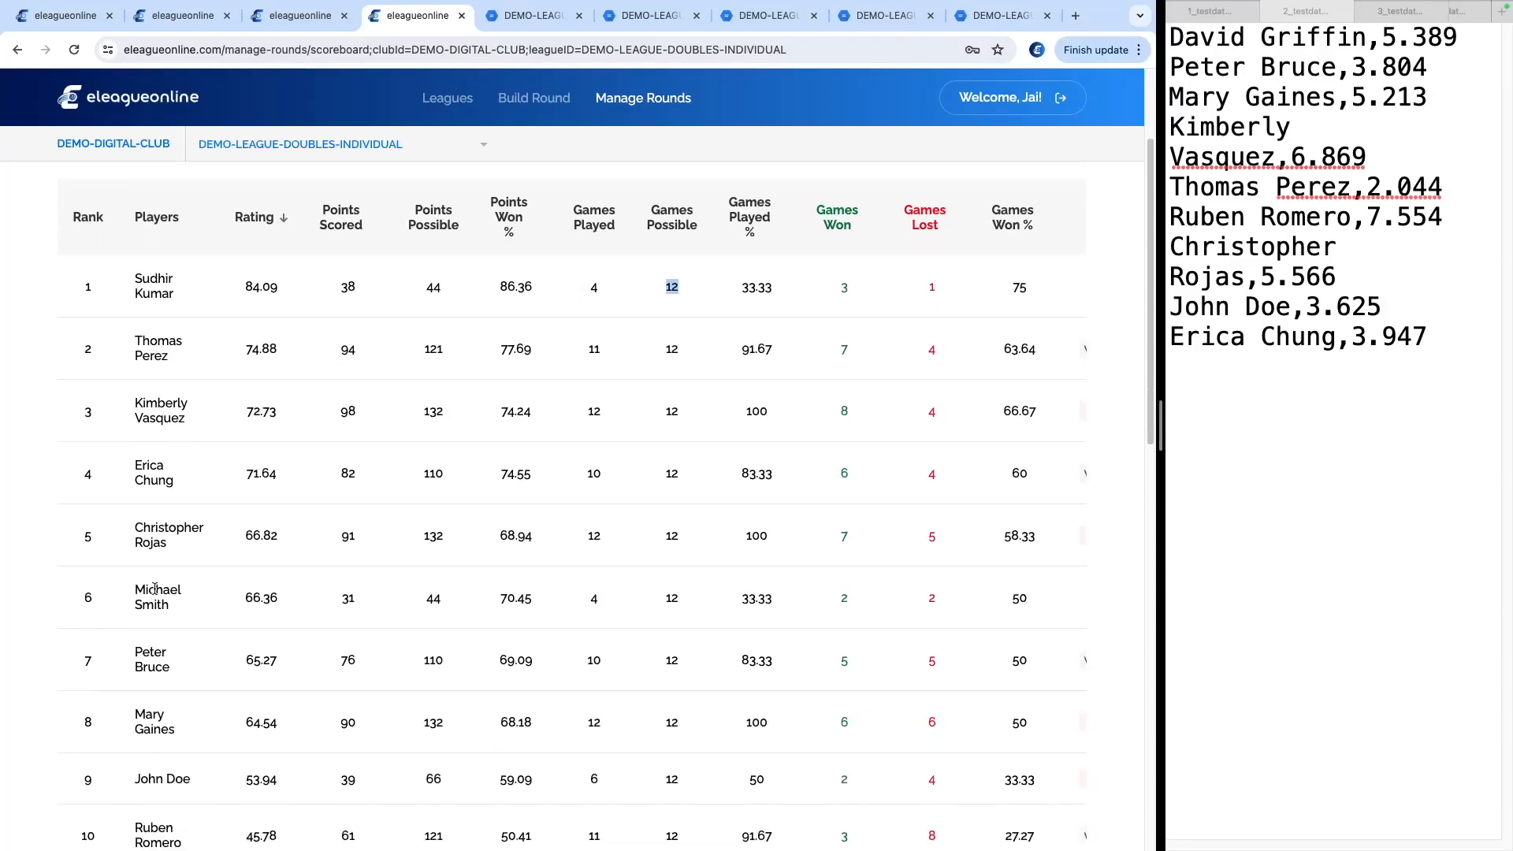
pyautogui.tripleClick(140, 601)
pyautogui.moveTo(577, 606); pyautogui.dragTo(637, 603)
pyautogui.scroll(-3, 325, 598)
pyautogui.moveTo(139, 643); pyautogui.dragTo(262, 654)
pyautogui.doubleClick(593, 660)
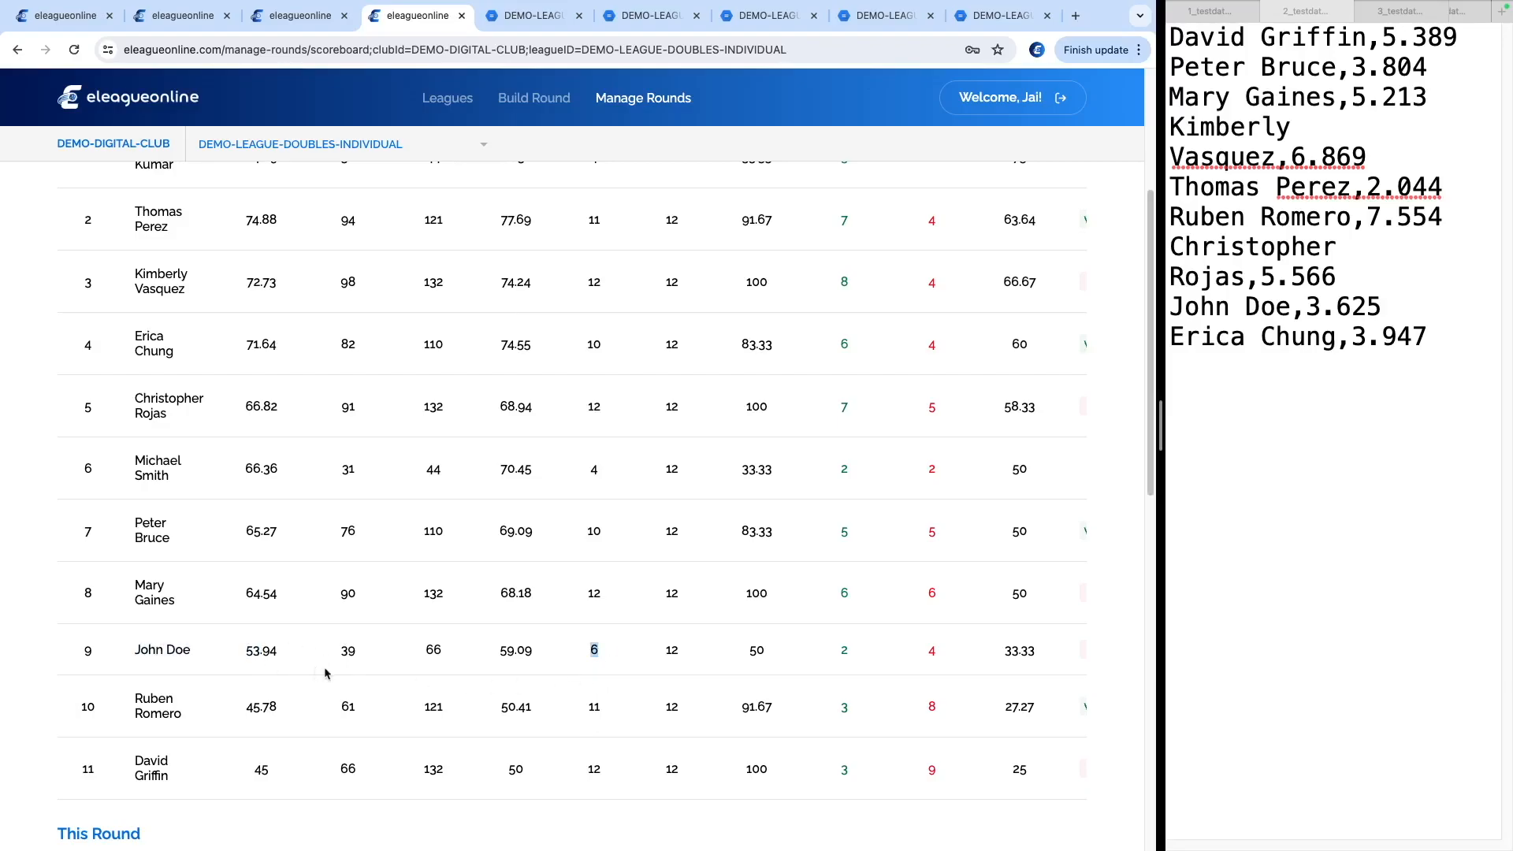
pyautogui.scroll(-1, 448, 673)
pyautogui.scroll(-5, 342, 630)
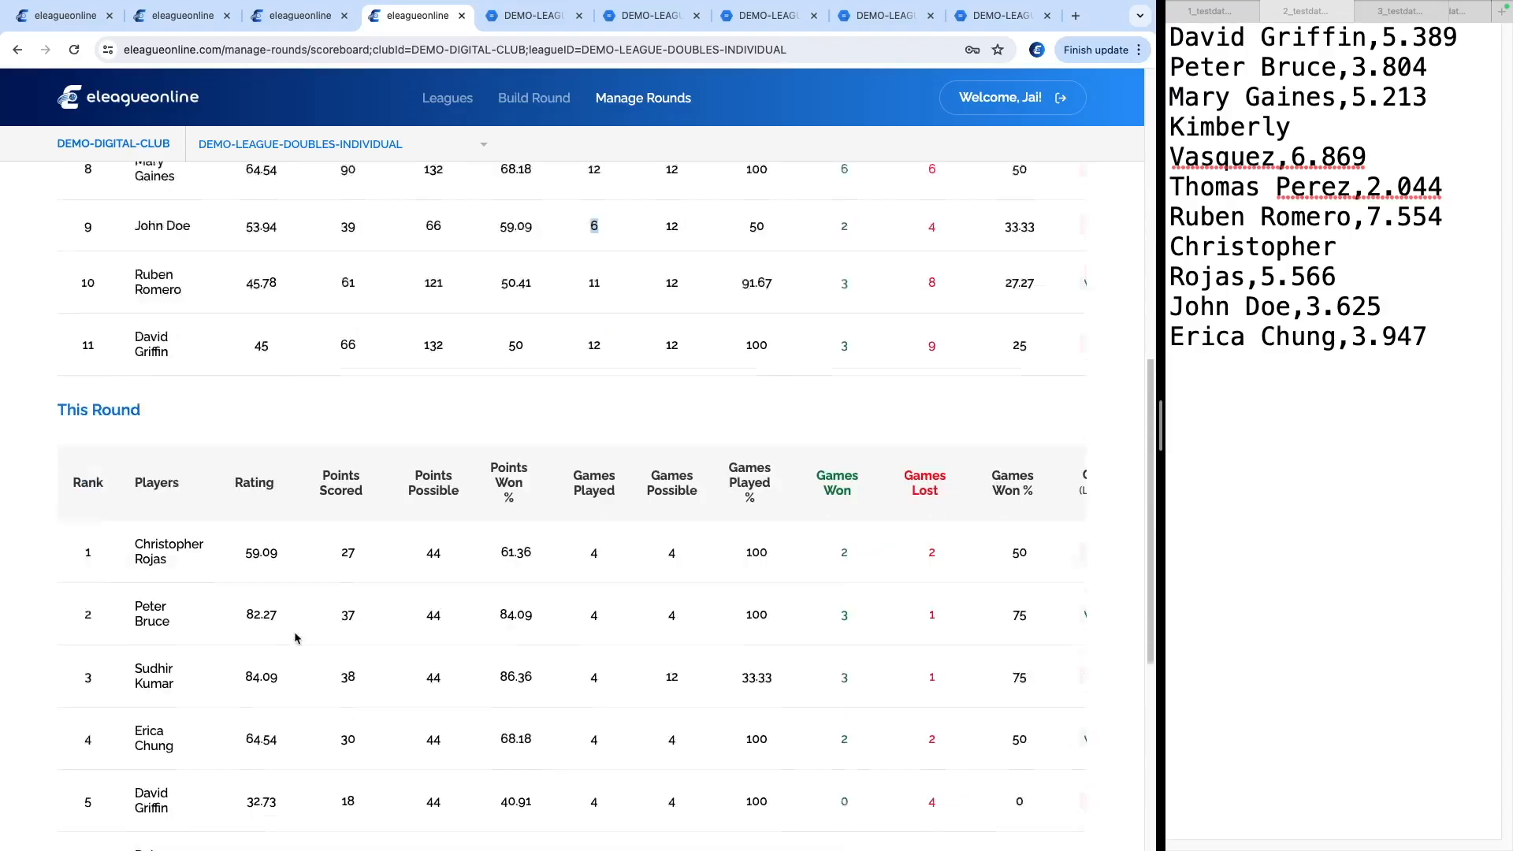
pyautogui.scroll(1, 140, 458)
pyautogui.scroll(-5, 154, 418)
pyautogui.scroll(4, 166, 374)
pyautogui.scroll(2, 166, 374)
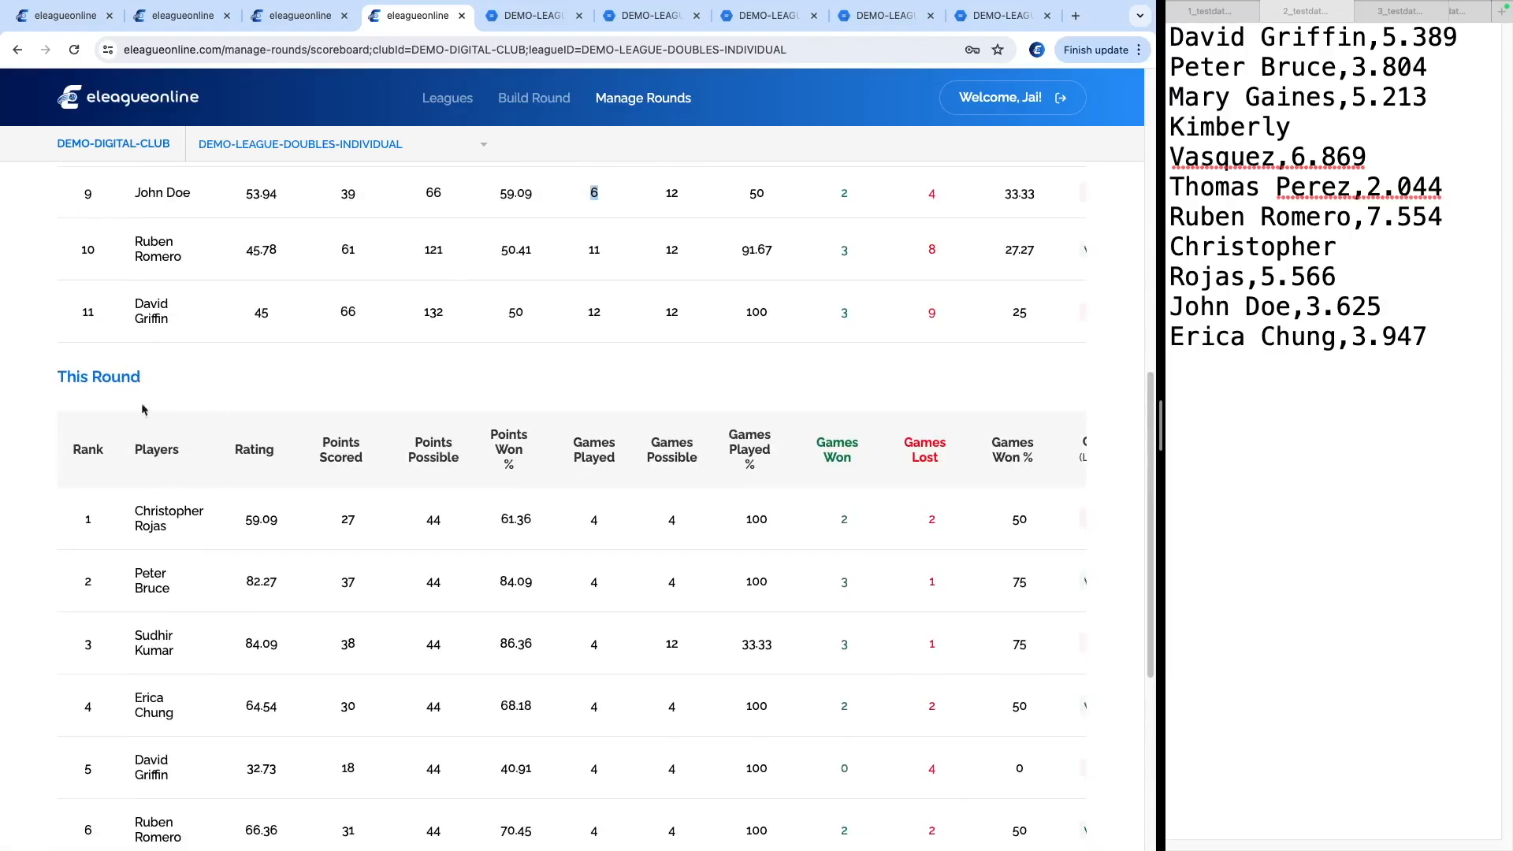
pyautogui.scroll(10, 189, 473)
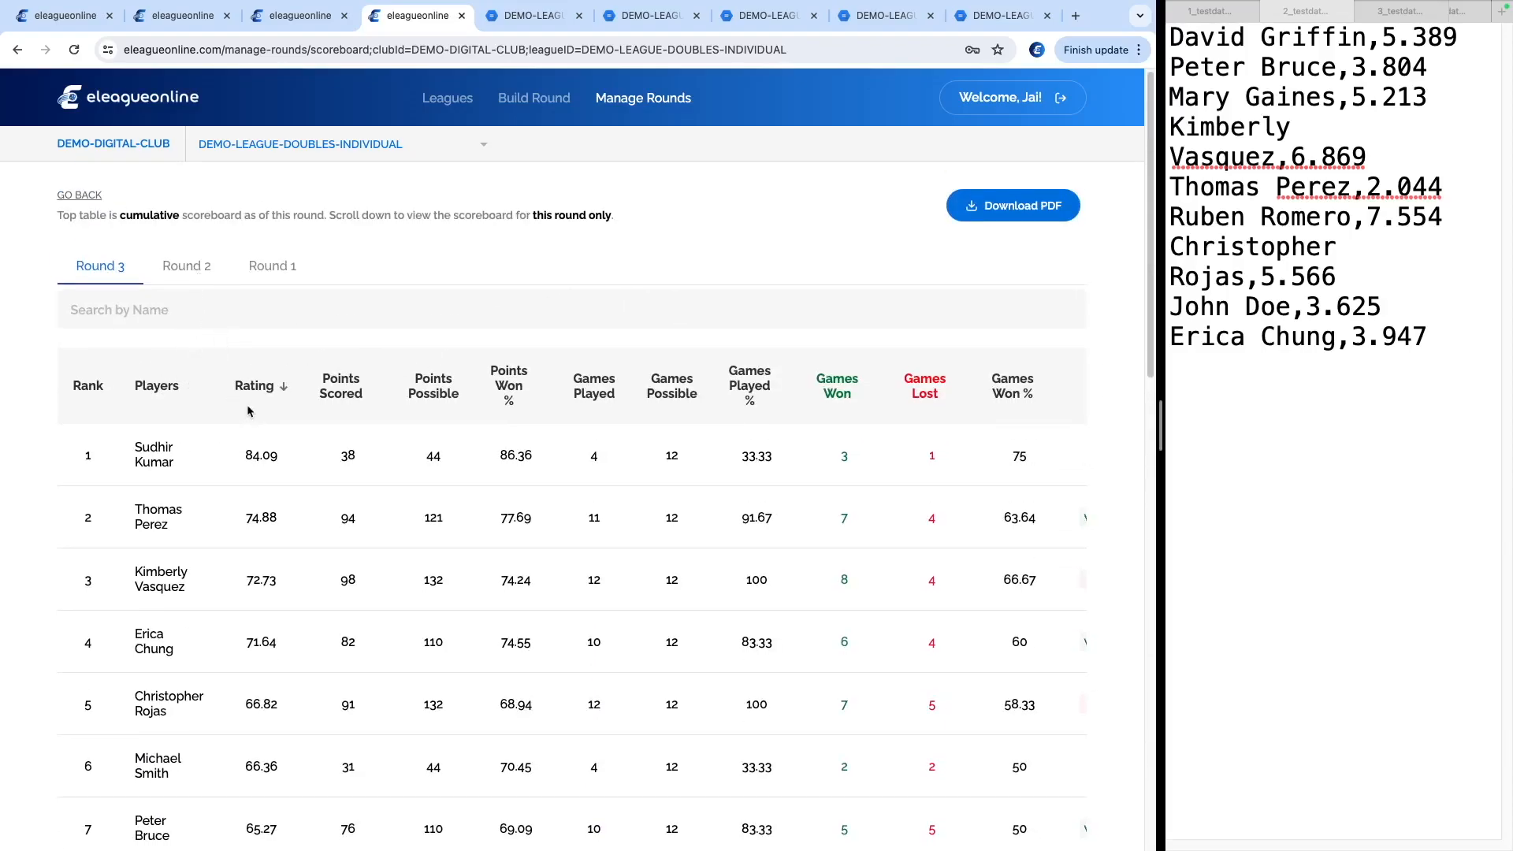
pyautogui.scroll(-1, 250, 410)
pyautogui.scroll(-12, 232, 504)
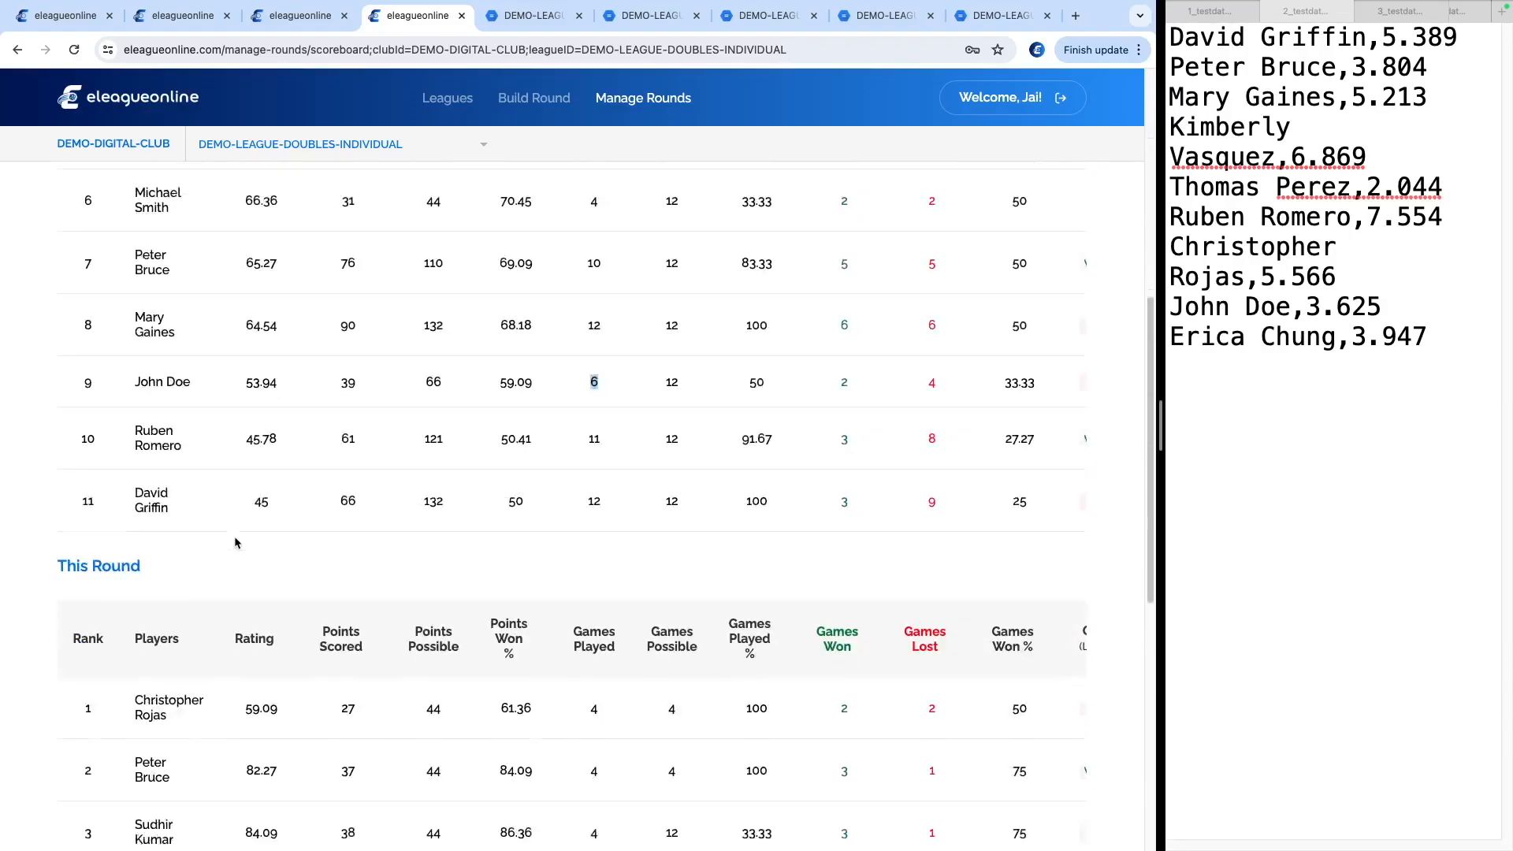
pyautogui.scroll(-3, 186, 579)
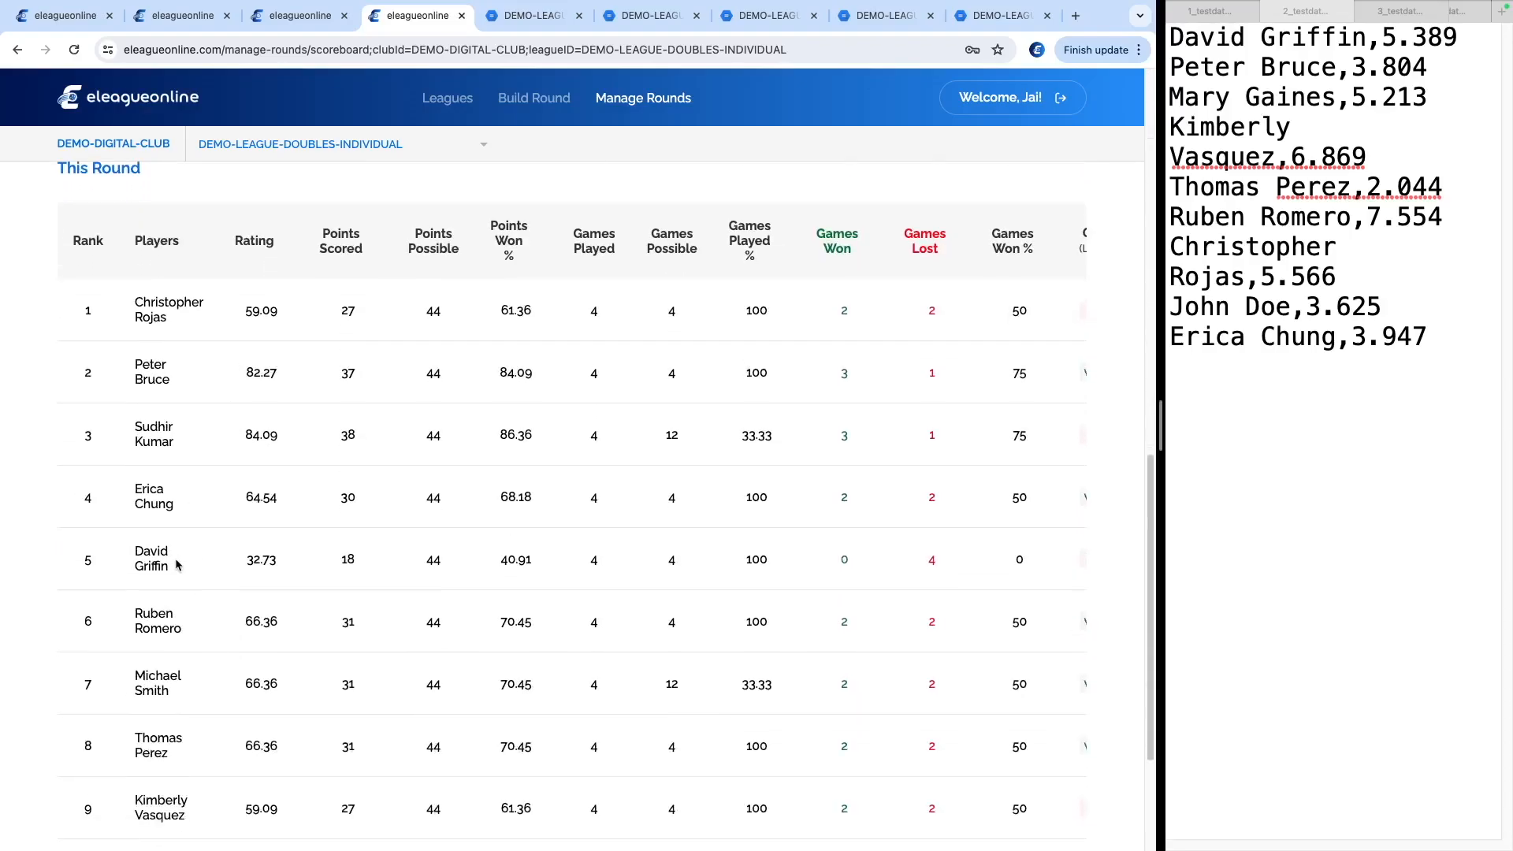
pyautogui.scroll(-3, 175, 599)
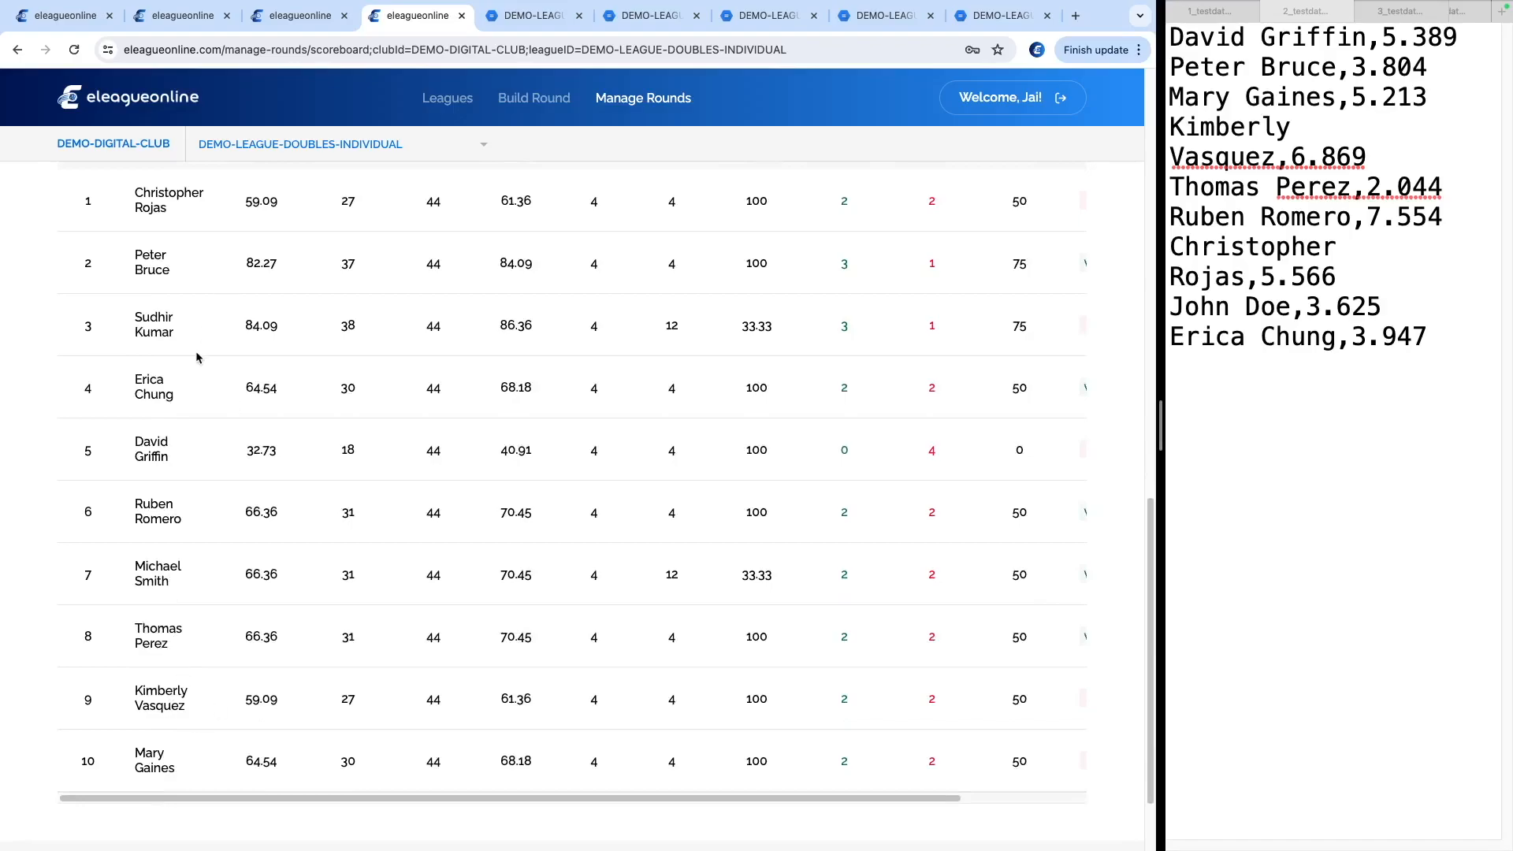
pyautogui.scroll(7, 199, 357)
pyautogui.scroll(20, 197, 475)
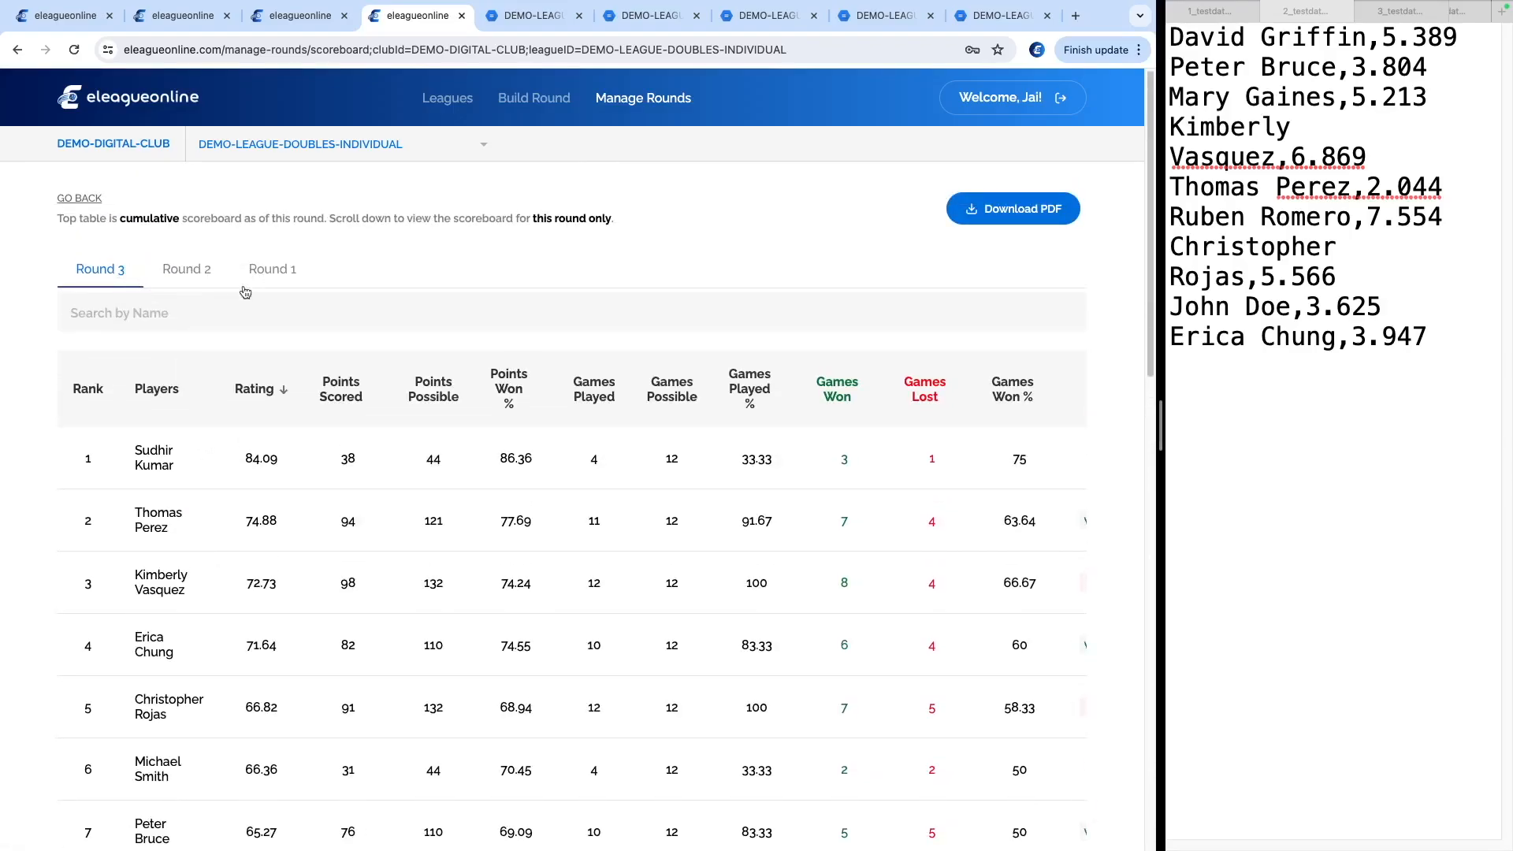
pyautogui.click(189, 270)
pyautogui.scroll(-18, 220, 465)
pyautogui.scroll(-6, 221, 466)
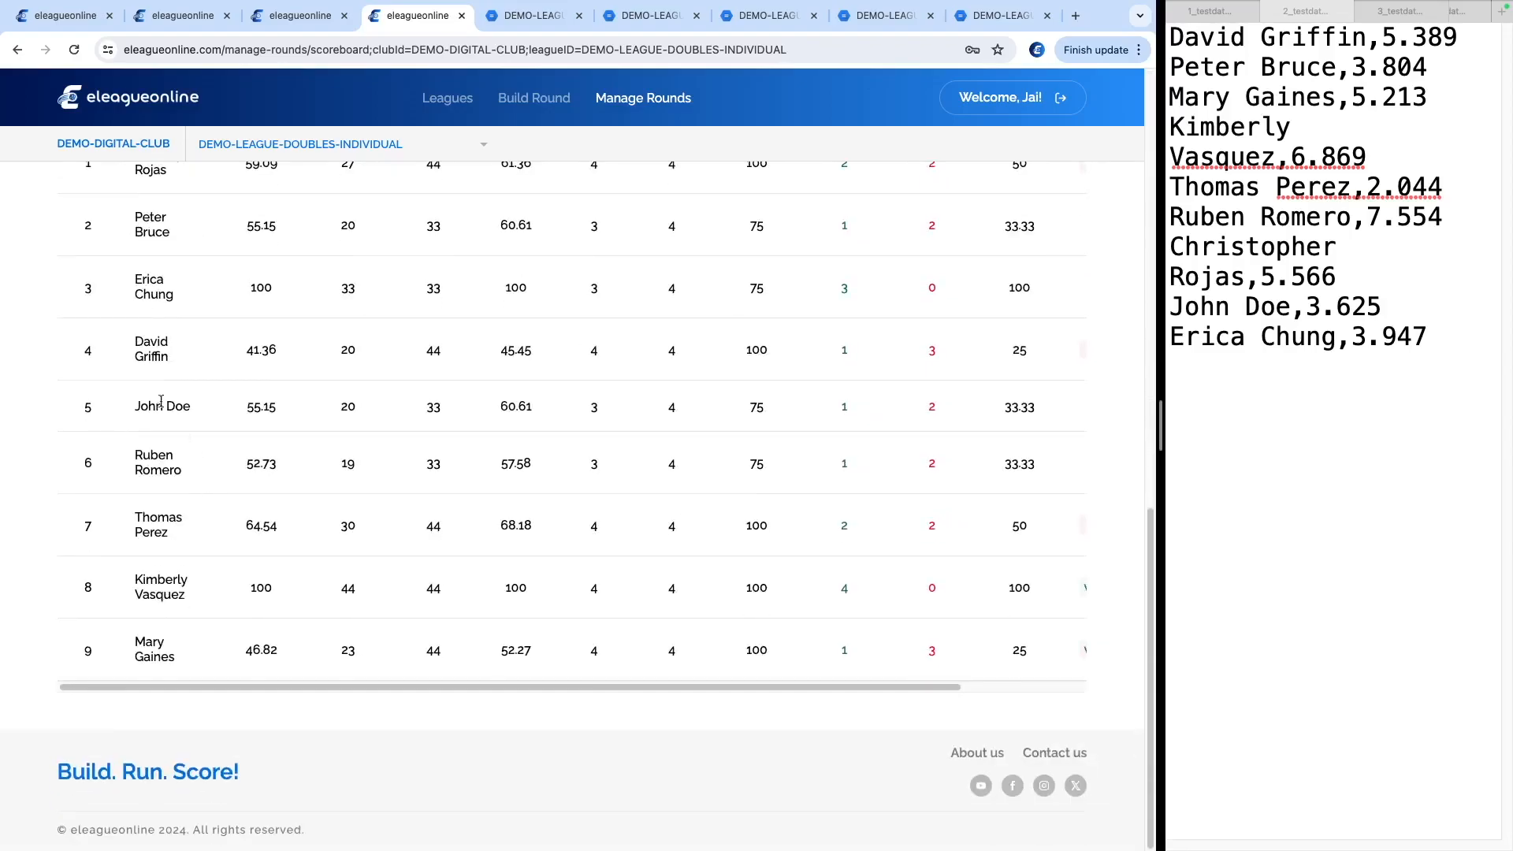
pyautogui.moveTo(139, 406); pyautogui.dragTo(192, 407)
pyautogui.scroll(20, 178, 568)
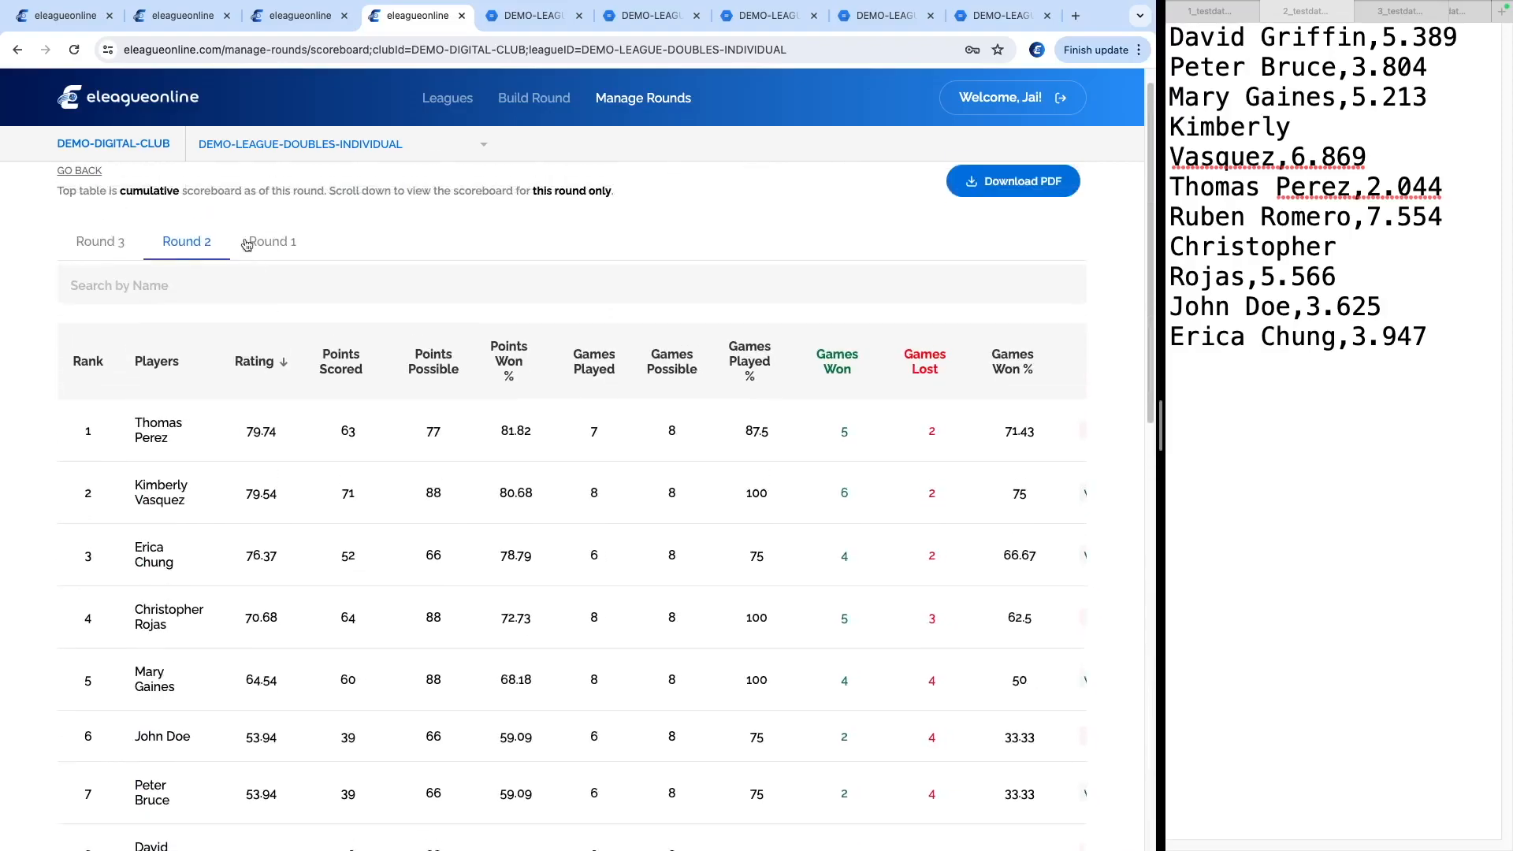
pyautogui.click(100, 269)
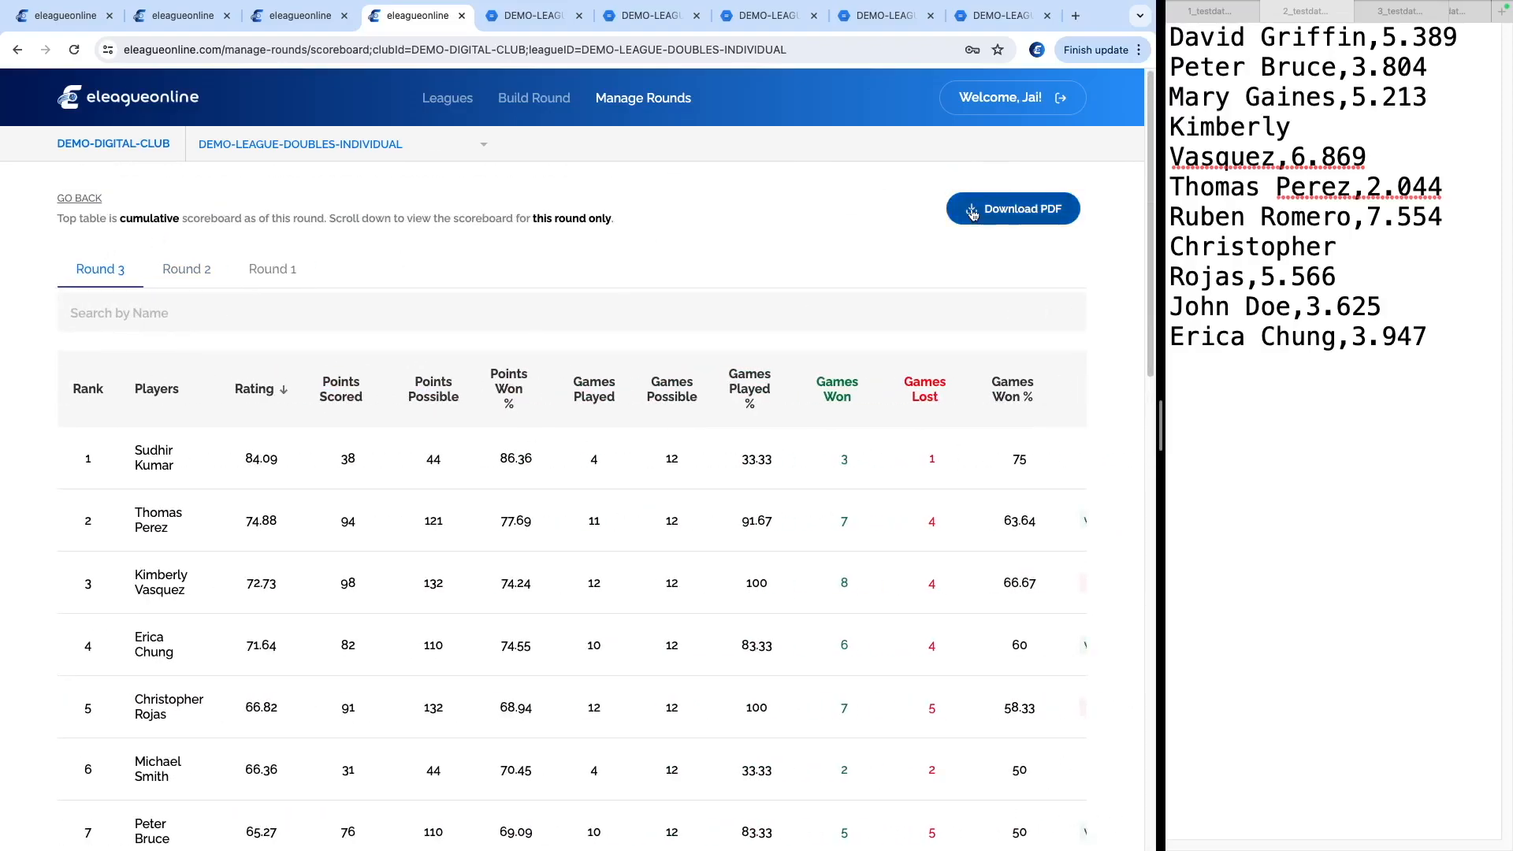
# Generate the league scorecard PDF and look it over
pyautogui.click(974, 214)
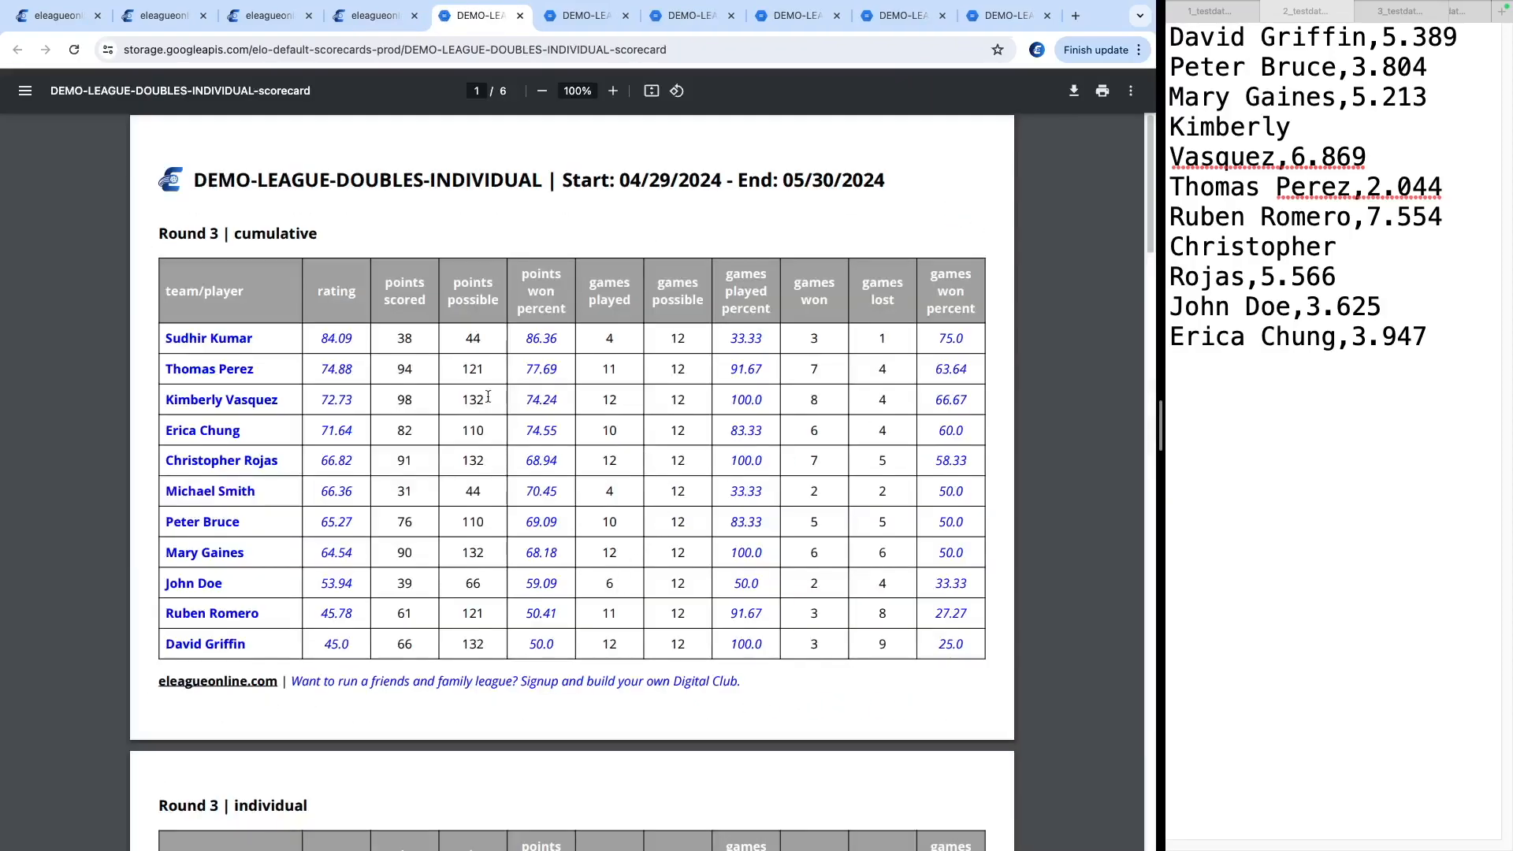
pyautogui.scroll(-10, 488, 396)
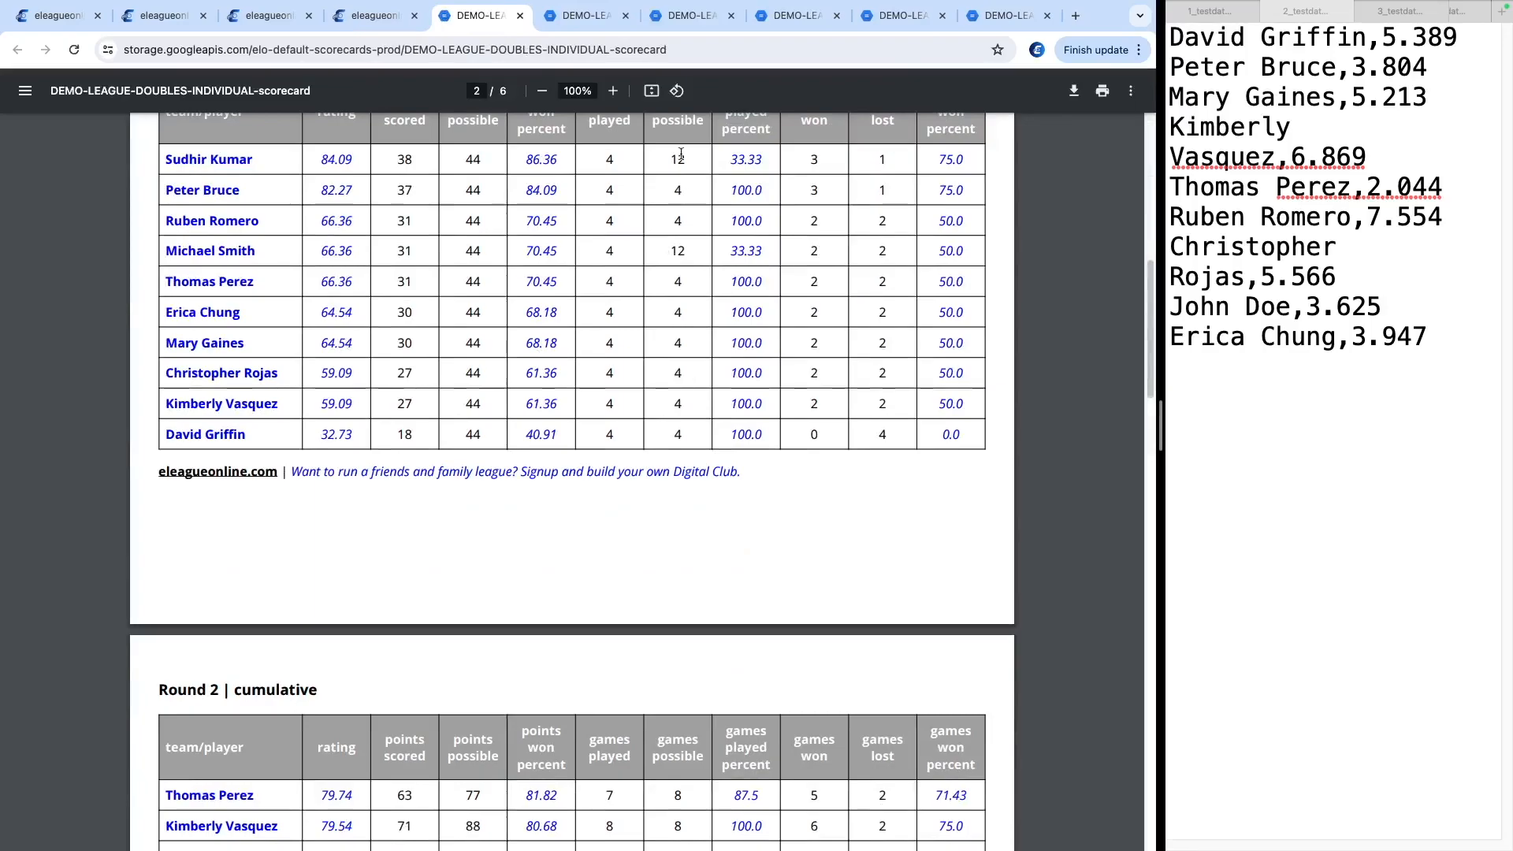
pyautogui.click(370, 17)
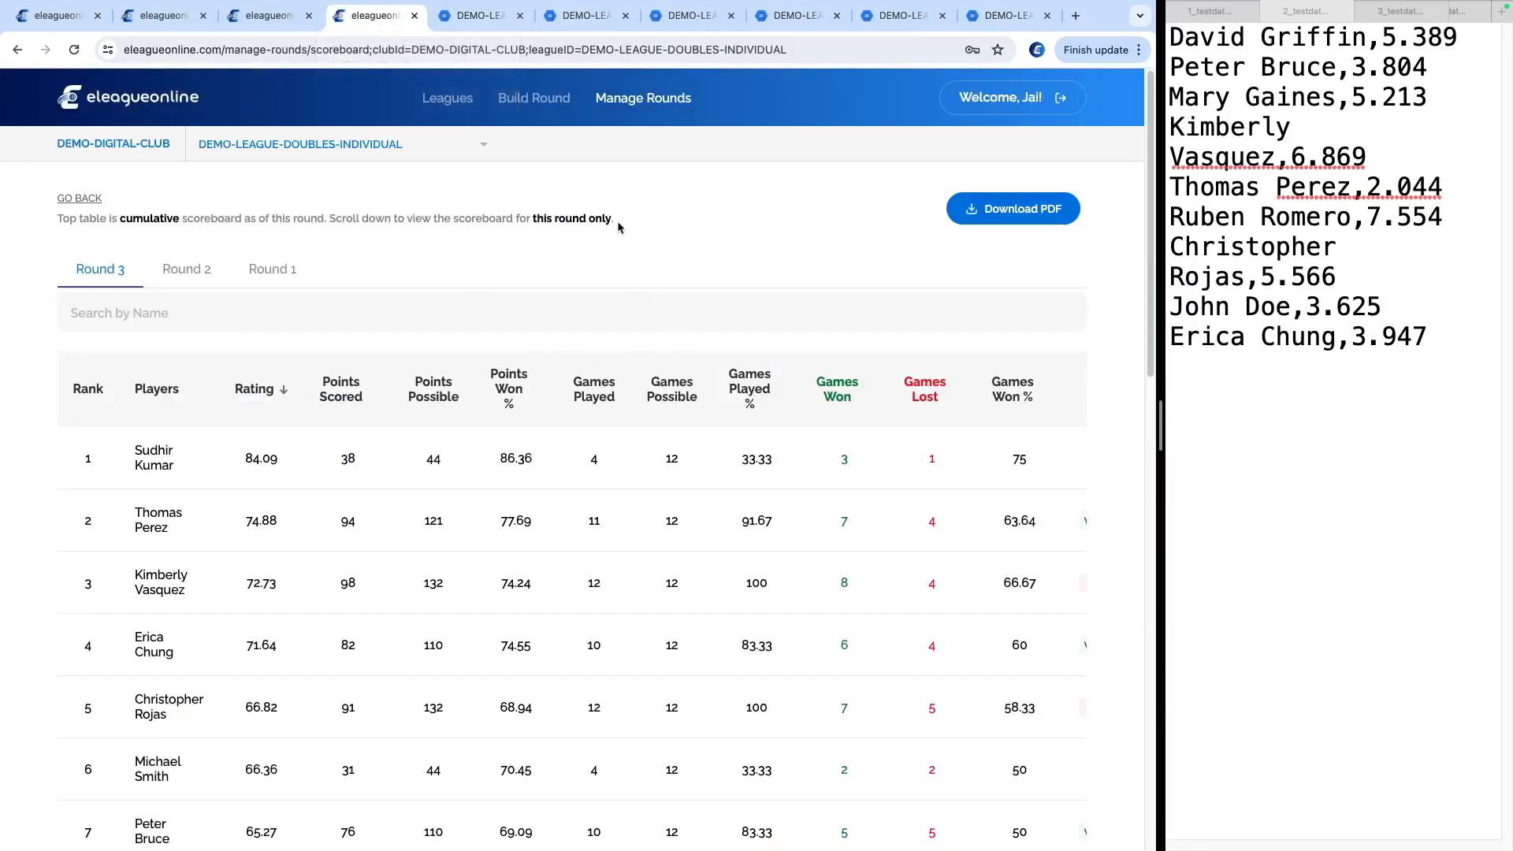
# Open Build Round, then view the Round 3 match sheet's Group 1 fixtures dated May 14th, 2024
pyautogui.click(518, 98)
pyautogui.click(481, 16)
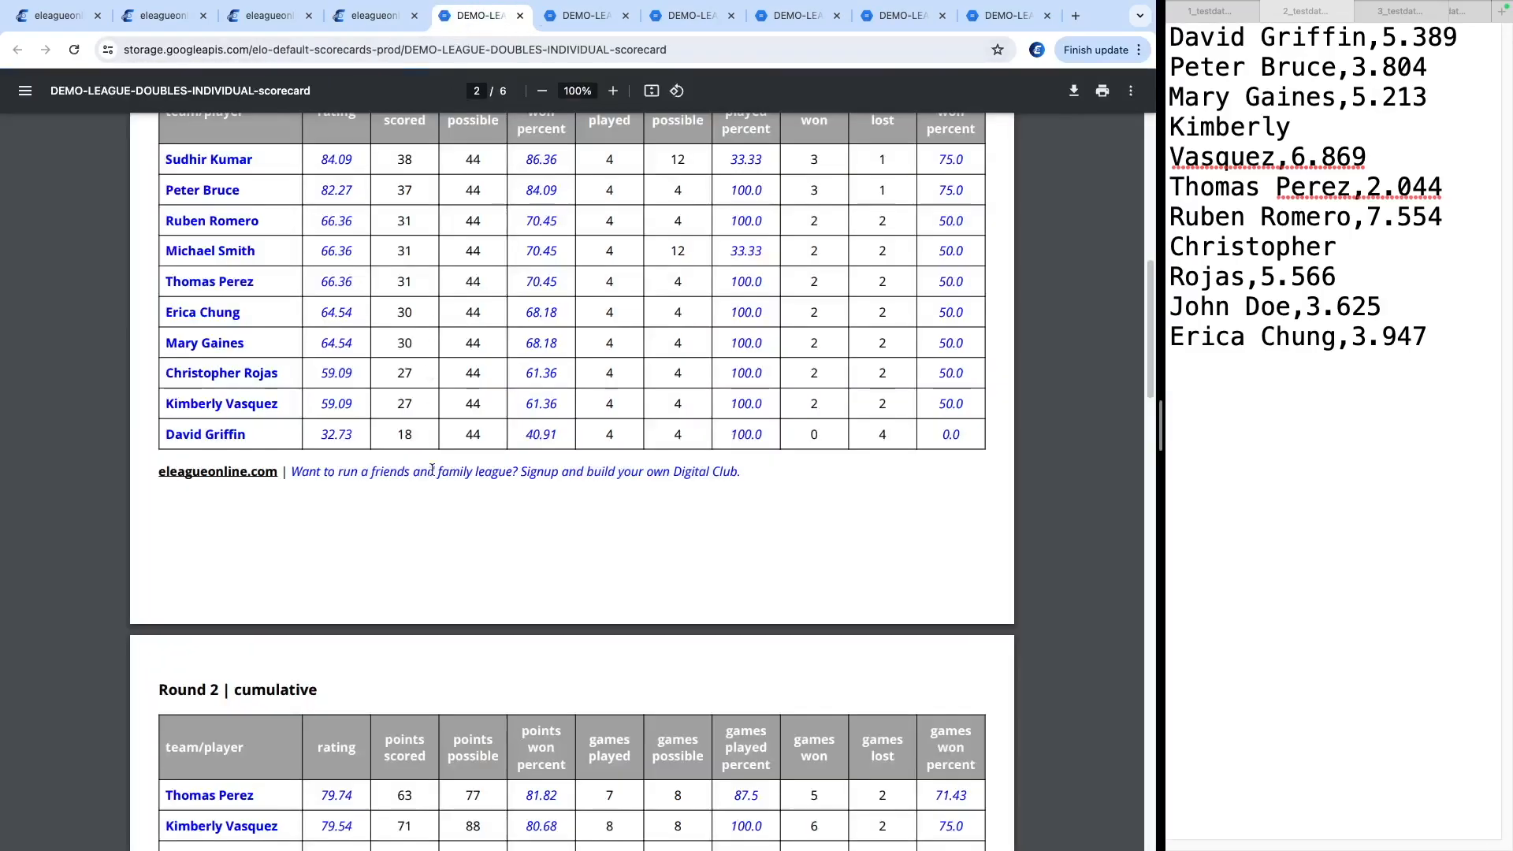
pyautogui.click(589, 21)
pyautogui.scroll(-4, 359, 532)
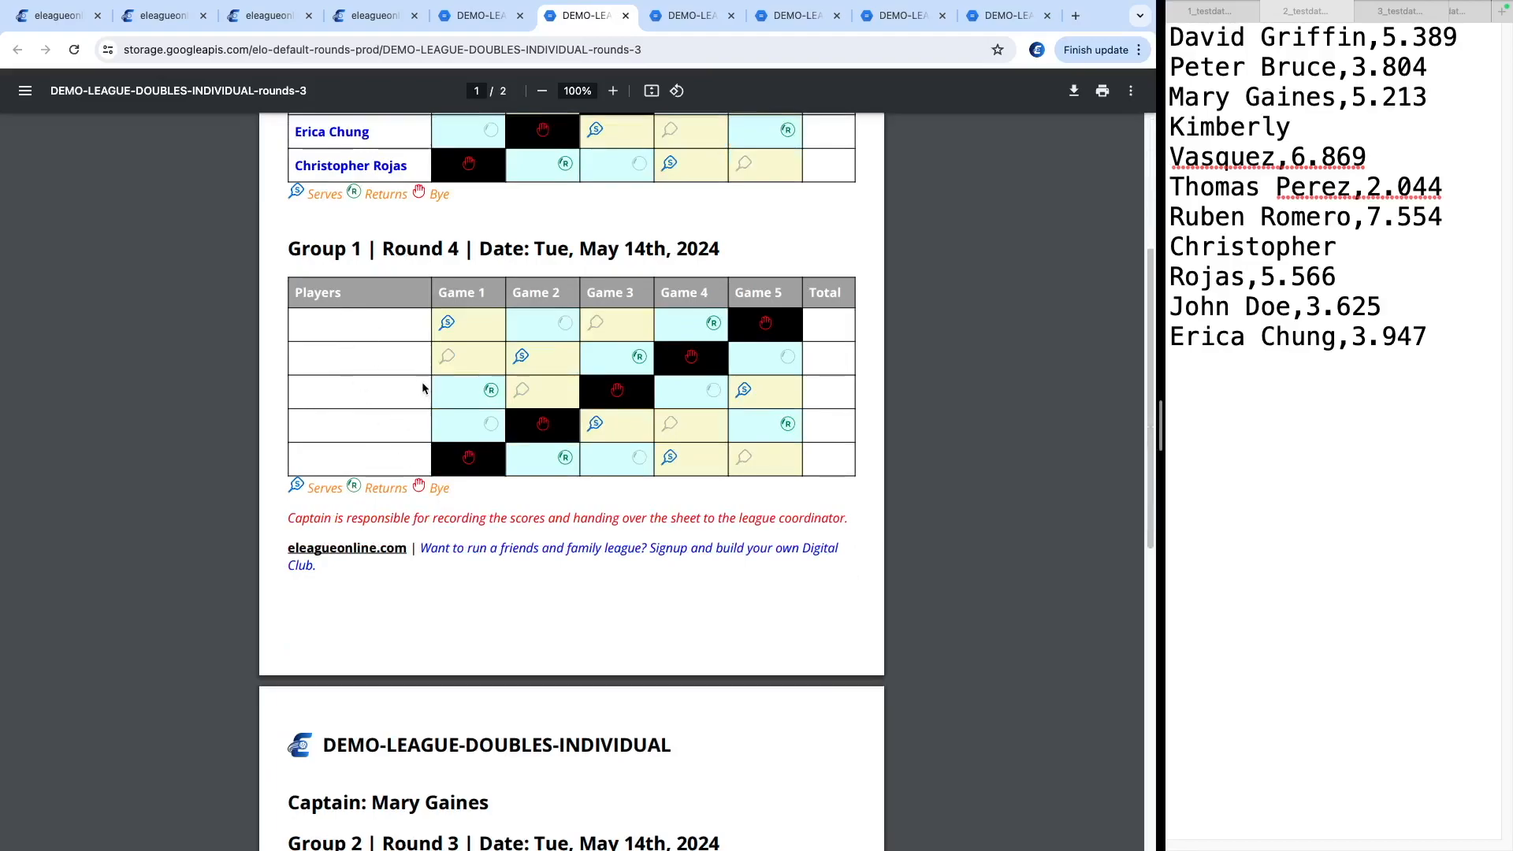
pyautogui.scroll(4, 473, 360)
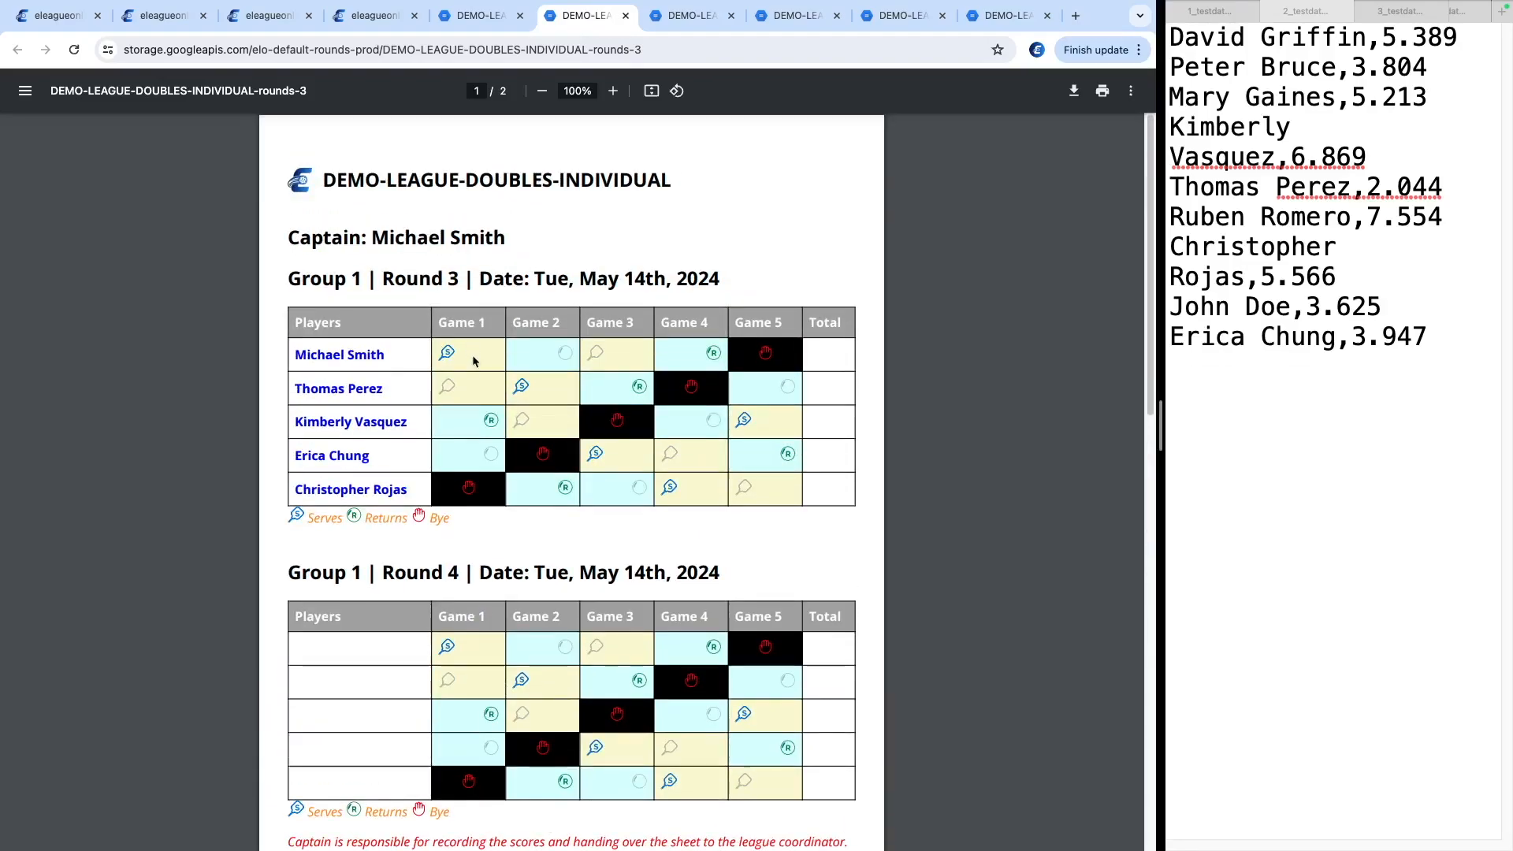
# Build Round 4 by applying the ladder on the previous round
pyautogui.click(384, 20)
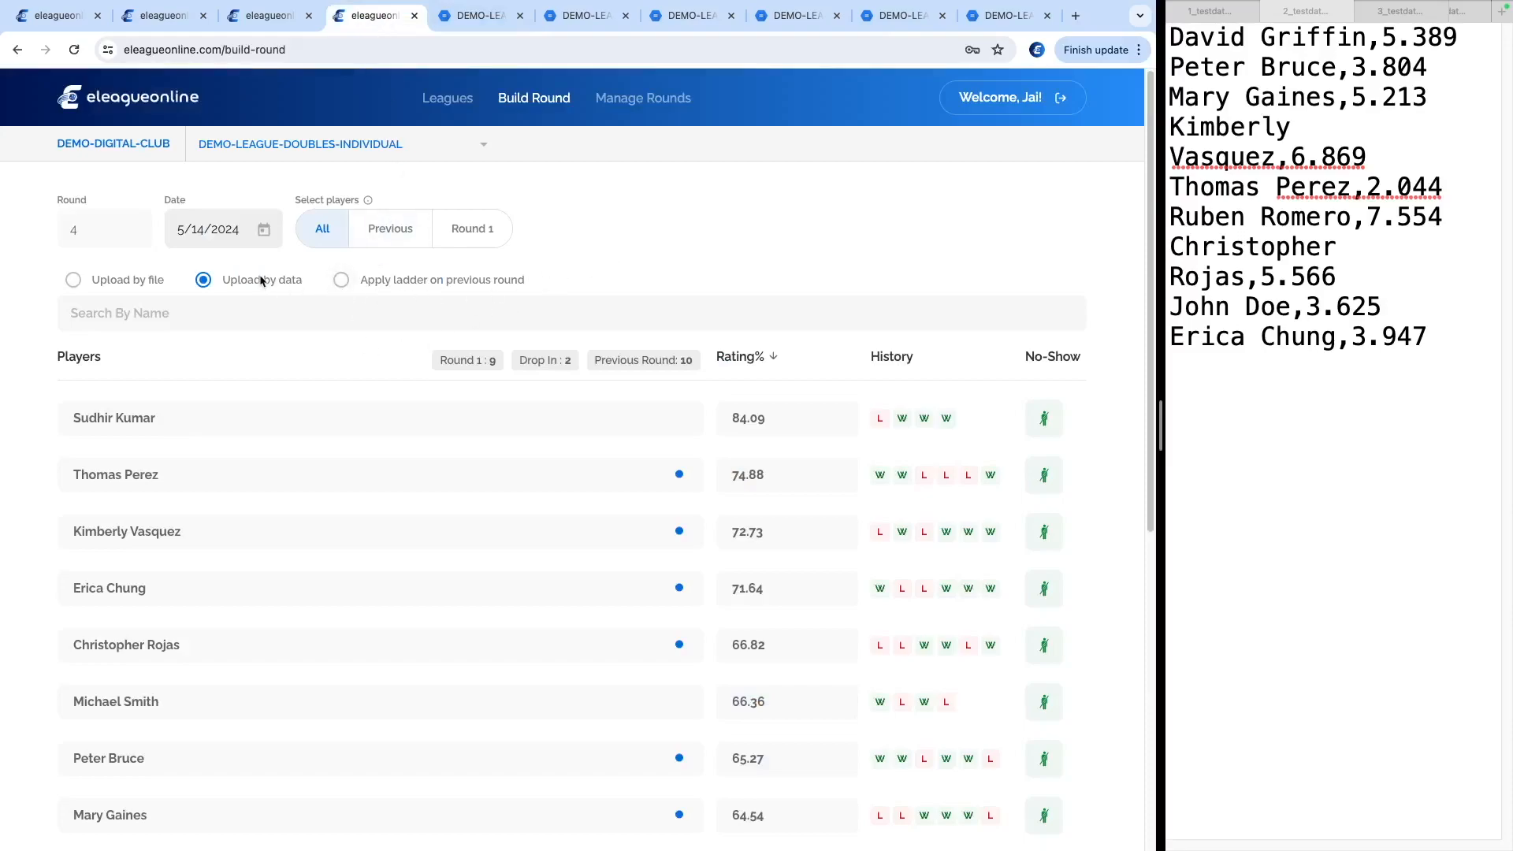
pyautogui.click(345, 284)
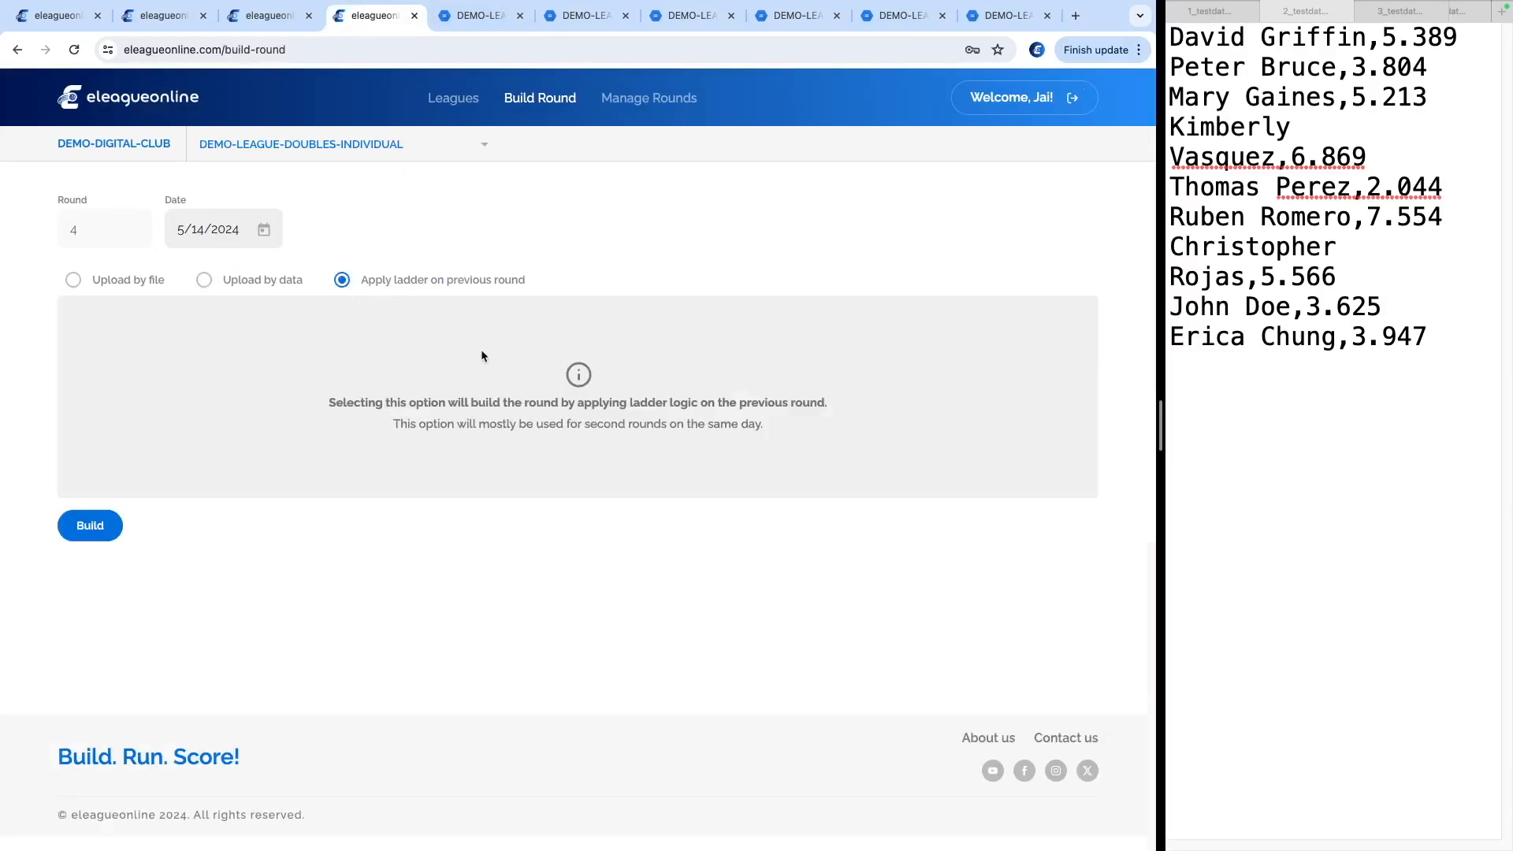
pyautogui.click(90, 526)
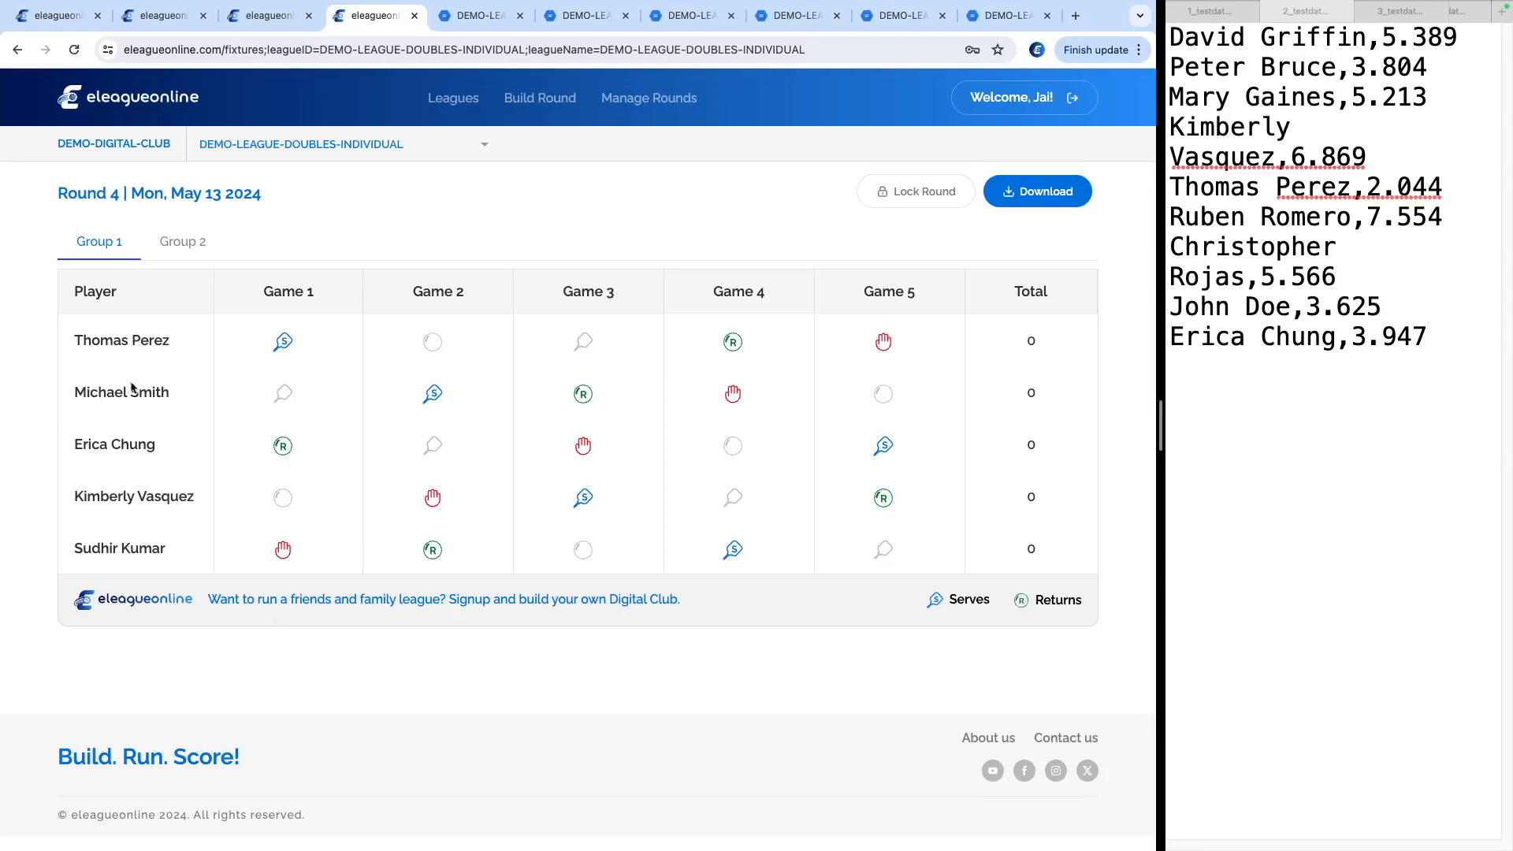
# Check Round 4's Group 2 against the Round 3 match sheet, then lock Round 4
pyautogui.click(183, 242)
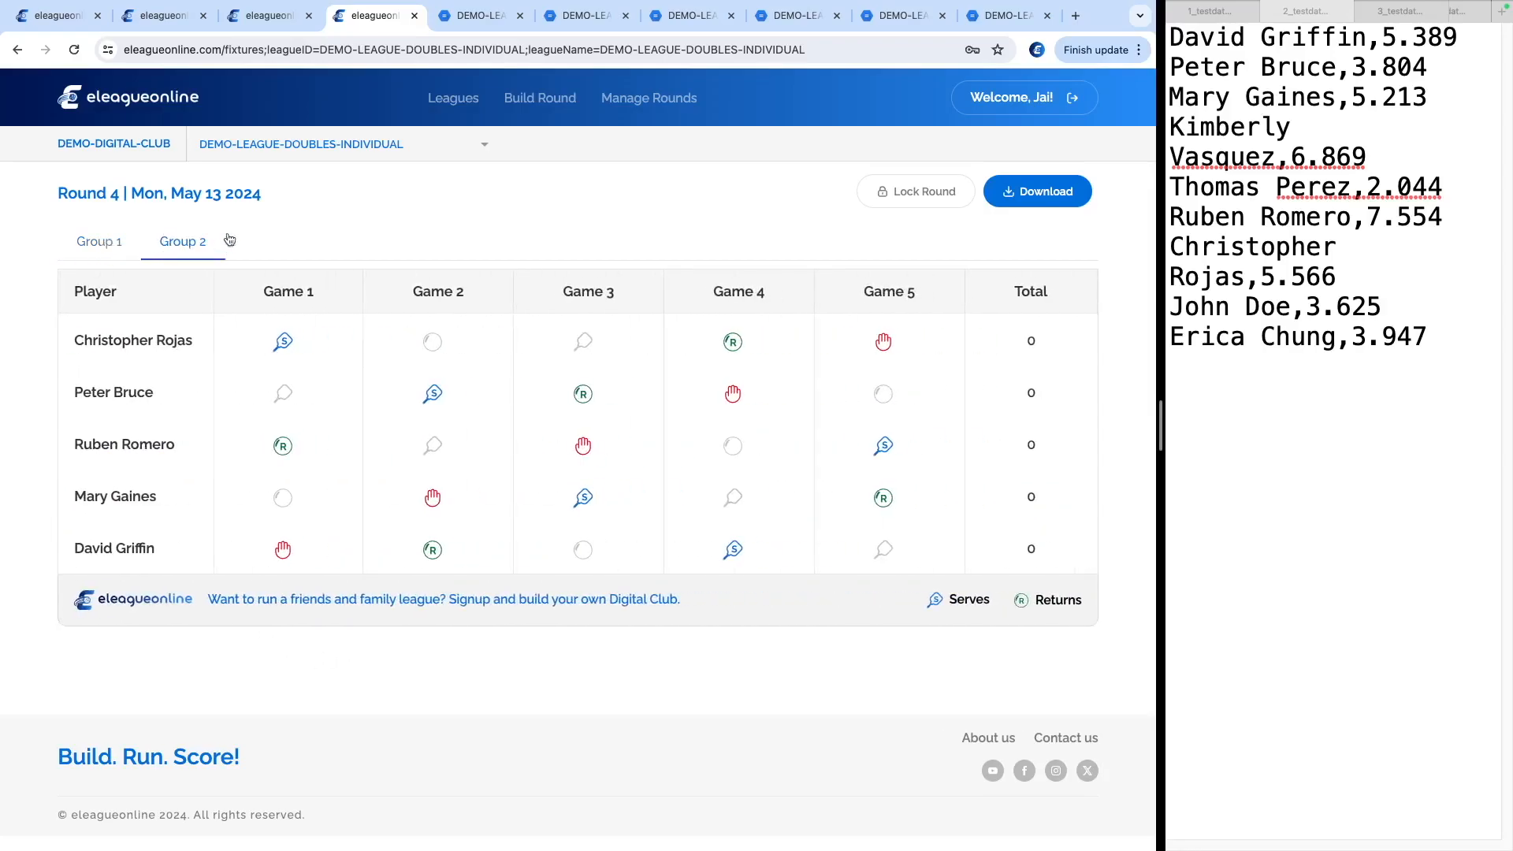
pyautogui.click(585, 16)
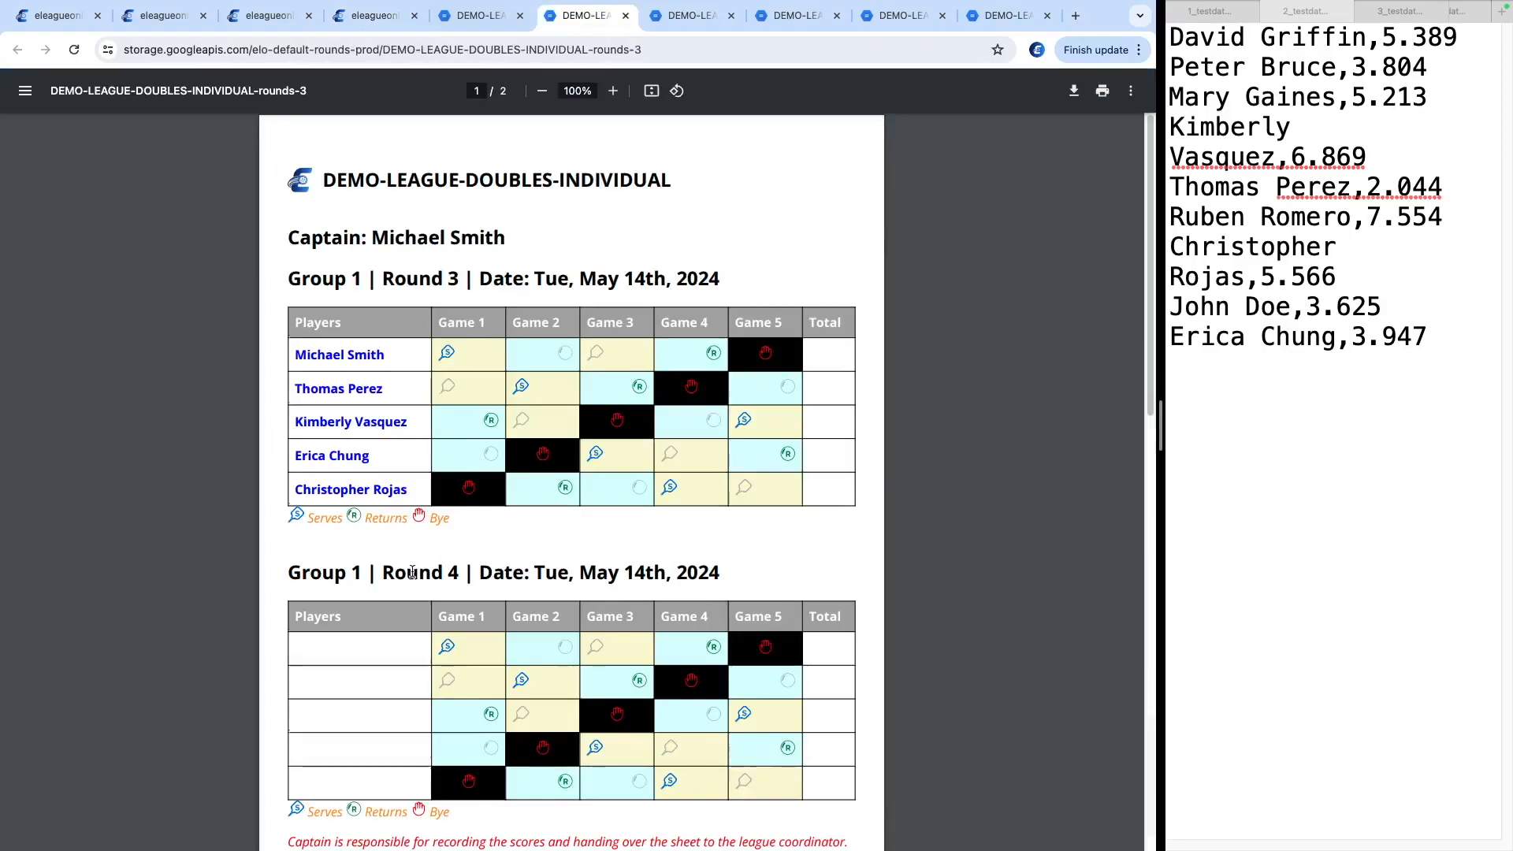
pyautogui.scroll(-1, 412, 573)
pyautogui.hotkey('ctrl', 'shift', 'Tab')
pyautogui.hotkey('ctrl', 'shift', 'Tab')
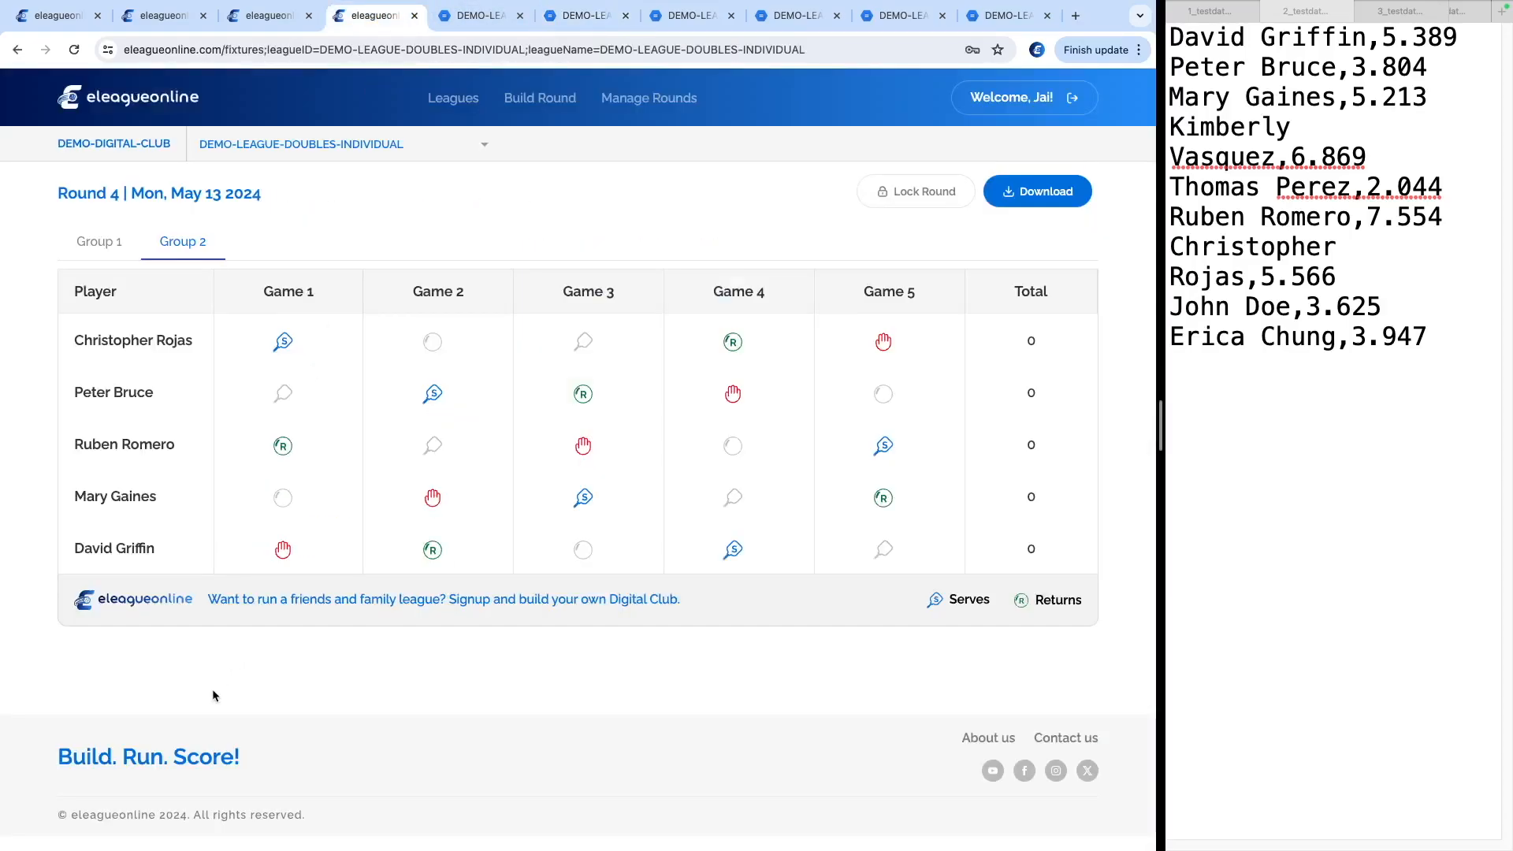
pyautogui.click(895, 196)
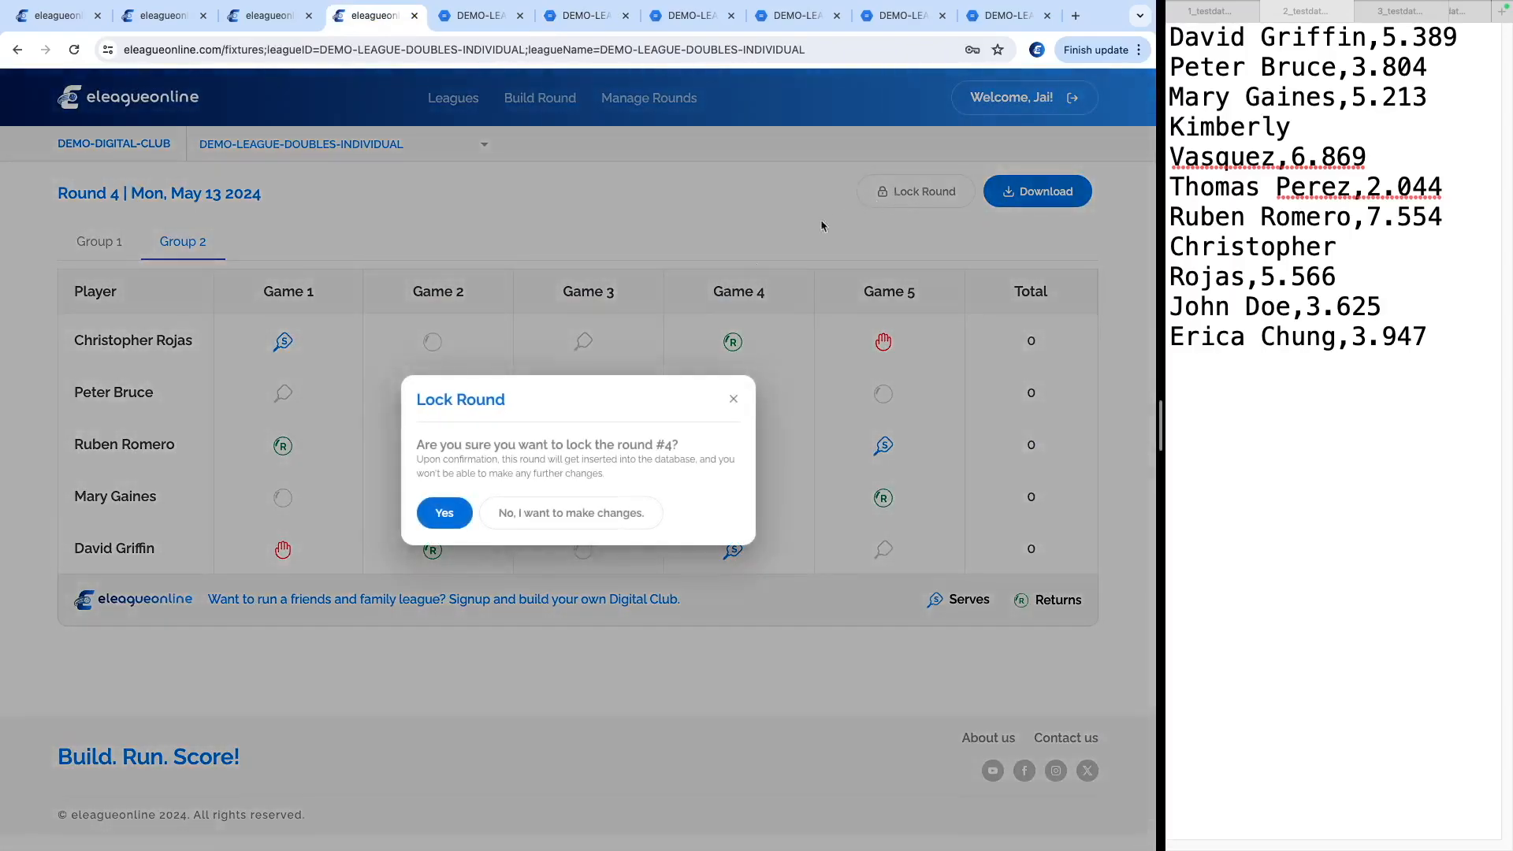
pyautogui.click(421, 523)
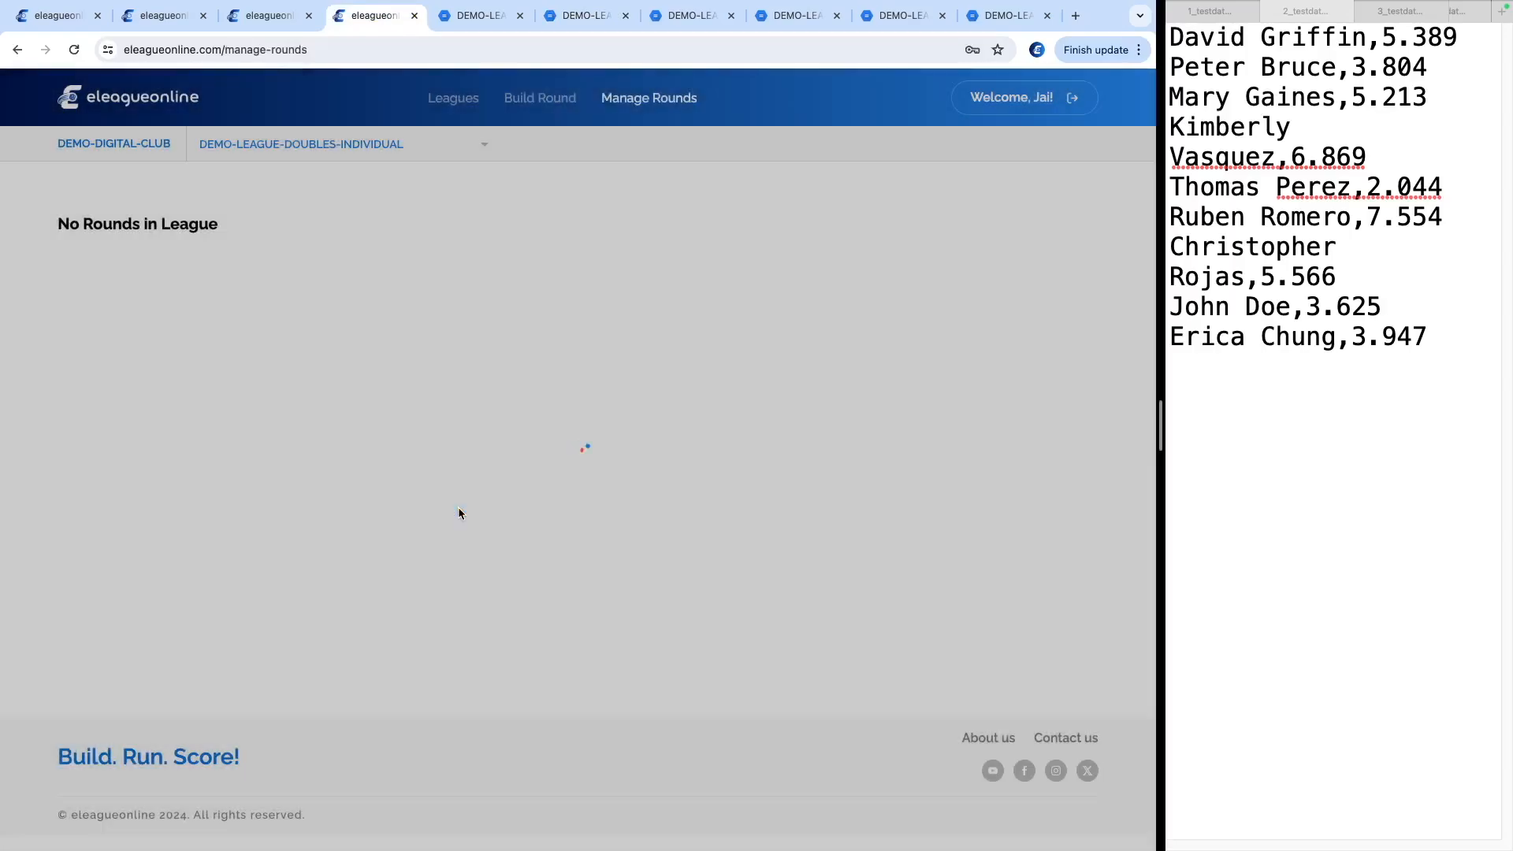
# Open Round 4's scores for editing, checking the Round 3 match sheet PDF for reference
pyautogui.click(934, 343)
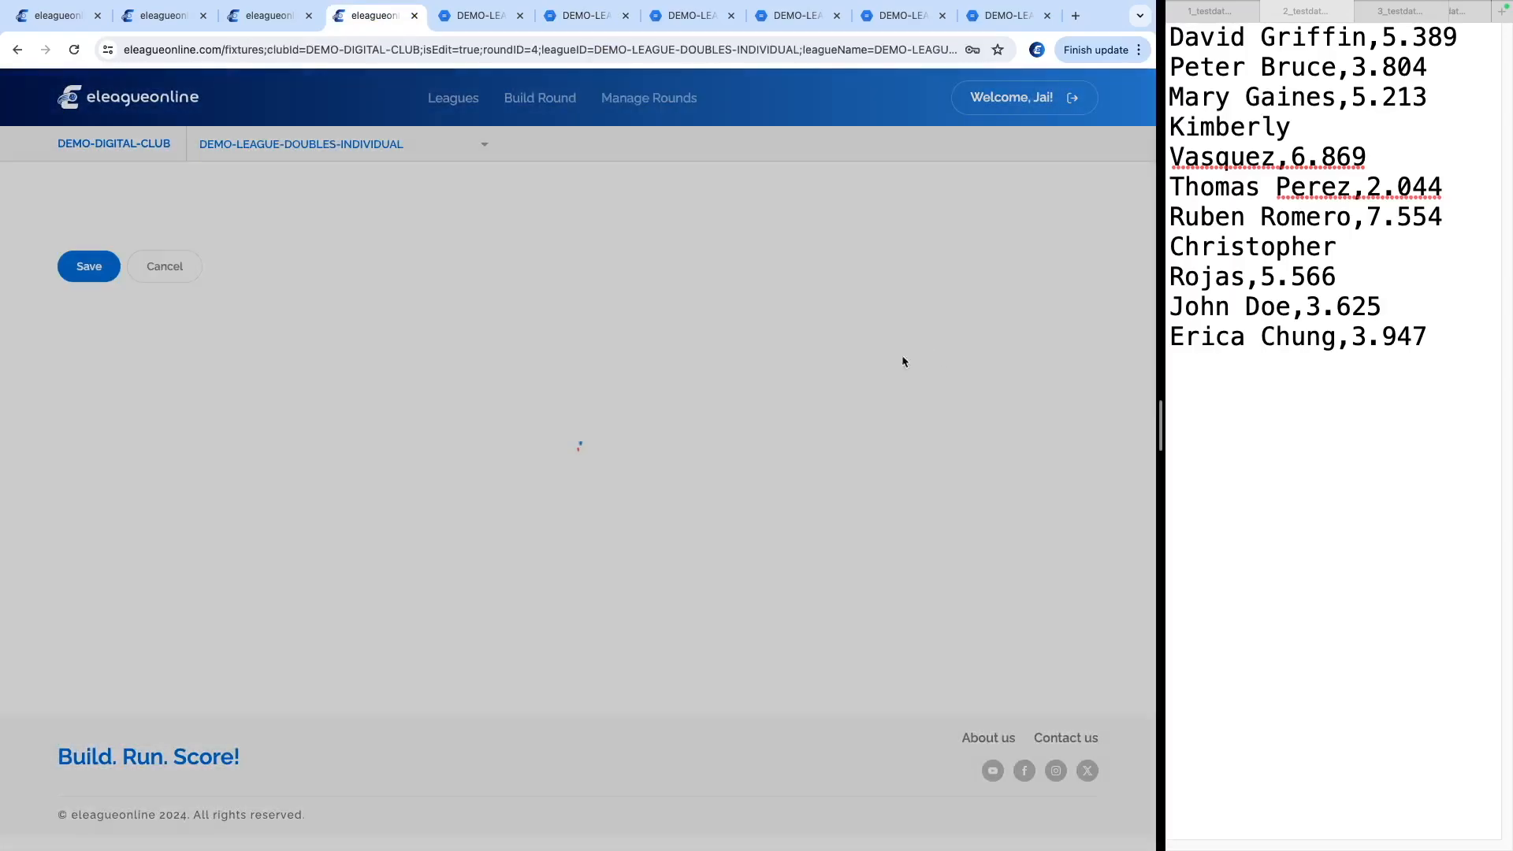
pyautogui.click(307, 340)
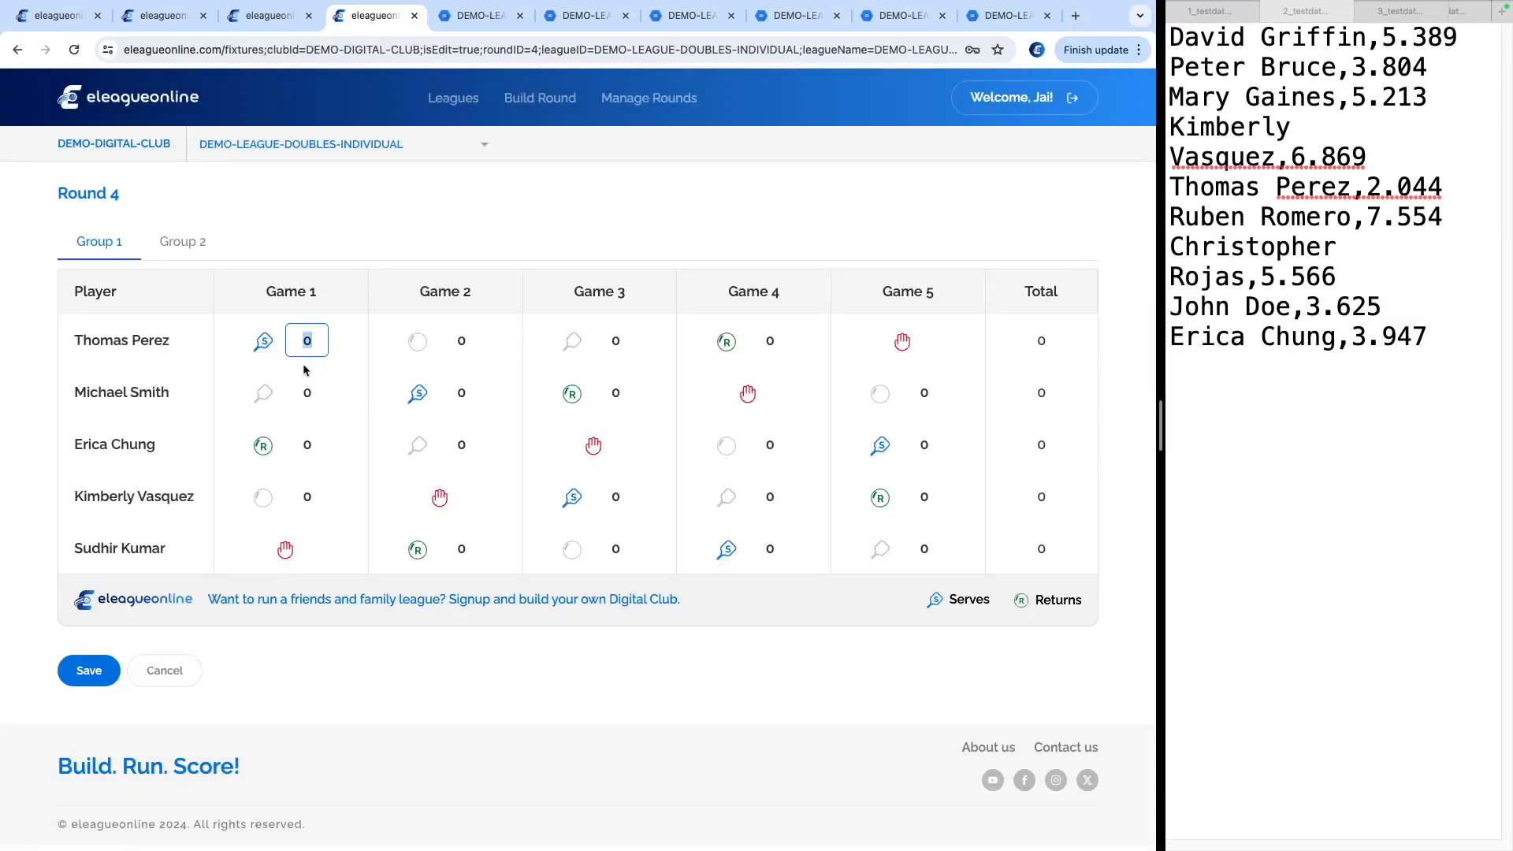
pyautogui.click(561, 18)
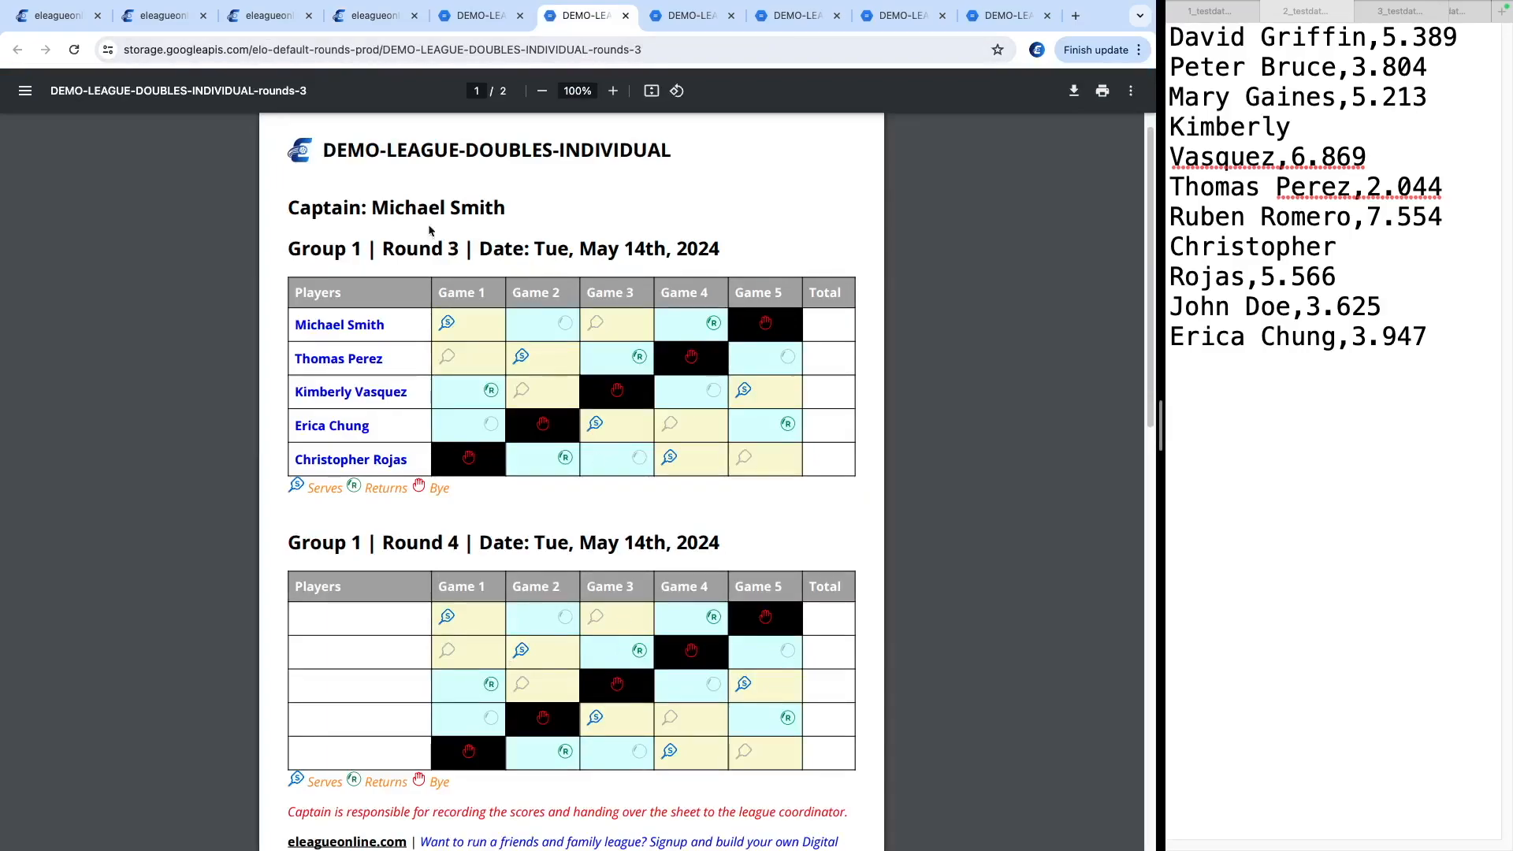
pyautogui.click(377, 17)
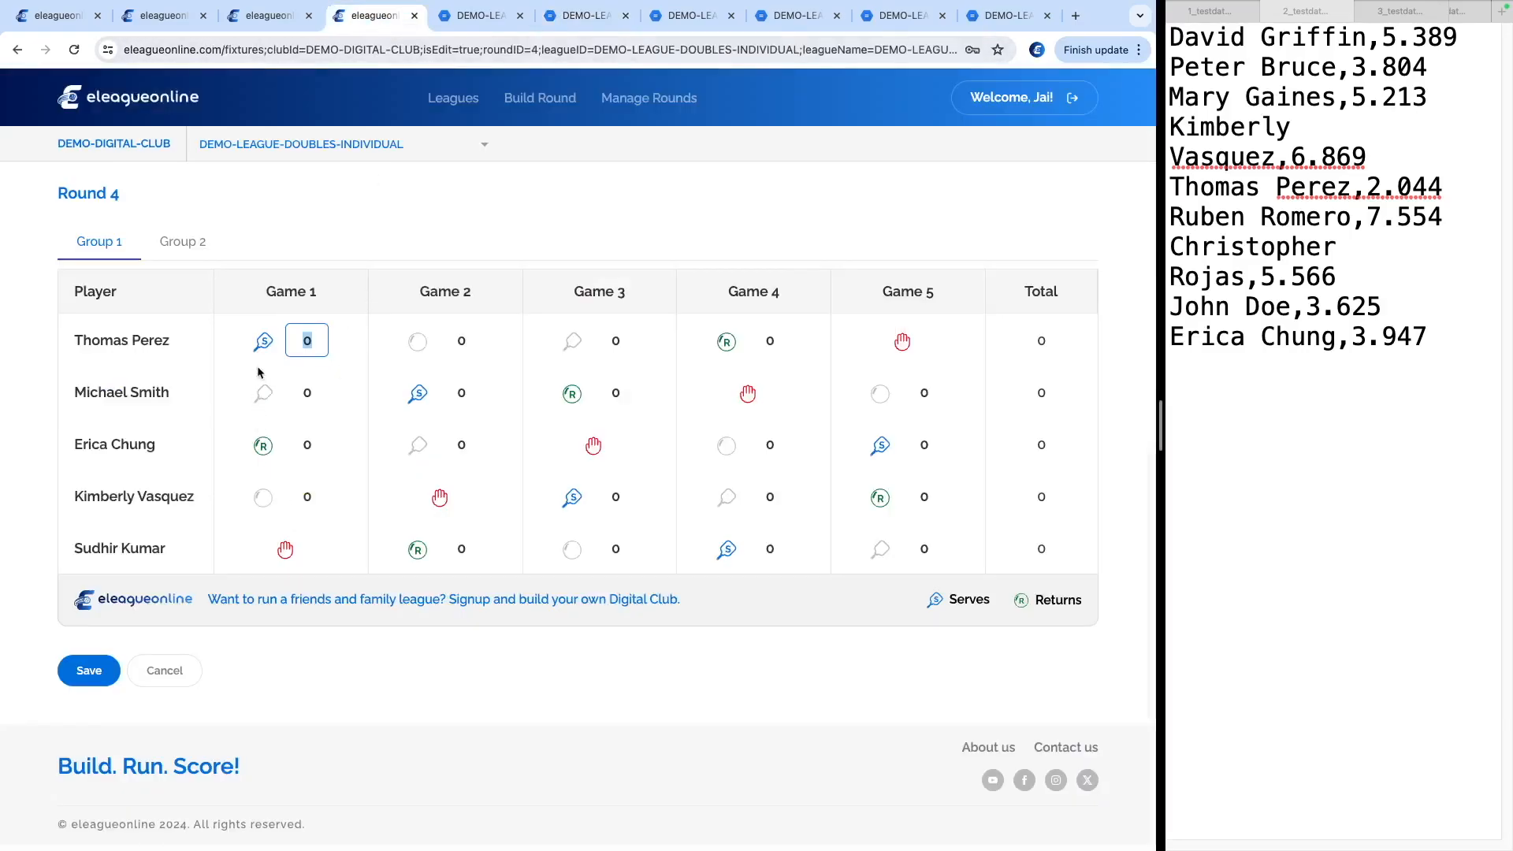
# Enter the Group 1 game scores 11, 11, 4, 11 and 4, then save them
pyautogui.write('11')
pyautogui.press('Tab')
pyautogui.write('11')
pyautogui.press('Tab')
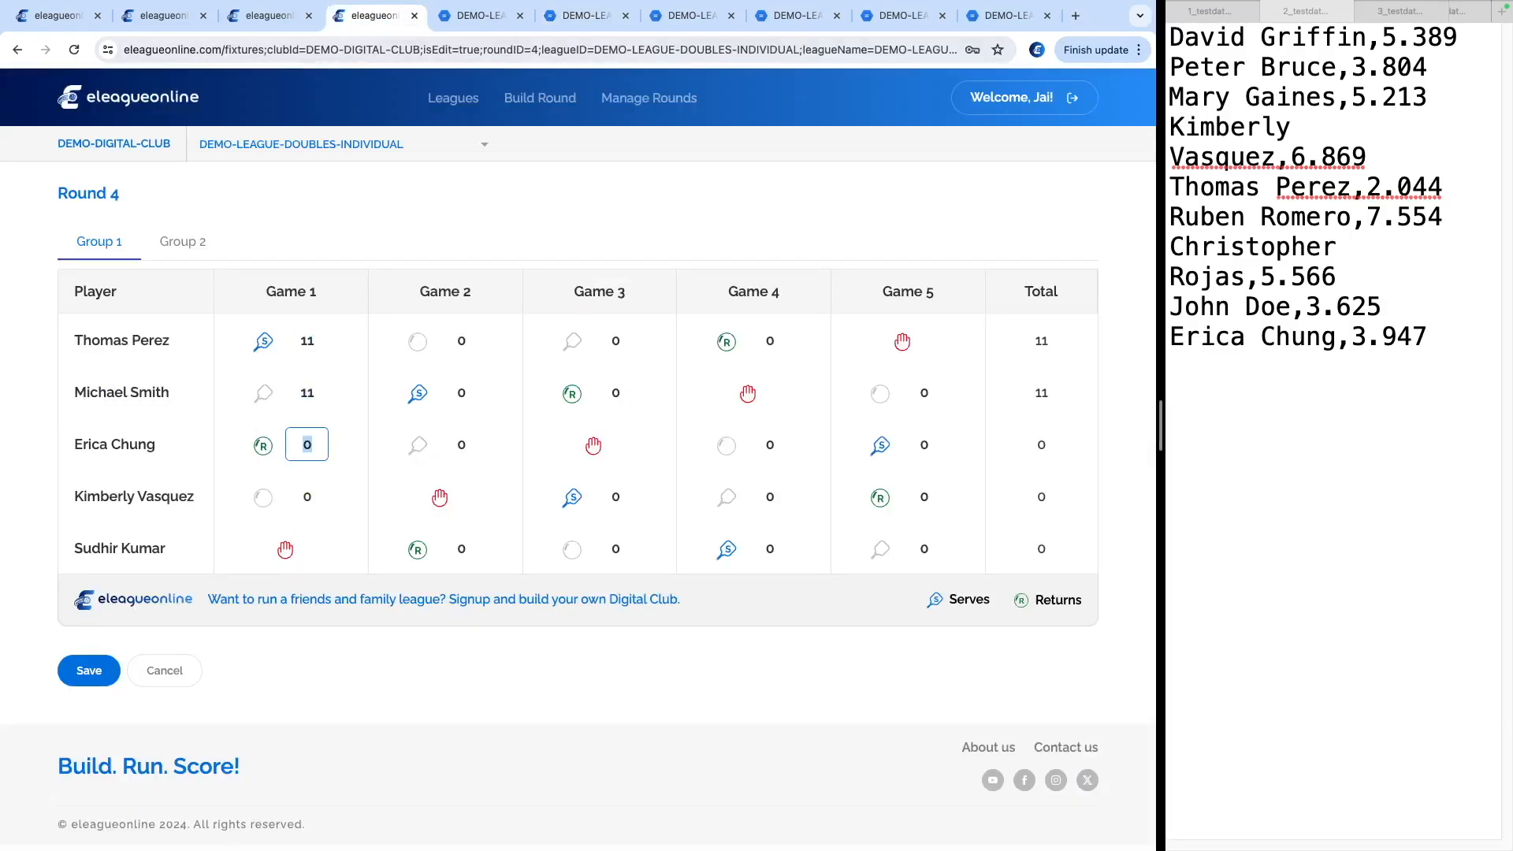
pyautogui.write('4')
pyautogui.press('Tab')
pyautogui.press('Tab')
pyautogui.write('11')
pyautogui.press('Tab')
pyautogui.write('4')
pyautogui.press('Tab')
pyautogui.press('Tab')
pyautogui.press('Tab')
pyautogui.write('11')
pyautogui.press('Tab')
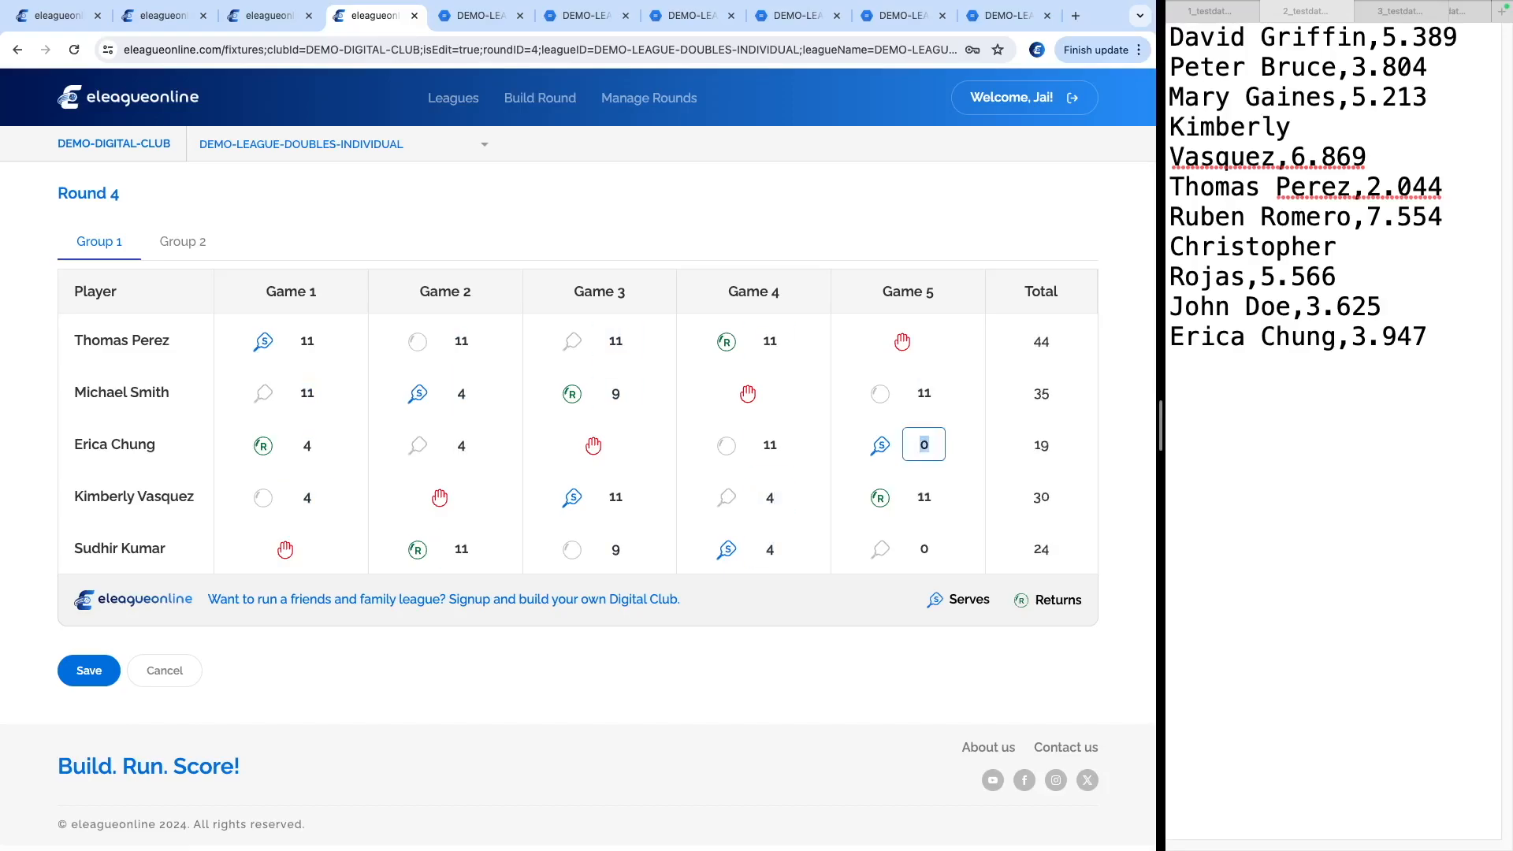
pyautogui.click(89, 671)
# Lock Round 4's scores and download the cumulative scorecard as a PDF
pyautogui.click(996, 293)
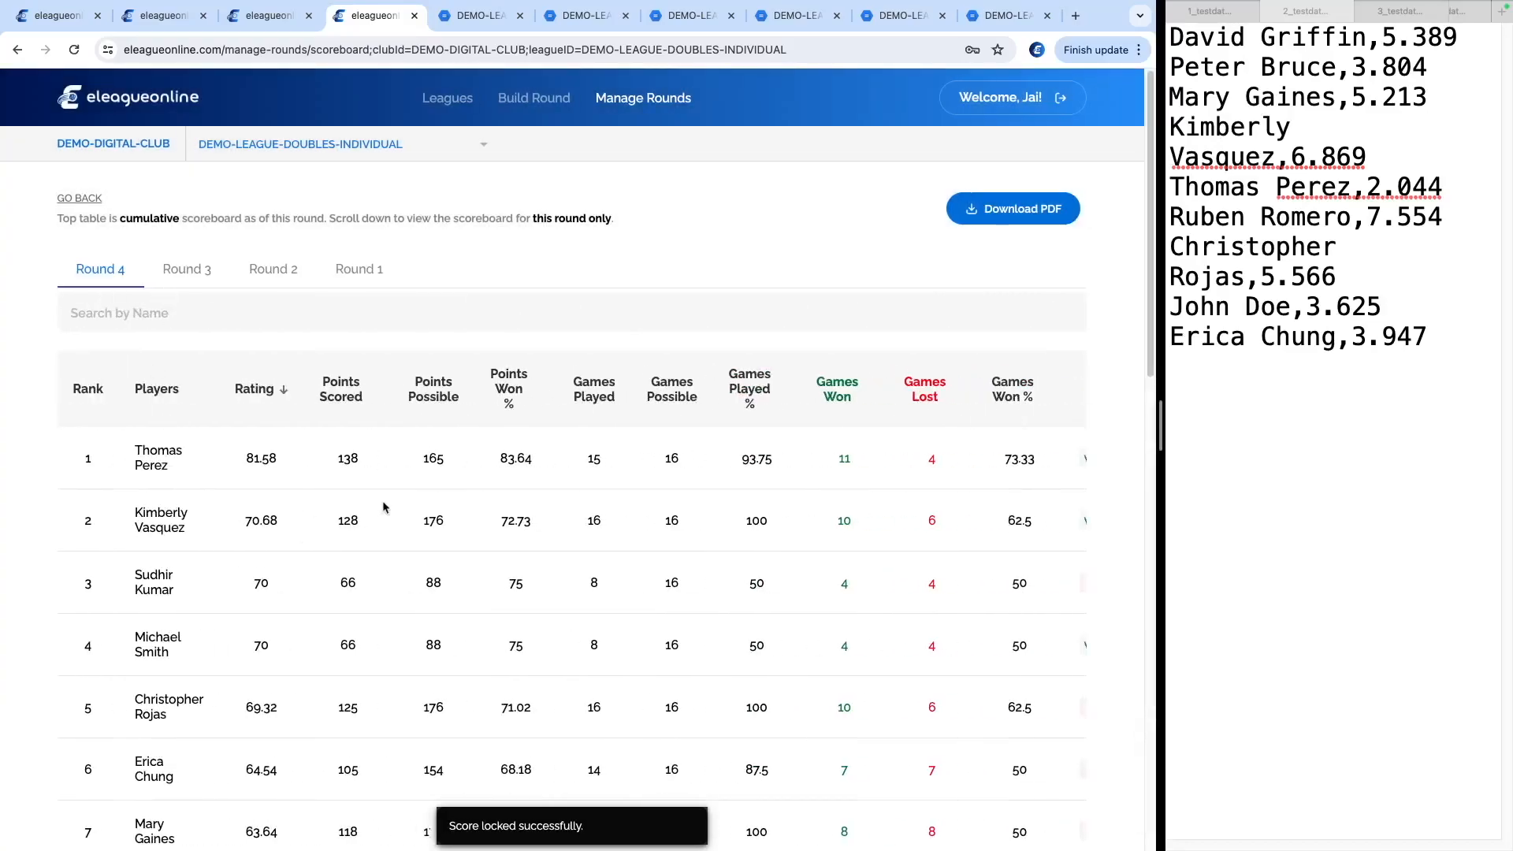
pyautogui.scroll(-8, 472, 492)
pyautogui.scroll(5, 309, 479)
pyautogui.scroll(4, 310, 478)
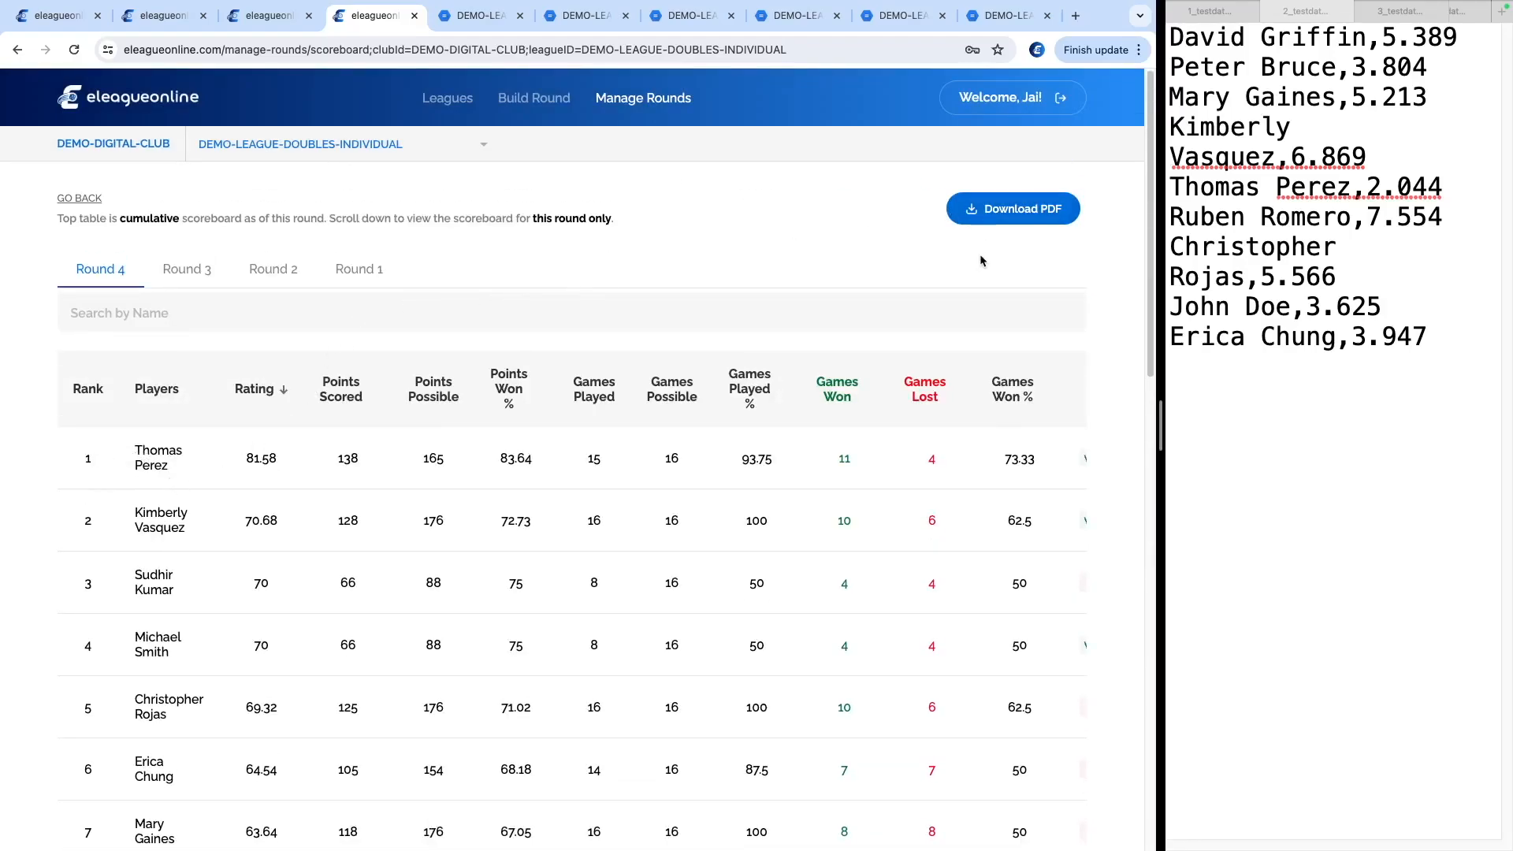
pyautogui.click(991, 205)
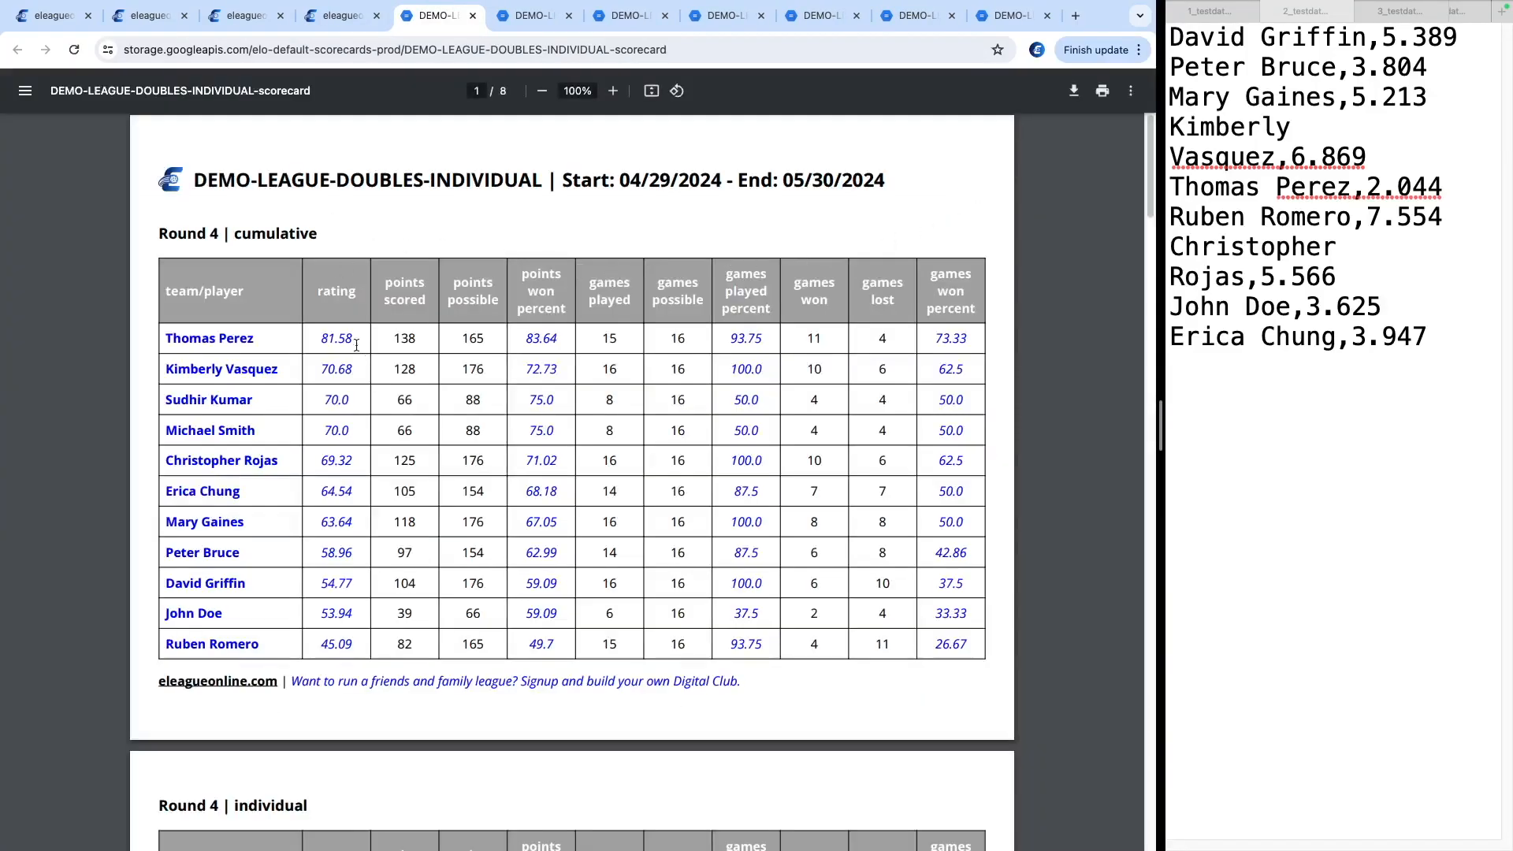
pyautogui.click(340, 16)
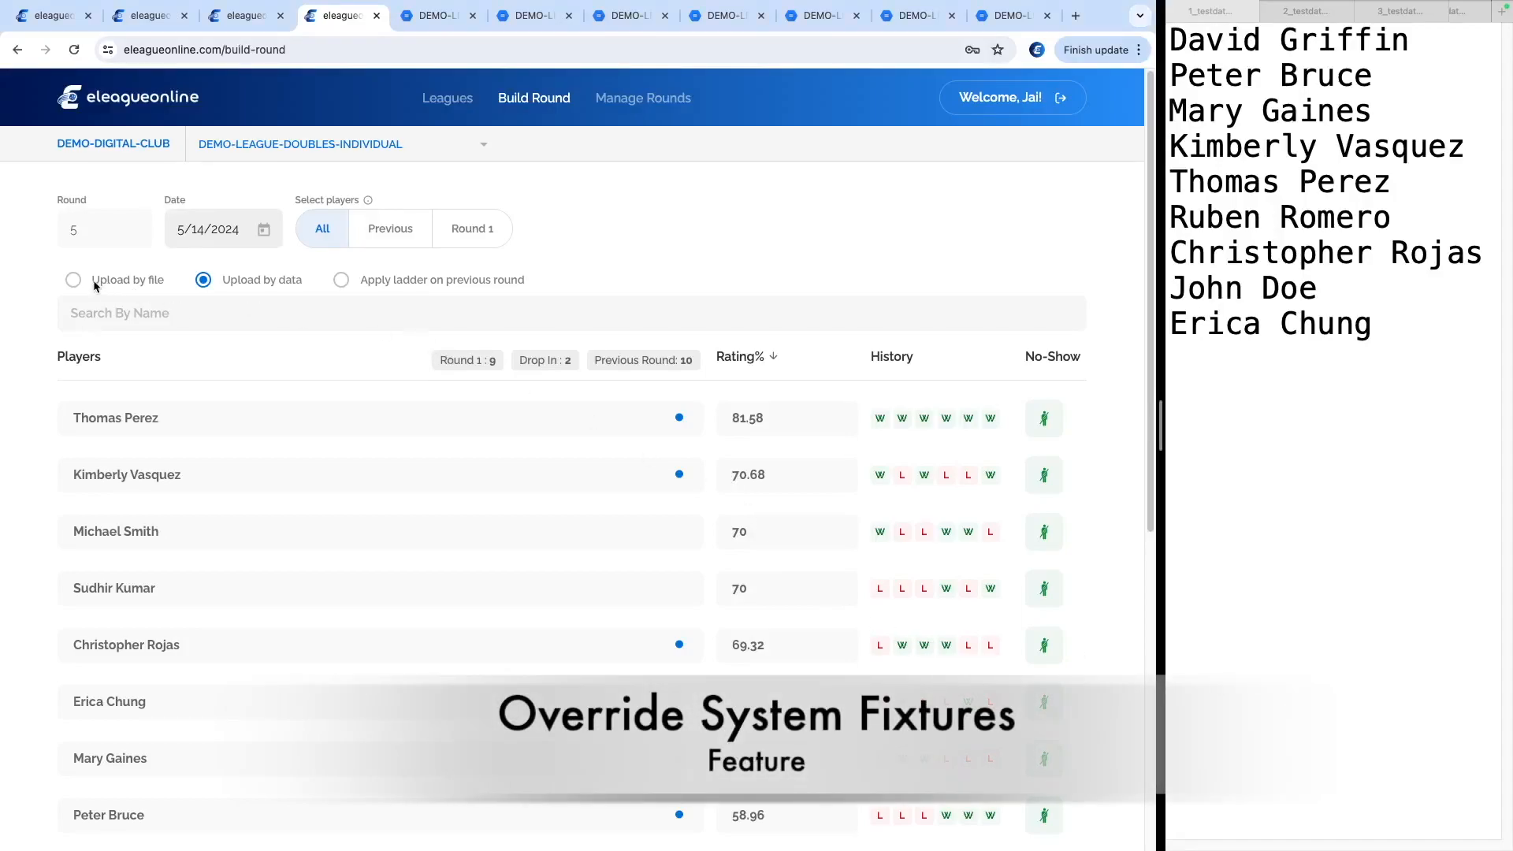
pyautogui.click(96, 282)
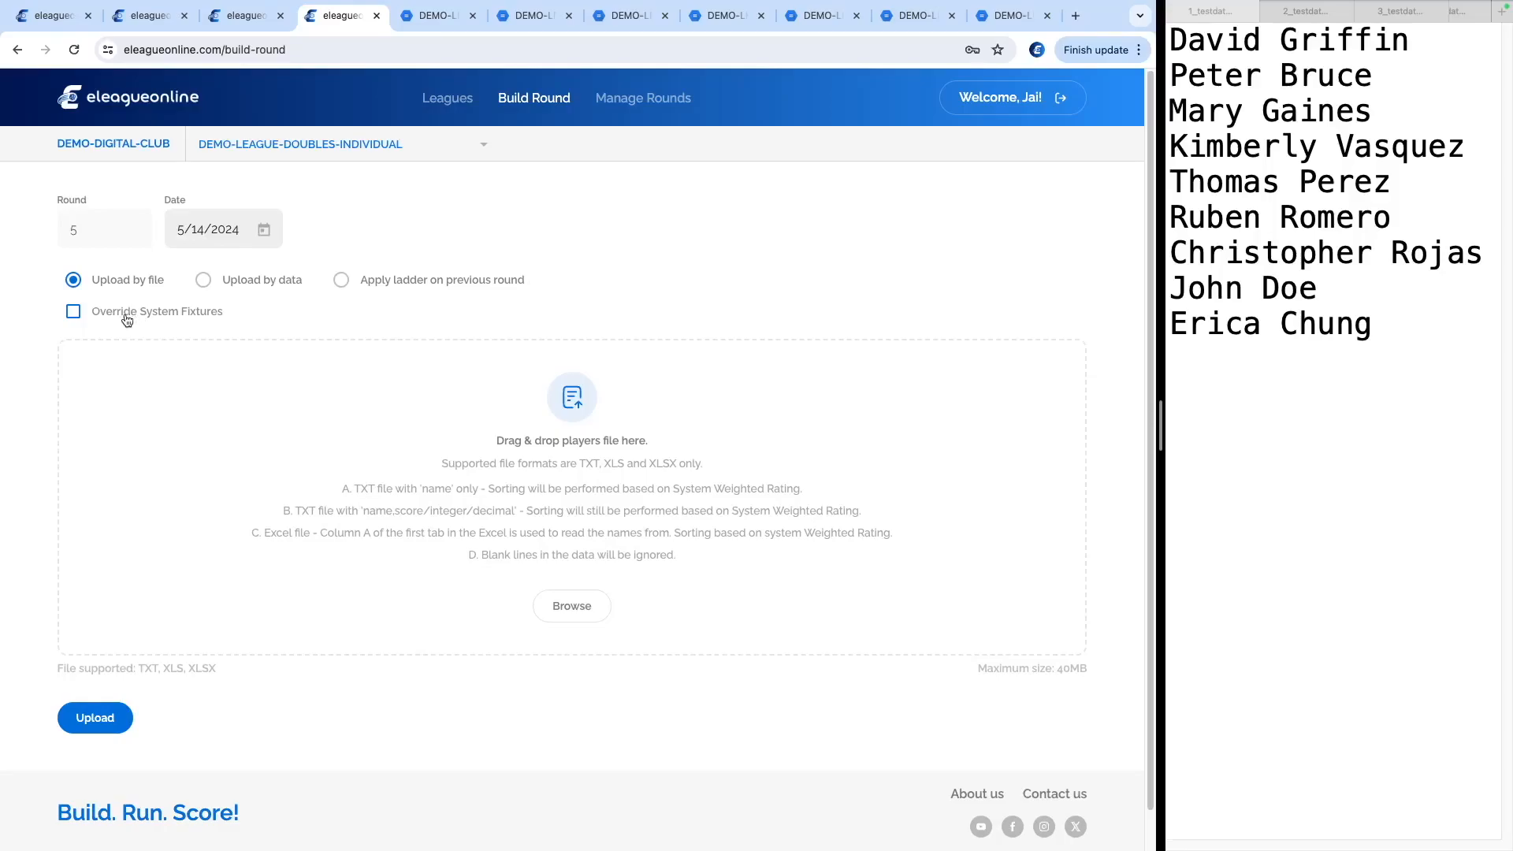
pyautogui.click(204, 281)
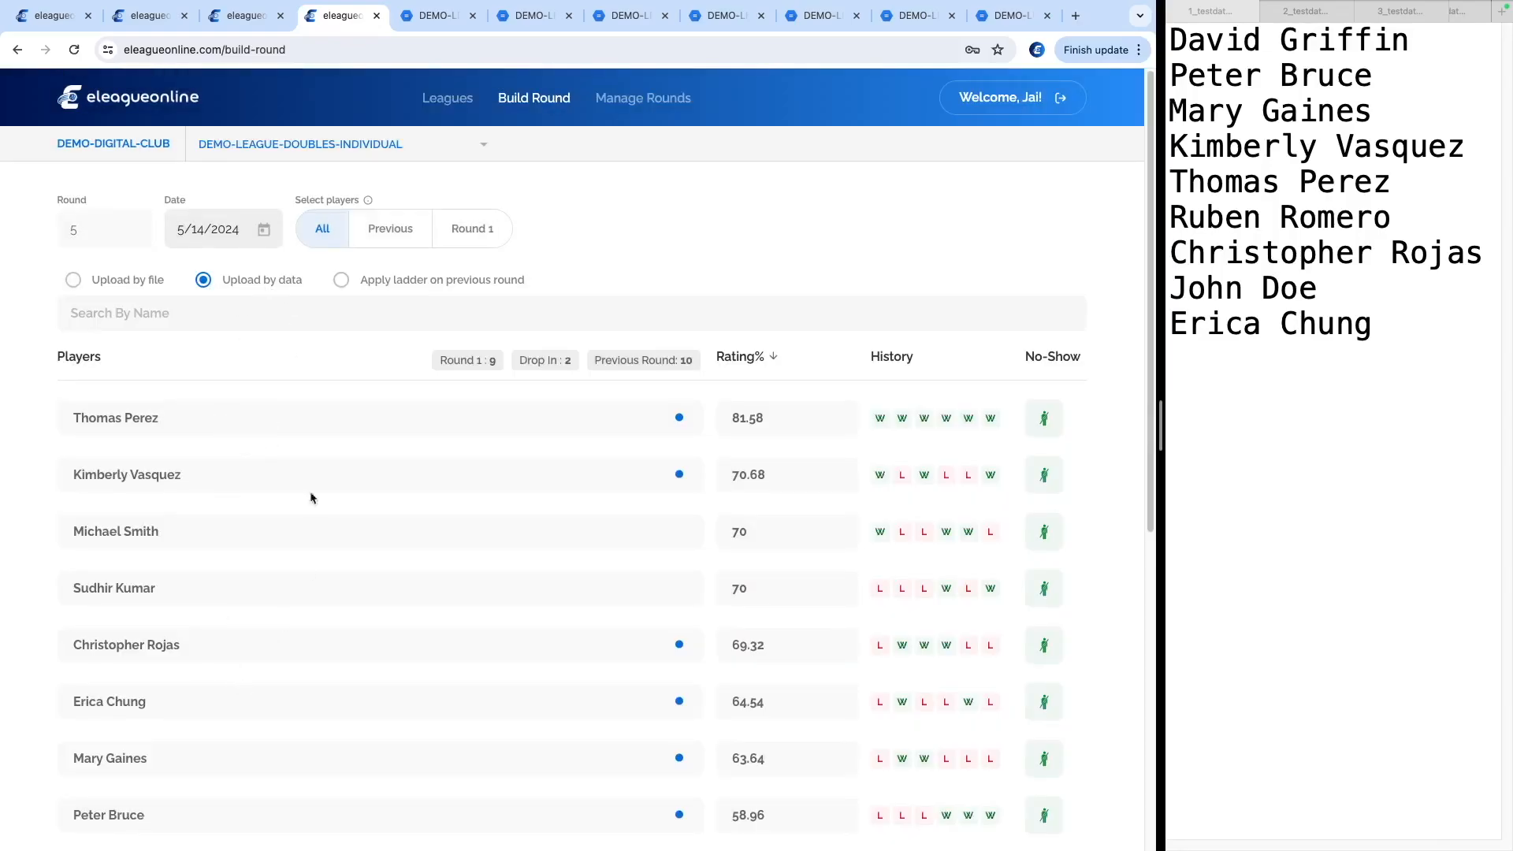
pyautogui.scroll(-2, 215, 457)
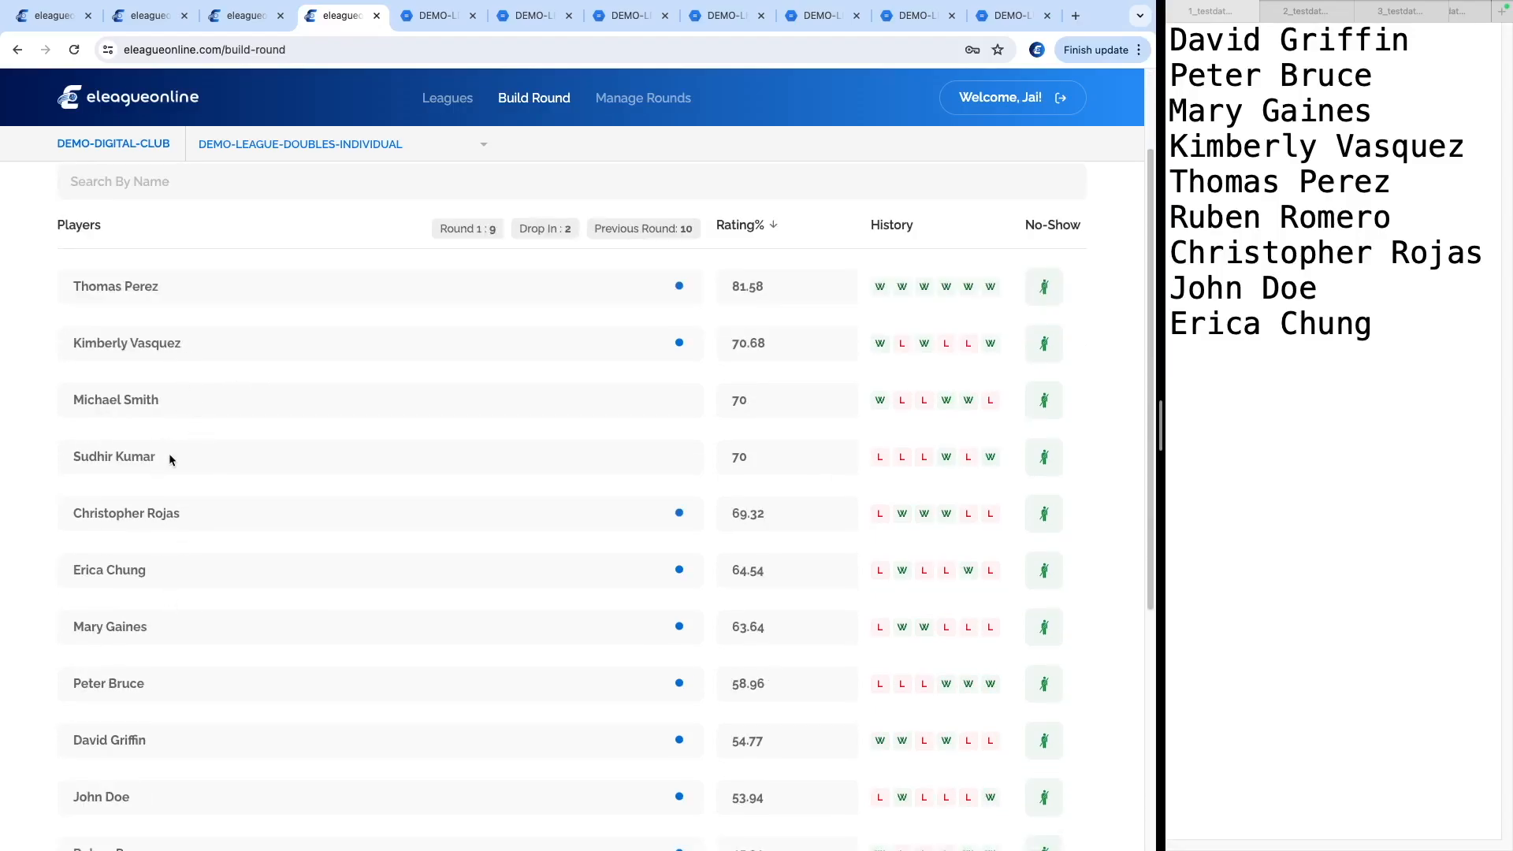
pyautogui.scroll(2, 170, 465)
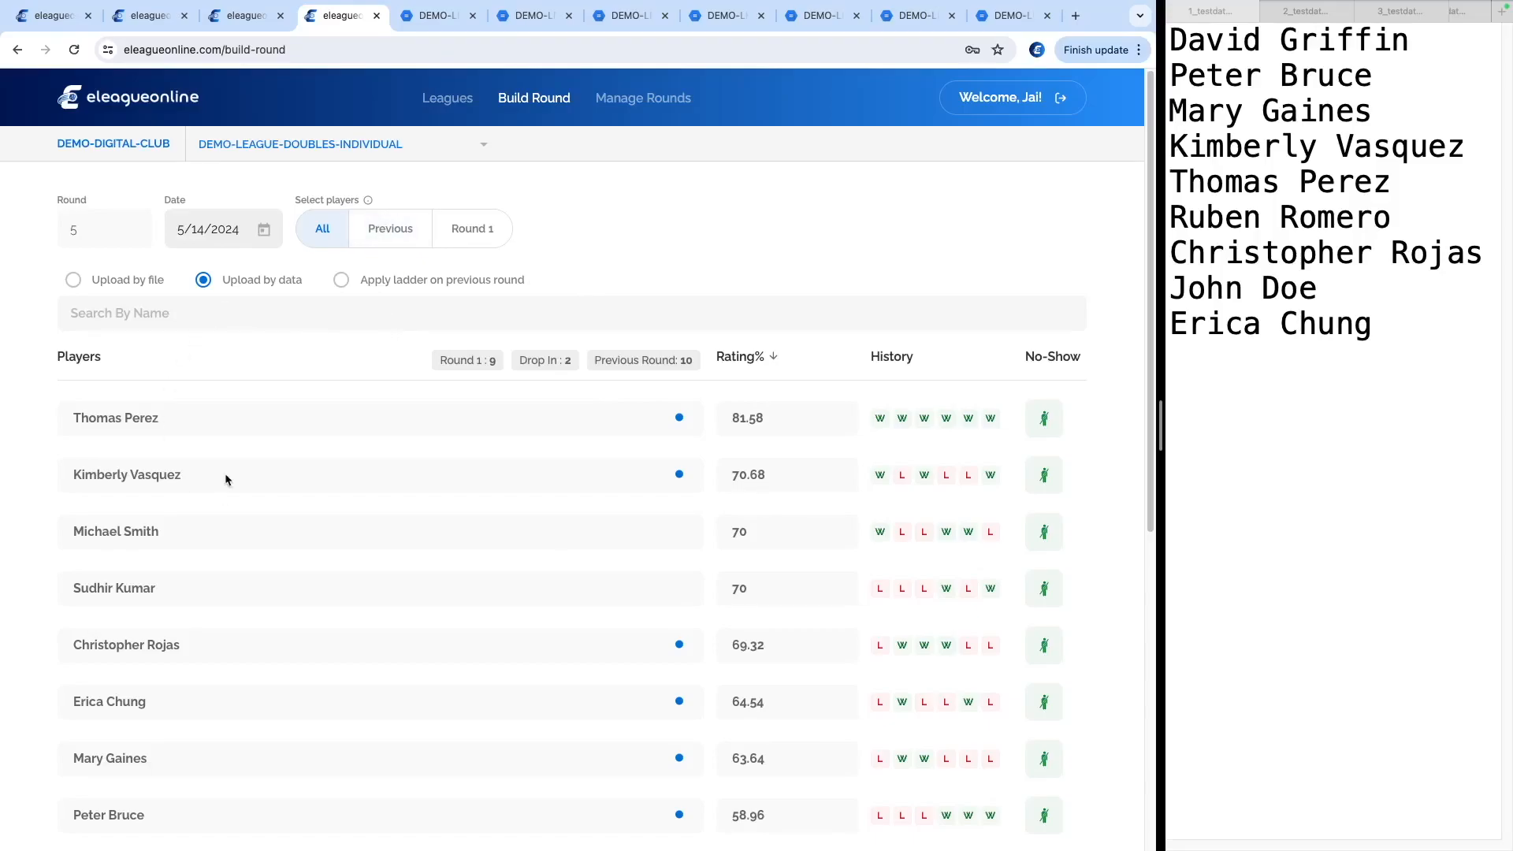
pyautogui.scroll(-3, 315, 413)
pyautogui.scroll(3, 294, 406)
# Switch Round 5 to Upload by file and review the player names, David Griffin through John Doe, in the text file
pyautogui.click(73, 281)
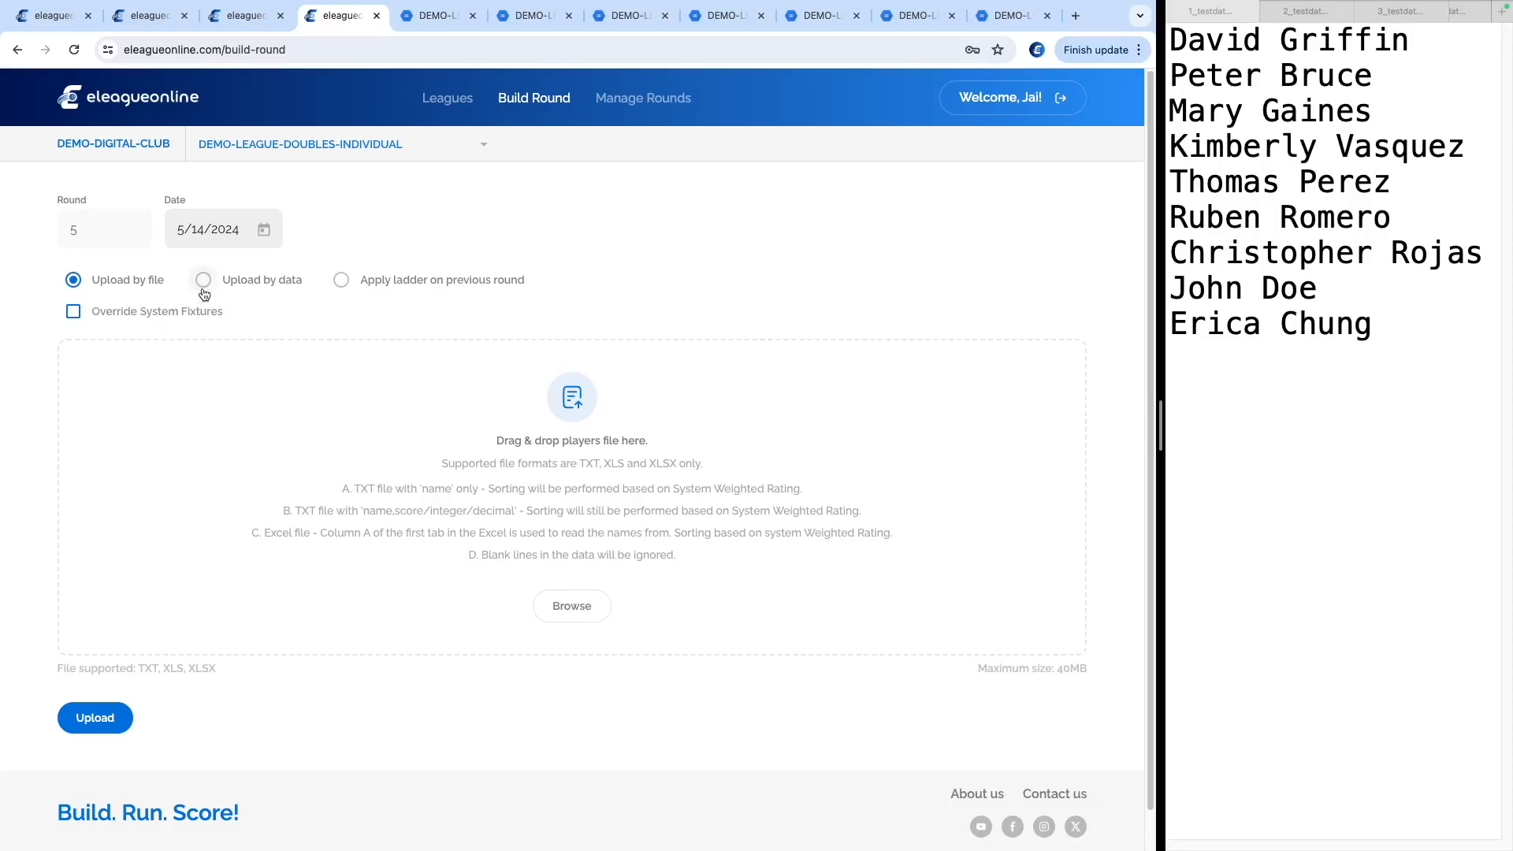
pyautogui.moveTo(1190, 40); pyautogui.dragTo(1310, 349)
pyautogui.click(1313, 352)
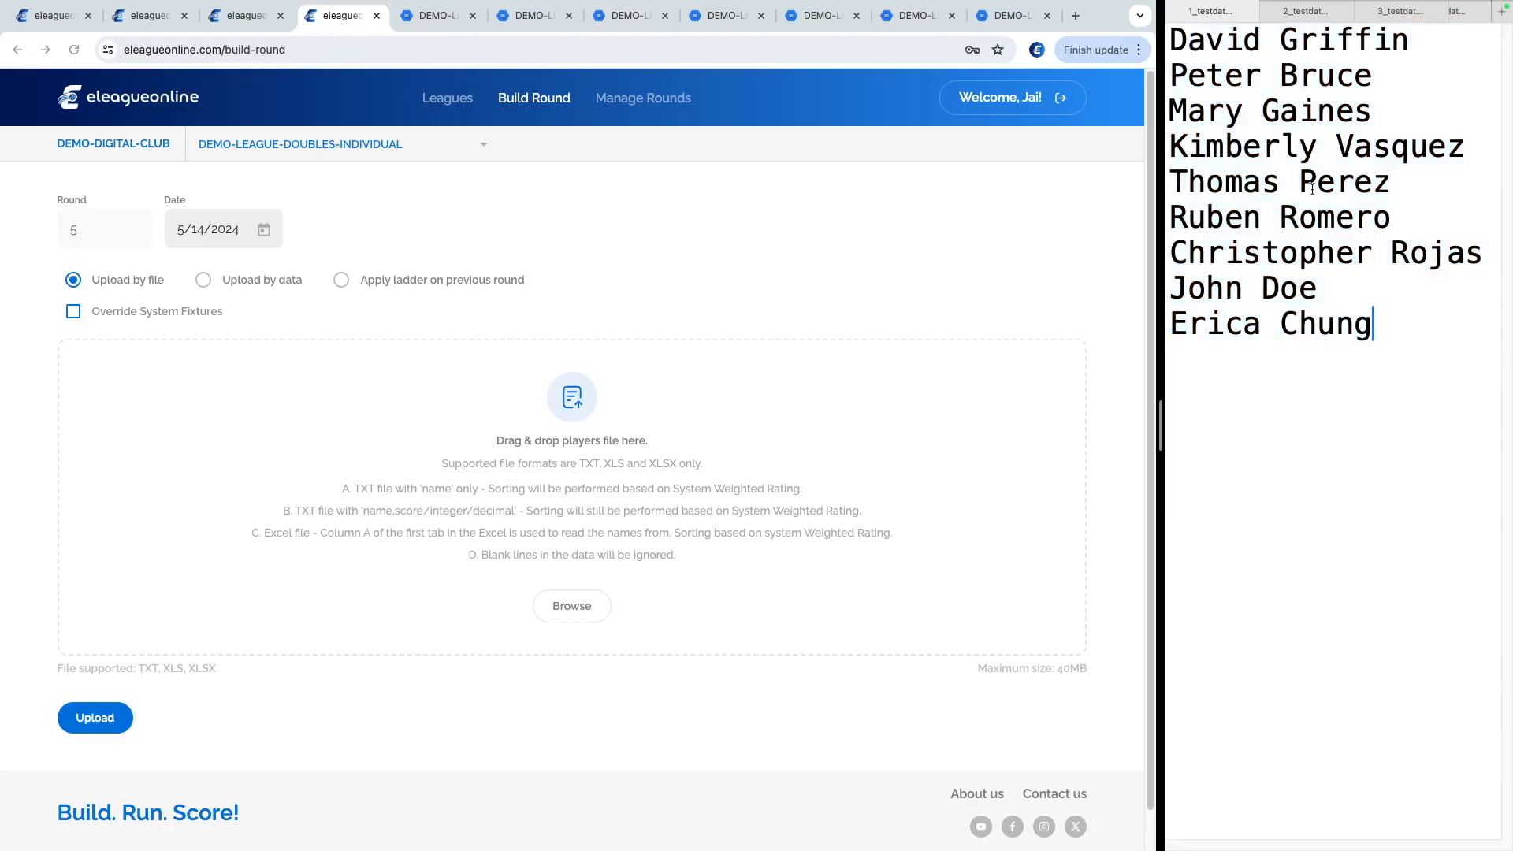
pyautogui.click(1191, 44)
pyautogui.moveTo(1192, 46); pyautogui.dragTo(1366, 331)
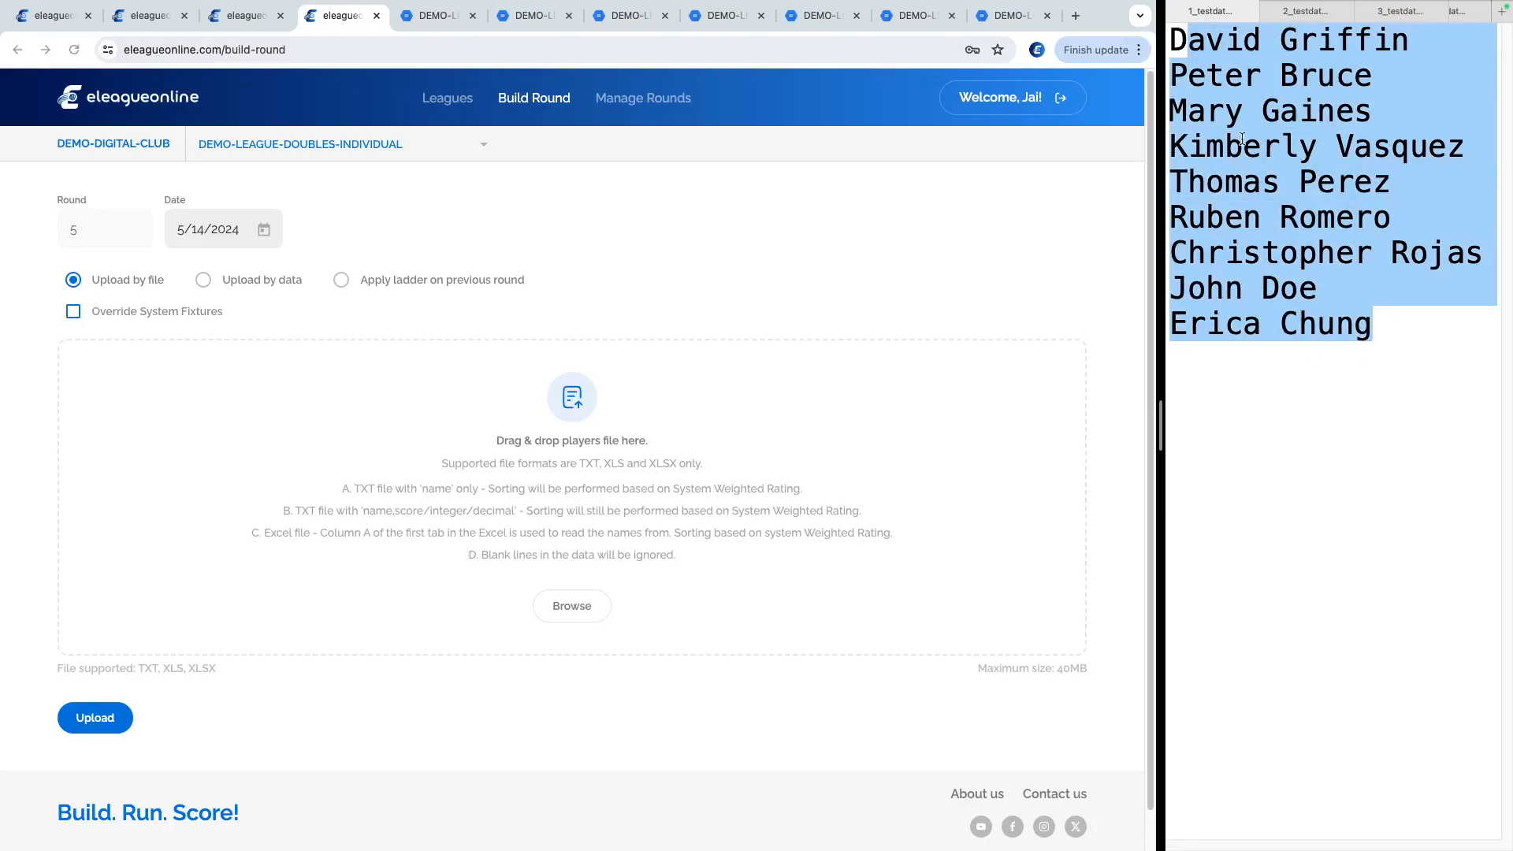
pyautogui.click(1221, 323)
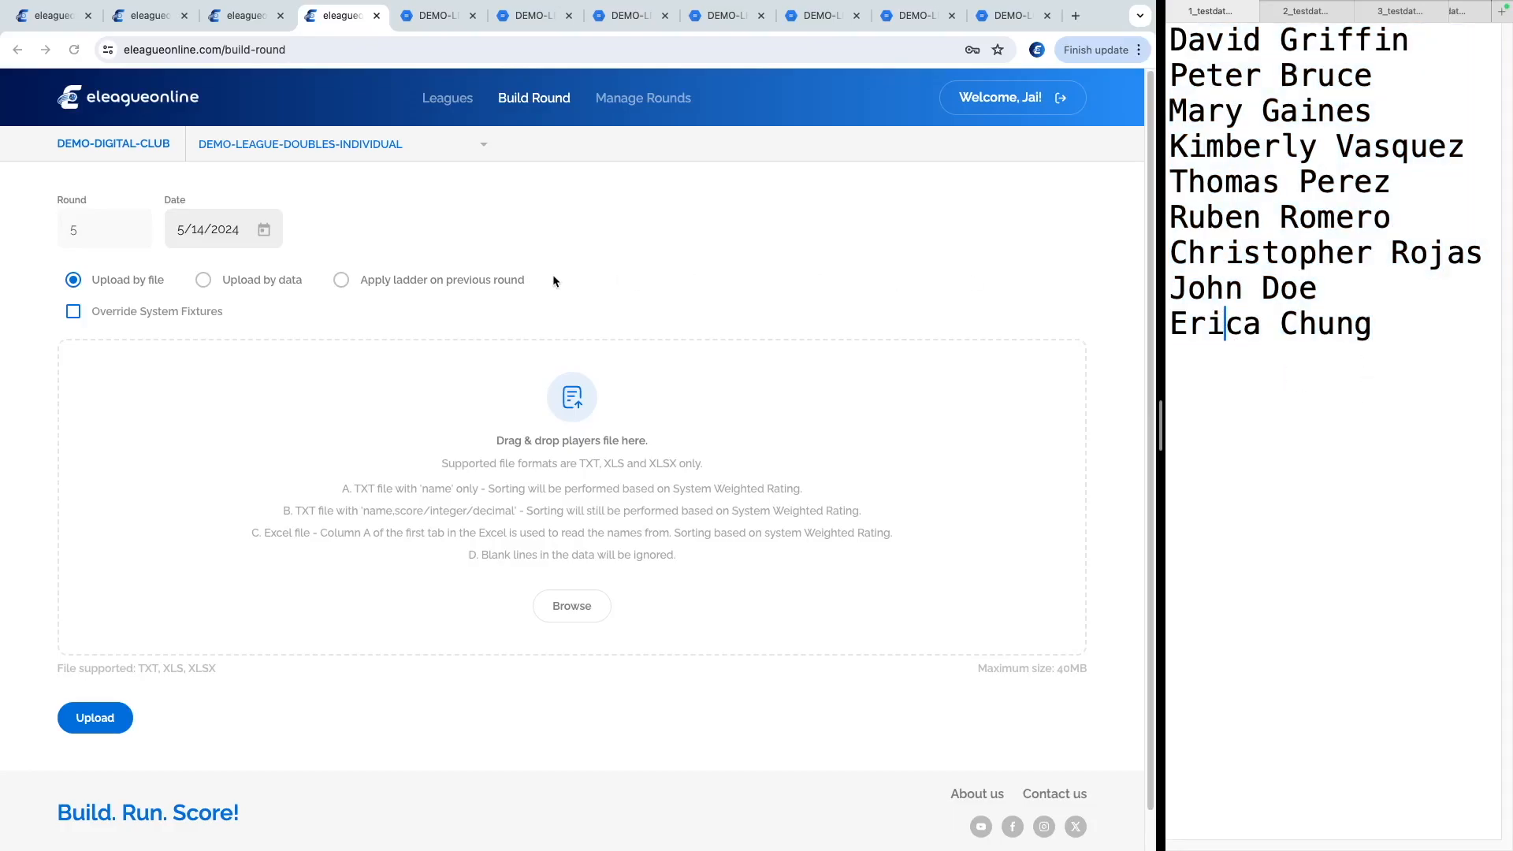
pyautogui.moveTo(1189, 40); pyautogui.dragTo(1317, 288)
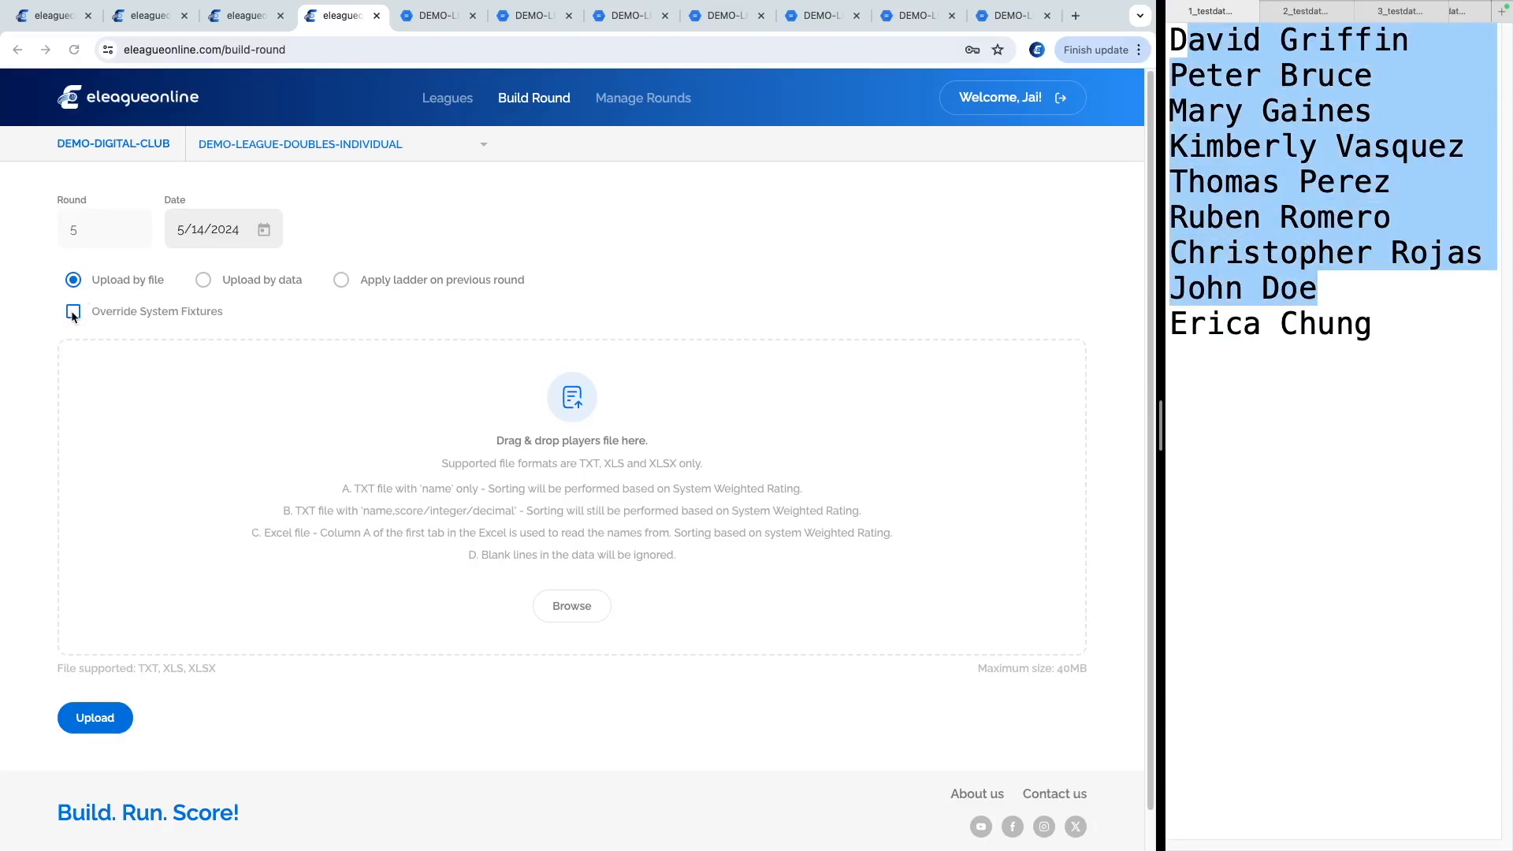
# Read instruction A on name-only text files and reselect Upload by file
pyautogui.click(685, 293)
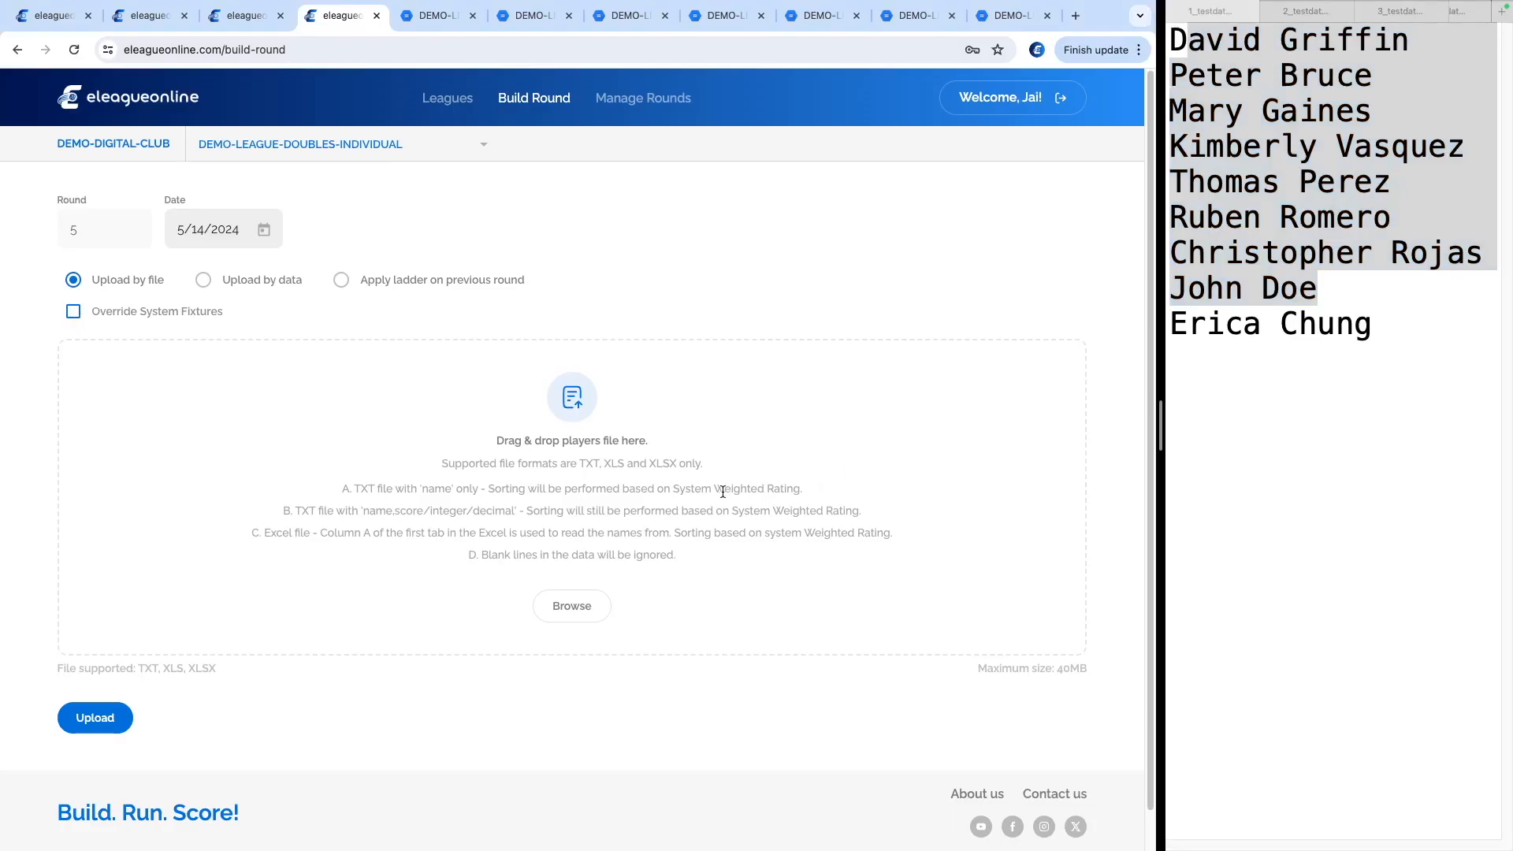
pyautogui.moveTo(351, 488); pyautogui.dragTo(785, 493)
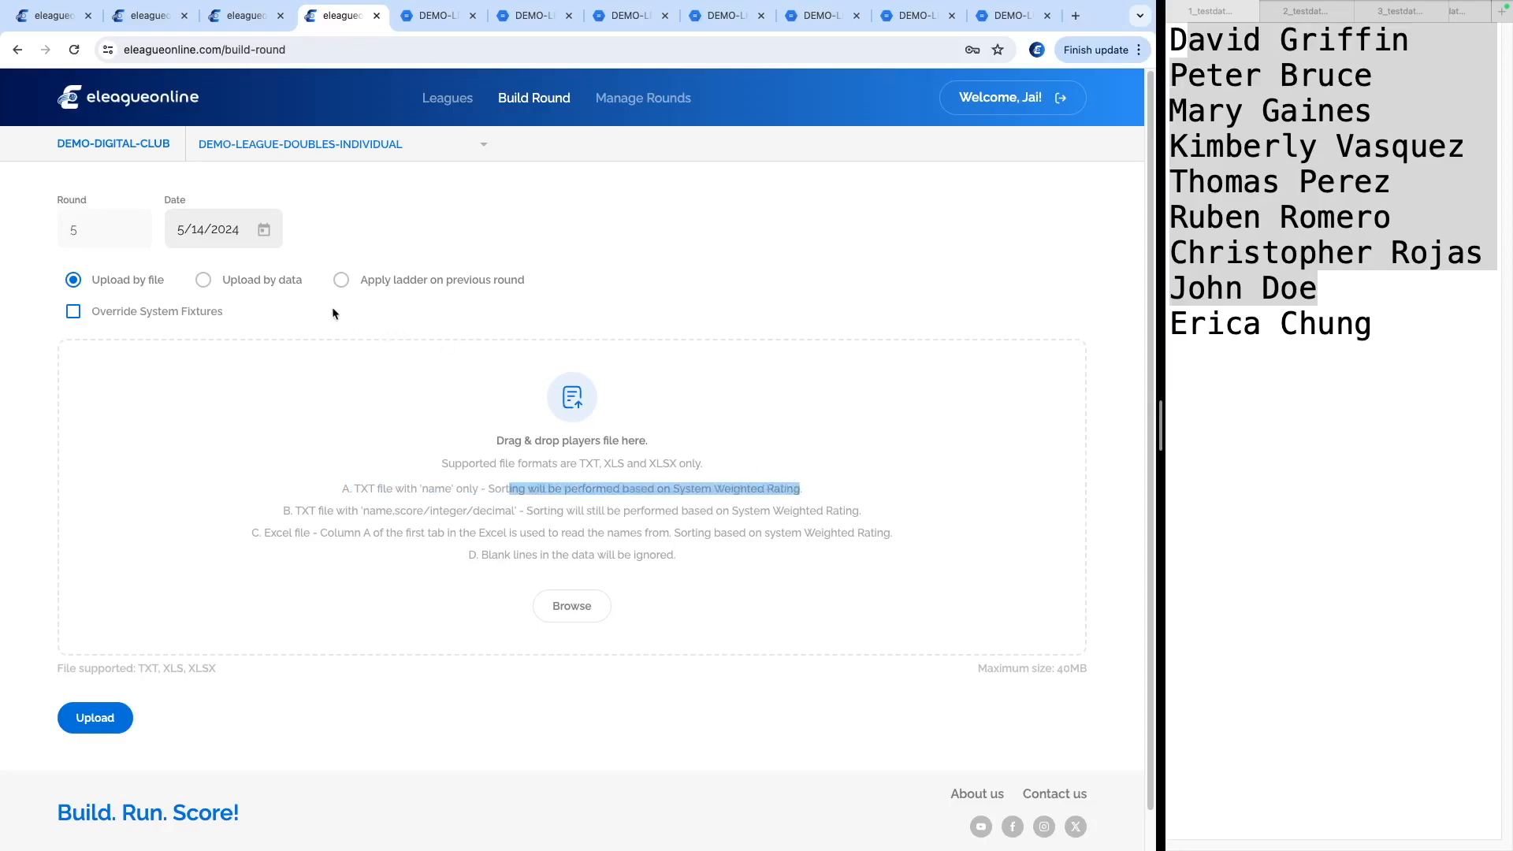
pyautogui.click(247, 284)
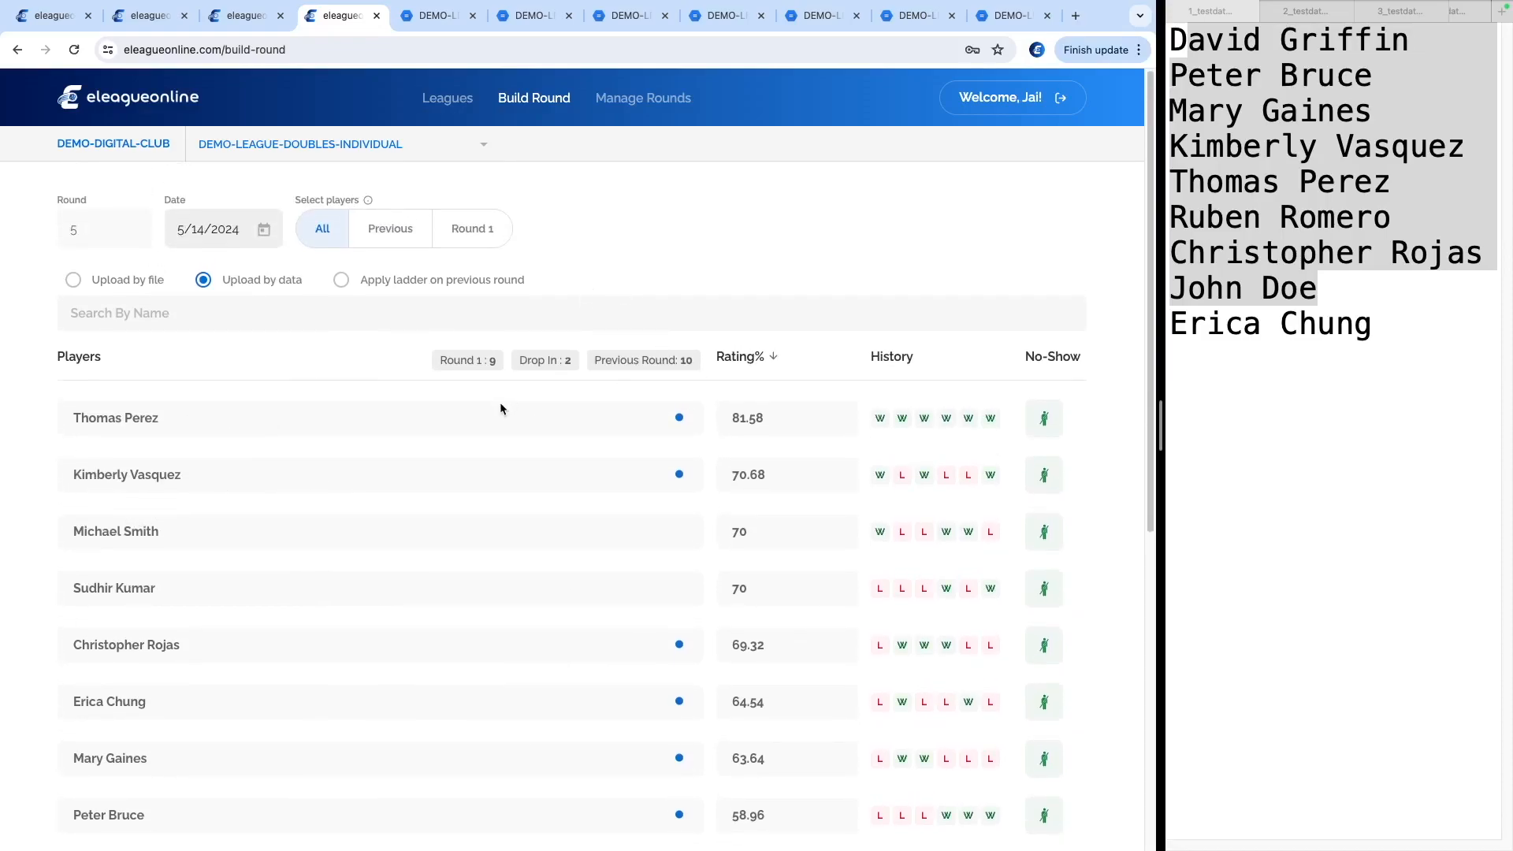
pyautogui.click(82, 281)
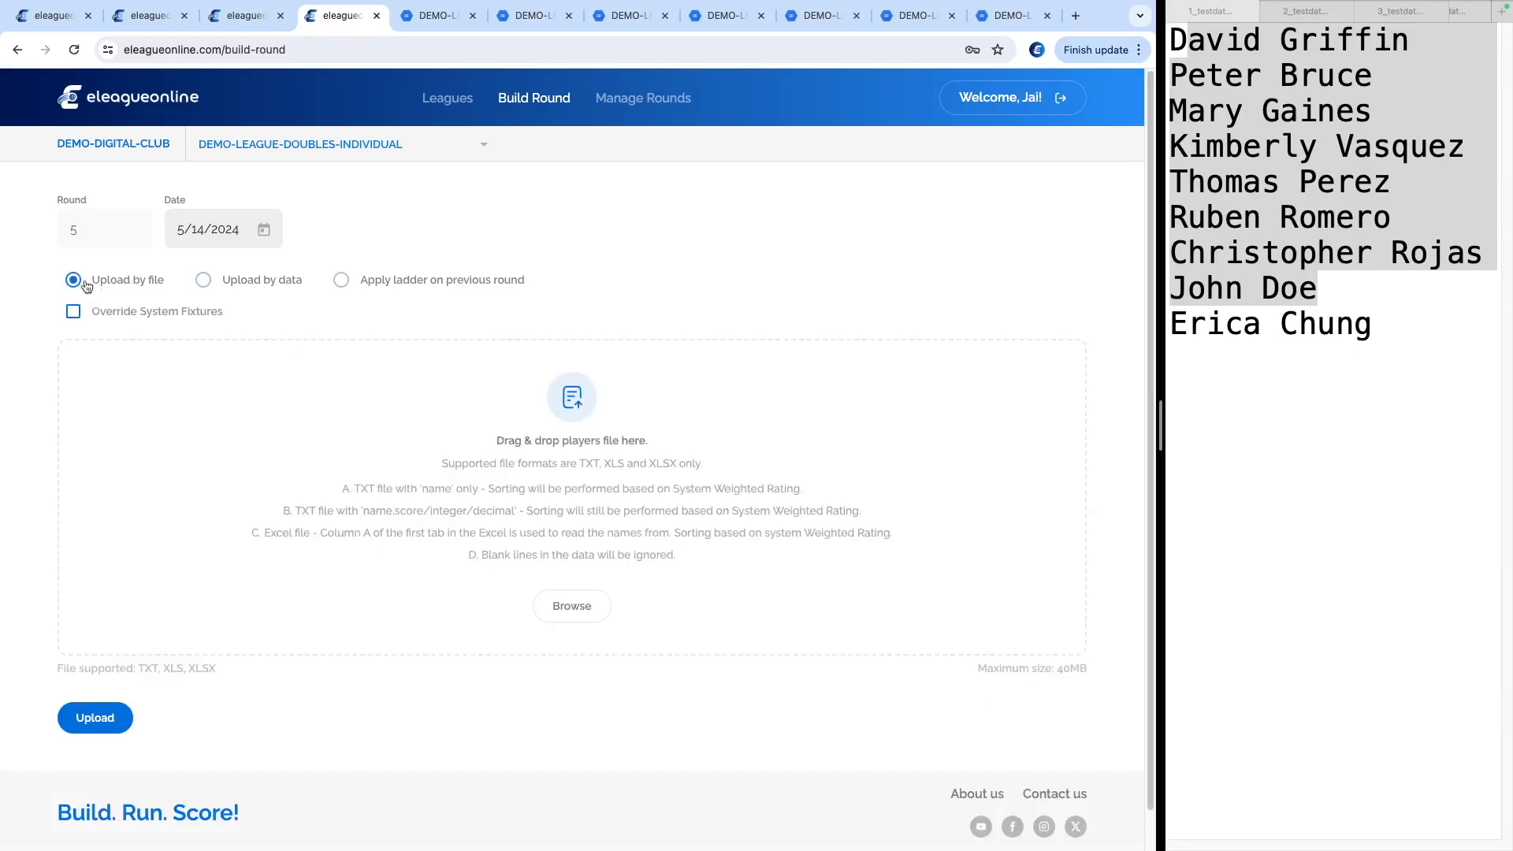
# Tick Override System Fixtures, noting groups form in list order, and keep Upload by file selected
pyautogui.click(79, 311)
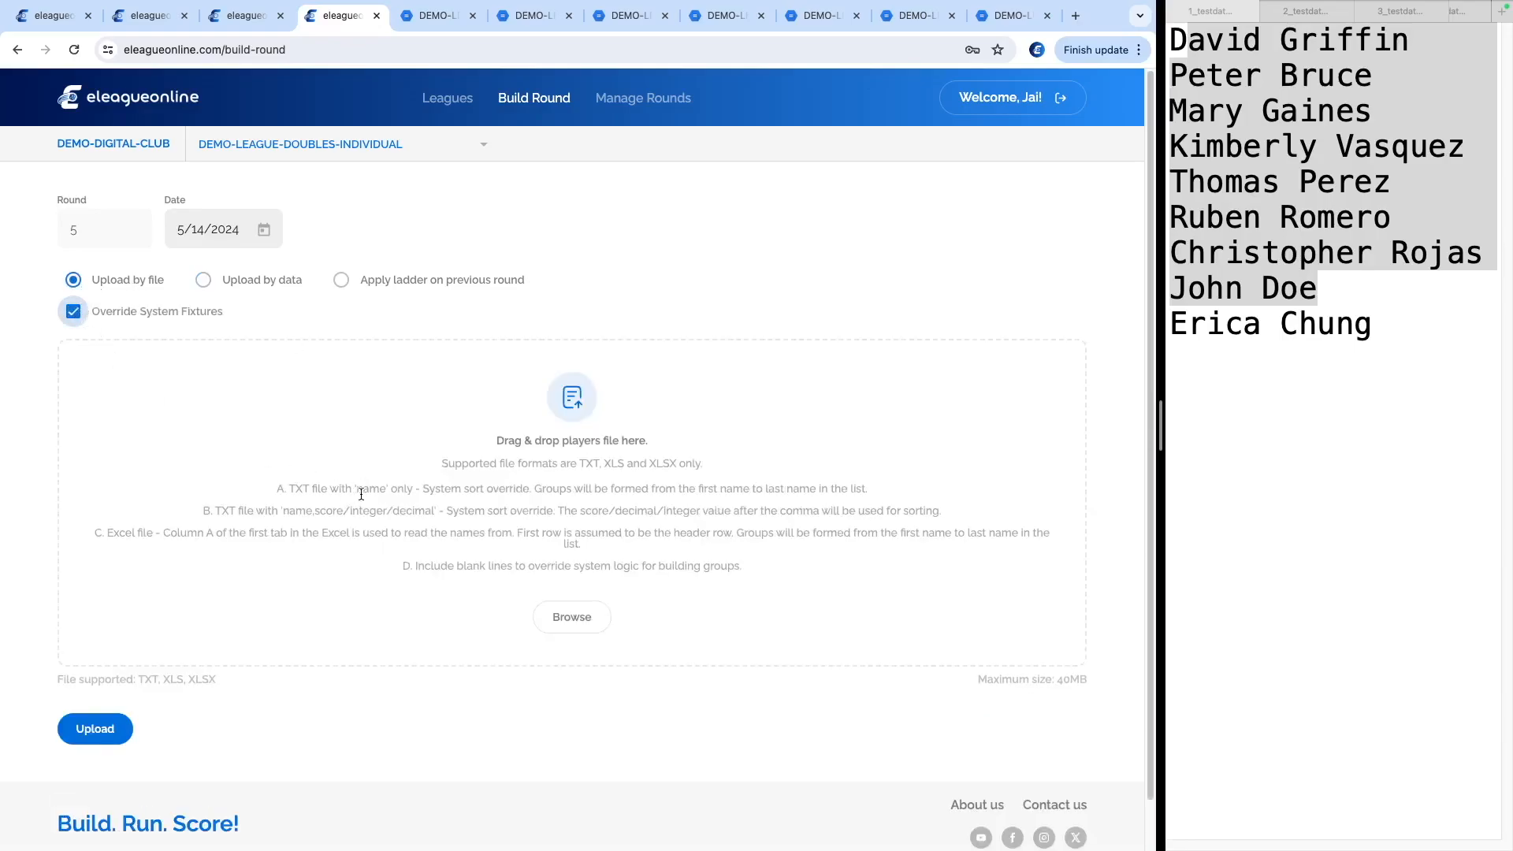
pyautogui.moveTo(299, 487); pyautogui.dragTo(434, 490)
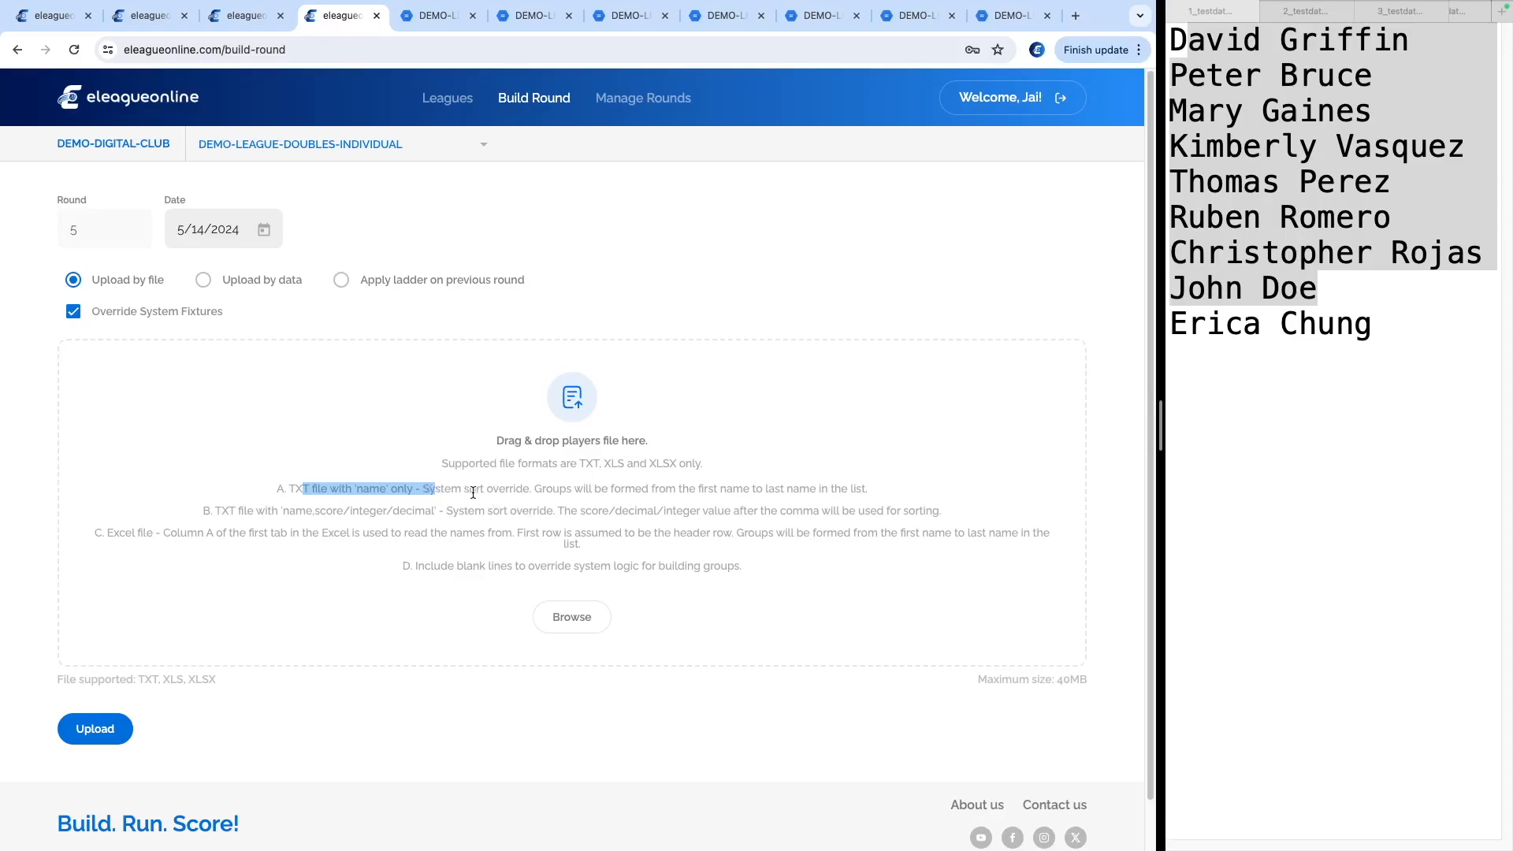
pyautogui.click(545, 488)
pyautogui.moveTo(538, 489); pyautogui.dragTo(697, 488)
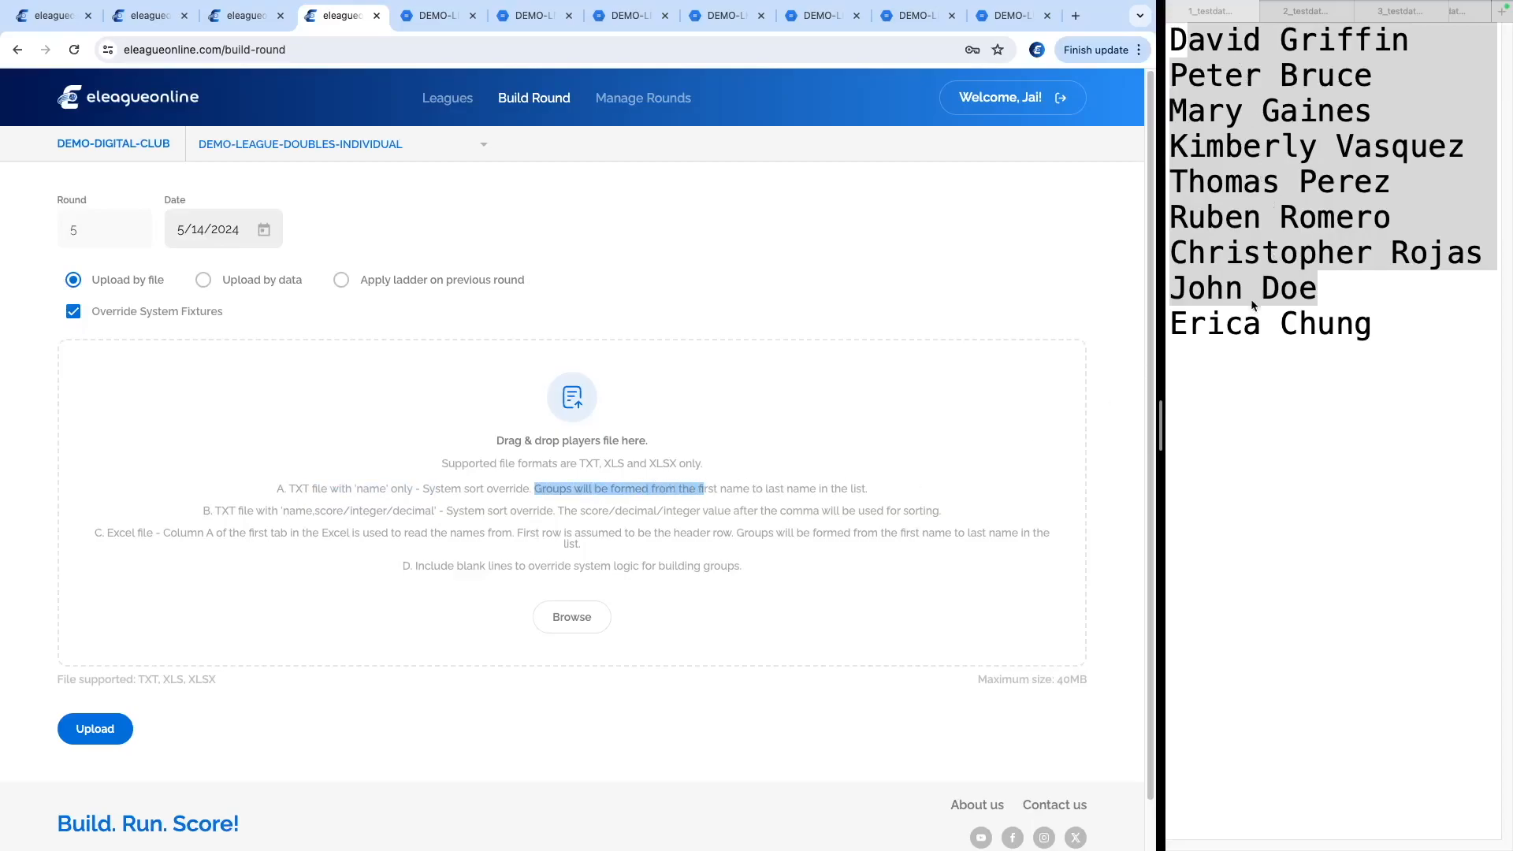
pyautogui.click(1198, 253)
pyautogui.click(655, 300)
pyautogui.click(203, 280)
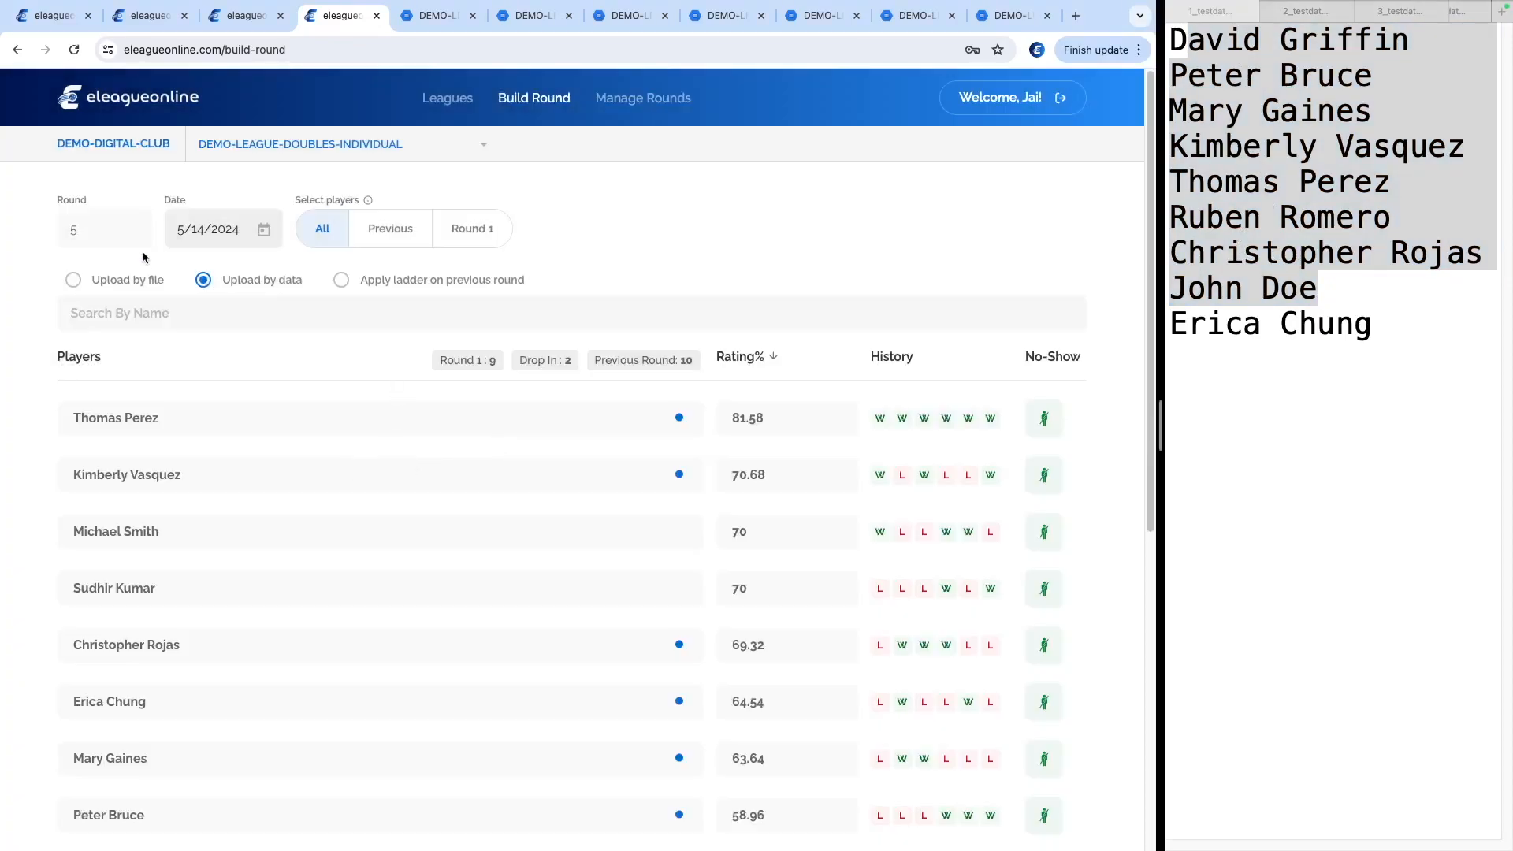
pyautogui.click(73, 280)
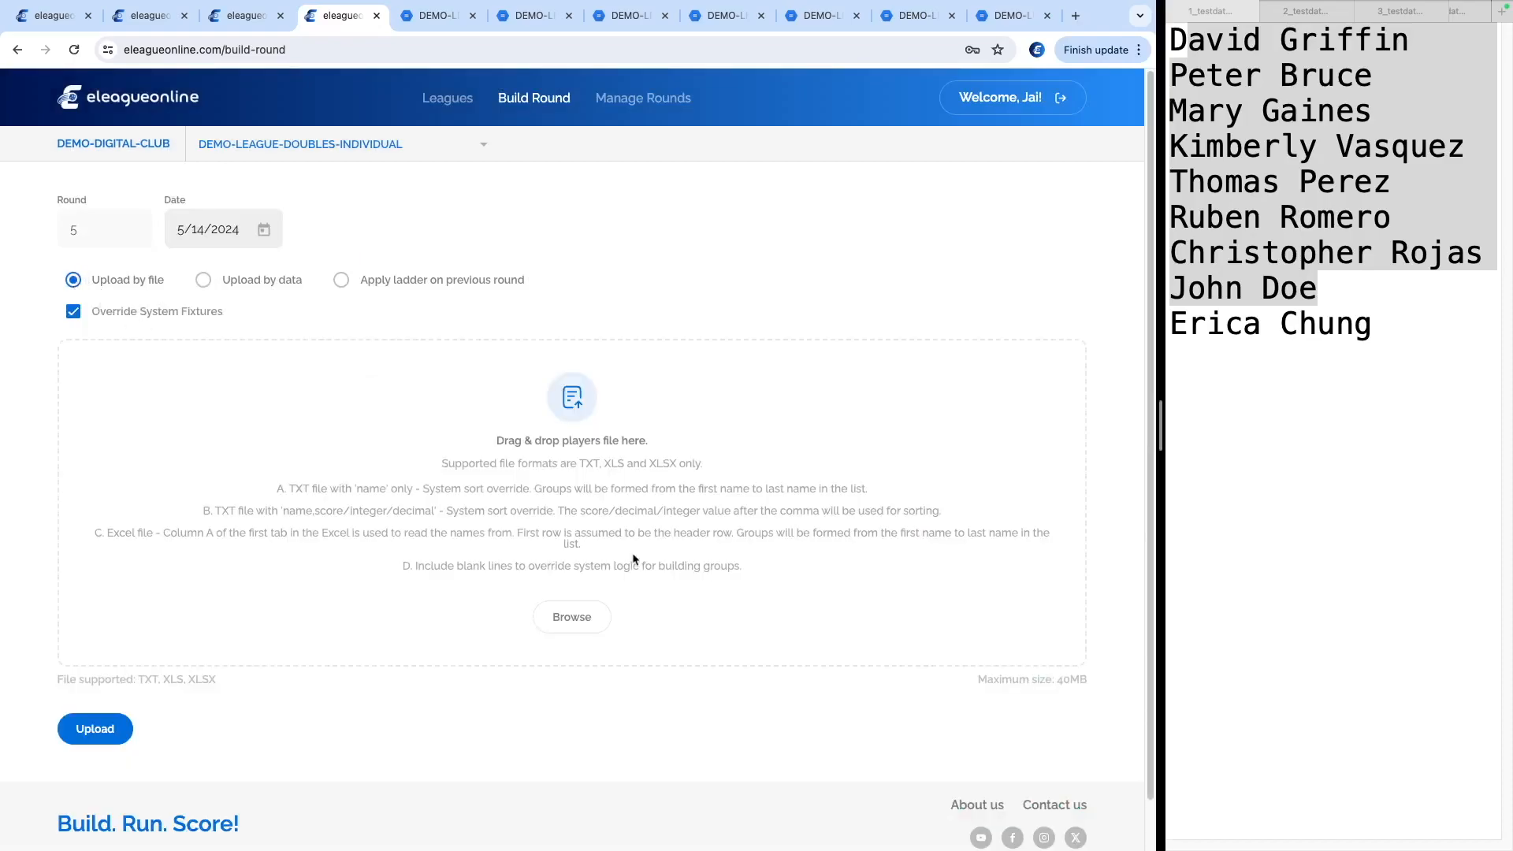
# Attach 1_testdata_9_without_scores.txt and upload it to build the Round 5 fixtures
pyautogui.click(590, 617)
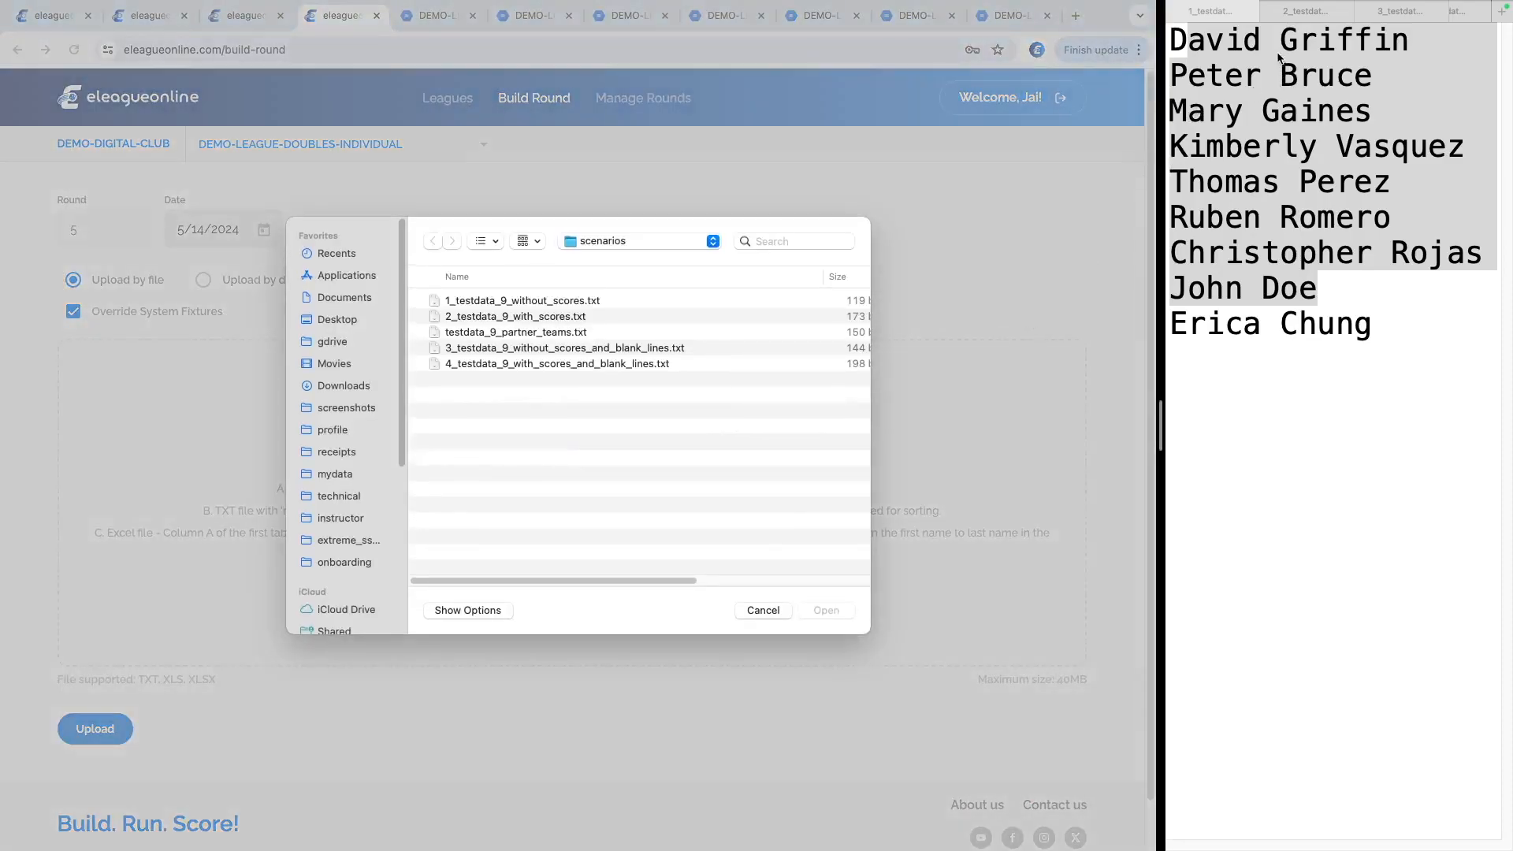
pyautogui.click(495, 303)
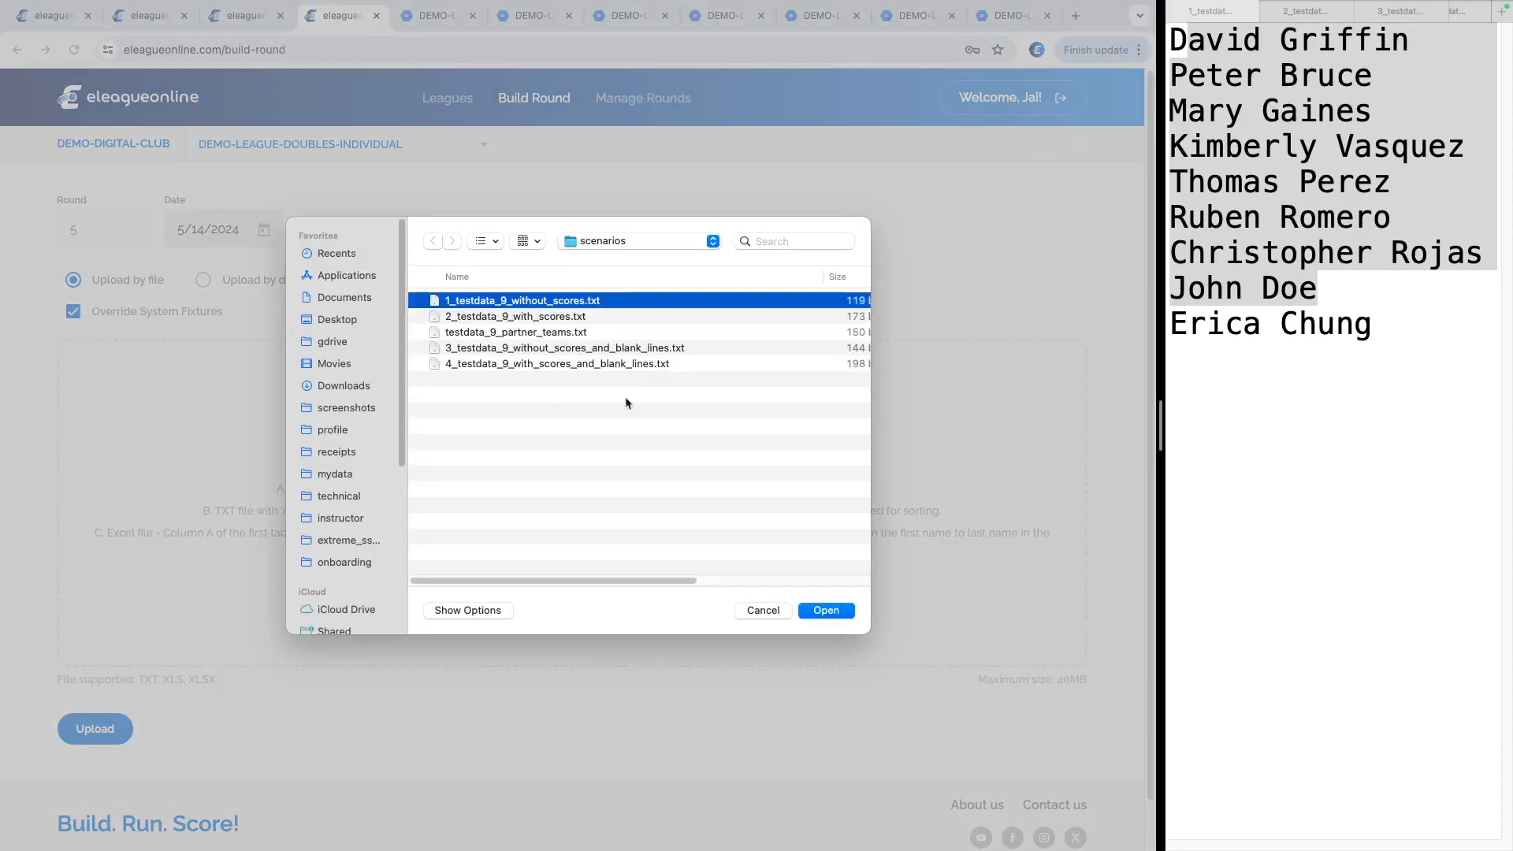
pyautogui.click(826, 611)
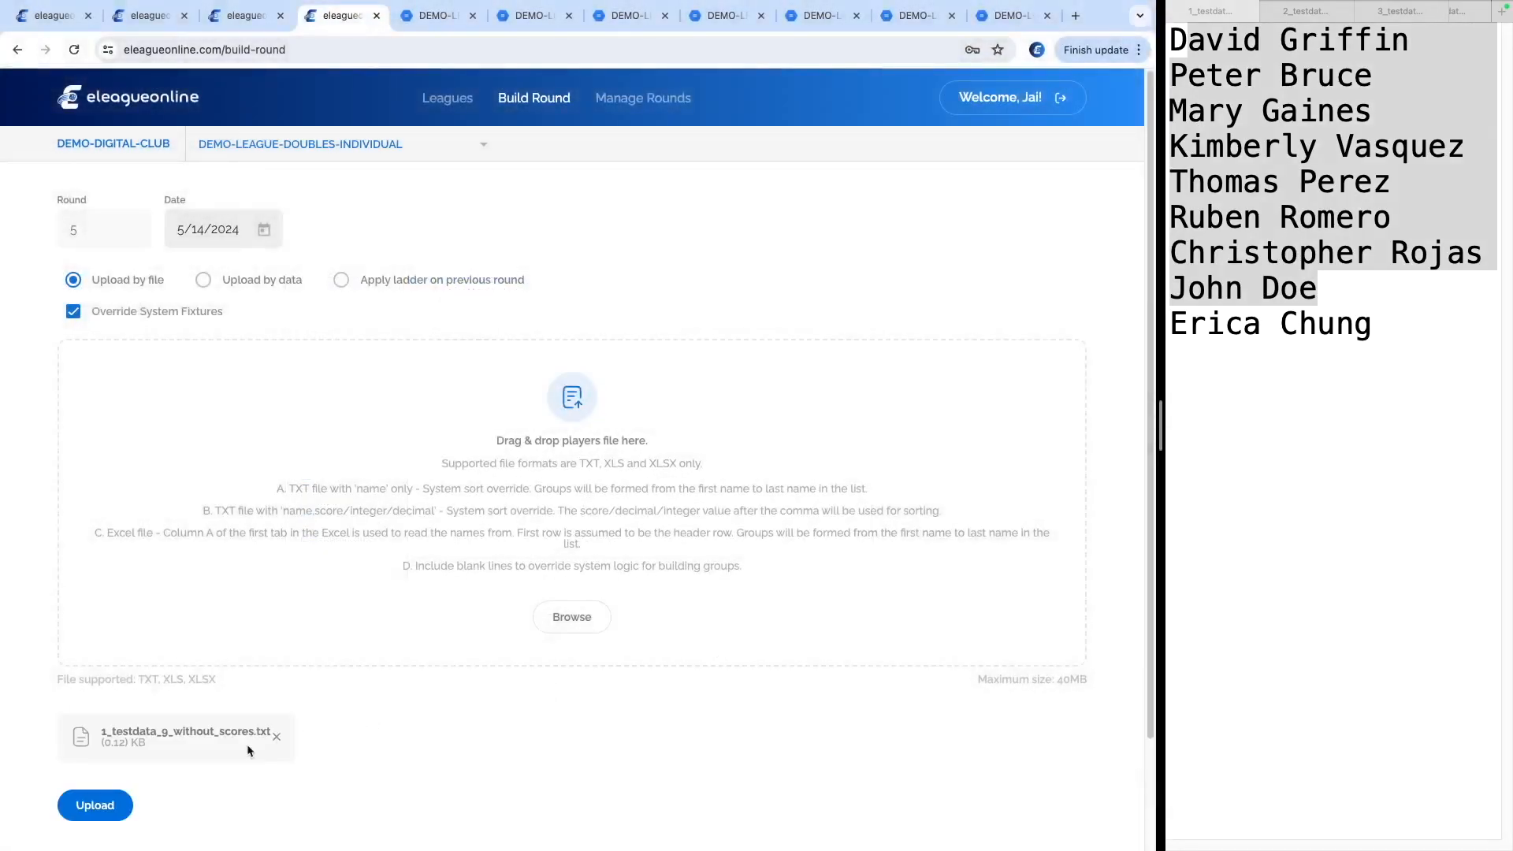
pyautogui.click(92, 807)
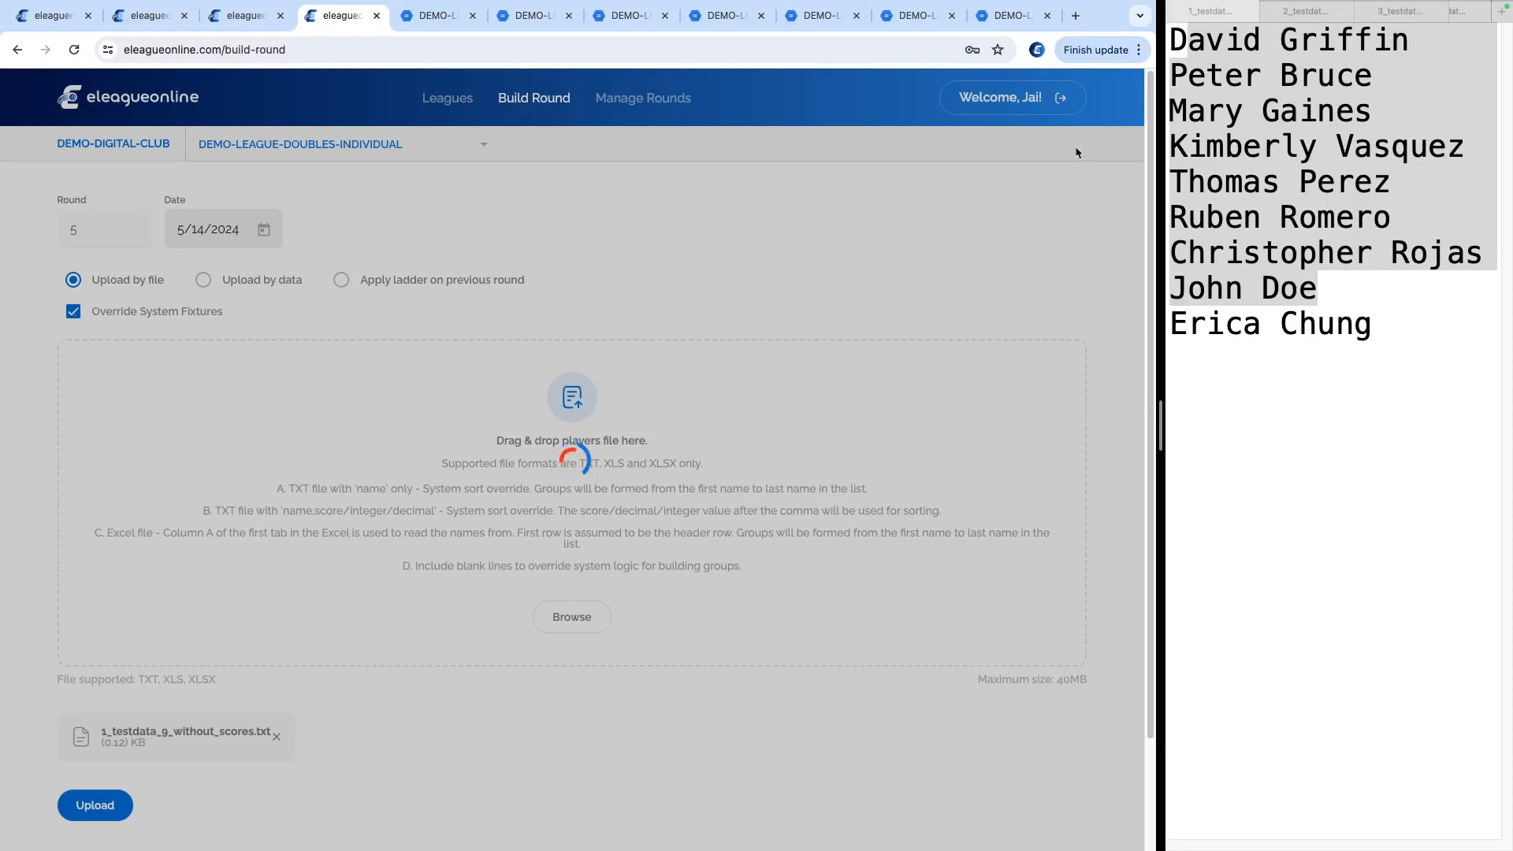
pyautogui.click(1204, 105)
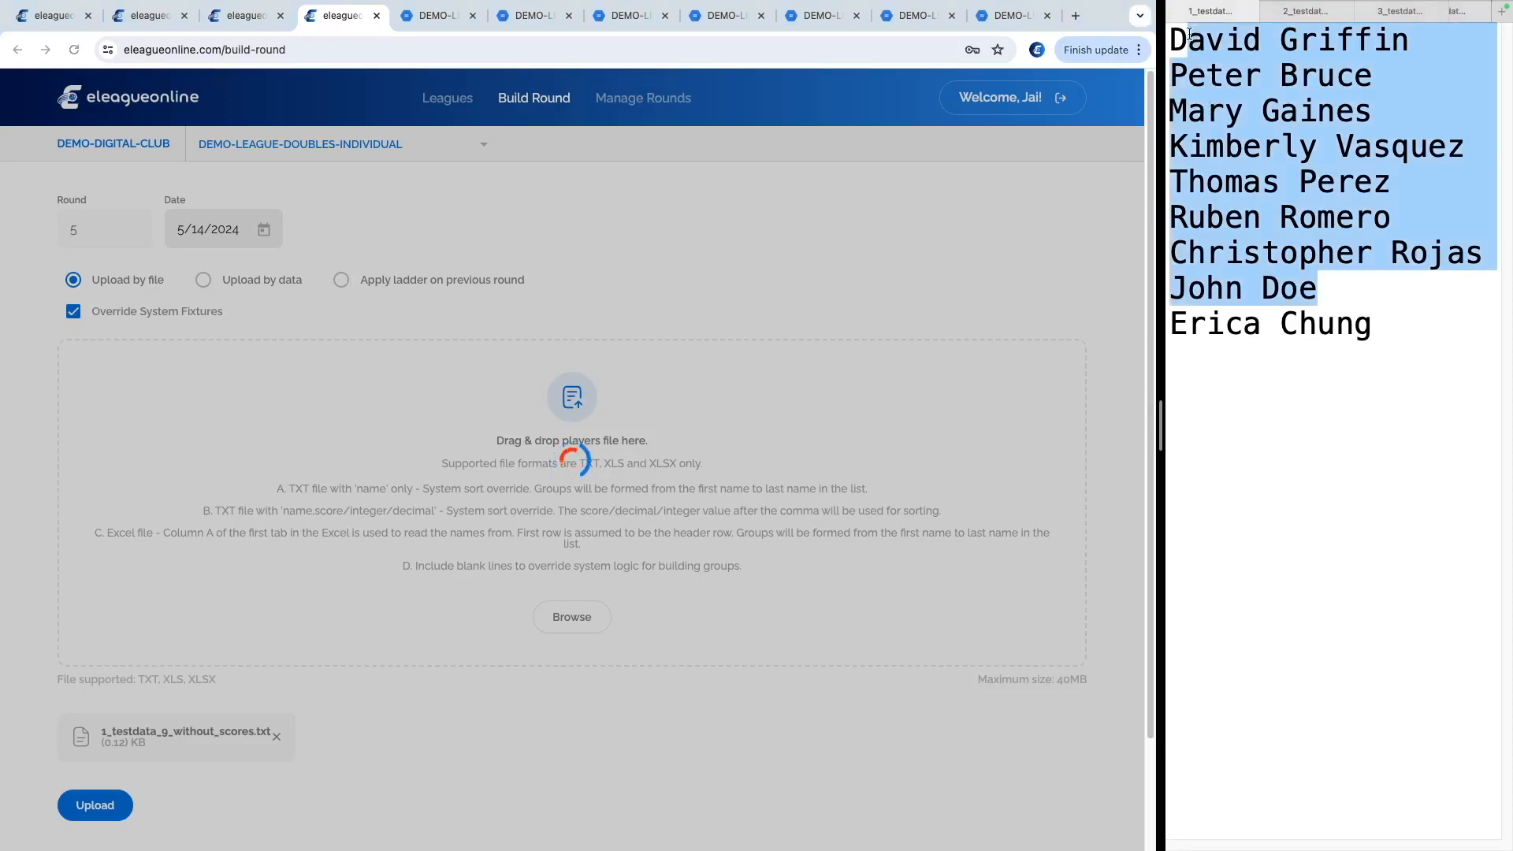
pyautogui.click(1188, 38)
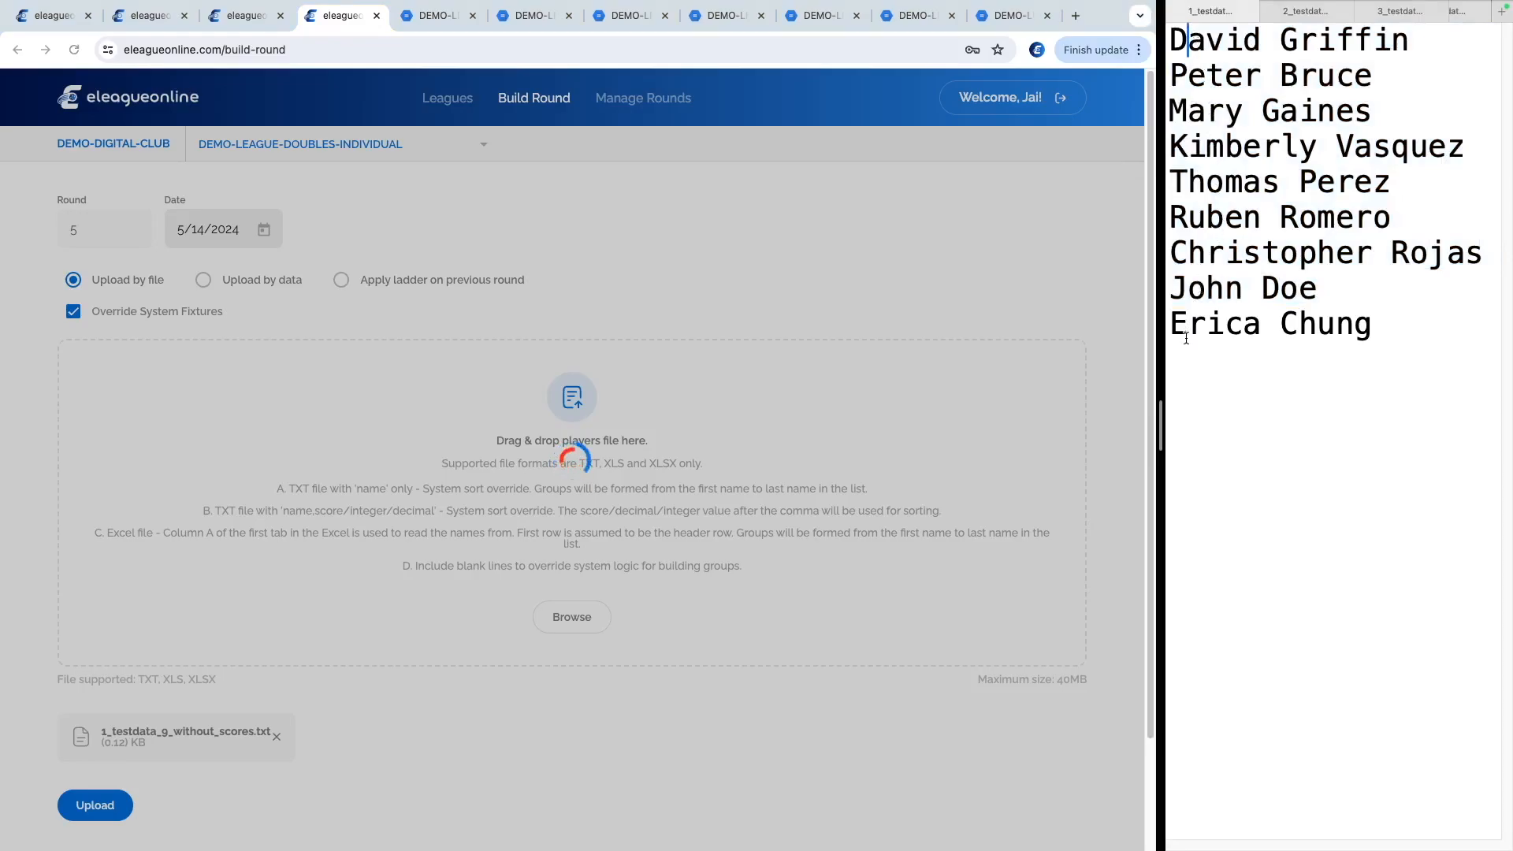
pyautogui.moveTo(1188, 326); pyautogui.dragTo(1331, 352)
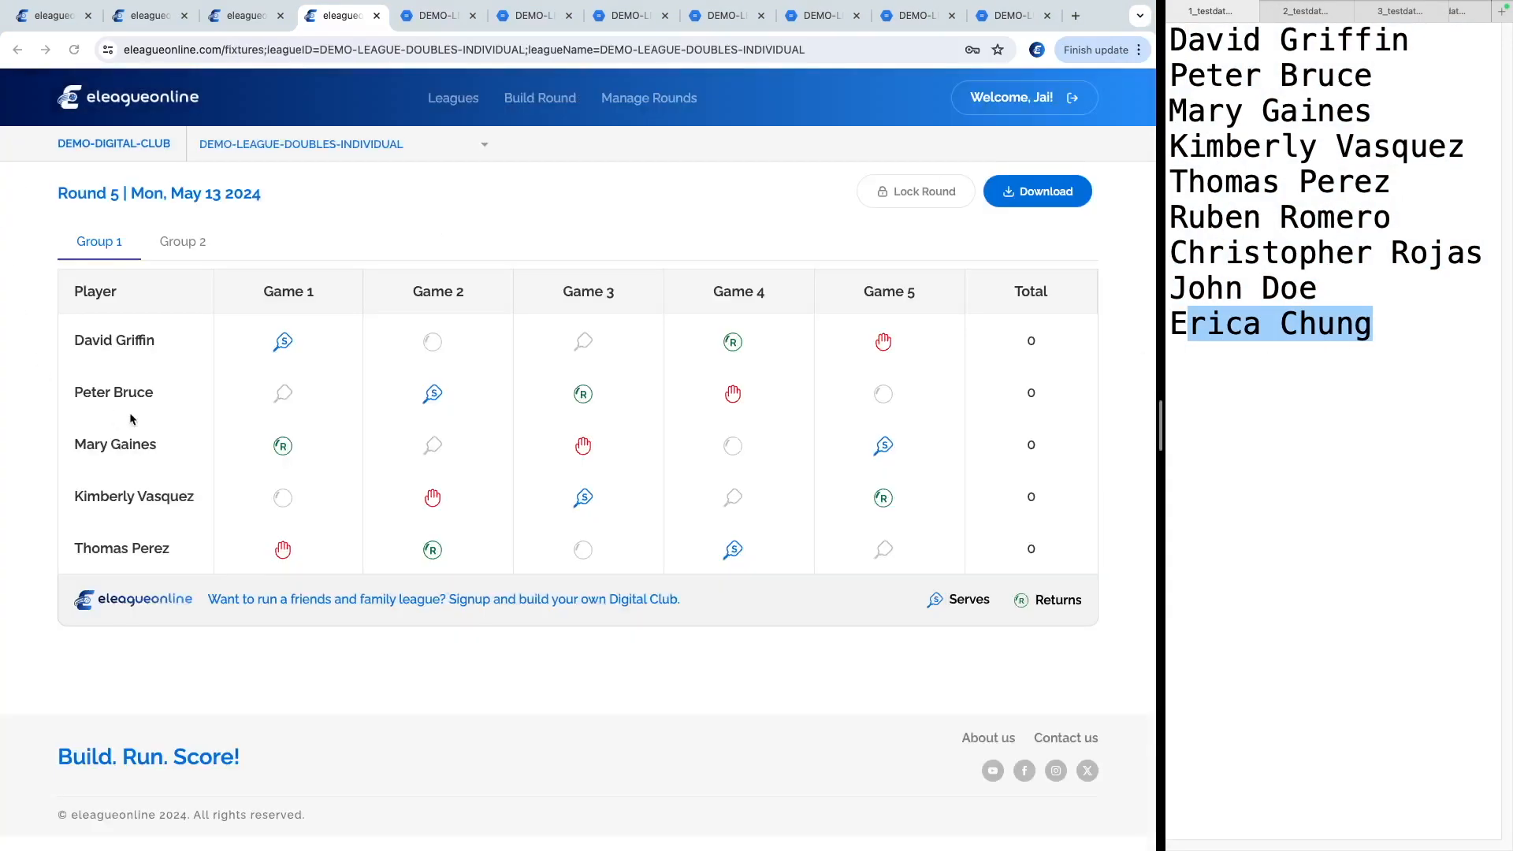
pyautogui.click(83, 350)
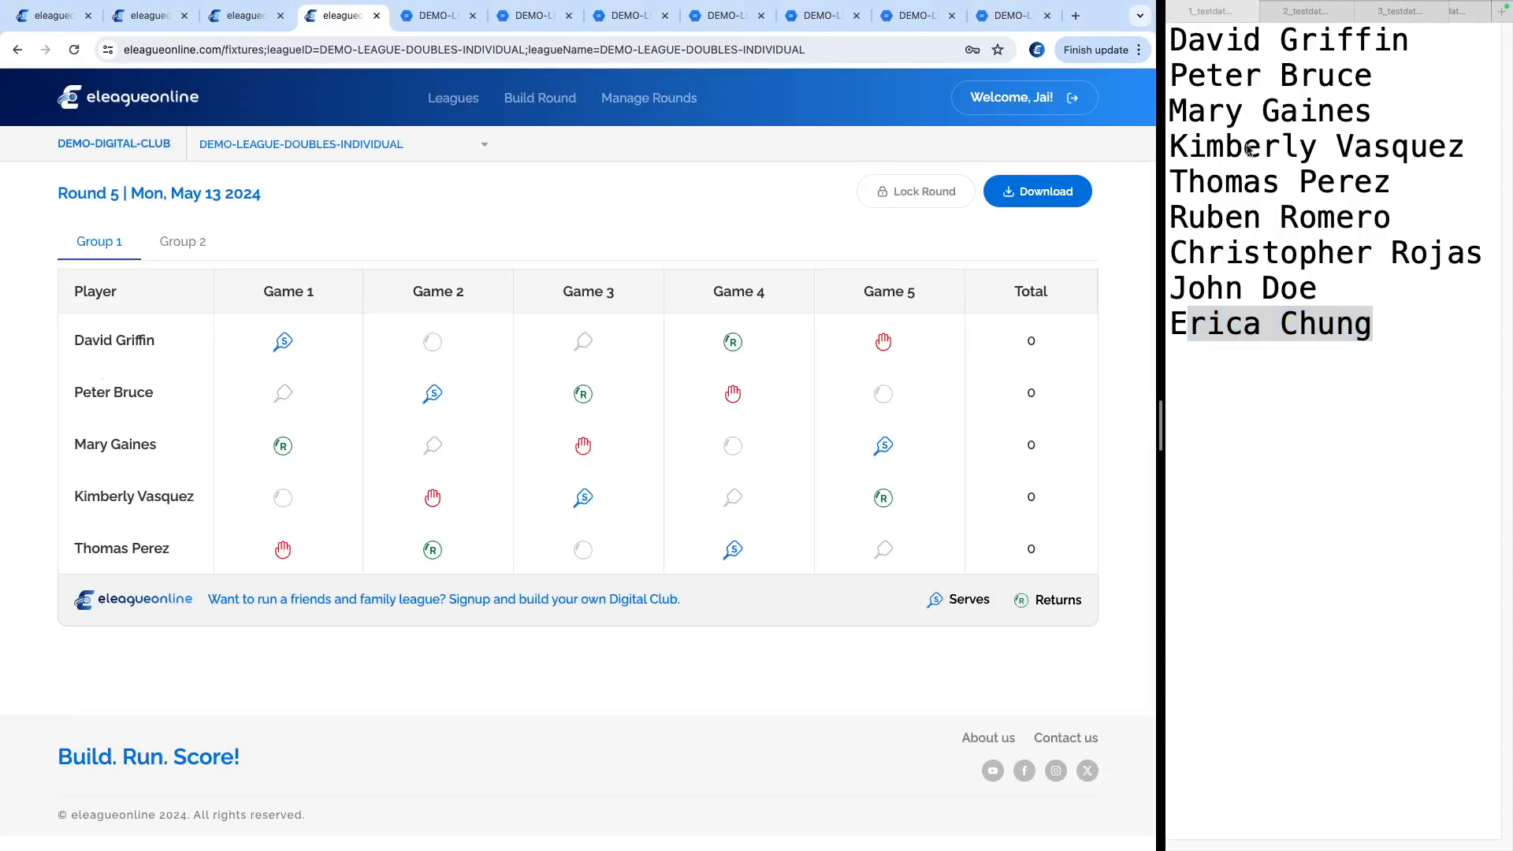
pyautogui.click(1212, 60)
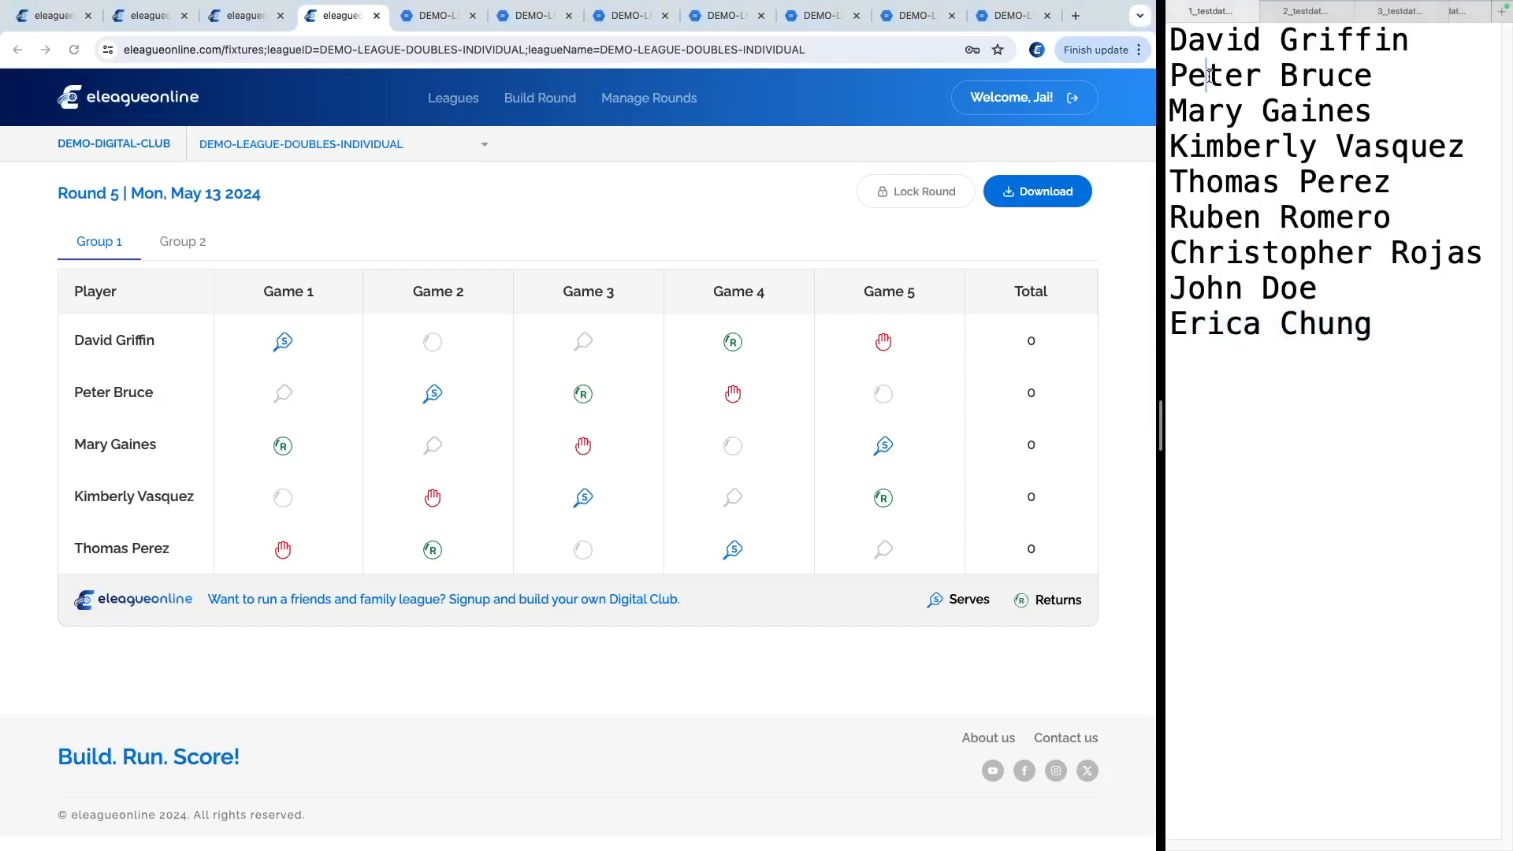
pyautogui.click(1191, 183)
pyautogui.moveTo(1194, 226); pyautogui.dragTo(1225, 292)
pyautogui.click(1227, 325)
pyautogui.click(192, 238)
pyautogui.click(183, 244)
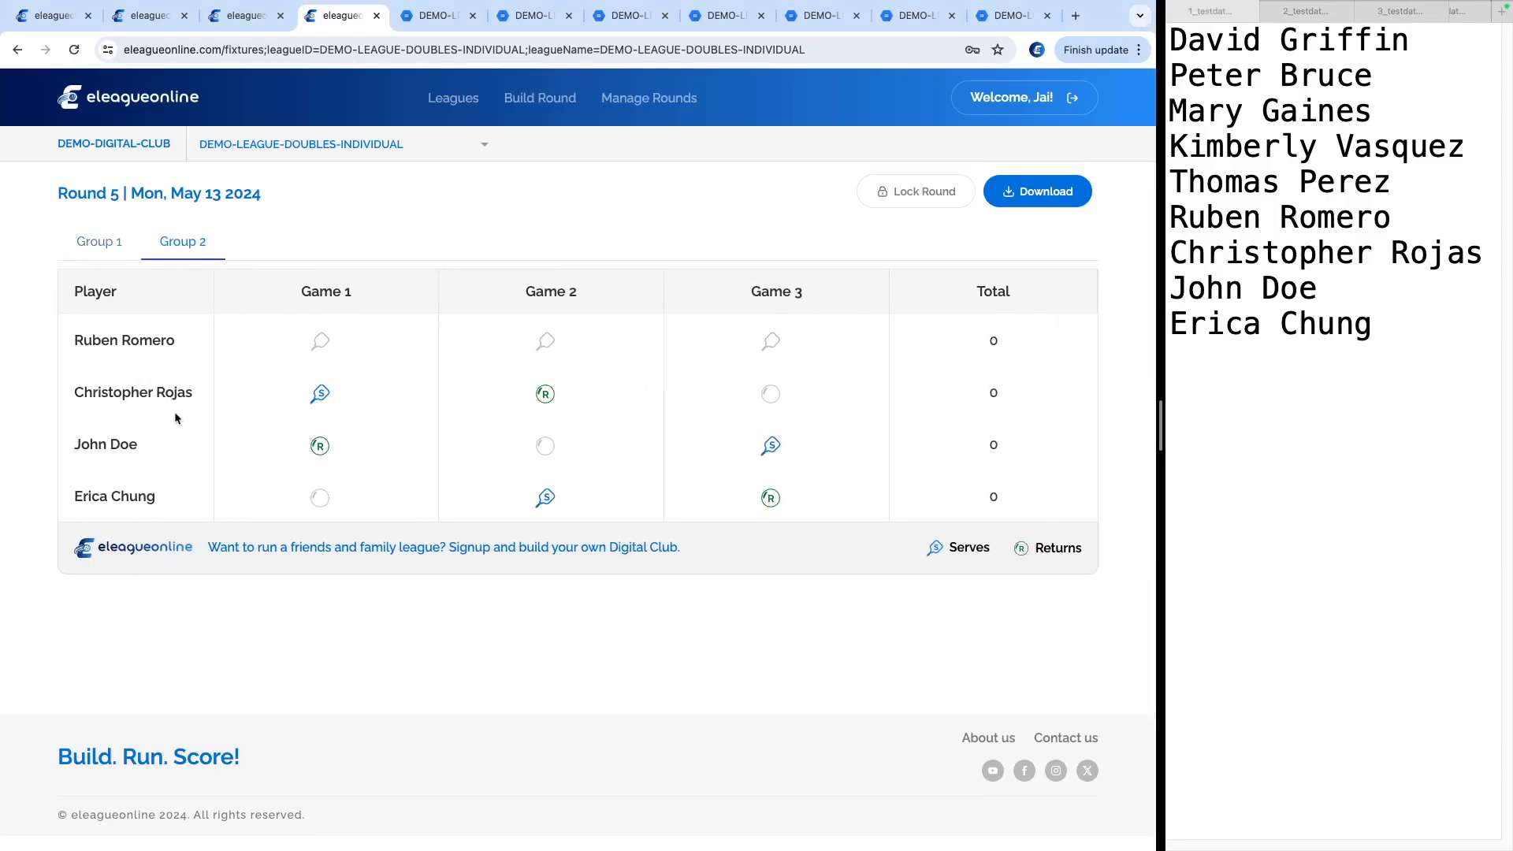
# Rebuild Round 5 by uploading the names-only file with Override left unticked
pyautogui.click(556, 98)
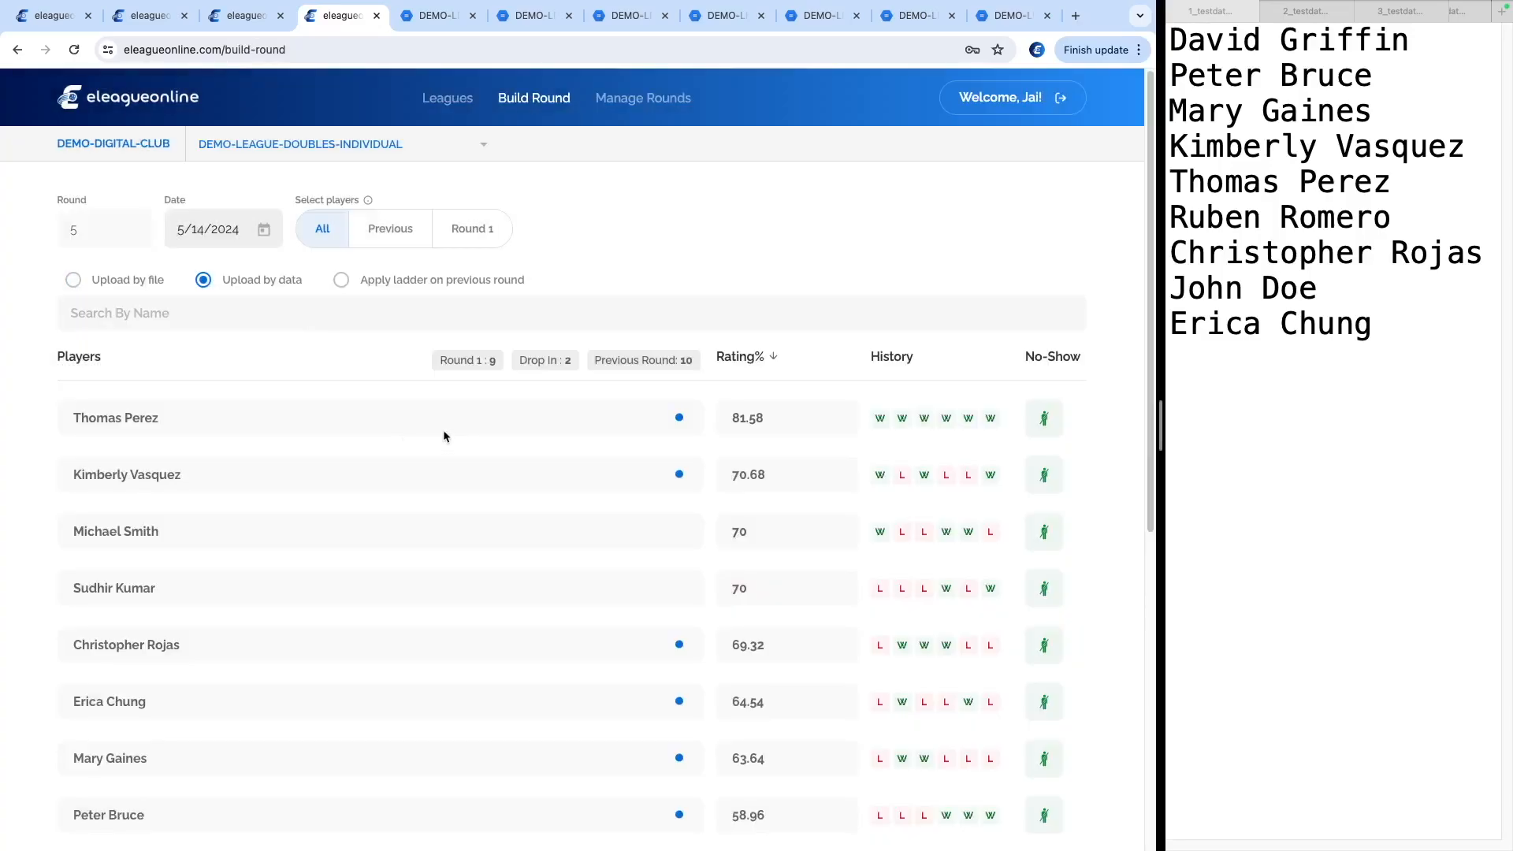
pyautogui.click(101, 279)
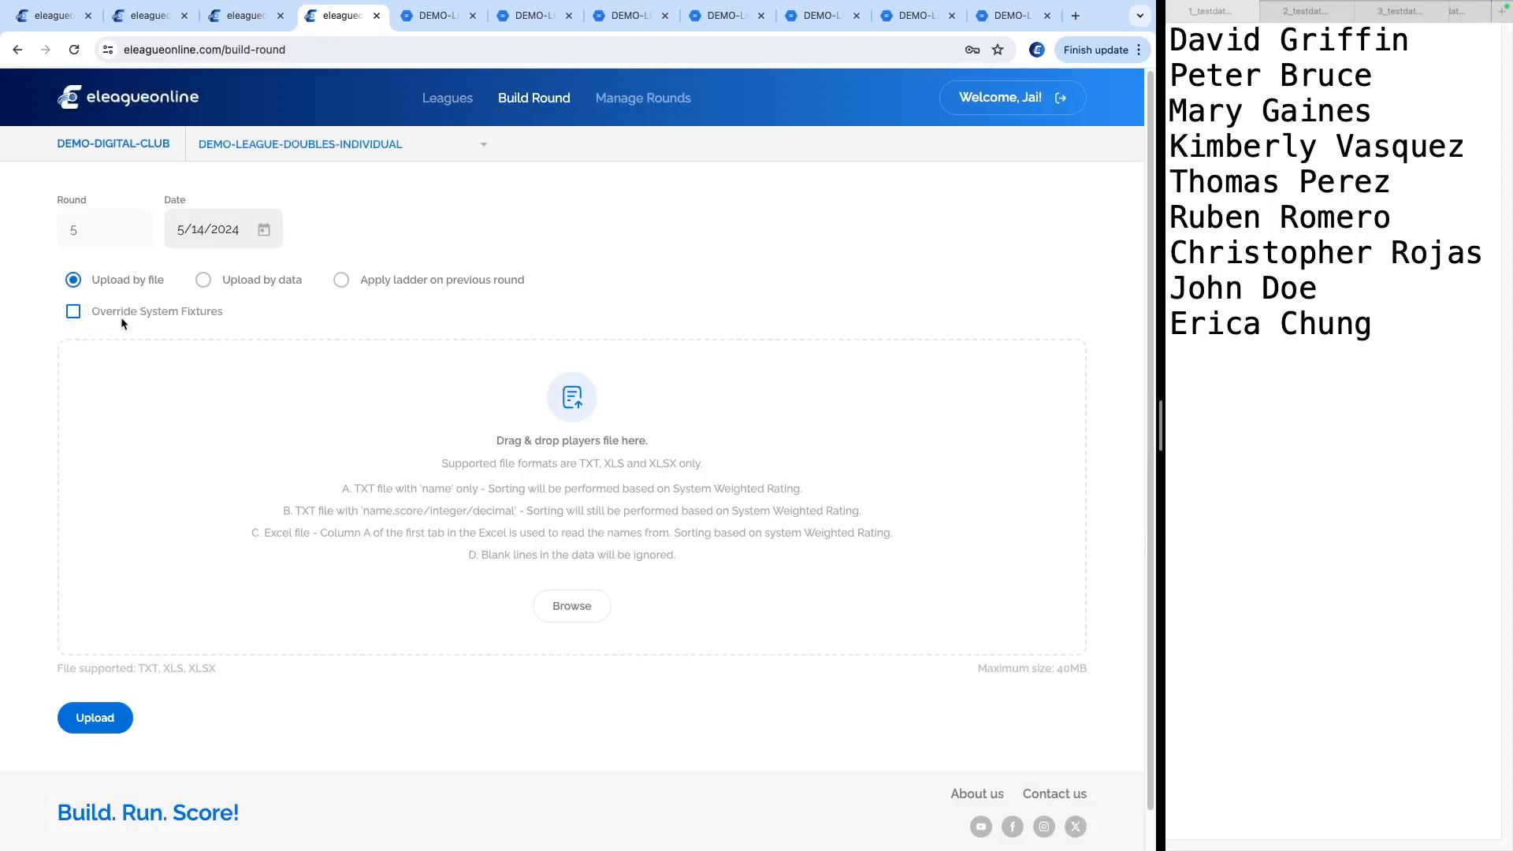
pyautogui.click(573, 607)
pyautogui.click(113, 796)
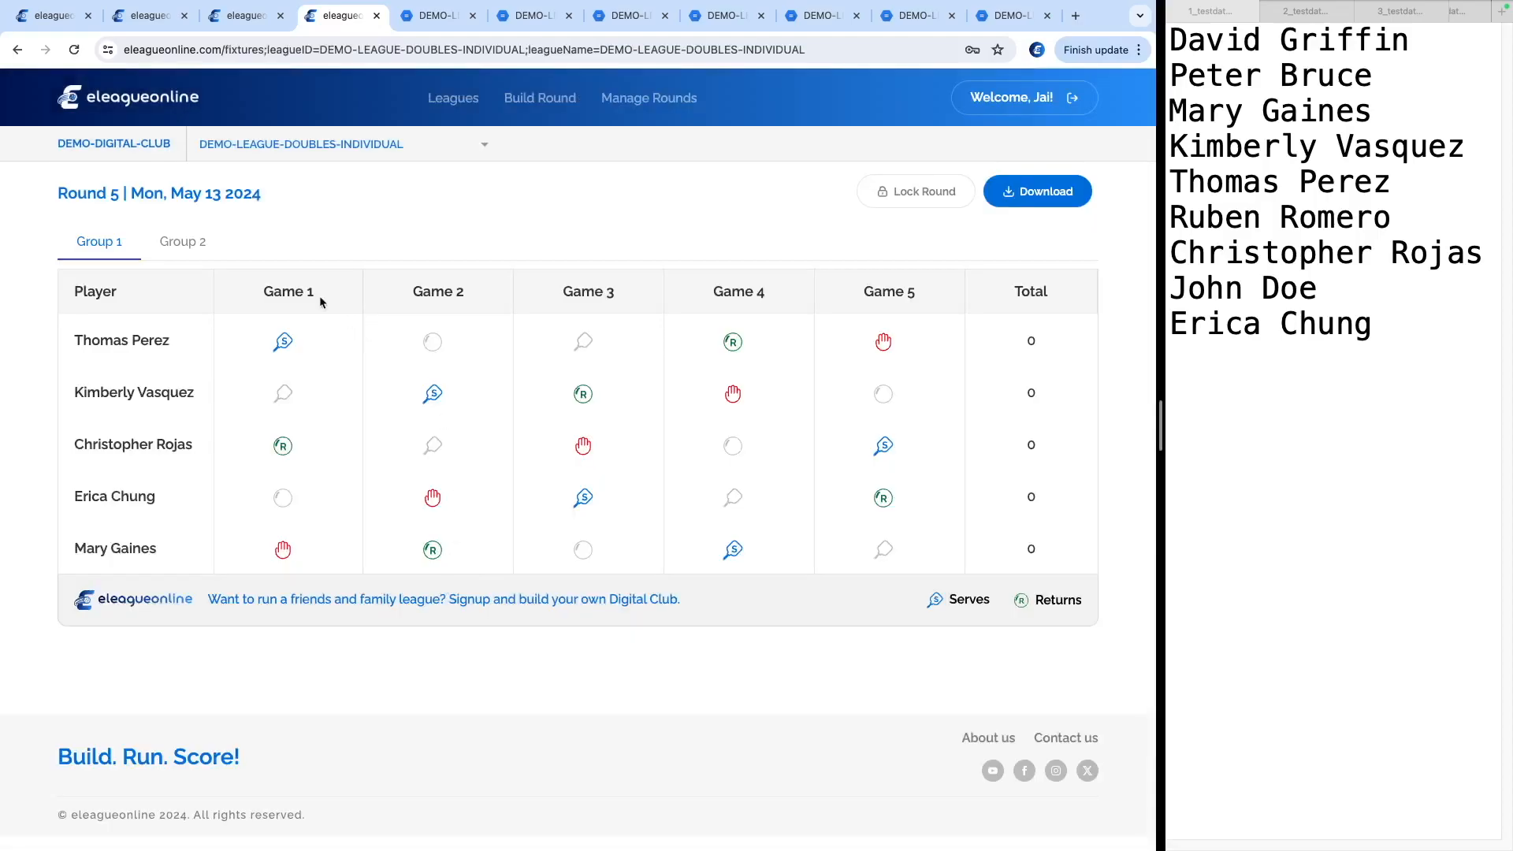
pyautogui.moveTo(79, 338); pyautogui.dragTo(186, 339)
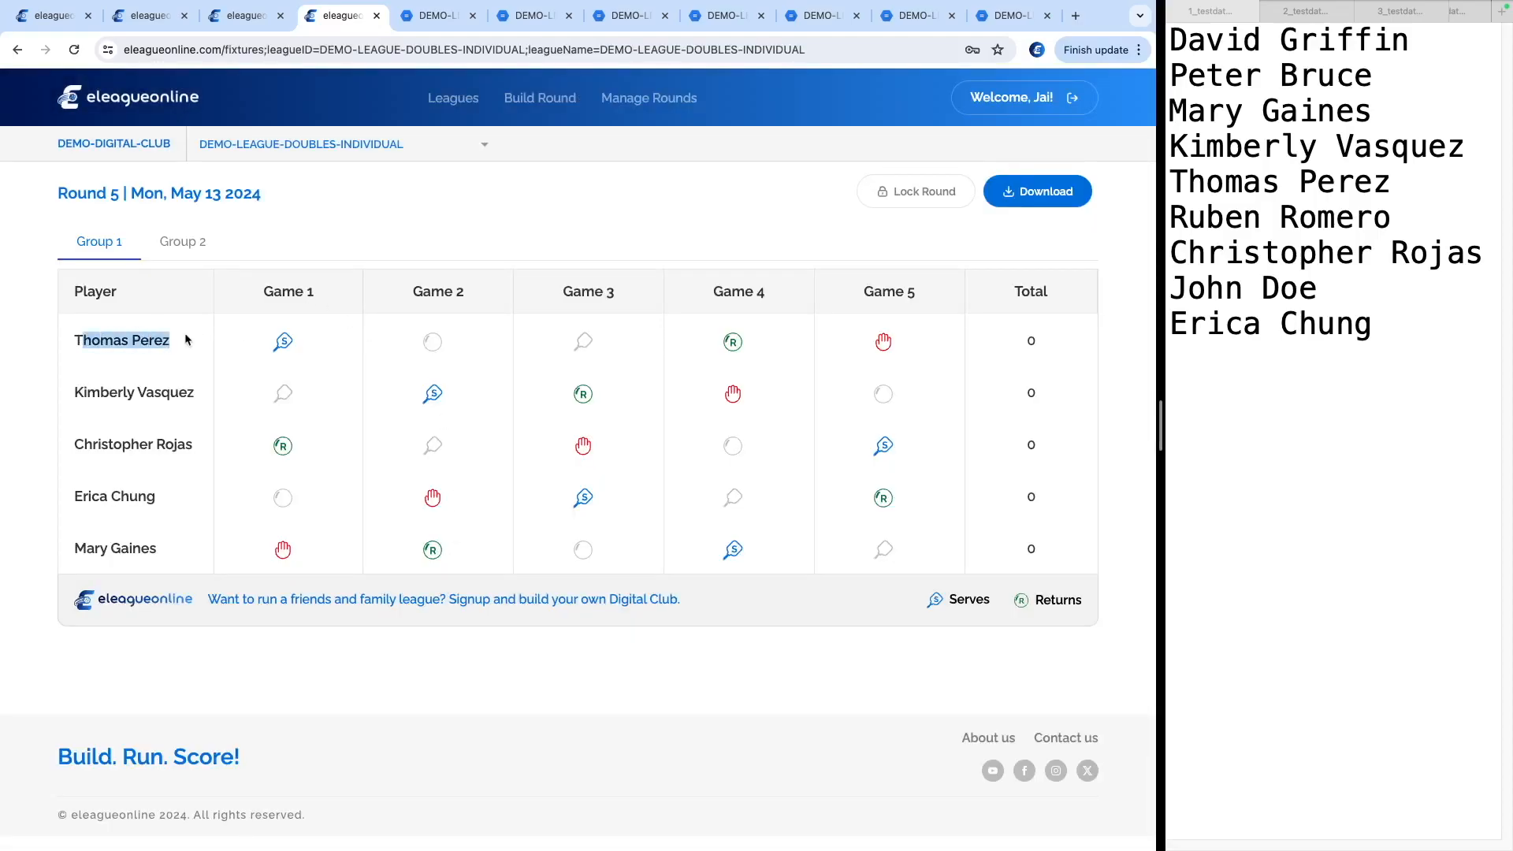
pyautogui.click(96, 361)
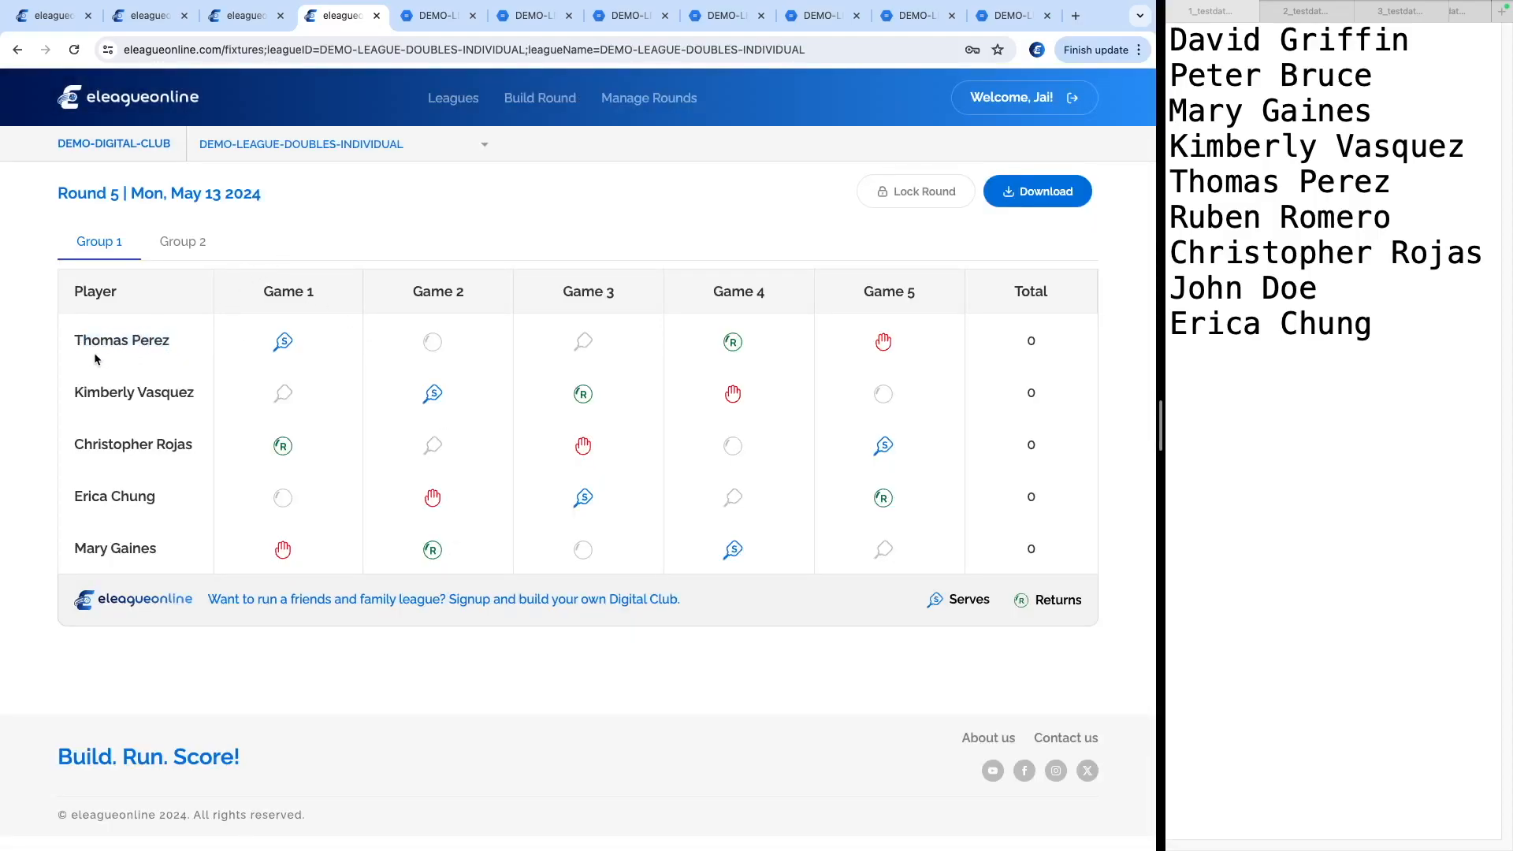
pyautogui.moveTo(85, 337); pyautogui.dragTo(160, 354)
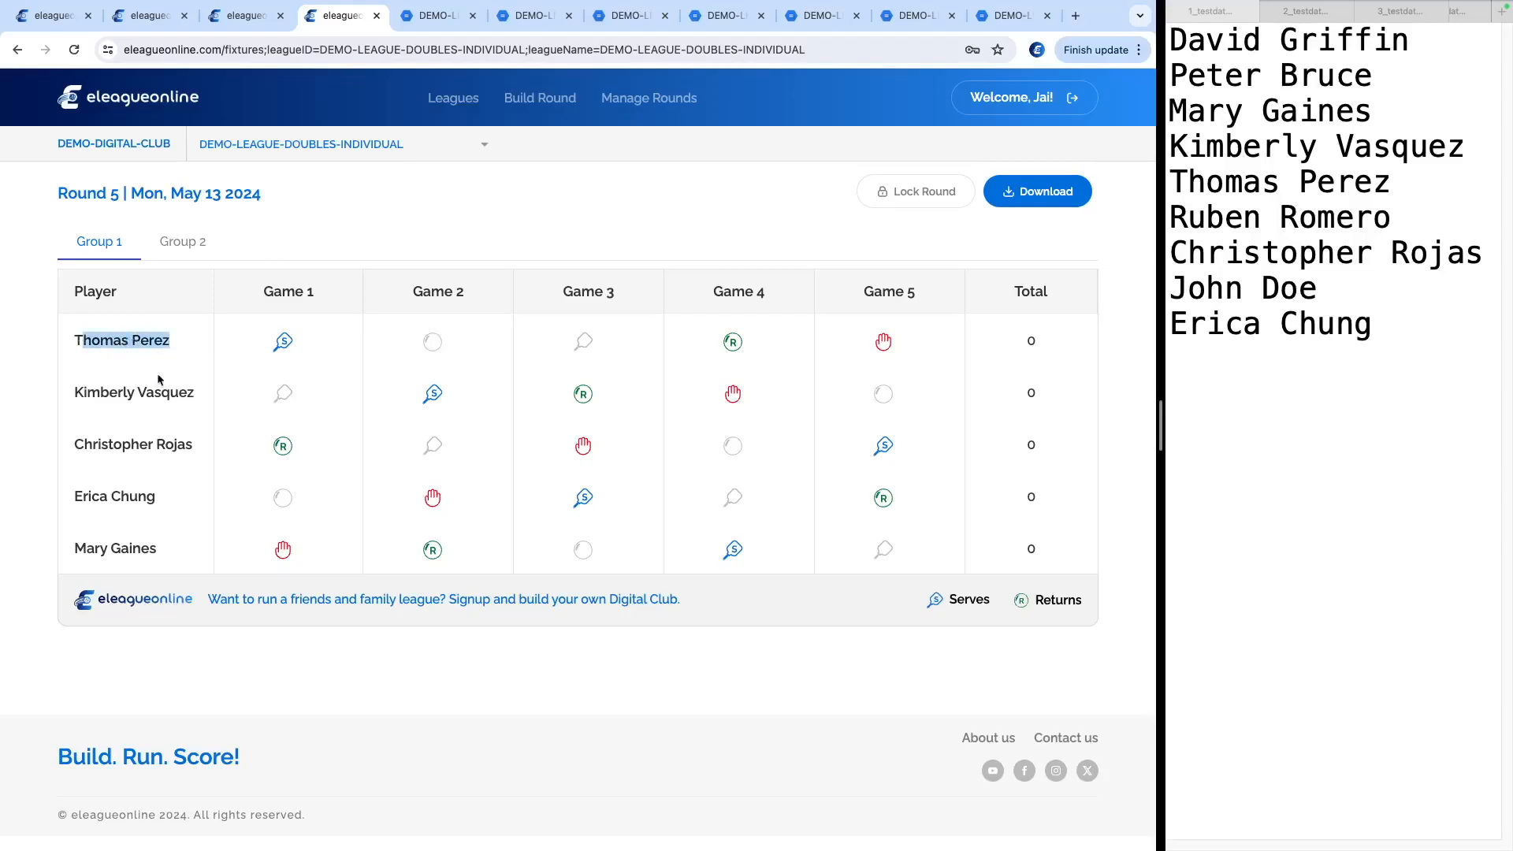
pyautogui.moveTo(87, 391); pyautogui.dragTo(187, 410)
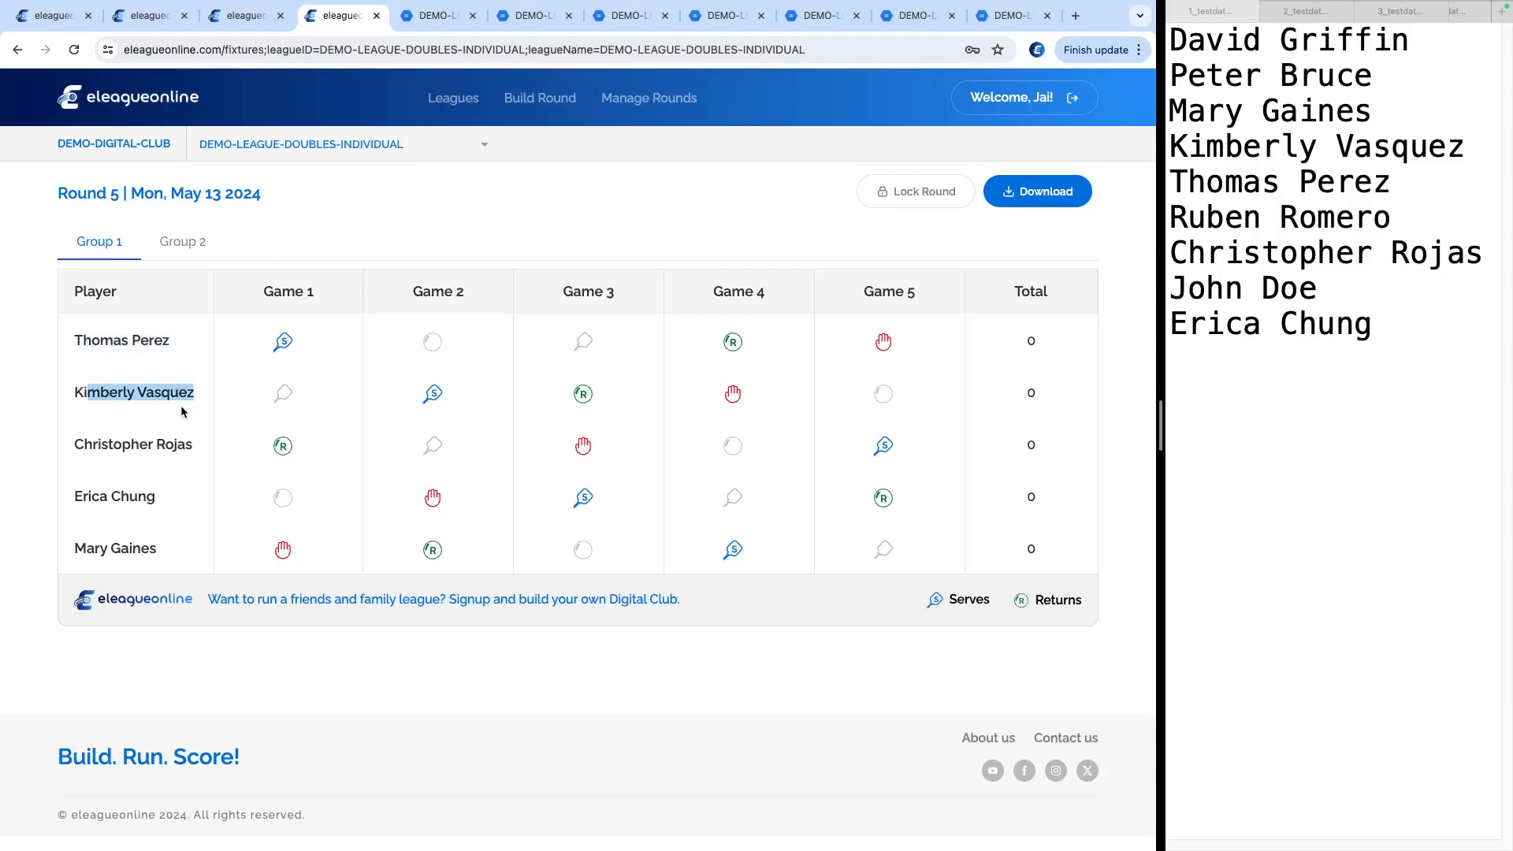
pyautogui.click(191, 241)
pyautogui.click(102, 249)
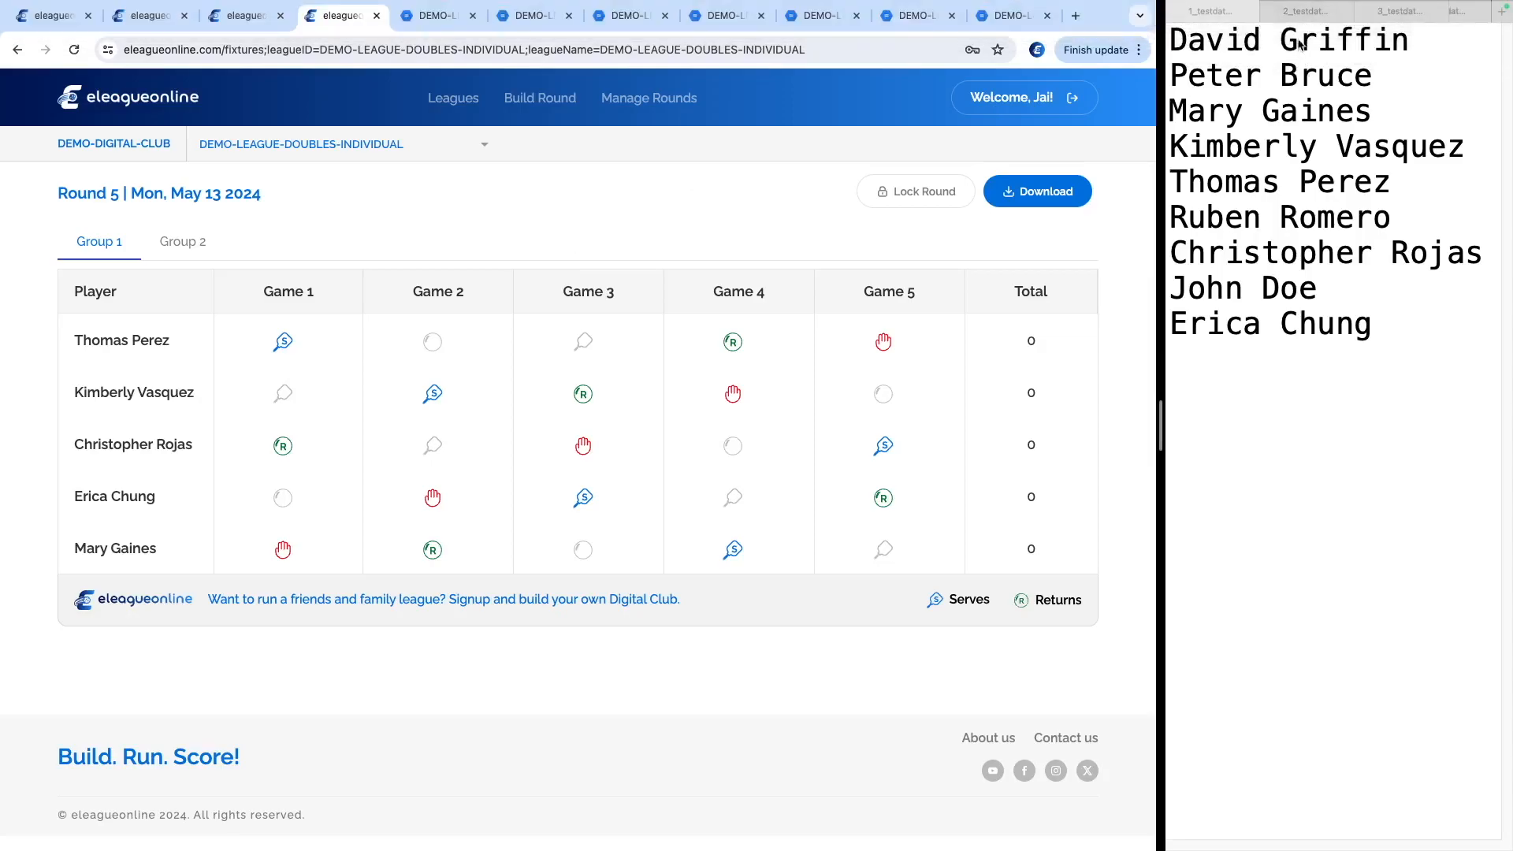
pyautogui.click(1303, 16)
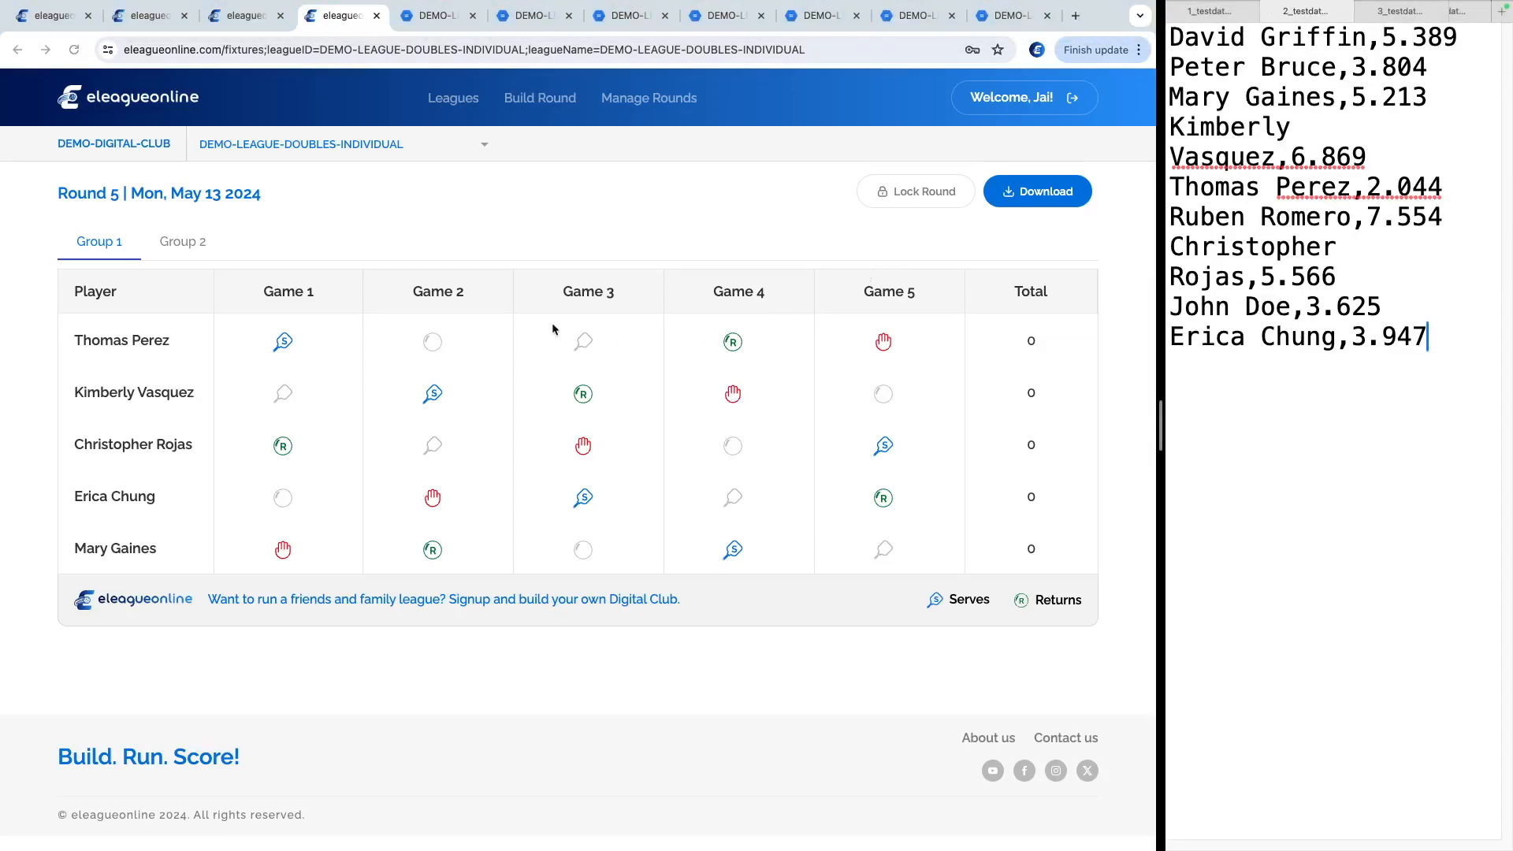
pyautogui.moveTo(1383, 37); pyautogui.dragTo(1447, 38)
pyautogui.click(1375, 132)
pyautogui.click(389, 215)
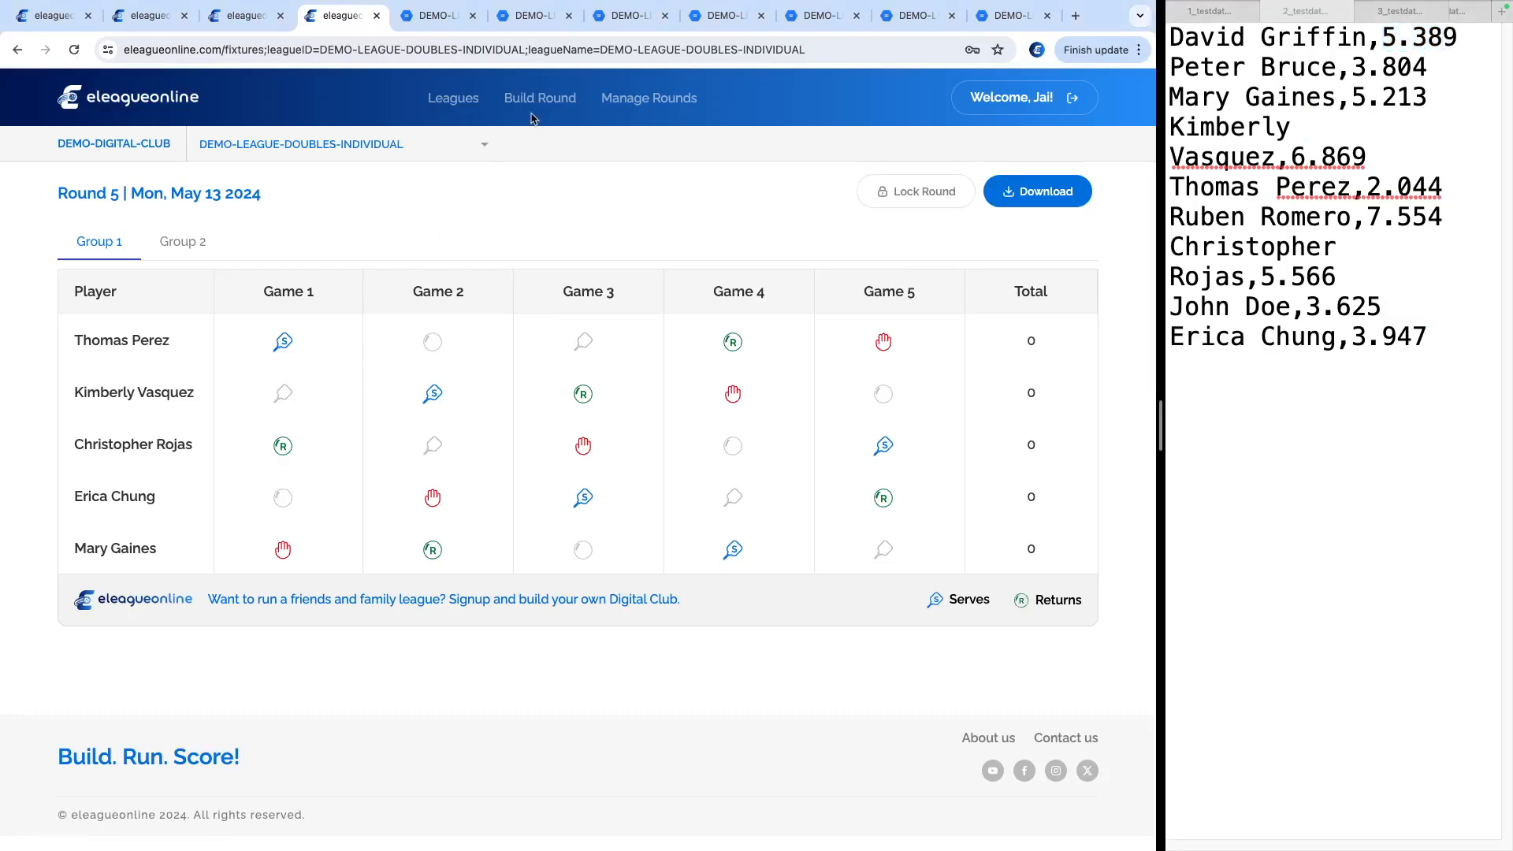
pyautogui.click(538, 101)
pyautogui.click(303, 279)
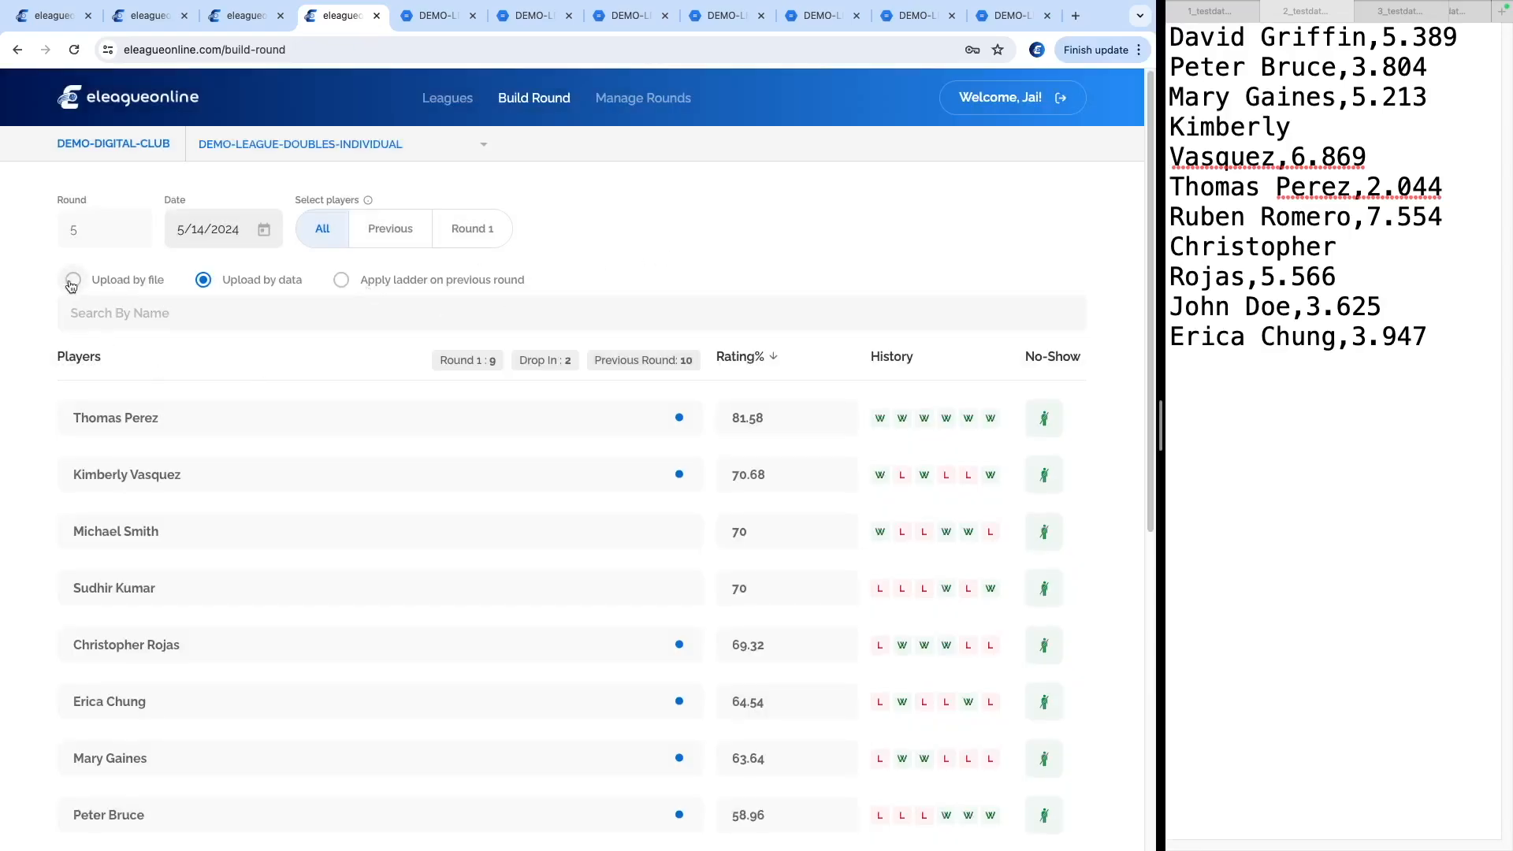
# Attach 2_testdata_9_with_scores.txt under Upload by file, noting sorting still uses system rating
pyautogui.click(71, 282)
pyautogui.click(567, 608)
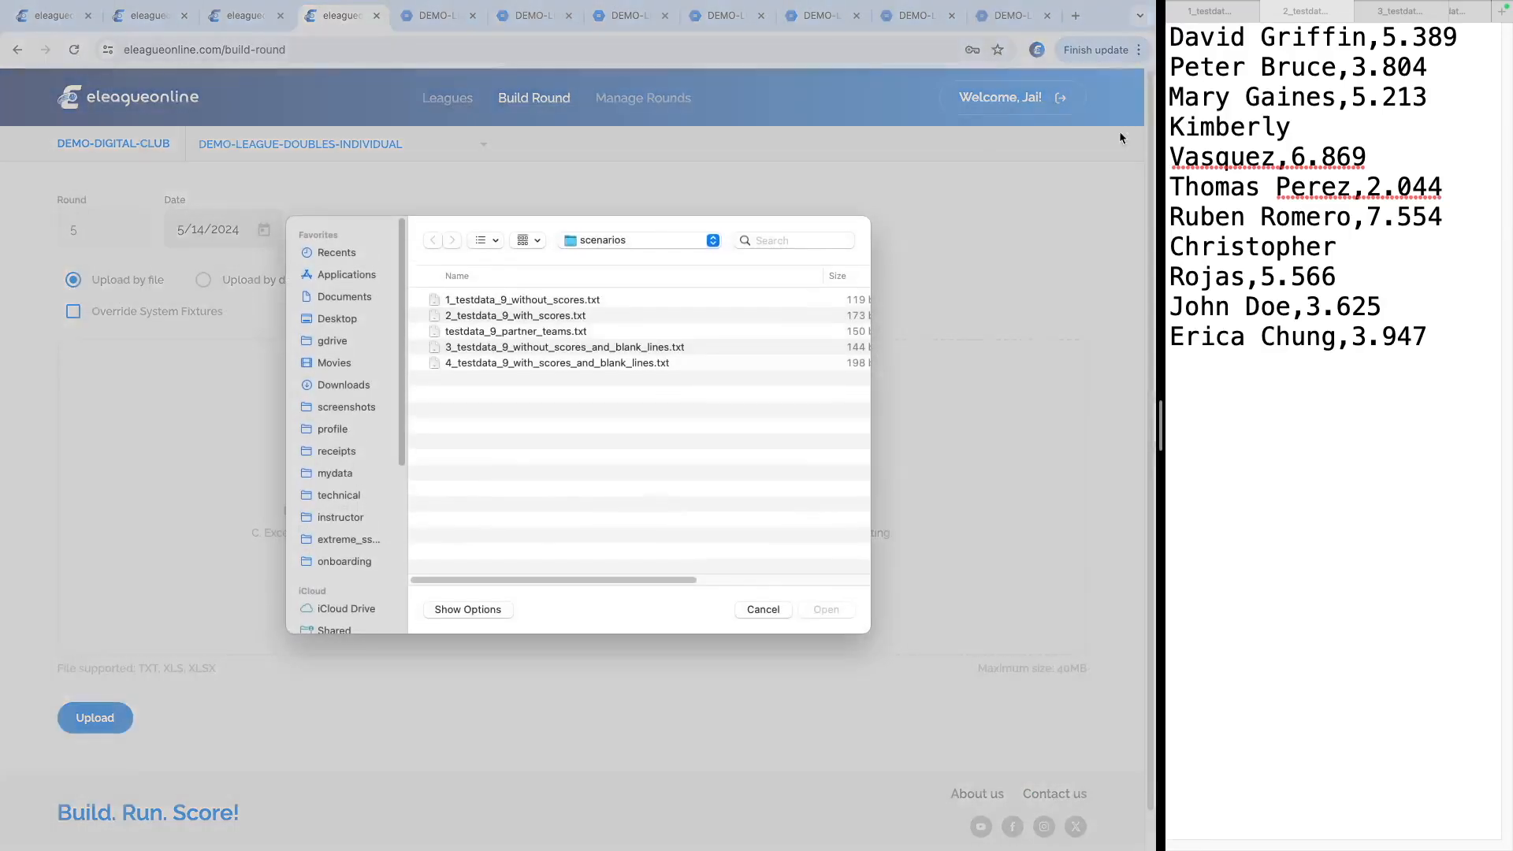
pyautogui.doubleClick(497, 317)
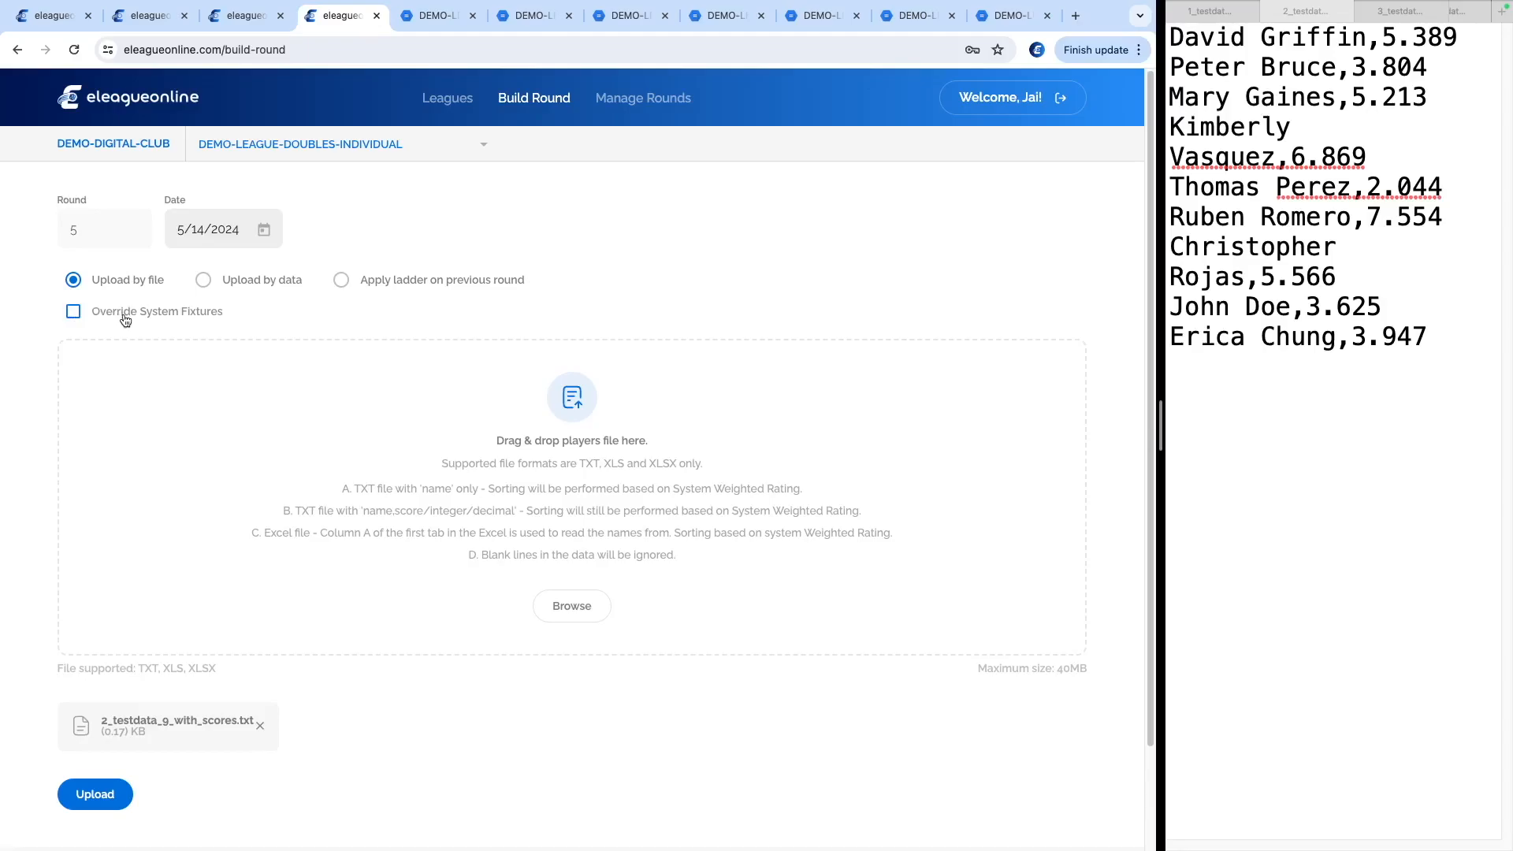
pyautogui.moveTo(293, 510); pyautogui.dragTo(867, 517)
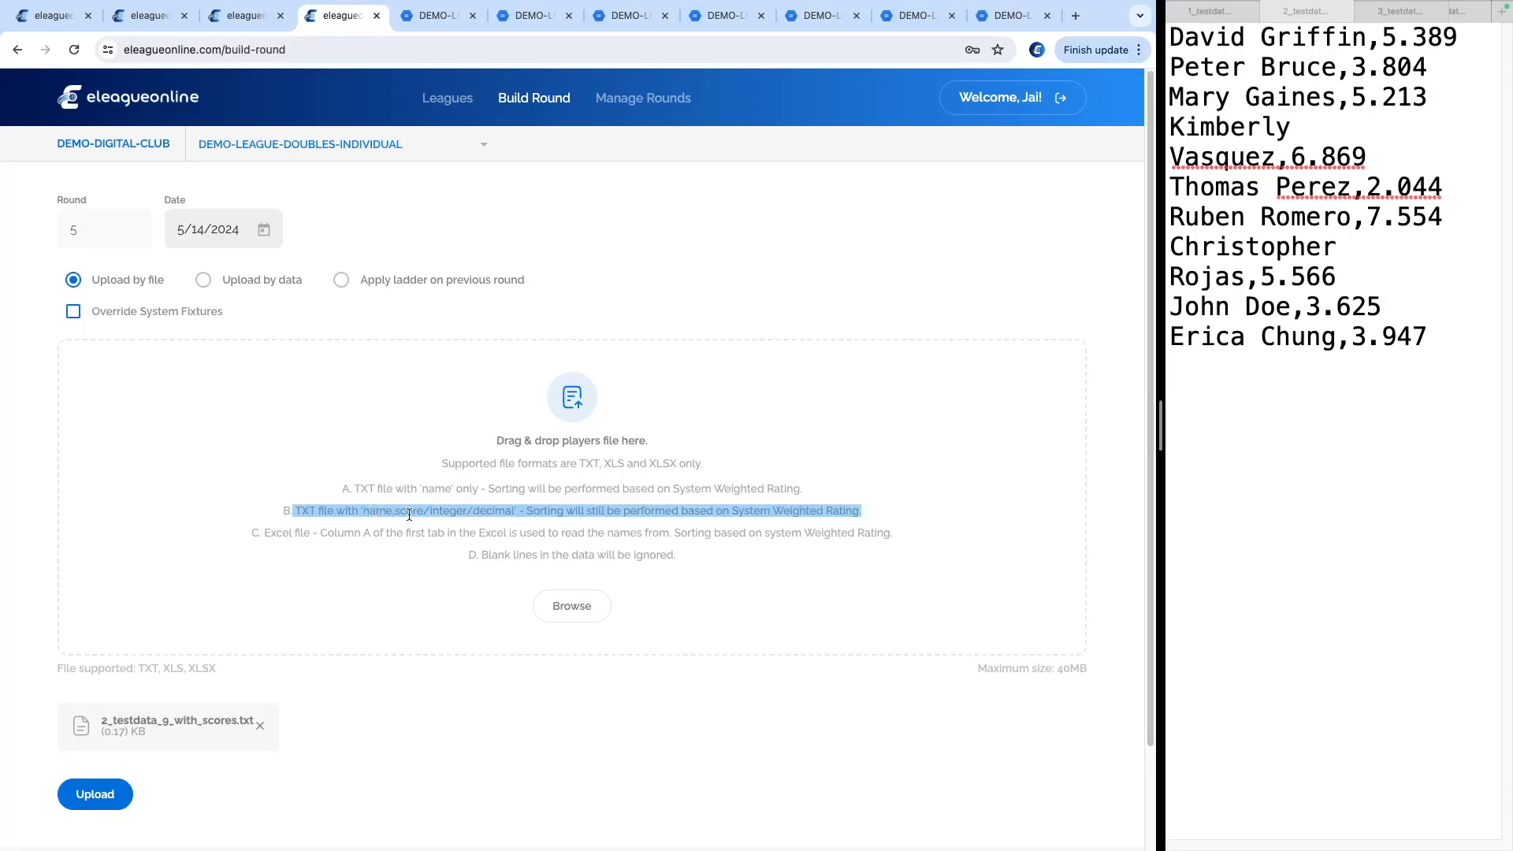
pyautogui.moveTo(556, 513); pyautogui.dragTo(867, 512)
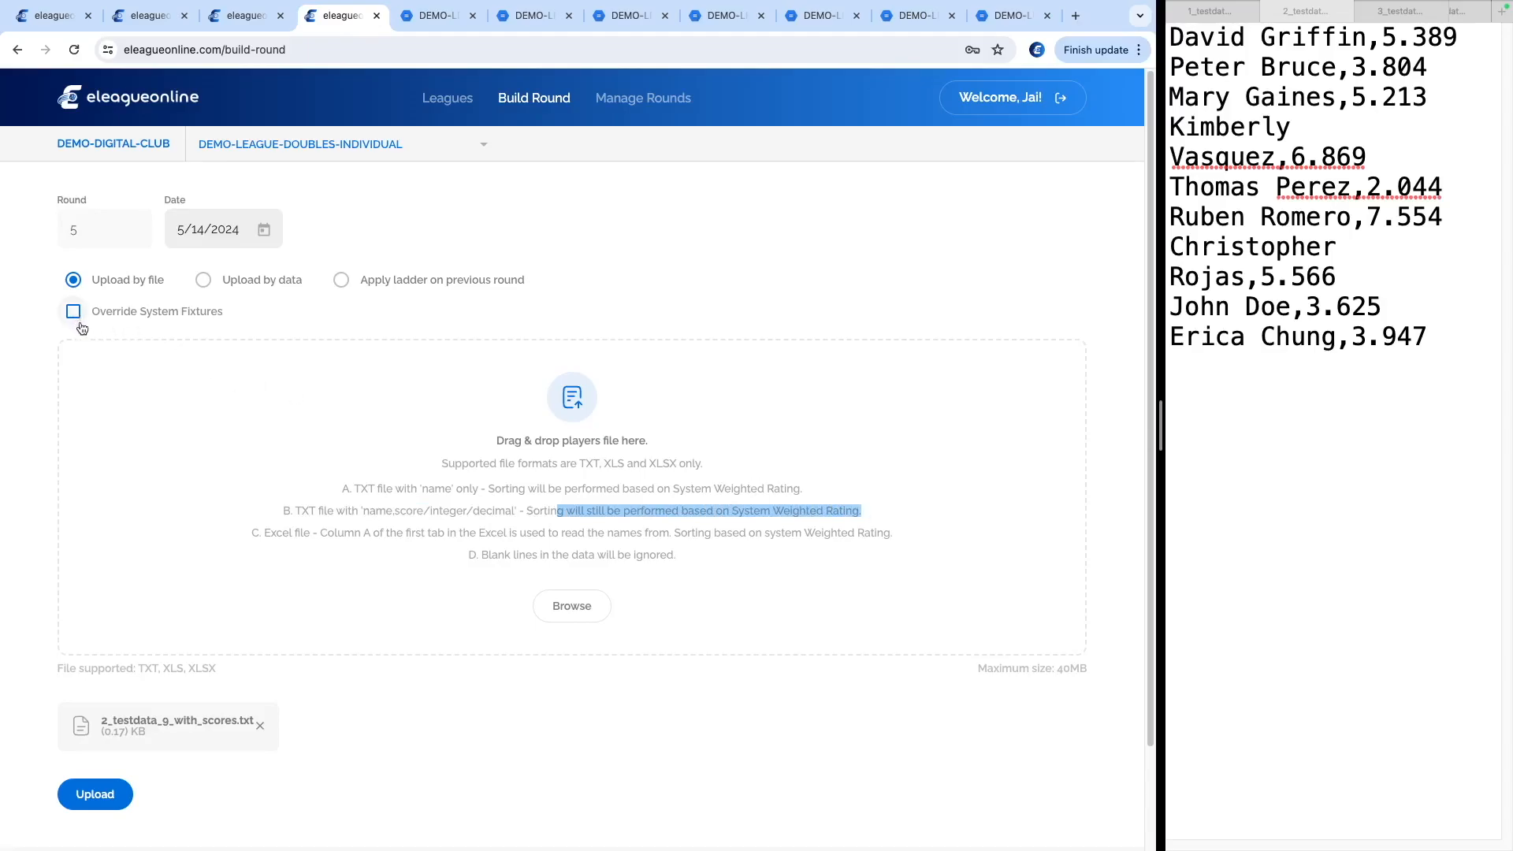
pyautogui.click(474, 709)
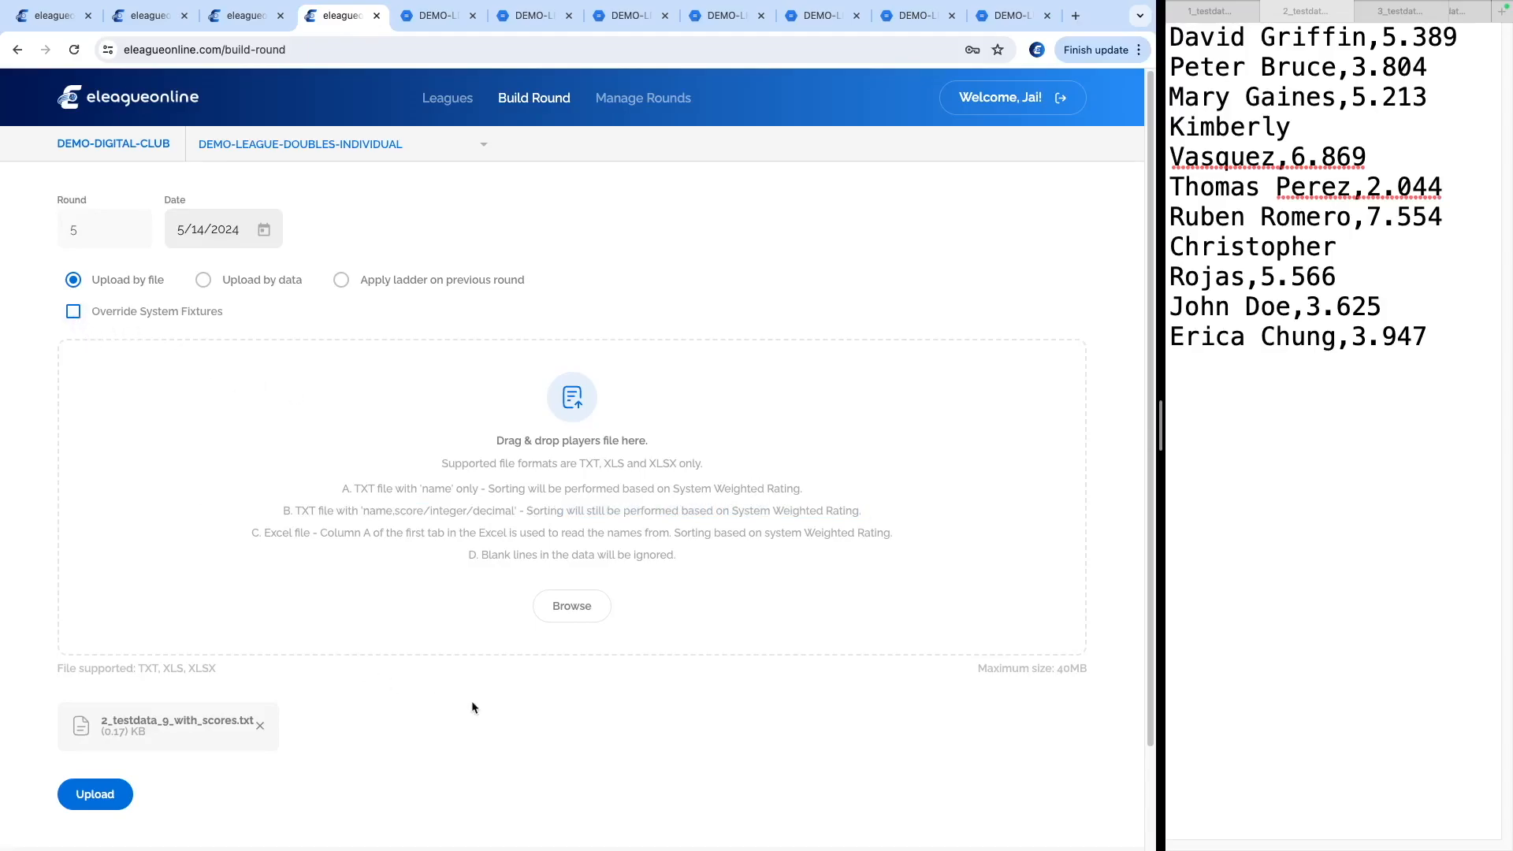
pyautogui.click(110, 794)
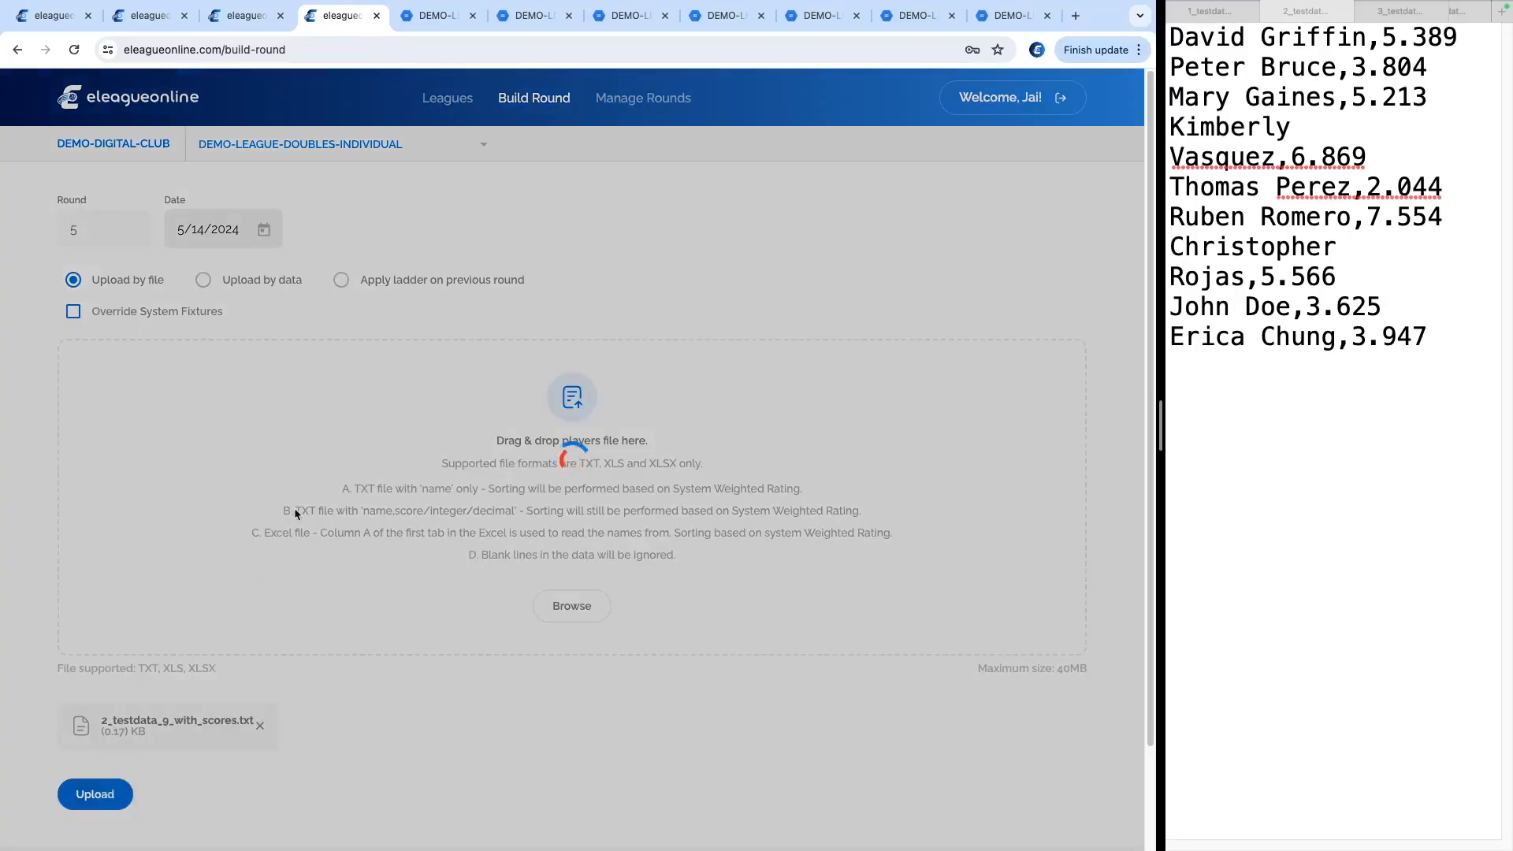
pyautogui.click(1308, 128)
pyautogui.moveTo(1443, 187); pyautogui.dragTo(1232, 187)
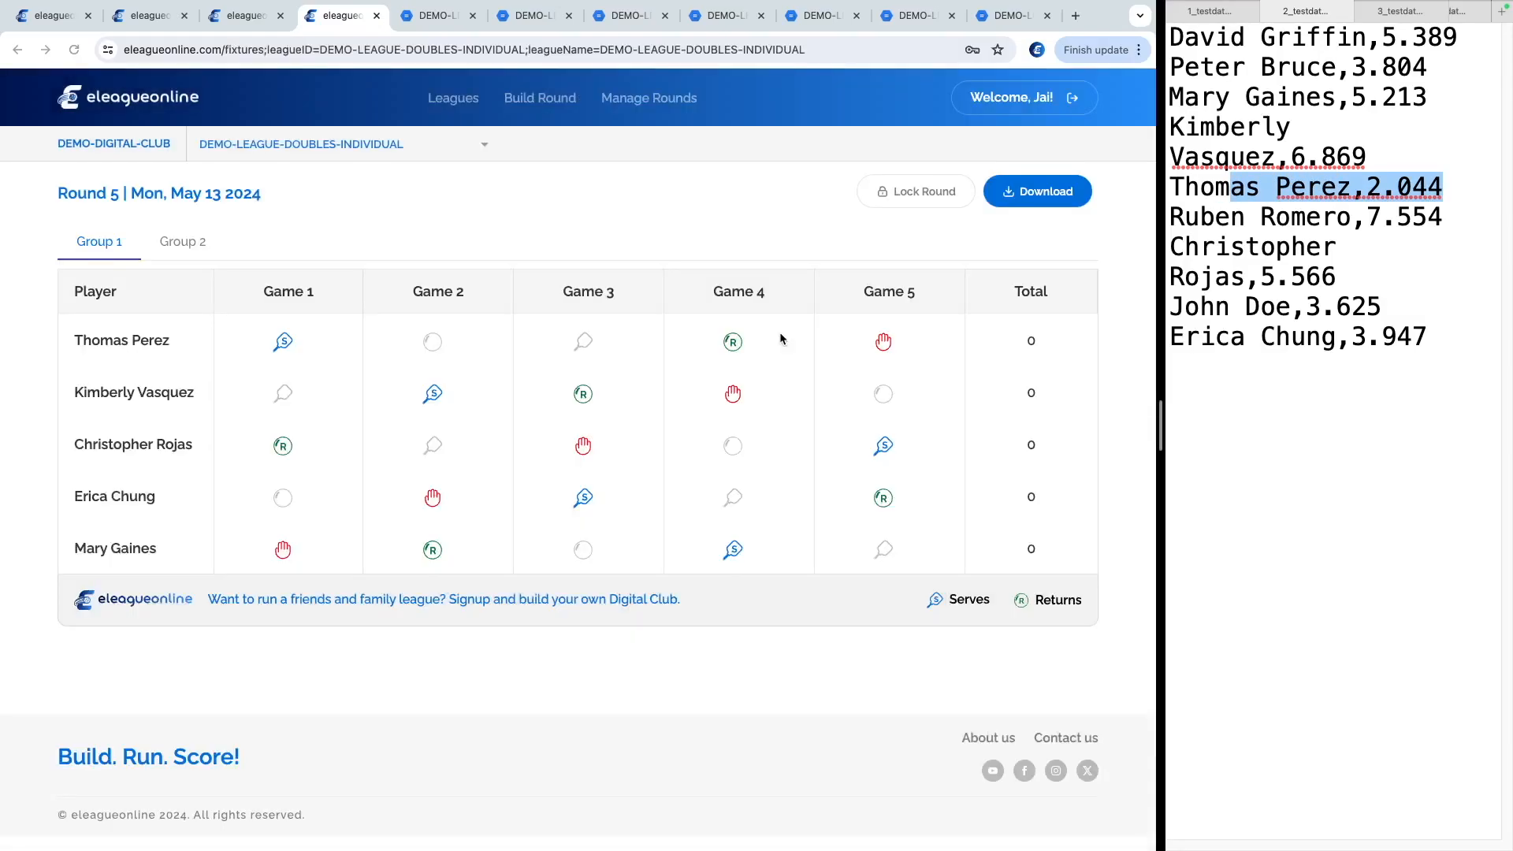
pyautogui.moveTo(84, 339); pyautogui.dragTo(213, 357)
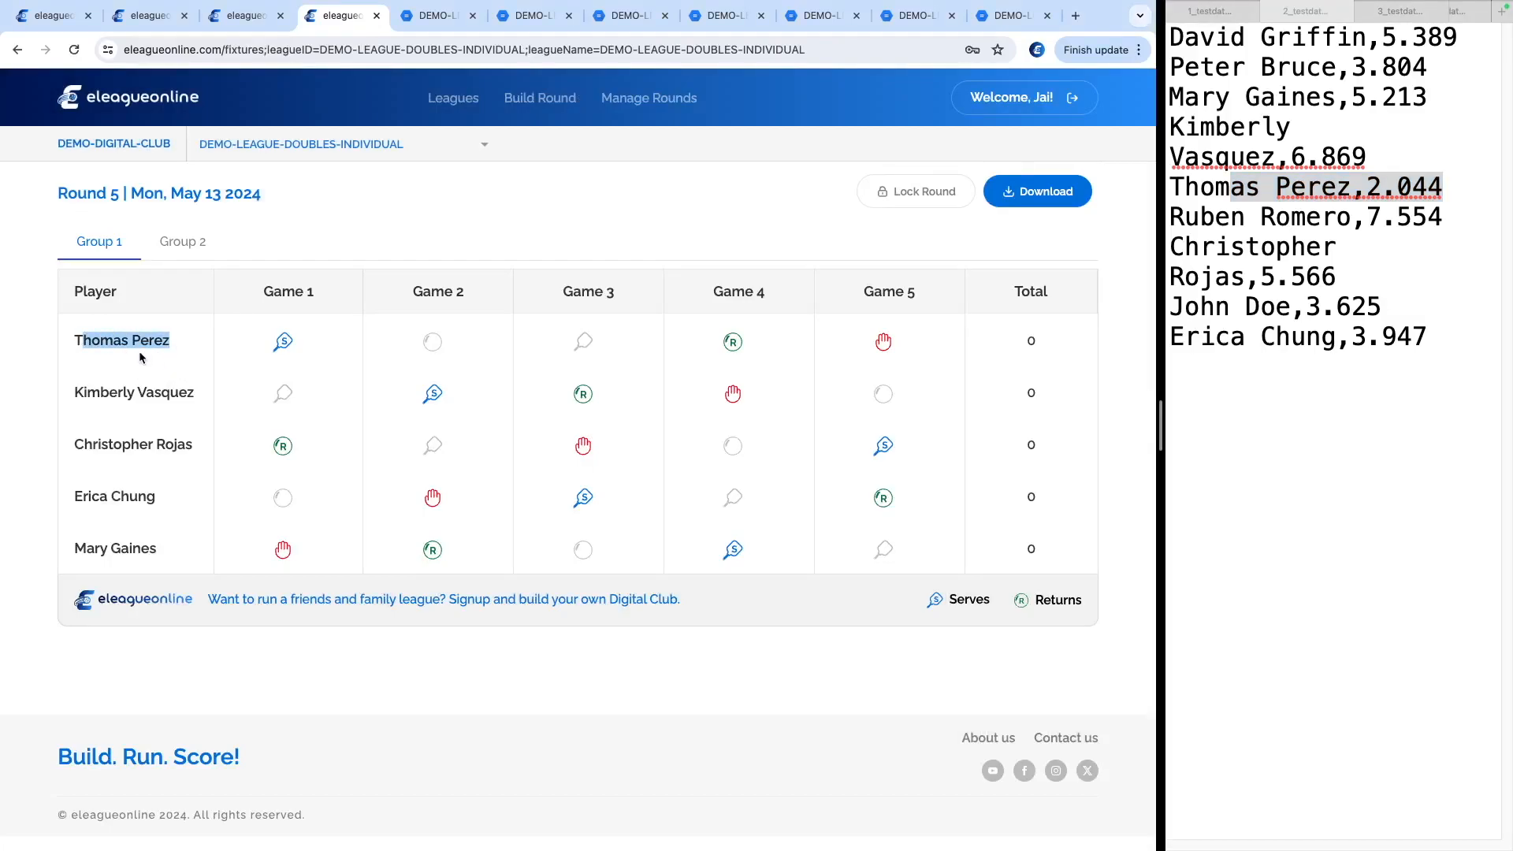
pyautogui.click(108, 386)
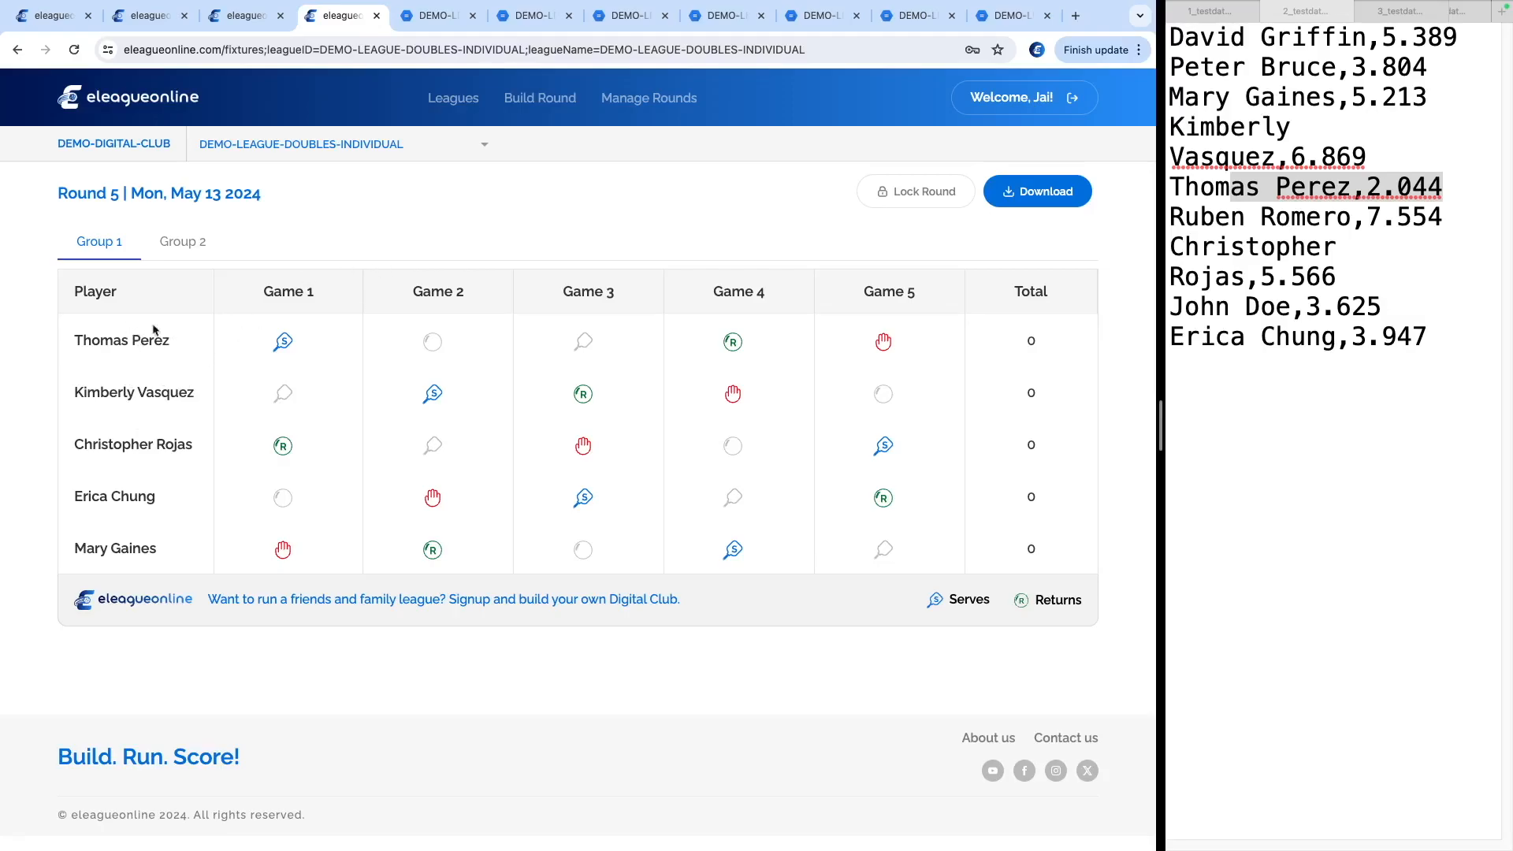
pyautogui.click(540, 98)
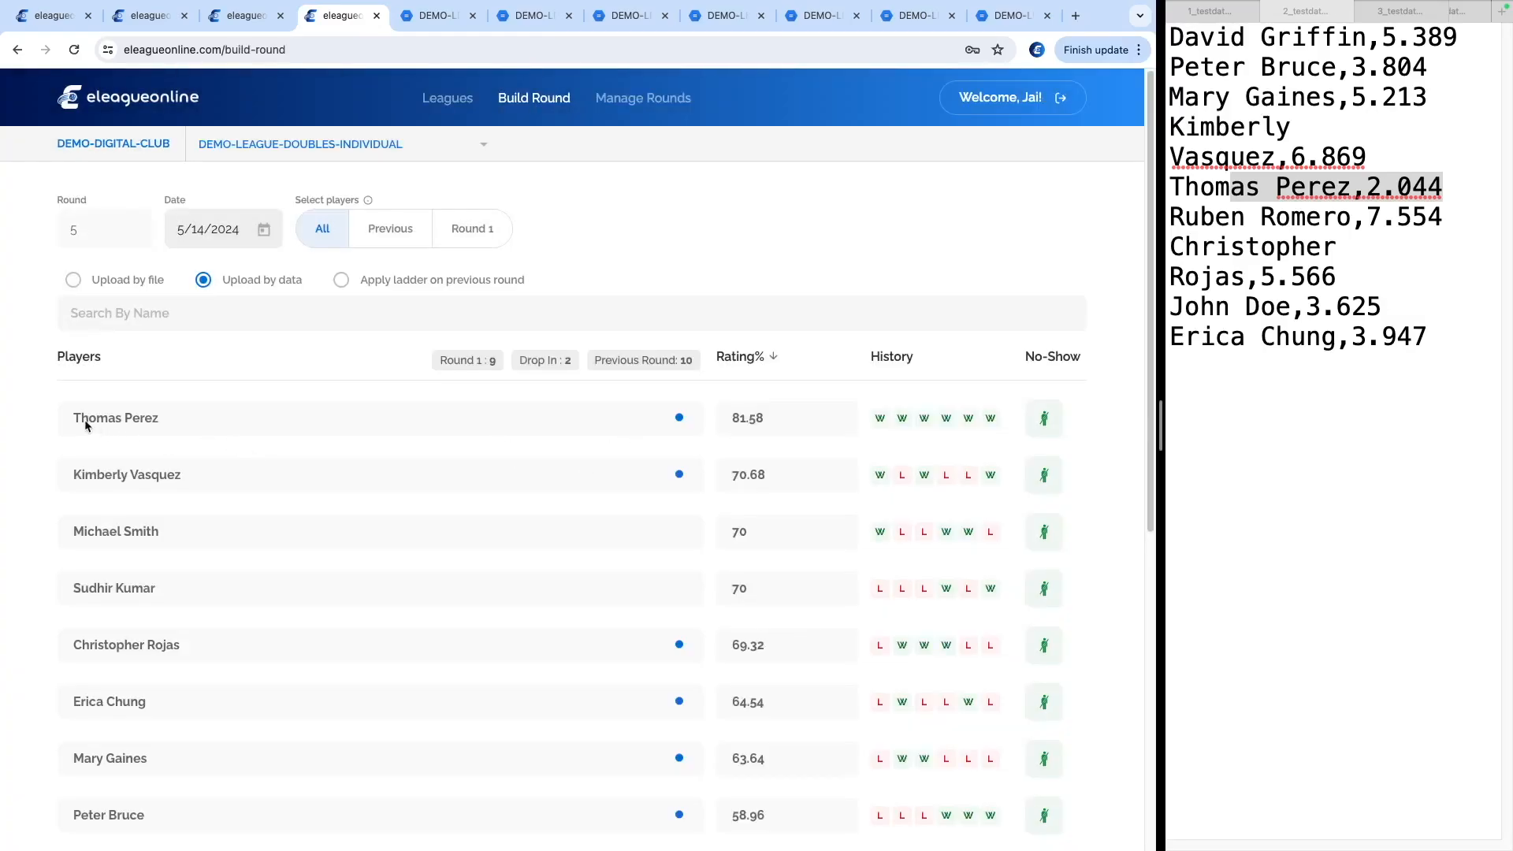
pyautogui.moveTo(88, 421); pyautogui.dragTo(197, 424)
pyautogui.moveTo(90, 480); pyautogui.dragTo(206, 477)
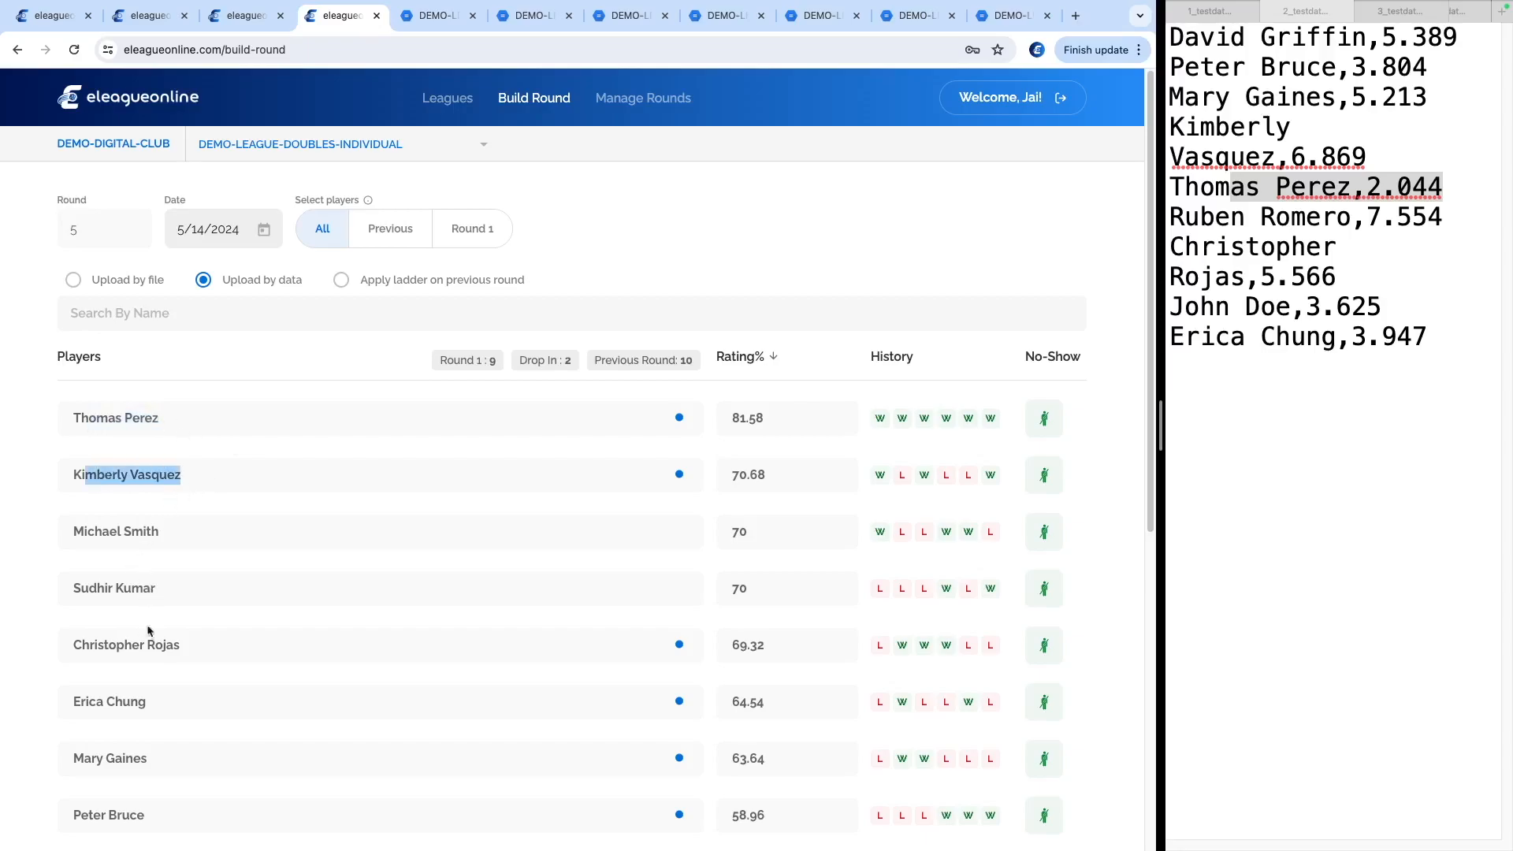
pyautogui.click(105, 645)
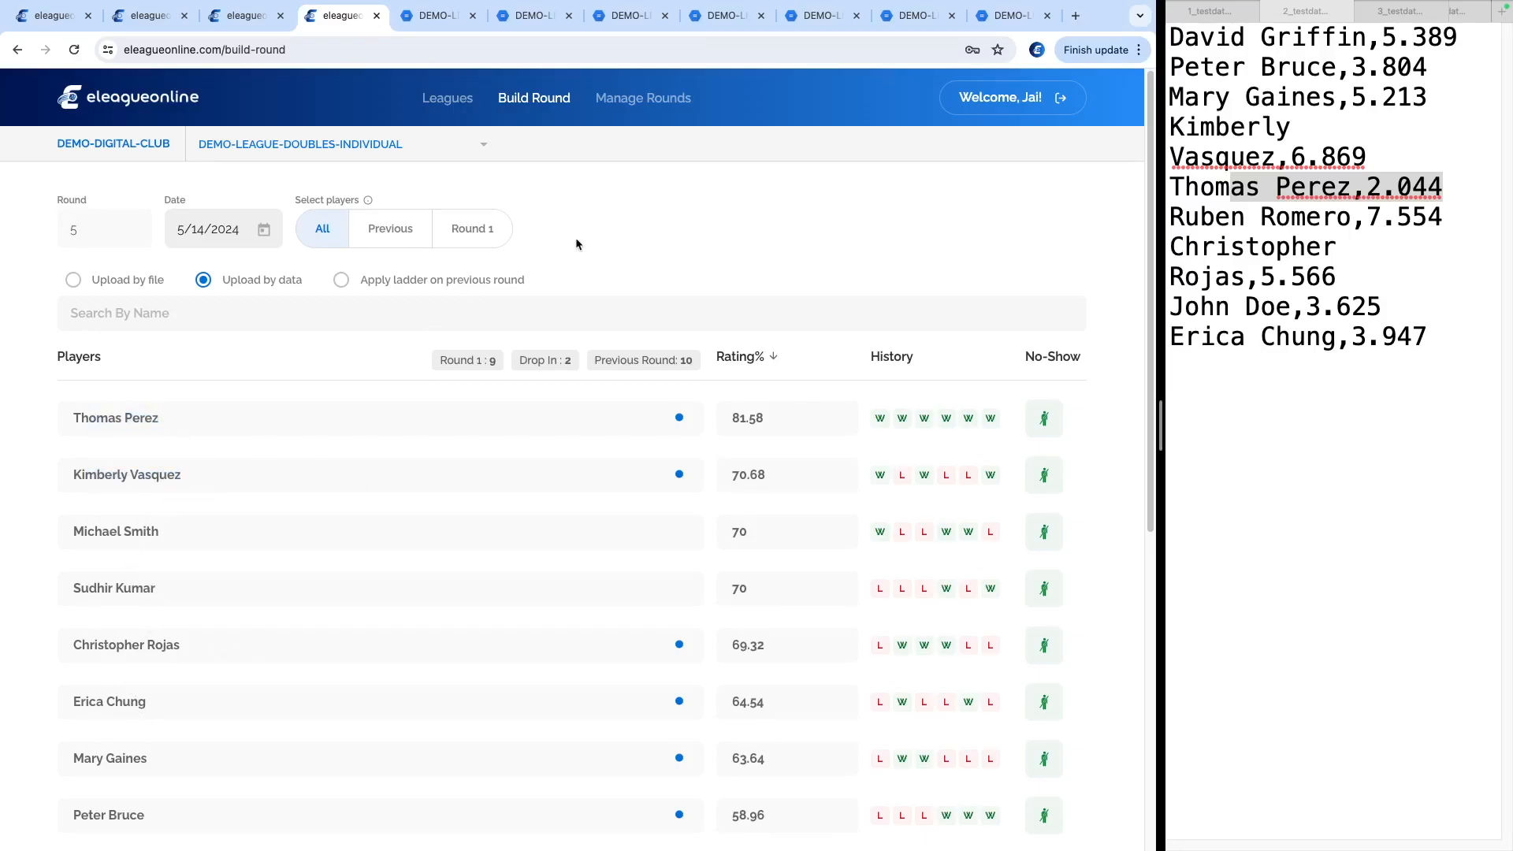
pyautogui.click(75, 280)
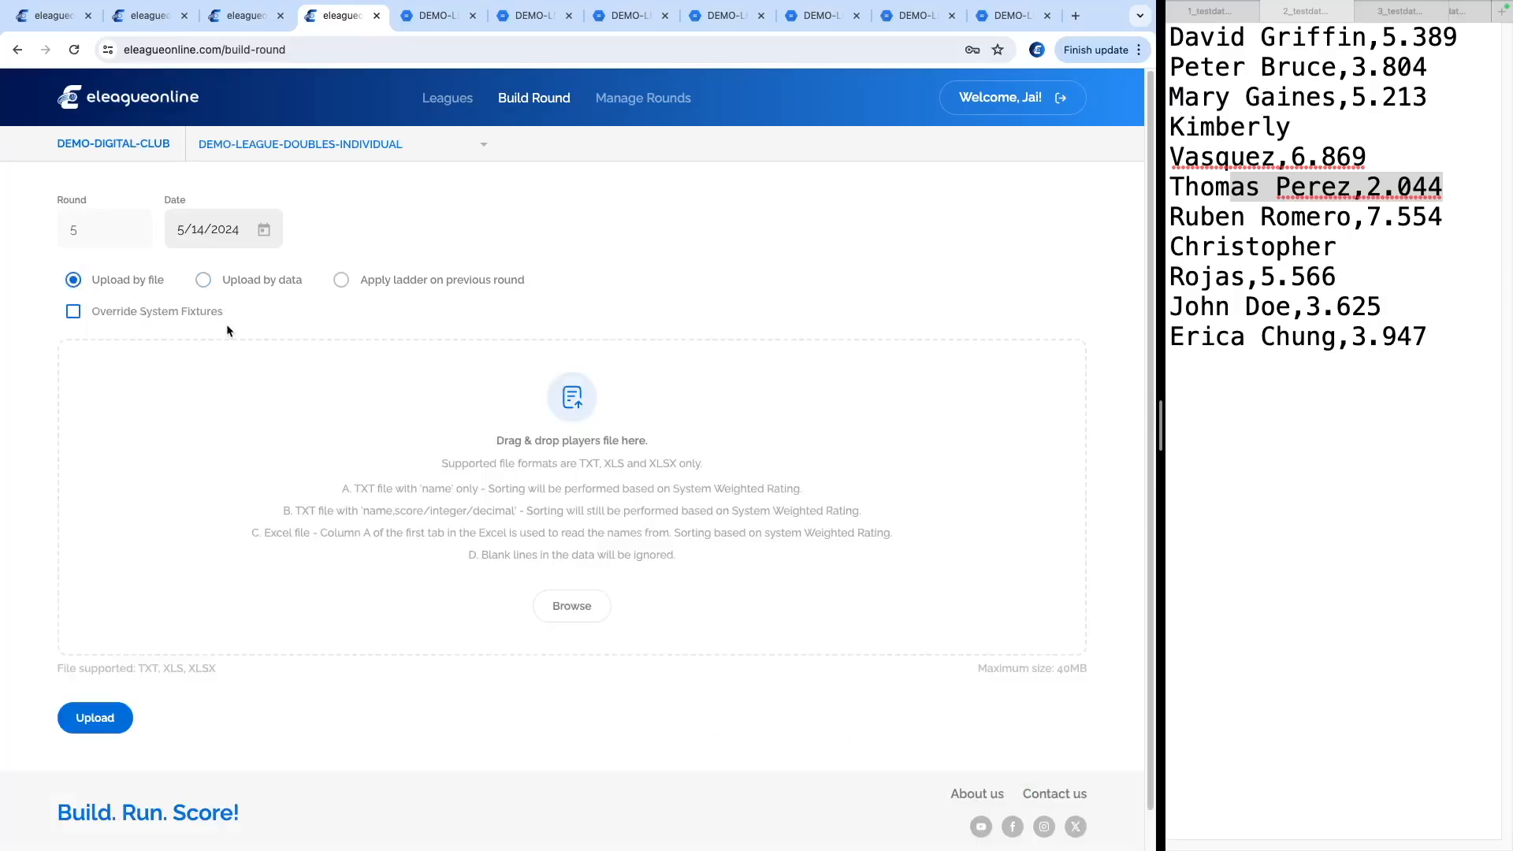
pyautogui.click(73, 312)
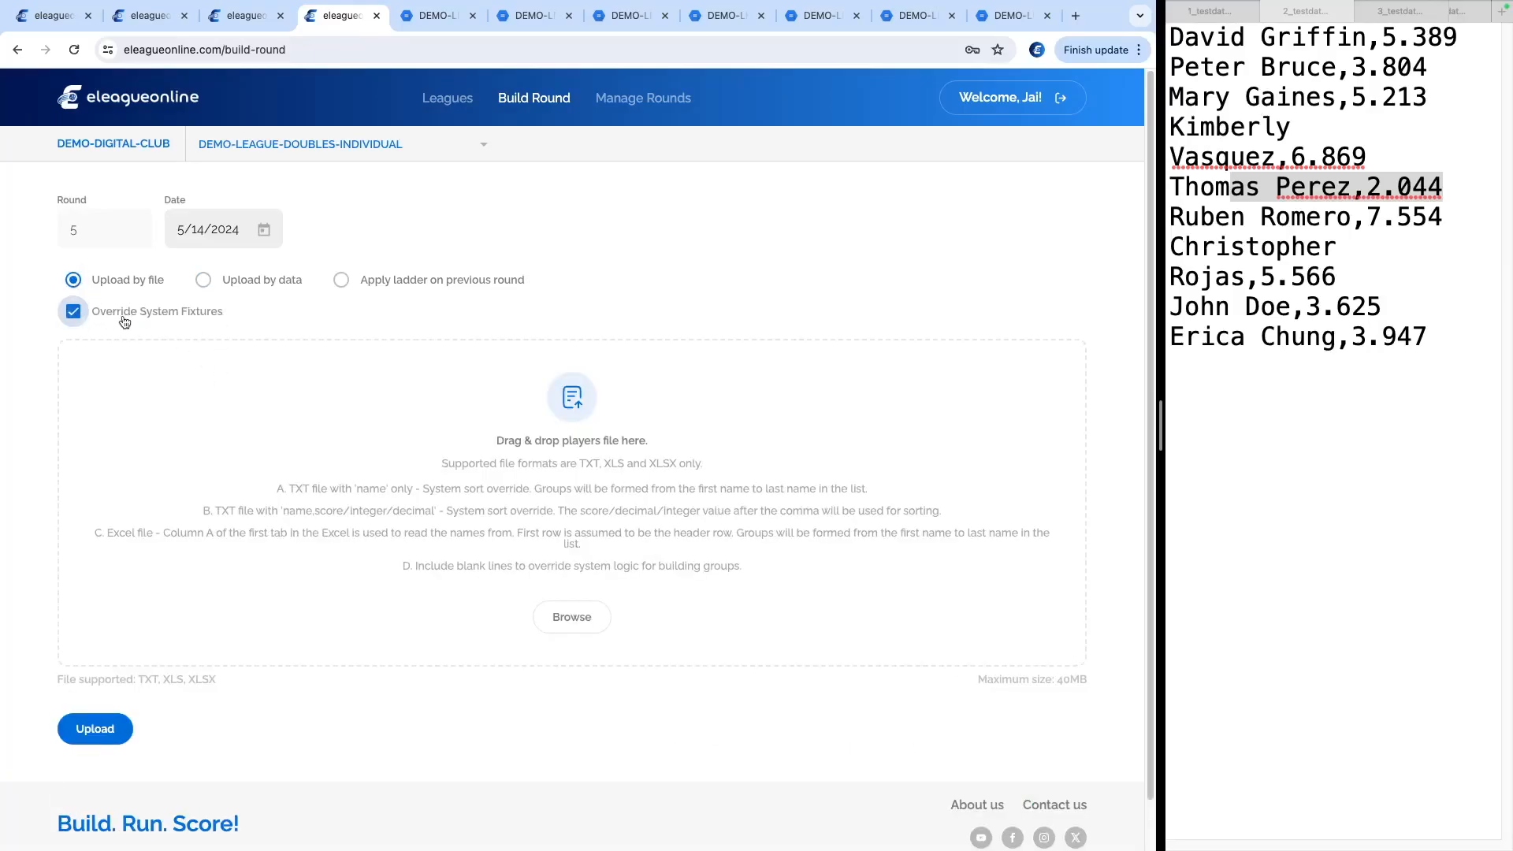
# Attach 2_testdata_9_with_scores.txt and upload it, checking its score lines in the text file
pyautogui.click(600, 625)
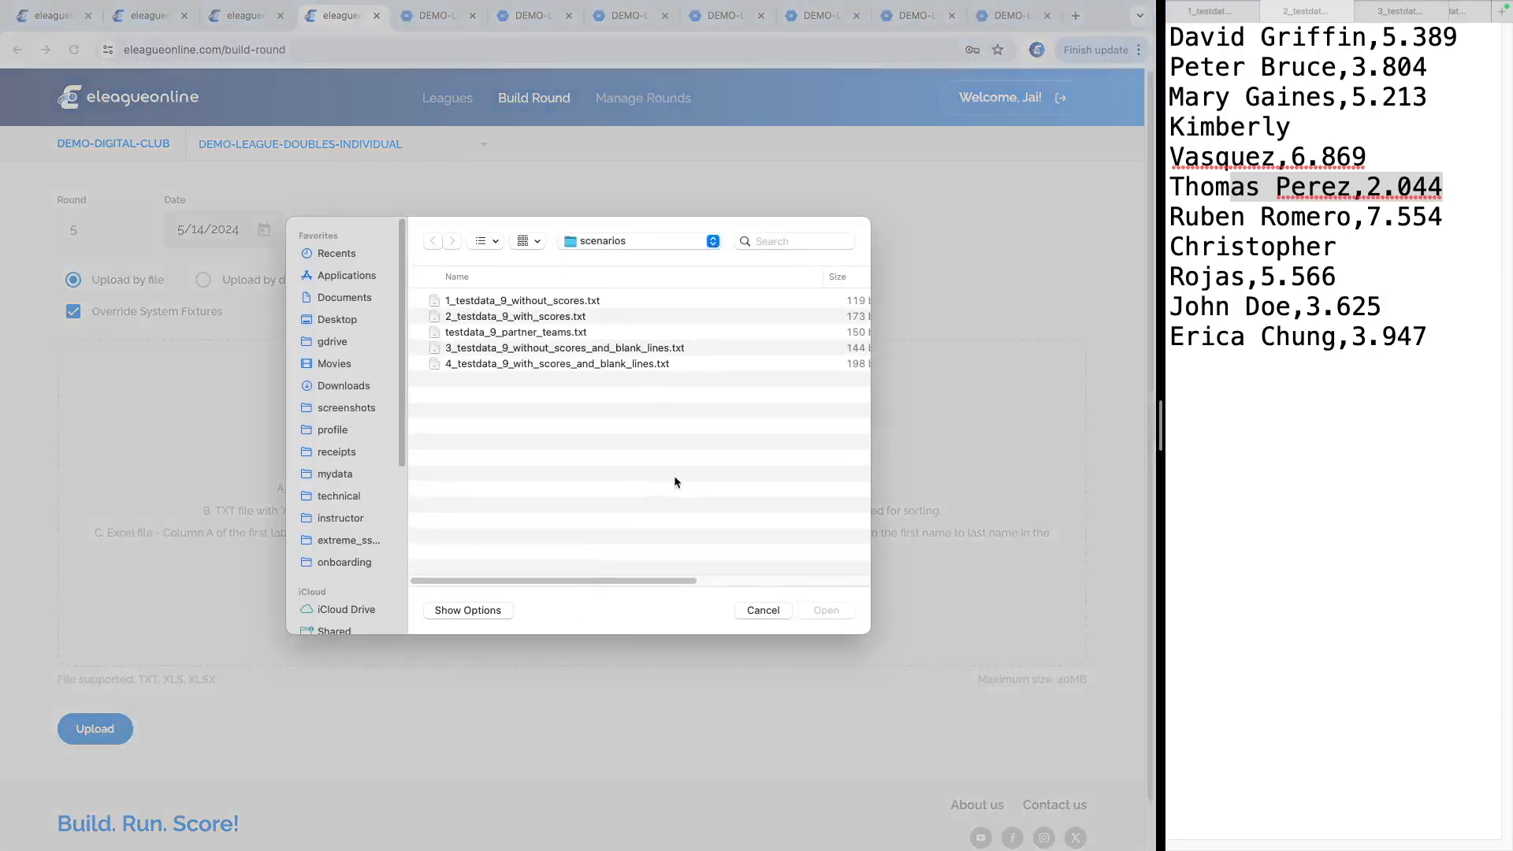
pyautogui.doubleClick(524, 316)
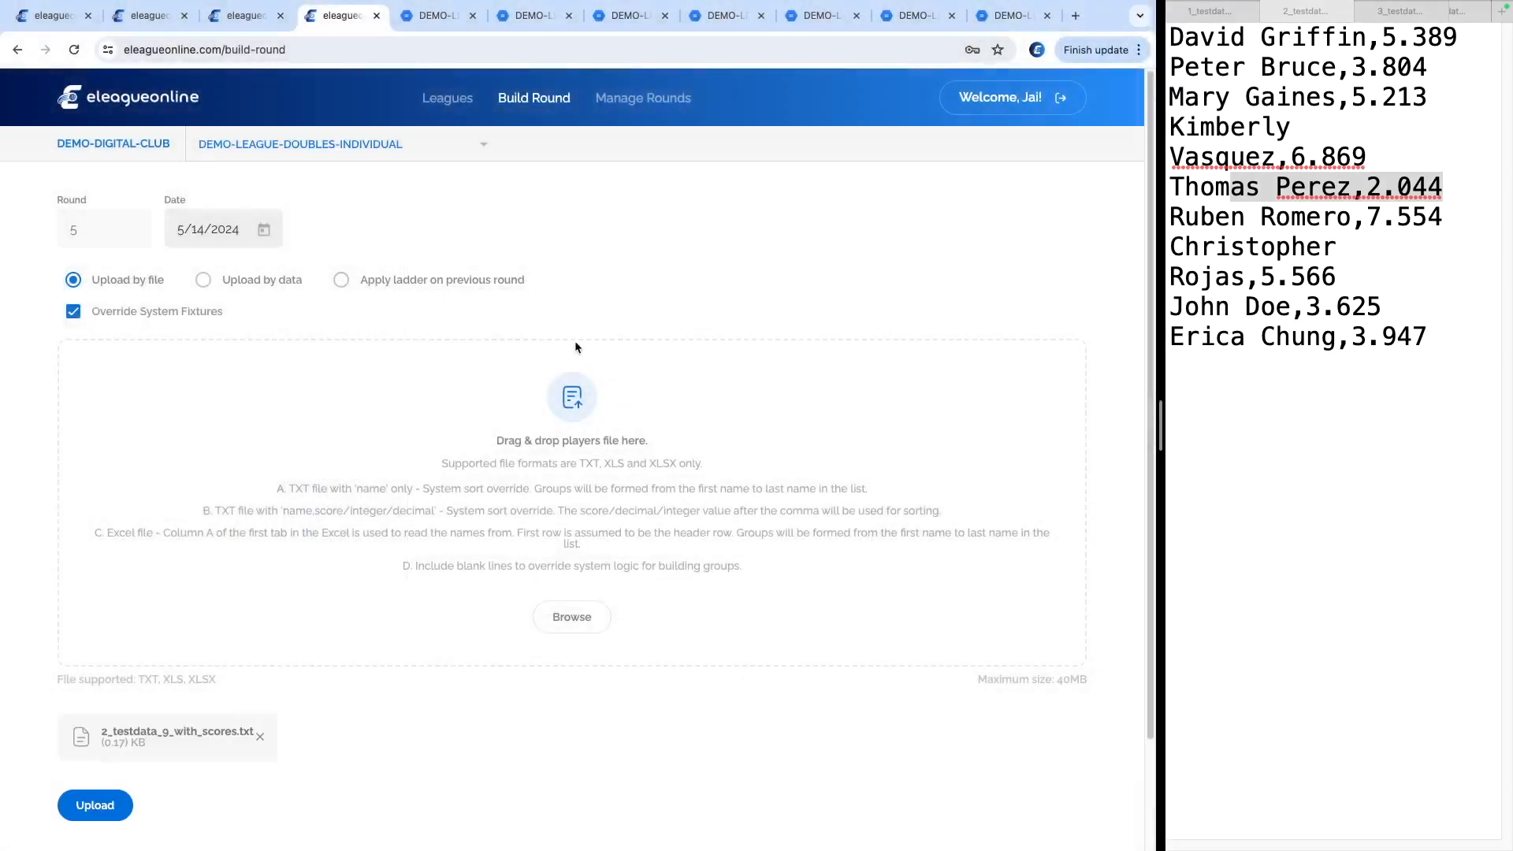
pyautogui.click(1363, 120)
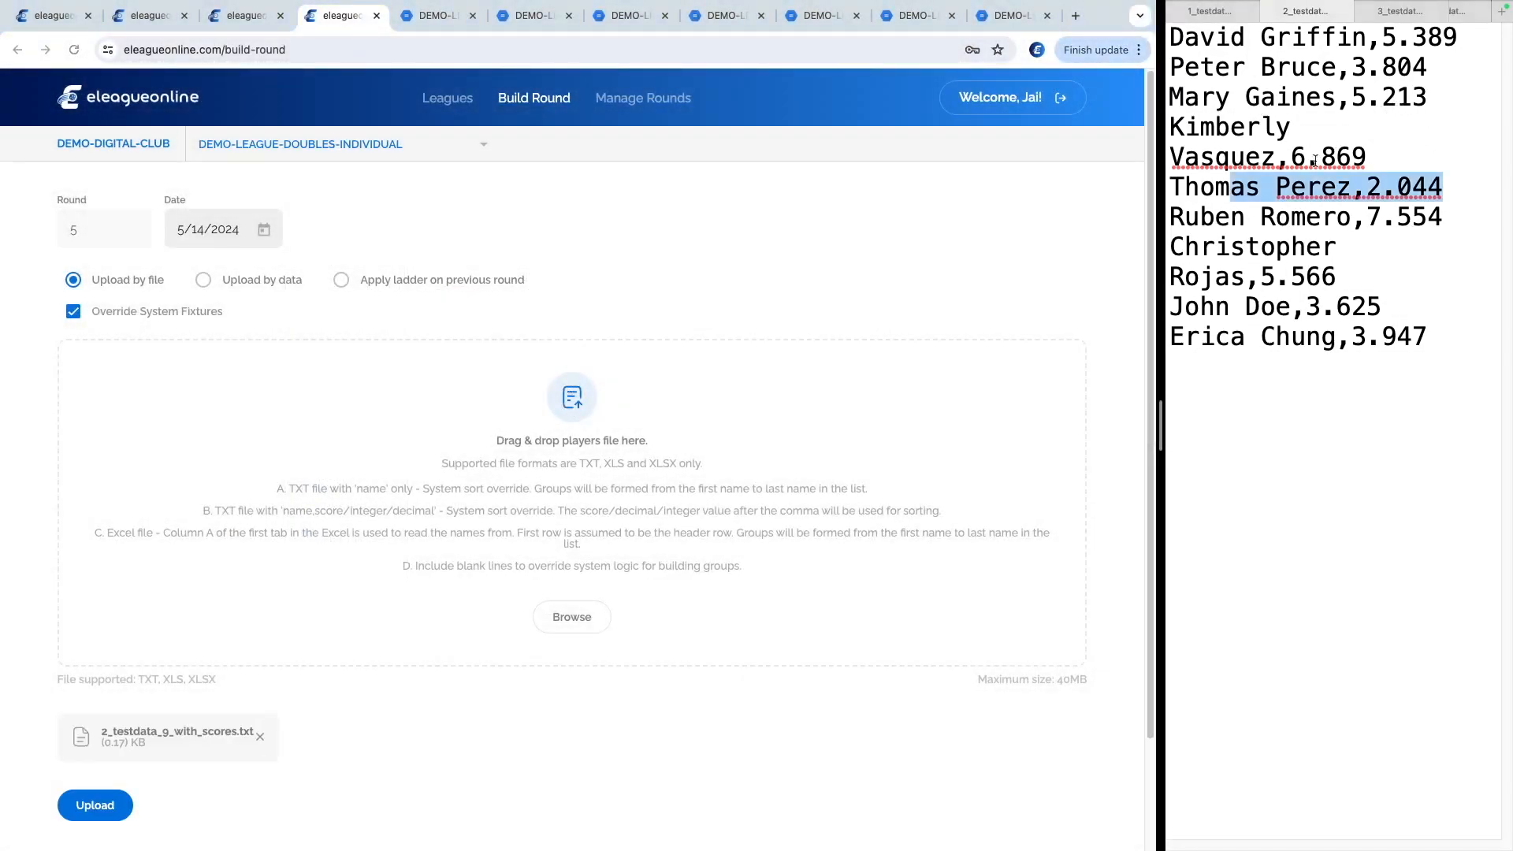
pyautogui.click(237, 780)
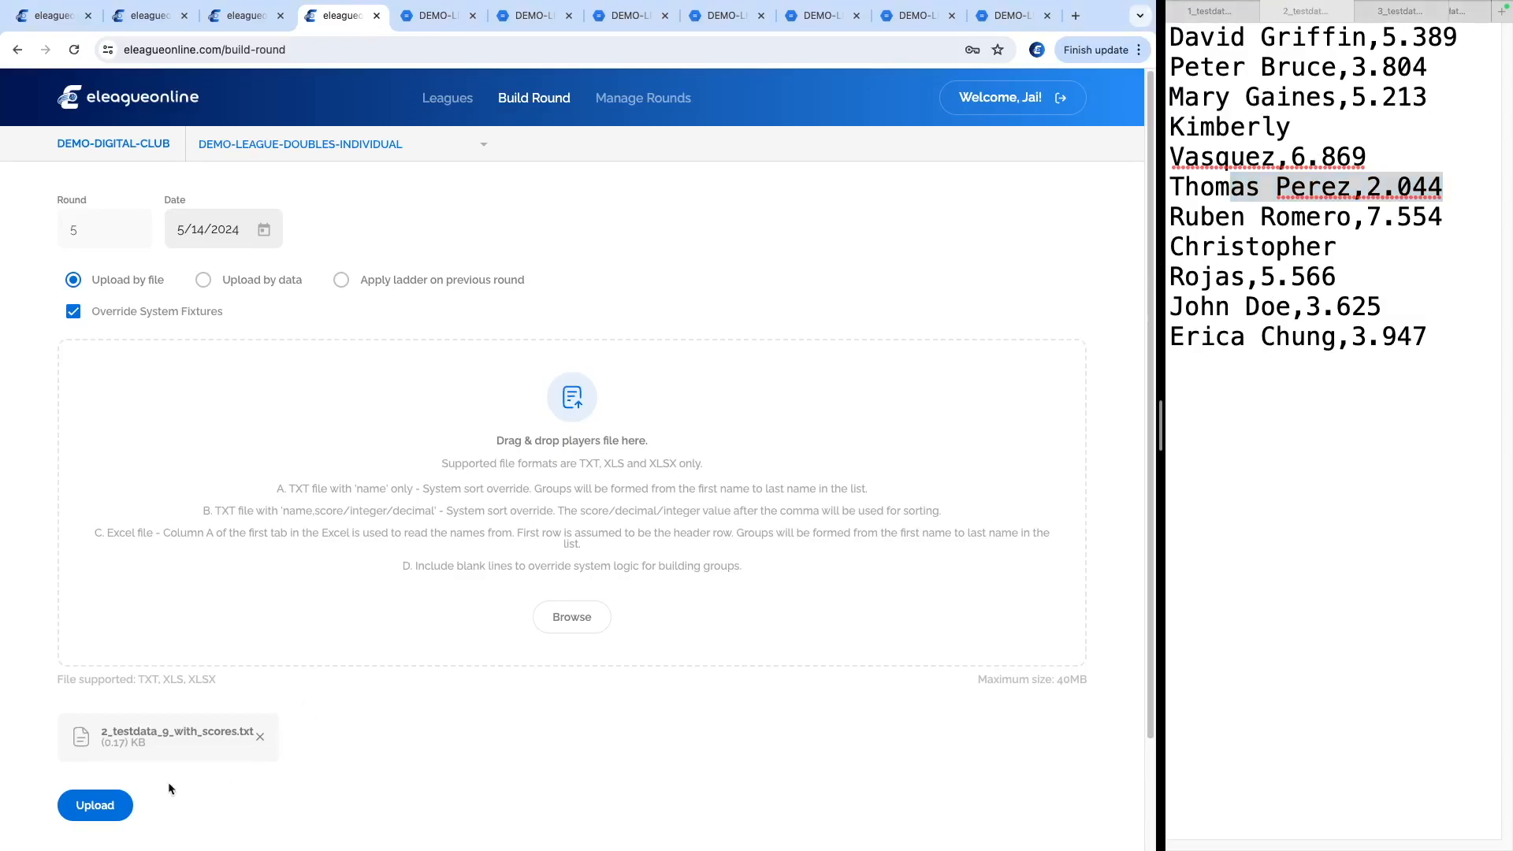
pyautogui.click(93, 805)
pyautogui.click(1285, 222)
pyautogui.moveTo(1214, 217); pyautogui.dragTo(1395, 220)
# Read through the file's score lines, then switch to Round 5's Group 2 table
pyautogui.click(1378, 232)
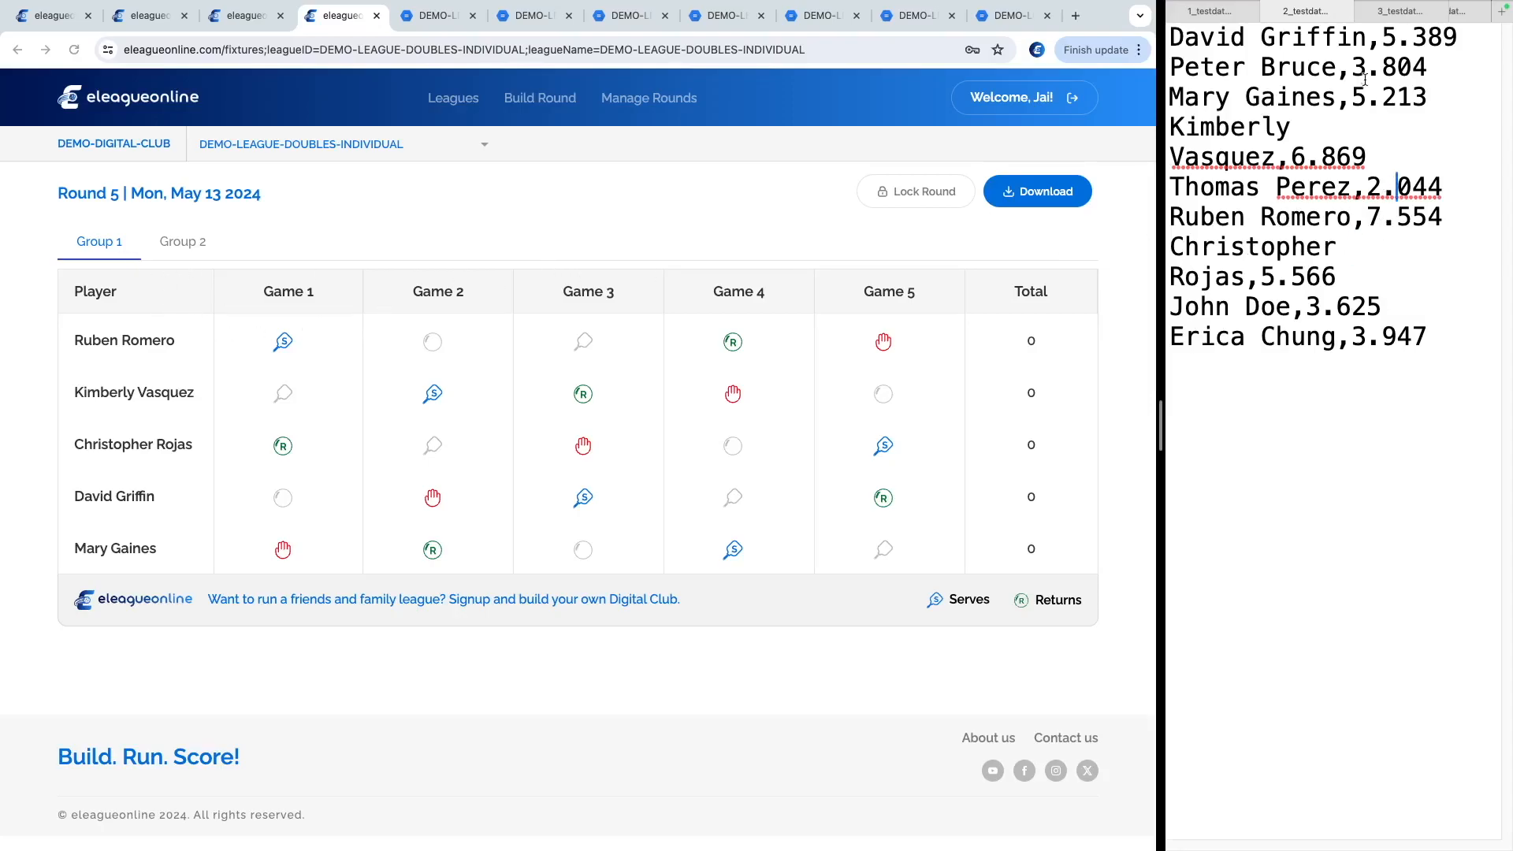
pyautogui.moveTo(1325, 69); pyautogui.dragTo(1423, 350)
pyautogui.click(1358, 438)
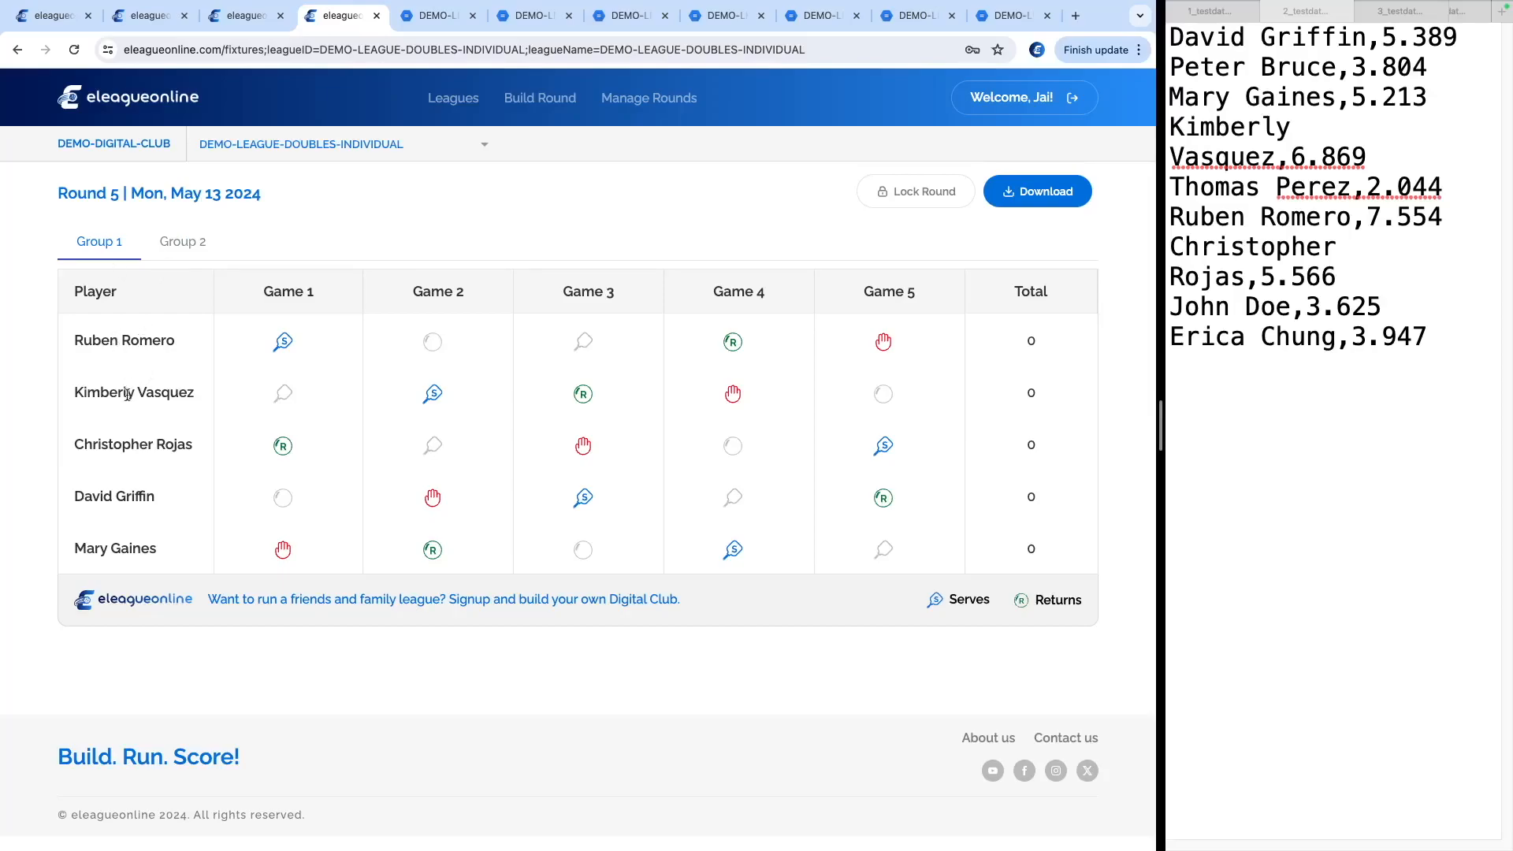
pyautogui.click(187, 241)
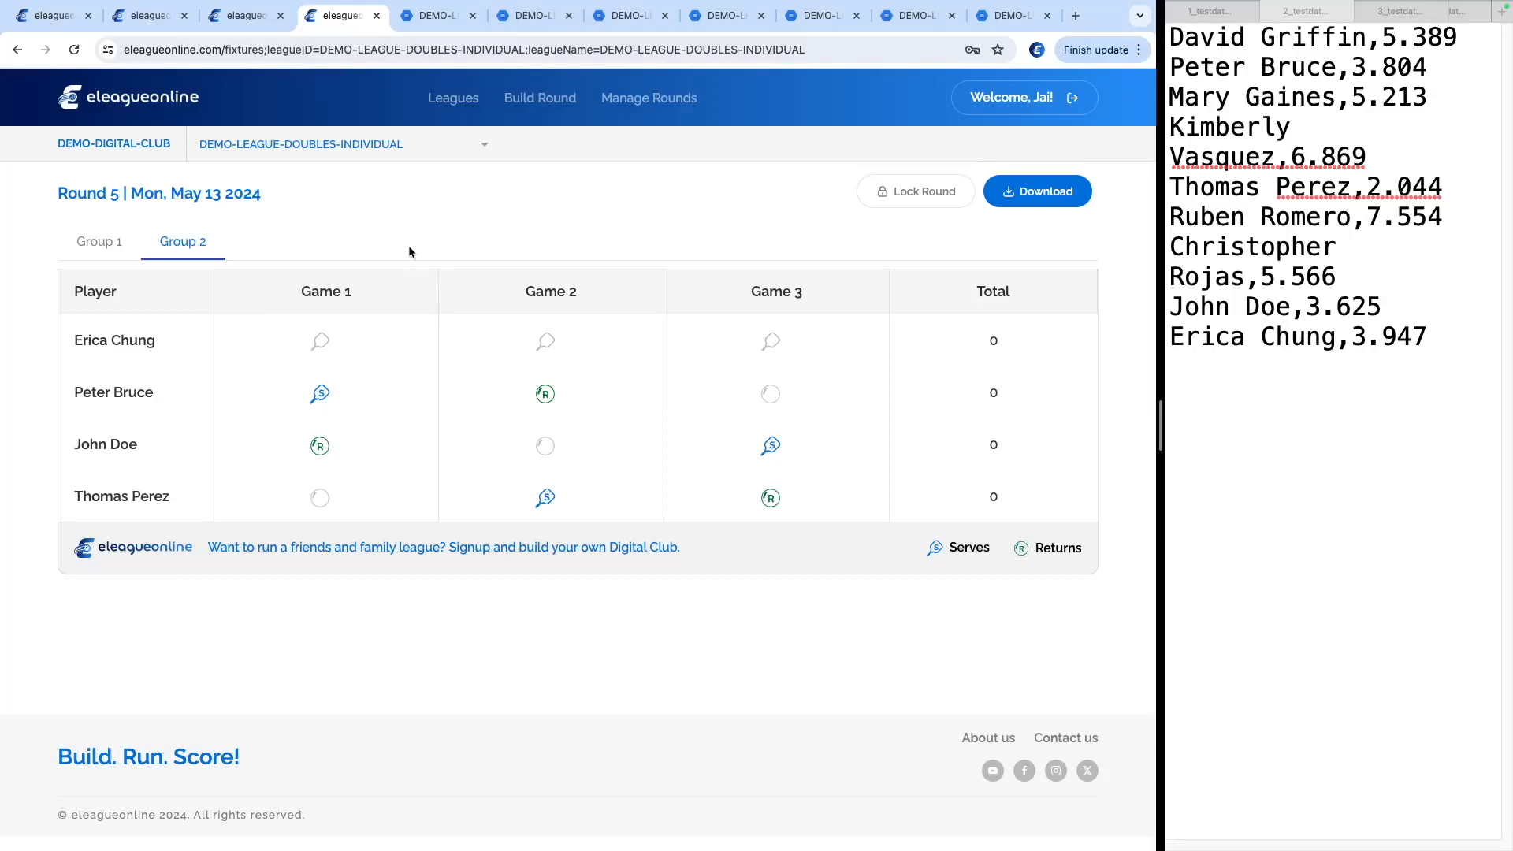
pyautogui.click(101, 248)
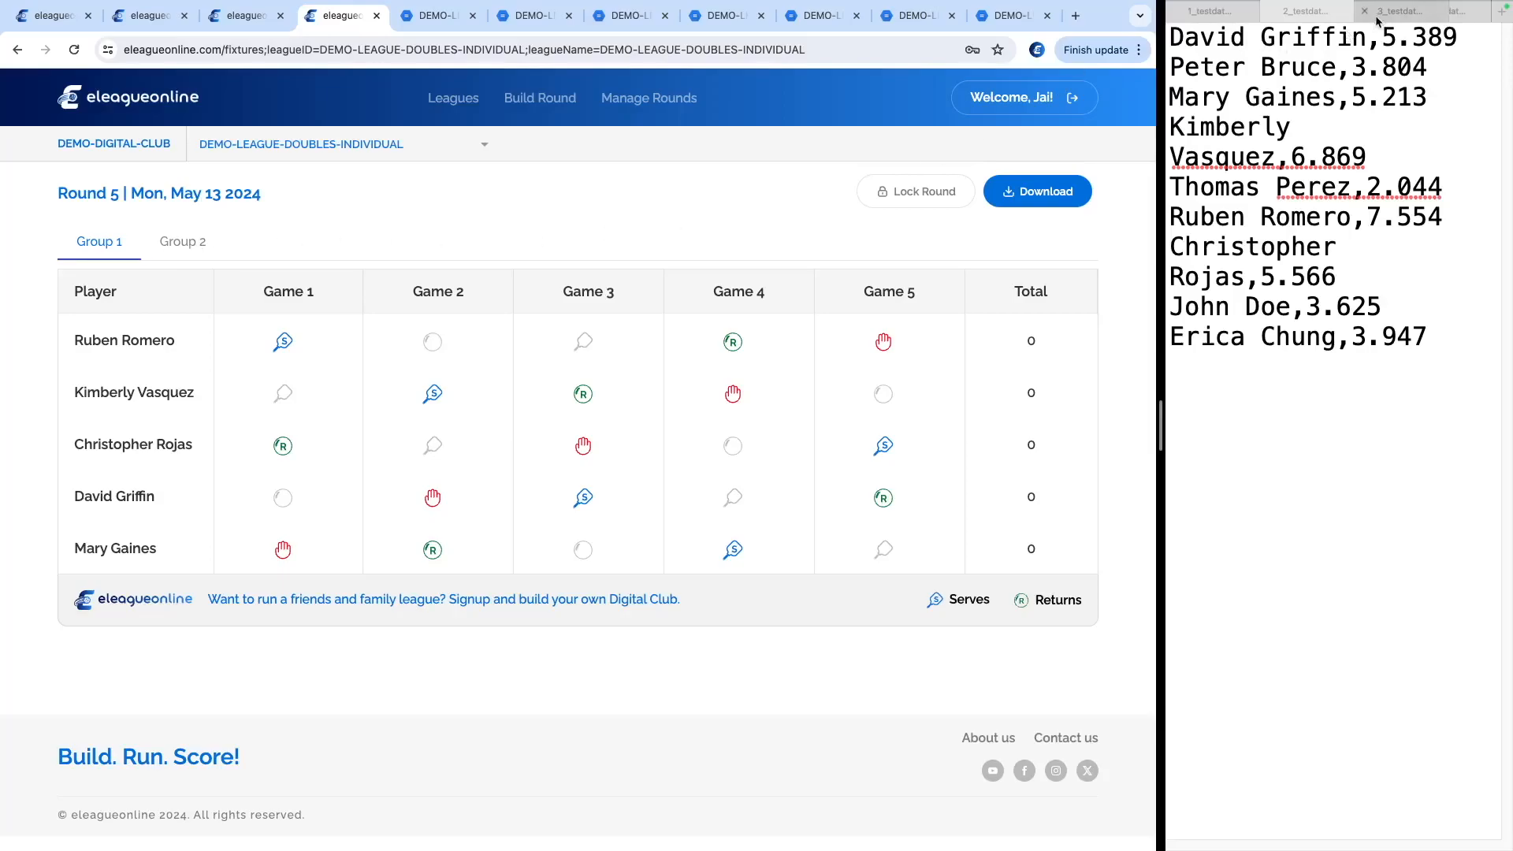
# Start a new round build using Upload by file with Override System Fixtures ticked
pyautogui.click(541, 99)
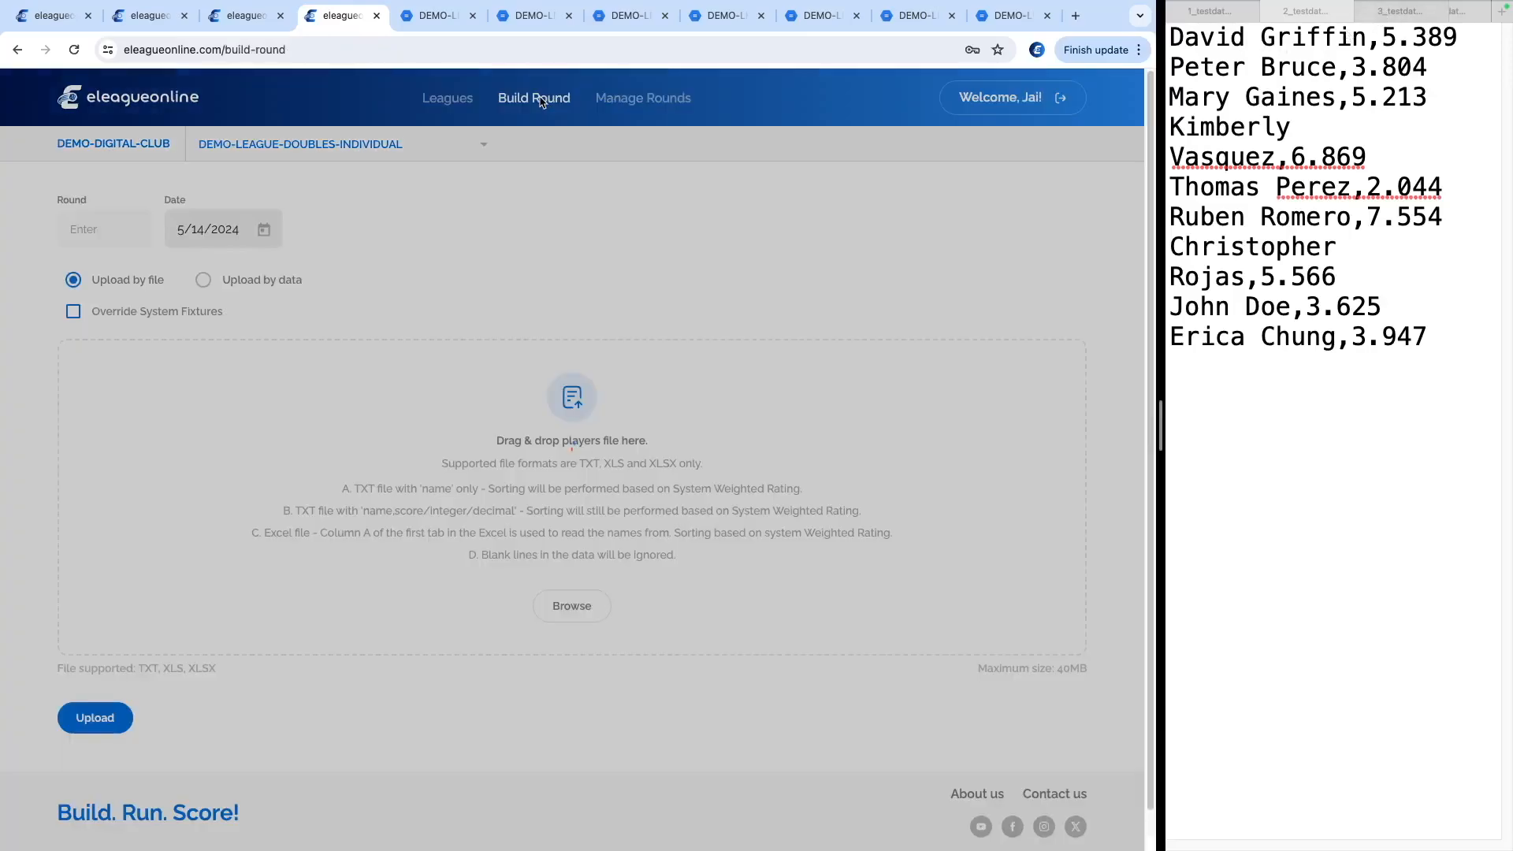
pyautogui.click(73, 279)
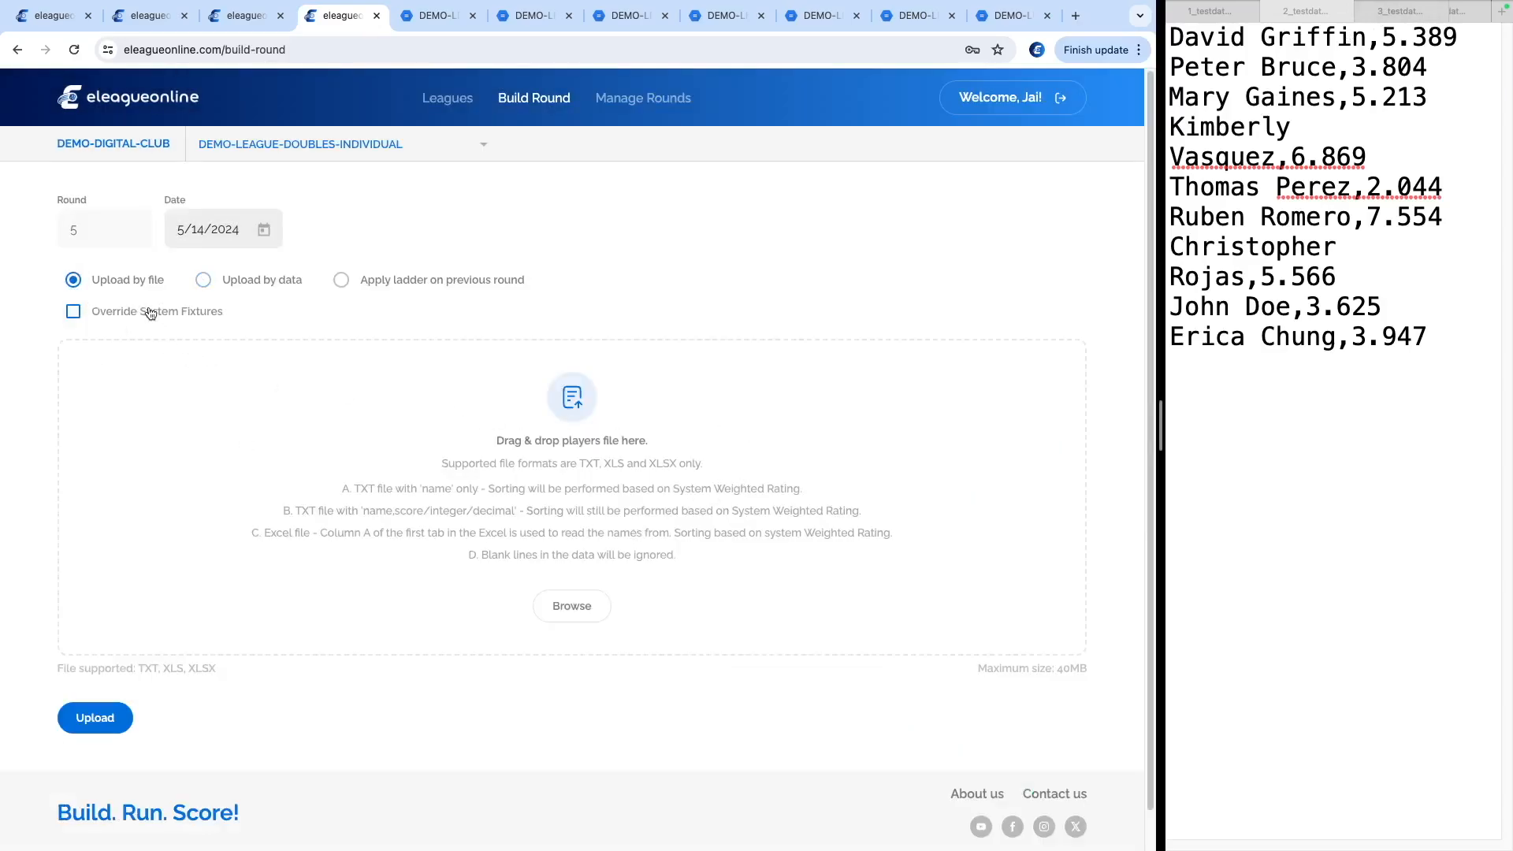
pyautogui.click(150, 313)
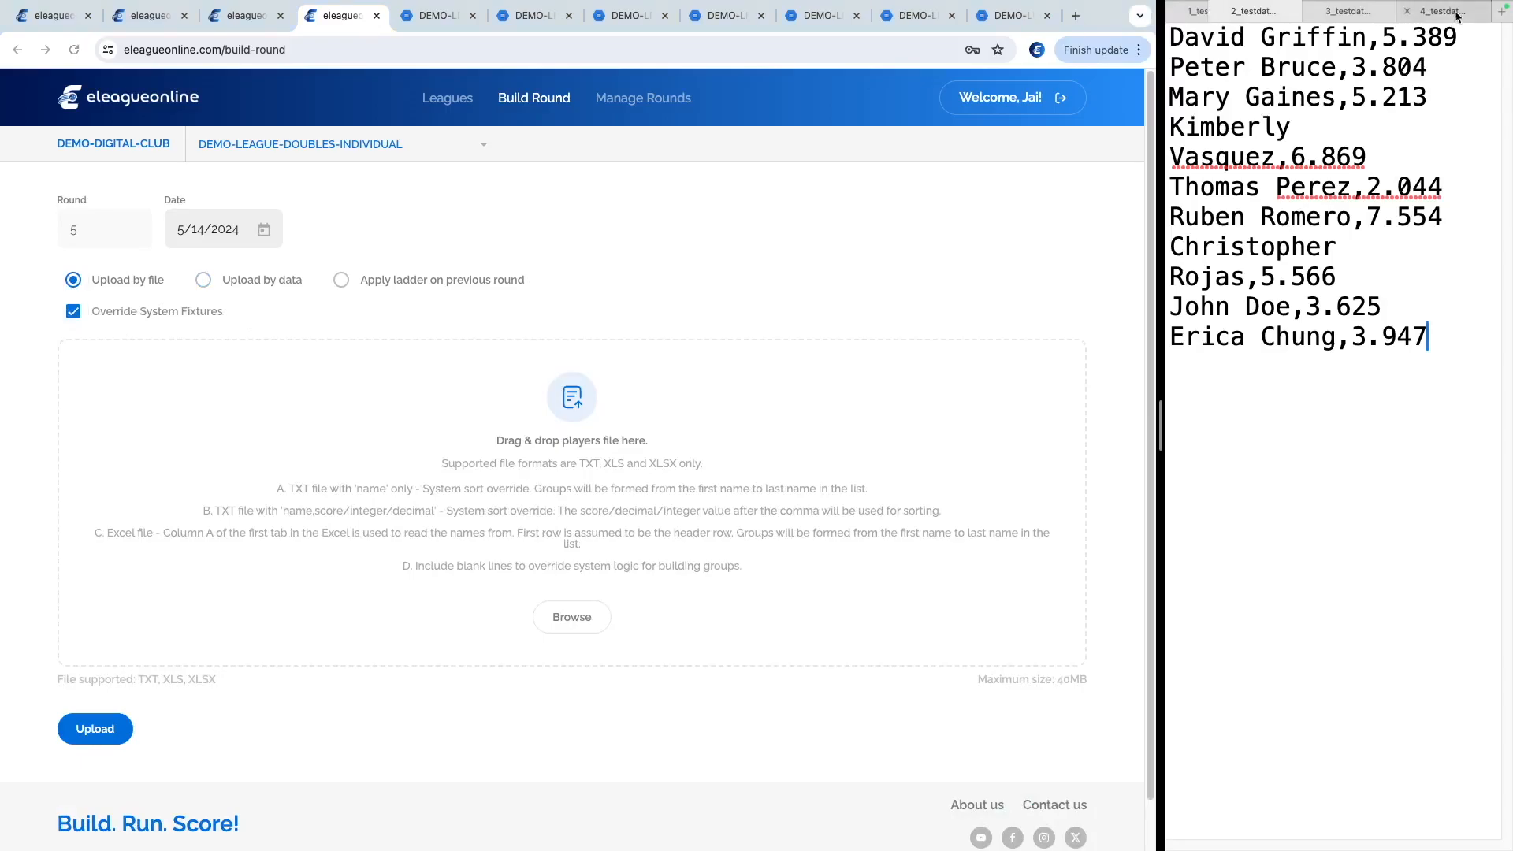
# Examine the 3_testdata name list, marking blank lines above, between and below the names
pyautogui.click(1361, 16)
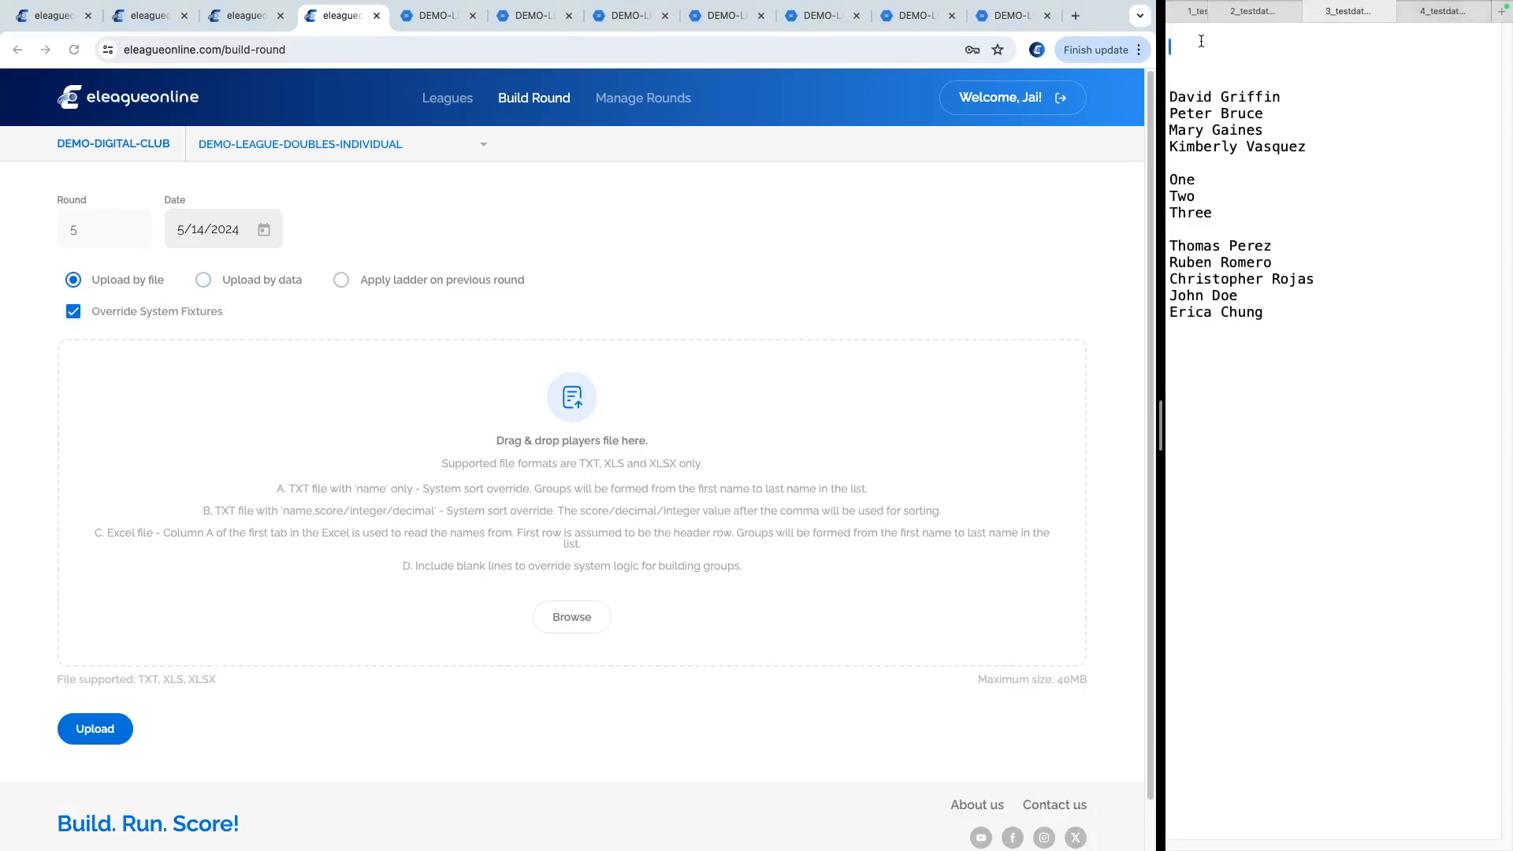
pyautogui.moveTo(1200, 39); pyautogui.dragTo(1231, 469)
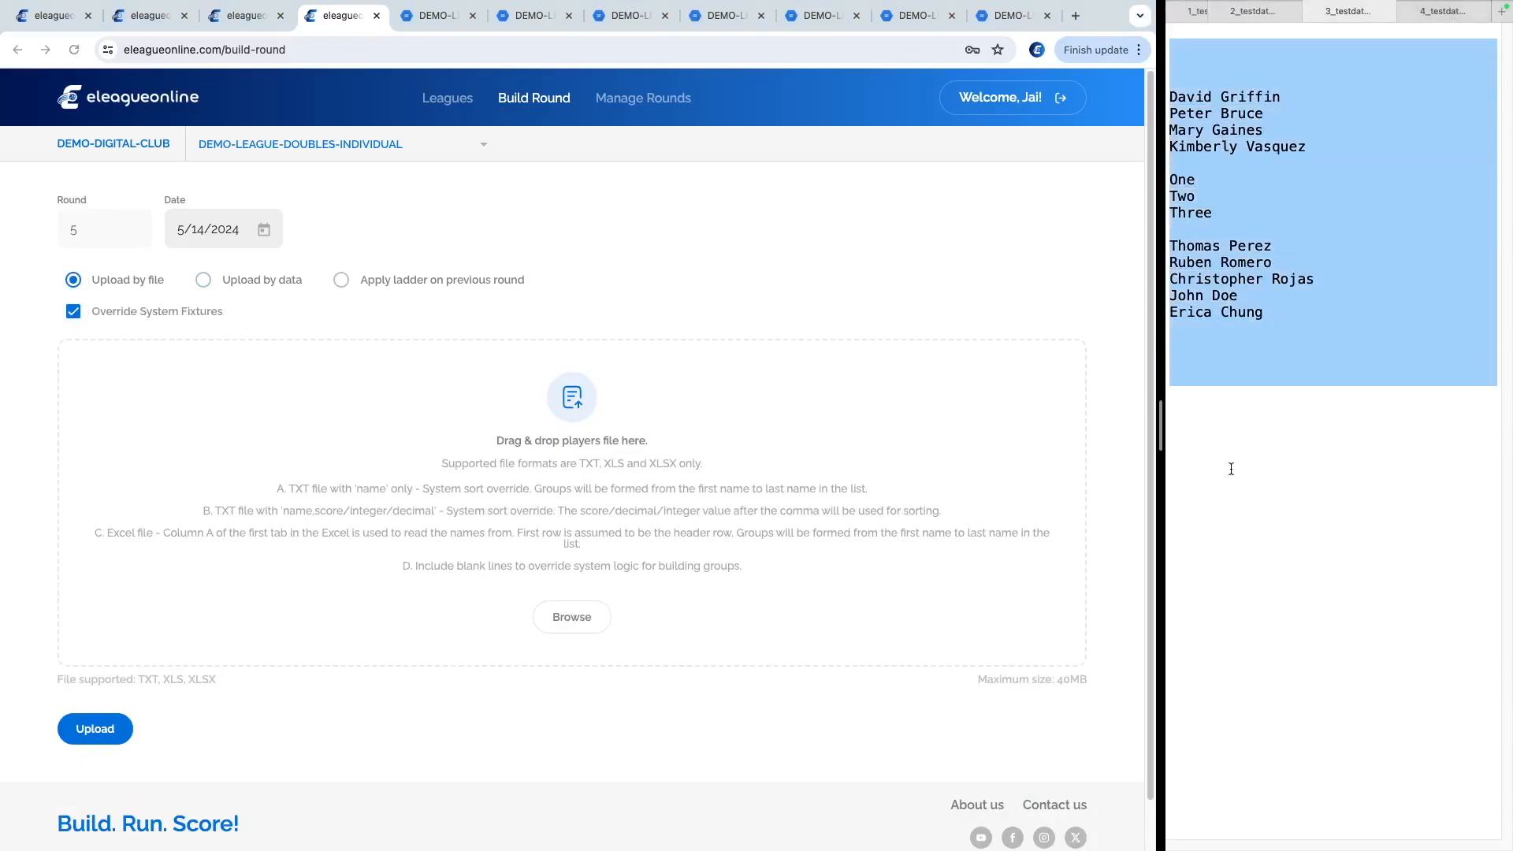
pyautogui.click(1283, 495)
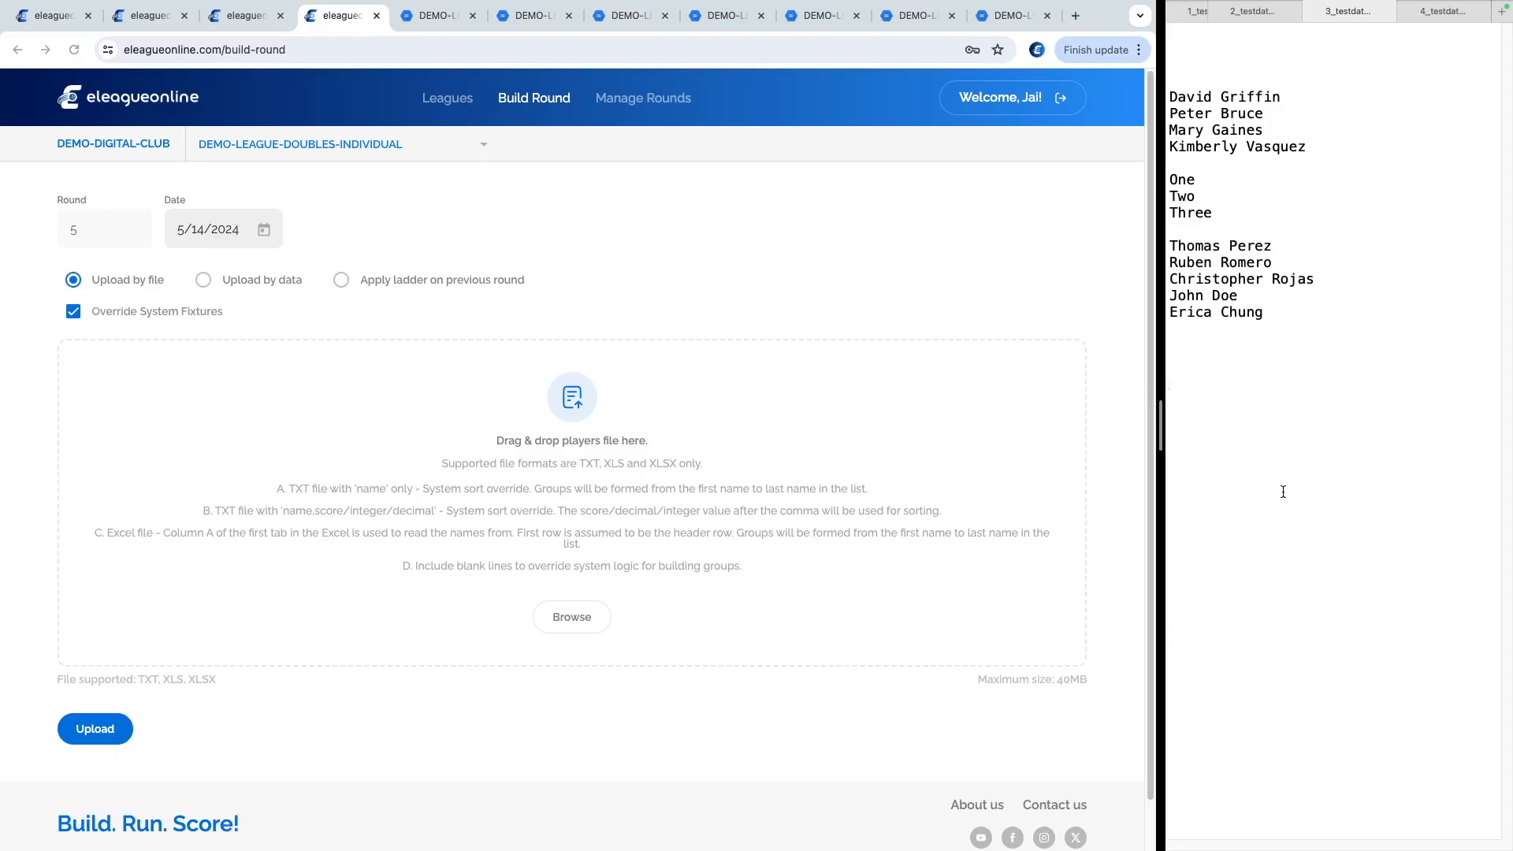
pyautogui.moveTo(1190, 51); pyautogui.dragTo(1264, 130)
pyautogui.click(1181, 49)
pyautogui.moveTo(1181, 37); pyautogui.dragTo(1239, 86)
pyautogui.moveTo(1186, 361); pyautogui.dragTo(1351, 432)
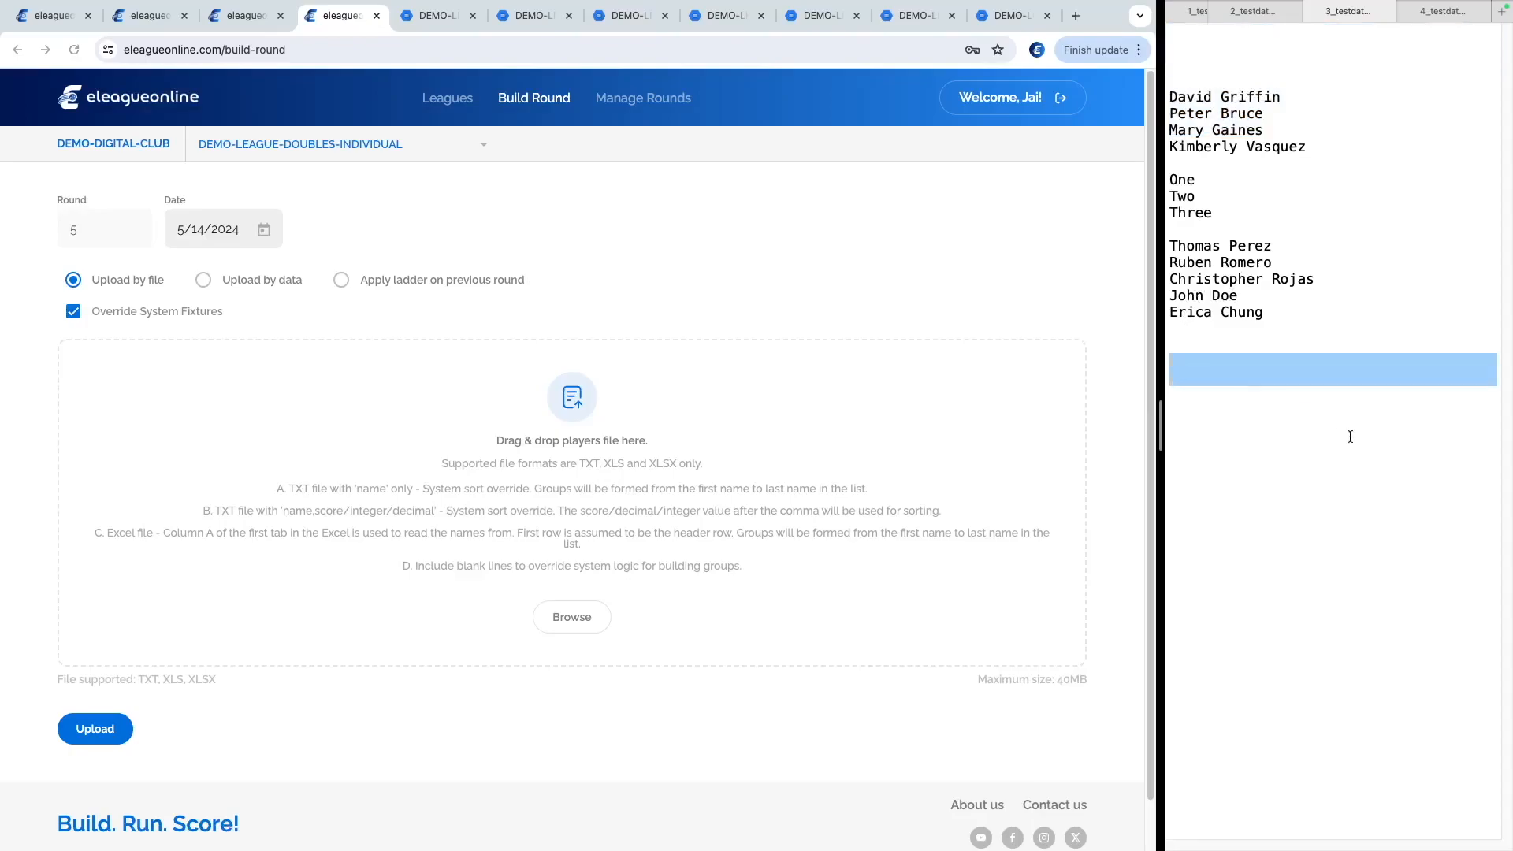
pyautogui.click(1203, 163)
pyautogui.click(1221, 225)
pyautogui.click(1201, 161)
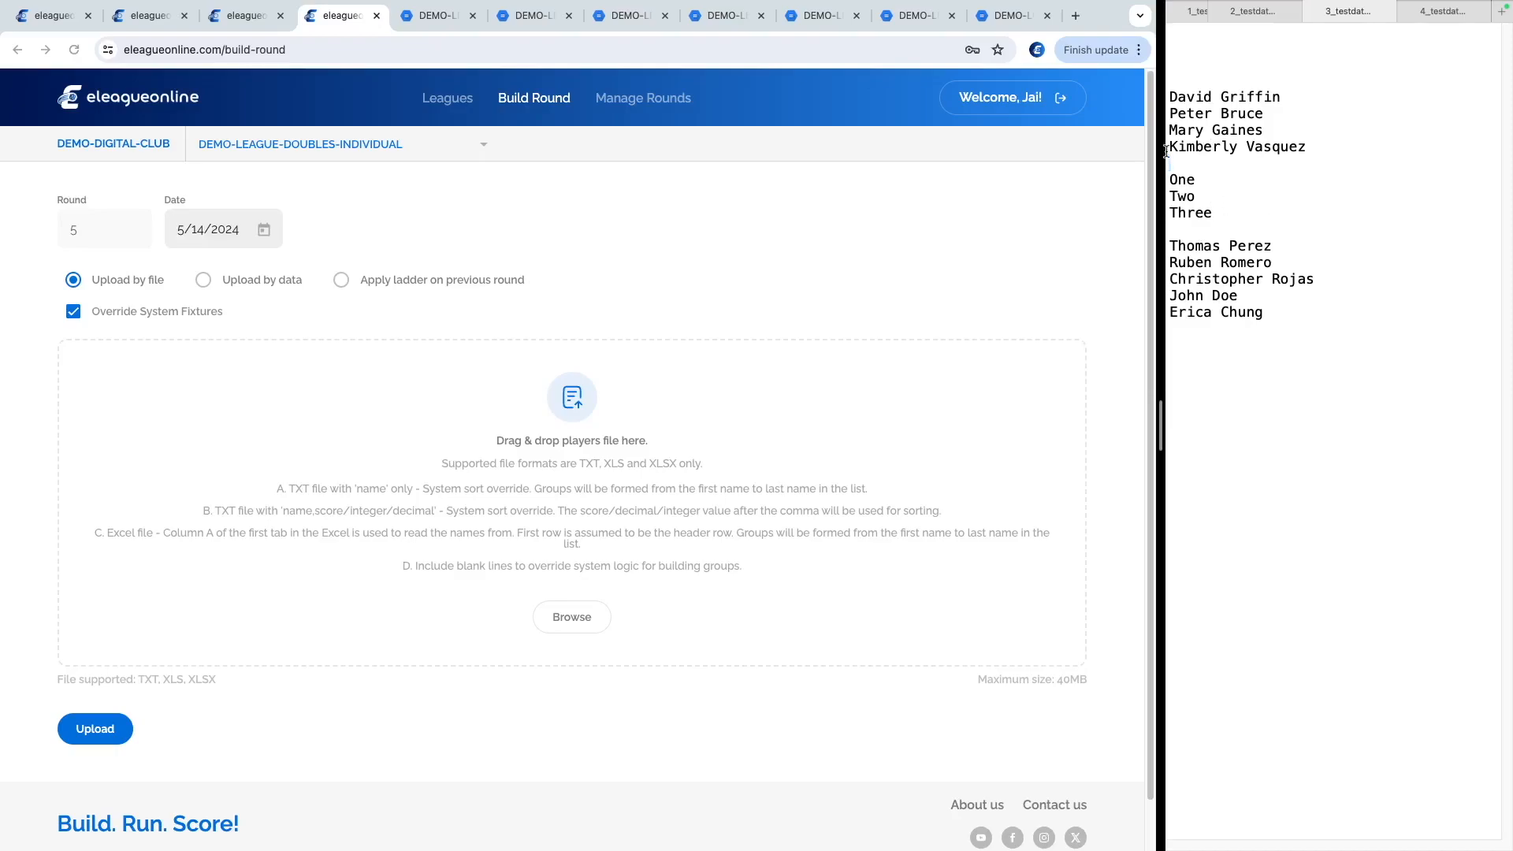
# Highlight the first four-name block, the One/Two/Three lines and the last five-name block
pyautogui.moveTo(1171, 95); pyautogui.dragTo(1318, 152)
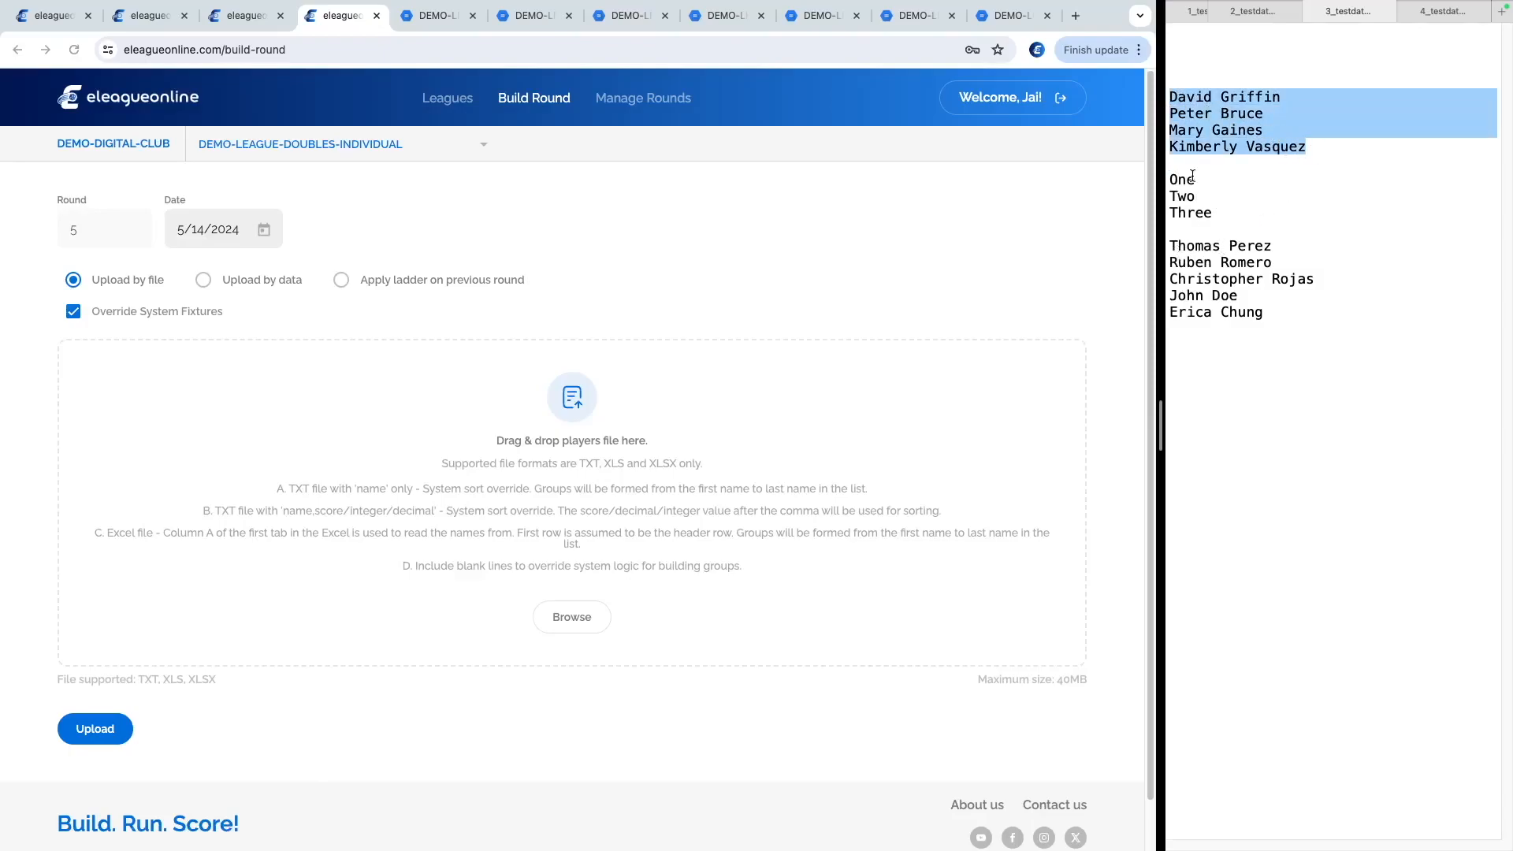
pyautogui.moveTo(1171, 176)
pyautogui.mouseDown()
pyautogui.moveTo(1232, 218)
pyautogui.moveTo(1146, 185)
pyautogui.mouseUp()
pyautogui.click(1266, 215)
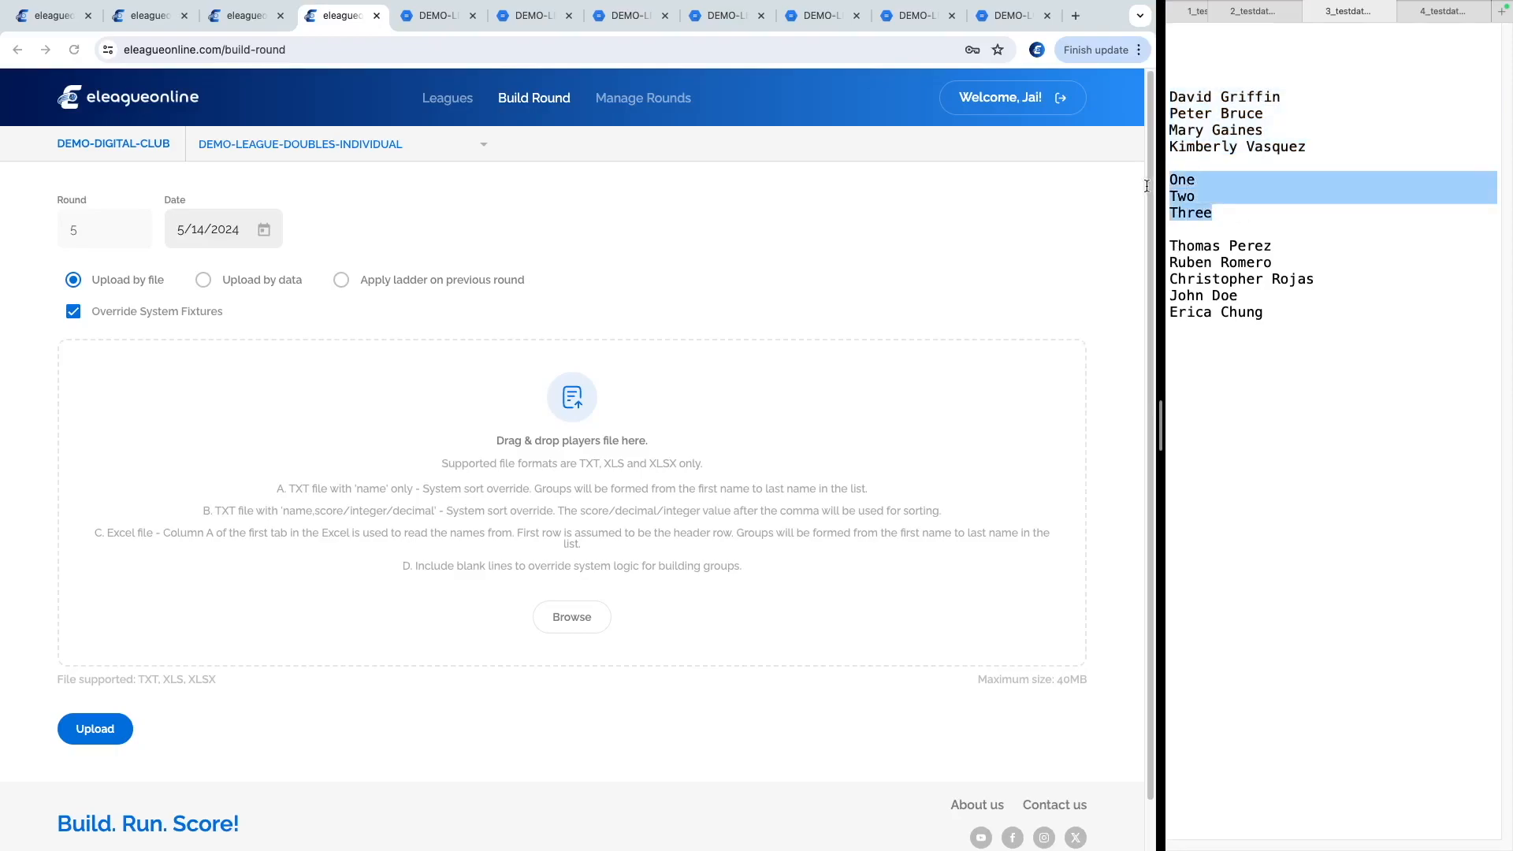
pyautogui.click(1238, 208)
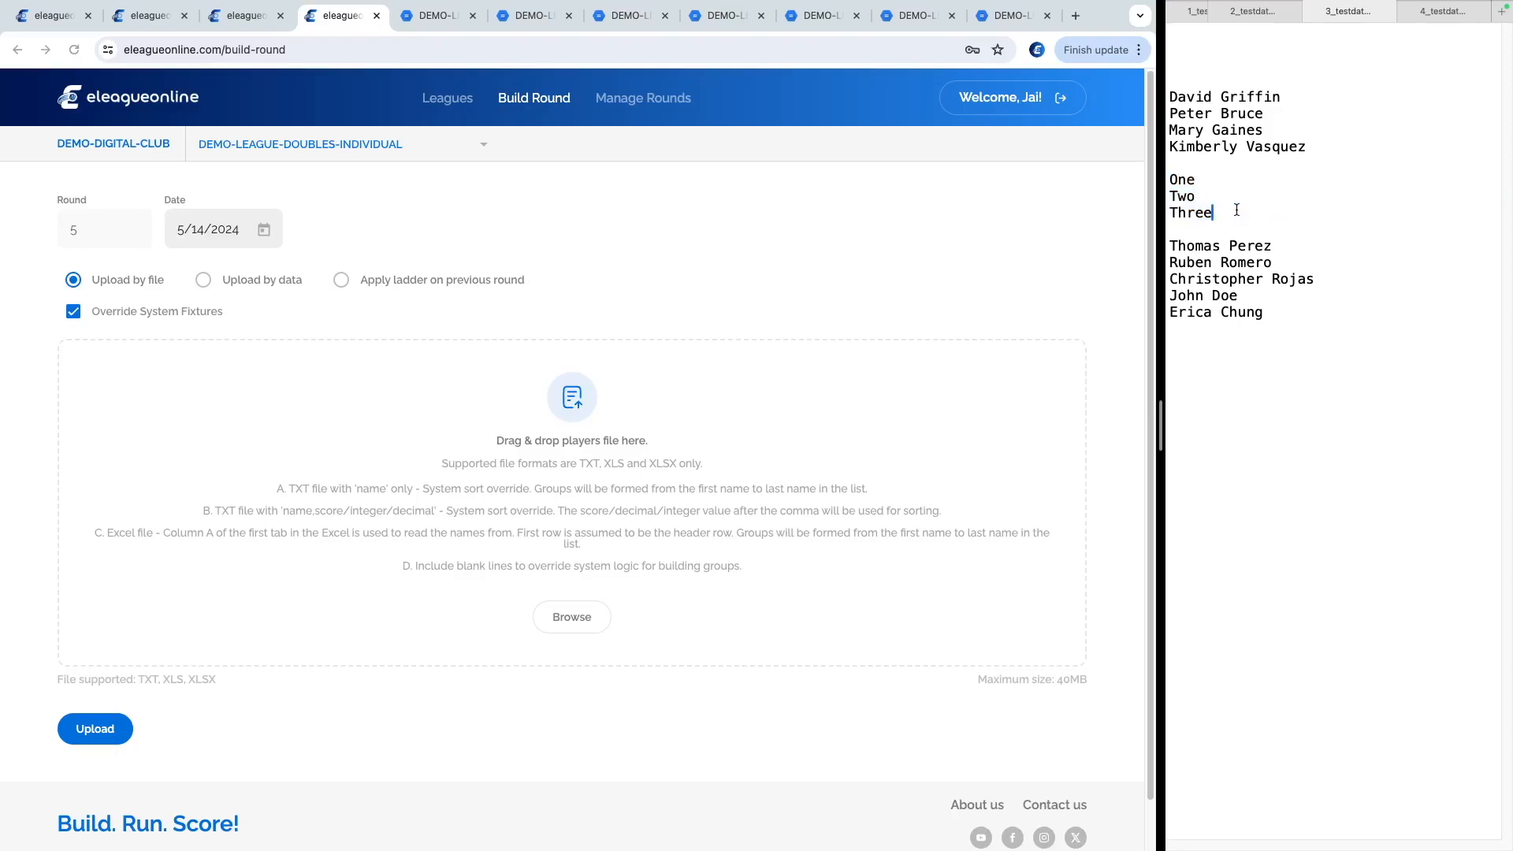
pyautogui.moveTo(1226, 211); pyautogui.dragTo(1129, 171)
pyautogui.click(1266, 226)
pyautogui.moveTo(1172, 94); pyautogui.dragTo(1301, 160)
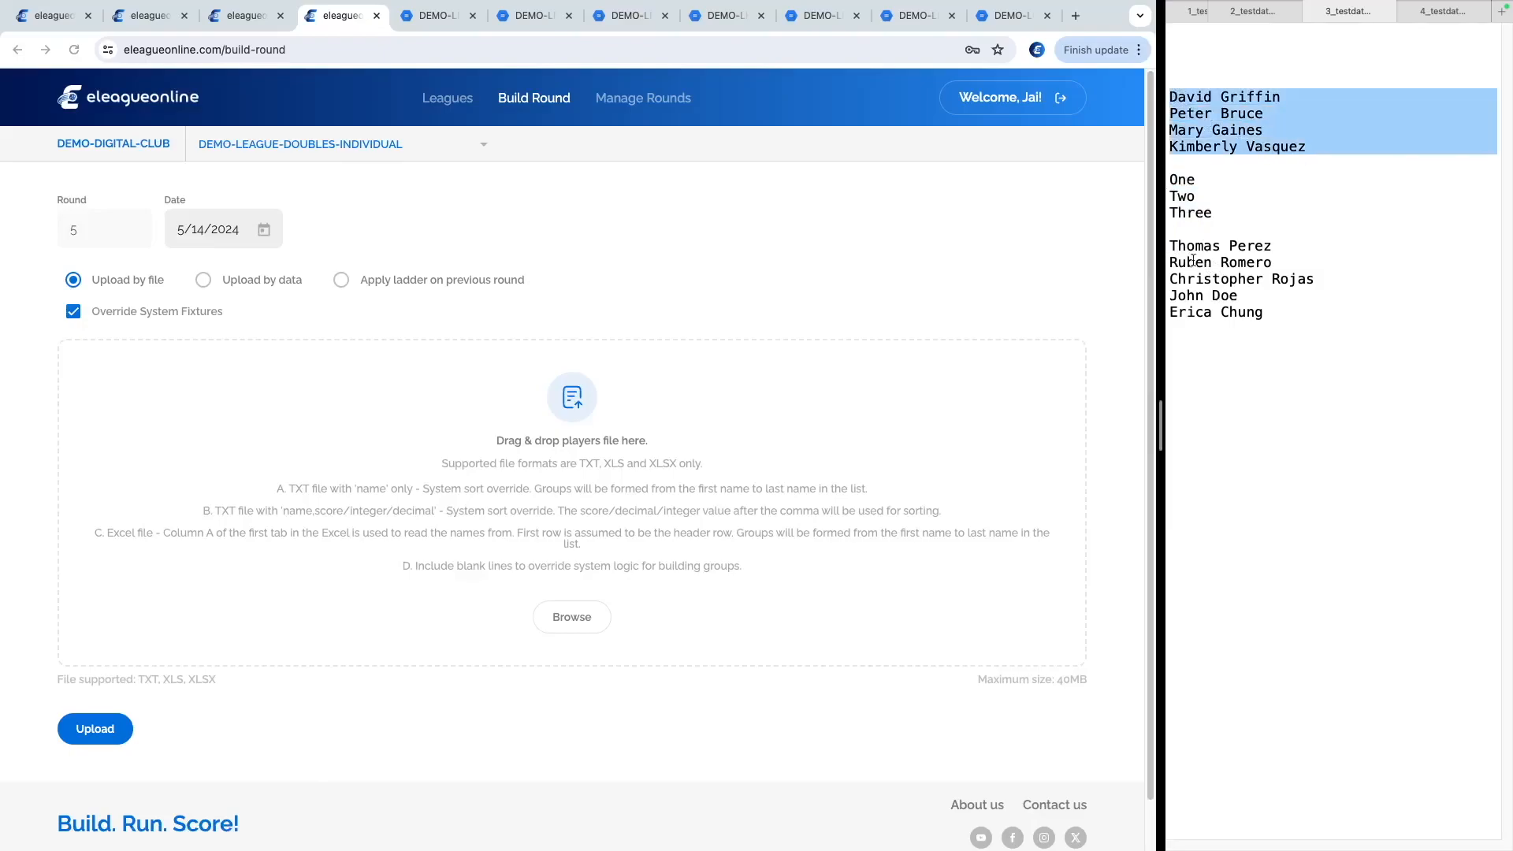
pyautogui.moveTo(1172, 246); pyautogui.dragTo(1277, 337)
pyautogui.click(1277, 348)
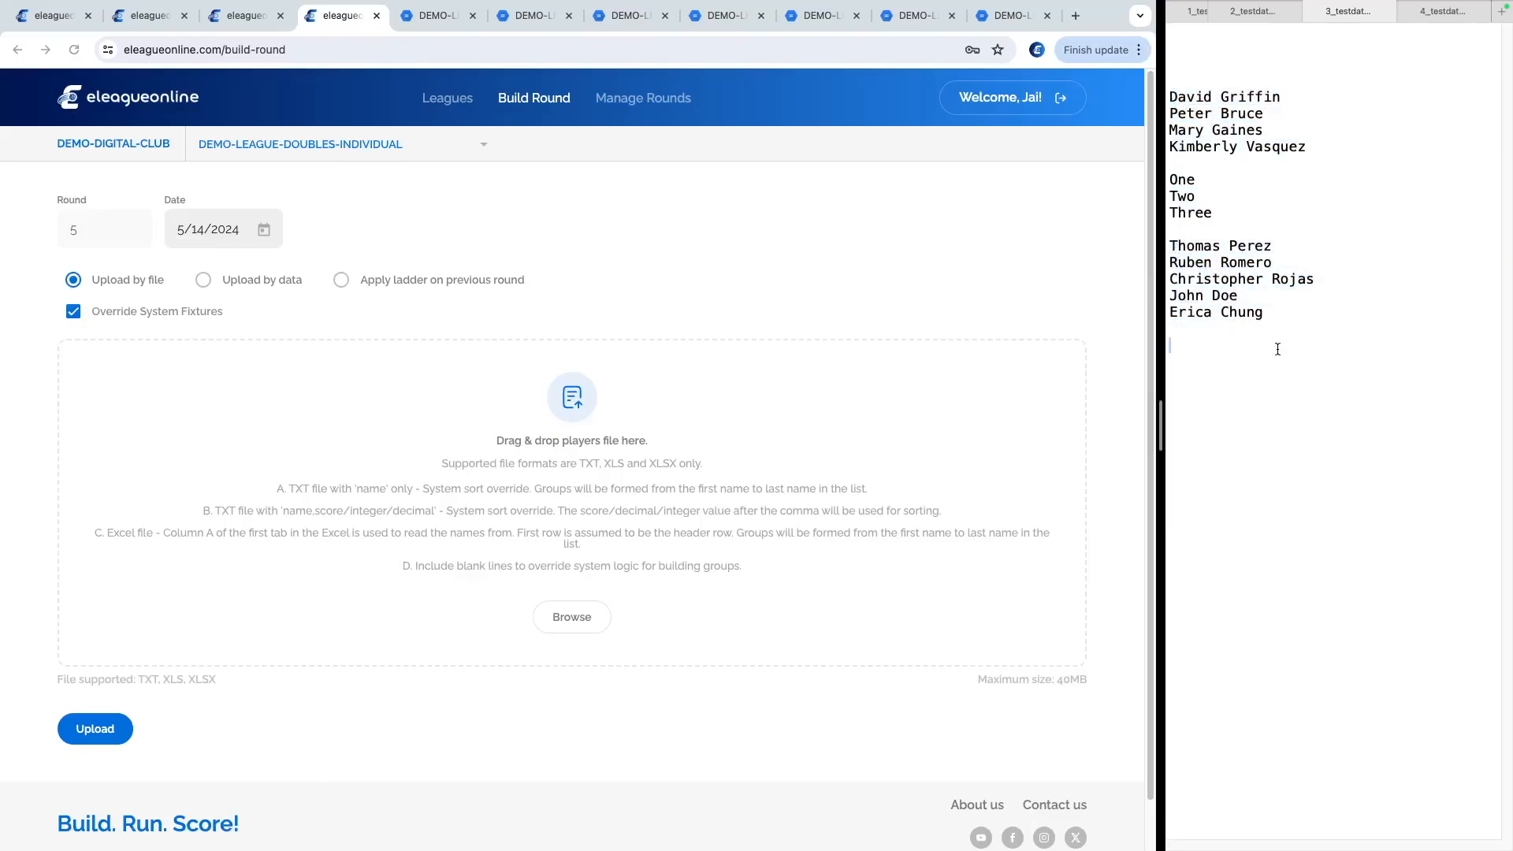
pyautogui.click(706, 263)
# Attach 3_testdata_9_without_scores_and_blank_lines.txt and upload it to rebuild Round 5
pyautogui.click(569, 613)
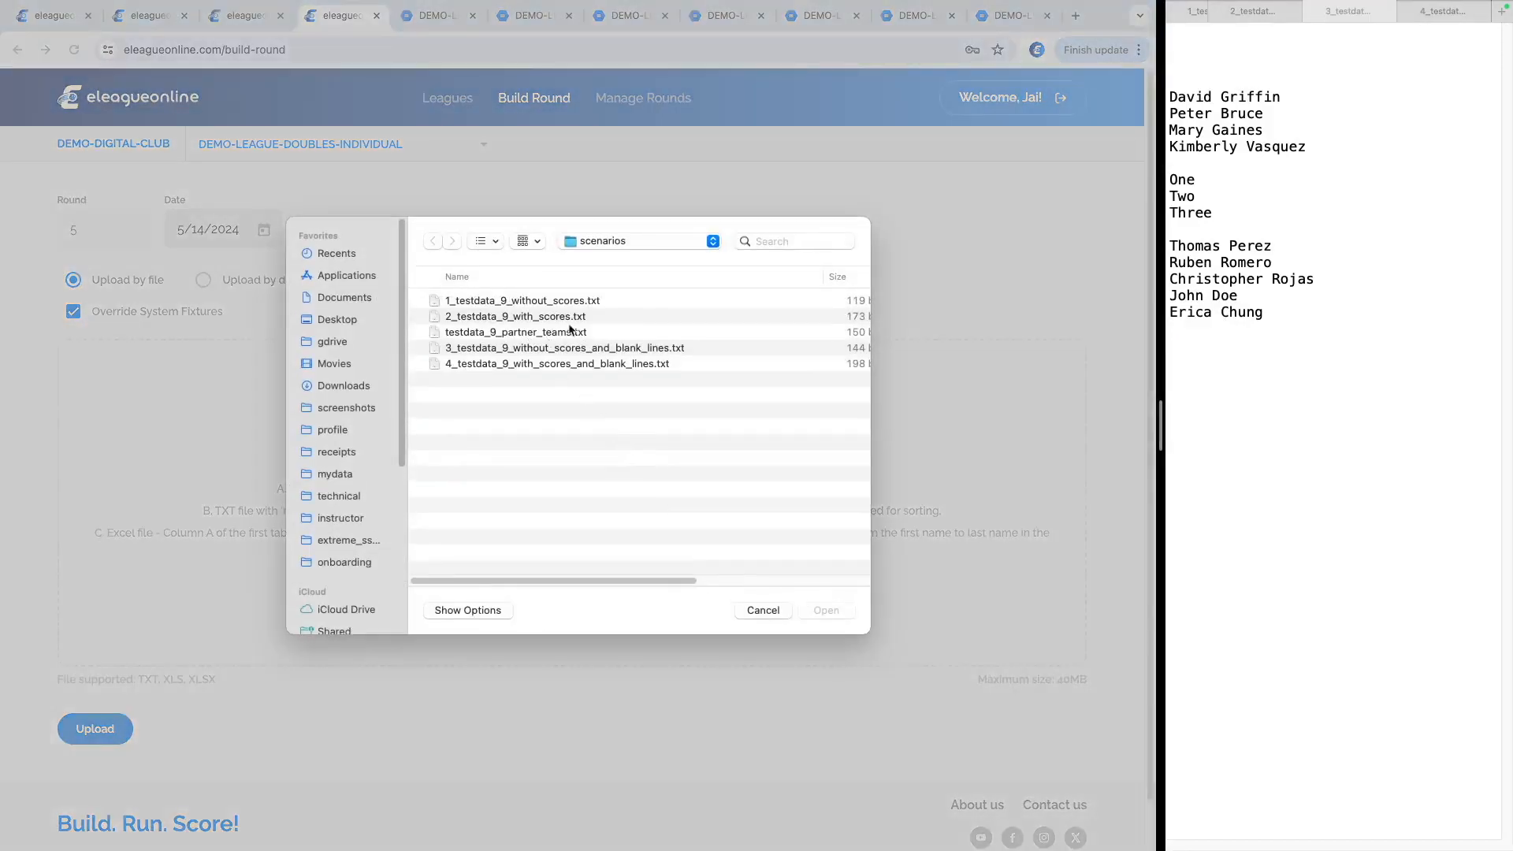
pyautogui.click(610, 351)
pyautogui.click(827, 612)
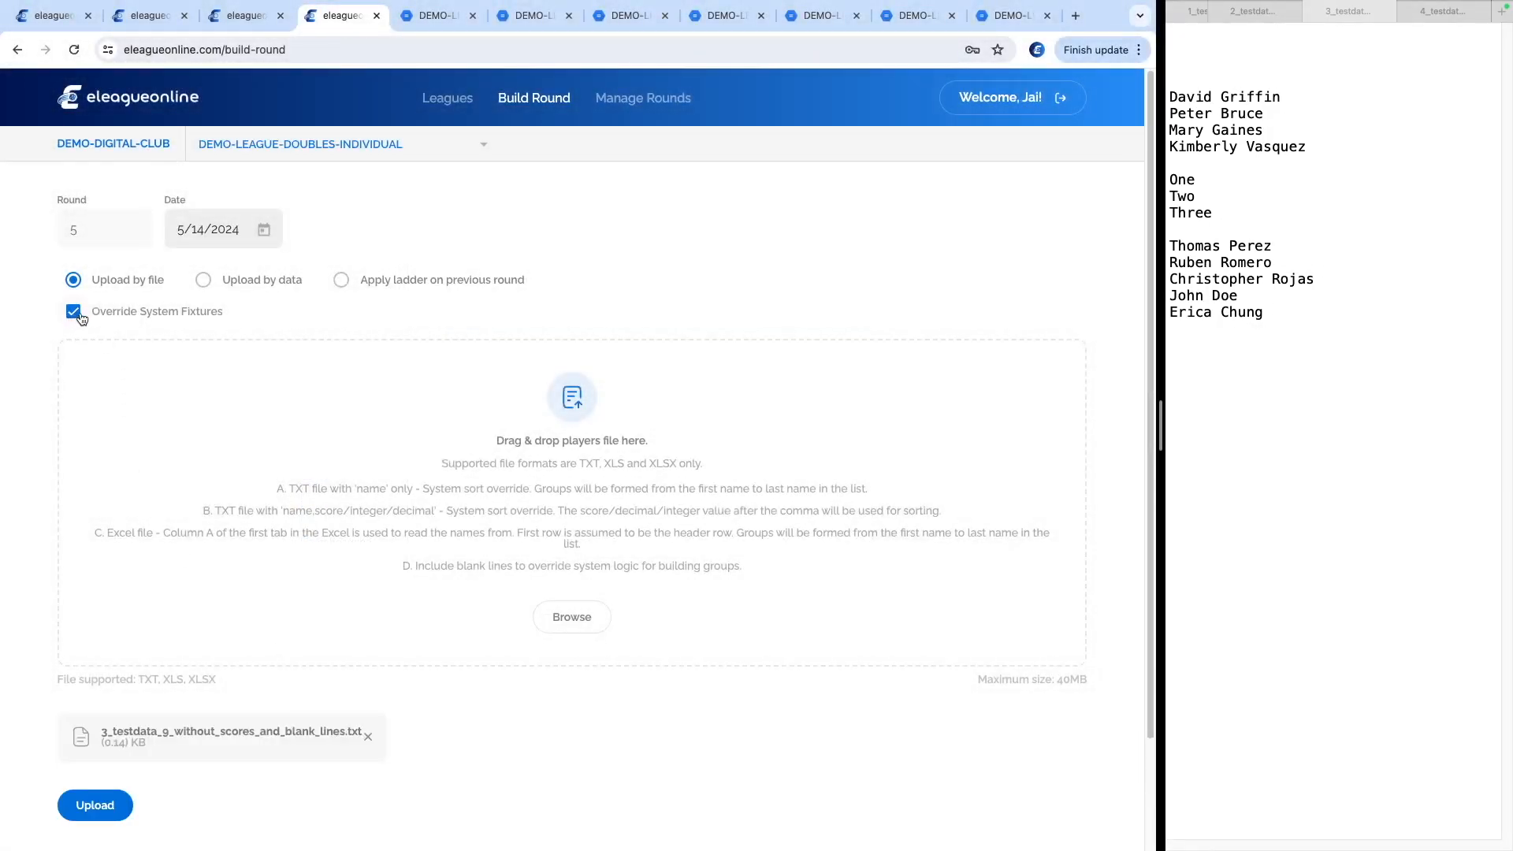
pyautogui.click(111, 806)
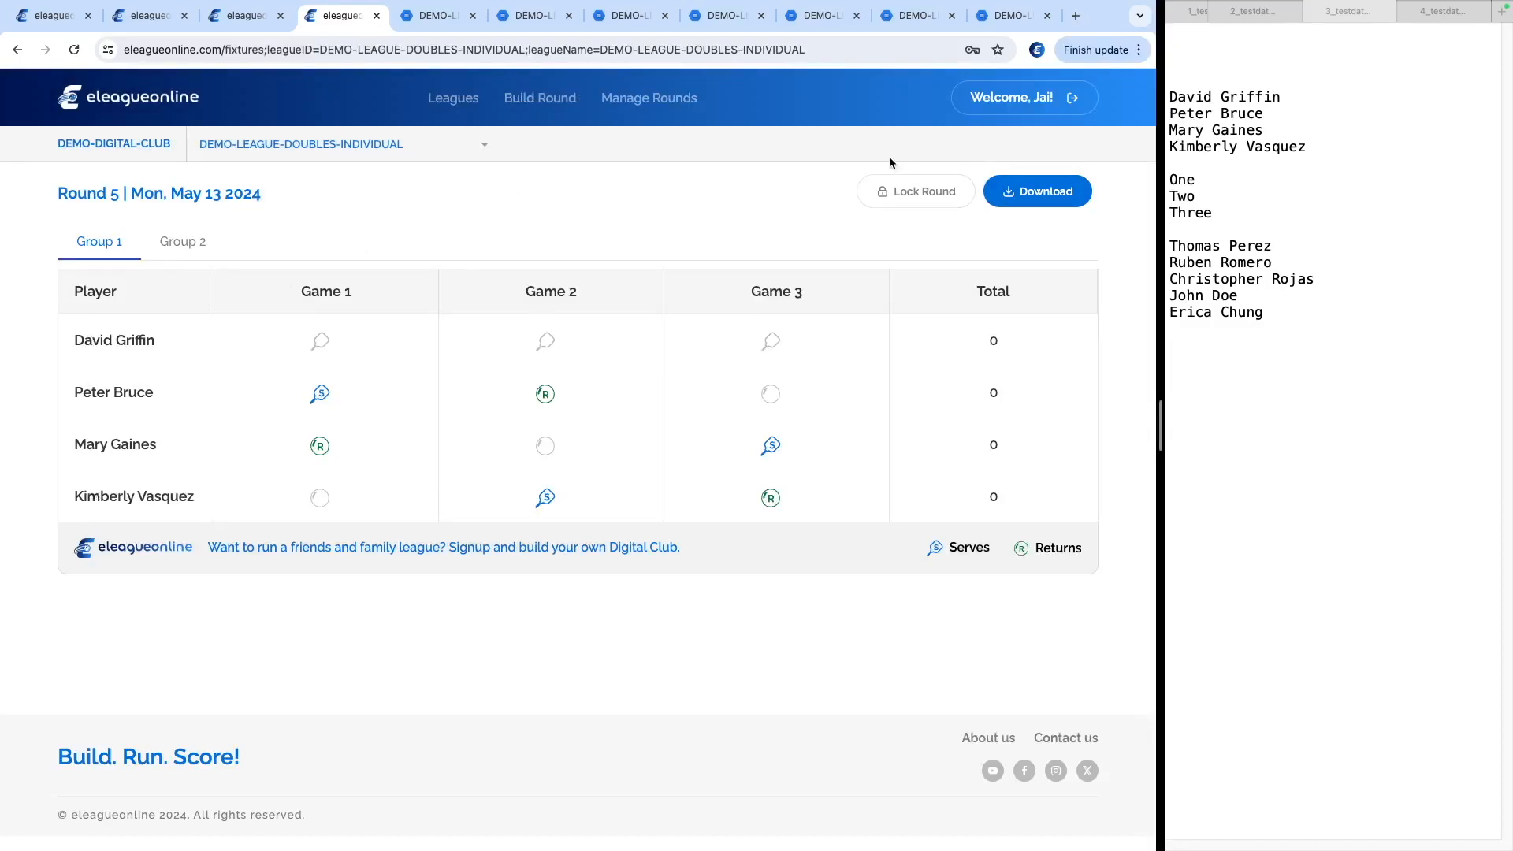
# Compare Group 2's fixtures with the file's first four-name block, then open Build Round
pyautogui.moveTo(1306, 152); pyautogui.dragTo(1172, 94)
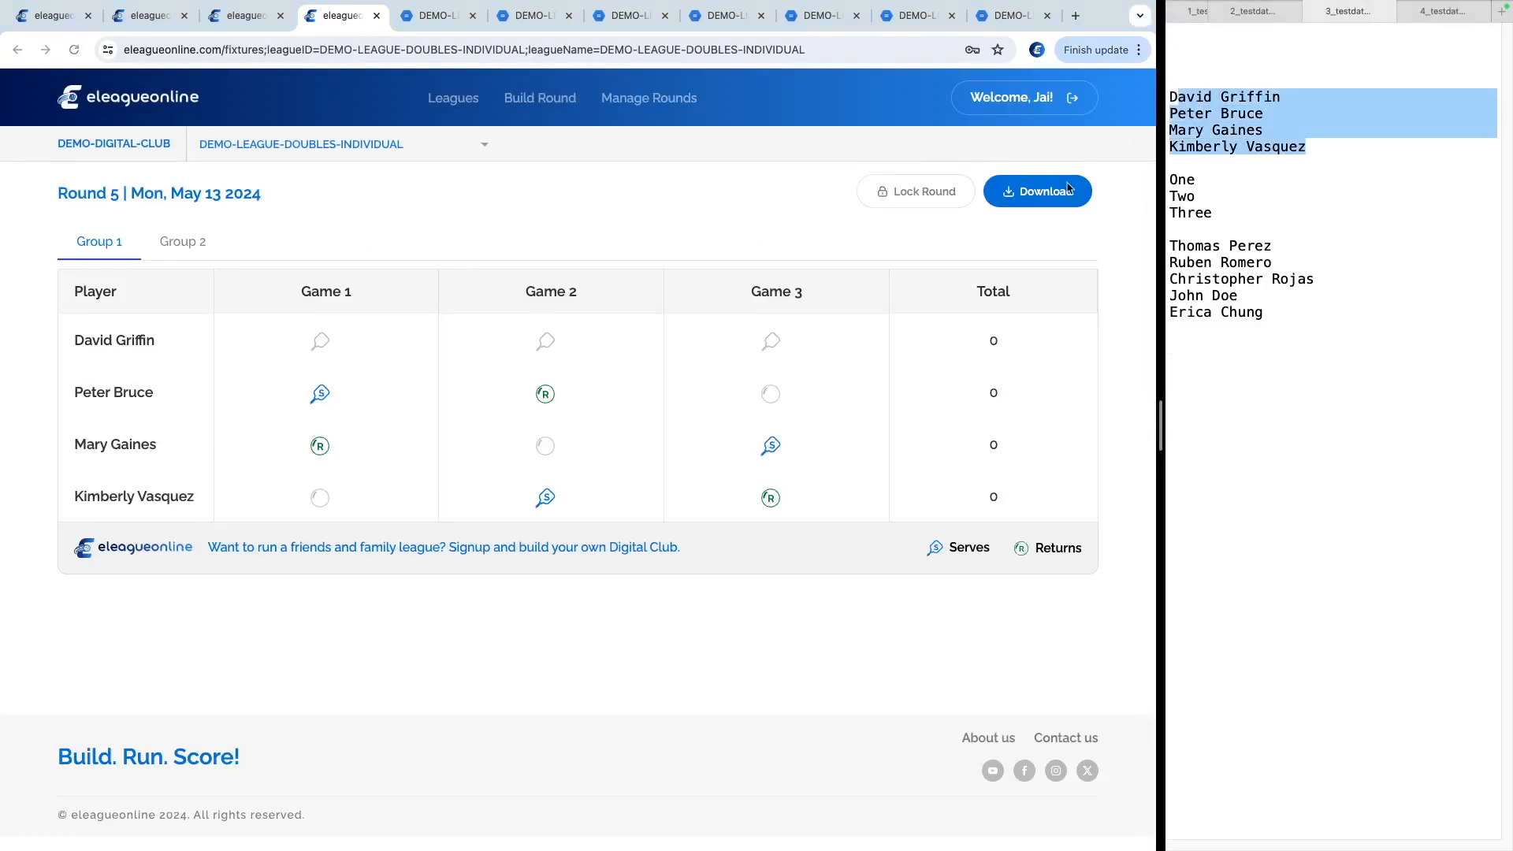
pyautogui.click(238, 254)
pyautogui.click(172, 243)
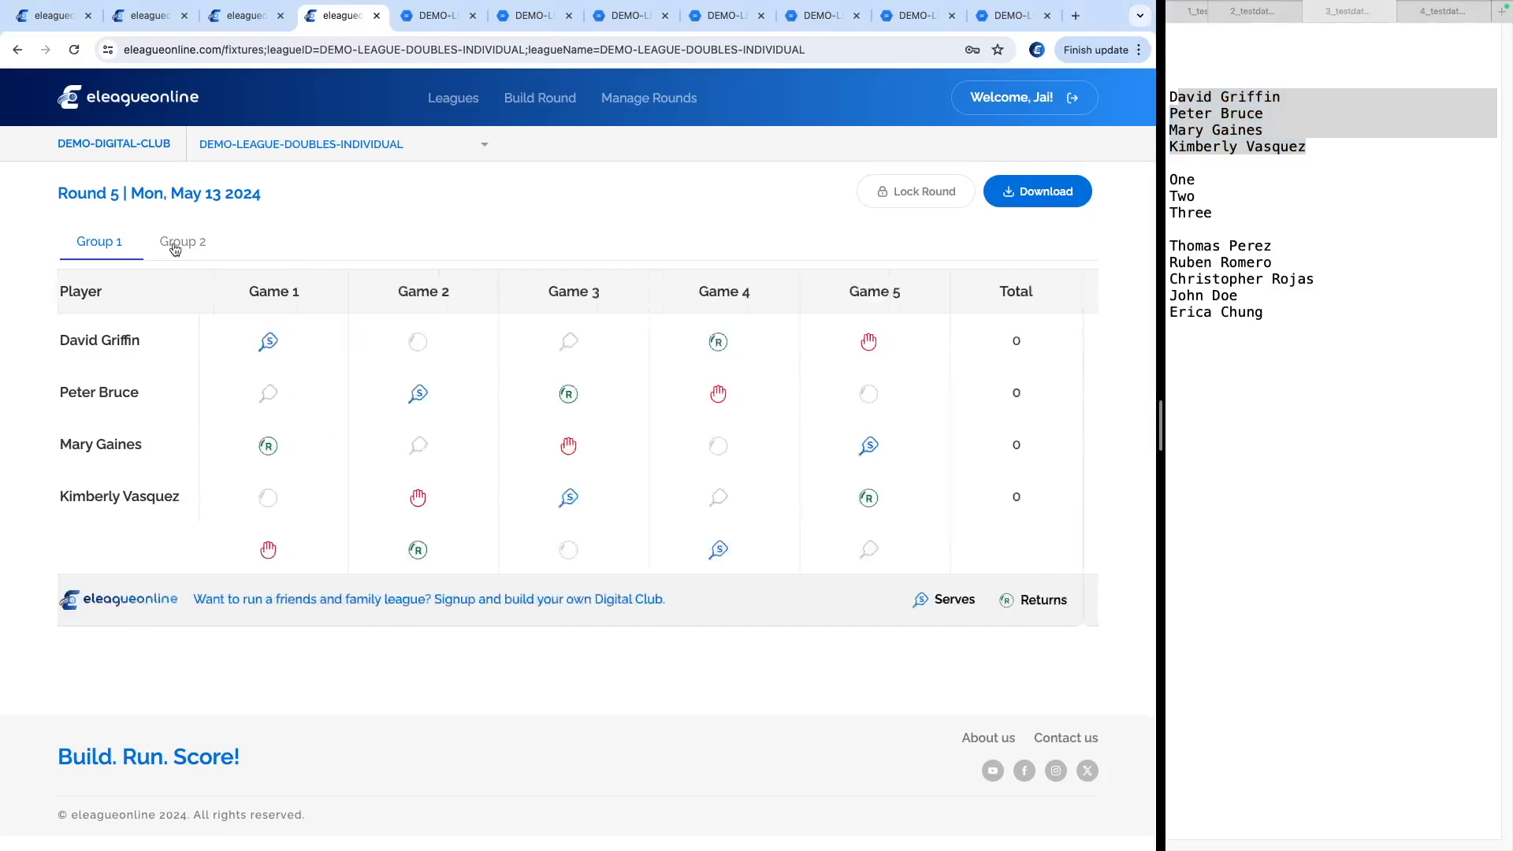
pyautogui.click(1173, 246)
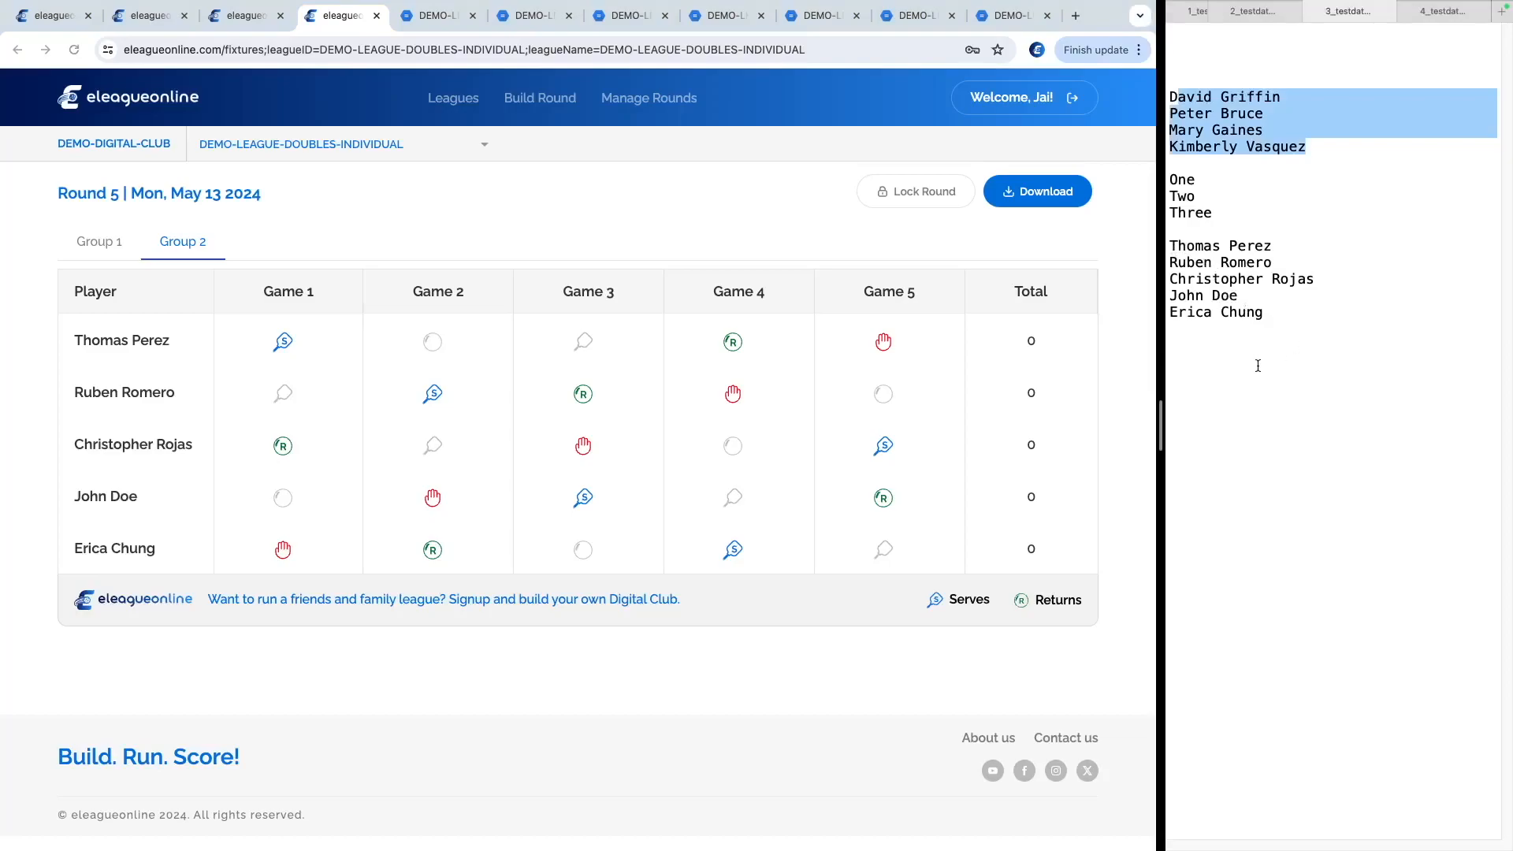
pyautogui.click(352, 228)
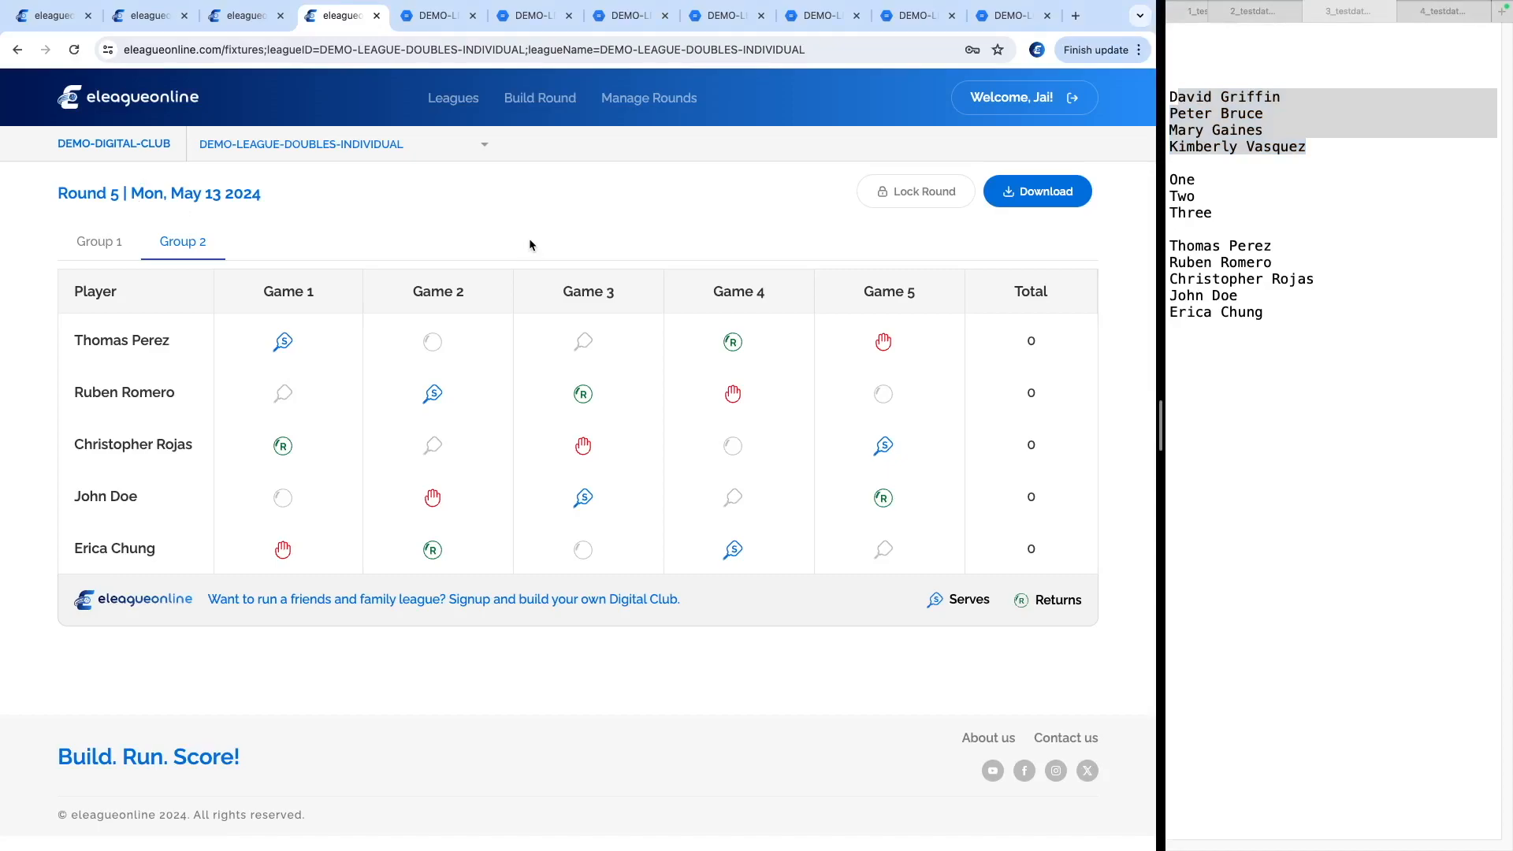
pyautogui.click(540, 97)
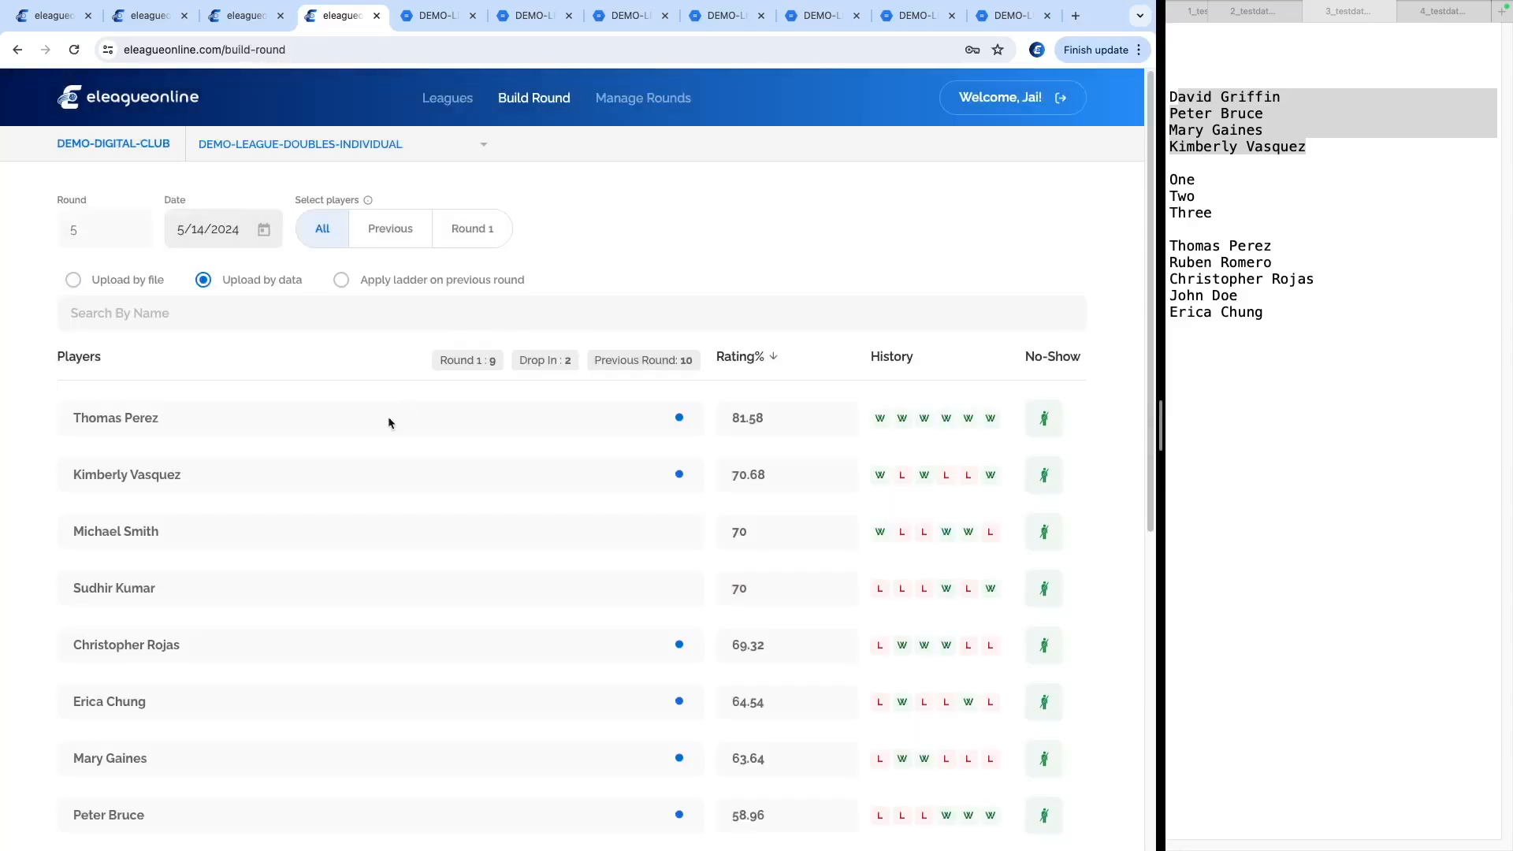
# Upload 4_testdata_9_with_scores_and_blank_lines.txt by file, then view that file in the text editor
pyautogui.click(72, 256)
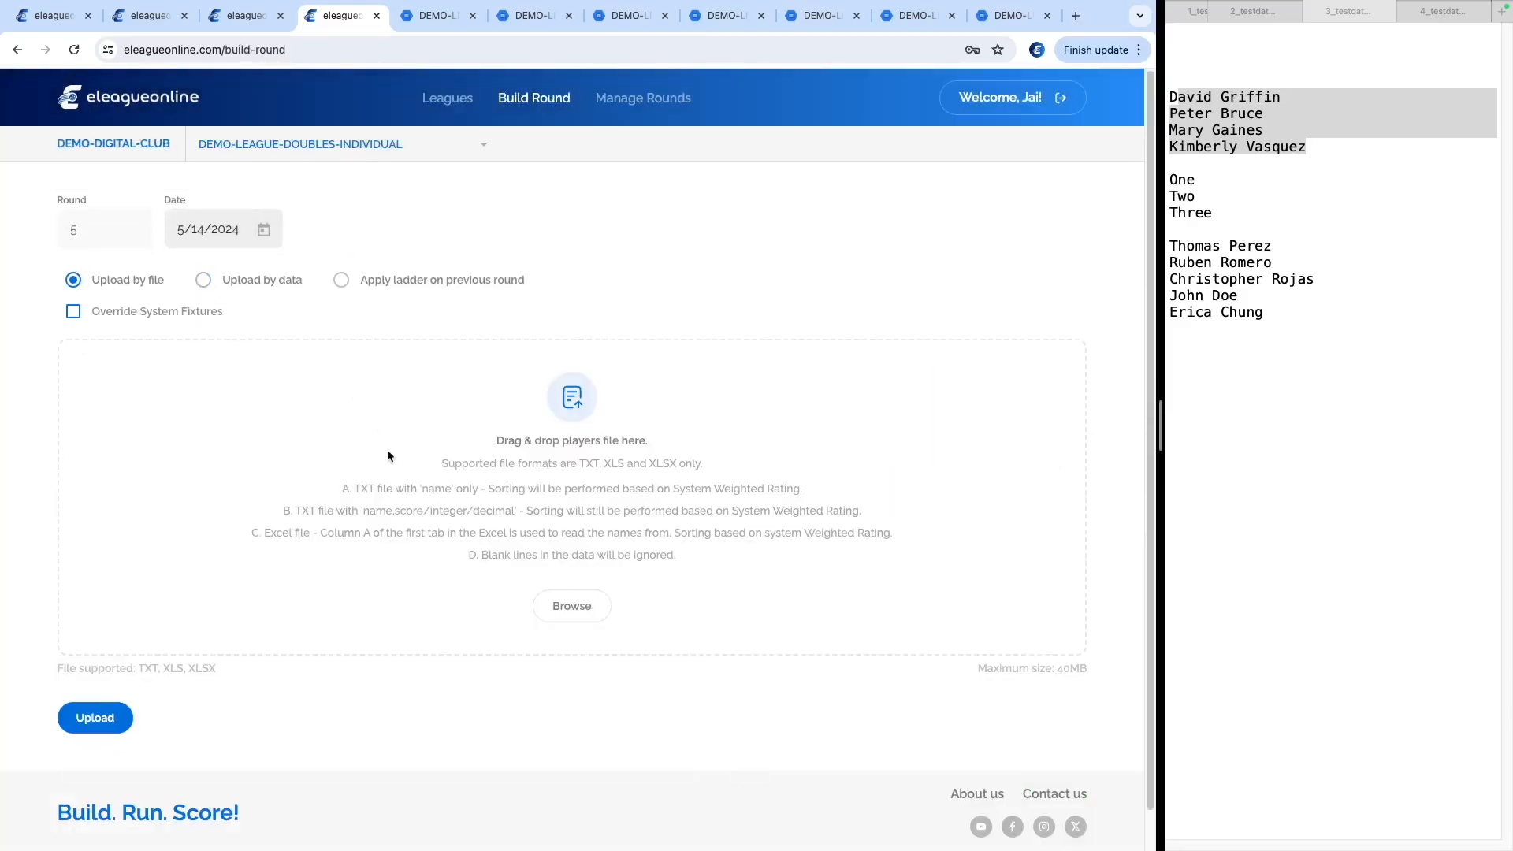
pyautogui.click(563, 607)
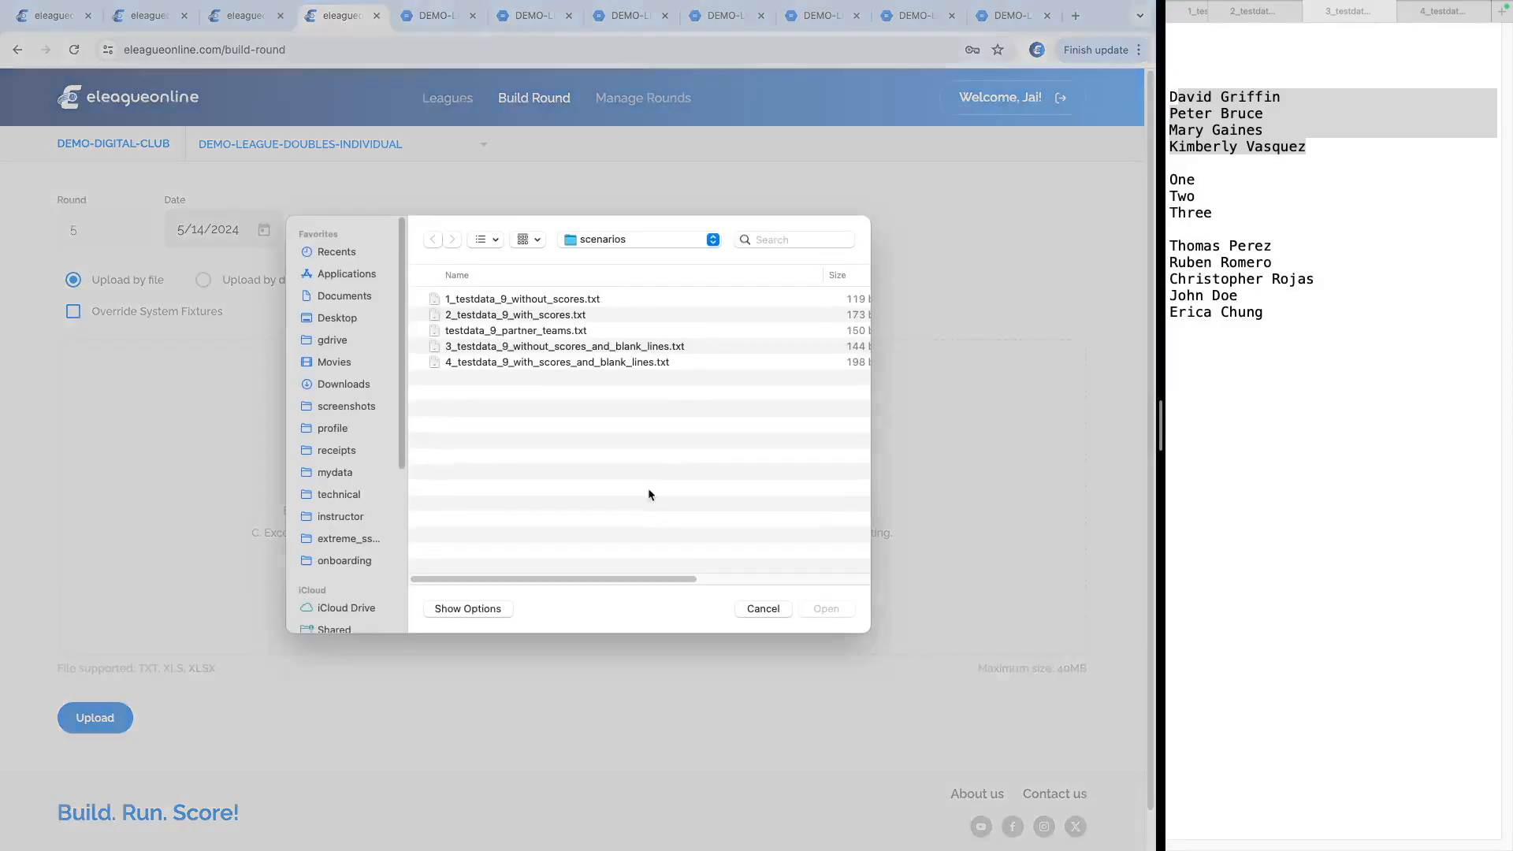
pyautogui.doubleClick(528, 366)
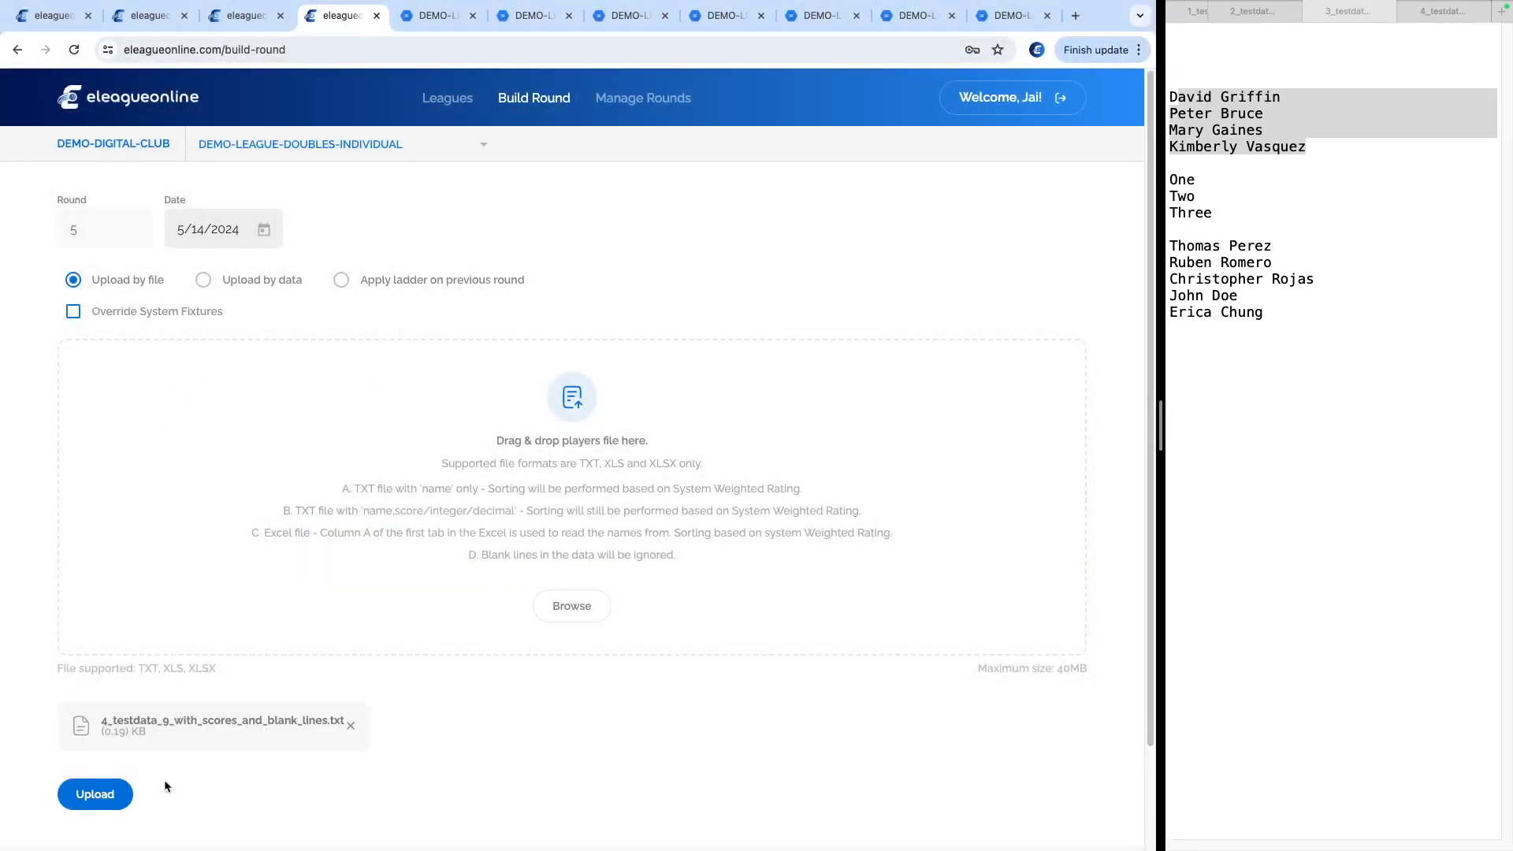
pyautogui.click(96, 796)
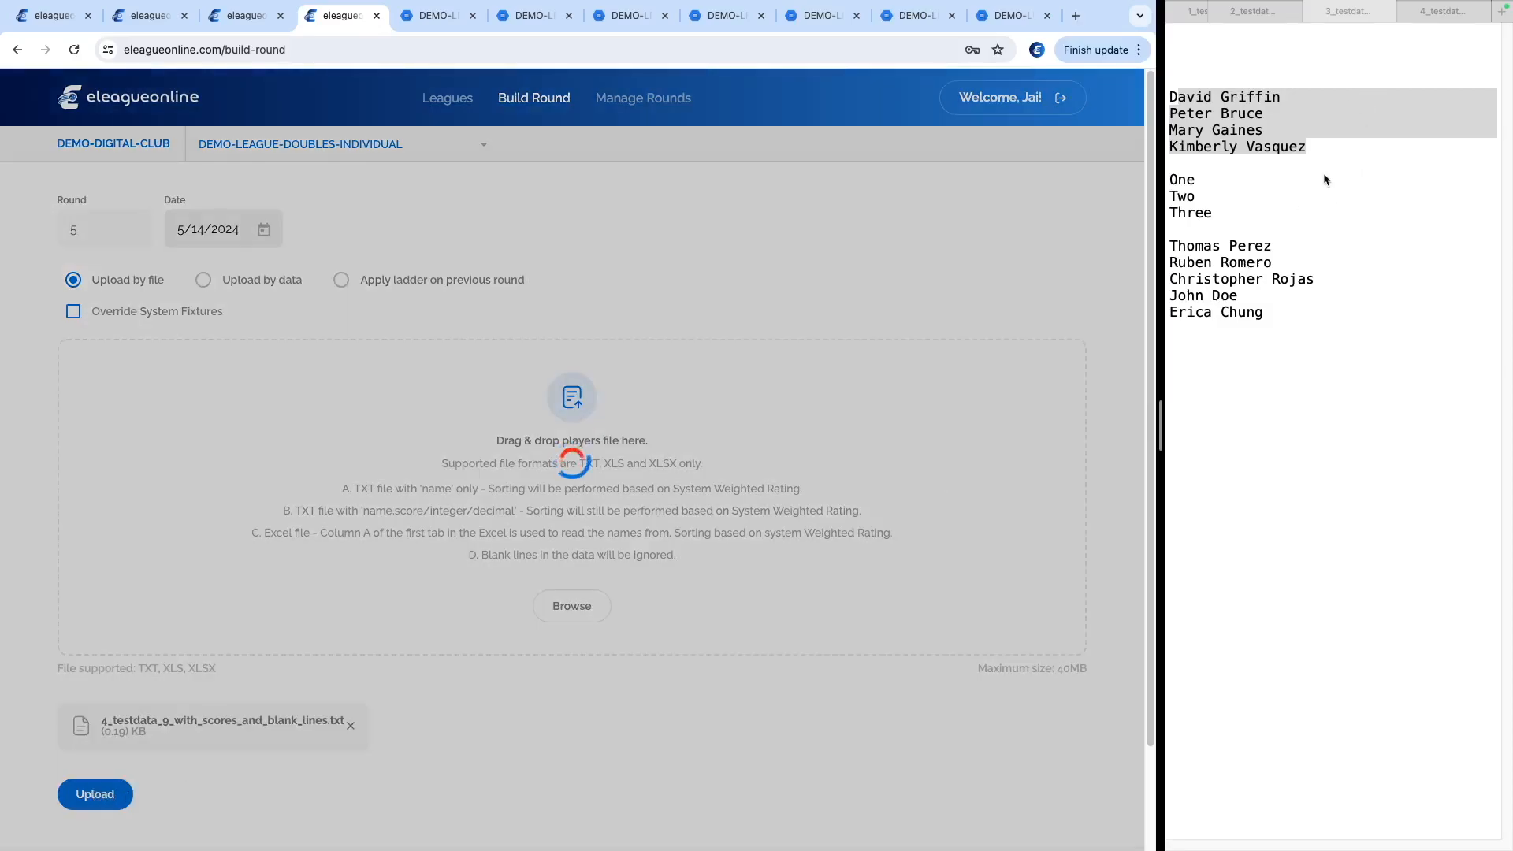
pyautogui.click(1347, 140)
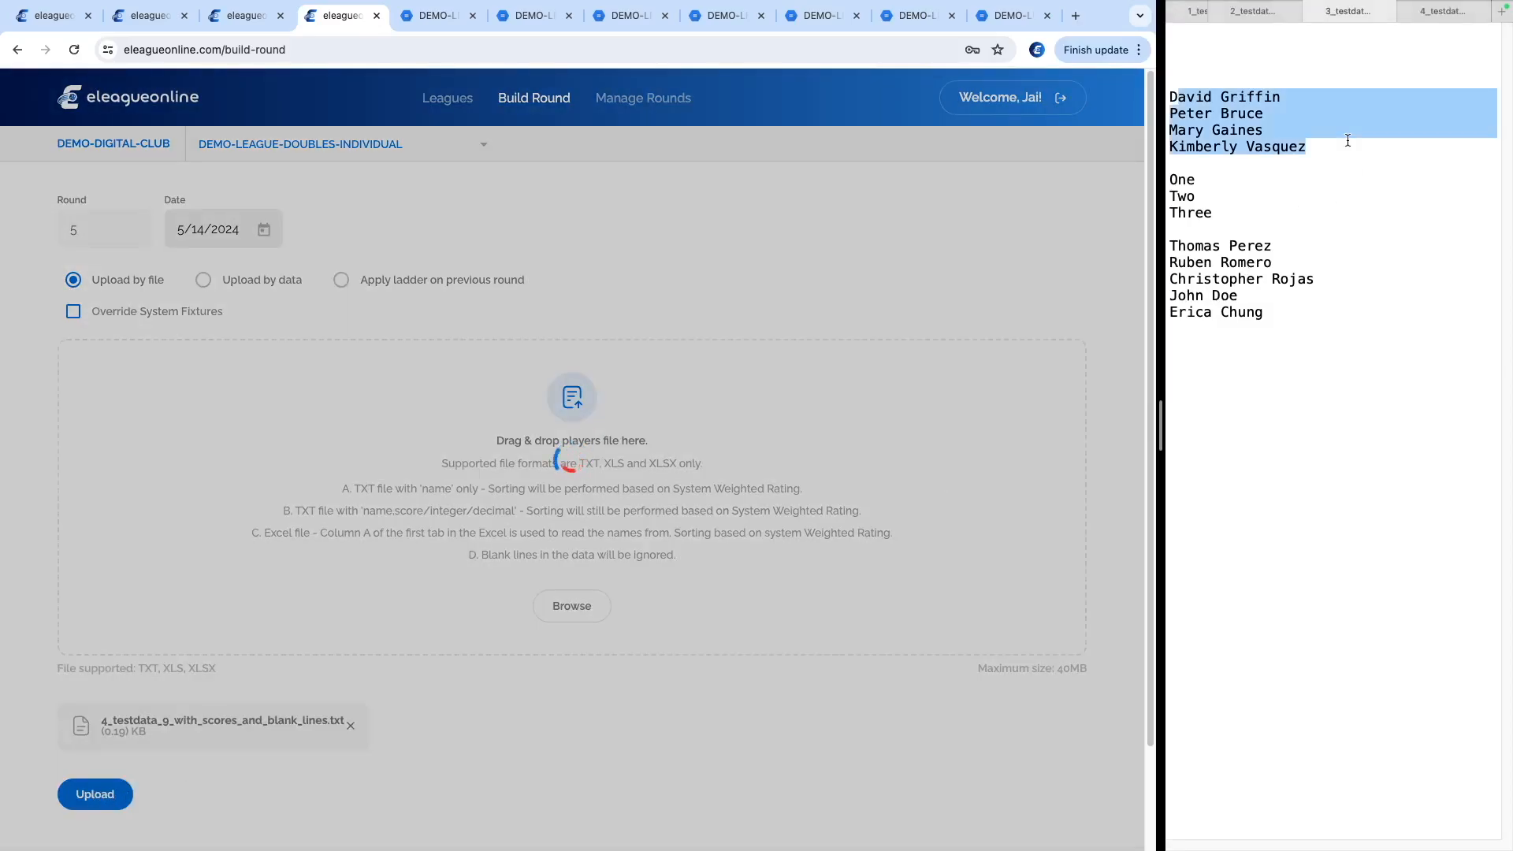
pyautogui.click(1411, 11)
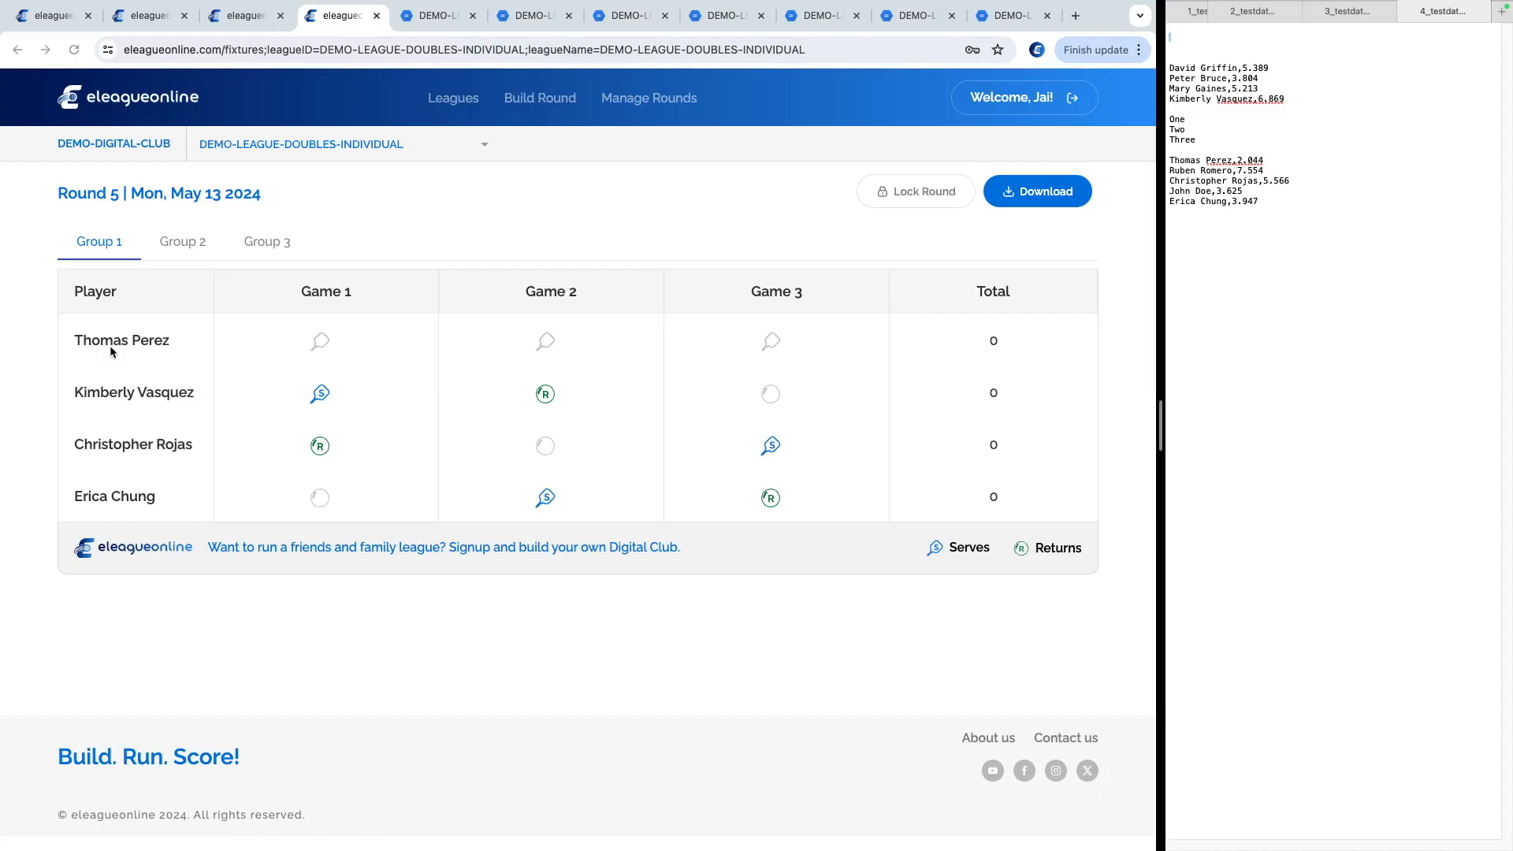
pyautogui.click(89, 342)
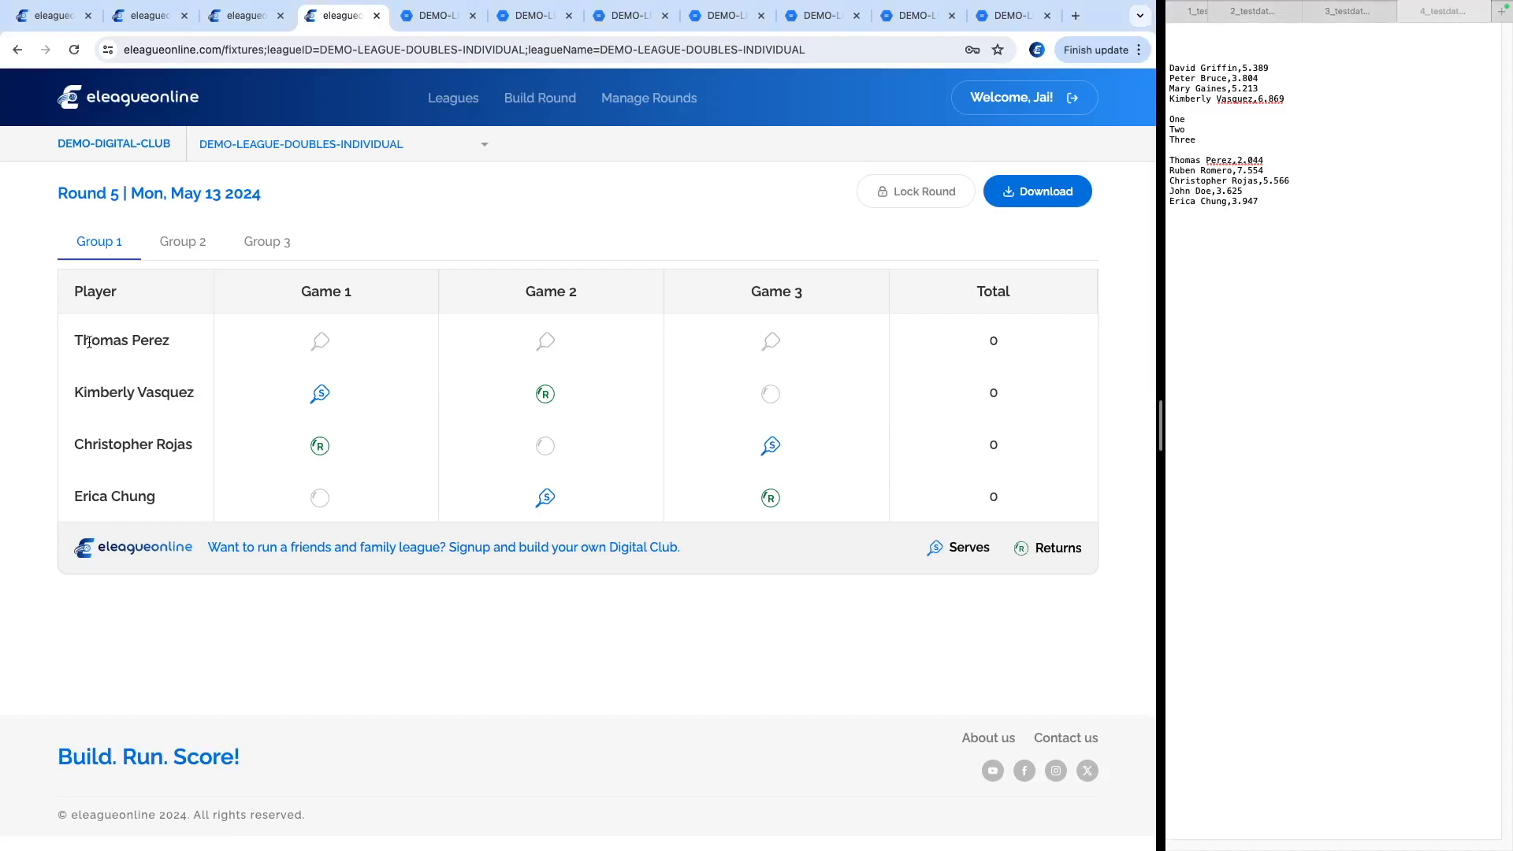
pyautogui.moveTo(89, 342); pyautogui.dragTo(186, 342)
pyautogui.moveTo(100, 391); pyautogui.dragTo(222, 397)
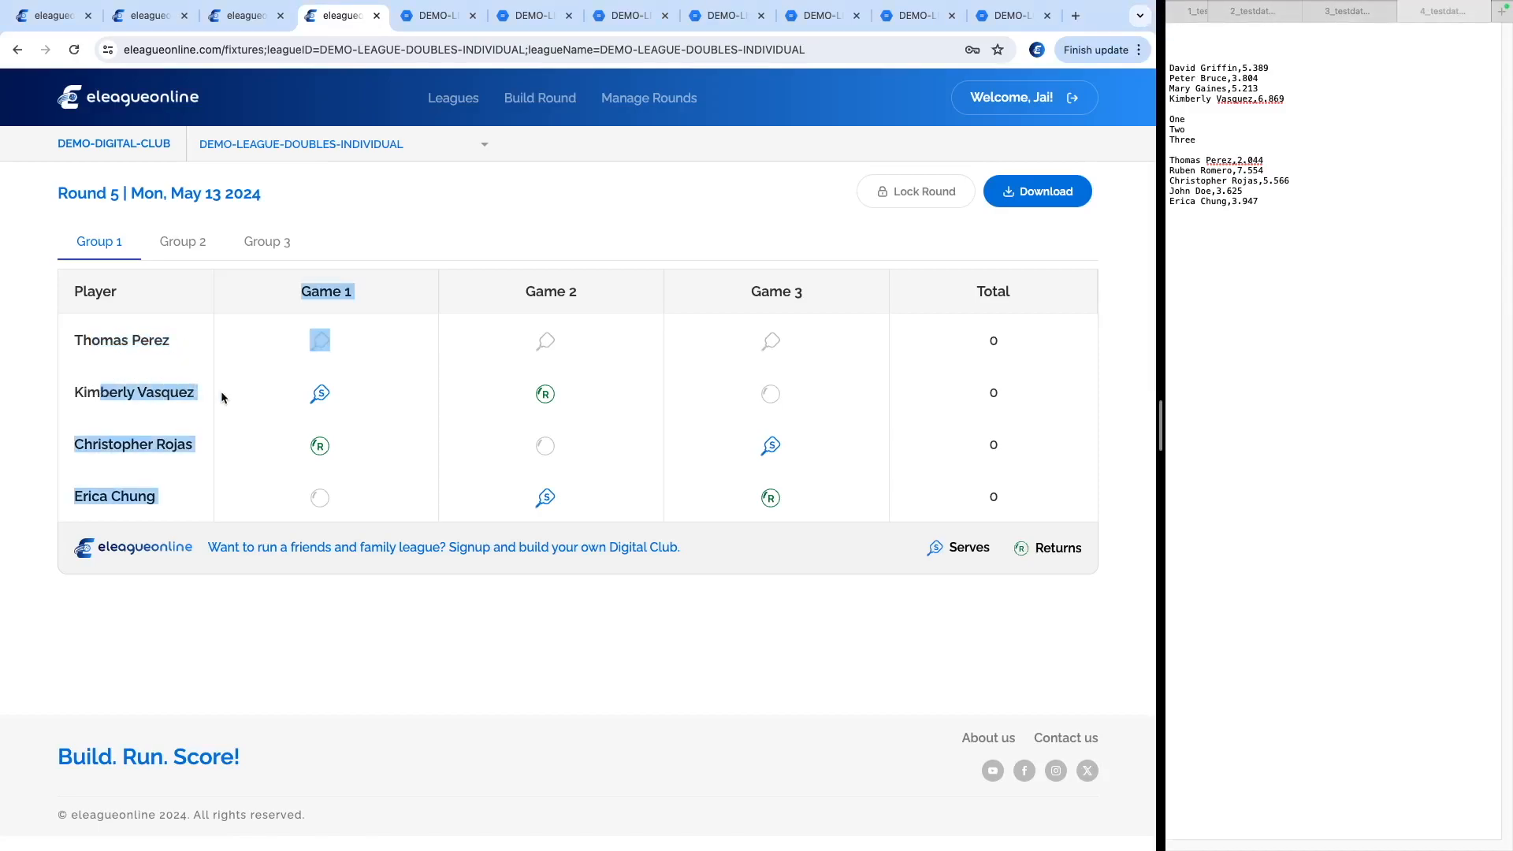
pyautogui.click(173, 385)
pyautogui.click(1176, 63)
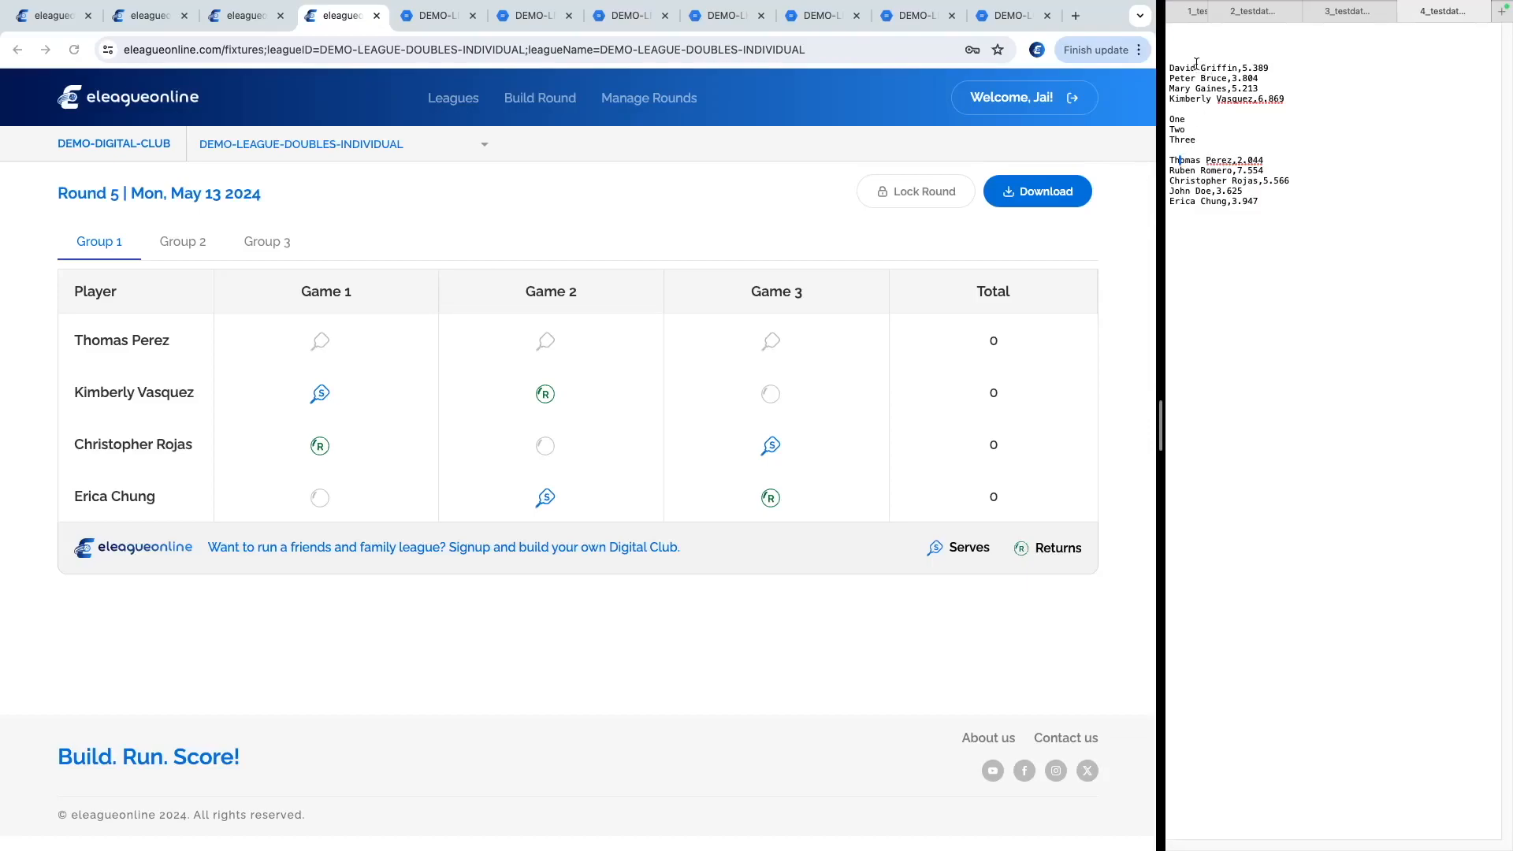
pyautogui.moveTo(1174, 66); pyautogui.dragTo(1324, 55)
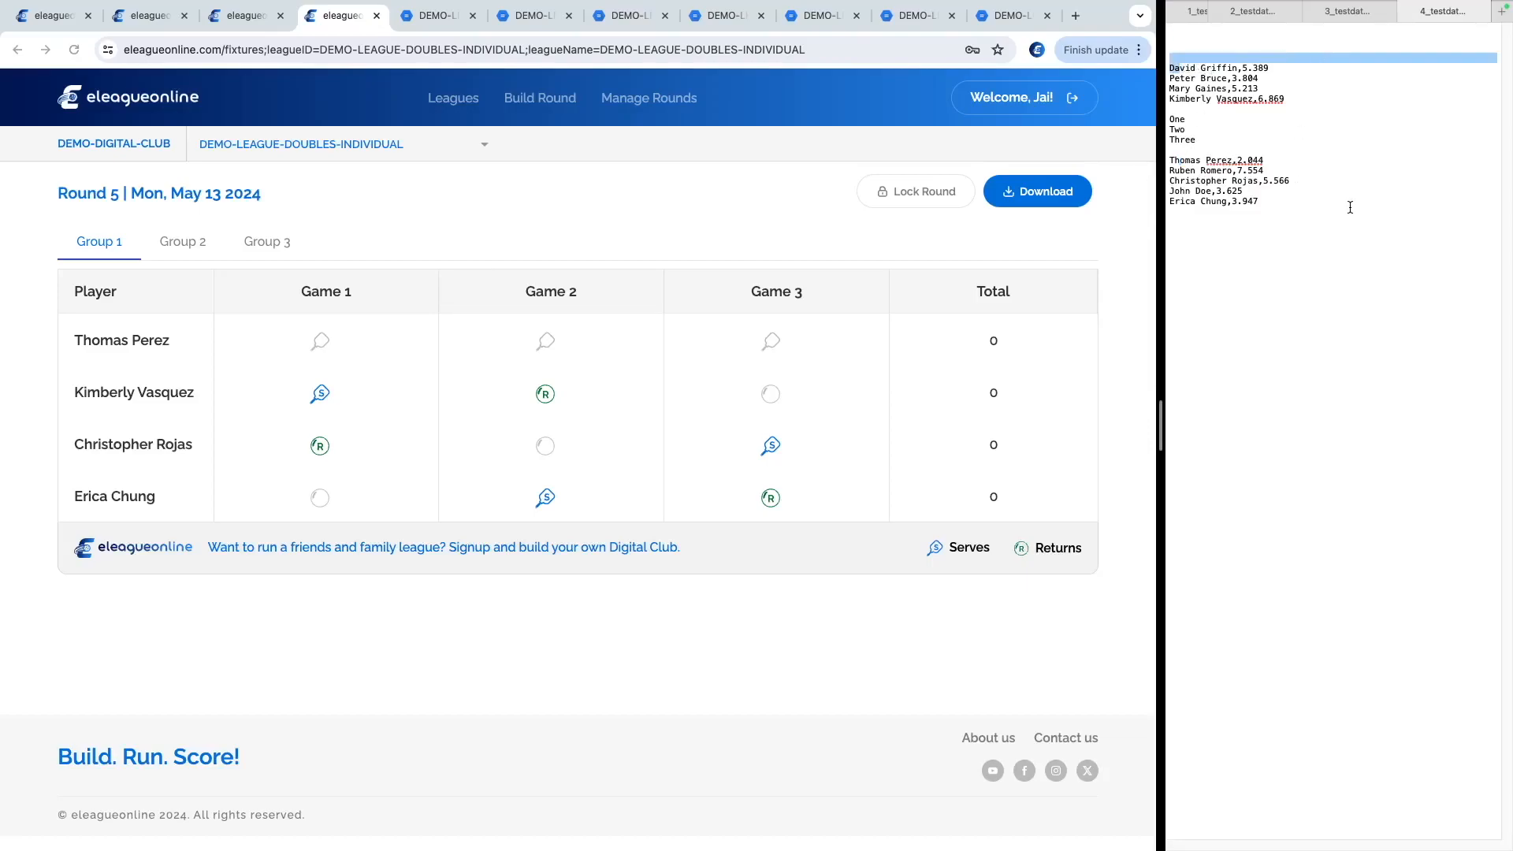
pyautogui.moveTo(1192, 172); pyautogui.dragTo(1290, 168)
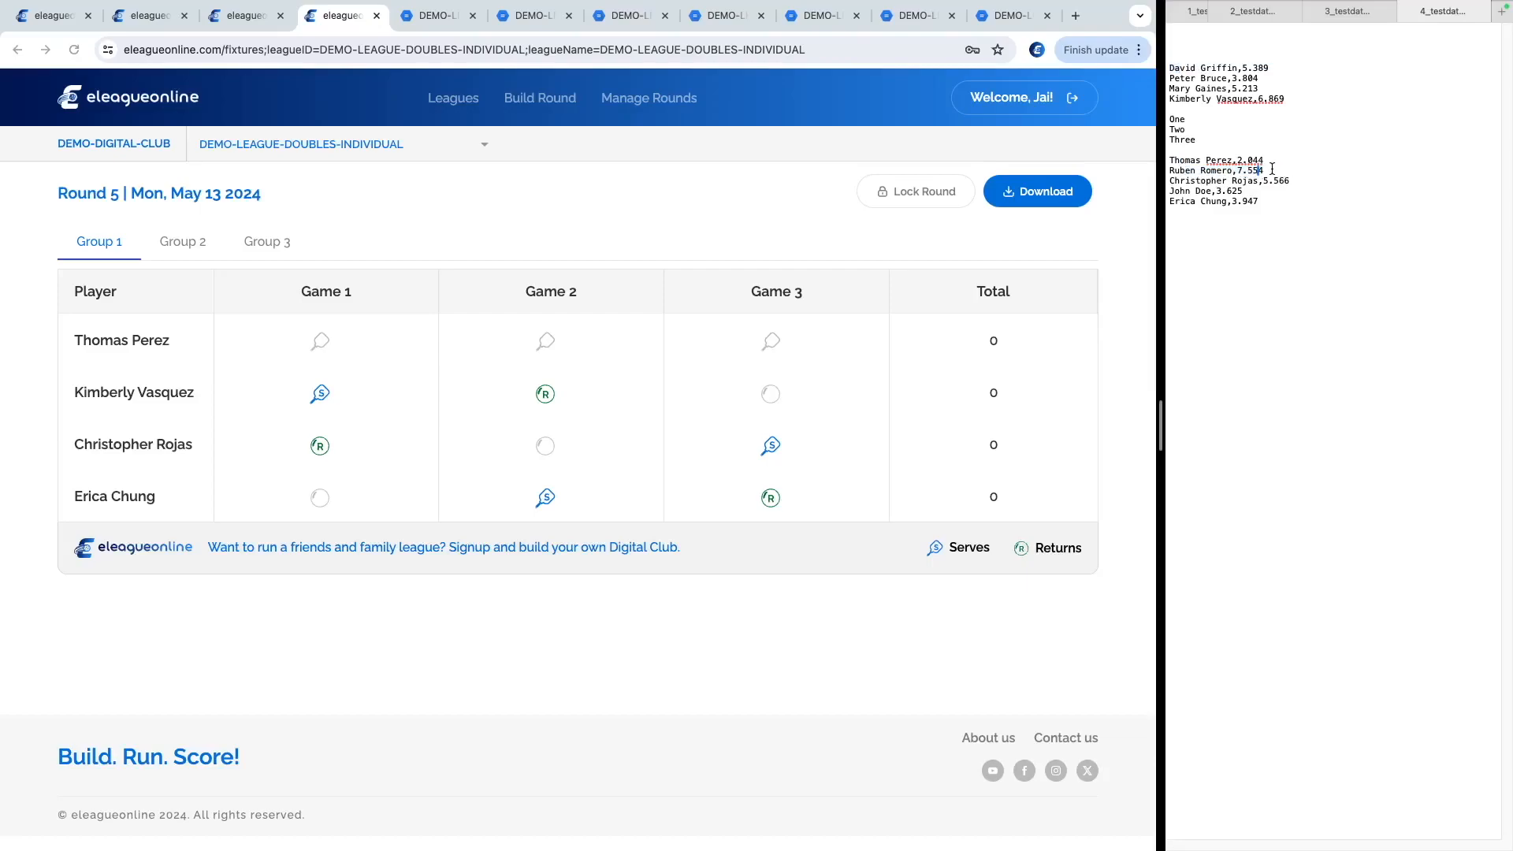
pyautogui.click(93, 347)
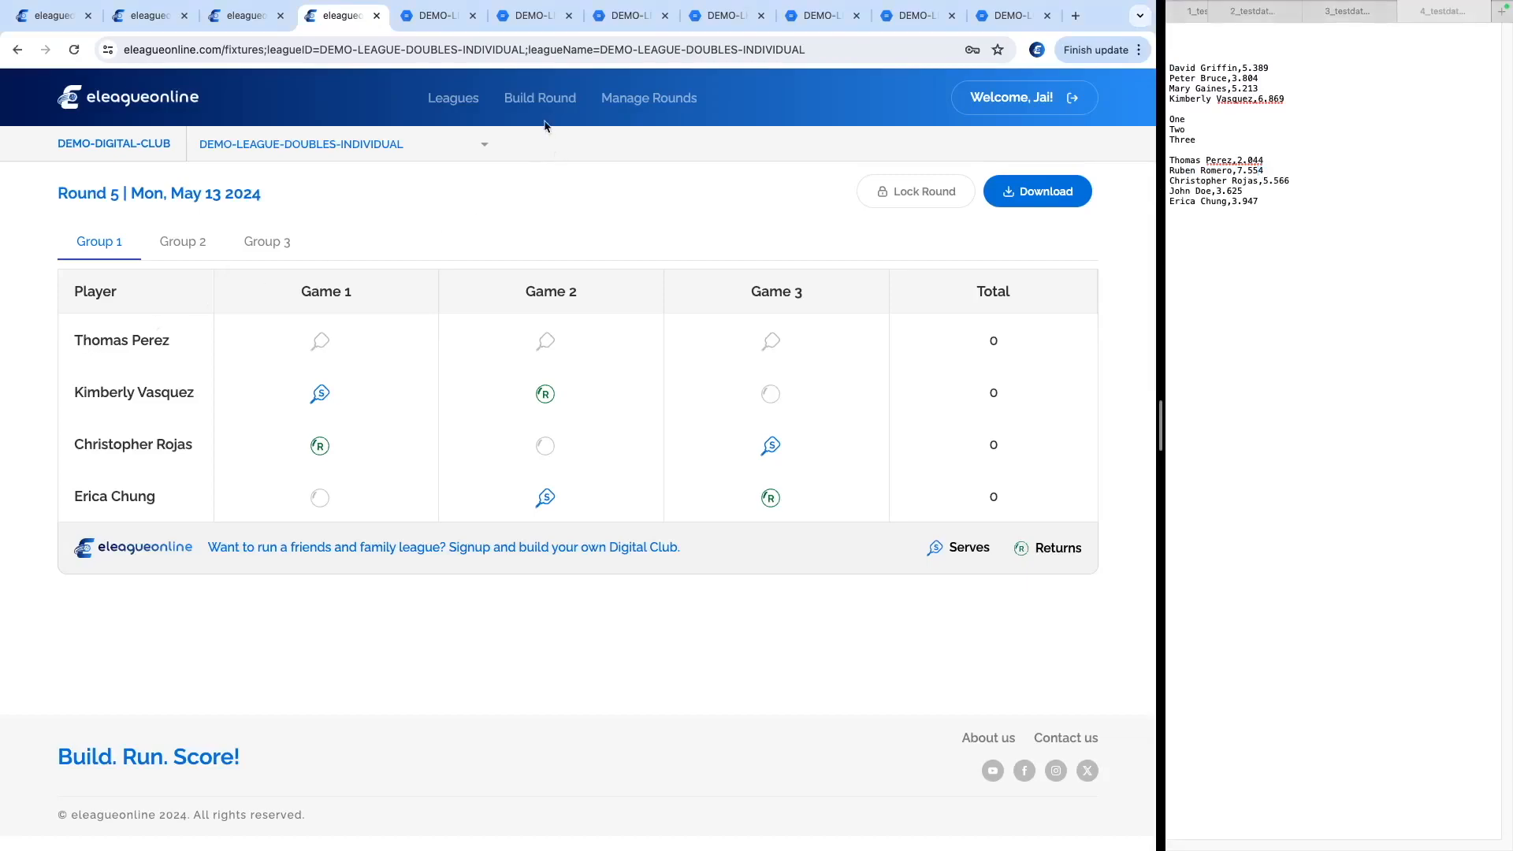
pyautogui.click(540, 99)
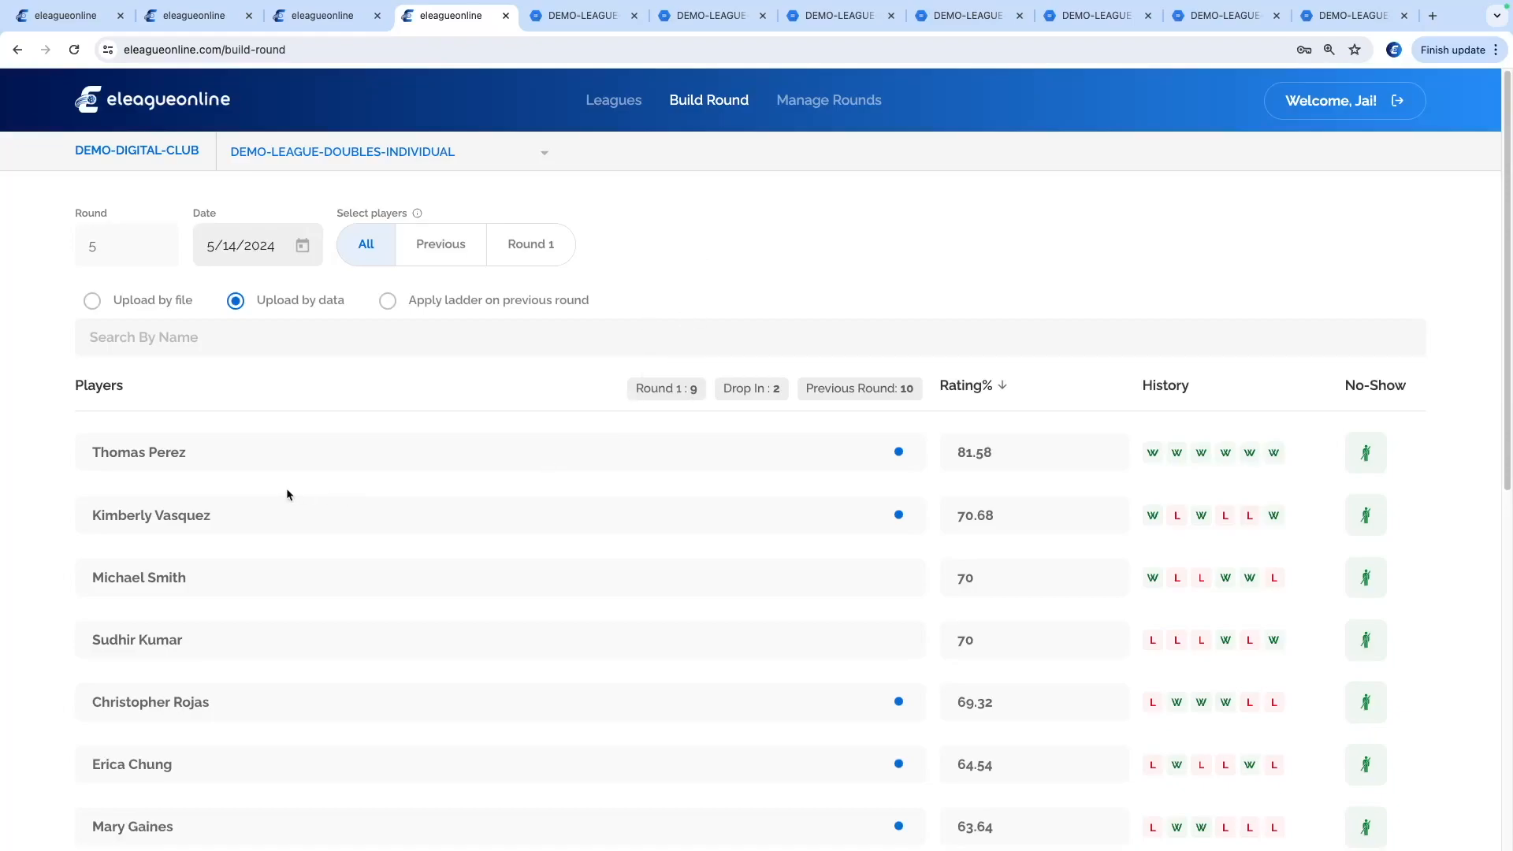
pyautogui.scroll(-4, 216, 432)
pyautogui.scroll(1, 207, 383)
pyautogui.scroll(-5, 229, 438)
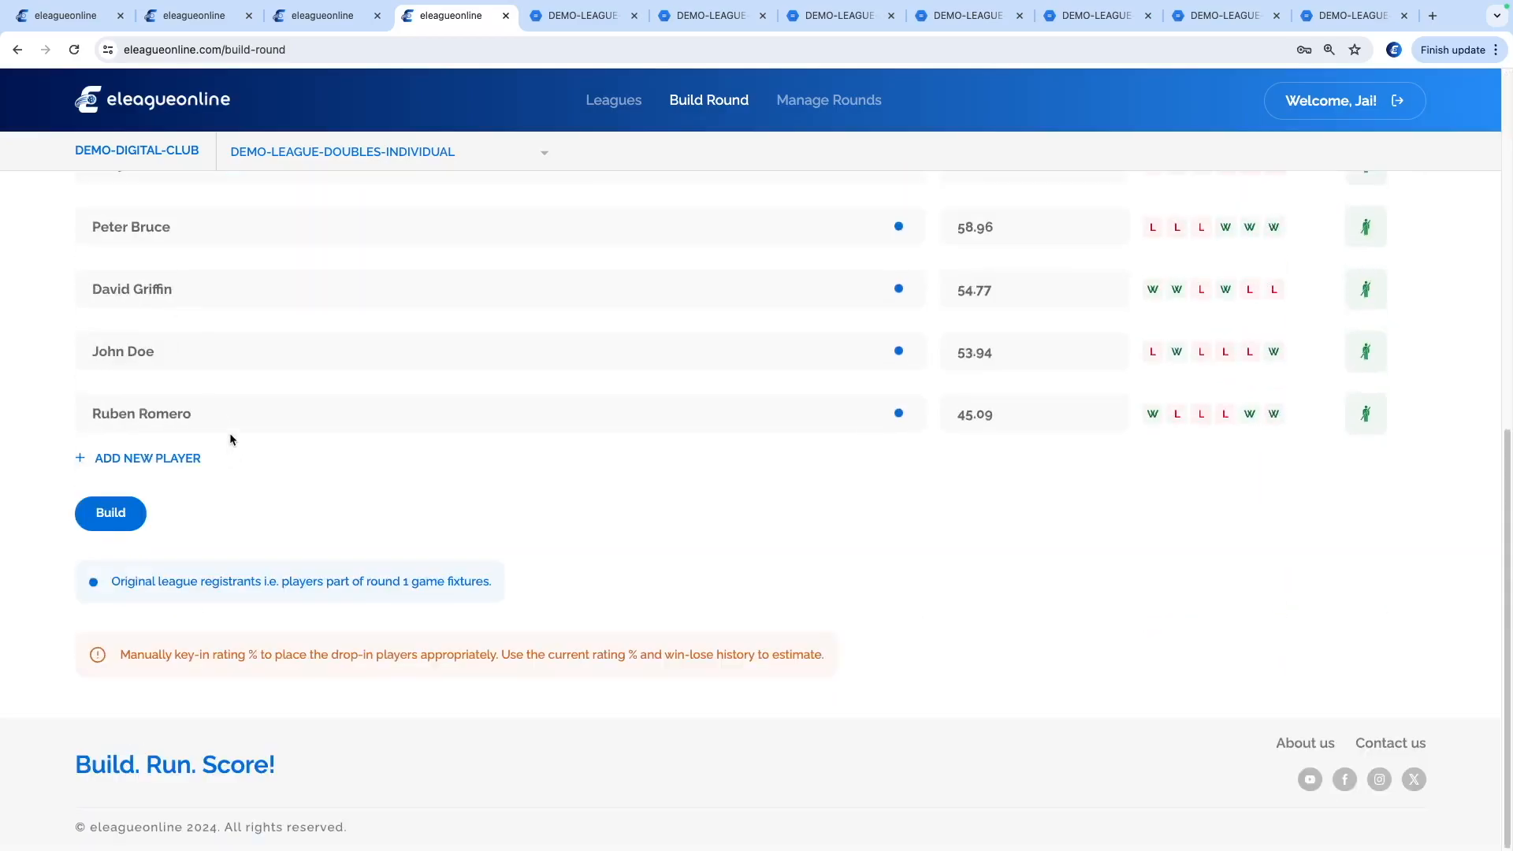
pyautogui.scroll(10, 231, 441)
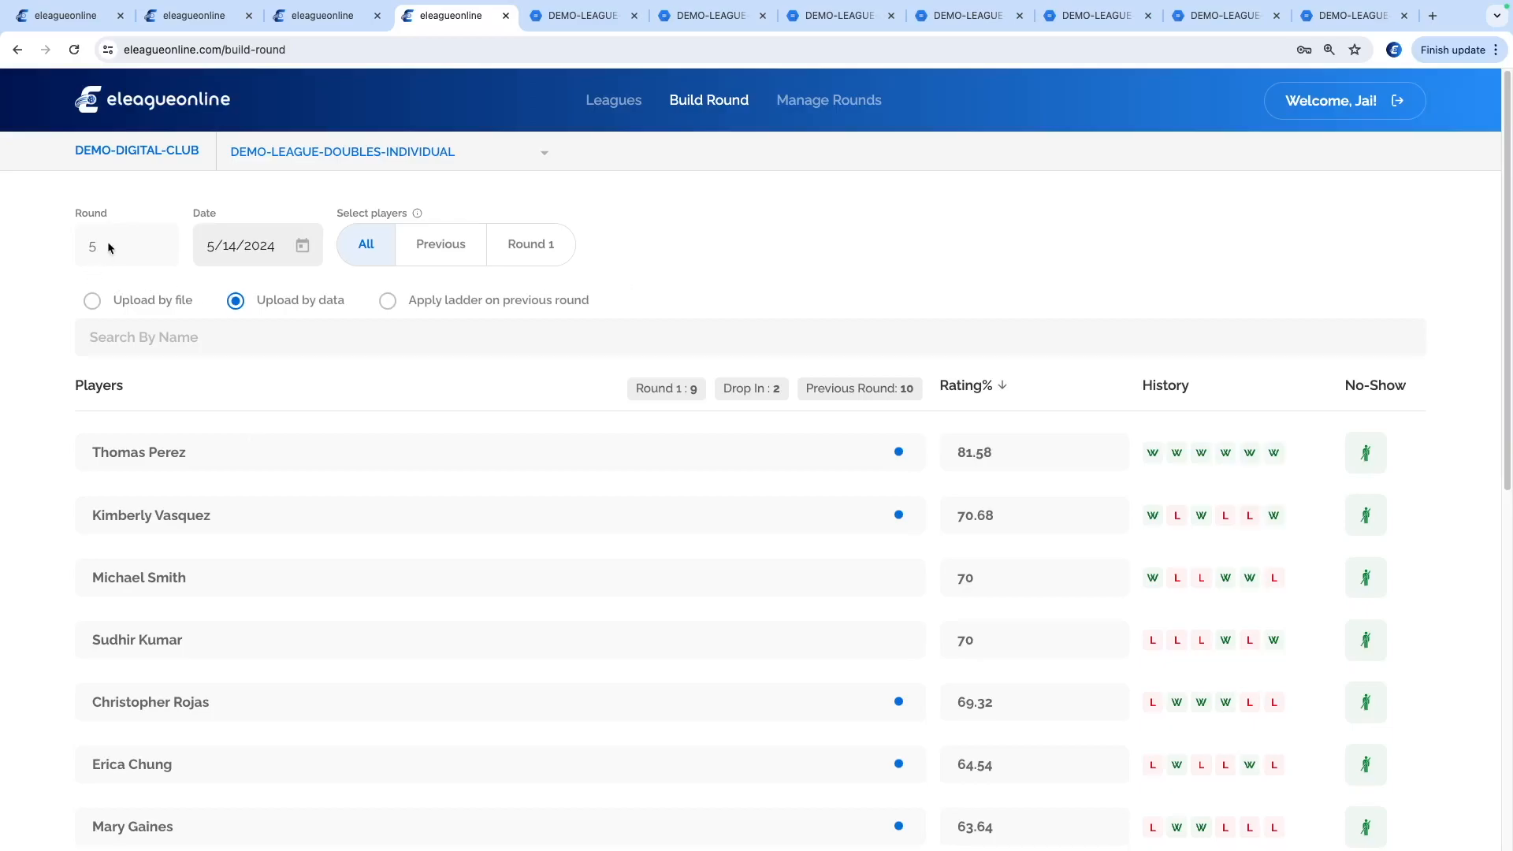
# Filter the roster to show only players from Round 1
pyautogui.click(523, 245)
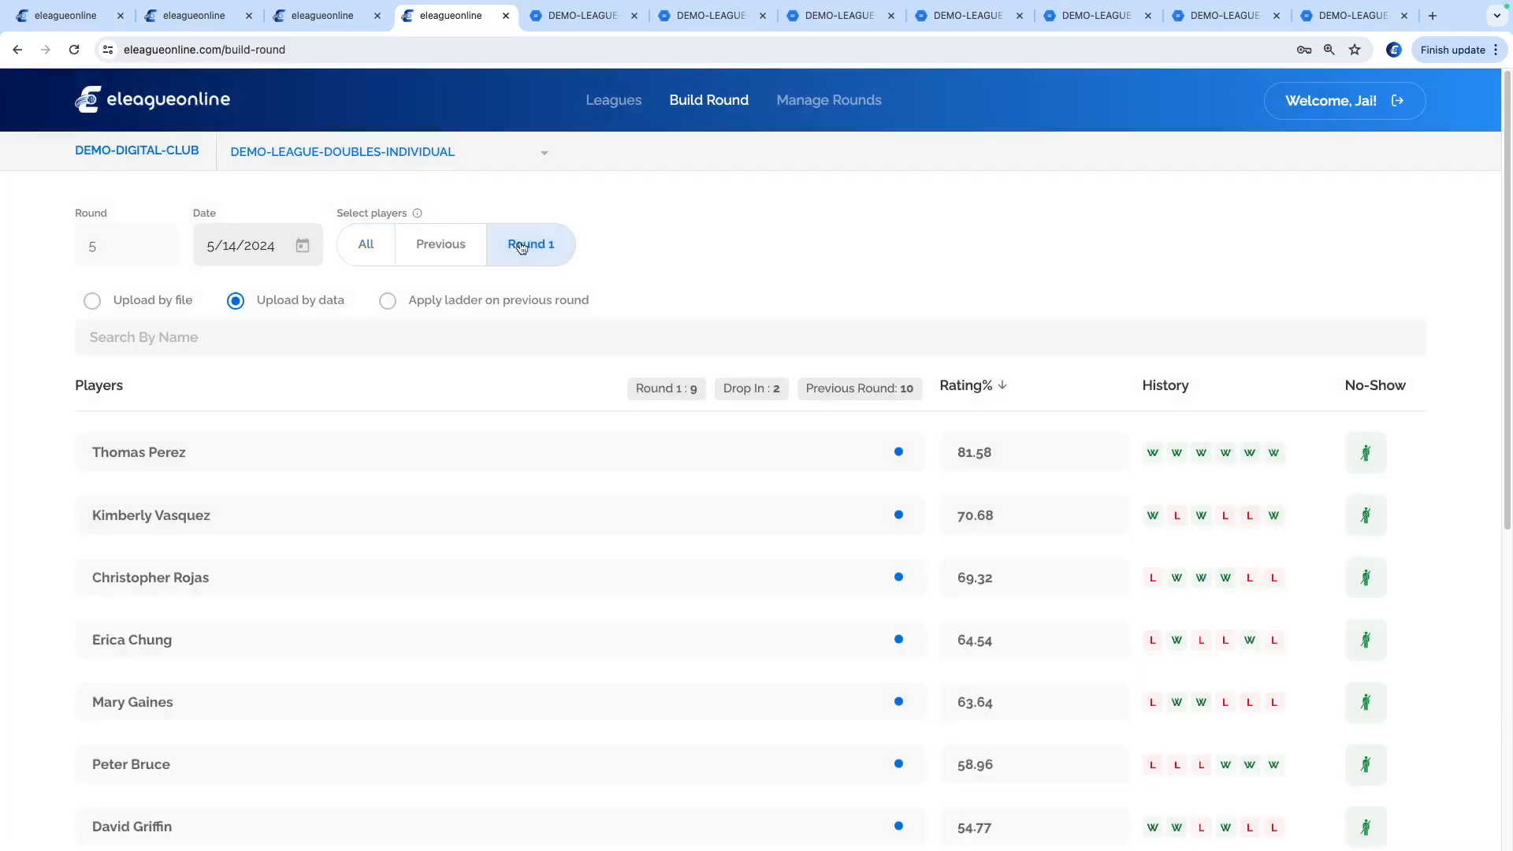
pyautogui.scroll(-4, 607, 441)
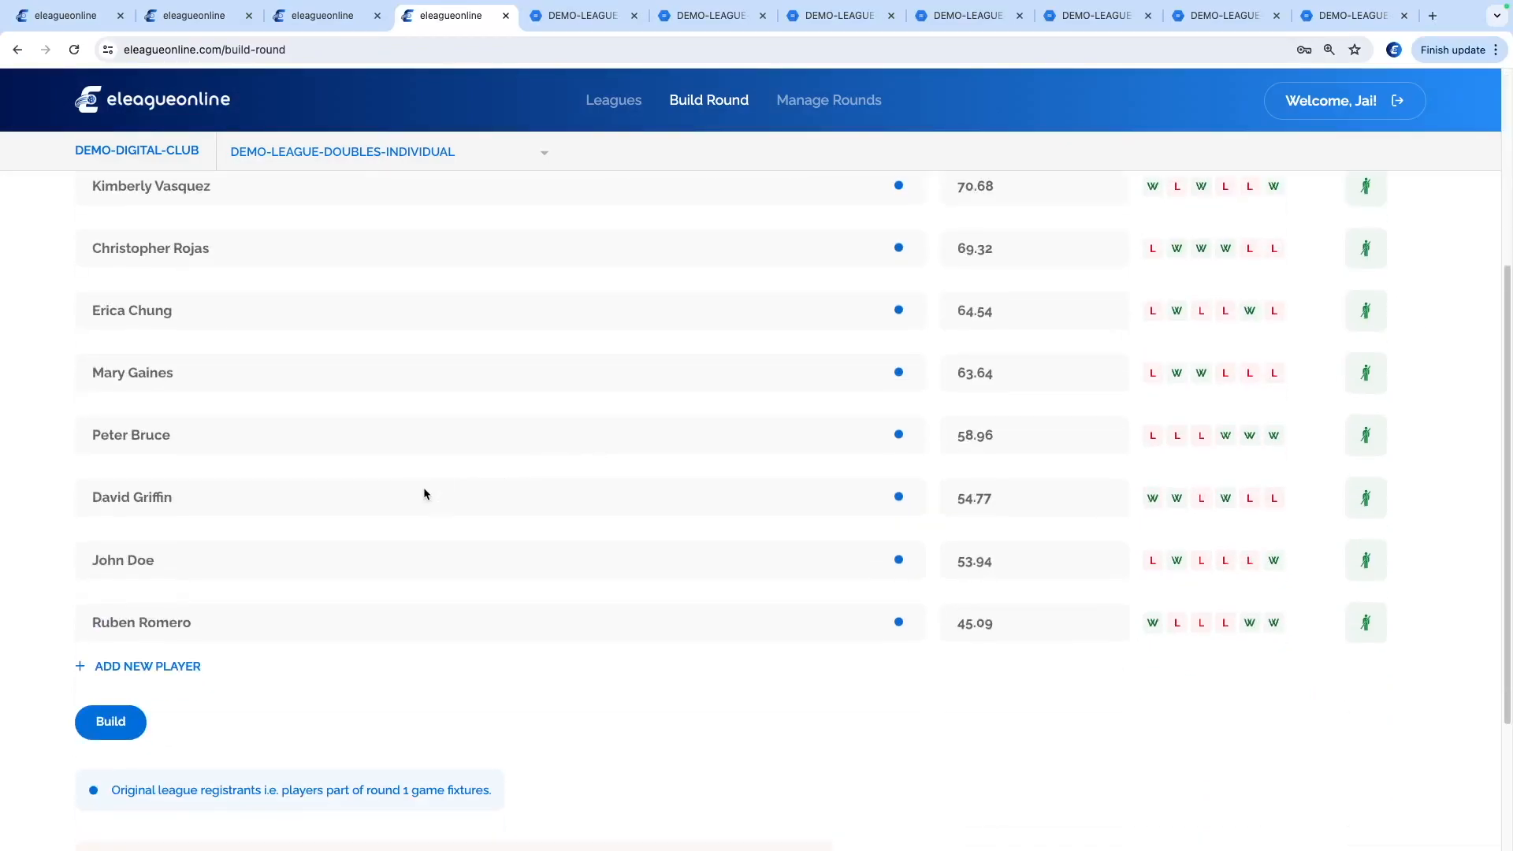
pyautogui.scroll(2, 261, 472)
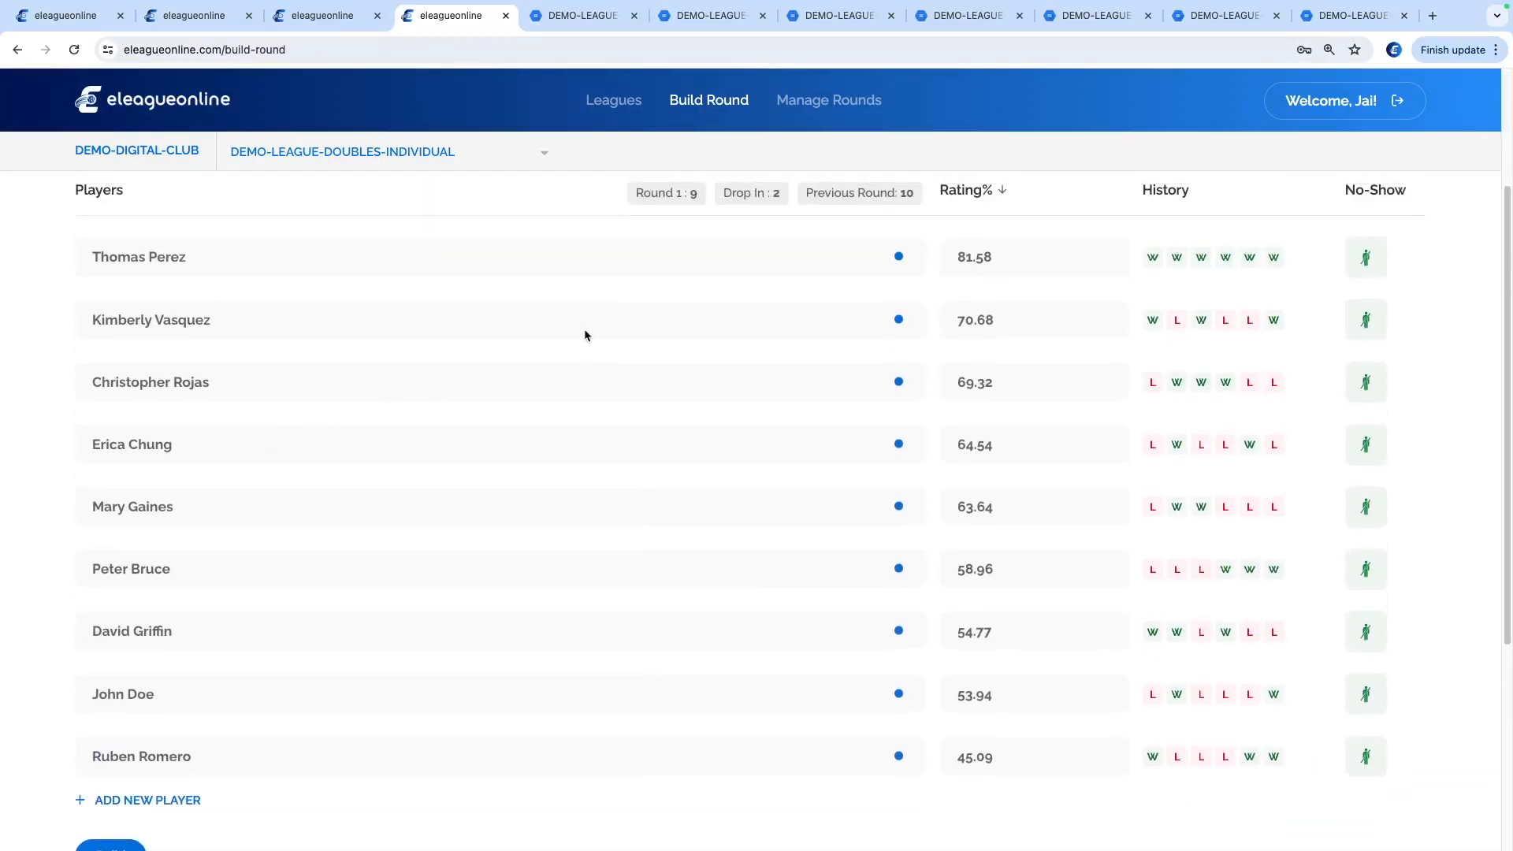
pyautogui.scroll(1, 334, 442)
pyautogui.scroll(-5, 301, 493)
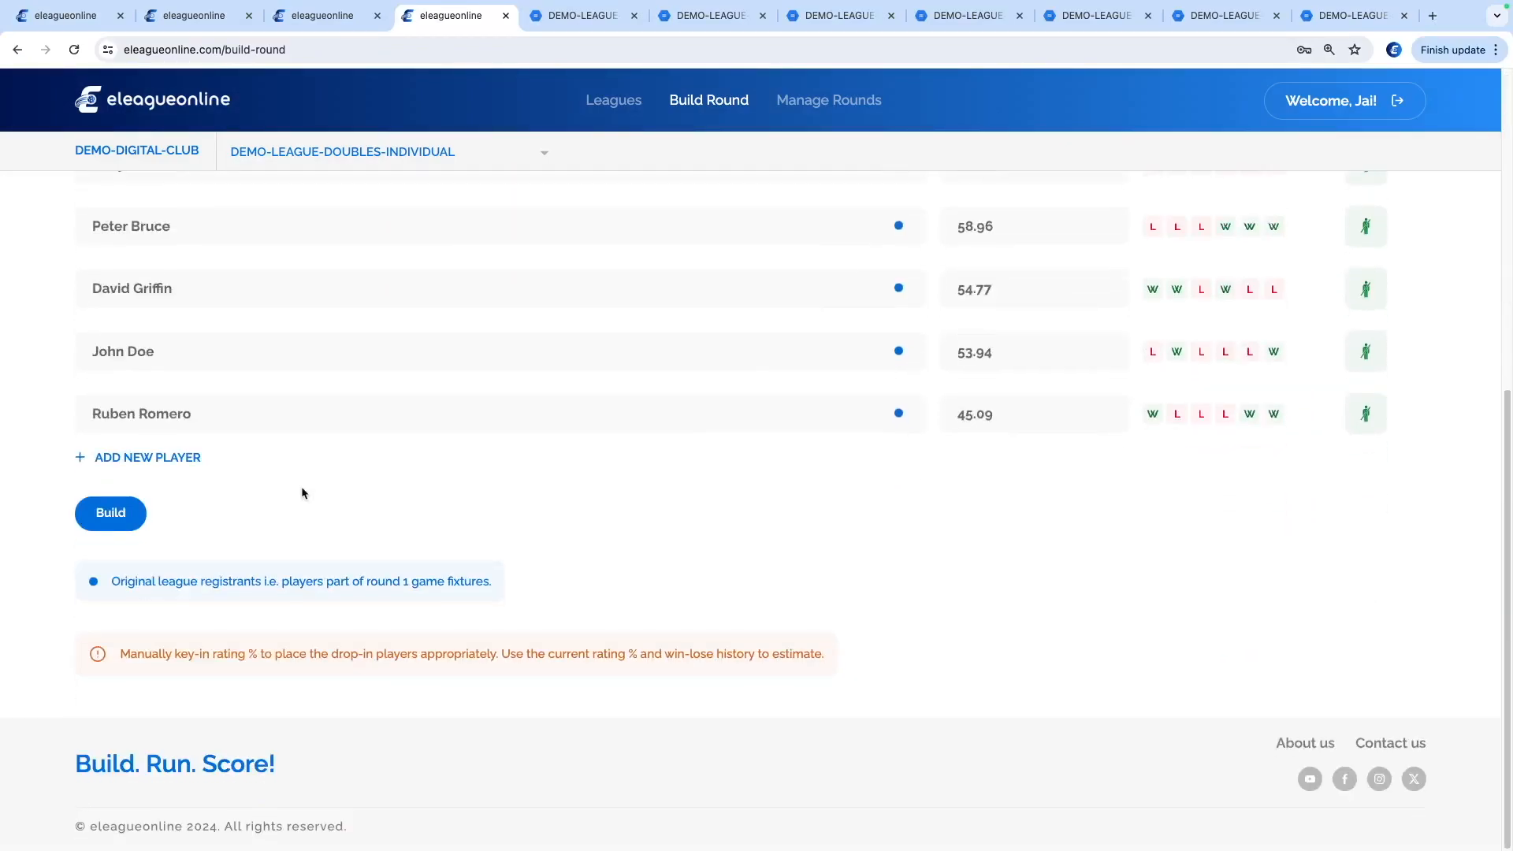
# Add two drop-in players named 'Drop In One' and 'Drop In Two'
pyautogui.click(157, 458)
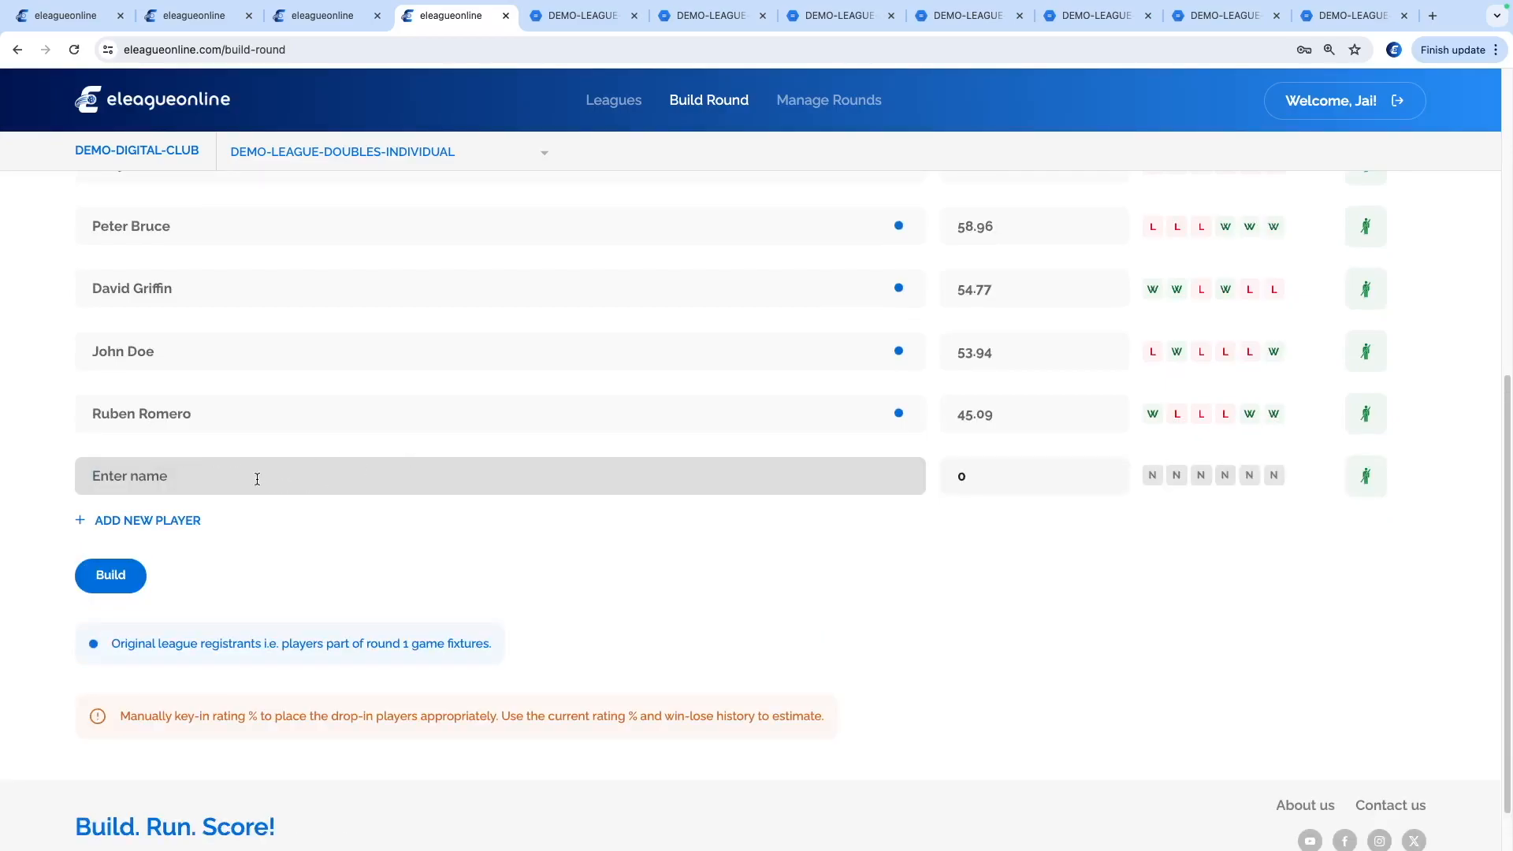
pyautogui.write('Additiona')
pyautogui.press('BackSpace')
pyautogui.press('BackSpace')
pyautogui.press('BackSpace')
pyautogui.press('super+a')
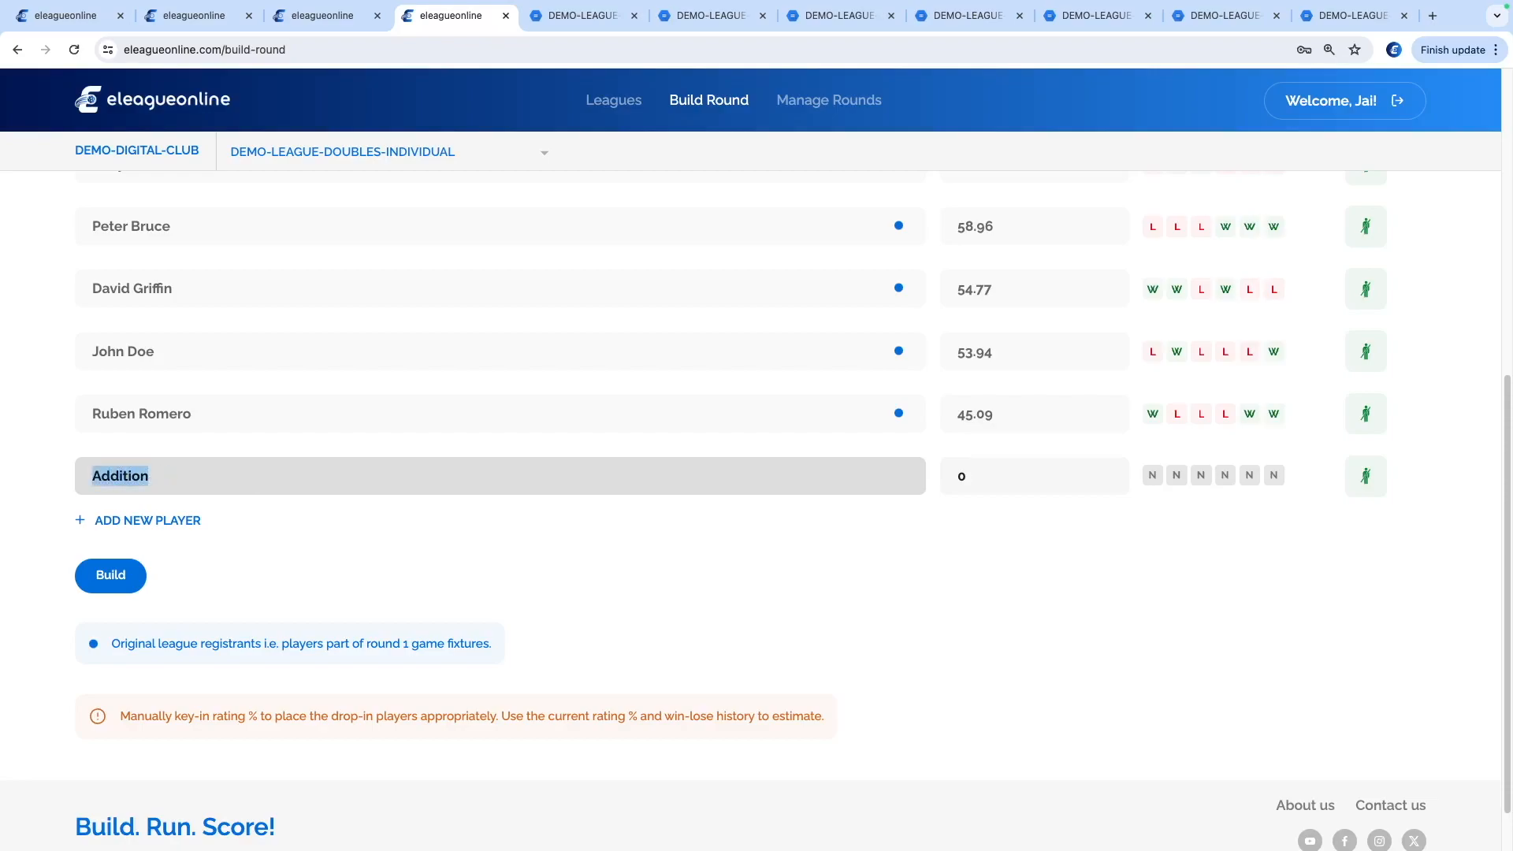
pyautogui.write('Drop In One')
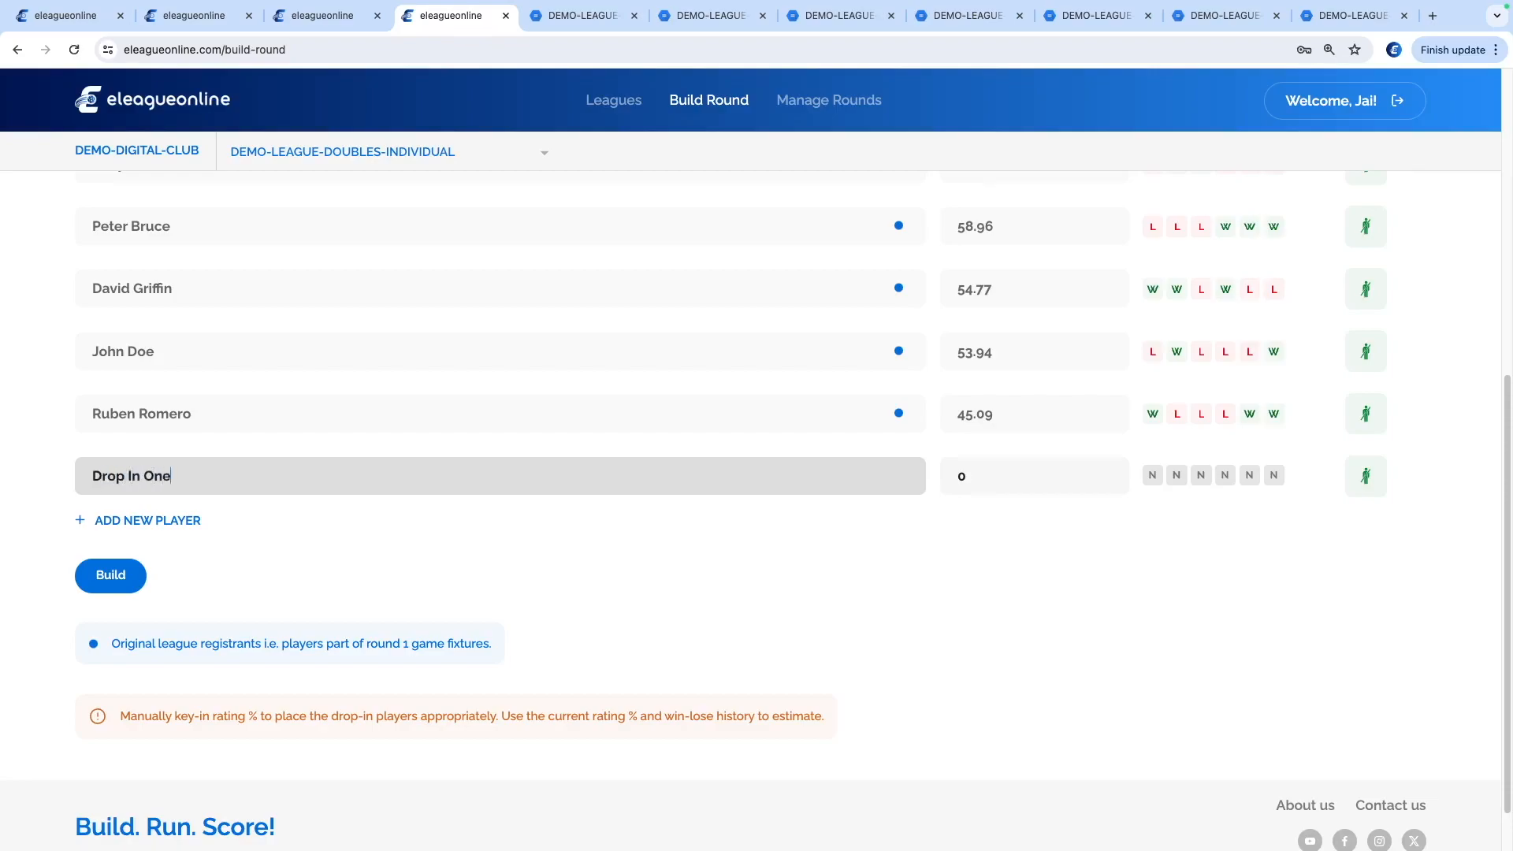
pyautogui.press('Tab')
pyautogui.press('Tab')
pyautogui.press('Tab')
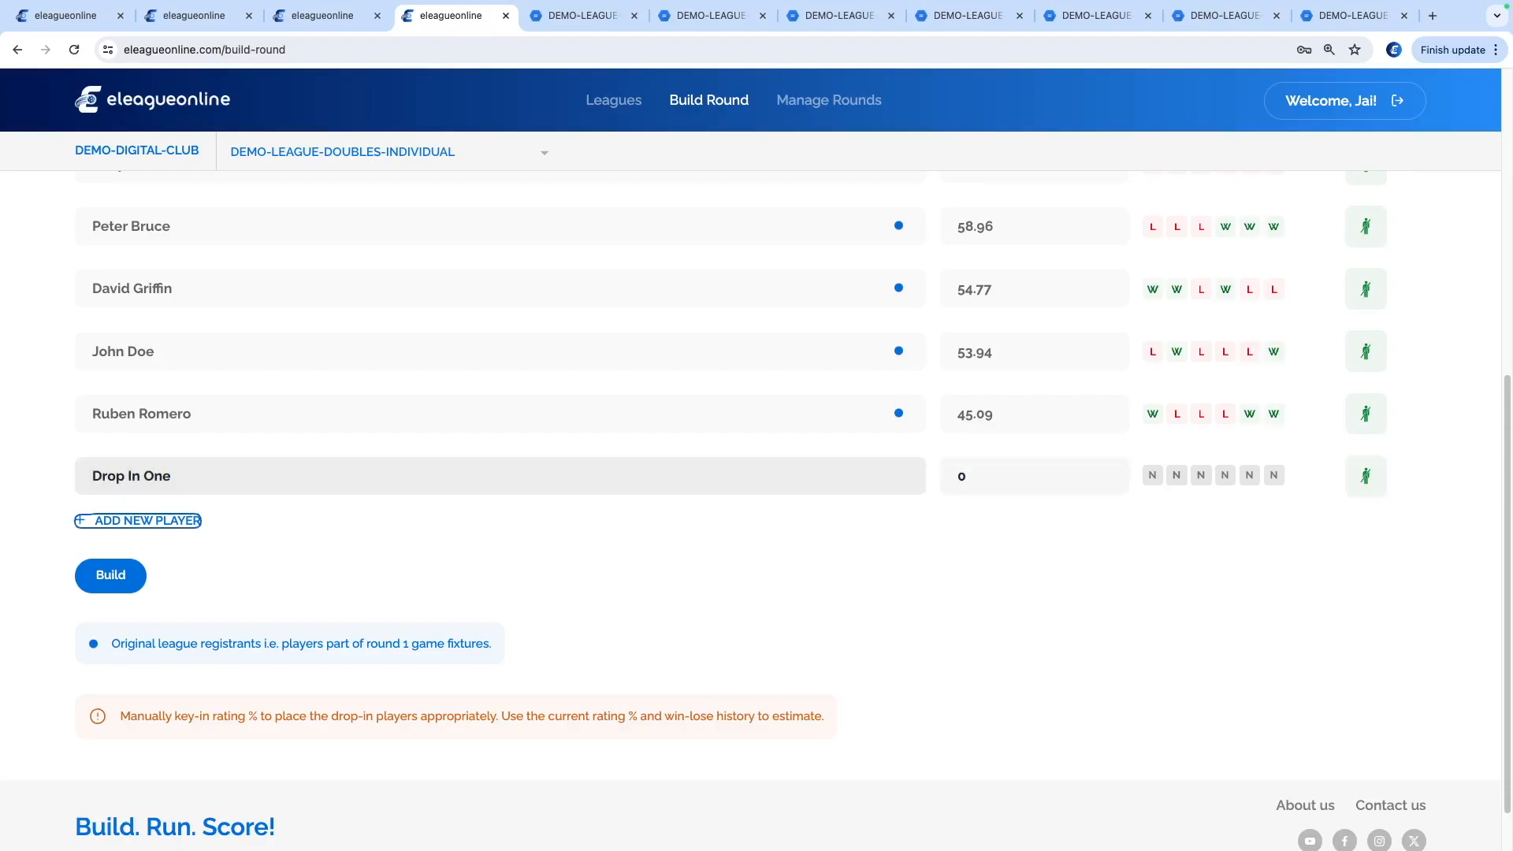
pyautogui.press('Return')
pyautogui.write('Dro')
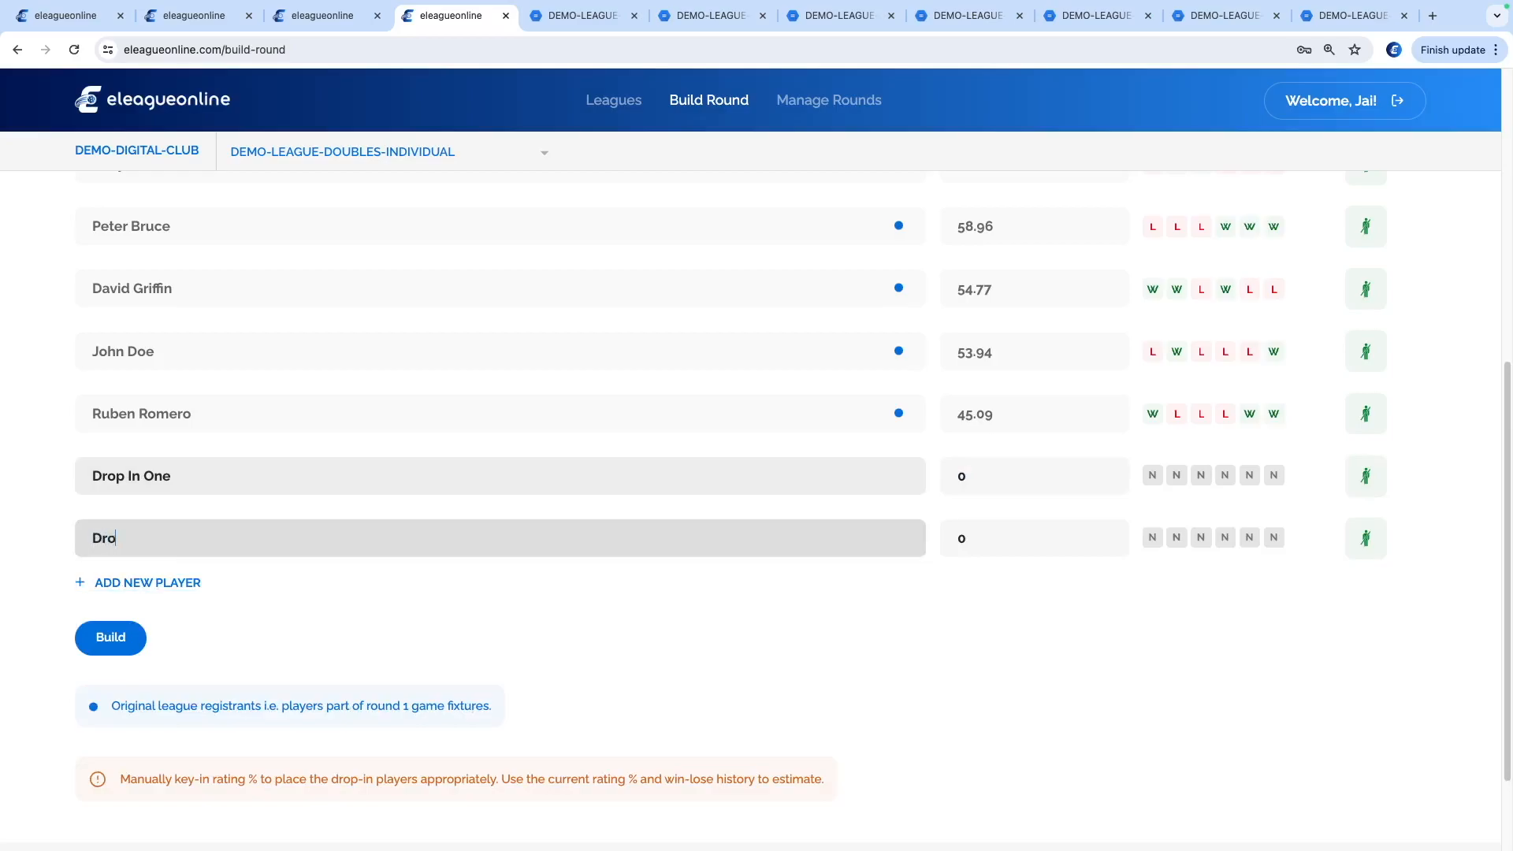
pyautogui.write('p In Two')
pyautogui.scroll(5, 307, 359)
pyautogui.scroll(1, 308, 361)
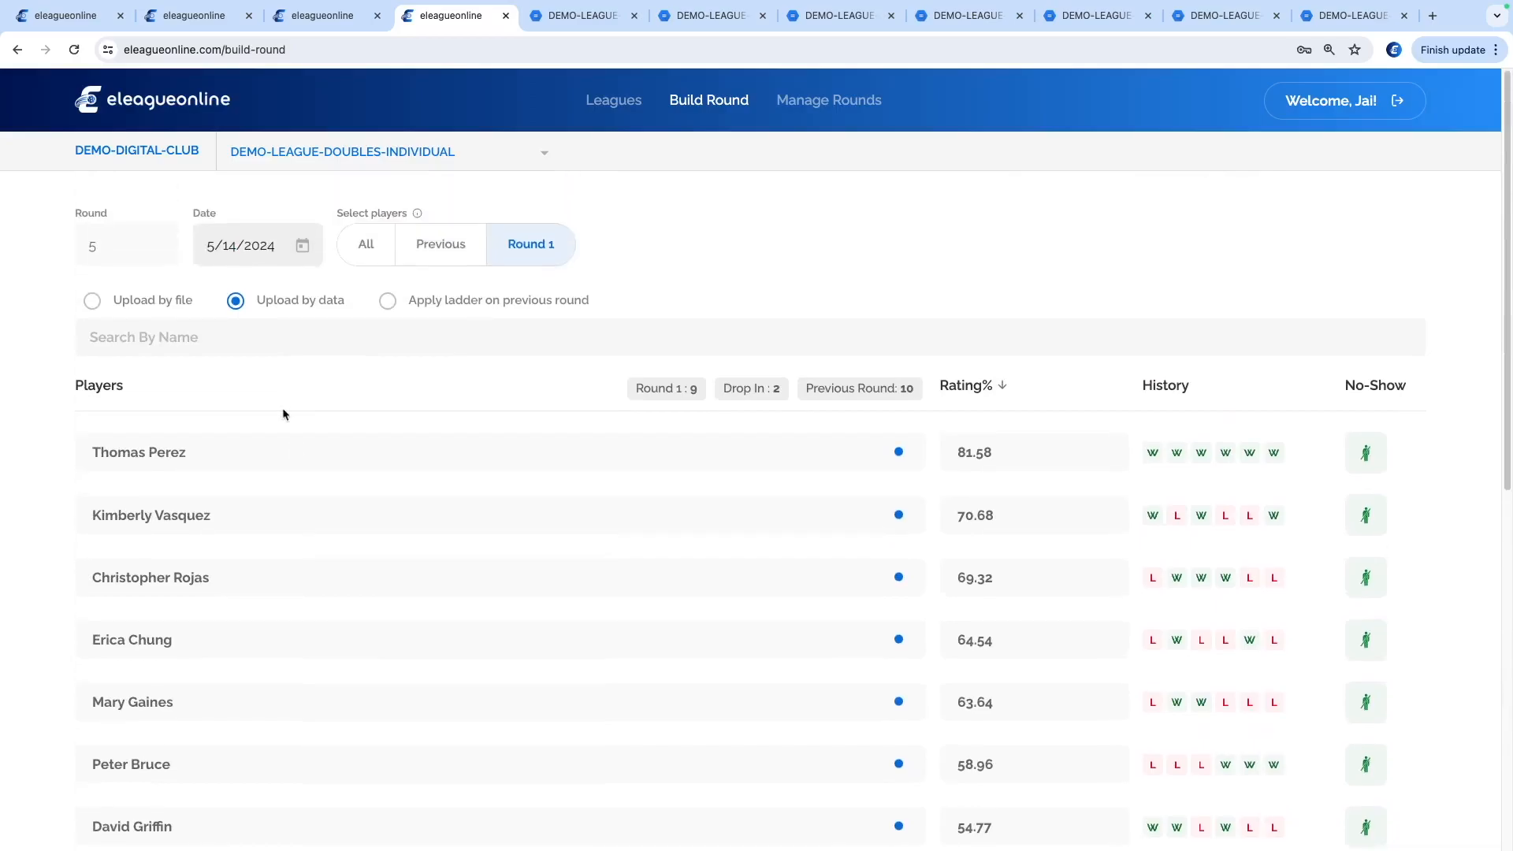
pyautogui.scroll(-3, 315, 555)
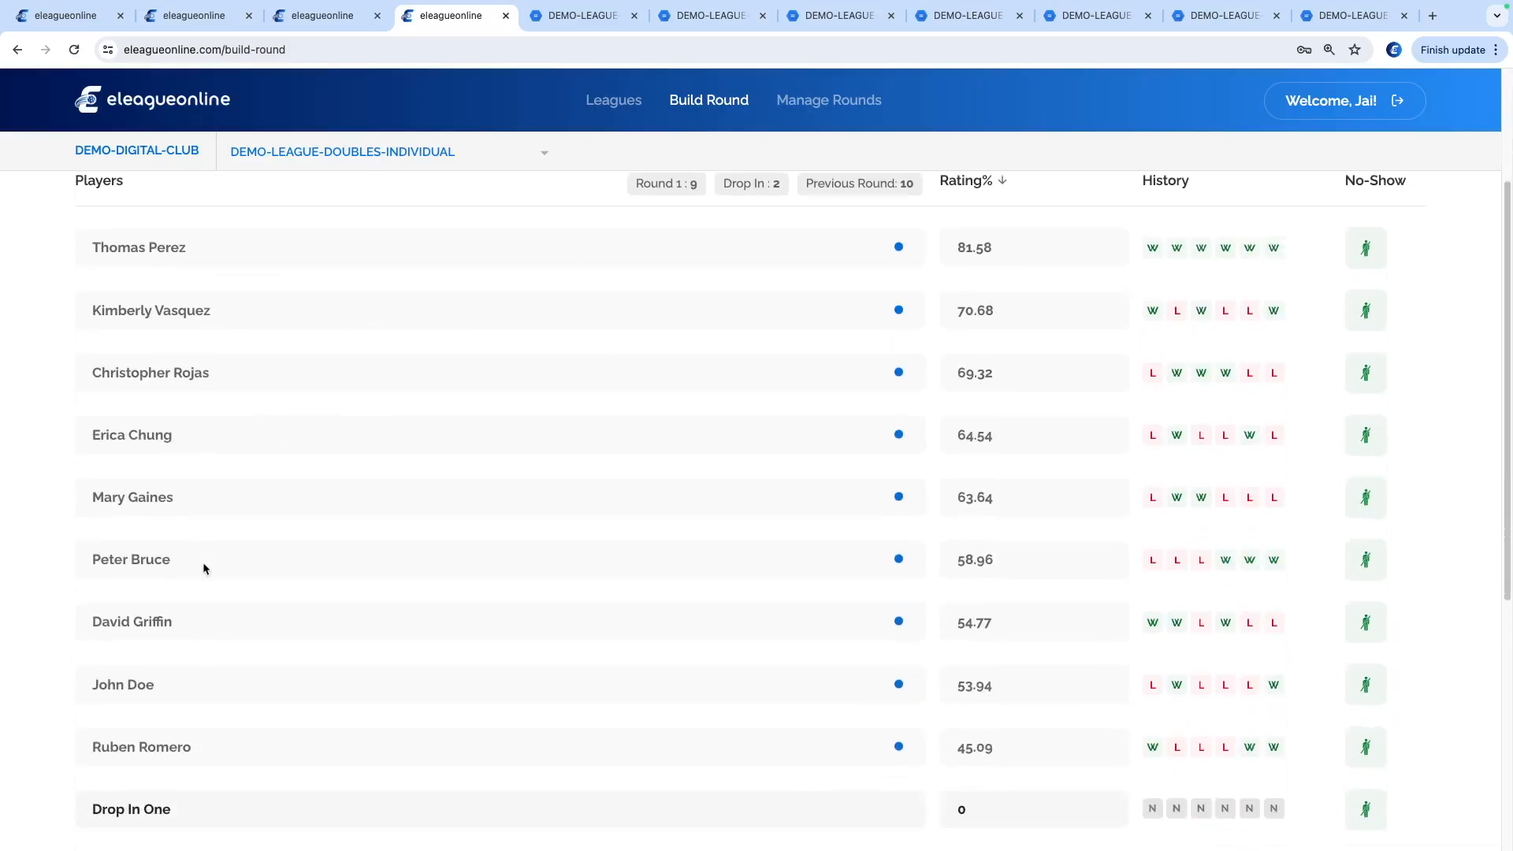
pyautogui.scroll(-7, 273, 563)
pyautogui.scroll(5, 240, 493)
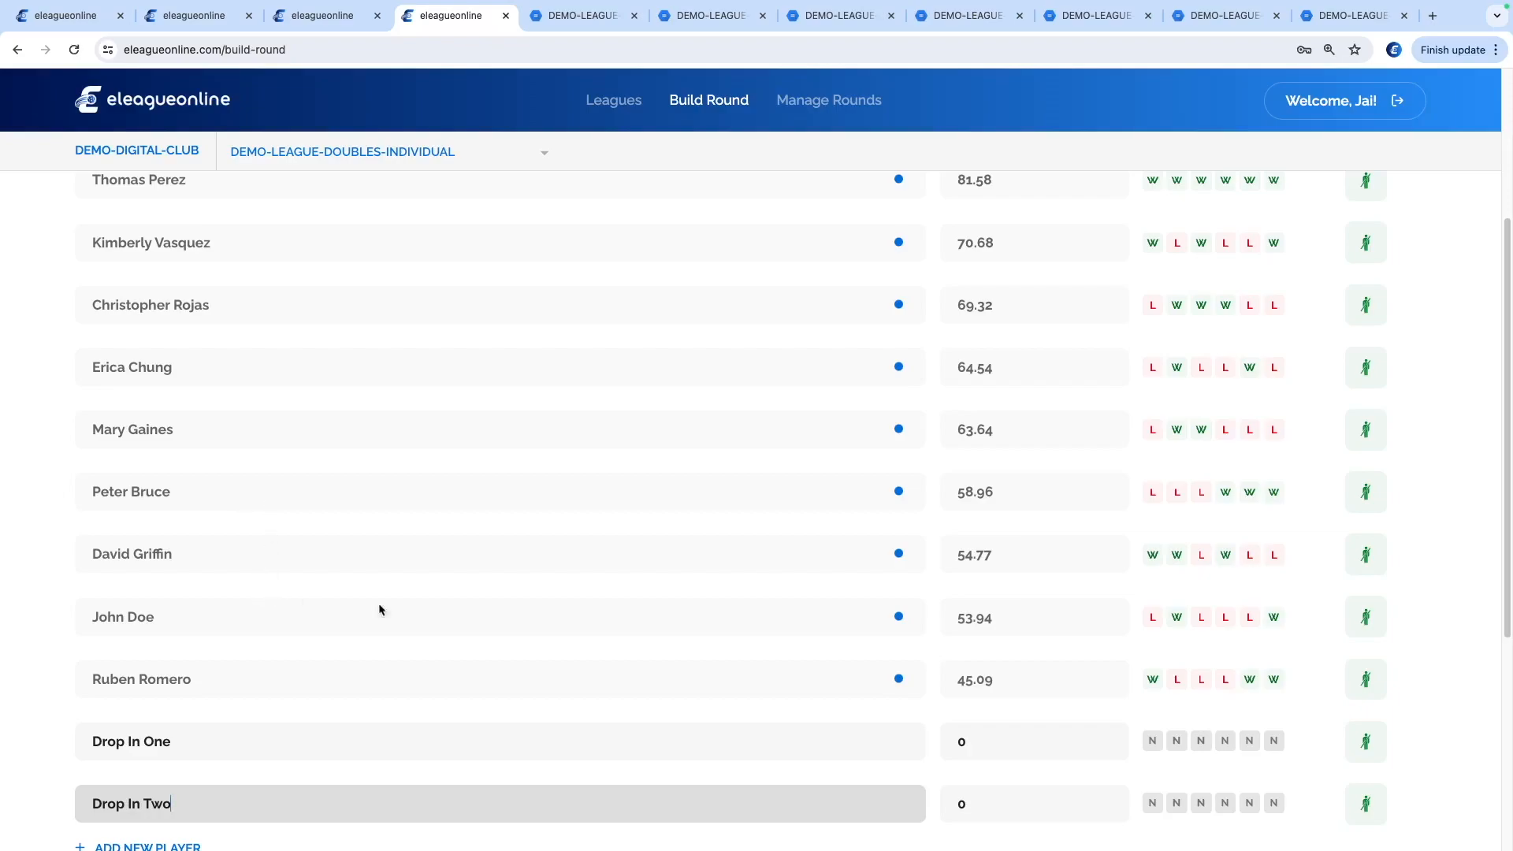
pyautogui.scroll(-2, 209, 720)
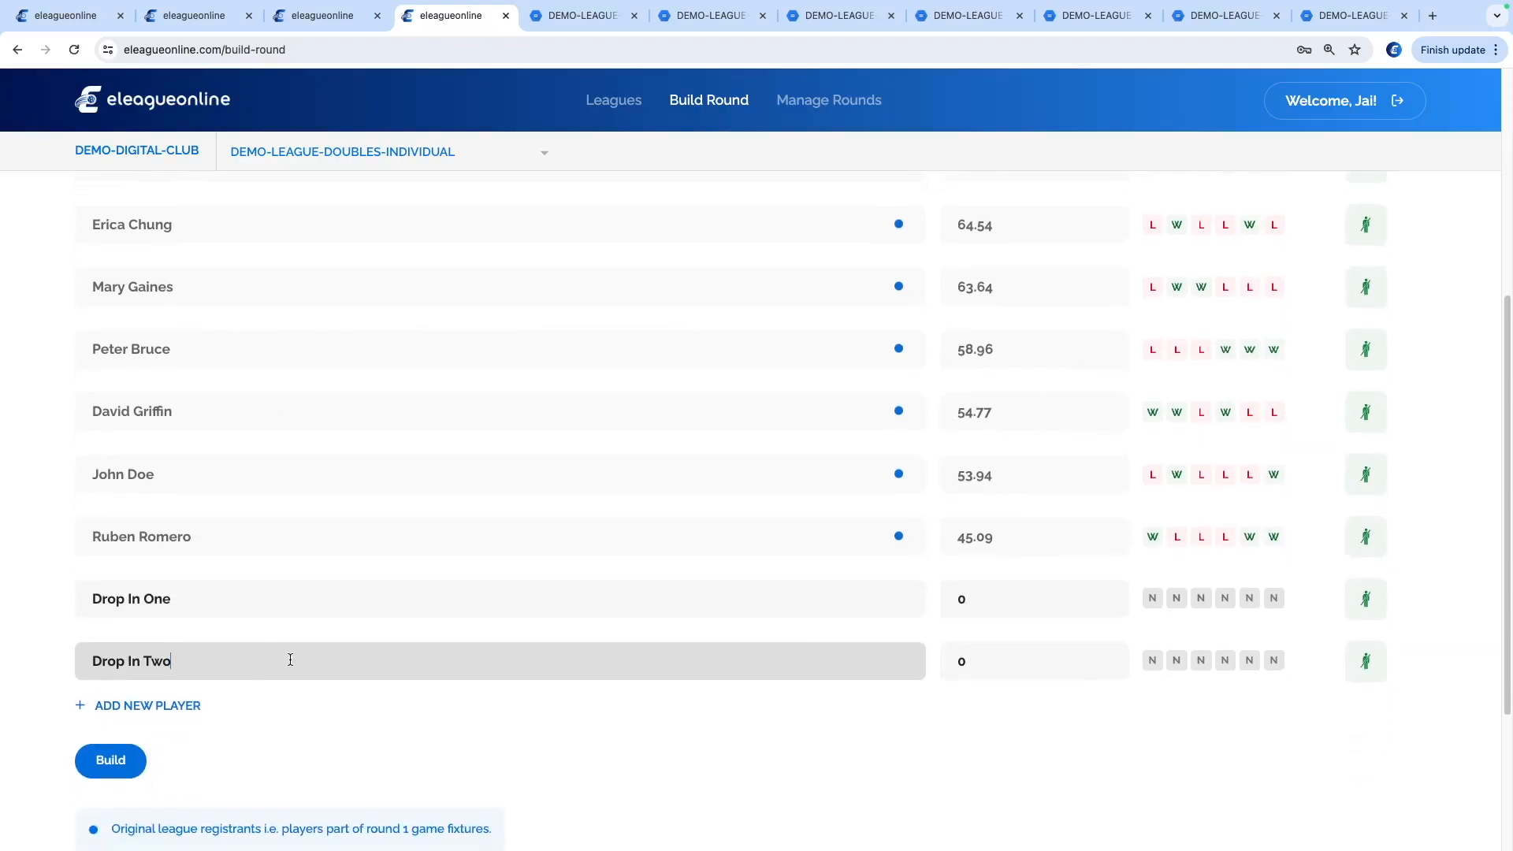
pyautogui.click(236, 473)
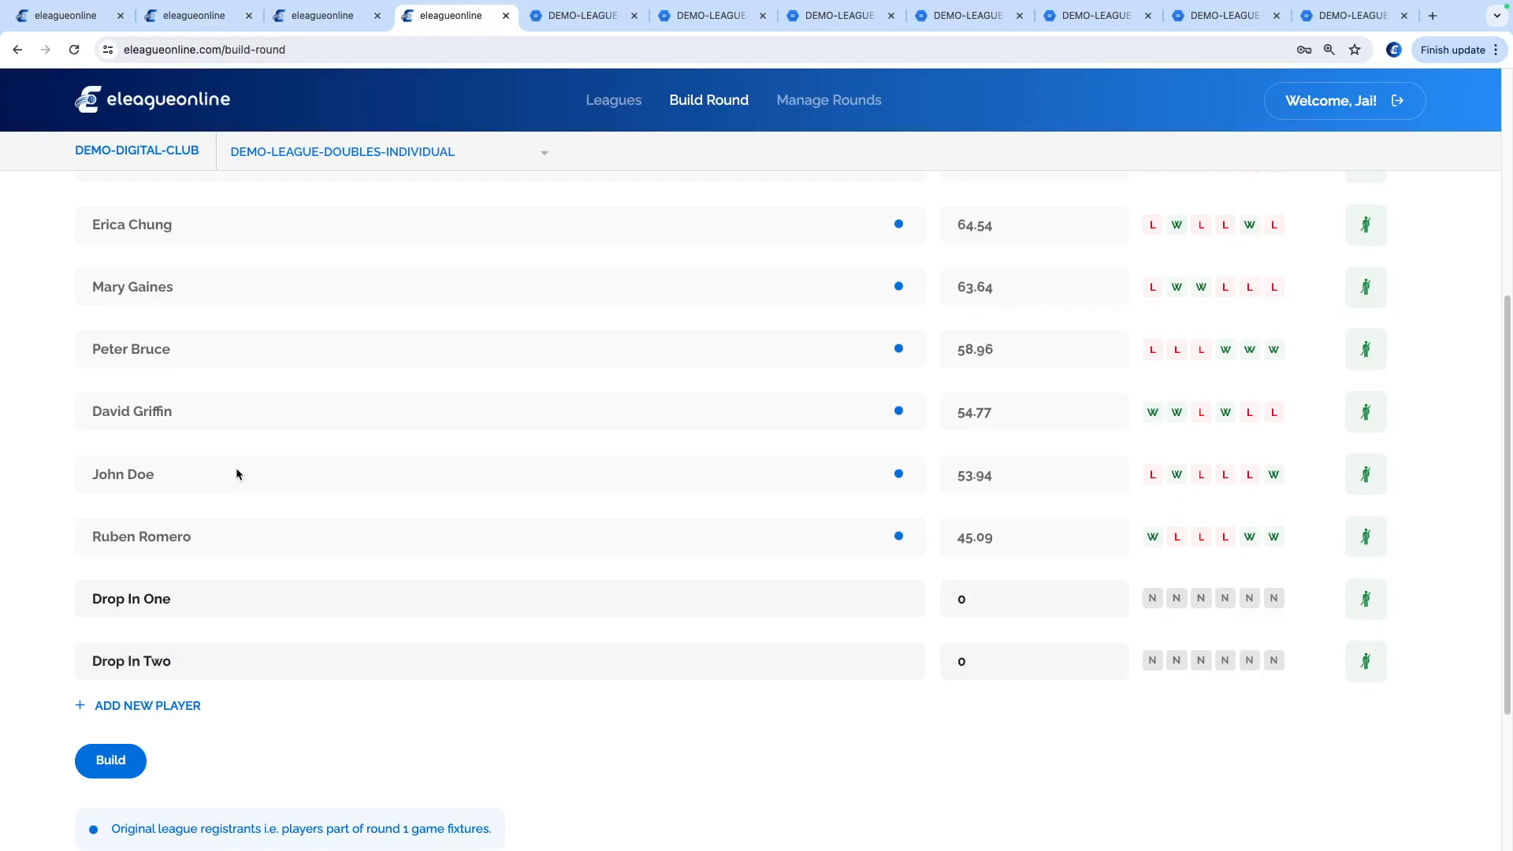
# Mark John Doe as not playing this round
pyautogui.click(1352, 486)
pyautogui.scroll(-2, 193, 594)
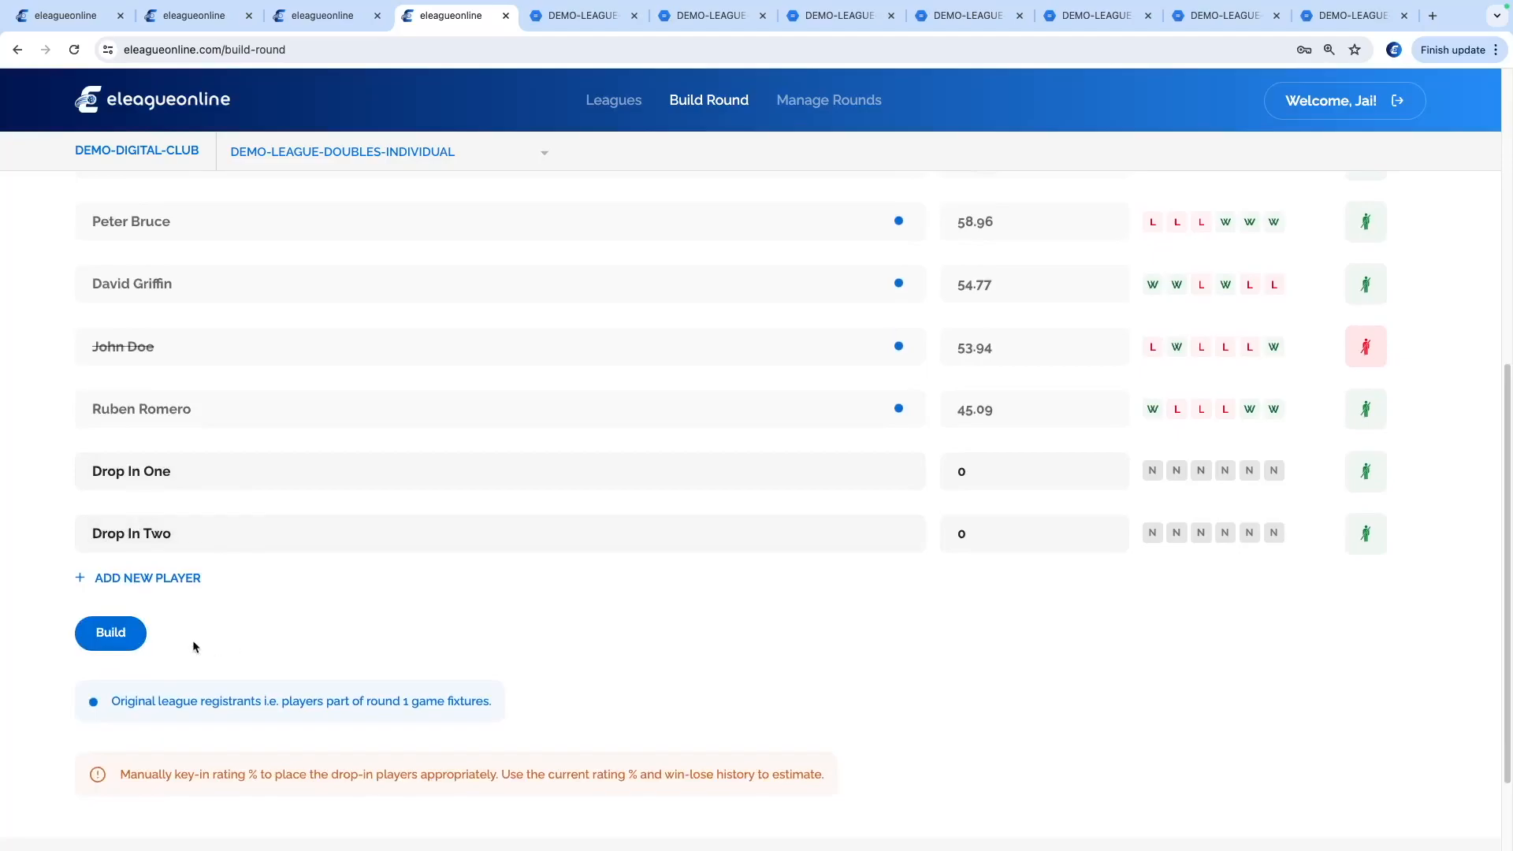
pyautogui.scroll(2, 228, 505)
pyautogui.scroll(-4, 236, 517)
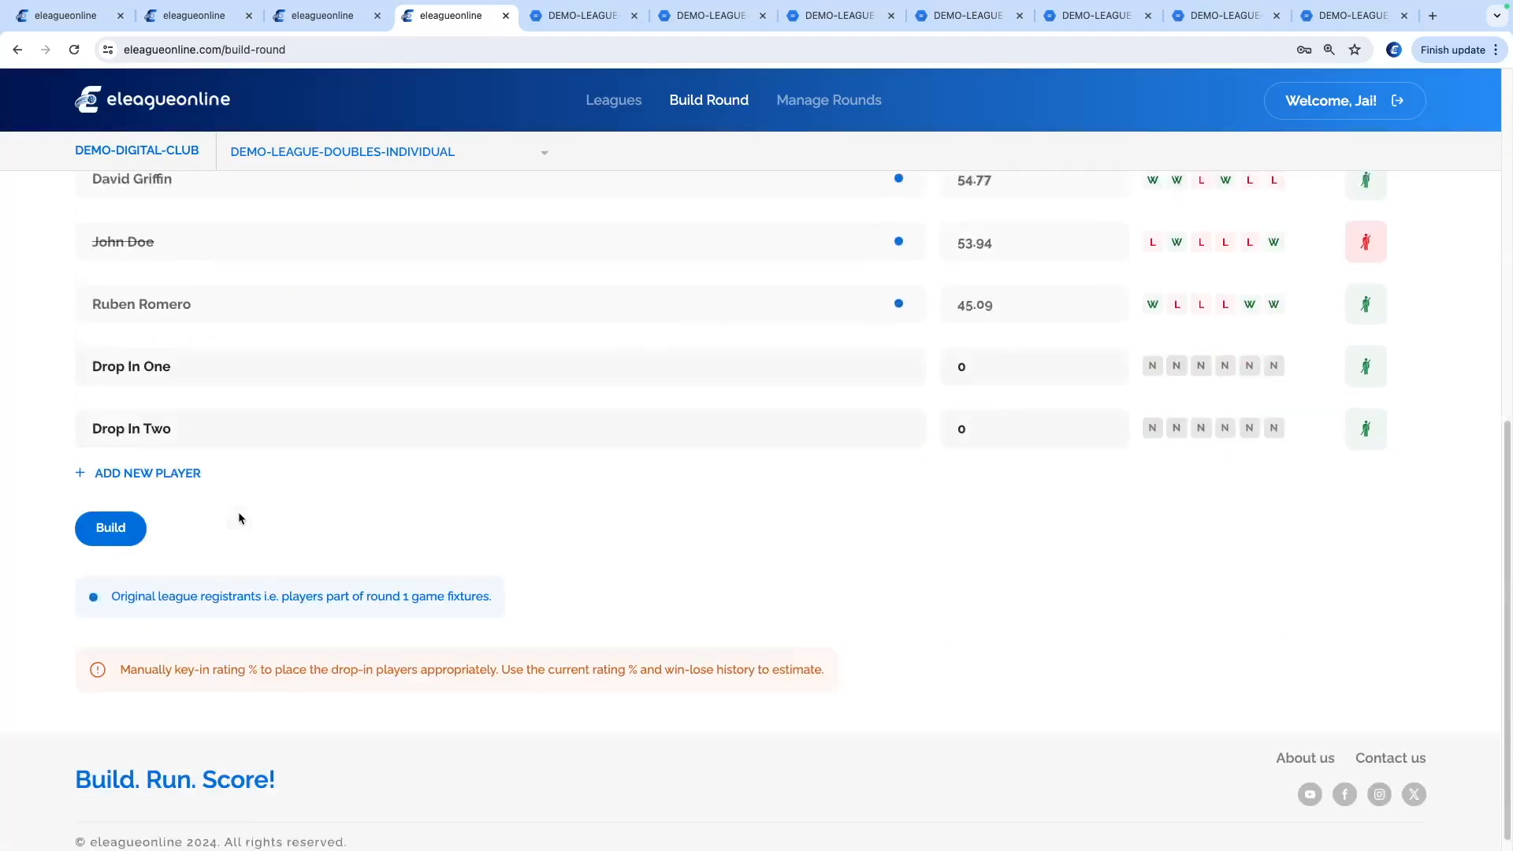
# Build Round 5 for Mon, May 13 2024 and view Group 2 with both drop-ins
pyautogui.click(116, 515)
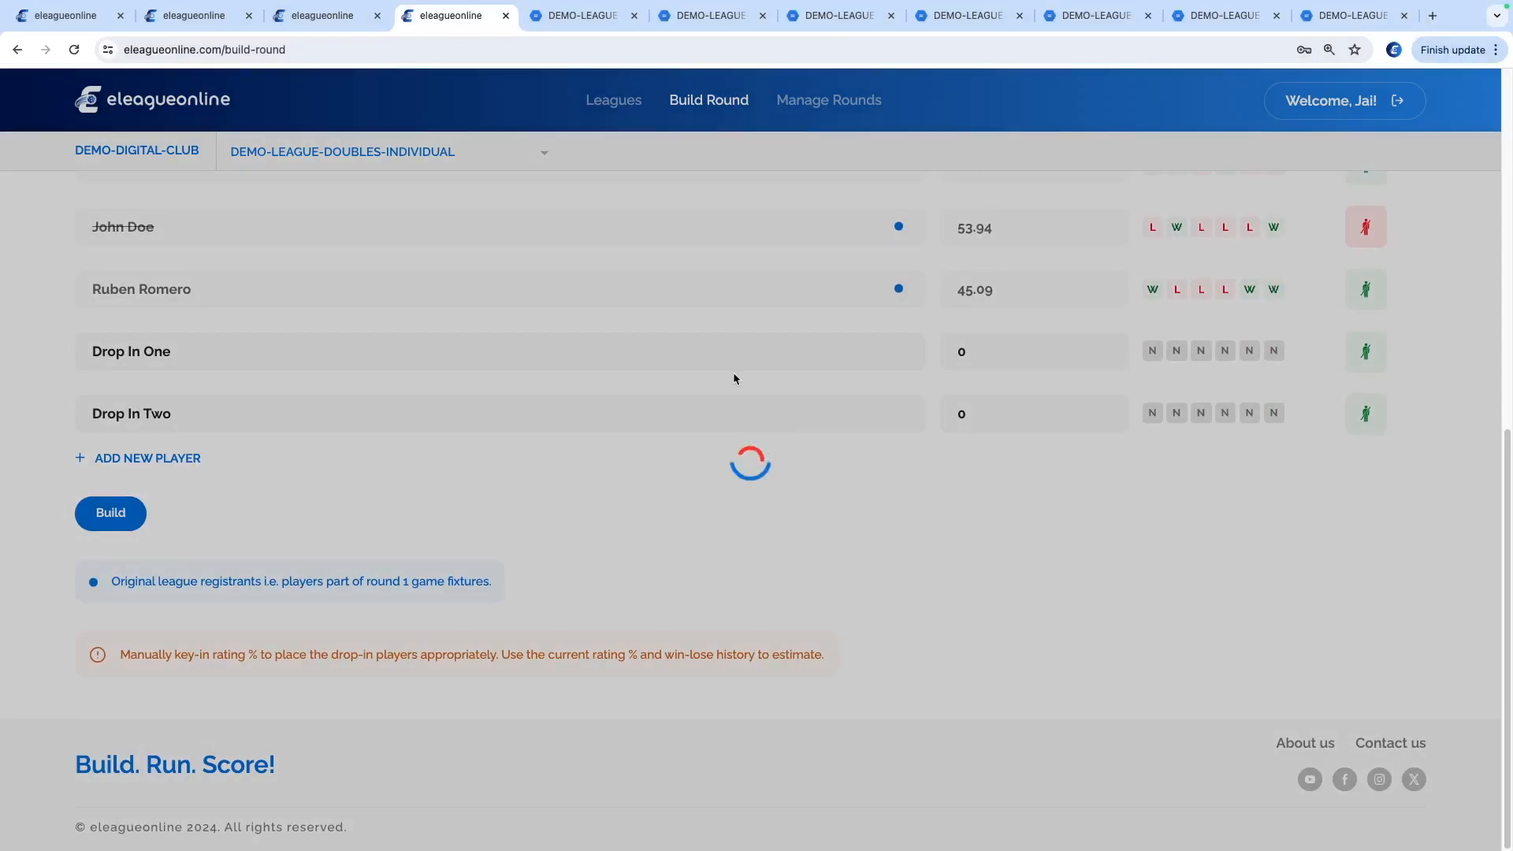
pyautogui.scroll(3, 550, 360)
pyautogui.scroll(6, 550, 361)
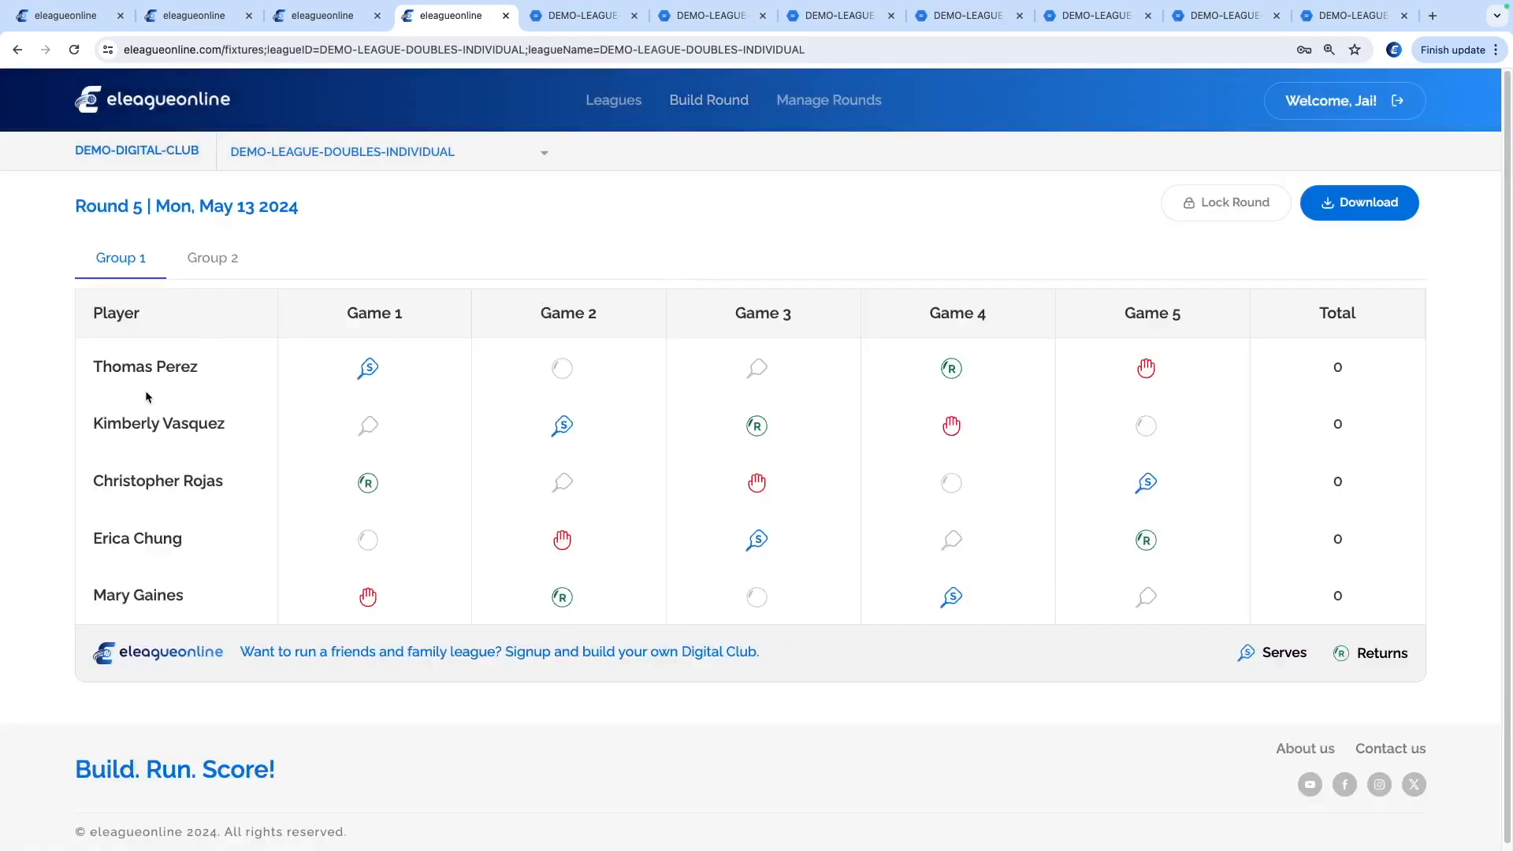
pyautogui.click(216, 263)
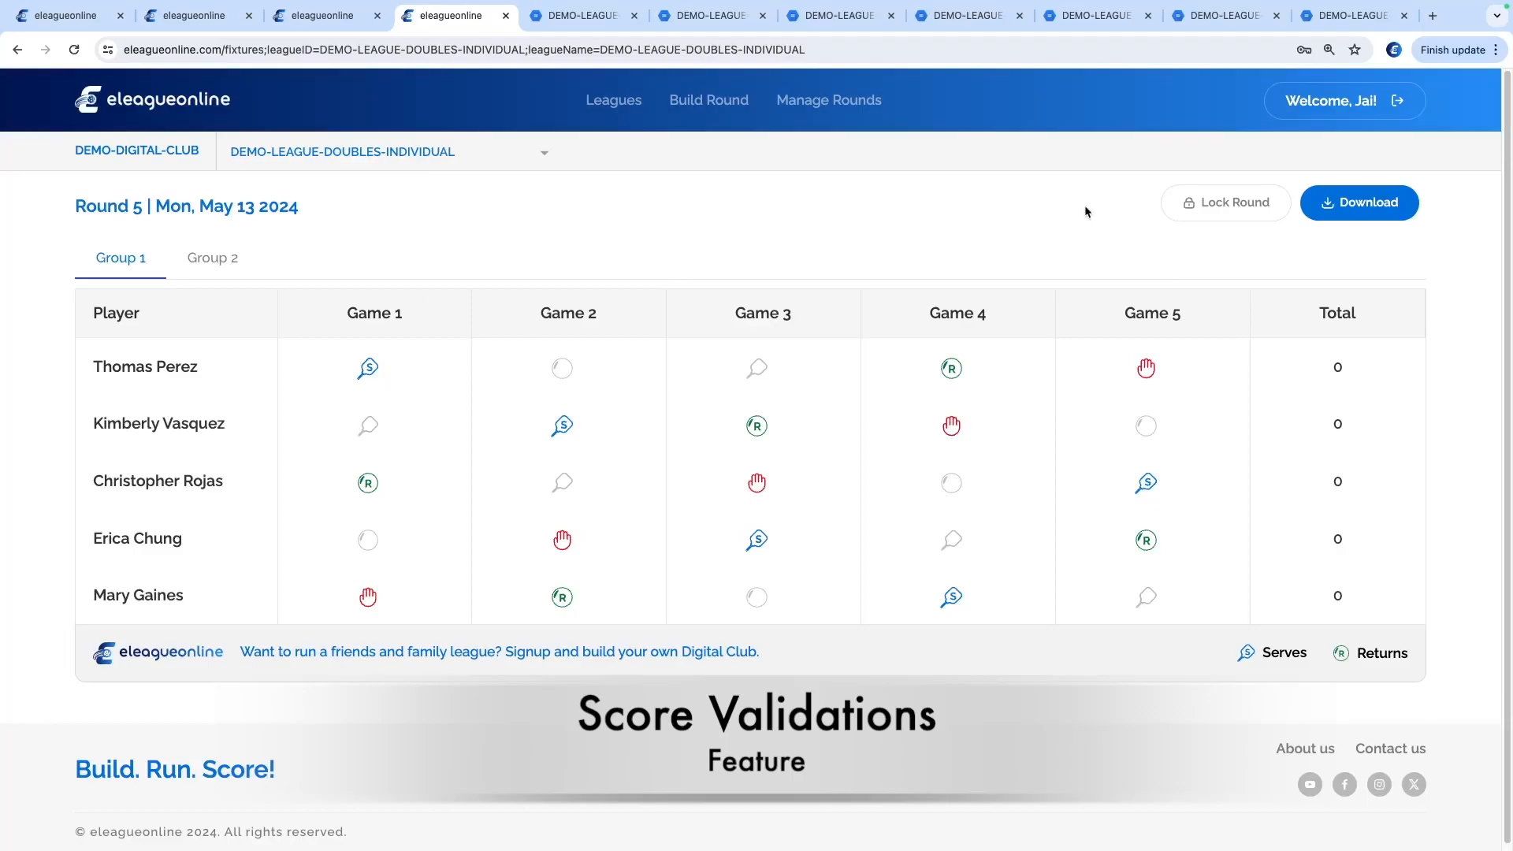
# Check both groups' Round 5 fixtures, then lock Round 5
pyautogui.click(211, 259)
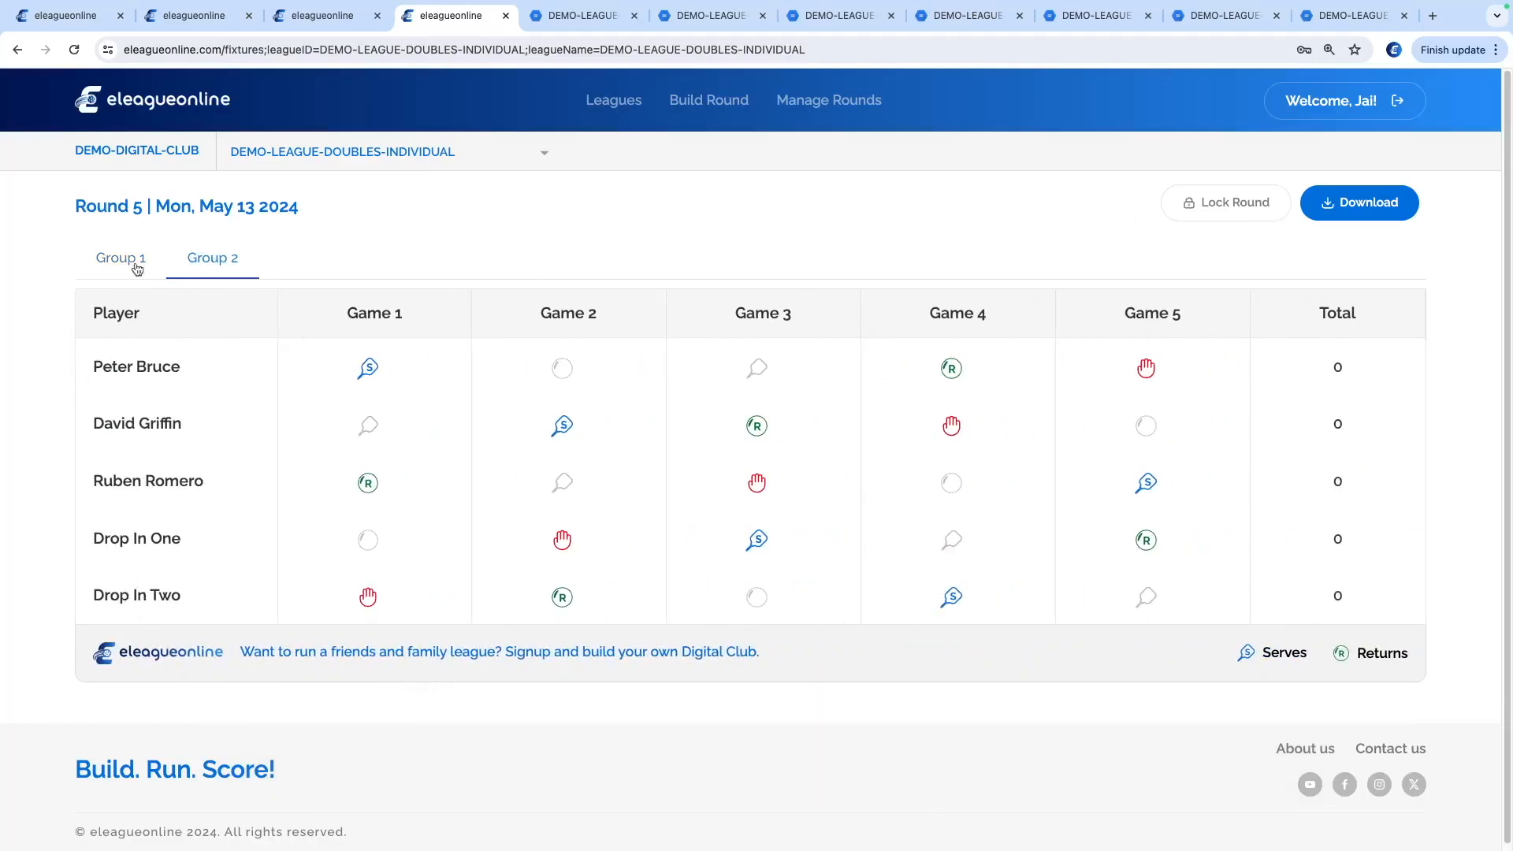
pyautogui.click(110, 267)
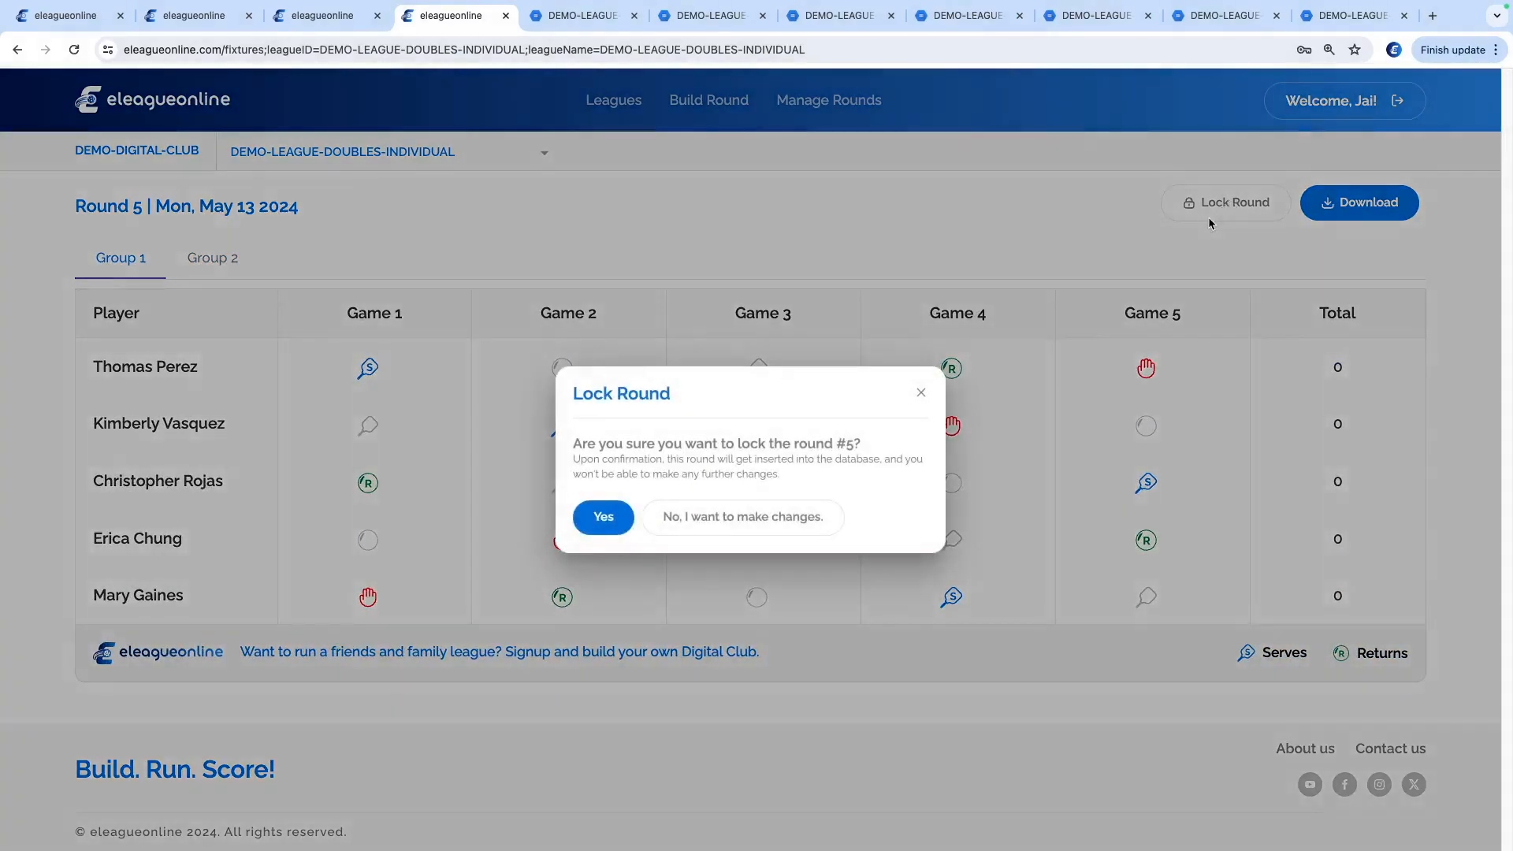
pyautogui.click(1231, 203)
pyautogui.click(615, 513)
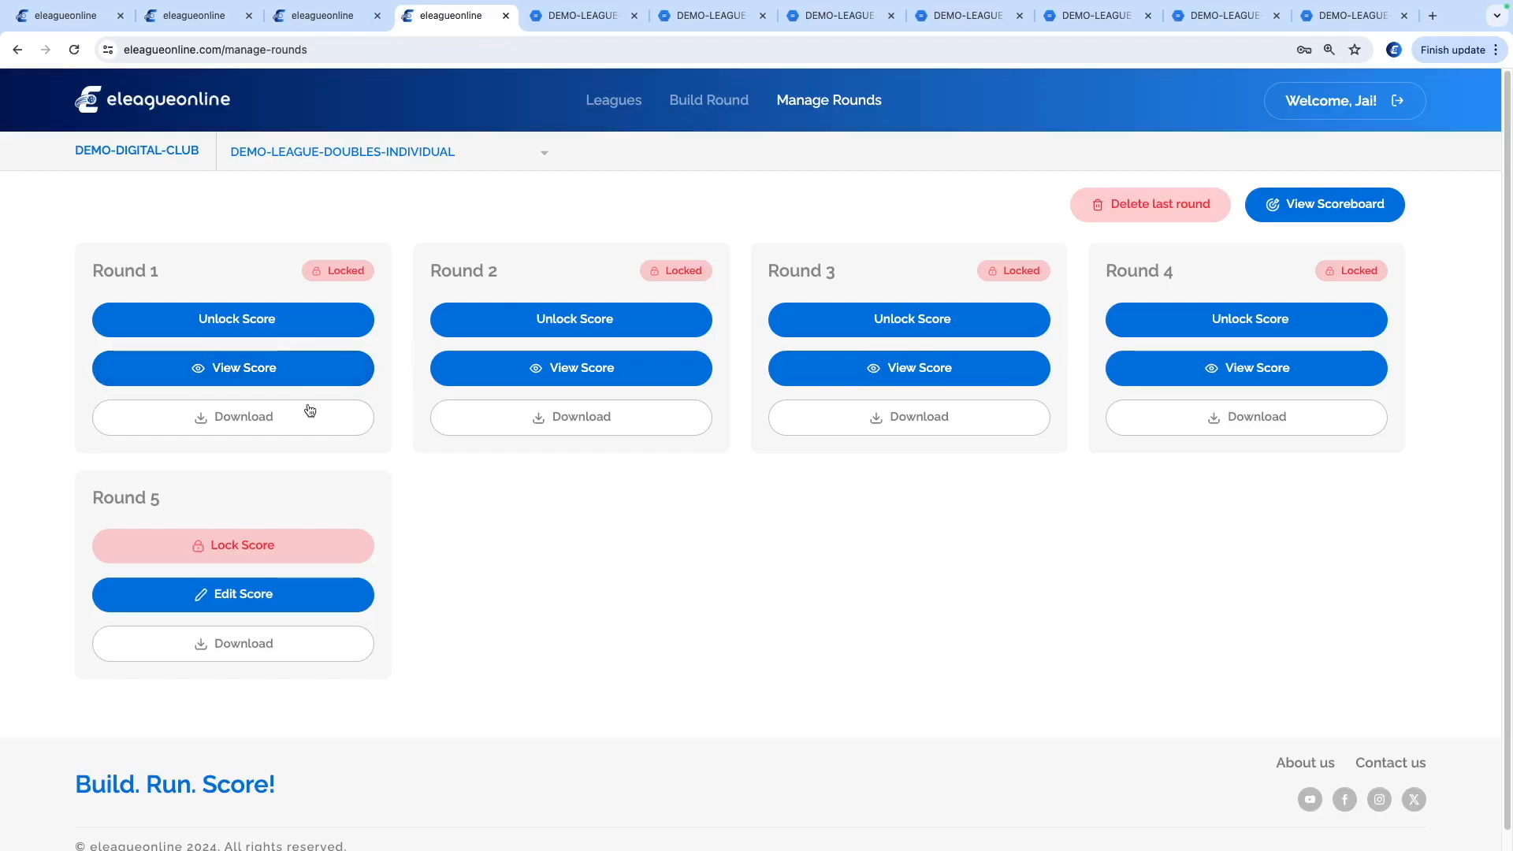
# Enter Round 5's Group 2 game scores and save, giving totals 31, 39, 34, 15 and 31
pyautogui.click(287, 600)
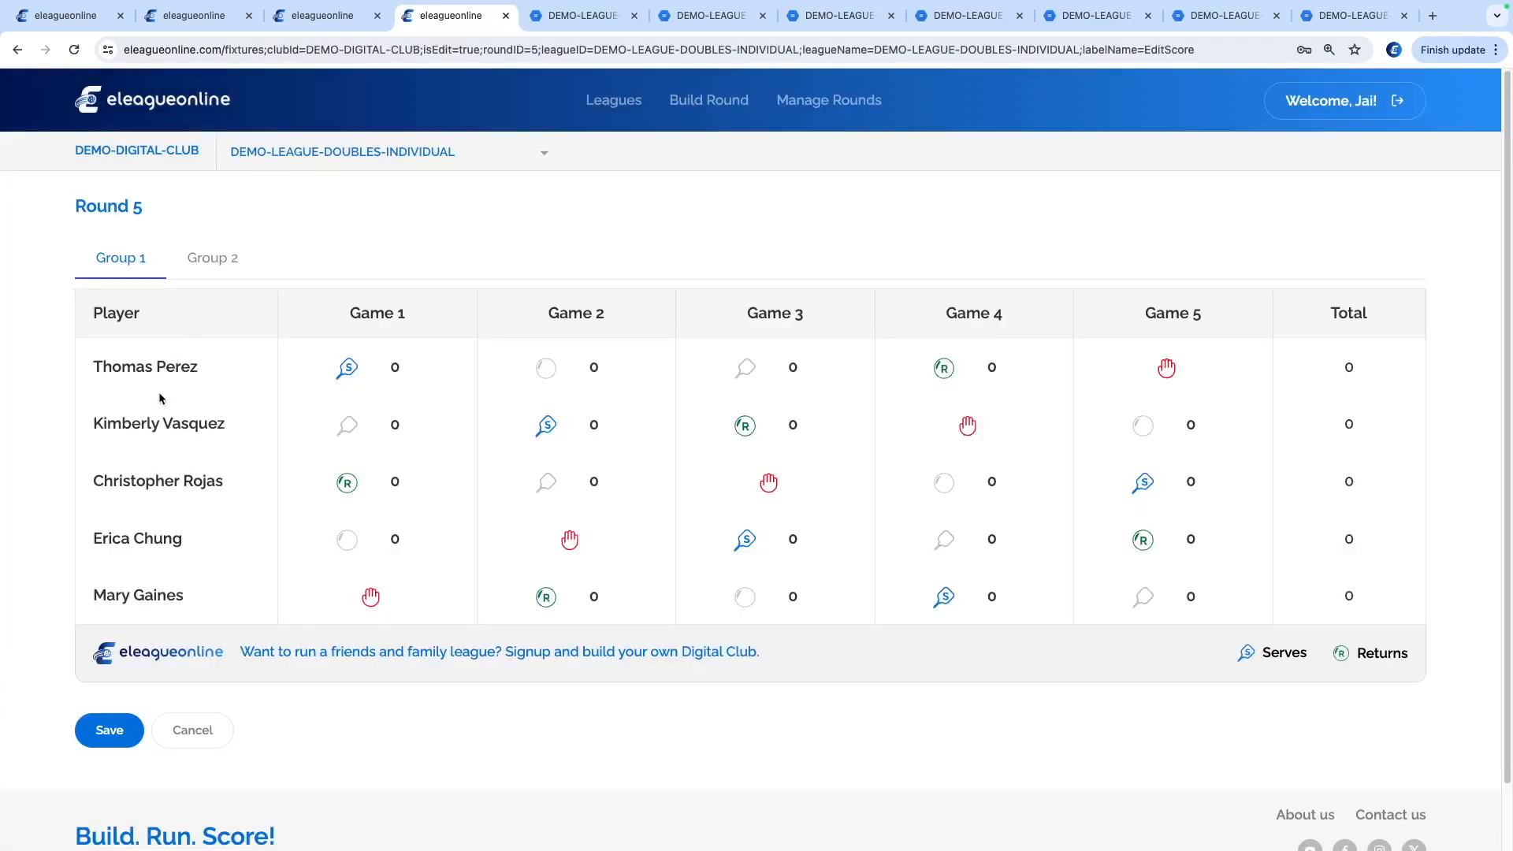
pyautogui.click(213, 258)
pyautogui.click(395, 368)
pyautogui.write('11\t\t1\t\t5\t11\t\t\t4\t11\t\t\t11\t\t4\t\t6\t11')
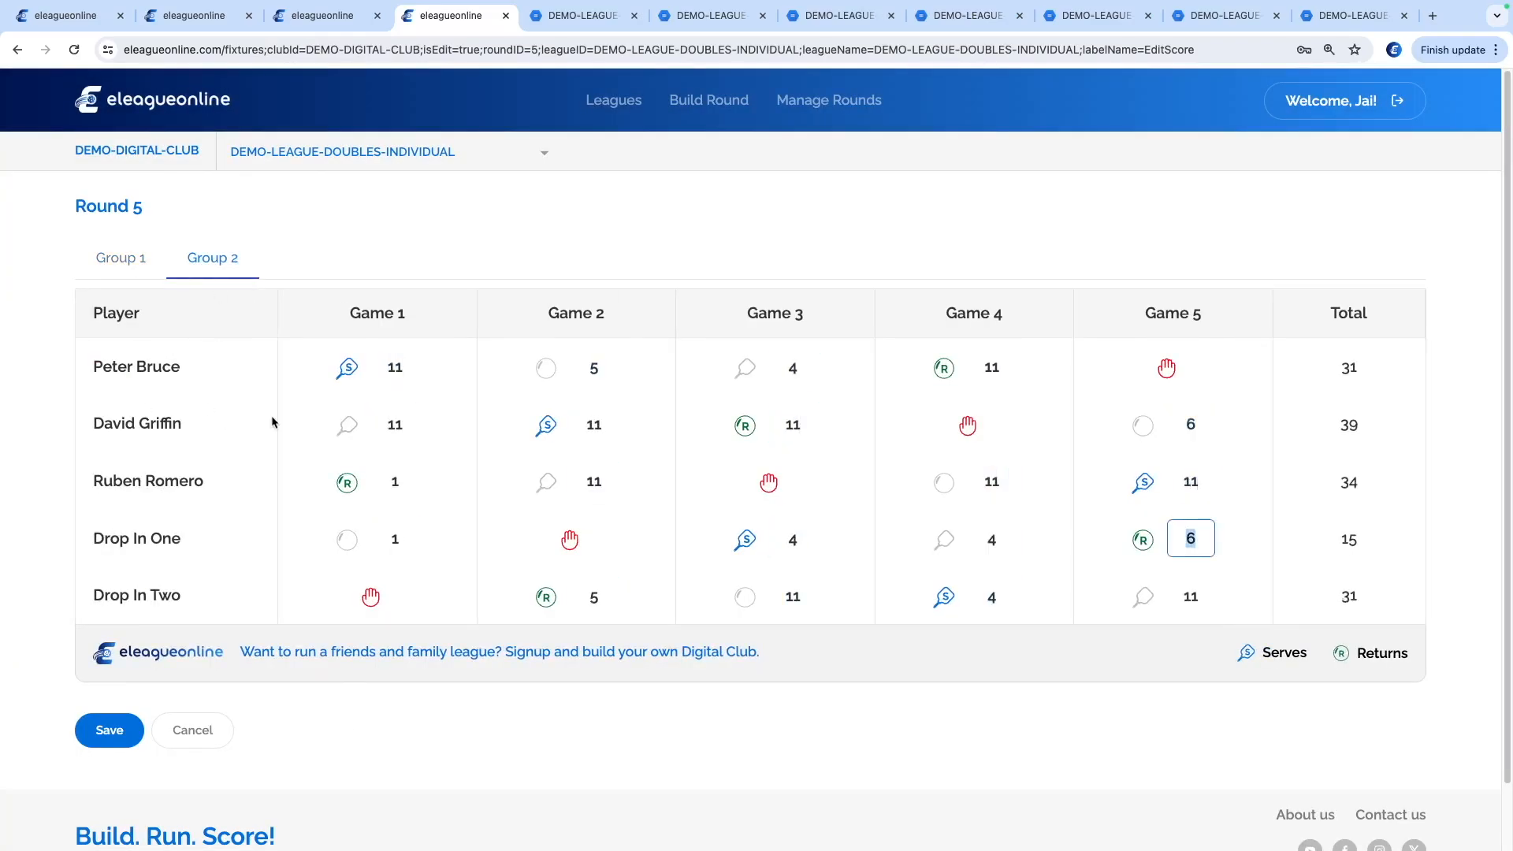
pyautogui.click(109, 730)
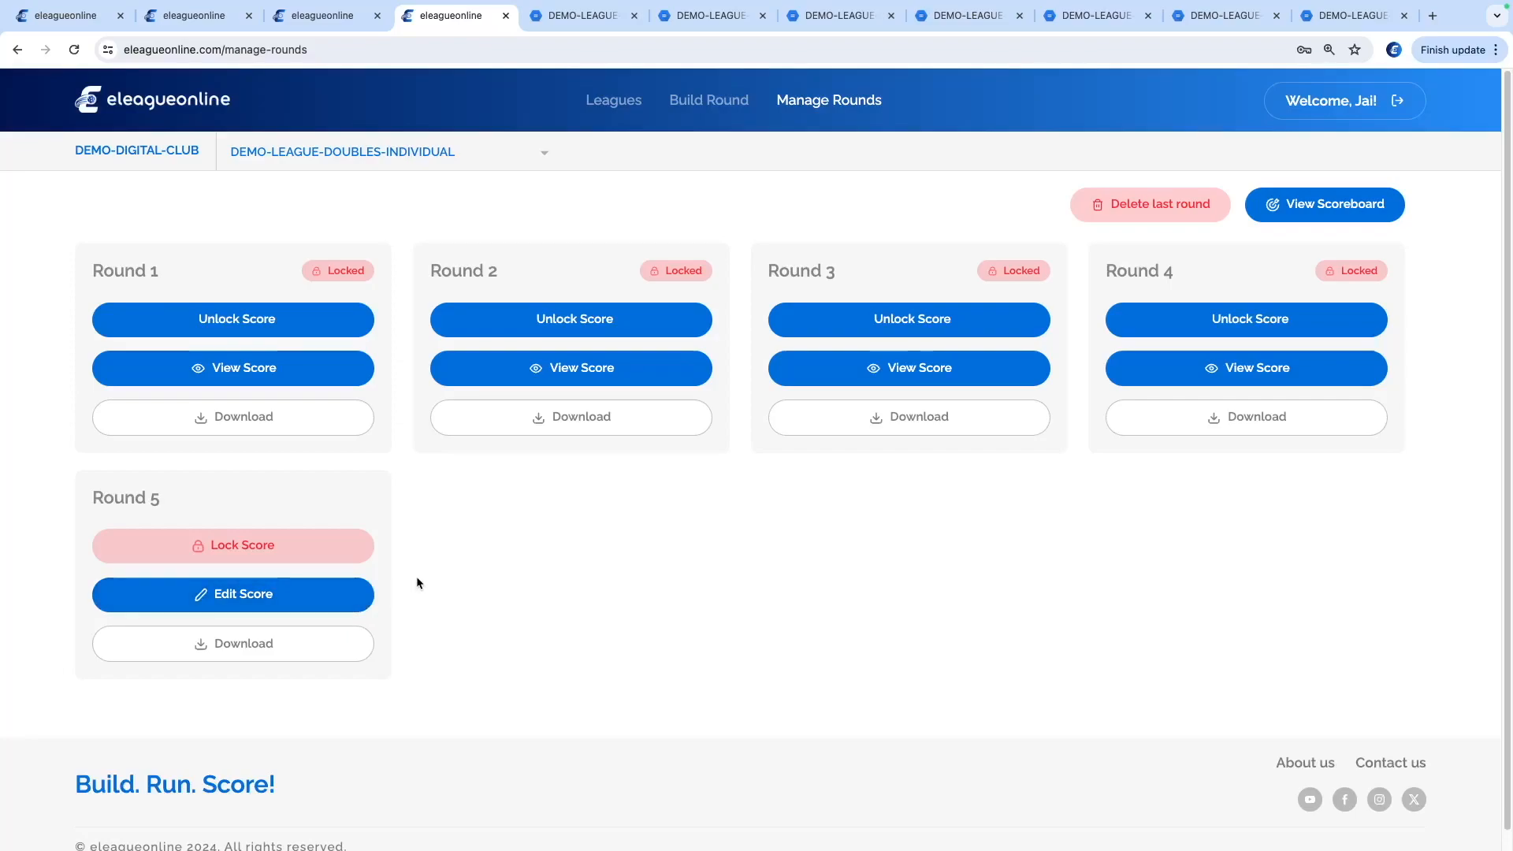
# Change the first two Group 1 players' Game 1 scores to 11 and try saving Round 5
pyautogui.click(316, 597)
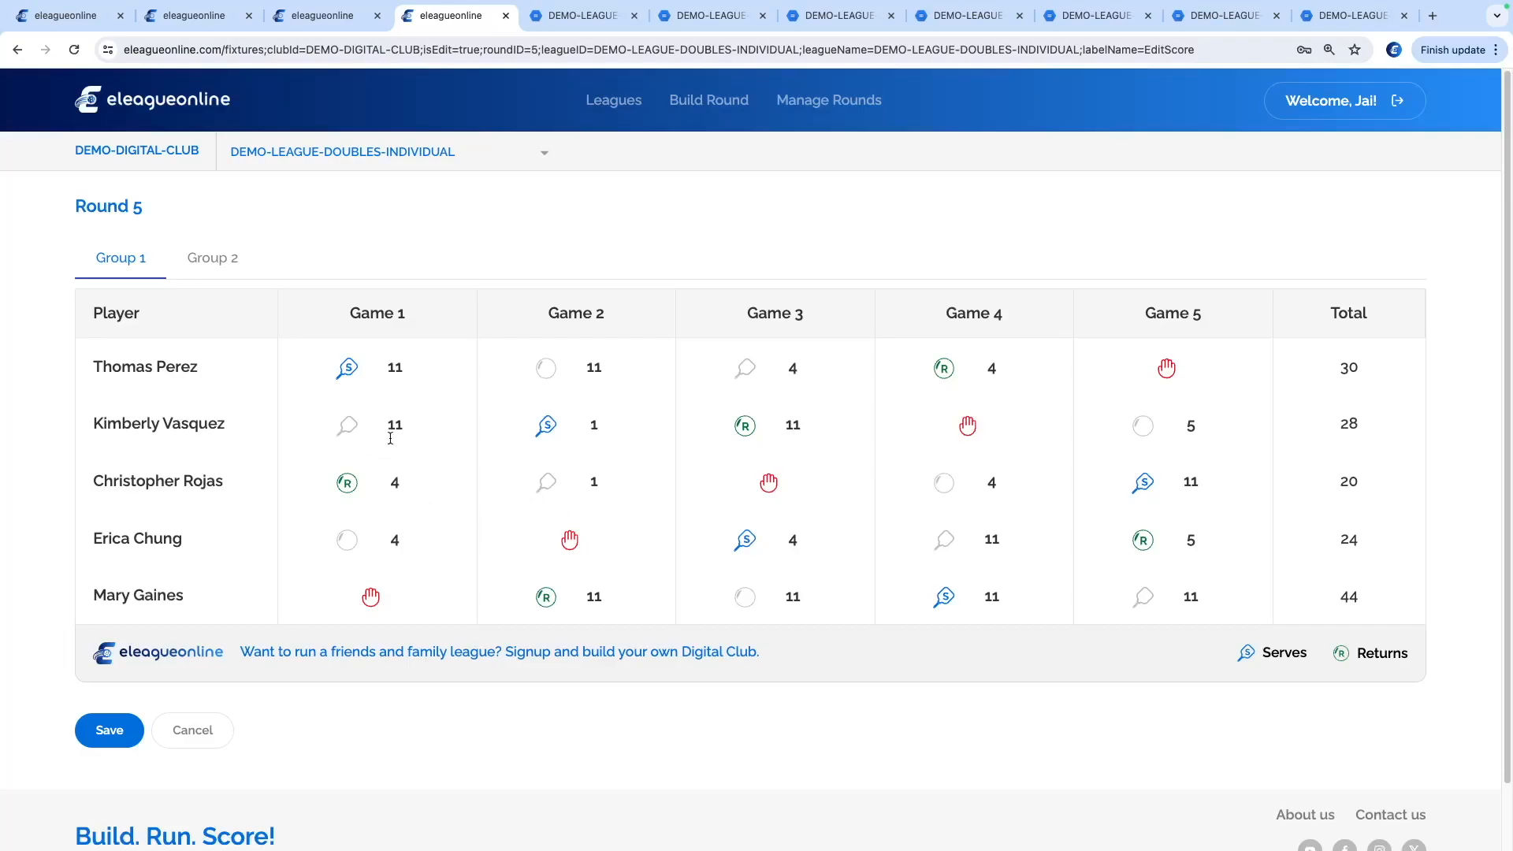
pyautogui.click(410, 425)
pyautogui.press('BackSpace')
pyautogui.press('BackSpace')
pyautogui.write('4')
pyautogui.press('BackSpace')
pyautogui.write('11')
pyautogui.click(397, 482)
pyautogui.press('BackSpace')
pyautogui.write('11')
pyautogui.click(464, 726)
pyautogui.click(115, 726)
# Set the second player's Game 1 score back to 4 and save Round 5
pyautogui.click(403, 483)
pyautogui.write('4')
pyautogui.press('Tab')
pyautogui.click(104, 726)
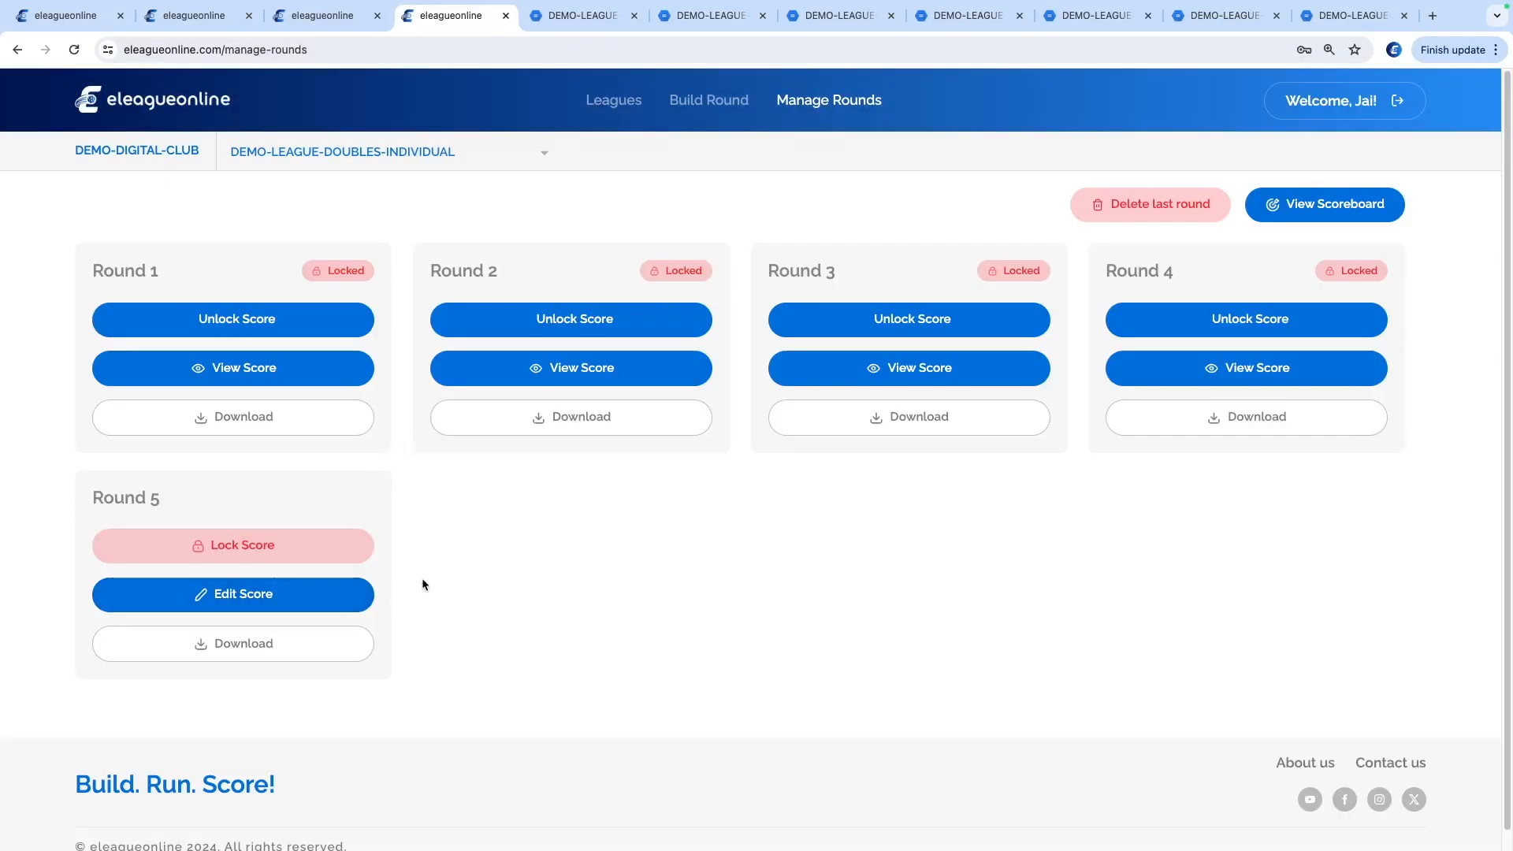
# Enter 22 as the first Group 1 player's Game 1 score and try saving Round 5
pyautogui.click(272, 597)
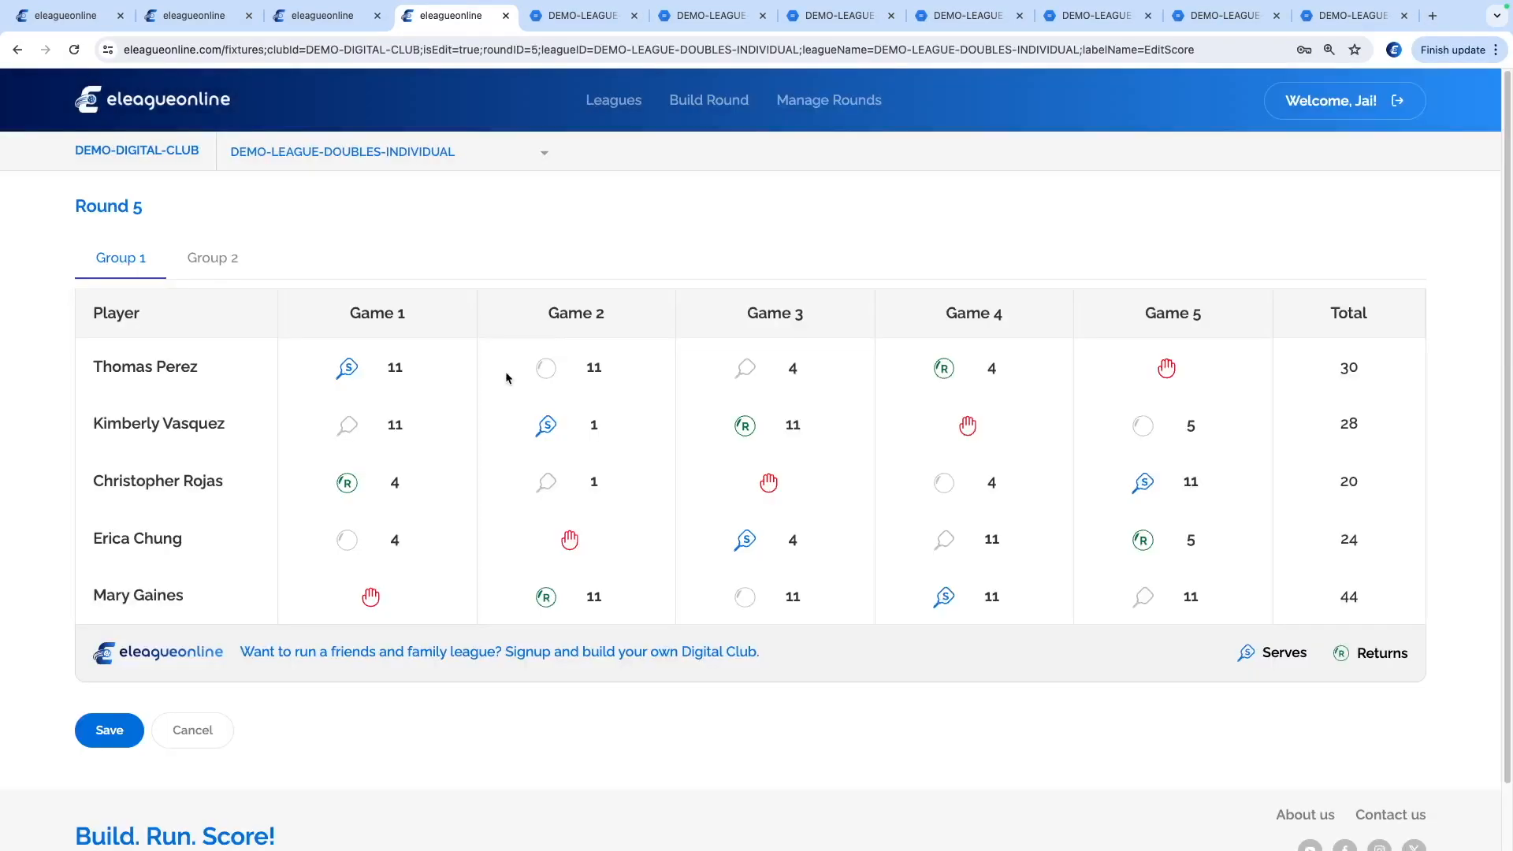
pyautogui.click(395, 367)
pyautogui.write('22')
pyautogui.click(108, 731)
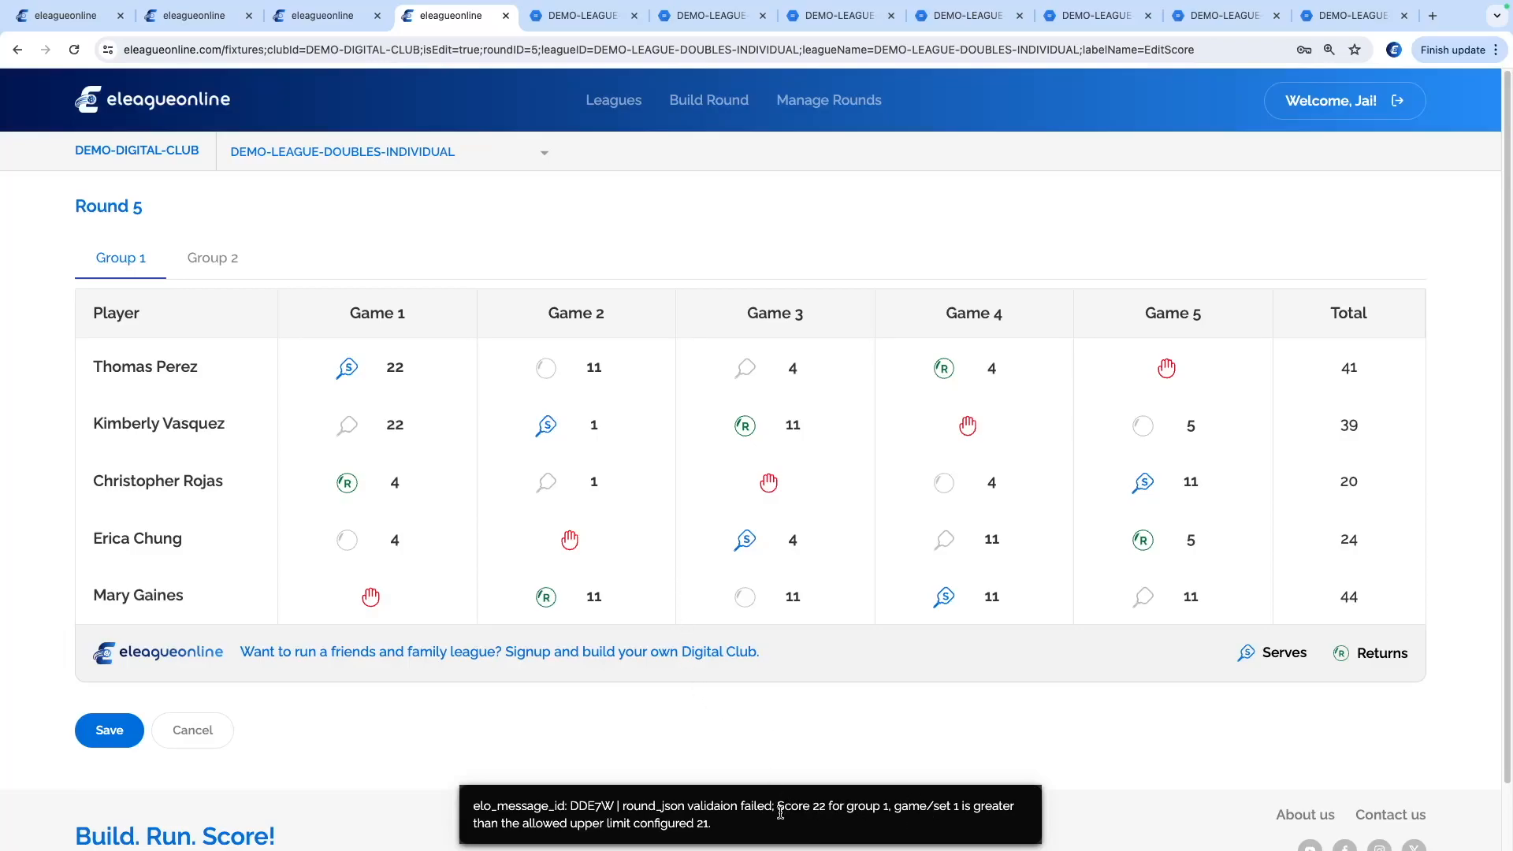
# Read the upper-limit error, then change that Game 1 score to 21
pyautogui.moveTo(531, 823); pyautogui.dragTo(715, 826)
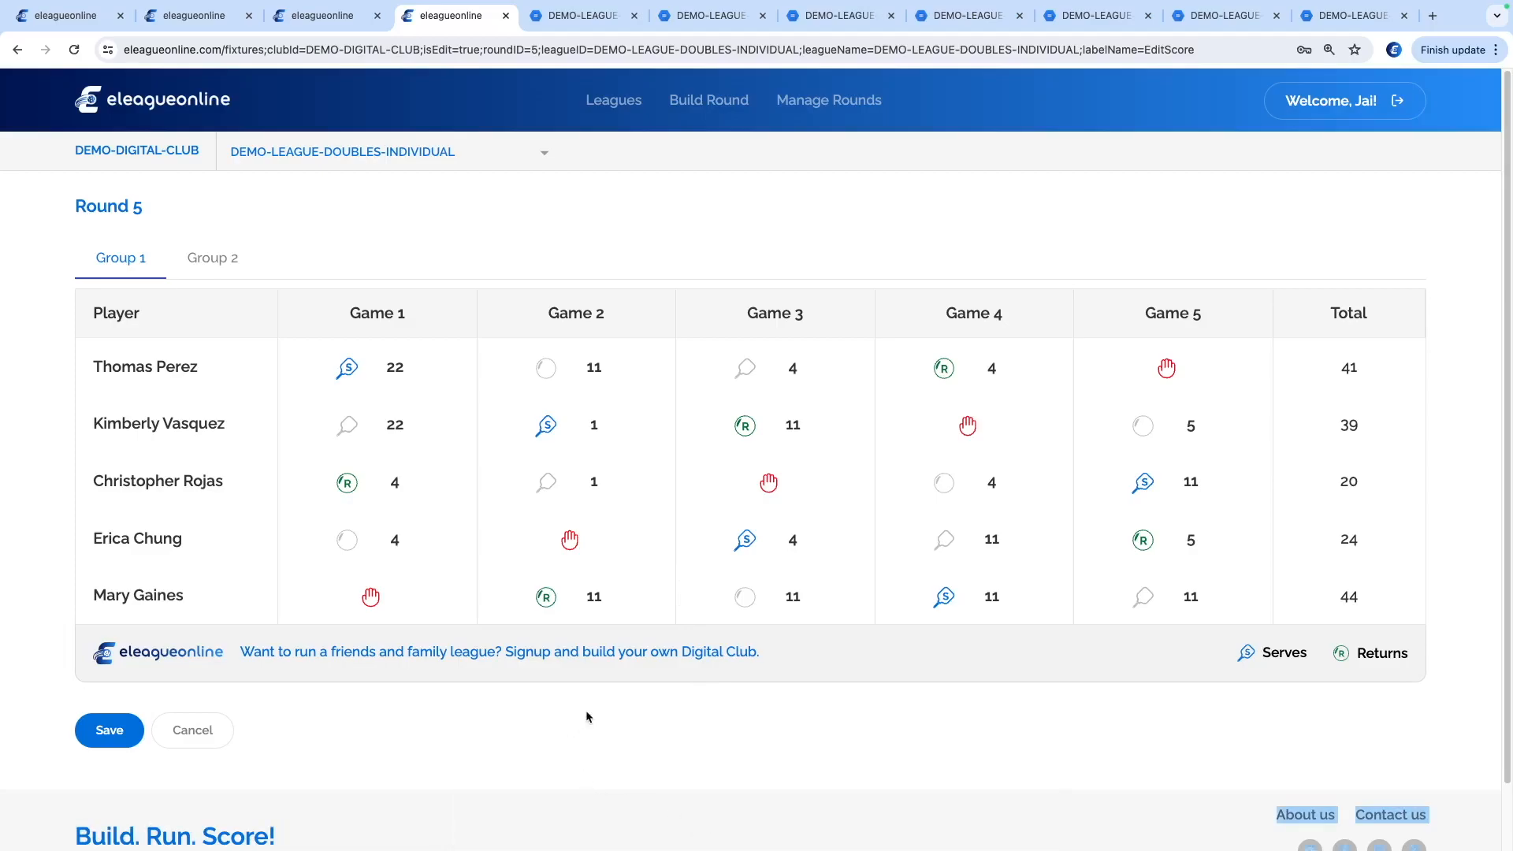
pyautogui.click(439, 719)
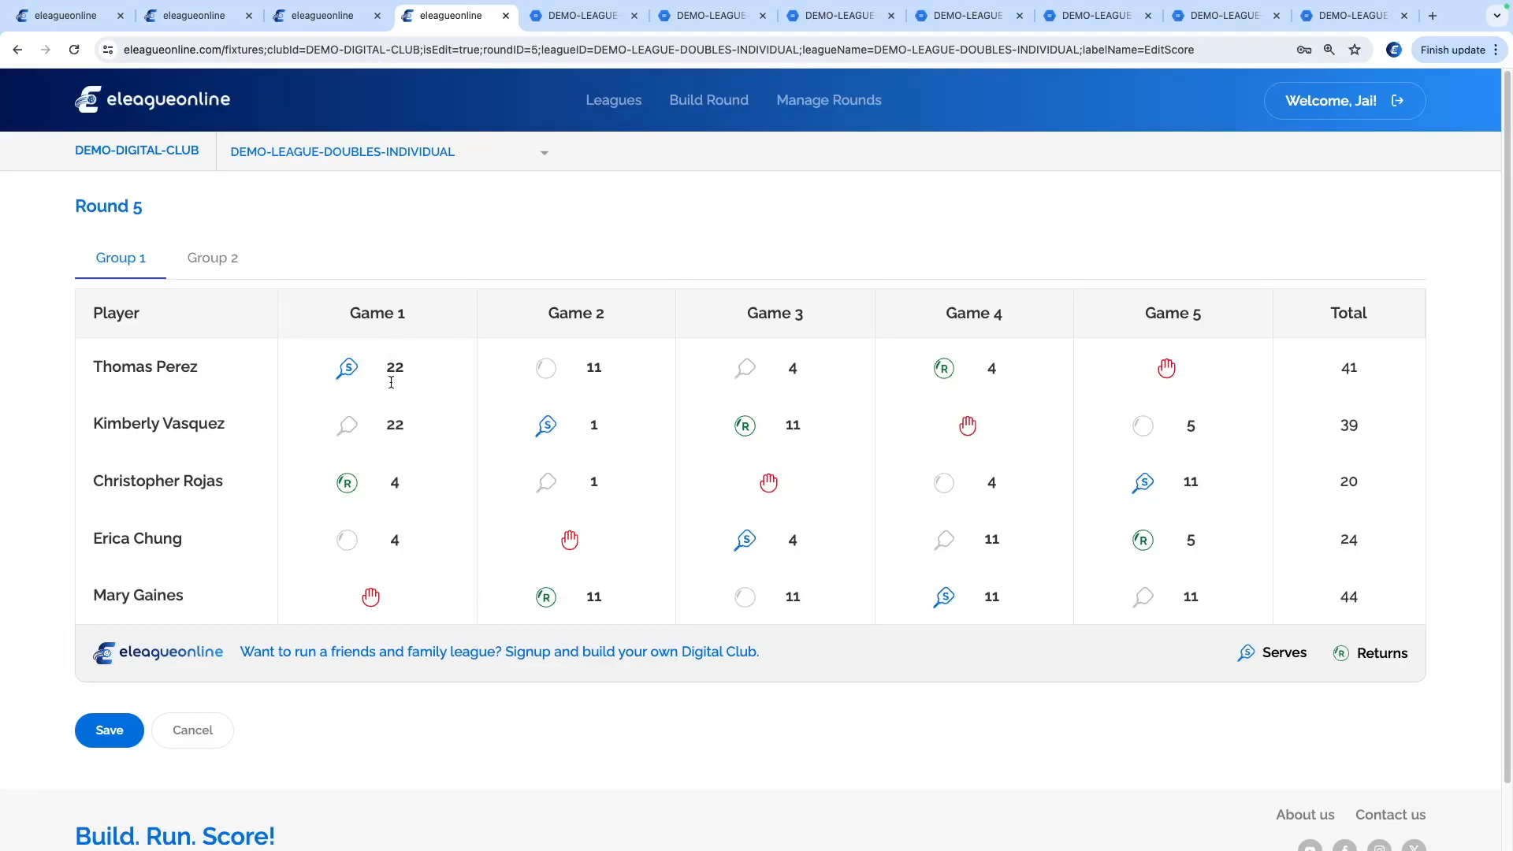
pyautogui.moveTo(72, 157); pyautogui.dragTo(191, 148)
pyautogui.click(265, 196)
pyautogui.click(389, 365)
pyautogui.write('21')
# Save the 21 score, then reopen Round 5 and set that Game 1 score to 11
pyautogui.click(112, 740)
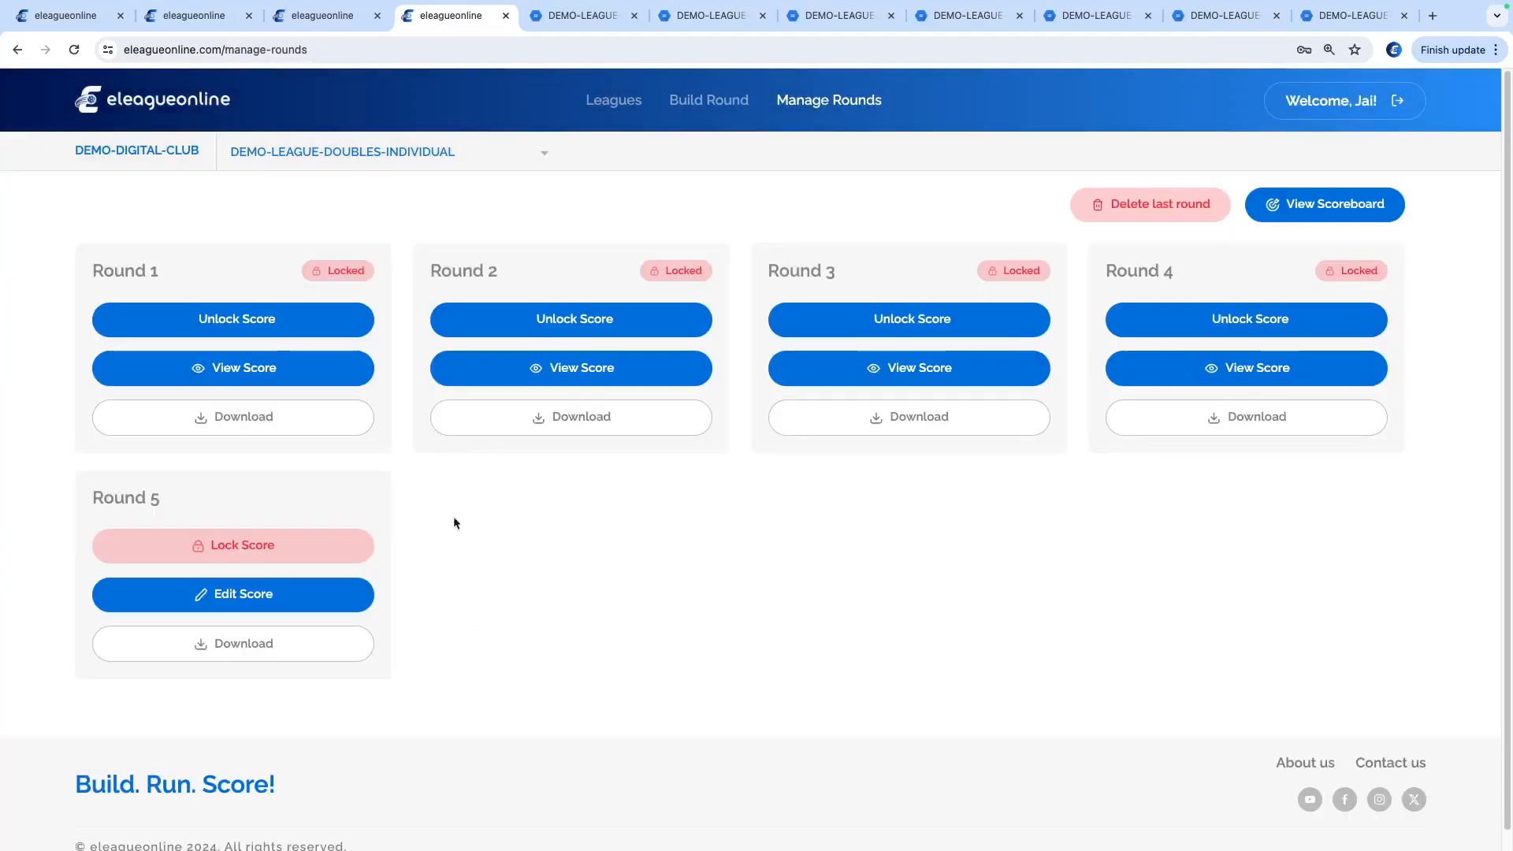
pyautogui.click(249, 599)
pyautogui.click(397, 377)
pyautogui.doubleClick(397, 377)
pyautogui.write('11')
pyautogui.press('Tab')
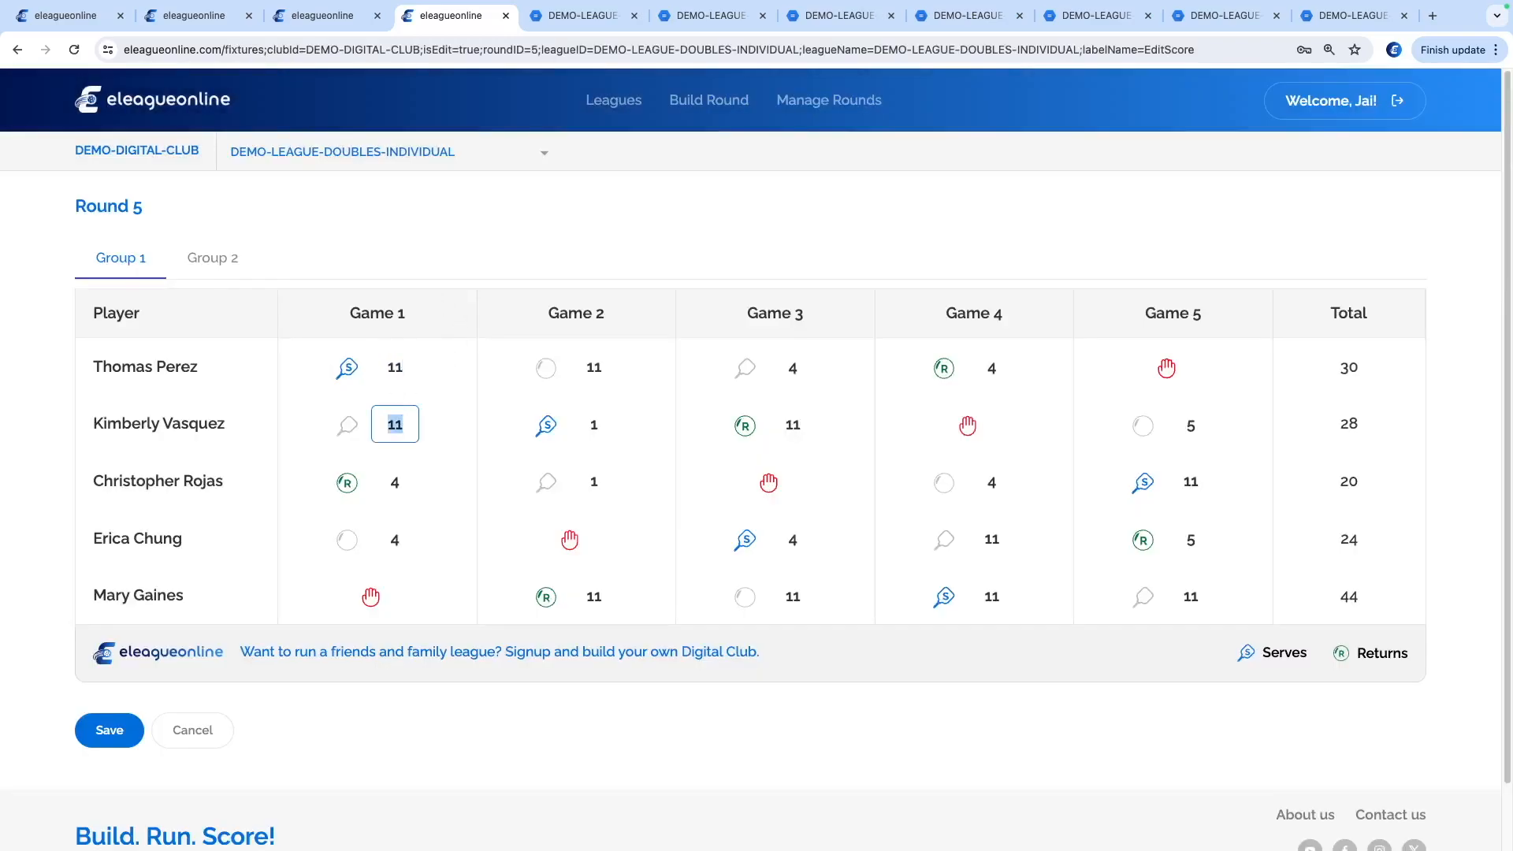
pyautogui.press('Tab')
# Try 10 for that Game 1 score, then after the error set it to 11 and save
pyautogui.doubleClick(408, 367)
pyautogui.write('10')
pyautogui.click(126, 731)
pyautogui.doubleClick(400, 364)
pyautogui.write('11')
pyautogui.click(350, 715)
pyautogui.click(101, 729)
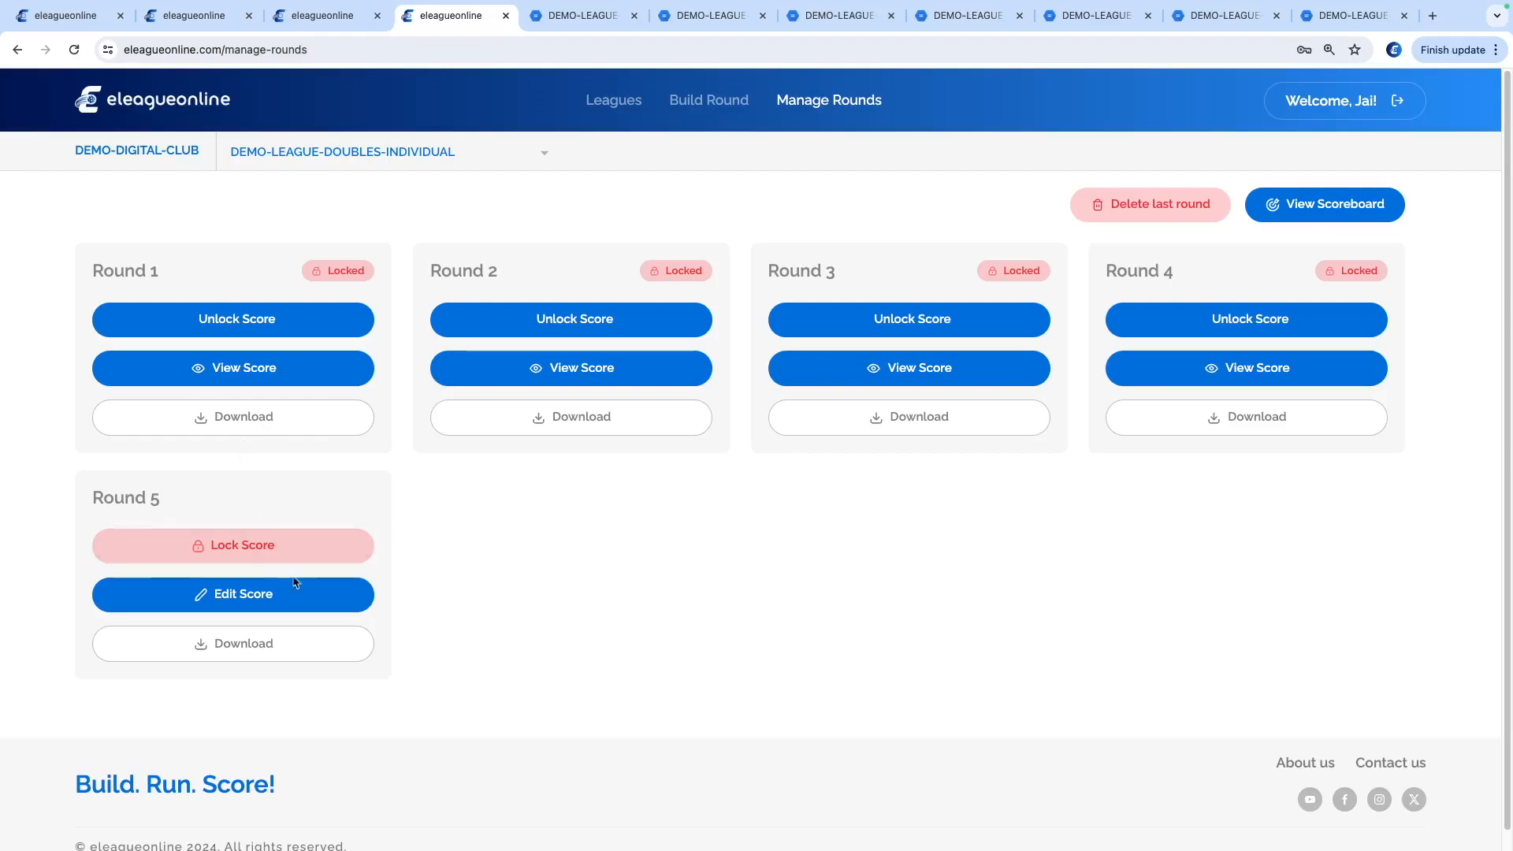
pyautogui.click(269, 546)
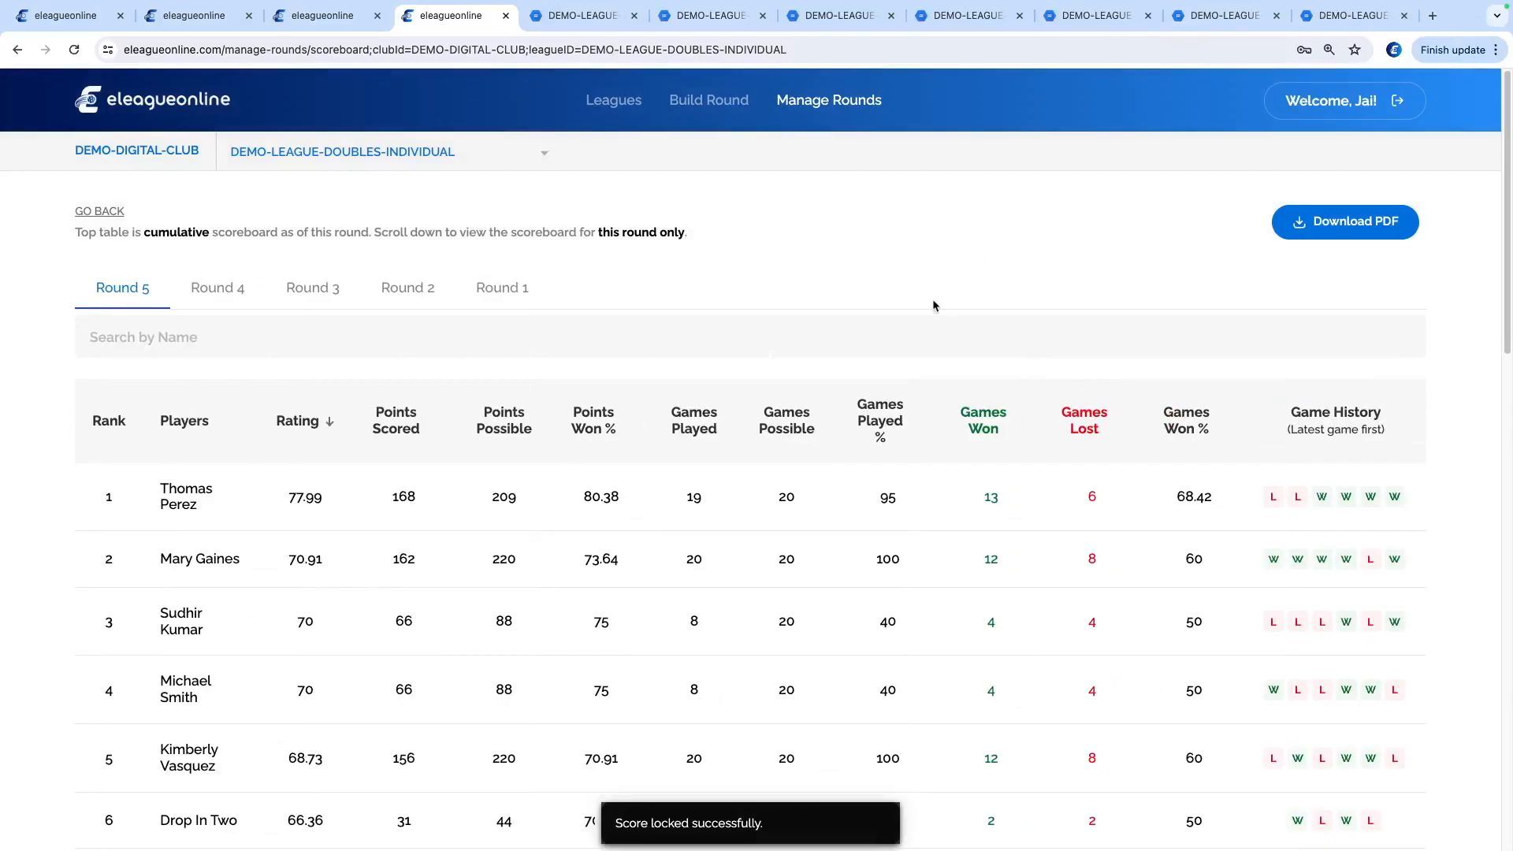
pyautogui.scroll(-2, 222, 541)
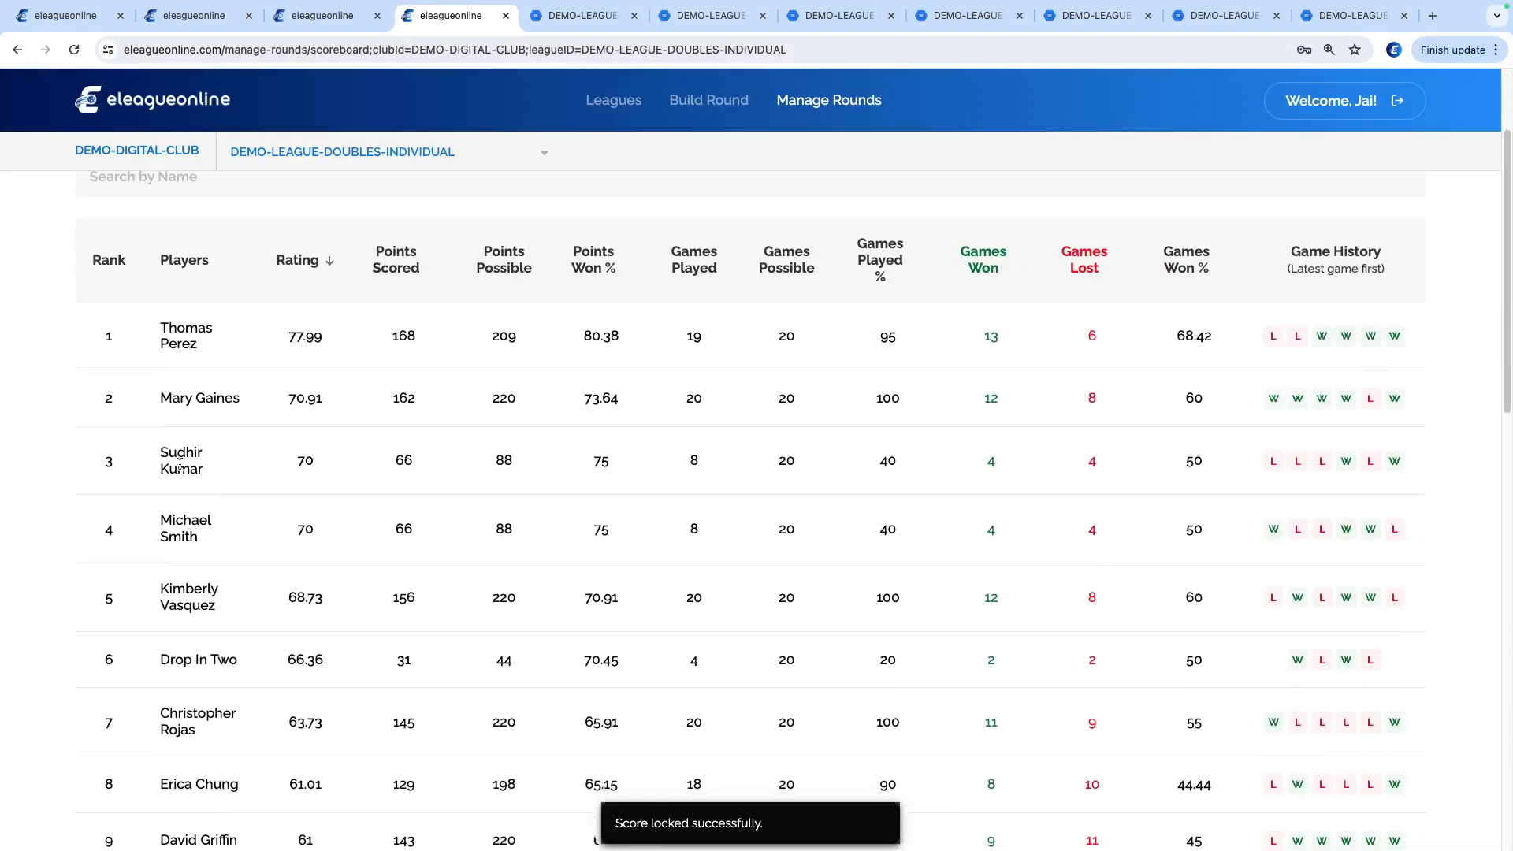
pyautogui.moveTo(161, 520); pyautogui.dragTo(224, 547)
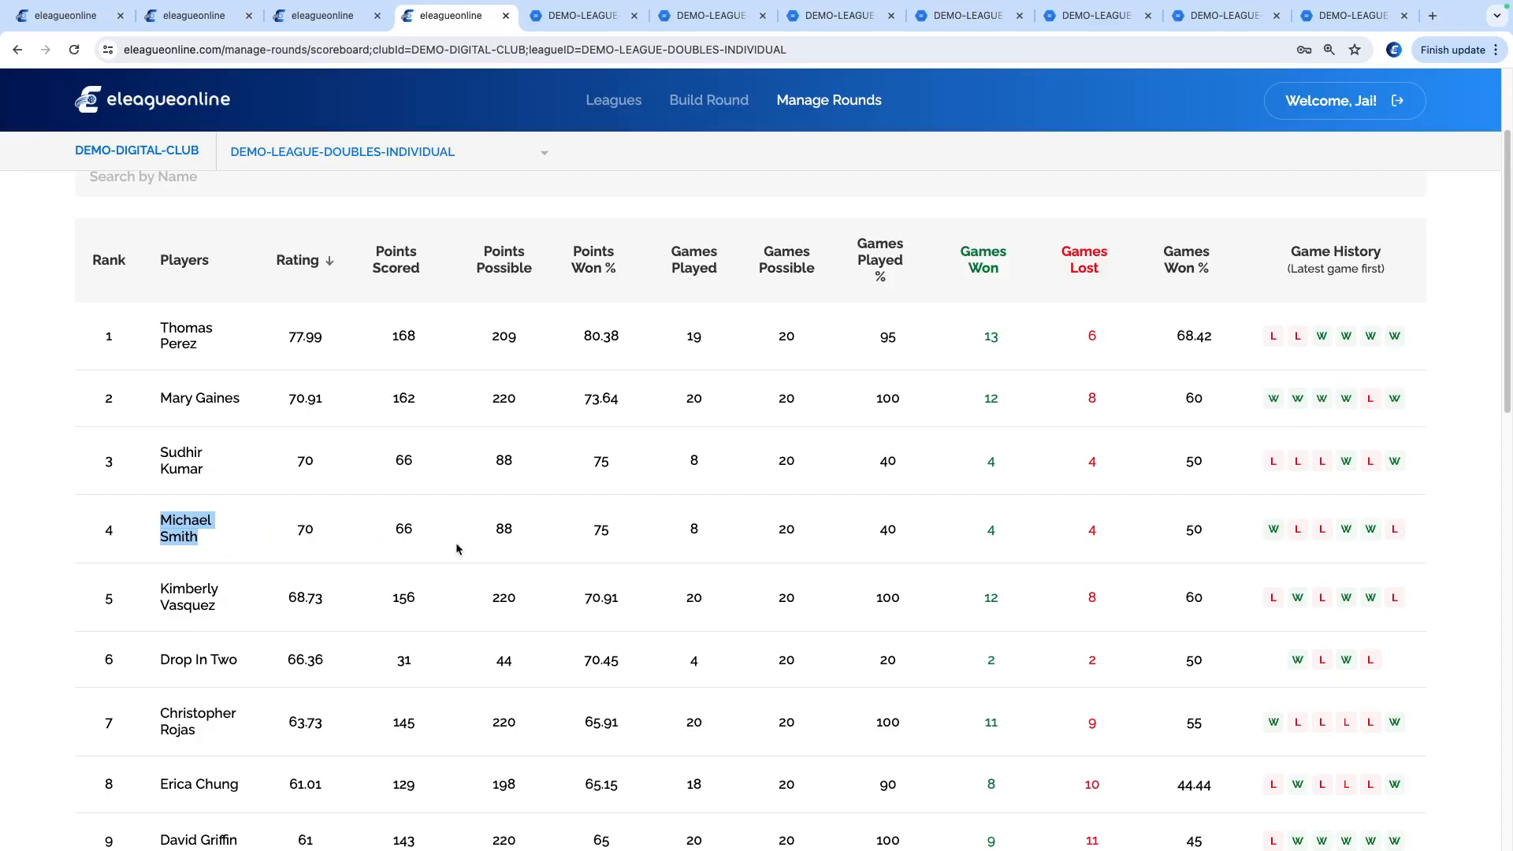
pyautogui.click(1292, 551)
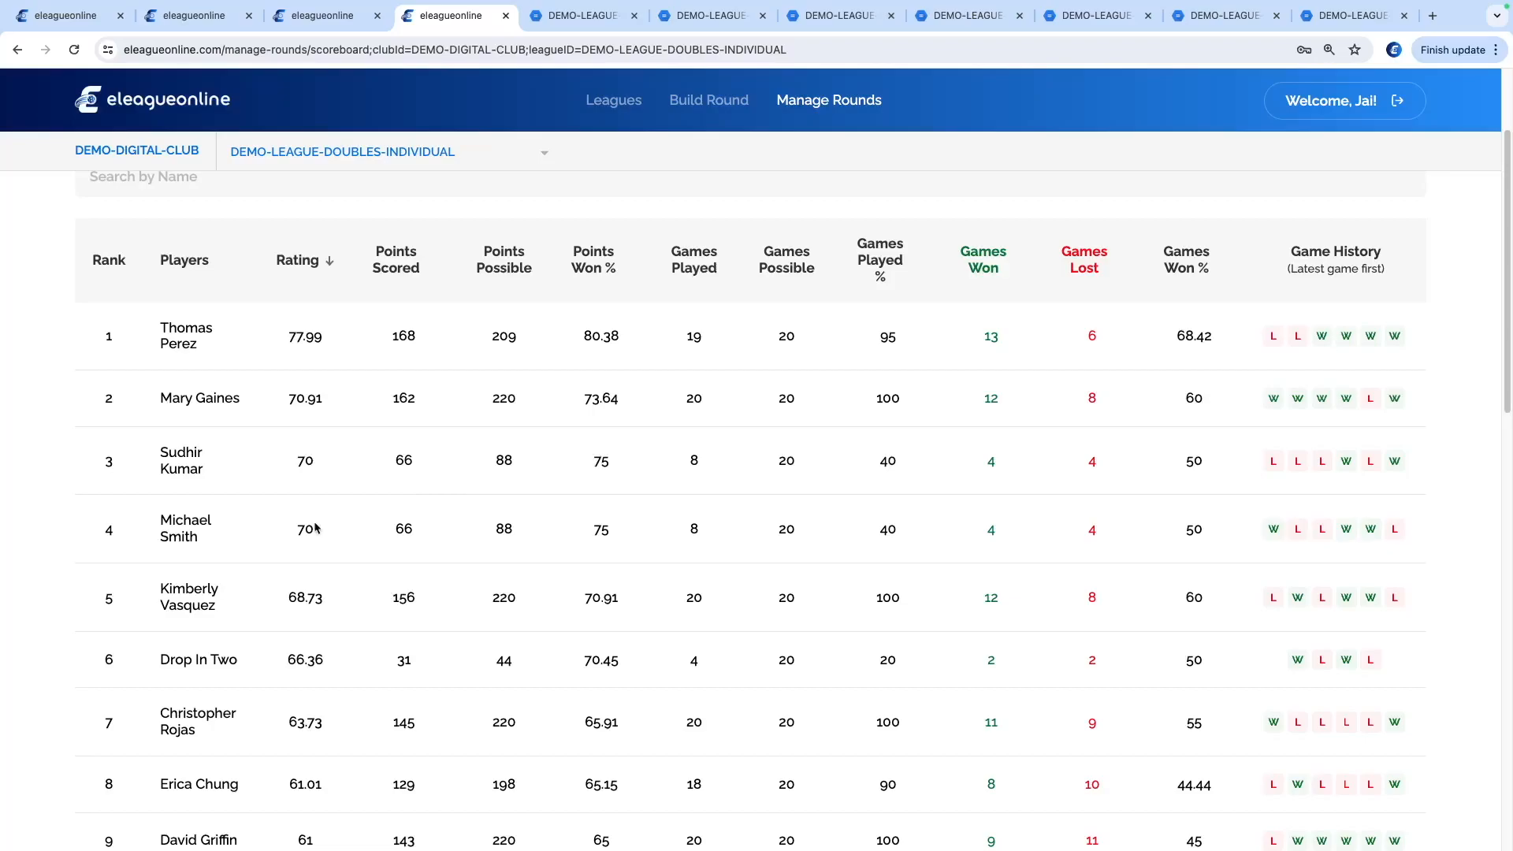
pyautogui.scroll(2, 178, 544)
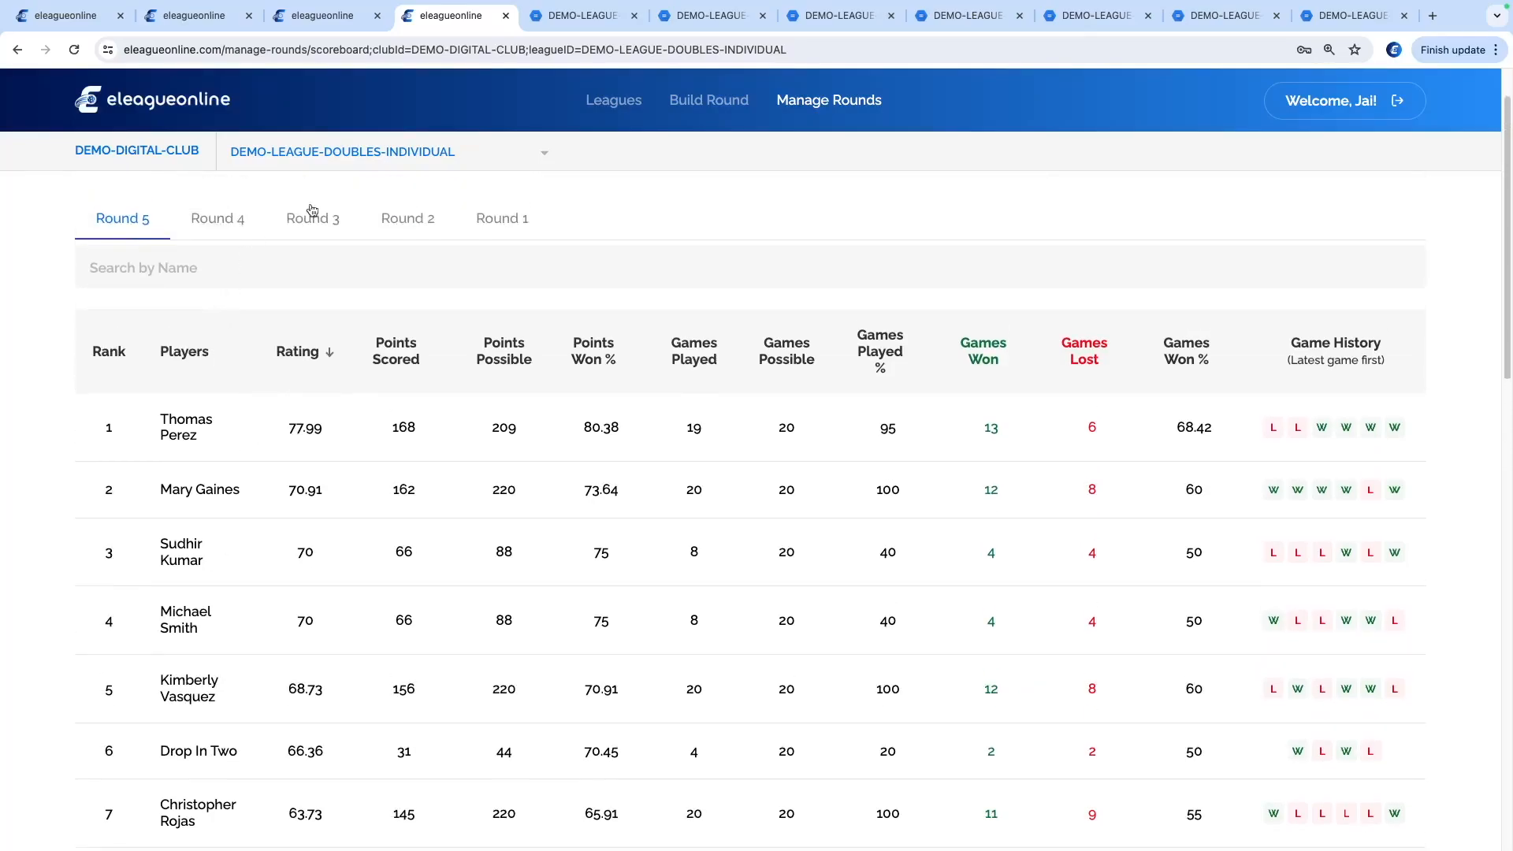
pyautogui.scroll(-4, 180, 557)
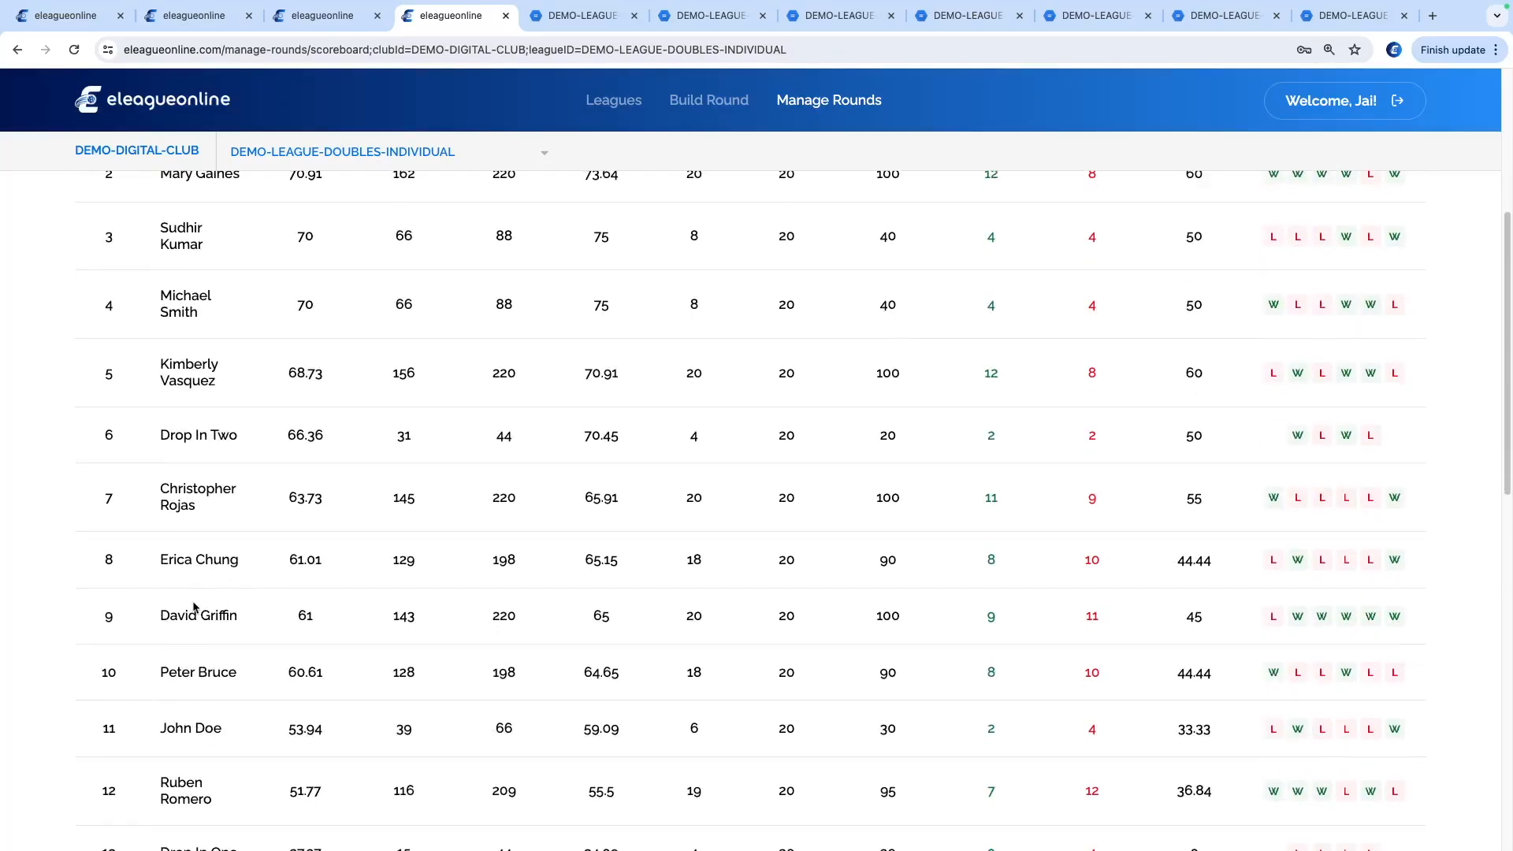
pyautogui.scroll(4, 217, 563)
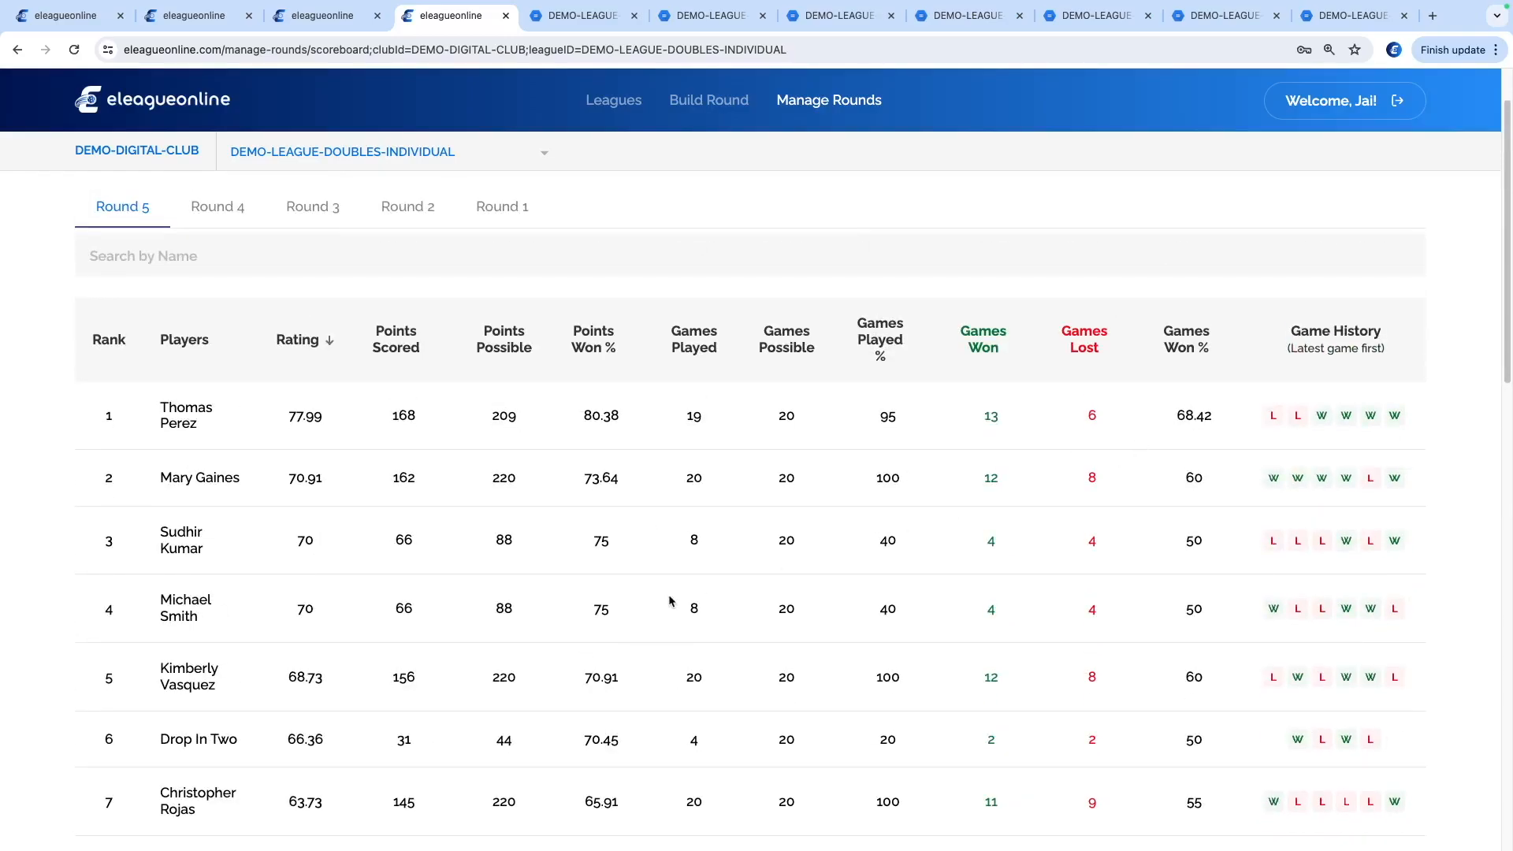
pyautogui.scroll(-4, 673, 605)
pyautogui.scroll(-2, 506, 682)
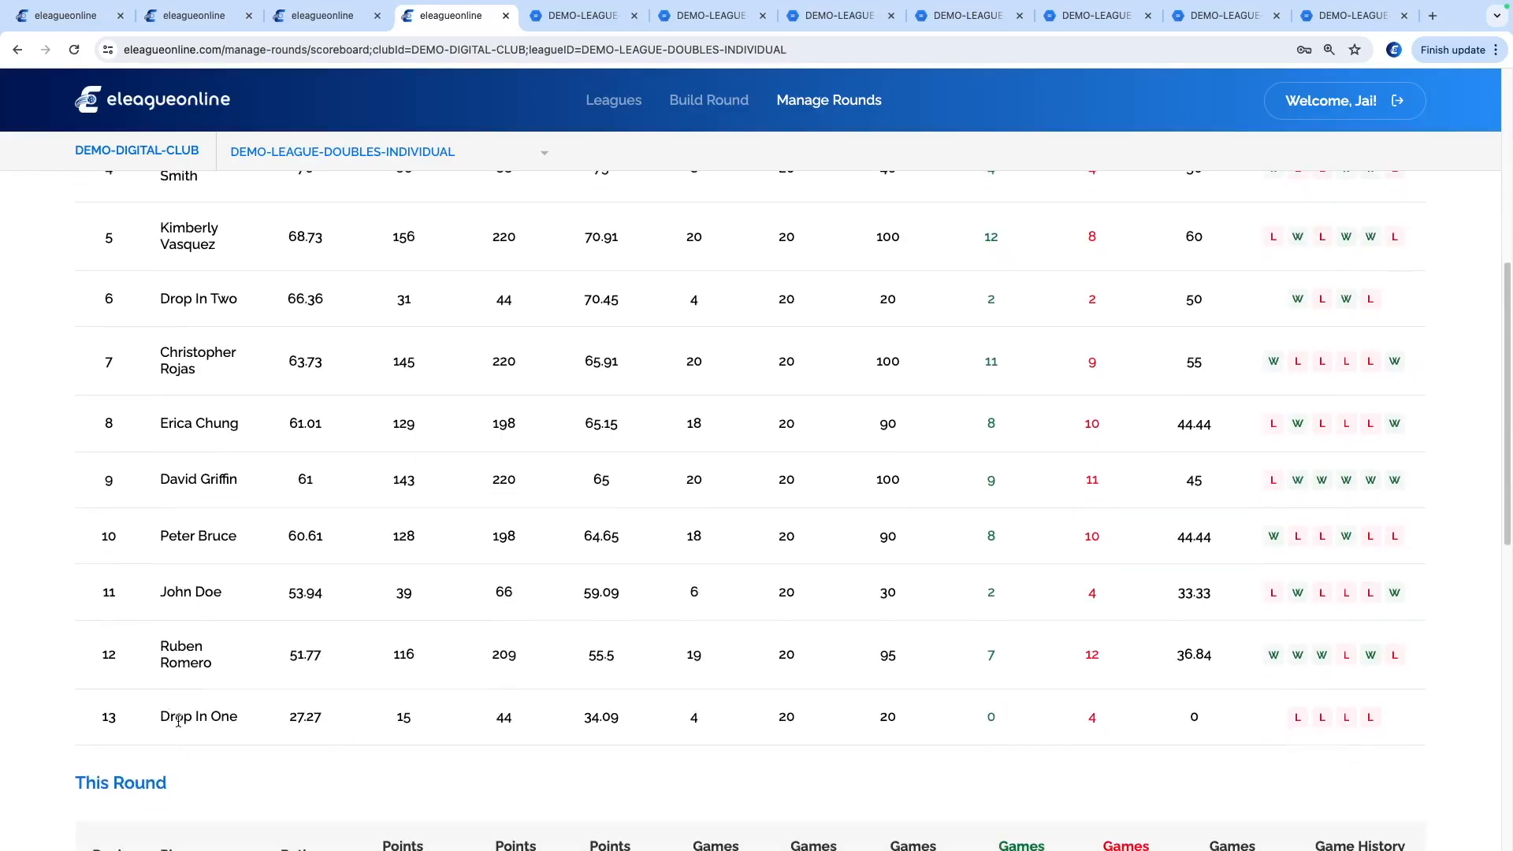
pyautogui.moveTo(160, 717); pyautogui.dragTo(270, 717)
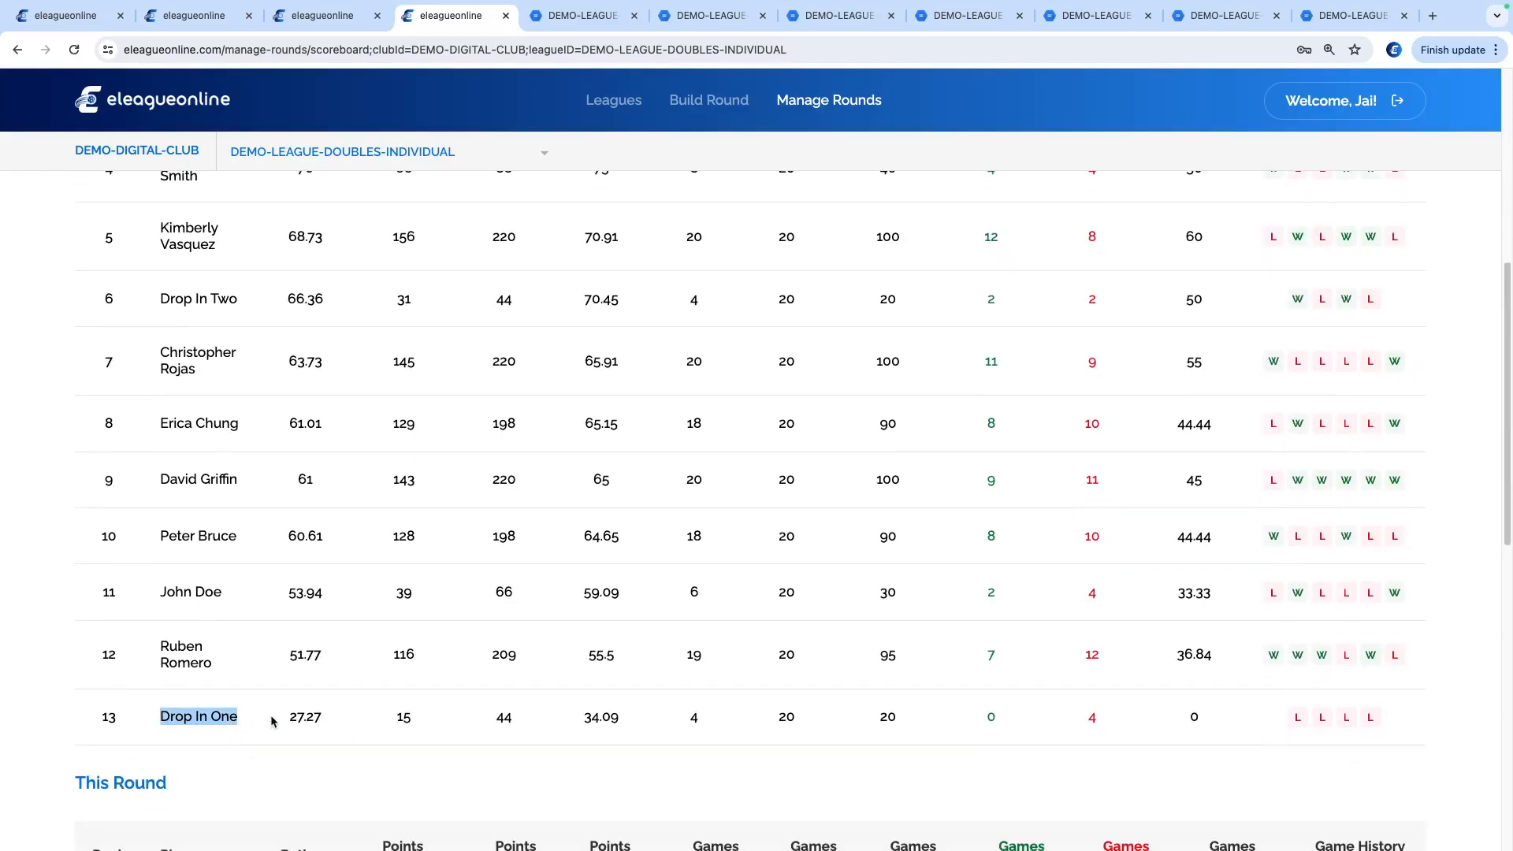
pyautogui.click(1275, 719)
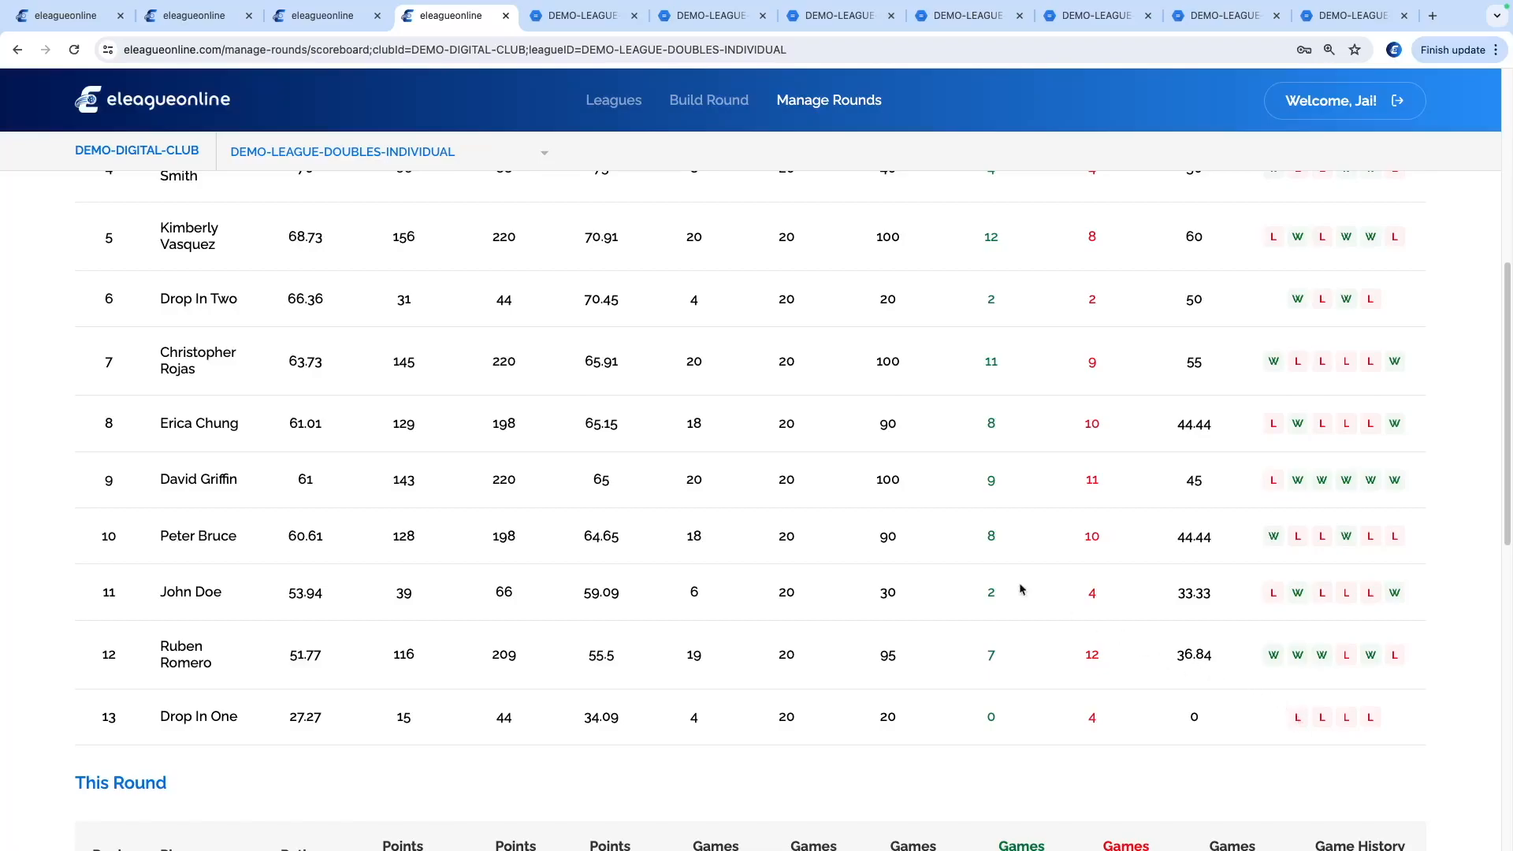
pyautogui.scroll(7, 763, 532)
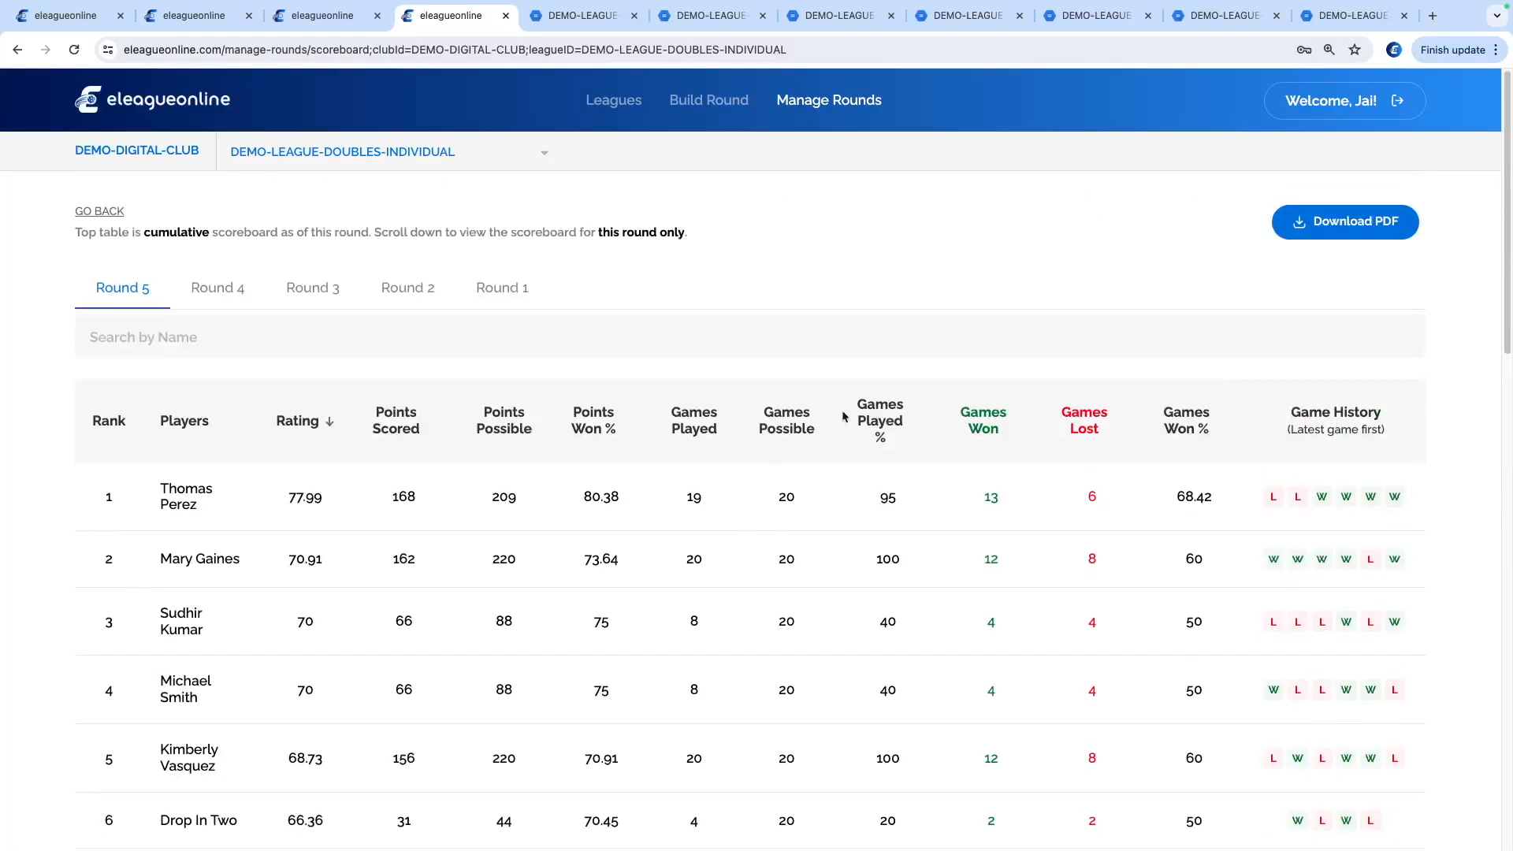
# View Round 5's Group 2 scores, checking totals 31, 39, 34, 15 and 31, including Drop In One's 15
pyautogui.click(826, 104)
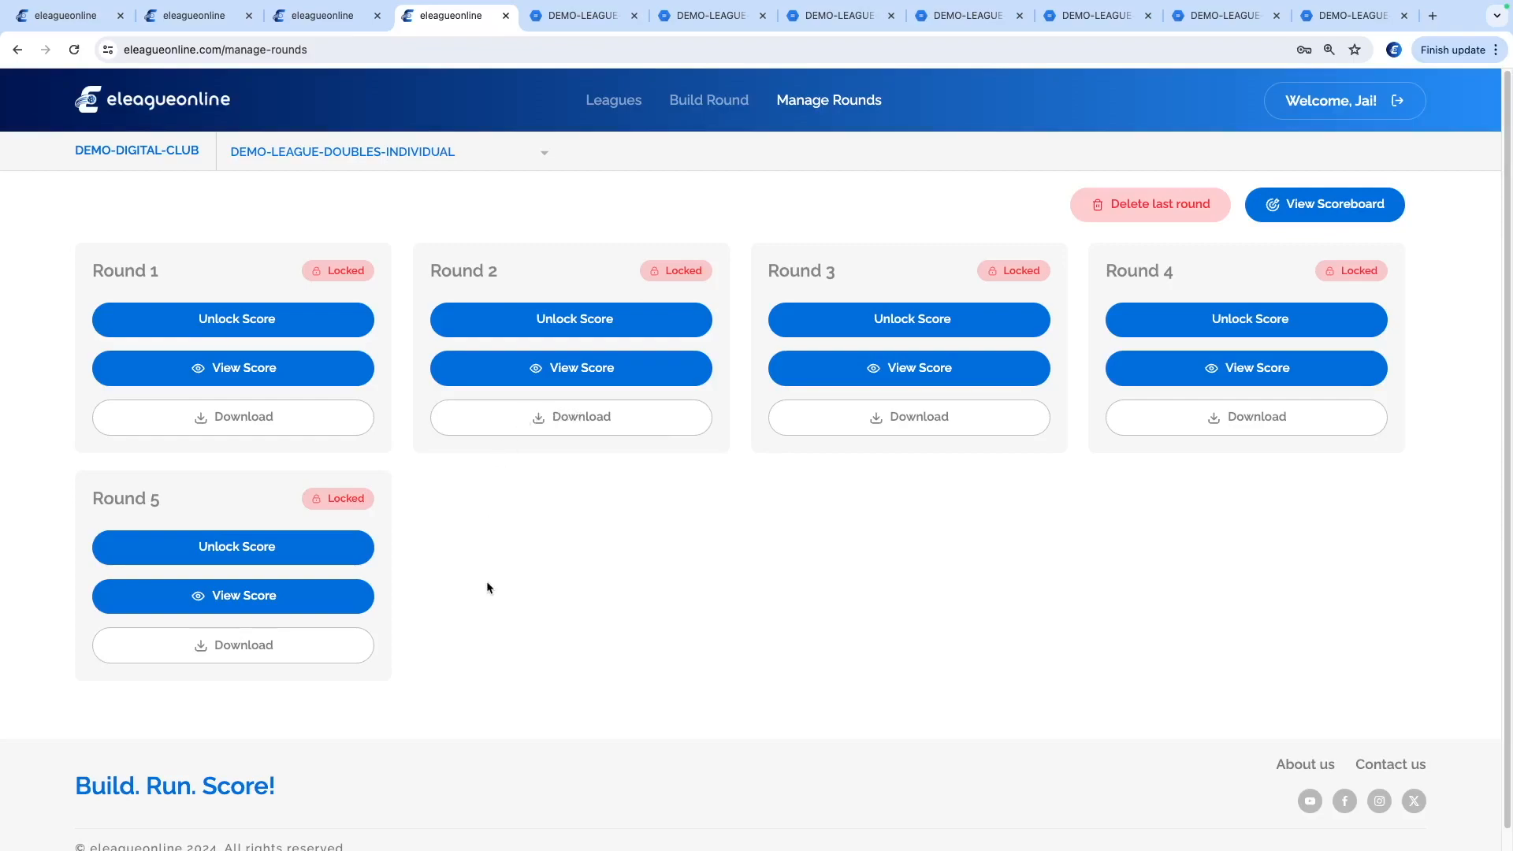
pyautogui.click(247, 603)
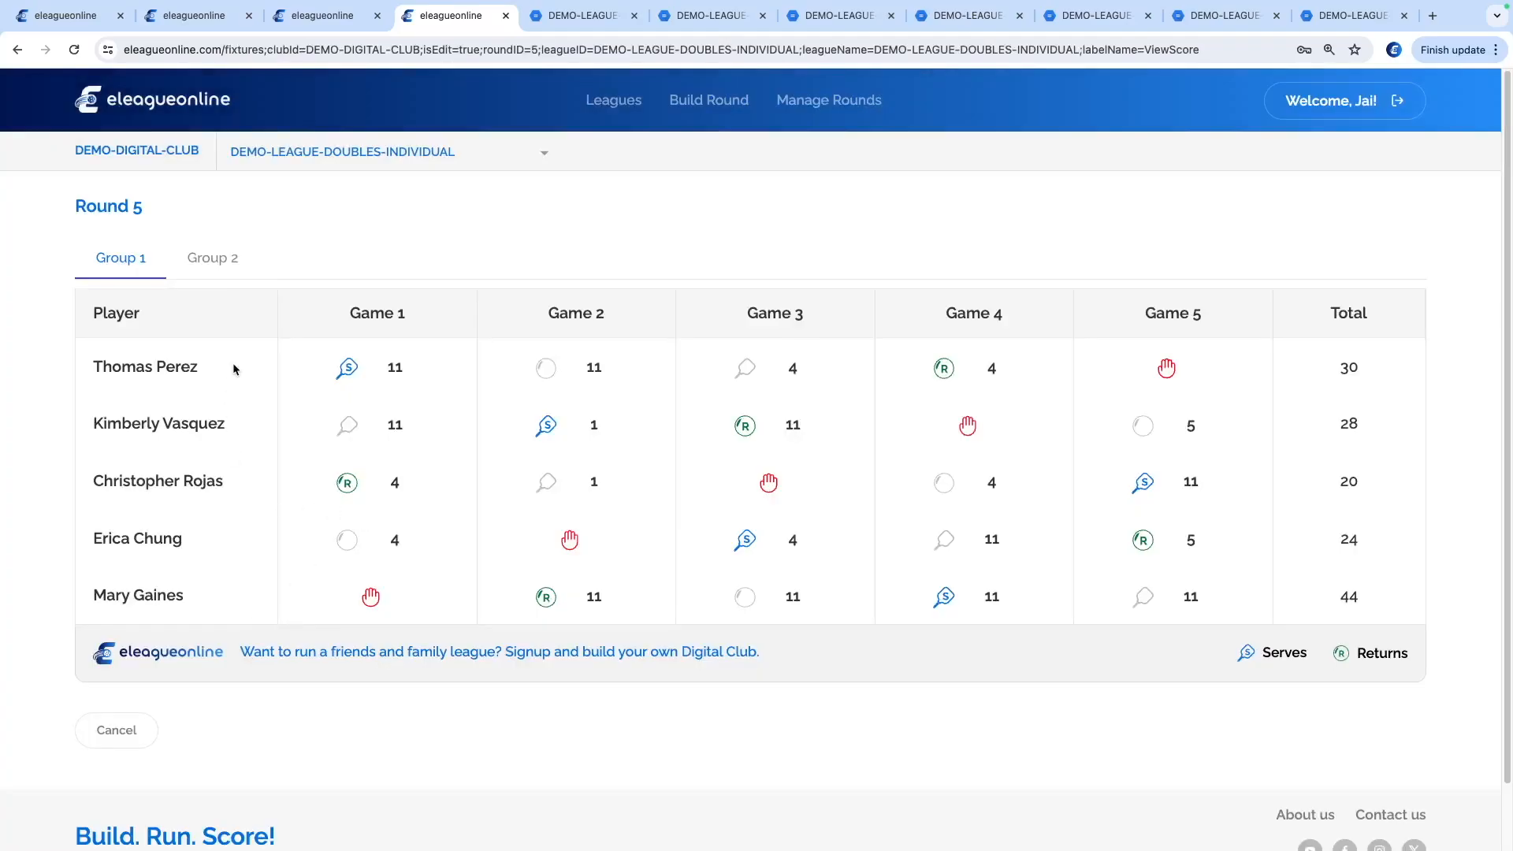
pyautogui.click(213, 260)
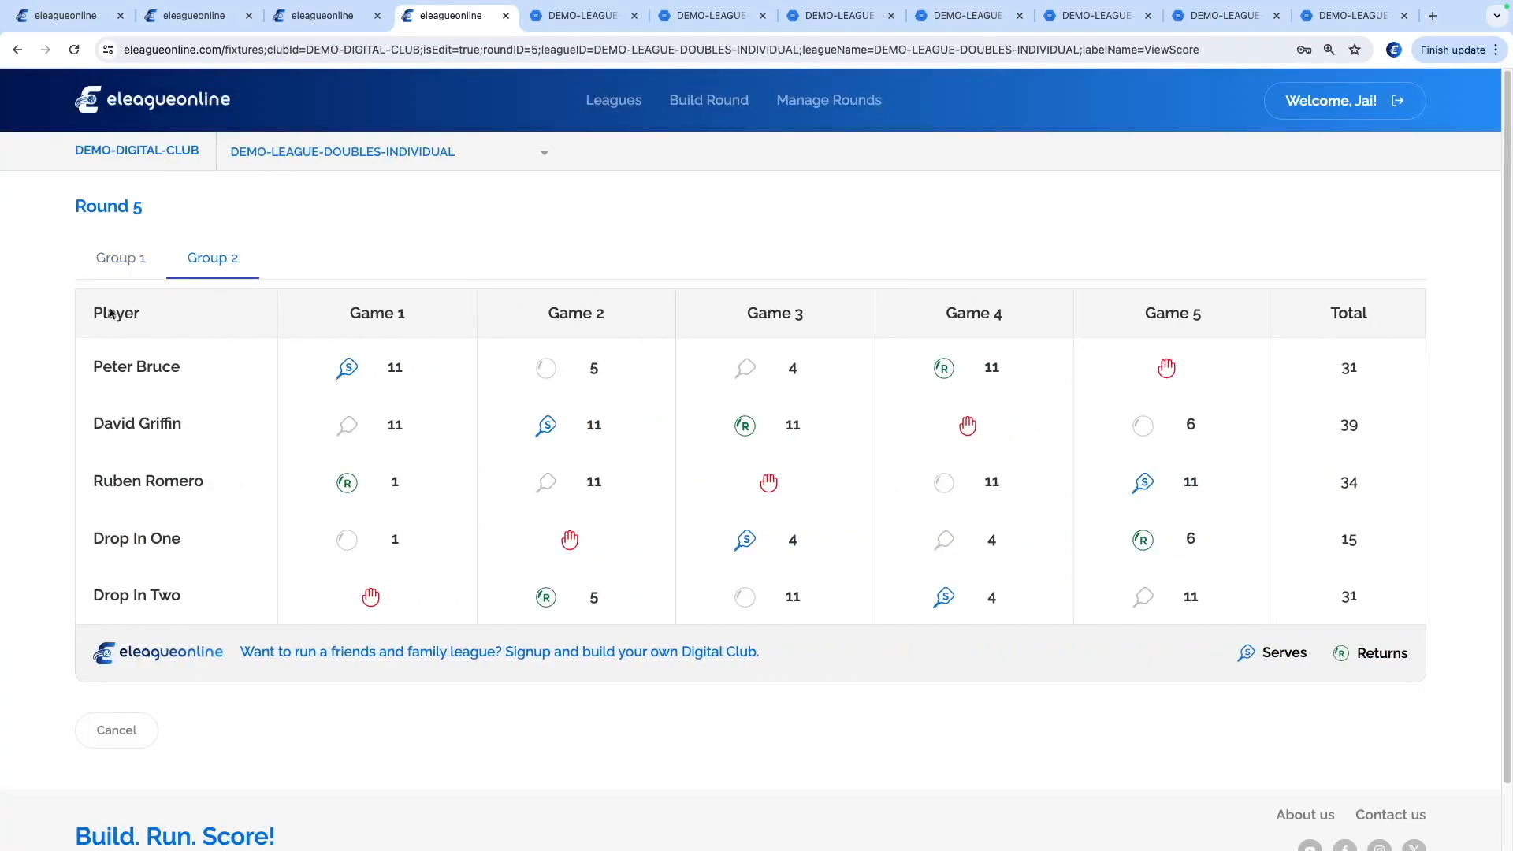
pyautogui.moveTo(106, 599); pyautogui.dragTo(209, 597)
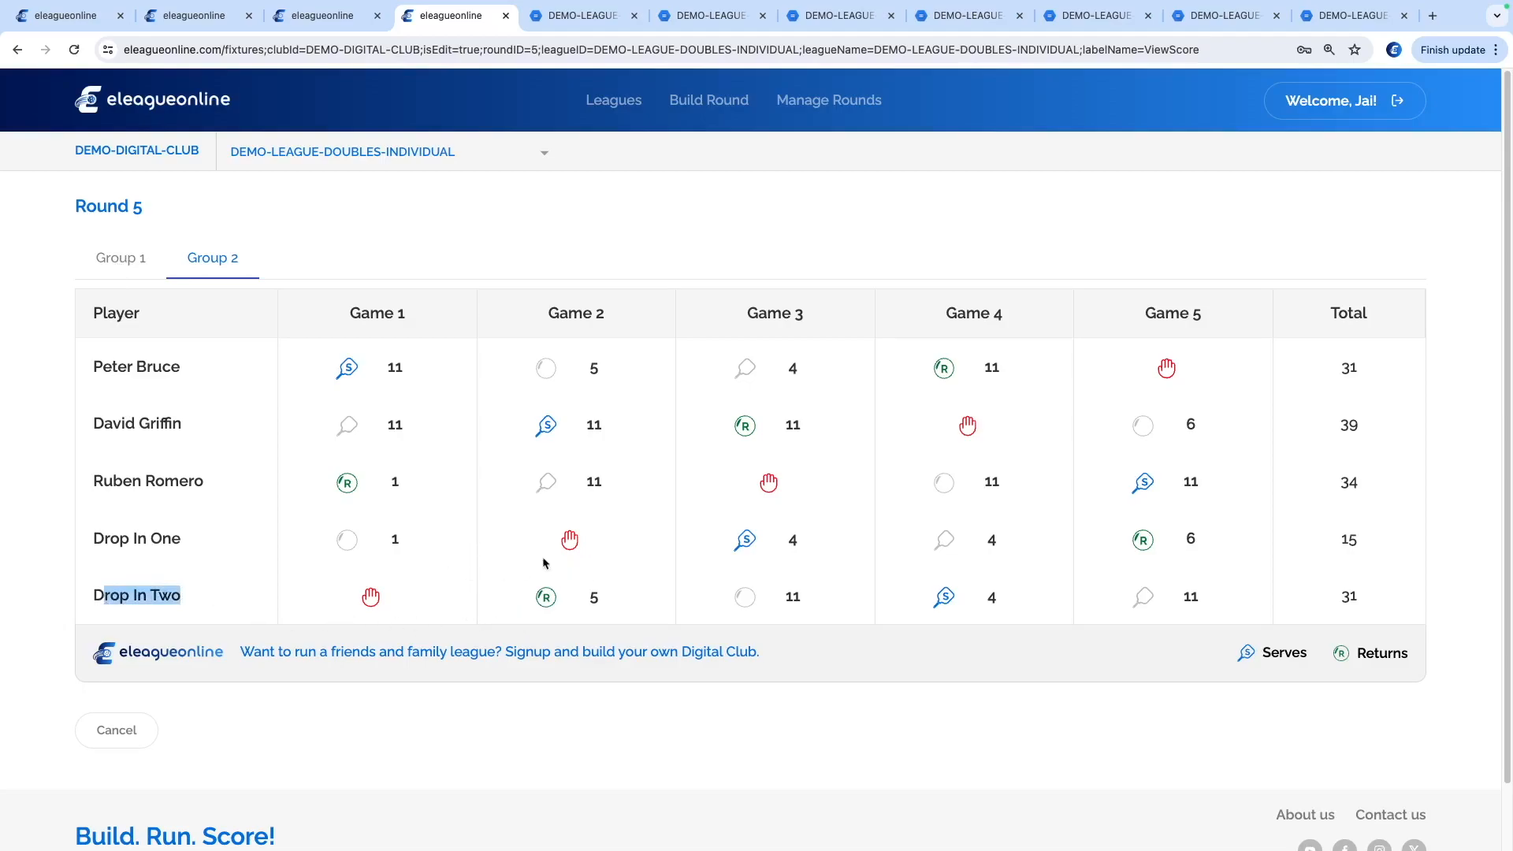
pyautogui.click(397, 539)
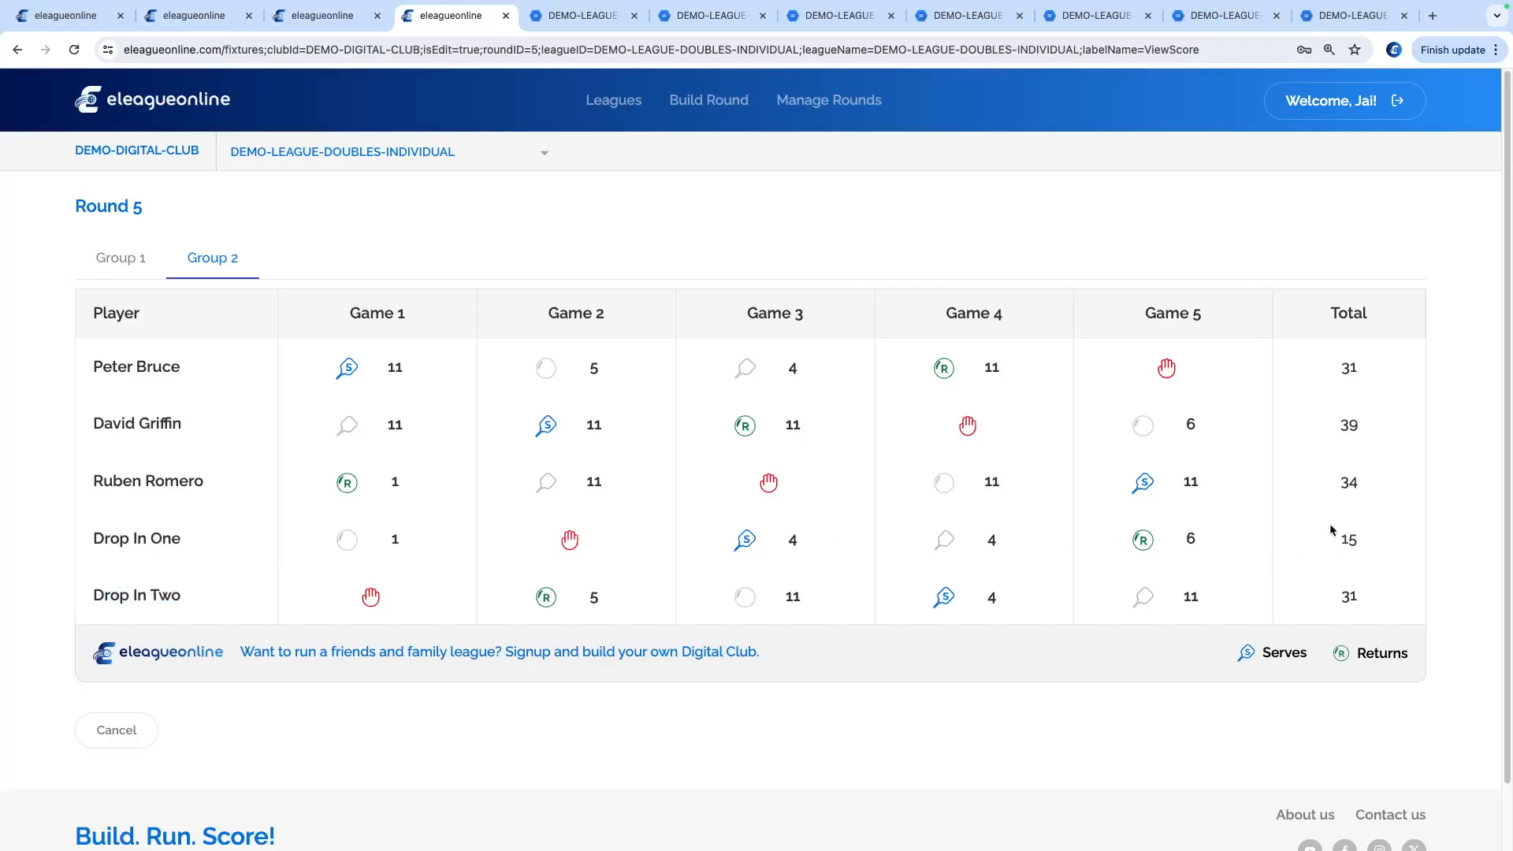
pyautogui.moveTo(1337, 543); pyautogui.dragTo(1413, 536)
pyautogui.click(545, 751)
# Unlock Round 5's scores and confirm the scoreboard now ends at Round 4
pyautogui.click(119, 745)
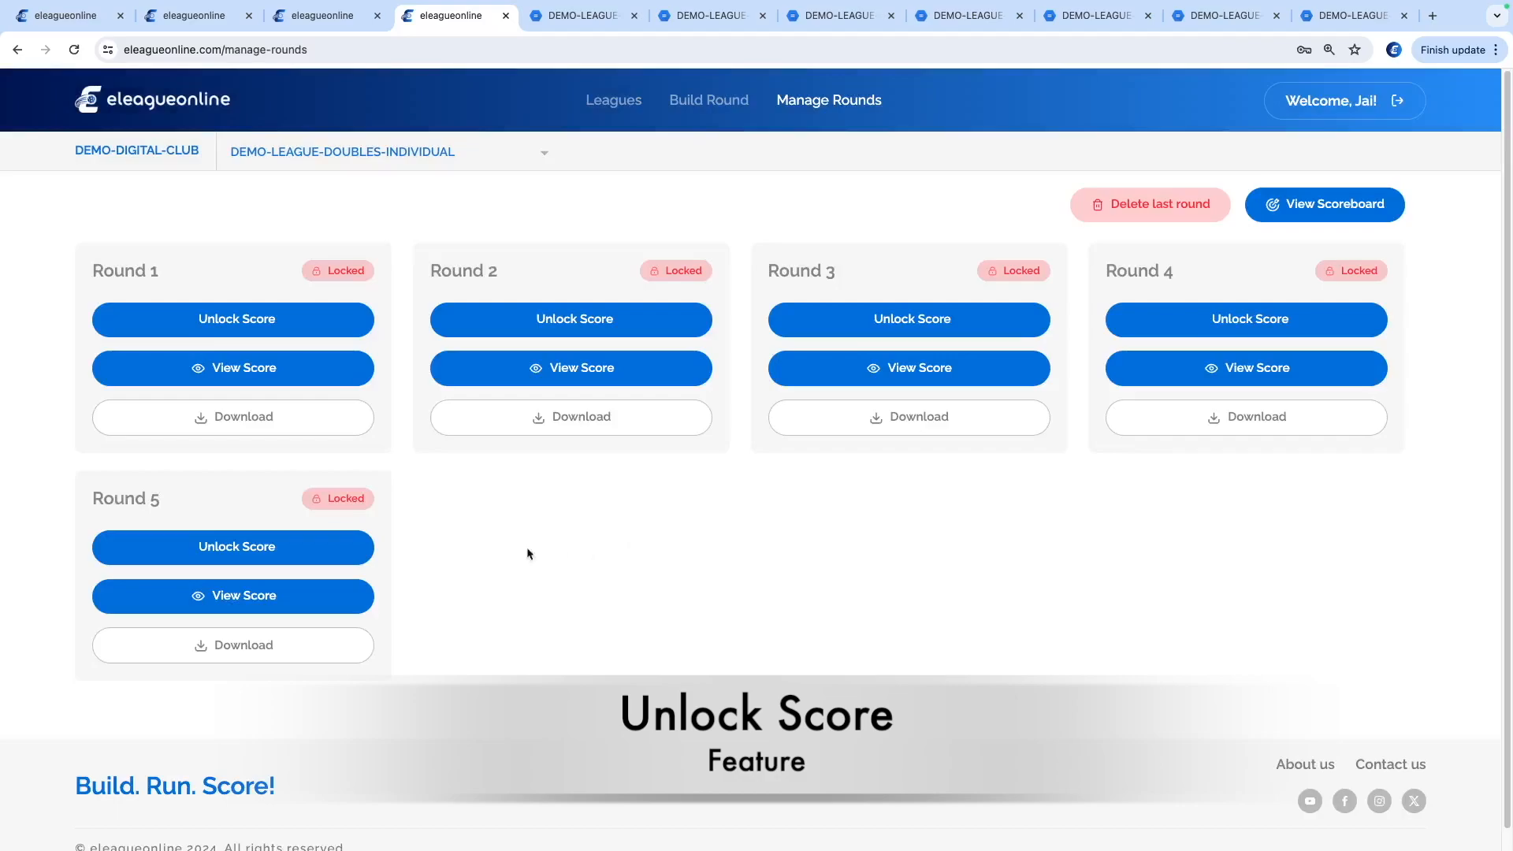
pyautogui.click(269, 549)
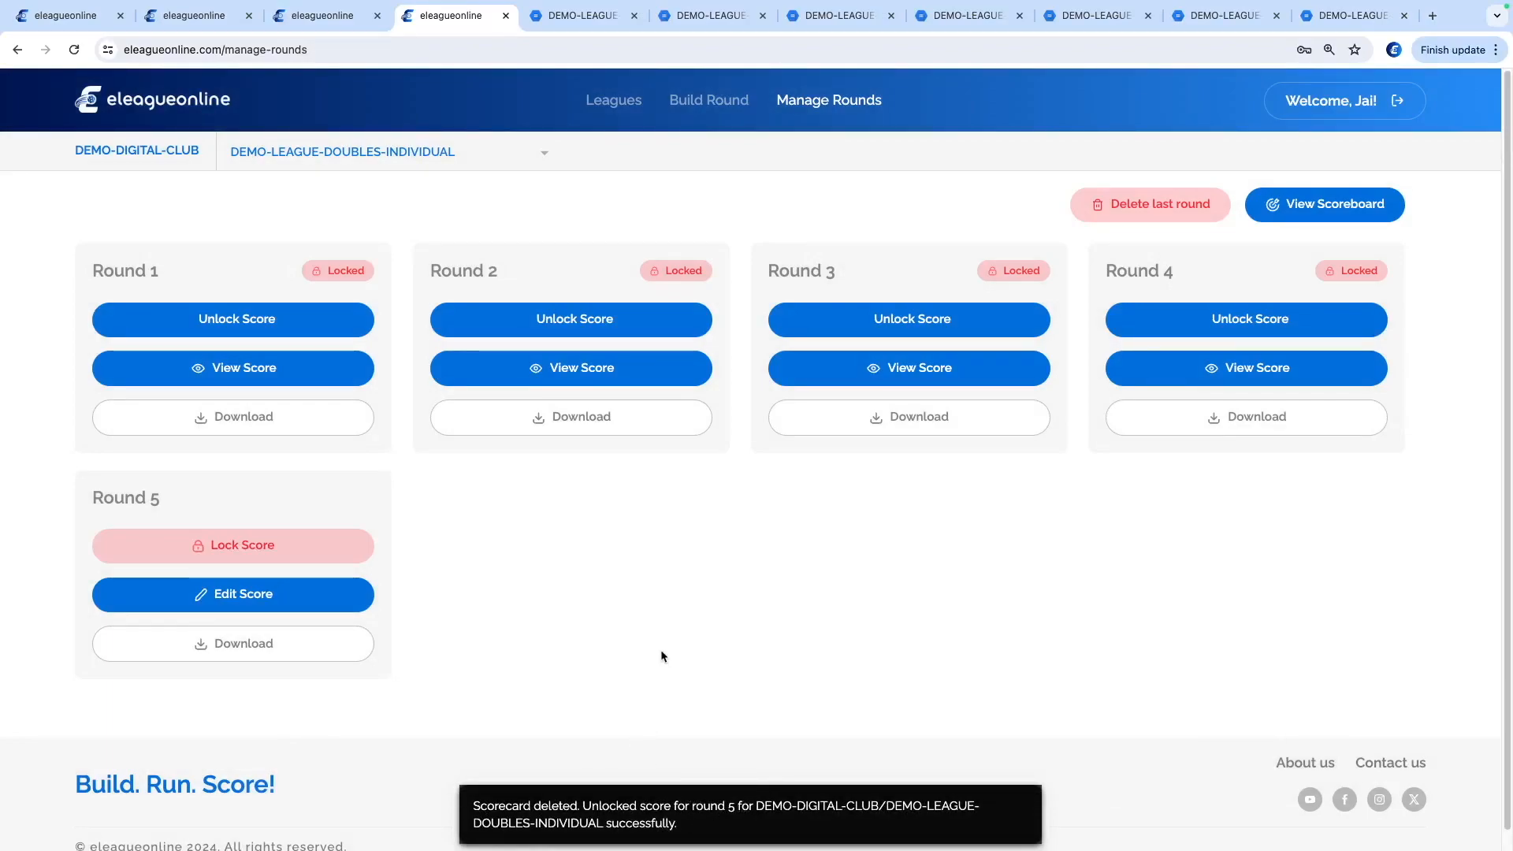
pyautogui.click(1324, 207)
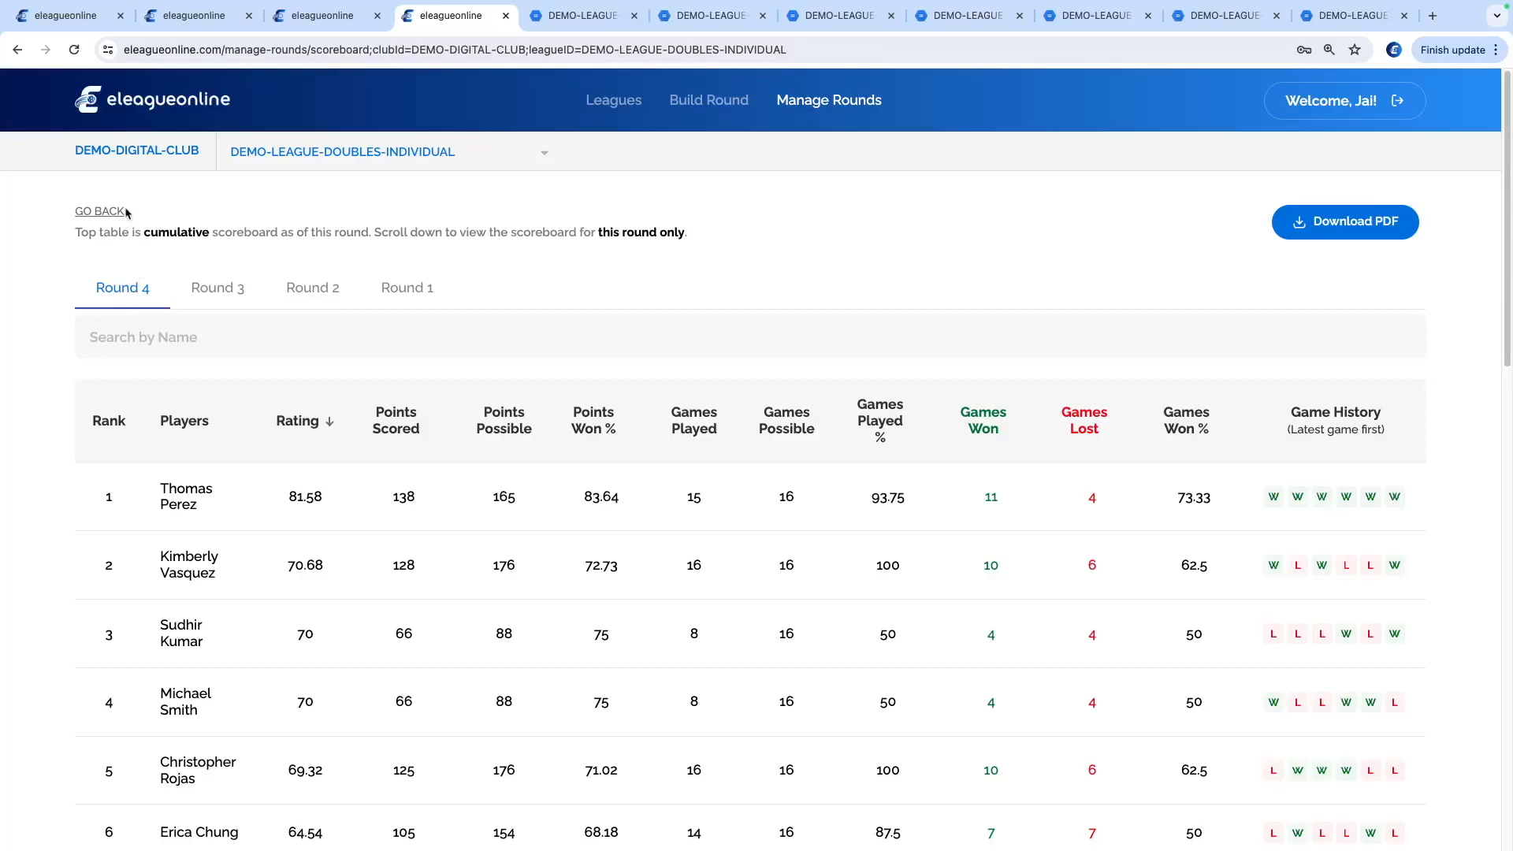
pyautogui.click(99, 211)
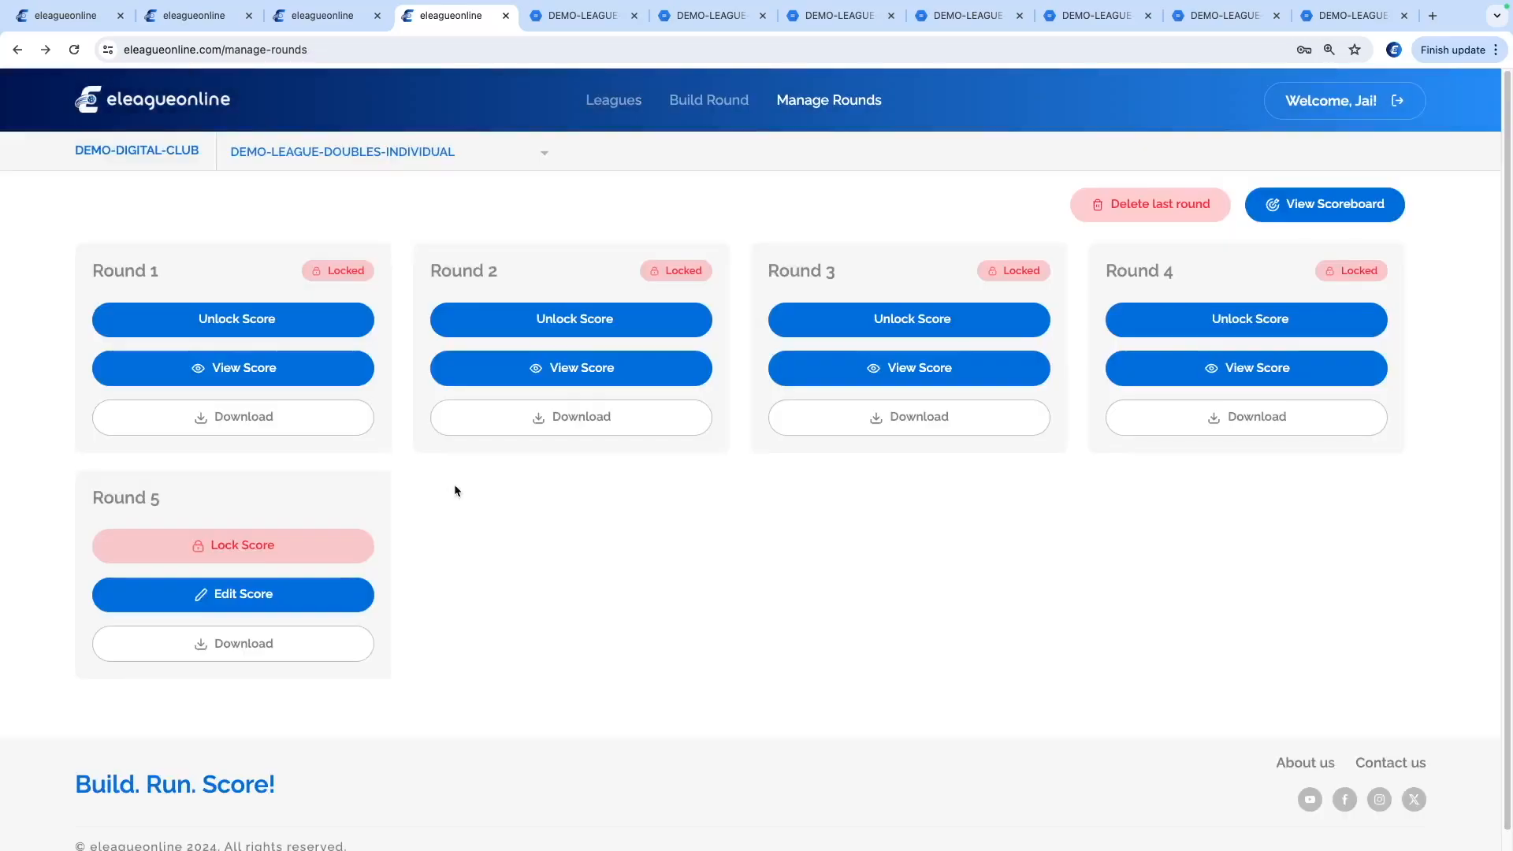
# Save Round 5 Group 2 Game 1 scores of 1, 1, 11 and 11, making totals 21, 29, 44, 25, 31
pyautogui.click(256, 601)
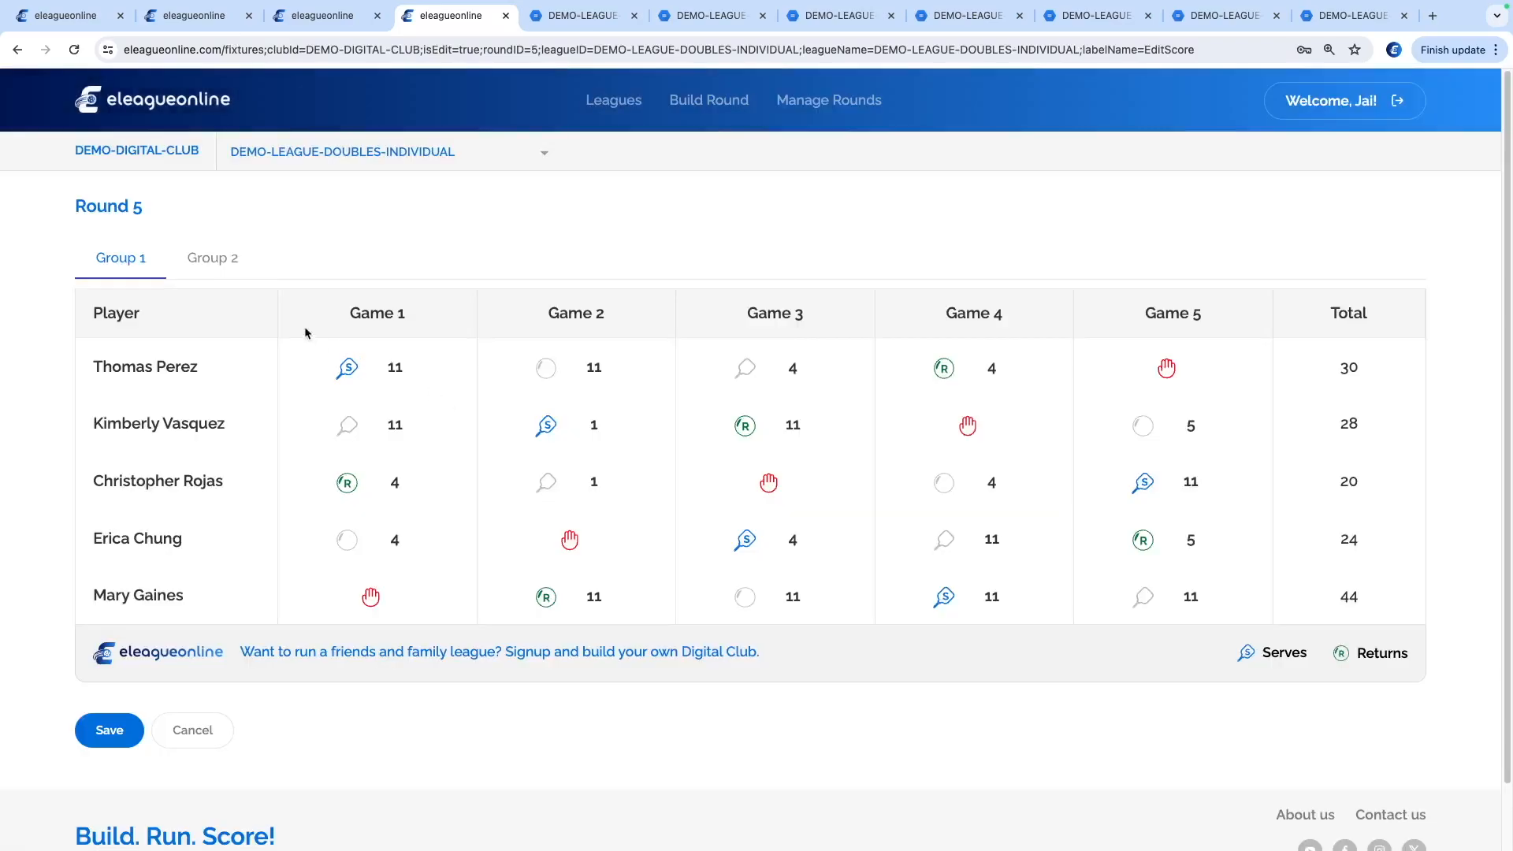
pyautogui.click(212, 260)
pyautogui.click(355, 391)
pyautogui.write('1')
pyautogui.press('Tab')
pyautogui.write('1')
pyautogui.press('Tab')
pyautogui.write('11')
pyautogui.press('Tab')
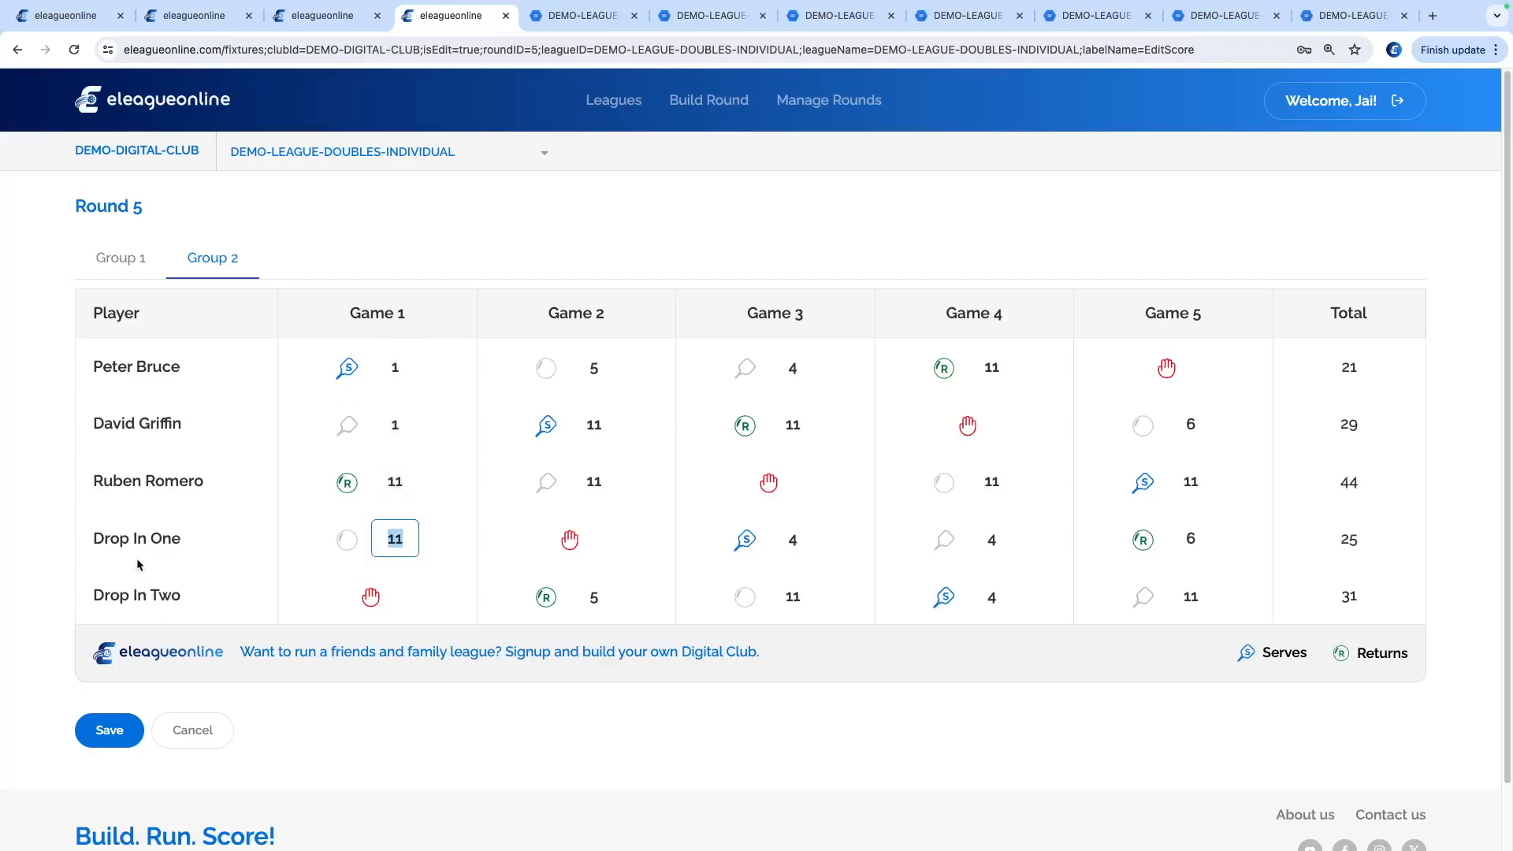
pyautogui.click(161, 540)
pyautogui.click(118, 731)
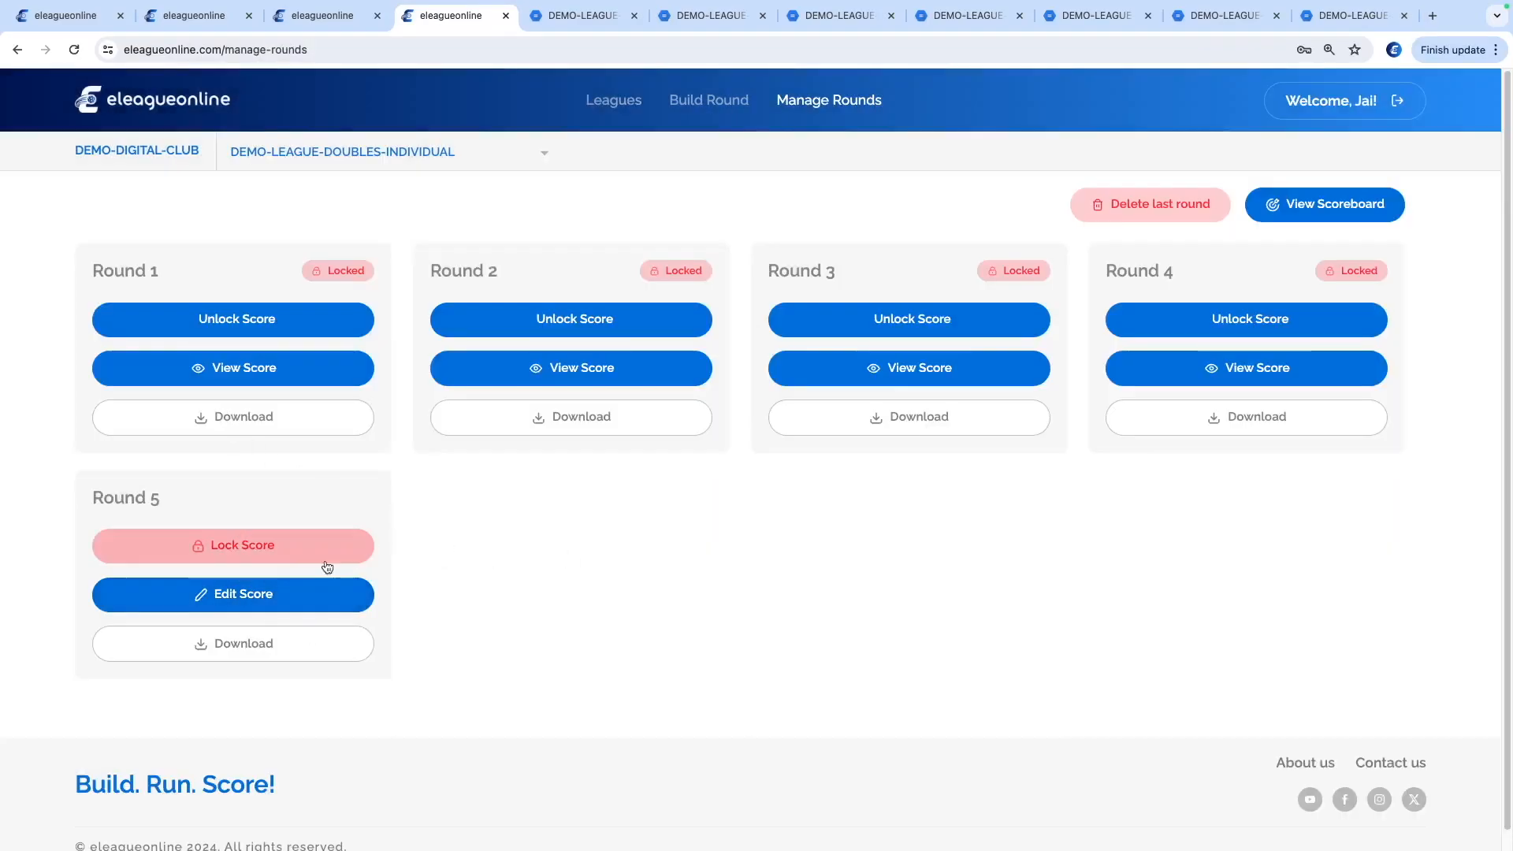
# Relock Round 5 and review the scoreboard, topped at 77.99 with Drop In One last at 50.46
pyautogui.click(273, 544)
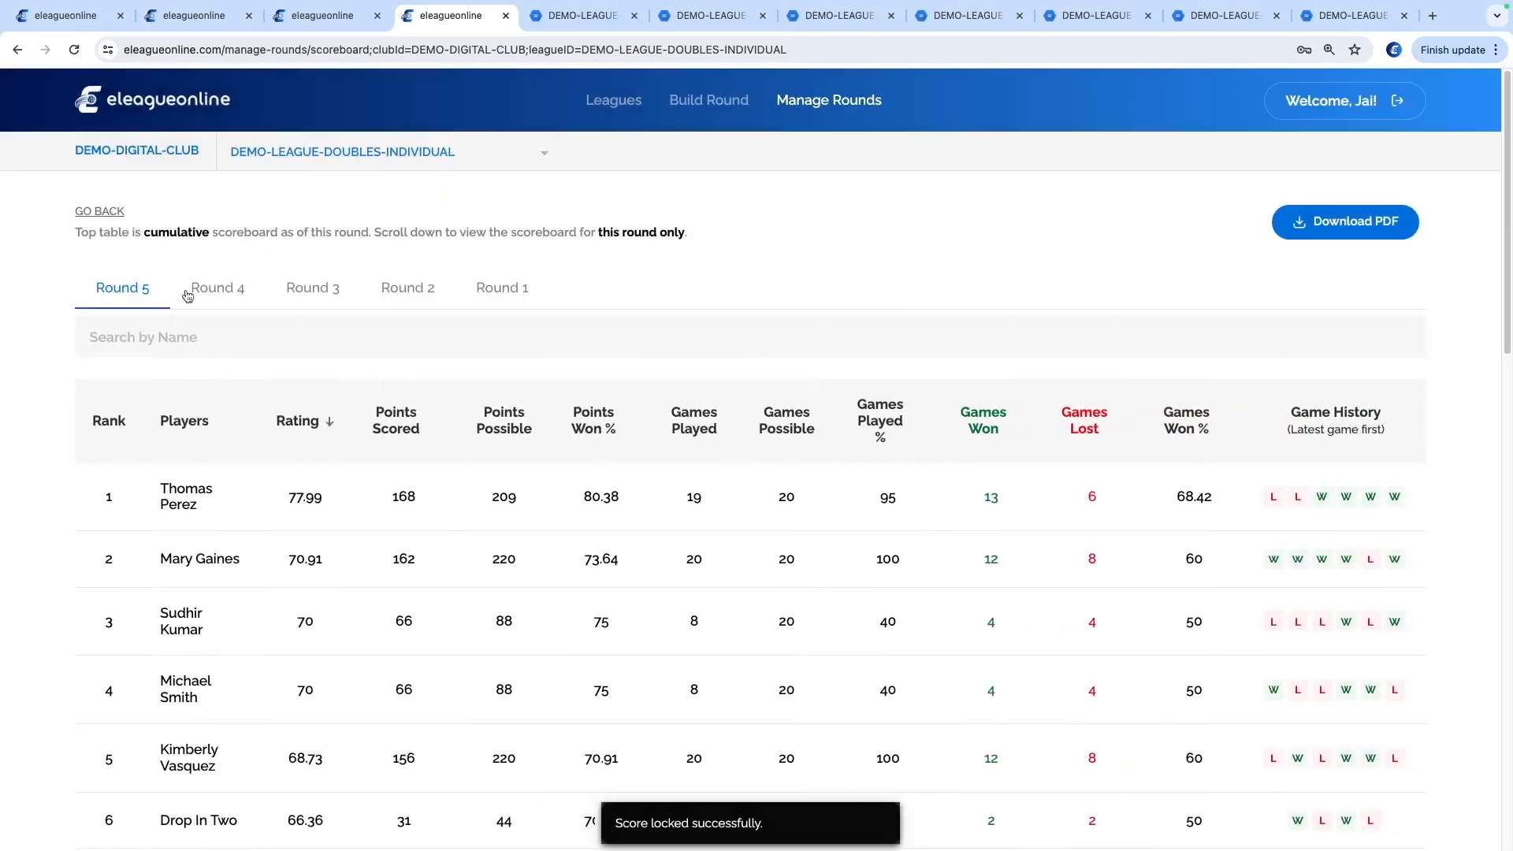
pyautogui.scroll(-5, 150, 321)
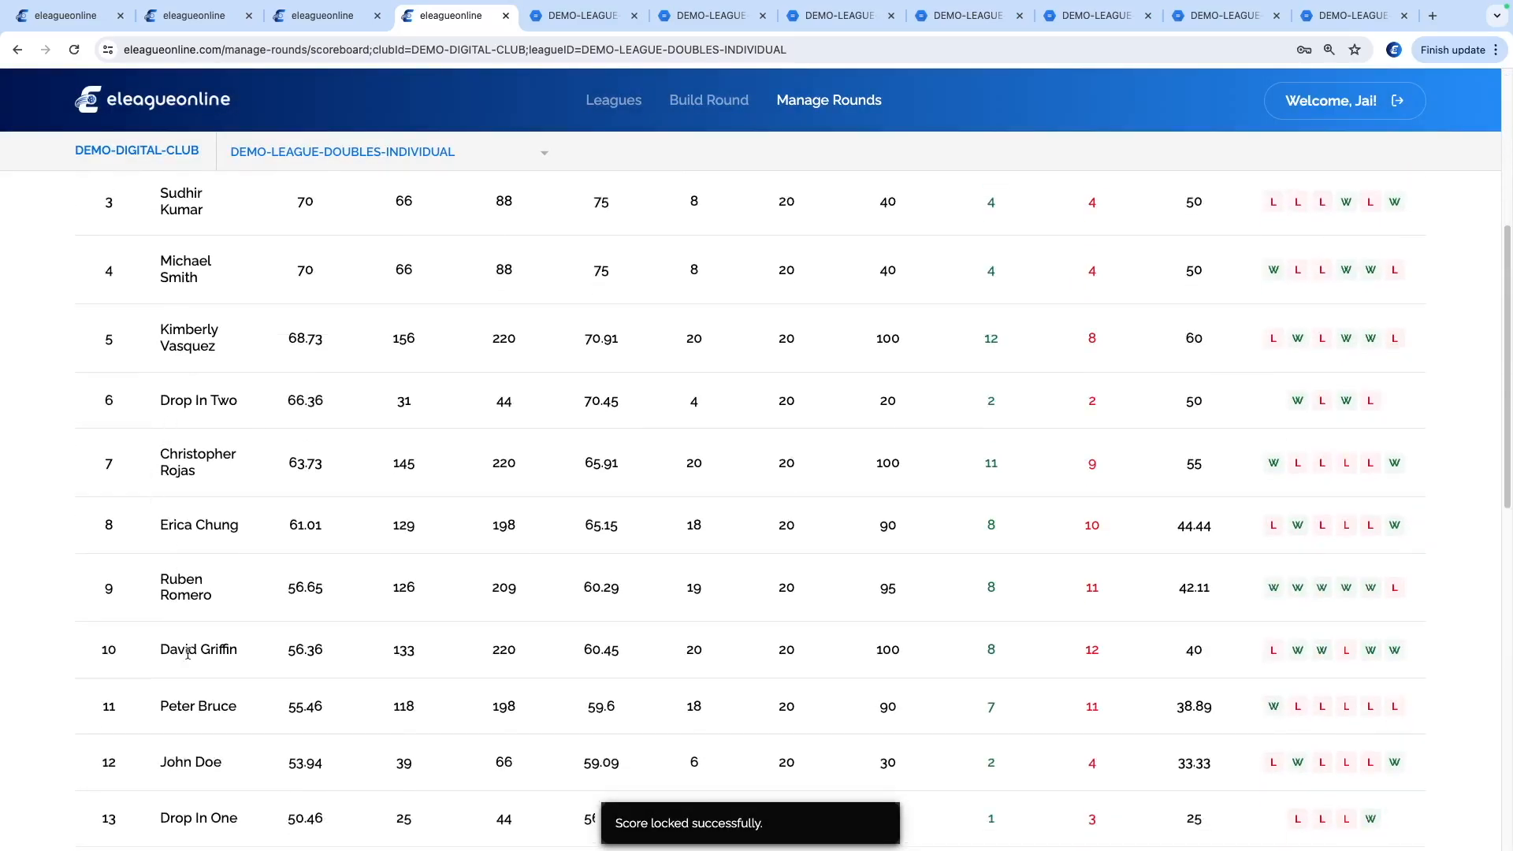
pyautogui.scroll(-2, 197, 670)
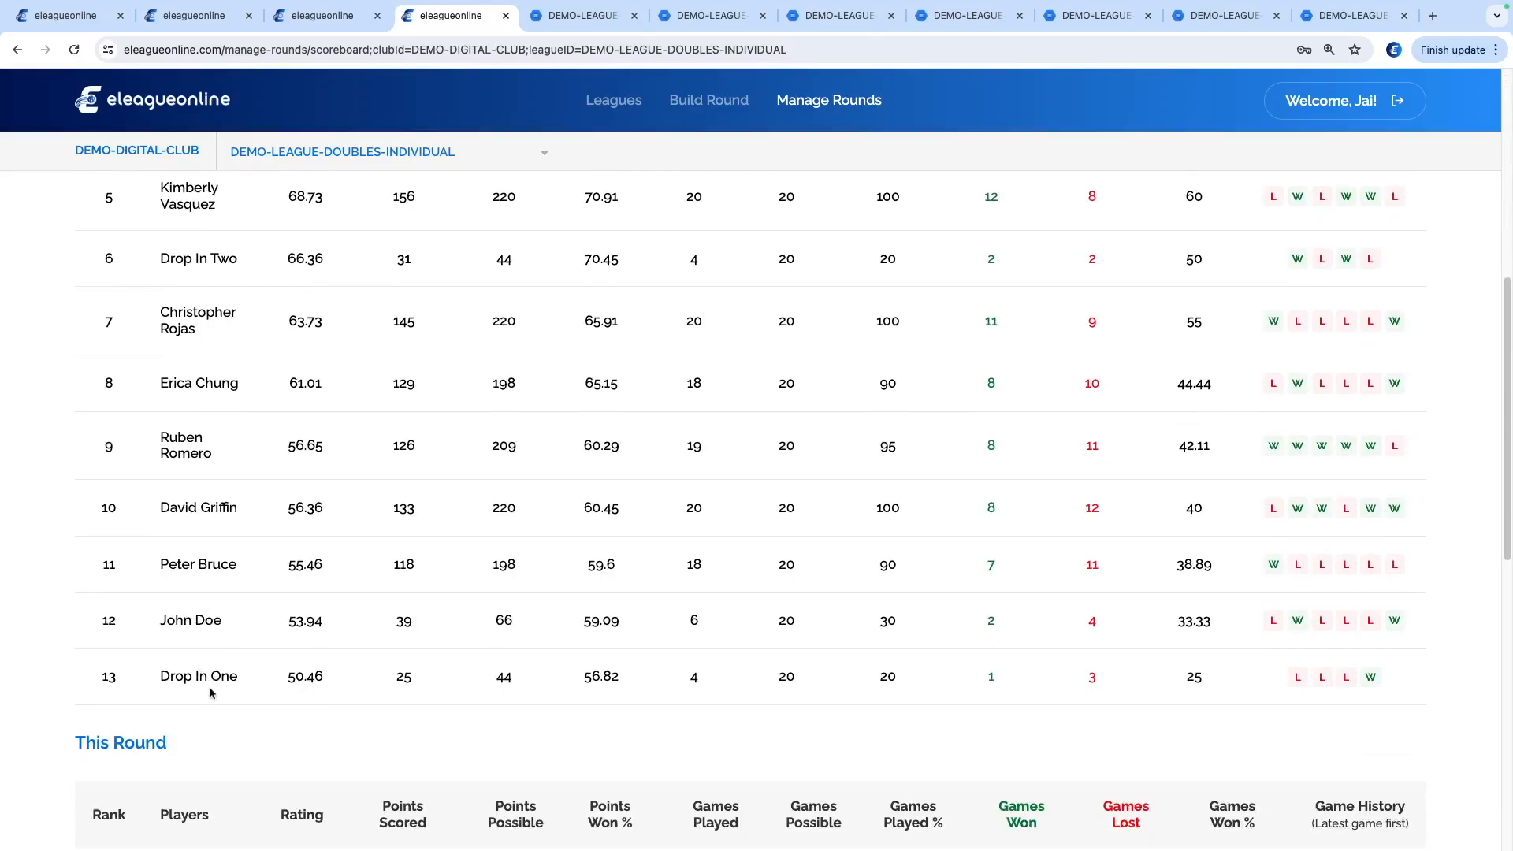
pyautogui.doubleClick(1370, 678)
pyautogui.scroll(10, 538, 511)
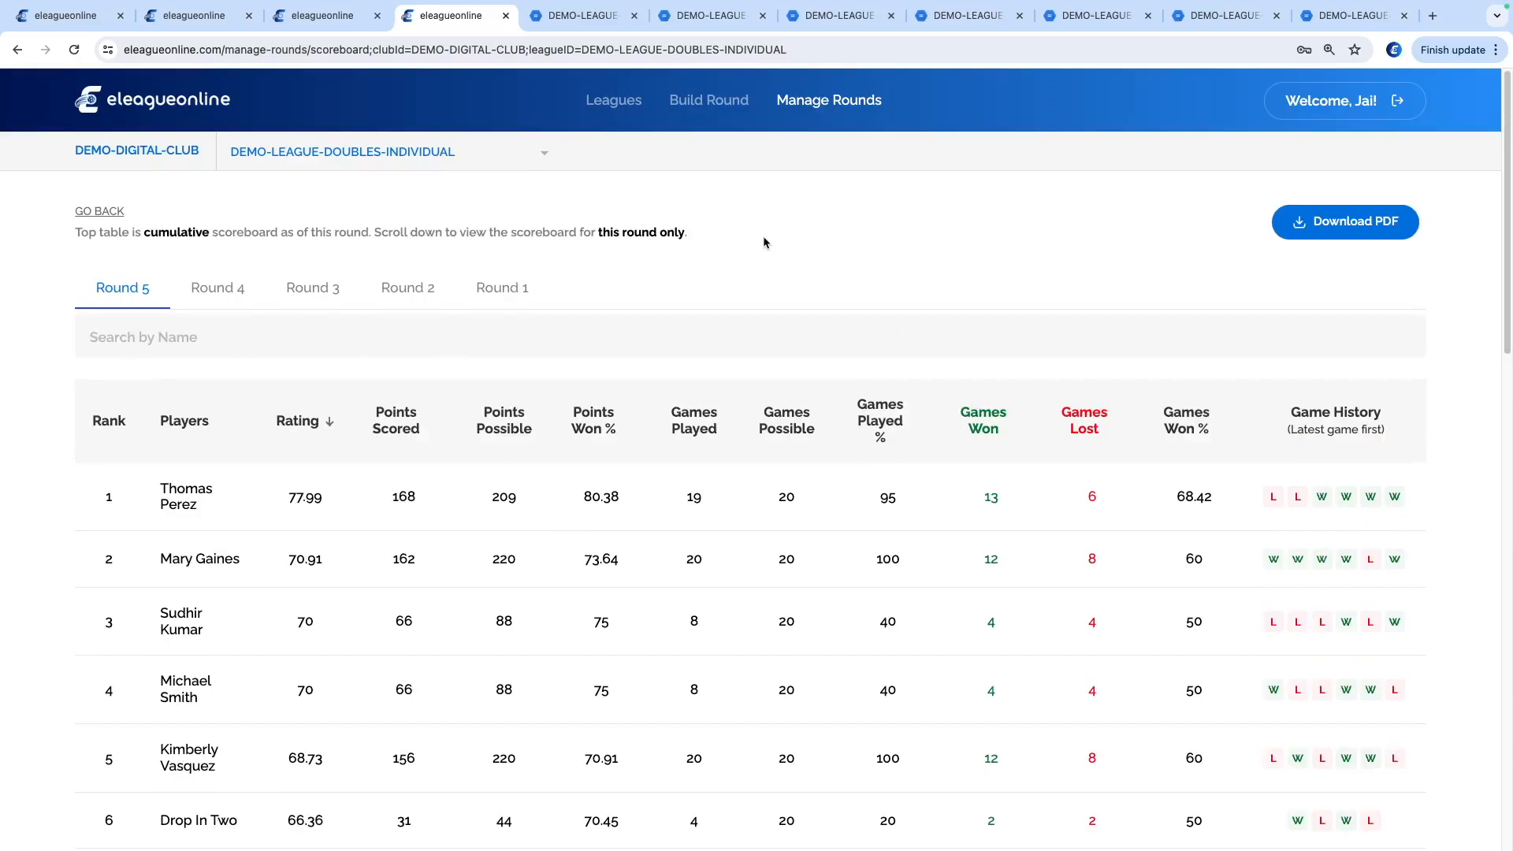
pyautogui.click(815, 101)
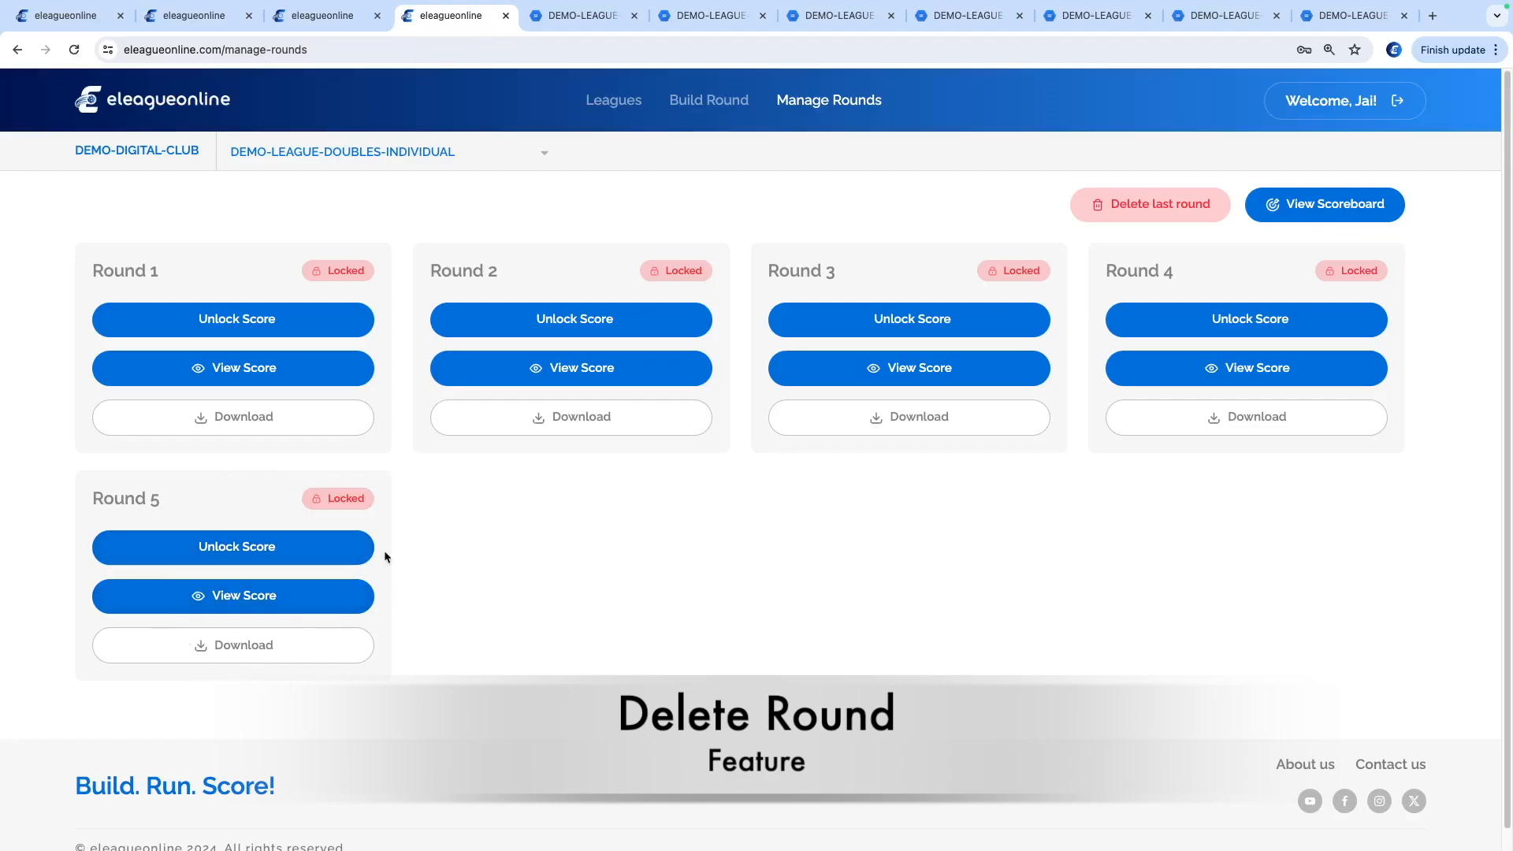
# Review Round 5's Group 1 and Group 2 recorded scores
pyautogui.click(297, 595)
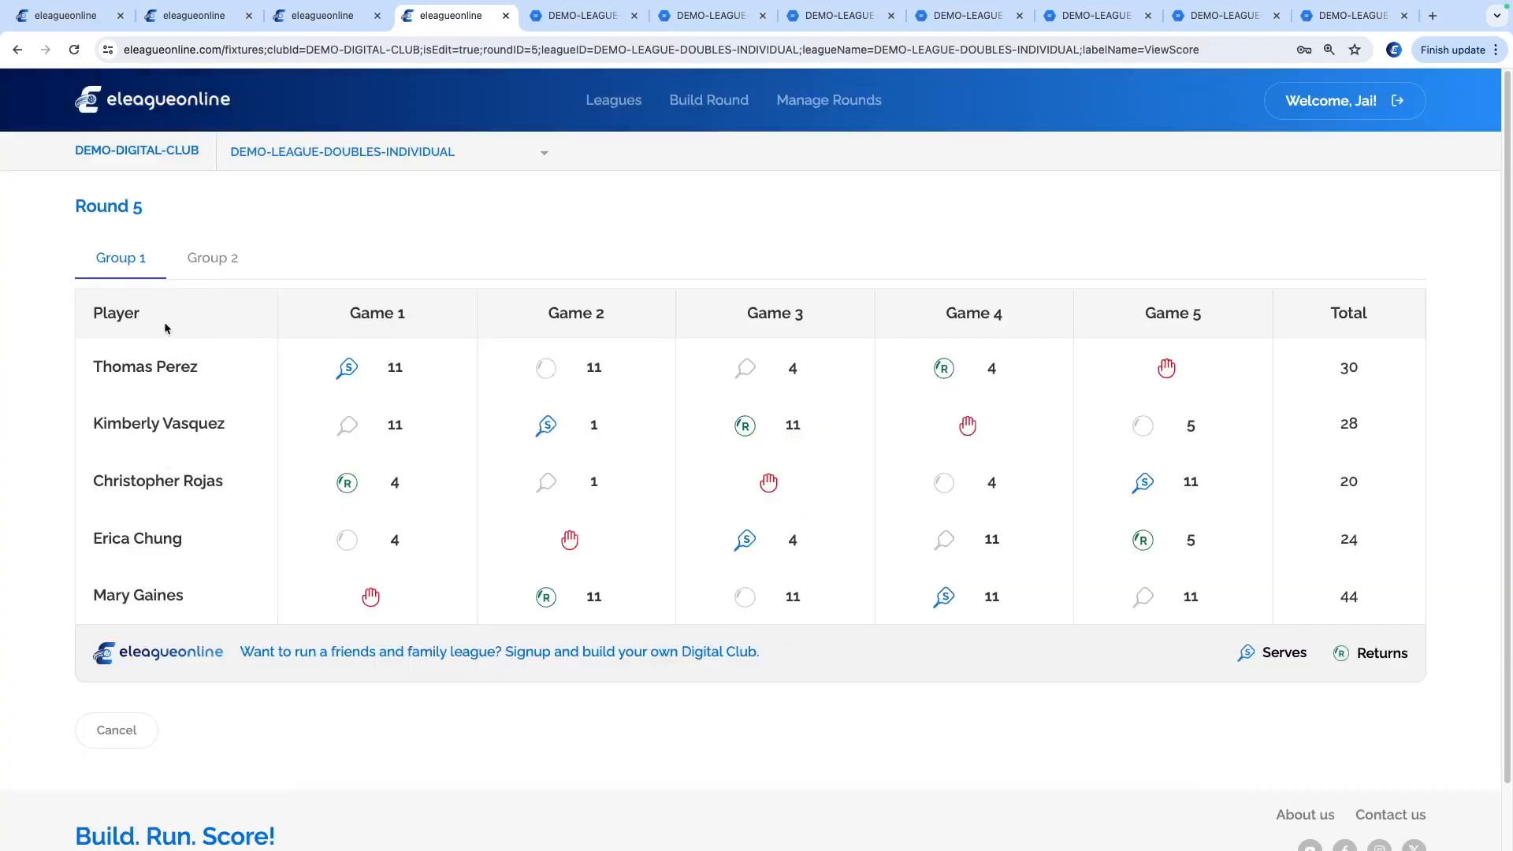
pyautogui.click(212, 269)
pyautogui.click(118, 259)
pyautogui.click(134, 731)
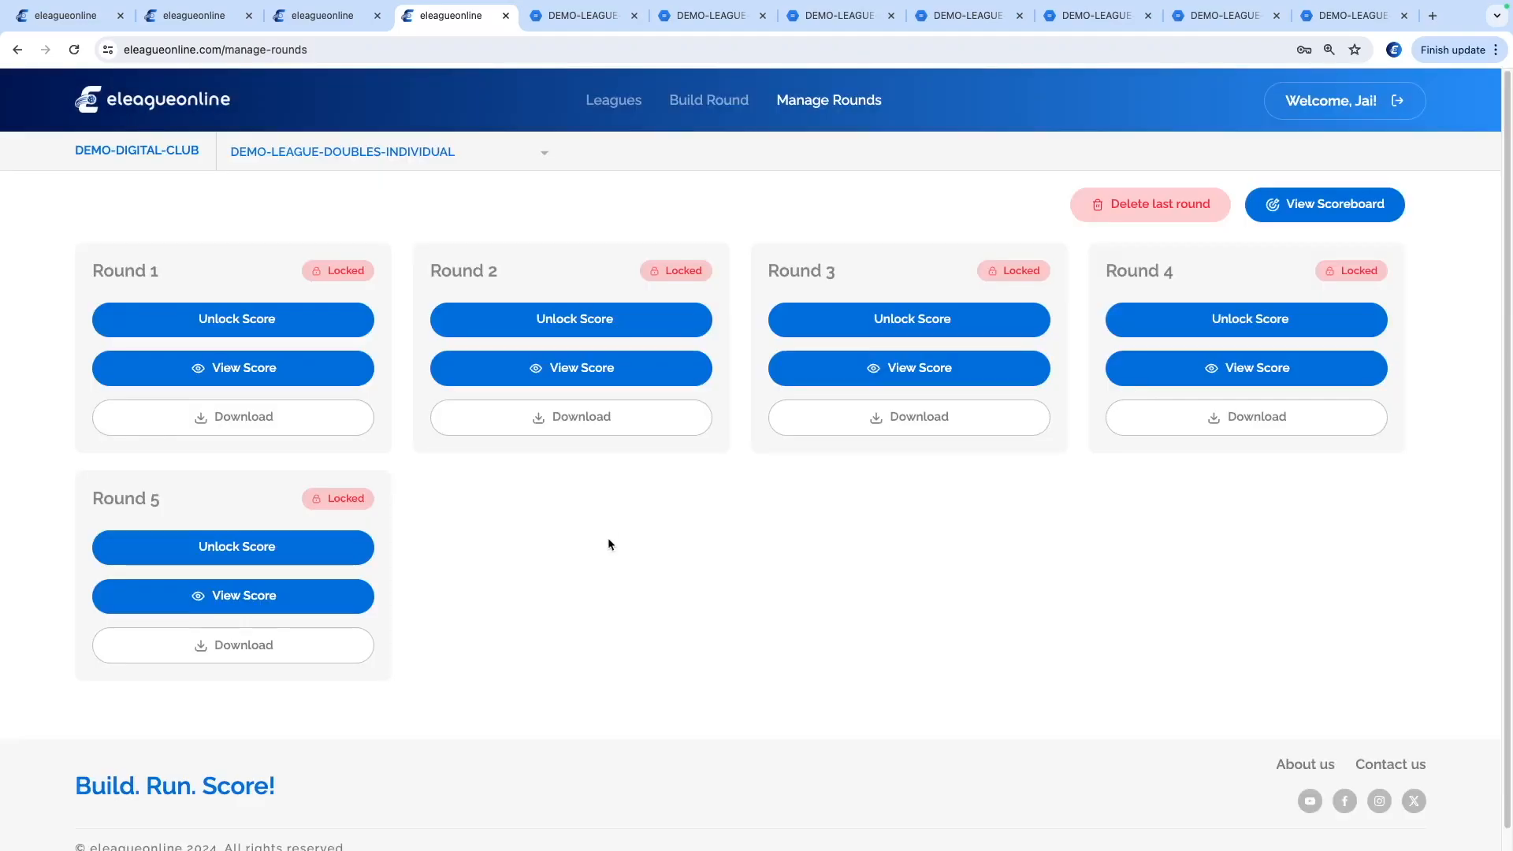
# Delete Round 5 and open the league scoreboard
pyautogui.click(1132, 206)
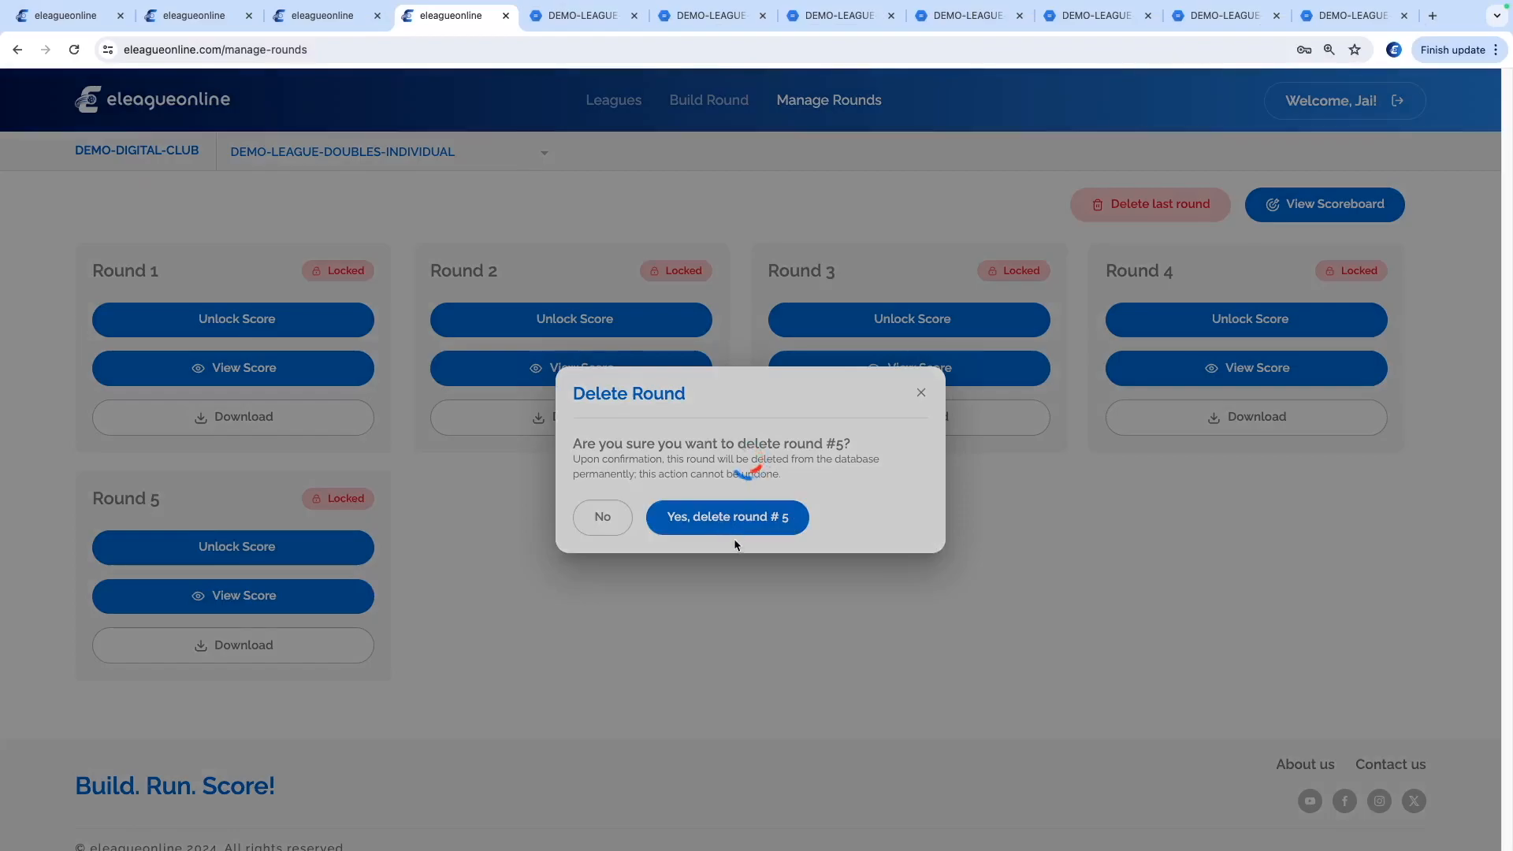
pyautogui.click(733, 528)
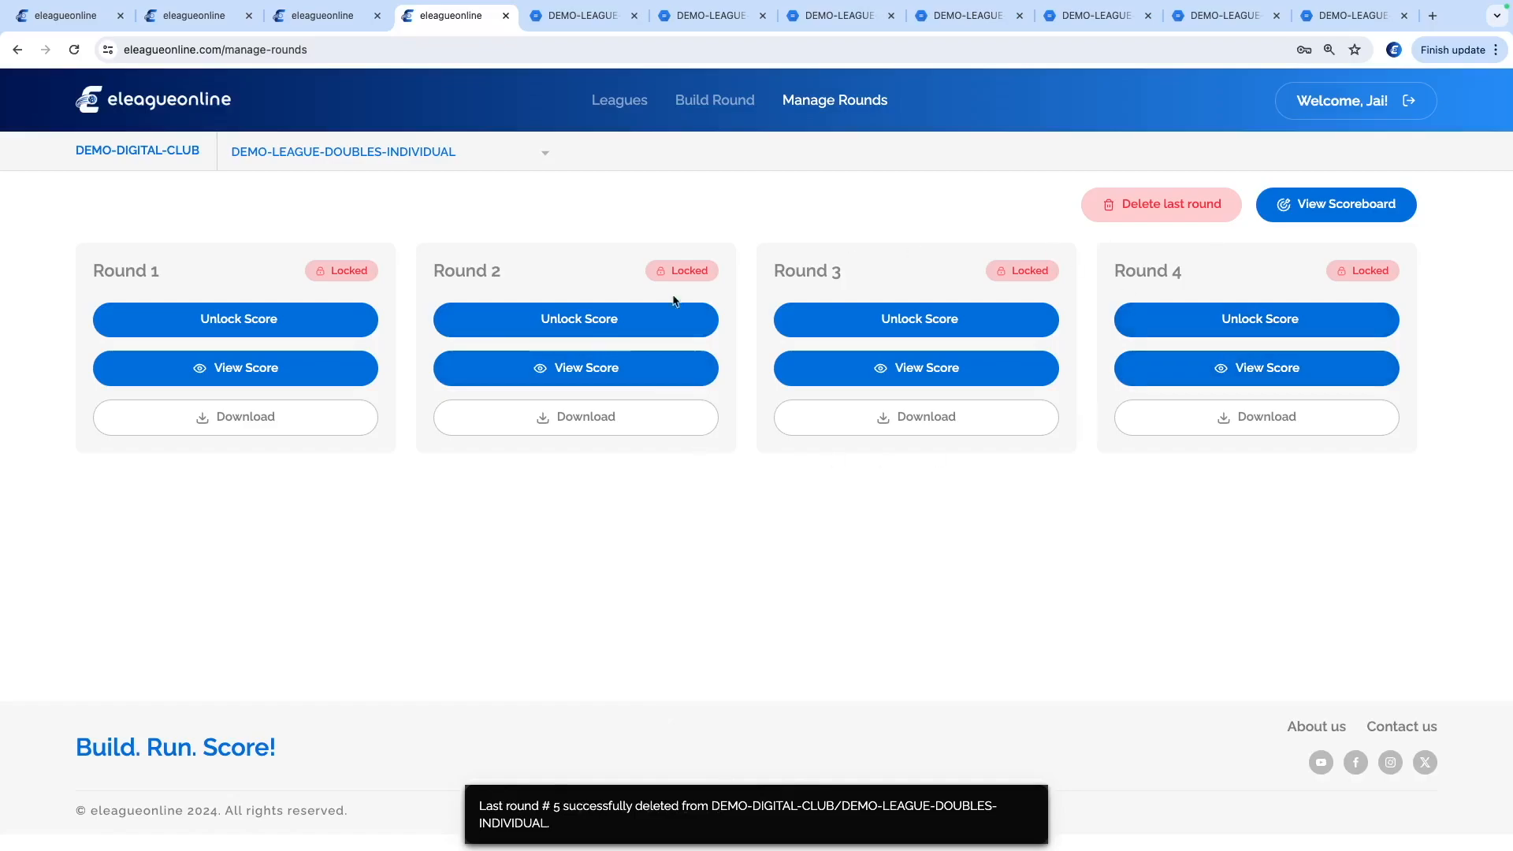
pyautogui.click(1296, 203)
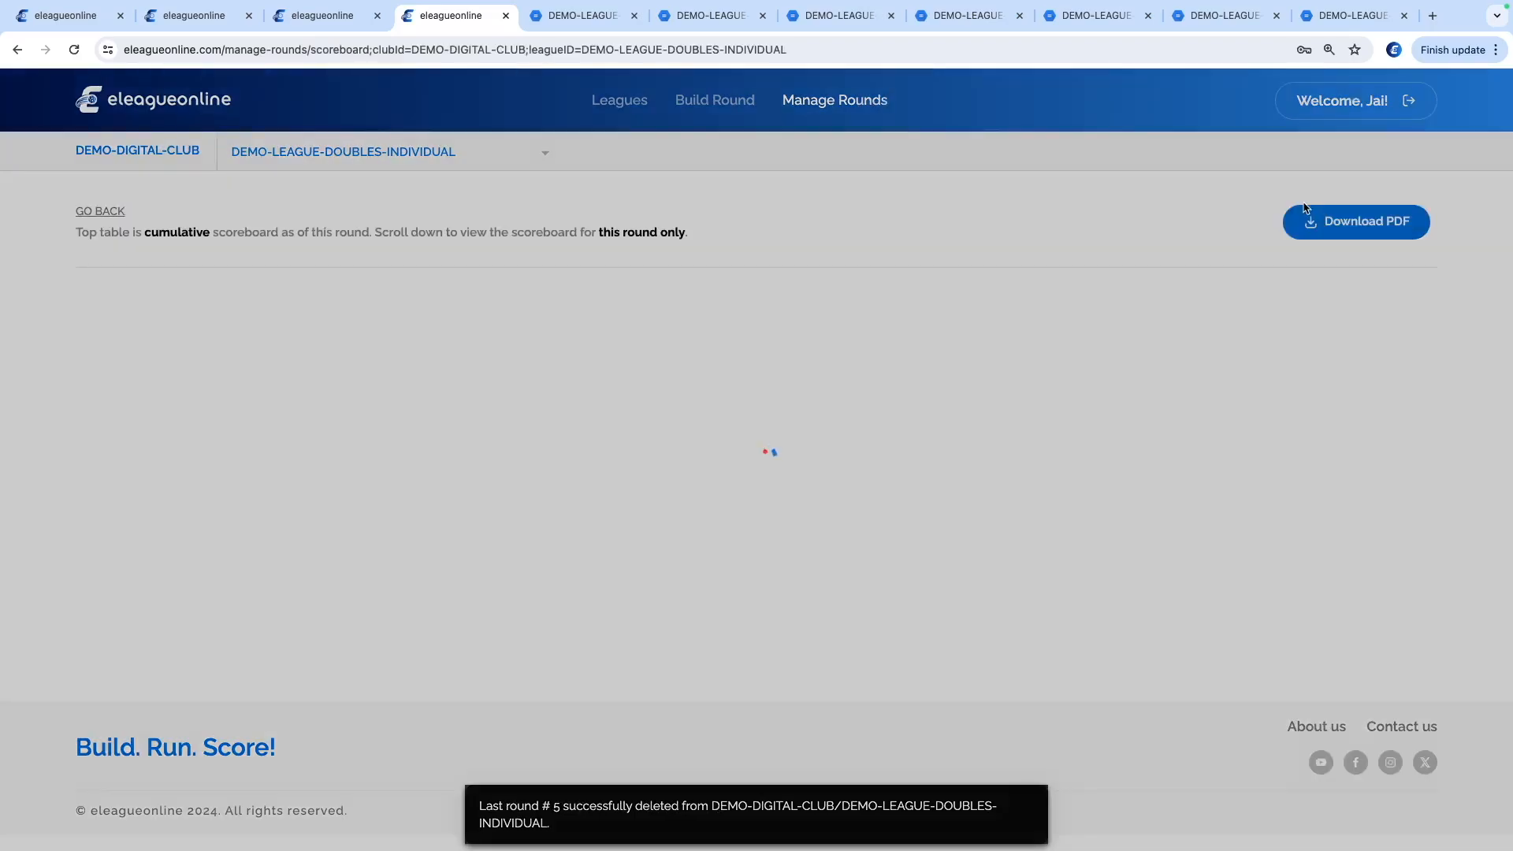
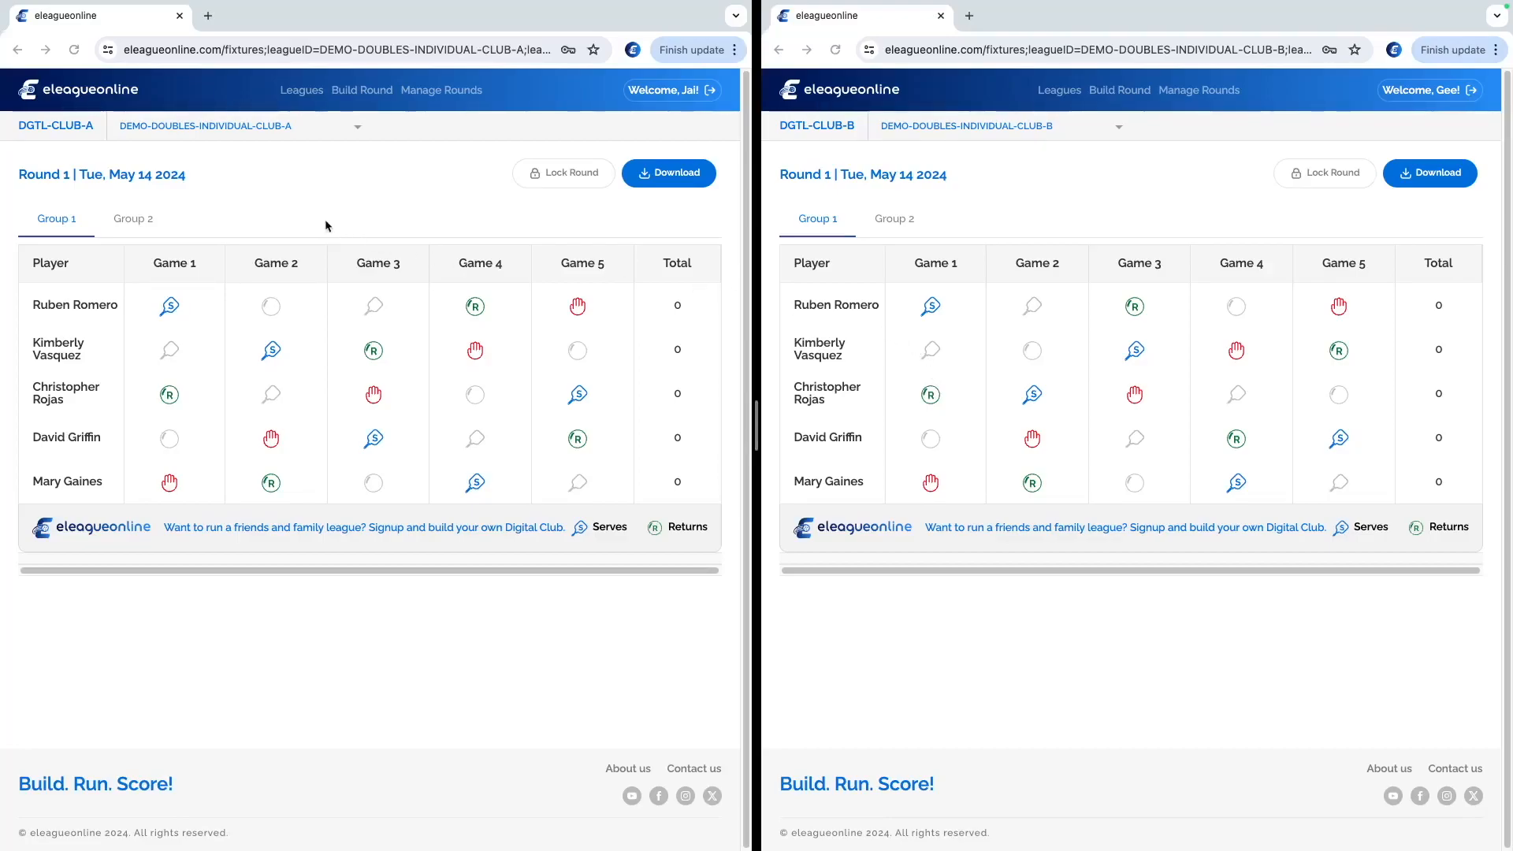
# Switch both Club A's and Club B's tables to Group 2, then download Club A's fixture PDF
pyautogui.click(136, 222)
pyautogui.click(906, 223)
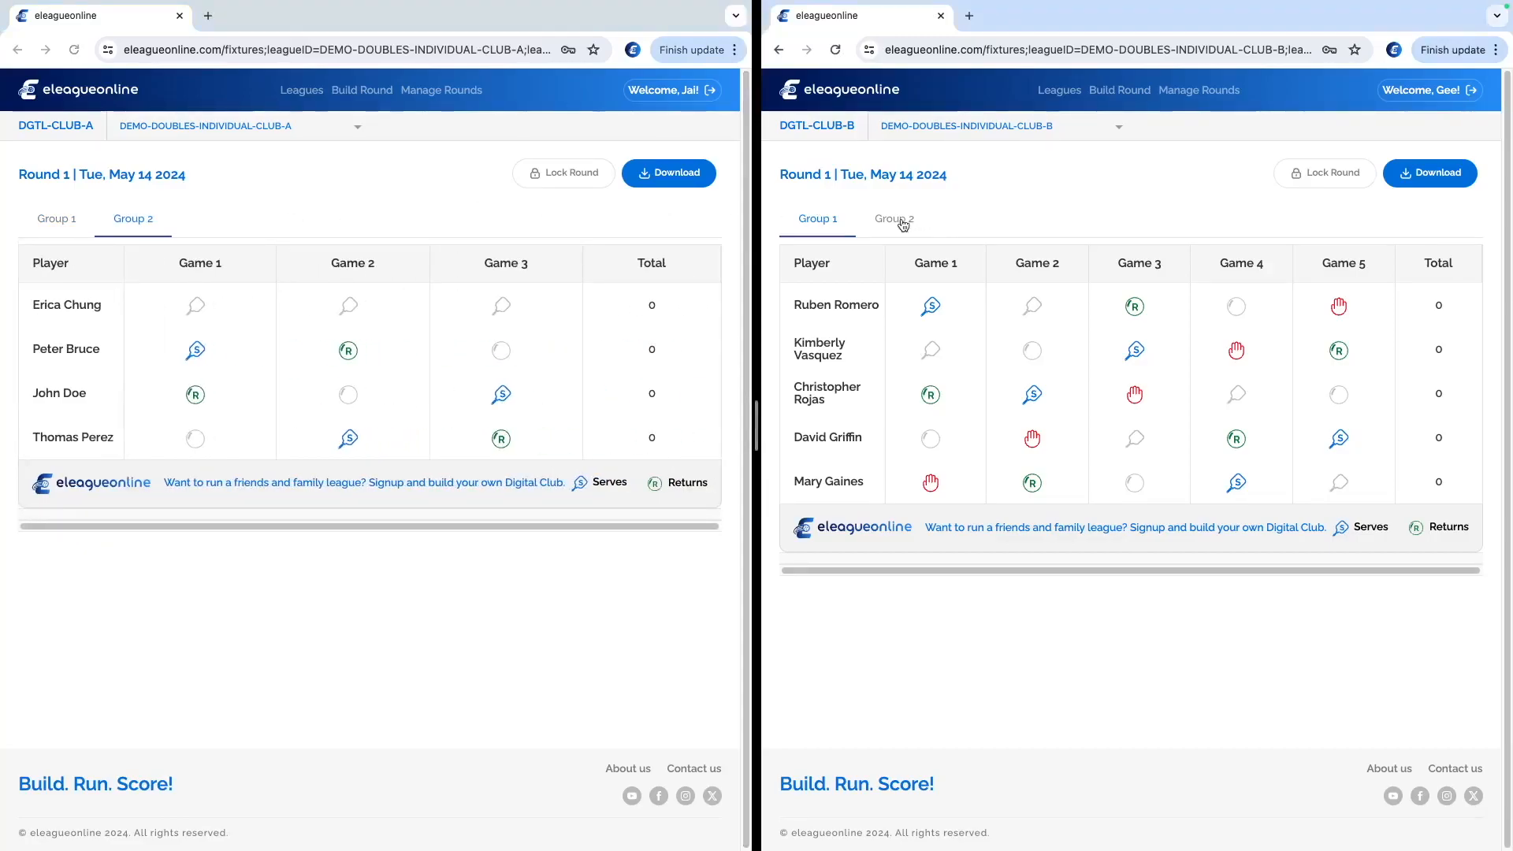
pyautogui.click(887, 222)
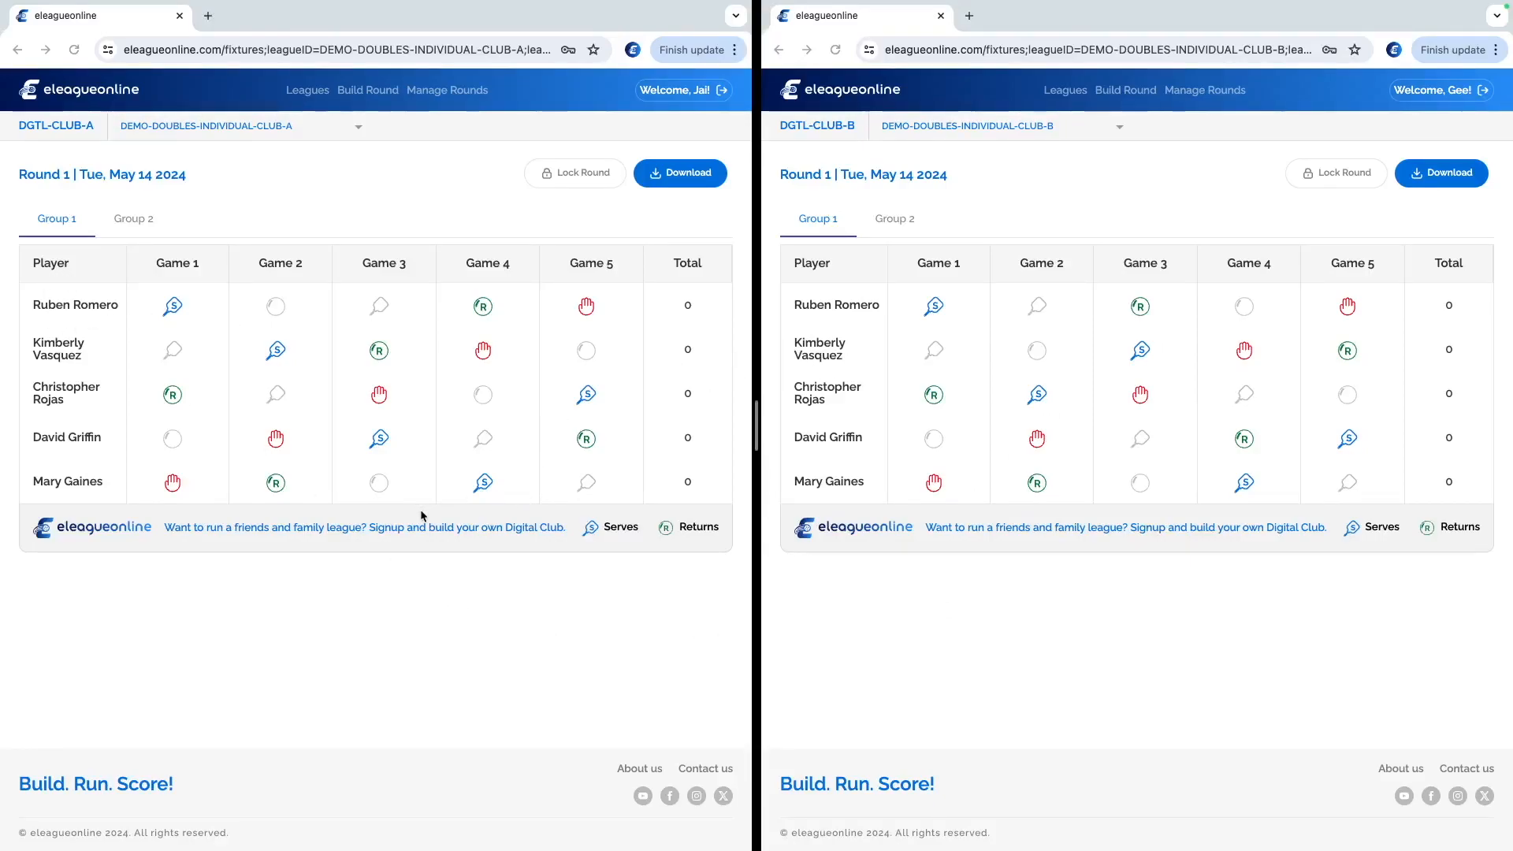
pyautogui.click(154, 224)
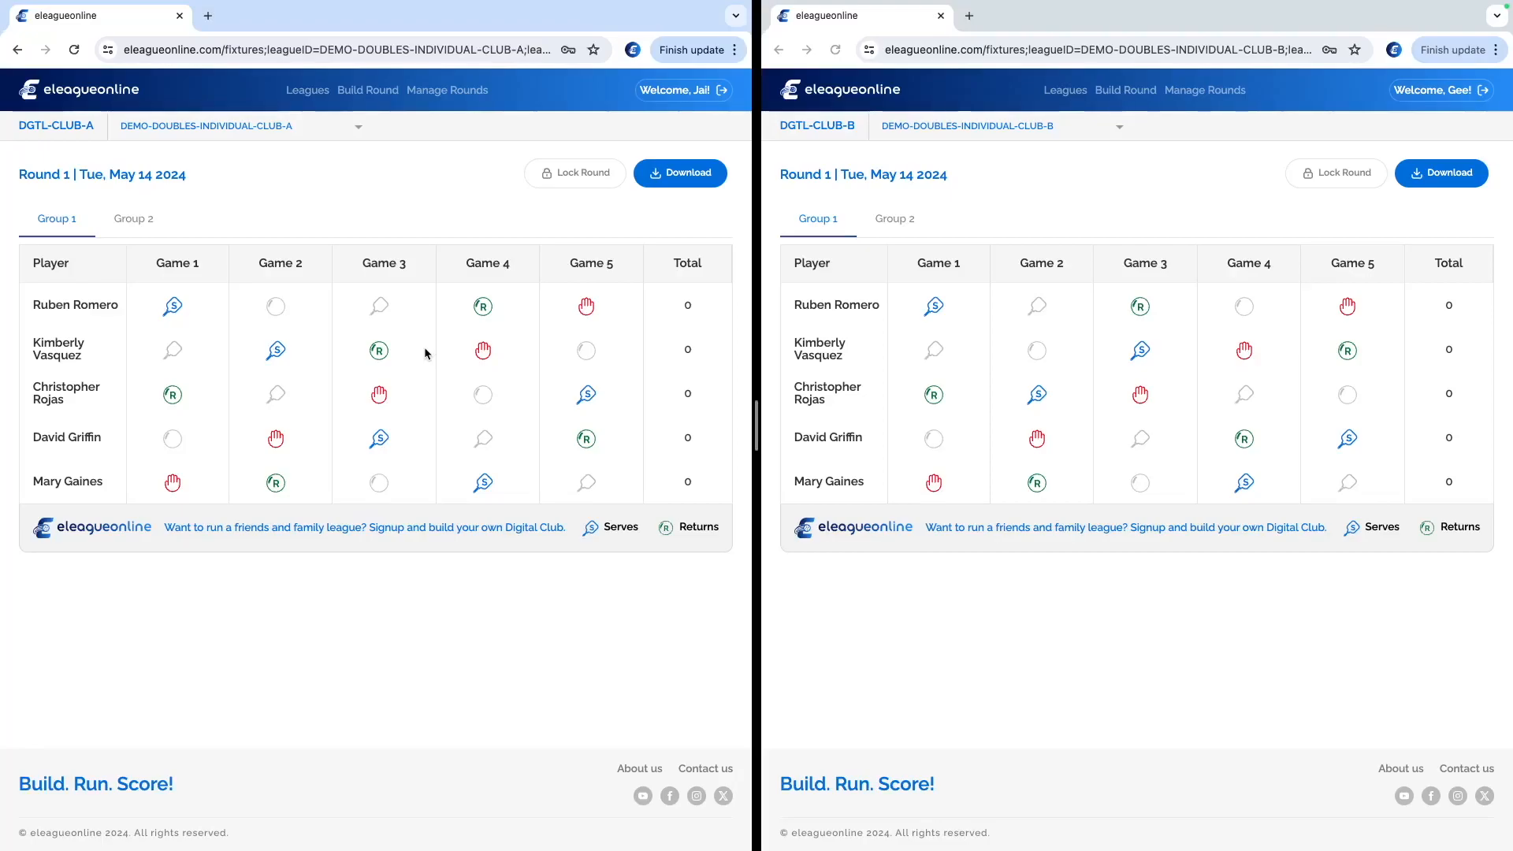
pyautogui.click(134, 219)
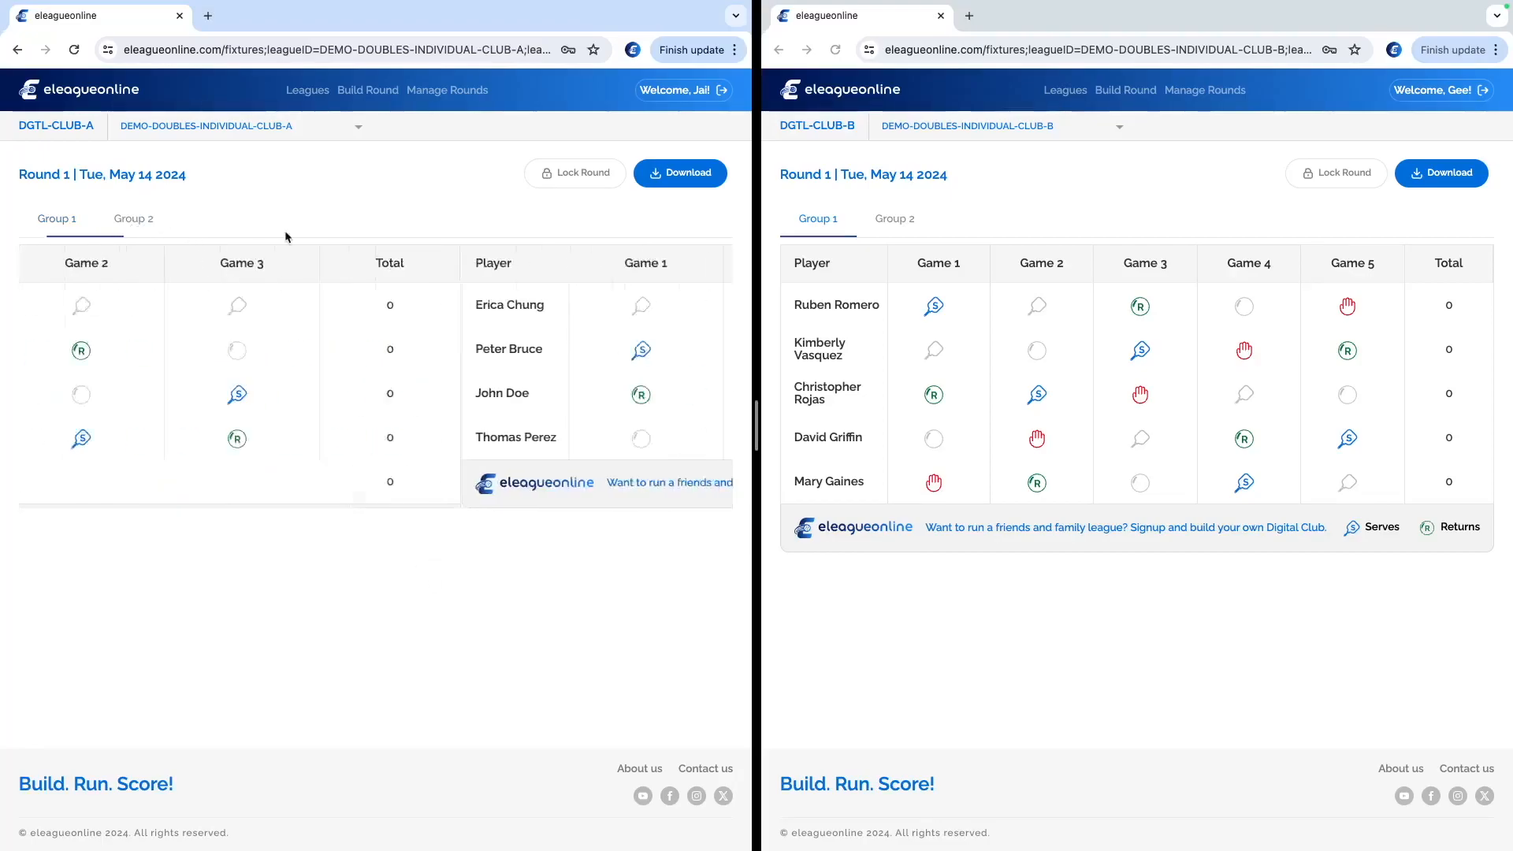
pyautogui.click(902, 223)
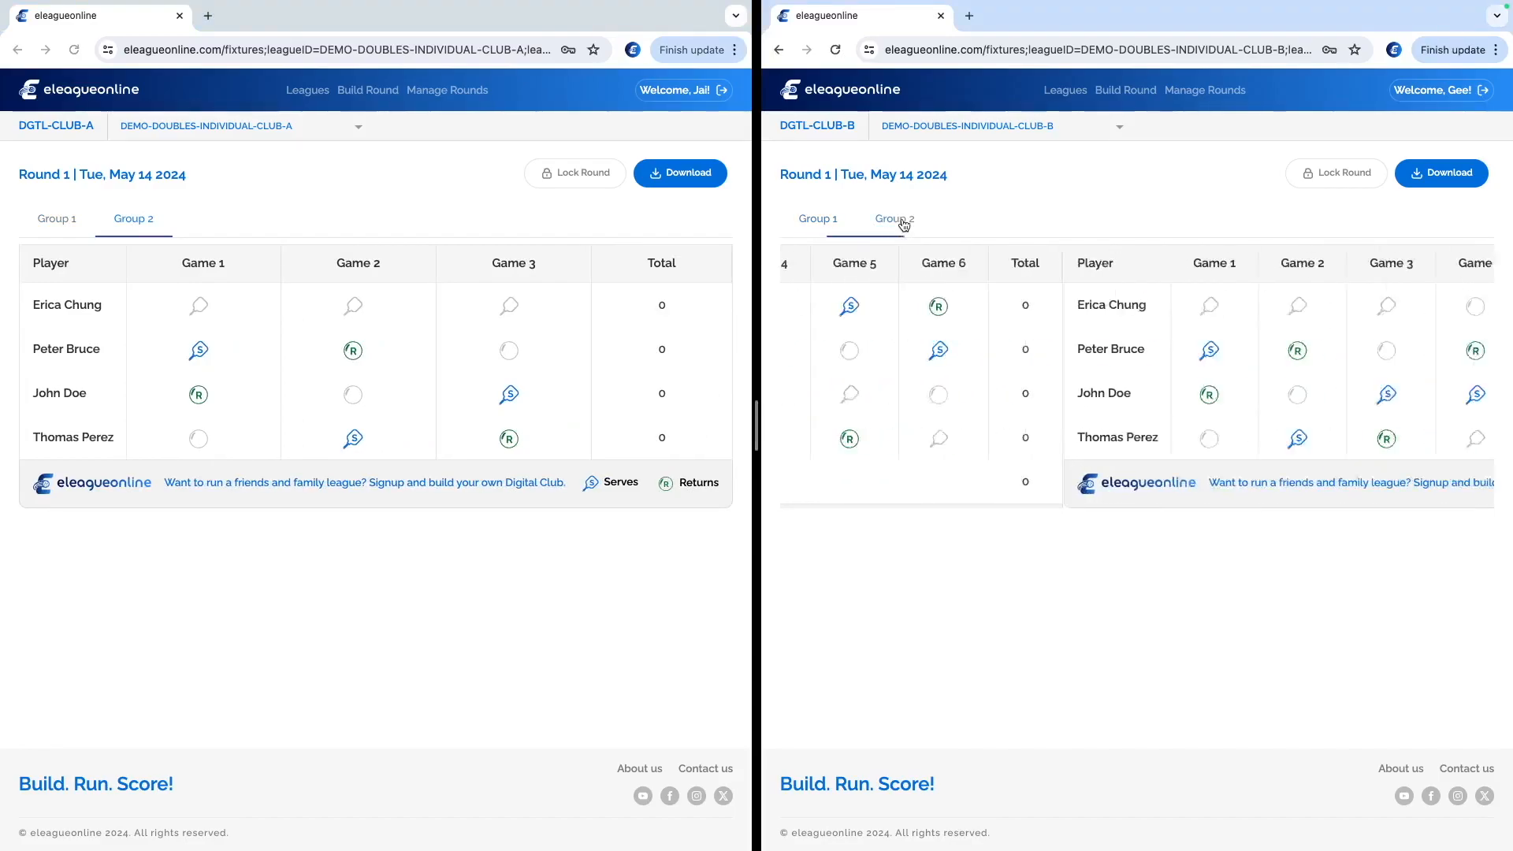
pyautogui.click(580, 563)
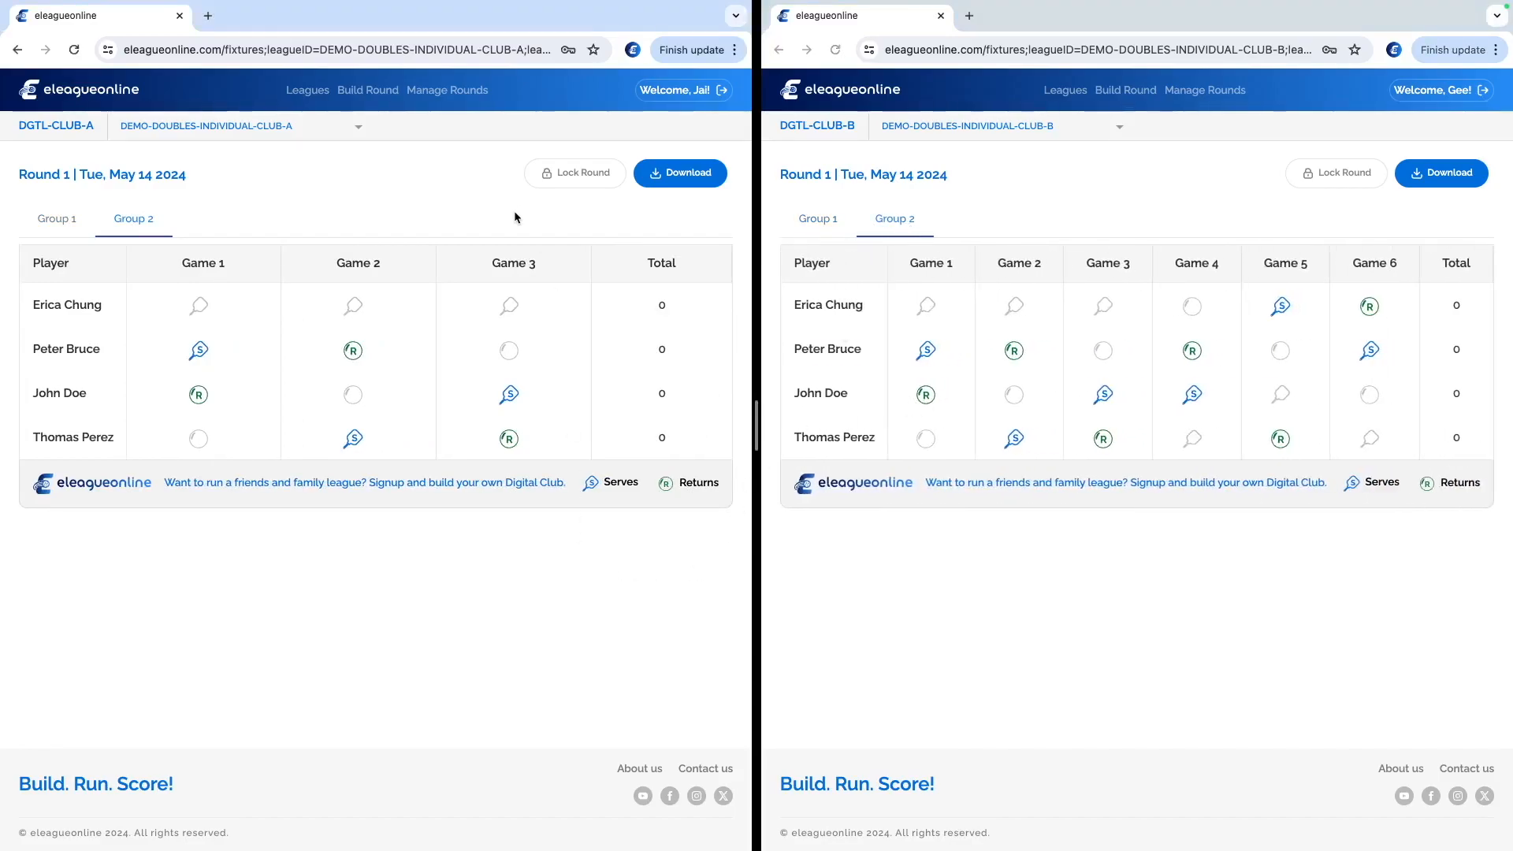
pyautogui.click(696, 174)
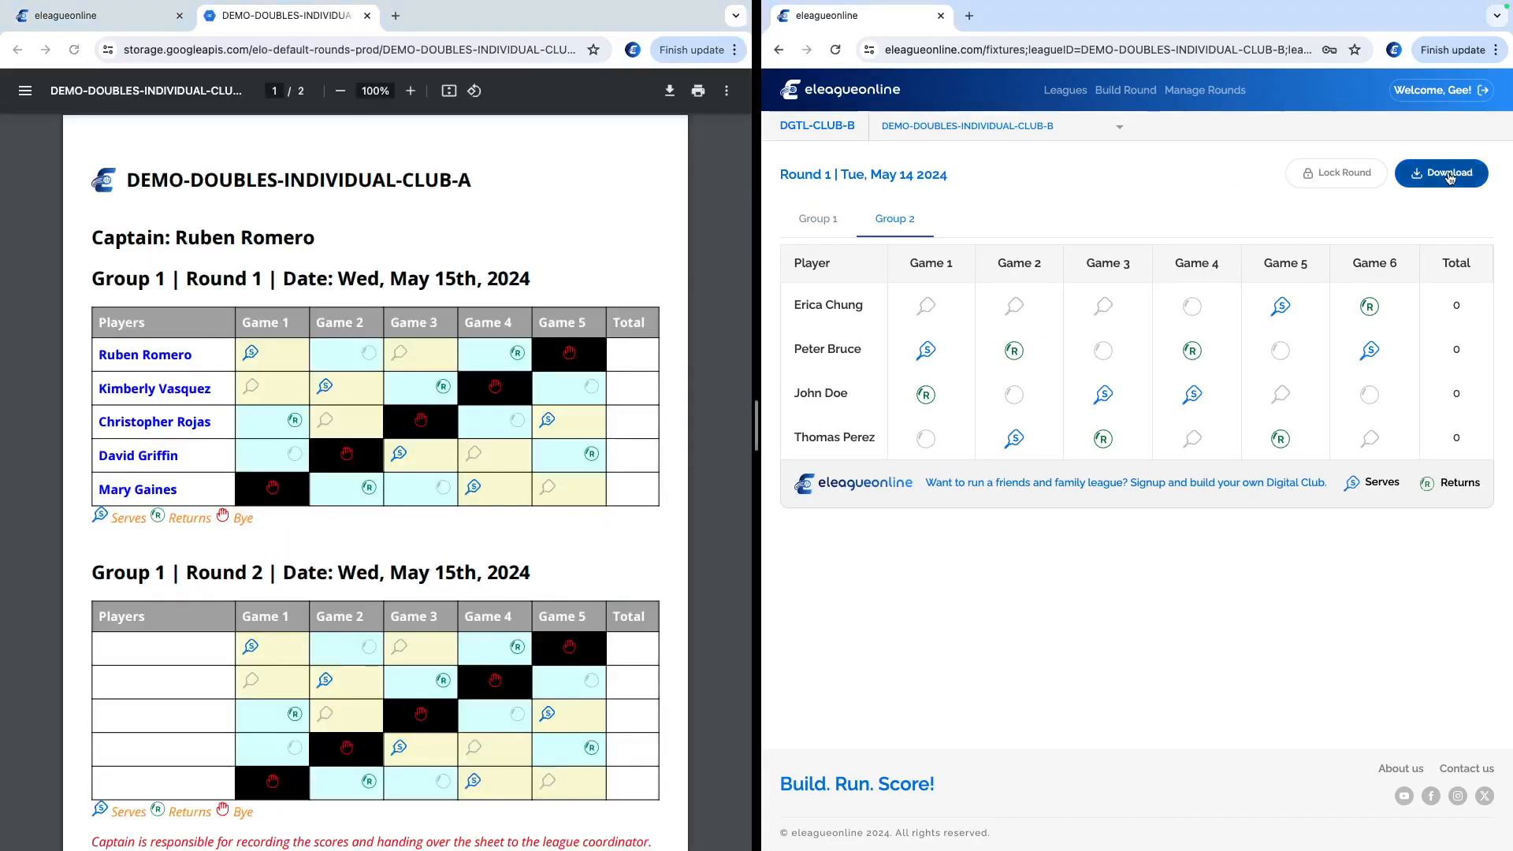
# Download Club B's fixture PDF and scroll through both clubs' Round 1 fixture sheets
pyautogui.click(1445, 173)
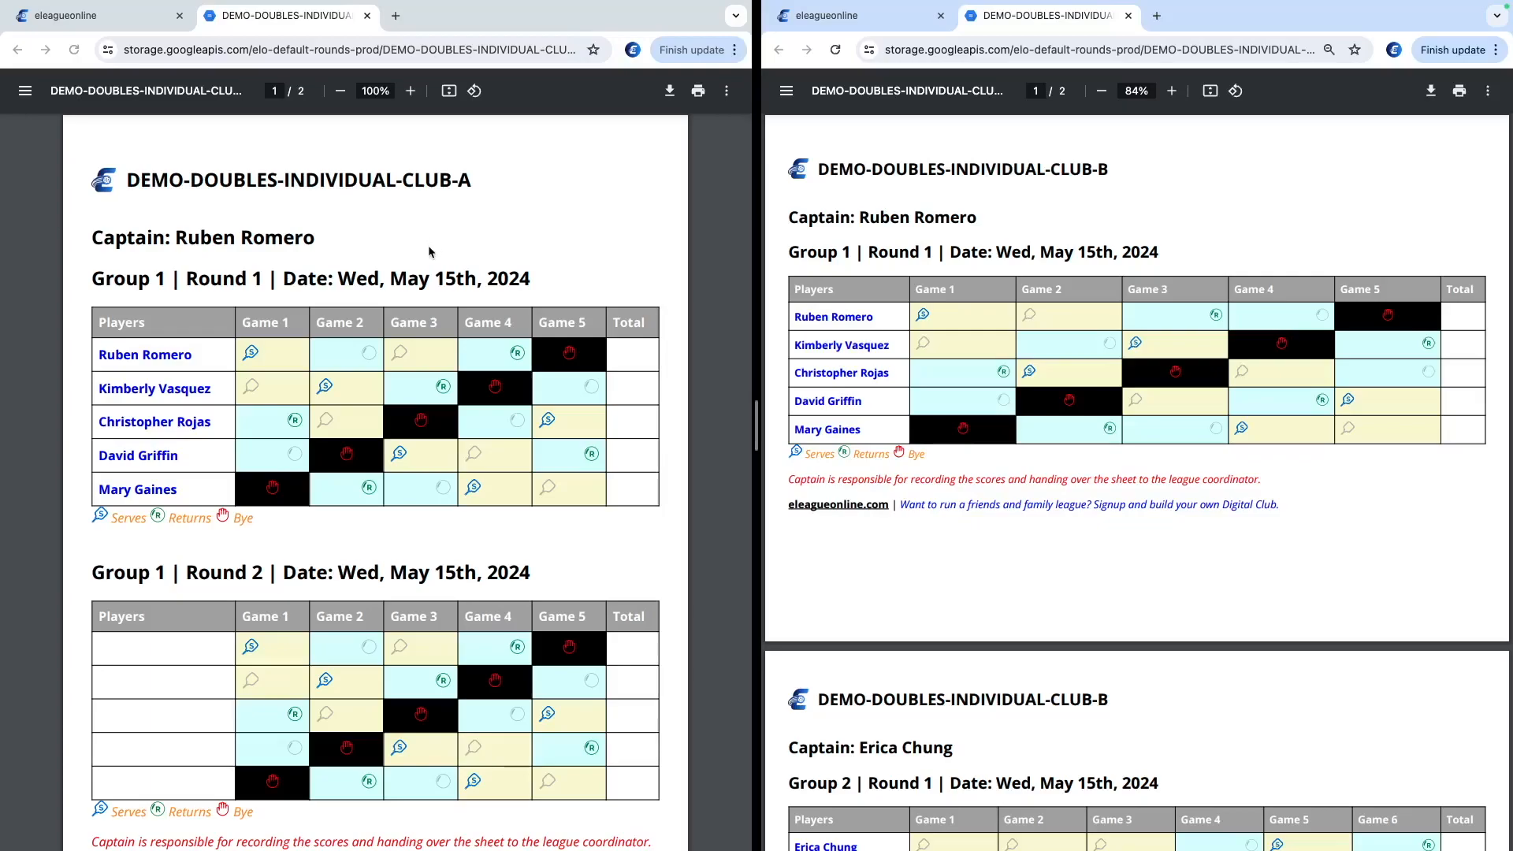
pyautogui.scroll(-1, 335, 379)
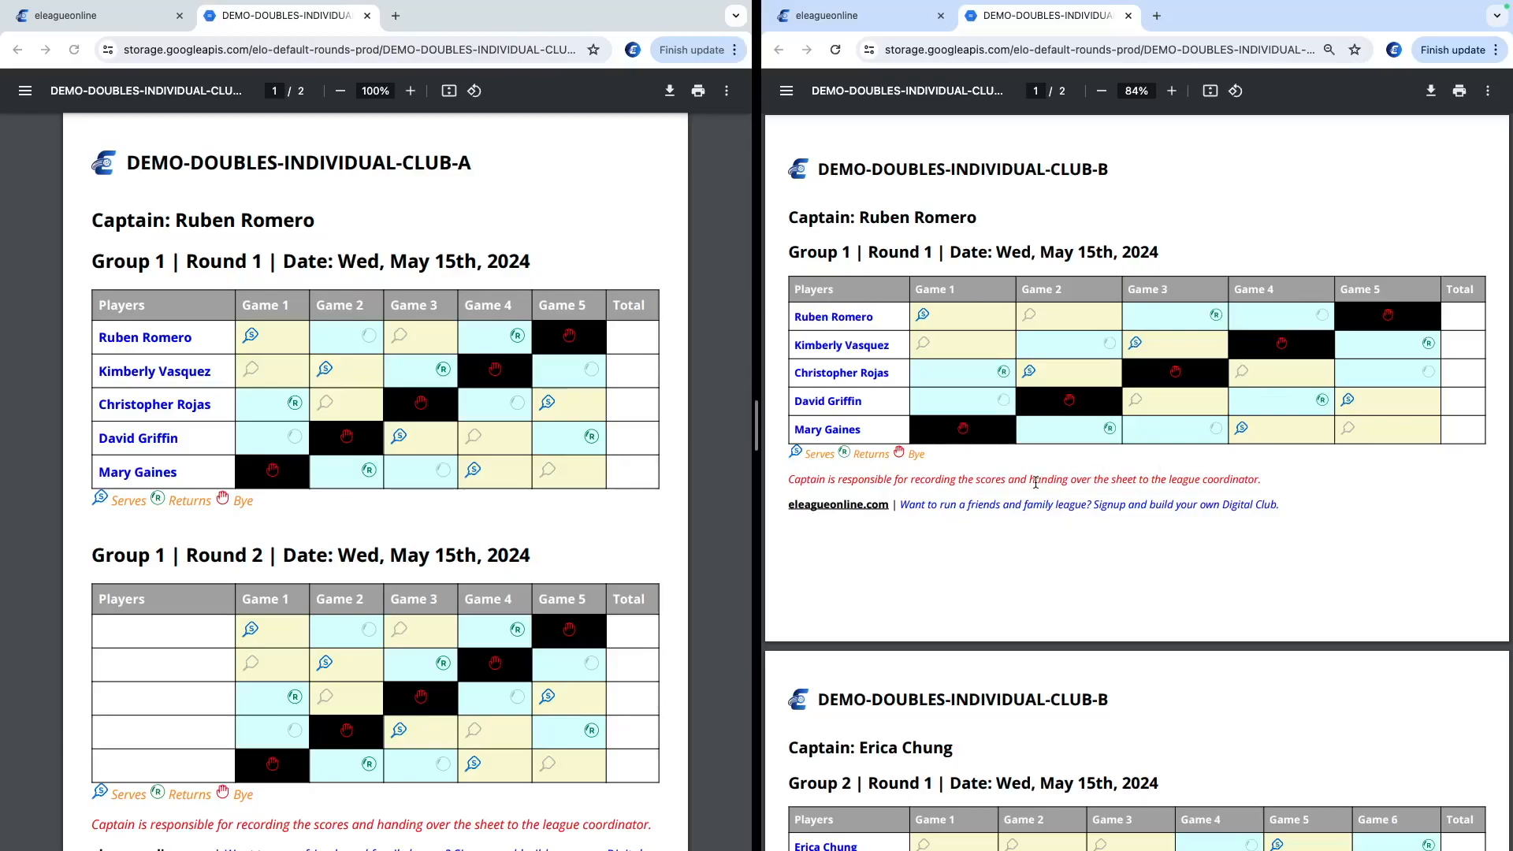
pyautogui.scroll(-5, 957, 498)
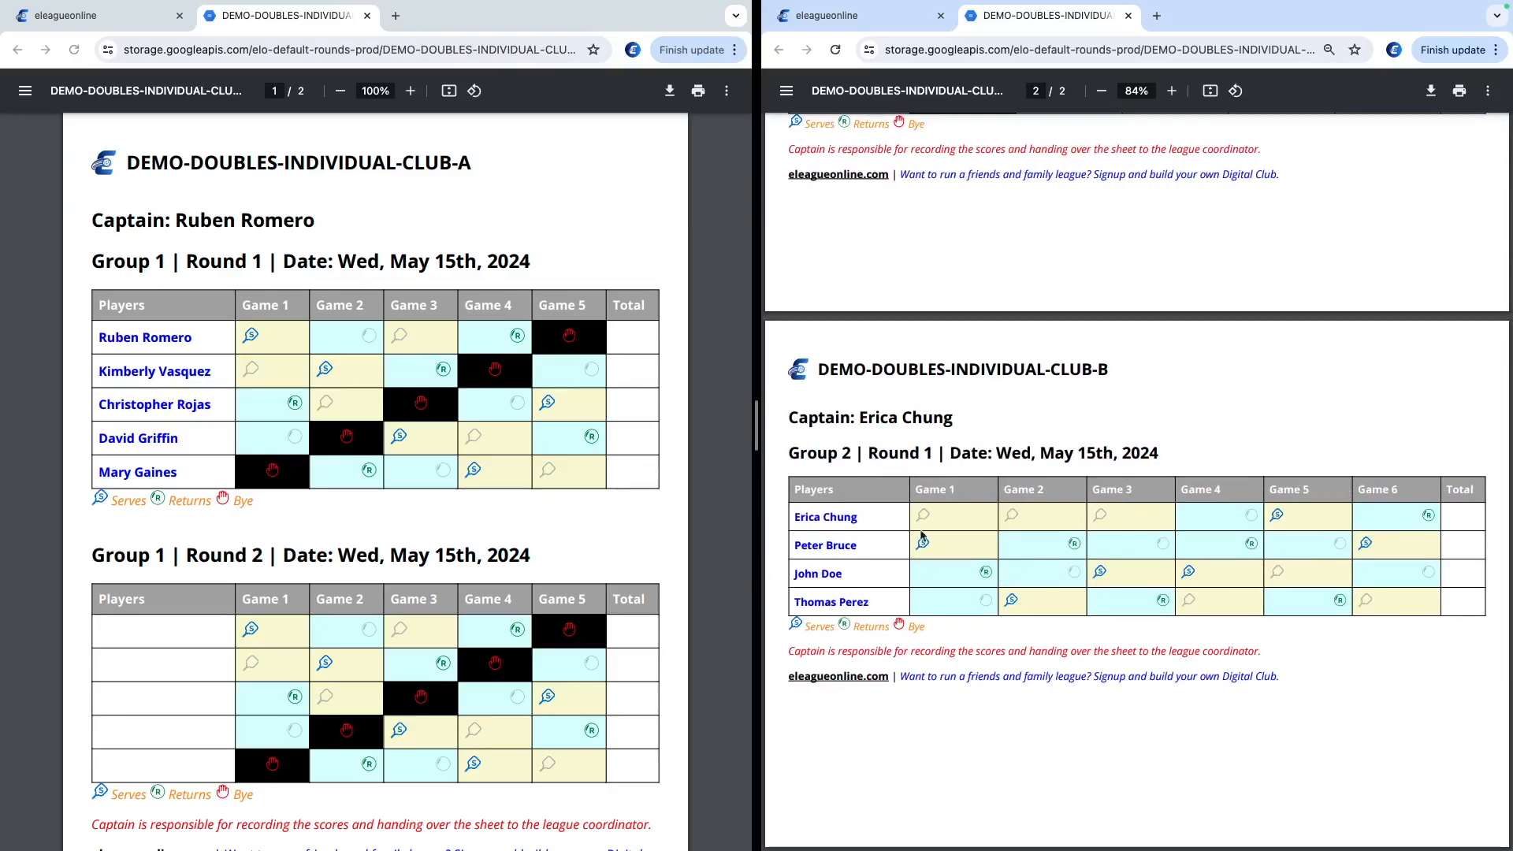
pyautogui.scroll(-7, 675, 568)
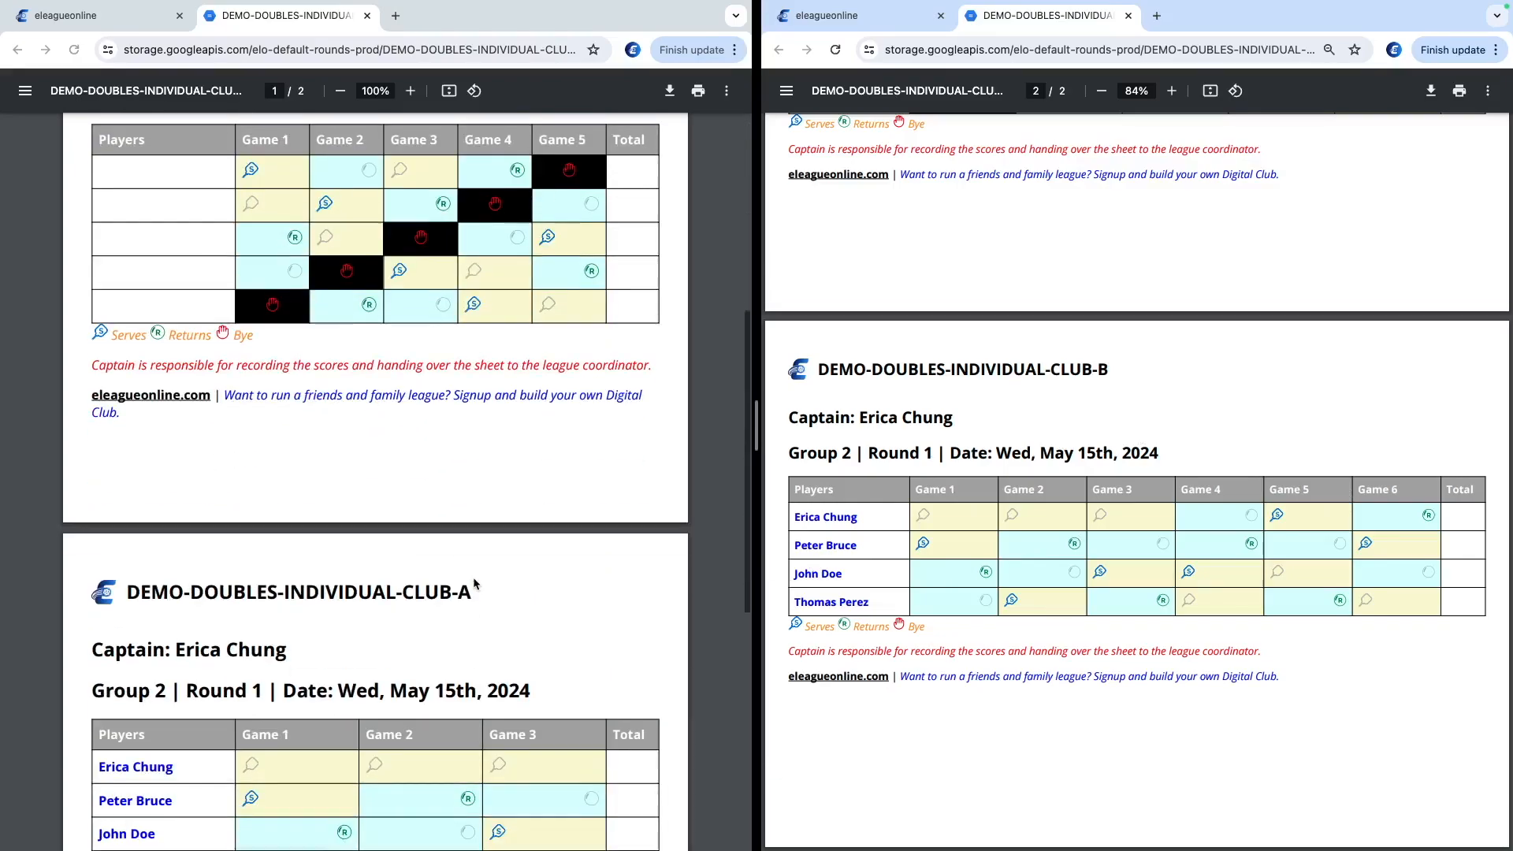
pyautogui.scroll(-5, 479, 584)
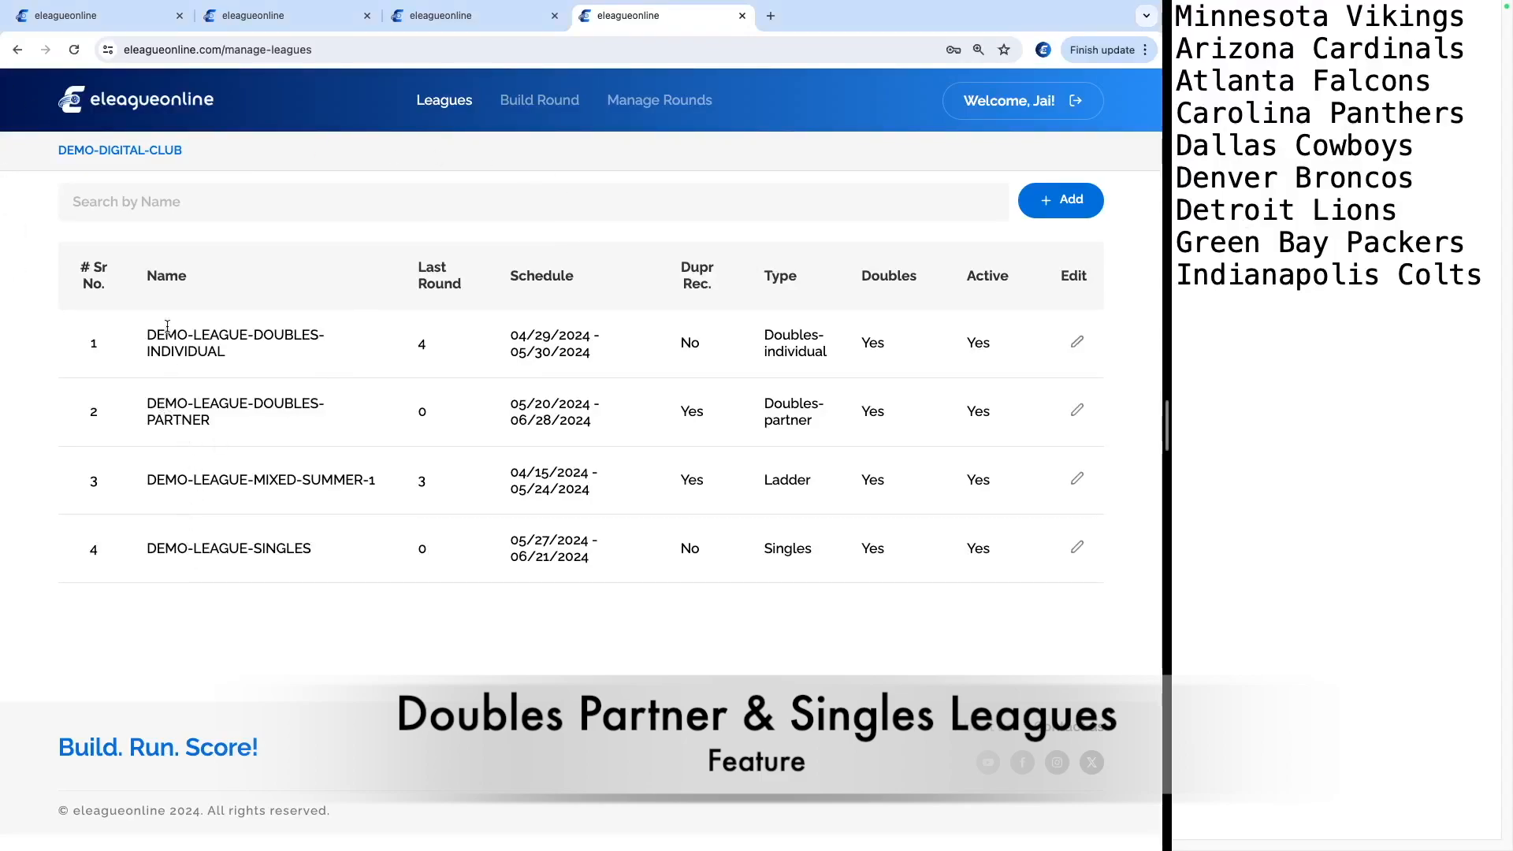
# Choose DEMO-LEAGUE-DOUBLES-PARTNER as the league on the Build Round page
pyautogui.moveTo(146, 403); pyautogui.dragTo(260, 429)
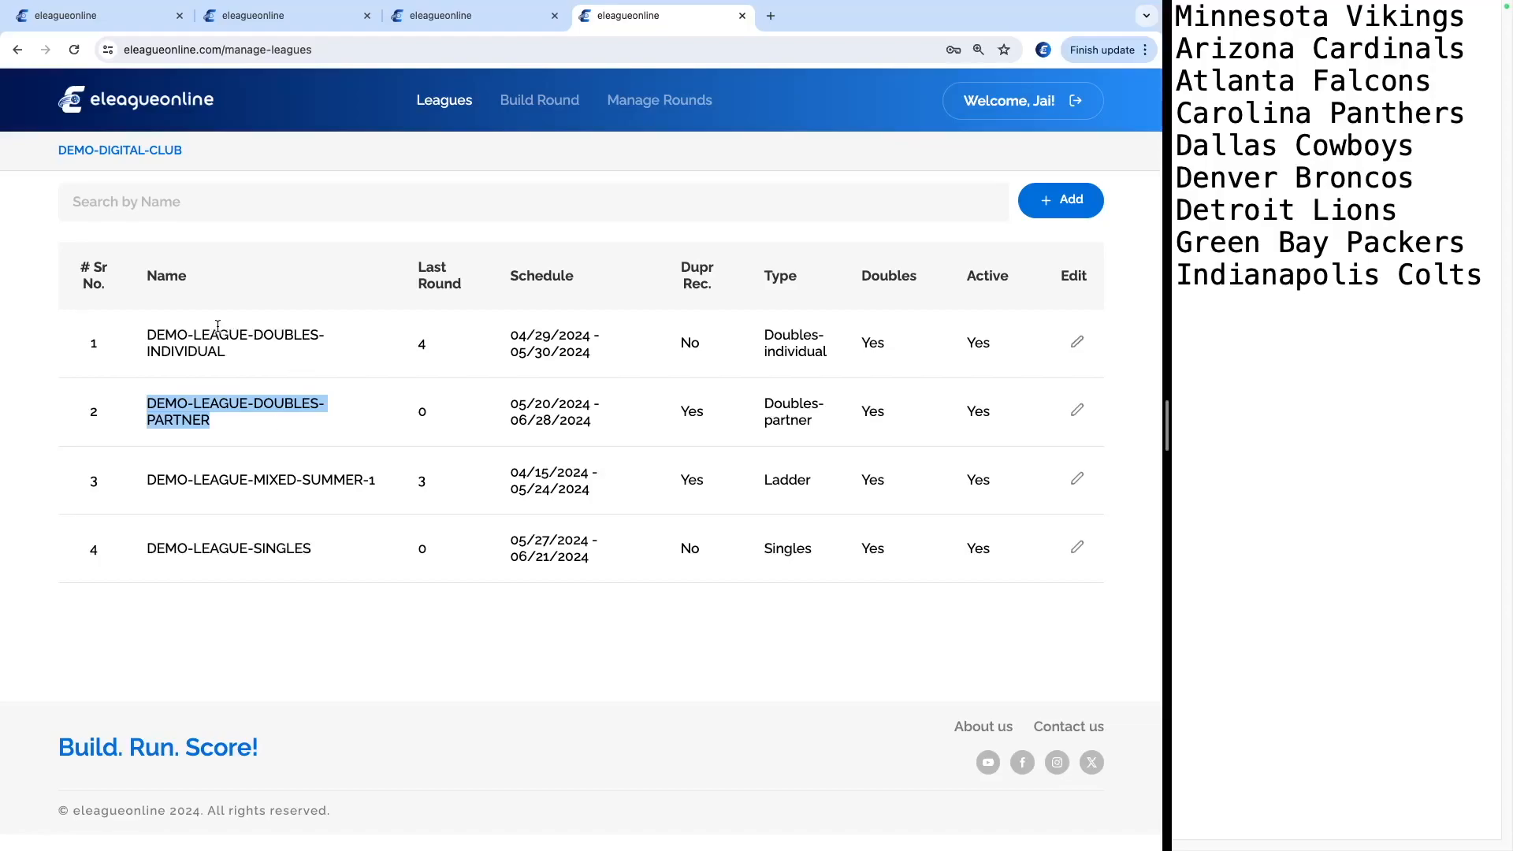
pyautogui.moveTo(220, 335); pyautogui.dragTo(259, 366)
pyautogui.moveTo(148, 410); pyautogui.dragTo(264, 433)
pyautogui.click(279, 432)
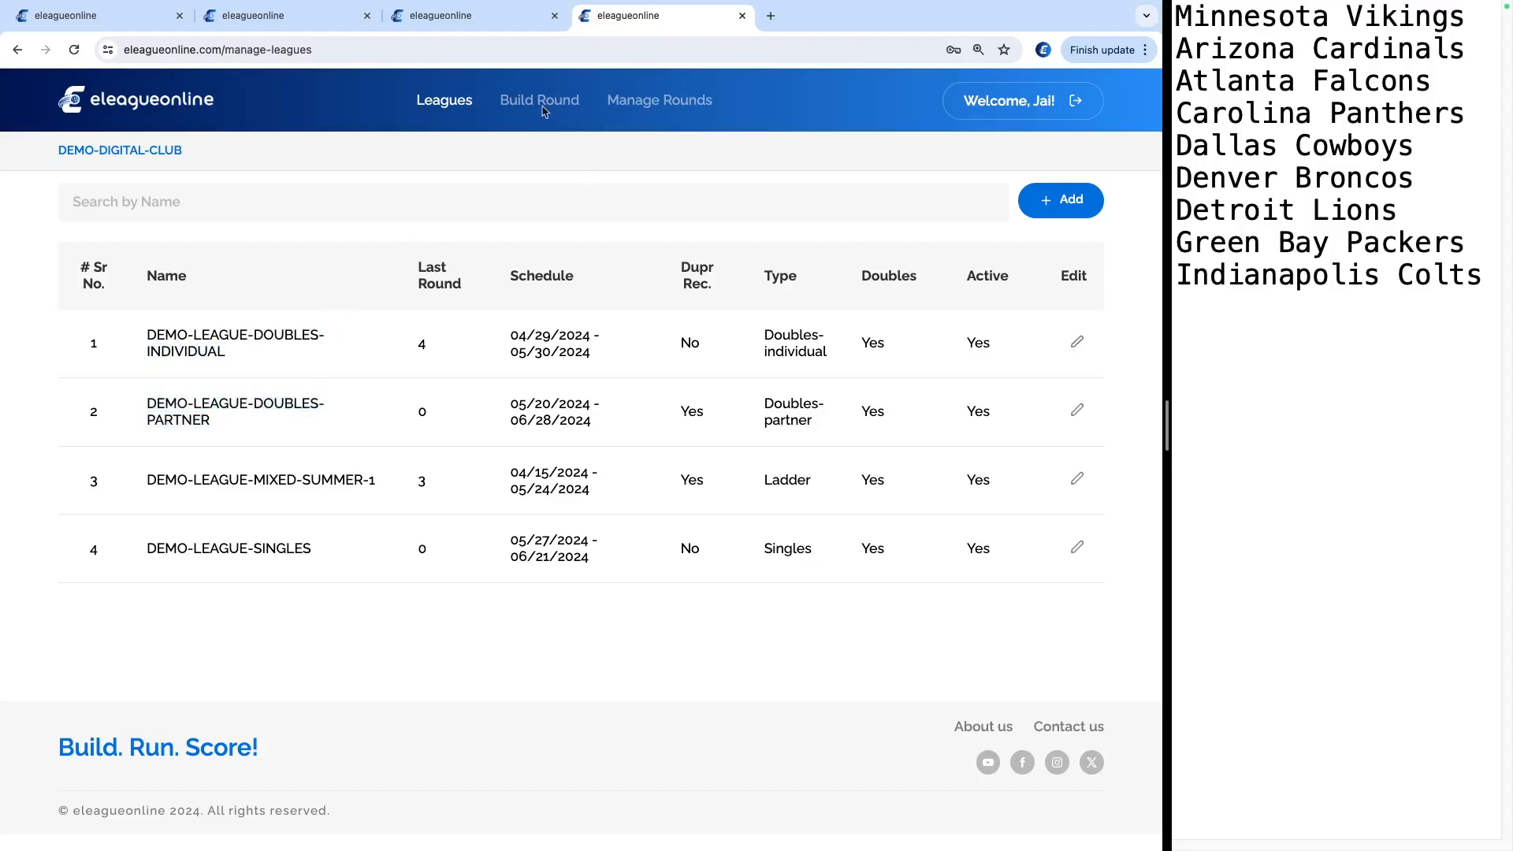
pyautogui.click(516, 101)
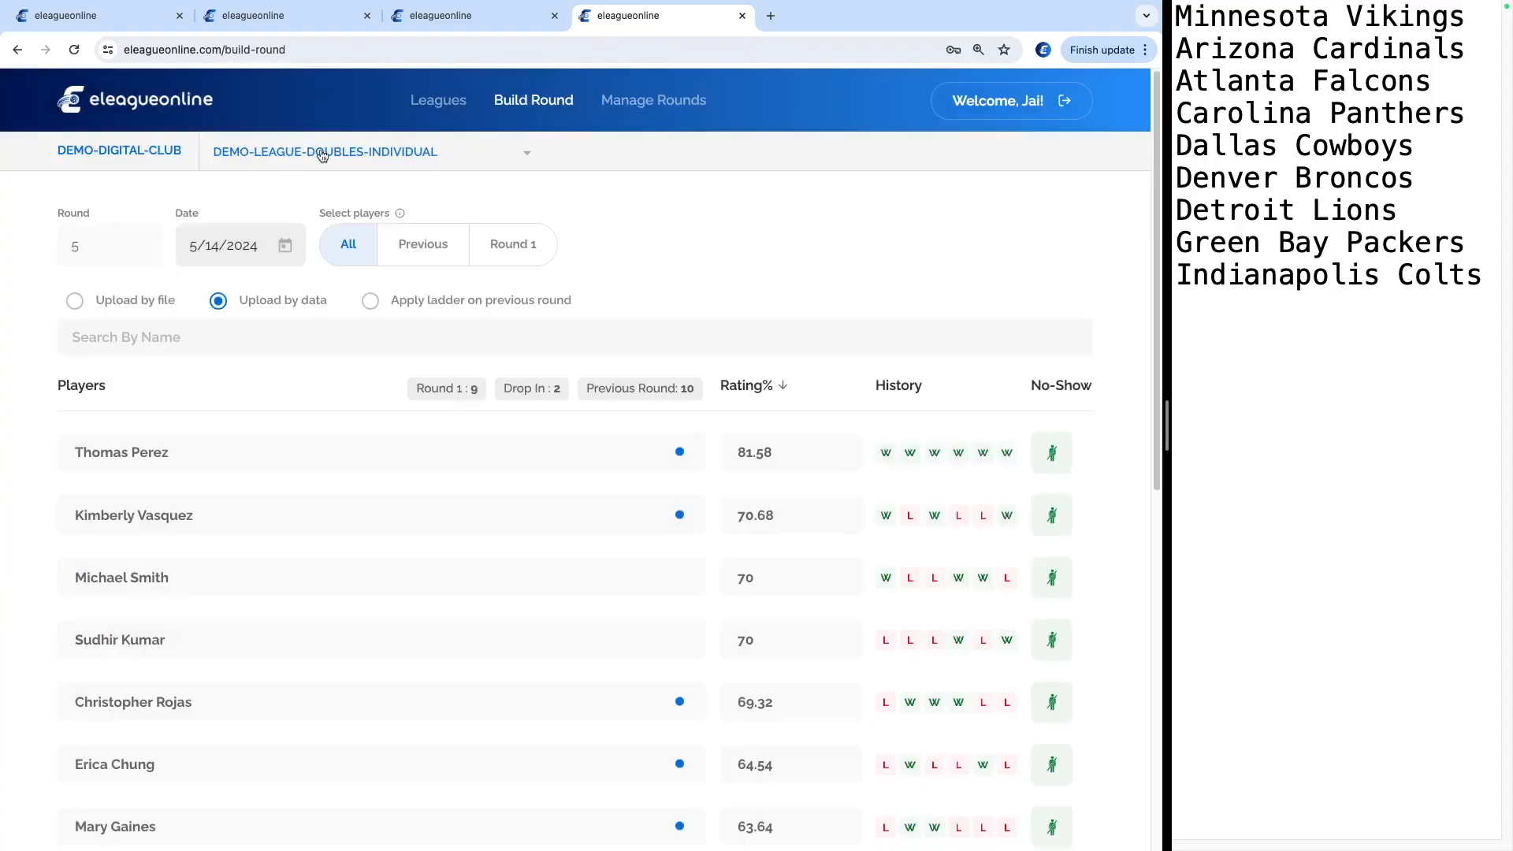
pyautogui.click(322, 153)
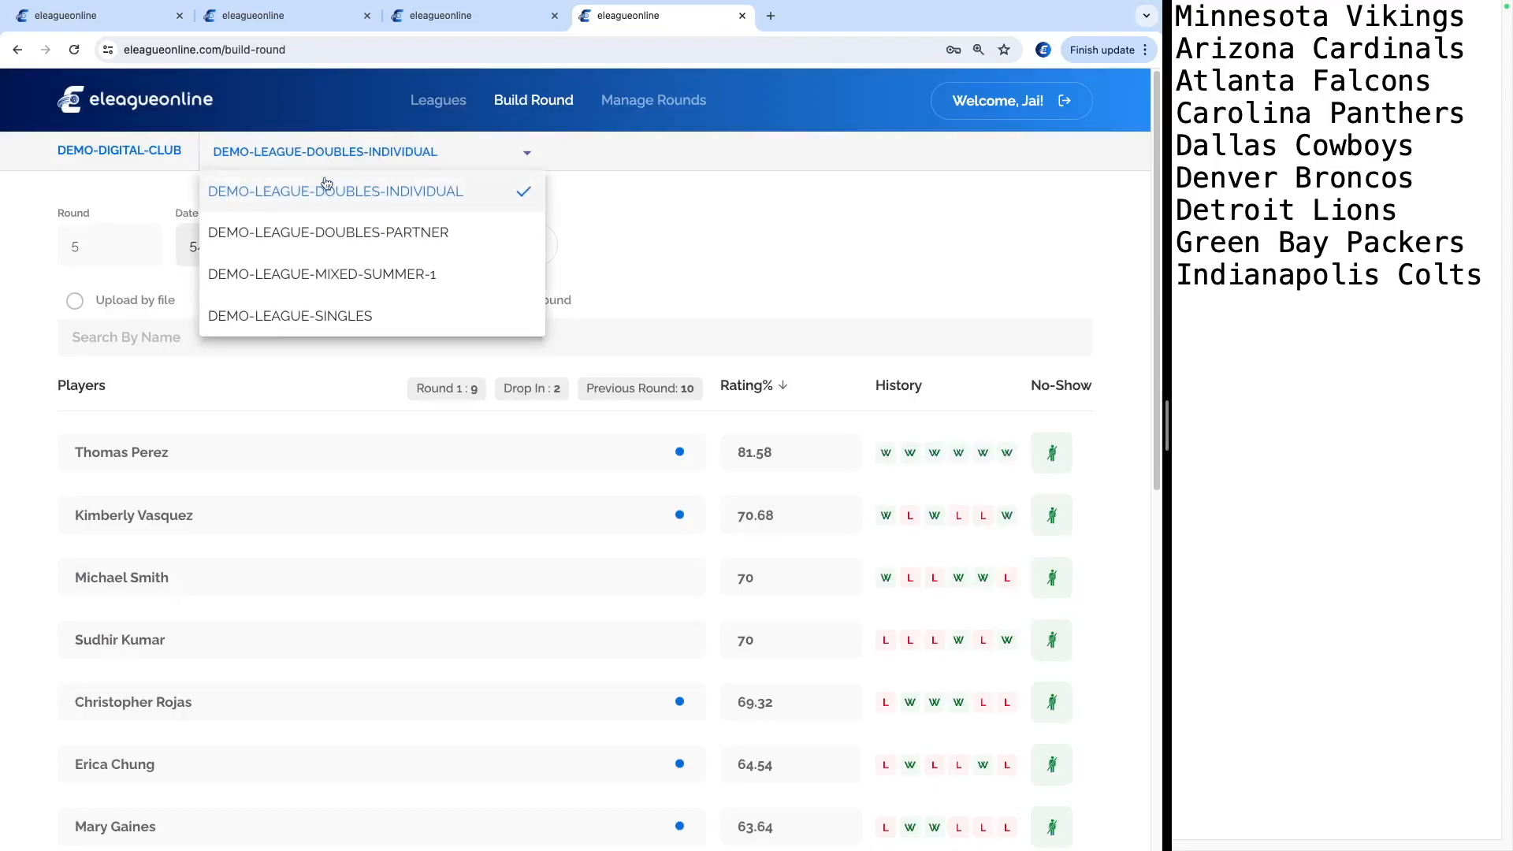
pyautogui.click(347, 230)
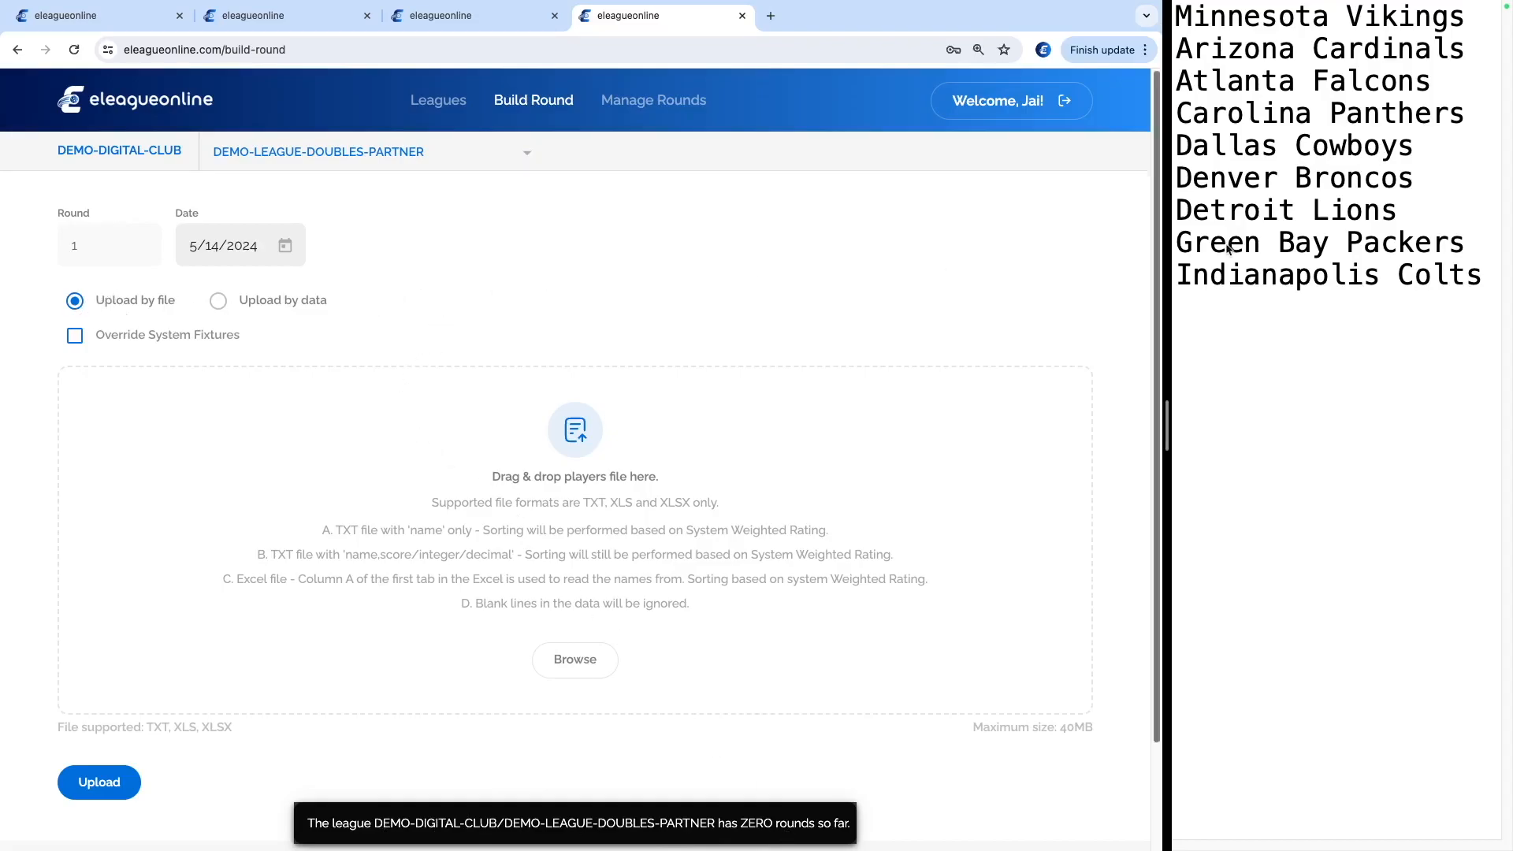
# Check the team list, then upload testdata_9_partner_teams.txt to build Round 1
pyautogui.click(1448, 247)
pyautogui.moveTo(1483, 276); pyautogui.dragTo(1127, 22)
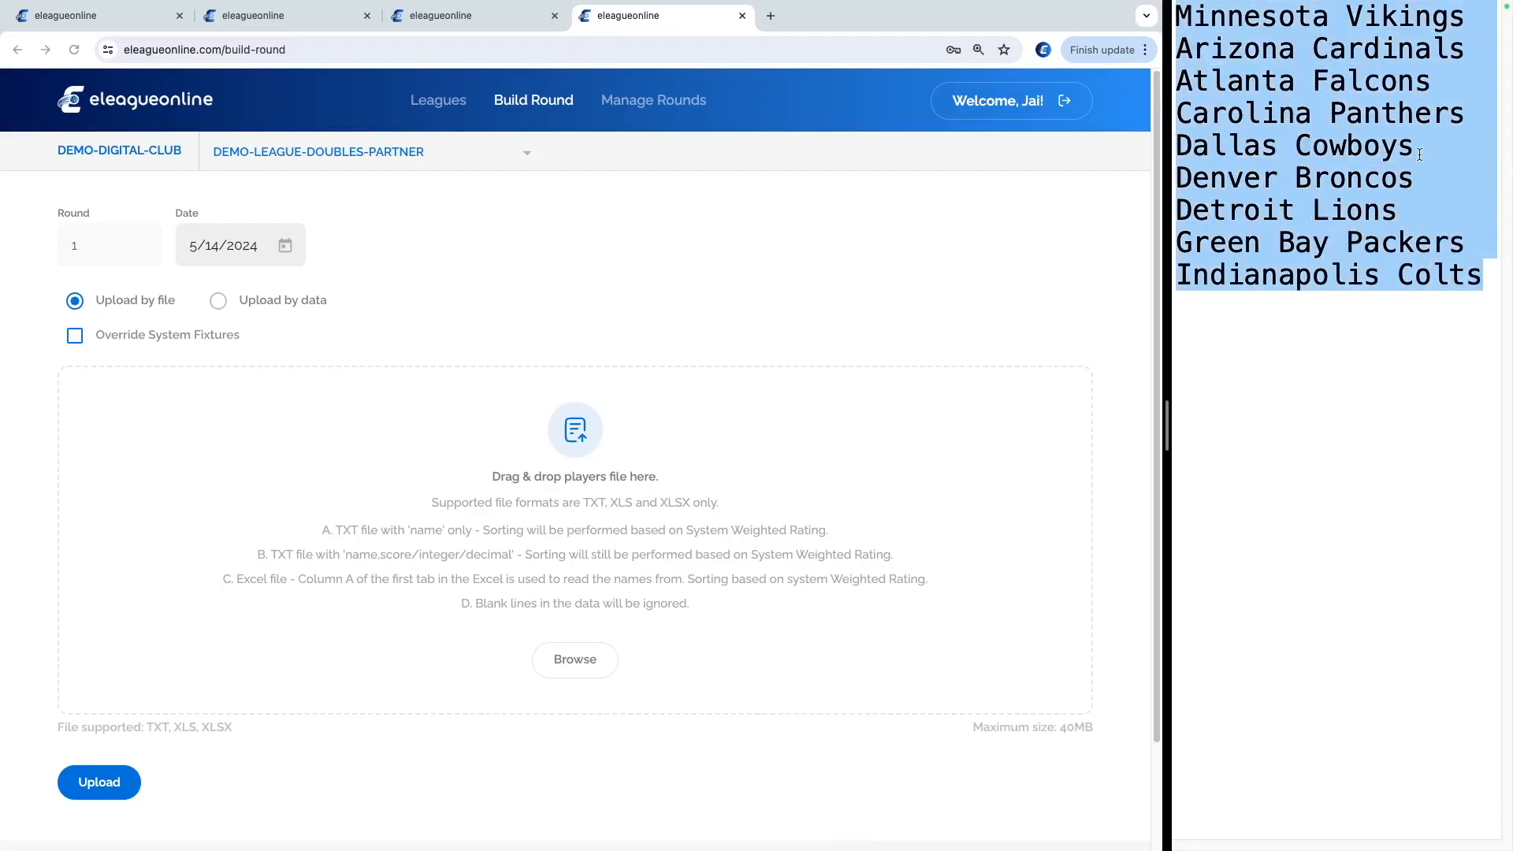
pyautogui.click(1314, 148)
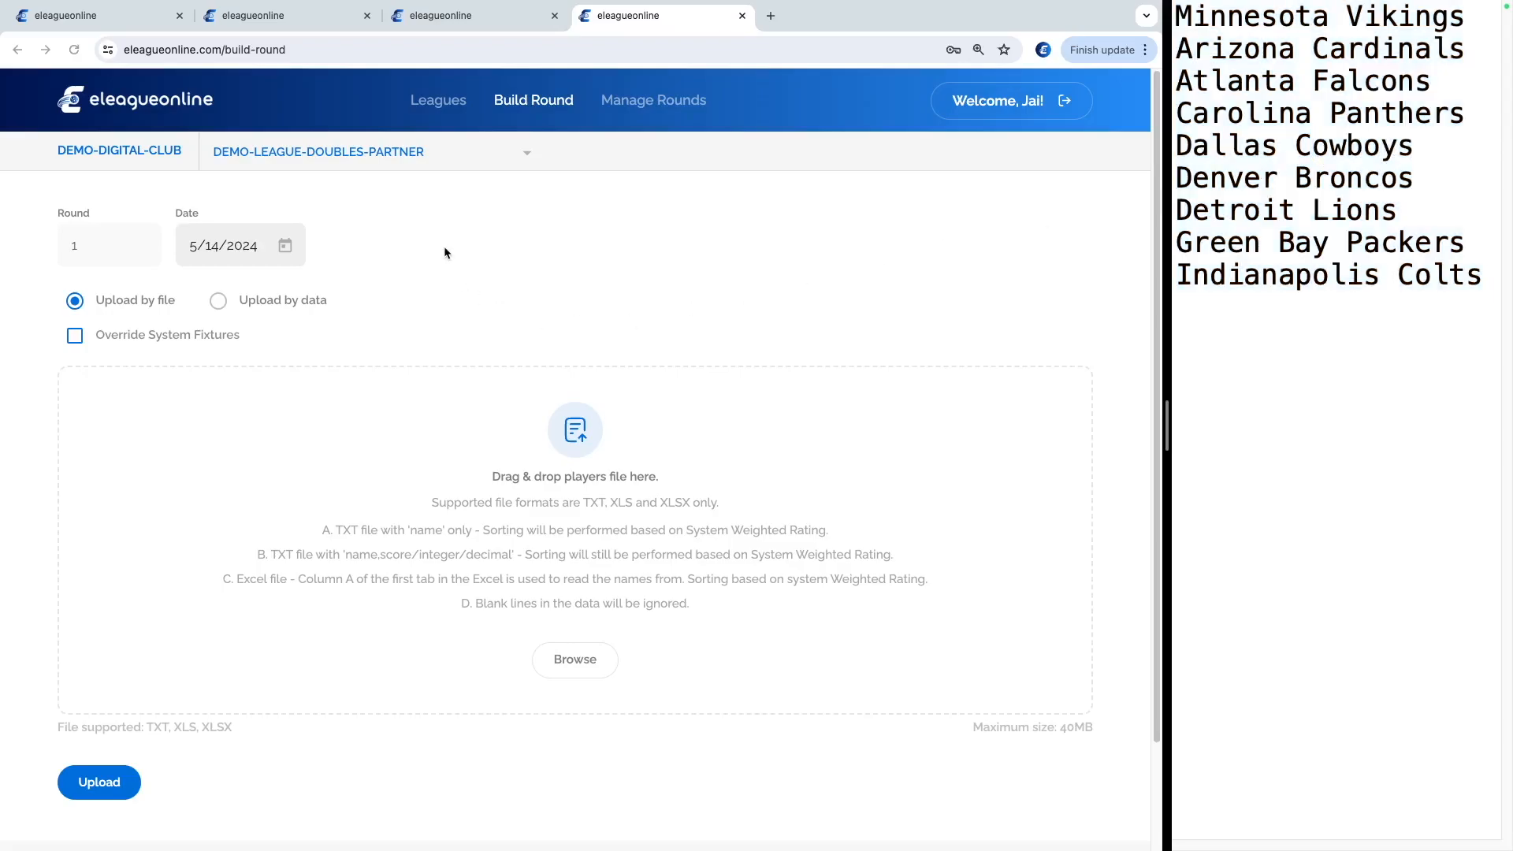
pyautogui.click(743, 221)
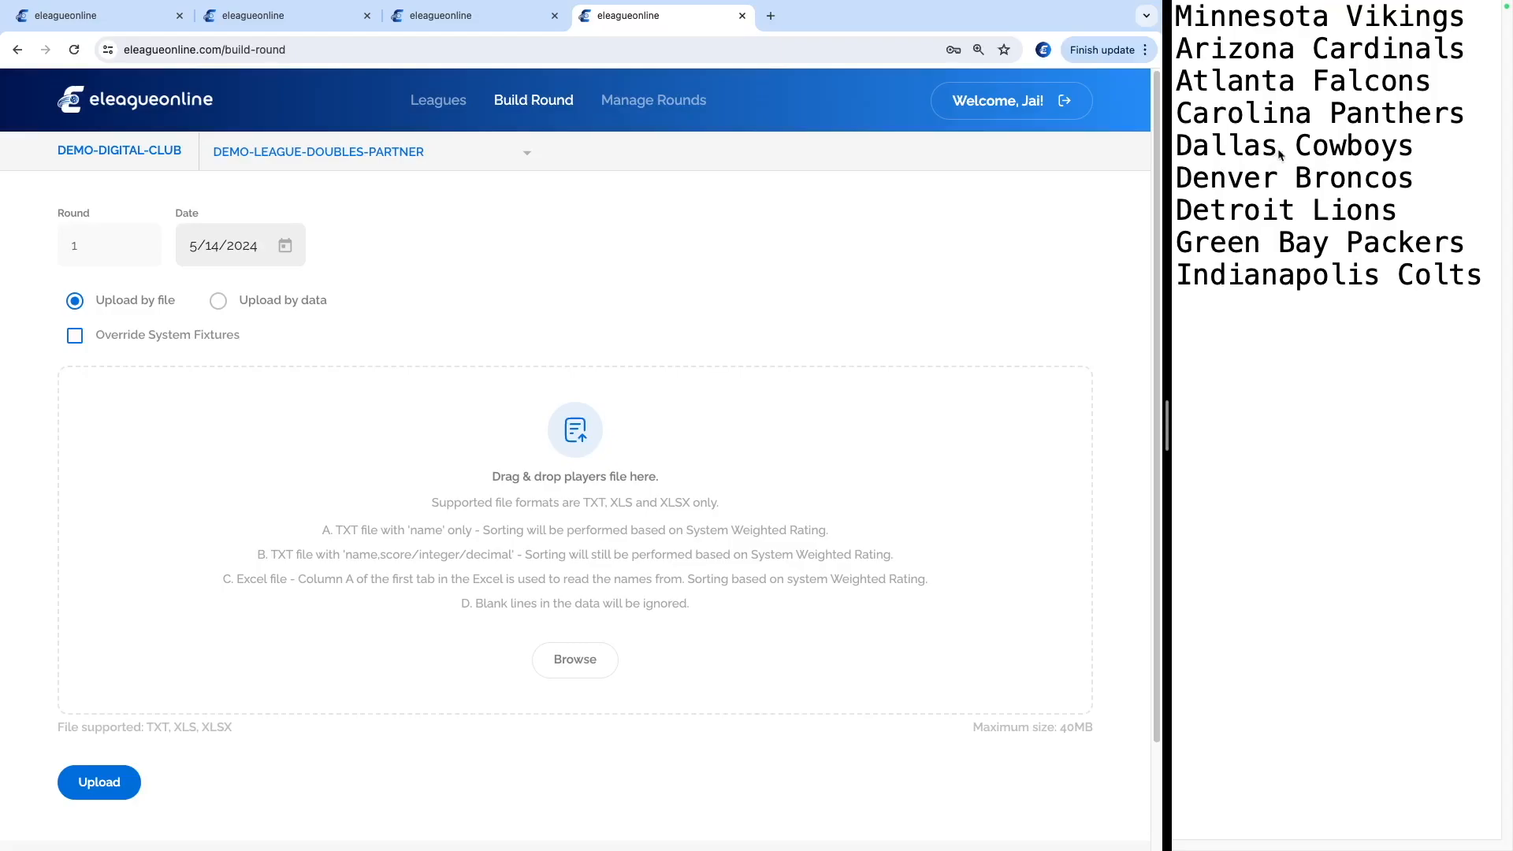
pyautogui.click(582, 659)
pyautogui.doubleClick(527, 331)
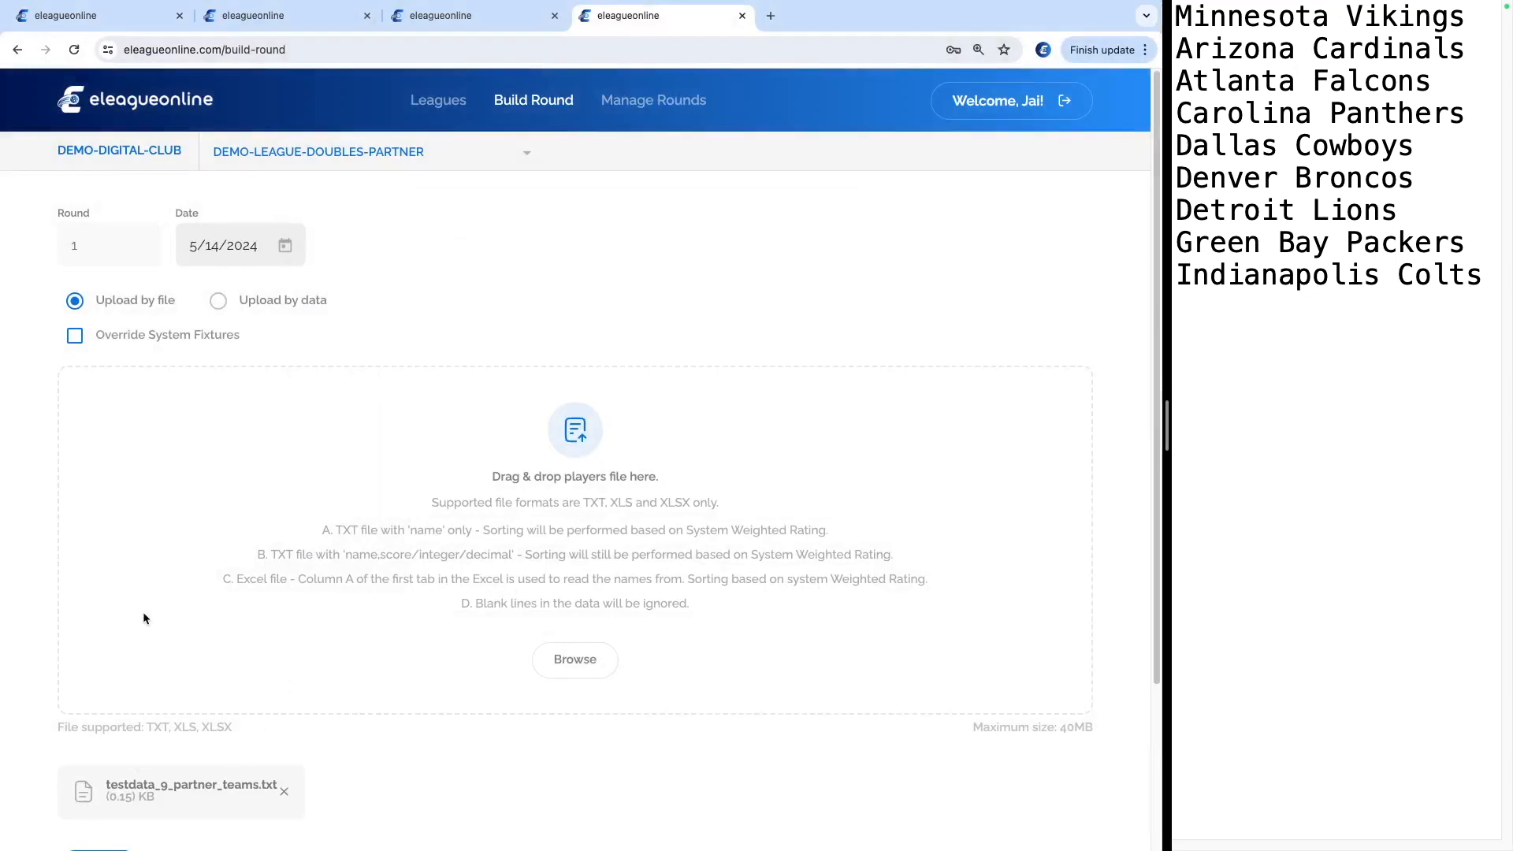
pyautogui.scroll(-3, 144, 619)
pyautogui.click(99, 659)
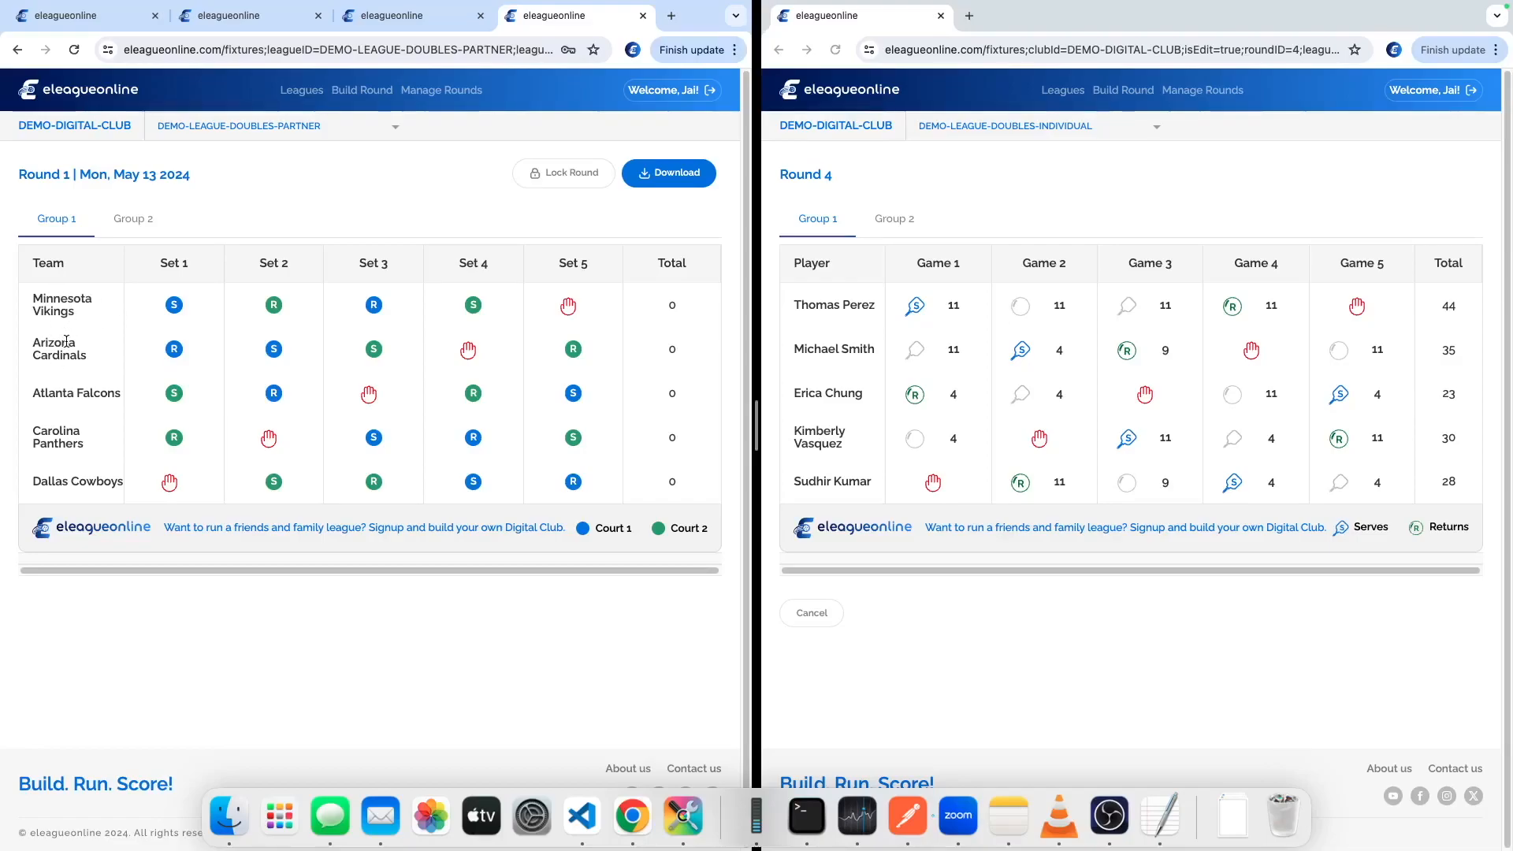
pyautogui.moveTo(151, 304)
pyautogui.mouseDown()
pyautogui.moveTo(83, 351)
pyautogui.moveTo(151, 316)
pyautogui.mouseUp()
pyautogui.click(151, 316)
pyautogui.moveTo(189, 264); pyautogui.dragTo(158, 264)
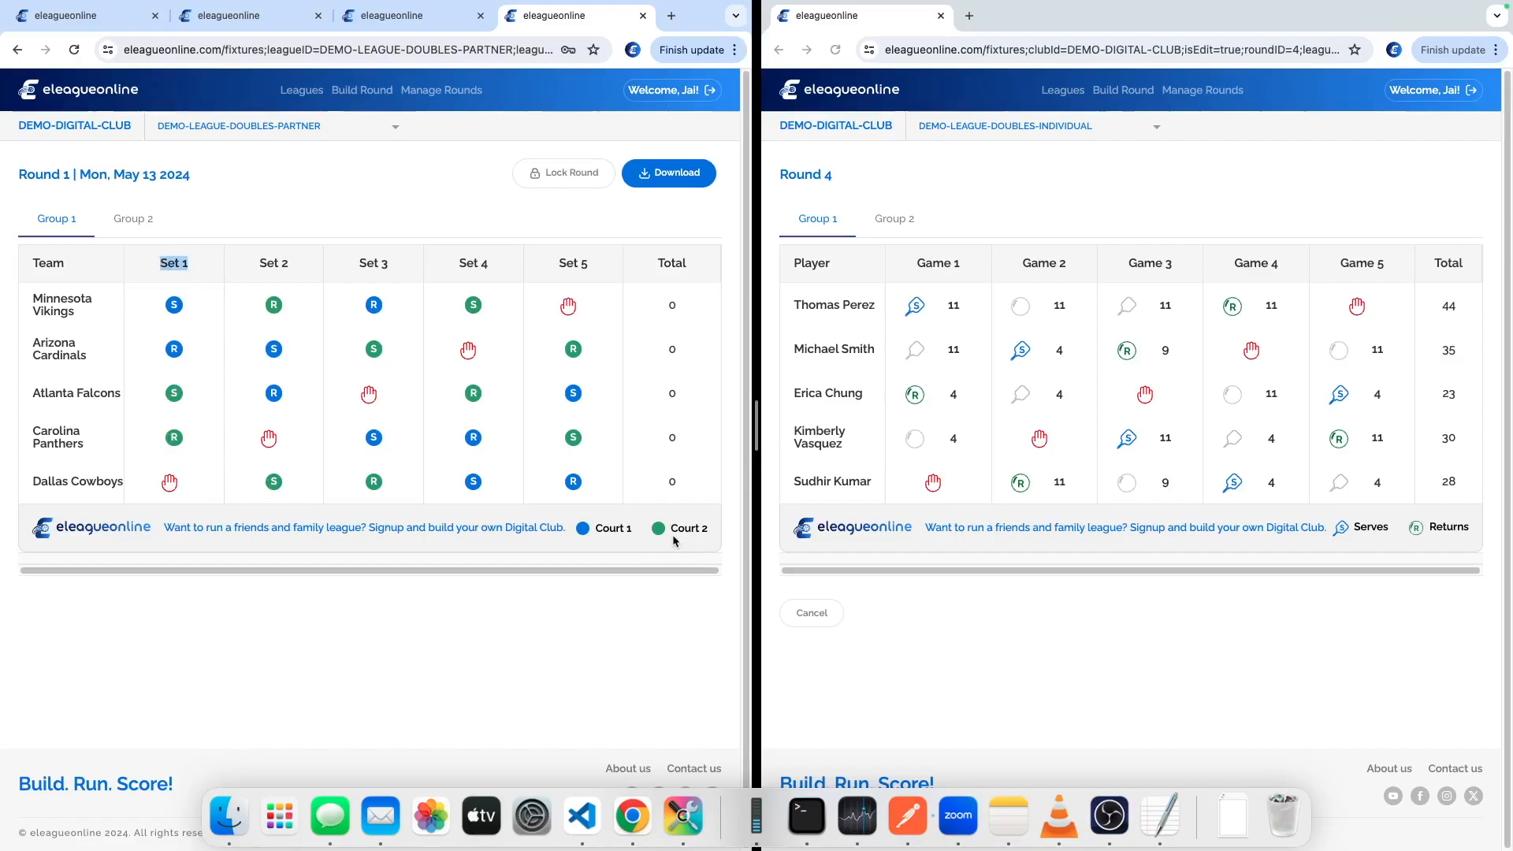
pyautogui.click(196, 396)
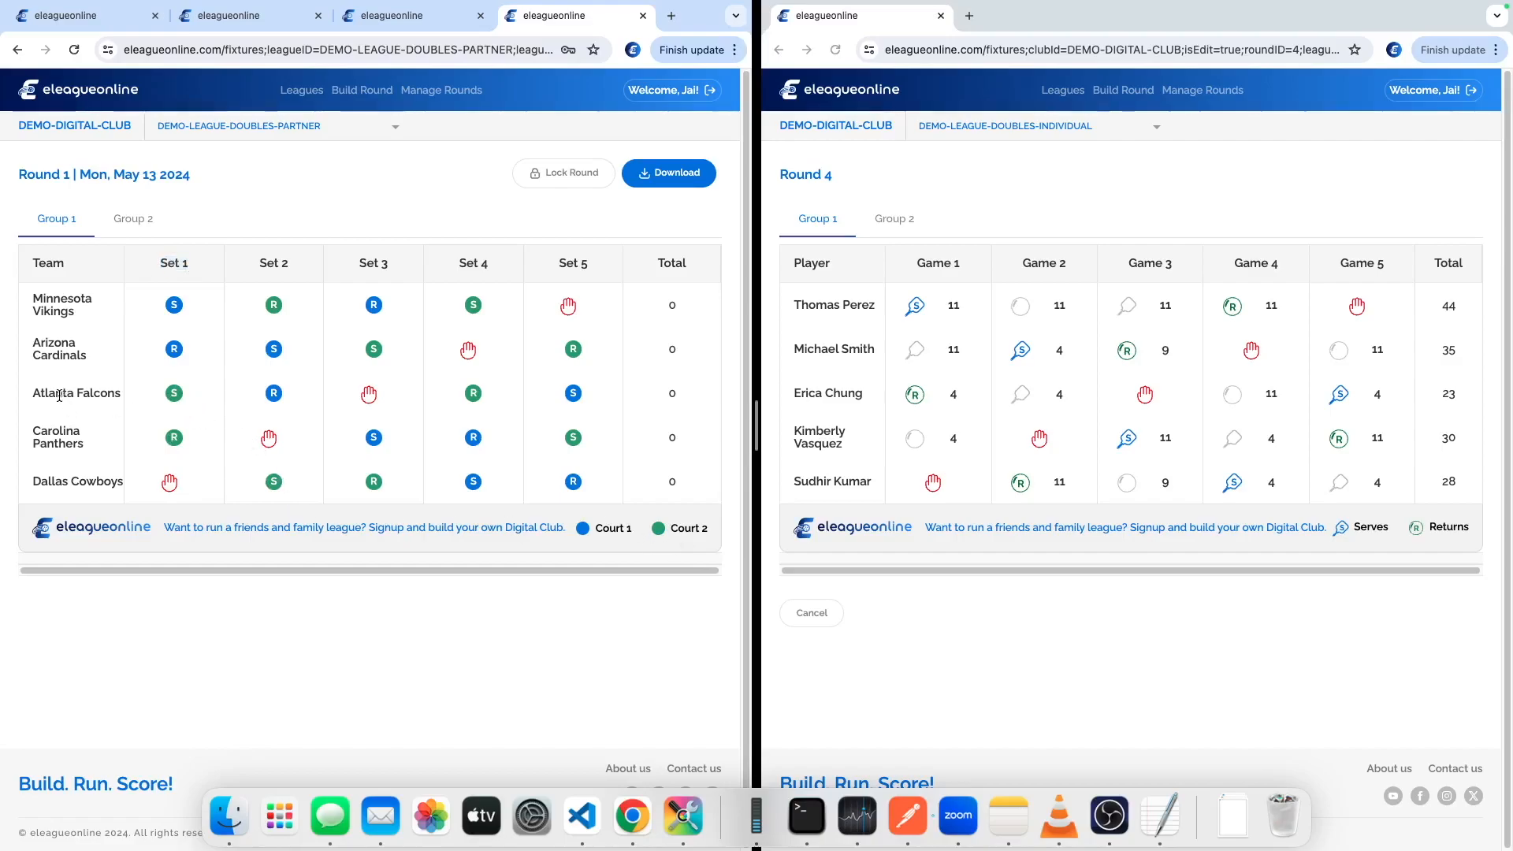
pyautogui.moveTo(56, 394); pyautogui.dragTo(63, 394)
pyautogui.click(190, 400)
pyautogui.moveTo(51, 396); pyautogui.dragTo(120, 394)
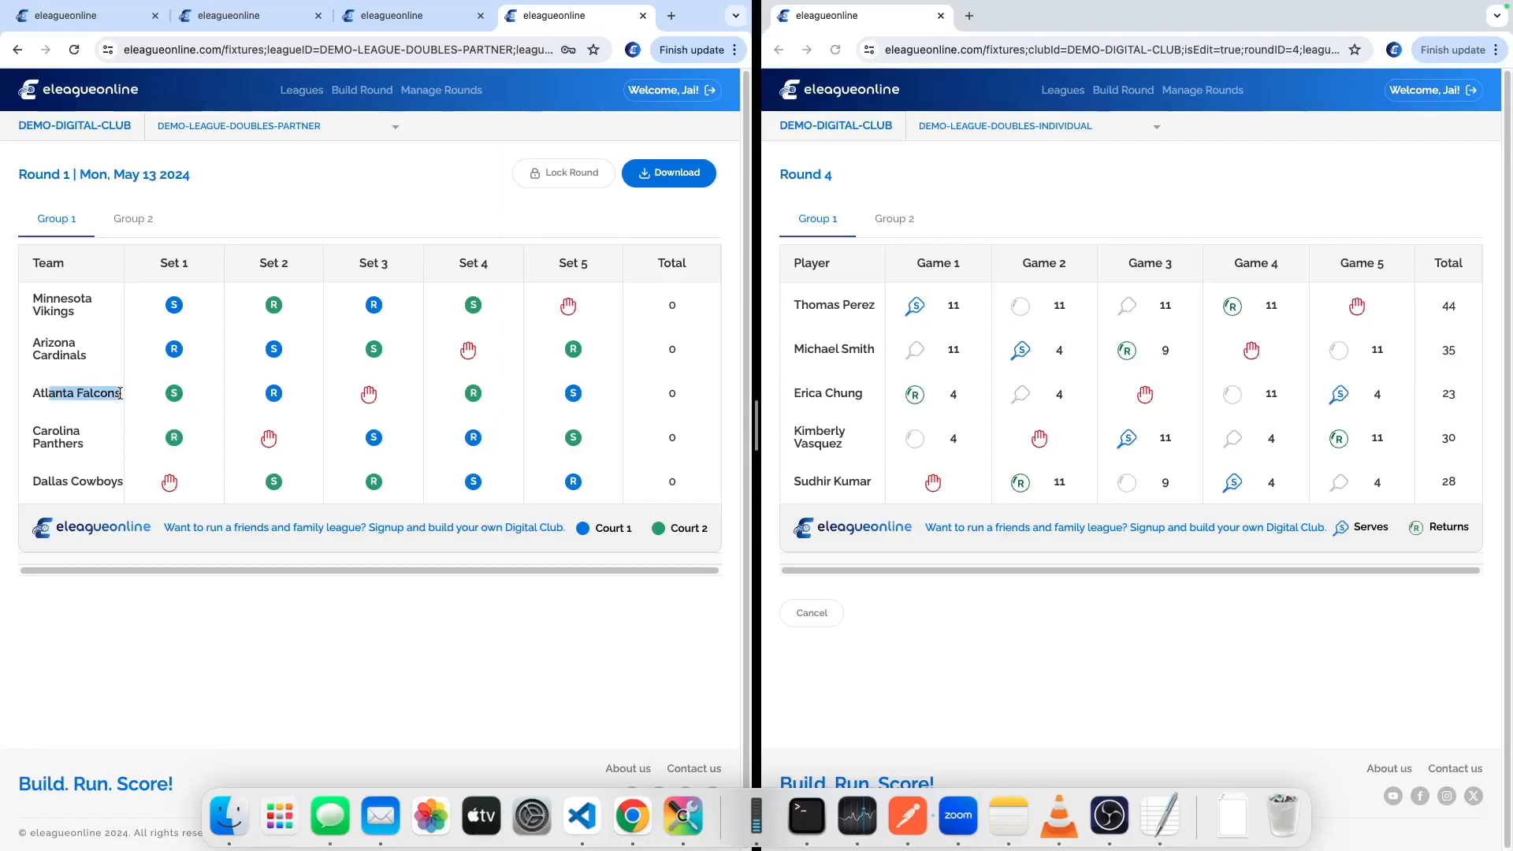
pyautogui.click(203, 399)
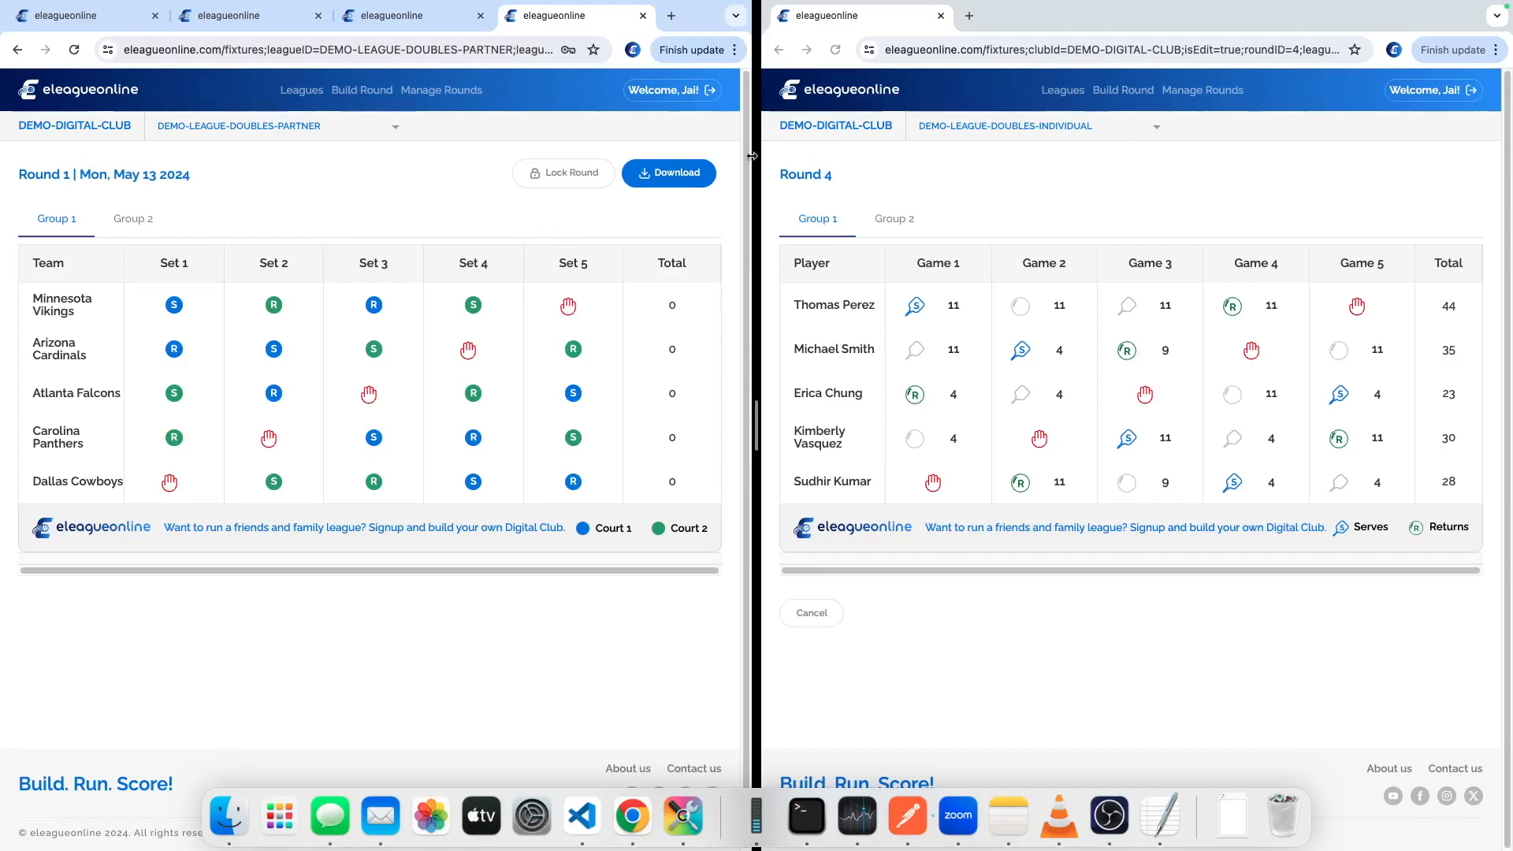
# Review the downloaded Round 1 fixtures PDF, then lock Round 1 and confirm
pyautogui.click(664, 174)
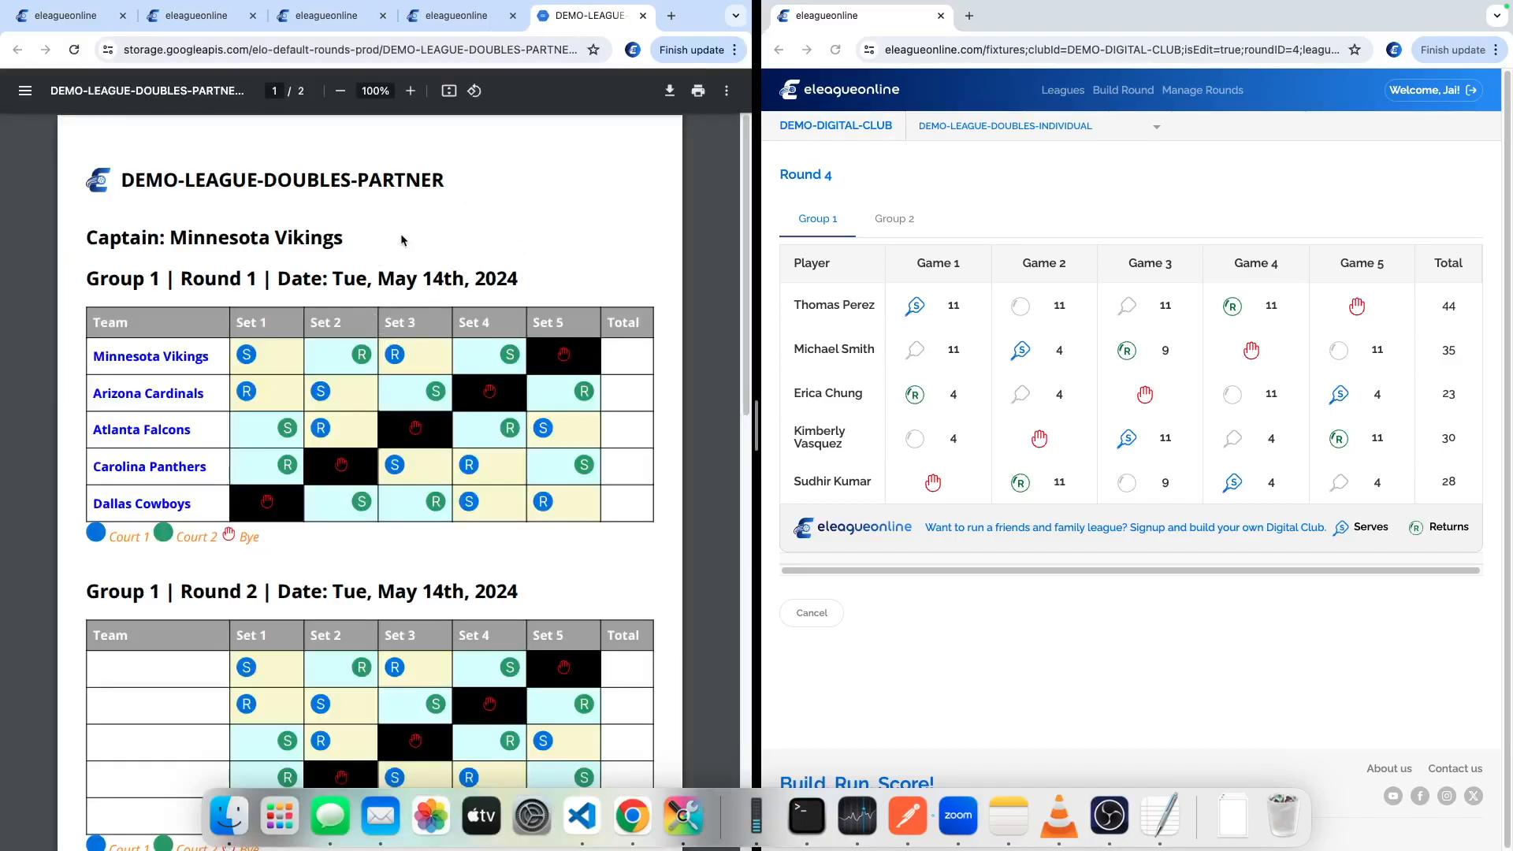
pyautogui.scroll(-1, 372, 382)
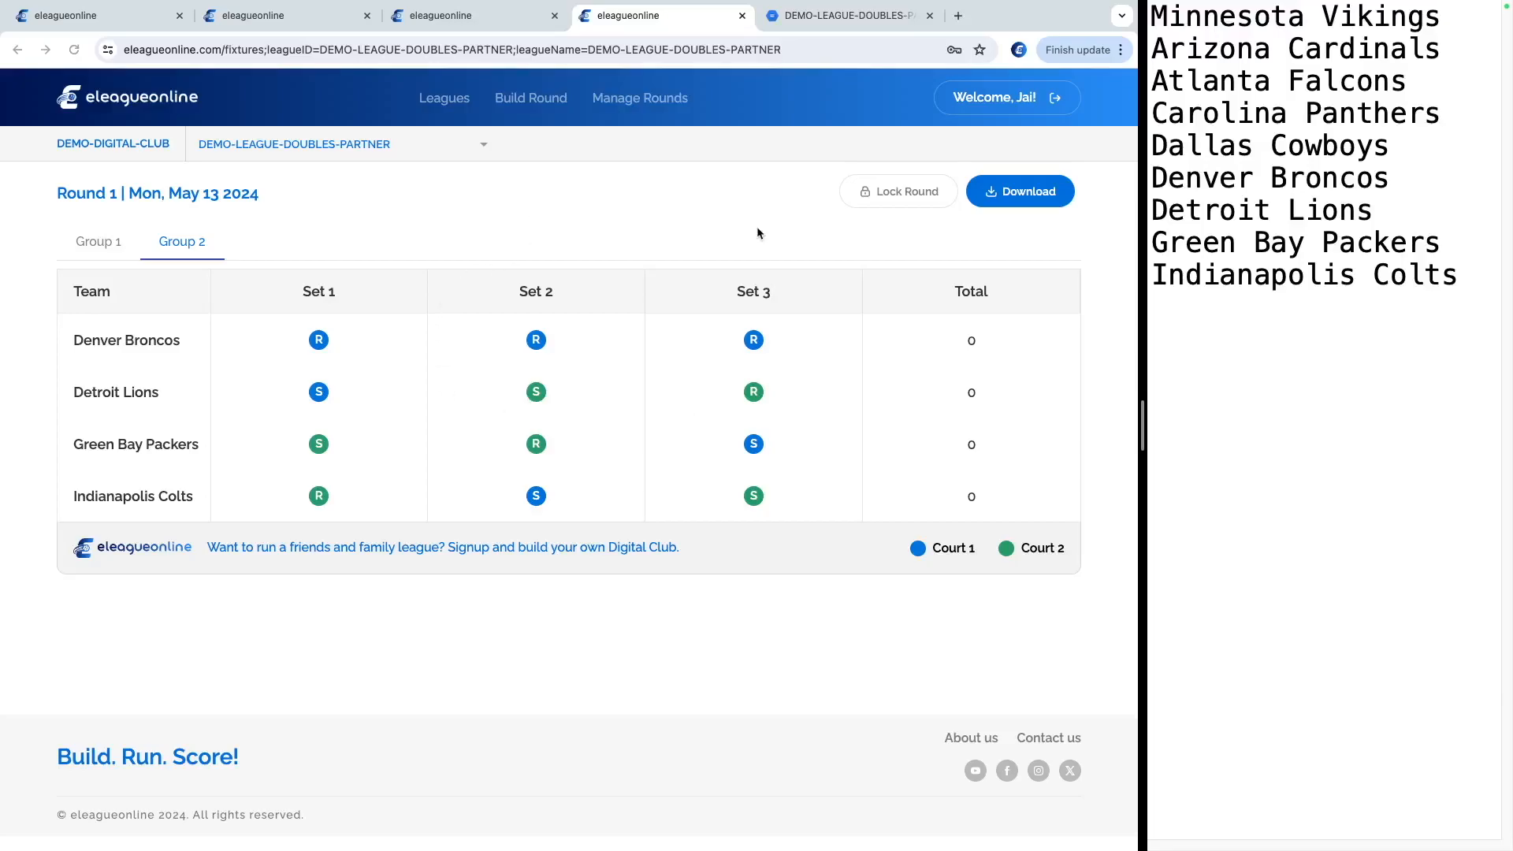
pyautogui.click(899, 191)
pyautogui.click(460, 509)
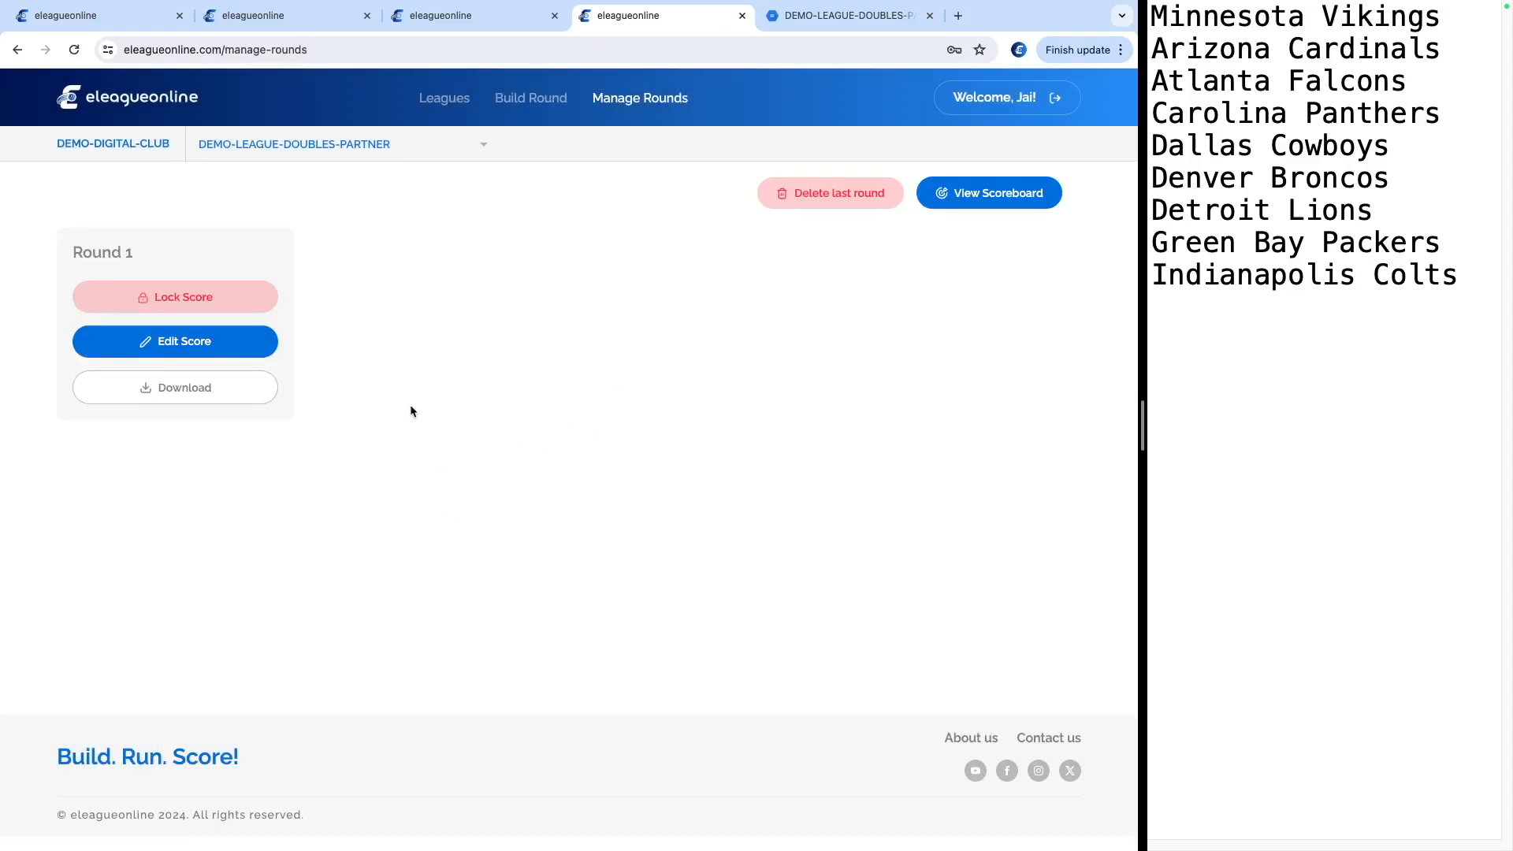
# Review the downloaded Round 1 scoresheet PDF, then open Round 1's Edit Score page
pyautogui.click(211, 392)
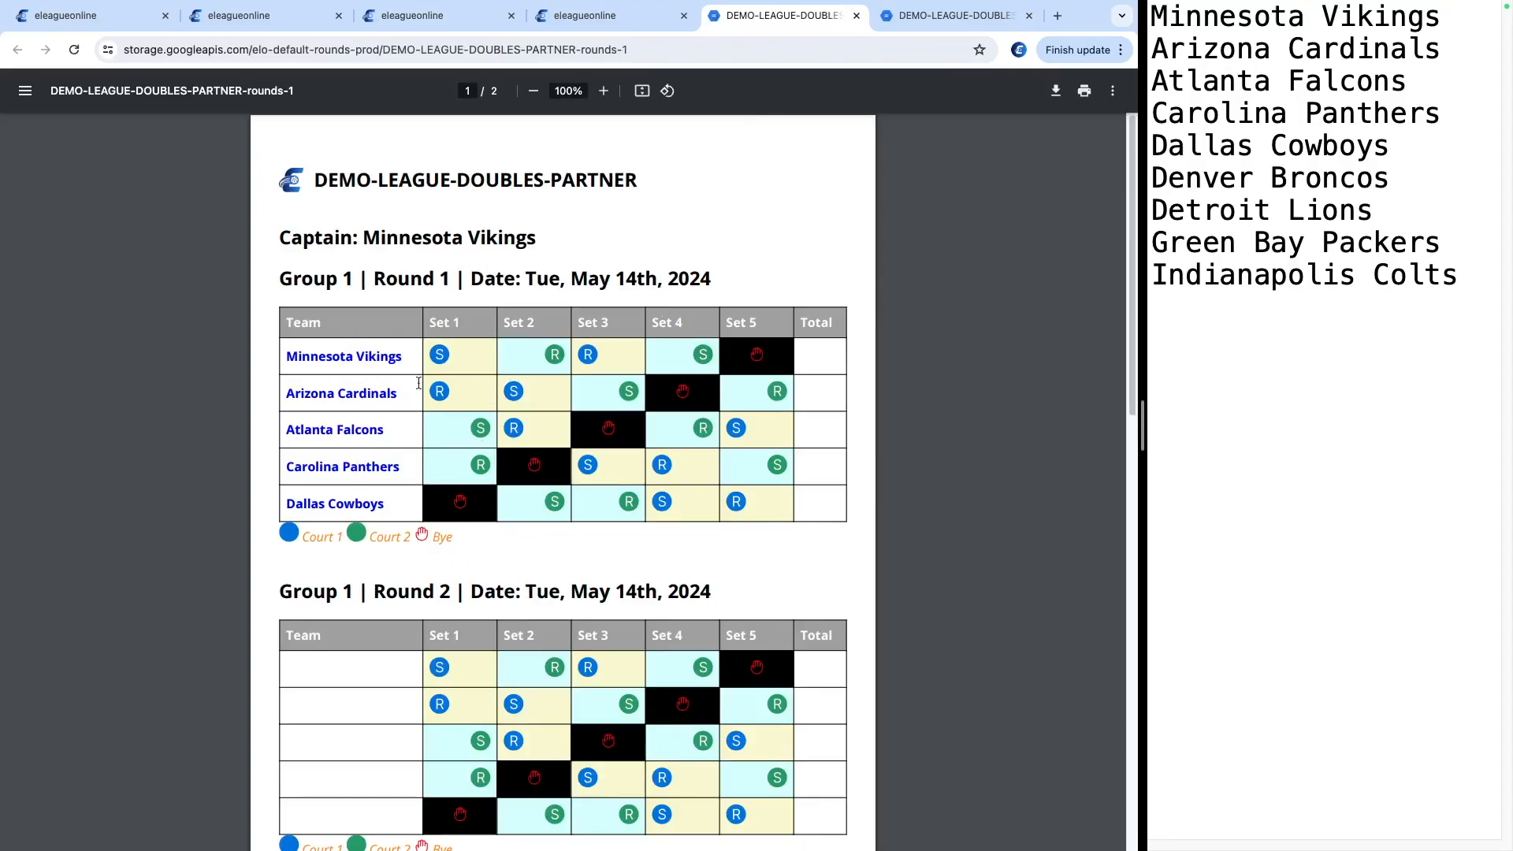
pyautogui.scroll(-3, 456, 432)
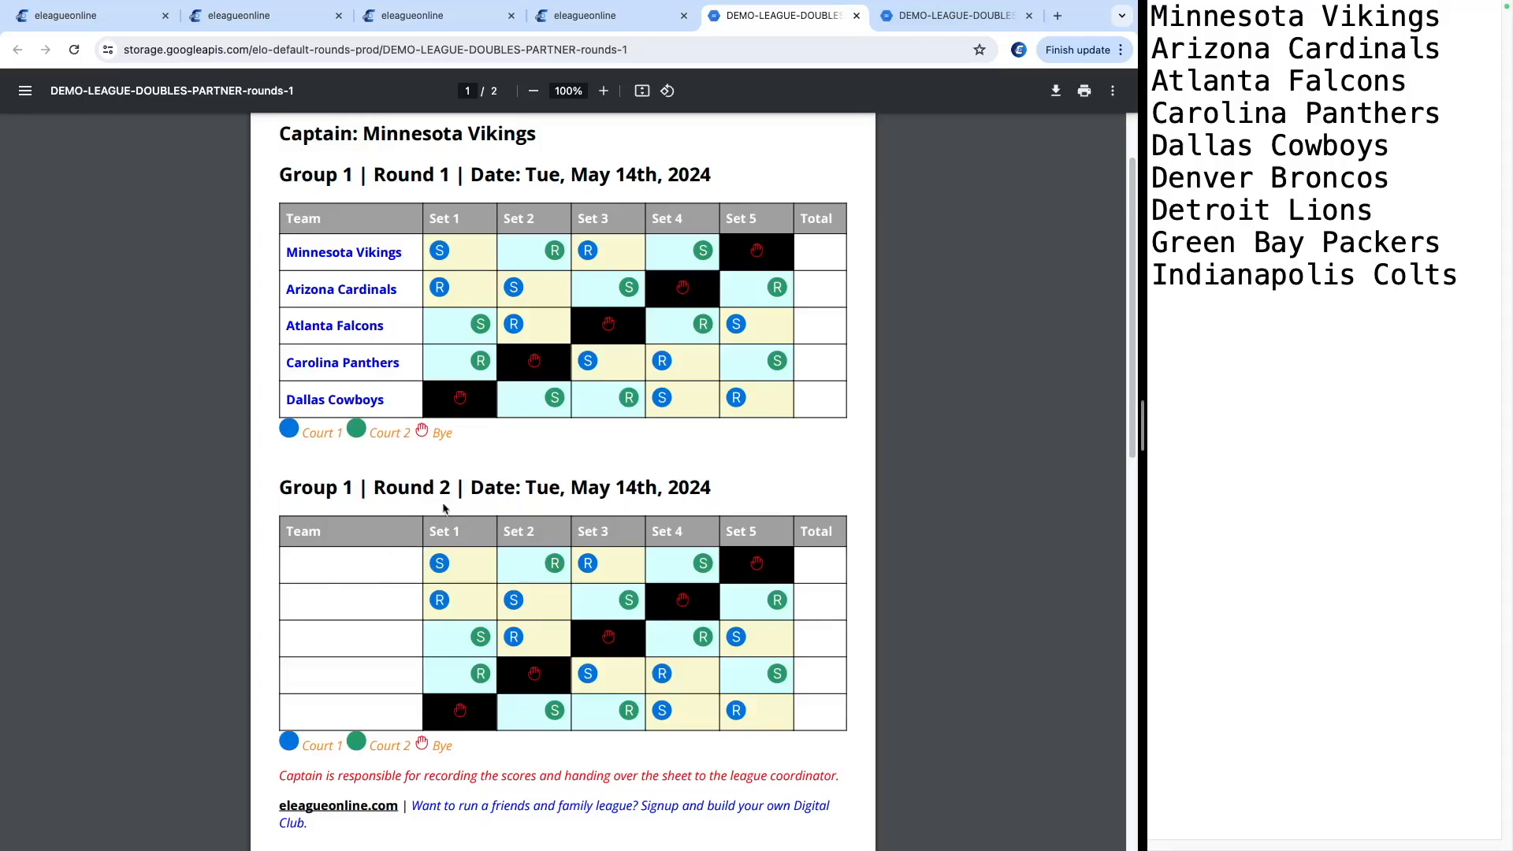
pyautogui.click(630, 22)
pyautogui.click(193, 340)
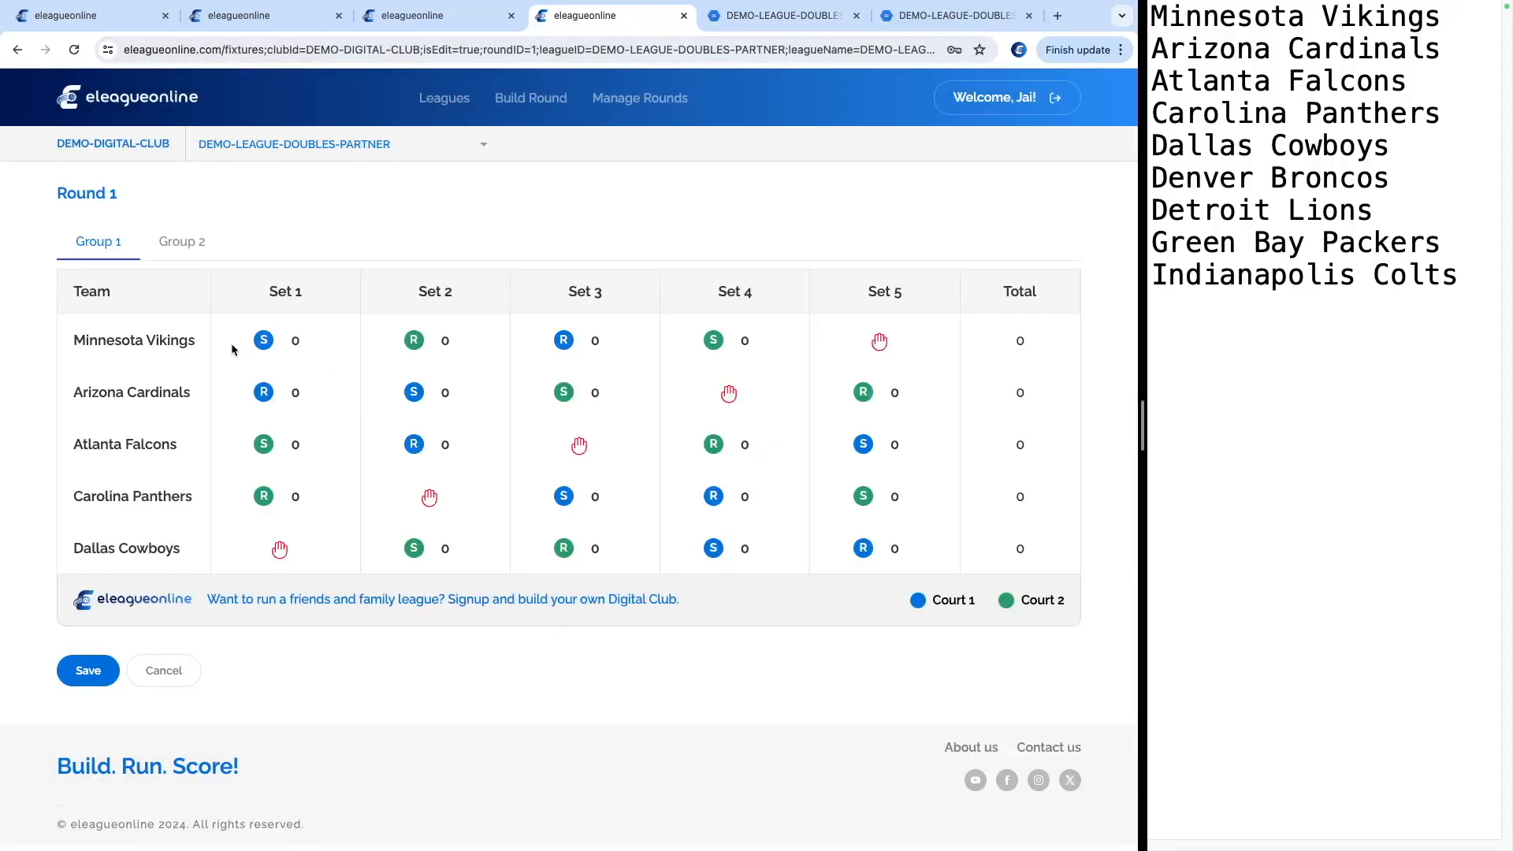
# Enter set scores 11, 5, 11, 11 and 5, starting with Minnesota Vikings' Set 1
pyautogui.click(295, 340)
pyautogui.click(247, 367)
pyautogui.click(291, 354)
pyautogui.write('11')
pyautogui.press('Tab')
pyautogui.write('5')
pyautogui.press('Tab')
pyautogui.press('Tab')
pyautogui.write('11')
pyautogui.press('Tab')
pyautogui.write('11')
pyautogui.press('Tab')
pyautogui.write('5')
# Enter the remaining scores 1, 11, 11, 5, 11 and 4, then click Save and Cancel
pyautogui.press('Tab')
pyautogui.write('1')
pyautogui.press('Tab')
pyautogui.write('11')
pyautogui.press('Tab')
pyautogui.write('11')
pyautogui.press('Tab')
pyautogui.write('5')
pyautogui.press('Tab')
pyautogui.write('11')
pyautogui.press('Tab')
pyautogui.write('4')
pyautogui.press('Tab')
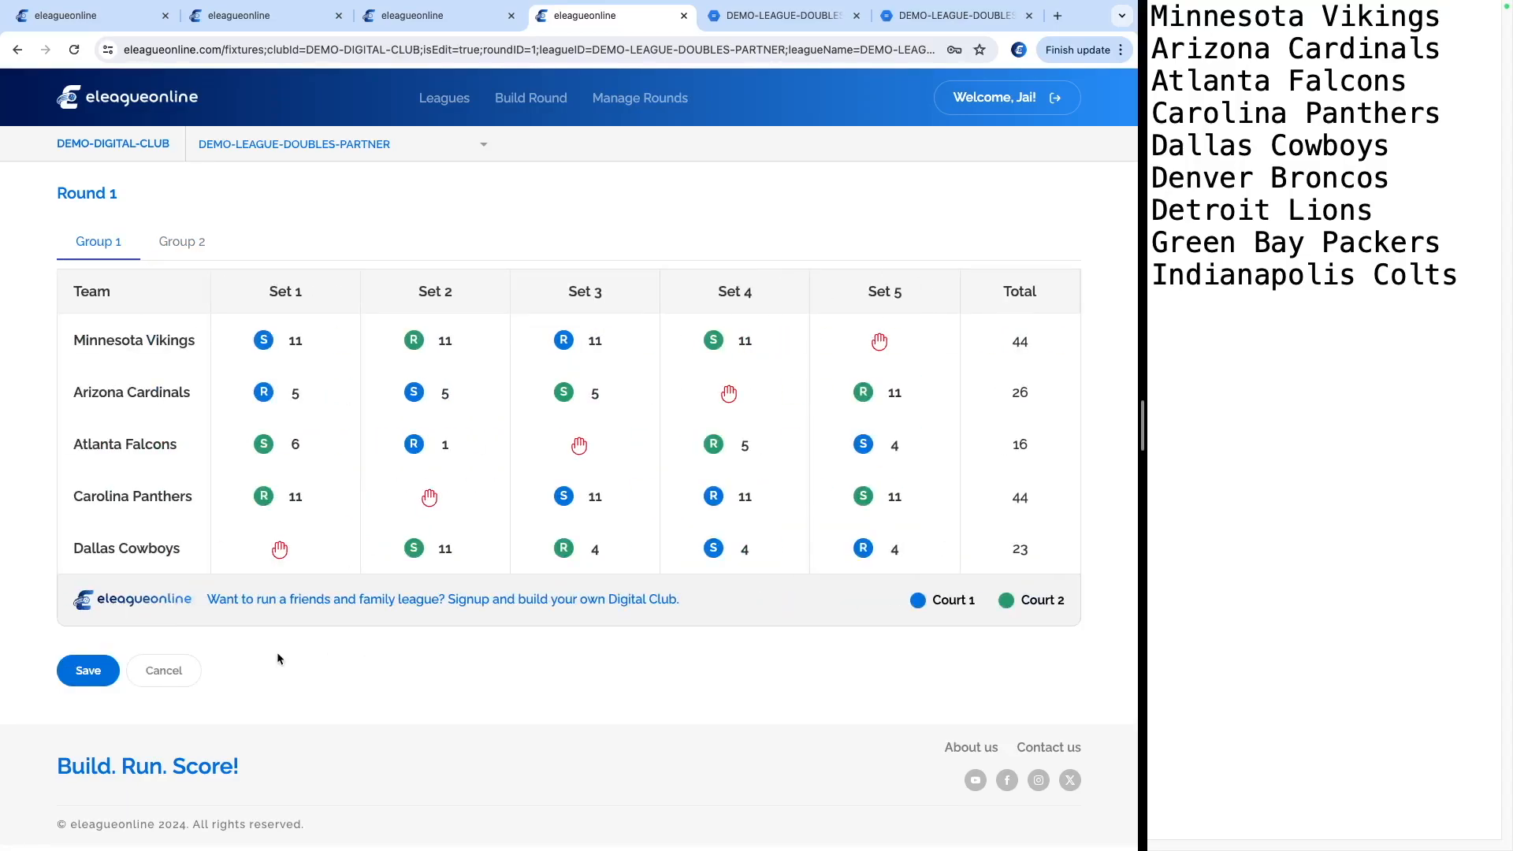
pyautogui.click(166, 670)
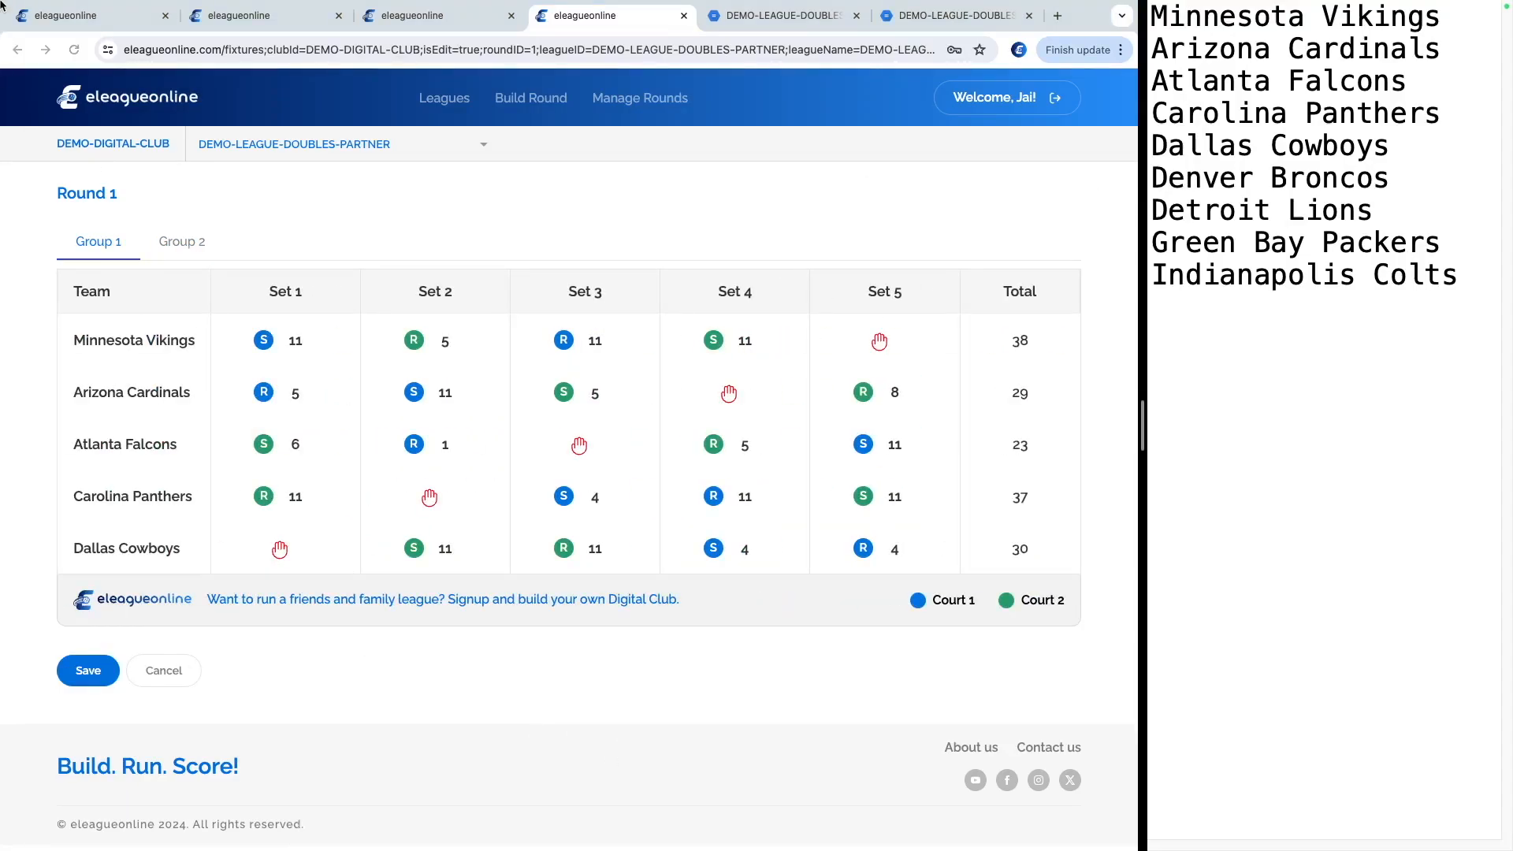
pyautogui.click(164, 671)
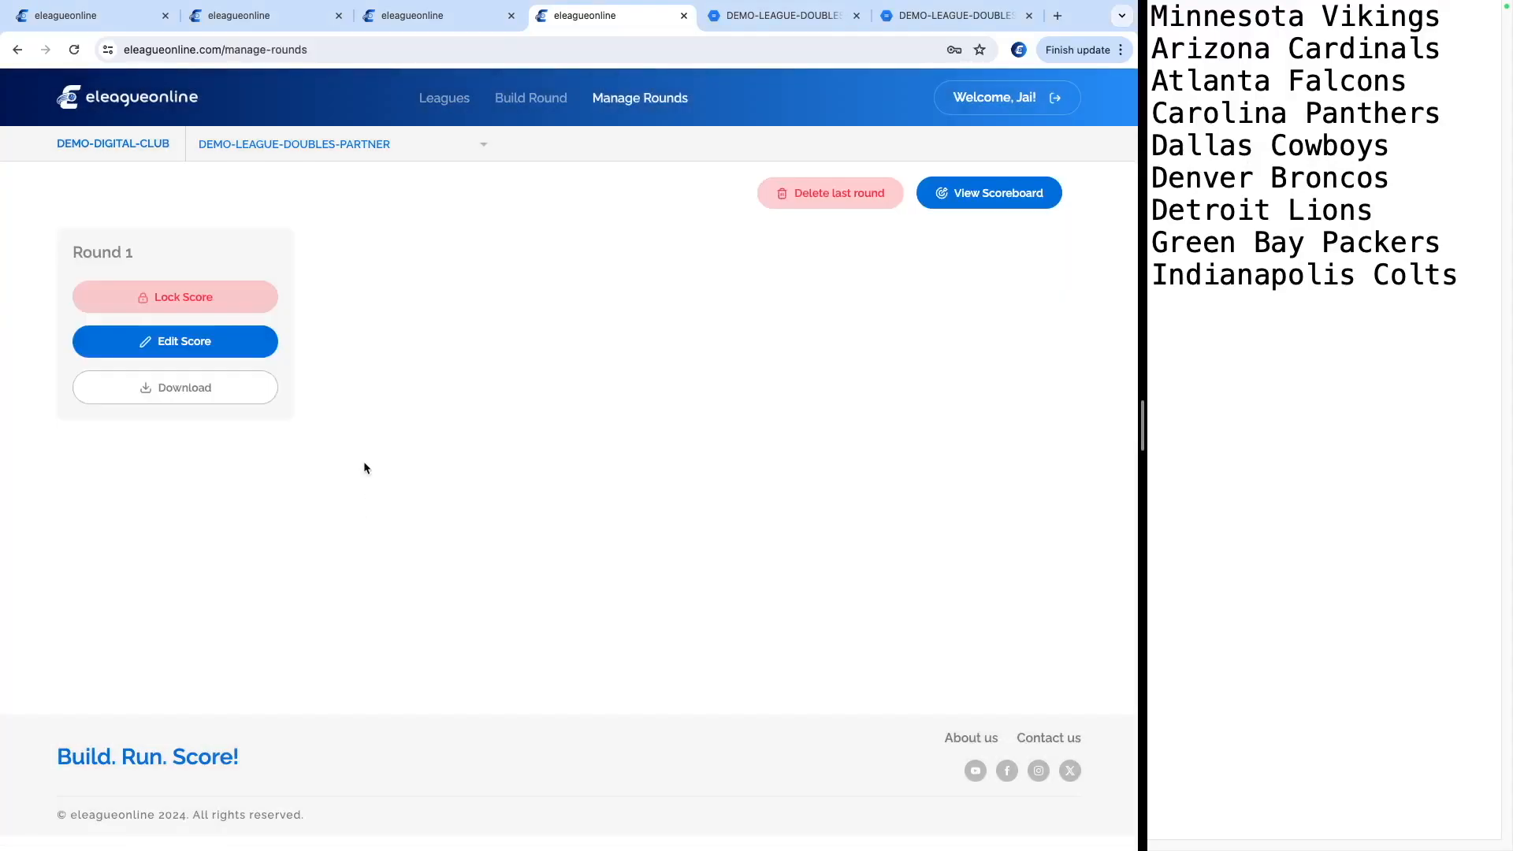
# Lock the Round 1 scores and review the scoreboard, led by Denver Broncos at 86.06
pyautogui.click(177, 297)
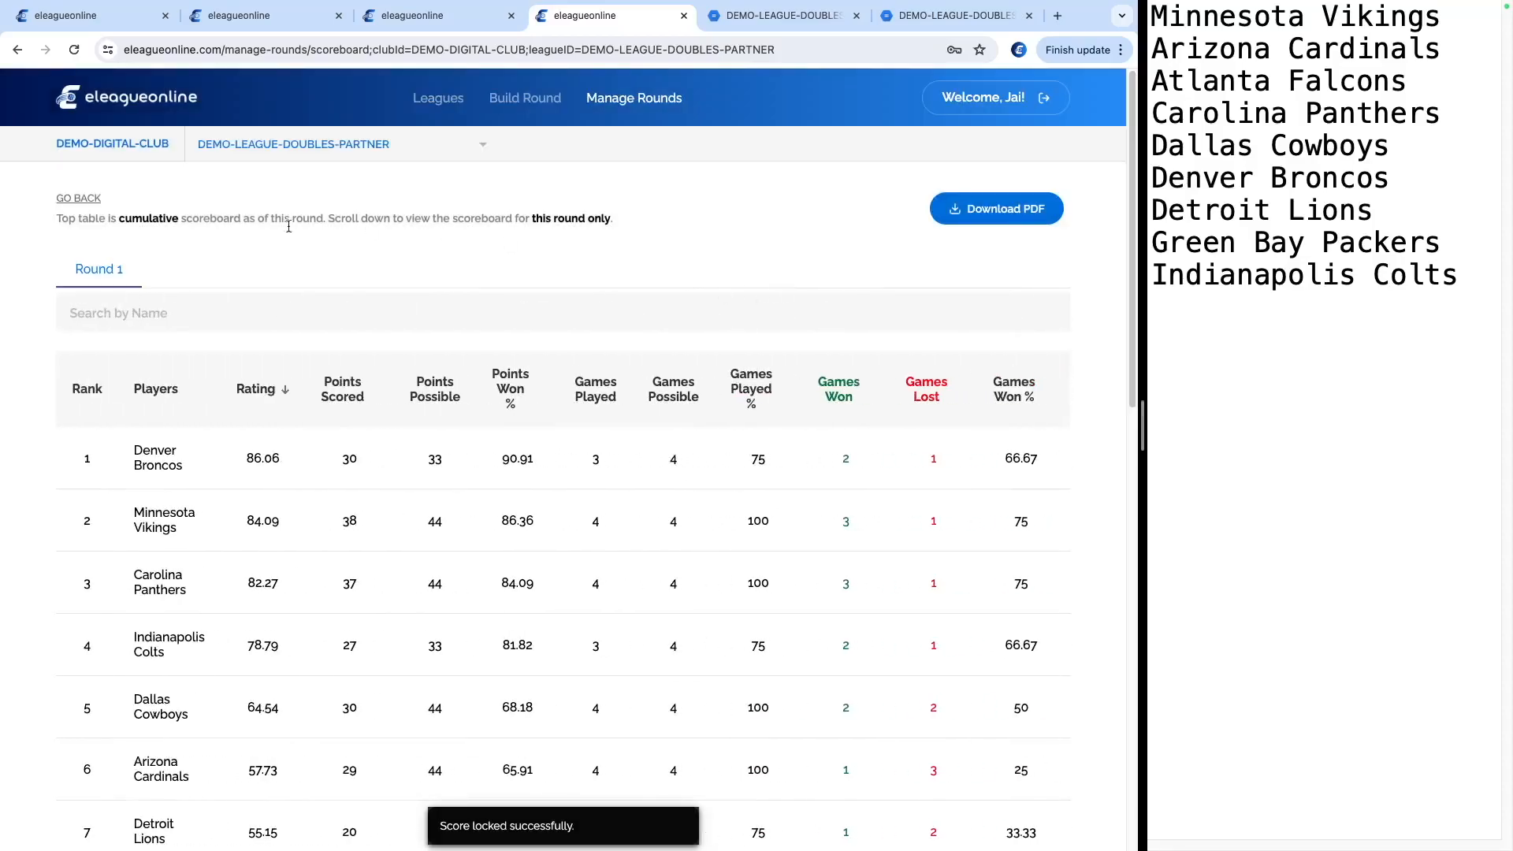
pyautogui.scroll(-4, 155, 470)
pyautogui.scroll(4, 154, 473)
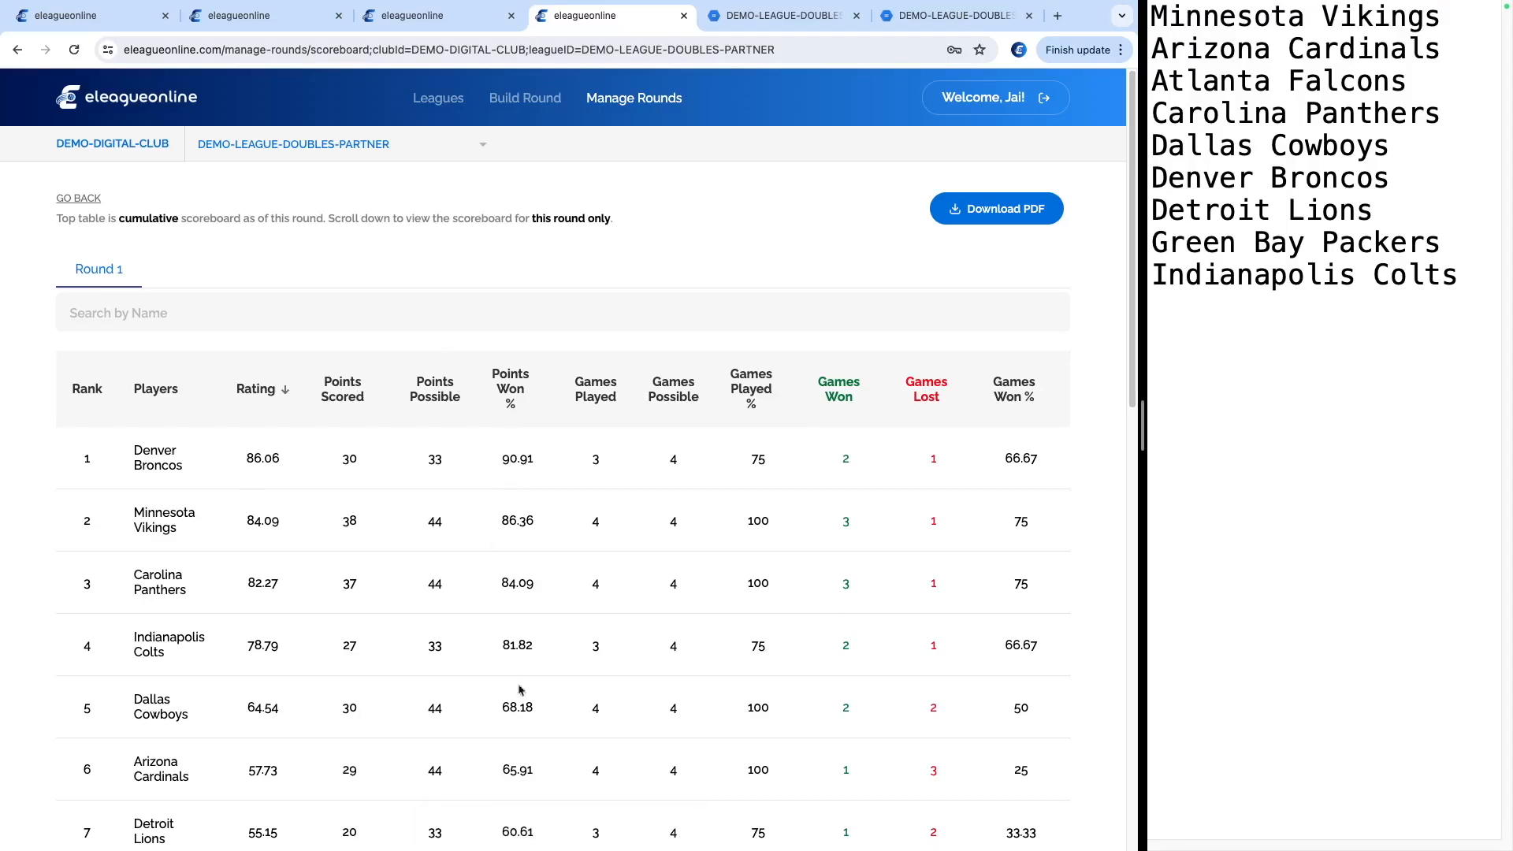
pyautogui.hscroll(3, 512, 802)
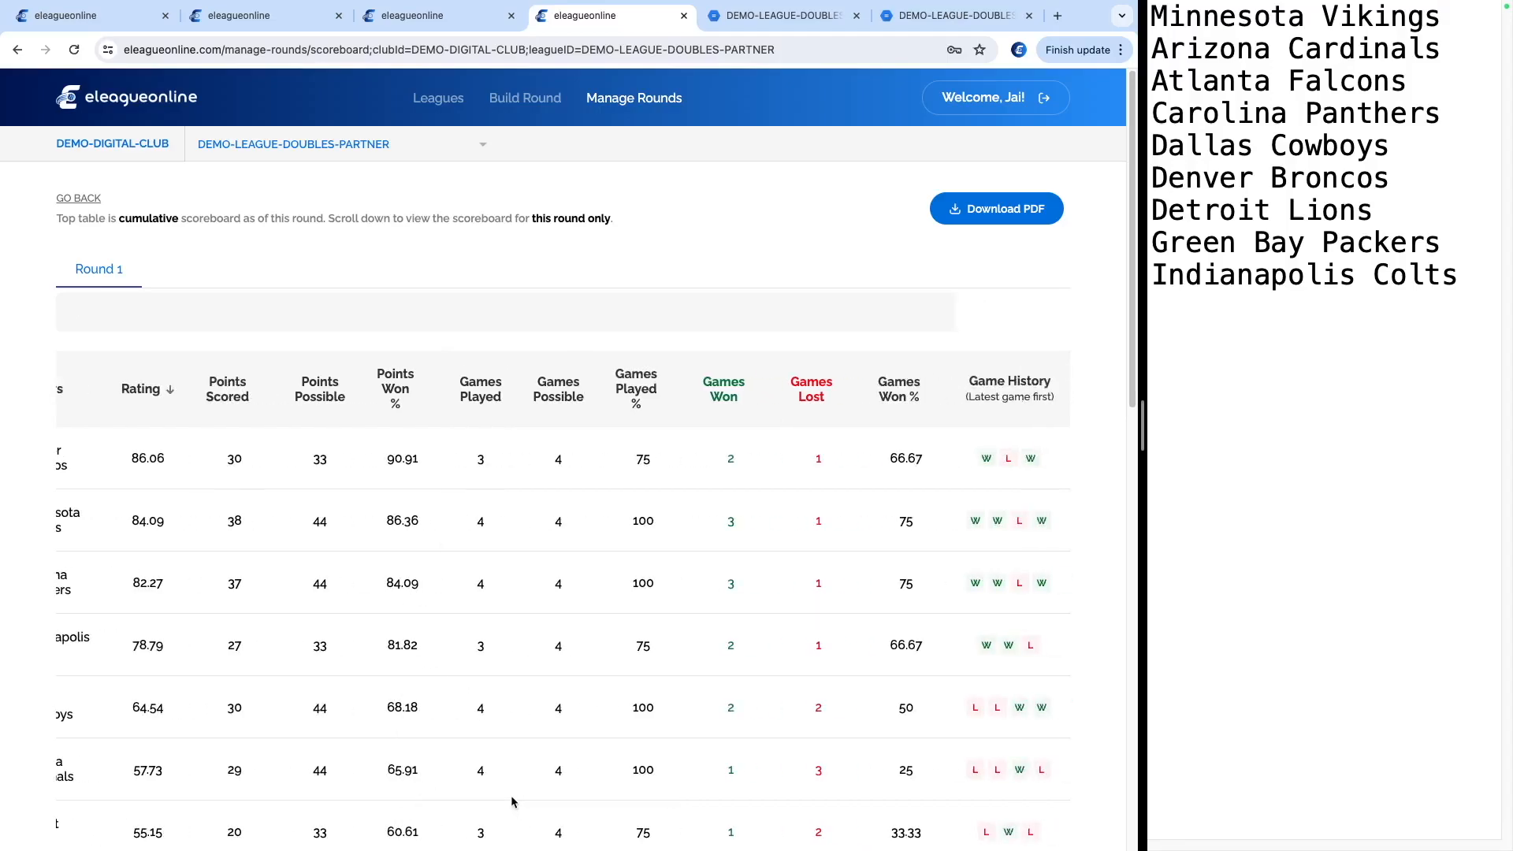
pyautogui.hscroll(-3, 512, 802)
pyautogui.hscroll(-1, 510, 796)
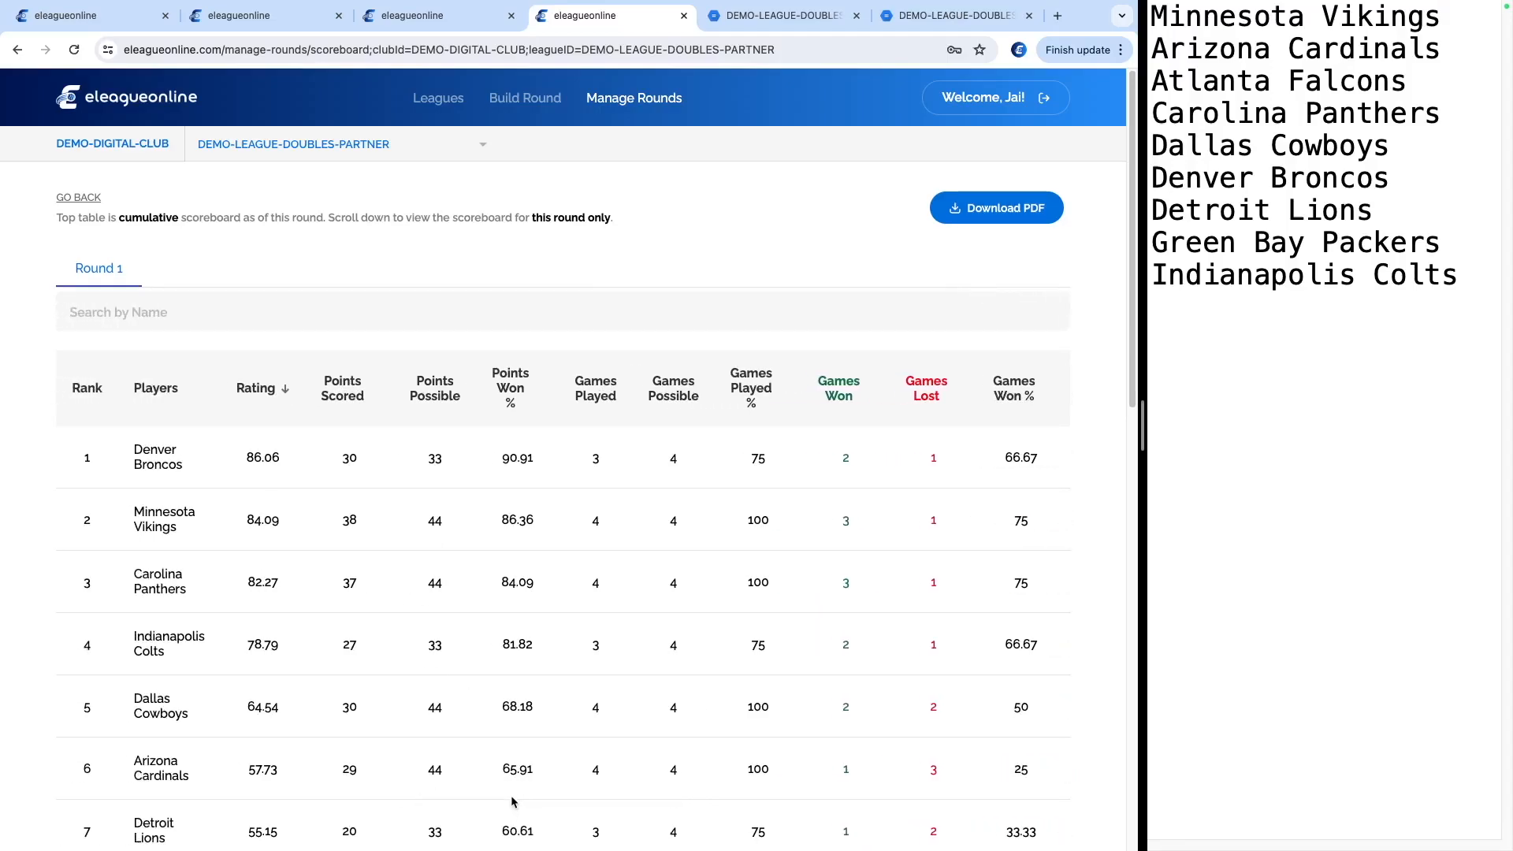
# Download and review the cumulative scoreboard PDF, then return to the league's rounds
pyautogui.click(990, 215)
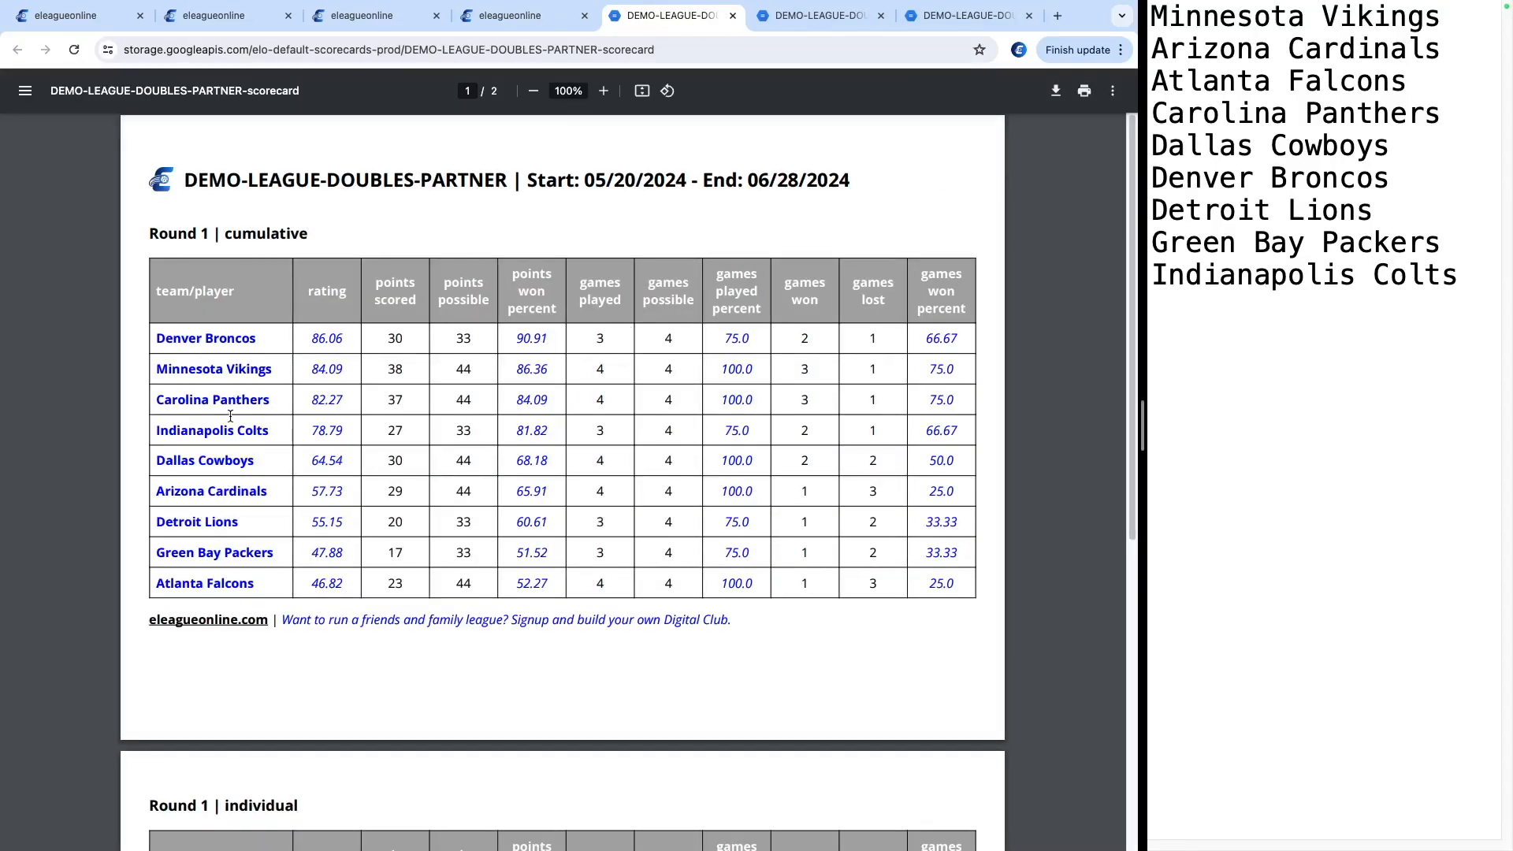
pyautogui.scroll(-4, 235, 389)
pyautogui.scroll(4, 235, 390)
pyautogui.click(519, 19)
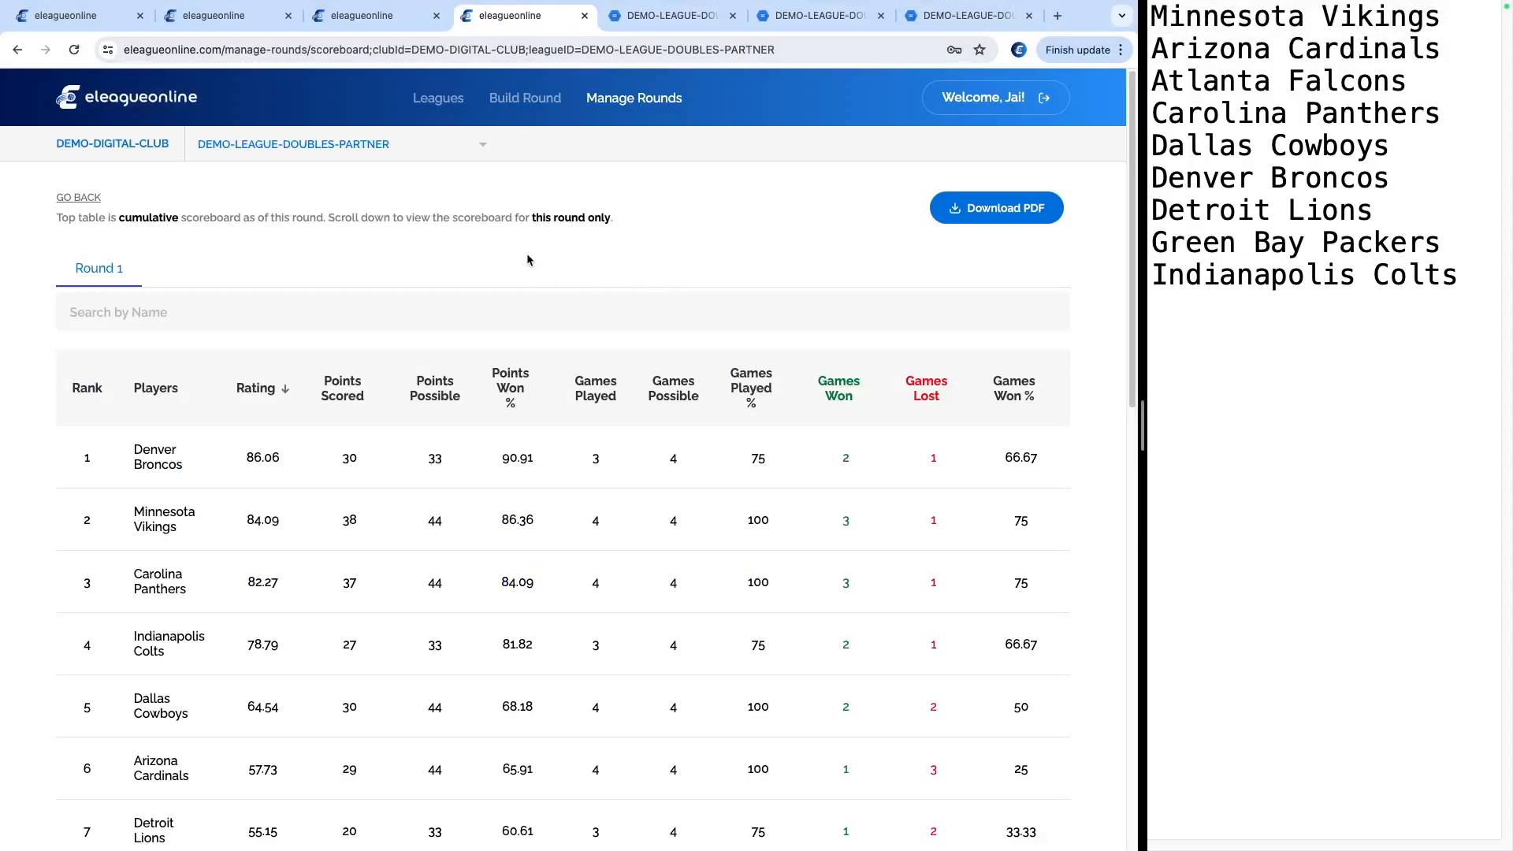
pyautogui.click(622, 100)
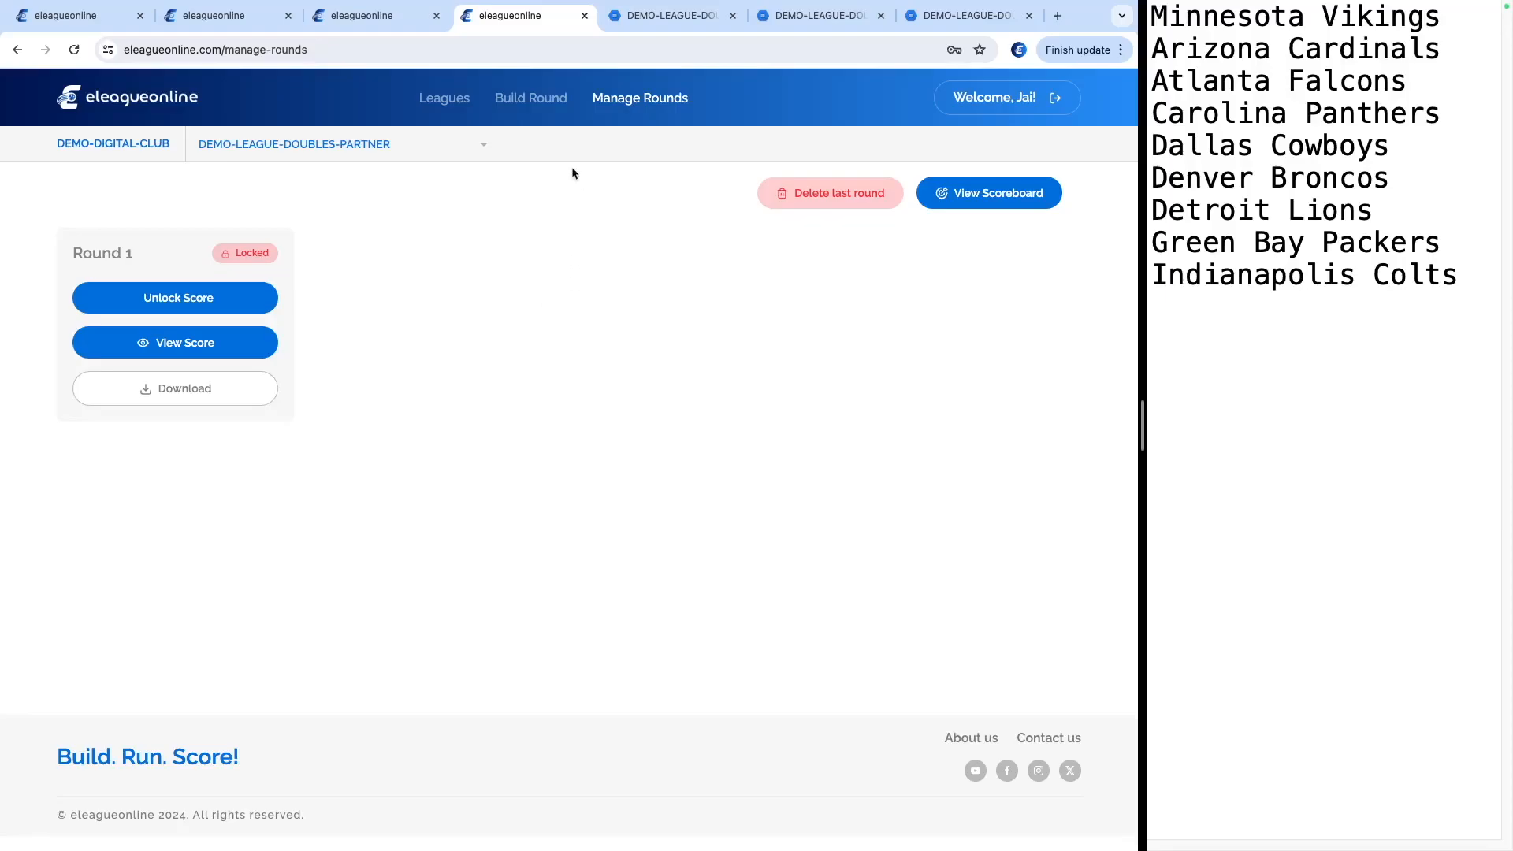
# Select 'Apply ladder on previous round' for Round 2, cross-checking the scoreboard and scoresheet PDFs
pyautogui.click(530, 98)
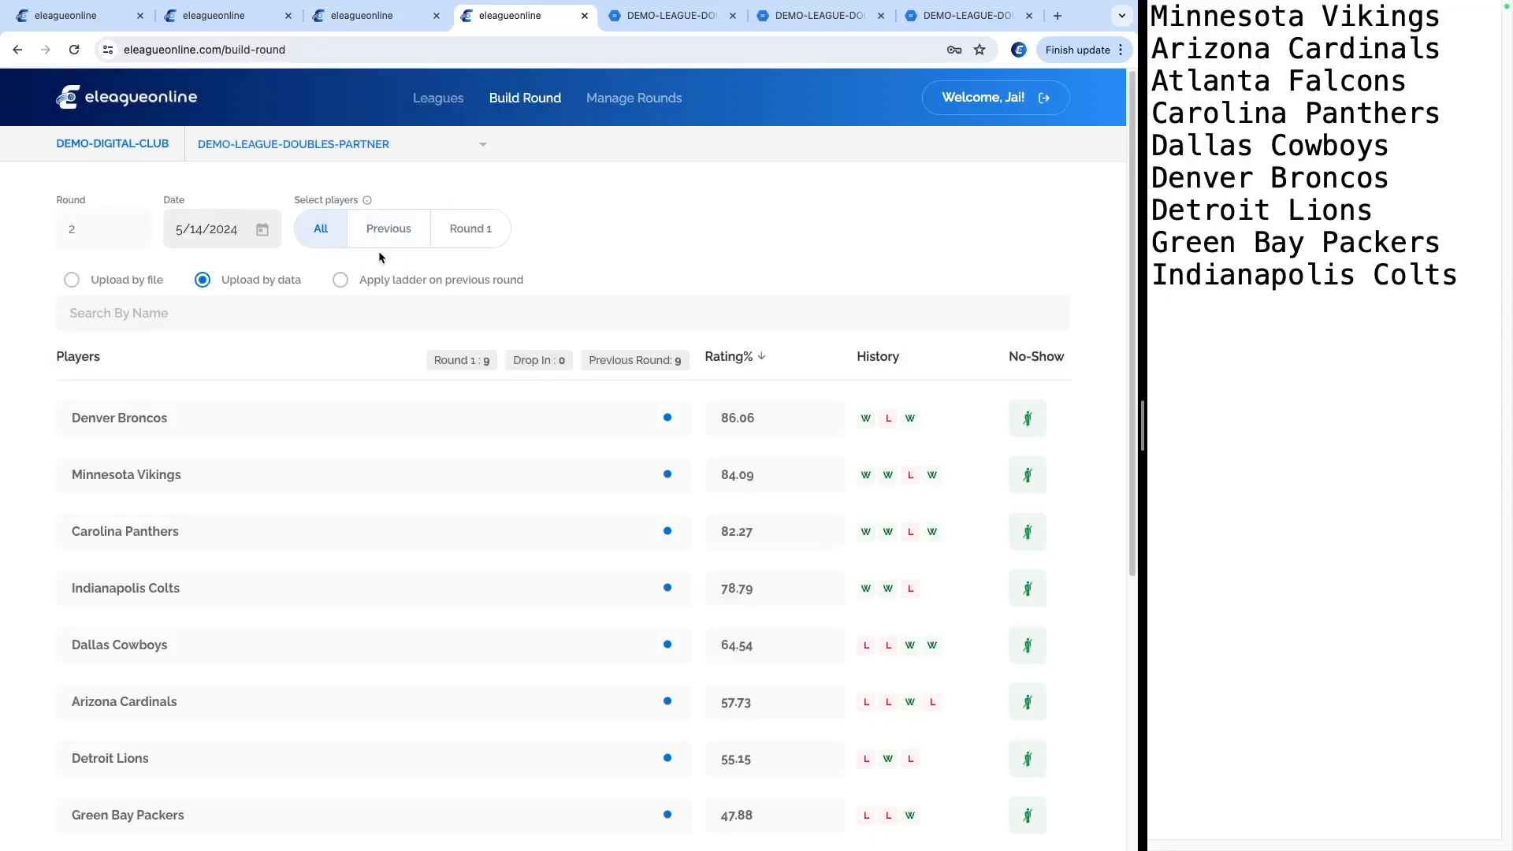
pyautogui.click(340, 280)
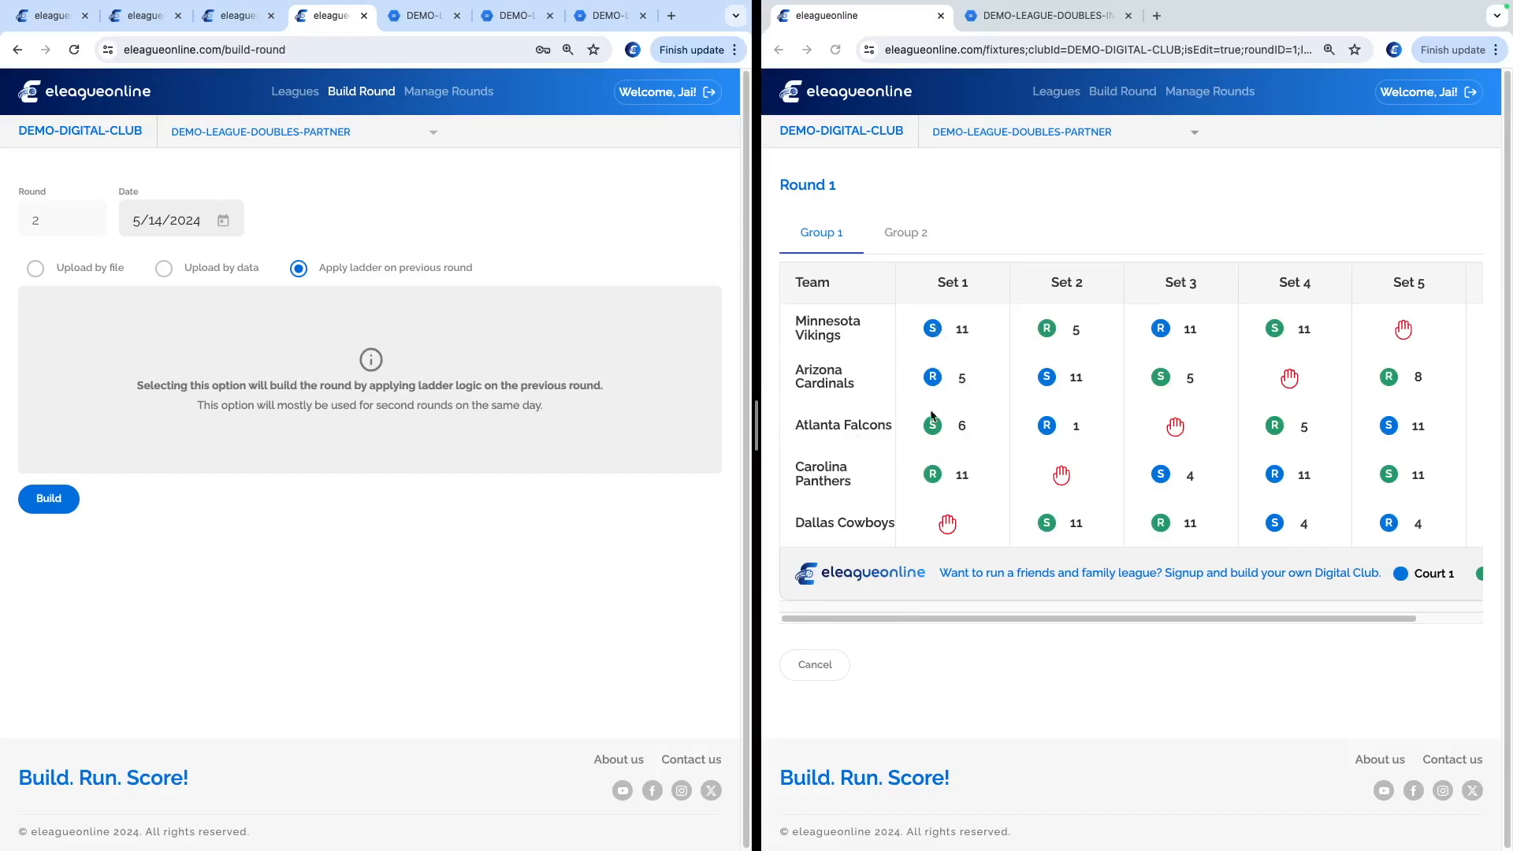
pyautogui.click(424, 15)
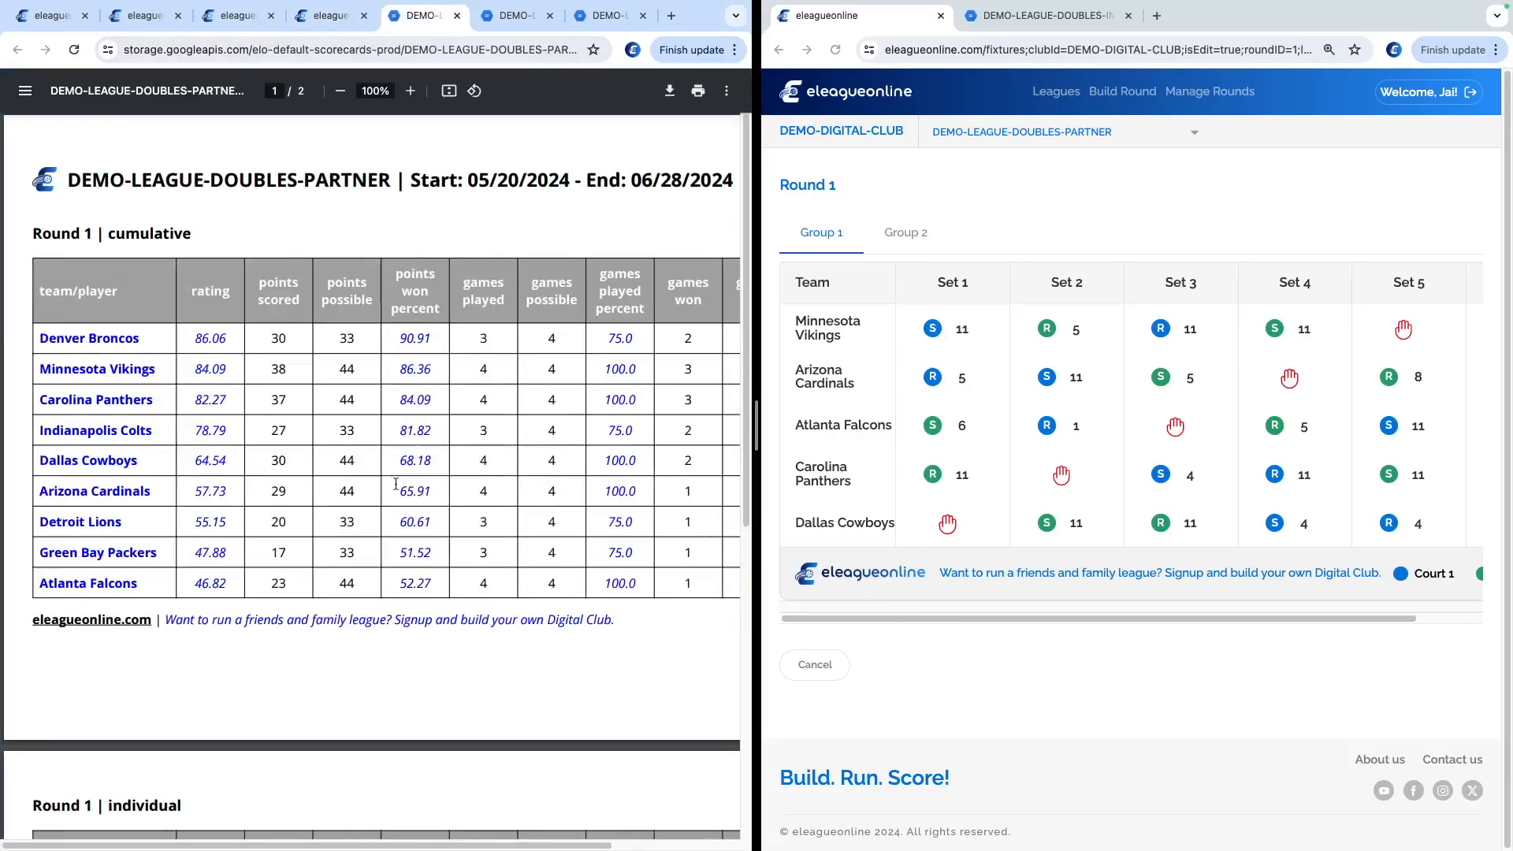
pyautogui.click(517, 16)
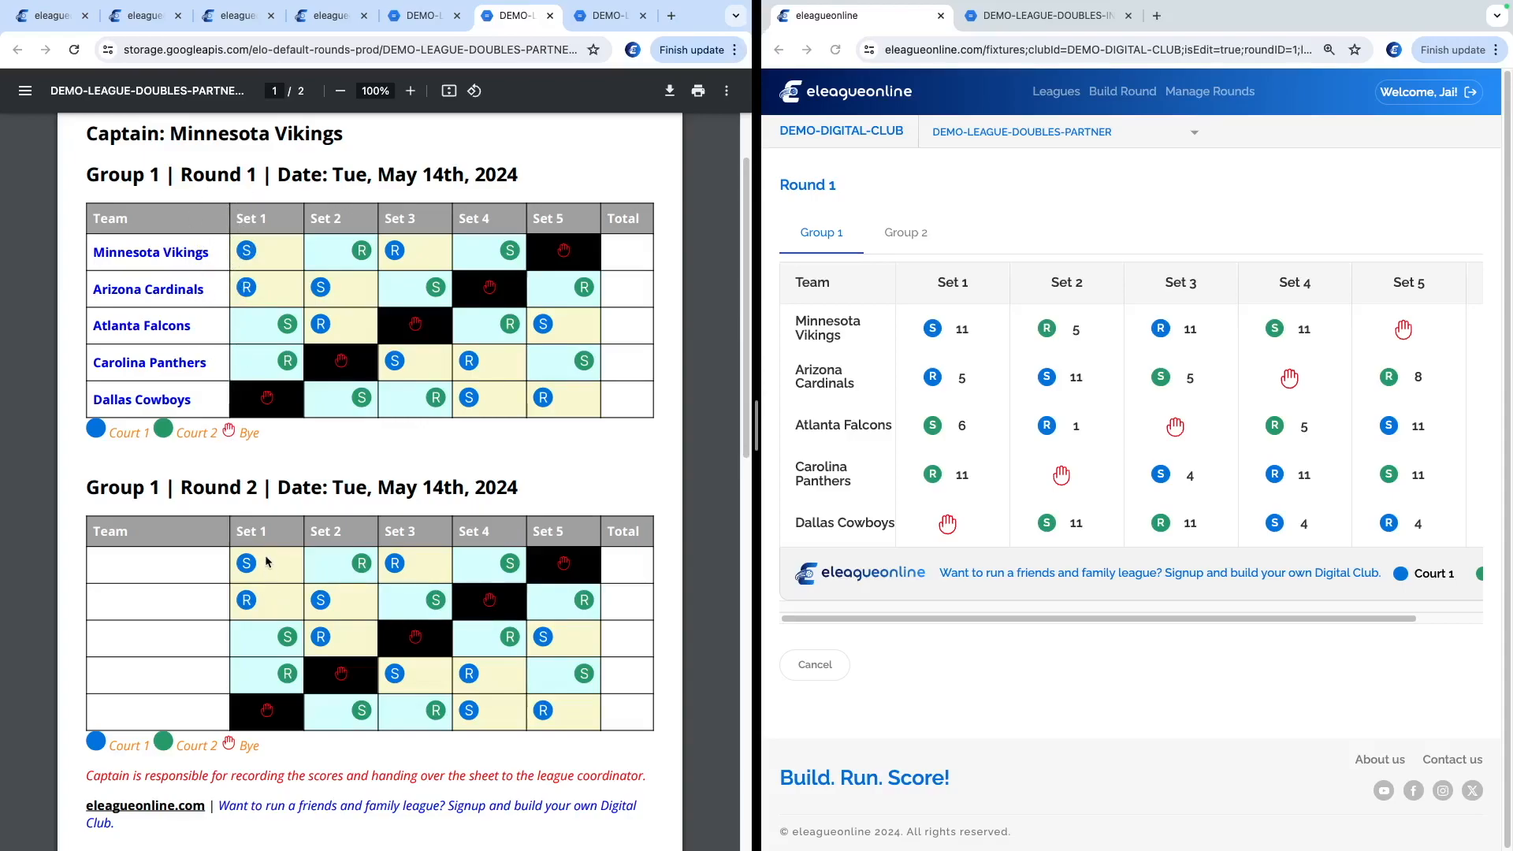
pyautogui.click(331, 17)
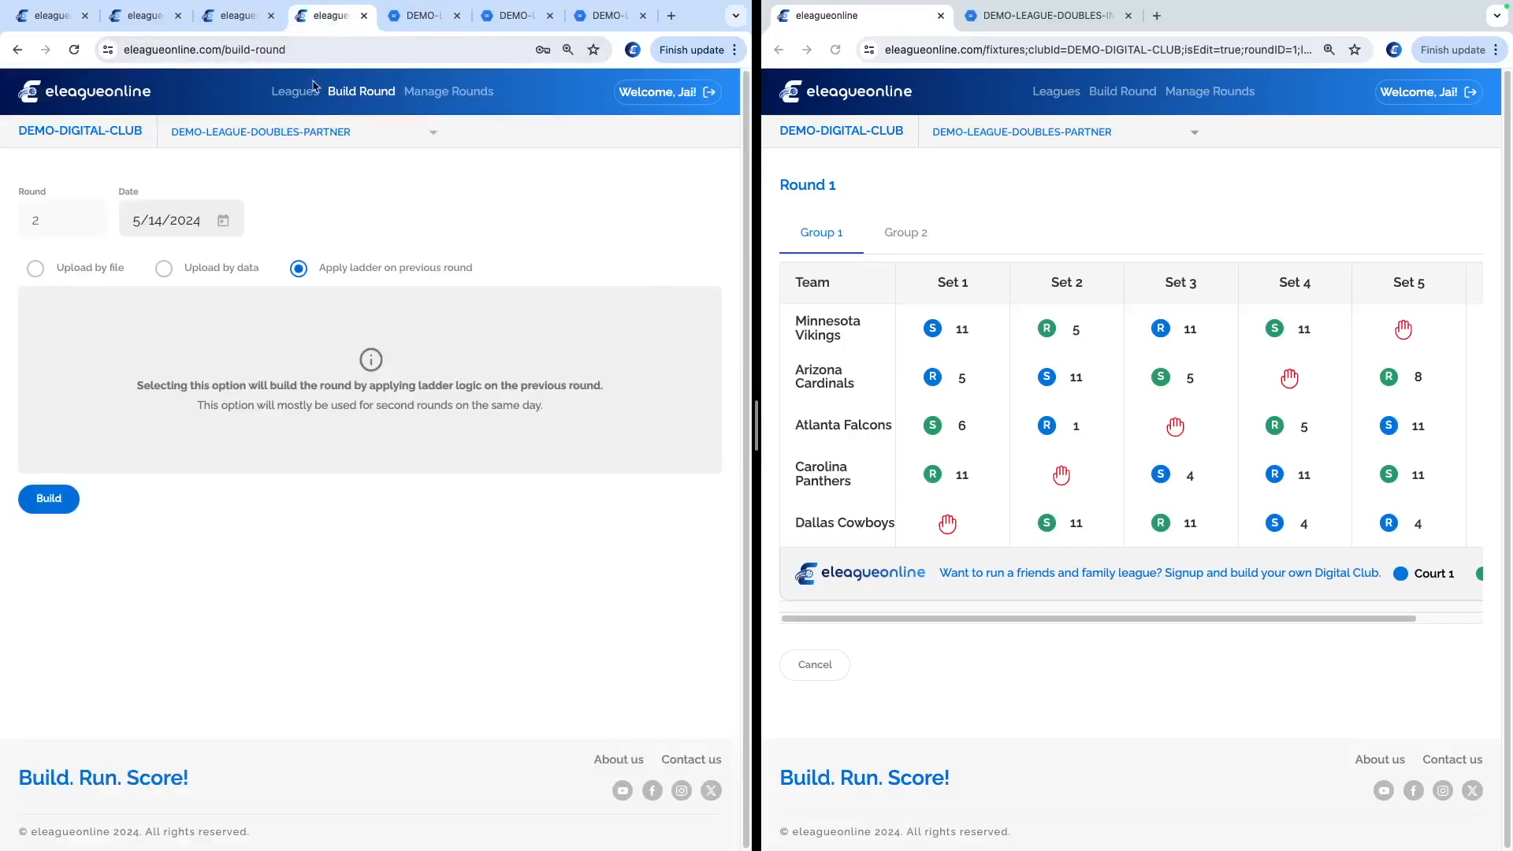
# Build Round 2 and widen the Round 1 scores window beside it
pyautogui.click(53, 499)
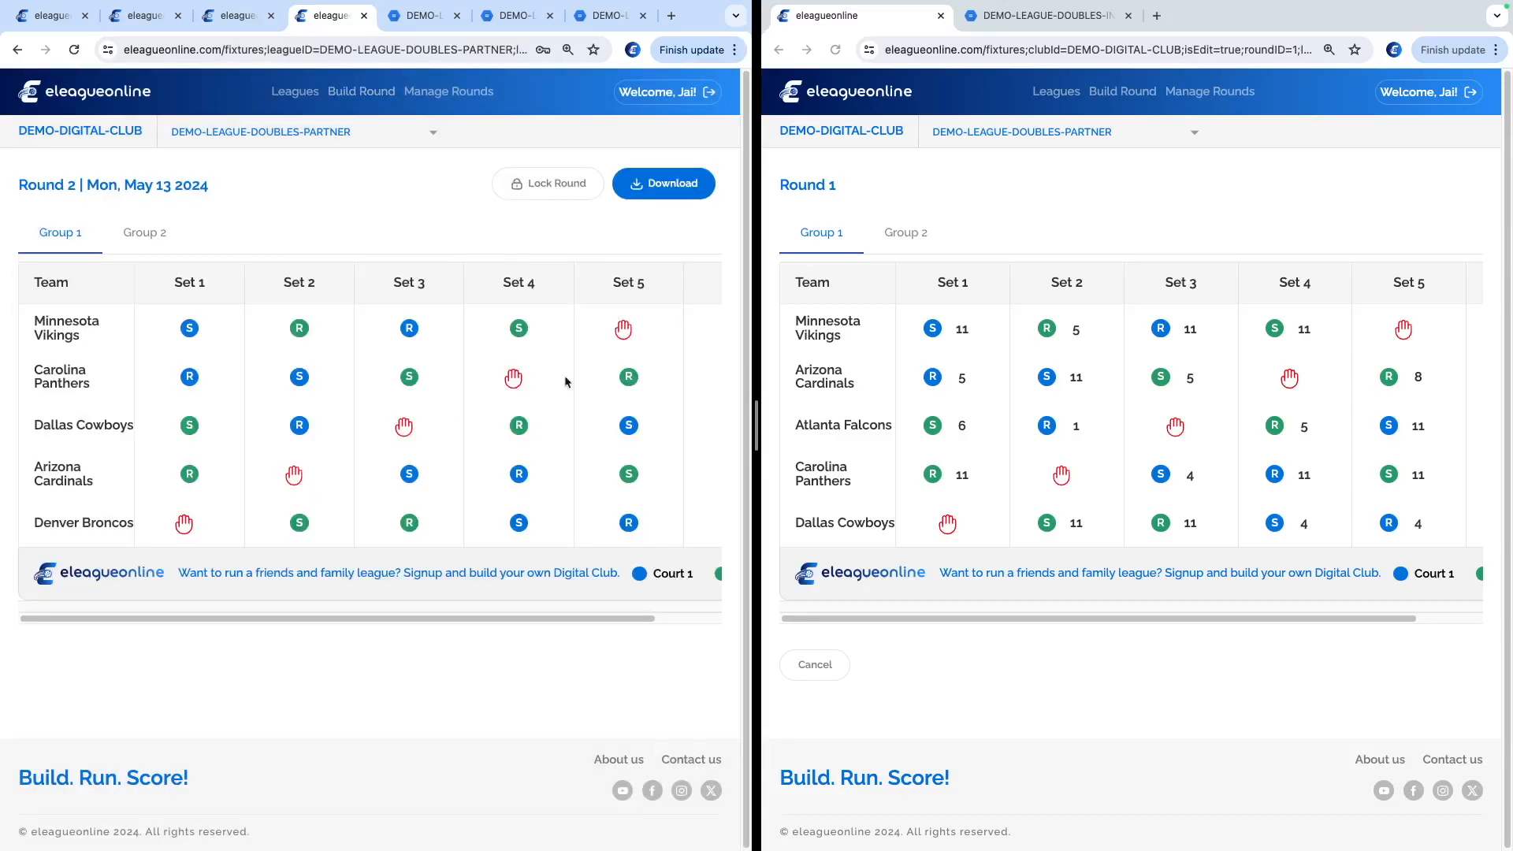
pyautogui.click(942, 609)
pyautogui.moveTo(914, 619); pyautogui.dragTo(1034, 604)
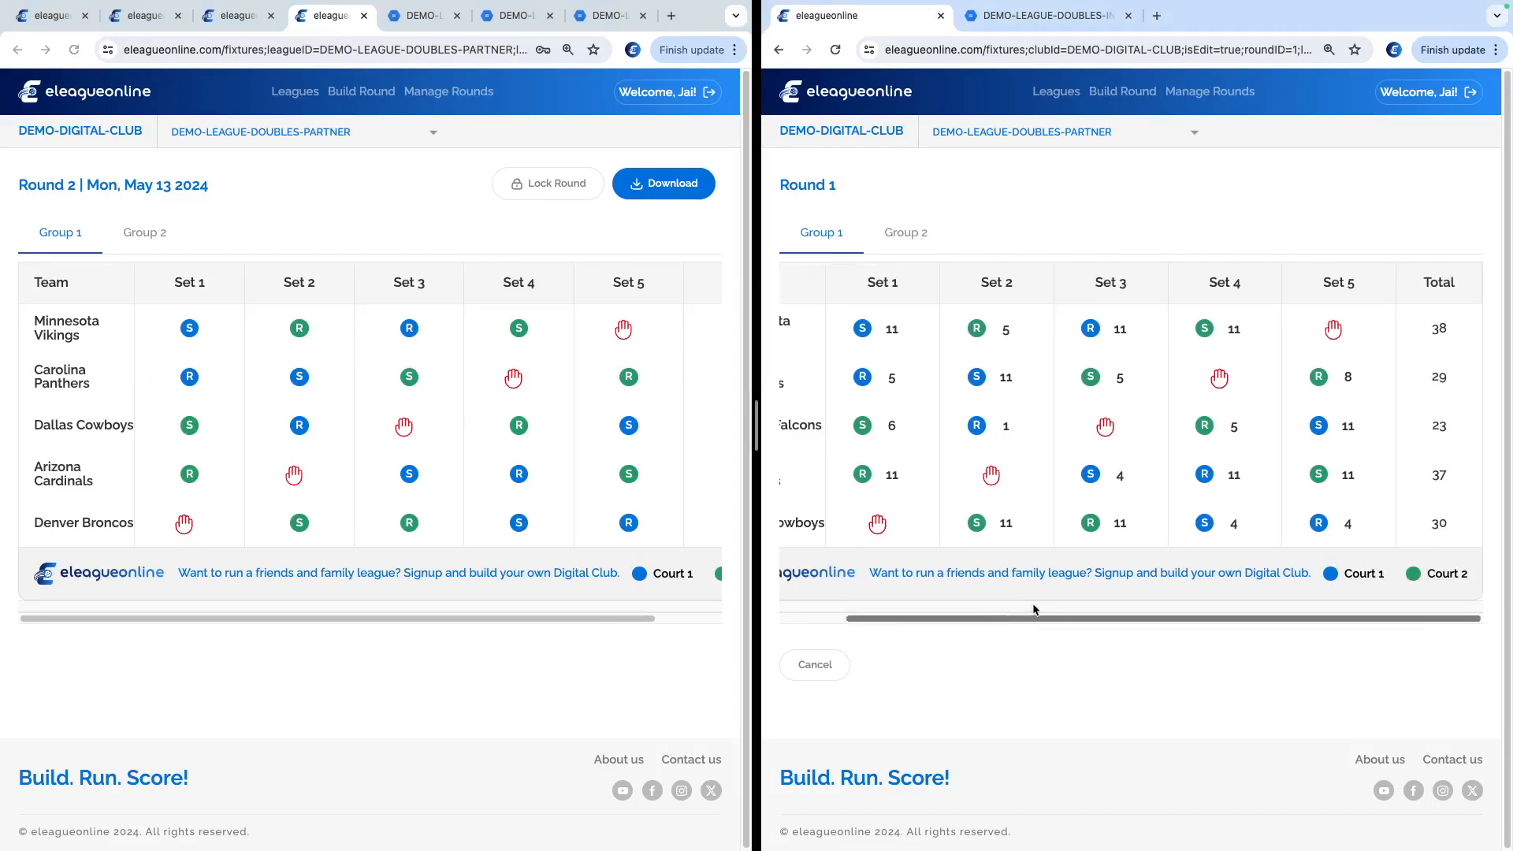
pyautogui.moveTo(755, 432); pyautogui.dragTo(666, 433)
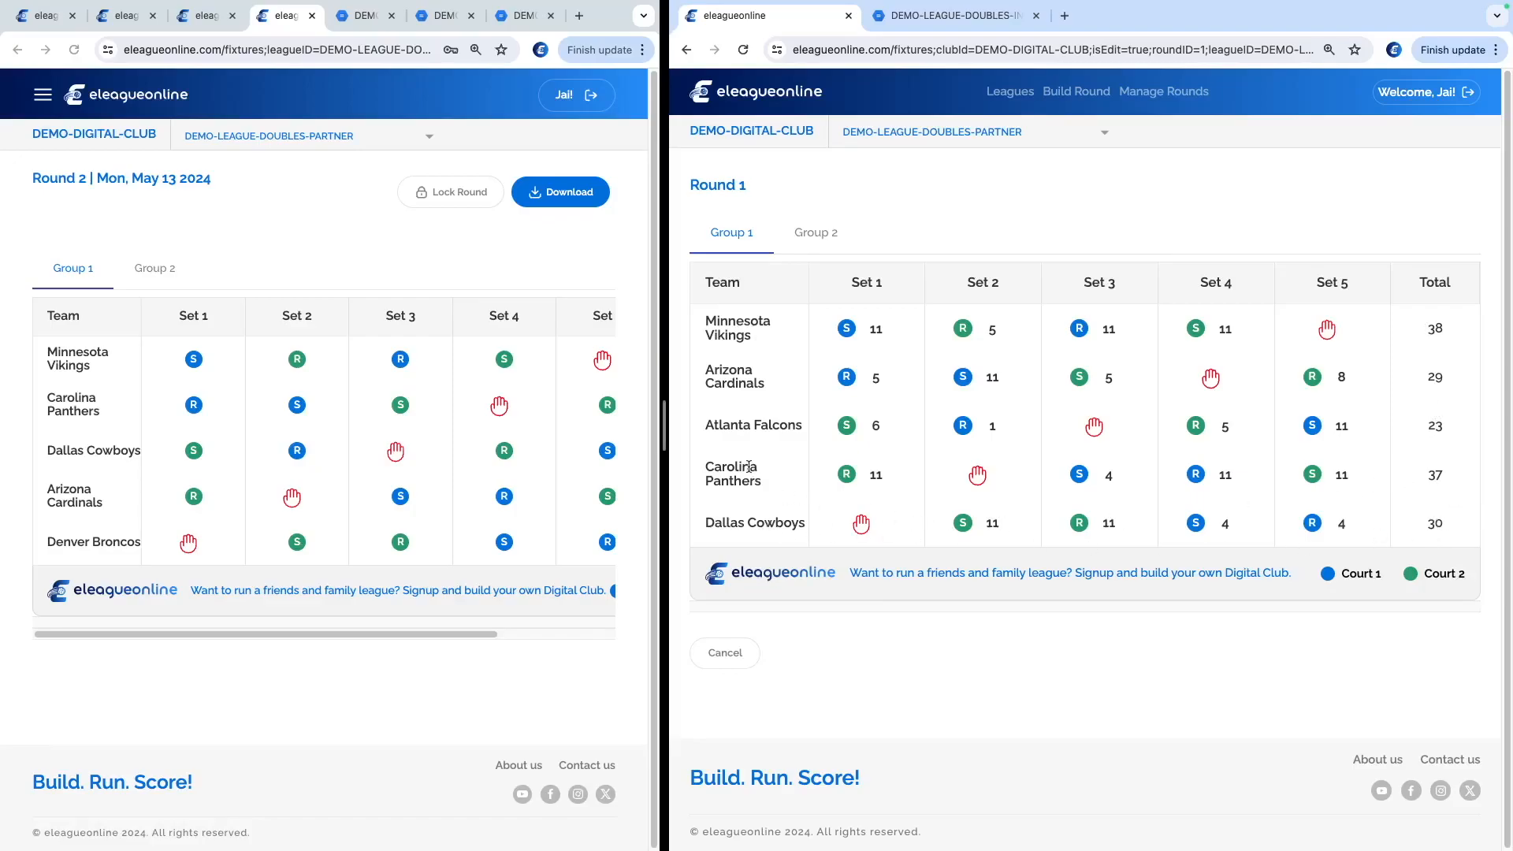
# Compare Dallas Cowboys, Atlanta Falcons and Denver Broncos placements between Round 1 and Round 2
pyautogui.moveTo(739, 520); pyautogui.dragTo(773, 523)
pyautogui.moveTo(729, 368); pyautogui.dragTo(784, 425)
pyautogui.click(64, 416)
pyautogui.moveTo(65, 451); pyautogui.dragTo(129, 454)
pyautogui.click(62, 488)
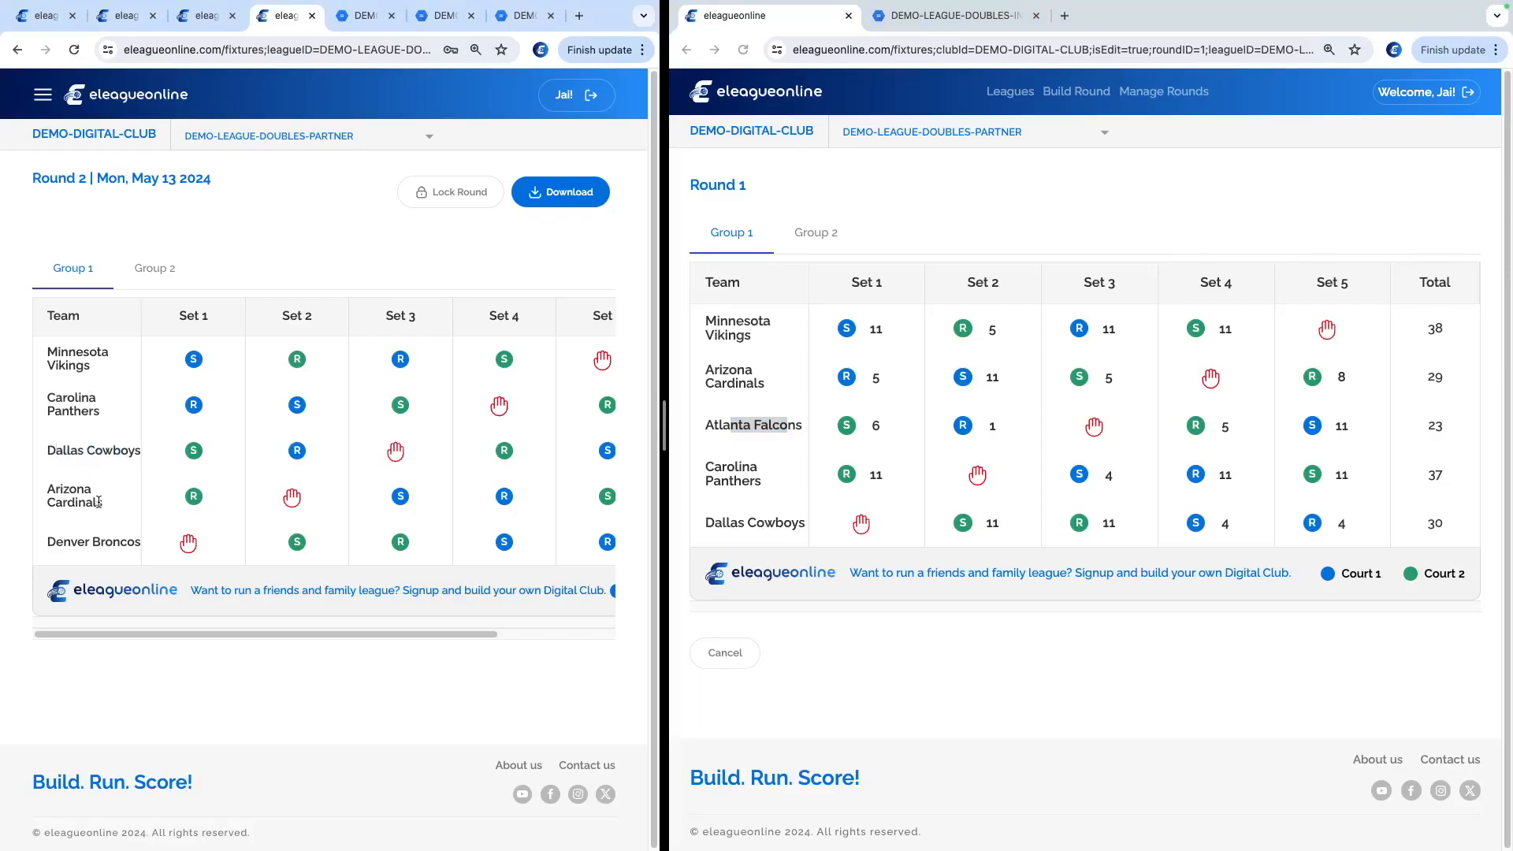
pyautogui.moveTo(52, 542); pyautogui.dragTo(105, 546)
pyautogui.click(857, 243)
# Show Group 2 in both windows and compare its team names, including Denver Broncos
pyautogui.click(820, 236)
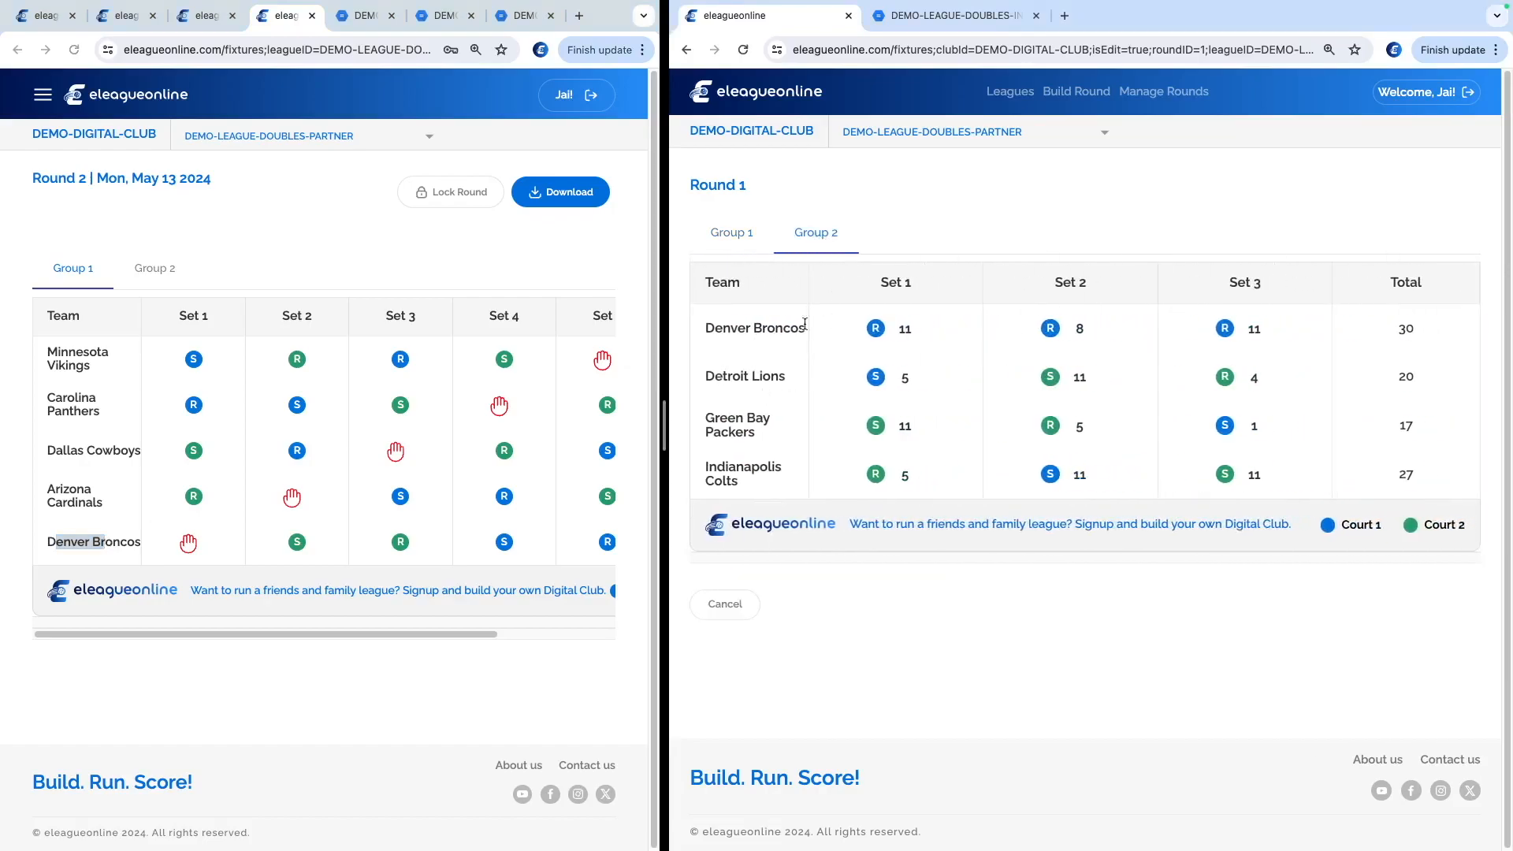
pyautogui.moveTo(725, 328); pyautogui.dragTo(799, 328)
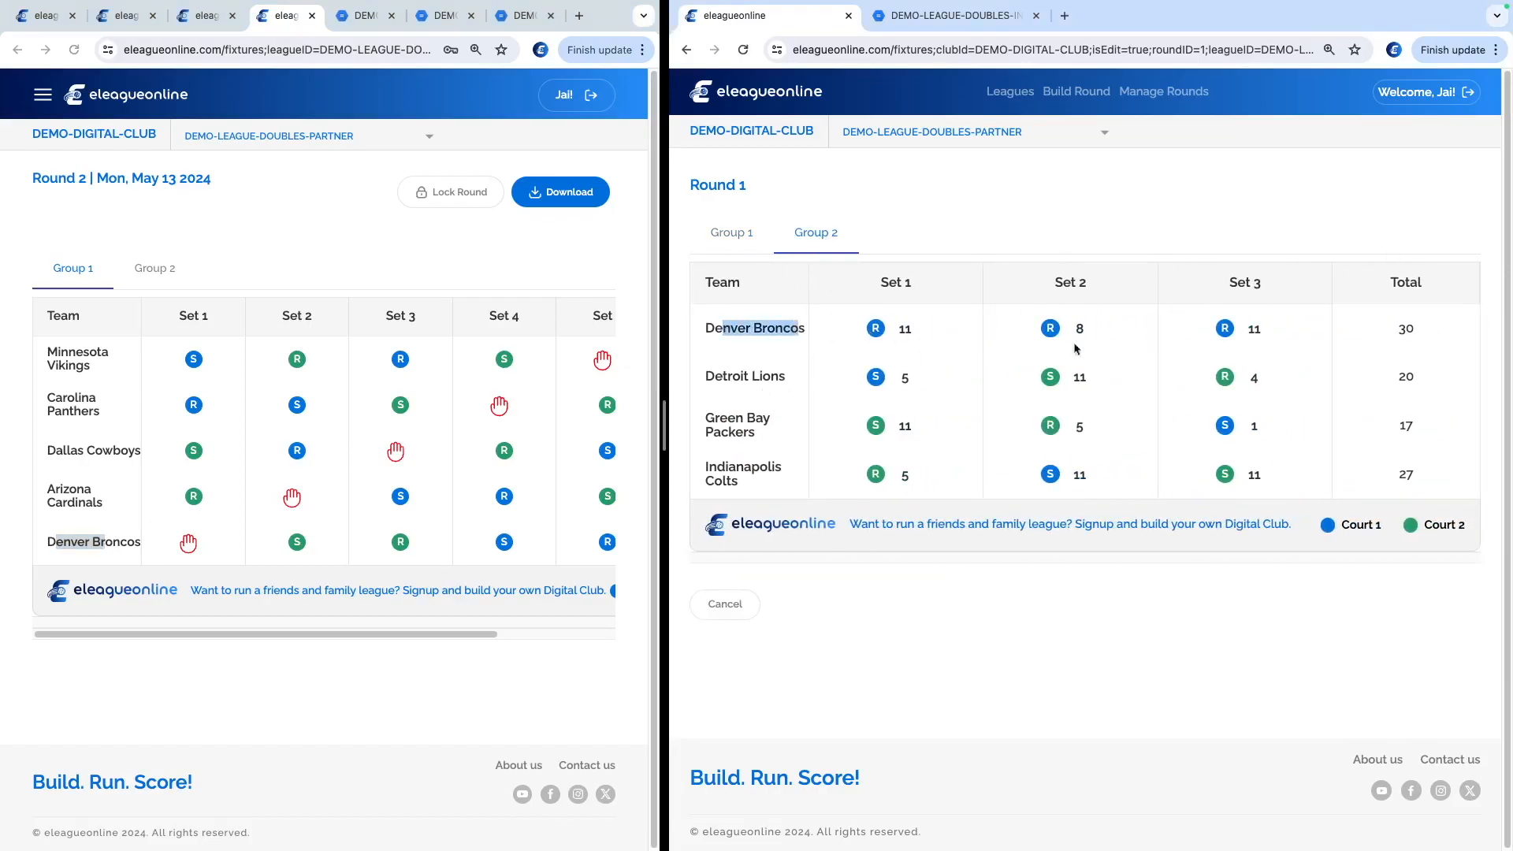
pyautogui.click(1392, 334)
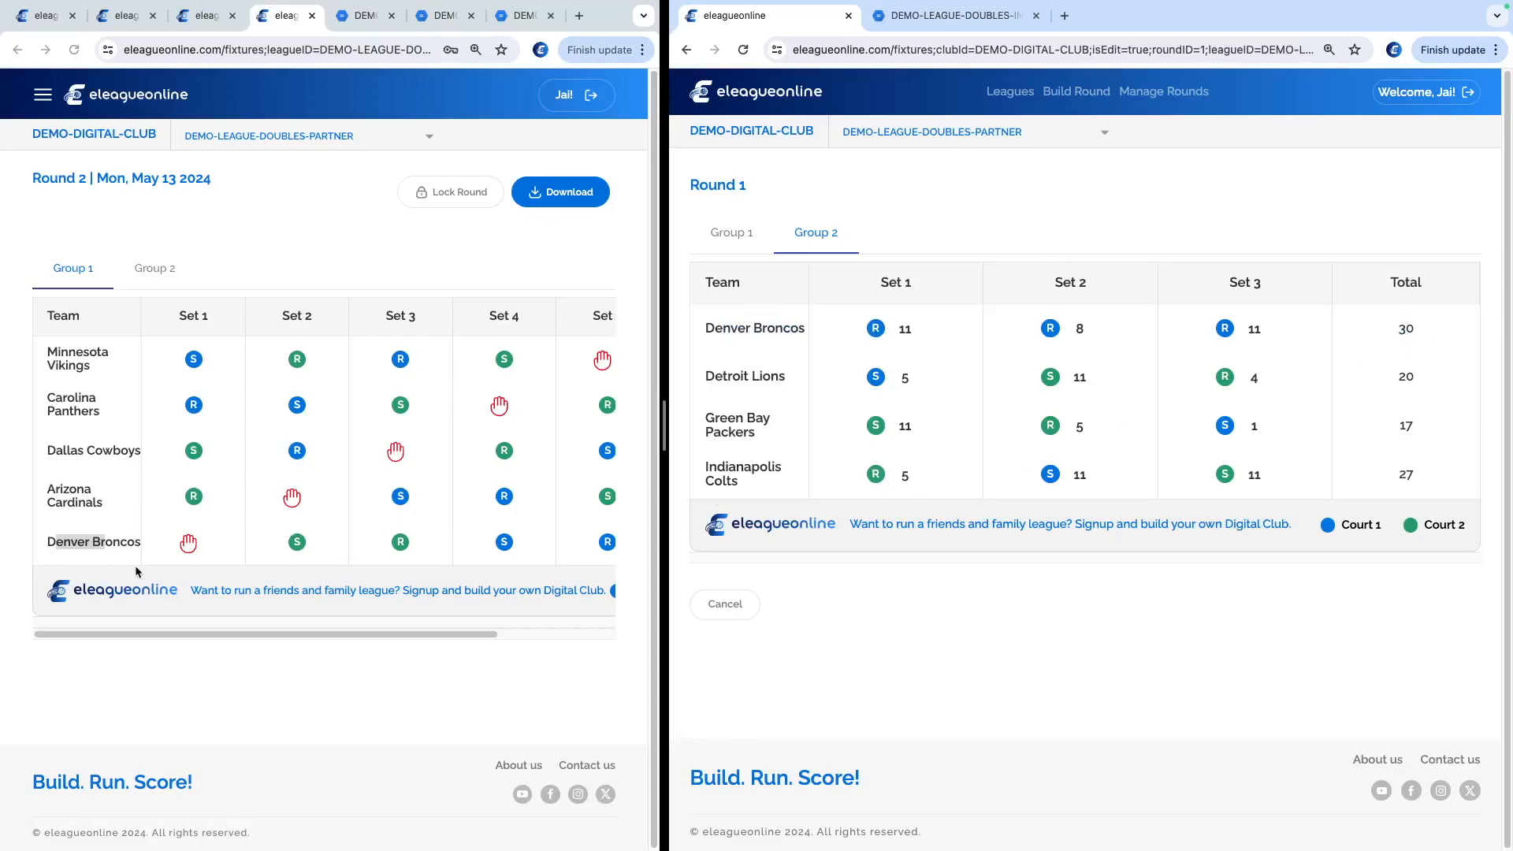
pyautogui.click(91, 545)
pyautogui.click(86, 541)
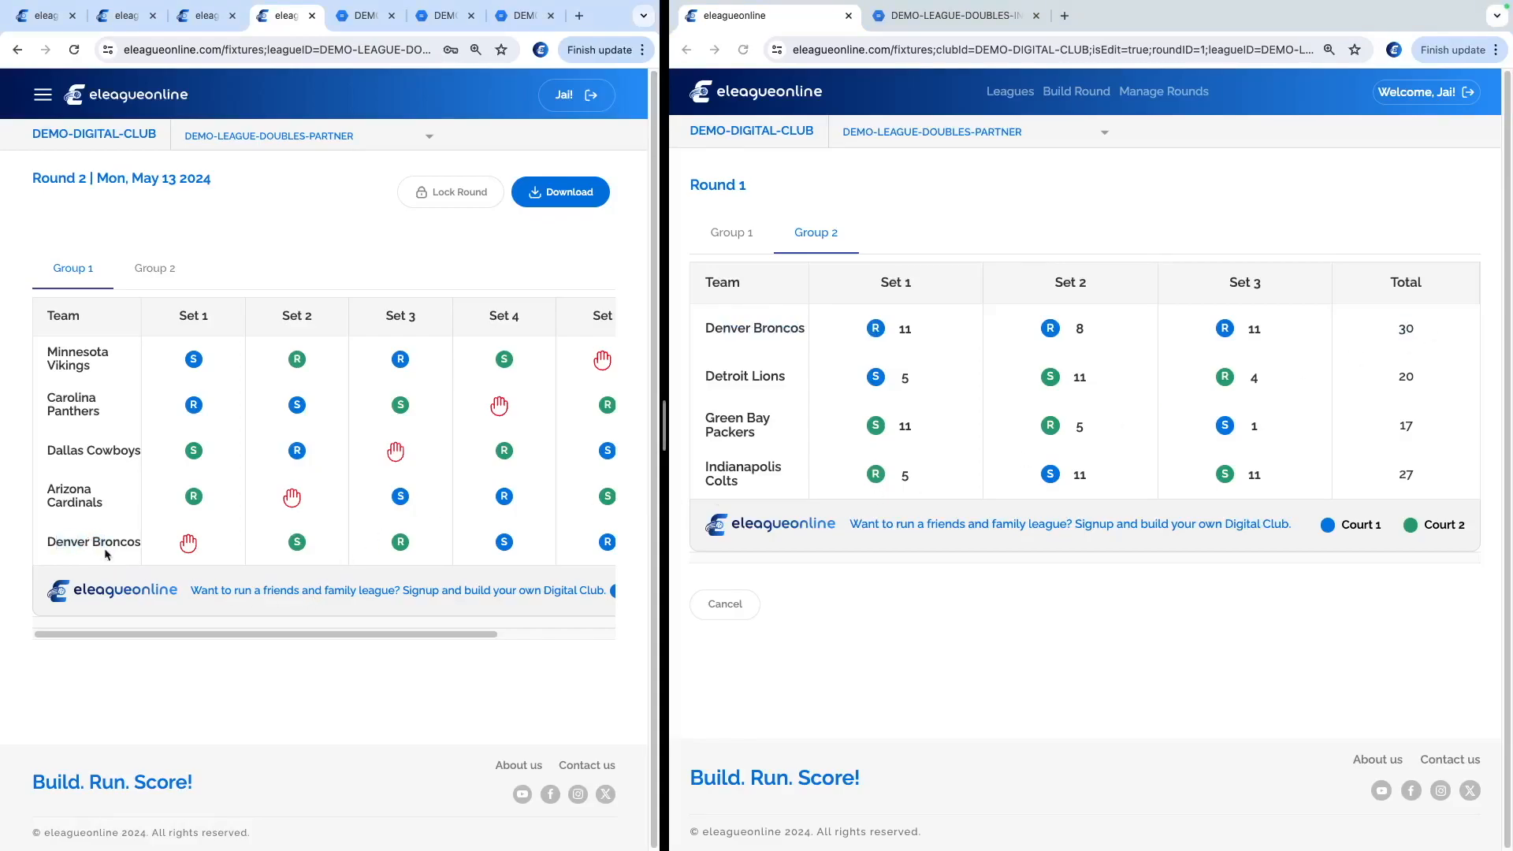
pyautogui.click(156, 271)
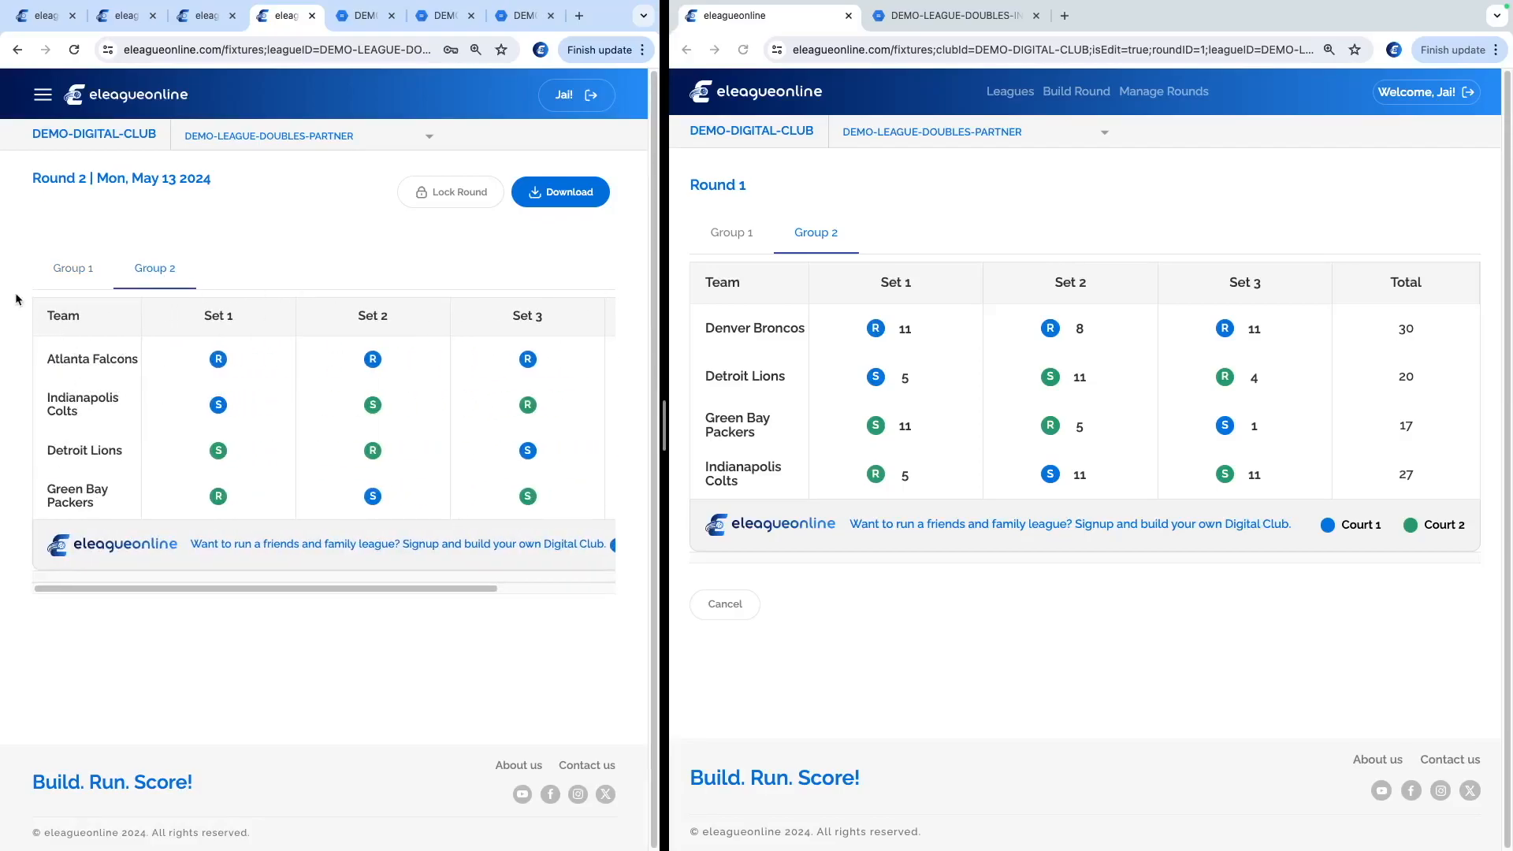
pyautogui.moveTo(67, 398); pyautogui.dragTo(115, 505)
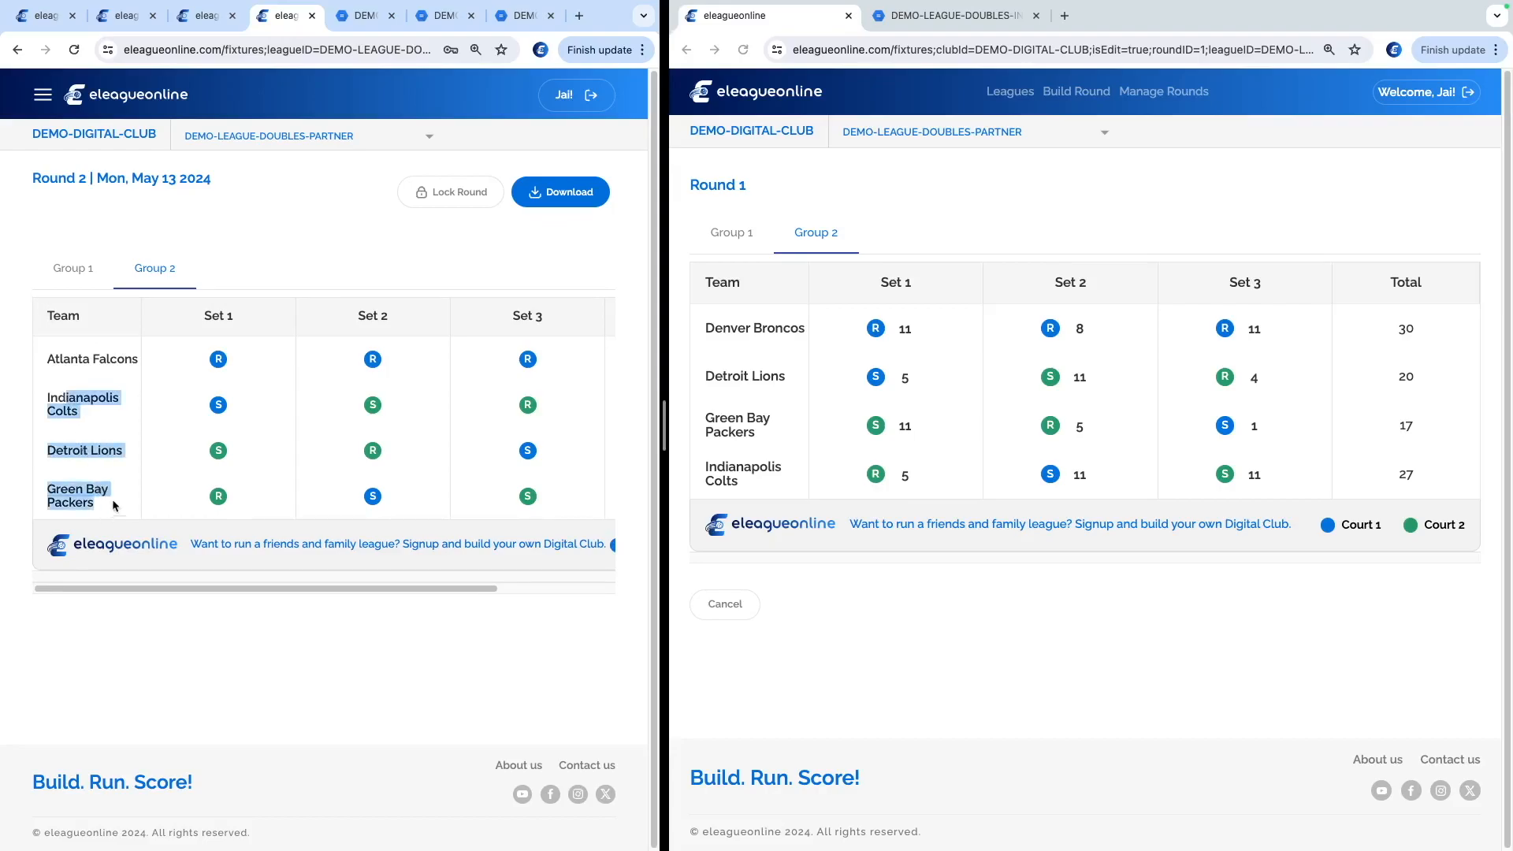
pyautogui.click(87, 415)
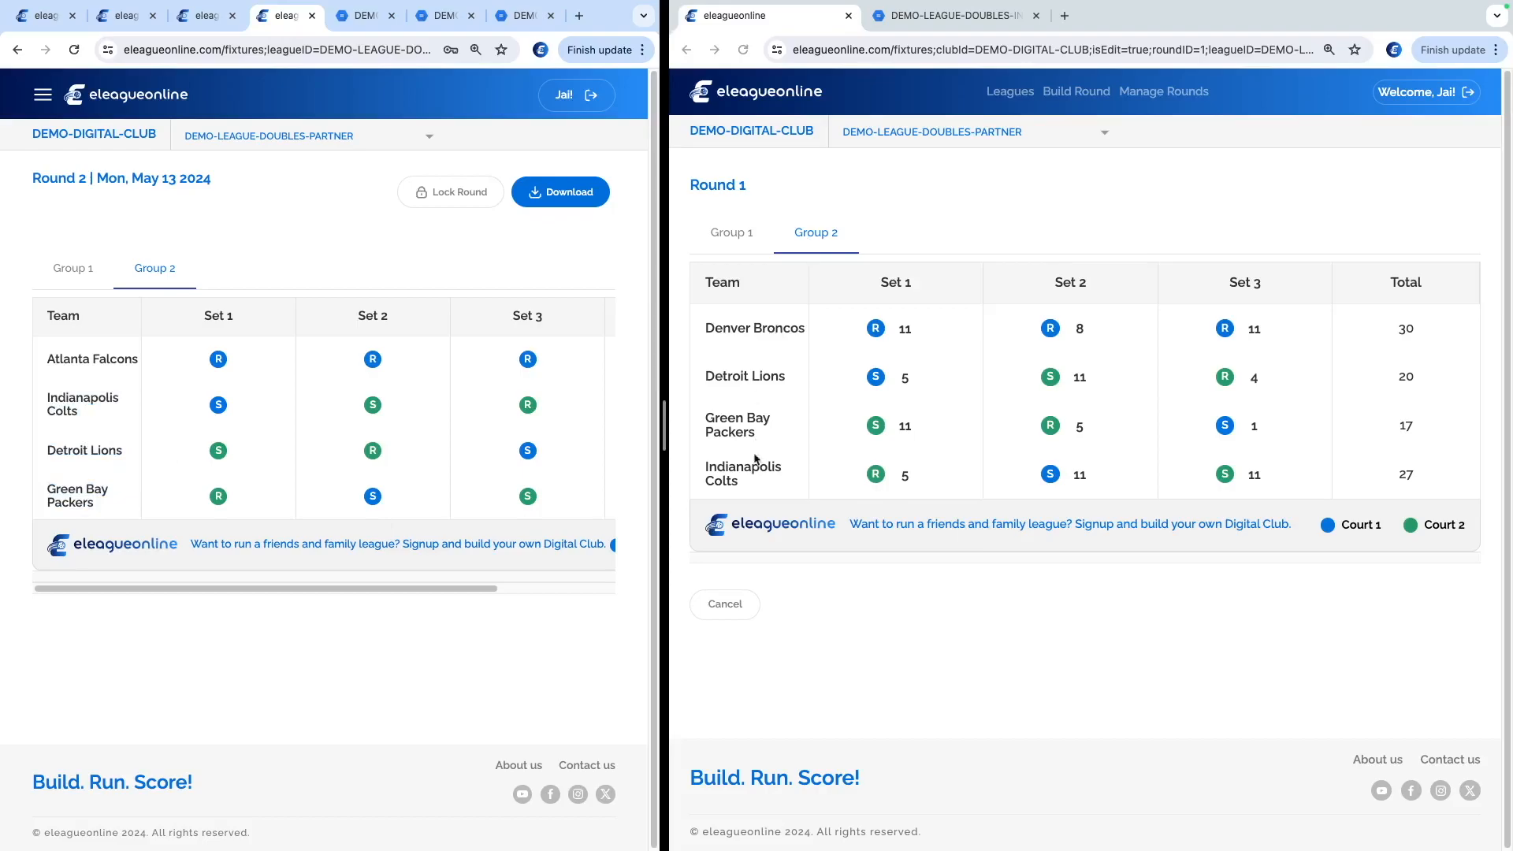
# Check Round 1's Indianapolis Colts total of 27 and Green Bay Packers, then view the PDF
pyautogui.click(722, 474)
pyautogui.doubleClick(1406, 473)
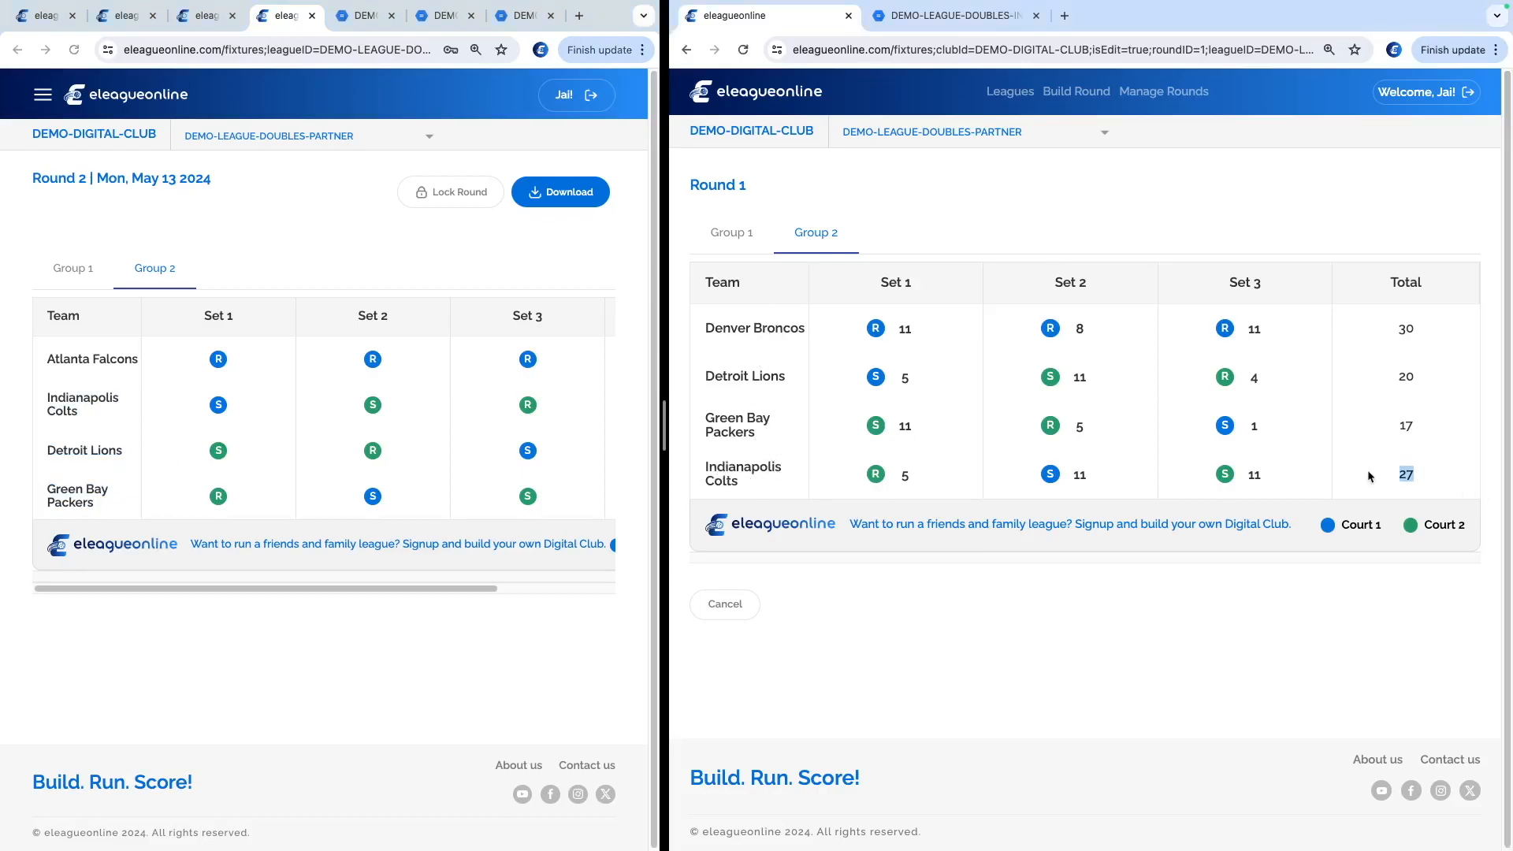
pyautogui.click(717, 378)
pyautogui.moveTo(712, 432); pyautogui.dragTo(749, 432)
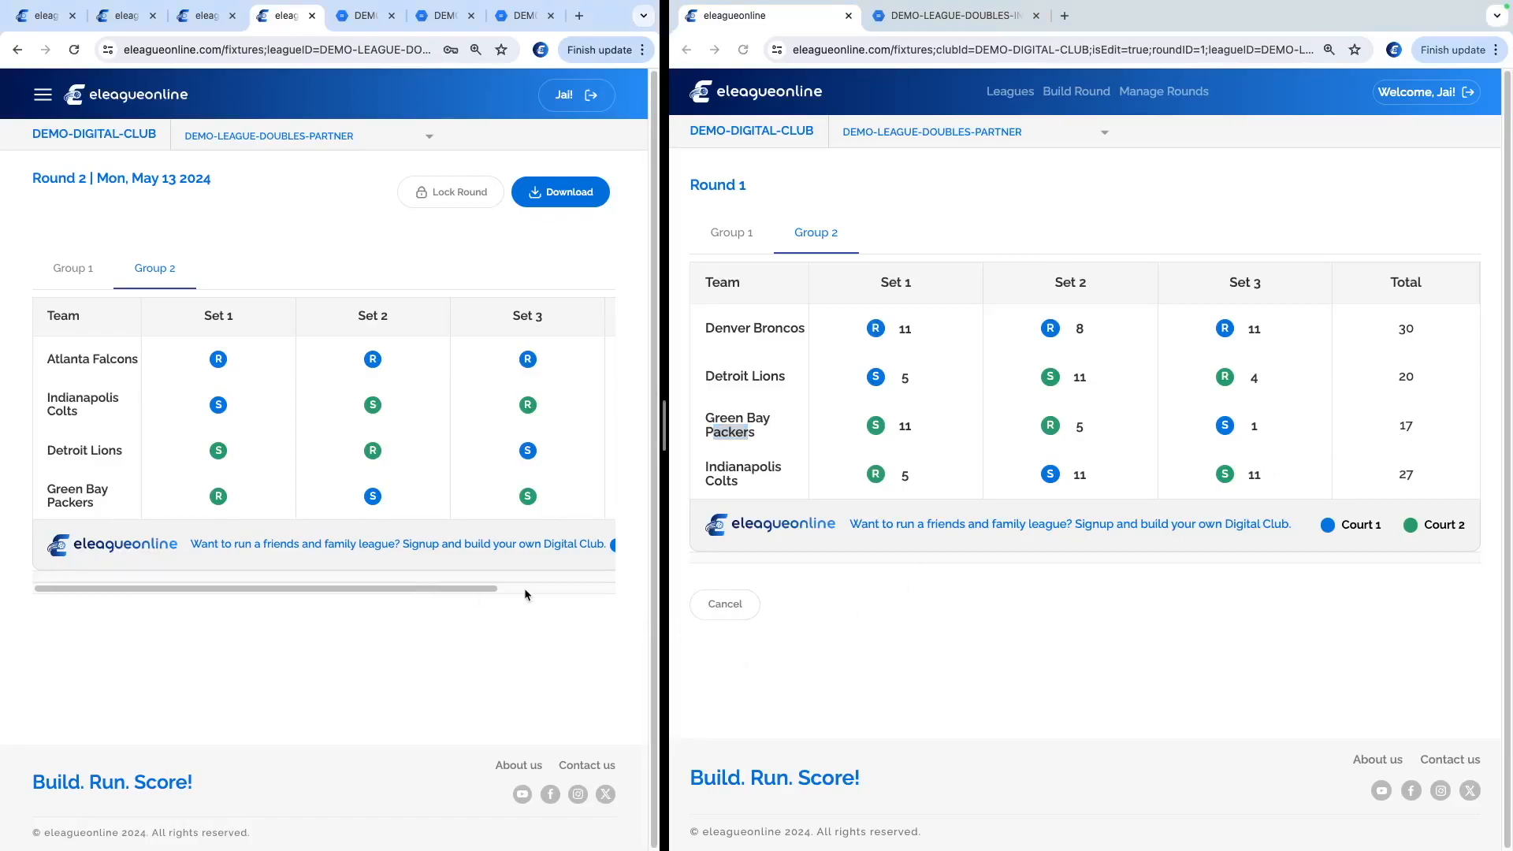
pyautogui.moveTo(449, 589); pyautogui.dragTo(548, 591)
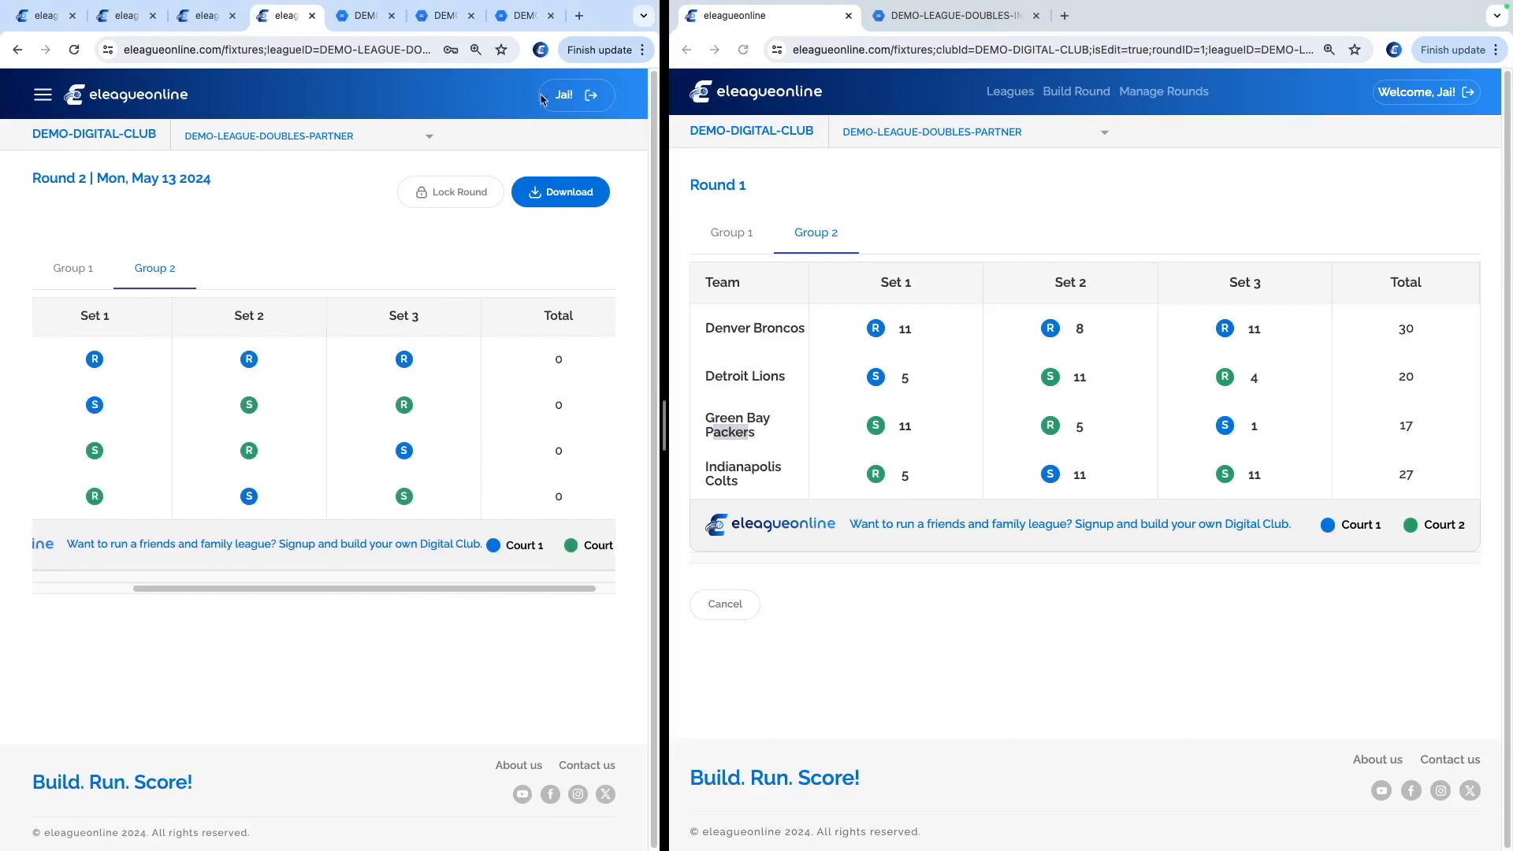
pyautogui.click(446, 17)
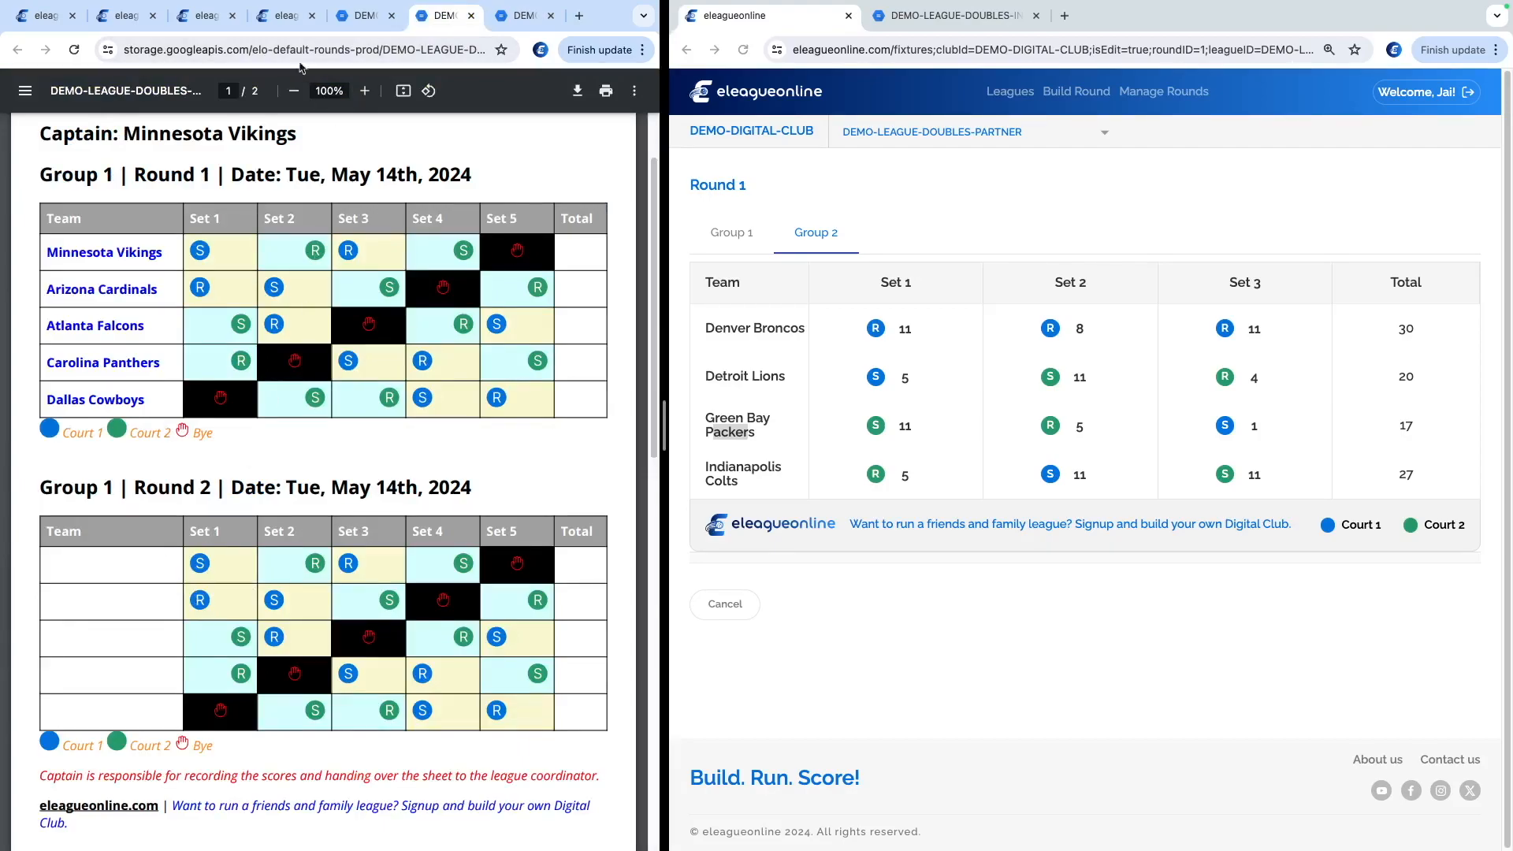
# Lock Round 2 from its fixtures page and confirm with Yes
pyautogui.click(285, 15)
pyautogui.click(456, 191)
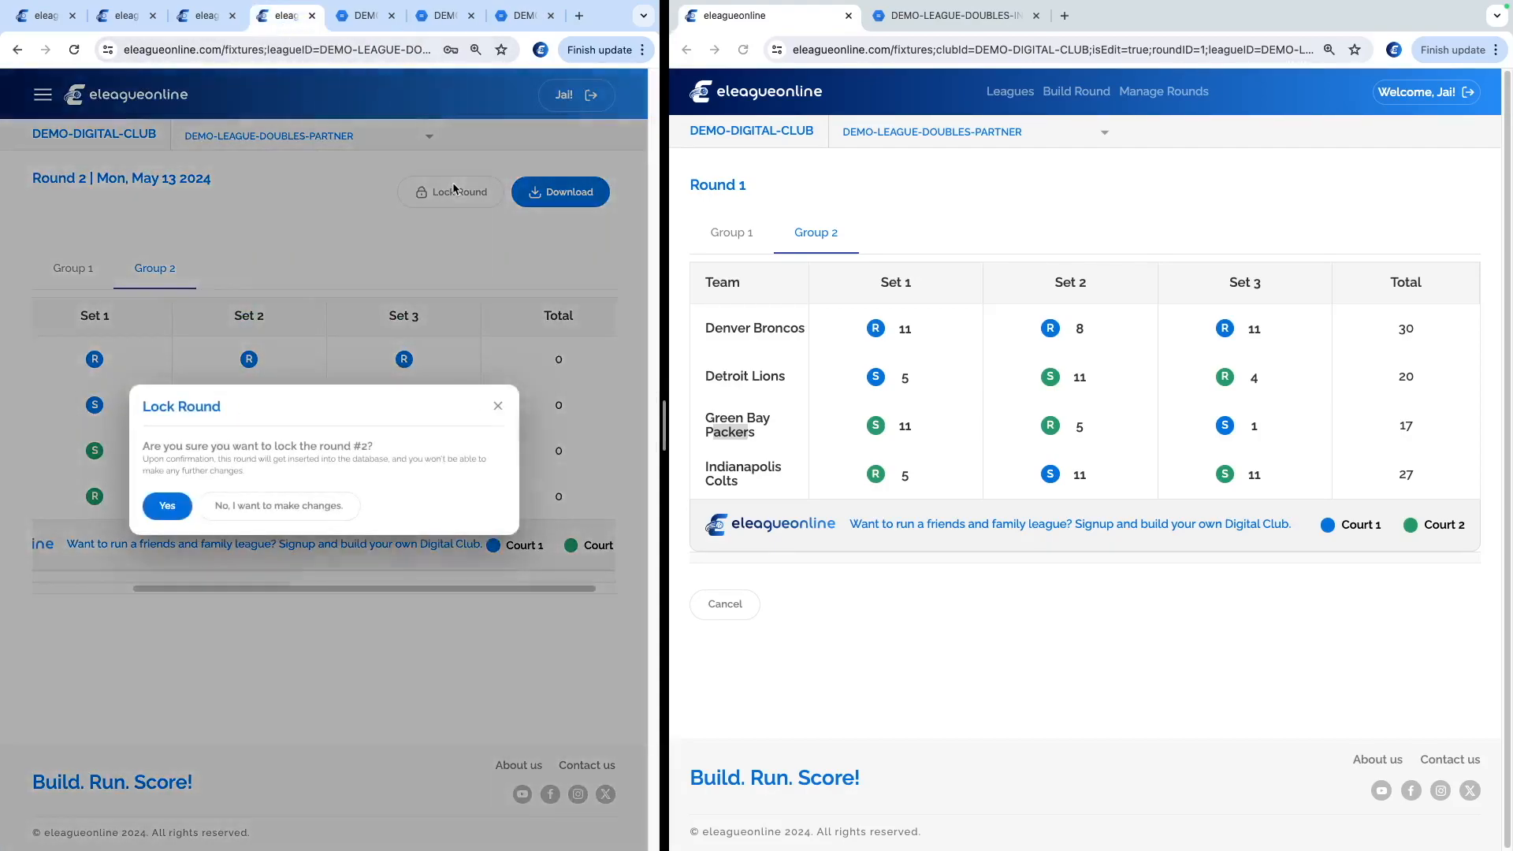
pyautogui.click(167, 505)
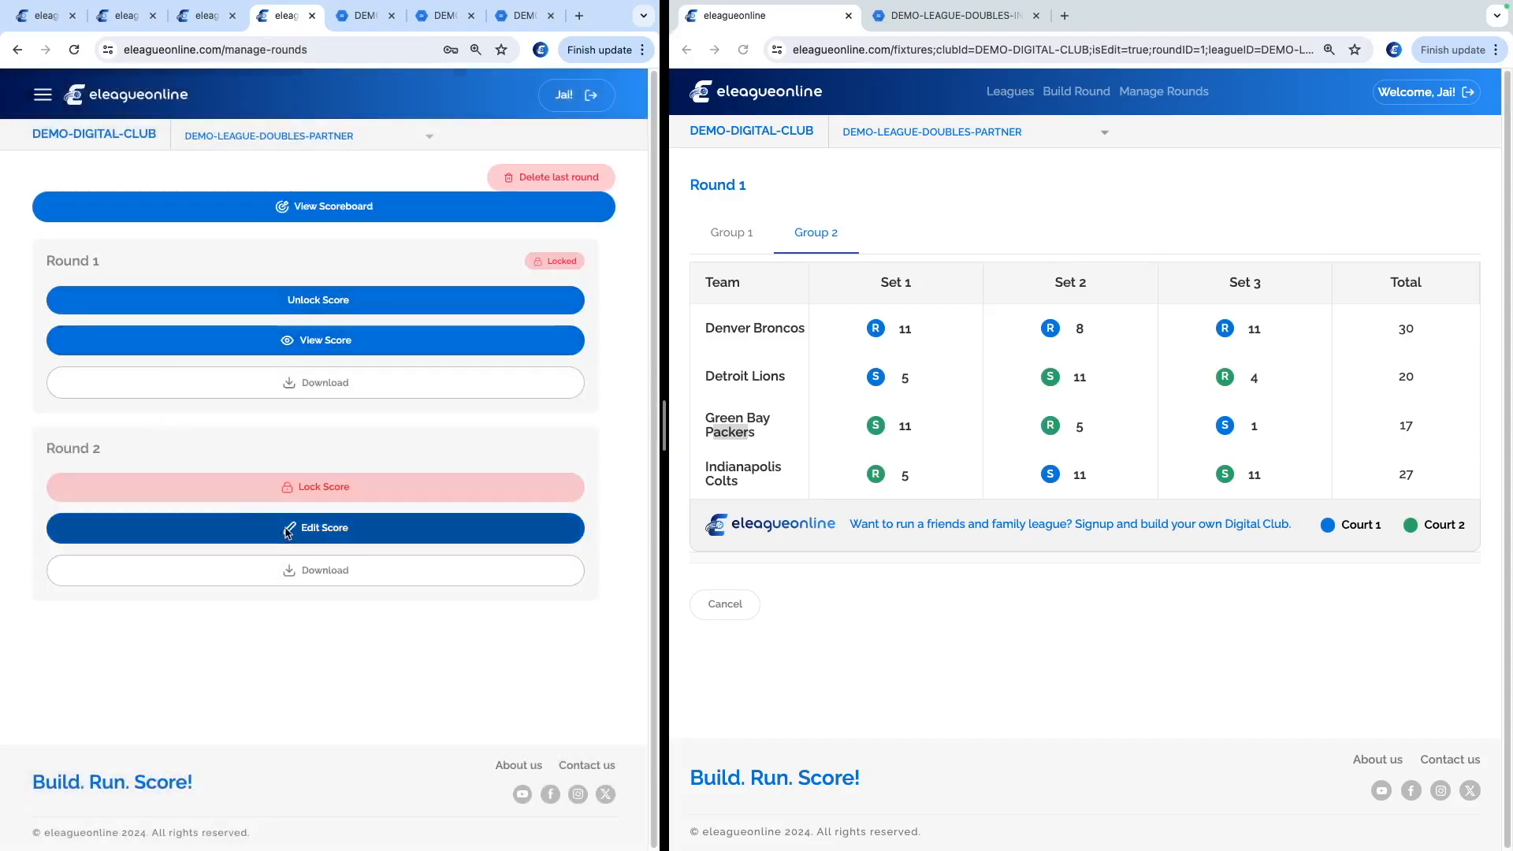
# Check the Round 2 scores in Edit Score, lock them, and widen the scoreboard window
pyautogui.click(289, 534)
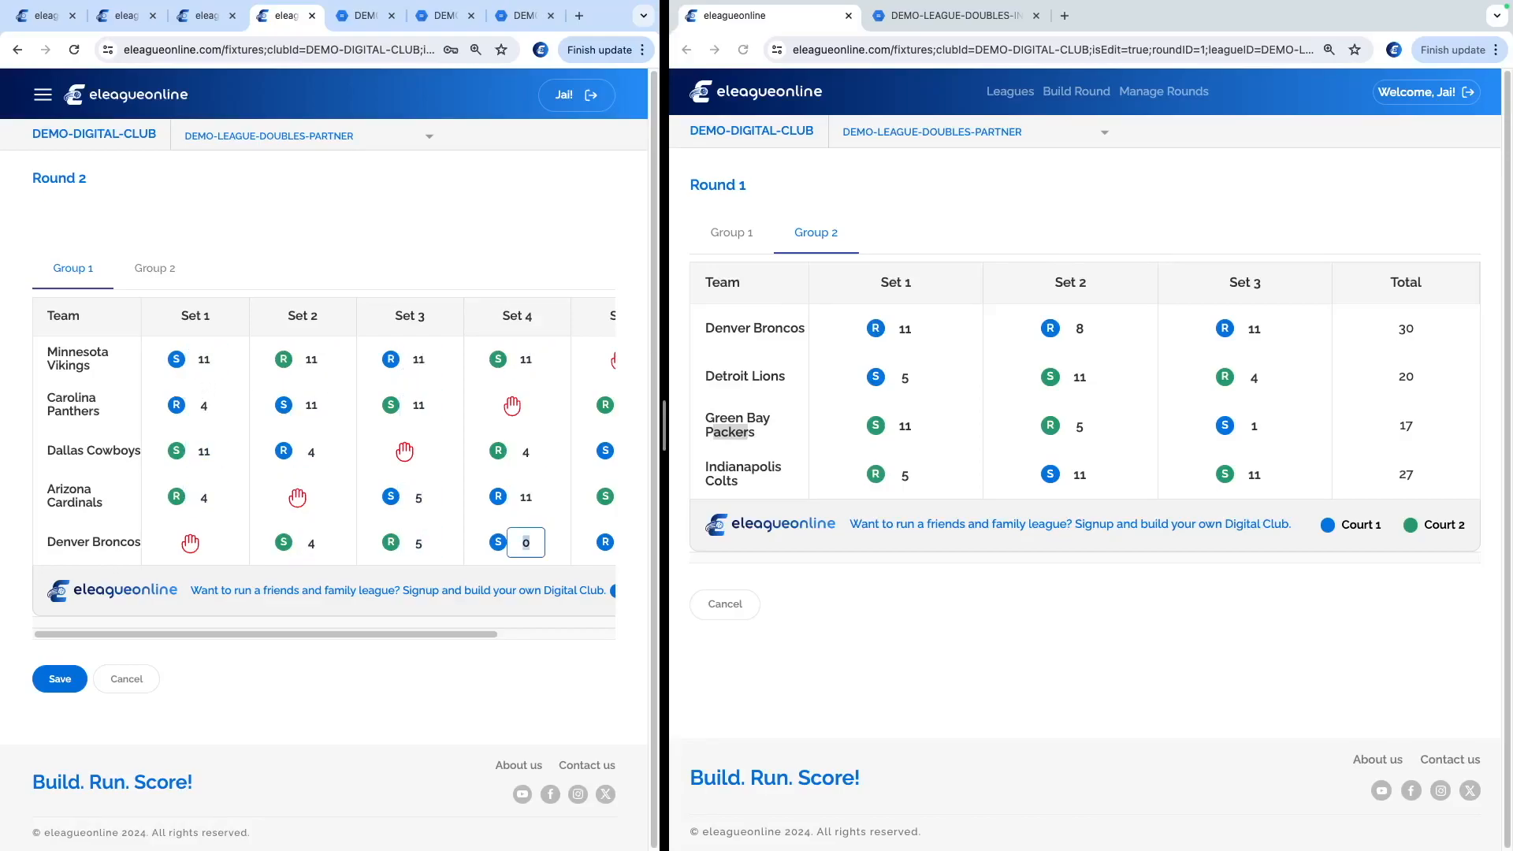
pyautogui.click(155, 268)
pyautogui.click(552, 450)
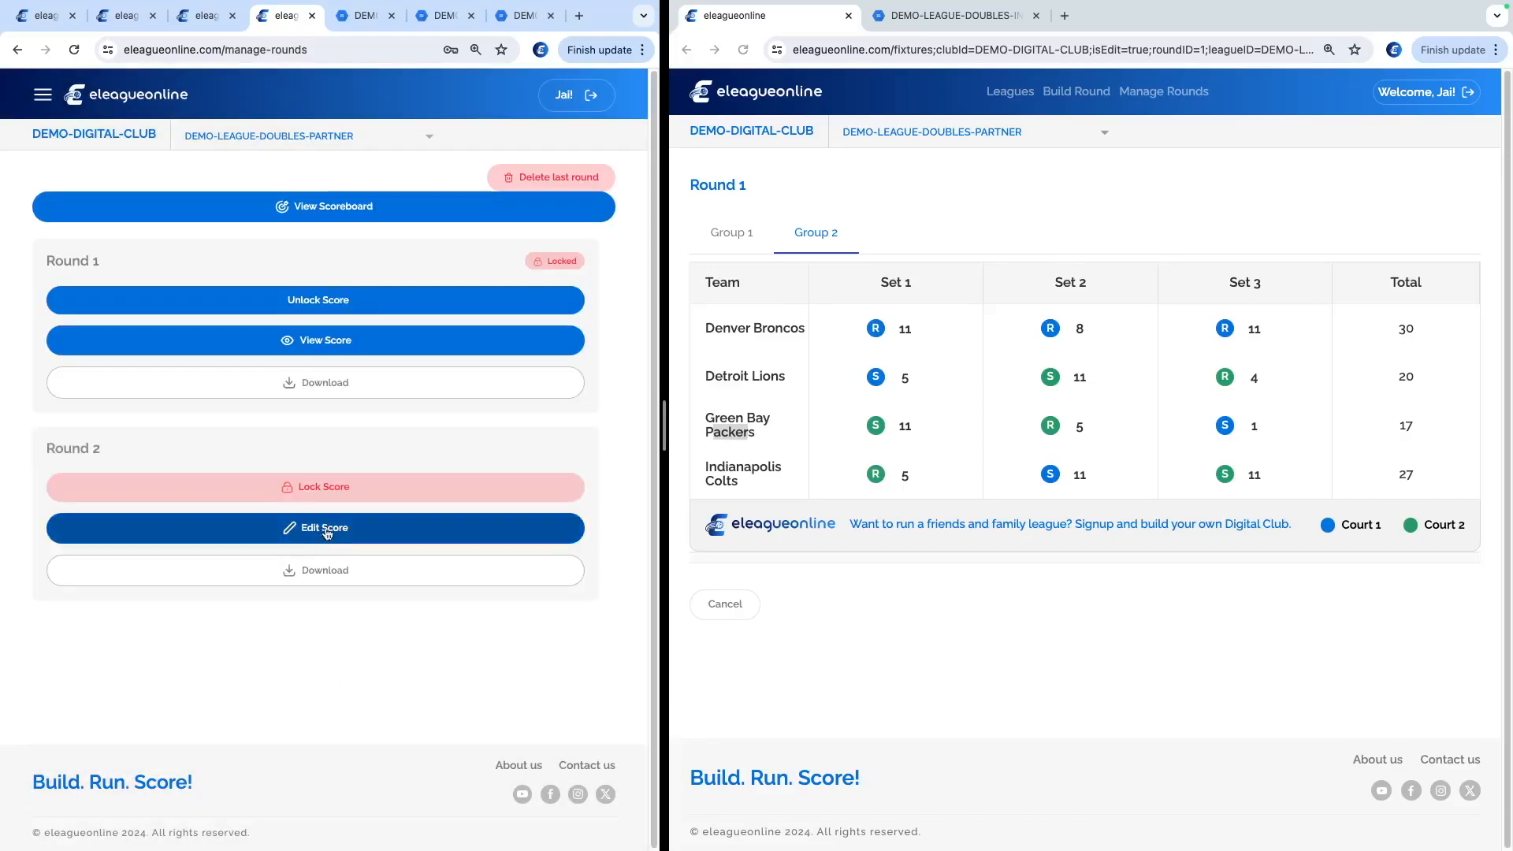
pyautogui.click(320, 488)
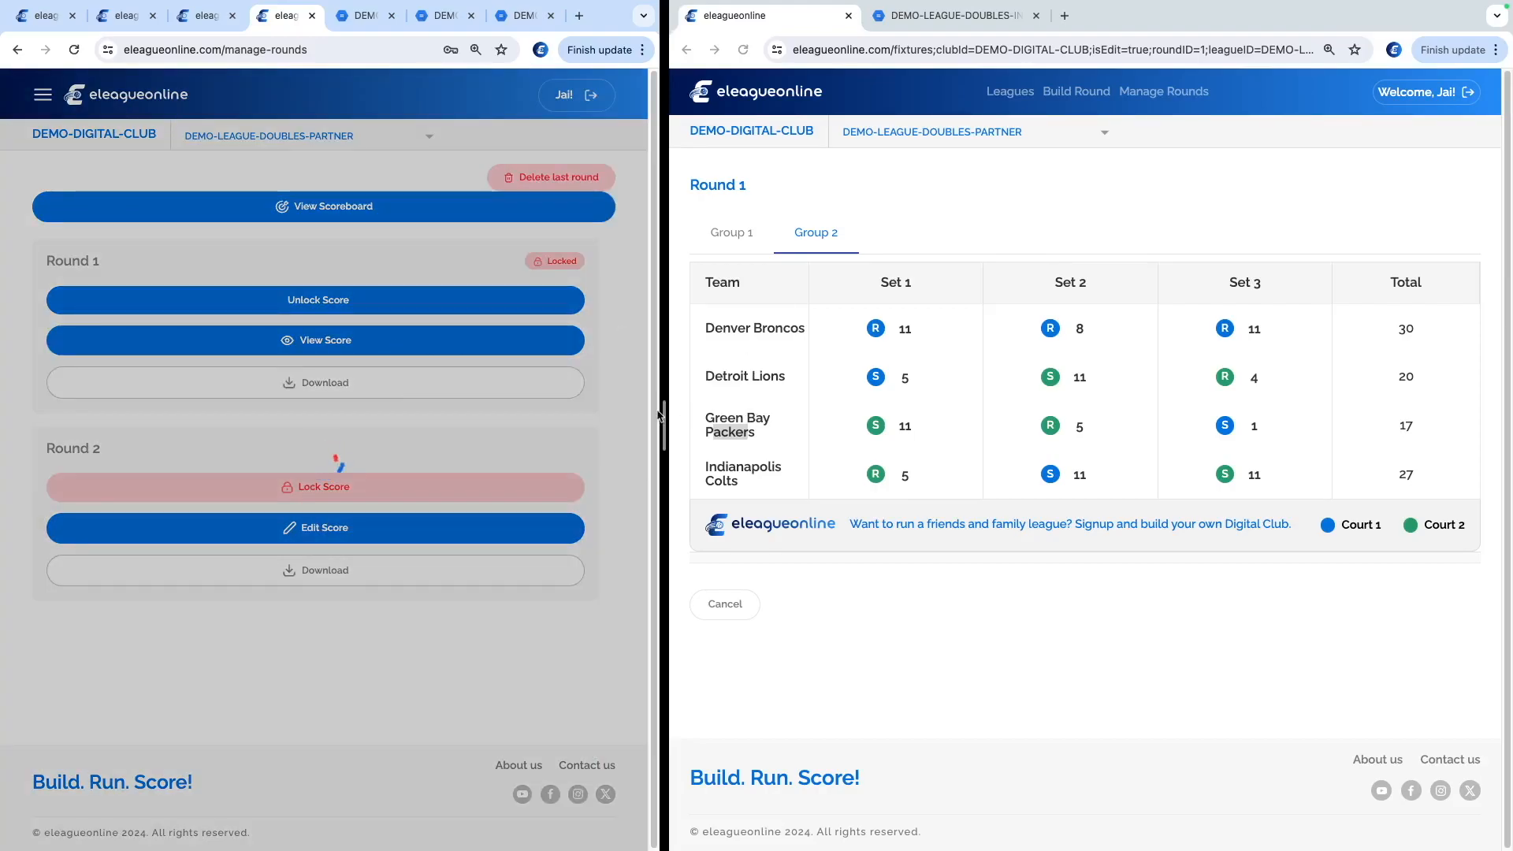
pyautogui.moveTo(665, 412); pyautogui.dragTo(1114, 410)
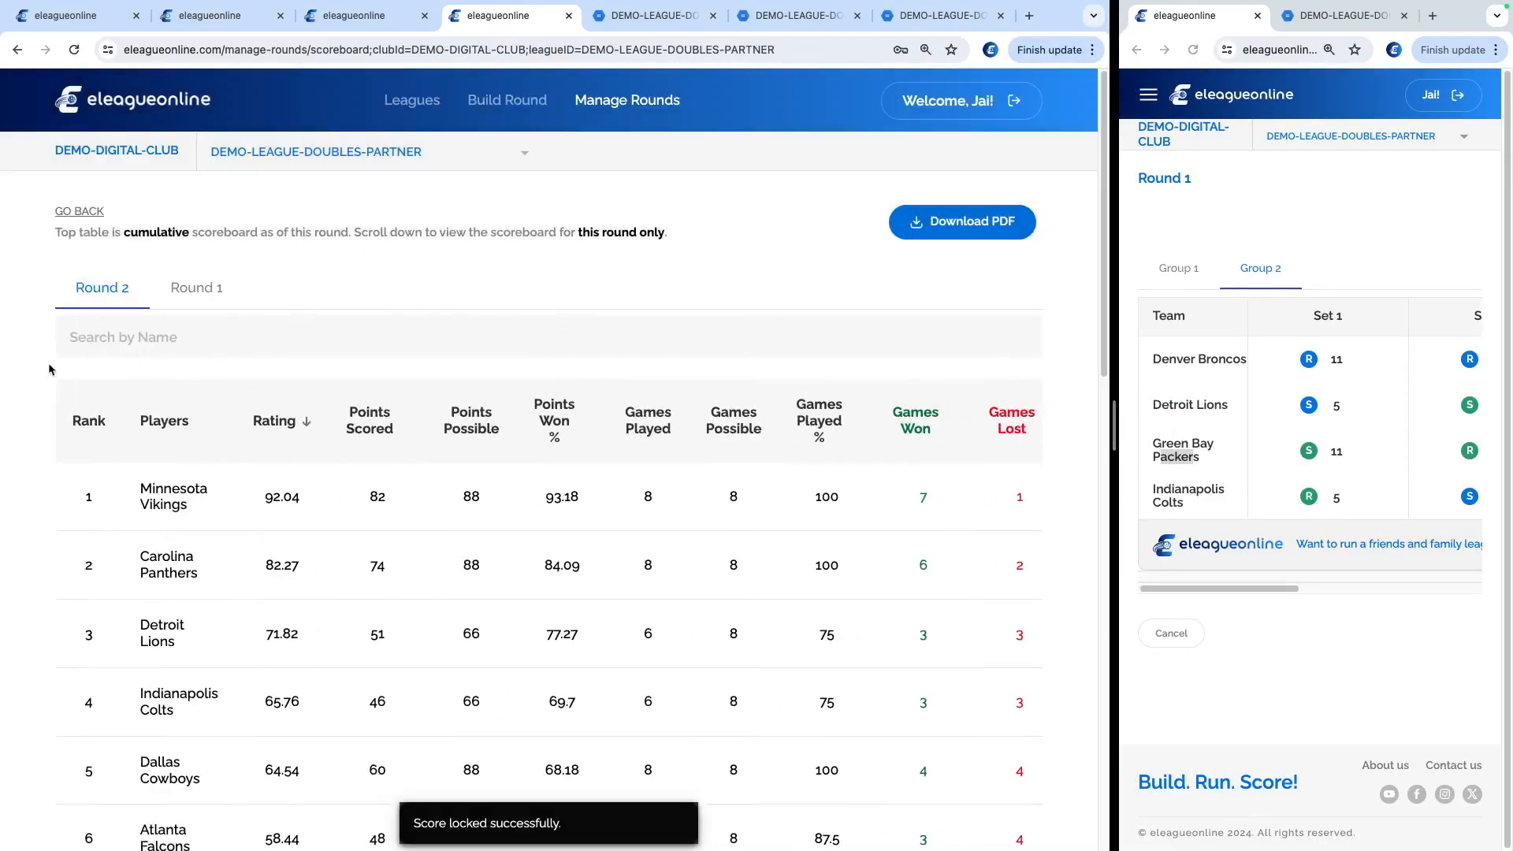
# Download the Round 2 cumulative scoreboard as a PDF
pyautogui.scroll(-4, 211, 471)
pyautogui.scroll(-6, 217, 473)
pyautogui.scroll(3, 189, 489)
pyautogui.scroll(-8, 182, 481)
pyautogui.scroll(12, 178, 494)
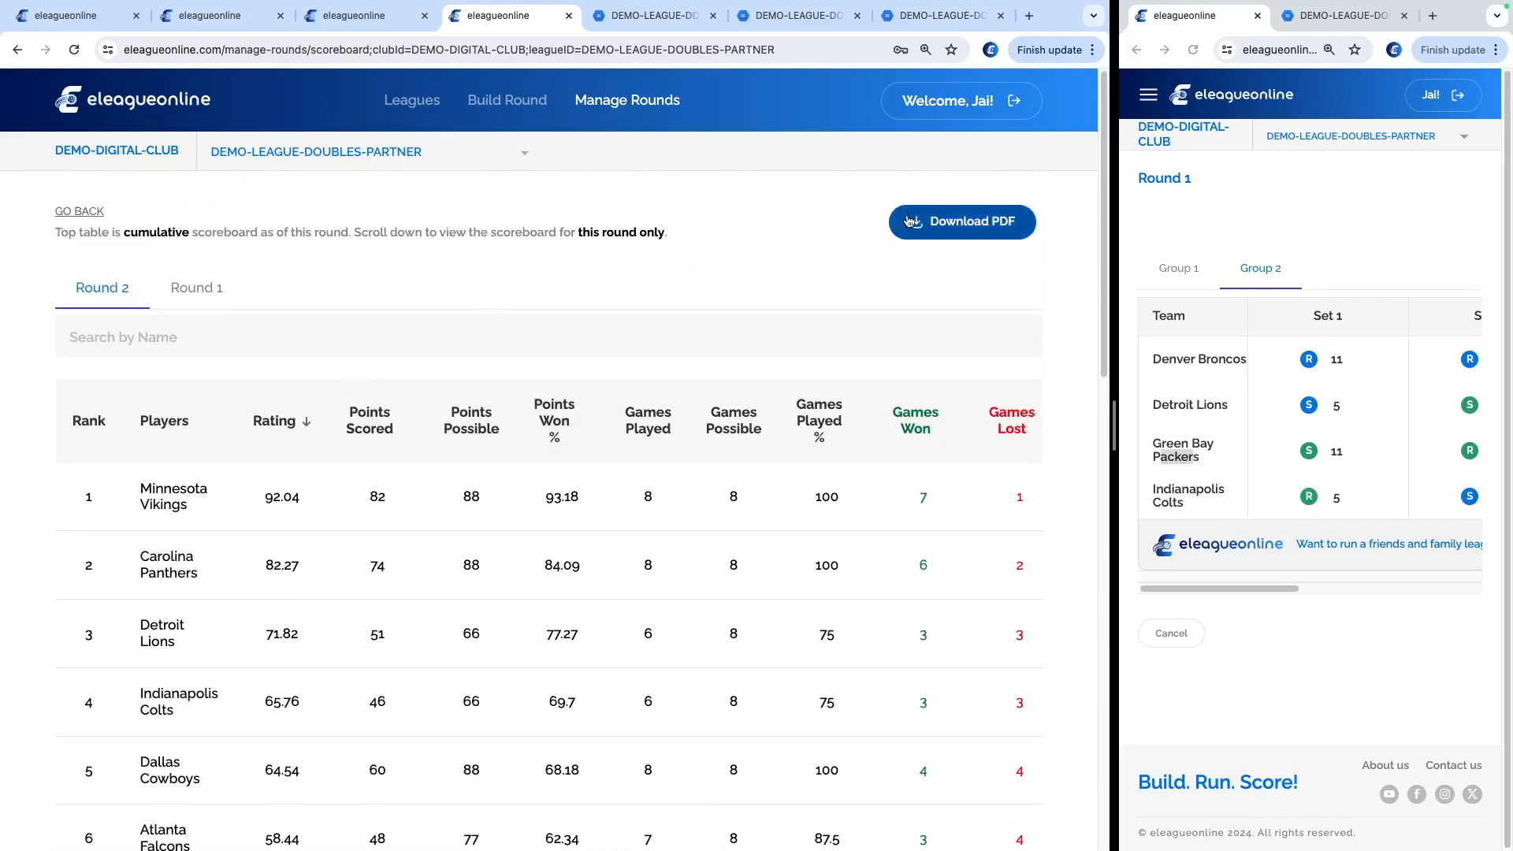
pyautogui.click(911, 222)
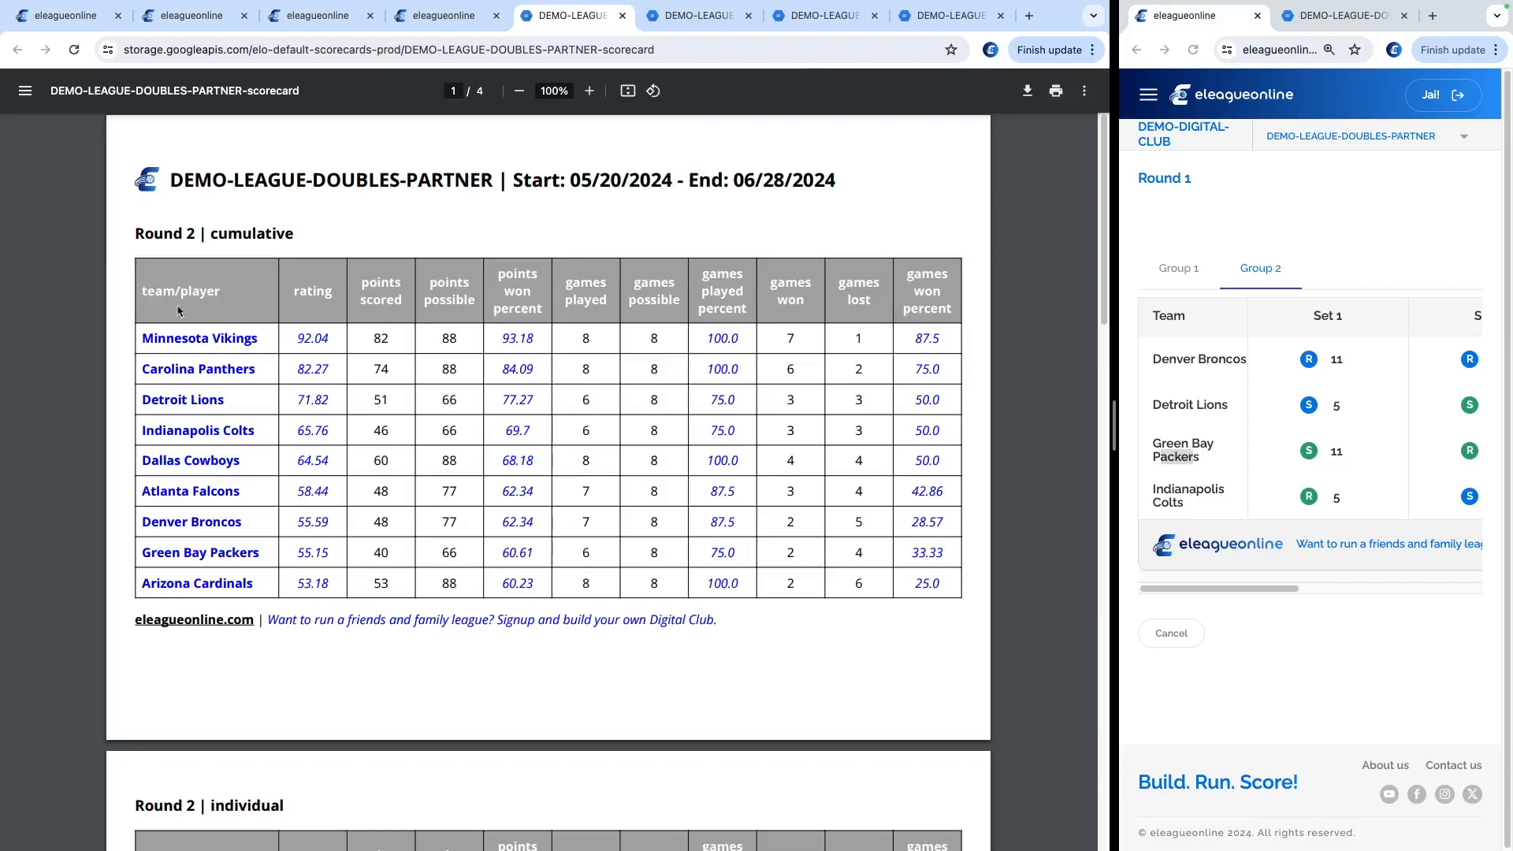
# Return to the doubles-partner scoreboard page and scroll down
pyautogui.scroll(-15, 178, 309)
pyautogui.click(443, 16)
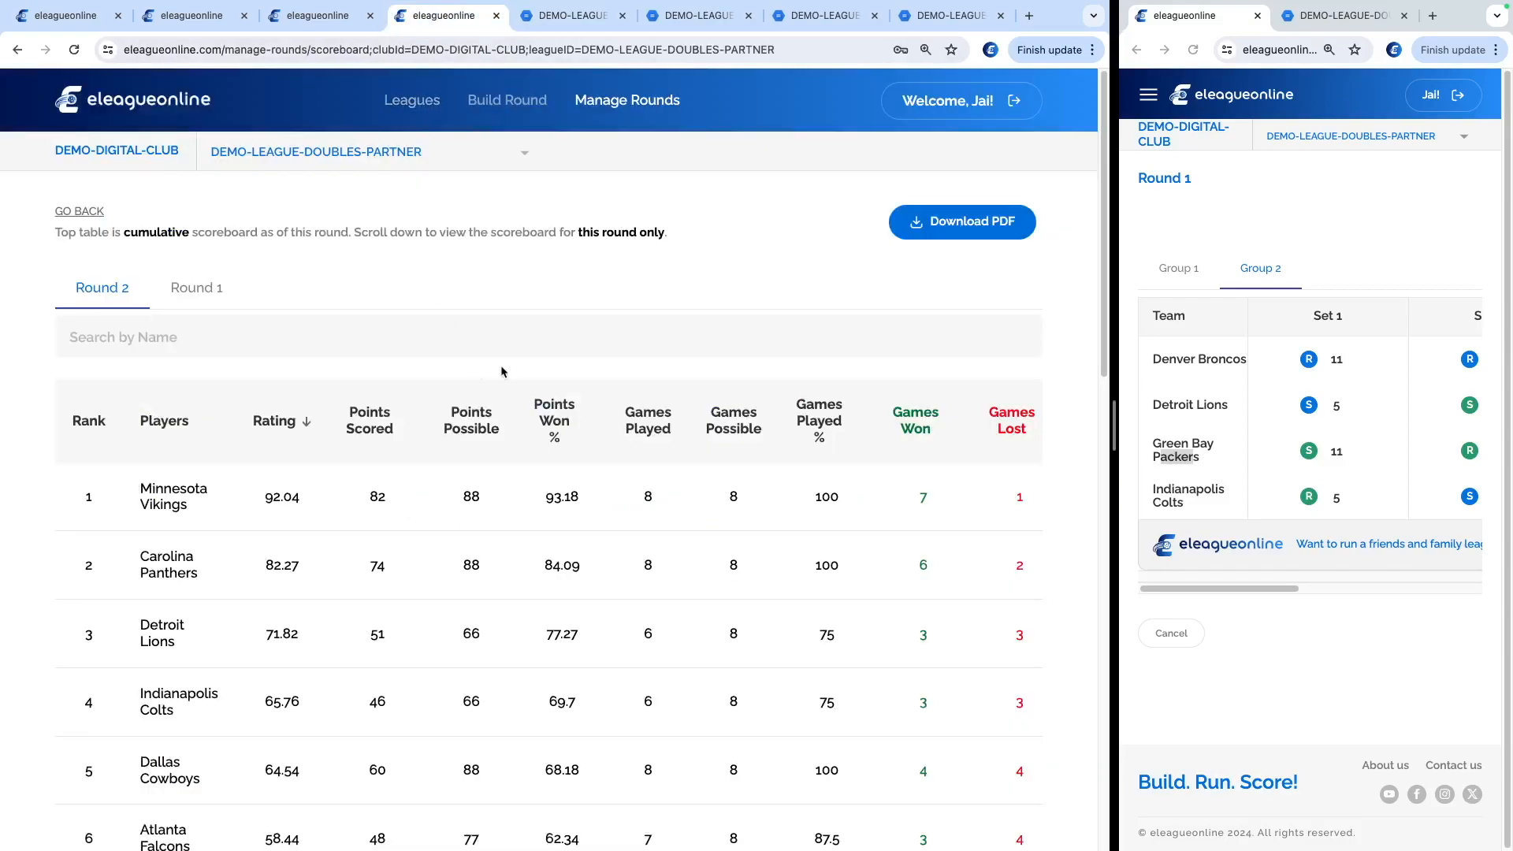
pyautogui.scroll(-8, 502, 371)
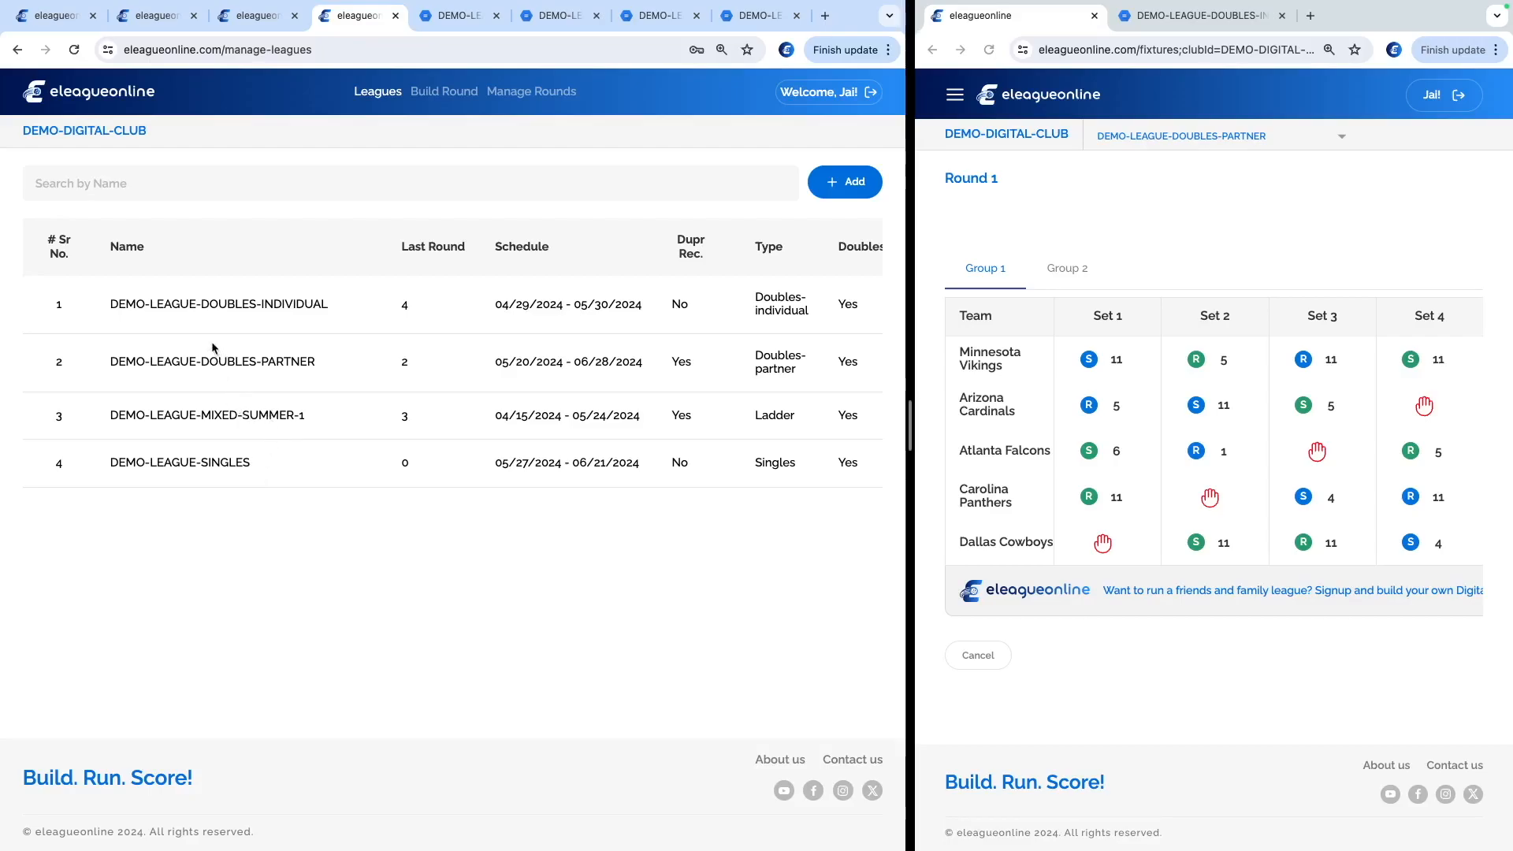
# Highlight the doubles-partner league name, rebalance the two windows, and go to Build Round
pyautogui.moveTo(190, 361); pyautogui.dragTo(336, 363)
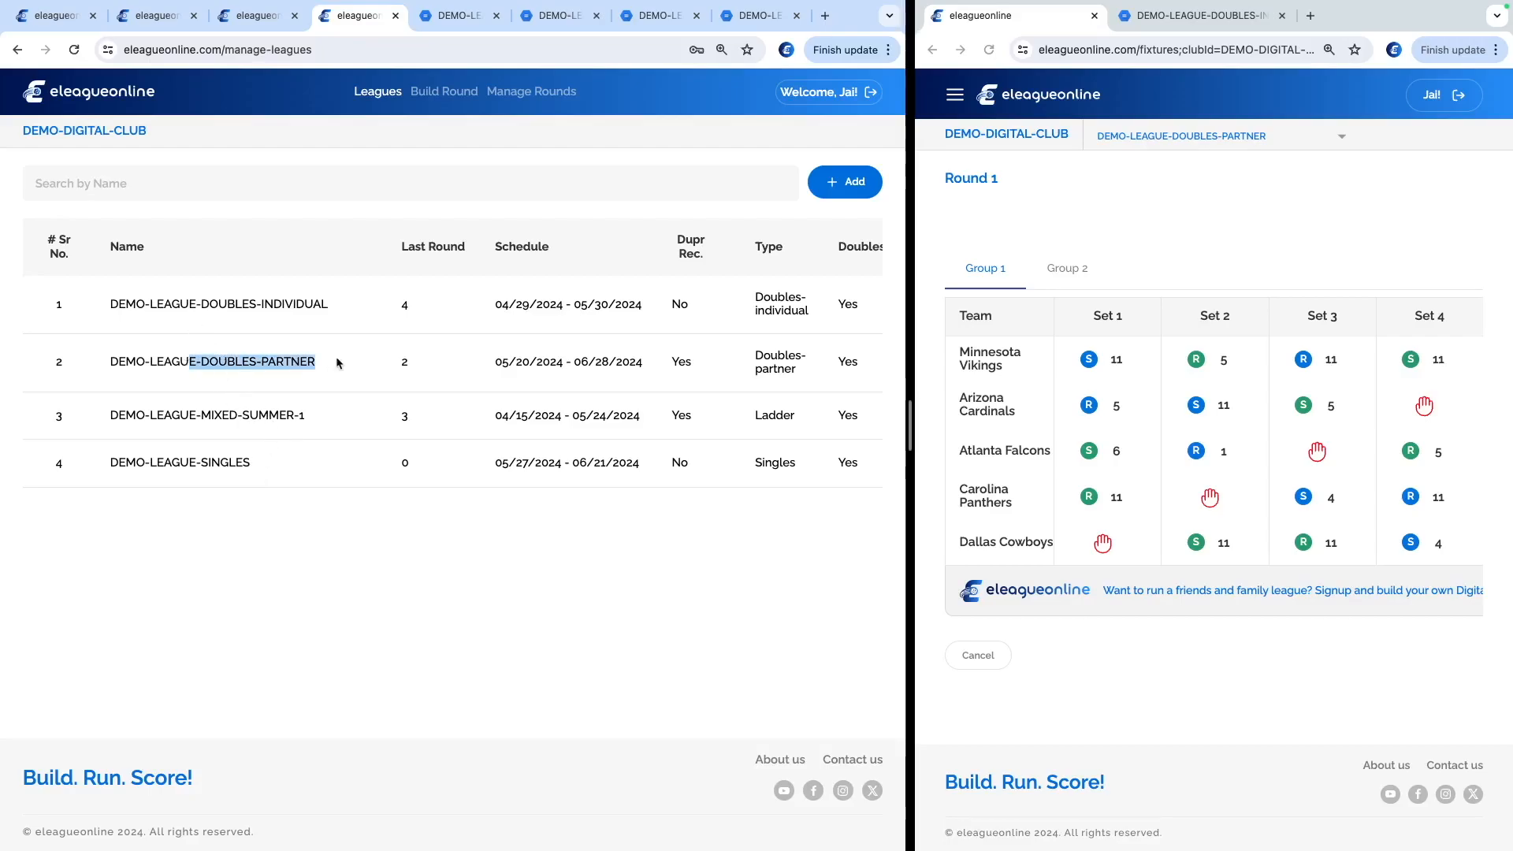
pyautogui.click(438, 636)
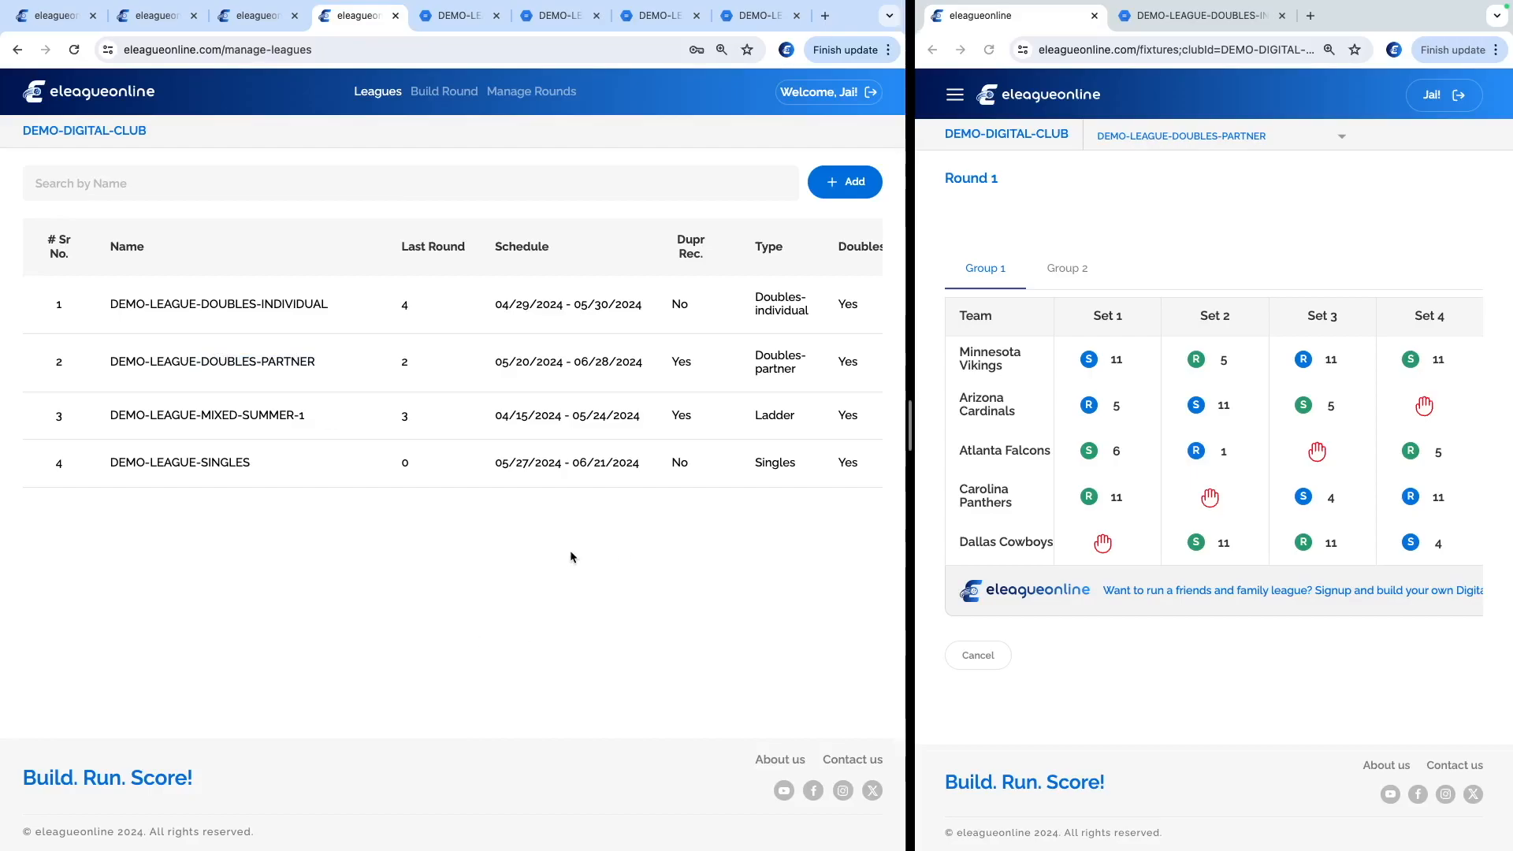
pyautogui.moveTo(910, 433); pyautogui.dragTo(904, 428)
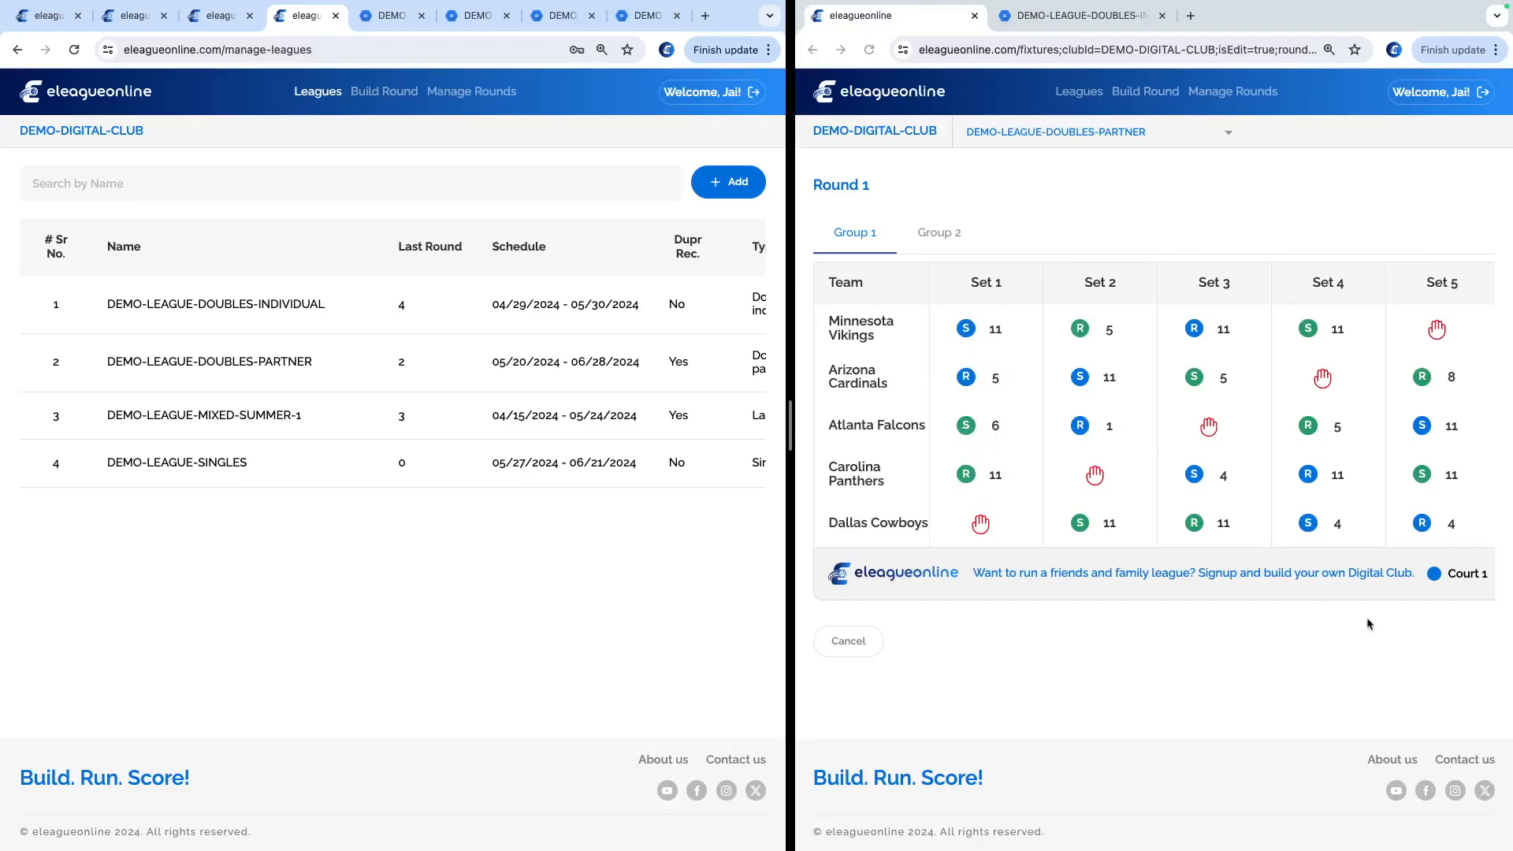
pyautogui.moveTo(753, 435); pyautogui.dragTo(699, 435)
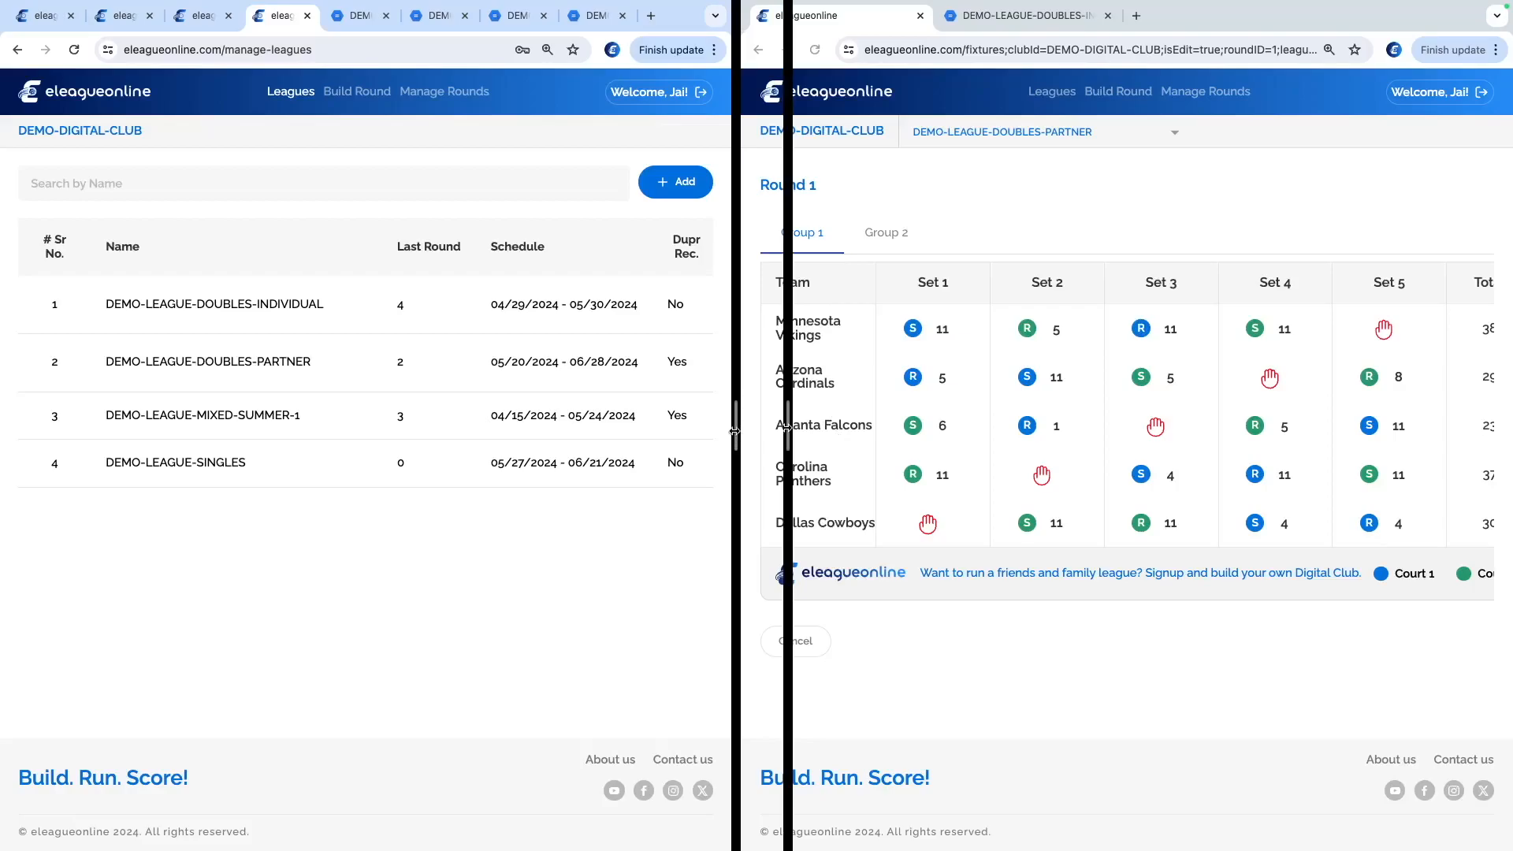
pyautogui.moveTo(735, 432); pyautogui.dragTo(876, 435)
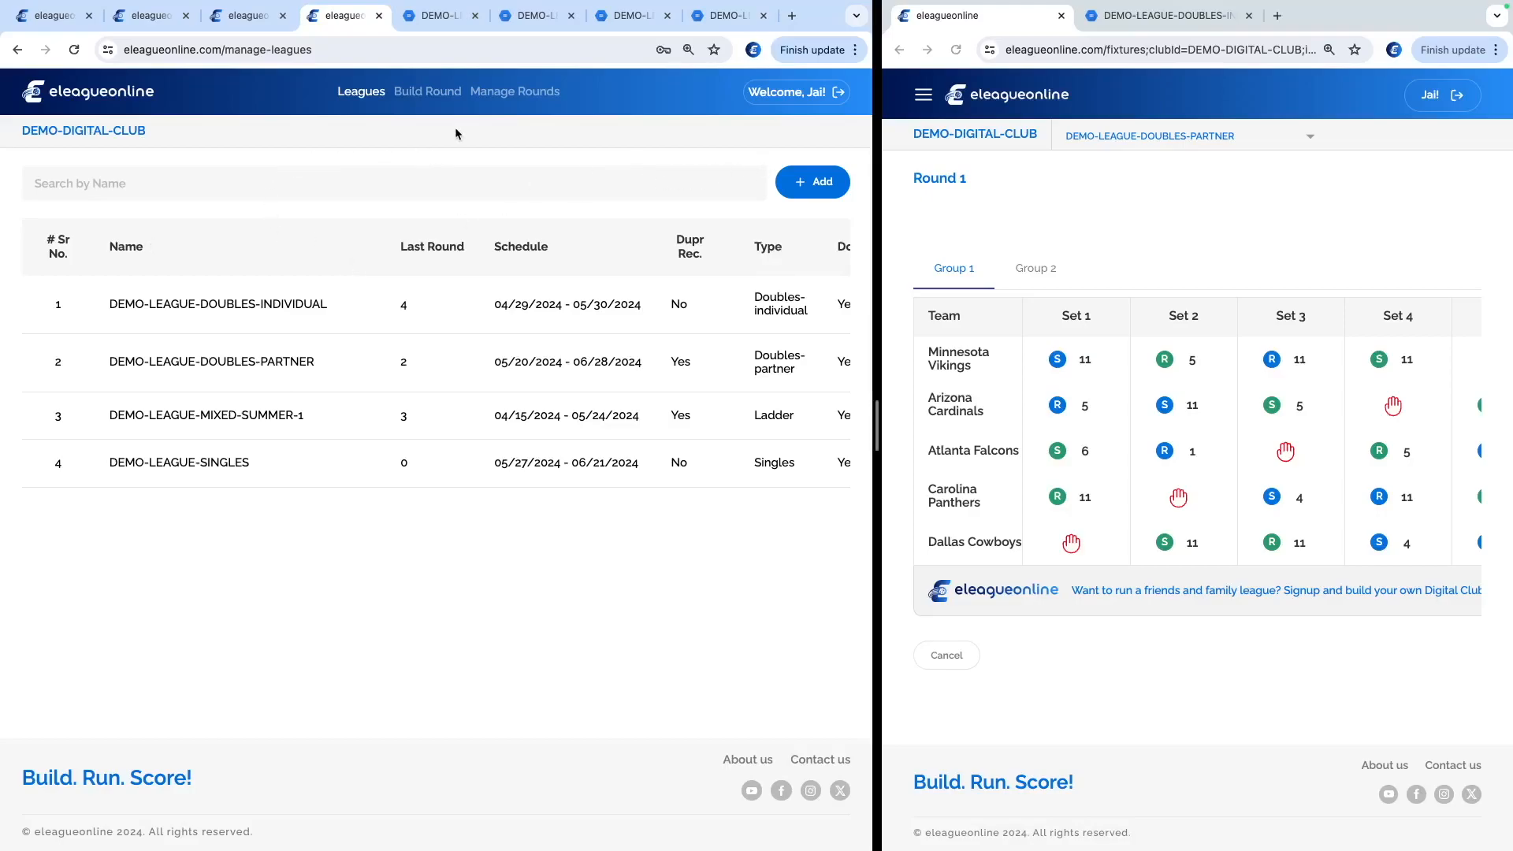
pyautogui.click(432, 93)
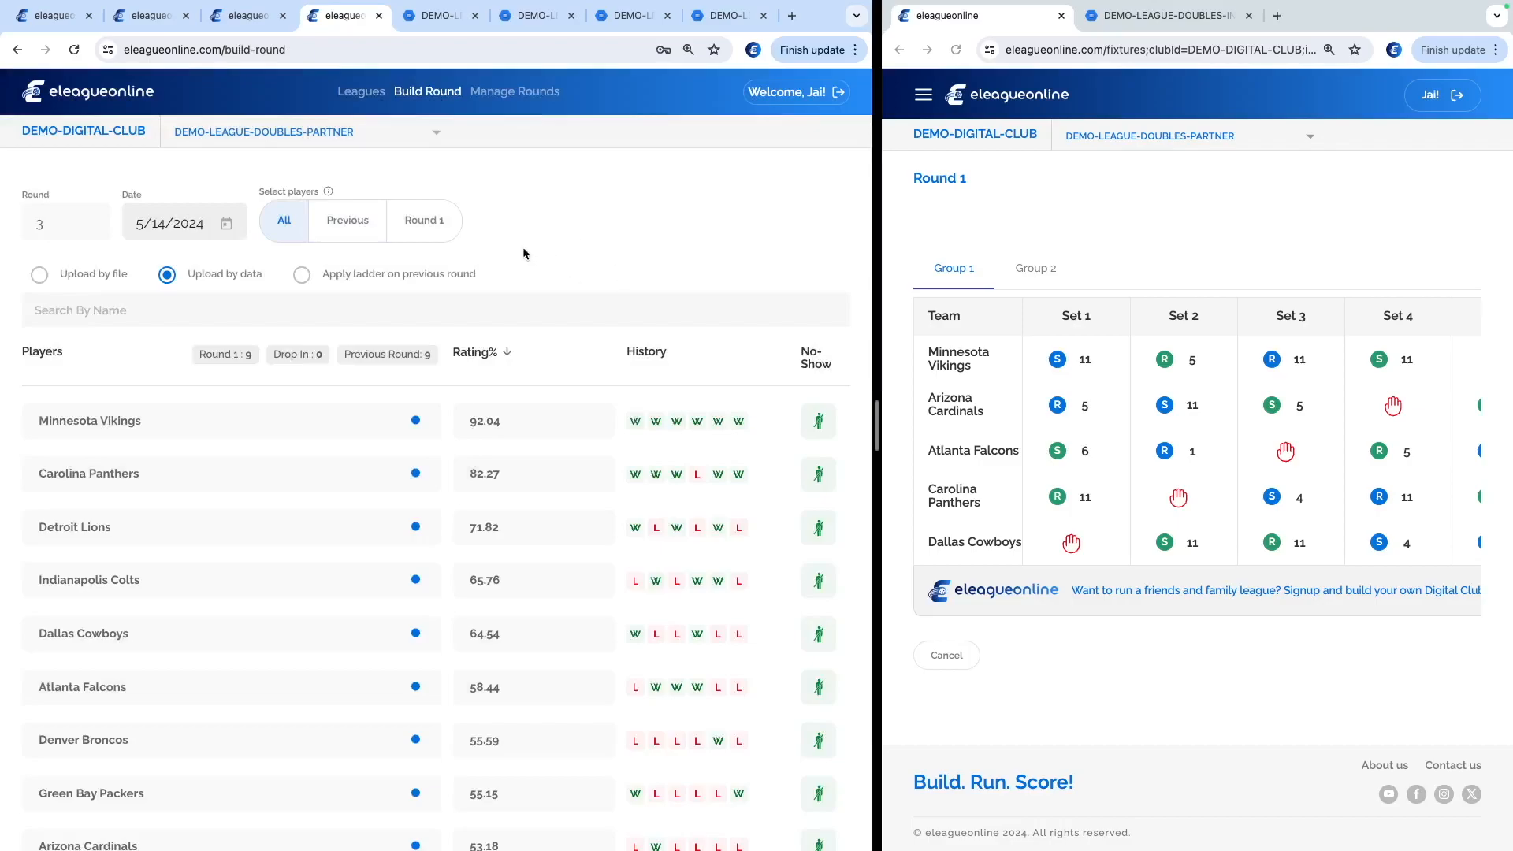
# Select DEMO-LEAGUE-SINGLES and upload 1_testdata_9_without_scores.txt to generate its Round 1 fixtures
pyautogui.click(293, 134)
pyautogui.click(281, 301)
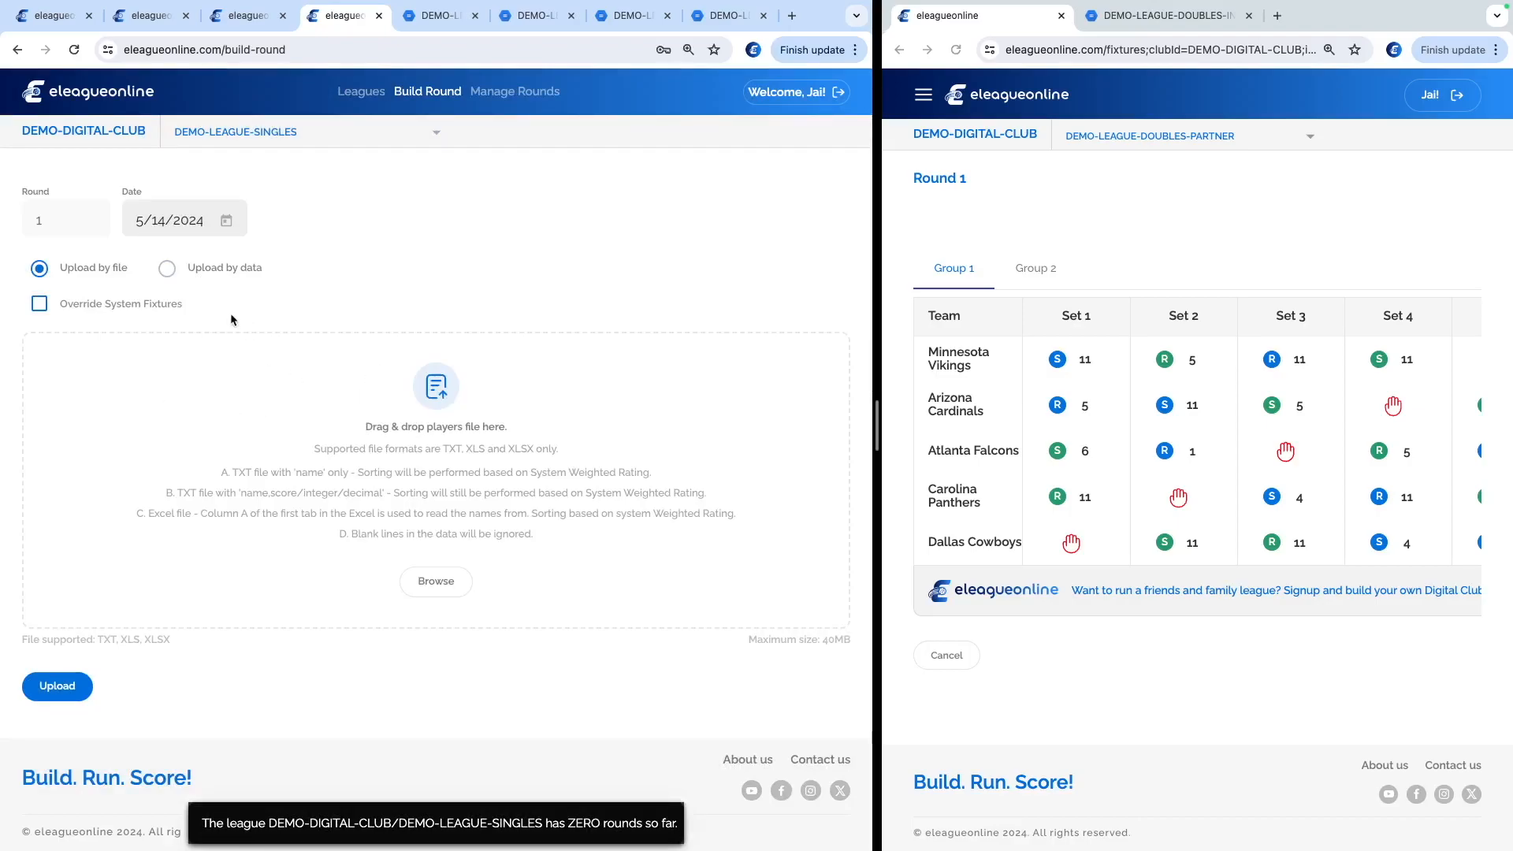
pyautogui.click(429, 591)
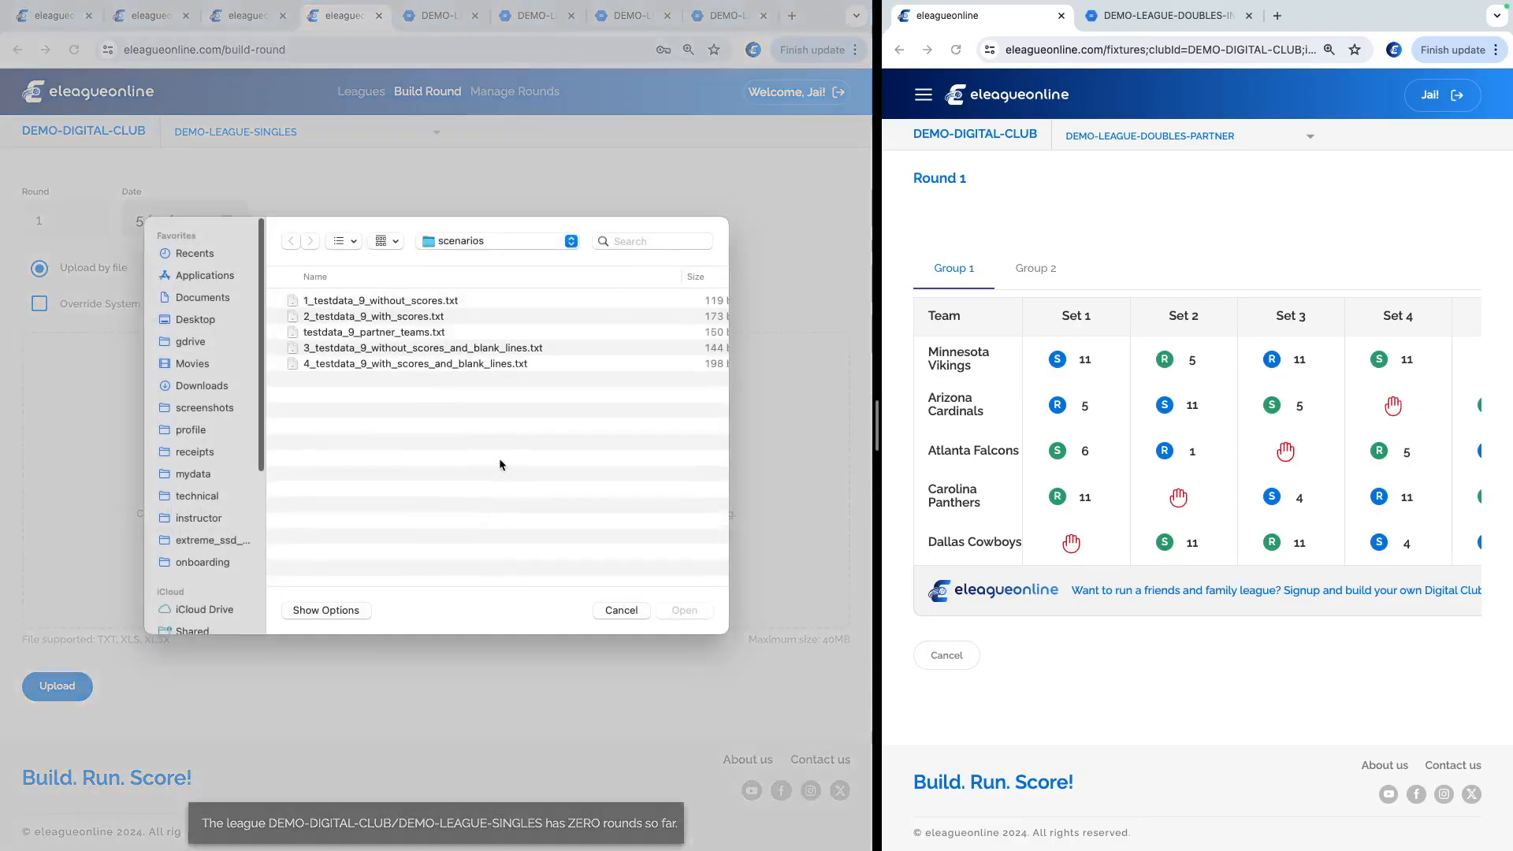
pyautogui.doubleClick(366, 303)
pyautogui.click(59, 761)
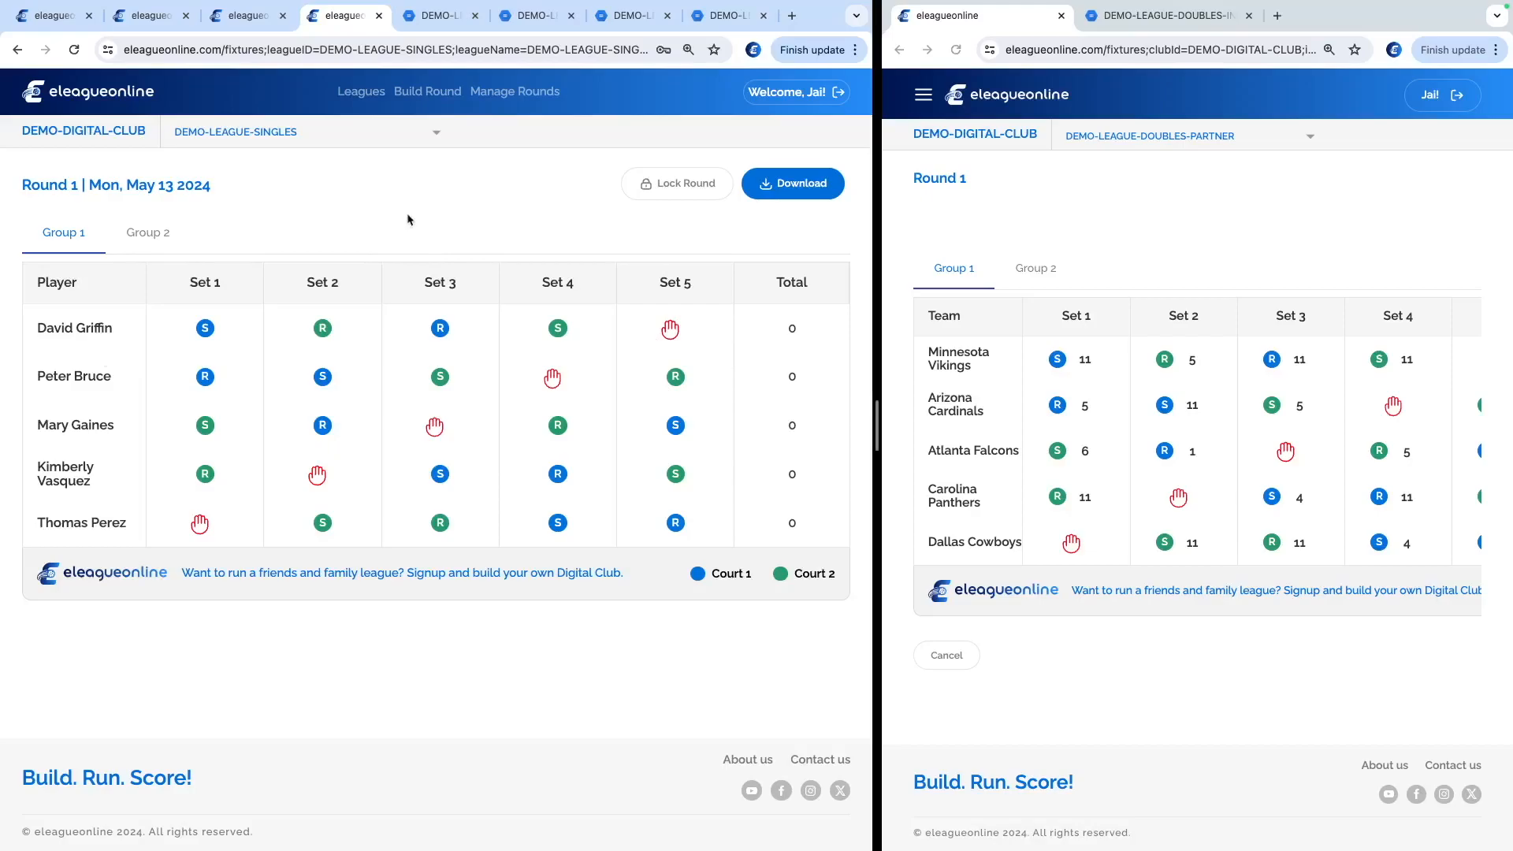
# Widen the right window and highlight Arizona Cardinals, Atlanta Falcons and Carolina Panthers
pyautogui.click(1157, 219)
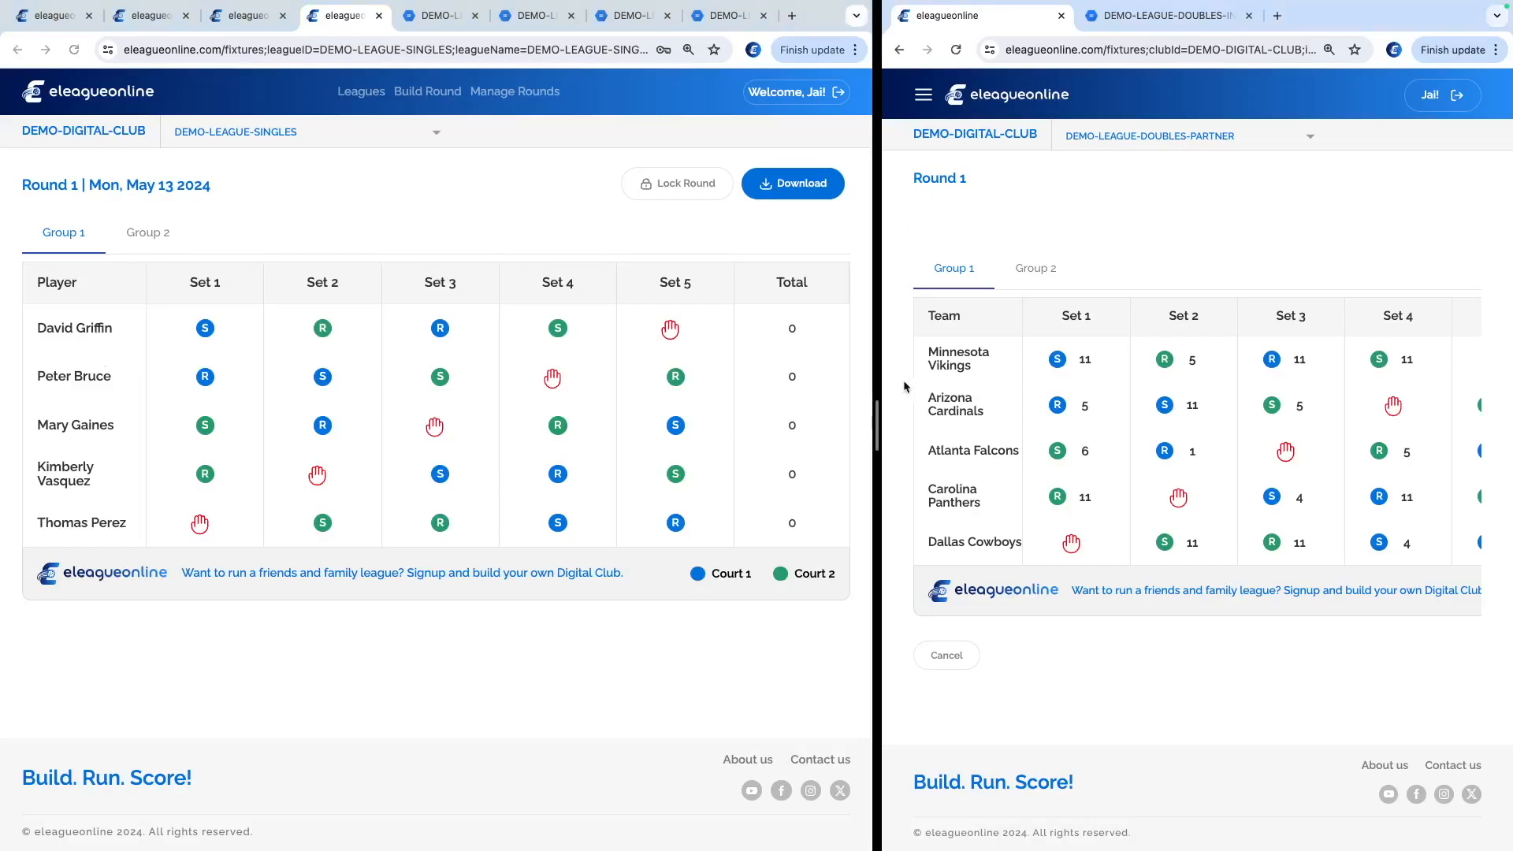
pyautogui.moveTo(877, 413); pyautogui.dragTo(691, 408)
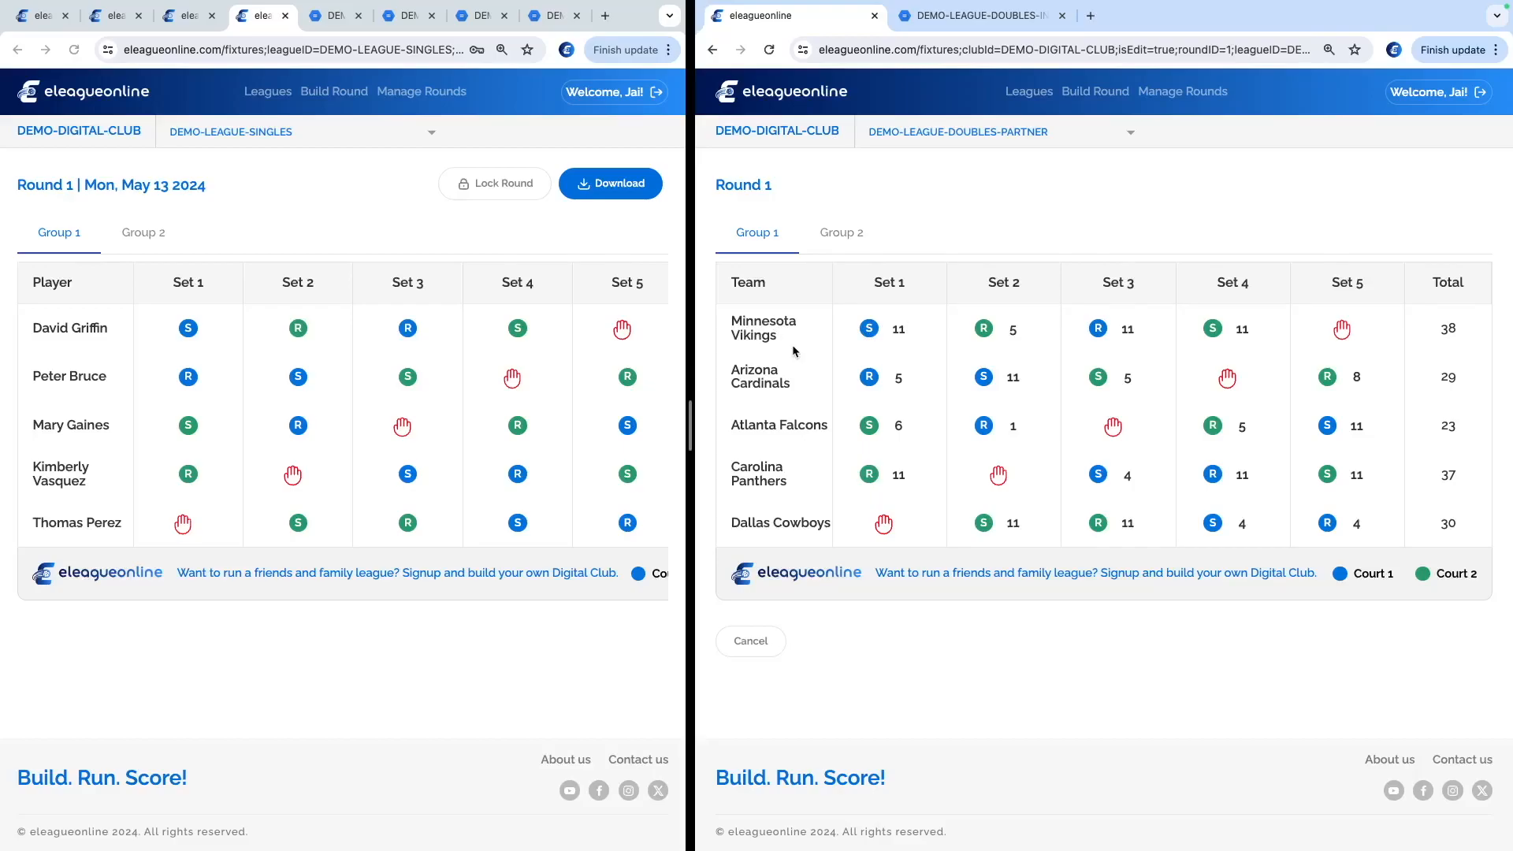
pyautogui.moveTo(741, 369); pyautogui.dragTo(793, 377)
pyautogui.click(927, 329)
pyautogui.moveTo(732, 420); pyautogui.dragTo(820, 420)
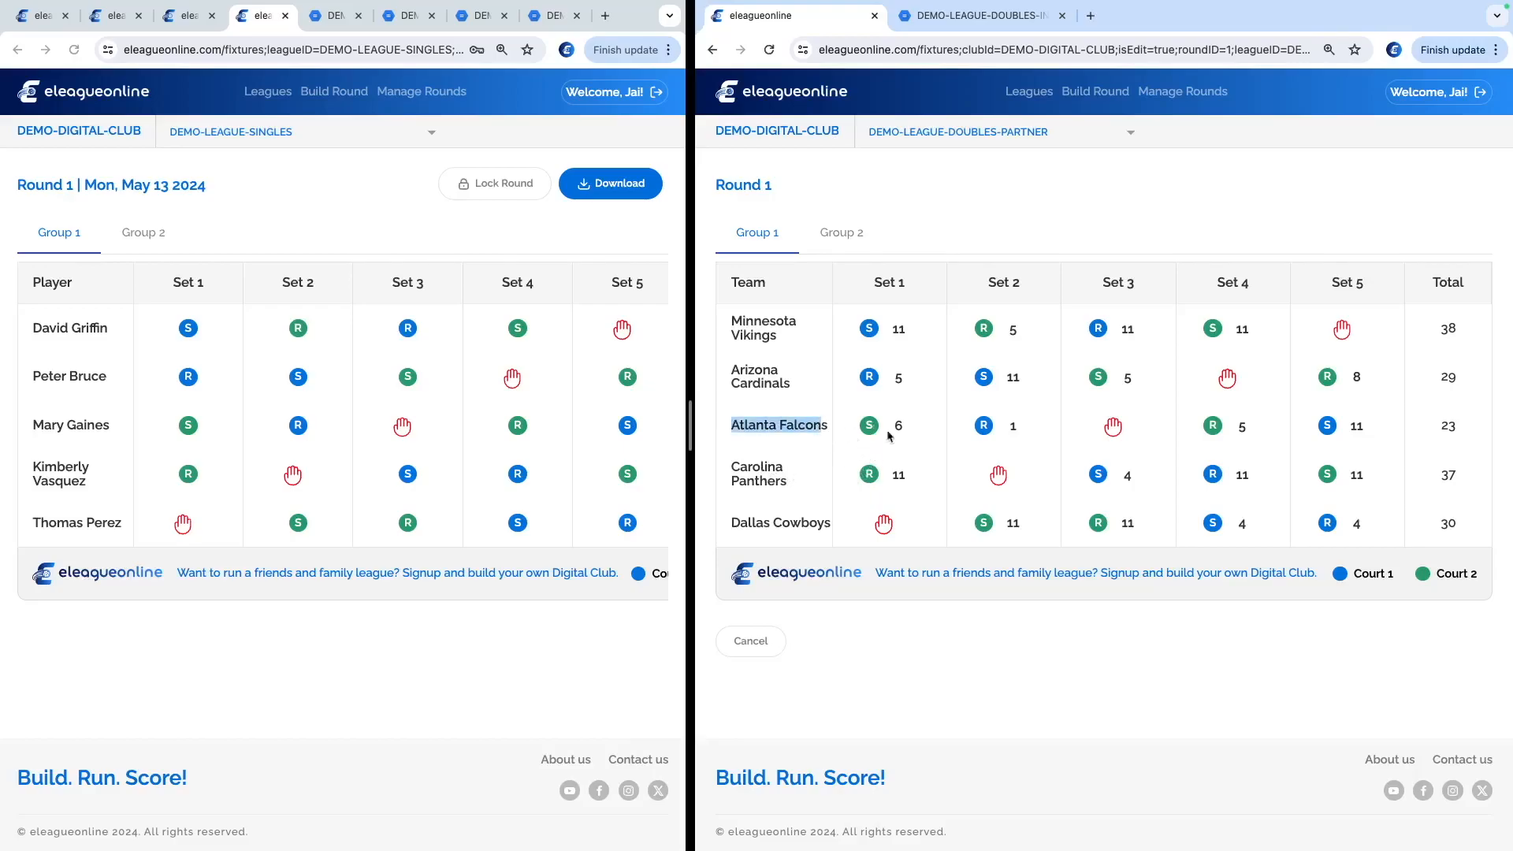
pyautogui.moveTo(762, 467); pyautogui.dragTo(815, 481)
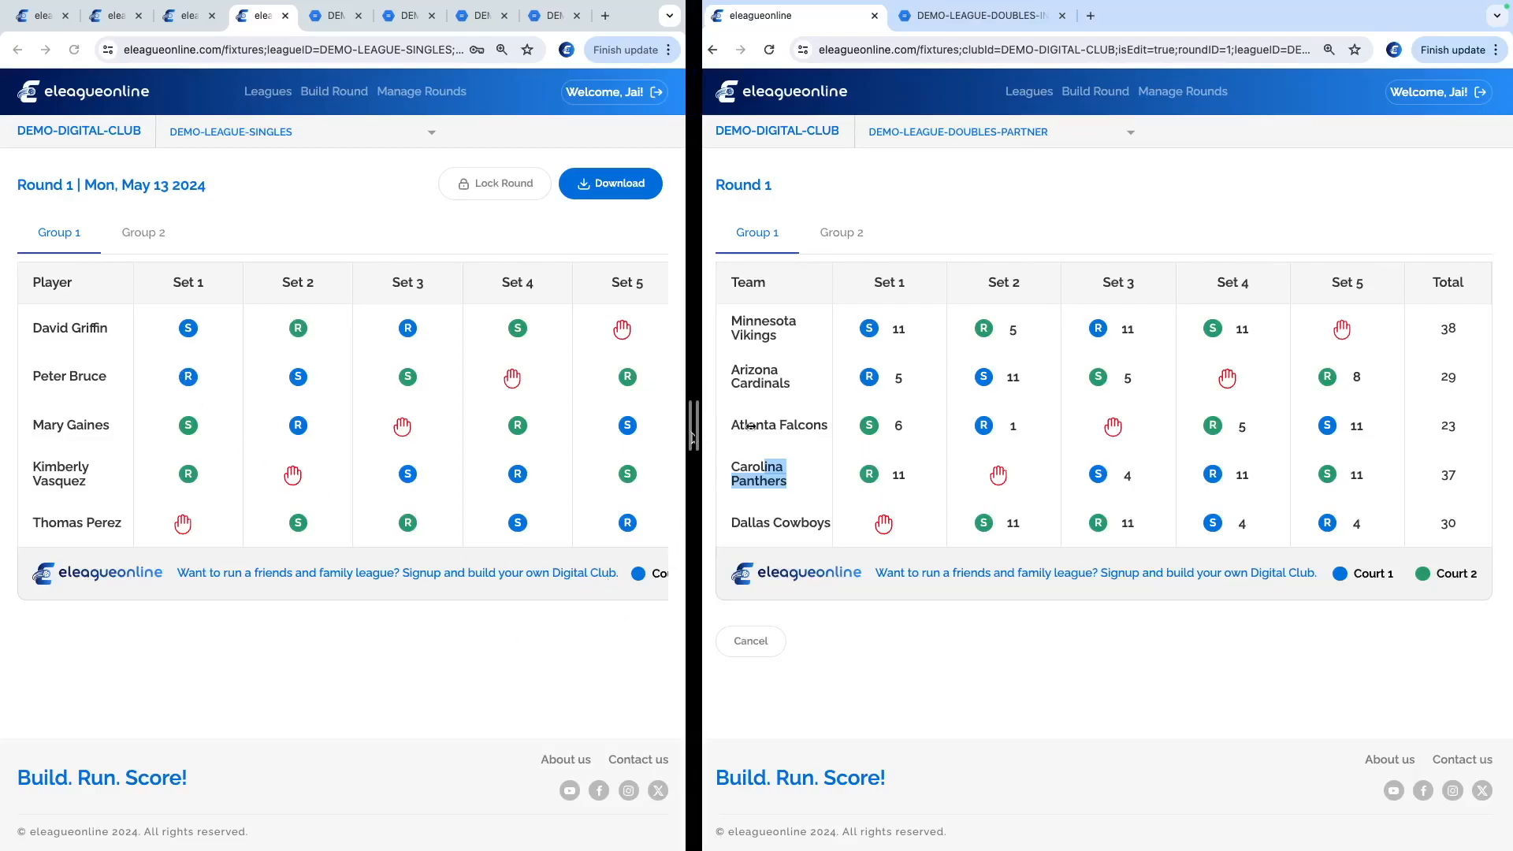
# Resize the split to show the left window's Total column alongside the right fixtures
pyautogui.moveTo(689, 438); pyautogui.dragTo(842, 425)
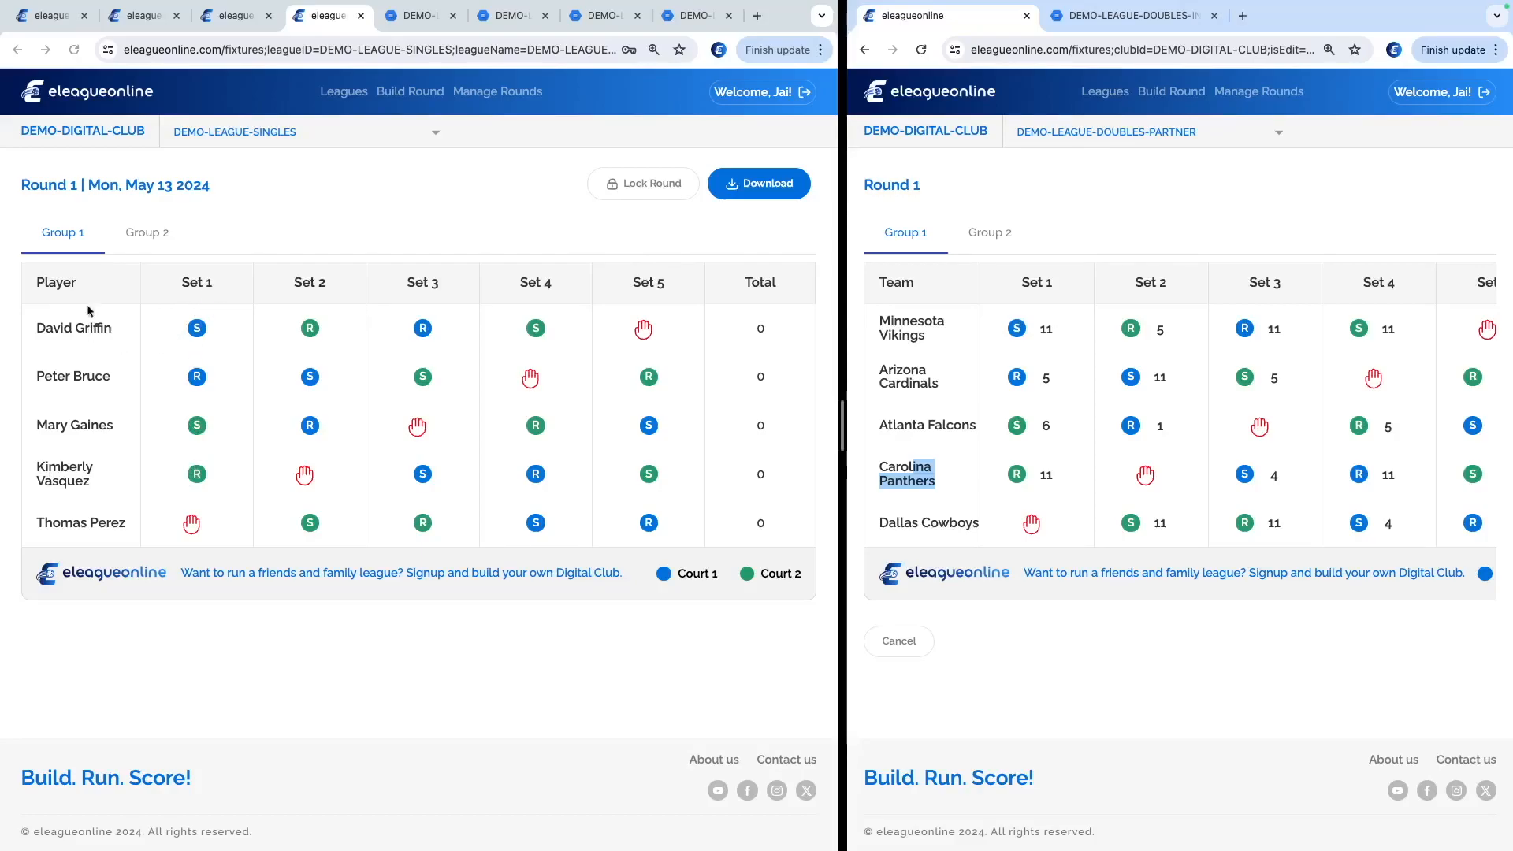
pyautogui.click(516, 205)
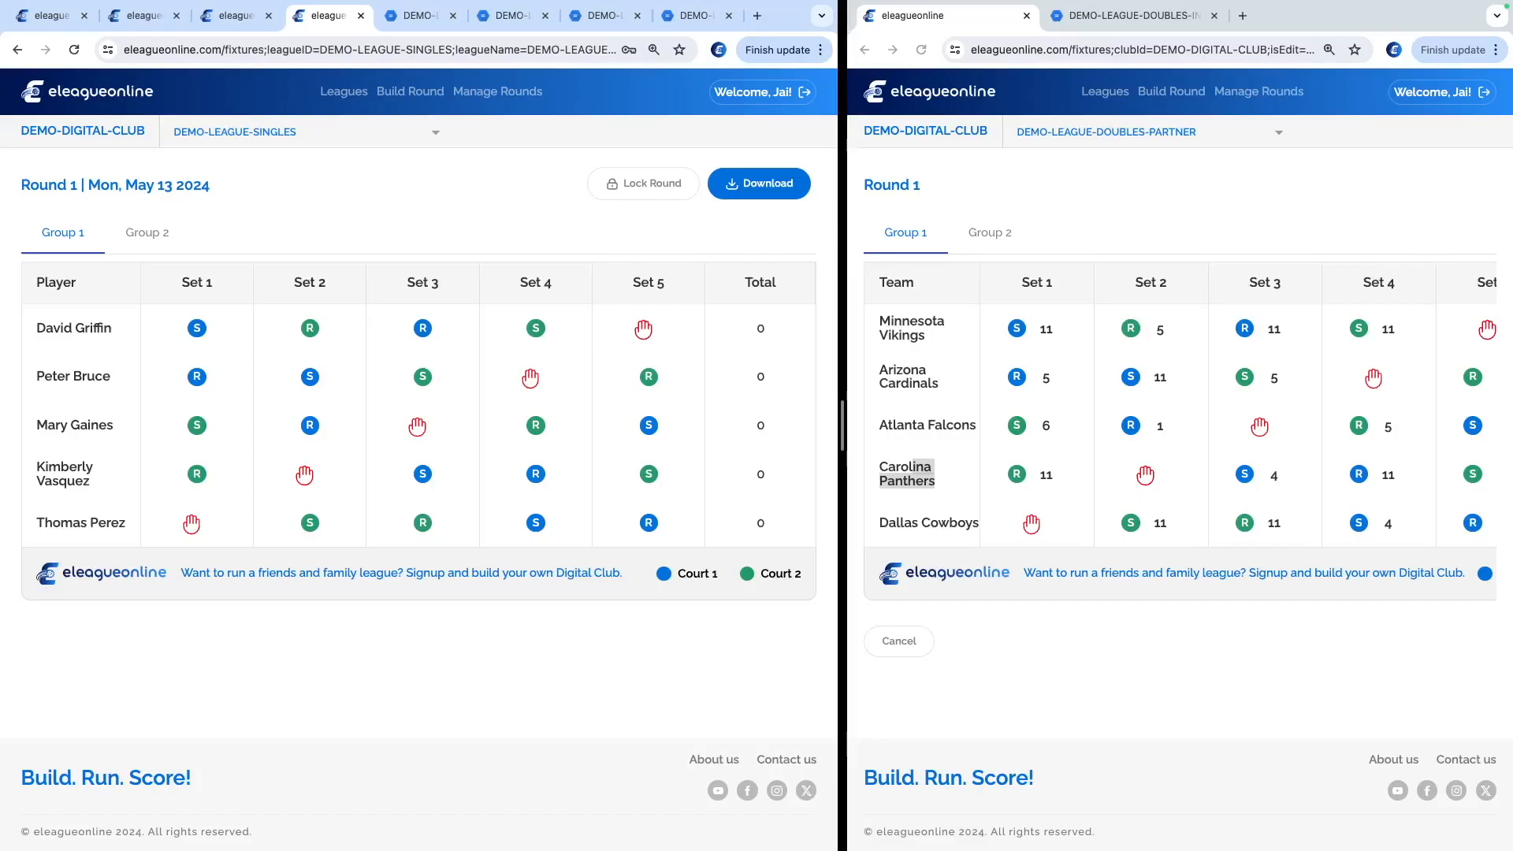
pyautogui.moveTo(841, 426); pyautogui.dragTo(718, 425)
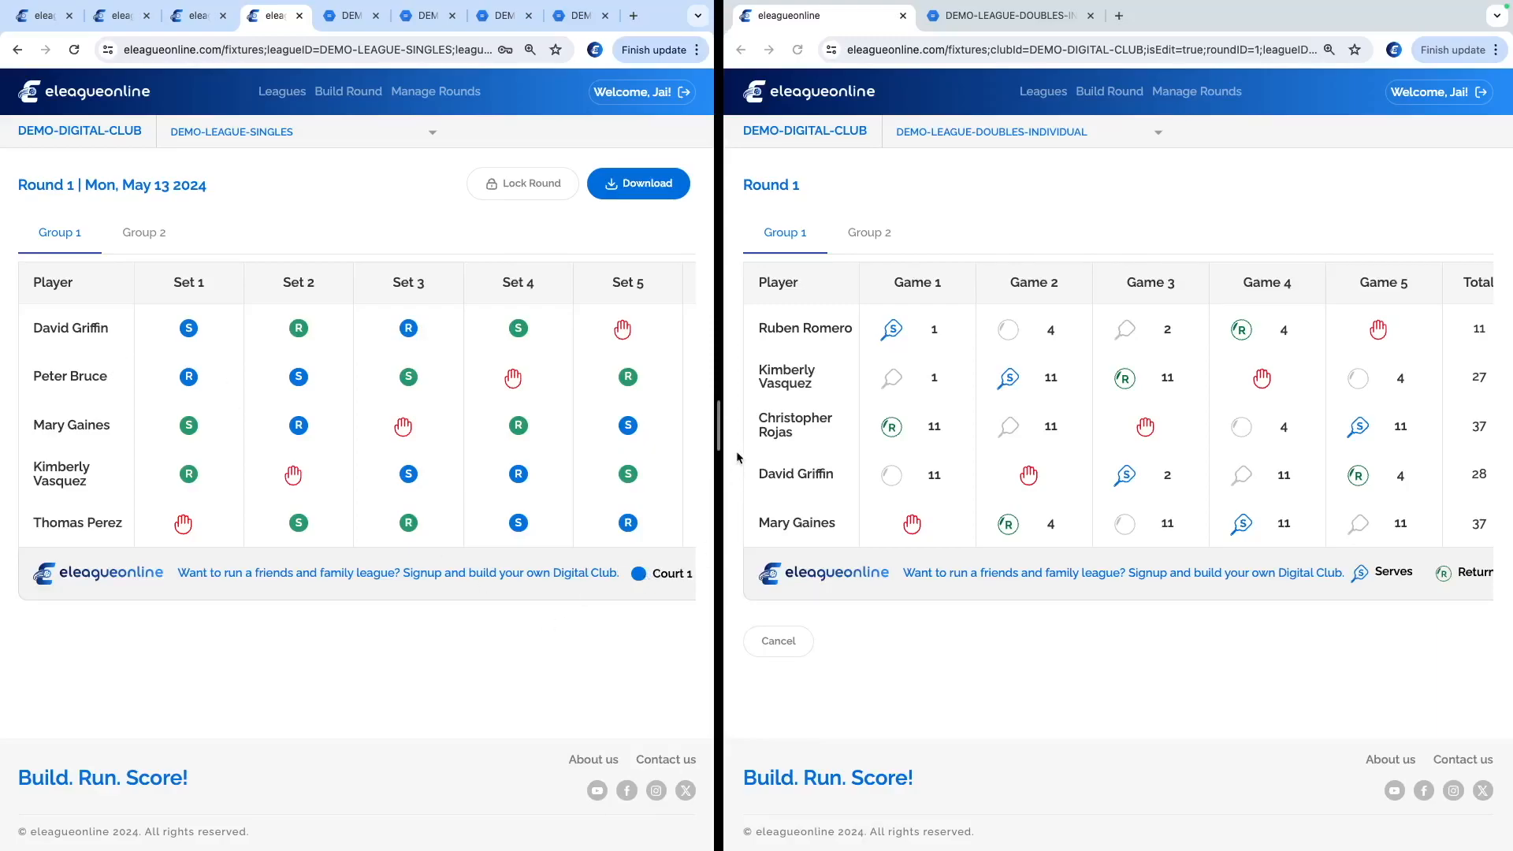
pyautogui.moveTo(804, 434); pyautogui.dragTo(842, 429)
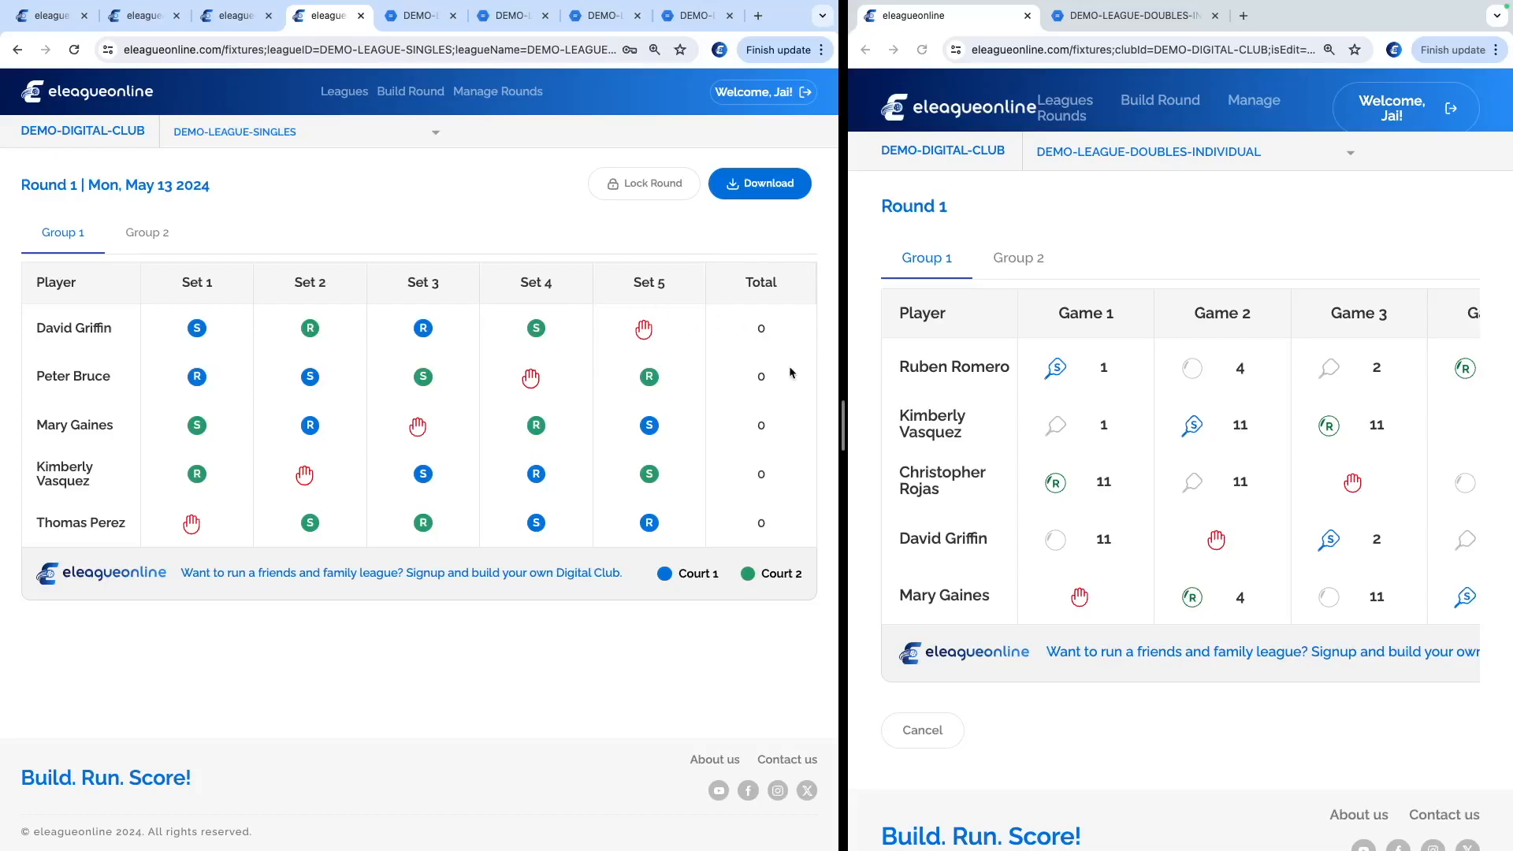
pyautogui.moveTo(843, 427); pyautogui.dragTo(635, 427)
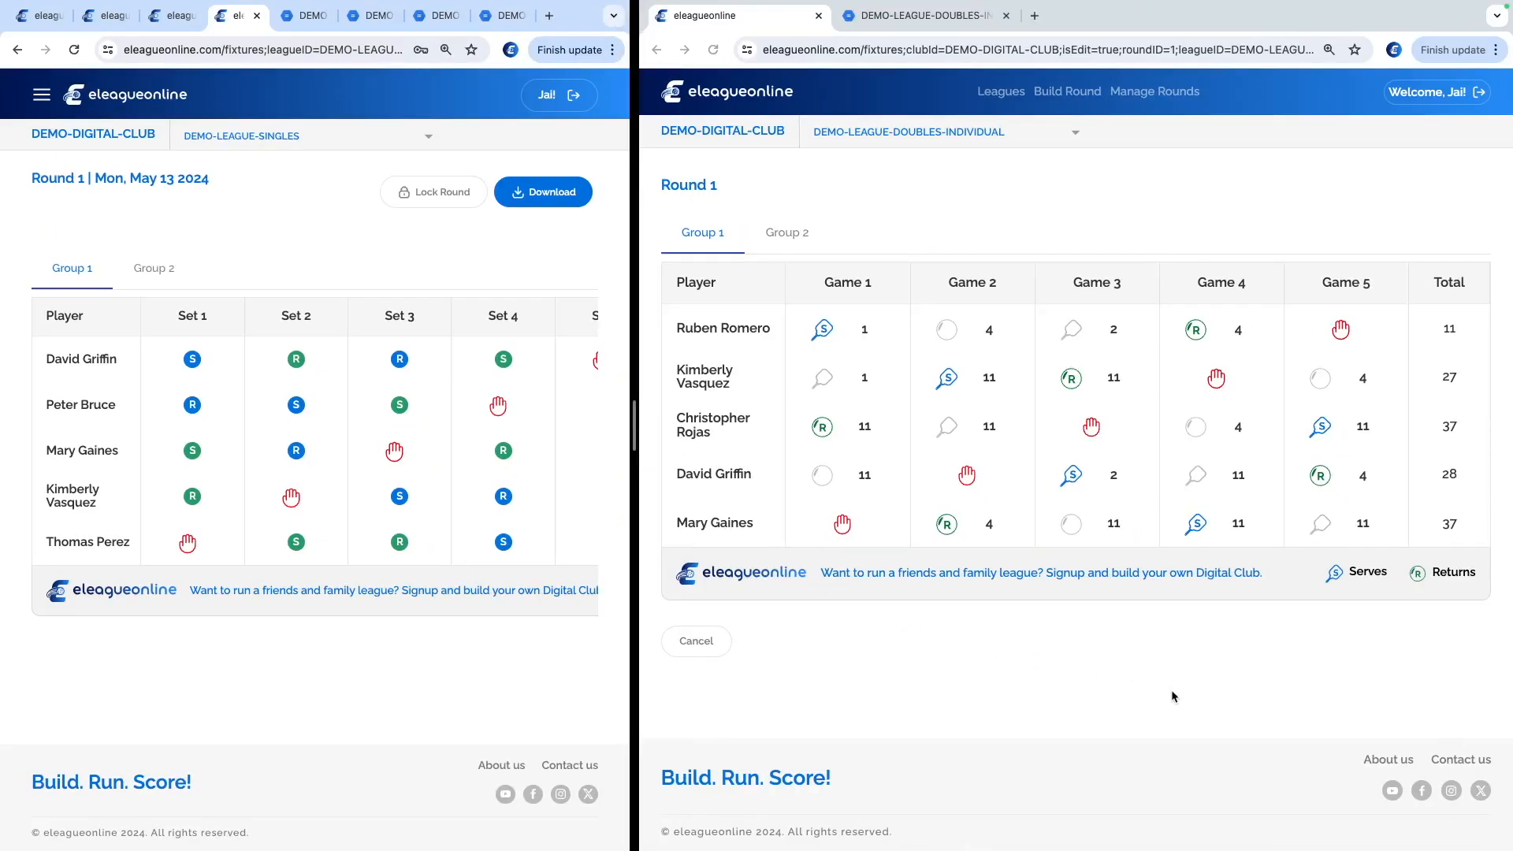